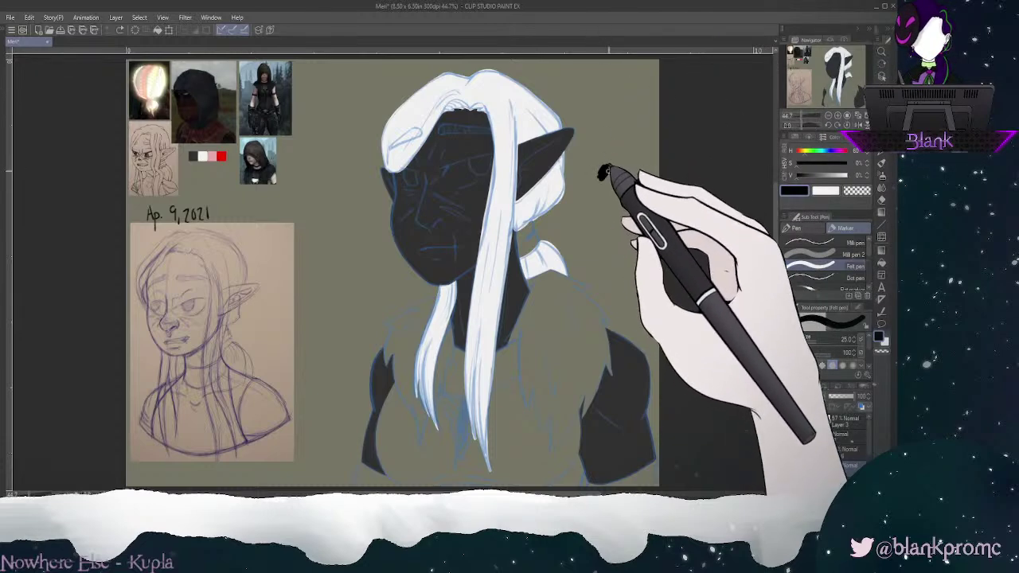
Step: Sample the dark brown colour from the hood of the standing figure in the reference images
{"action": "left_click_drag", "start_coordinate": [605, 173], "coordinate": [624, 150]}
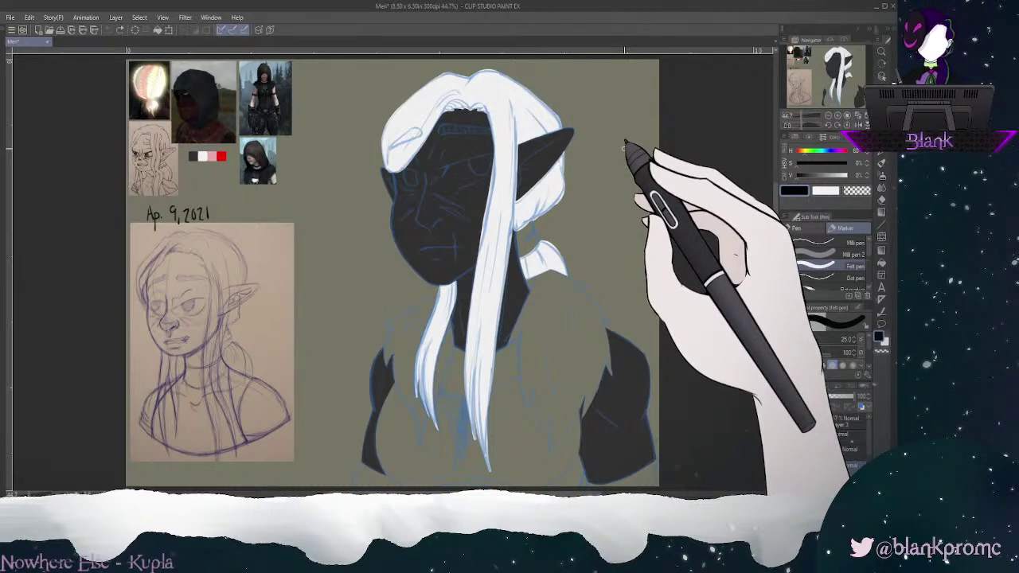
{"action": "left_click", "coordinate": [838, 116]}
{"action": "left_click_drag", "start_coordinate": [841, 89], "coordinate": [825, 74]}
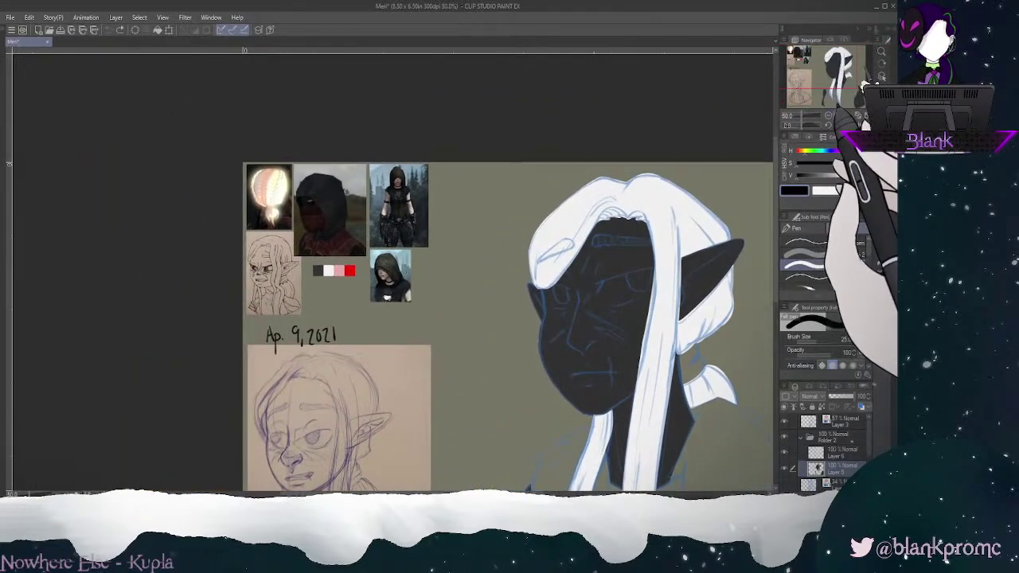
{"action": "left_click", "coordinate": [838, 115]}
{"action": "left_click", "coordinate": [838, 116]}
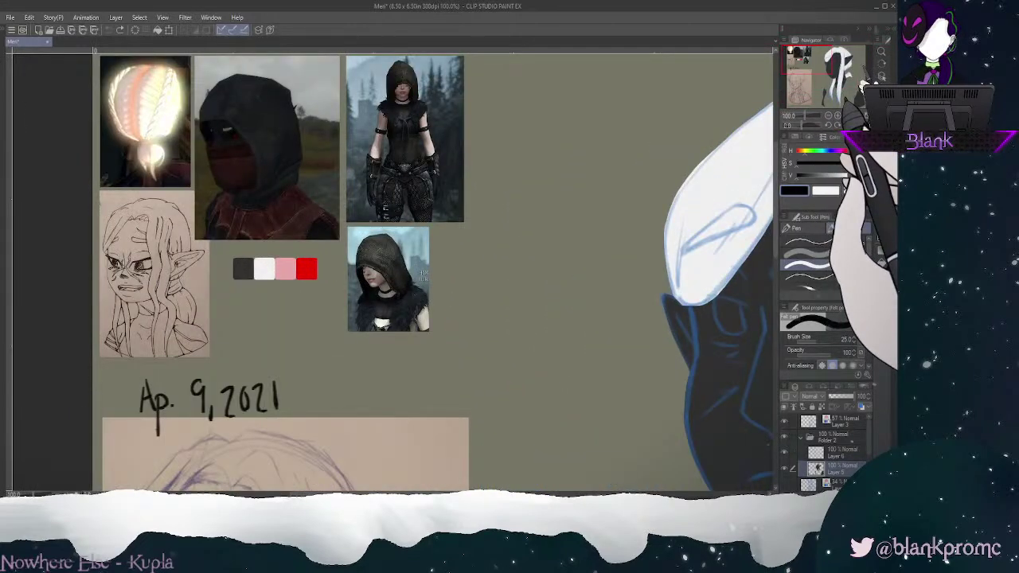
{"action": "left_click_drag", "start_coordinate": [827, 59], "coordinate": [810, 51]}
{"action": "left_click", "coordinate": [837, 116]}
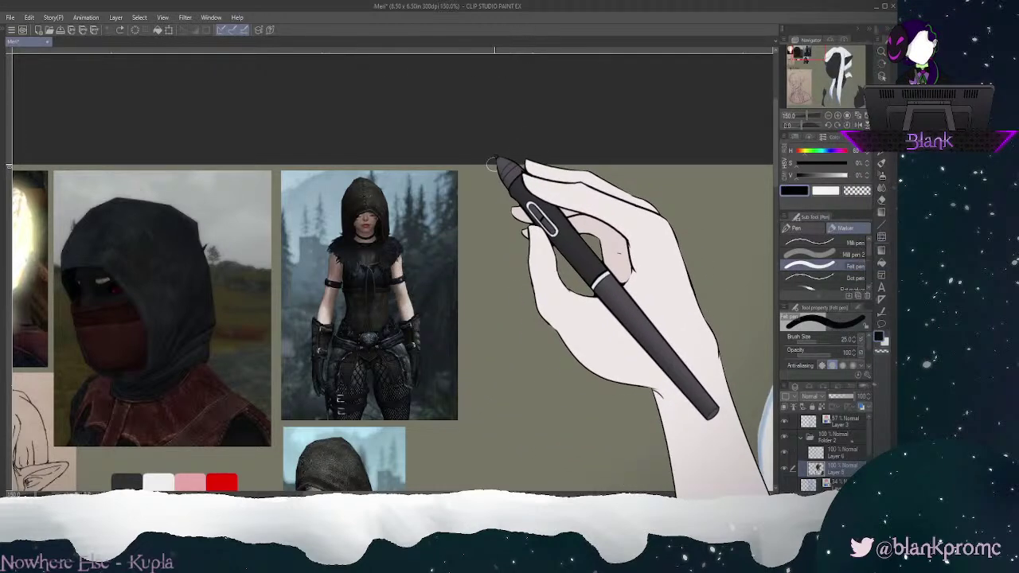
{"action": "left_click", "coordinate": [377, 193], "text": "alt"}
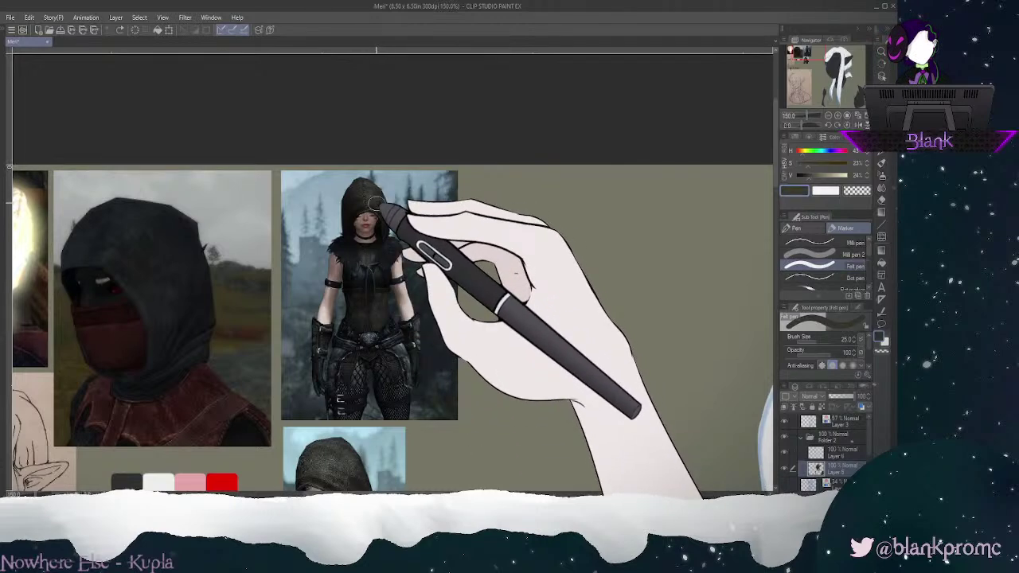
Step: Compare the portrait's unpainted chest area with the outfit of the standing hooded reference figure
{"action": "mouse_move", "coordinate": [811, 51]}
{"action": "left_mouse_down"}
{"action": "mouse_move", "coordinate": [841, 59]}
{"action": "mouse_move", "coordinate": [836, 90]}
{"action": "left_mouse_up"}
{"action": "left_click", "coordinate": [828, 116]}
{"action": "left_click", "coordinate": [828, 115]}
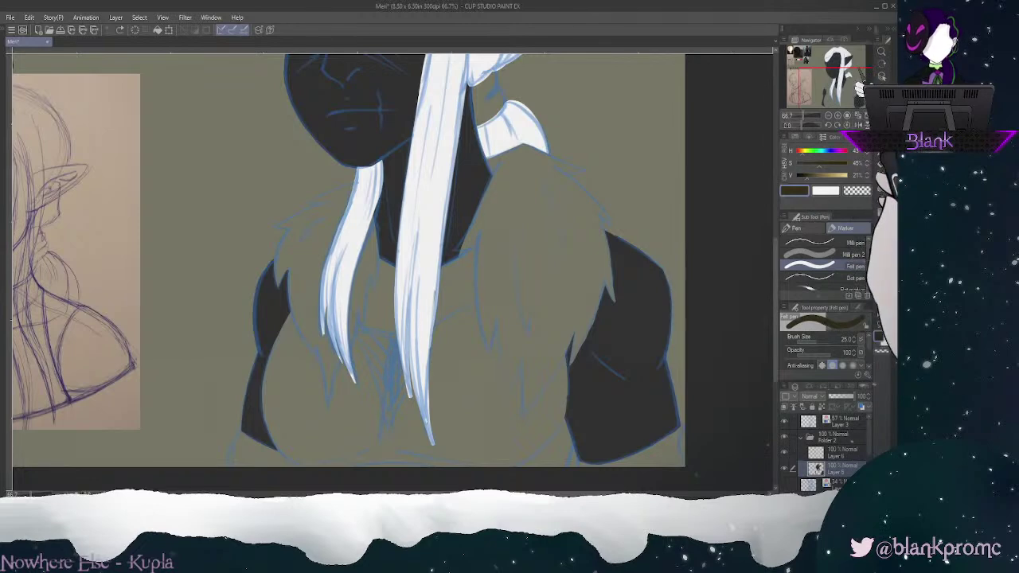
{"action": "left_click_drag", "start_coordinate": [399, 302], "coordinate": [468, 224]}
{"action": "key", "text": "ctrl+plus"}
{"action": "left_click_drag", "start_coordinate": [478, 271], "coordinate": [450, 324]}
{"action": "left_click_drag", "start_coordinate": [832, 93], "coordinate": [807, 43]}
{"action": "left_click", "coordinate": [839, 114]}
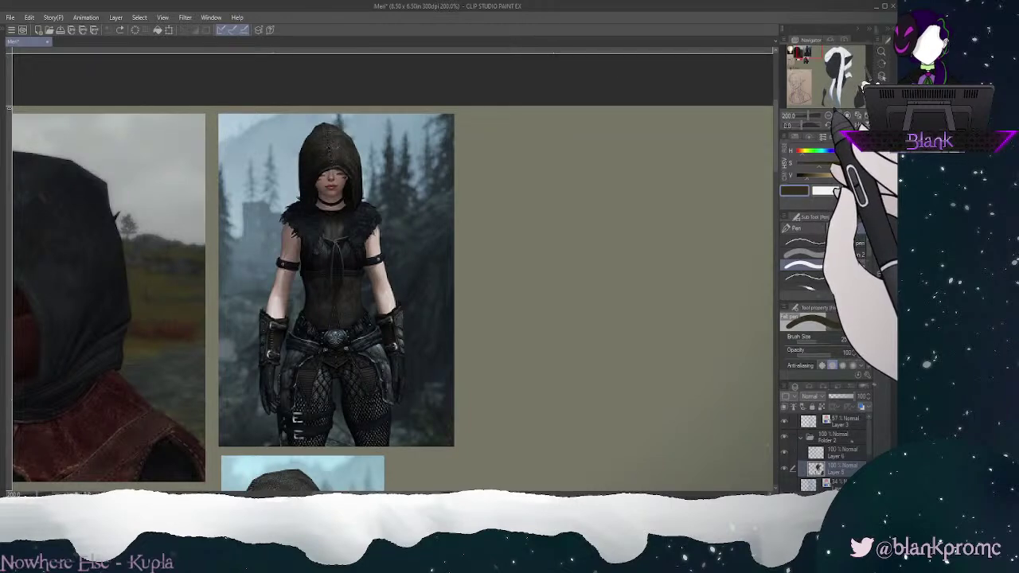
{"action": "left_click_drag", "start_coordinate": [809, 52], "coordinate": [839, 93]}
{"action": "left_click", "coordinate": [828, 115]}
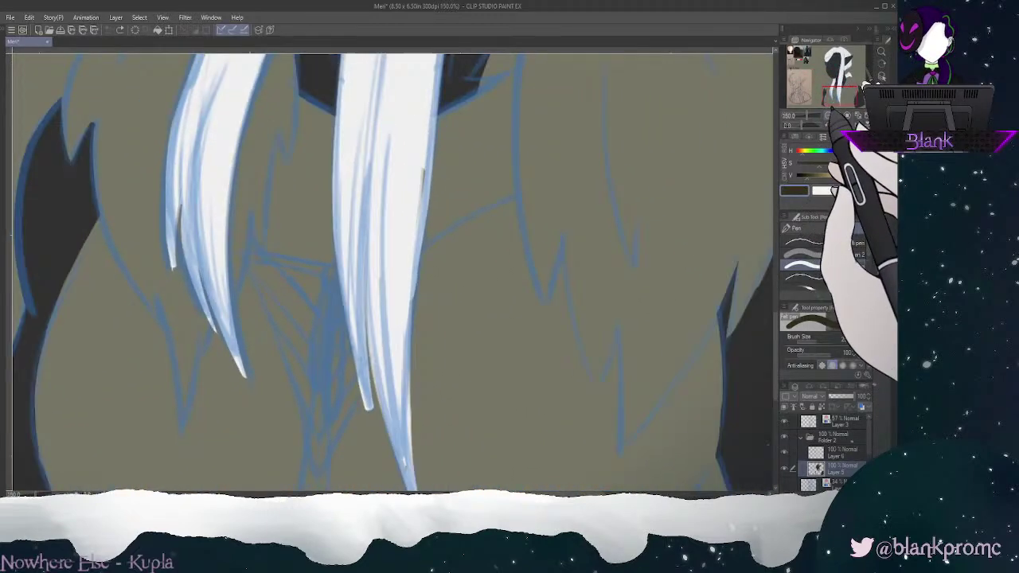
{"action": "left_click", "coordinate": [828, 115]}
{"action": "left_click", "coordinate": [828, 116]}
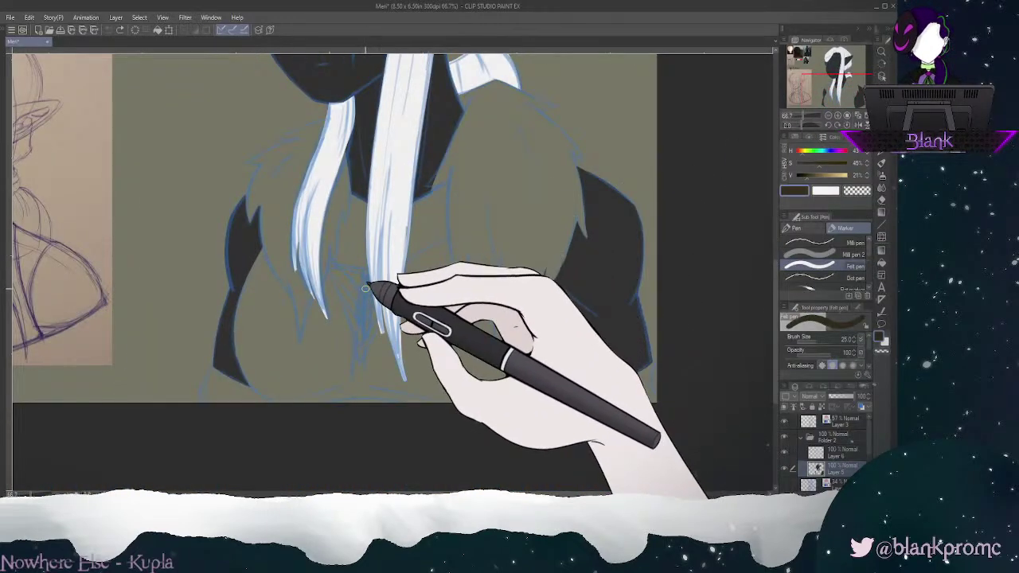
Step: Add a new layer above the skin layer and hide the white hair layer
{"action": "left_click", "coordinate": [784, 453]}
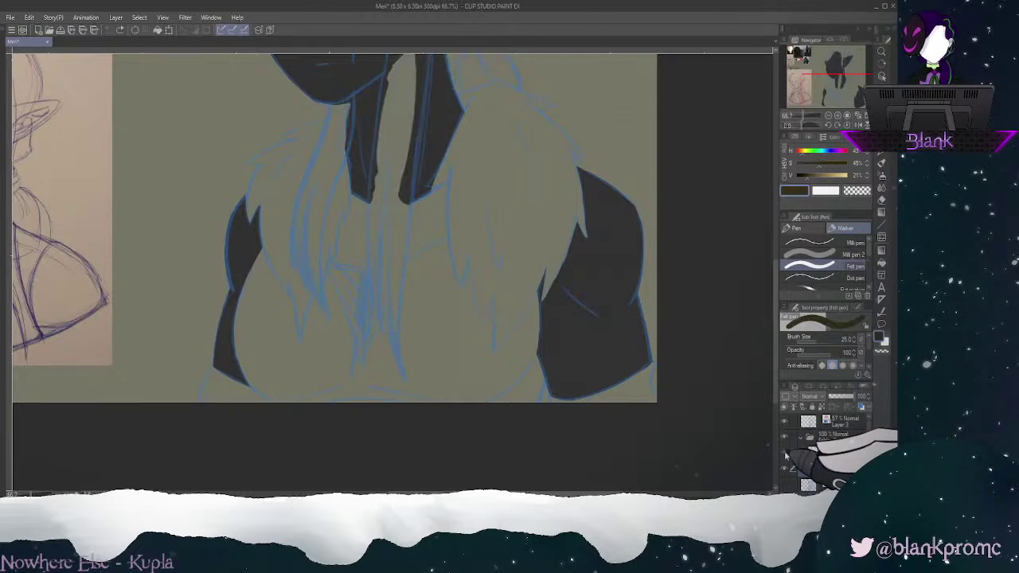
{"action": "left_click", "coordinate": [784, 452]}
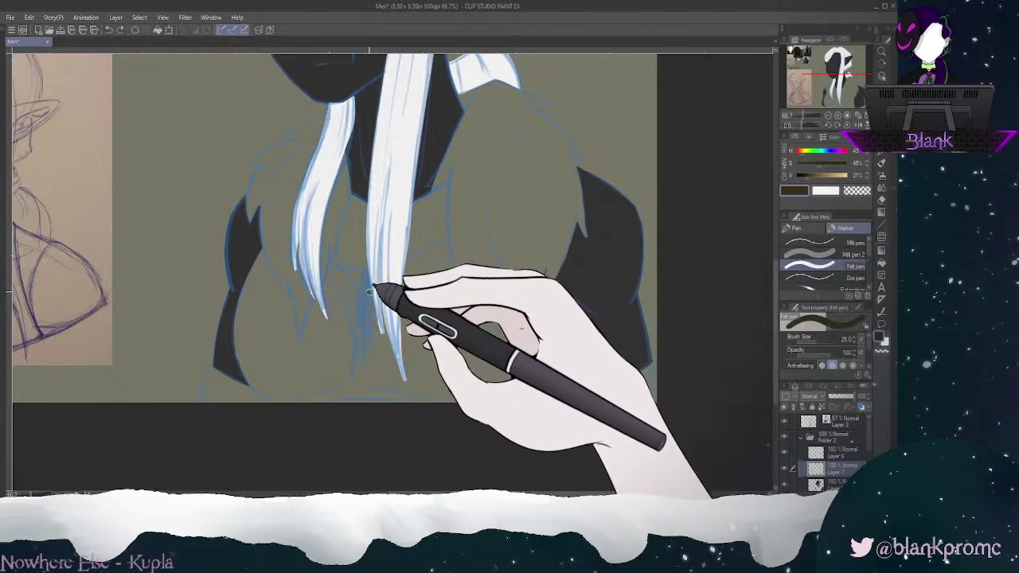
{"action": "left_click", "coordinate": [784, 451]}
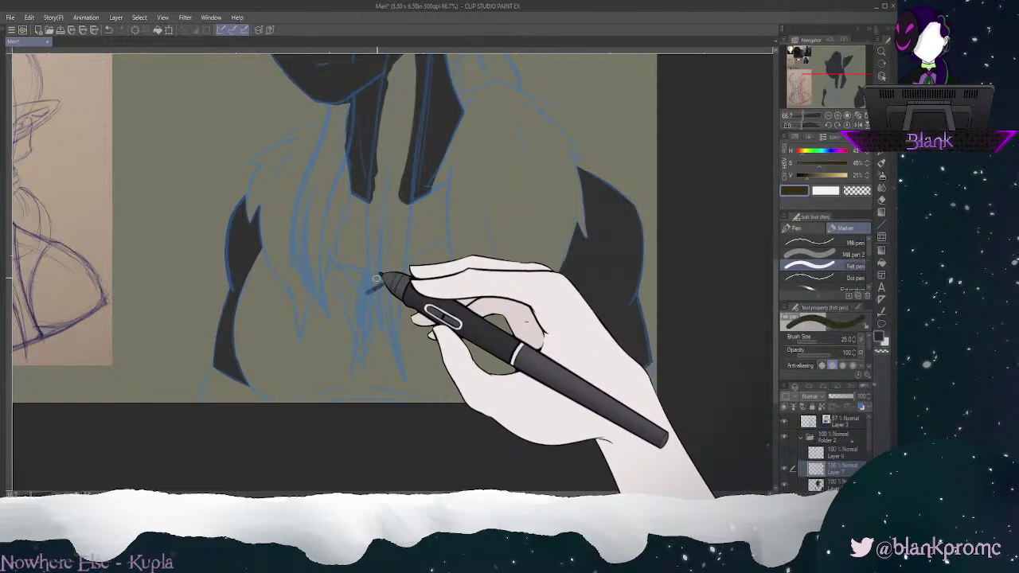
Step: Draw a brown V-shaped line across the chest with the Felt pen at size 25, redrawing each arm until it is smooth
{"action": "left_click_drag", "start_coordinate": [365, 293], "coordinate": [484, 225]}
{"action": "left_click_drag", "start_coordinate": [368, 293], "coordinate": [492, 235]}
{"action": "left_click_drag", "start_coordinate": [368, 290], "coordinate": [499, 222]}
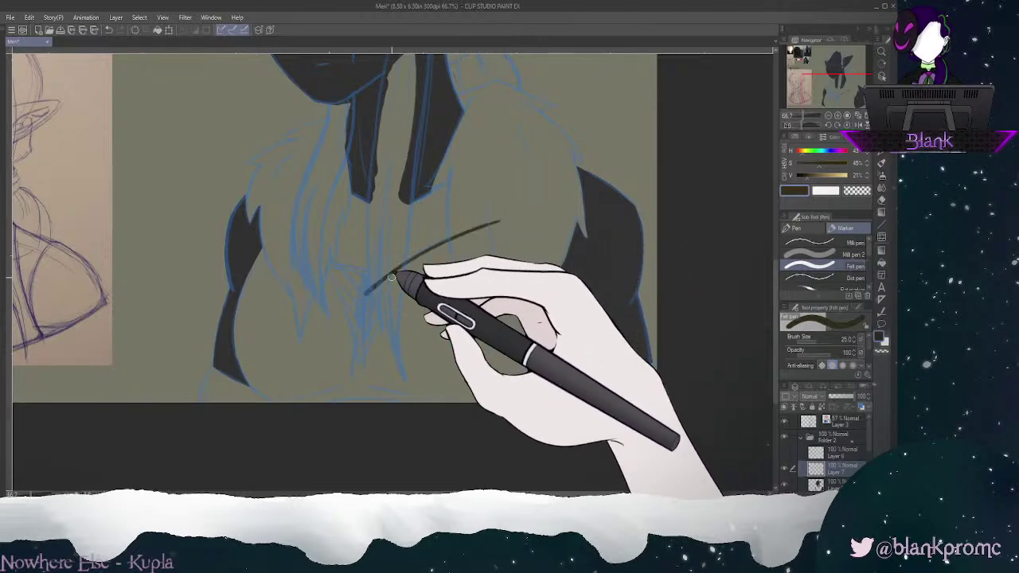
{"action": "left_click_drag", "start_coordinate": [297, 233], "coordinate": [353, 278]}
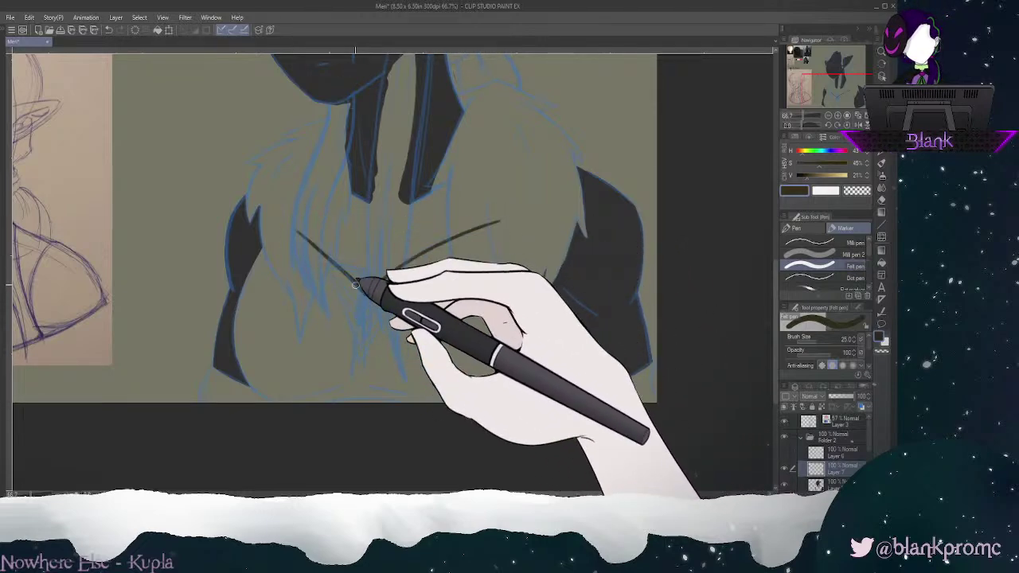
{"action": "left_click_drag", "start_coordinate": [293, 232], "coordinate": [353, 277]}
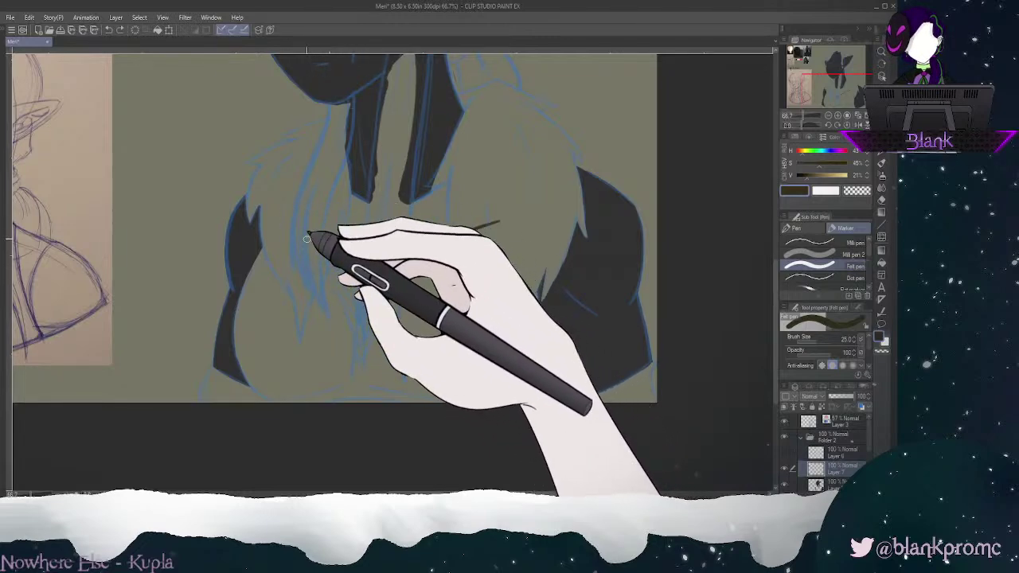
{"action": "left_click_drag", "start_coordinate": [295, 229], "coordinate": [360, 278]}
{"action": "left_click_drag", "start_coordinate": [294, 232], "coordinate": [362, 291]}
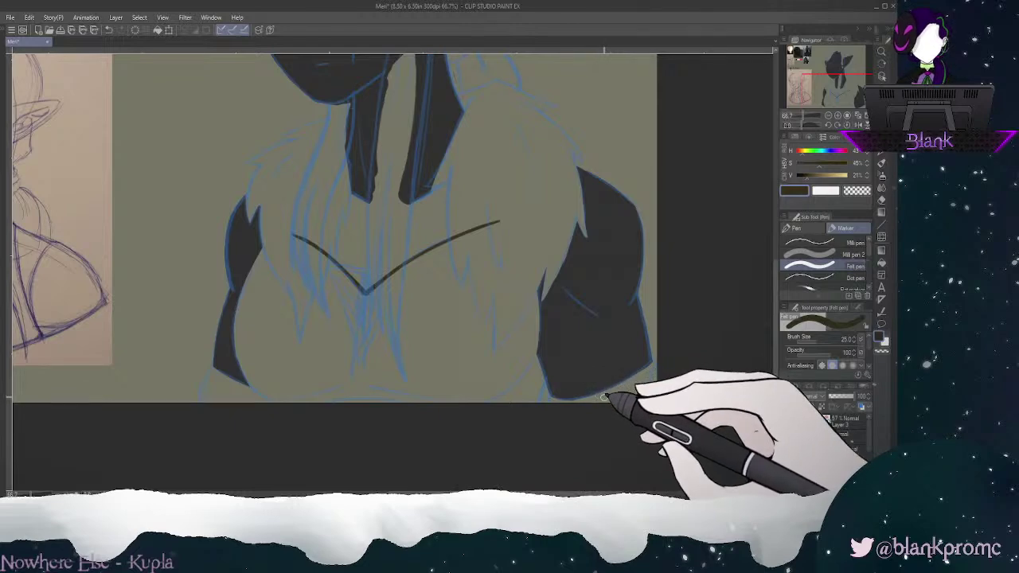
Step: Paint a brown patch above the left arm of the V line, reaching down to its point
{"action": "mouse_move", "coordinate": [836, 98]}
{"action": "left_mouse_down"}
{"action": "mouse_move", "coordinate": [810, 57]}
{"action": "mouse_move", "coordinate": [844, 92]}
{"action": "left_mouse_up"}
{"action": "left_click", "coordinate": [839, 115]}
{"action": "left_click", "coordinate": [839, 116]}
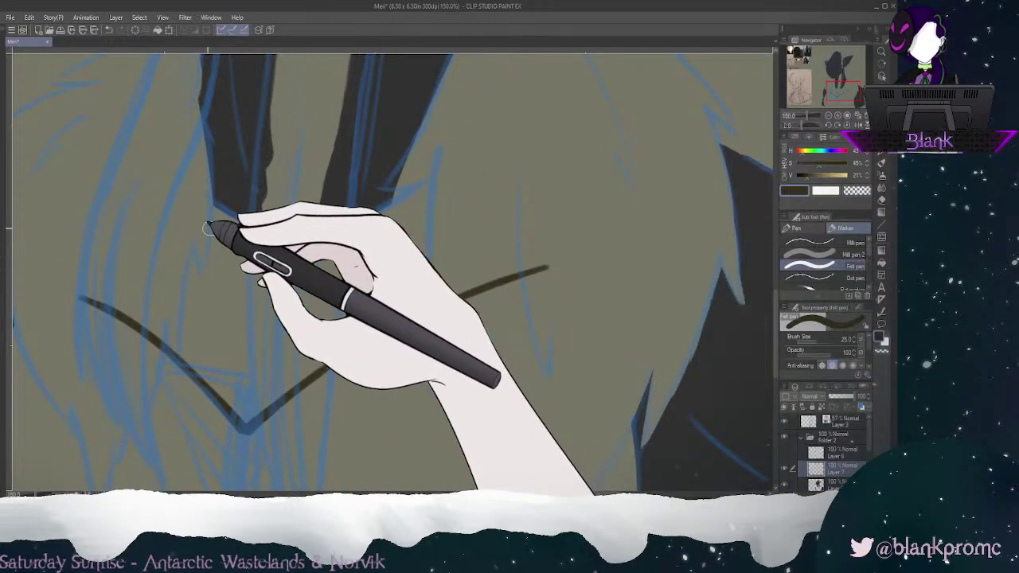
{"action": "mouse_move", "coordinate": [184, 350]}
{"action": "left_mouse_down"}
{"action": "mouse_move", "coordinate": [183, 291]}
{"action": "mouse_move", "coordinate": [176, 357]}
{"action": "mouse_move", "coordinate": [162, 335]}
{"action": "mouse_move", "coordinate": [160, 321]}
{"action": "mouse_move", "coordinate": [201, 377]}
{"action": "mouse_move", "coordinate": [236, 396]}
{"action": "mouse_move", "coordinate": [189, 355]}
{"action": "mouse_move", "coordinate": [213, 391]}
{"action": "mouse_move", "coordinate": [176, 301]}
{"action": "mouse_move", "coordinate": [183, 268]}
{"action": "mouse_move", "coordinate": [166, 343]}
{"action": "mouse_move", "coordinate": [195, 237]}
{"action": "mouse_move", "coordinate": [192, 355]}
{"action": "mouse_move", "coordinate": [199, 255]}
{"action": "mouse_move", "coordinate": [206, 334]}
{"action": "mouse_move", "coordinate": [192, 326]}
{"action": "mouse_move", "coordinate": [243, 392]}
{"action": "mouse_move", "coordinate": [207, 267]}
{"action": "mouse_move", "coordinate": [222, 308]}
{"action": "left_mouse_up"}
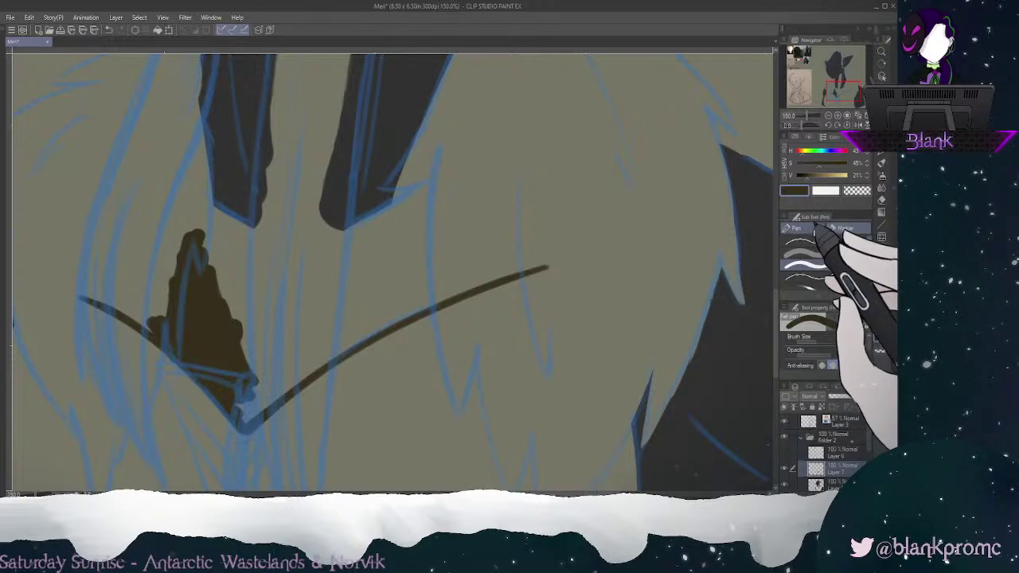
Step: Fill the middle of the V with brown using the G-pen, reducing the brush size to 15
{"action": "left_click", "coordinate": [804, 229]}
{"action": "left_click_drag", "start_coordinate": [869, 261], "coordinate": [869, 243]}
{"action": "left_click", "coordinate": [856, 242]}
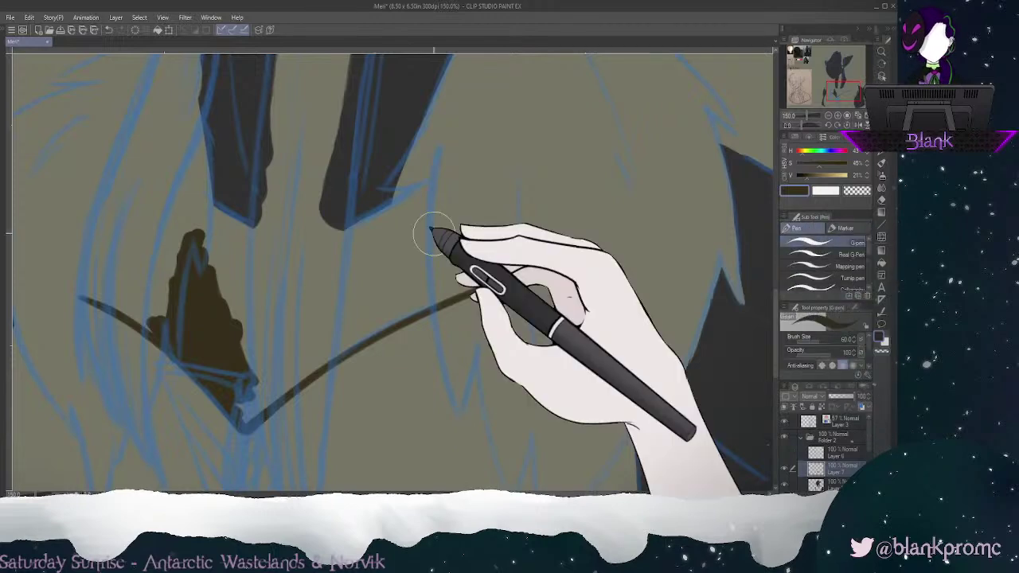
{"action": "mouse_move", "coordinate": [227, 322]}
{"action": "left_mouse_down"}
{"action": "mouse_move", "coordinate": [229, 272]}
{"action": "mouse_move", "coordinate": [215, 274]}
{"action": "mouse_move", "coordinate": [263, 299]}
{"action": "left_mouse_up"}
{"action": "mouse_move", "coordinate": [236, 367]}
{"action": "left_mouse_down"}
{"action": "mouse_move", "coordinate": [267, 403]}
{"action": "mouse_move", "coordinate": [243, 415]}
{"action": "mouse_move", "coordinate": [430, 296]}
{"action": "left_mouse_up"}
{"action": "key", "text": "["}
{"action": "key", "text": "["}
{"action": "key", "text": "["}
{"action": "key", "text": "["}
{"action": "mouse_move", "coordinate": [344, 331]}
{"action": "left_mouse_down"}
{"action": "mouse_move", "coordinate": [263, 389]}
{"action": "mouse_move", "coordinate": [317, 307]}
{"action": "mouse_move", "coordinate": [280, 360]}
{"action": "mouse_move", "coordinate": [310, 310]}
{"action": "mouse_move", "coordinate": [307, 293]}
{"action": "mouse_move", "coordinate": [275, 328]}
{"action": "mouse_move", "coordinate": [302, 264]}
{"action": "mouse_move", "coordinate": [266, 299]}
{"action": "mouse_move", "coordinate": [282, 247]}
{"action": "mouse_move", "coordinate": [258, 254]}
{"action": "left_mouse_up"}
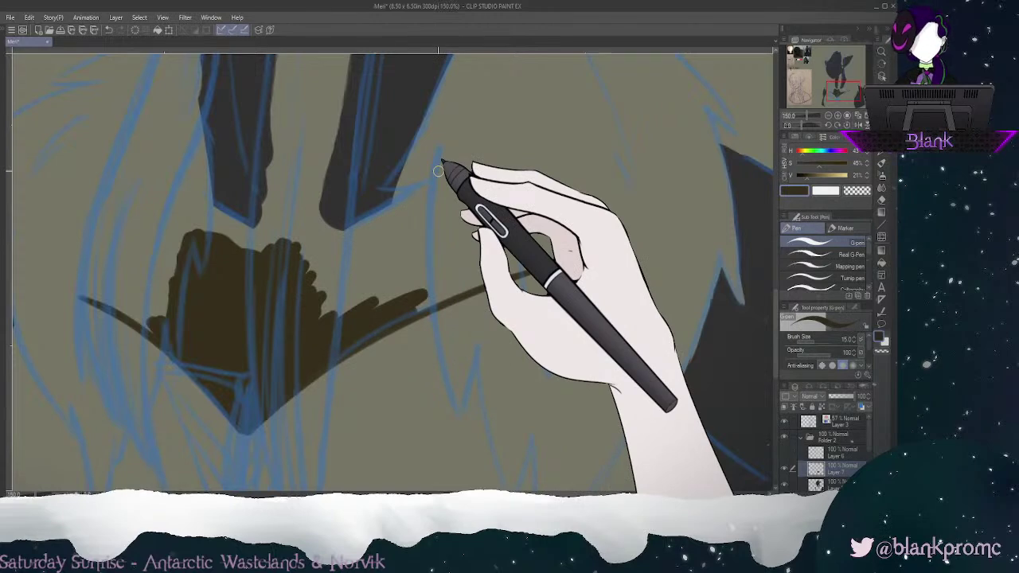
Step: Extend the brown fill along the right side of the neck base and down to the V line's right arm
{"action": "left_click_drag", "start_coordinate": [419, 195], "coordinate": [307, 267]}
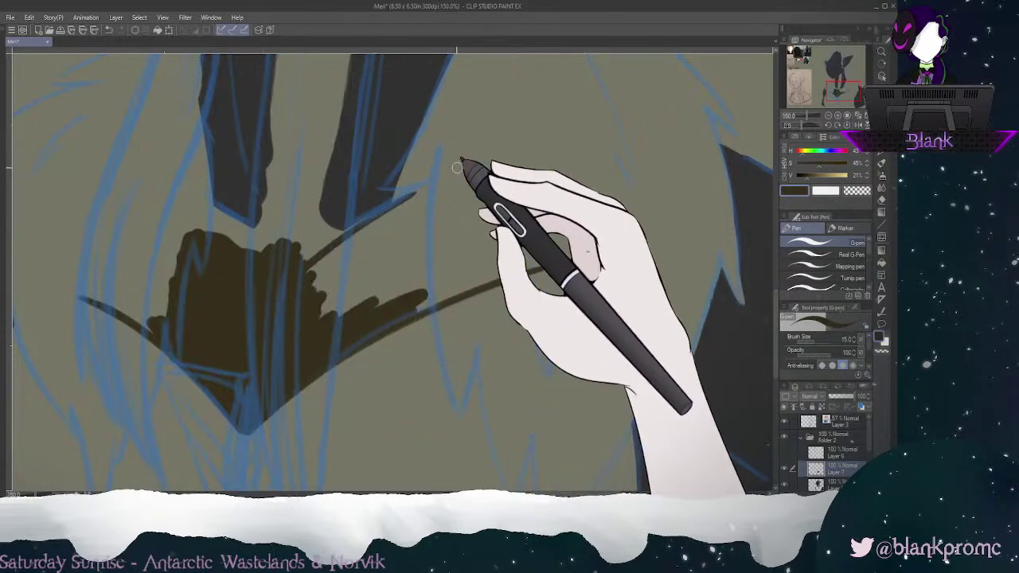
{"action": "key", "text": "ctrl+z"}
{"action": "left_click_drag", "start_coordinate": [468, 165], "coordinate": [239, 303]}
{"action": "left_click_drag", "start_coordinate": [431, 184], "coordinate": [315, 269]}
{"action": "mouse_move", "coordinate": [375, 218]}
{"action": "left_mouse_down"}
{"action": "mouse_move", "coordinate": [325, 255]}
{"action": "mouse_move", "coordinate": [398, 212]}
{"action": "mouse_move", "coordinate": [286, 316]}
{"action": "mouse_move", "coordinate": [457, 183]}
{"action": "mouse_move", "coordinate": [283, 320]}
{"action": "mouse_move", "coordinate": [442, 195]}
{"action": "left_mouse_up"}
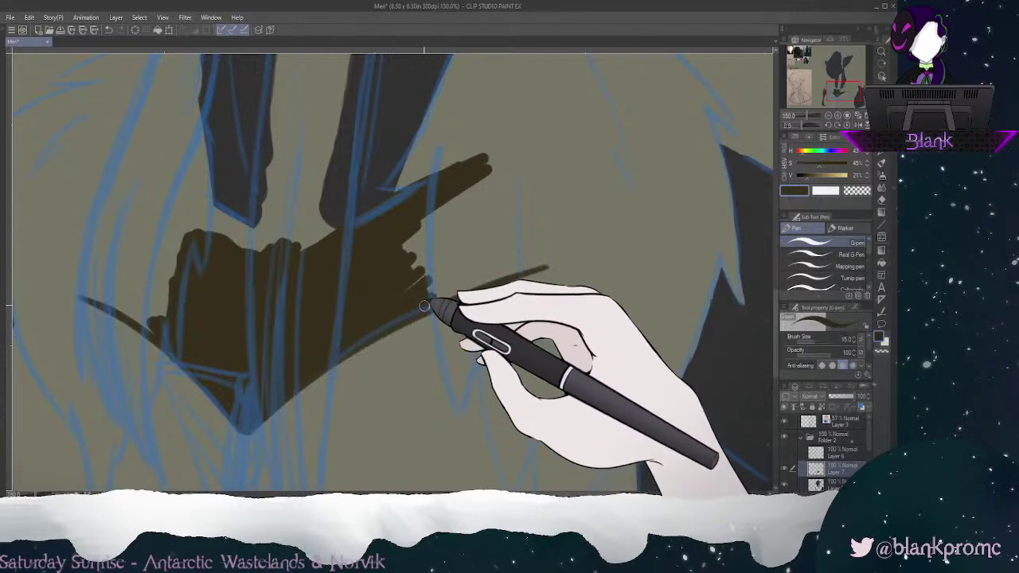
{"action": "mouse_move", "coordinate": [425, 228]}
{"action": "left_mouse_down"}
{"action": "mouse_move", "coordinate": [431, 295]}
{"action": "mouse_move", "coordinate": [430, 188]}
{"action": "mouse_move", "coordinate": [433, 328]}
{"action": "mouse_move", "coordinate": [423, 287]}
{"action": "mouse_move", "coordinate": [411, 292]}
{"action": "mouse_move", "coordinate": [403, 275]}
{"action": "mouse_move", "coordinate": [399, 295]}
{"action": "mouse_move", "coordinate": [433, 307]}
{"action": "mouse_move", "coordinate": [431, 191]}
{"action": "mouse_move", "coordinate": [419, 315]}
{"action": "left_mouse_up"}
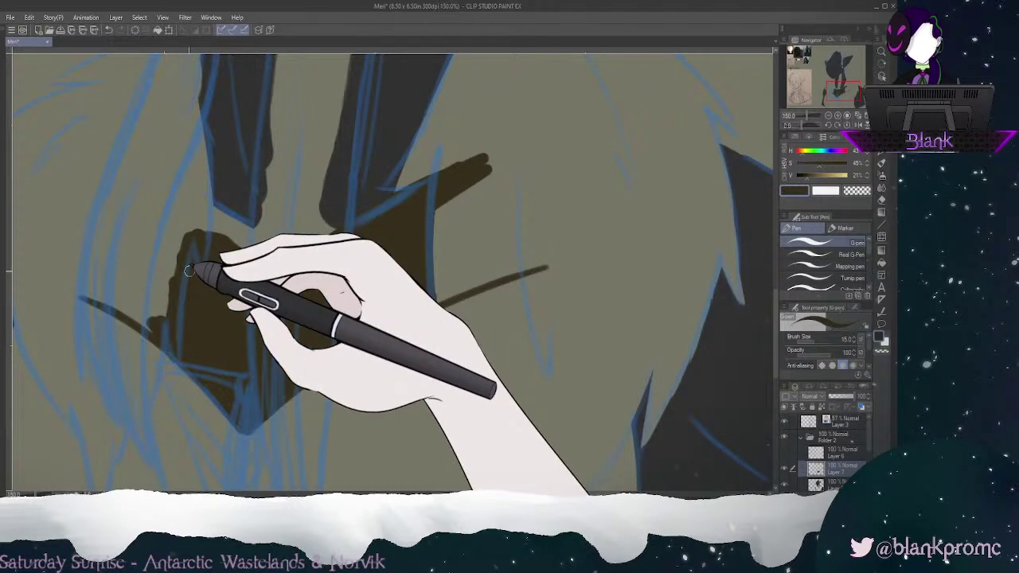
Step: Fill the remaining gap between the brown top and the left side of the neck base
{"action": "mouse_move", "coordinate": [188, 184]}
{"action": "left_mouse_down"}
{"action": "mouse_move", "coordinate": [270, 239]}
{"action": "mouse_move", "coordinate": [367, 232]}
{"action": "mouse_move", "coordinate": [231, 223]}
{"action": "mouse_move", "coordinate": [237, 234]}
{"action": "mouse_move", "coordinate": [201, 208]}
{"action": "mouse_move", "coordinate": [272, 252]}
{"action": "left_mouse_up"}
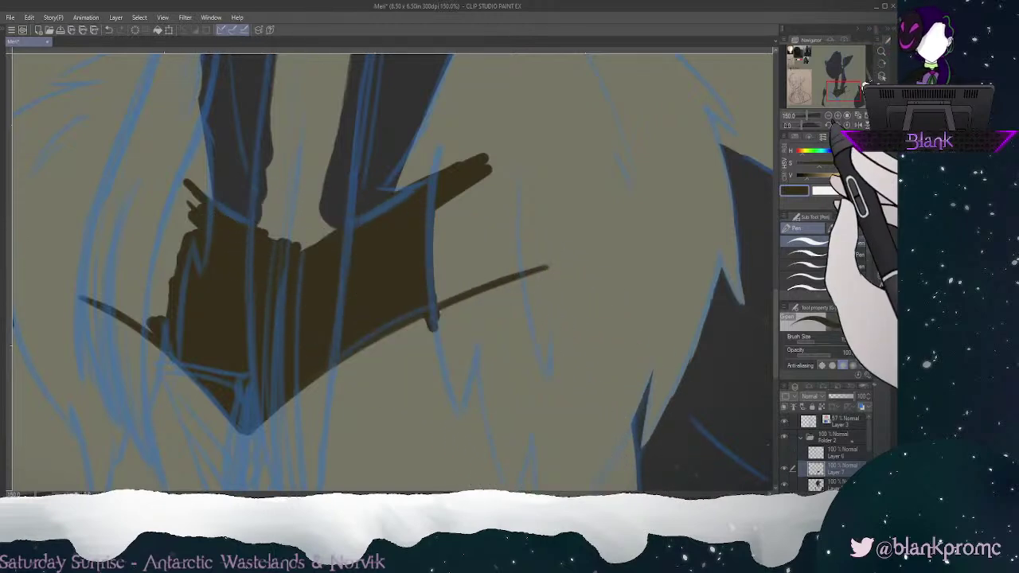
{"action": "left_click", "coordinate": [828, 115]}
{"action": "left_click", "coordinate": [829, 125]}
{"action": "left_click", "coordinate": [828, 125]}
{"action": "left_click", "coordinate": [828, 125]}
{"action": "left_click", "coordinate": [828, 125]}
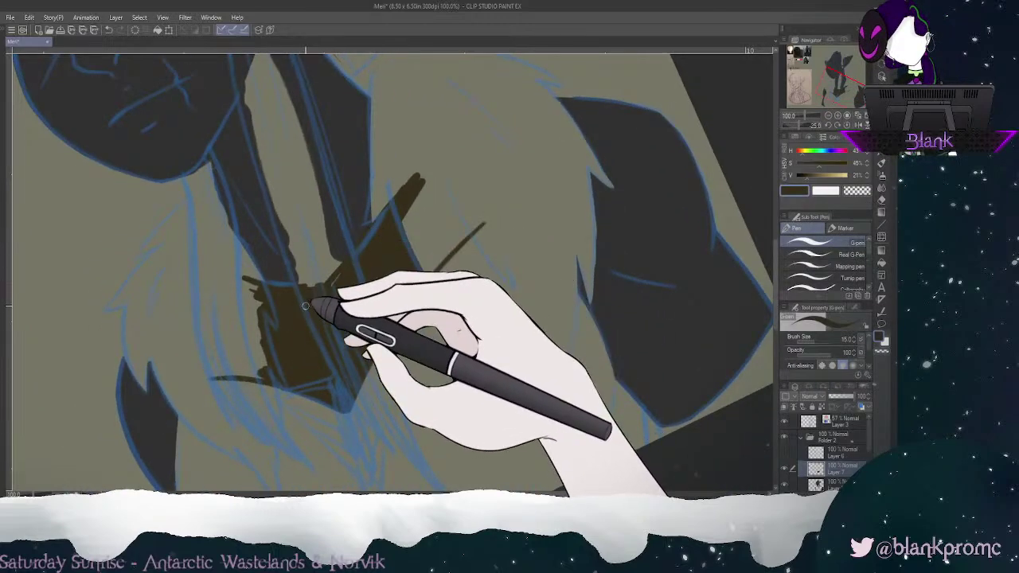
{"action": "mouse_move", "coordinate": [310, 313]}
{"action": "left_mouse_down"}
{"action": "mouse_move", "coordinate": [358, 267]}
{"action": "mouse_move", "coordinate": [377, 226]}
{"action": "mouse_move", "coordinate": [301, 297]}
{"action": "left_mouse_up"}
{"action": "left_click", "coordinate": [847, 125]}
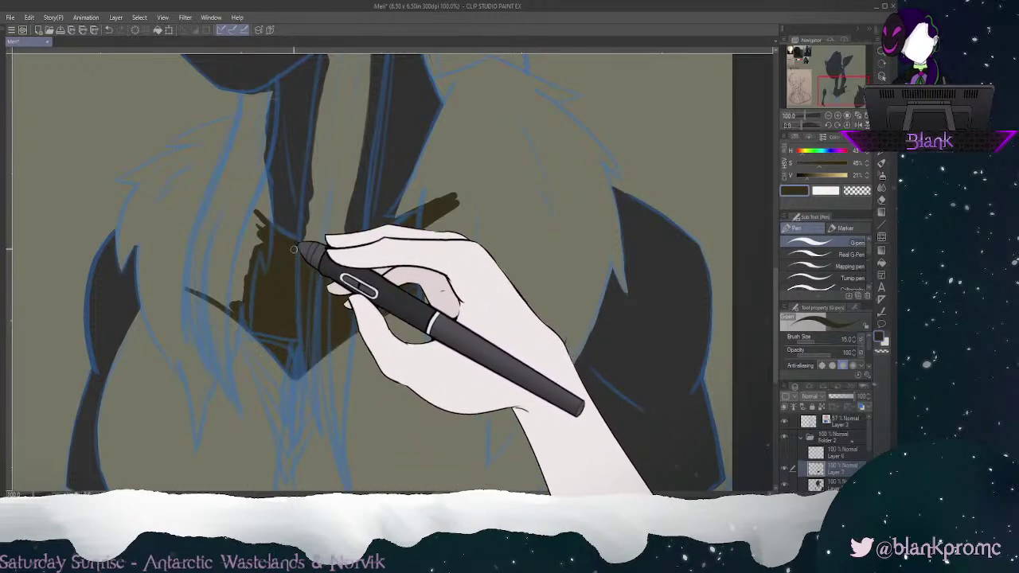
Step: Erase a strip of brown along the left neckline with the Hard eraser at size 25
{"action": "key", "text": "e"}
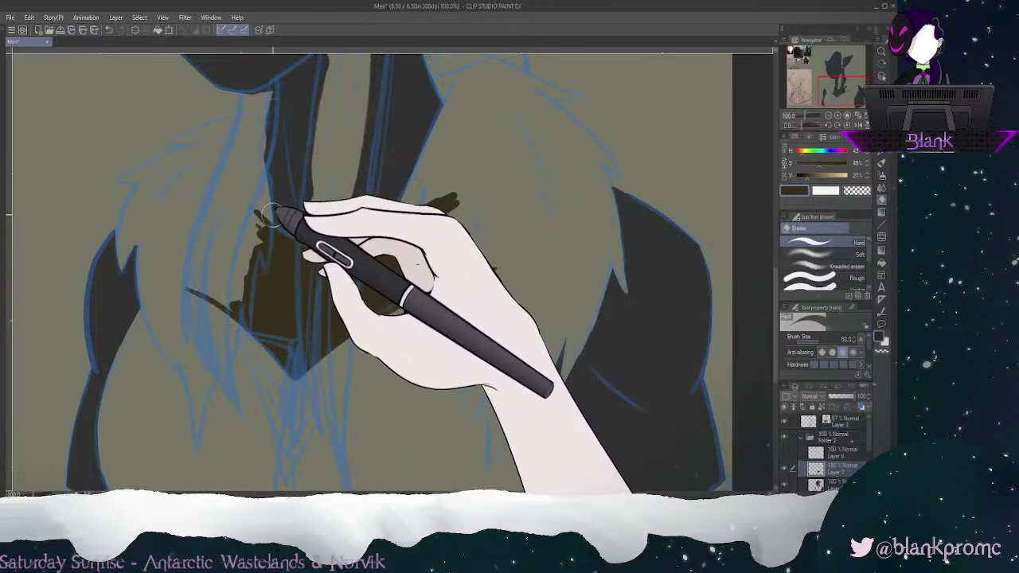
{"action": "key", "text": "ctrl+z"}
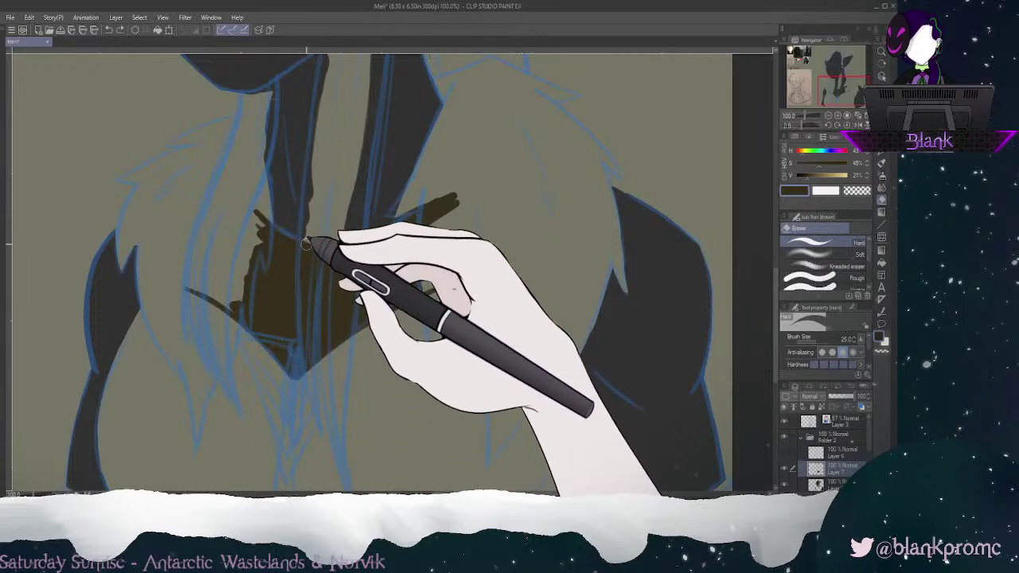
{"action": "left_click_drag", "start_coordinate": [287, 245], "coordinate": [312, 250]}
{"action": "left_click_drag", "start_coordinate": [248, 211], "coordinate": [307, 256]}
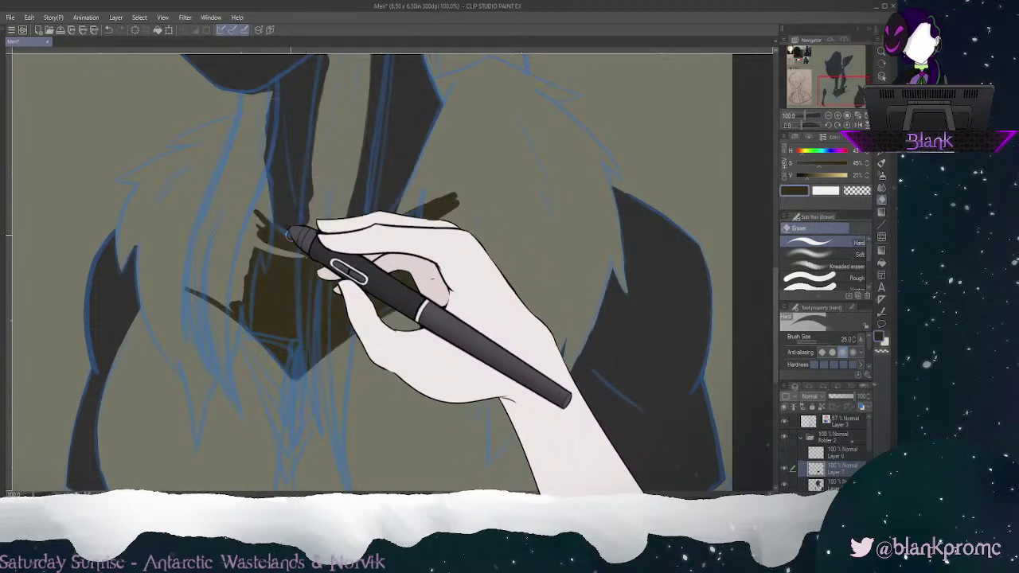
{"action": "left_click_drag", "start_coordinate": [247, 233], "coordinate": [304, 255]}
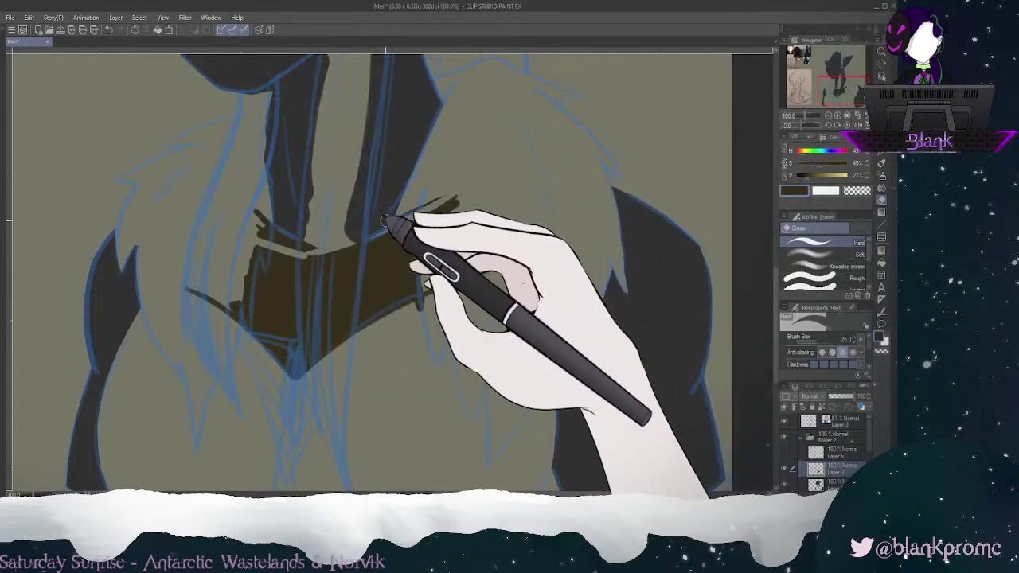
{"action": "left_click_drag", "start_coordinate": [307, 254], "coordinate": [479, 166]}
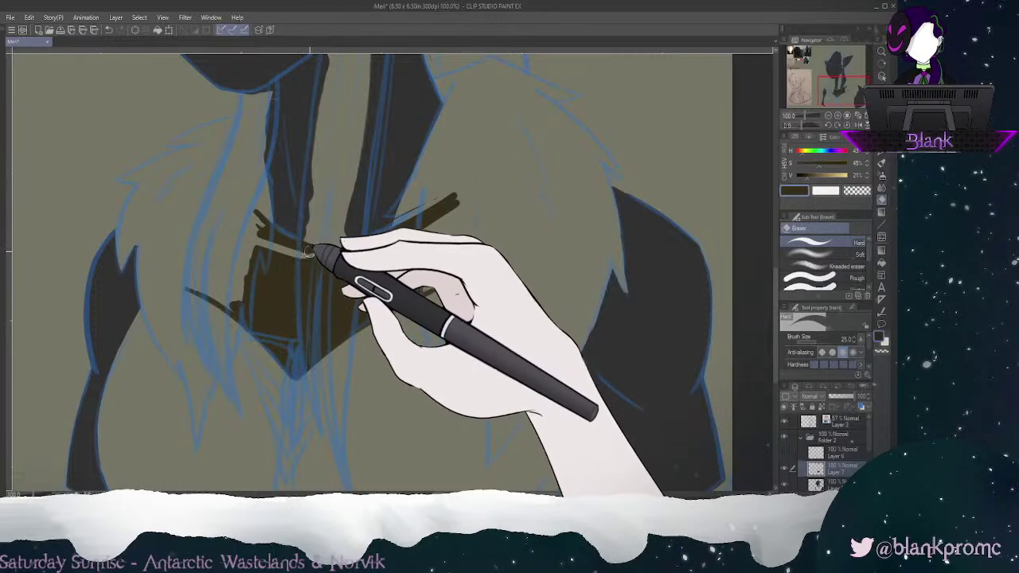
{"action": "mouse_move", "coordinate": [304, 256]}
{"action": "left_mouse_down"}
{"action": "mouse_move", "coordinate": [451, 200]}
{"action": "mouse_move", "coordinate": [484, 171]}
{"action": "mouse_move", "coordinate": [423, 210]}
{"action": "mouse_move", "coordinate": [309, 256]}
{"action": "mouse_move", "coordinate": [477, 168]}
{"action": "left_mouse_up"}
{"action": "key", "text": "ctrl+z"}
{"action": "mouse_move", "coordinate": [306, 257]}
{"action": "left_mouse_down"}
{"action": "mouse_move", "coordinate": [482, 167]}
{"action": "mouse_move", "coordinate": [308, 257]}
{"action": "mouse_move", "coordinate": [469, 171]}
{"action": "mouse_move", "coordinate": [394, 223]}
{"action": "mouse_move", "coordinate": [316, 253]}
{"action": "mouse_move", "coordinate": [377, 232]}
{"action": "left_mouse_up"}
{"action": "key", "text": "ctrl+z"}
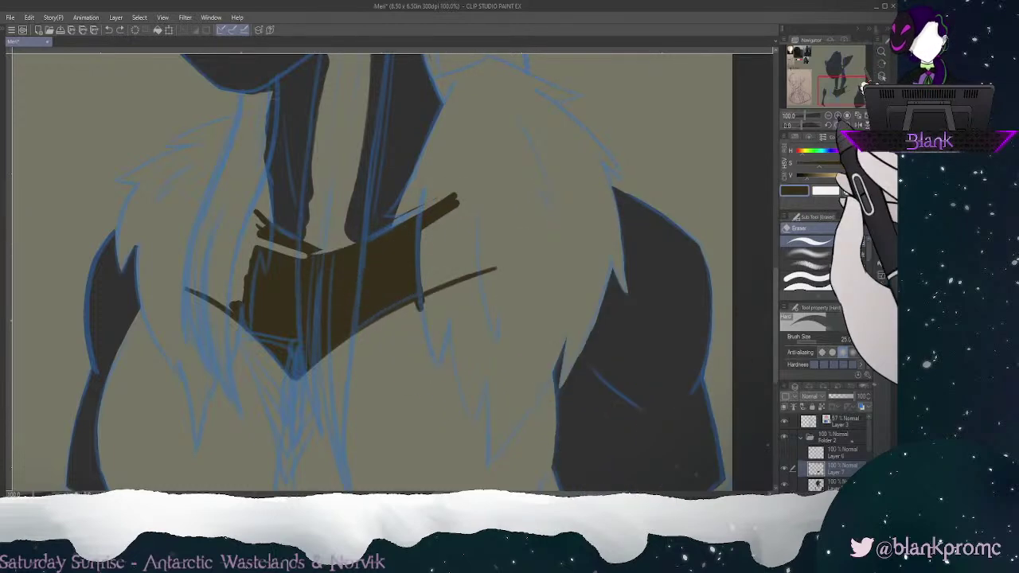
Step: Erase the brown overshoot above the neckline on both sides of the neck
{"action": "left_click", "coordinate": [857, 125]}
{"action": "left_click", "coordinate": [829, 124]}
{"action": "left_click", "coordinate": [829, 125]}
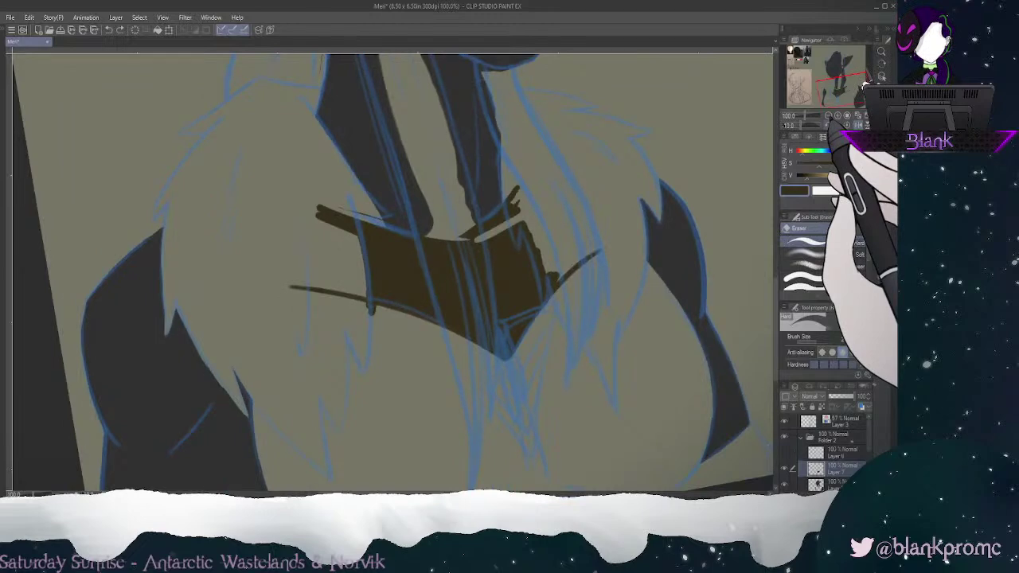
{"action": "left_click", "coordinate": [829, 124]}
{"action": "left_click", "coordinate": [829, 124]}
{"action": "left_click", "coordinate": [828, 124]}
{"action": "left_click", "coordinate": [828, 125]}
{"action": "left_click", "coordinate": [828, 124]}
{"action": "left_click_drag", "start_coordinate": [820, 125], "coordinate": [807, 125]}
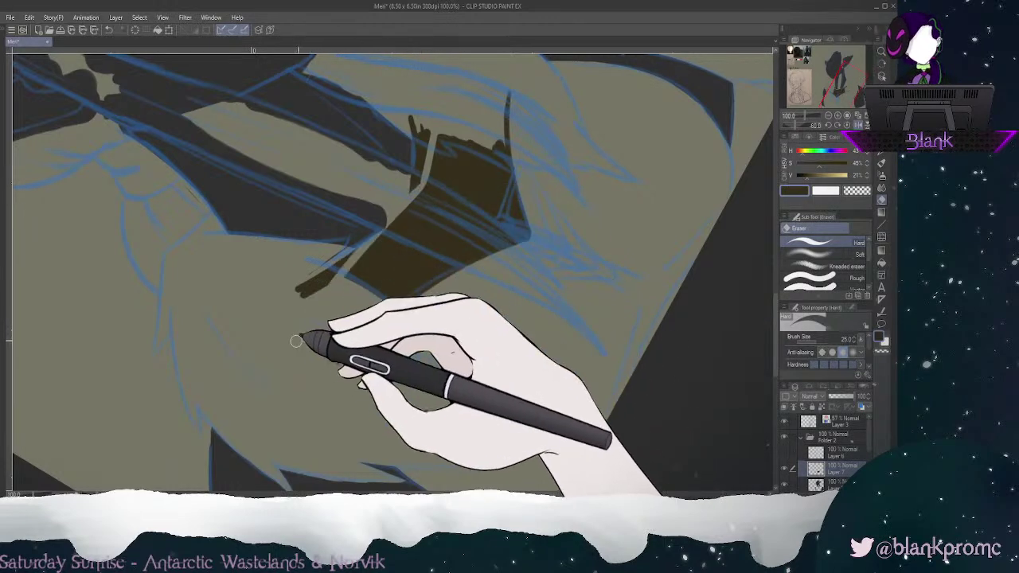
{"action": "left_click_drag", "start_coordinate": [350, 253], "coordinate": [283, 307]}
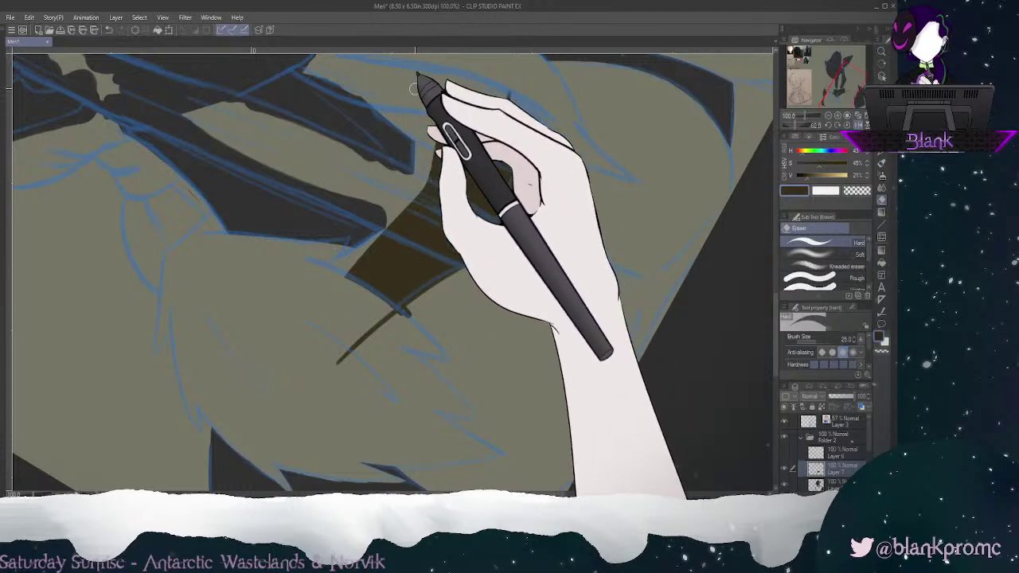
Step: Paint brown along the top's upper neckline edge and out past the shoulder side with the G-pen at size 15
{"action": "key", "text": "p"}
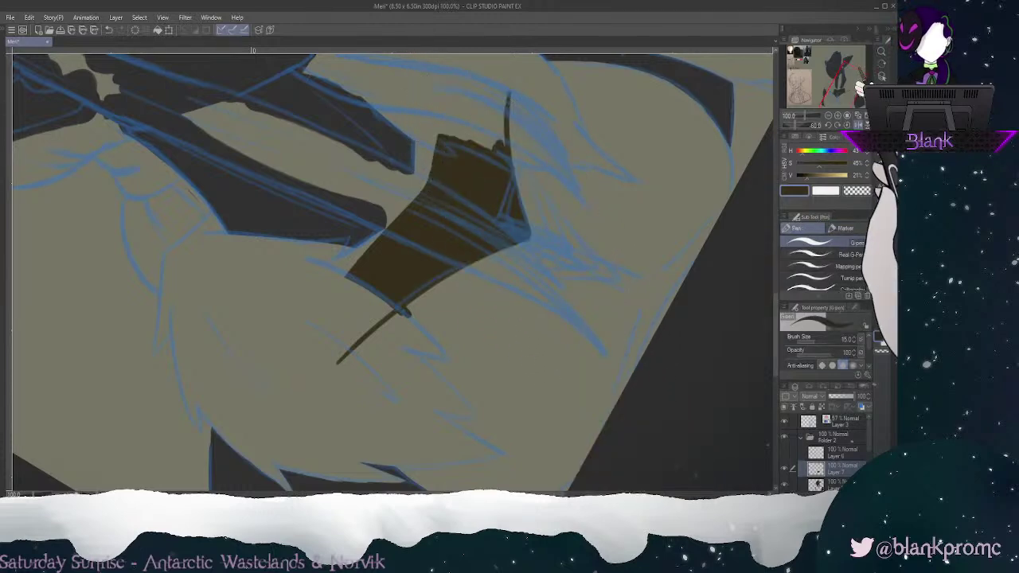
{"action": "left_click_drag", "start_coordinate": [415, 198], "coordinate": [311, 319]}
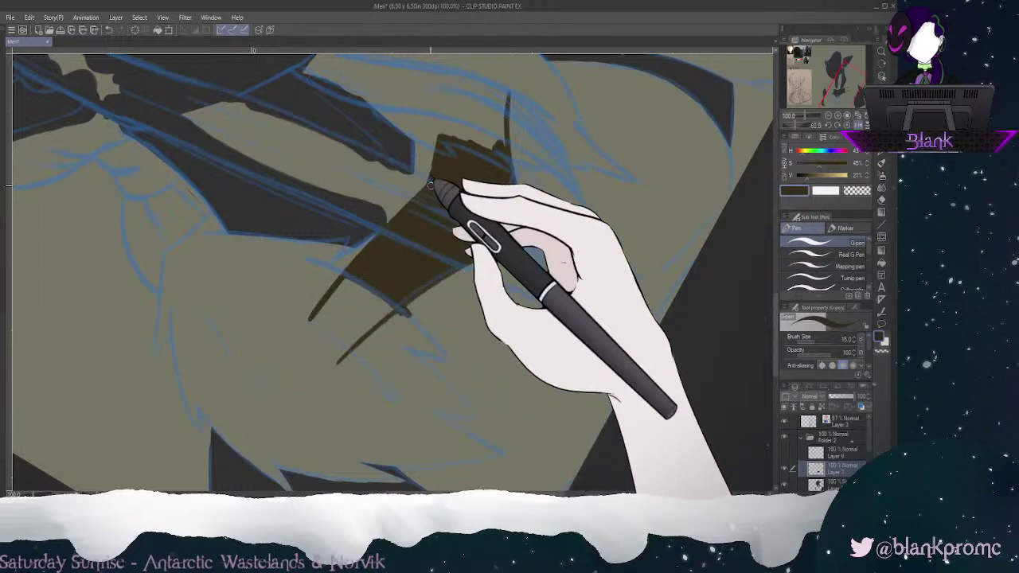
{"action": "mouse_move", "coordinate": [427, 187]}
{"action": "left_mouse_down"}
{"action": "mouse_move", "coordinate": [300, 325]}
{"action": "mouse_move", "coordinate": [425, 188]}
{"action": "mouse_move", "coordinate": [339, 266]}
{"action": "left_mouse_up"}
{"action": "mouse_move", "coordinate": [406, 231]}
{"action": "left_mouse_down"}
{"action": "mouse_move", "coordinate": [335, 279]}
{"action": "mouse_move", "coordinate": [364, 257]}
{"action": "mouse_move", "coordinate": [390, 202]}
{"action": "mouse_move", "coordinate": [438, 174]}
{"action": "mouse_move", "coordinate": [431, 131]}
{"action": "mouse_move", "coordinate": [439, 215]}
{"action": "mouse_move", "coordinate": [427, 129]}
{"action": "left_mouse_up"}
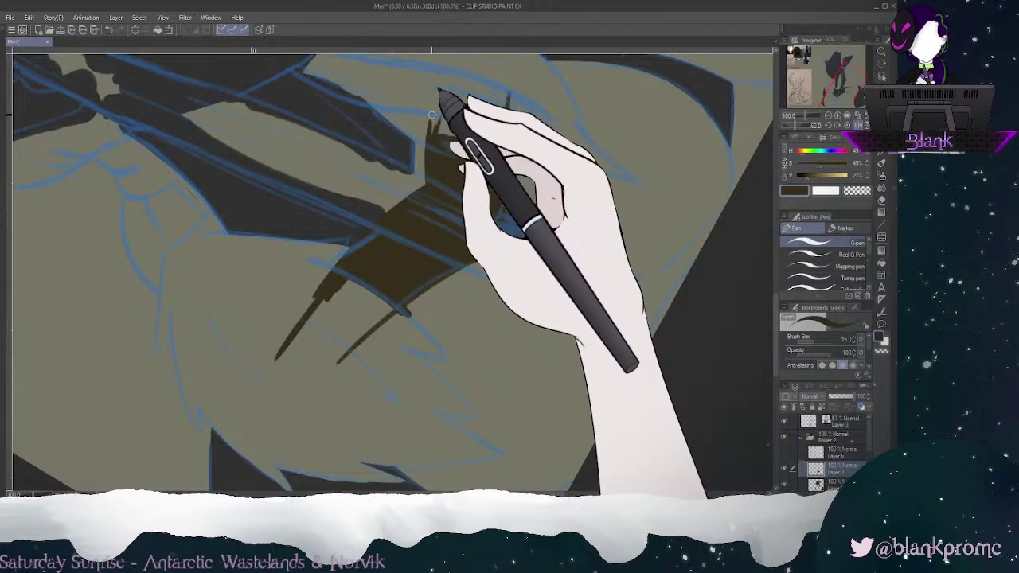
Step: Erase the brown overshoot beyond both side edges of the top with the Hard eraser at size 60
{"action": "left_click", "coordinate": [847, 125]}
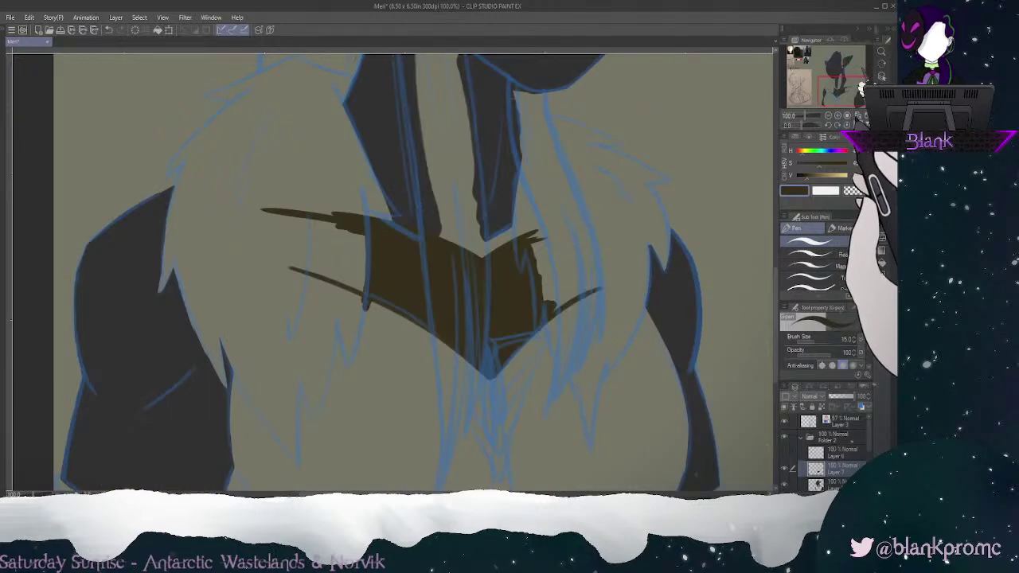
{"action": "left_click", "coordinate": [858, 125]}
{"action": "left_click_drag", "start_coordinate": [844, 73], "coordinate": [841, 76]}
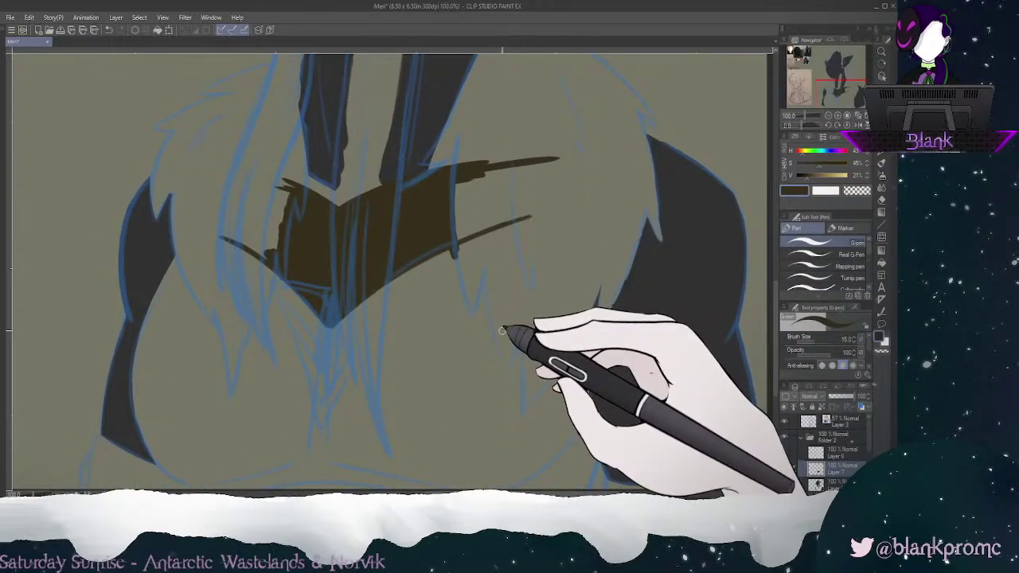
{"action": "key", "text": "e"}
{"action": "mouse_move", "coordinate": [475, 245]}
{"action": "left_mouse_down"}
{"action": "mouse_move", "coordinate": [458, 153]}
{"action": "mouse_move", "coordinate": [468, 143]}
{"action": "mouse_move", "coordinate": [476, 261]}
{"action": "mouse_move", "coordinate": [469, 152]}
{"action": "mouse_move", "coordinate": [465, 249]}
{"action": "mouse_move", "coordinate": [487, 256]}
{"action": "mouse_move", "coordinate": [496, 182]}
{"action": "mouse_move", "coordinate": [534, 212]}
{"action": "mouse_move", "coordinate": [553, 183]}
{"action": "mouse_move", "coordinate": [564, 133]}
{"action": "left_mouse_up"}
{"action": "mouse_move", "coordinate": [278, 174]}
{"action": "left_mouse_down"}
{"action": "mouse_move", "coordinate": [259, 279]}
{"action": "mouse_move", "coordinate": [269, 273]}
{"action": "mouse_move", "coordinate": [256, 190]}
{"action": "mouse_move", "coordinate": [236, 144]}
{"action": "left_mouse_up"}
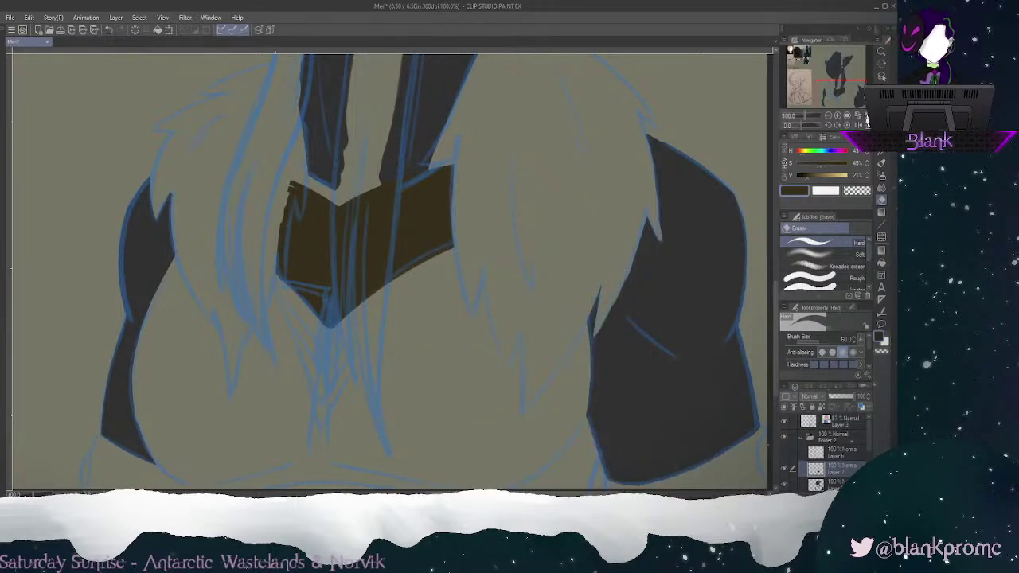
Step: On the dark skin layer, Layer 5, extend the neck down behind the brown V neckline with the G-pen at size 40
{"action": "scroll", "coordinate": [871, 450], "scroll_direction": "down", "scroll_amount": 2}
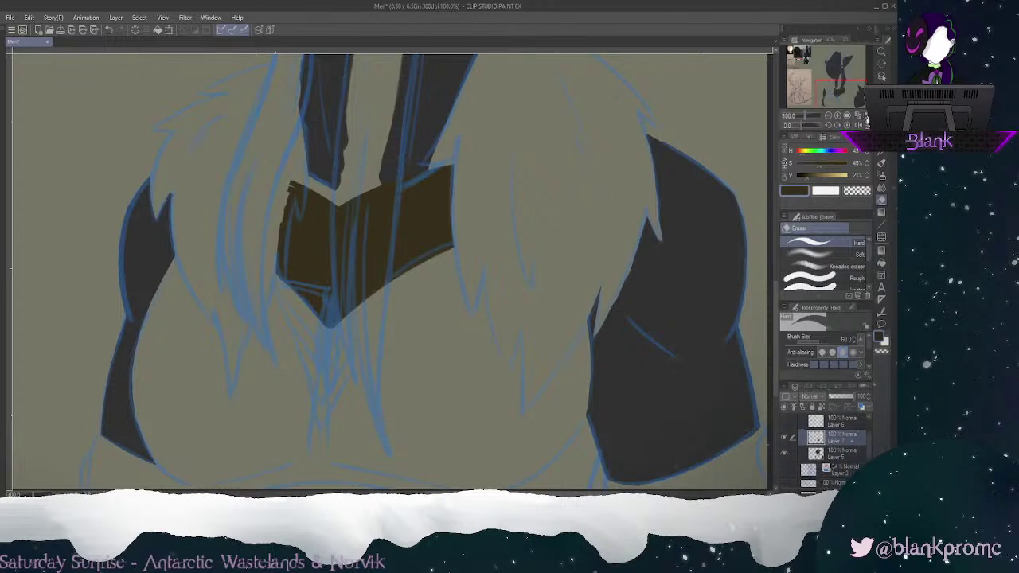
{"action": "scroll", "coordinate": [871, 457], "scroll_direction": "down", "scroll_amount": 2}
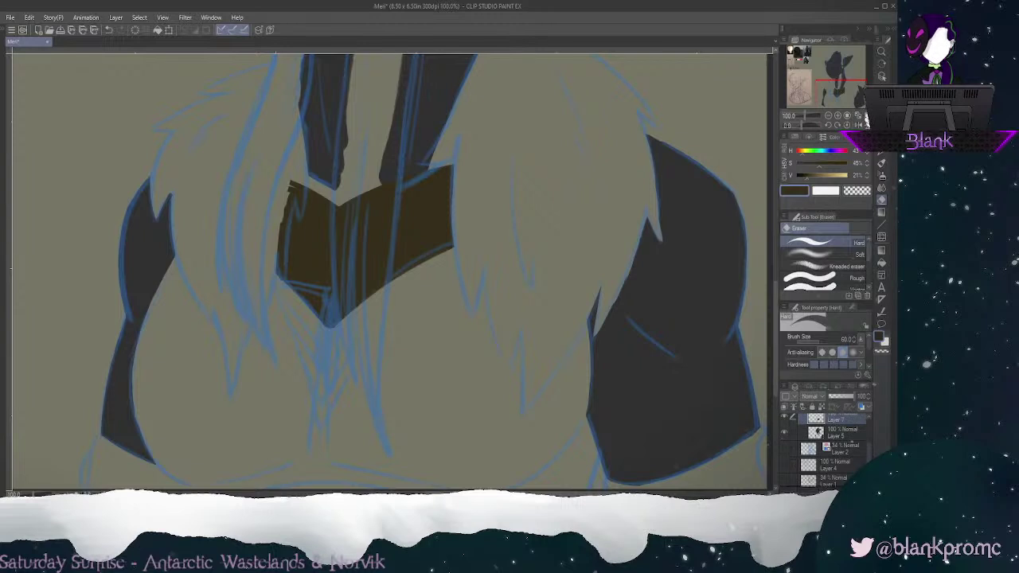
{"action": "scroll", "coordinate": [855, 448], "scroll_direction": "up", "scroll_amount": 3}
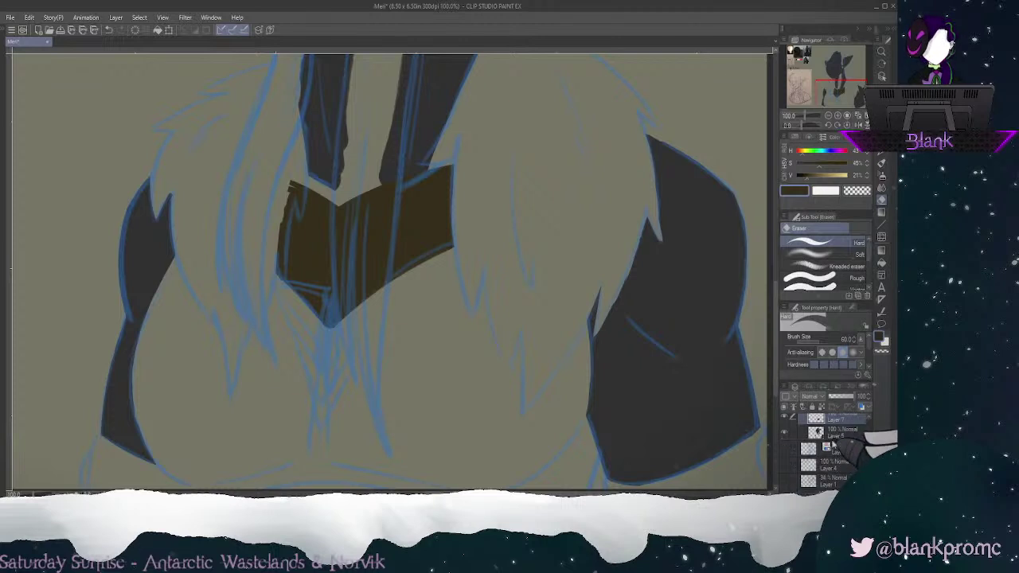
{"action": "left_click_drag", "start_coordinate": [834, 383], "coordinate": [834, 373]}
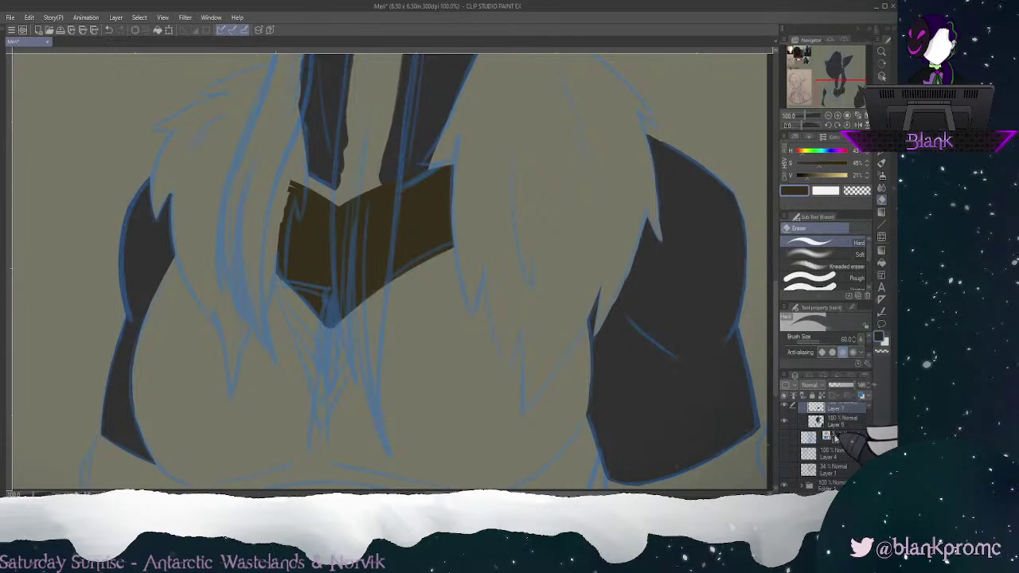
{"action": "left_click", "coordinate": [845, 422]}
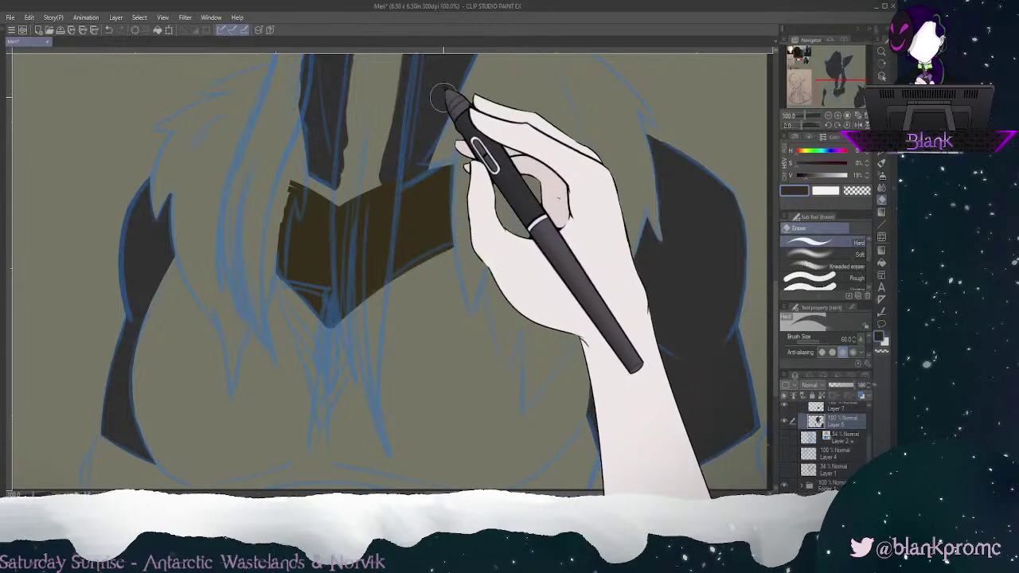
{"action": "left_click_drag", "start_coordinate": [839, 93], "coordinate": [843, 86]}
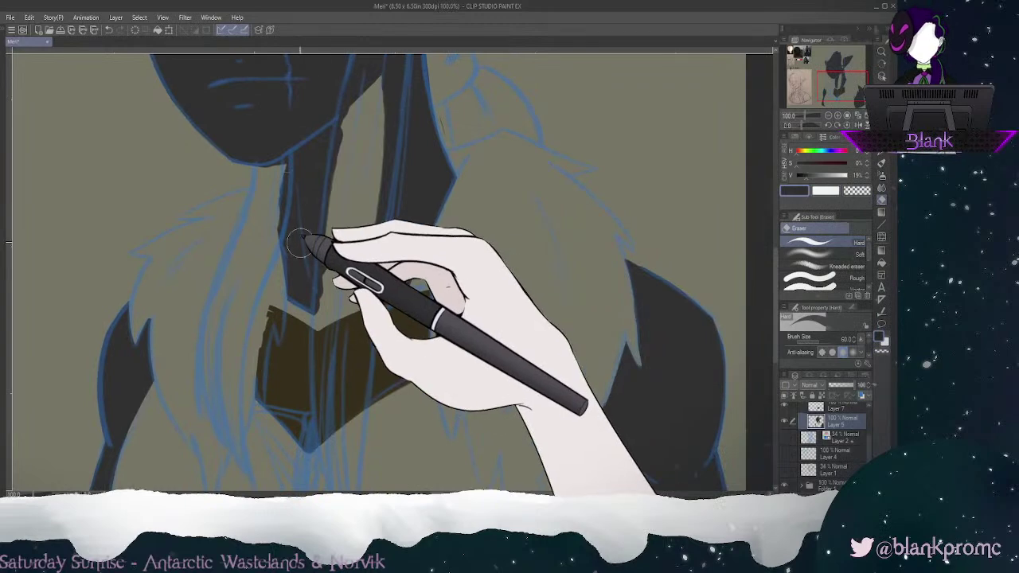
{"action": "mouse_move", "coordinate": [293, 283]}
{"action": "left_mouse_down"}
{"action": "mouse_move", "coordinate": [298, 290]}
{"action": "mouse_move", "coordinate": [285, 289]}
{"action": "mouse_move", "coordinate": [294, 291]}
{"action": "mouse_move", "coordinate": [289, 282]}
{"action": "left_mouse_up"}
{"action": "left_click", "coordinate": [881, 153]}
{"action": "key", "text": "bracketright"}
{"action": "key", "text": "bracketright"}
{"action": "key", "text": "bracketright"}
{"action": "key", "text": "bracketright"}
{"action": "key", "text": "bracketright"}
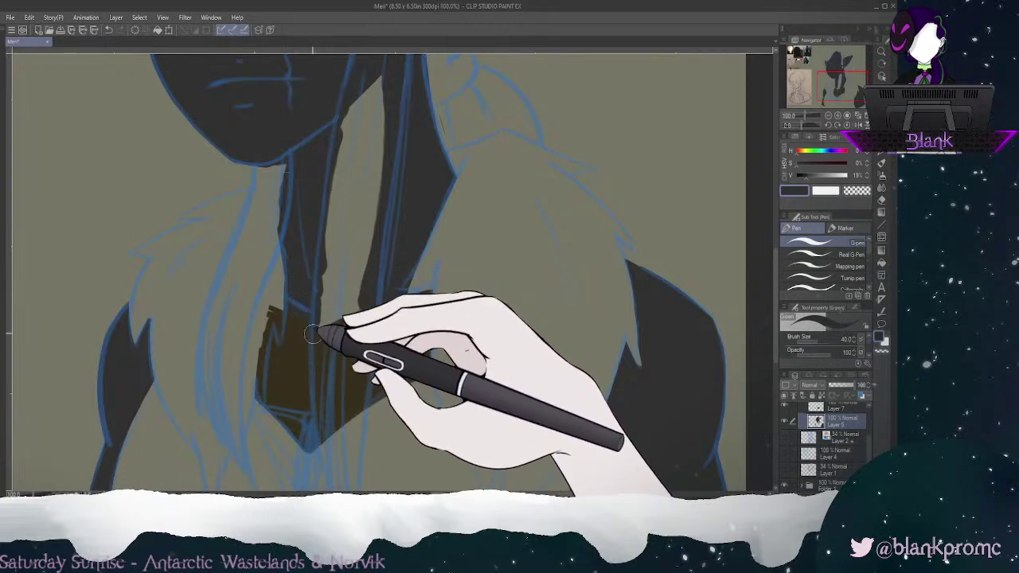
{"action": "mouse_move", "coordinate": [309, 337]}
{"action": "left_mouse_down"}
{"action": "mouse_move", "coordinate": [374, 270]}
{"action": "mouse_move", "coordinate": [398, 290]}
{"action": "left_mouse_up"}
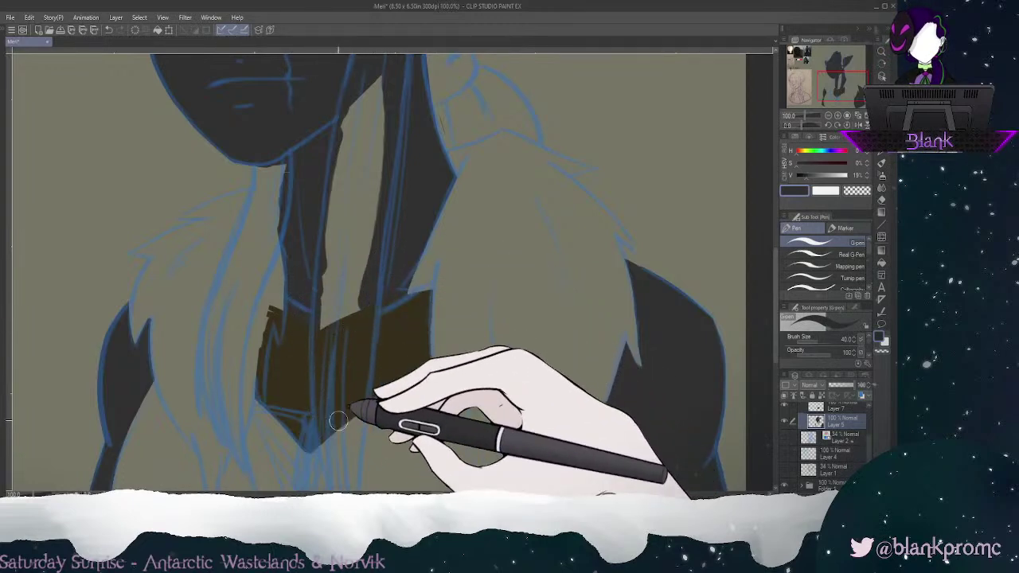
Step: Paint the dark skin along the collarbone edge and fill the remaining gap in the middle of the neck
{"action": "mouse_move", "coordinate": [386, 329]}
{"action": "left_mouse_down"}
{"action": "mouse_move", "coordinate": [432, 285]}
{"action": "mouse_move", "coordinate": [436, 291]}
{"action": "left_mouse_up"}
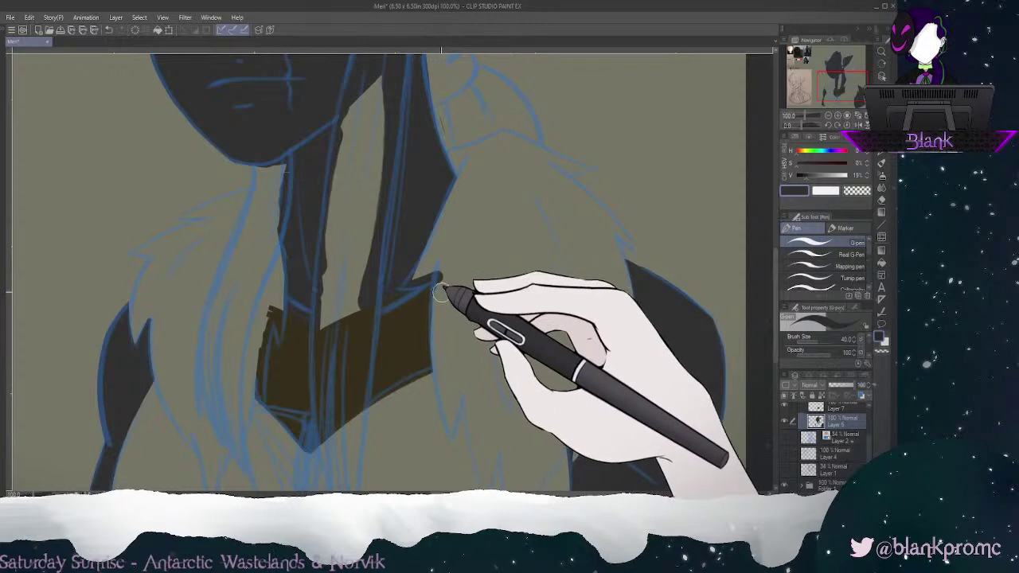
{"action": "mouse_move", "coordinate": [338, 316]}
{"action": "left_mouse_down"}
{"action": "mouse_move", "coordinate": [353, 277]}
{"action": "mouse_move", "coordinate": [342, 206]}
{"action": "mouse_move", "coordinate": [321, 246]}
{"action": "mouse_move", "coordinate": [360, 270]}
{"action": "left_mouse_up"}
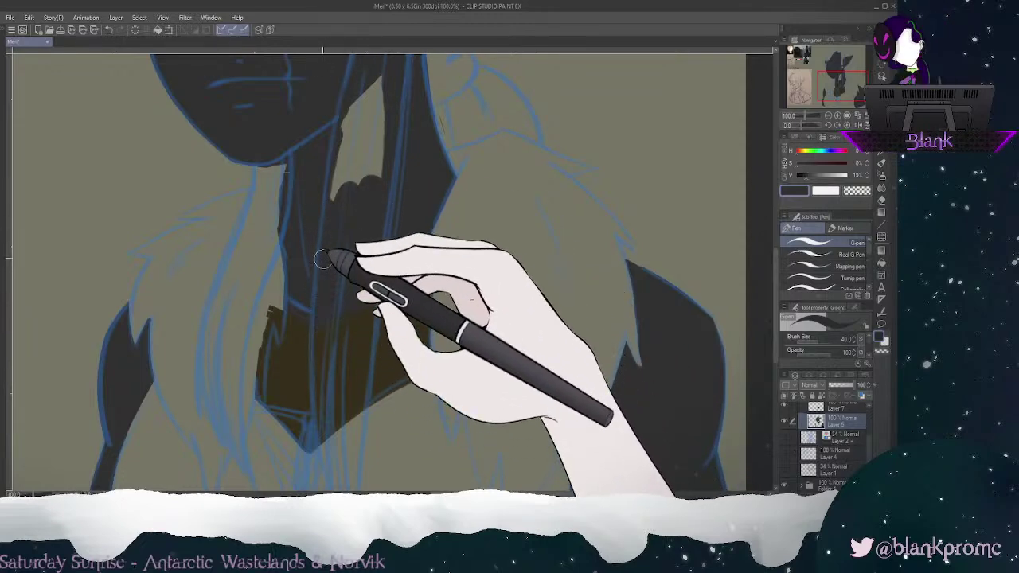
{"action": "mouse_move", "coordinate": [344, 189]}
{"action": "left_mouse_down"}
{"action": "mouse_move", "coordinate": [366, 108]}
{"action": "mouse_move", "coordinate": [344, 129]}
{"action": "mouse_move", "coordinate": [386, 83]}
{"action": "mouse_move", "coordinate": [365, 98]}
{"action": "mouse_move", "coordinate": [337, 160]}
{"action": "mouse_move", "coordinate": [382, 127]}
{"action": "mouse_move", "coordinate": [380, 196]}
{"action": "left_mouse_up"}
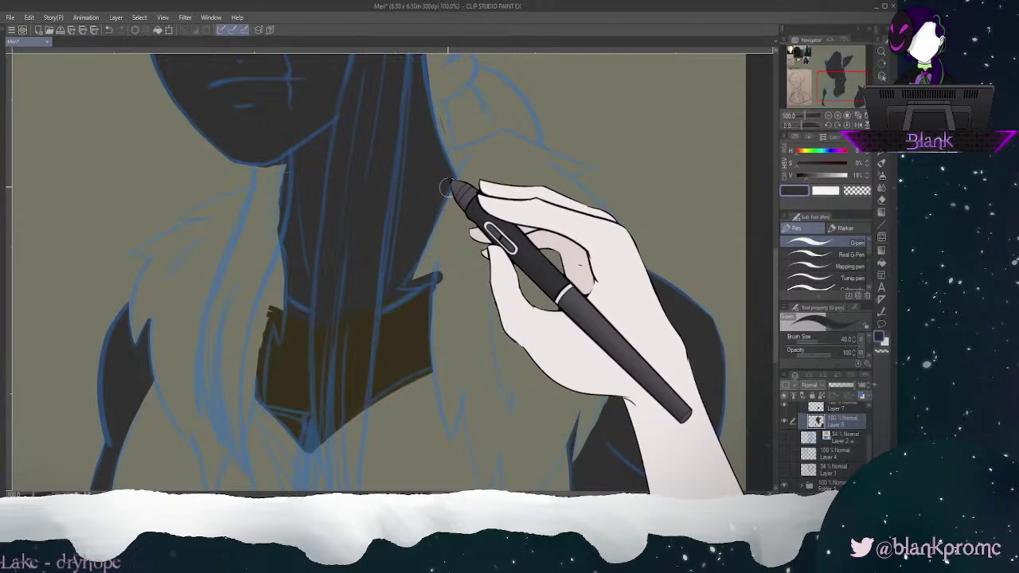
Step: Erase the skin overshoot along the neck's outer edge with the Hard eraser at size 17, and show and select the hair layer, Layer 6
{"action": "key", "text": "e"}
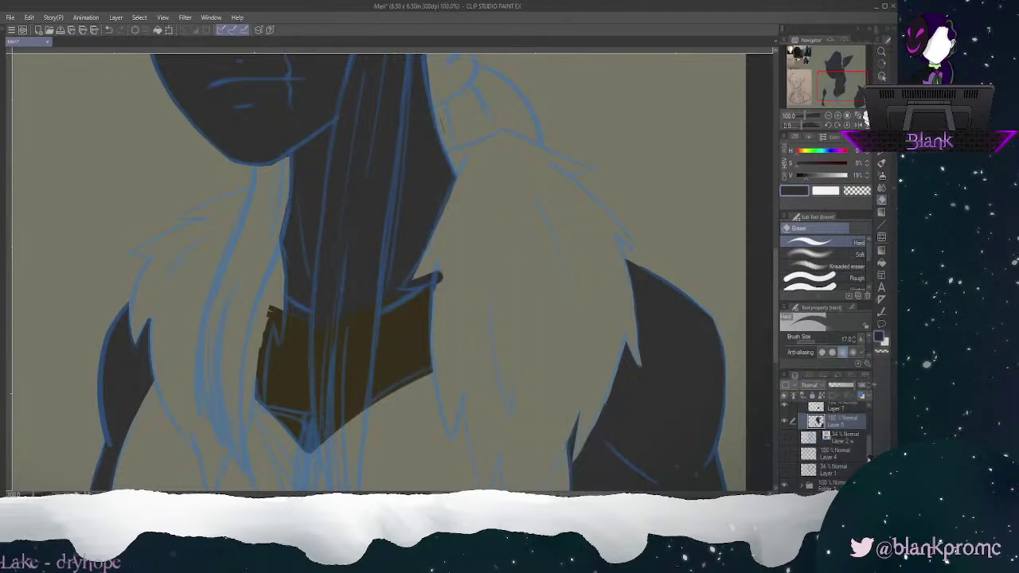
{"action": "left_click_drag", "start_coordinate": [870, 457], "coordinate": [870, 443]}
{"action": "left_click", "coordinate": [785, 420]}
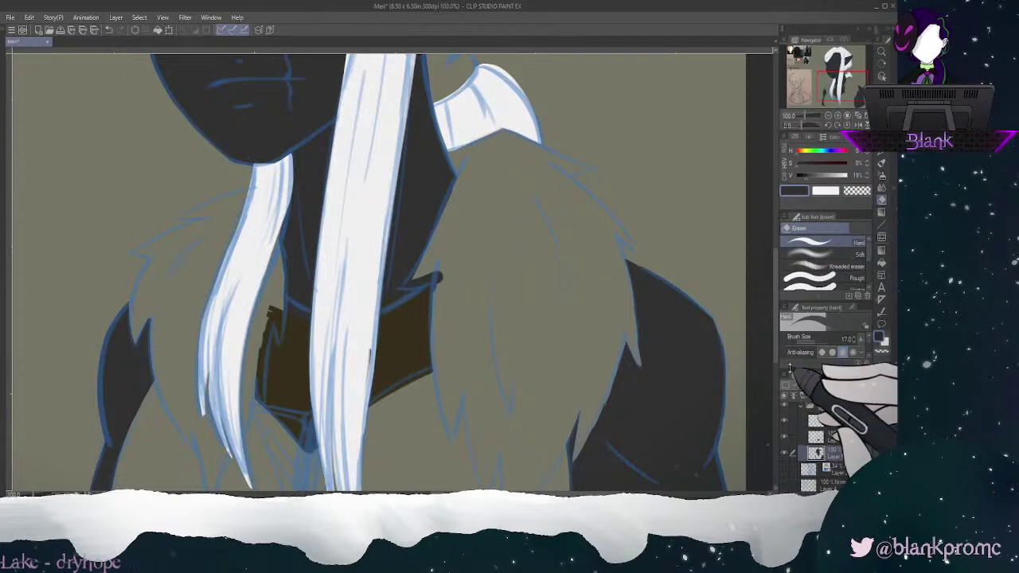
{"action": "left_click", "coordinate": [836, 420]}
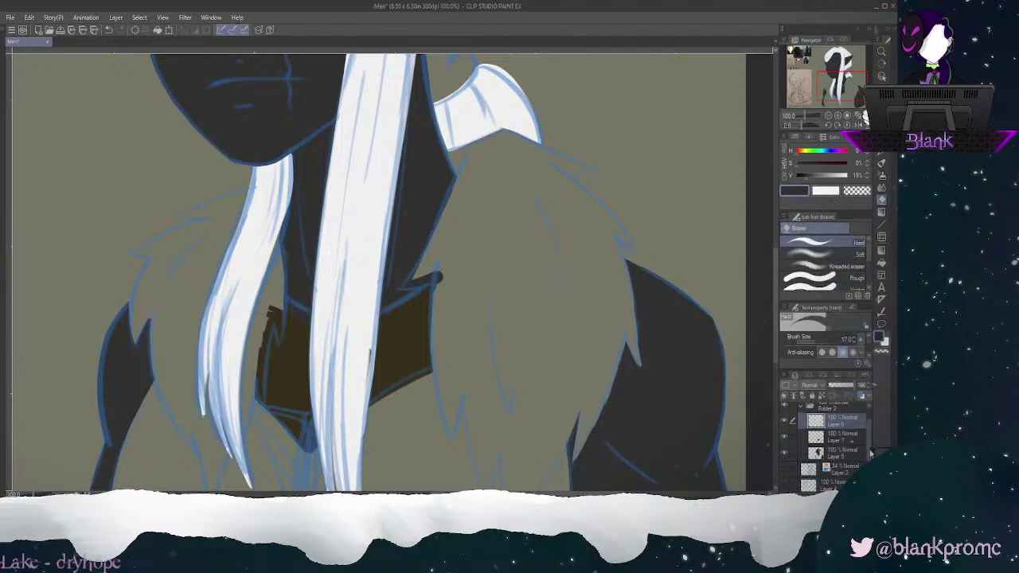
Step: Hide and show the layers beneath the hair to examine the hair fill on its own
{"action": "left_click", "coordinate": [787, 454]}
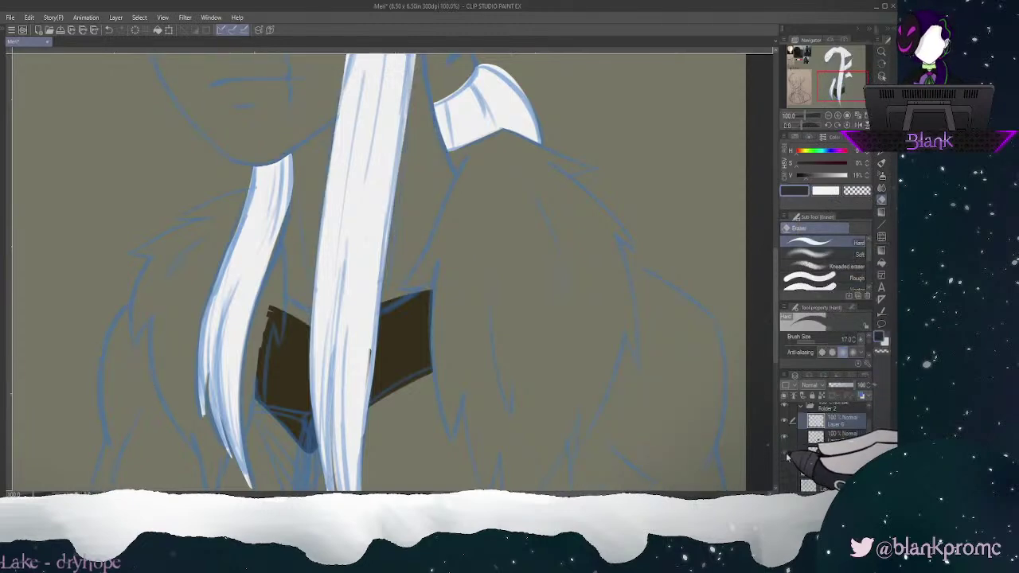
{"action": "left_click", "coordinate": [787, 456]}
{"action": "left_click", "coordinate": [786, 444]}
{"action": "left_click", "coordinate": [786, 445]}
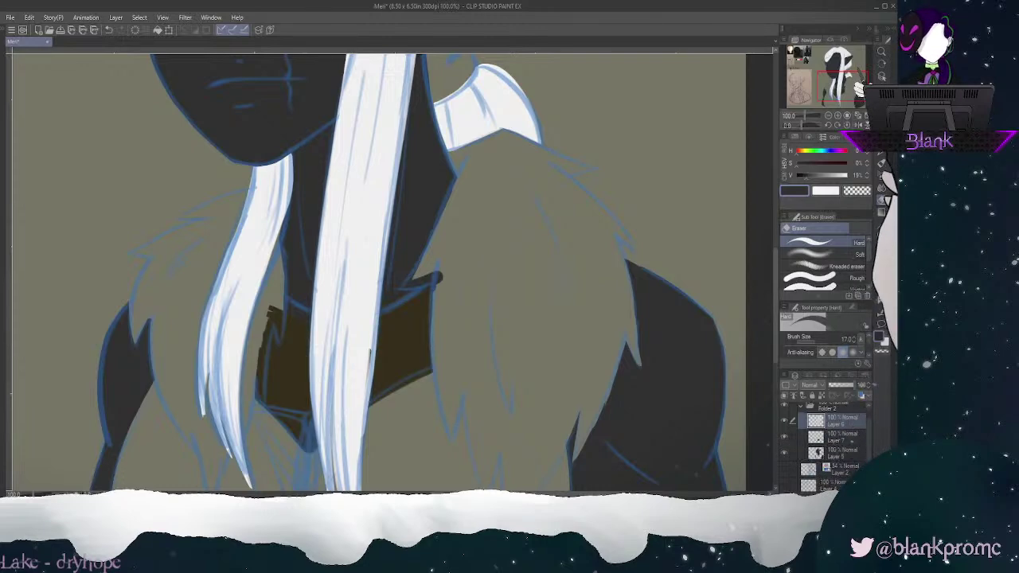
Step: Try to paint pure white over the lower part of the long front hair strand with the G-pen at size 10
{"action": "left_click", "coordinate": [881, 162]}
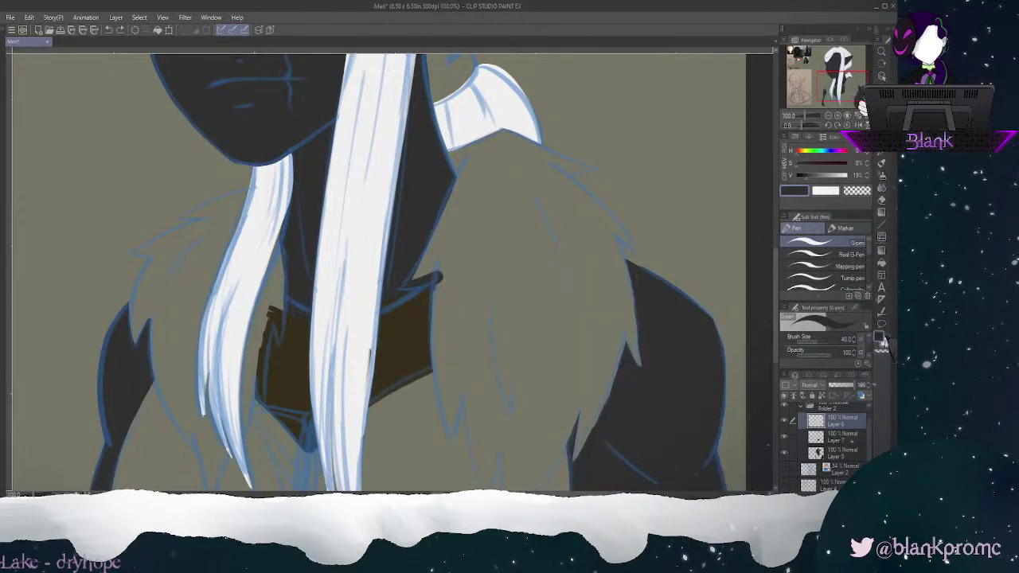
{"action": "key", "text": "ctrl+z"}
{"action": "key", "text": "bracketleft"}
{"action": "key", "text": "bracketleft"}
{"action": "key", "text": "bracketleft"}
{"action": "mouse_move", "coordinate": [369, 352]}
{"action": "left_mouse_down"}
{"action": "mouse_move", "coordinate": [369, 375]}
{"action": "mouse_move", "coordinate": [364, 337]}
{"action": "mouse_move", "coordinate": [356, 387]}
{"action": "left_mouse_up"}
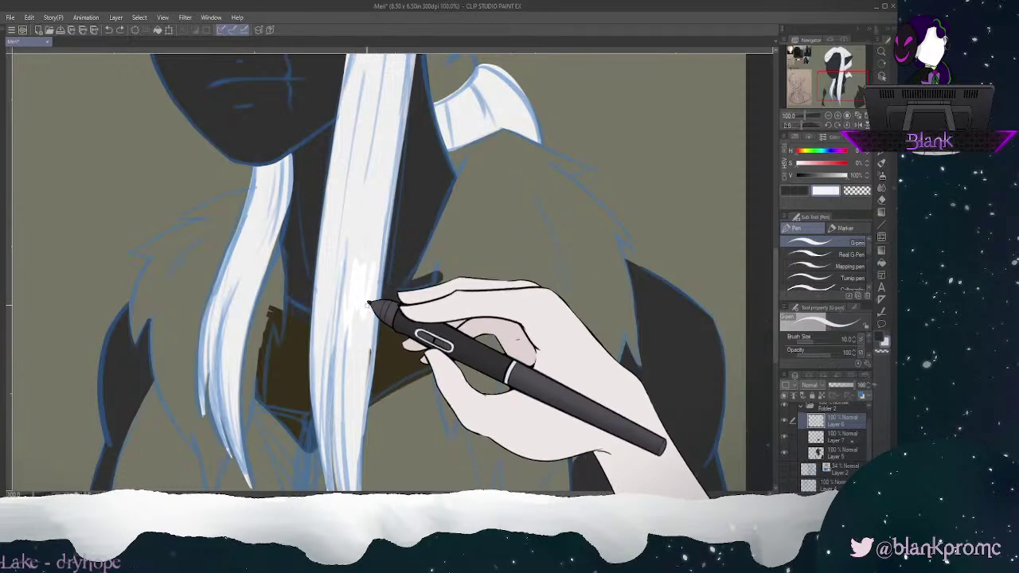
{"action": "left_click_drag", "start_coordinate": [371, 280], "coordinate": [351, 326]}
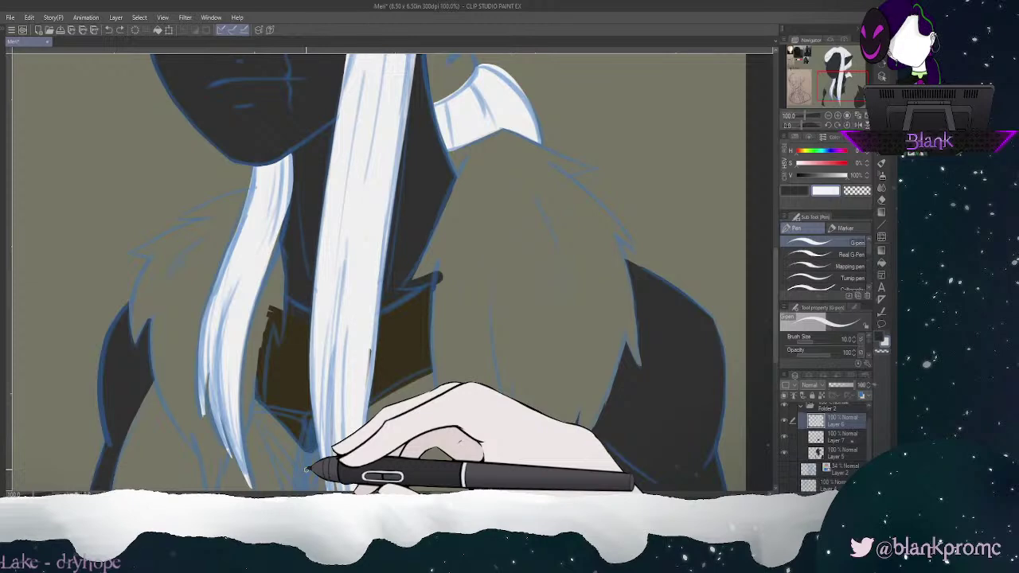
Step: Select the entire white hair shape using Auto select referring to the editing layer only
{"action": "left_click", "coordinate": [828, 116]}
{"action": "left_click", "coordinate": [829, 115]}
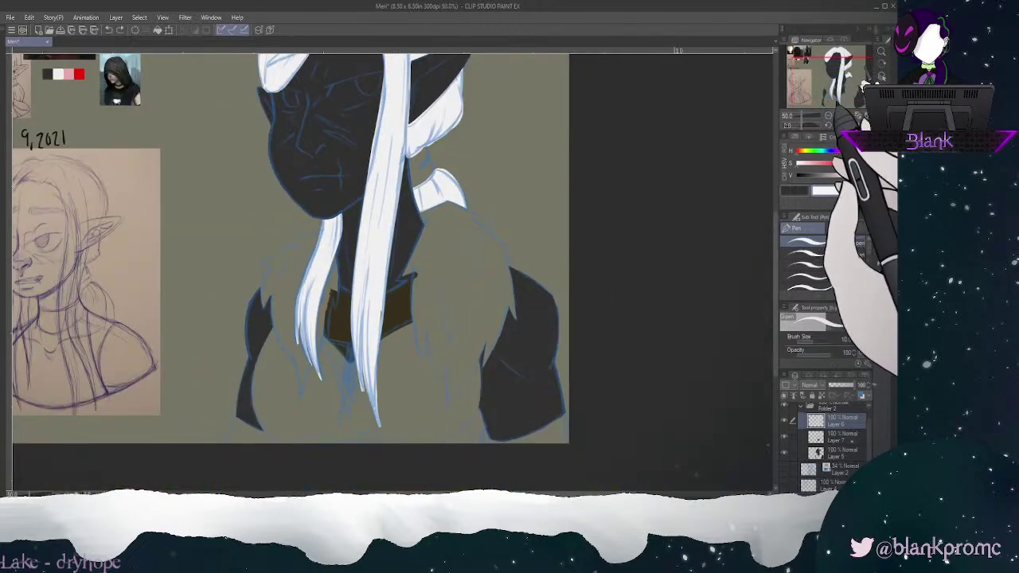
{"action": "left_click_drag", "start_coordinate": [842, 78], "coordinate": [841, 76]}
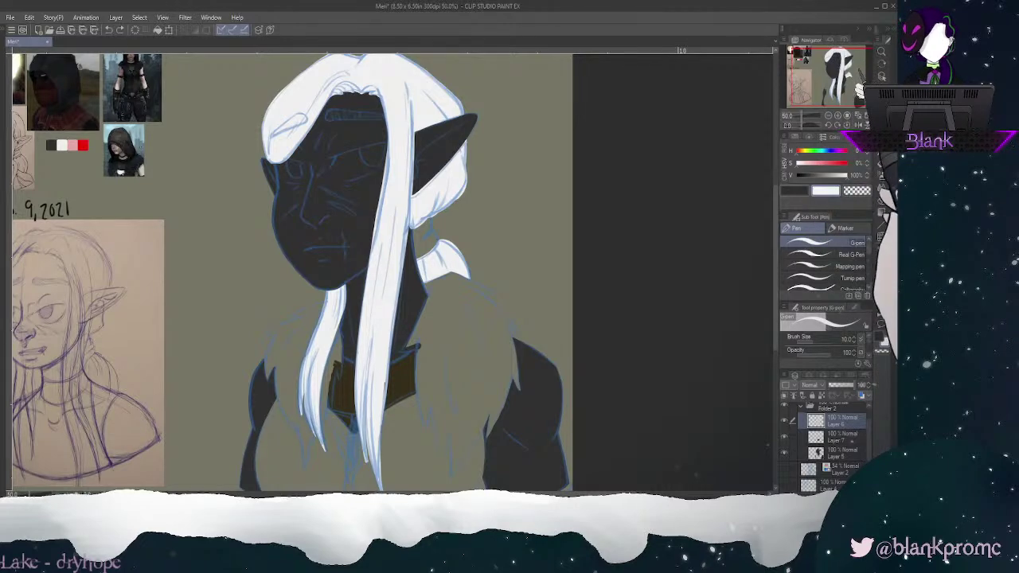
{"action": "key", "text": "w"}
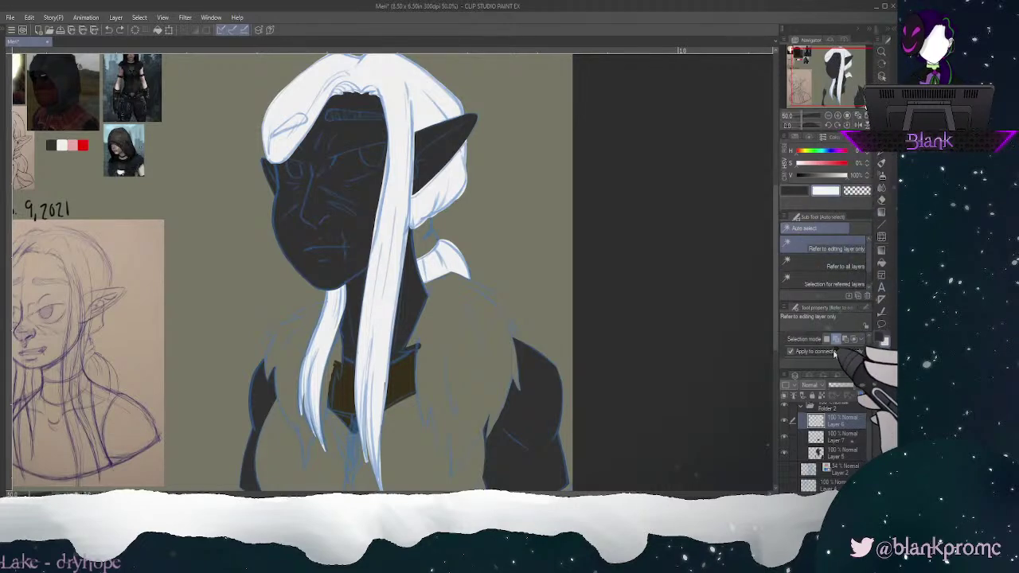
{"action": "left_click", "coordinate": [522, 262]}
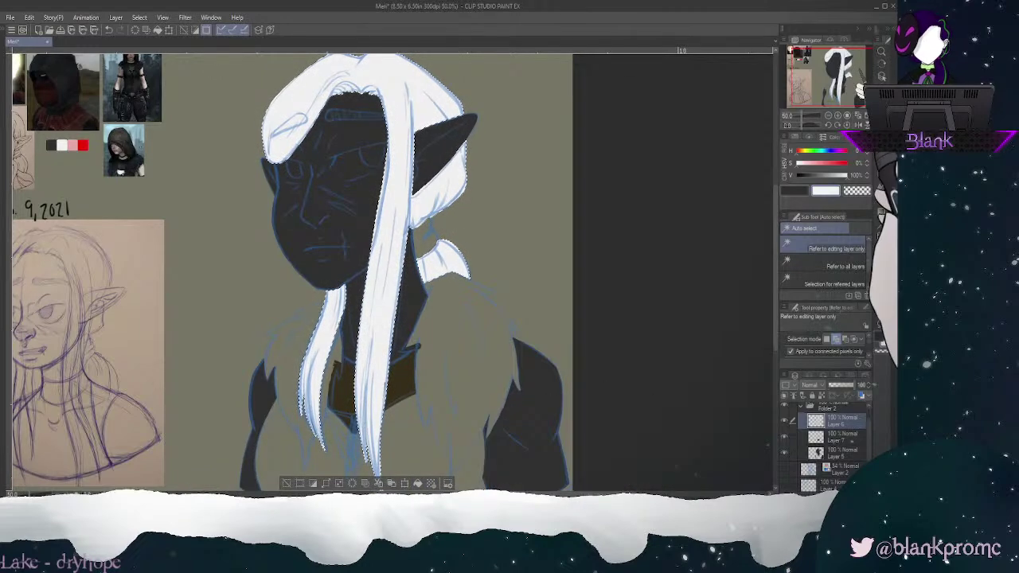
Step: Try to recolour the whole selected hair pure white with the G-pen at size 1500
{"action": "left_click", "coordinate": [882, 139]}
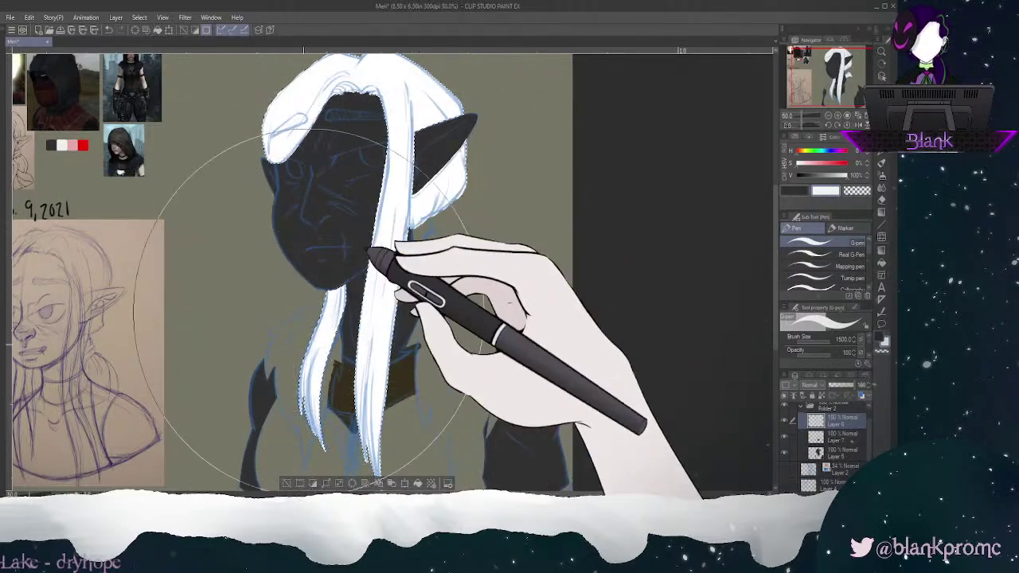
{"action": "left_click_drag", "start_coordinate": [823, 71], "coordinate": [823, 79]}
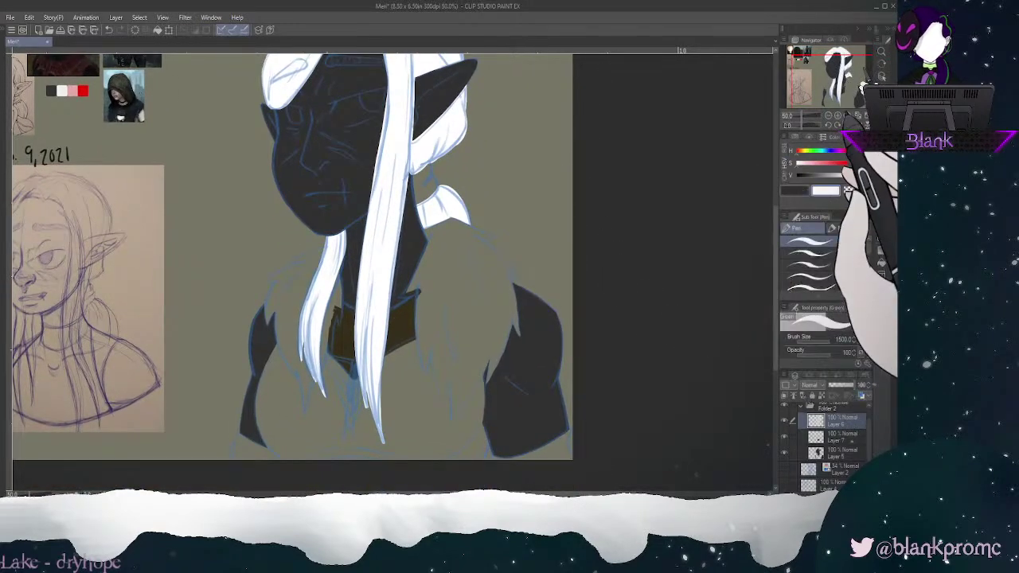
{"action": "left_click", "coordinate": [838, 116]}
{"action": "left_click_drag", "start_coordinate": [840, 84], "coordinate": [828, 62]}
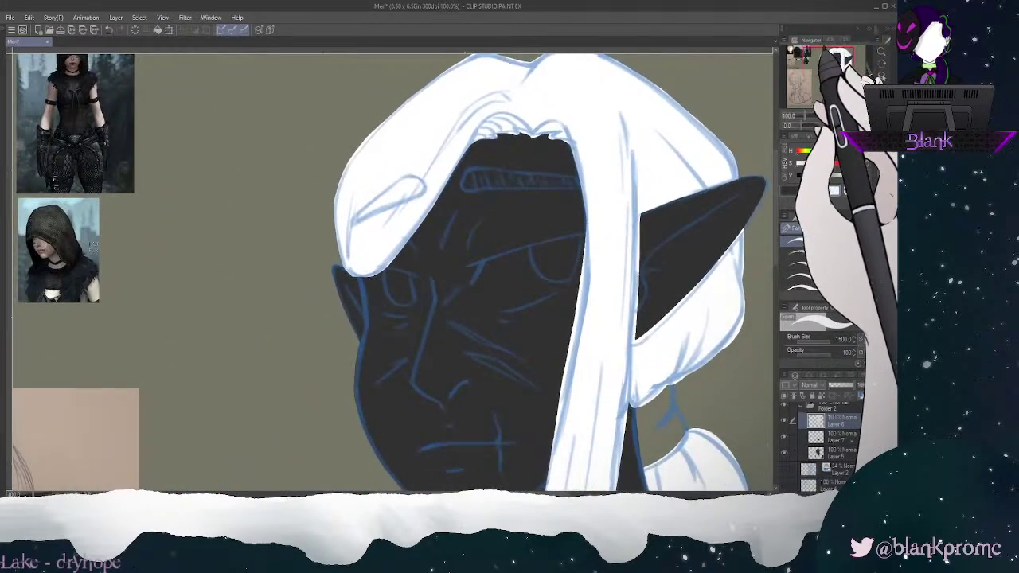
{"action": "key", "text": "ctrl+z"}
{"action": "key", "text": "ctrl+z"}
Step: Reduce the G-pen's brush size for detail work on the lower ends of the front hair strands
{"action": "key", "text": "["}
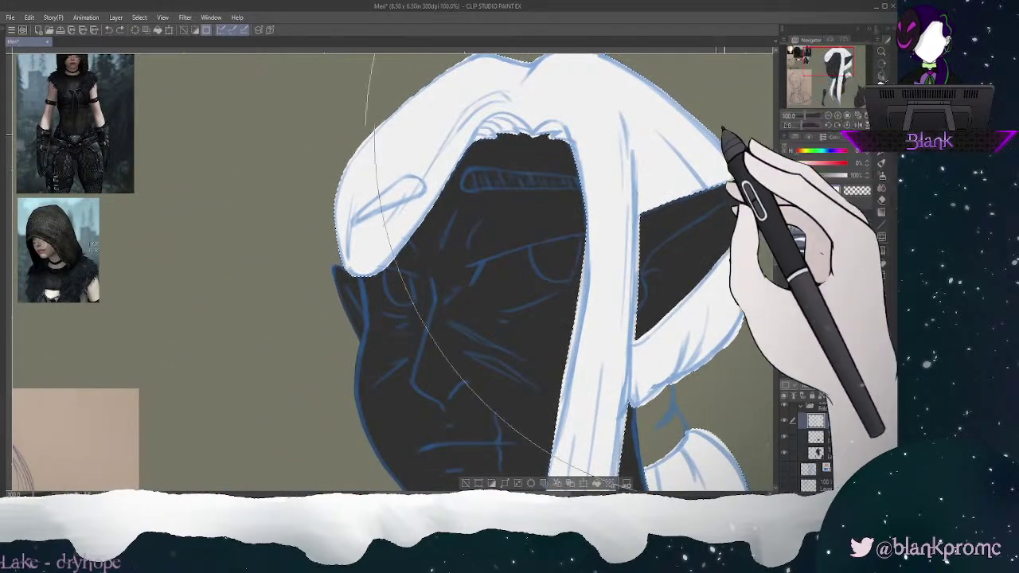
{"action": "key", "text": "["}
{"action": "key", "text": "bracketleft"}
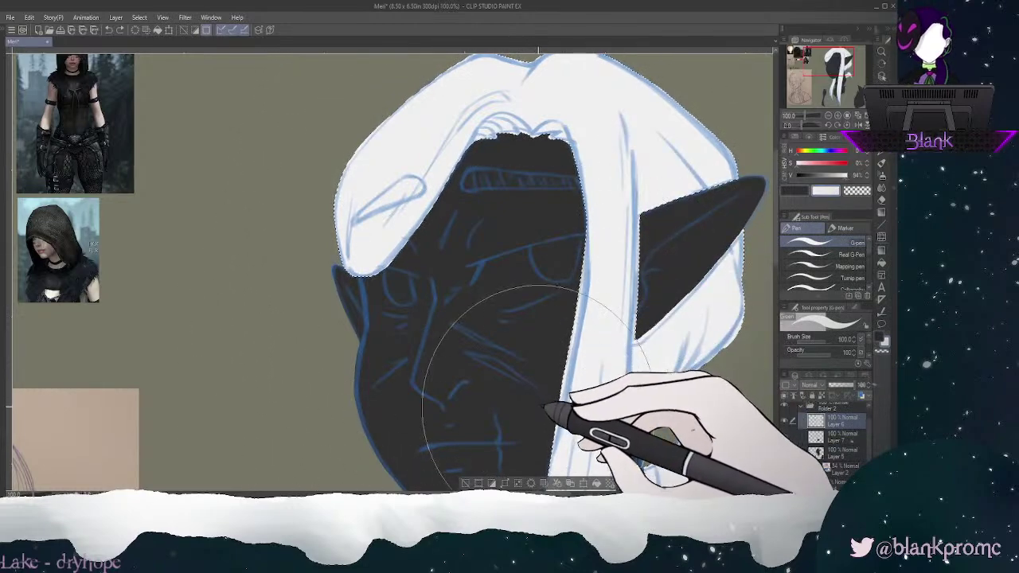
{"action": "key", "text": "bracketleft"}
{"action": "key", "text": "bracketleft"}
{"action": "mouse_move", "coordinate": [831, 61]}
{"action": "left_mouse_down"}
{"action": "mouse_move", "coordinate": [841, 87]}
{"action": "mouse_move", "coordinate": [863, 92]}
{"action": "left_mouse_up"}
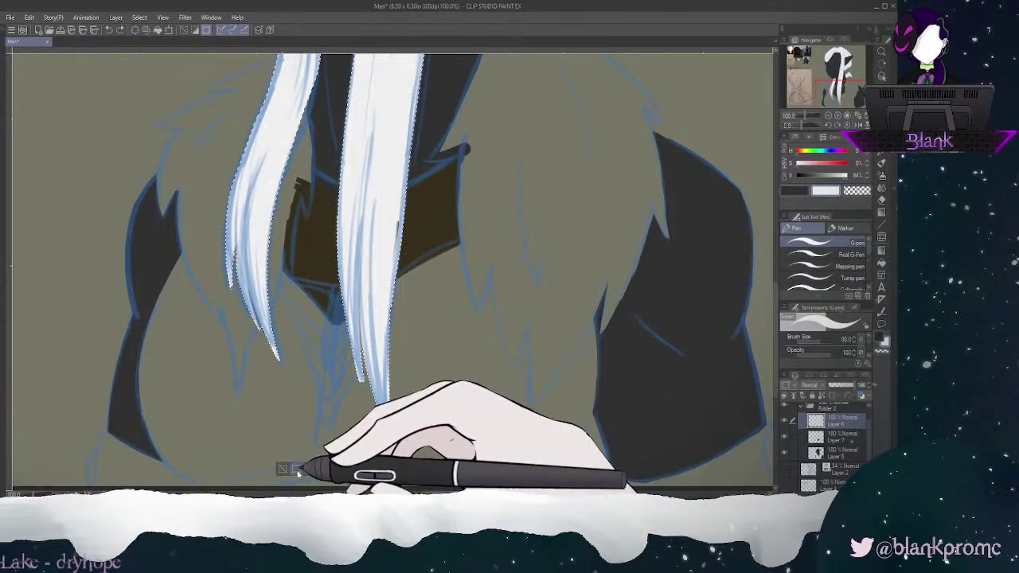
{"action": "key", "text": "bracketleft"}
{"action": "key", "text": "bracketleft"}
{"action": "key", "text": "bracketleft"}
{"action": "key", "text": "bracketleft"}
{"action": "key", "text": "bracketleft"}
{"action": "key", "text": "bracketleft"}
{"action": "key", "text": "bracketleft"}
Step: Deselect the hair and clean the outer edge of the left front strand with the Hard eraser at size 17
{"action": "left_click", "coordinate": [284, 469]}
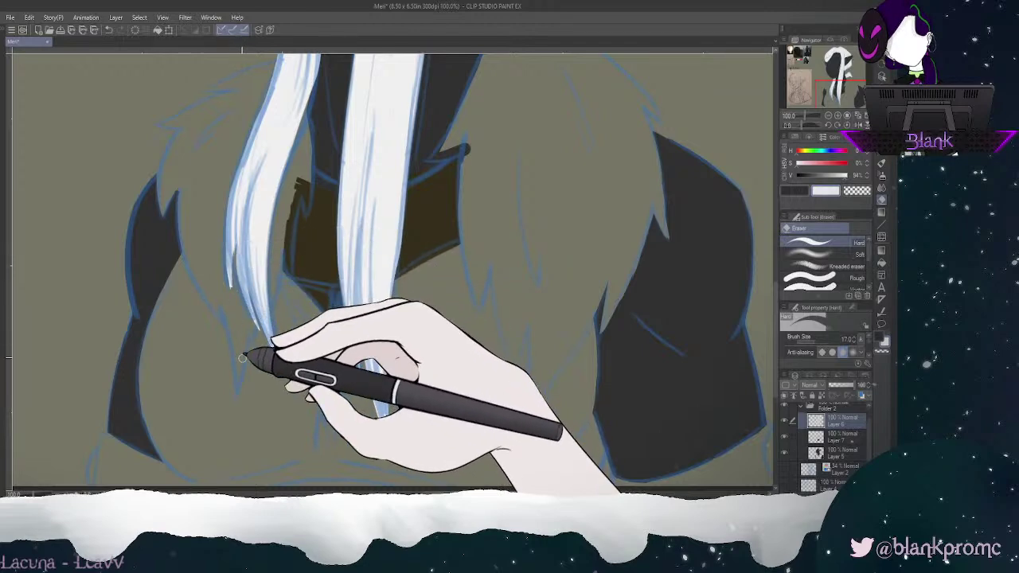
{"action": "mouse_move", "coordinate": [222, 243]}
{"action": "left_mouse_down"}
{"action": "mouse_move", "coordinate": [233, 319]}
{"action": "mouse_move", "coordinate": [219, 216]}
{"action": "mouse_move", "coordinate": [244, 337]}
{"action": "left_mouse_up"}
{"action": "left_click_drag", "start_coordinate": [226, 263], "coordinate": [243, 338]}
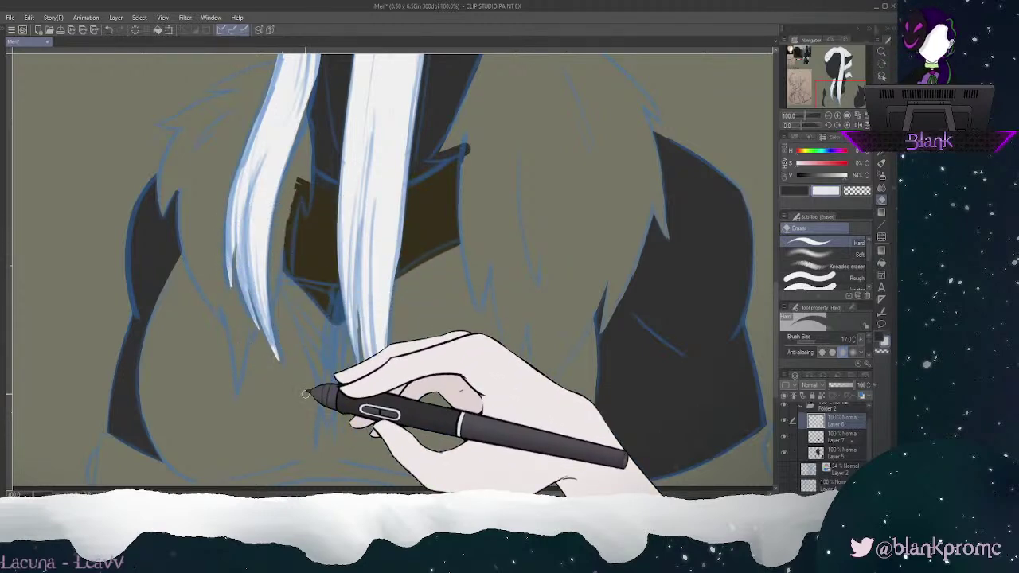
Step: Sample a dark blue-black (H 208, S 25%, V 11%) from the hooded reference pictures as the garment colour
{"action": "left_click", "coordinate": [828, 116]}
{"action": "left_click", "coordinate": [828, 115]}
{"action": "left_click_drag", "start_coordinate": [836, 73], "coordinate": [810, 35]}
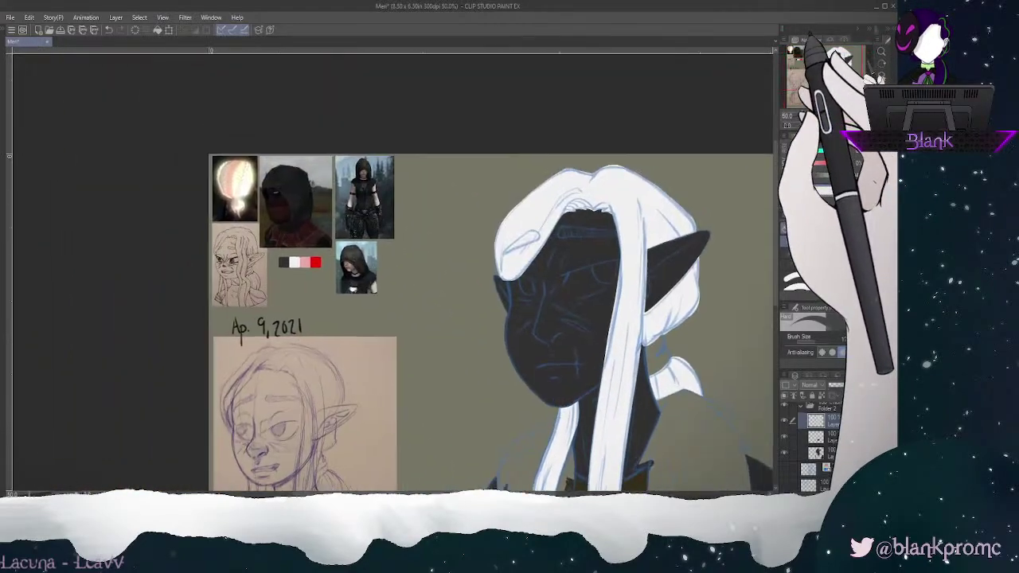
{"action": "left_click_drag", "start_coordinate": [394, 271], "coordinate": [360, 228]}
{"action": "key", "text": "ctrl+plus"}
{"action": "key", "text": "ctrl+plus"}
{"action": "key", "text": "ctrl+plus"}
{"action": "left_click_drag", "start_coordinate": [394, 199], "coordinate": [440, 410]}
{"action": "scroll", "coordinate": [390, 271], "scroll_direction": "up", "scroll_amount": 2}
{"action": "left_click_drag", "start_coordinate": [813, 58], "coordinate": [802, 45]}
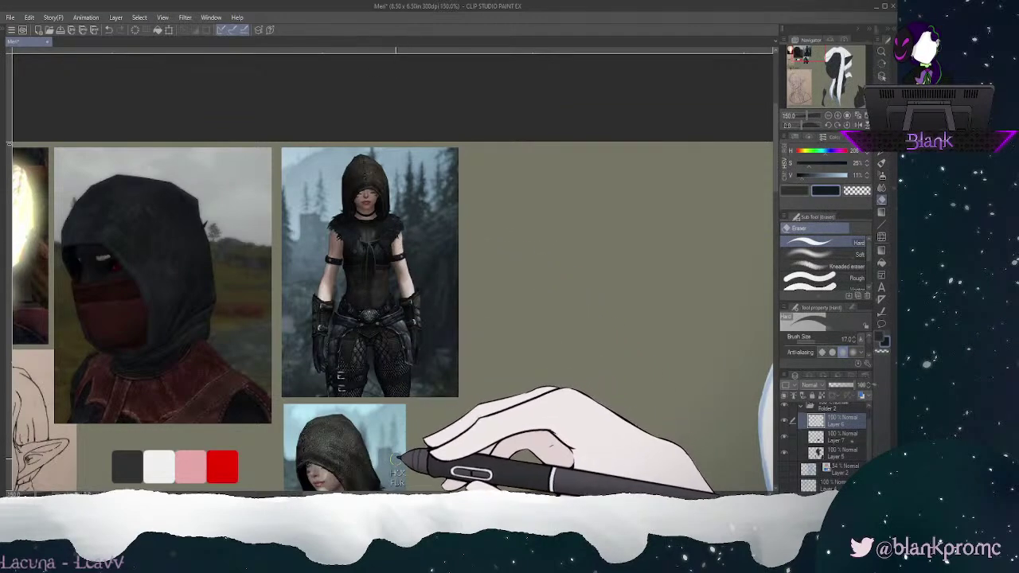
{"action": "mouse_move", "coordinate": [835, 55]}
{"action": "left_mouse_down"}
{"action": "mouse_move", "coordinate": [847, 86]}
{"action": "mouse_move", "coordinate": [867, 83]}
{"action": "mouse_move", "coordinate": [838, 98]}
{"action": "left_mouse_up"}
{"action": "left_click", "coordinate": [829, 116]}
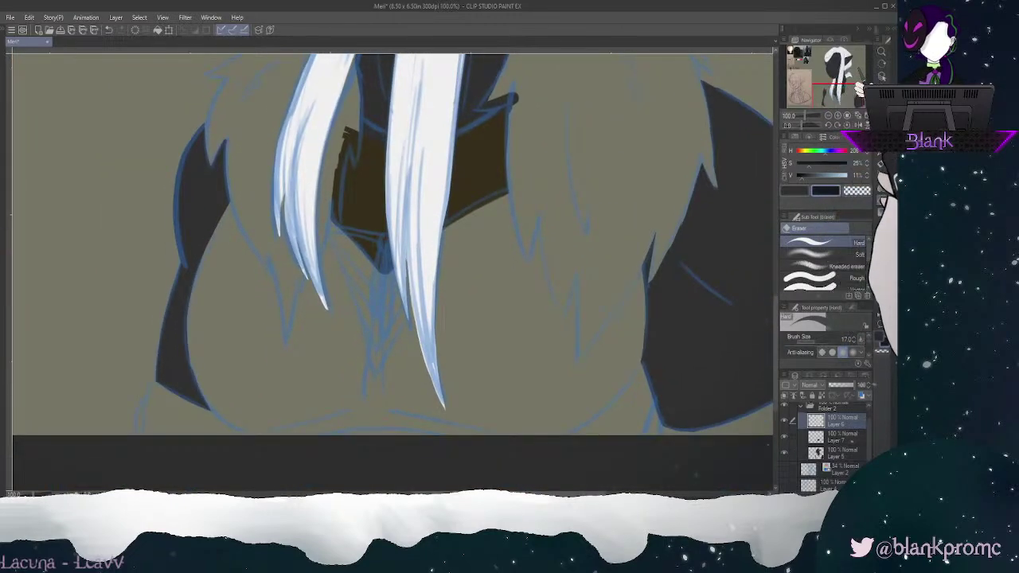
Step: Try to paint the garment beside the left arm in blue-black on the hair layer with the G-pen at size 20
{"action": "key", "text": "p"}
{"action": "mouse_move", "coordinate": [193, 365]}
{"action": "left_mouse_down"}
{"action": "mouse_move", "coordinate": [191, 317]}
{"action": "mouse_move", "coordinate": [183, 365]}
{"action": "mouse_move", "coordinate": [192, 278]}
{"action": "mouse_move", "coordinate": [204, 357]}
{"action": "left_mouse_up"}
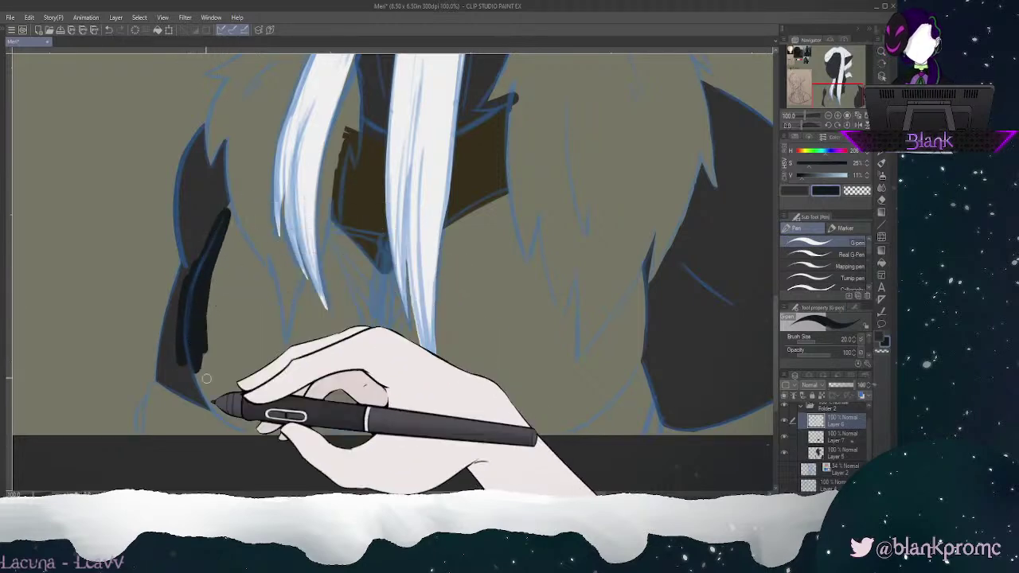
{"action": "key", "text": "ctrl+z"}
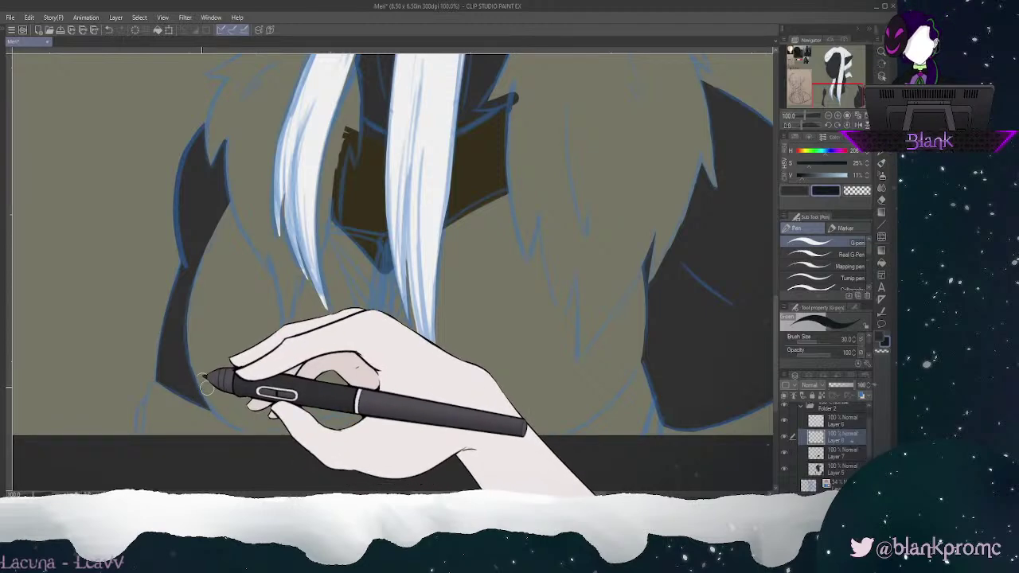
Step: On a new layer beneath the hair layer, outline the garment's edge along the left arm in blue-black with the G-pen at size 30
{"action": "mouse_move", "coordinate": [203, 362]}
{"action": "left_mouse_down"}
{"action": "mouse_move", "coordinate": [253, 430]}
{"action": "mouse_move", "coordinate": [193, 295]}
{"action": "left_mouse_up"}
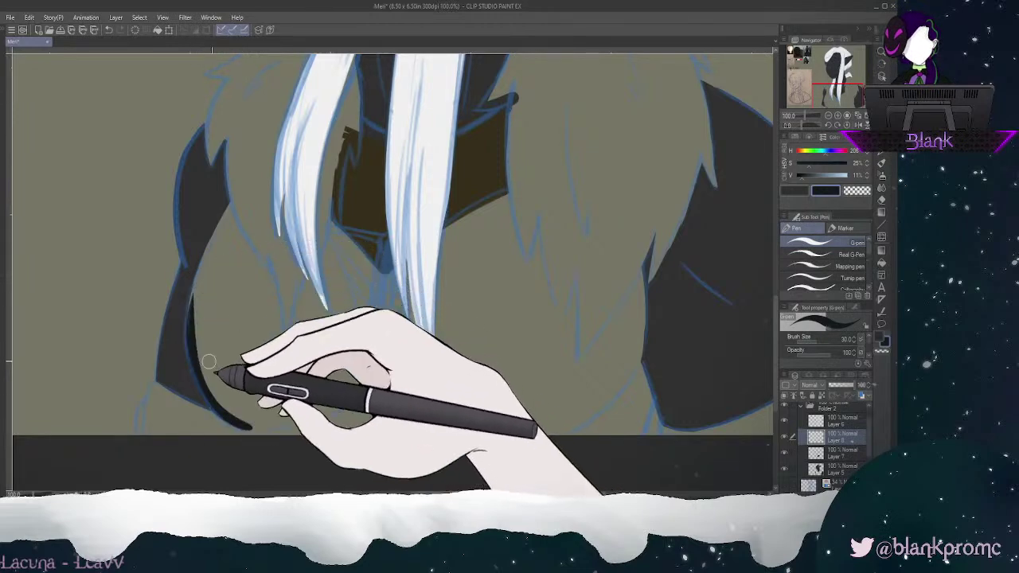
{"action": "left_click_drag", "start_coordinate": [214, 245], "coordinate": [199, 285]}
{"action": "mouse_move", "coordinate": [237, 199]}
{"action": "left_mouse_down"}
{"action": "mouse_move", "coordinate": [198, 285]}
{"action": "mouse_move", "coordinate": [192, 334]}
{"action": "left_mouse_up"}
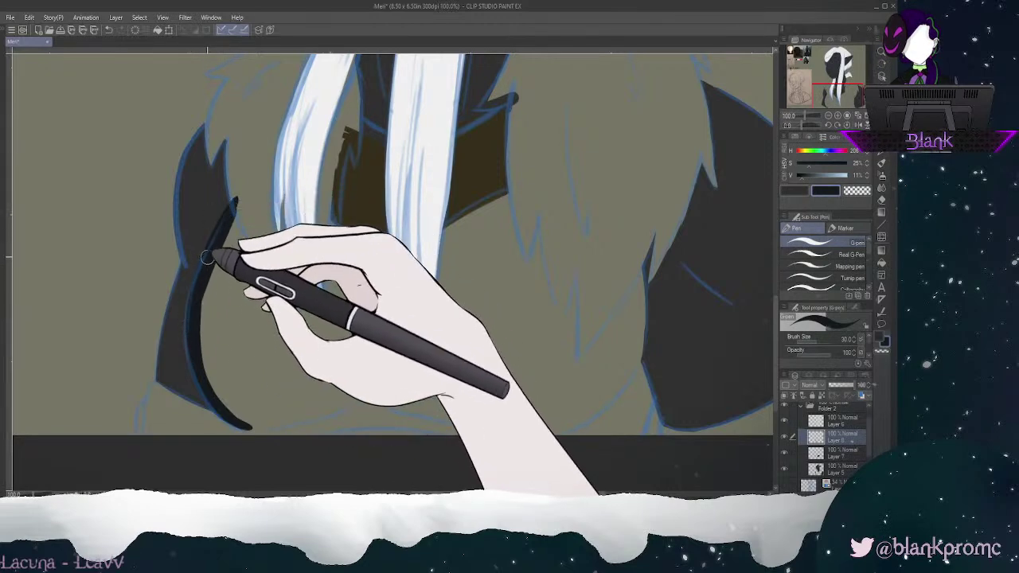
{"action": "mouse_move", "coordinate": [202, 272]}
{"action": "left_mouse_down"}
{"action": "mouse_move", "coordinate": [190, 356]}
{"action": "mouse_move", "coordinate": [256, 430]}
{"action": "left_mouse_up"}
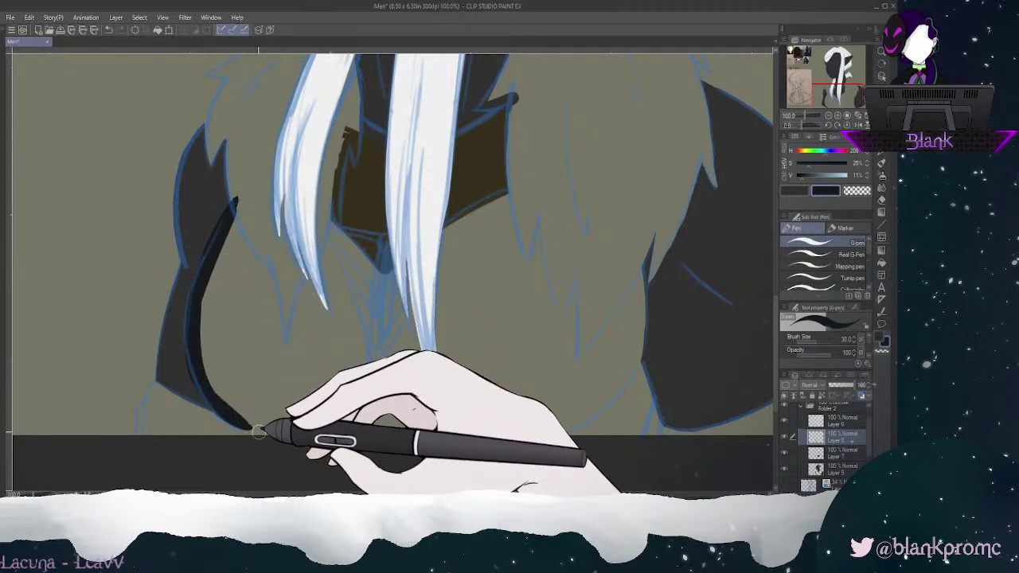
Step: Fill the garment's left side inward from the arm outline down to the canvas edge with blue-black
{"action": "left_click_drag", "start_coordinate": [229, 203], "coordinate": [232, 404]}
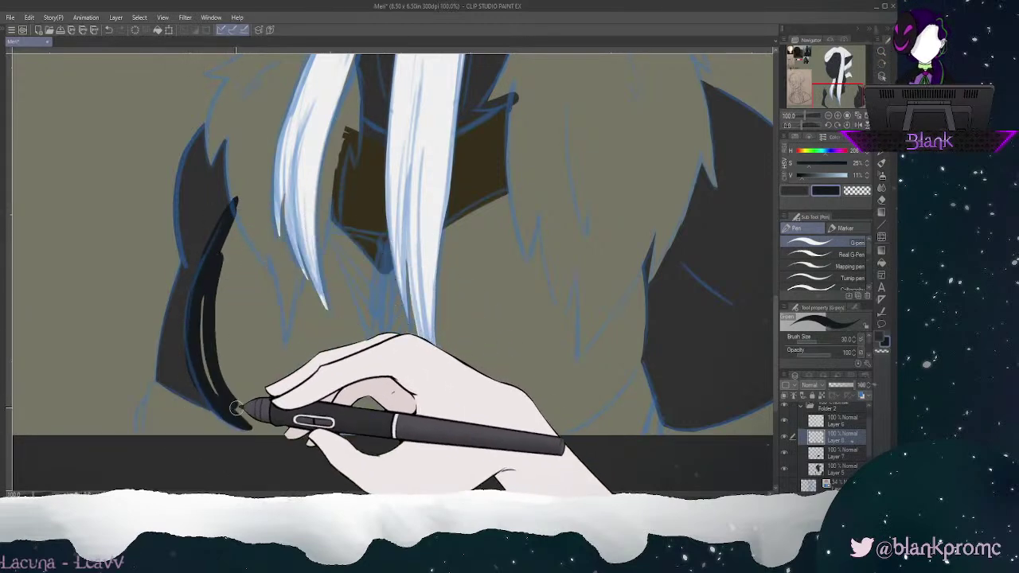
{"action": "left_click_drag", "start_coordinate": [234, 230], "coordinate": [220, 377]}
{"action": "left_click_drag", "start_coordinate": [231, 286], "coordinate": [250, 415]}
{"action": "left_click_drag", "start_coordinate": [238, 241], "coordinate": [234, 344]}
{"action": "mouse_move", "coordinate": [239, 221]}
{"action": "left_mouse_down"}
{"action": "mouse_move", "coordinate": [236, 360]}
{"action": "mouse_move", "coordinate": [261, 416]}
{"action": "mouse_move", "coordinate": [229, 332]}
{"action": "mouse_move", "coordinate": [267, 419]}
{"action": "mouse_move", "coordinate": [248, 222]}
{"action": "mouse_move", "coordinate": [280, 402]}
{"action": "left_mouse_up"}
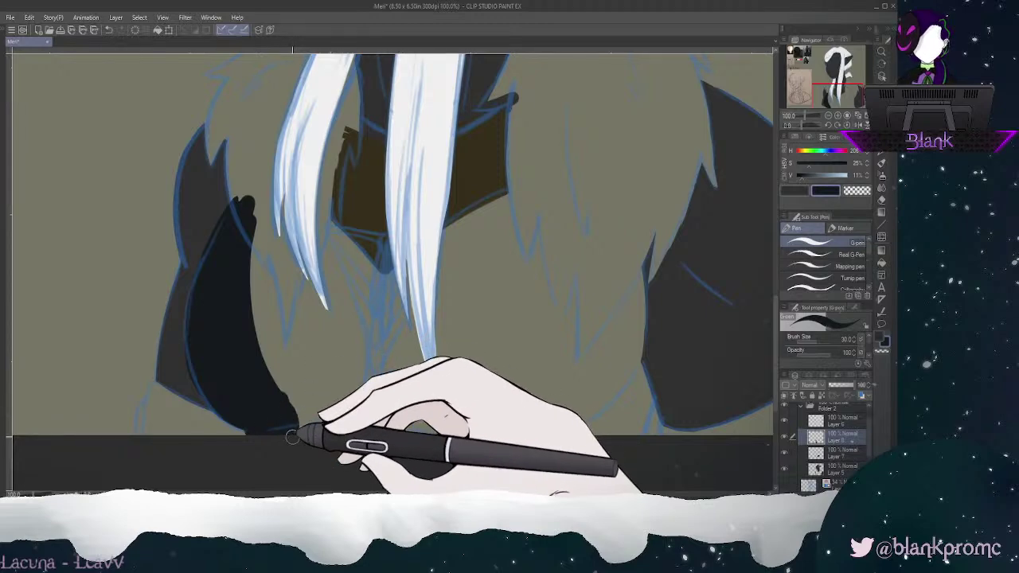
Step: Outline the garment's edge along the right arm and around the underside of the chest in blue-black
{"action": "mouse_move", "coordinate": [638, 363]}
{"action": "left_mouse_down"}
{"action": "mouse_move", "coordinate": [649, 422]}
{"action": "mouse_move", "coordinate": [639, 373]}
{"action": "mouse_move", "coordinate": [663, 442]}
{"action": "left_mouse_up"}
{"action": "left_click_drag", "start_coordinate": [640, 258], "coordinate": [638, 352]}
{"action": "key", "text": "ctrl+z"}
{"action": "mouse_move", "coordinate": [640, 254]}
{"action": "left_mouse_down"}
{"action": "mouse_move", "coordinate": [634, 373]}
{"action": "mouse_move", "coordinate": [624, 398]}
{"action": "left_mouse_up"}
{"action": "key", "text": "ctrl+z"}
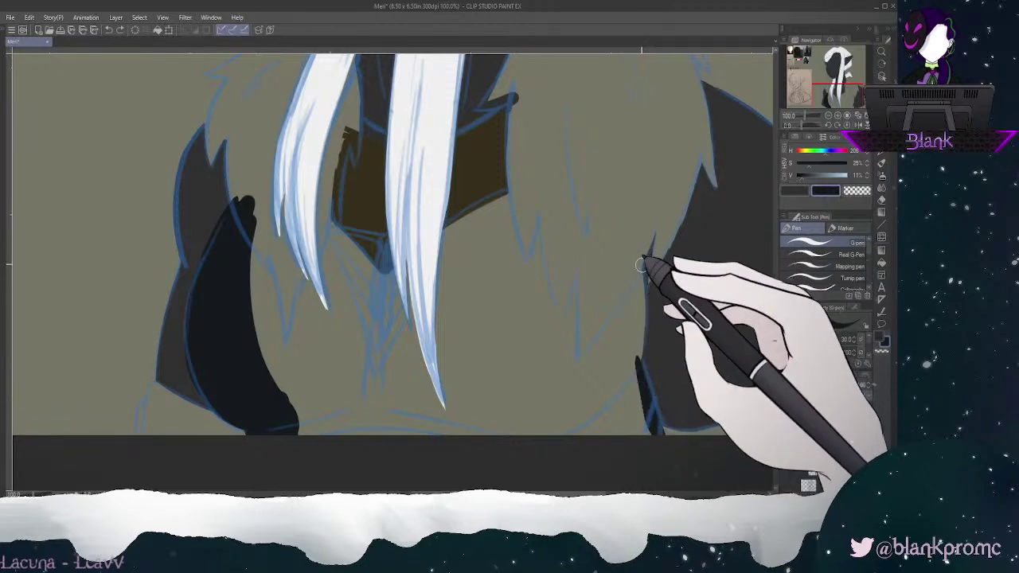
{"action": "left_click_drag", "start_coordinate": [636, 247], "coordinate": [623, 400]}
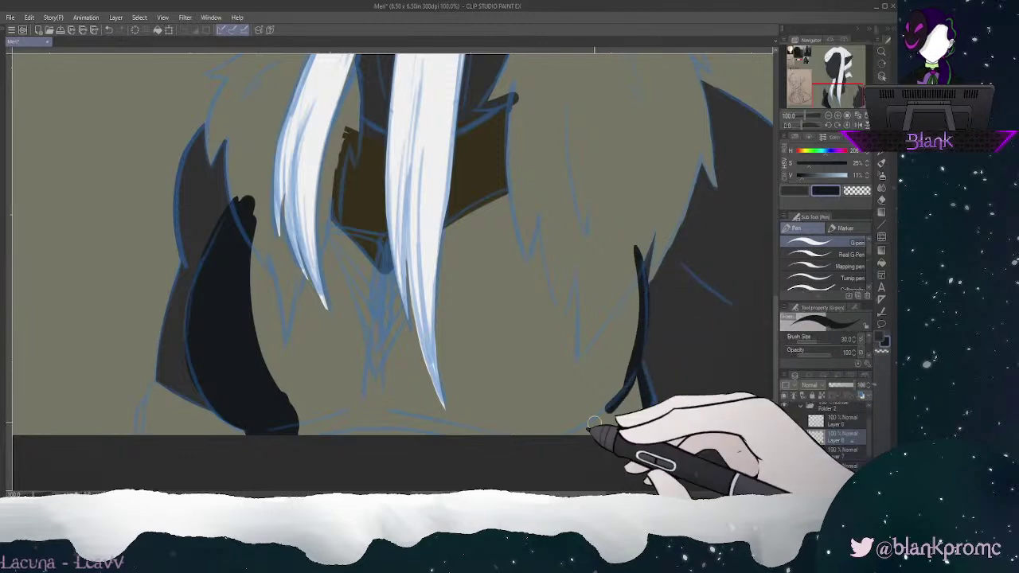
{"action": "left_click_drag", "start_coordinate": [570, 431], "coordinate": [640, 367]}
Step: Try to fill the lower chest between the two garment edges with blue-black using the G-pen at size 30
{"action": "mouse_move", "coordinate": [606, 401]}
{"action": "left_mouse_down"}
{"action": "mouse_move", "coordinate": [526, 475]}
{"action": "mouse_move", "coordinate": [587, 381]}
{"action": "mouse_move", "coordinate": [471, 486]}
{"action": "mouse_move", "coordinate": [548, 362]}
{"action": "mouse_move", "coordinate": [520, 380]}
{"action": "mouse_move", "coordinate": [511, 372]}
{"action": "mouse_move", "coordinate": [423, 476]}
{"action": "left_mouse_up"}
{"action": "left_click_drag", "start_coordinate": [478, 379], "coordinate": [492, 335]}
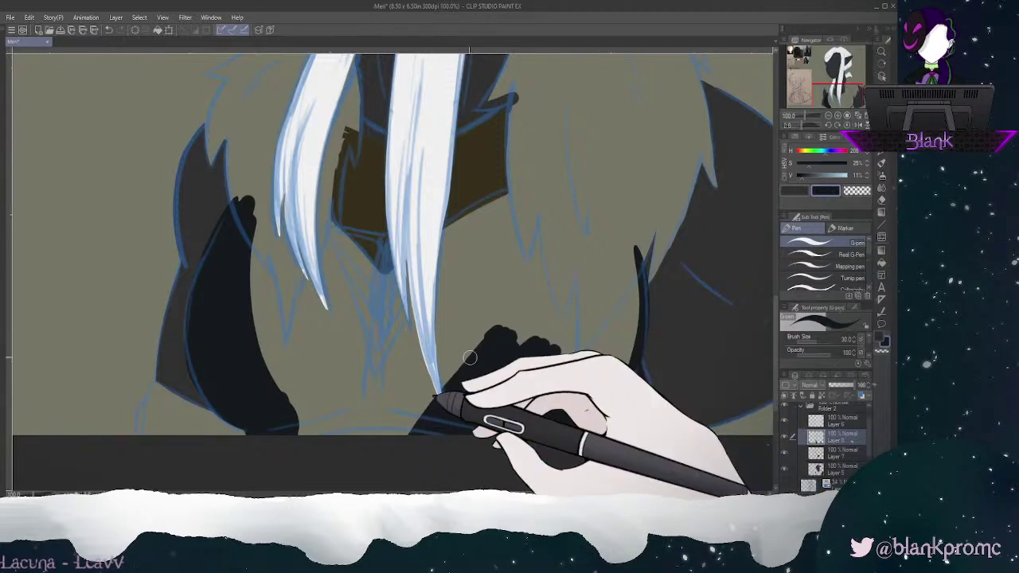
{"action": "mouse_move", "coordinate": [392, 423]}
{"action": "left_mouse_down"}
{"action": "mouse_move", "coordinate": [355, 455]}
{"action": "mouse_move", "coordinate": [444, 343]}
{"action": "mouse_move", "coordinate": [316, 467]}
{"action": "left_mouse_up"}
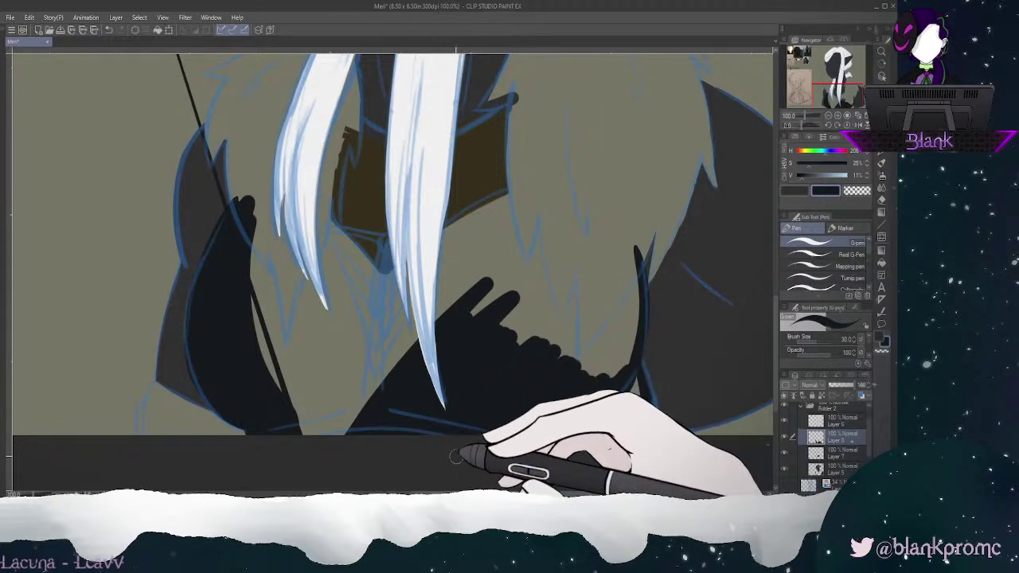
{"action": "key", "text": "ctrl+z"}
{"action": "key", "text": "ctrl+z"}
Step: Fill the left and middle of the chest blue-black with the G-pen at size 120 and hide the hair layer
{"action": "mouse_move", "coordinate": [458, 398]}
{"action": "left_mouse_down"}
{"action": "mouse_move", "coordinate": [415, 388]}
{"action": "mouse_move", "coordinate": [439, 338]}
{"action": "mouse_move", "coordinate": [422, 334]}
{"action": "mouse_move", "coordinate": [465, 294]}
{"action": "mouse_move", "coordinate": [420, 345]}
{"action": "mouse_move", "coordinate": [329, 391]}
{"action": "mouse_move", "coordinate": [310, 345]}
{"action": "mouse_move", "coordinate": [261, 339]}
{"action": "mouse_move", "coordinate": [250, 313]}
{"action": "mouse_move", "coordinate": [251, 329]}
{"action": "mouse_move", "coordinate": [291, 387]}
{"action": "mouse_move", "coordinate": [380, 350]}
{"action": "mouse_move", "coordinate": [318, 351]}
{"action": "mouse_move", "coordinate": [351, 361]}
{"action": "mouse_move", "coordinate": [418, 332]}
{"action": "mouse_move", "coordinate": [458, 286]}
{"action": "mouse_move", "coordinate": [379, 343]}
{"action": "mouse_move", "coordinate": [429, 289]}
{"action": "left_mouse_up"}
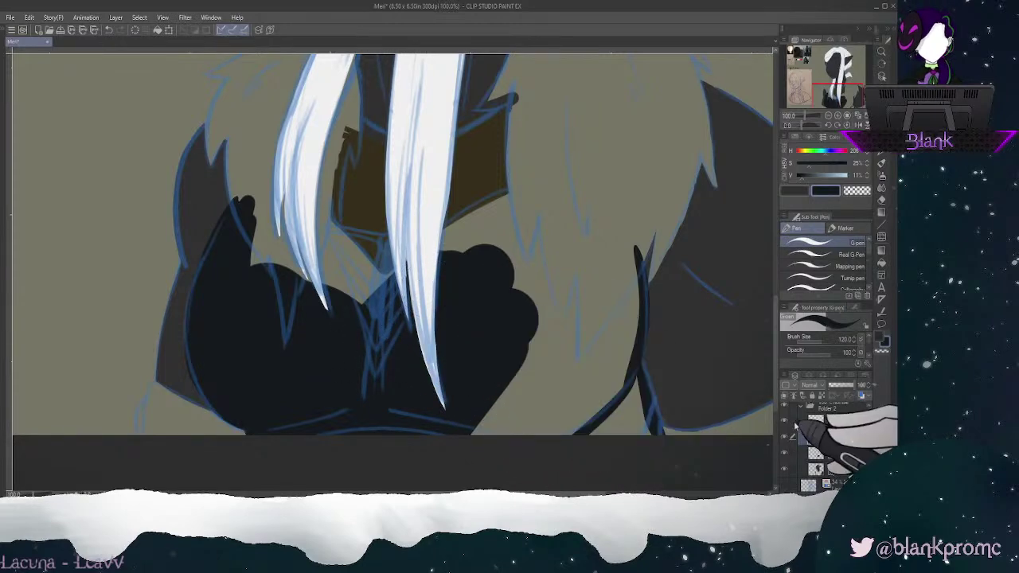
{"action": "left_click", "coordinate": [784, 420]}
Step: Paint the garment's two neckline edges along the underside of the brown top with the G-pen at size 20
{"action": "key", "text": "]"}
{"action": "key", "text": "]"}
{"action": "key", "text": "]"}
{"action": "key", "text": "]"}
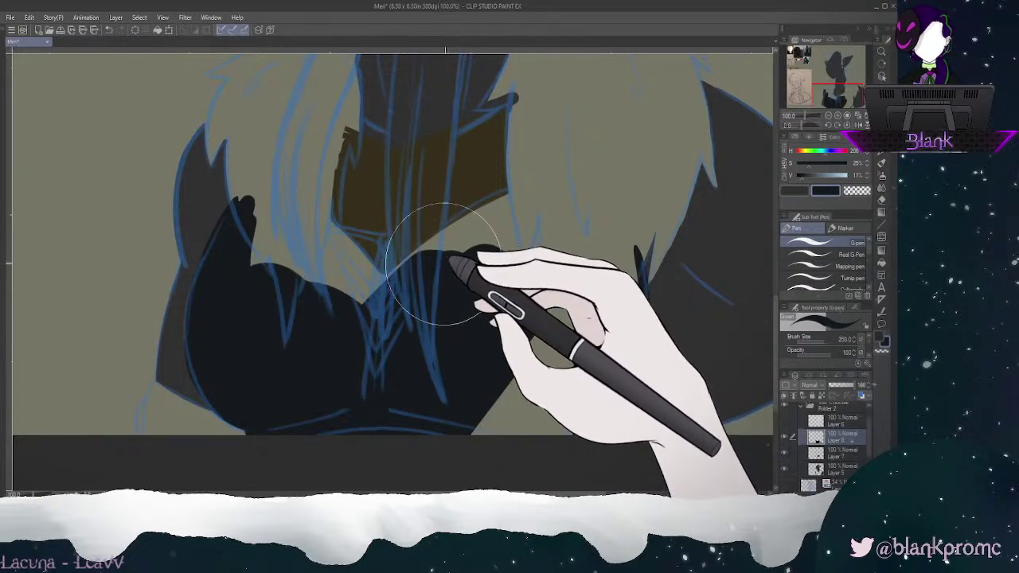
{"action": "key", "text": "bracketleft"}
{"action": "key", "text": "bracketleft"}
{"action": "key", "text": "bracketleft"}
{"action": "key", "text": "bracketleft"}
{"action": "key", "text": "bracketleft"}
{"action": "key", "text": "bracketleft"}
{"action": "key", "text": "bracketleft"}
{"action": "key", "text": "bracketleft"}
{"action": "key", "text": "bracketleft"}
{"action": "key", "text": "bracketleft"}
{"action": "key", "text": "bracketleft"}
{"action": "key", "text": "bracketleft"}
{"action": "key", "text": "bracketleft"}
{"action": "key", "text": "bracketleft"}
{"action": "key", "text": "bracketleft"}
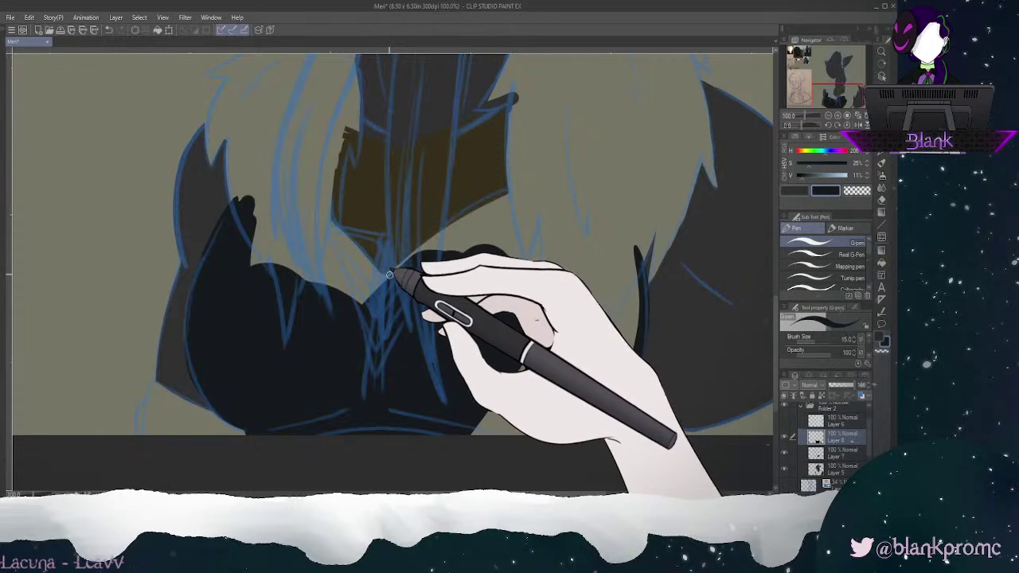
{"action": "key", "text": "bracketright"}
{"action": "left_click_drag", "start_coordinate": [418, 249], "coordinate": [533, 177]}
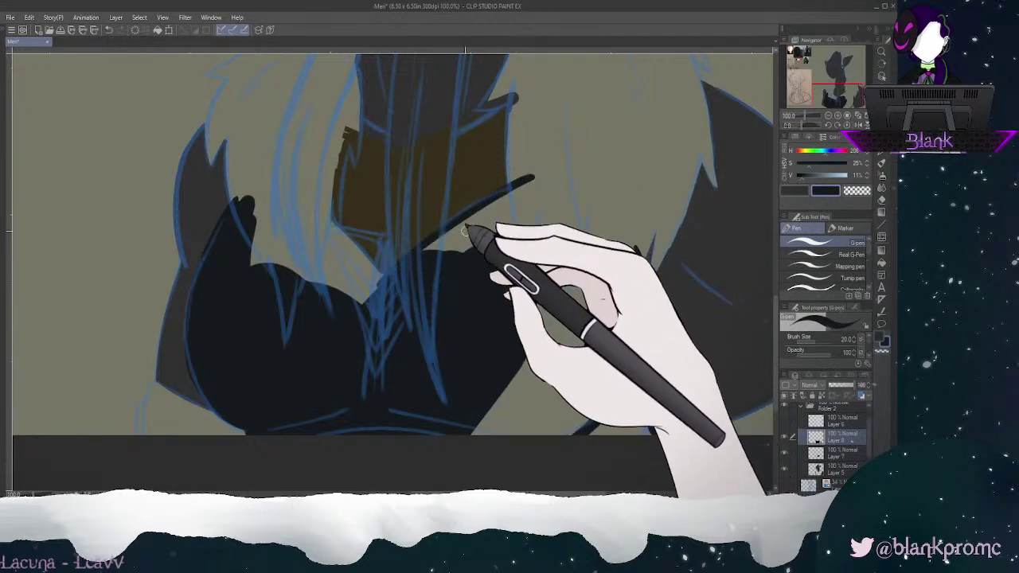
{"action": "key", "text": "ctrl+z"}
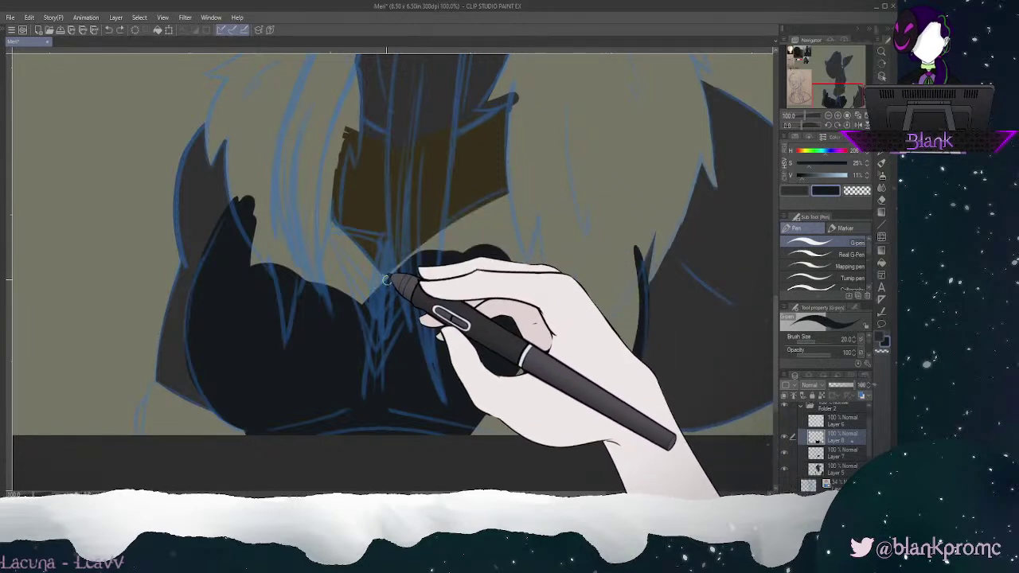
{"action": "left_click_drag", "start_coordinate": [581, 169], "coordinate": [458, 217]}
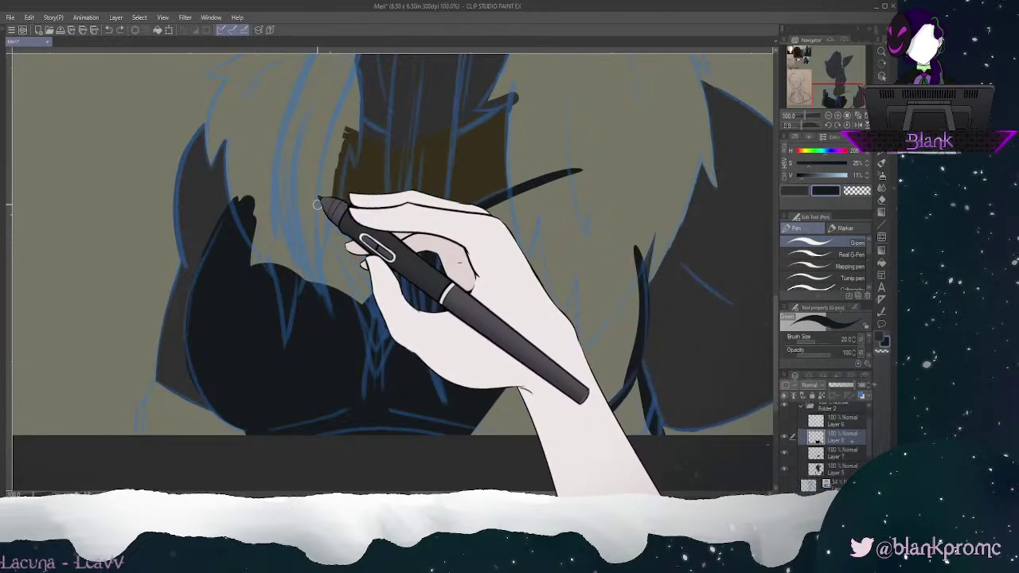
{"action": "left_click_drag", "start_coordinate": [318, 204], "coordinate": [405, 278]}
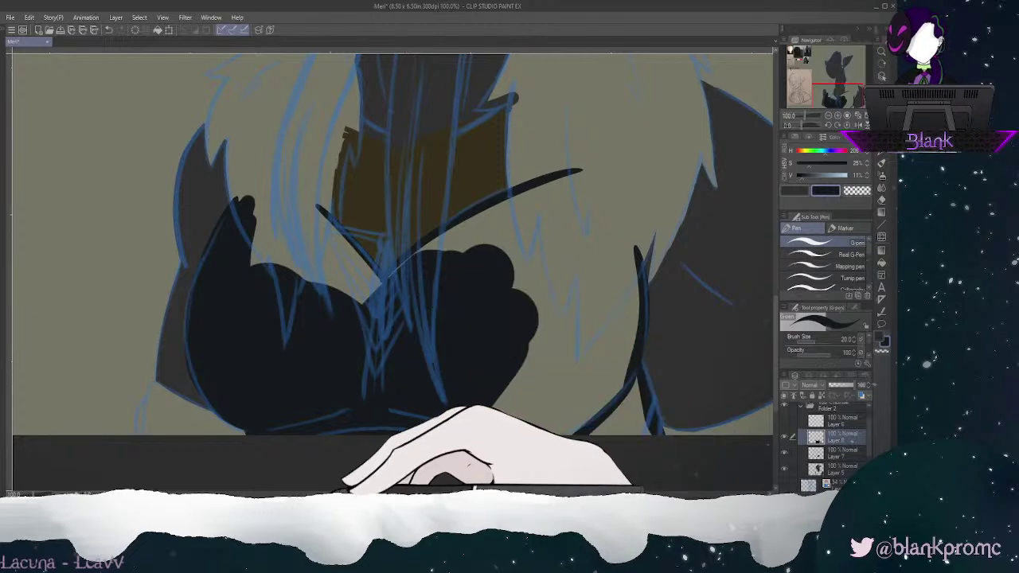
Step: Fill the right half of the chest, from the neckline to the right arm outline, blue-black with the G-pen at size 60
{"action": "key", "text": "]"}
{"action": "key", "text": "]"}
{"action": "key", "text": "bracketright"}
{"action": "key", "text": "bracketright"}
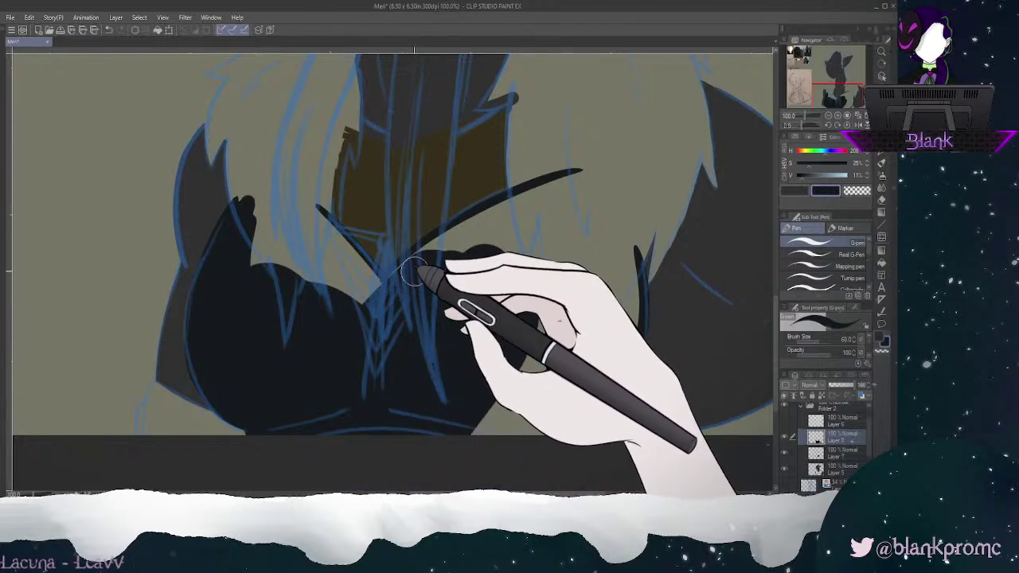
{"action": "mouse_move", "coordinate": [457, 250]}
{"action": "left_mouse_down"}
{"action": "mouse_move", "coordinate": [482, 248]}
{"action": "mouse_move", "coordinate": [509, 242]}
{"action": "mouse_move", "coordinate": [518, 210]}
{"action": "mouse_move", "coordinate": [461, 257]}
{"action": "mouse_move", "coordinate": [485, 231]}
{"action": "mouse_move", "coordinate": [522, 285]}
{"action": "mouse_move", "coordinate": [535, 213]}
{"action": "mouse_move", "coordinate": [573, 375]}
{"action": "mouse_move", "coordinate": [579, 304]}
{"action": "mouse_move", "coordinate": [571, 339]}
{"action": "left_mouse_up"}
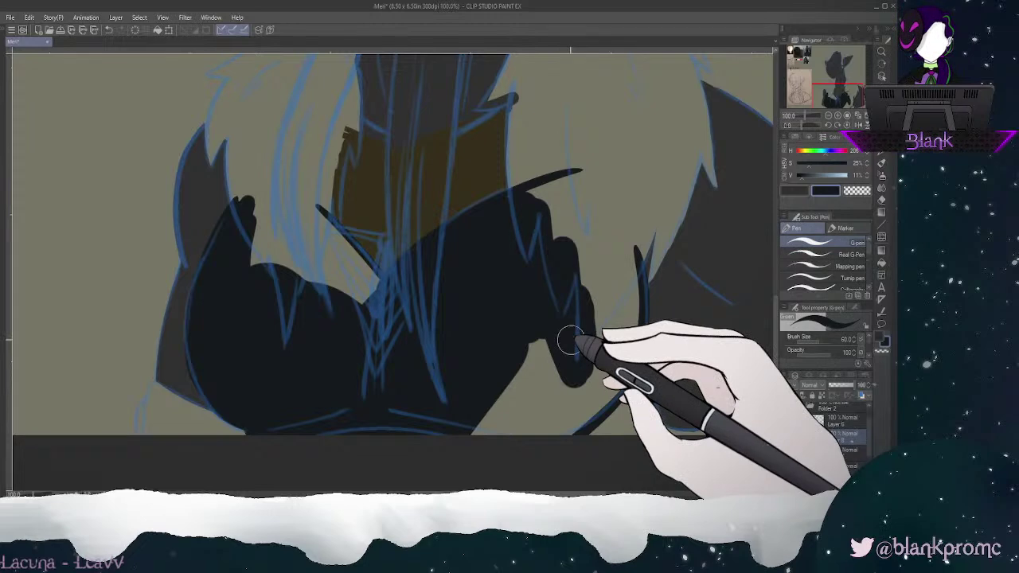
{"action": "mouse_move", "coordinate": [619, 261]}
{"action": "left_mouse_down"}
{"action": "mouse_move", "coordinate": [632, 309]}
{"action": "mouse_move", "coordinate": [629, 266]}
{"action": "mouse_move", "coordinate": [620, 373]}
{"action": "mouse_move", "coordinate": [599, 388]}
{"action": "left_mouse_up"}
{"action": "mouse_move", "coordinate": [579, 348]}
{"action": "left_mouse_down"}
{"action": "mouse_move", "coordinate": [555, 328]}
{"action": "mouse_move", "coordinate": [503, 413]}
{"action": "left_mouse_up"}
{"action": "left_click_drag", "start_coordinate": [839, 88], "coordinate": [836, 91]}
{"action": "mouse_move", "coordinate": [516, 337]}
{"action": "left_mouse_down"}
{"action": "mouse_move", "coordinate": [489, 368]}
{"action": "mouse_move", "coordinate": [521, 370]}
{"action": "mouse_move", "coordinate": [594, 337]}
{"action": "left_mouse_up"}
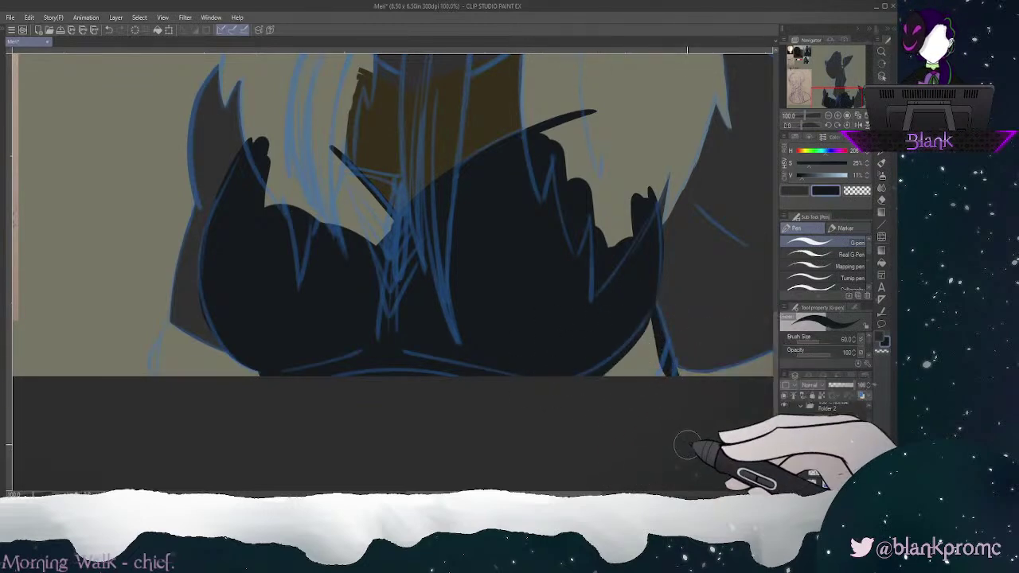
Step: Trim the blue-black overpaint beside the lower right arm with the Hard eraser at size 17
{"action": "key", "text": "e"}
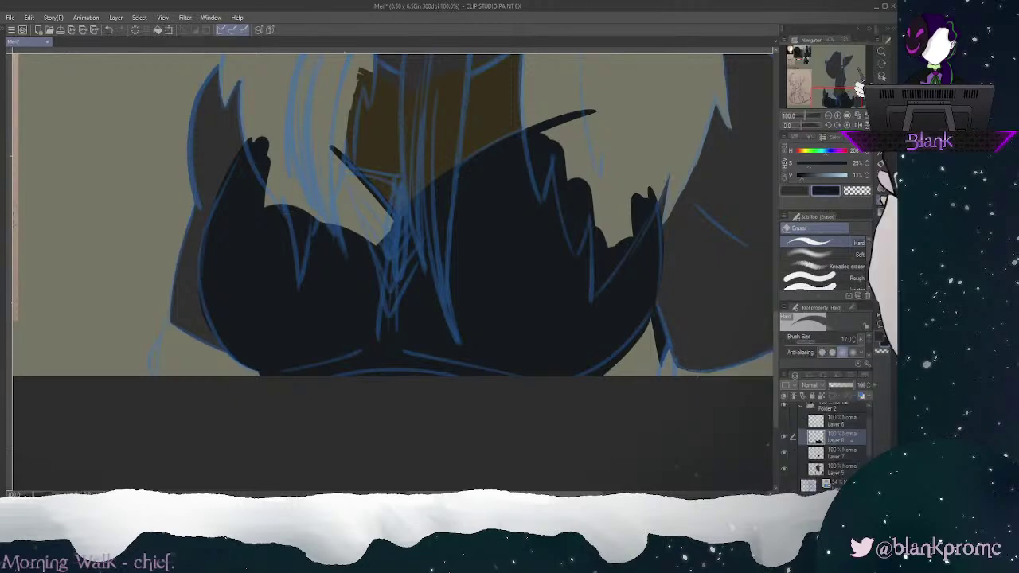
{"action": "key", "text": "p"}
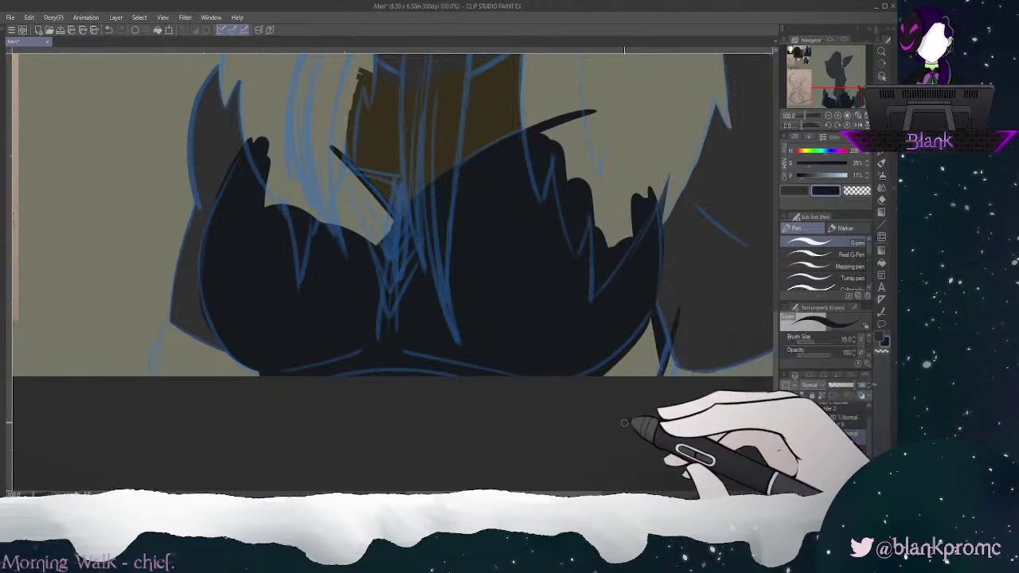
{"action": "key", "text": "e"}
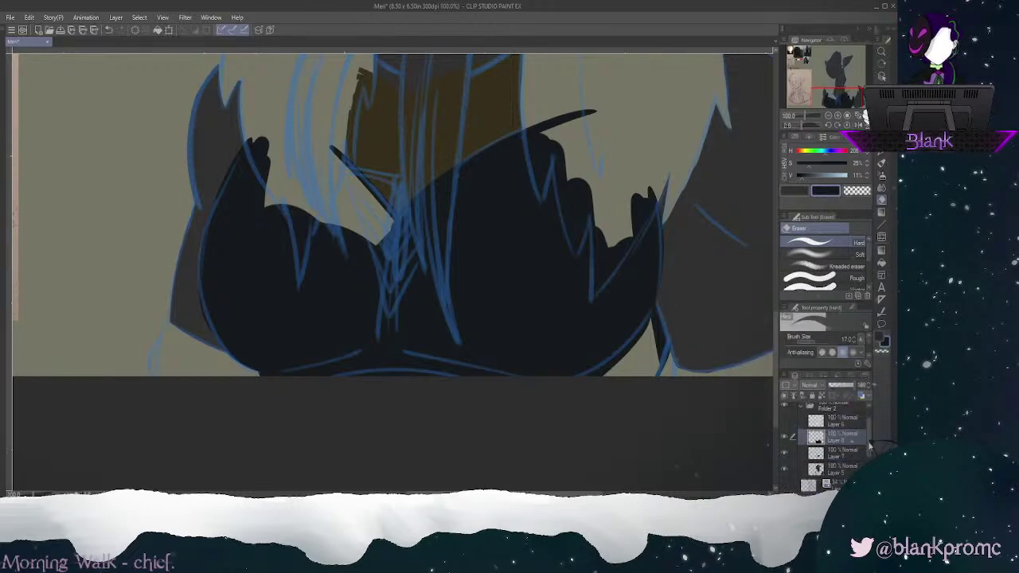
Step: Hide the blue sketch lines and smooth the garment's lower left edge with the G-pen at size 15
{"action": "left_click", "coordinate": [785, 412]}
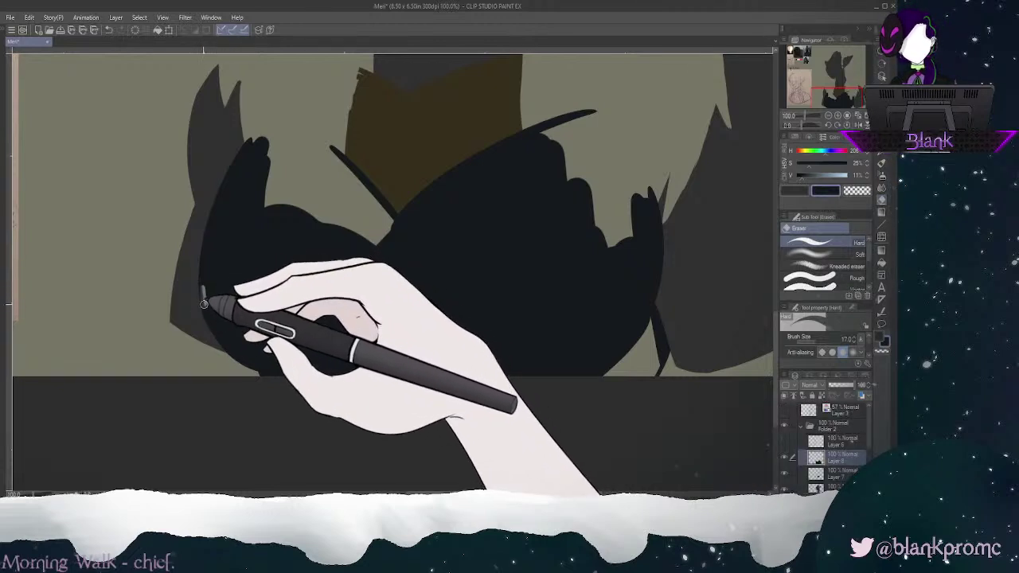
{"action": "key", "text": "ctrl+z"}
{"action": "left_click", "coordinate": [882, 139]}
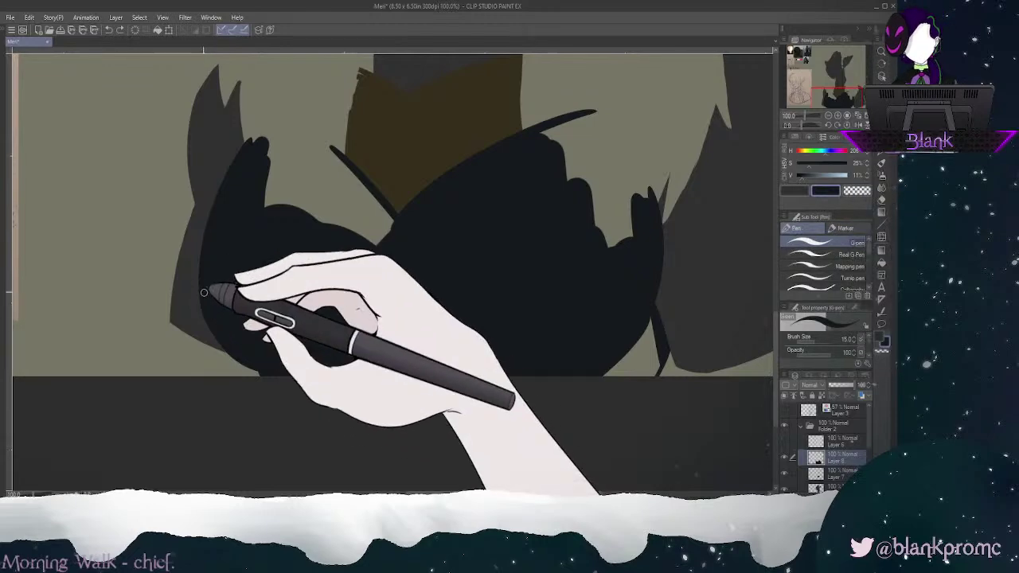
{"action": "mouse_move", "coordinate": [205, 271]}
{"action": "left_mouse_down"}
{"action": "mouse_move", "coordinate": [209, 328]}
{"action": "mouse_move", "coordinate": [237, 356]}
{"action": "mouse_move", "coordinate": [274, 361]}
{"action": "left_mouse_up"}
{"action": "mouse_move", "coordinate": [201, 286]}
{"action": "left_mouse_down"}
{"action": "mouse_move", "coordinate": [234, 358]}
{"action": "mouse_move", "coordinate": [305, 372]}
{"action": "left_mouse_up"}
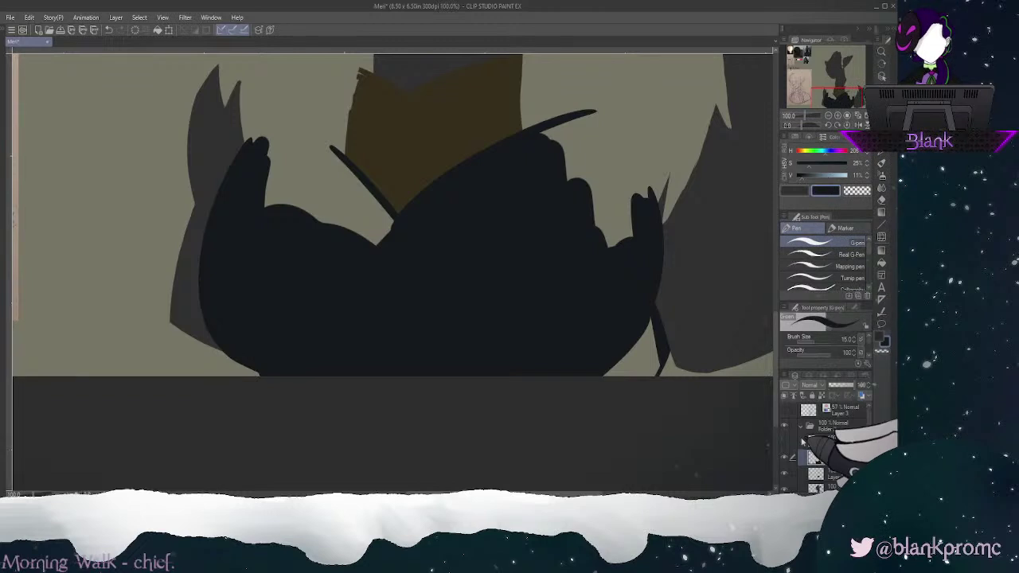
Step: Show the blue sketch lines and extend the blue-black fill over the garment's left upper edge with the G-pen at size 40
{"action": "left_click", "coordinate": [786, 410]}
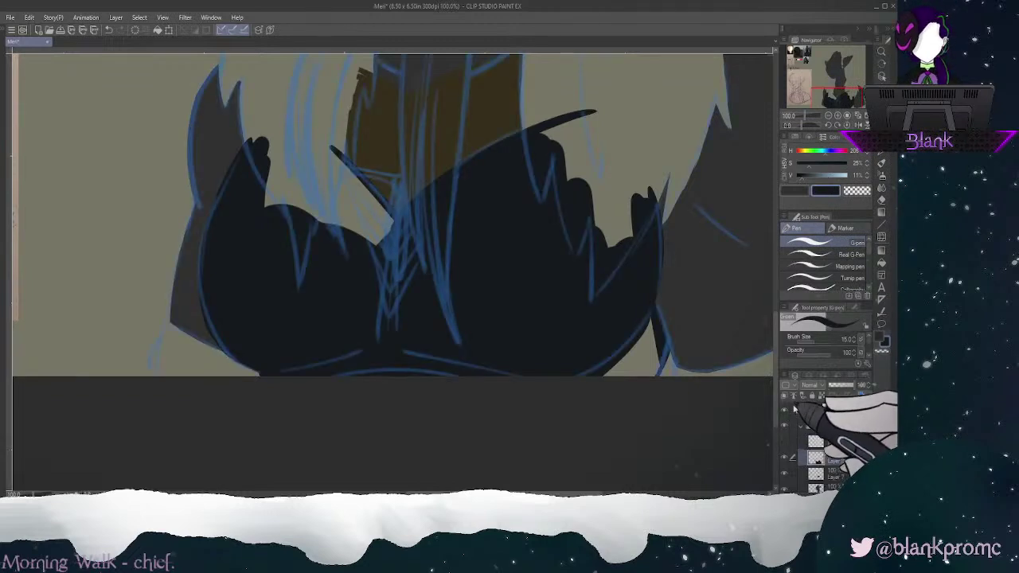
{"action": "key", "text": "bracketright"}
{"action": "key", "text": "bracketright"}
{"action": "key", "text": "bracketright"}
{"action": "key", "text": "bracketright"}
{"action": "key", "text": "bracketright"}
{"action": "mouse_move", "coordinate": [277, 208]}
{"action": "left_mouse_down"}
{"action": "mouse_move", "coordinate": [257, 183]}
{"action": "mouse_move", "coordinate": [334, 242]}
{"action": "mouse_move", "coordinate": [314, 195]}
{"action": "mouse_move", "coordinate": [320, 219]}
{"action": "mouse_move", "coordinate": [309, 204]}
{"action": "mouse_move", "coordinate": [395, 249]}
{"action": "mouse_move", "coordinate": [327, 164]}
{"action": "mouse_move", "coordinate": [356, 193]}
{"action": "mouse_move", "coordinate": [343, 185]}
{"action": "mouse_move", "coordinate": [403, 281]}
{"action": "left_mouse_up"}
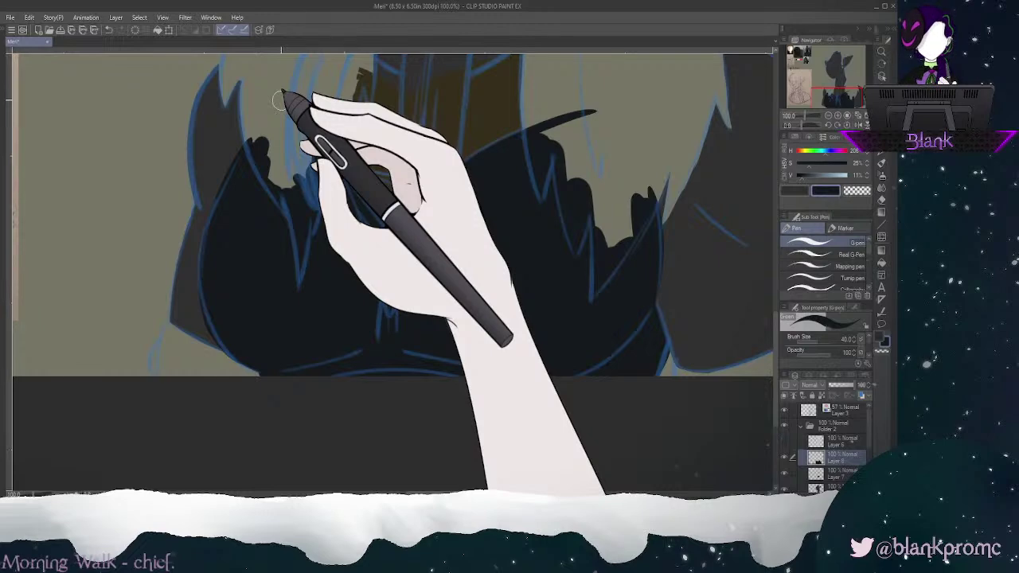
Step: Paint small blue-black points along the garment's upper edge beside the neckline with the G-pen at size 17
{"action": "key", "text": "bracketleft"}
{"action": "key", "text": "bracketleft"}
{"action": "key", "text": "bracketleft"}
{"action": "key", "text": "bracketleft"}
{"action": "key", "text": "bracketleft"}
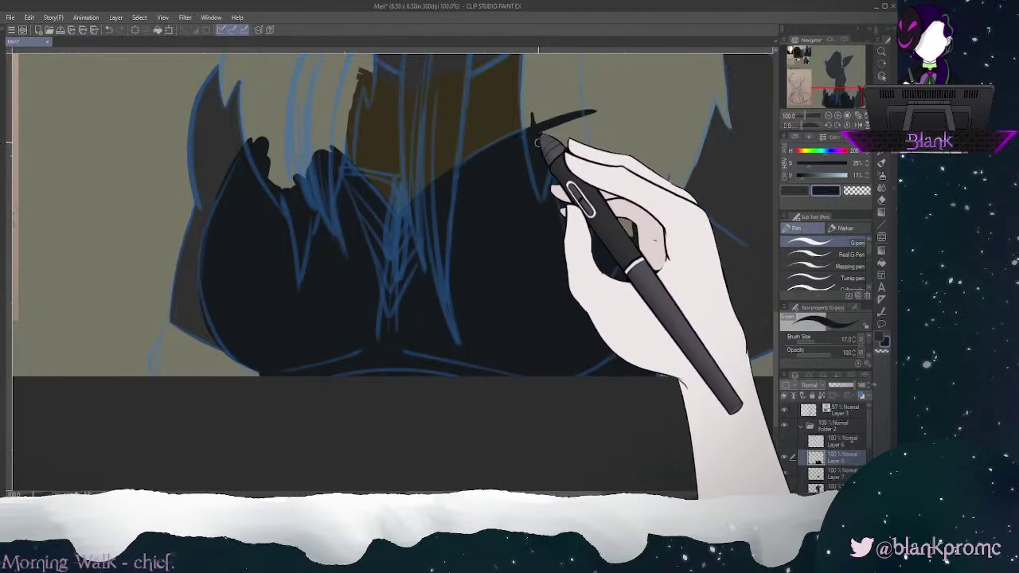
Step: Carve jagged points into the garment's upper edge on both sides, following the sketched hair tips, with the Hard eraser at size 17
{"action": "key", "text": "e"}
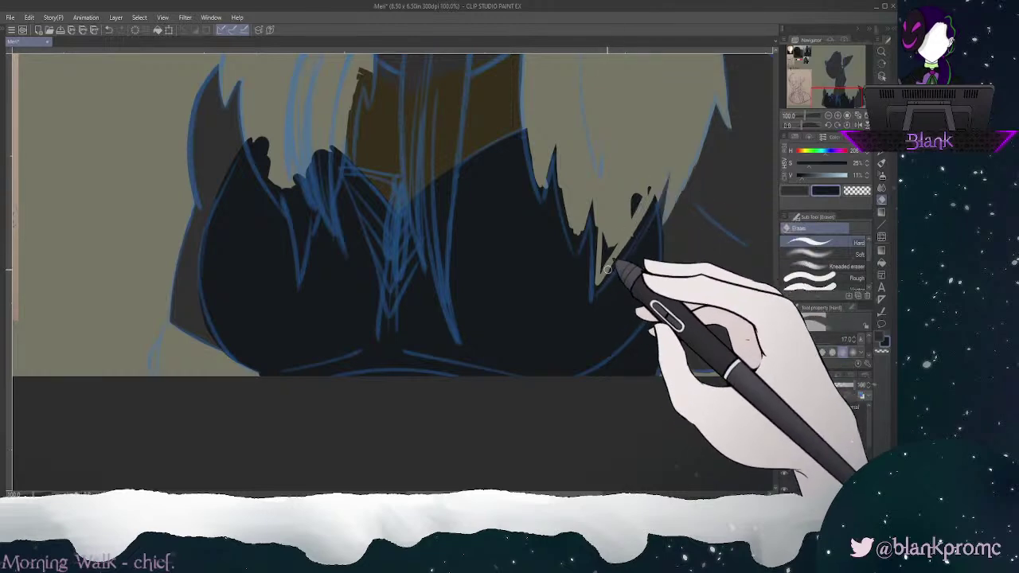
{"action": "mouse_move", "coordinate": [637, 214]}
{"action": "left_mouse_down"}
{"action": "mouse_move", "coordinate": [600, 268]}
{"action": "mouse_move", "coordinate": [606, 231]}
{"action": "mouse_move", "coordinate": [651, 189]}
{"action": "left_mouse_up"}
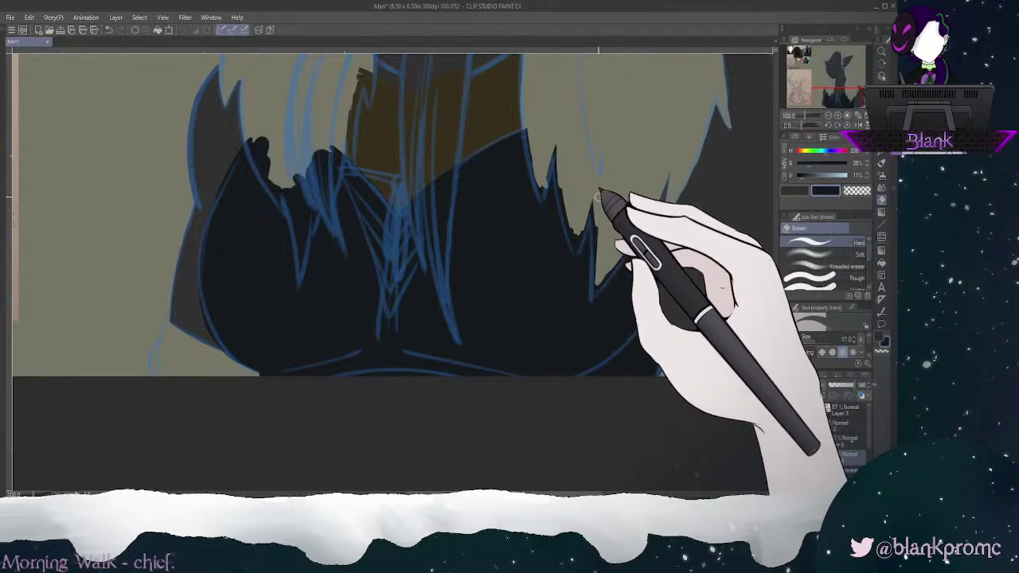
{"action": "left_click", "coordinate": [787, 468]}
{"action": "left_click", "coordinate": [787, 468]}
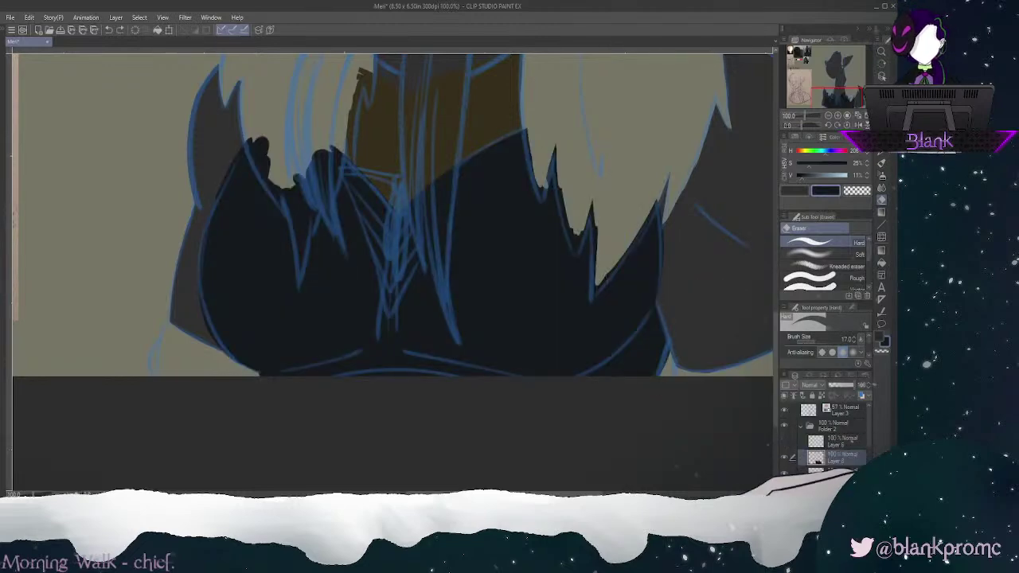
{"action": "left_click_drag", "start_coordinate": [272, 174], "coordinate": [254, 124]}
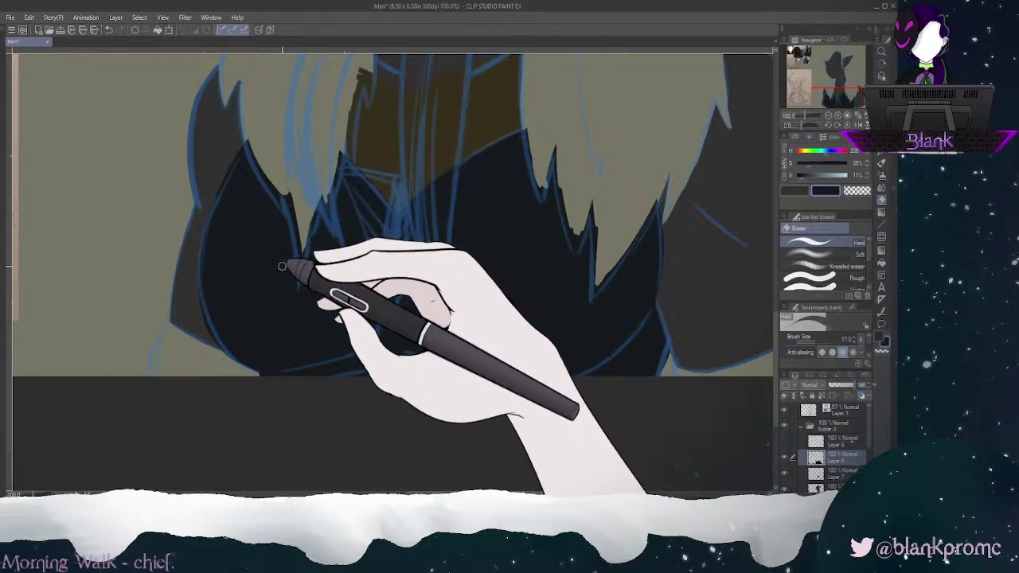
Step: Examine the outfit on the hooded figure reference and sample a dark brown with saturation 46% and value 21%
{"action": "left_click", "coordinate": [828, 115]}
{"action": "left_click", "coordinate": [828, 116]}
{"action": "left_click", "coordinate": [828, 115]}
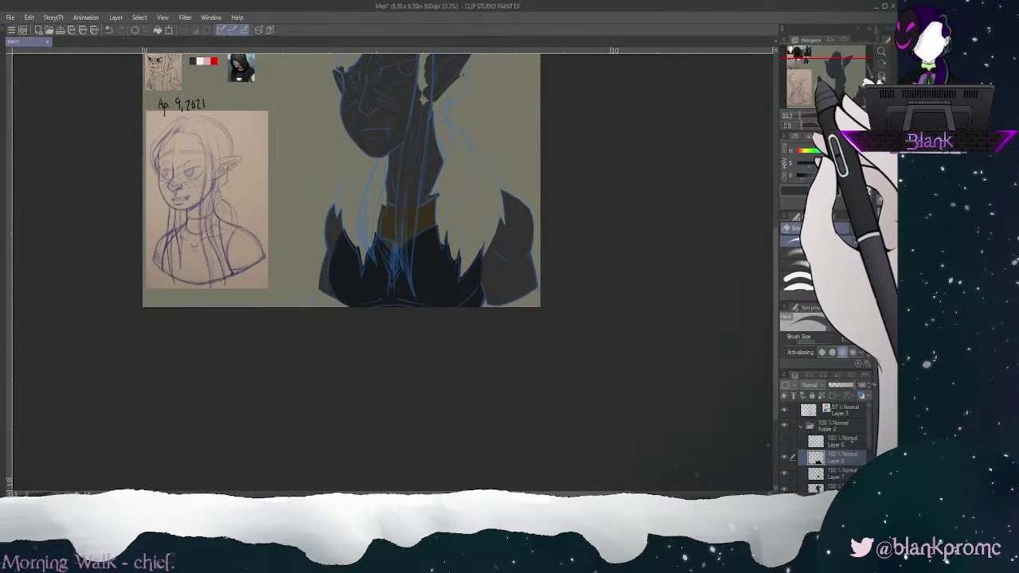
{"action": "mouse_move", "coordinate": [827, 65]}
{"action": "left_mouse_down"}
{"action": "mouse_move", "coordinate": [801, 41]}
{"action": "mouse_move", "coordinate": [838, 63]}
{"action": "mouse_move", "coordinate": [805, 48]}
{"action": "left_mouse_up"}
{"action": "left_click", "coordinate": [836, 116]}
{"action": "left_click", "coordinate": [836, 115]}
{"action": "left_click", "coordinate": [837, 116]}
{"action": "left_click", "coordinate": [838, 116]}
{"action": "left_click", "coordinate": [838, 115]}
{"action": "left_click", "coordinate": [812, 115]}
{"action": "left_click_drag", "start_coordinate": [811, 115], "coordinate": [812, 116]}
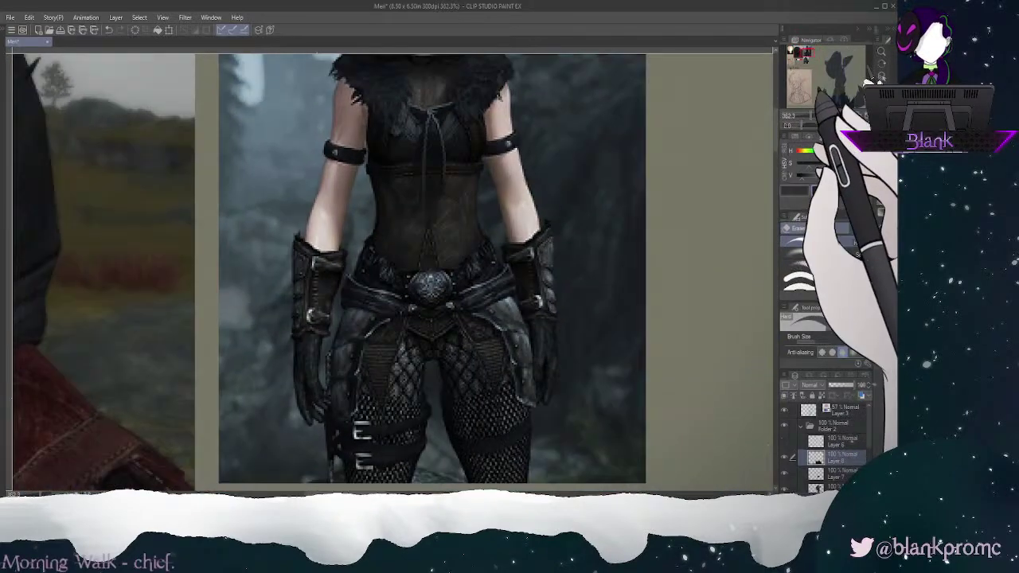
{"action": "left_click_drag", "start_coordinate": [808, 55], "coordinate": [808, 51]}
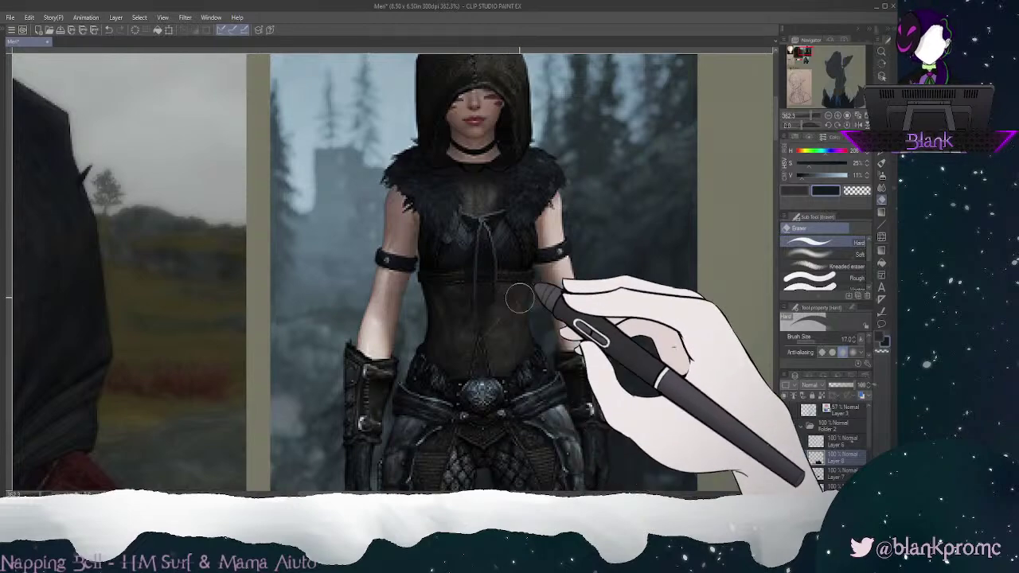
{"action": "left_click", "coordinate": [815, 53]}
{"action": "left_click_drag", "start_coordinate": [816, 52], "coordinate": [840, 99]}
{"action": "left_click_drag", "start_coordinate": [838, 96], "coordinate": [836, 102]}
{"action": "left_click", "coordinate": [573, 255], "text": "alt"}
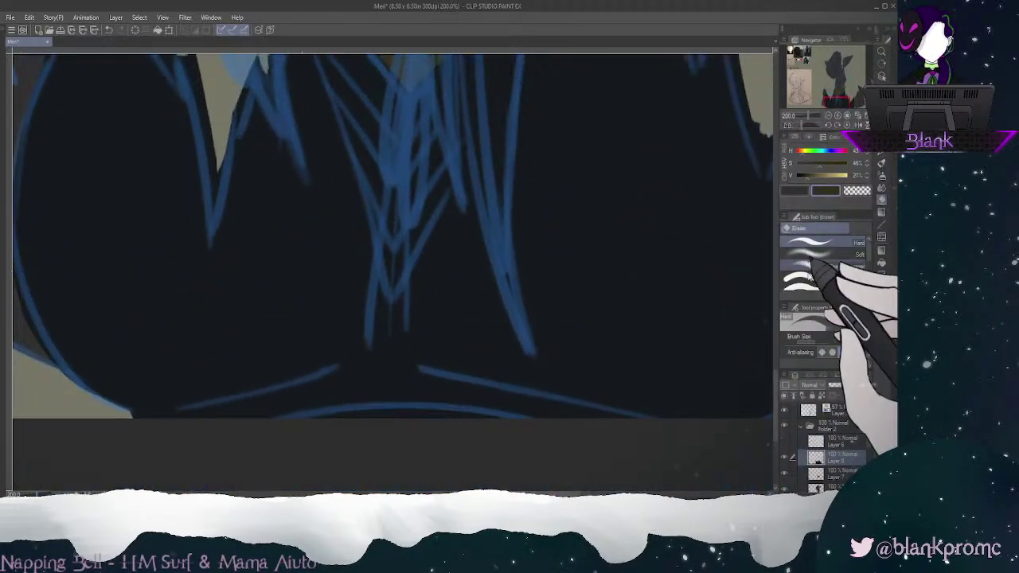
Step: Rotate the canvas and erase the blue-black below the garment's curved hem line with the Hard eraser at size 30
{"action": "left_click", "coordinate": [829, 125]}
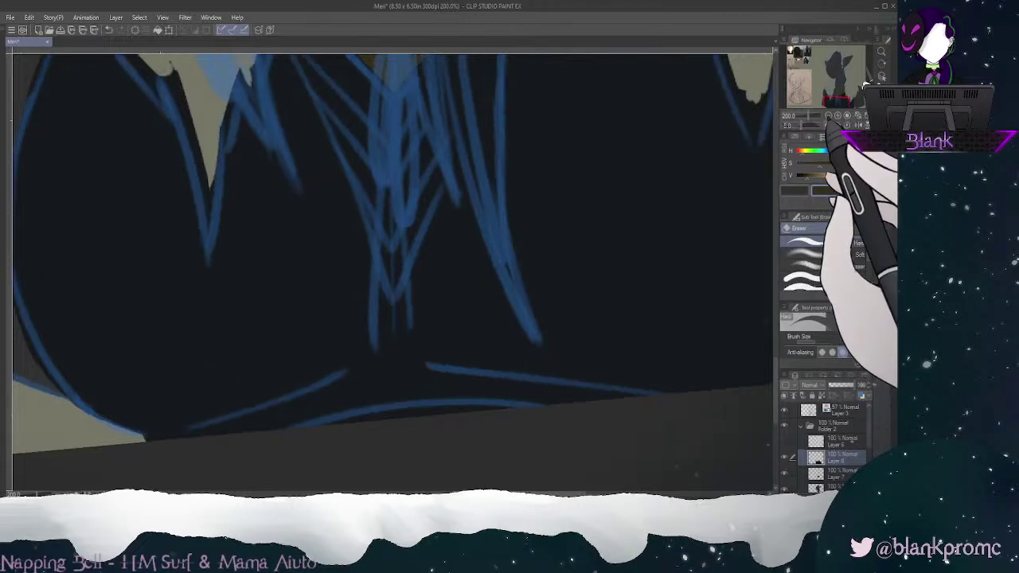
{"action": "left_click", "coordinate": [828, 125]}
{"action": "left_click", "coordinate": [828, 125]}
{"action": "left_click", "coordinate": [828, 125]}
{"action": "left_click_drag", "start_coordinate": [812, 125], "coordinate": [801, 125]}
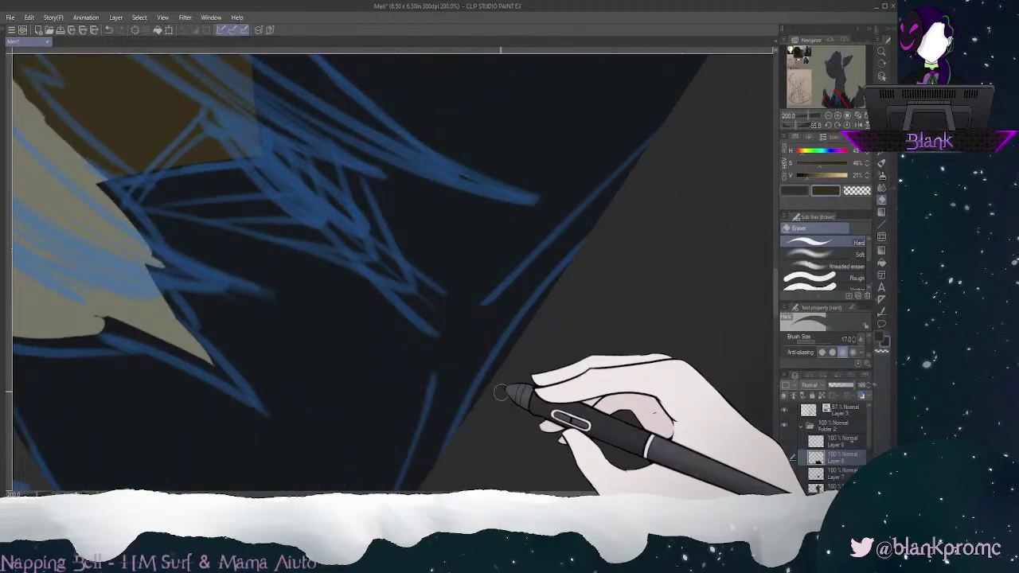
{"action": "key", "text": "bracketright"}
{"action": "key", "text": "bracketright"}
{"action": "key", "text": "bracketright"}
{"action": "left_click_drag", "start_coordinate": [512, 347], "coordinate": [482, 422]}
{"action": "mouse_move", "coordinate": [551, 313]}
{"action": "left_mouse_down"}
{"action": "mouse_move", "coordinate": [533, 338]}
{"action": "mouse_move", "coordinate": [580, 269]}
{"action": "mouse_move", "coordinate": [463, 442]}
{"action": "left_mouse_up"}
{"action": "left_click_drag", "start_coordinate": [588, 253], "coordinate": [468, 421]}
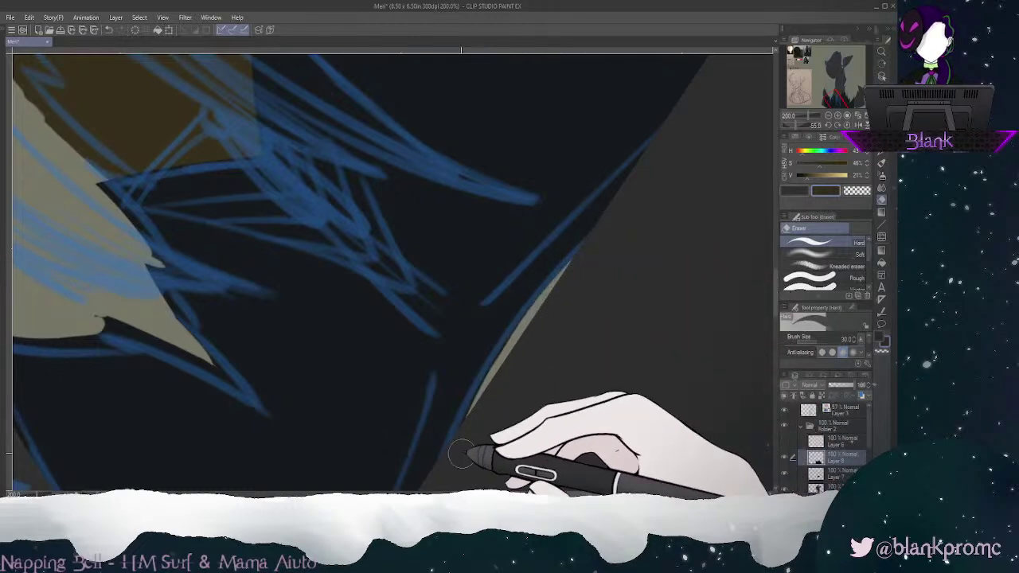
{"action": "left_click_drag", "start_coordinate": [589, 251], "coordinate": [453, 472]}
{"action": "left_click_drag", "start_coordinate": [522, 328], "coordinate": [455, 470]}
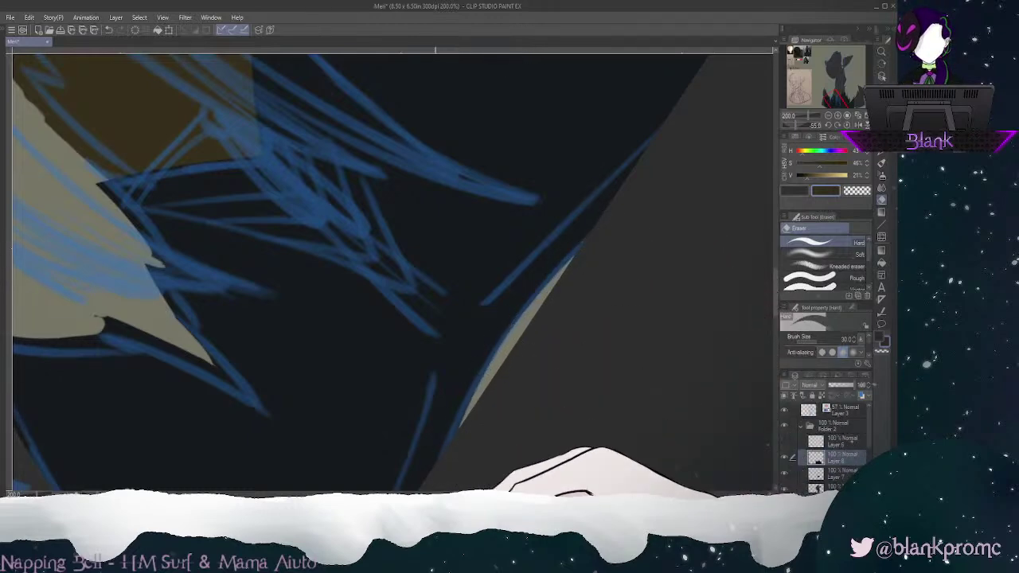
{"action": "left_click_drag", "start_coordinate": [516, 336], "coordinate": [438, 477]}
Step: Reset the canvas rotation and fill the gap under the garment's hem dark brown on Layer 7 with the G-pen at size 40
{"action": "left_click_drag", "start_coordinate": [832, 89], "coordinate": [861, 88]}
{"action": "left_click", "coordinate": [848, 125]}
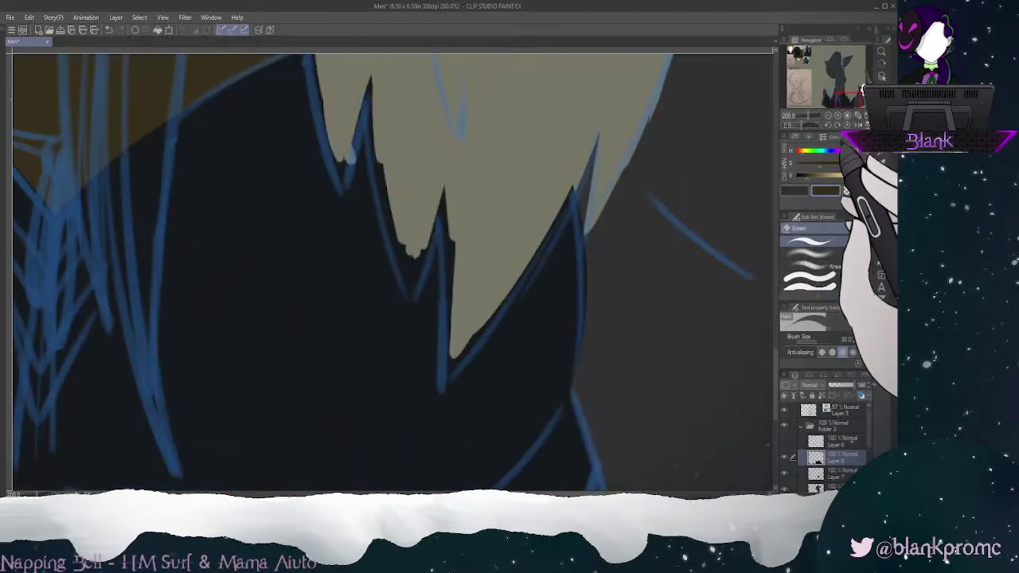
{"action": "left_click", "coordinate": [828, 116]}
{"action": "left_click", "coordinate": [828, 116]}
{"action": "left_click", "coordinate": [845, 103]}
{"action": "left_click_drag", "start_coordinate": [845, 104], "coordinate": [837, 101]}
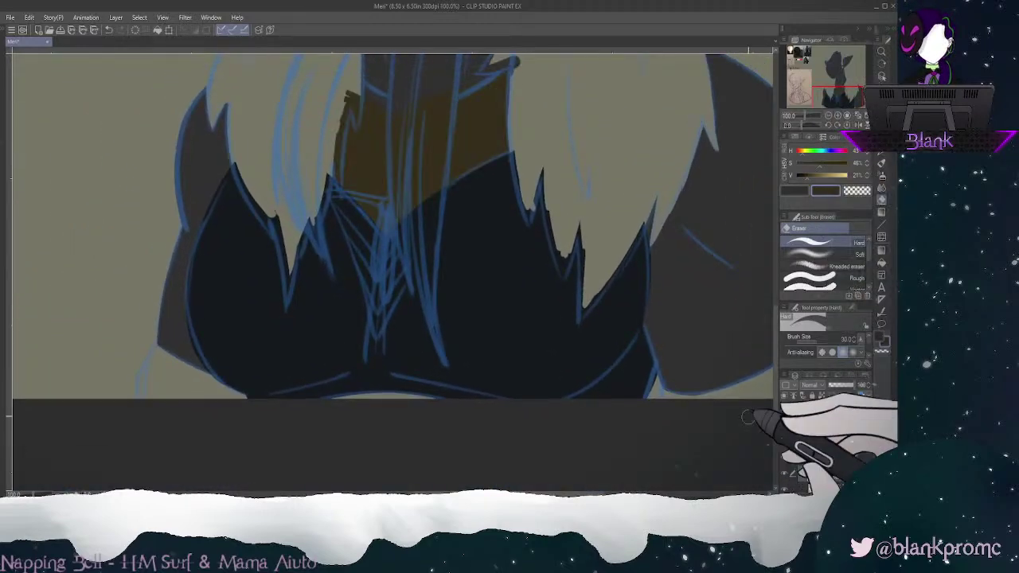
{"action": "left_click", "coordinate": [882, 140]}
{"action": "key", "text": "bracketright"}
{"action": "key", "text": "bracketright"}
{"action": "mouse_move", "coordinate": [327, 399]}
{"action": "left_mouse_down"}
{"action": "mouse_move", "coordinate": [364, 390]}
{"action": "mouse_move", "coordinate": [416, 398]}
{"action": "left_mouse_up"}
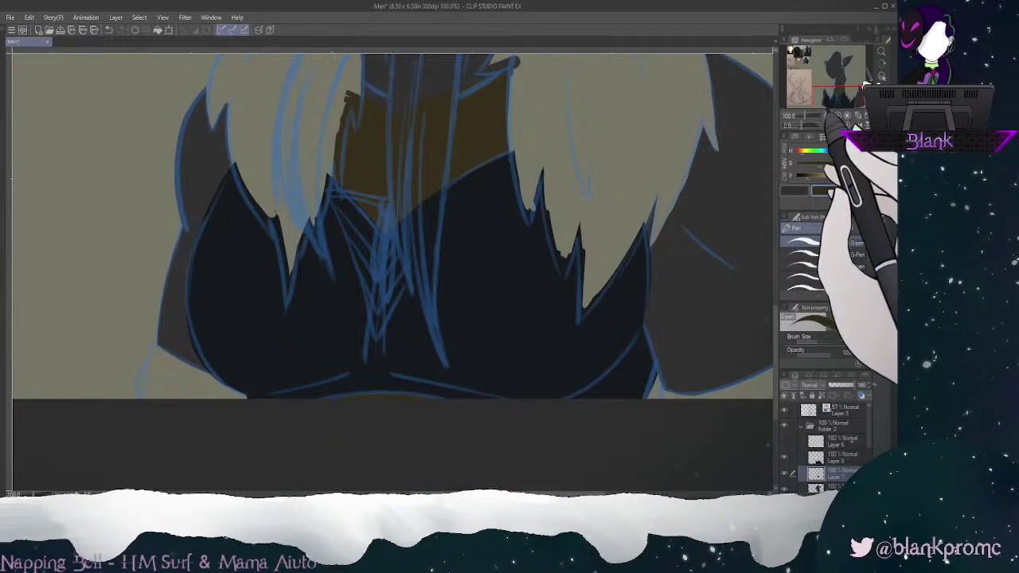
Step: Sample the garment's blue-black and adjust the drawing colour to saturation 34% and value 17%
{"action": "left_click", "coordinate": [829, 115]}
{"action": "left_click_drag", "start_coordinate": [835, 99], "coordinate": [834, 97]}
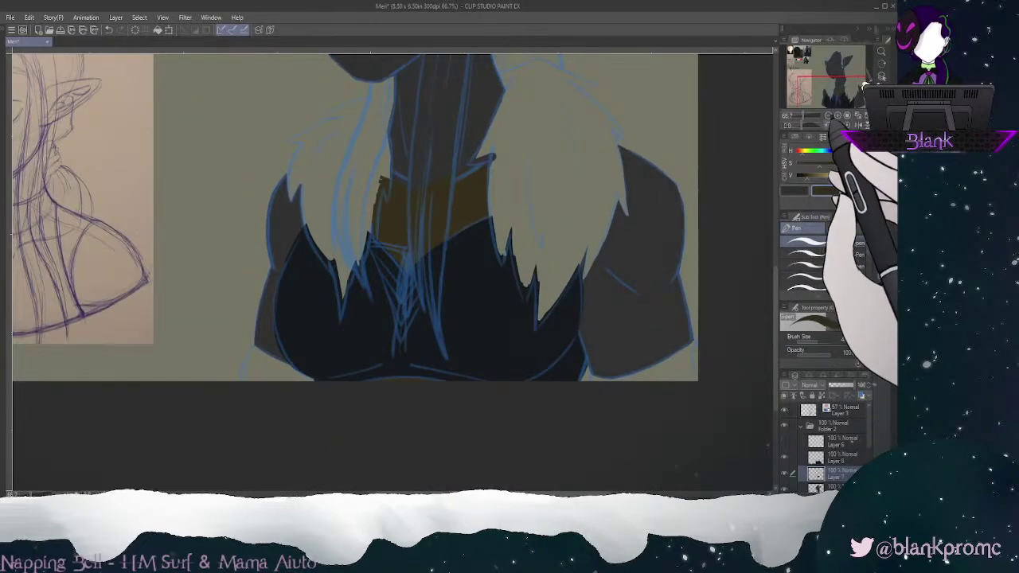
{"action": "left_click", "coordinate": [536, 341], "text": "alt"}
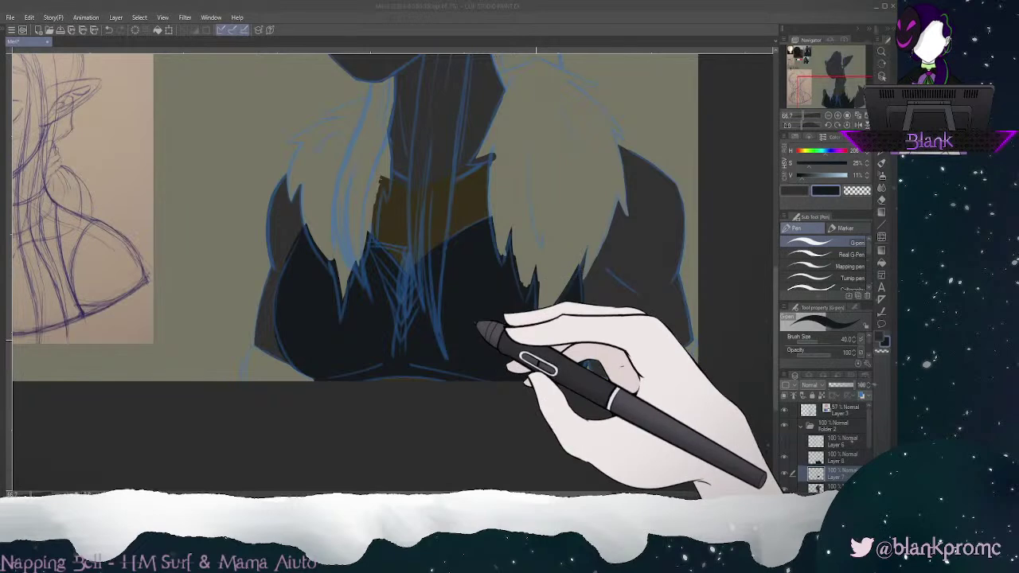
{"action": "left_click", "coordinate": [472, 326]}
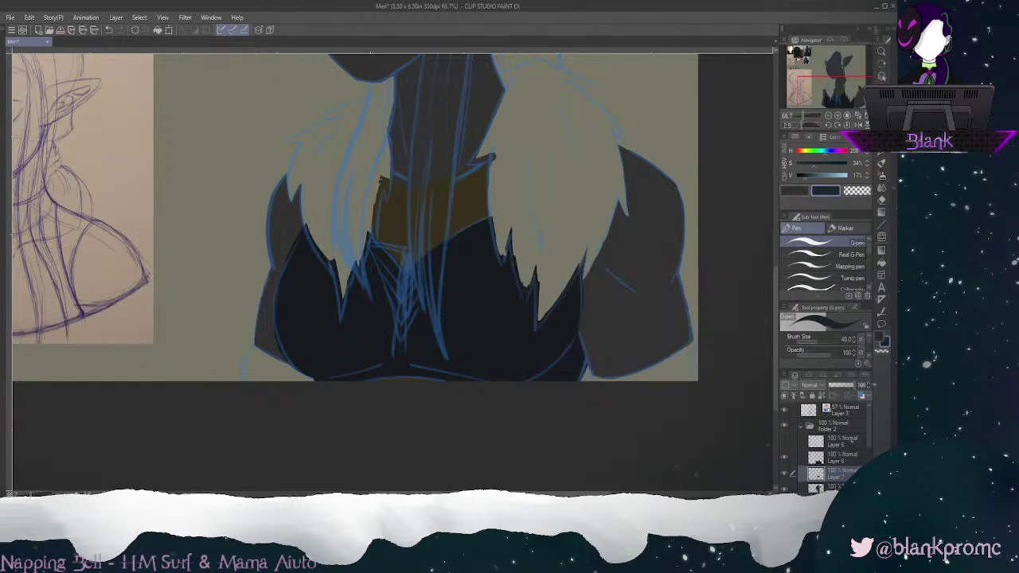
{"action": "key", "text": "ctrl+z"}
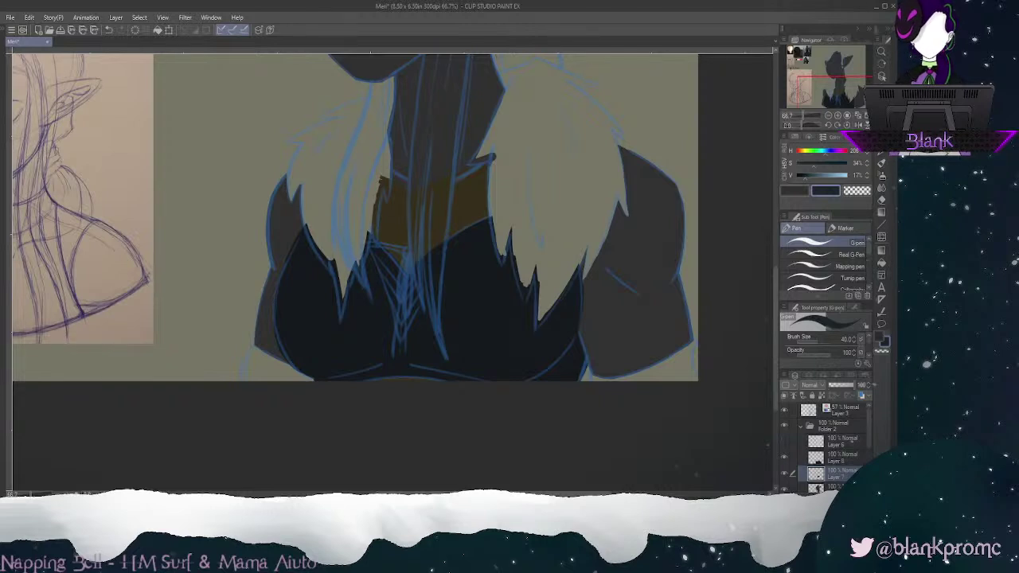
{"action": "key", "text": "ctrl+s"}
Step: Paint the sleeve below the right upper arm dark blue (saturation 47%, value 19%) on a new layer with the G-pen at size 40
{"action": "scroll", "coordinate": [471, 224], "scroll_direction": "down", "scroll_amount": 1}
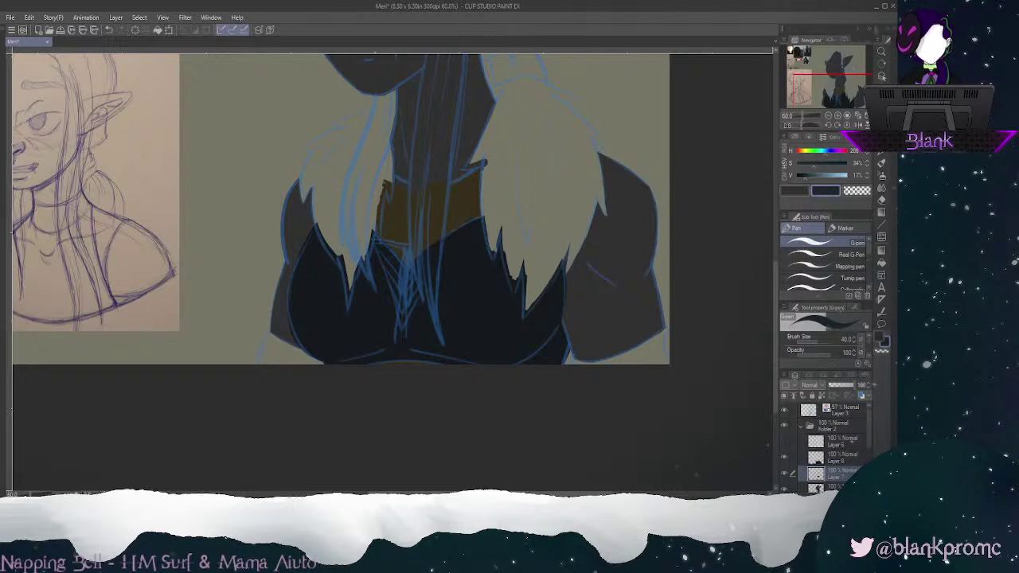
{"action": "left_click", "coordinate": [838, 115]}
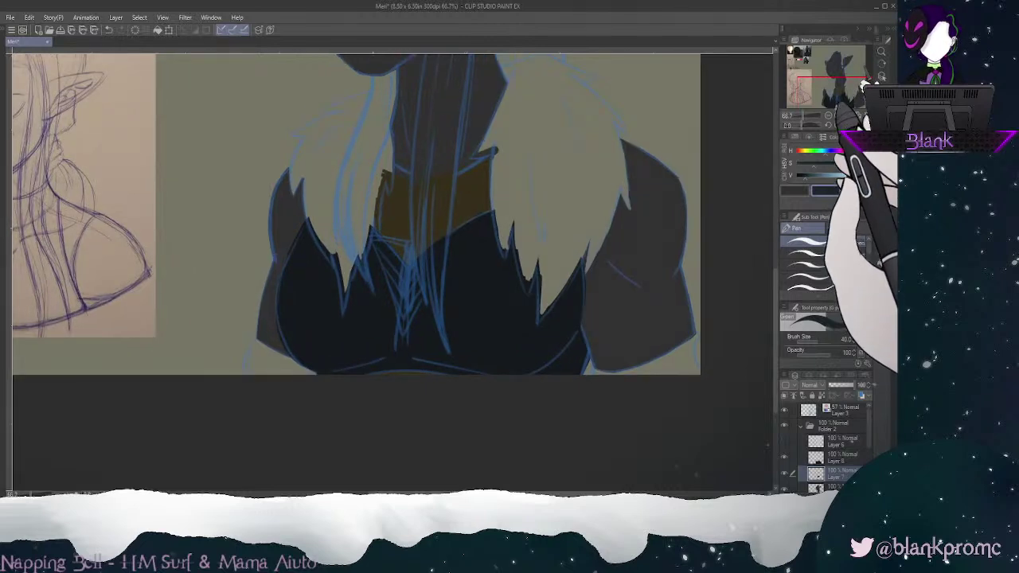
{"action": "mouse_move", "coordinate": [838, 99]}
{"action": "left_mouse_down"}
{"action": "mouse_move", "coordinate": [842, 56]}
{"action": "mouse_move", "coordinate": [819, 52]}
{"action": "mouse_move", "coordinate": [845, 99]}
{"action": "left_mouse_up"}
{"action": "scroll", "coordinate": [356, 271], "scroll_direction": "up", "scroll_amount": 5}
{"action": "scroll", "coordinate": [454, 287], "scroll_direction": "left", "scroll_amount": 3}
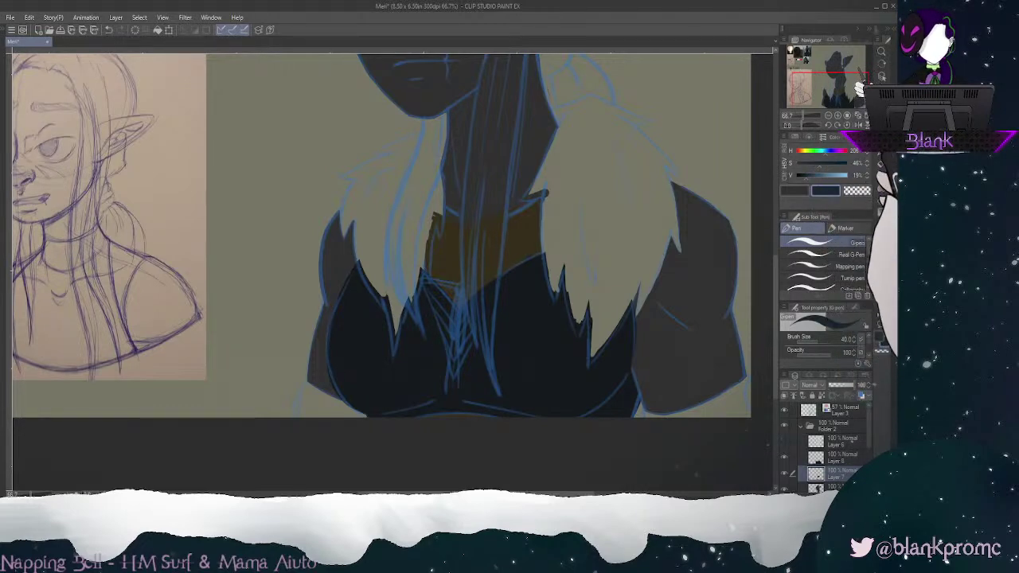
{"action": "scroll", "coordinate": [383, 239], "scroll_direction": "down", "scroll_amount": 5}
{"action": "scroll", "coordinate": [382, 239], "scroll_direction": "right", "scroll_amount": 2}
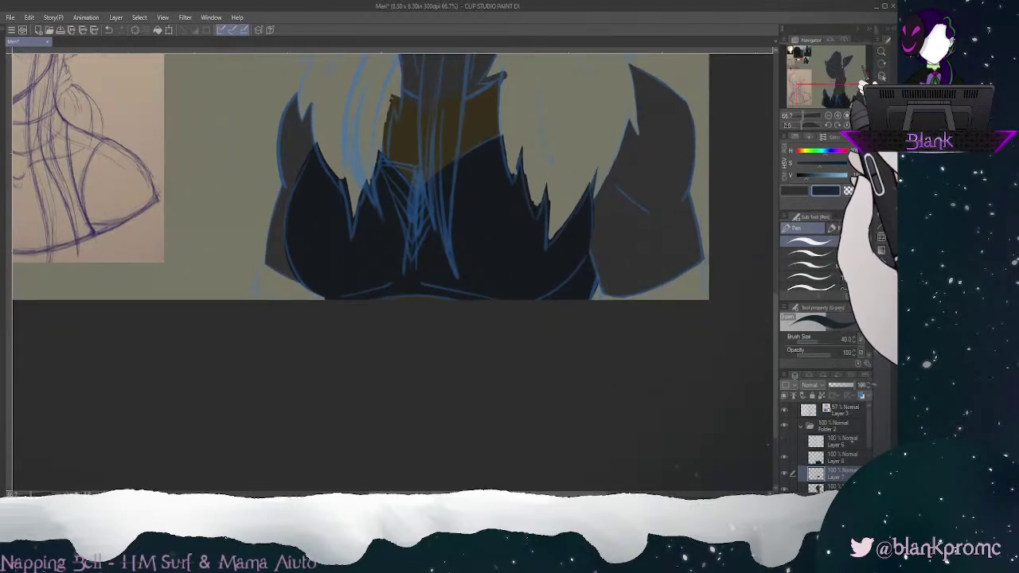
{"action": "key", "text": "ctrl+plus"}
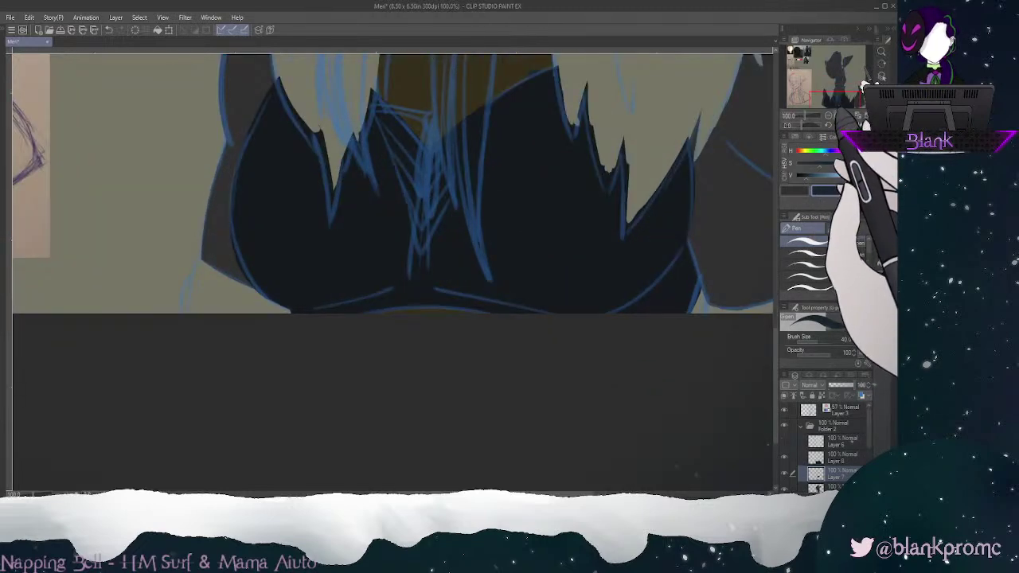
{"action": "left_click_drag", "start_coordinate": [582, 77], "coordinate": [476, 70]}
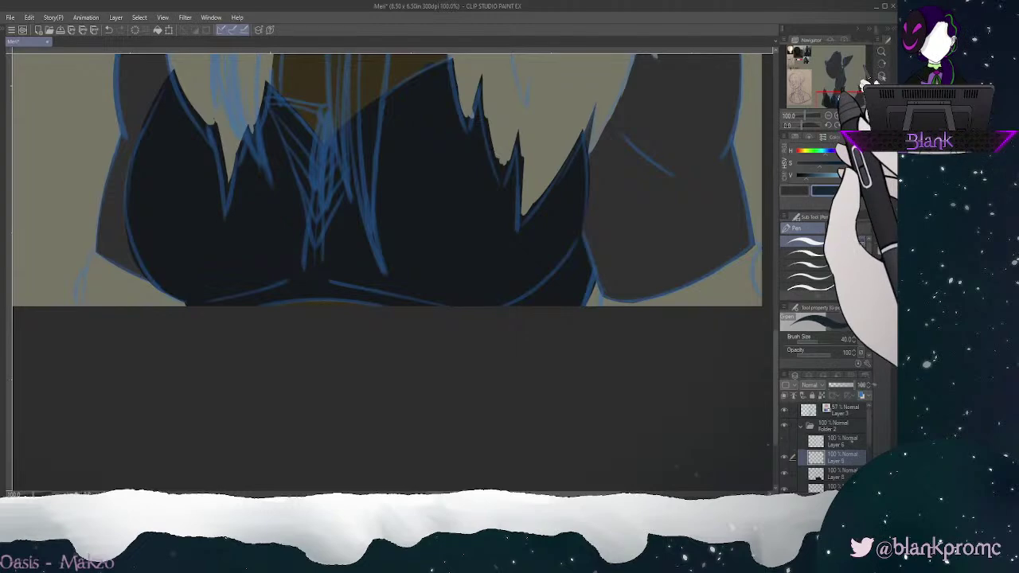
{"action": "left_click", "coordinate": [842, 104]}
{"action": "mouse_move", "coordinate": [676, 261]}
{"action": "left_mouse_down"}
{"action": "mouse_move", "coordinate": [633, 291]}
{"action": "mouse_move", "coordinate": [670, 261]}
{"action": "mouse_move", "coordinate": [633, 291]}
{"action": "mouse_move", "coordinate": [664, 282]}
{"action": "left_mouse_up"}
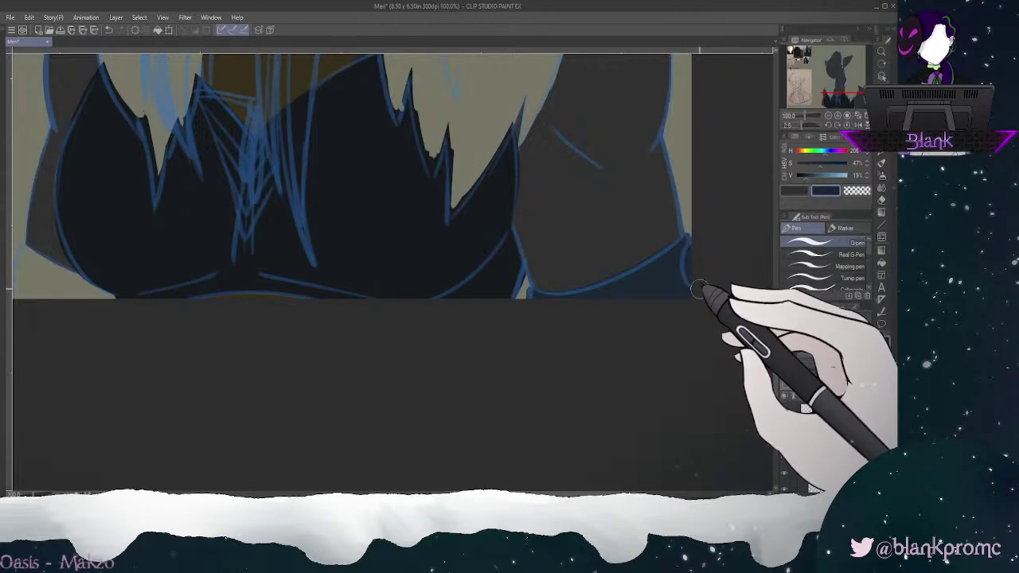
Step: Fill the sleeve below the left upper arm dark blue and move the sleeve layer beneath the garment layer
{"action": "left_click_drag", "start_coordinate": [872, 81], "coordinate": [851, 87]}
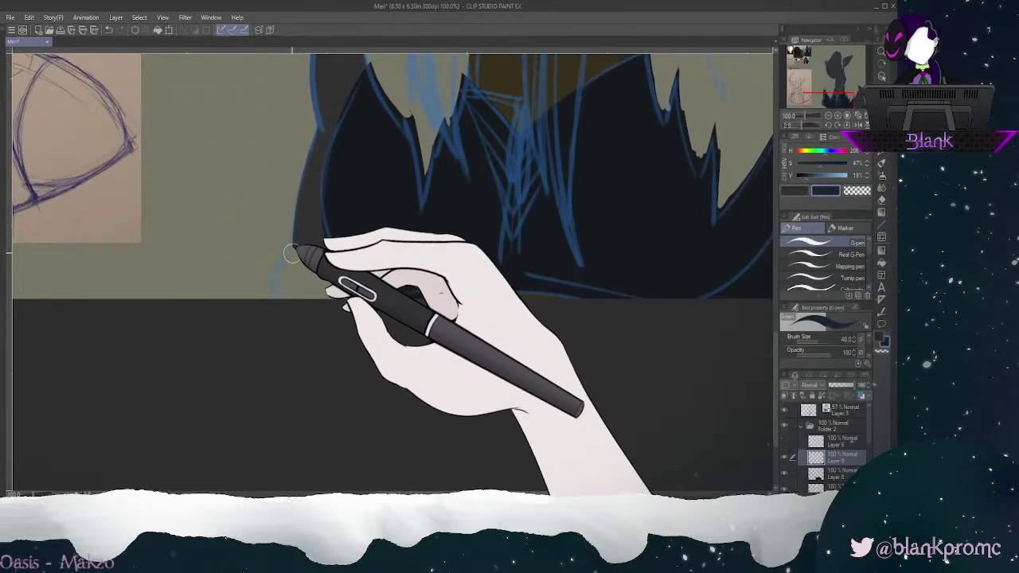
{"action": "left_click_drag", "start_coordinate": [286, 262], "coordinate": [281, 298]}
{"action": "left_click_drag", "start_coordinate": [290, 248], "coordinate": [358, 274]}
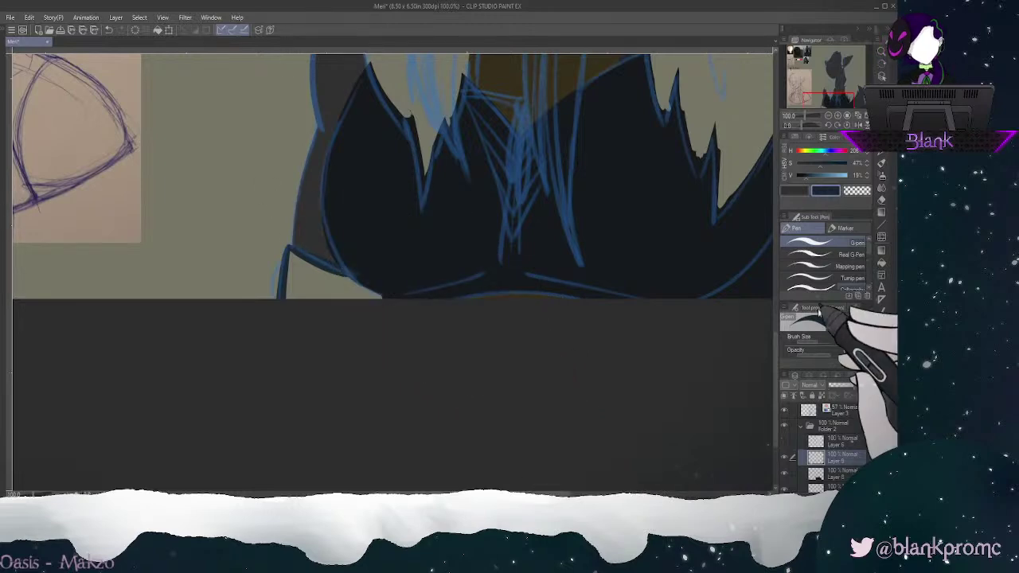
{"action": "left_click_drag", "start_coordinate": [857, 88], "coordinate": [858, 82]}
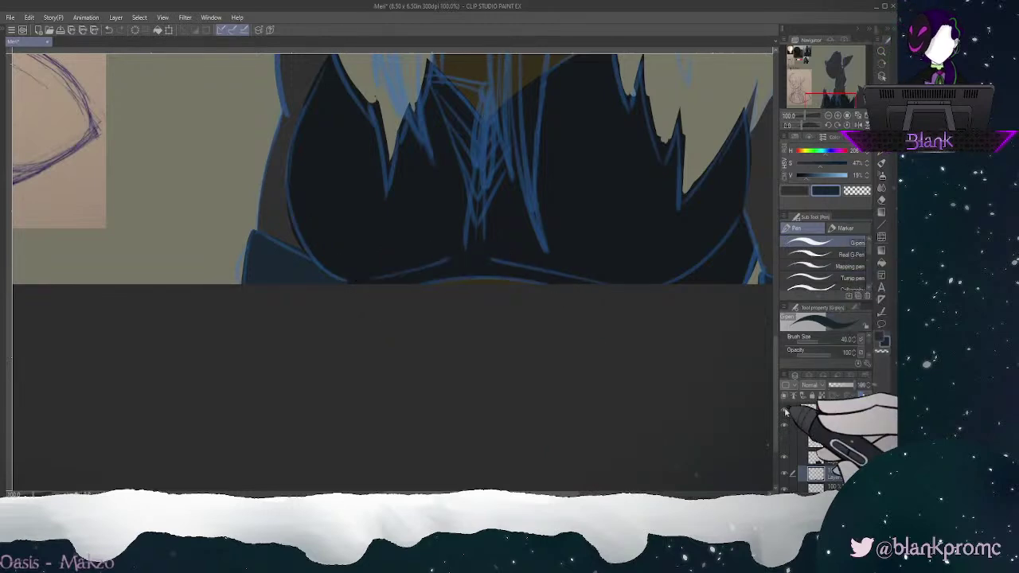
Step: Hide the blue sketch lines and try trimming the left sleeve's outer edge with the Hard eraser at size 30
{"action": "left_click", "coordinate": [784, 409]}
{"action": "left_click_drag", "start_coordinate": [831, 97], "coordinate": [827, 93]}
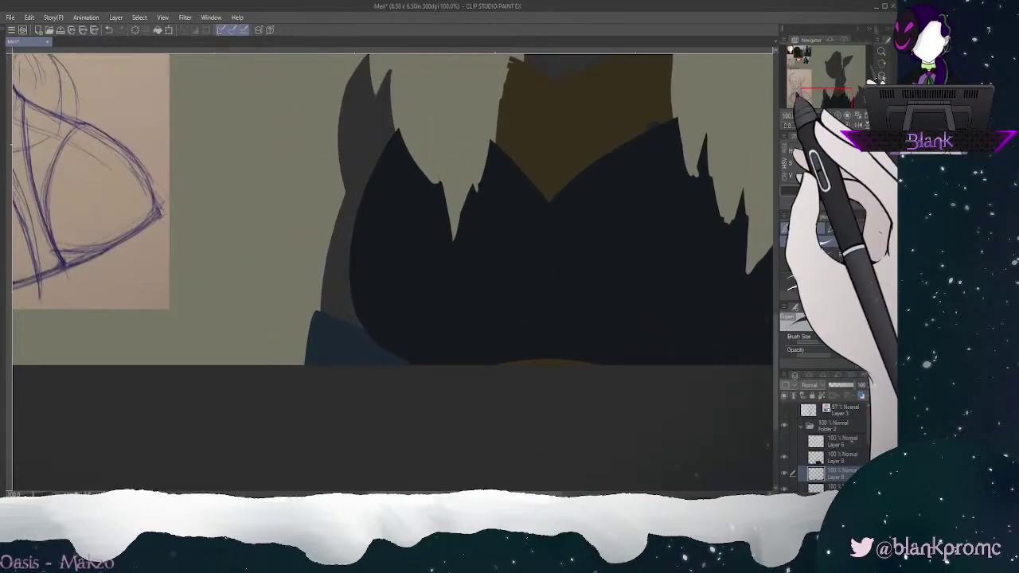
{"action": "key", "text": "e"}
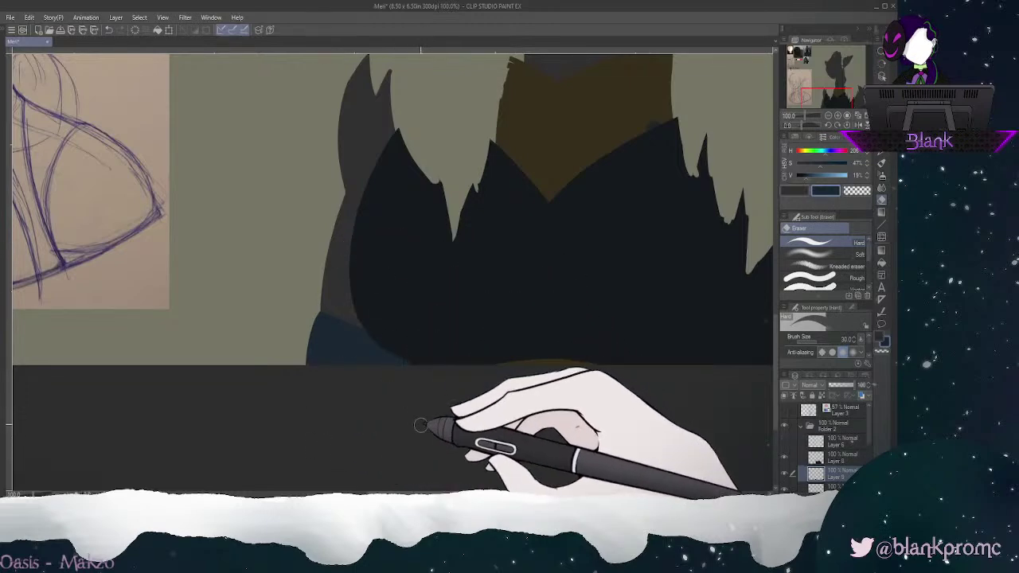
{"action": "key", "text": "ctrl+z"}
{"action": "left_click_drag", "start_coordinate": [826, 102], "coordinate": [833, 102]}
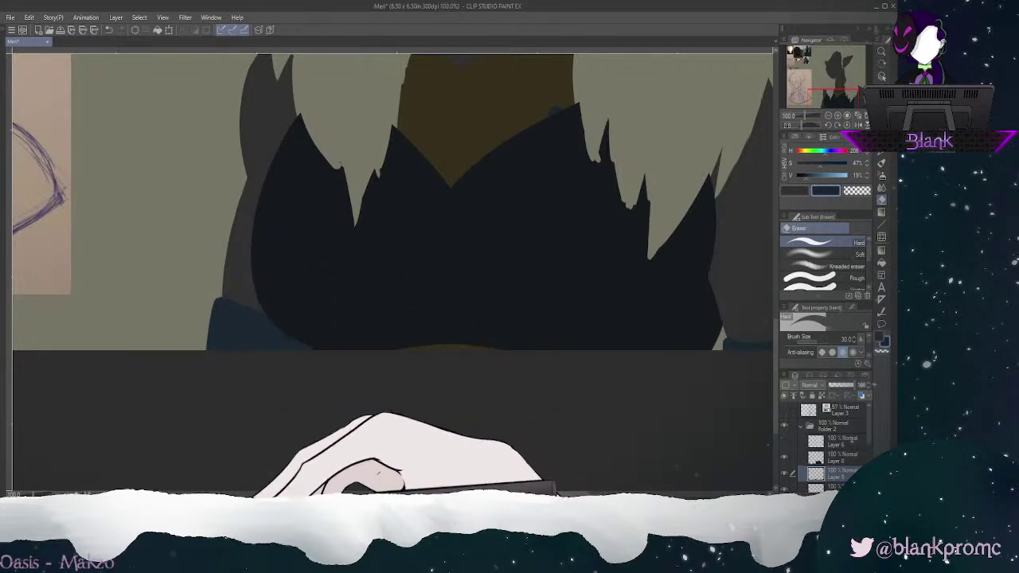
Step: Clean up the right sleeve's upper edge below the arm with the Hard eraser at size 30
{"action": "left_click_drag", "start_coordinate": [833, 100], "coordinate": [849, 100]}
{"action": "scroll", "coordinate": [335, 199], "scroll_direction": "right", "scroll_amount": 2}
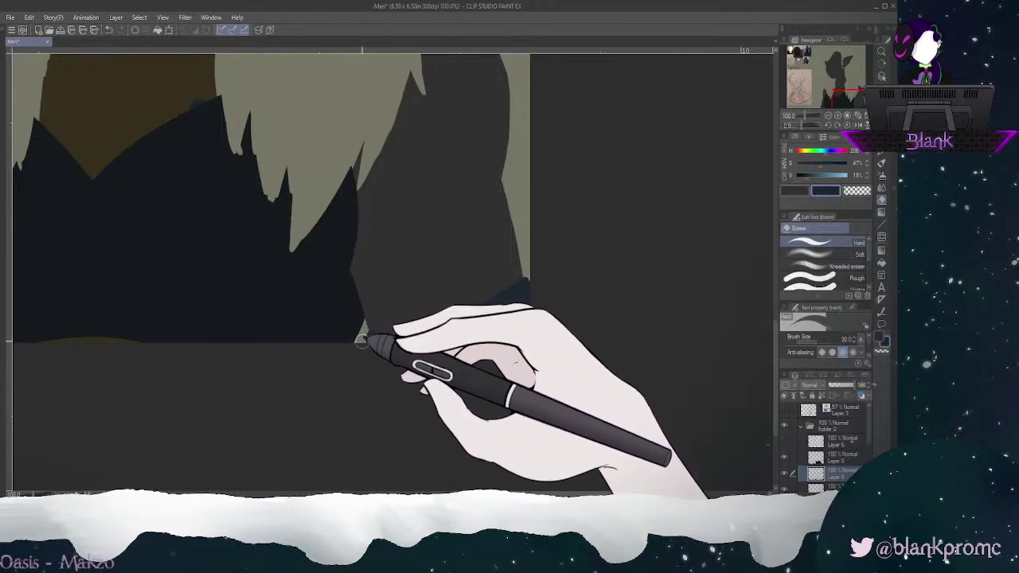
{"action": "mouse_move", "coordinate": [368, 326]}
{"action": "left_mouse_down"}
{"action": "mouse_move", "coordinate": [363, 356]}
{"action": "mouse_move", "coordinate": [414, 362]}
{"action": "mouse_move", "coordinate": [528, 275]}
{"action": "left_mouse_up"}
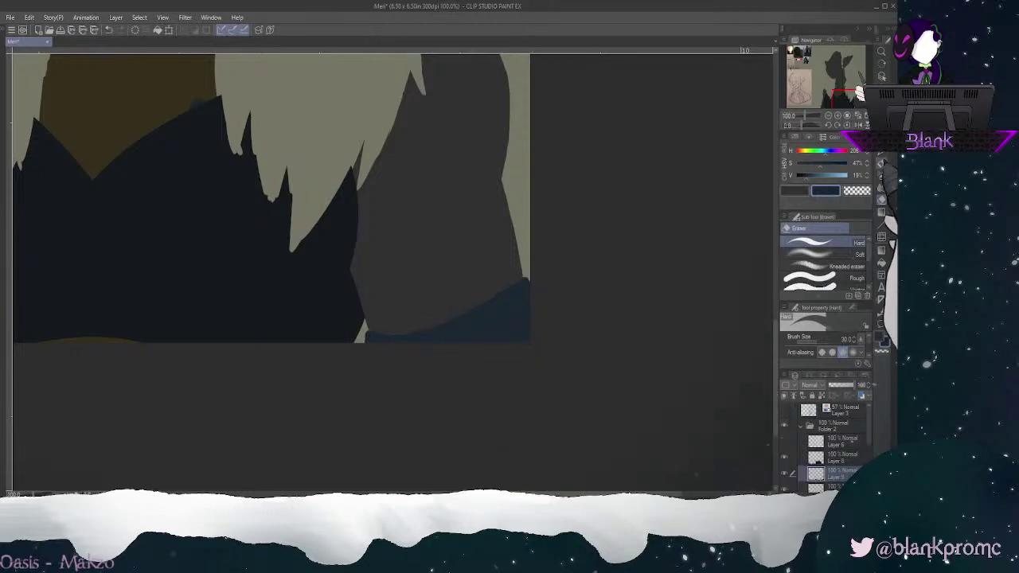
{"action": "key", "text": "p"}
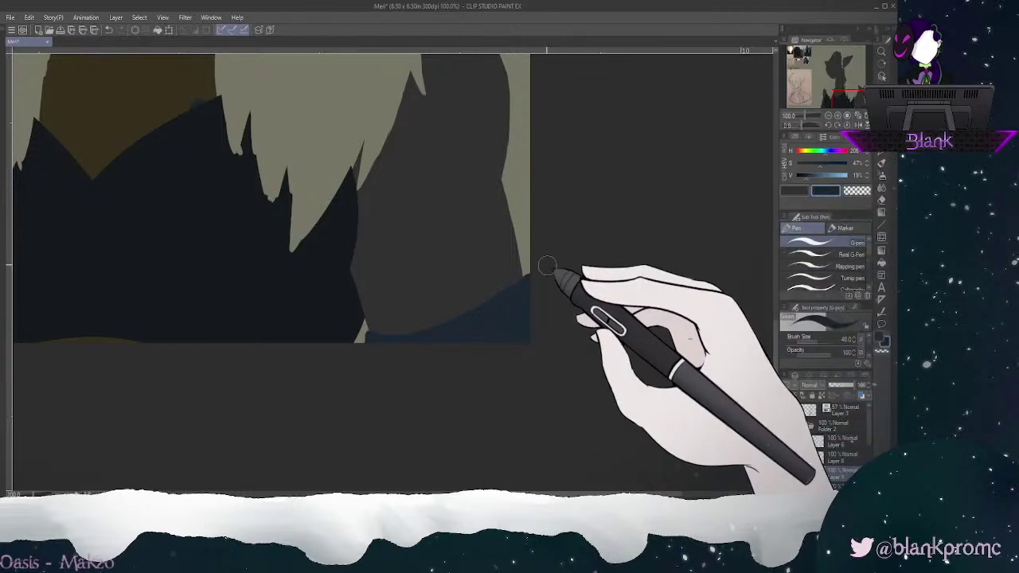
{"action": "key", "text": "e"}
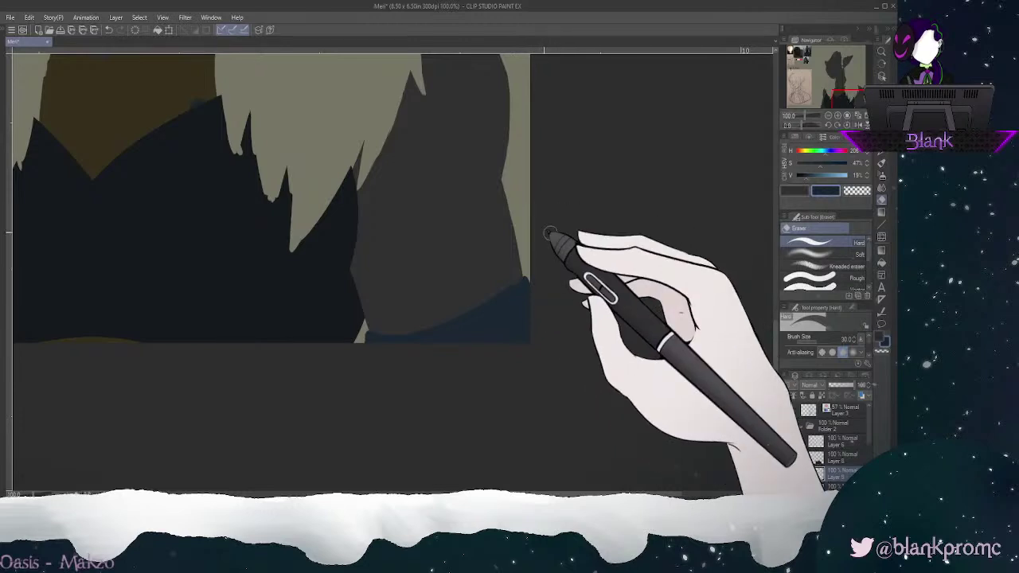
{"action": "mouse_move", "coordinate": [455, 332]}
{"action": "left_mouse_down"}
{"action": "mouse_move", "coordinate": [447, 314]}
{"action": "mouse_move", "coordinate": [383, 330]}
{"action": "mouse_move", "coordinate": [436, 323]}
{"action": "mouse_move", "coordinate": [485, 301]}
{"action": "left_mouse_up"}
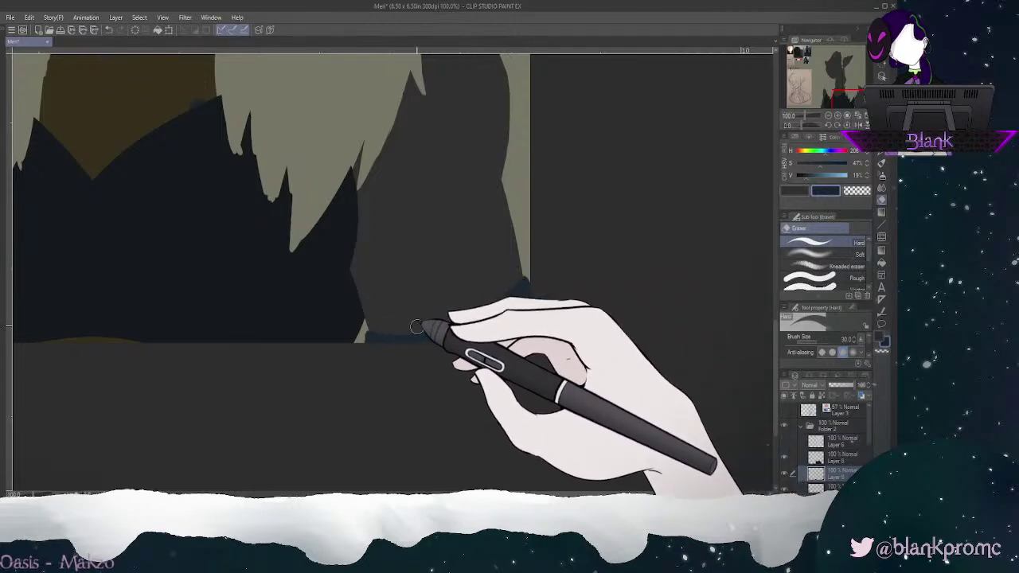
{"action": "left_click_drag", "start_coordinate": [808, 124], "coordinate": [802, 124]}
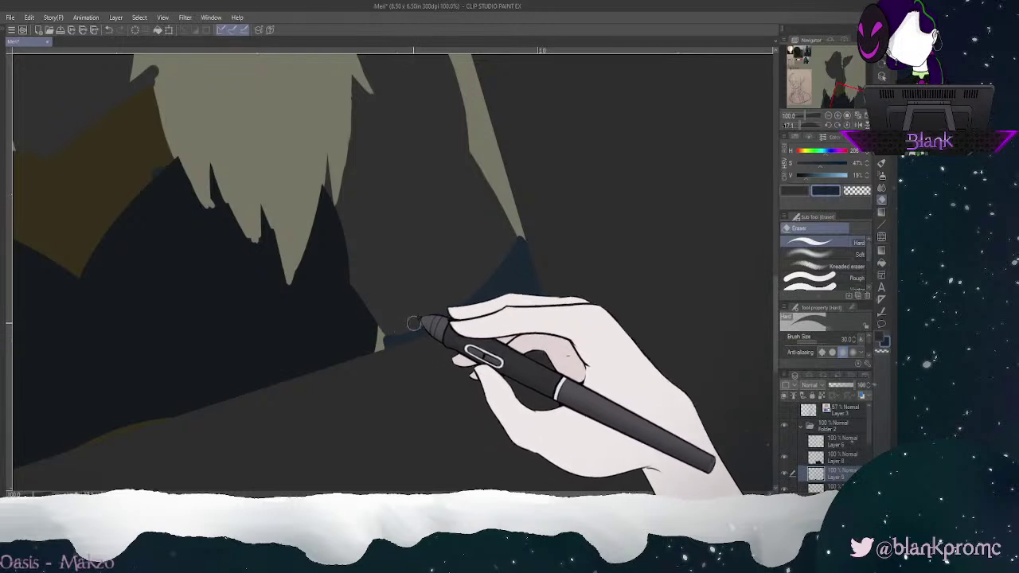
{"action": "mouse_move", "coordinate": [423, 322]}
{"action": "left_mouse_down"}
{"action": "mouse_move", "coordinate": [465, 297]}
{"action": "mouse_move", "coordinate": [511, 237]}
{"action": "left_mouse_up"}
{"action": "left_click_drag", "start_coordinate": [439, 316], "coordinate": [420, 329]}
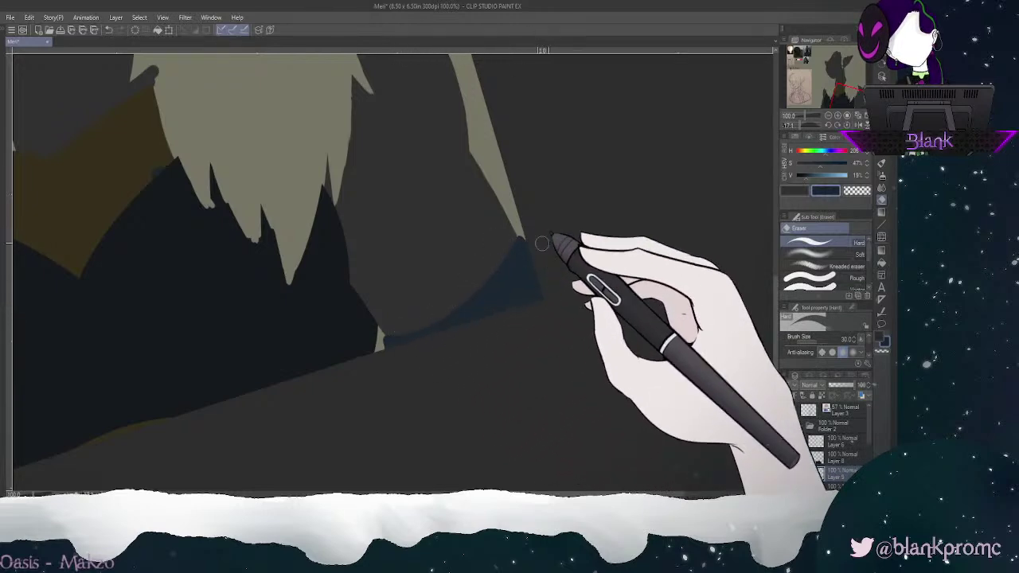
{"action": "left_click", "coordinate": [847, 125]}
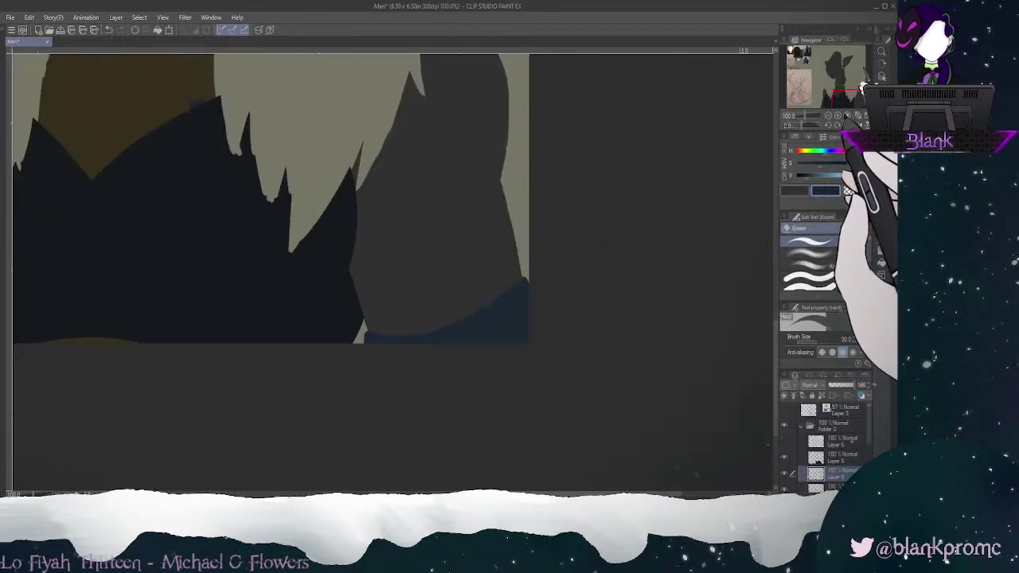
Step: Check the whole portrait with the white hair shown, turn the blue sketch lines back on and hide the hair again
{"action": "mouse_move", "coordinate": [846, 90]}
{"action": "left_mouse_down"}
{"action": "mouse_move", "coordinate": [822, 81]}
{"action": "mouse_move", "coordinate": [829, 87]}
{"action": "mouse_move", "coordinate": [832, 75]}
{"action": "left_mouse_up"}
{"action": "left_click", "coordinate": [829, 116]}
{"action": "left_click", "coordinate": [829, 116]}
{"action": "left_click", "coordinate": [829, 116]}
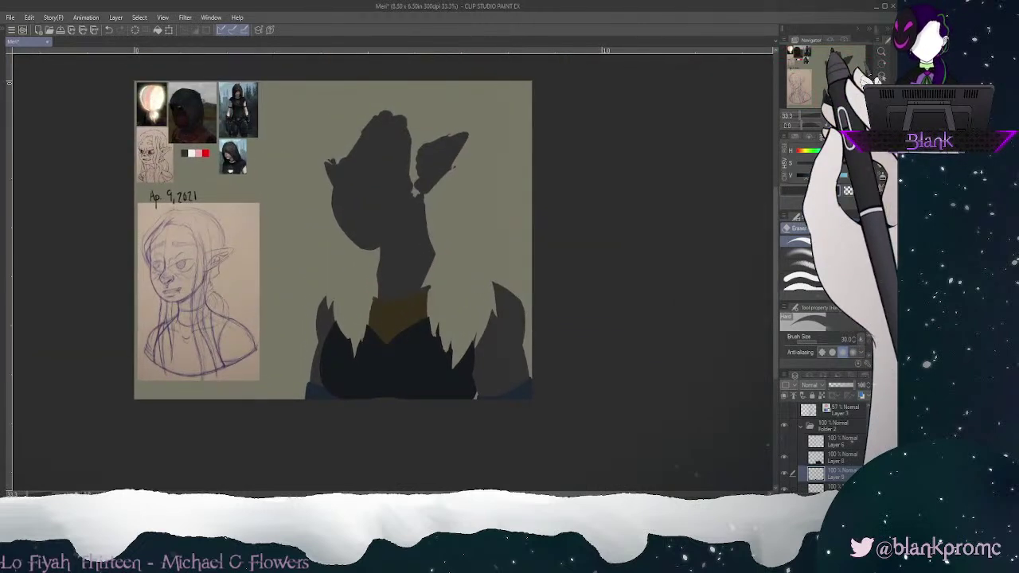
{"action": "left_click", "coordinate": [785, 441]}
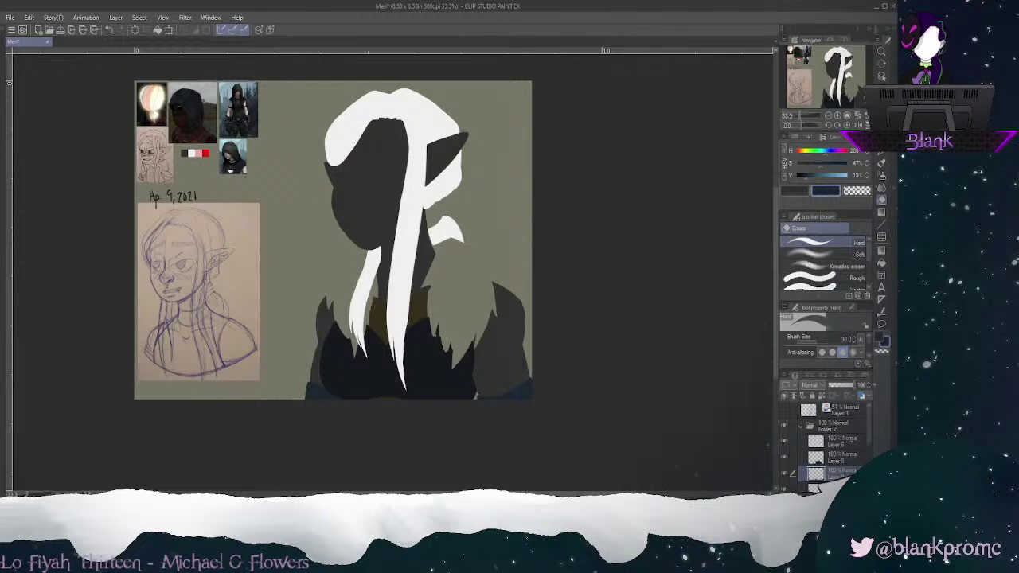
{"action": "left_click", "coordinate": [784, 410]}
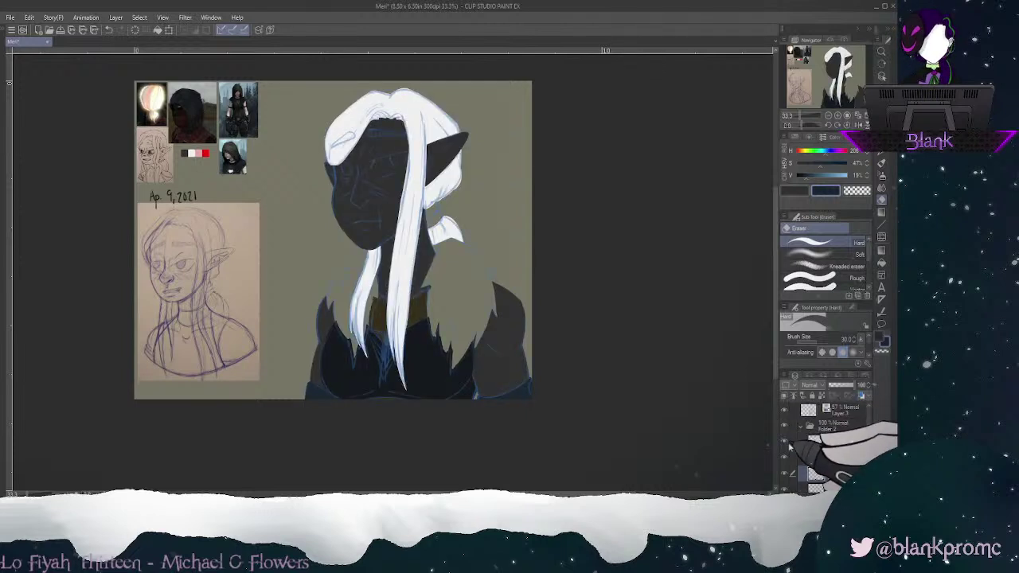
{"action": "left_click", "coordinate": [785, 442]}
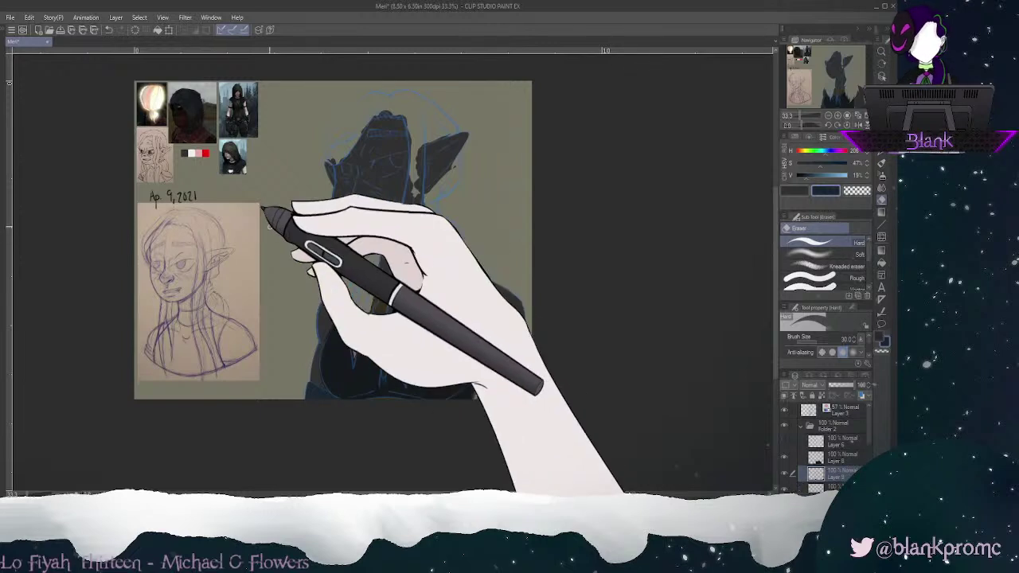
Step: Sample the light palette swatch, set its value to 66% and paint a grey patch on the left sleeve's outer edge with the G-pen at size 40
{"action": "left_click", "coordinate": [192, 153], "text": "alt"}
{"action": "left_click", "coordinate": [831, 174]}
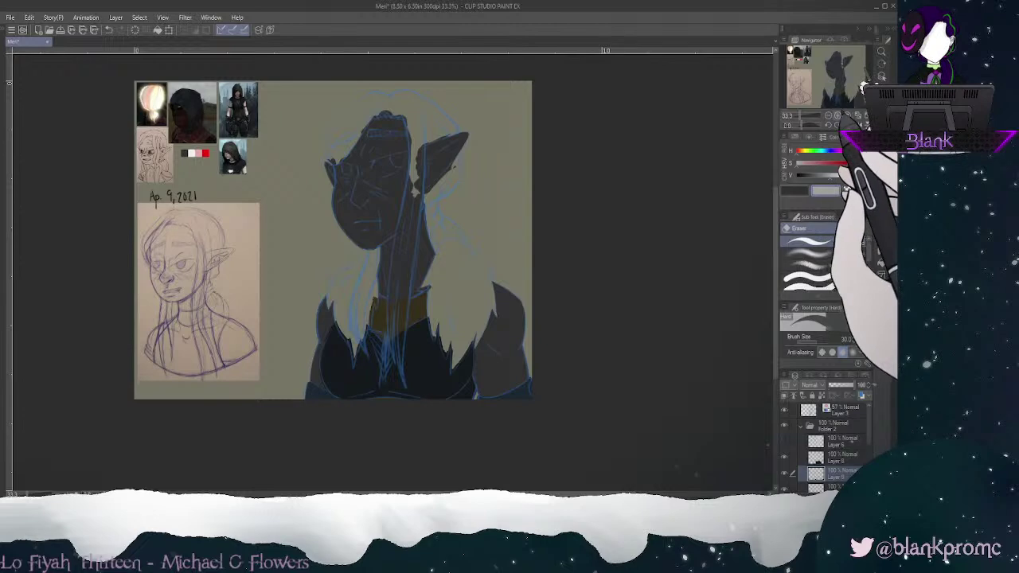
{"action": "key", "text": "ctrl+plus"}
{"action": "mouse_move", "coordinate": [398, 310]}
{"action": "left_mouse_down"}
{"action": "mouse_move", "coordinate": [420, 277]}
{"action": "mouse_move", "coordinate": [476, 246]}
{"action": "left_mouse_up"}
{"action": "key", "text": "ctrl+plus"}
{"action": "mouse_move", "coordinate": [414, 294]}
{"action": "left_mouse_down"}
{"action": "mouse_move", "coordinate": [474, 229]}
{"action": "mouse_move", "coordinate": [472, 242]}
{"action": "mouse_move", "coordinate": [494, 236]}
{"action": "left_mouse_up"}
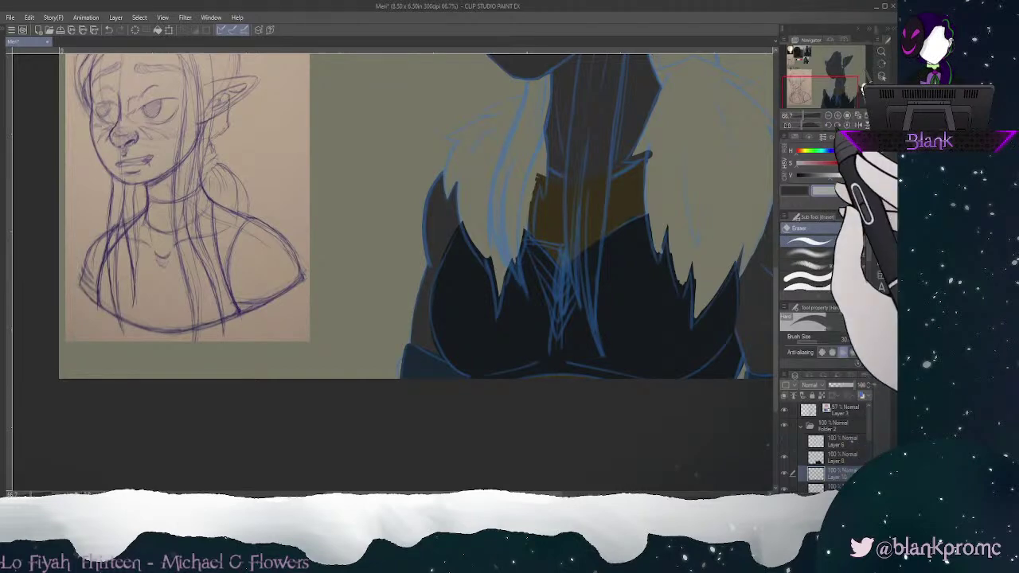
{"action": "key", "text": "ctrl+plus"}
{"action": "key", "text": "ctrl+plus"}
{"action": "left_click_drag", "start_coordinate": [640, 364], "coordinate": [599, 253]}
{"action": "left_click_drag", "start_coordinate": [834, 98], "coordinate": [833, 97]}
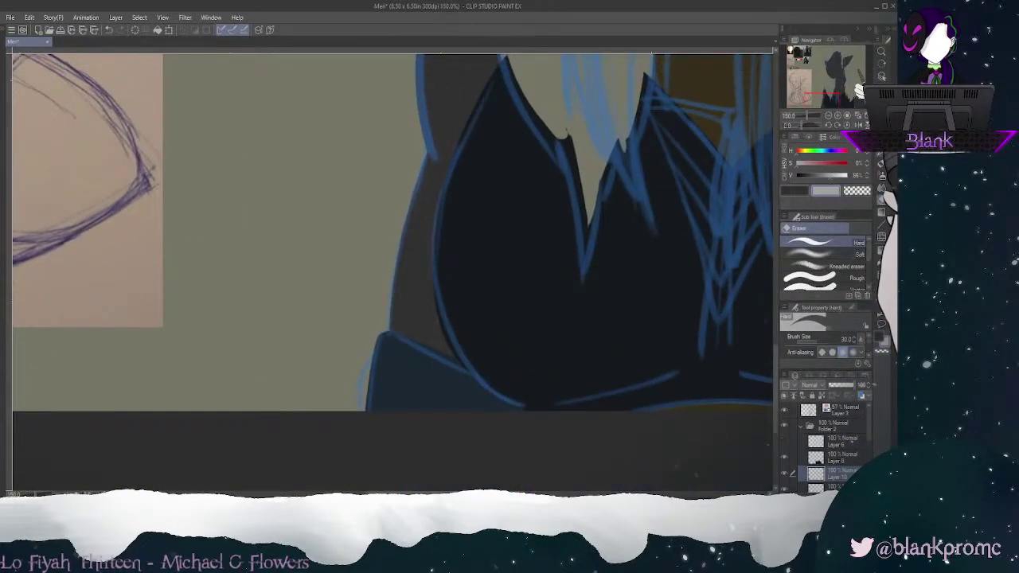
{"action": "left_click", "coordinate": [882, 163]}
{"action": "mouse_move", "coordinate": [371, 358]}
{"action": "left_mouse_down"}
{"action": "mouse_move", "coordinate": [369, 406]}
{"action": "mouse_move", "coordinate": [374, 386]}
{"action": "left_mouse_up"}
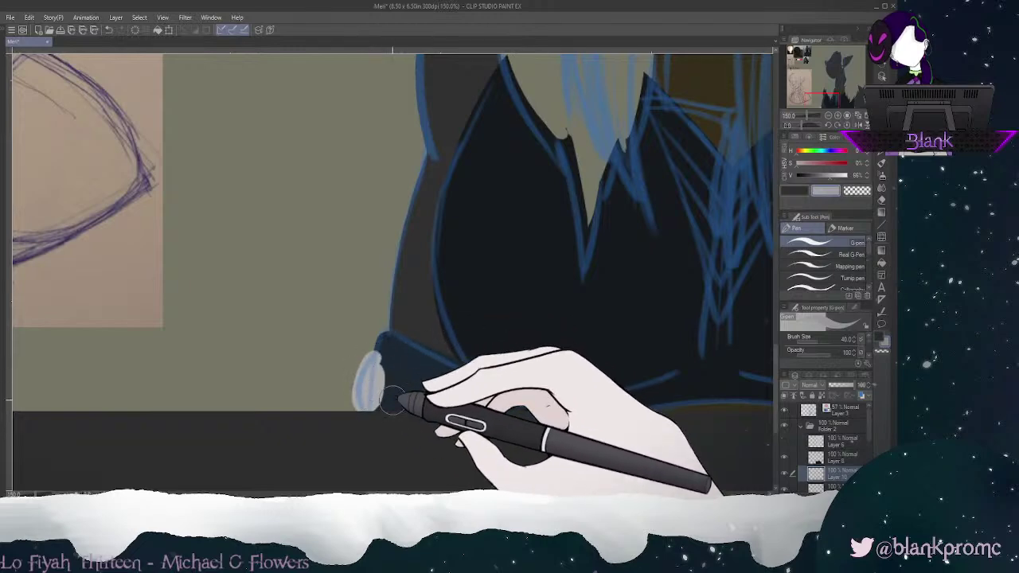
Step: Move the grey patch layer beneath the sleeve layer and trim around the left sleeve's outer edge with the Hard eraser at size 30
{"action": "key", "text": "e"}
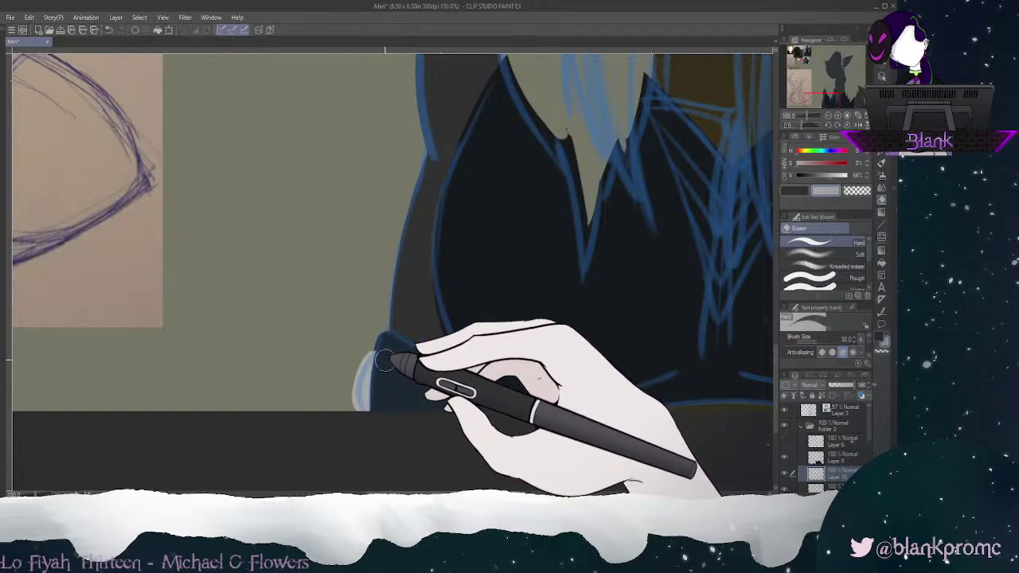
{"action": "scroll", "coordinate": [846, 476], "scroll_direction": "down", "scroll_amount": 2}
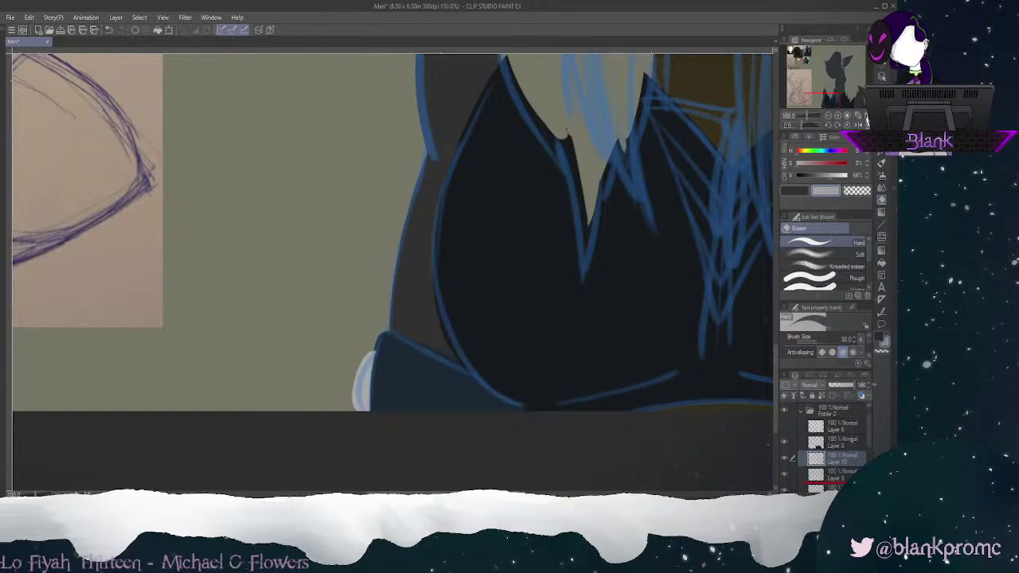
{"action": "mouse_move", "coordinate": [847, 451]}
{"action": "left_mouse_down"}
{"action": "mouse_move", "coordinate": [844, 474]}
{"action": "mouse_move", "coordinate": [849, 442]}
{"action": "left_mouse_up"}
{"action": "left_click", "coordinate": [847, 479]}
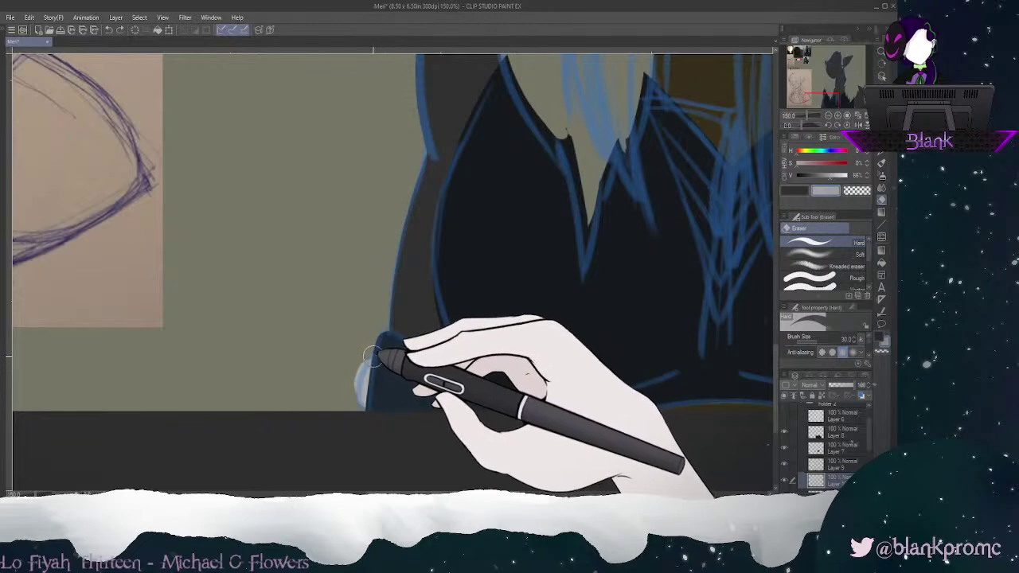
{"action": "left_click_drag", "start_coordinate": [367, 410], "coordinate": [370, 415]}
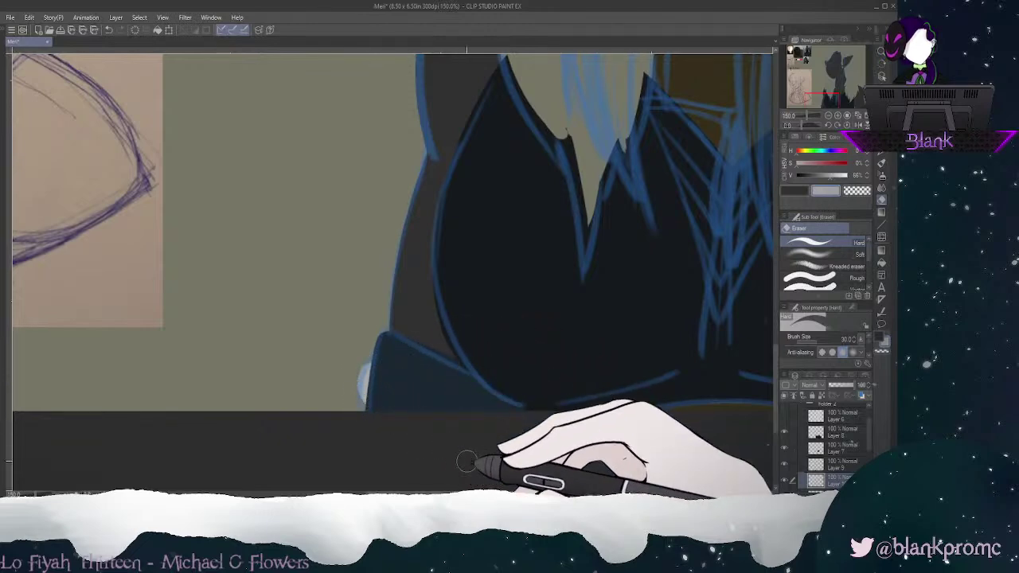
Step: Add a matching grey patch at the right sleeve's outer edge, clearing the dark blue inside the sketched curve
{"action": "left_click_drag", "start_coordinate": [821, 100], "coordinate": [858, 102]}
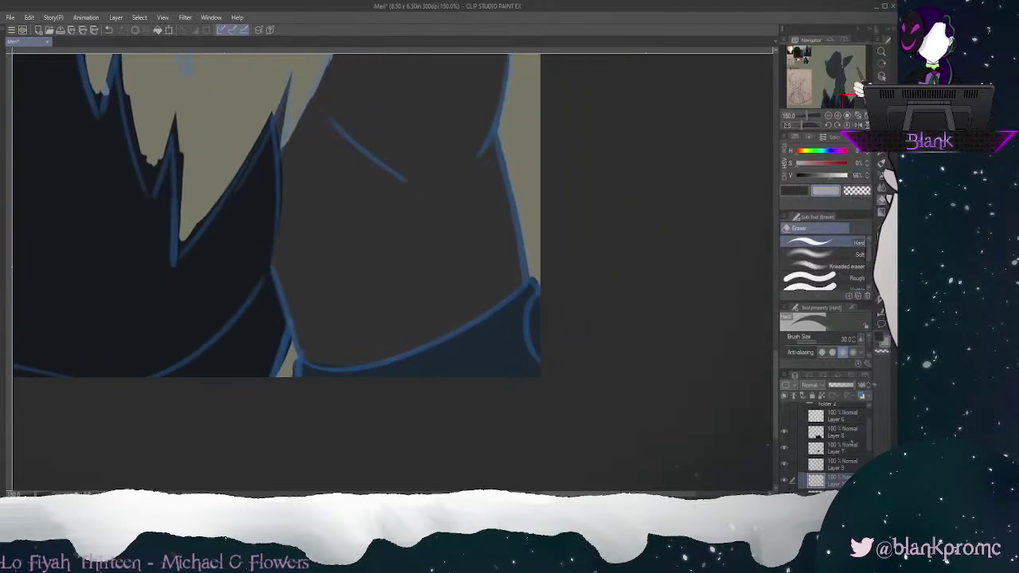
{"action": "key", "text": "p"}
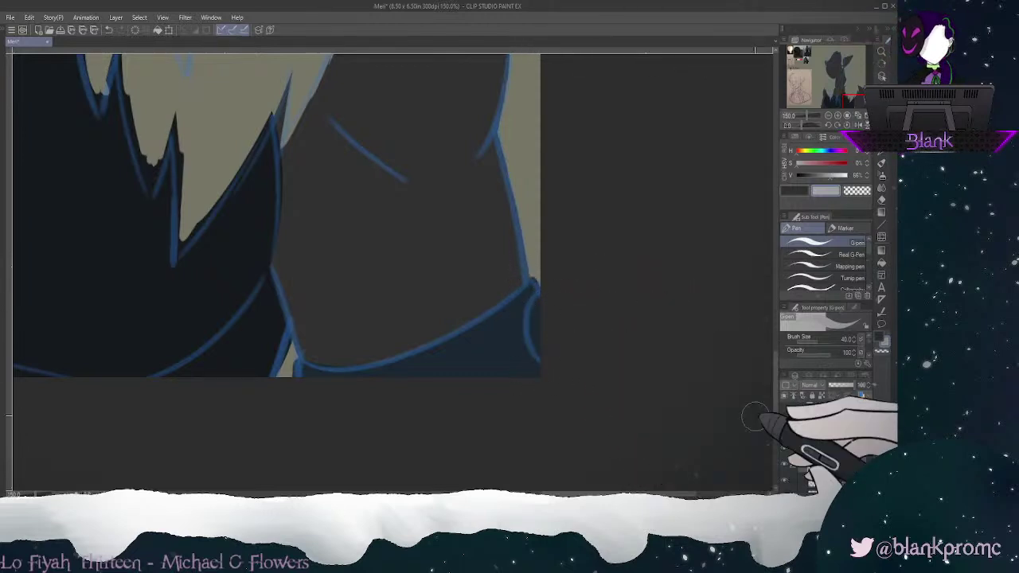
{"action": "key", "text": "e"}
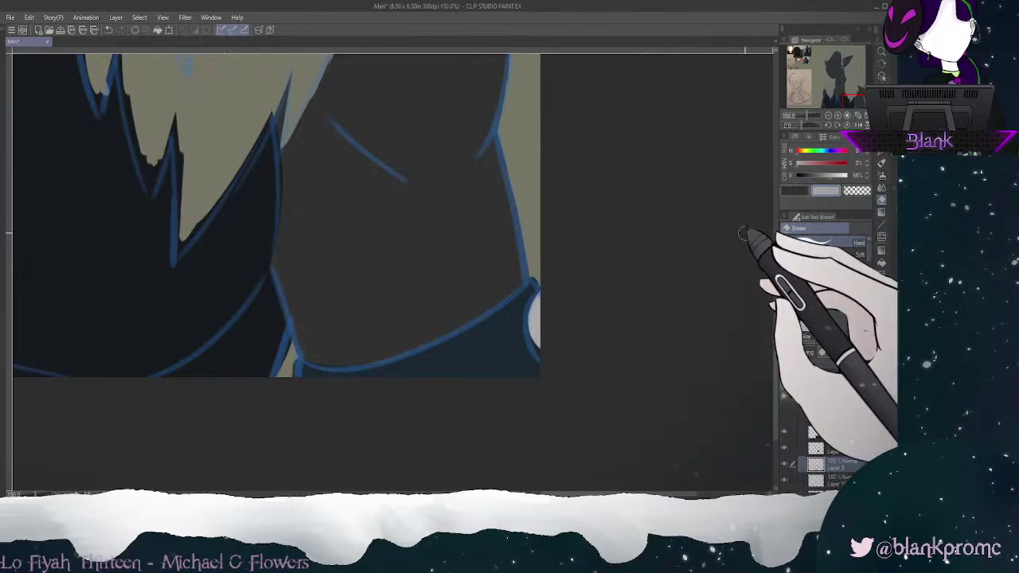
Step: Sample the right sleeve's dark blue and reduce the G-pen's brush size to 15
{"action": "key", "text": "p"}
{"action": "left_click", "coordinate": [498, 347], "text": "alt"}
{"action": "key", "text": "bracketleft"}
{"action": "key", "text": "bracketleft"}
{"action": "key", "text": "bracketleft"}
{"action": "key", "text": "bracketleft"}
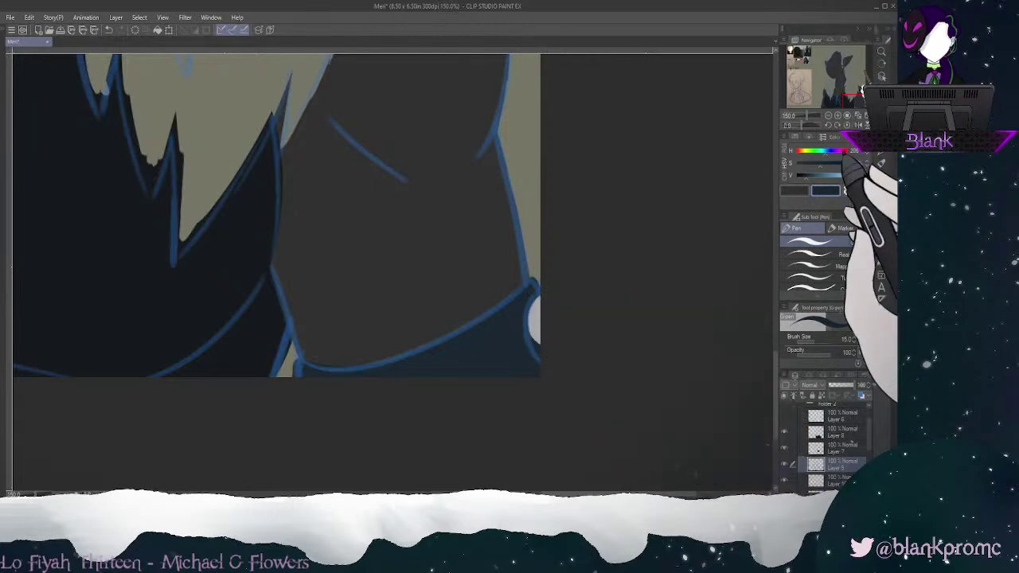
Step: Add a new layer above the garment layer and adjust the drawing colour to saturation 12% and value 26%
{"action": "left_click_drag", "start_coordinate": [856, 102], "coordinate": [828, 90]}
{"action": "left_click", "coordinate": [838, 115]}
{"action": "left_click", "coordinate": [838, 115]}
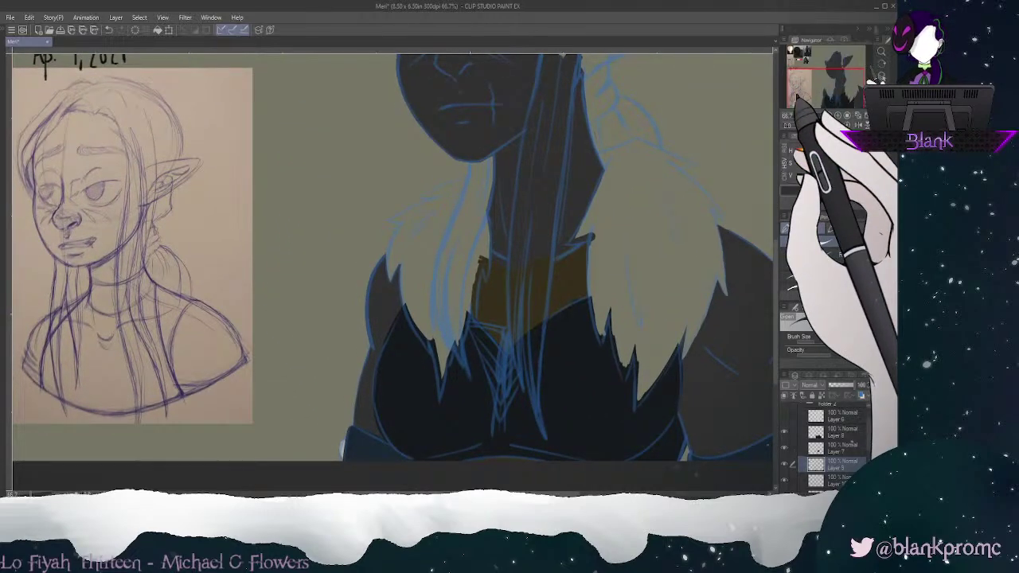
{"action": "left_click_drag", "start_coordinate": [831, 72], "coordinate": [874, 78]}
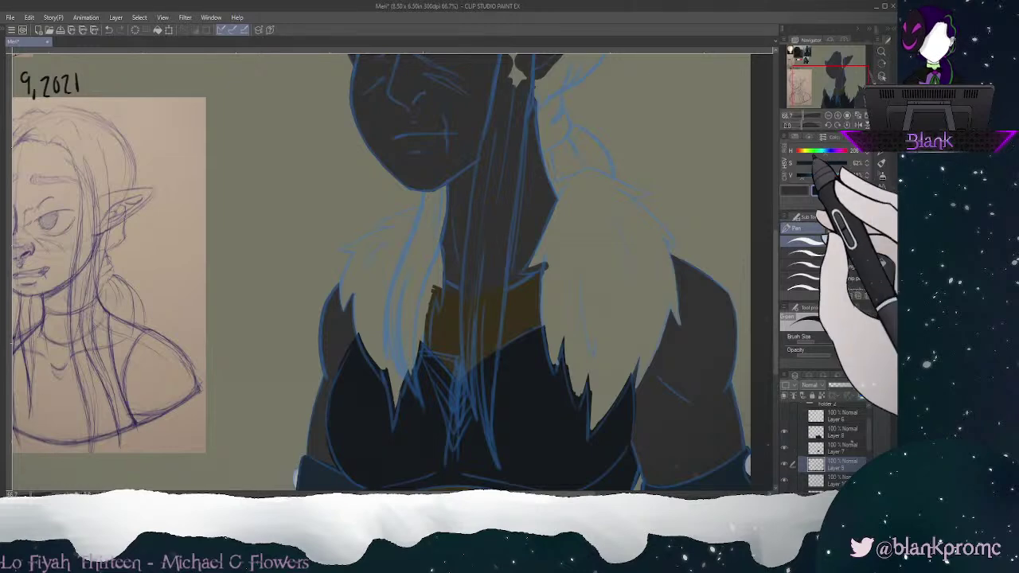
{"action": "left_click", "coordinate": [812, 164]}
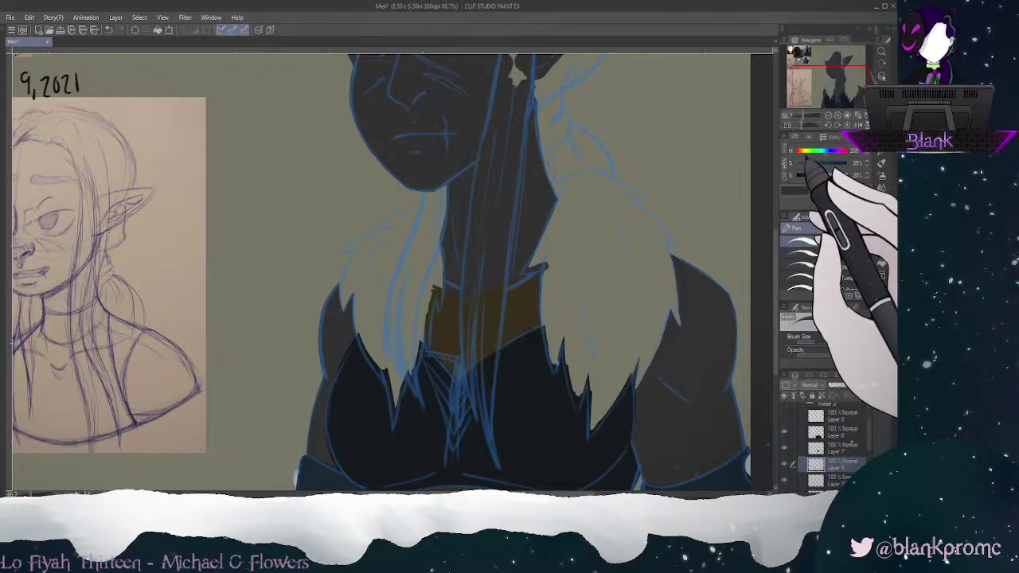
{"action": "left_click_drag", "start_coordinate": [807, 159], "coordinate": [803, 163]}
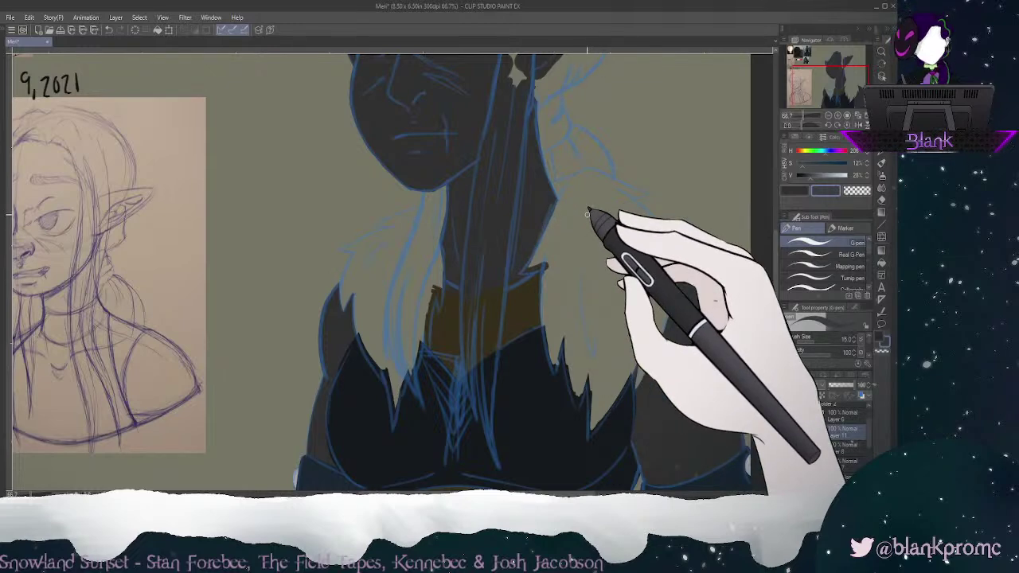
Step: Try blue test strokes on the neck at saturation 21% with values 26% and 17%, and at saturation 25% with value 11%
{"action": "left_click", "coordinate": [808, 165]}
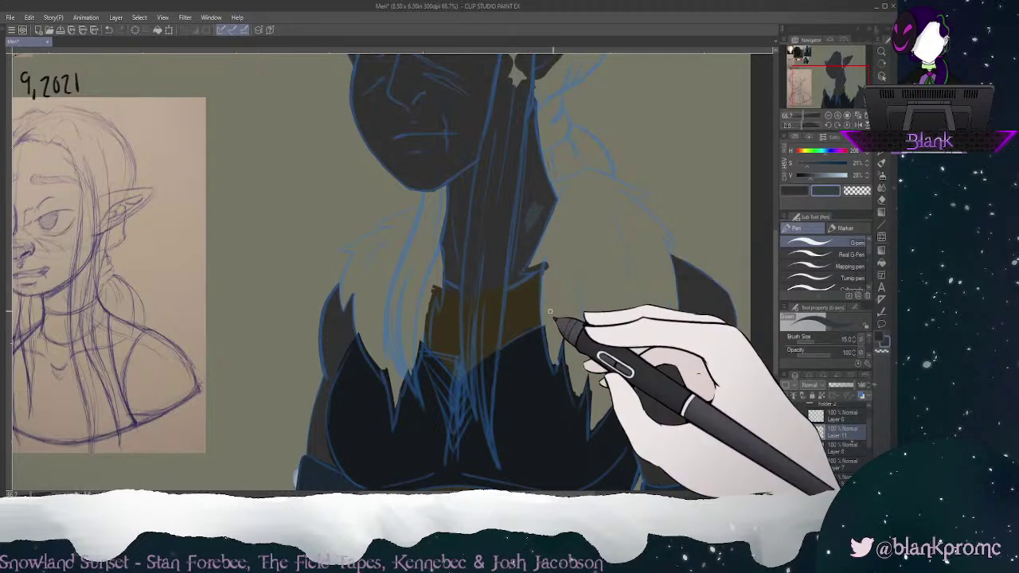
{"action": "key", "text": "ctrl+z"}
{"action": "left_click", "coordinate": [805, 175]}
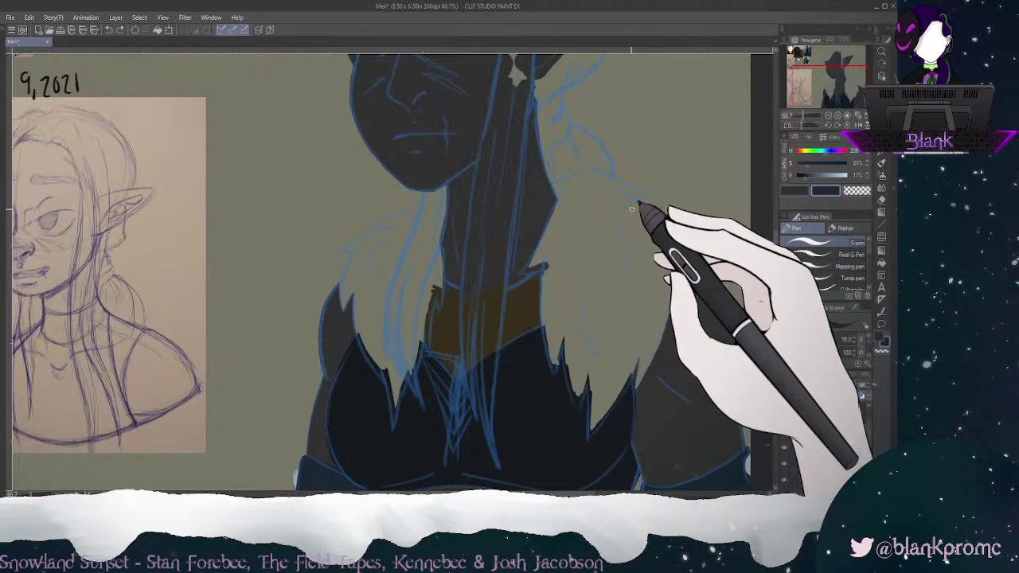
{"action": "left_click_drag", "start_coordinate": [540, 214], "coordinate": [552, 215]}
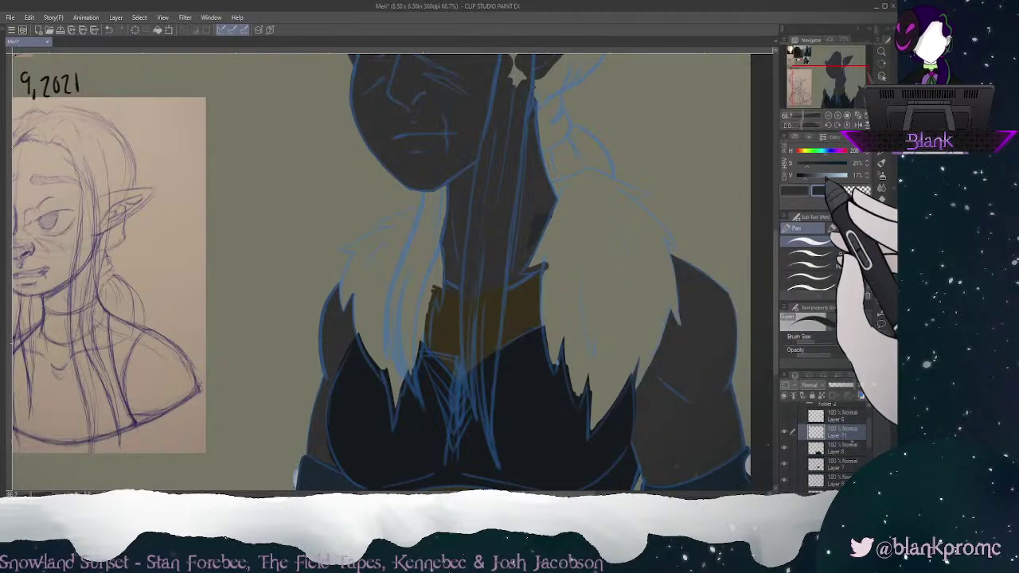
{"action": "key", "text": "ctrl+z"}
{"action": "left_click", "coordinate": [803, 175]}
{"action": "left_click", "coordinate": [810, 164]}
{"action": "mouse_move", "coordinate": [530, 242]}
{"action": "left_mouse_down"}
{"action": "mouse_move", "coordinate": [541, 227]}
{"action": "mouse_move", "coordinate": [536, 278]}
{"action": "left_mouse_up"}
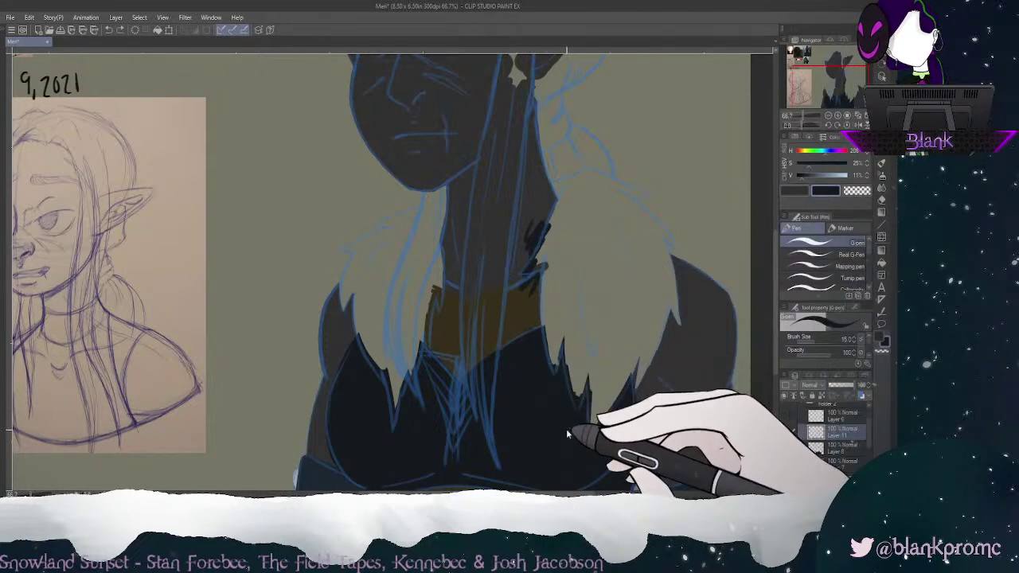
{"action": "key", "text": "ctrl+z"}
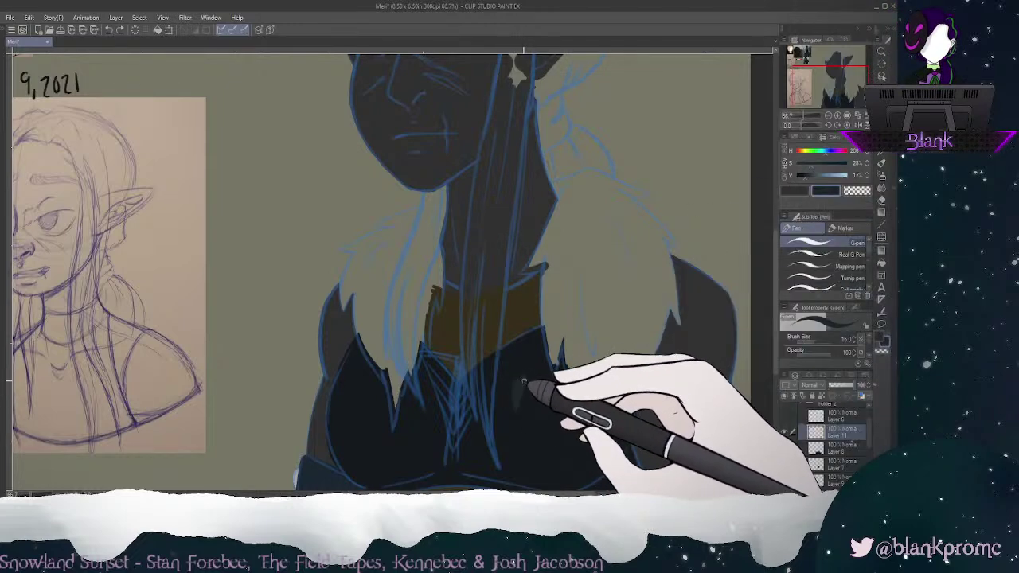
Step: Test the blue at saturation 28% and value 17% on the garment and neck, and set the G-pen's brush size to 20
{"action": "left_click_drag", "start_coordinate": [523, 381], "coordinate": [520, 410]}
{"action": "left_click_drag", "start_coordinate": [536, 225], "coordinate": [525, 250]}
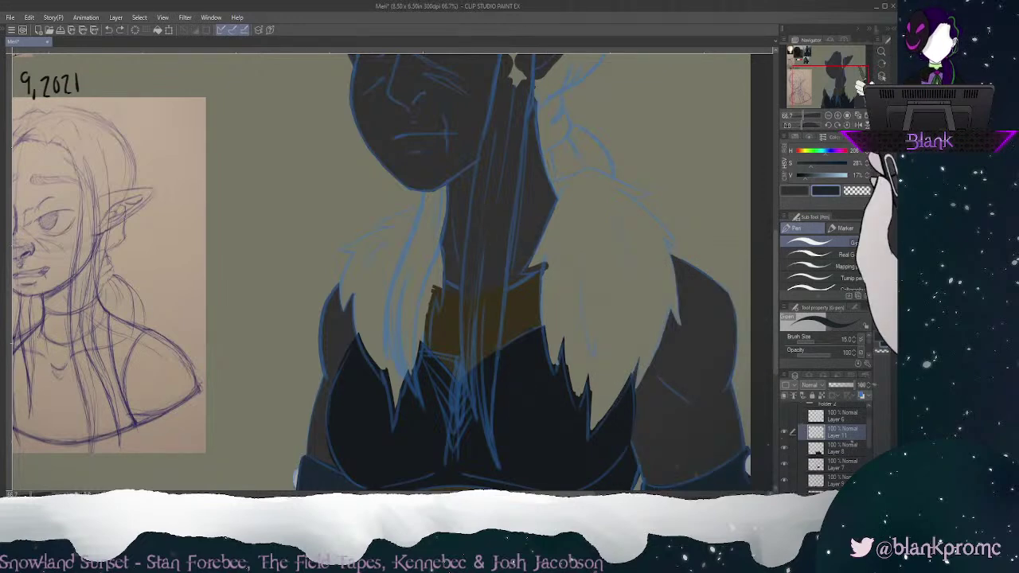
{"action": "left_click_drag", "start_coordinate": [831, 88], "coordinate": [840, 83]}
{"action": "left_click", "coordinate": [838, 116]}
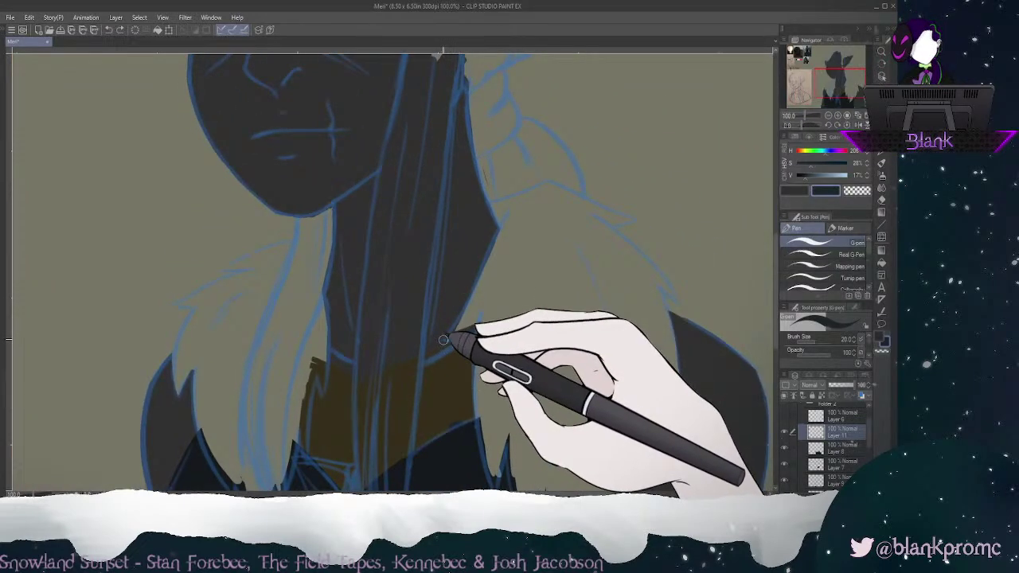
Step: Outline the right fur collar's inner edge beside the neck with the size 20 G-pen and fill along it in dark blue
{"action": "left_click_drag", "start_coordinate": [518, 205], "coordinate": [432, 343]}
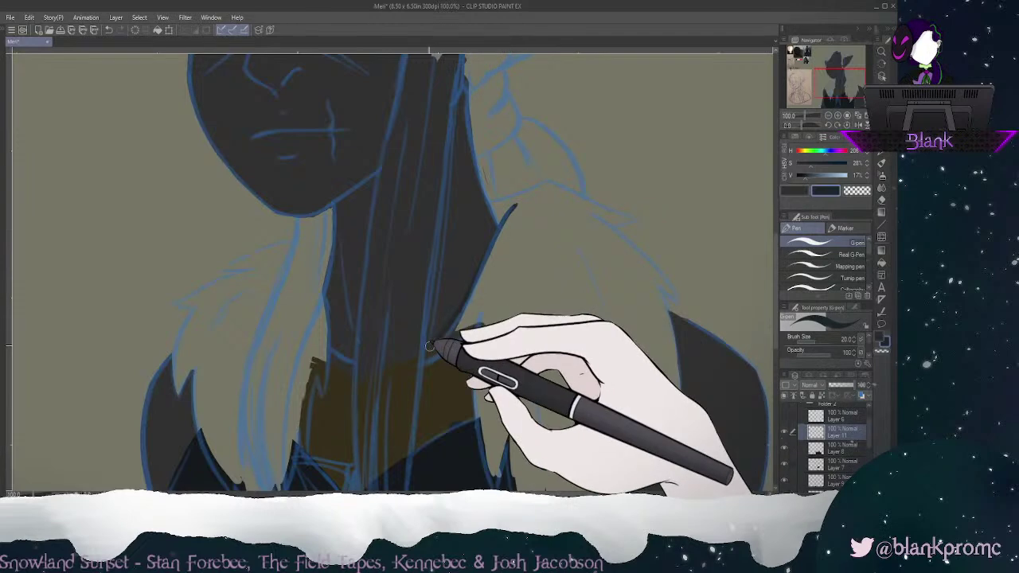
{"action": "mouse_move", "coordinate": [511, 209]}
{"action": "left_mouse_down"}
{"action": "mouse_move", "coordinate": [431, 341]}
{"action": "mouse_move", "coordinate": [466, 314]}
{"action": "mouse_move", "coordinate": [444, 340]}
{"action": "left_mouse_up"}
{"action": "left_click_drag", "start_coordinate": [498, 229], "coordinate": [522, 197]}
{"action": "left_click_drag", "start_coordinate": [449, 340], "coordinate": [484, 329]}
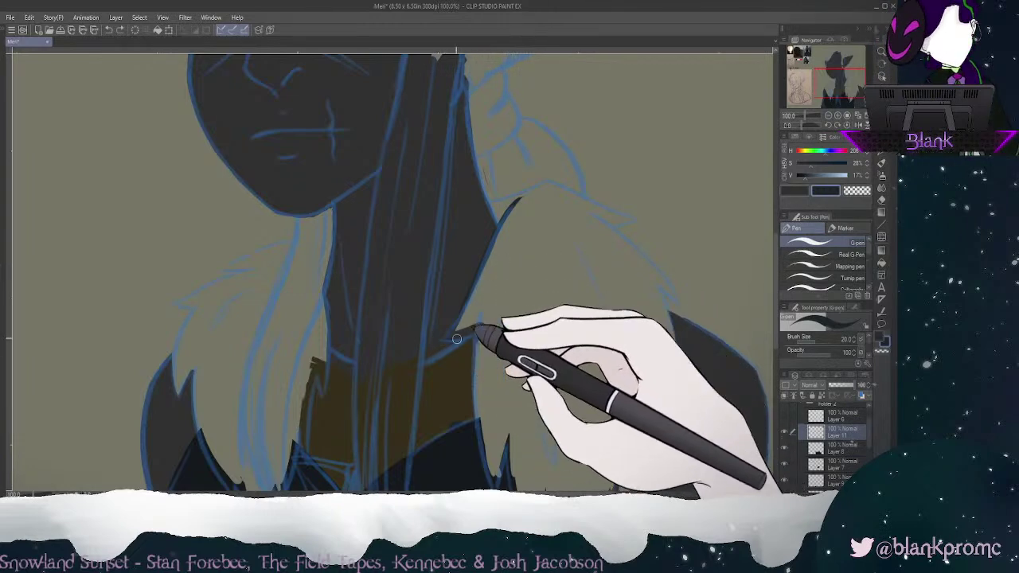
{"action": "mouse_move", "coordinate": [448, 338]}
{"action": "left_mouse_down"}
{"action": "mouse_move", "coordinate": [528, 200]}
{"action": "mouse_move", "coordinate": [515, 212]}
{"action": "mouse_move", "coordinate": [528, 200]}
{"action": "mouse_move", "coordinate": [524, 212]}
{"action": "left_mouse_up"}
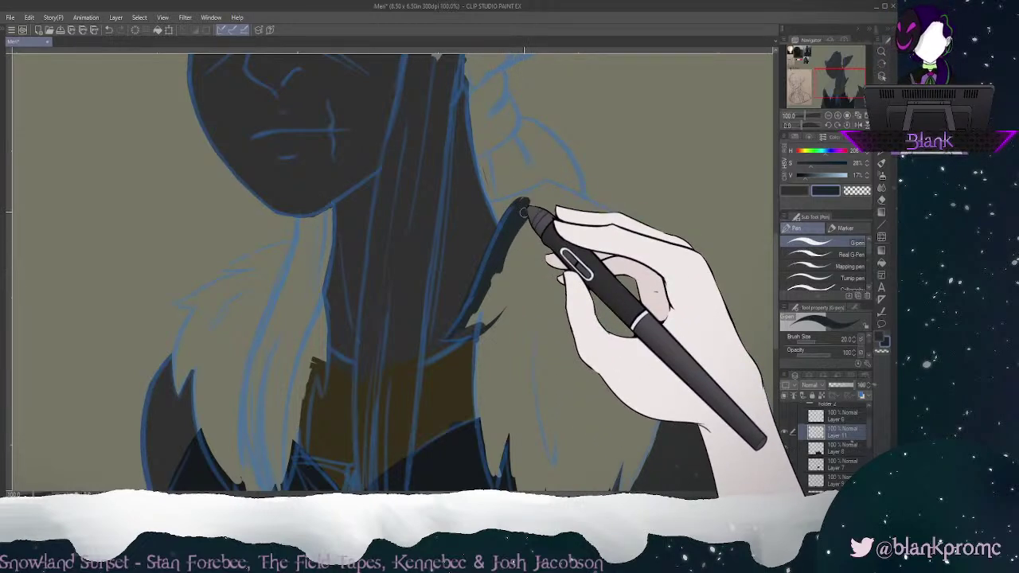
{"action": "mouse_move", "coordinate": [524, 212]}
{"action": "left_mouse_down"}
{"action": "mouse_move", "coordinate": [528, 227]}
{"action": "mouse_move", "coordinate": [481, 316]}
{"action": "left_mouse_up"}
{"action": "mouse_move", "coordinate": [493, 274]}
{"action": "left_mouse_down"}
{"action": "mouse_move", "coordinate": [476, 313]}
{"action": "mouse_move", "coordinate": [447, 337]}
{"action": "mouse_move", "coordinate": [493, 317]}
{"action": "mouse_move", "coordinate": [461, 328]}
{"action": "mouse_move", "coordinate": [505, 278]}
{"action": "mouse_move", "coordinate": [492, 326]}
{"action": "left_mouse_up"}
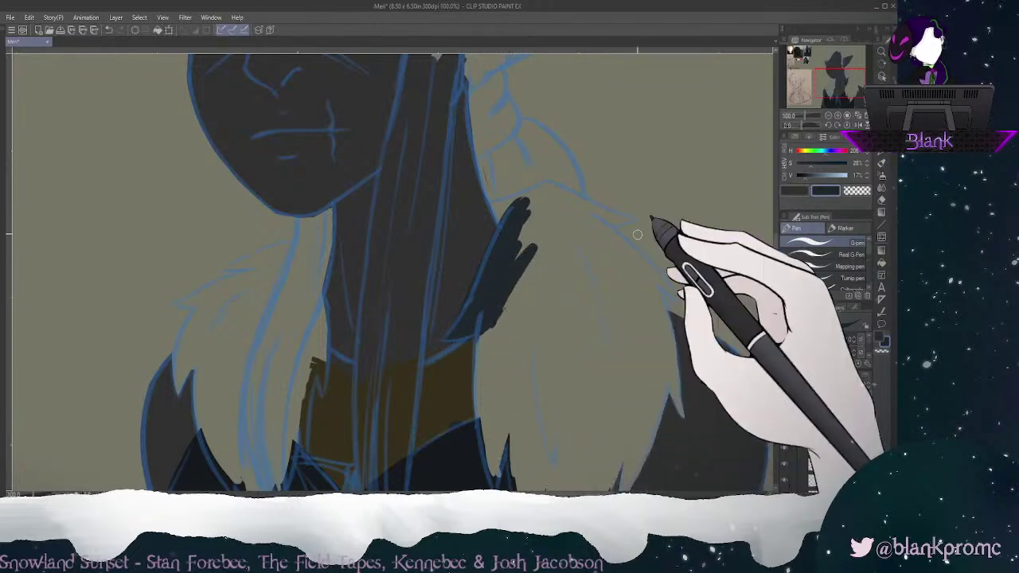
{"action": "left_click", "coordinate": [837, 85]}
{"action": "left_click_drag", "start_coordinate": [830, 85], "coordinate": [829, 87]}
{"action": "left_click_drag", "start_coordinate": [458, 432], "coordinate": [467, 236]}
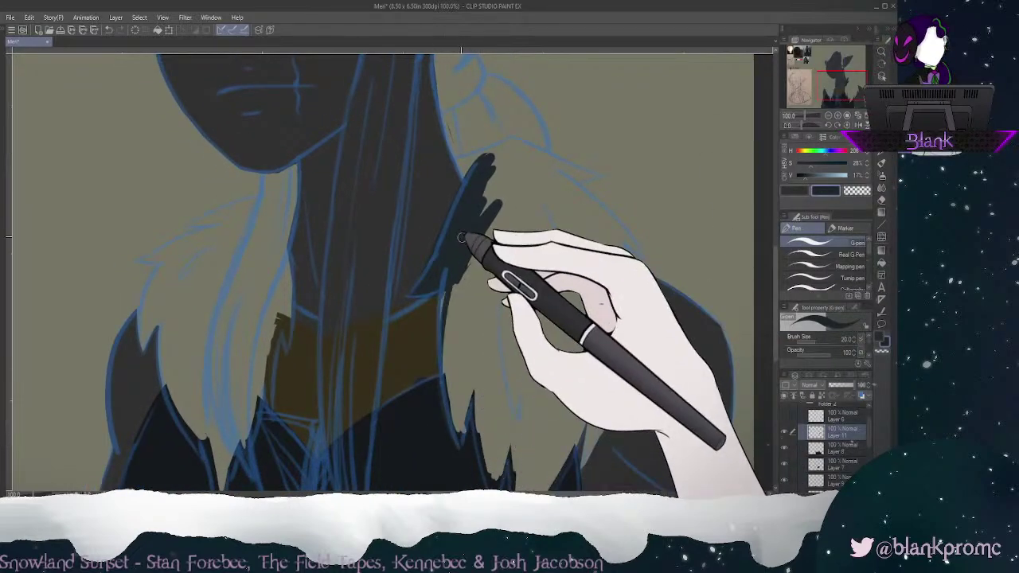
{"action": "key", "text": "ctrl+z"}
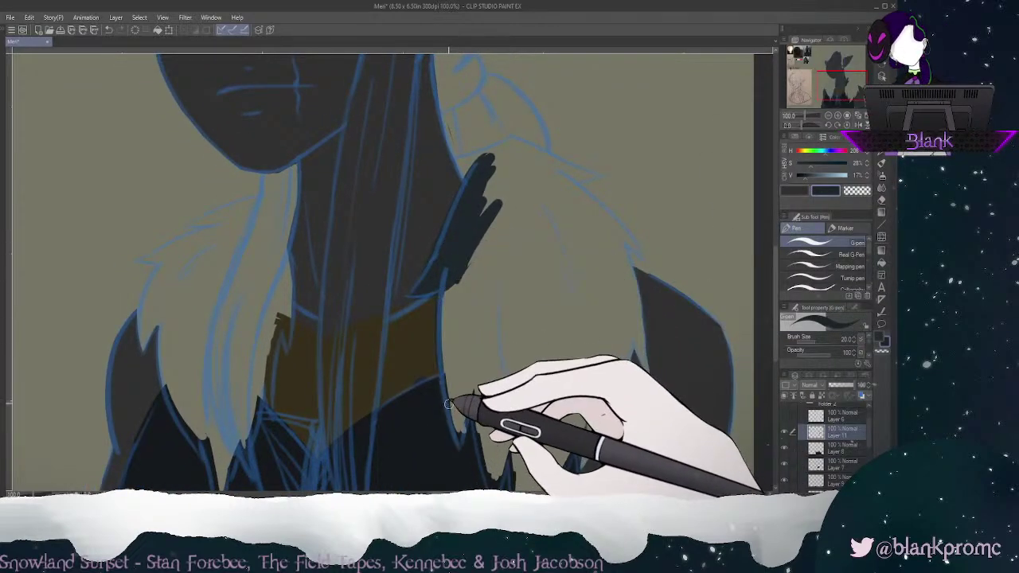
{"action": "key", "text": "e"}
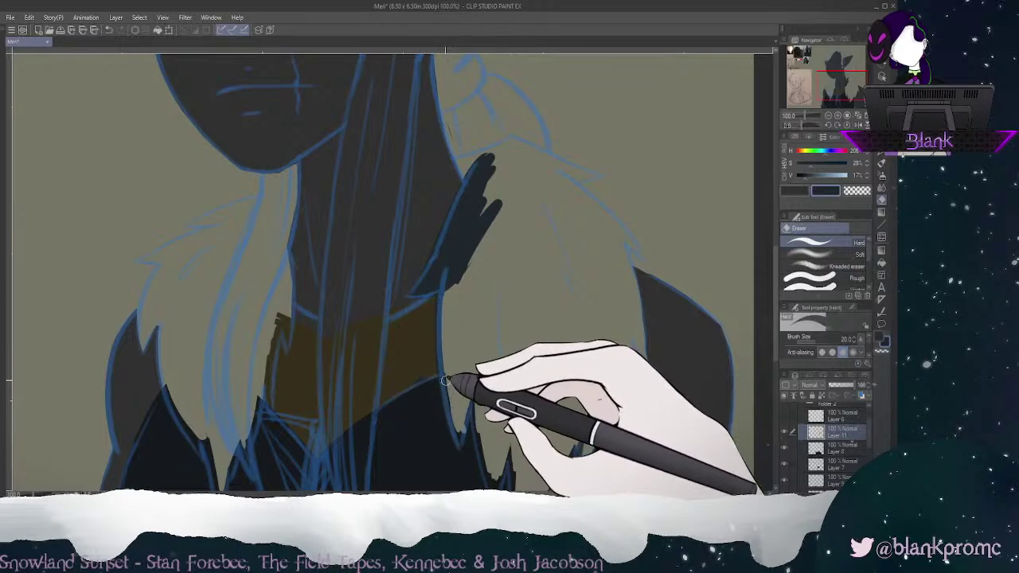
{"action": "left_click", "coordinate": [787, 469]}
{"action": "left_click", "coordinate": [789, 470]}
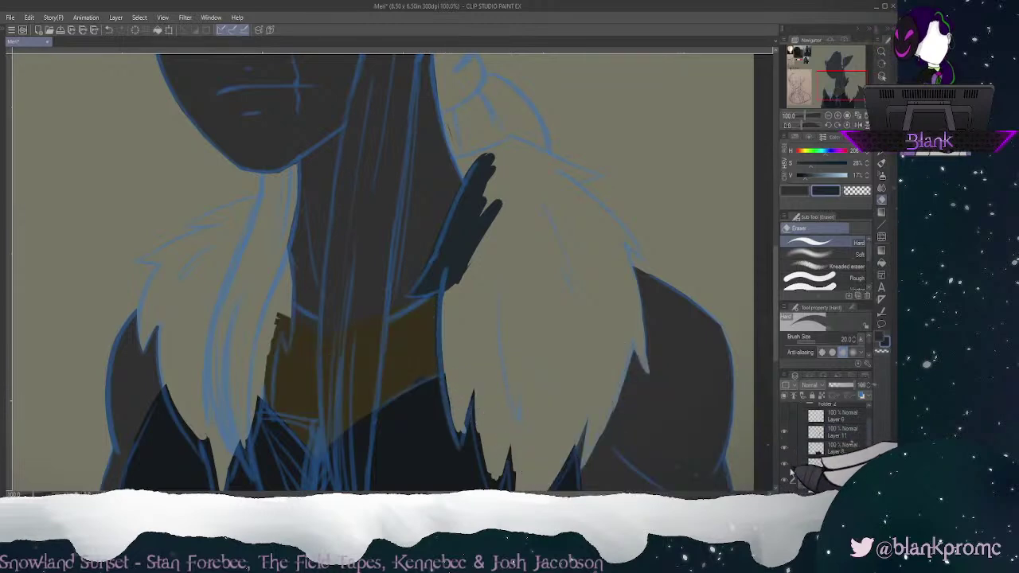
{"action": "left_click", "coordinate": [417, 341], "text": "alt"}
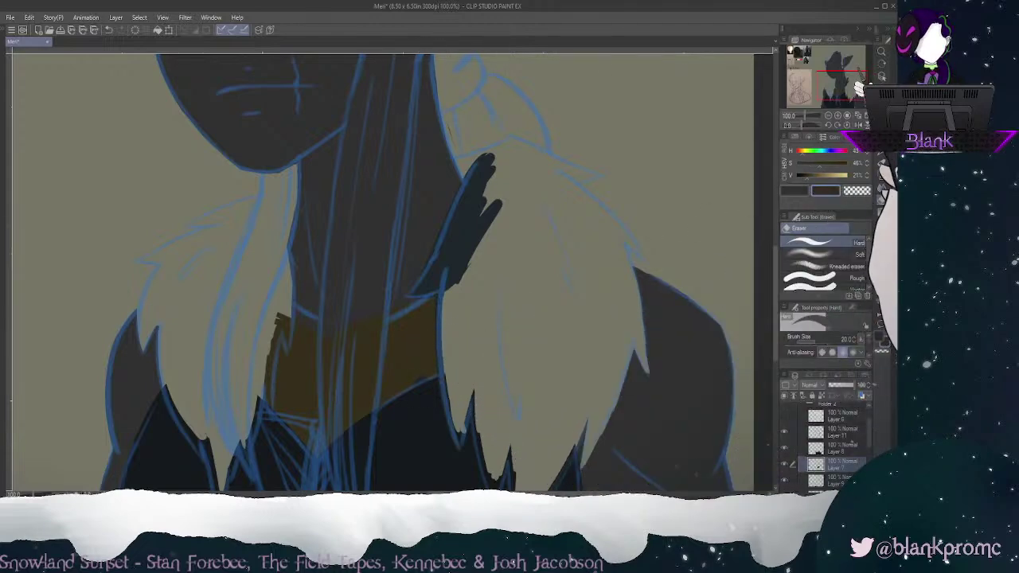
Step: On Layer 11, extend the blue at saturation 30% and value 17% down the right collar's inner edge and outline its lower tufts at brush size 12
{"action": "key", "text": "p"}
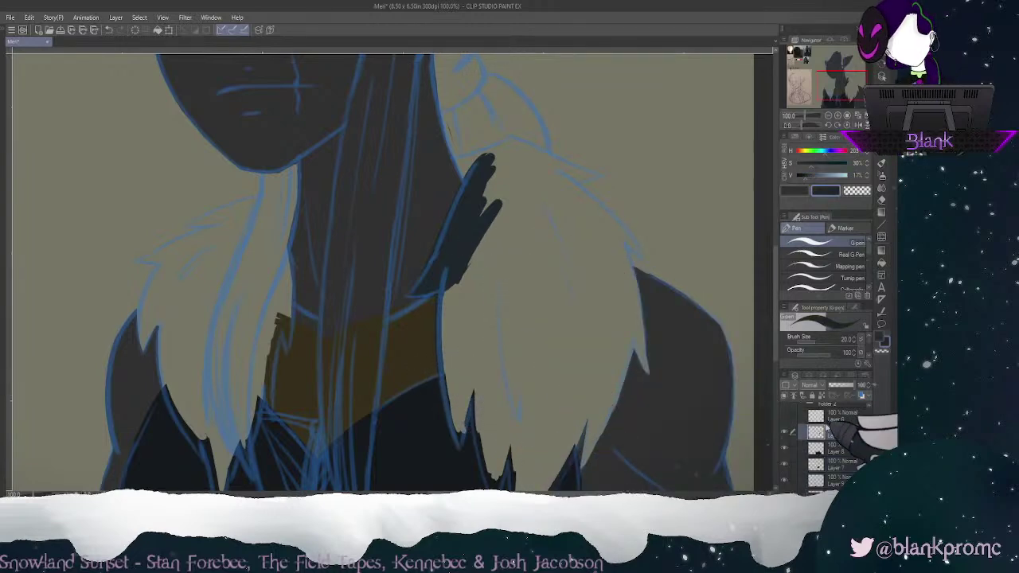
{"action": "mouse_move", "coordinate": [495, 208]}
{"action": "left_mouse_down"}
{"action": "mouse_move", "coordinate": [455, 299]}
{"action": "mouse_move", "coordinate": [452, 273]}
{"action": "mouse_move", "coordinate": [446, 353]}
{"action": "mouse_move", "coordinate": [464, 259]}
{"action": "mouse_move", "coordinate": [494, 210]}
{"action": "mouse_move", "coordinate": [468, 320]}
{"action": "mouse_move", "coordinate": [482, 239]}
{"action": "mouse_move", "coordinate": [465, 304]}
{"action": "left_mouse_up"}
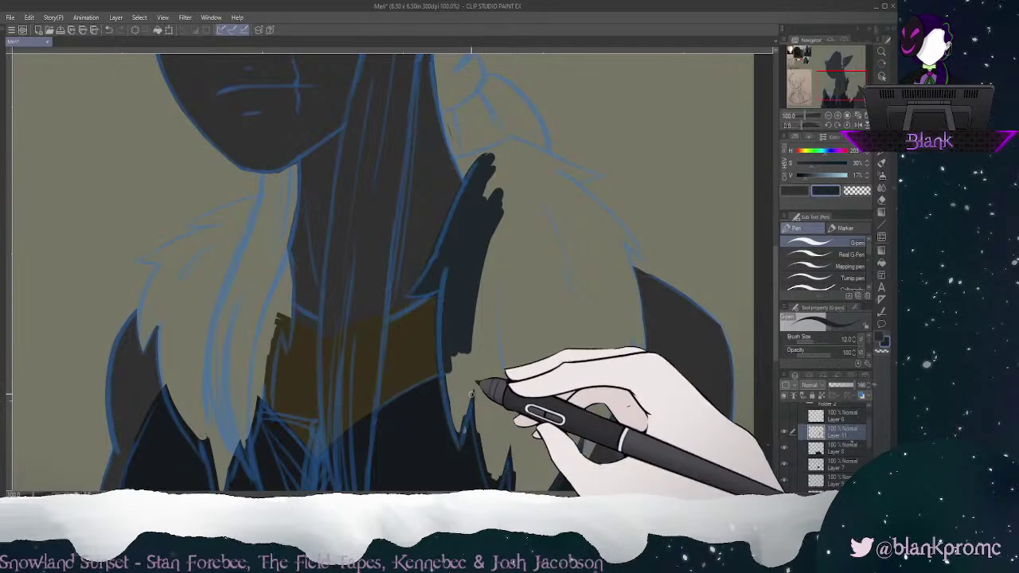
{"action": "left_click_drag", "start_coordinate": [843, 85], "coordinate": [847, 93]}
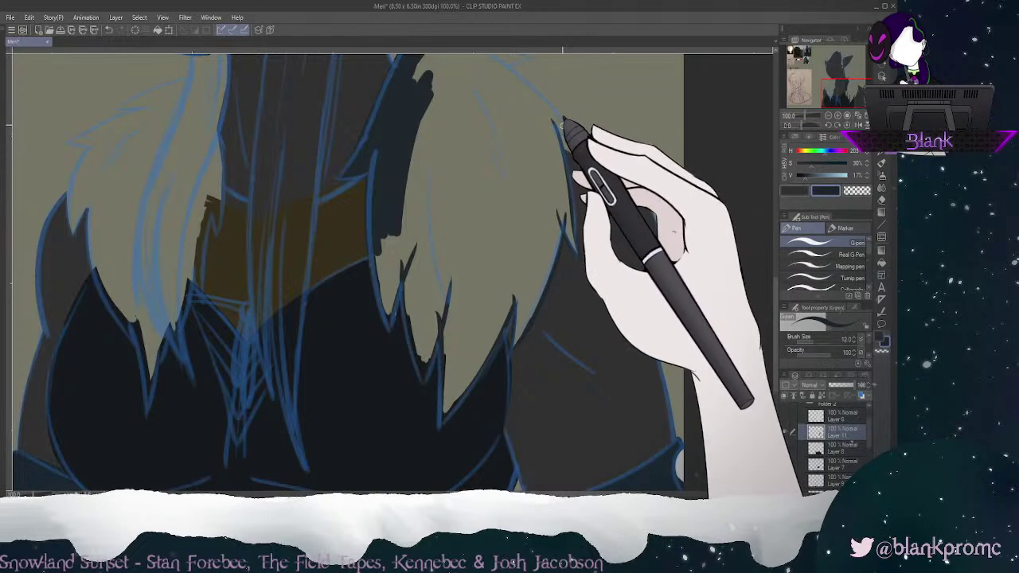
Step: Outline the right fur collar's upper edge from the neck outward with pointed tufts, undoing and redrawing the unsatisfactory strokes
{"action": "left_click_drag", "start_coordinate": [845, 92], "coordinate": [848, 81]}
{"action": "left_click_drag", "start_coordinate": [828, 126], "coordinate": [797, 125]}
{"action": "left_click_drag", "start_coordinate": [343, 291], "coordinate": [309, 237]}
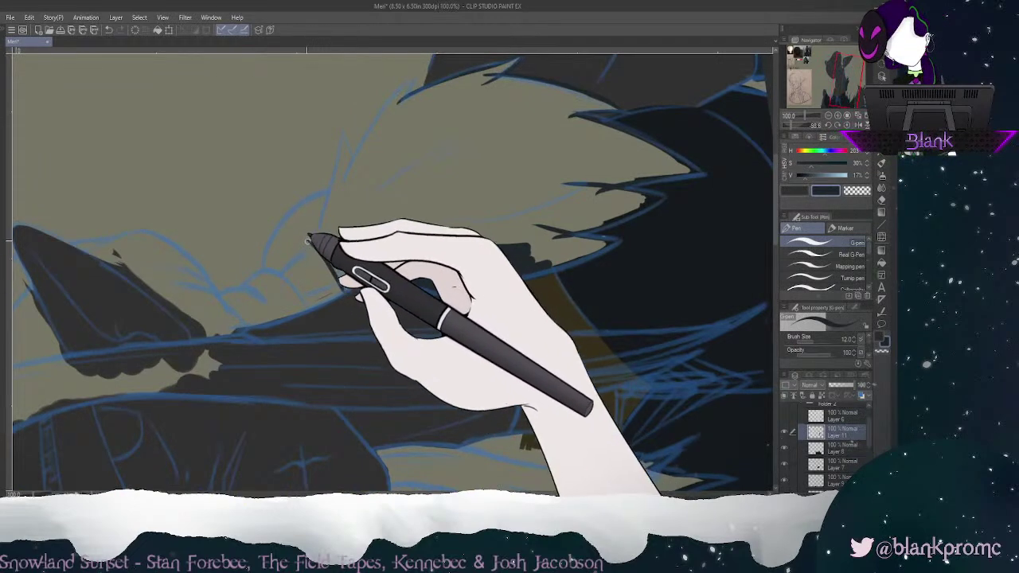
{"action": "key", "text": "ctrl+z"}
{"action": "mouse_move", "coordinate": [343, 290]}
{"action": "left_mouse_down"}
{"action": "mouse_move", "coordinate": [309, 220]}
{"action": "mouse_move", "coordinate": [341, 279]}
{"action": "mouse_move", "coordinate": [309, 198]}
{"action": "mouse_move", "coordinate": [321, 211]}
{"action": "mouse_move", "coordinate": [341, 127]}
{"action": "left_mouse_up"}
{"action": "key", "text": "ctrl+z"}
{"action": "mouse_move", "coordinate": [321, 213]}
{"action": "left_mouse_down"}
{"action": "mouse_move", "coordinate": [348, 113]}
{"action": "mouse_move", "coordinate": [360, 145]}
{"action": "mouse_move", "coordinate": [374, 141]}
{"action": "mouse_move", "coordinate": [346, 110]}
{"action": "mouse_move", "coordinate": [353, 151]}
{"action": "mouse_move", "coordinate": [347, 110]}
{"action": "mouse_move", "coordinate": [356, 144]}
{"action": "mouse_move", "coordinate": [401, 103]}
{"action": "left_mouse_up"}
{"action": "key", "text": "ctrl+z"}
{"action": "key", "text": "ctrl+z"}
{"action": "key", "text": "ctrl+z"}
Step: Outline the outer shoulder tufts of the right fur collar and add a short inner fur line
{"action": "left_click_drag", "start_coordinate": [357, 140], "coordinate": [414, 78]}
{"action": "left_click_drag", "start_coordinate": [414, 78], "coordinate": [399, 103]}
{"action": "key", "text": "ctrl+z"}
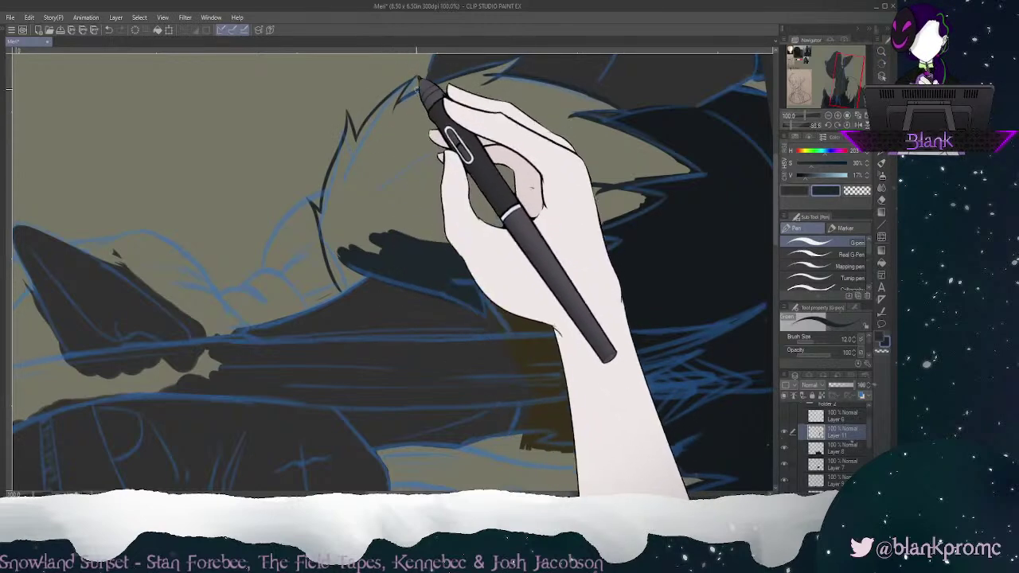
{"action": "left_click_drag", "start_coordinate": [416, 77], "coordinate": [392, 140]}
{"action": "key", "text": "ctrl+z"}
{"action": "left_click_drag", "start_coordinate": [418, 77], "coordinate": [392, 141]}
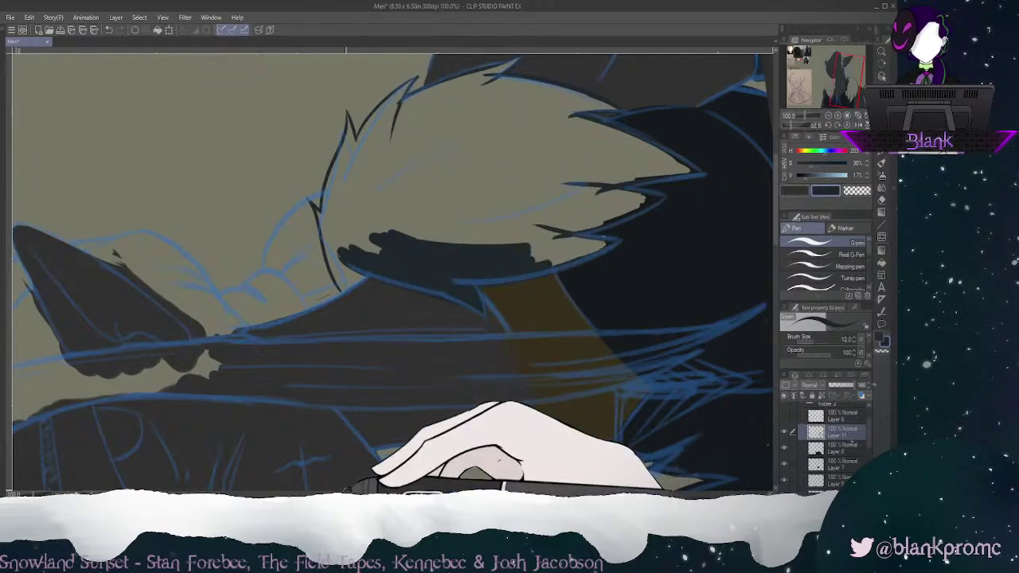
{"action": "key", "text": "e"}
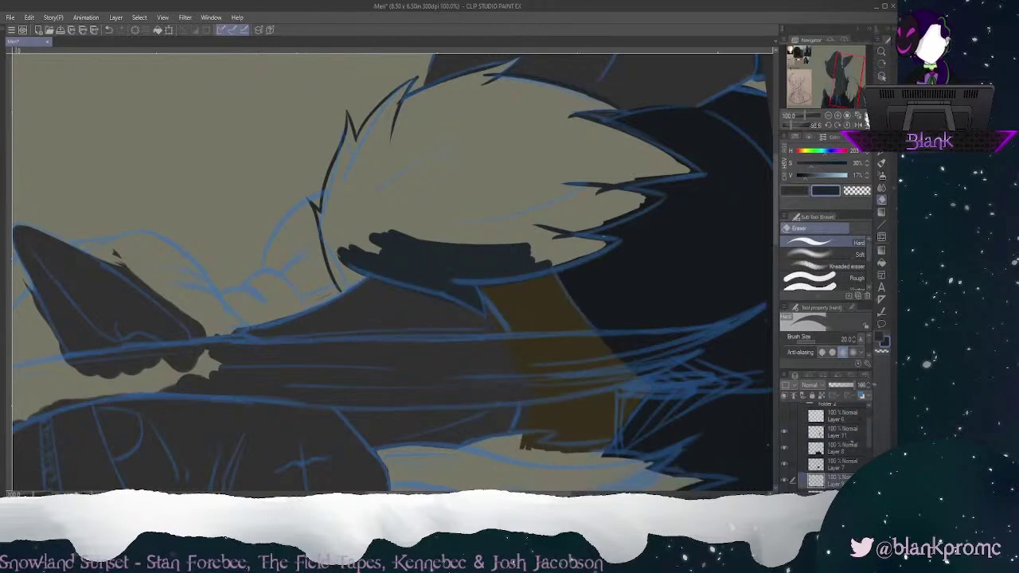
{"action": "scroll", "coordinate": [871, 448], "scroll_direction": "down", "scroll_amount": 3}
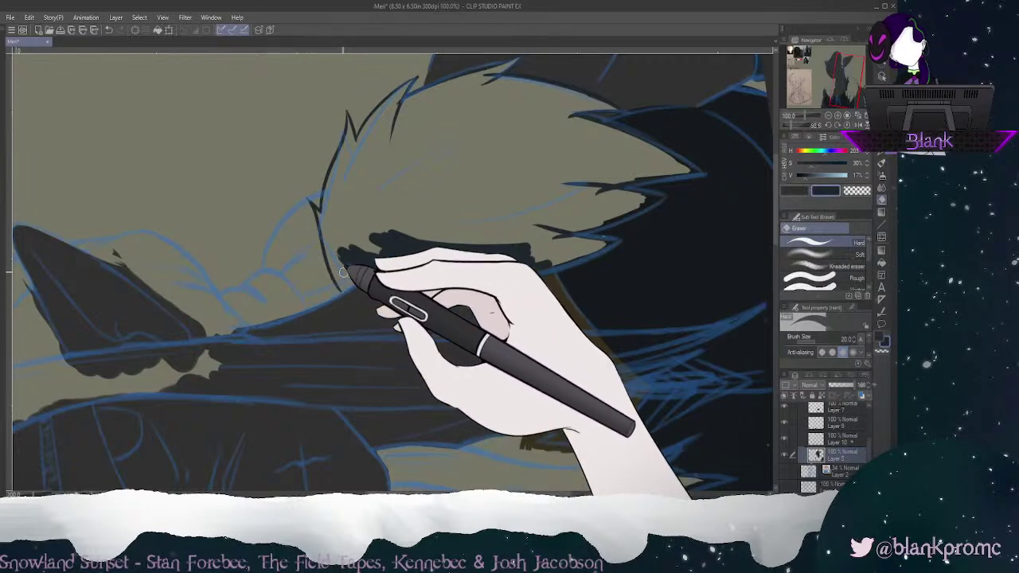
{"action": "left_click", "coordinate": [842, 409]}
{"action": "left_click_drag", "start_coordinate": [869, 448], "coordinate": [870, 441]}
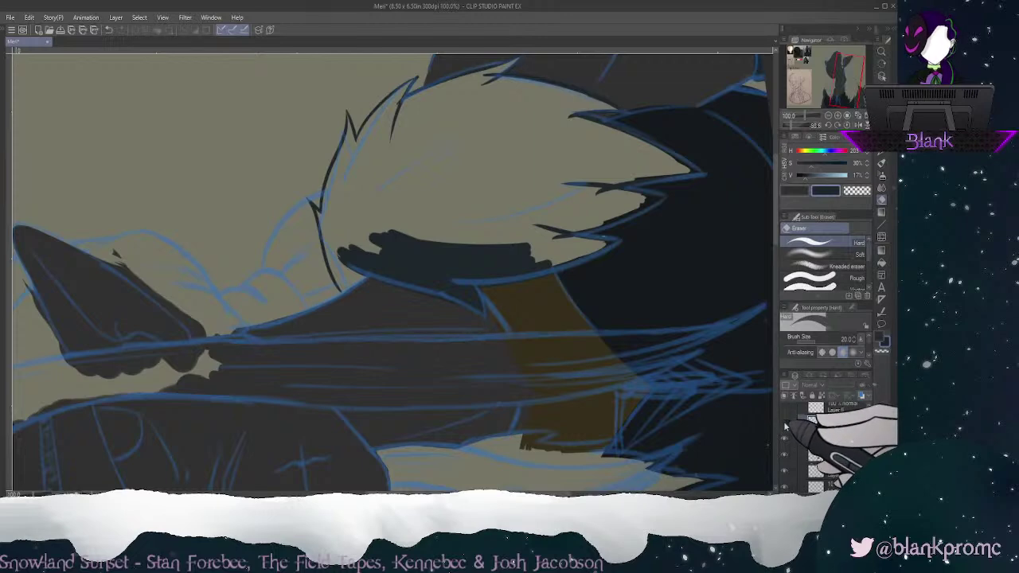
{"action": "left_click", "coordinate": [882, 163]}
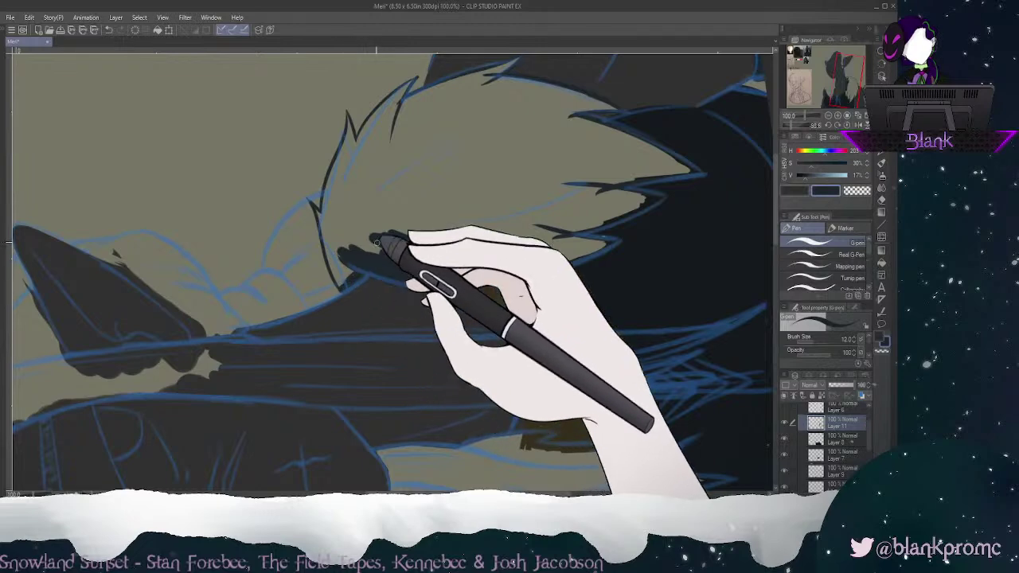
Step: Outline the left fur collar's inner lower tufts on Layer 11 and hide the dark garment layer
{"action": "left_click", "coordinate": [847, 125]}
{"action": "mouse_move", "coordinate": [852, 94]}
{"action": "left_mouse_down"}
{"action": "mouse_move", "coordinate": [840, 98]}
{"action": "mouse_move", "coordinate": [872, 80]}
{"action": "left_mouse_up"}
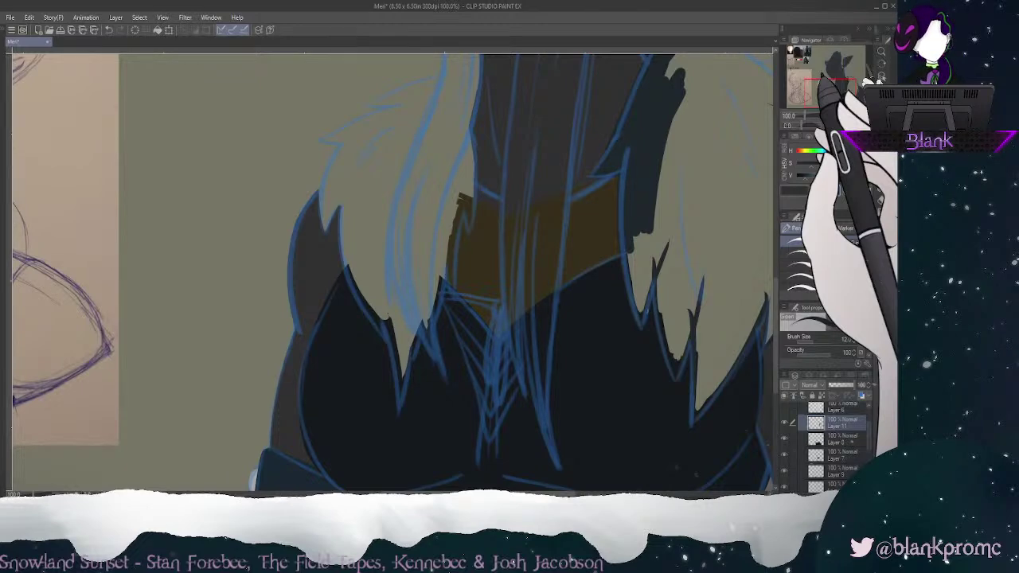
{"action": "left_click_drag", "start_coordinate": [830, 93], "coordinate": [832, 92]}
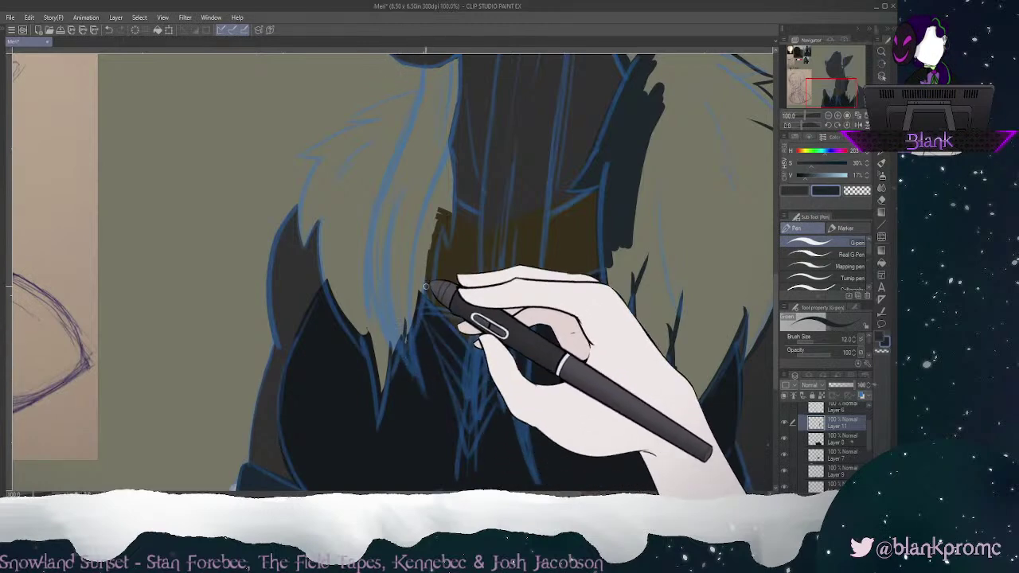
{"action": "left_click", "coordinate": [787, 439]}
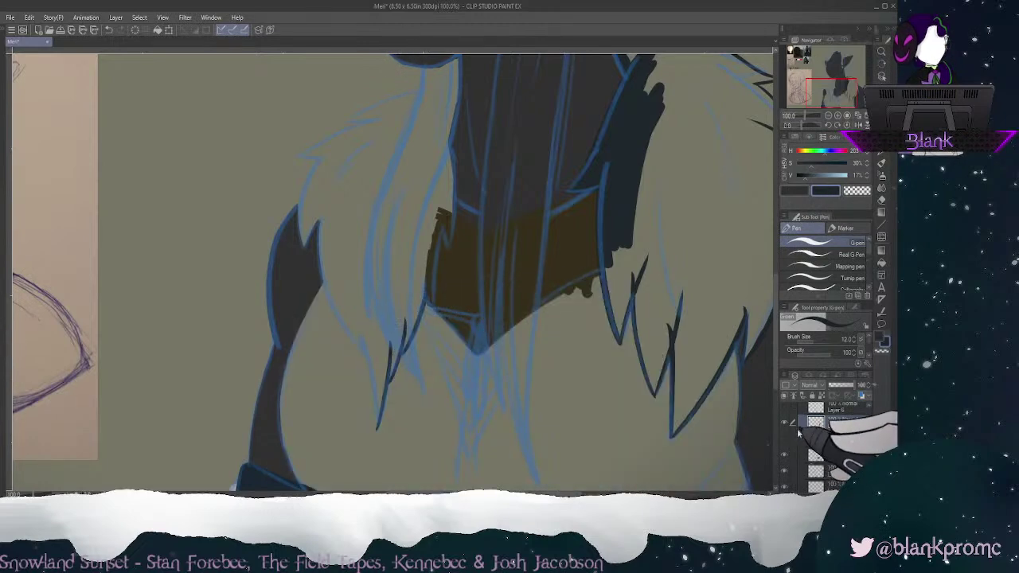
Step: Outline the left fur collar's upper shoulder edge from the neck to the arm with pointed tufts, redrawing the first strokes
{"action": "left_click_drag", "start_coordinate": [831, 93], "coordinate": [830, 89]}
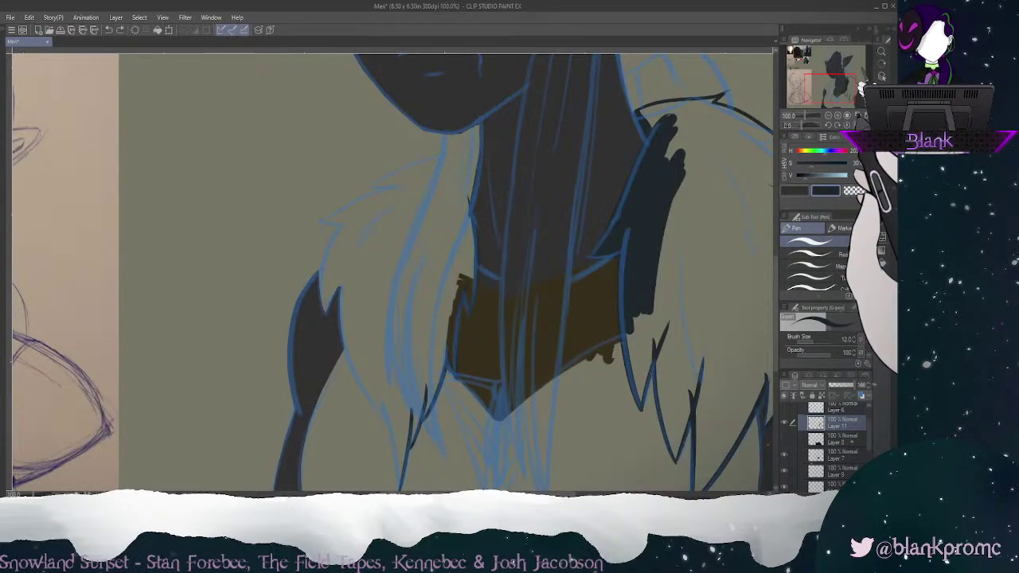
{"action": "left_click", "coordinate": [858, 125]}
{"action": "left_click_drag", "start_coordinate": [803, 125], "coordinate": [791, 125]}
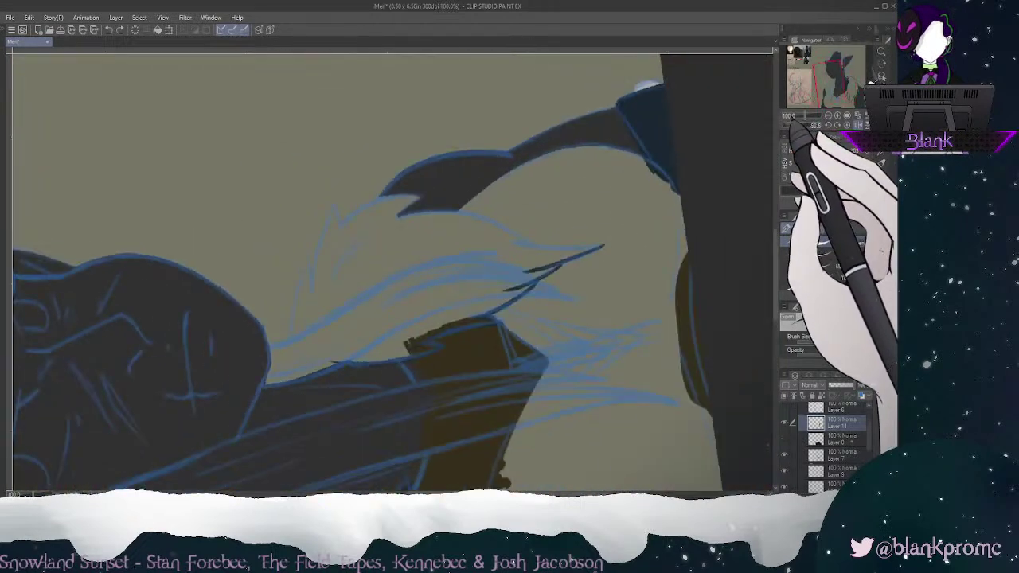
{"action": "mouse_move", "coordinate": [289, 373]}
{"action": "left_mouse_down"}
{"action": "mouse_move", "coordinate": [290, 325]}
{"action": "mouse_move", "coordinate": [308, 273]}
{"action": "left_mouse_up"}
{"action": "key", "text": "ctrl+z"}
{"action": "left_click_drag", "start_coordinate": [288, 374], "coordinate": [309, 271]}
{"action": "key", "text": "ctrl+z"}
{"action": "mouse_move", "coordinate": [288, 374]}
{"action": "left_mouse_down"}
{"action": "mouse_move", "coordinate": [289, 339]}
{"action": "mouse_move", "coordinate": [314, 258]}
{"action": "mouse_move", "coordinate": [316, 313]}
{"action": "left_mouse_up"}
{"action": "key", "text": "ctrl+z"}
{"action": "mouse_move", "coordinate": [308, 261]}
{"action": "left_mouse_down"}
{"action": "mouse_move", "coordinate": [307, 310]}
{"action": "mouse_move", "coordinate": [332, 196]}
{"action": "mouse_move", "coordinate": [337, 231]}
{"action": "mouse_move", "coordinate": [396, 193]}
{"action": "left_mouse_up"}
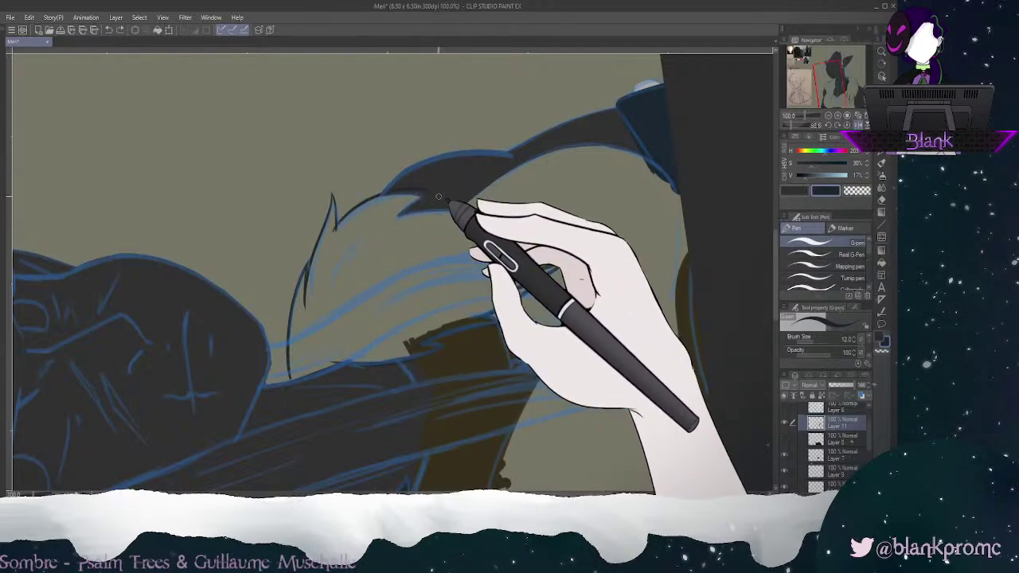
Step: Outline the left fur collar's lower outer edge and its hanging tufts, redrawing the curve up from the lowest point
{"action": "left_click_drag", "start_coordinate": [793, 125], "coordinate": [805, 125]}
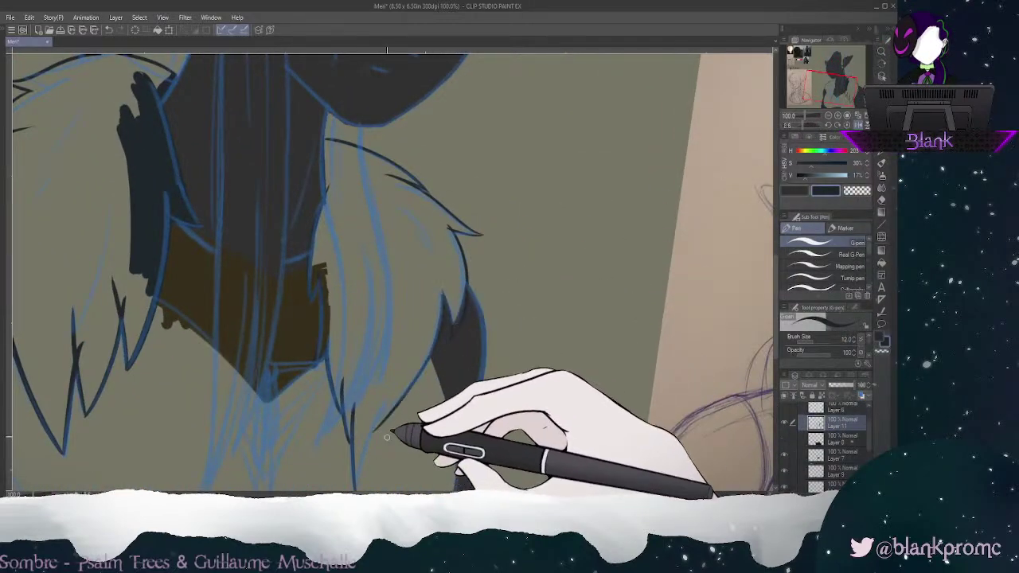
{"action": "left_click_drag", "start_coordinate": [355, 434], "coordinate": [425, 348]}
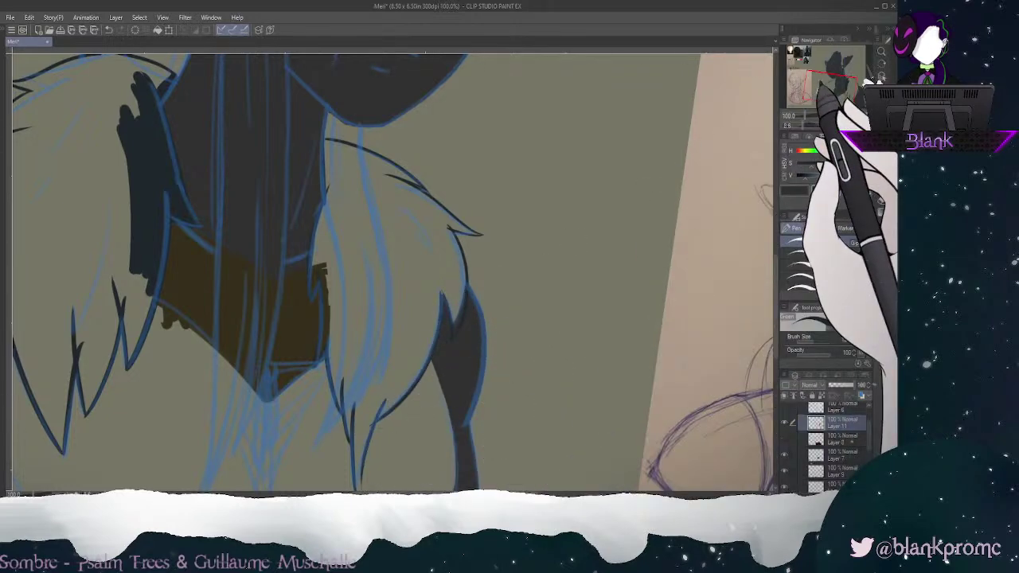
{"action": "left_click_drag", "start_coordinate": [821, 84], "coordinate": [819, 90]}
{"action": "left_click_drag", "start_coordinate": [340, 400], "coordinate": [367, 321]}
{"action": "key", "text": "ctrl+z"}
{"action": "mouse_move", "coordinate": [340, 400]}
{"action": "left_mouse_down"}
{"action": "mouse_move", "coordinate": [348, 356]}
{"action": "mouse_move", "coordinate": [377, 300]}
{"action": "left_mouse_up"}
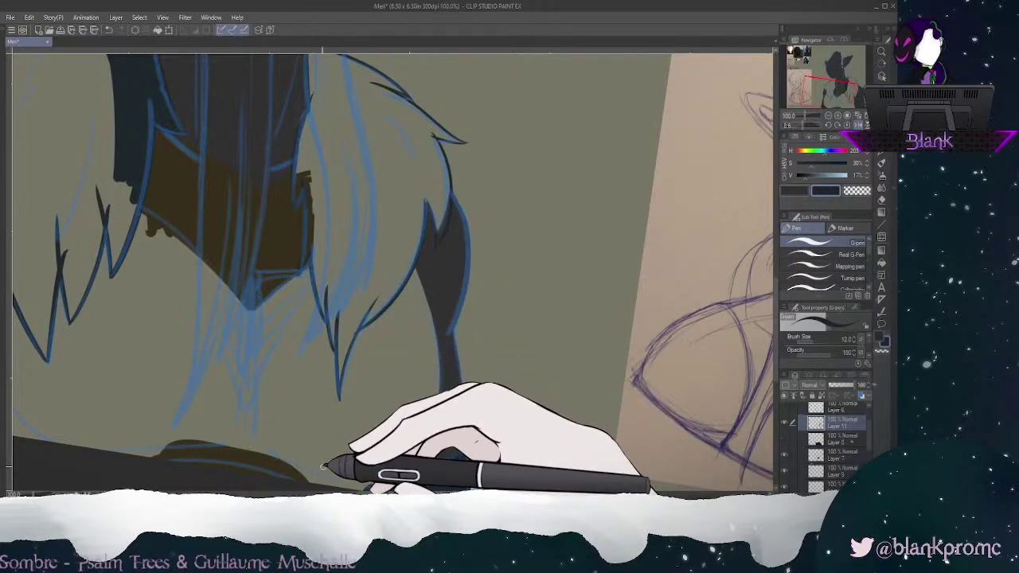
Step: Touch up the left collar's outline where it meets the upper arm, using the hard eraser and the G-pen
{"action": "key", "text": "e"}
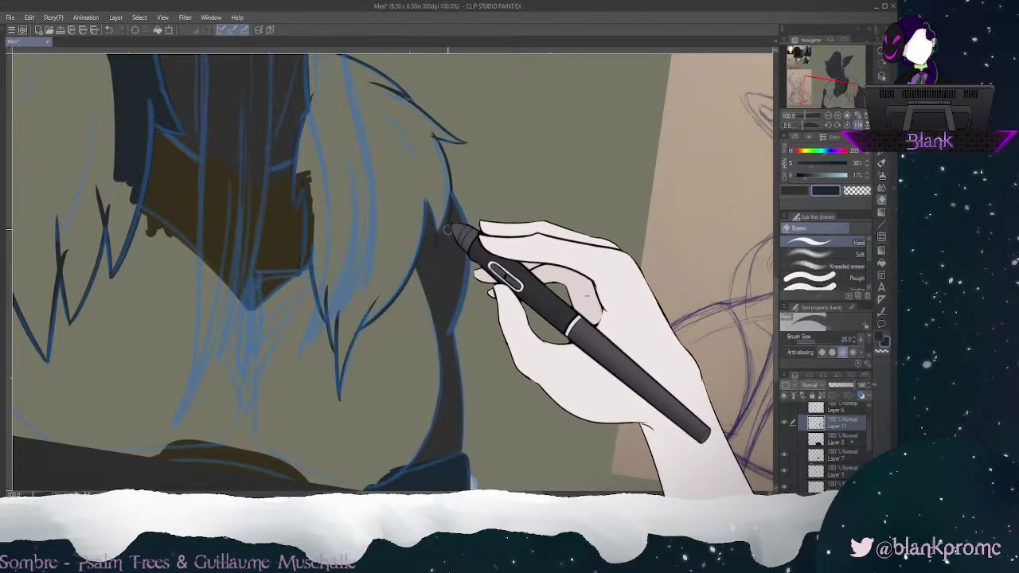
{"action": "key", "text": "p"}
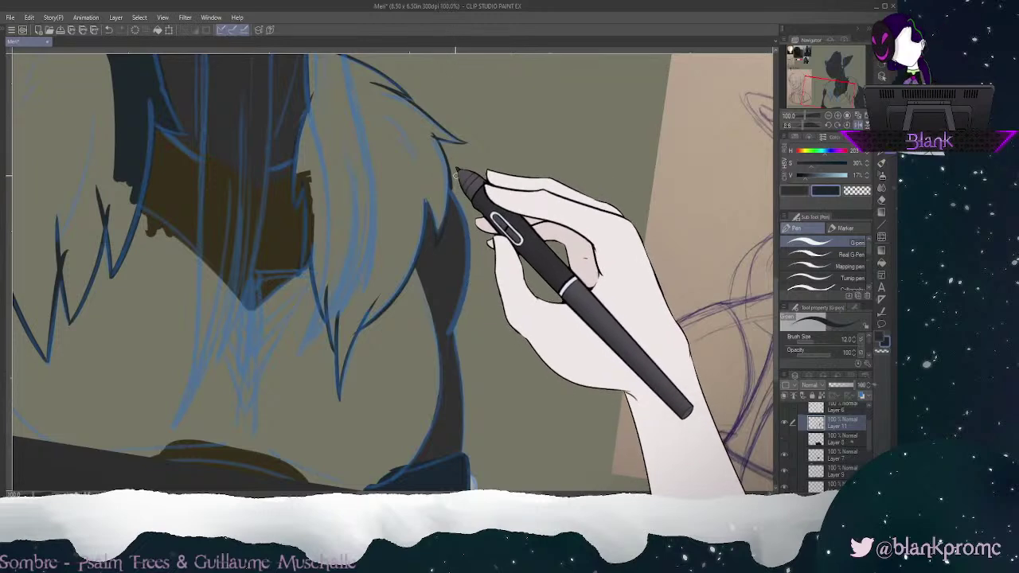
{"action": "key", "text": "e"}
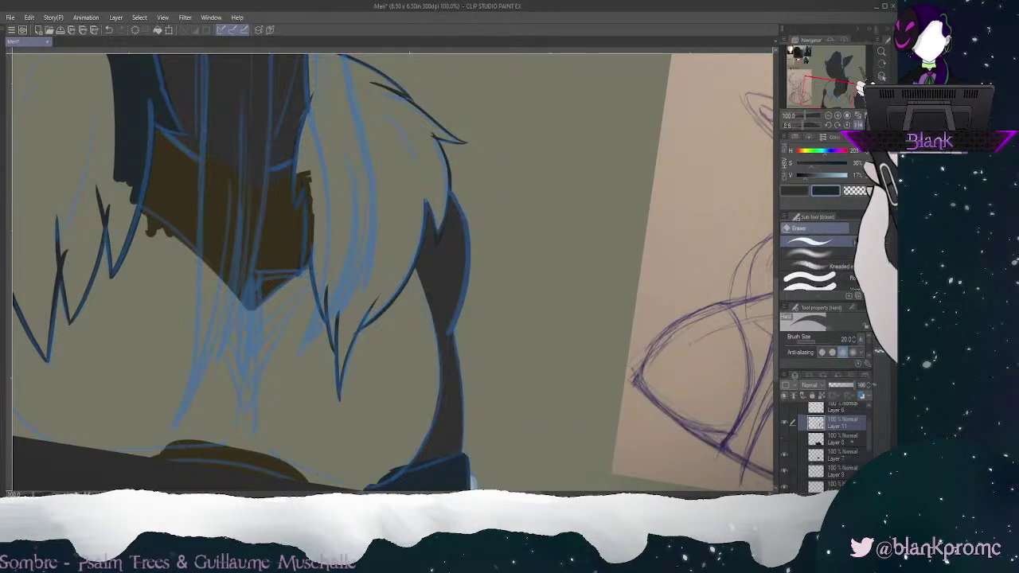
Step: Hide the blue sketch layer above Folder 2 so only the painted shapes and collar outlines are shown
{"action": "left_click", "coordinate": [848, 125]}
{"action": "left_click", "coordinate": [857, 125]}
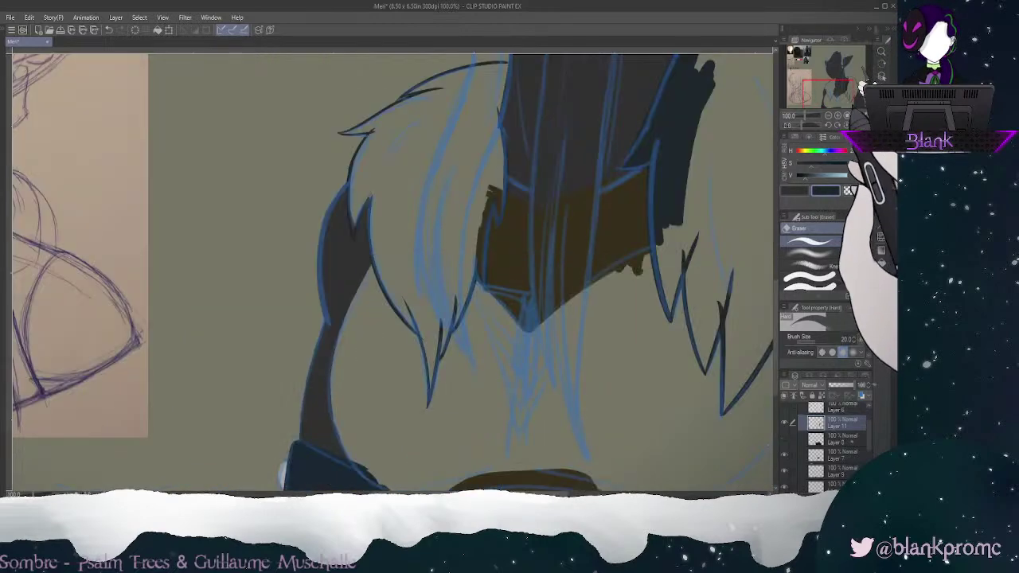
{"action": "left_click_drag", "start_coordinate": [829, 93], "coordinate": [839, 92]}
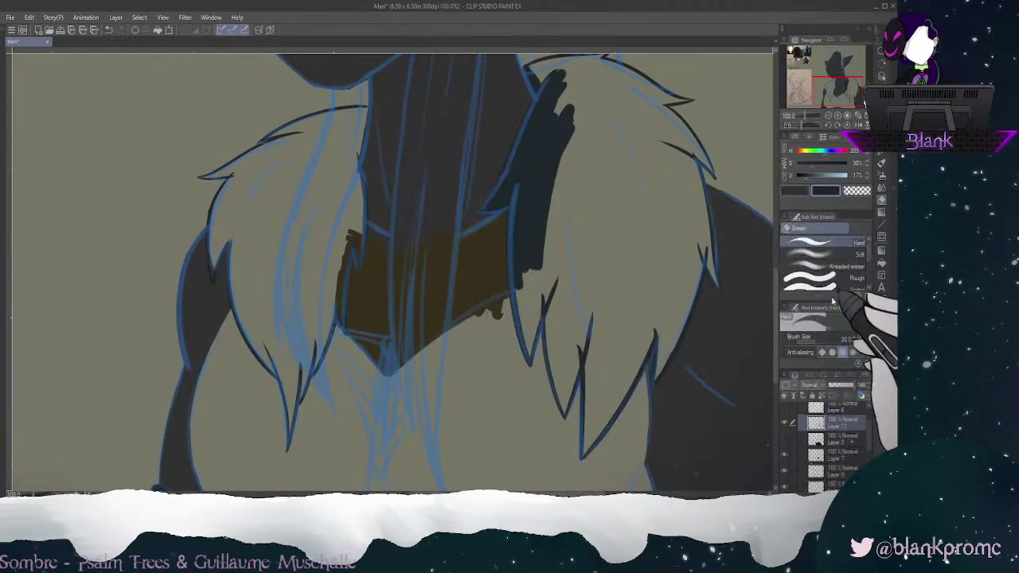
{"action": "left_click_drag", "start_coordinate": [871, 440], "coordinate": [870, 428]}
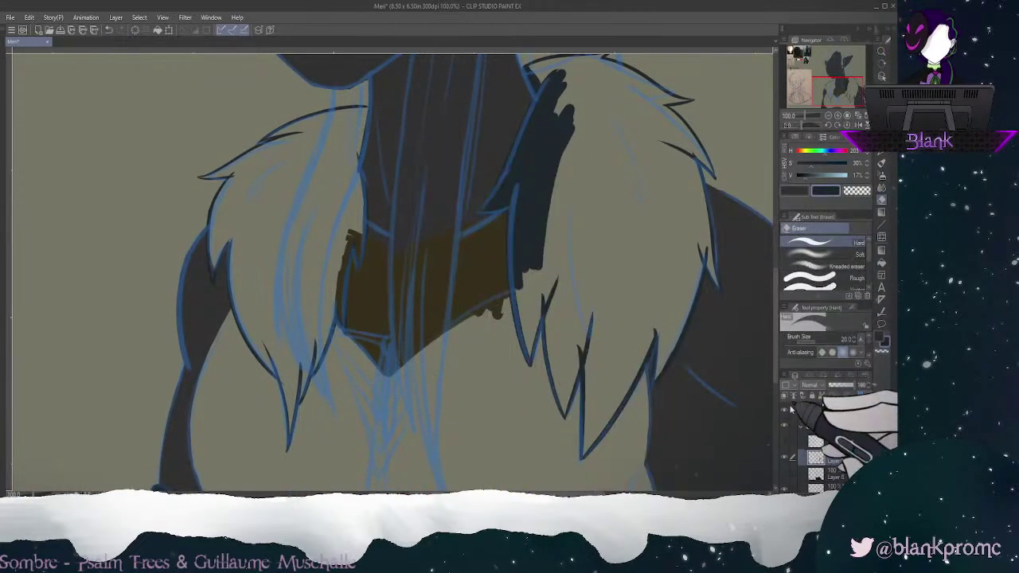
{"action": "left_click", "coordinate": [784, 410]}
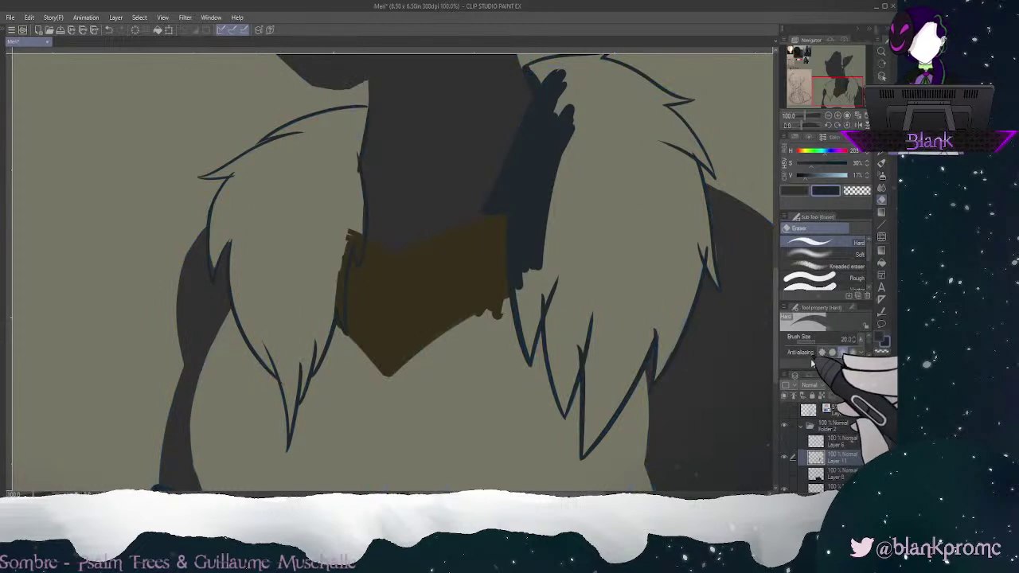
Step: Fill the outlined left and right fur collar halves with the muted dark blue, using the Fill tool that refers to other layers
{"action": "left_click", "coordinate": [882, 263]}
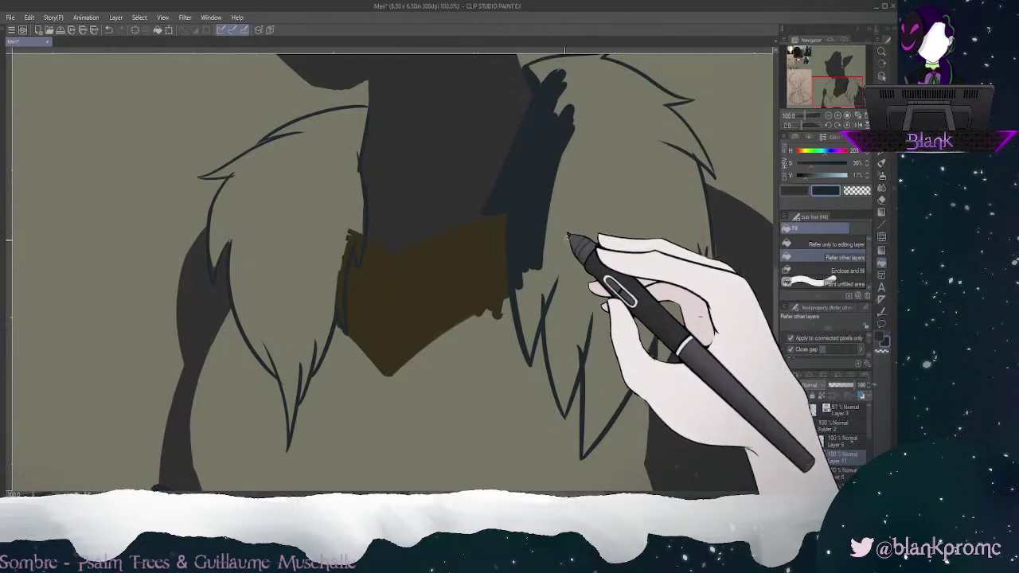
{"action": "left_click", "coordinate": [641, 270]}
{"action": "left_click", "coordinate": [239, 315]}
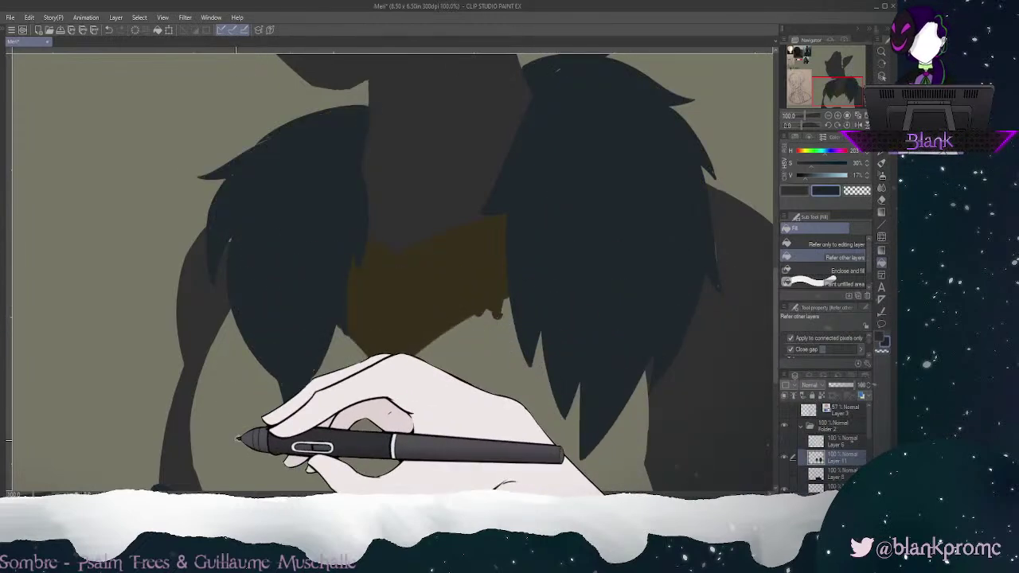
Step: Touch up the fur collar's edges around the neck with the G-pen, sampling the colours from the canvas
{"action": "left_click", "coordinate": [882, 139]}
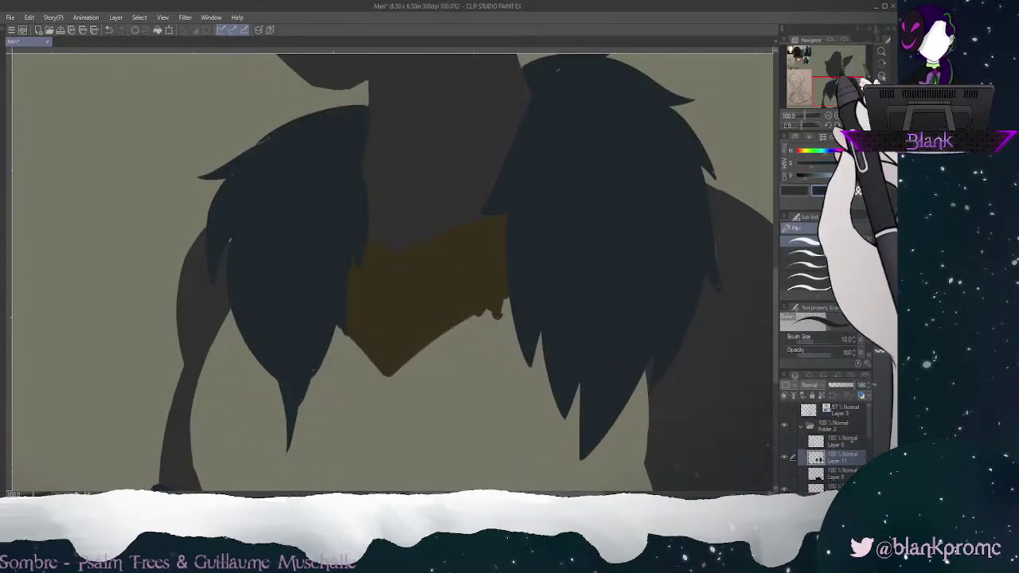
{"action": "left_click_drag", "start_coordinate": [834, 70], "coordinate": [833, 64]}
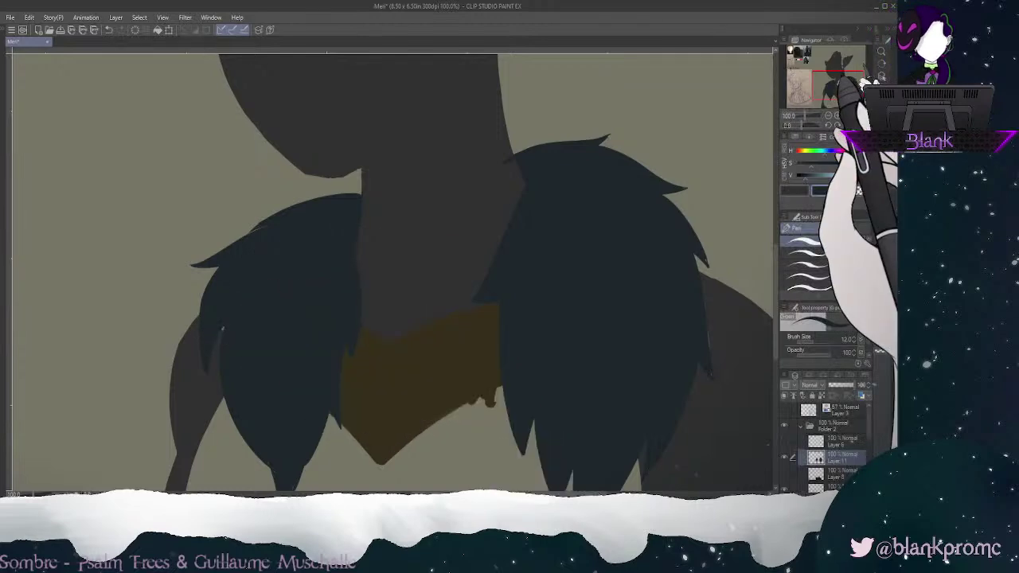
{"action": "left_click", "coordinate": [834, 91]}
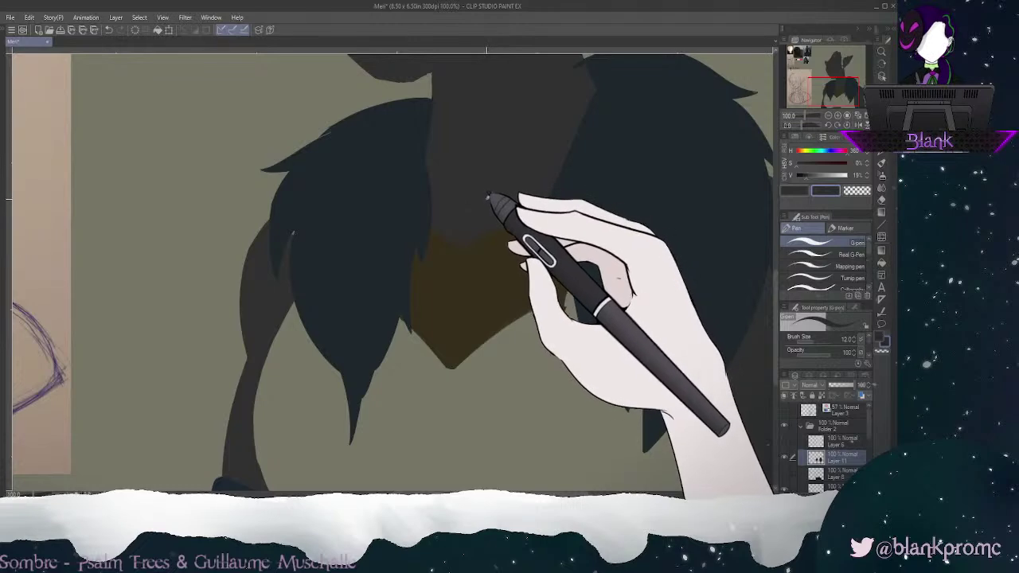
{"action": "left_click", "coordinate": [582, 190], "text": "alt"}
{"action": "left_click", "coordinate": [505, 175], "text": "alt"}
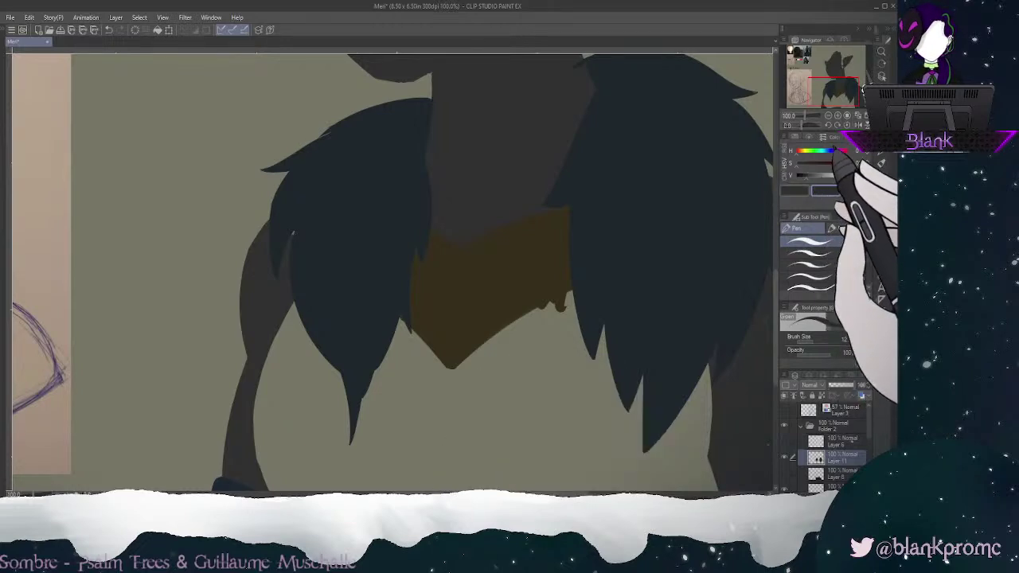
Step: Clean up the right collar's upper shoulder tufts with the hard eraser and the G-pen
{"action": "left_click_drag", "start_coordinate": [840, 84], "coordinate": [843, 73]}
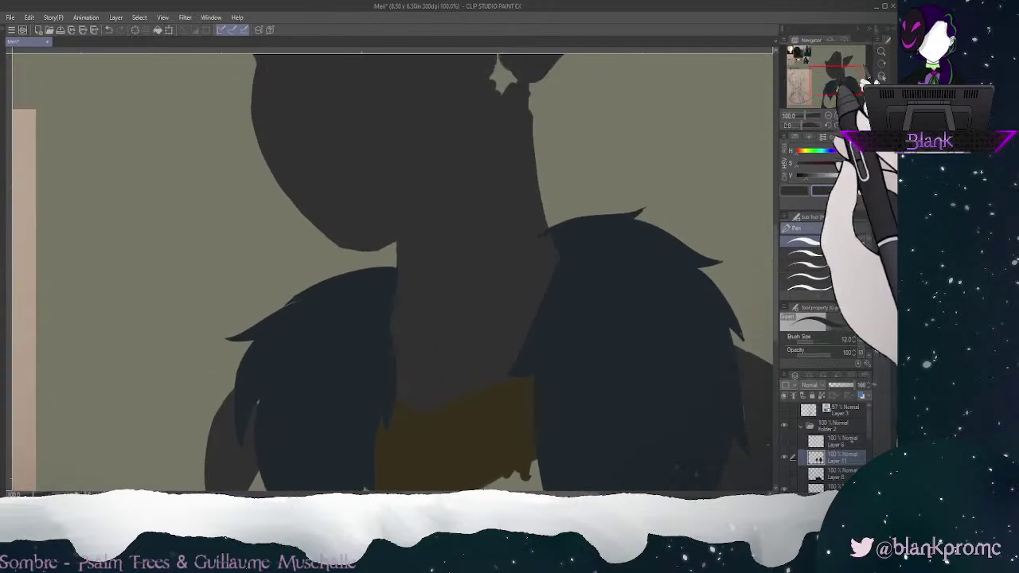
{"action": "key", "text": "e"}
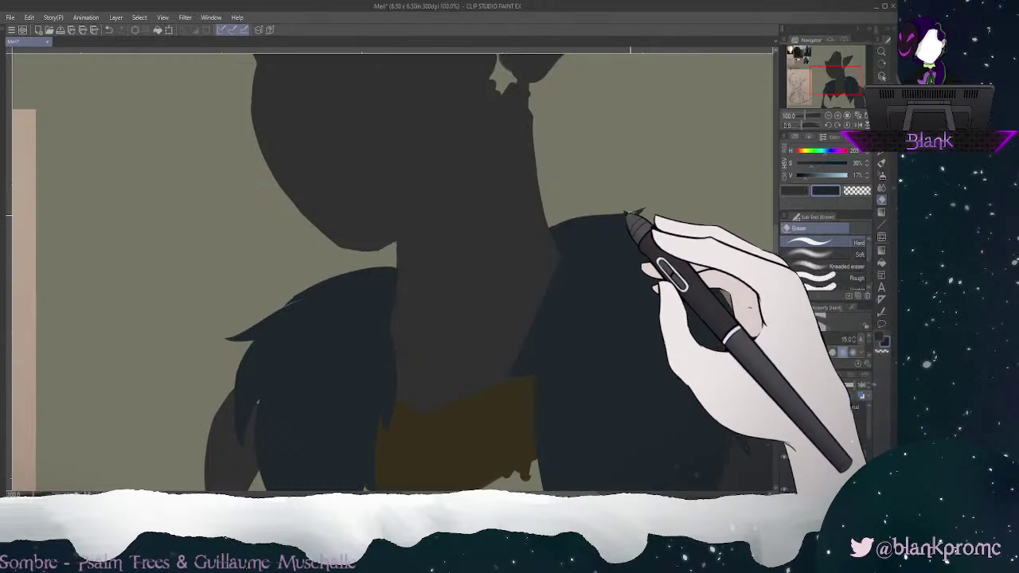
{"action": "key", "text": "p"}
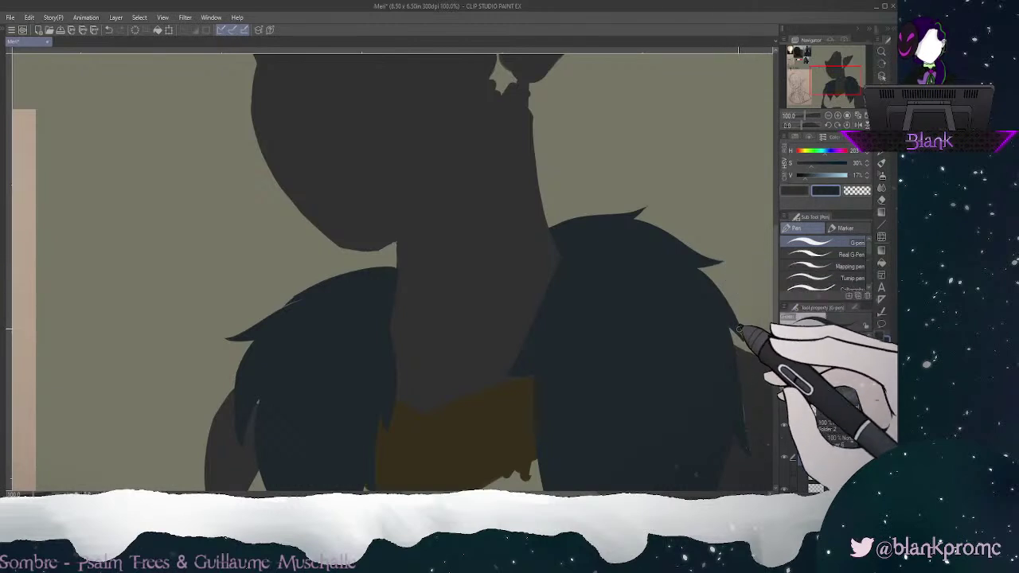
Step: Try carving thin gaps between fur strands into the right collar's lower inner tufts with the hard eraser
{"action": "left_click_drag", "start_coordinate": [838, 87], "coordinate": [839, 94]}
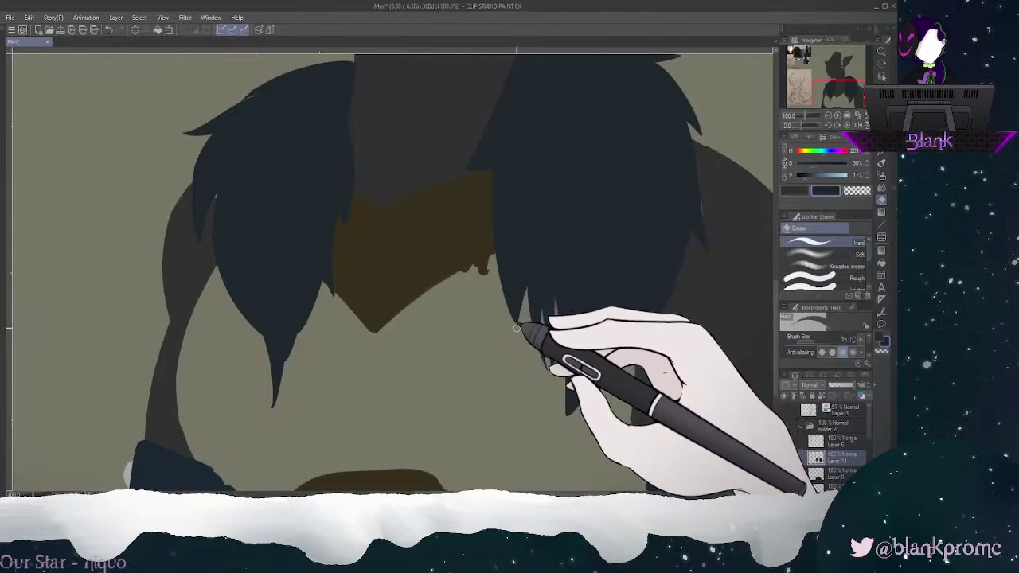
{"action": "left_click_drag", "start_coordinate": [512, 318], "coordinate": [509, 267]}
{"action": "left_click_drag", "start_coordinate": [513, 315], "coordinate": [505, 211]}
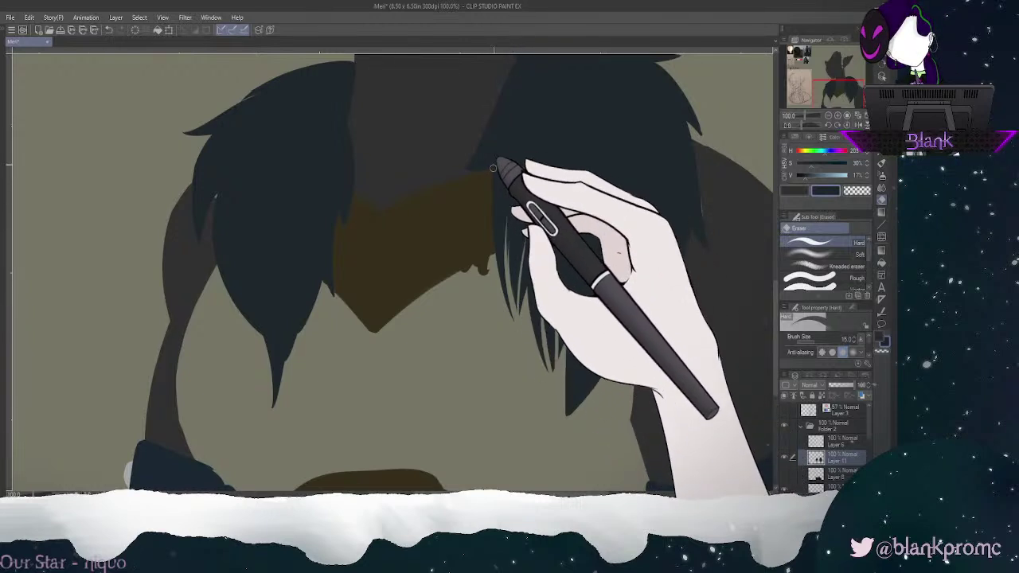
{"action": "key", "text": "ctrl+z"}
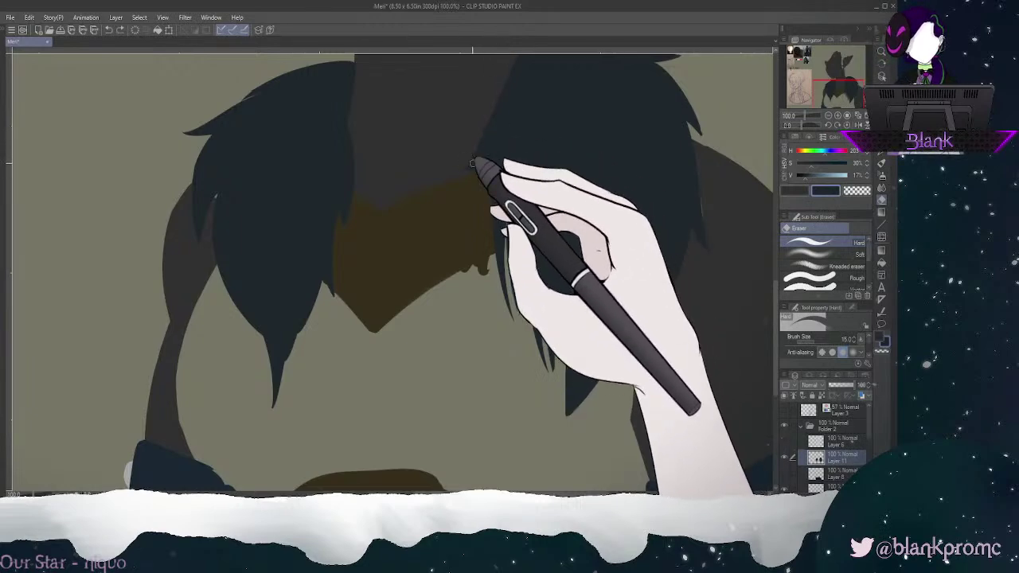
Step: Try cutting slanted strand gaps into the right collar's inner corner beside the neck, retrying the strokes
{"action": "left_click_drag", "start_coordinate": [470, 169], "coordinate": [507, 125]}
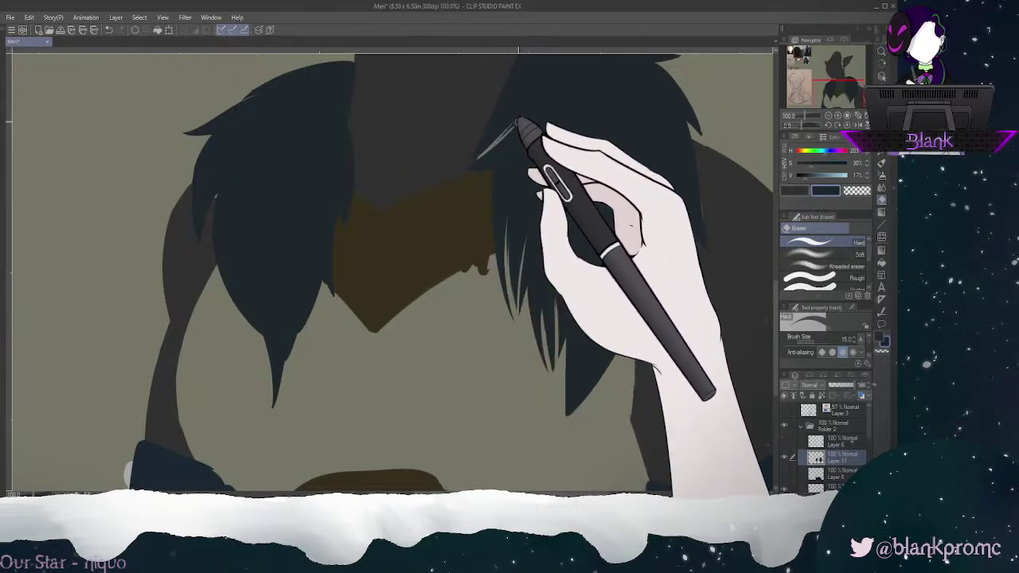
{"action": "key", "text": "ctrl+z"}
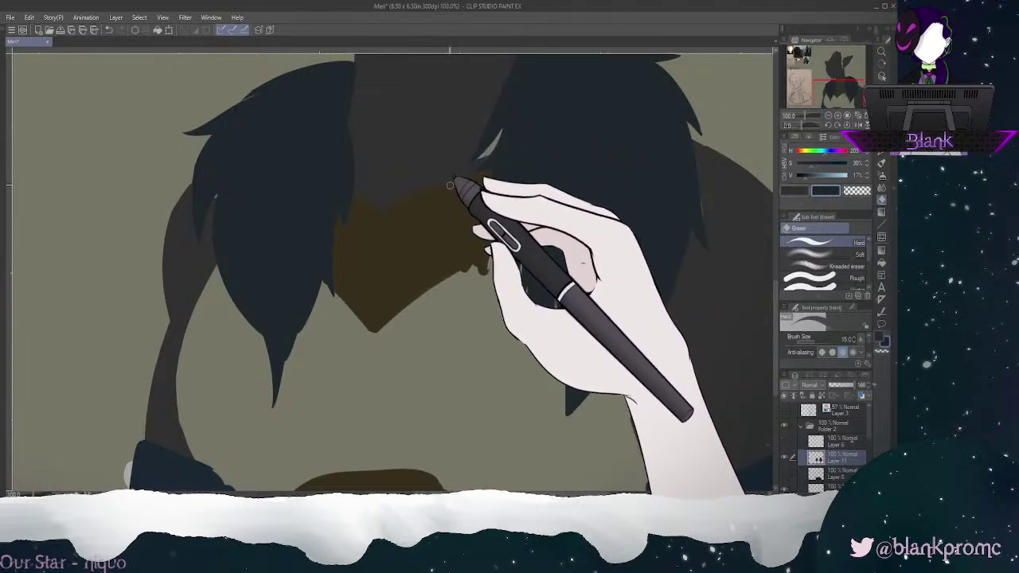
{"action": "key", "text": "ctrl+z"}
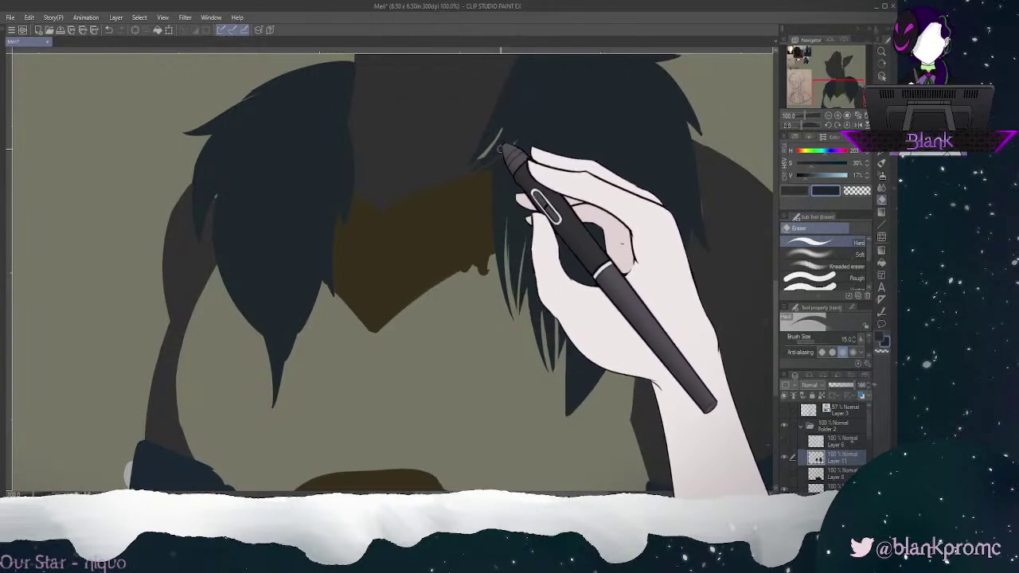
{"action": "key", "text": "ctrl+z"}
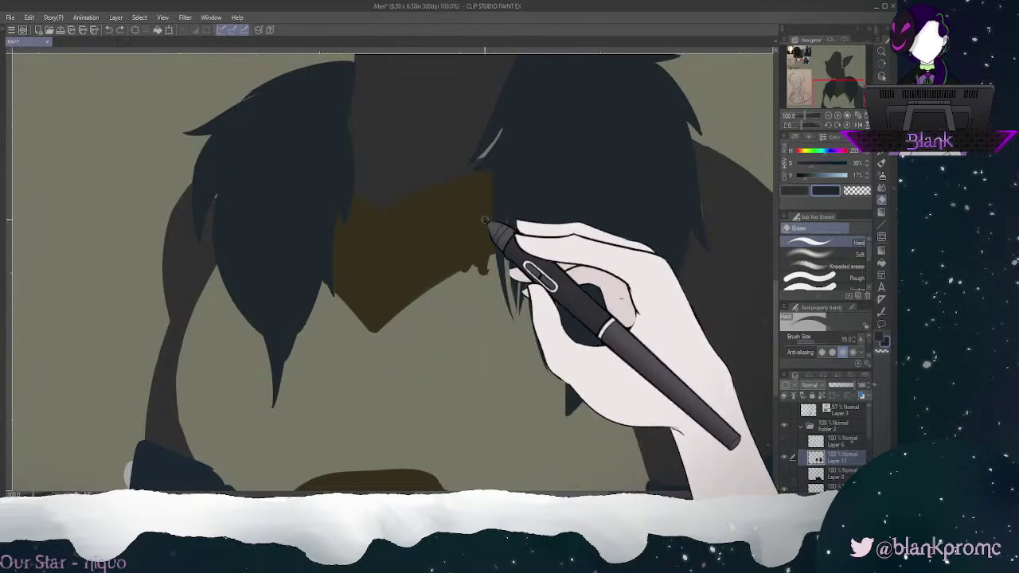
Step: Undo the eraser cuts in the right collar's inner corner and lower tufts
{"action": "left_click_drag", "start_coordinate": [828, 78], "coordinate": [836, 77]}
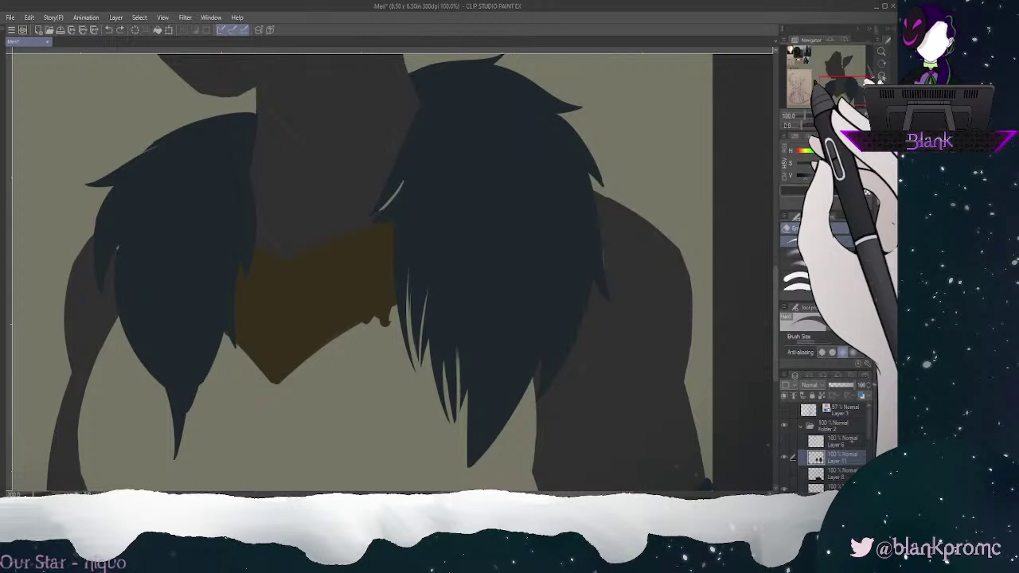
{"action": "key", "text": "ctrl+z"}
{"action": "key", "text": "ctrl+z"}
{"action": "key", "text": "ctrl+z"}
{"action": "key", "text": "ctrl+z"}
{"action": "key", "text": "ctrl+z"}
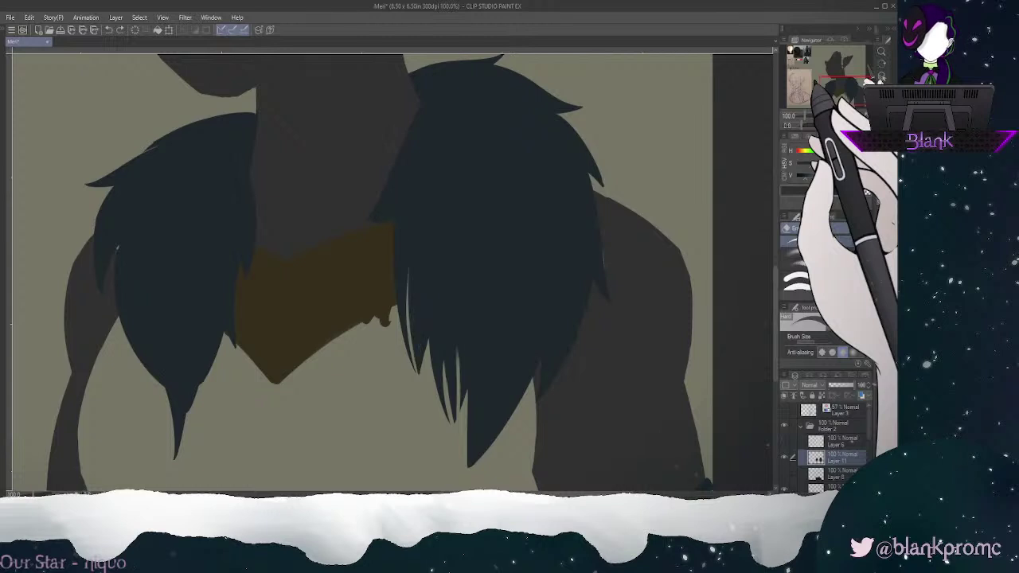
{"action": "key", "text": "ctrl+z"}
{"action": "key", "text": "ctrl+z"}
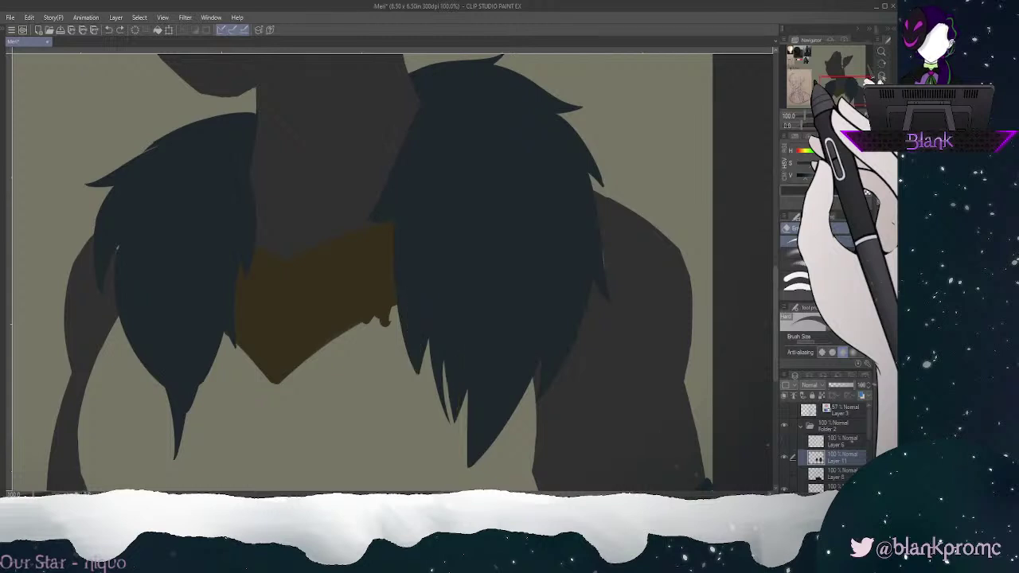
{"action": "key", "text": "ctrl+z"}
{"action": "key", "text": "ctrl+z"}
Step: Carve slimmer pointed tufts along the fur collar's edges with the hard eraser, redoing failed cuts, and refine the right half's inner corner
{"action": "left_click_drag", "start_coordinate": [842, 91], "coordinate": [840, 94]}
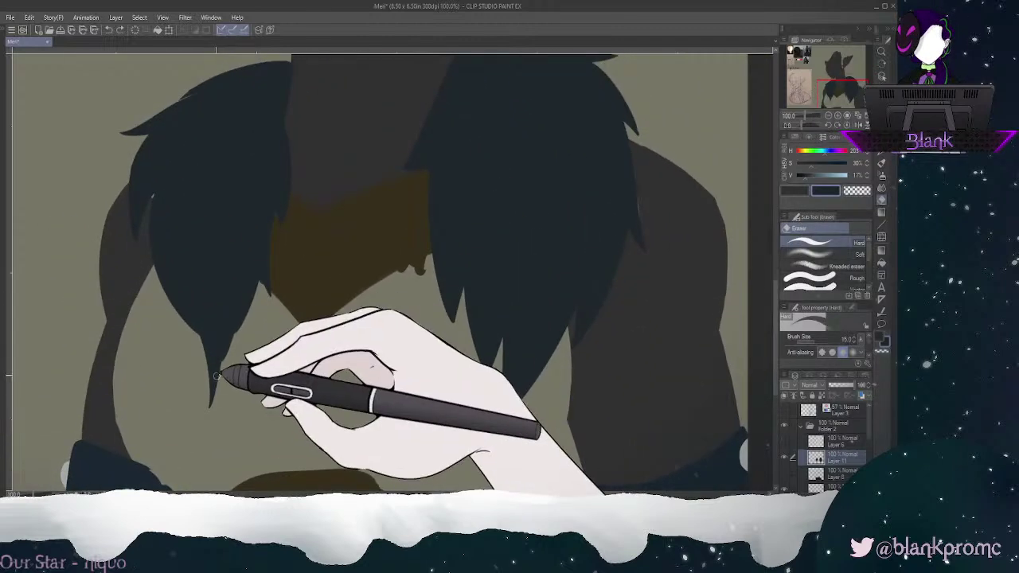
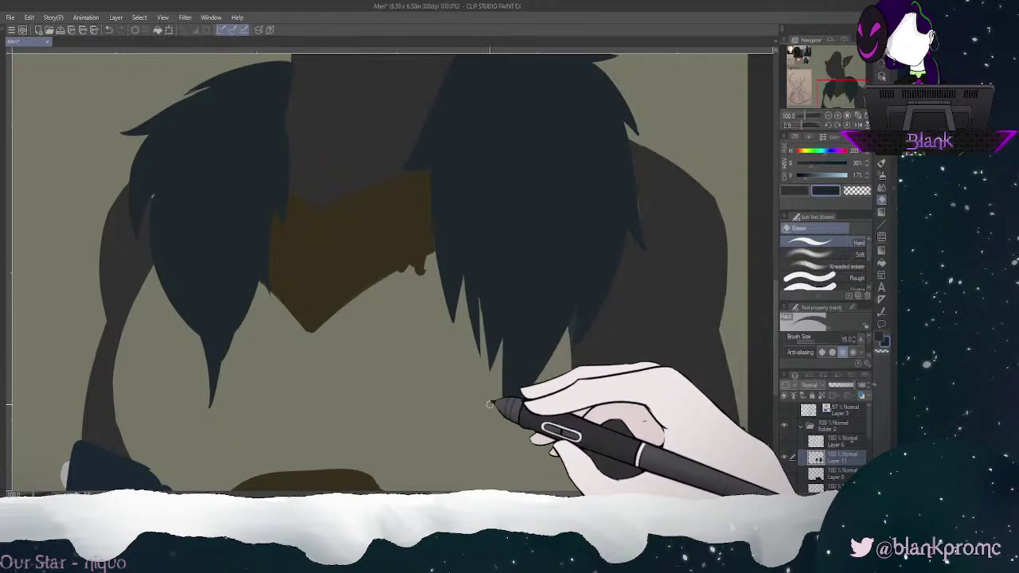
{"action": "key", "text": "ctrl+z"}
{"action": "key", "text": "ctrl+z"}
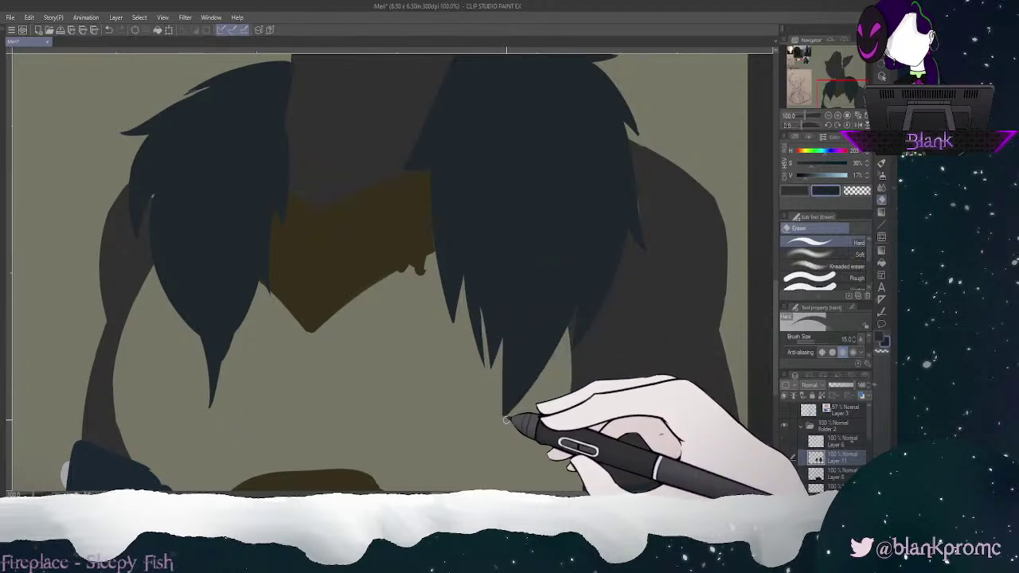
{"action": "left_click_drag", "start_coordinate": [503, 412], "coordinate": [503, 344]}
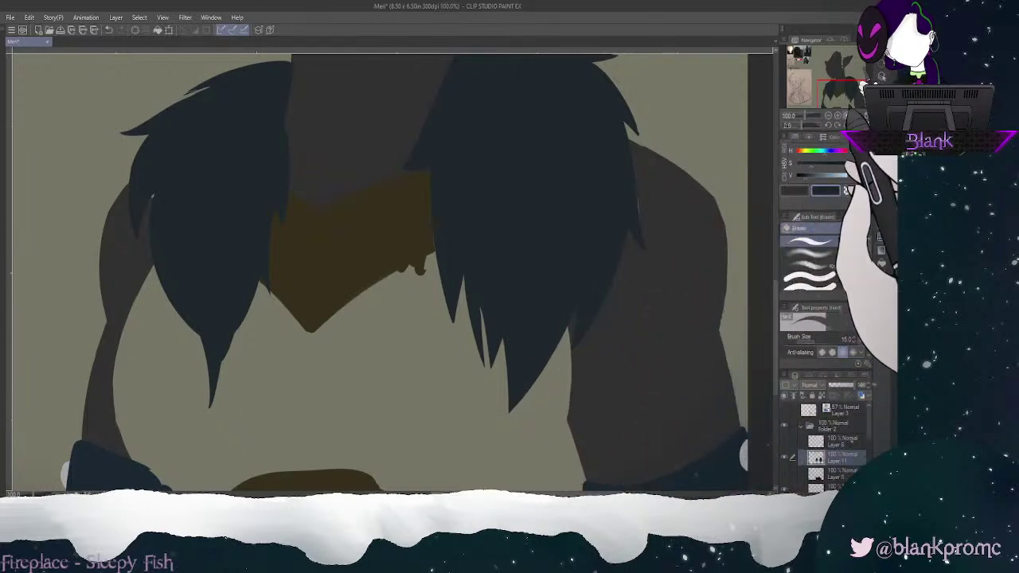
{"action": "left_click_drag", "start_coordinate": [834, 89], "coordinate": [837, 79]}
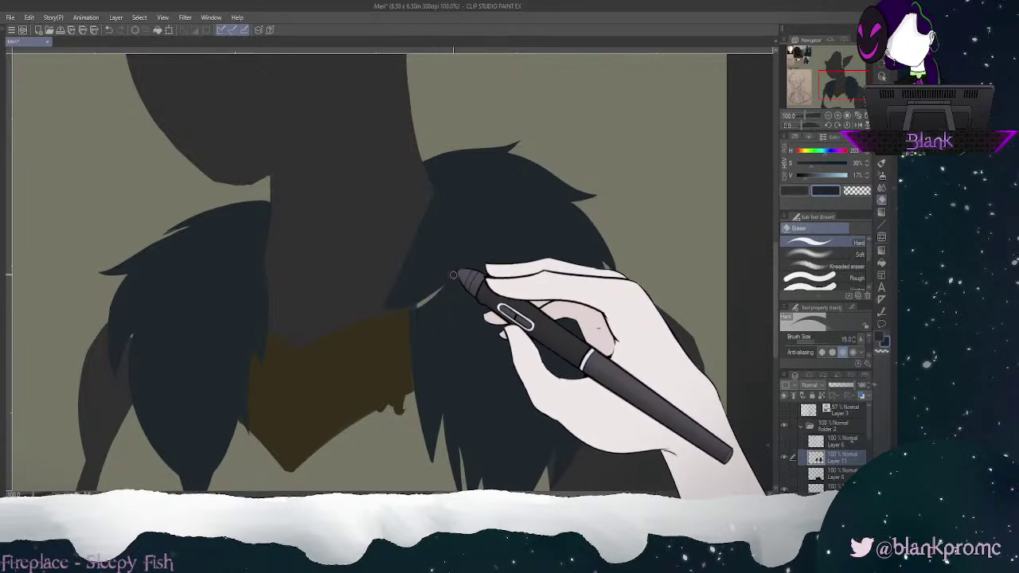
{"action": "left_click", "coordinate": [882, 141]}
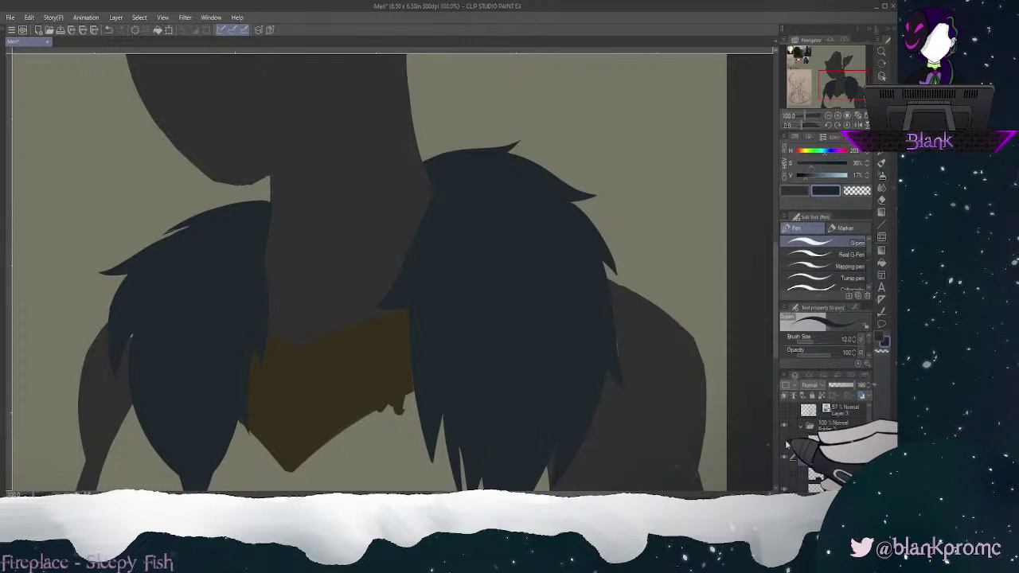
Step: Show the white hair layer and the black top layer again together with the fur collar
{"action": "left_click", "coordinate": [789, 442]}
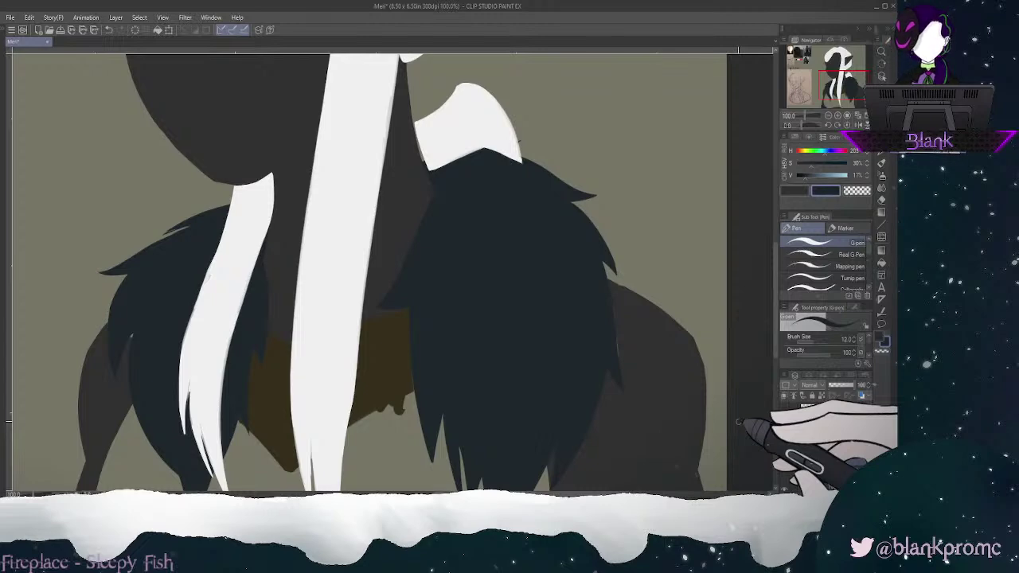
{"action": "left_click_drag", "start_coordinate": [834, 82], "coordinate": [862, 102]}
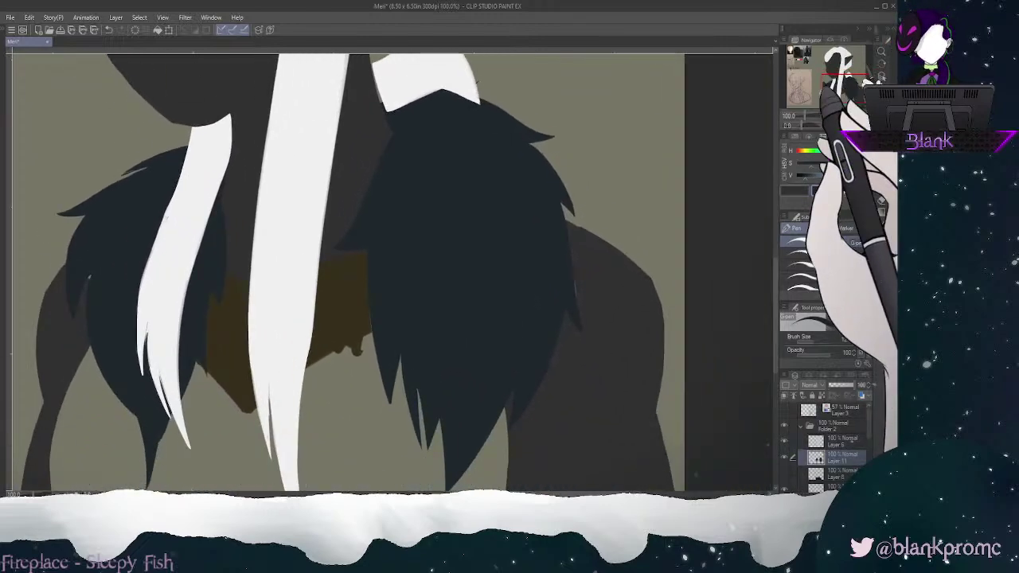
{"action": "left_click", "coordinate": [784, 474]}
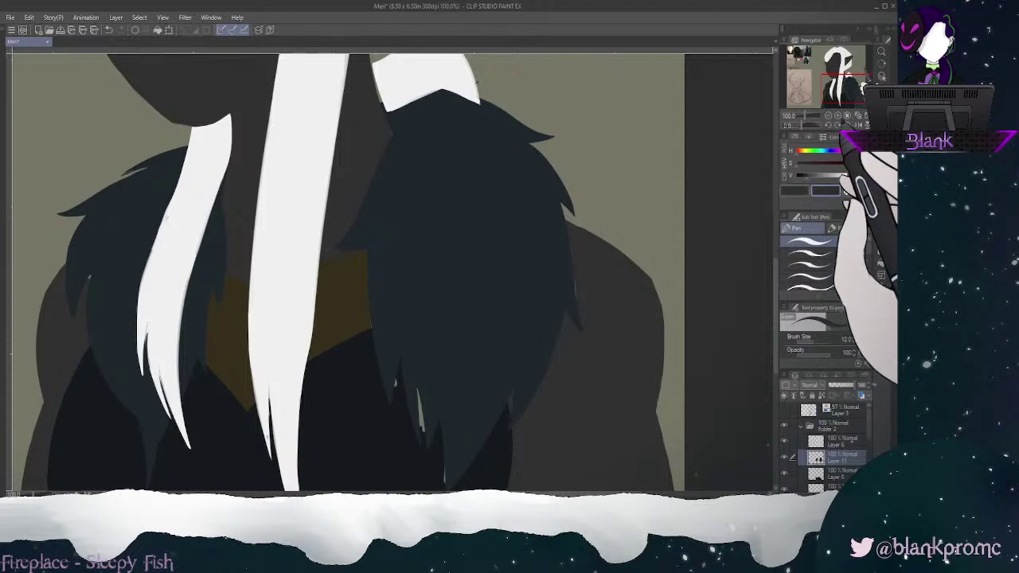
Step: Select Layer 5 and paint the dark grey skin over the gaps between the right upper arm and the fur collar
{"action": "left_click_drag", "start_coordinate": [869, 432], "coordinate": [869, 457]}
{"action": "left_click", "coordinate": [852, 453]}
{"action": "left_click_drag", "start_coordinate": [847, 89], "coordinate": [849, 80]}
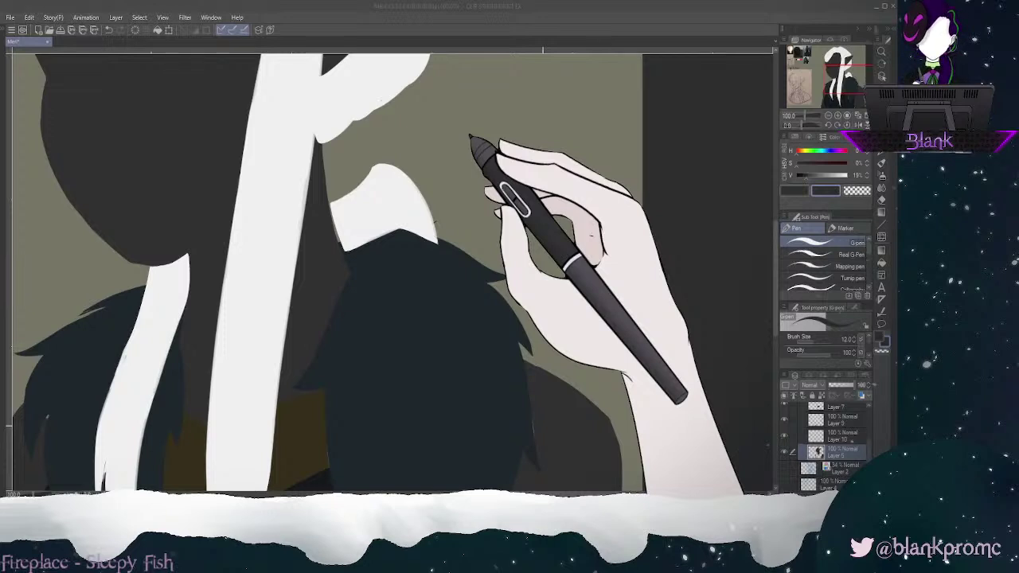
{"action": "left_click", "coordinate": [468, 145]}
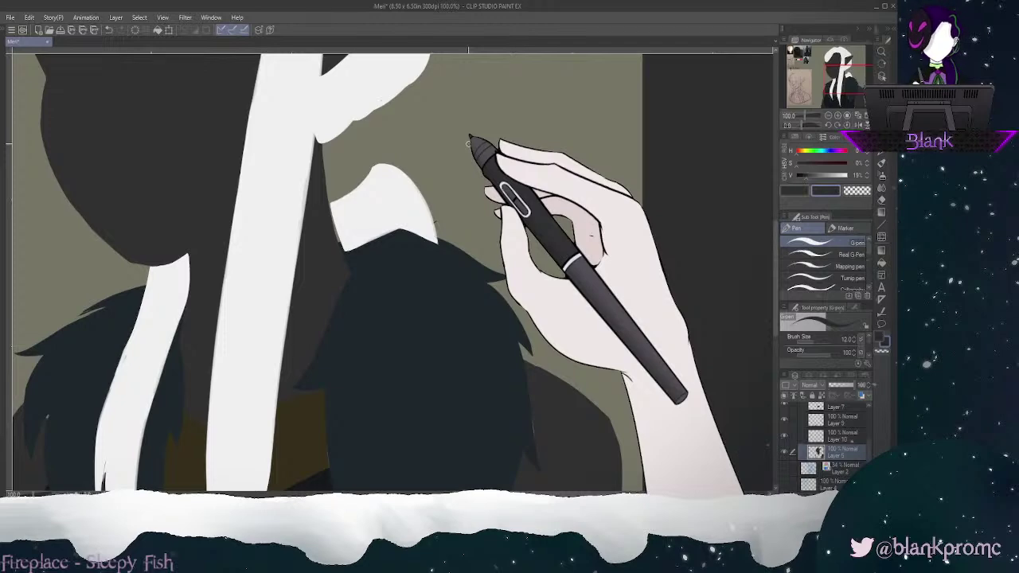
{"action": "mouse_move", "coordinate": [840, 96]}
{"action": "left_mouse_down"}
{"action": "mouse_move", "coordinate": [838, 105]}
{"action": "mouse_move", "coordinate": [854, 88]}
{"action": "left_mouse_up"}
{"action": "left_click", "coordinate": [838, 115]}
{"action": "mouse_move", "coordinate": [528, 309]}
{"action": "left_mouse_down"}
{"action": "mouse_move", "coordinate": [536, 341]}
{"action": "mouse_move", "coordinate": [523, 259]}
{"action": "left_mouse_up"}
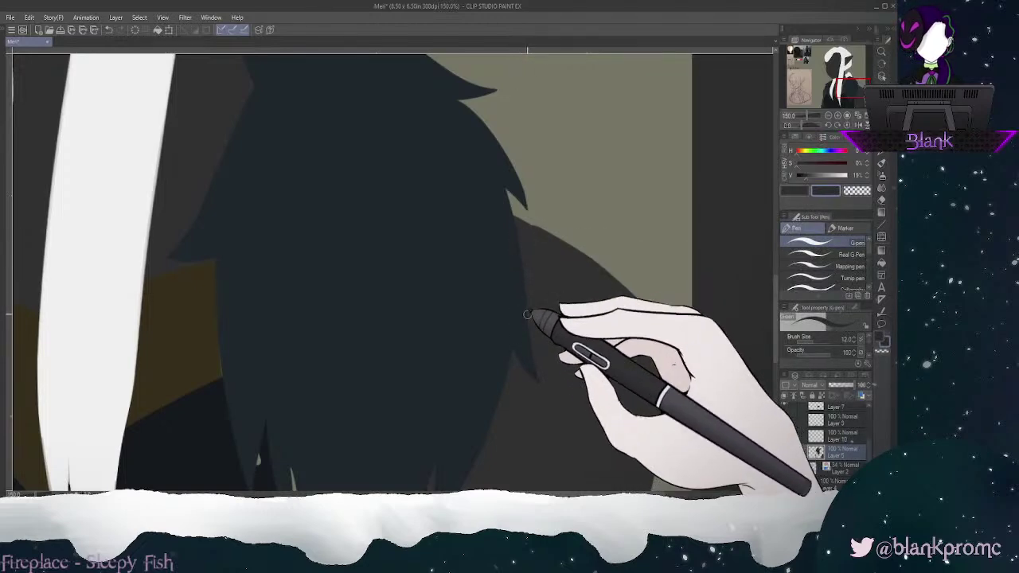
Step: Refine the left upper arm's dark grey shape and outer edge beside the collar tufts with the G-pen and eraser
{"action": "left_click_drag", "start_coordinate": [805, 125], "coordinate": [792, 187]}
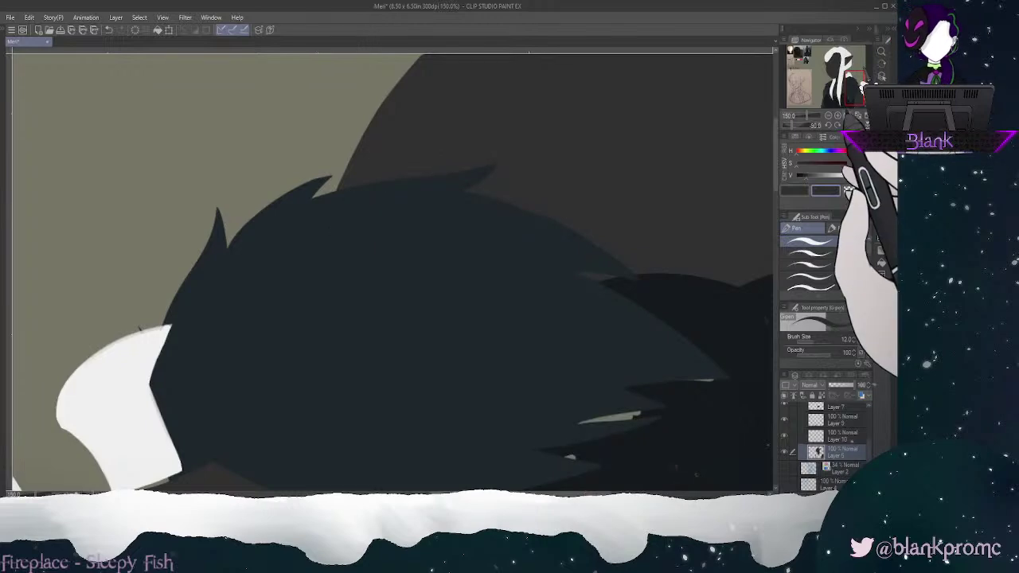
{"action": "left_click", "coordinate": [847, 125]}
{"action": "mouse_move", "coordinate": [852, 88]}
{"action": "left_mouse_down"}
{"action": "mouse_move", "coordinate": [854, 76]}
{"action": "mouse_move", "coordinate": [848, 85]}
{"action": "left_mouse_up"}
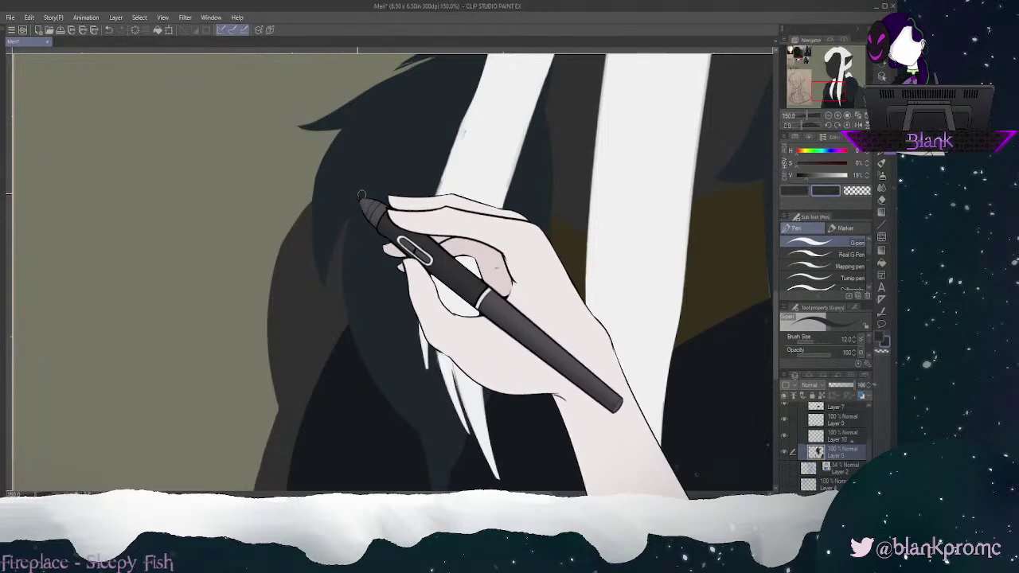
{"action": "left_click_drag", "start_coordinate": [829, 90], "coordinate": [822, 93]}
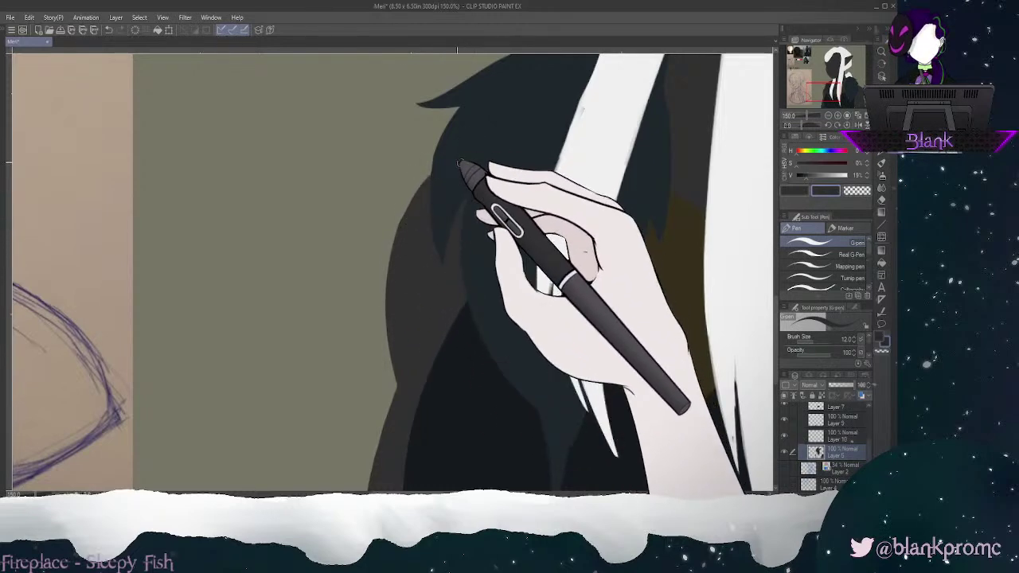
{"action": "key", "text": "e"}
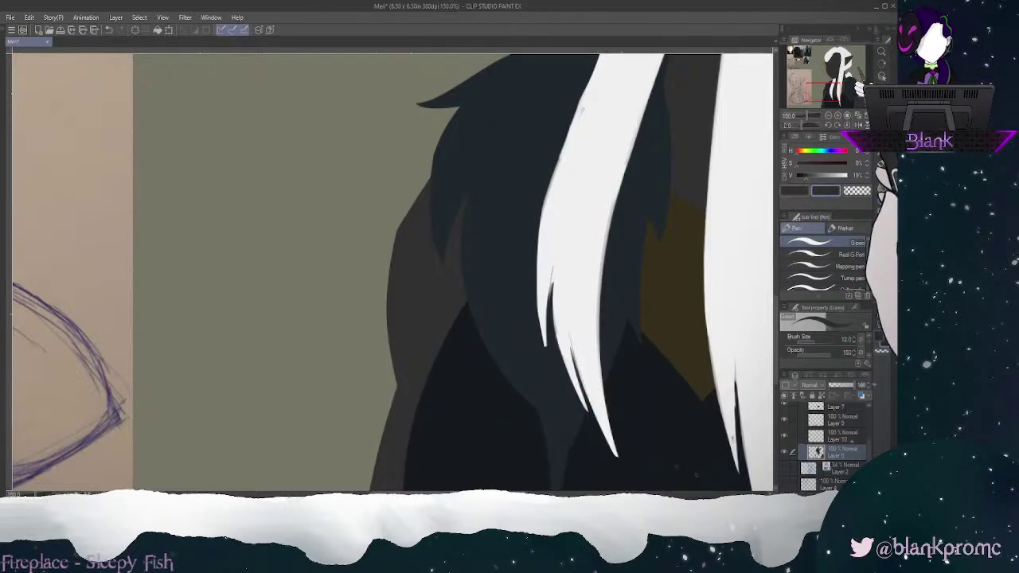
Step: Trim the outer edge of the right upper arm's dark grey shape with the hard eraser
{"action": "left_click_drag", "start_coordinate": [822, 91], "coordinate": [824, 96]}
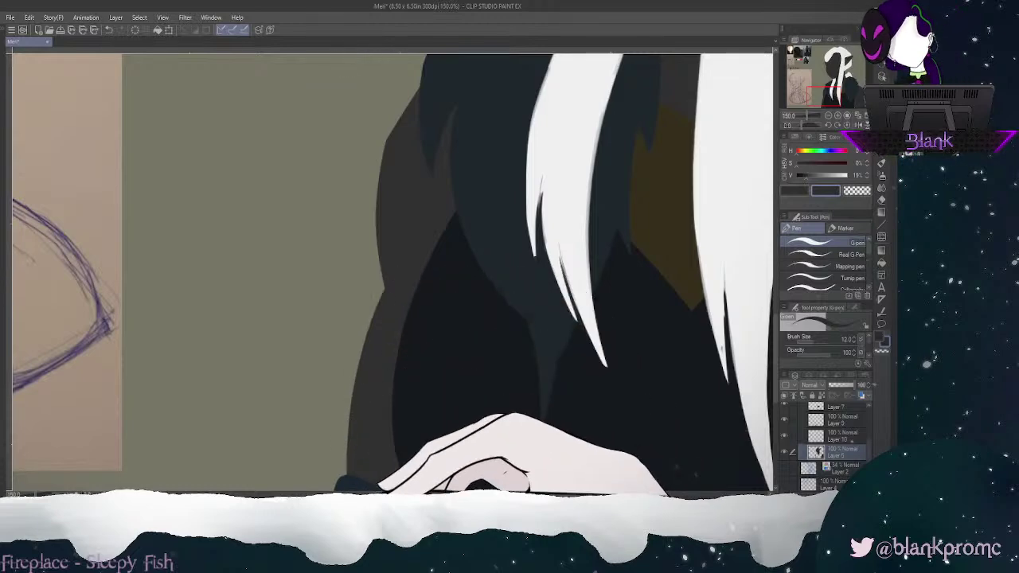
{"action": "key", "text": "e"}
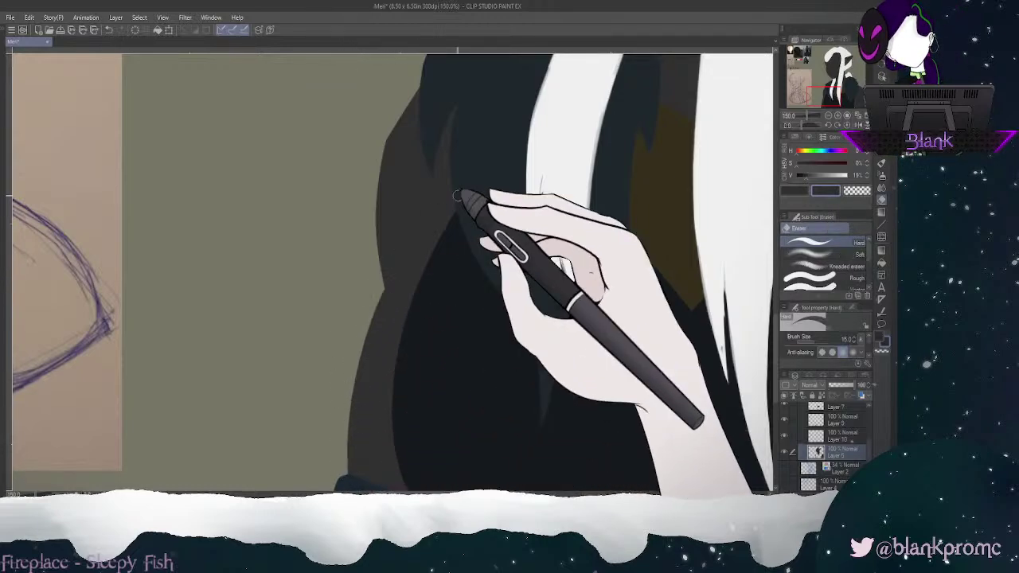
{"action": "left_click_drag", "start_coordinate": [825, 96], "coordinate": [860, 86]}
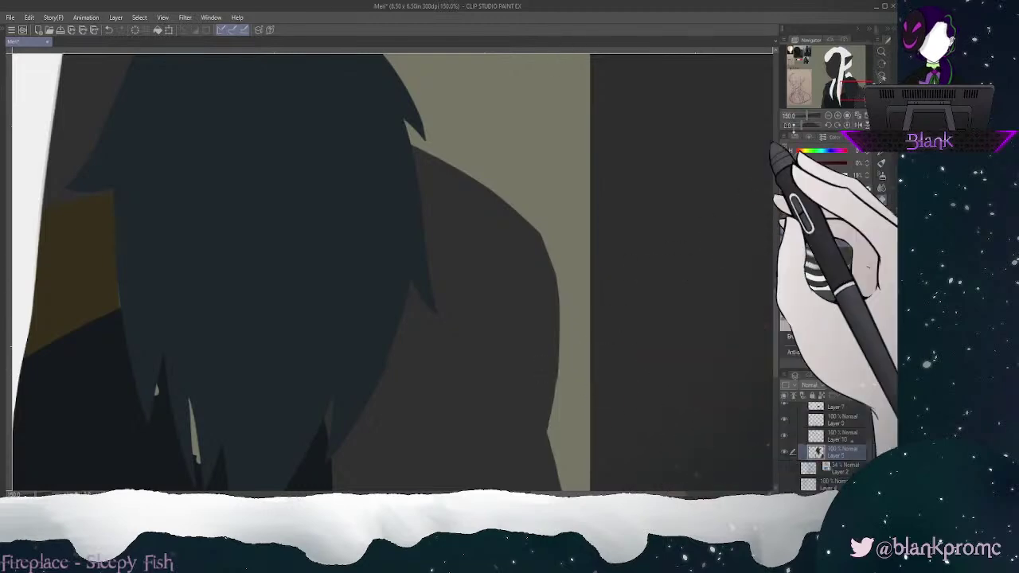
{"action": "left_click", "coordinate": [838, 125]}
{"action": "left_click", "coordinate": [837, 125]}
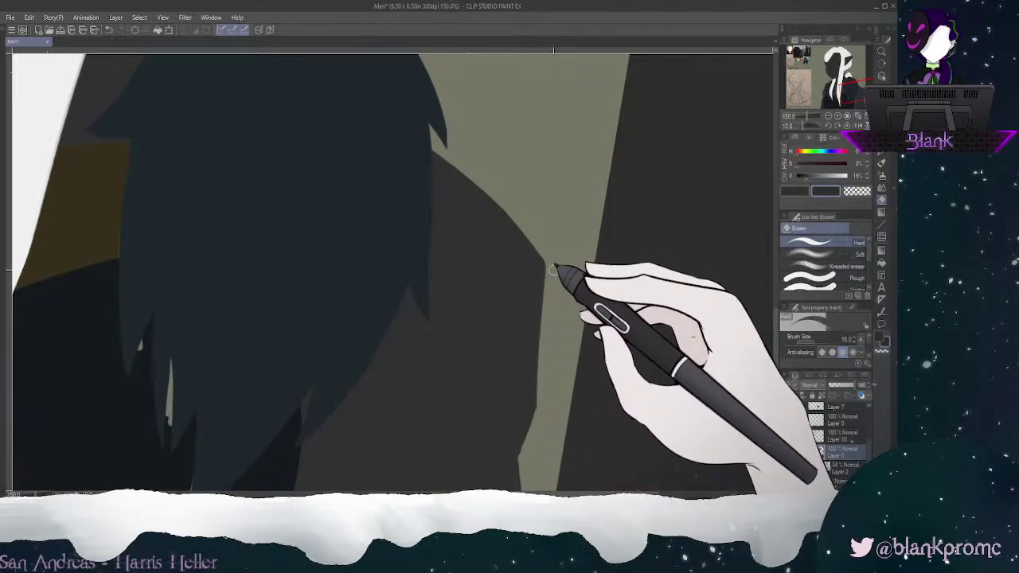
{"action": "left_click", "coordinate": [859, 126]}
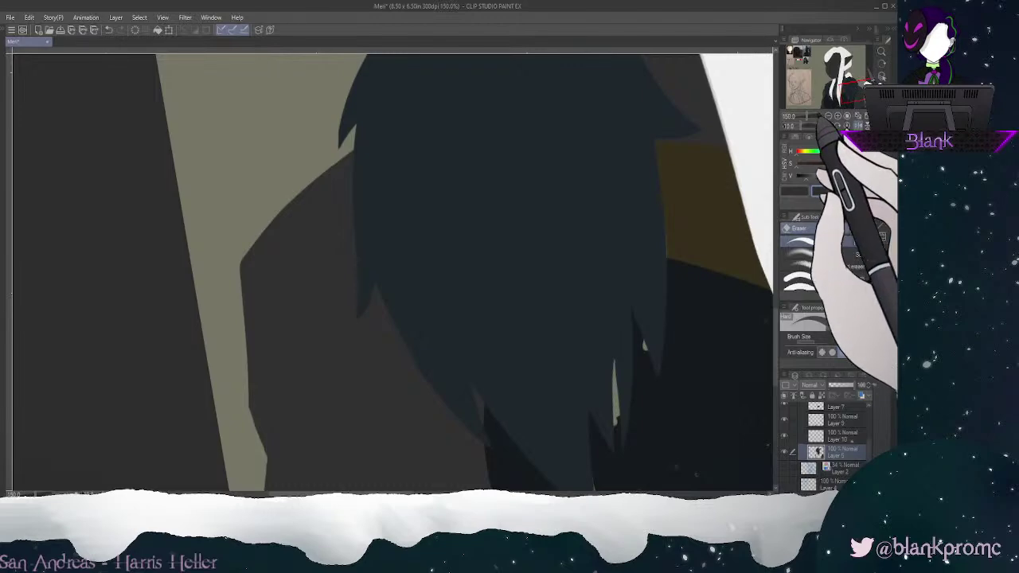
Step: Rebuild the right arm's outer contour from shoulder to elbow as a smoother curve using the G-pen and hard eraser
{"action": "left_click_drag", "start_coordinate": [806, 116], "coordinate": [803, 126]}
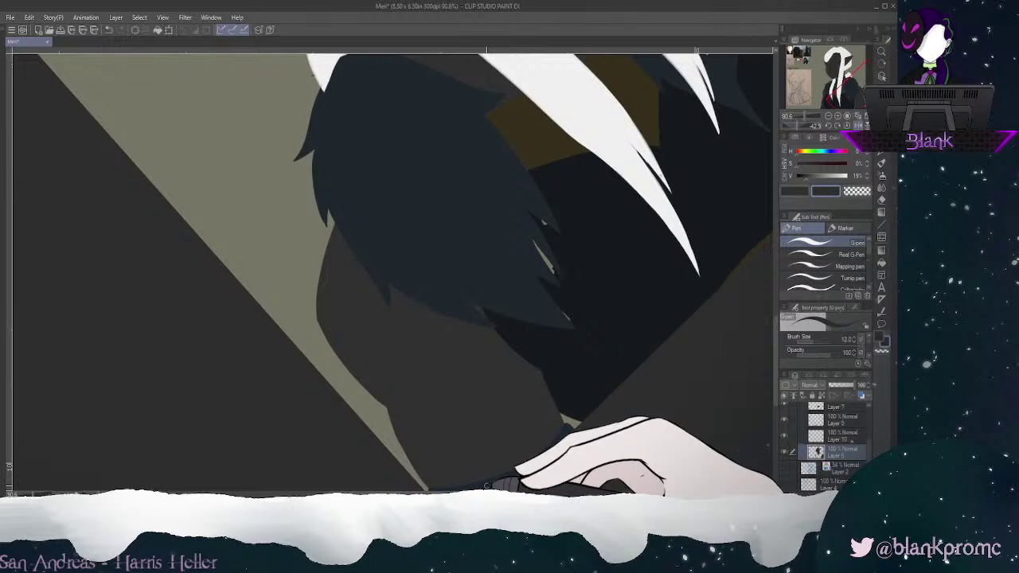
{"action": "left_click", "coordinate": [847, 126]}
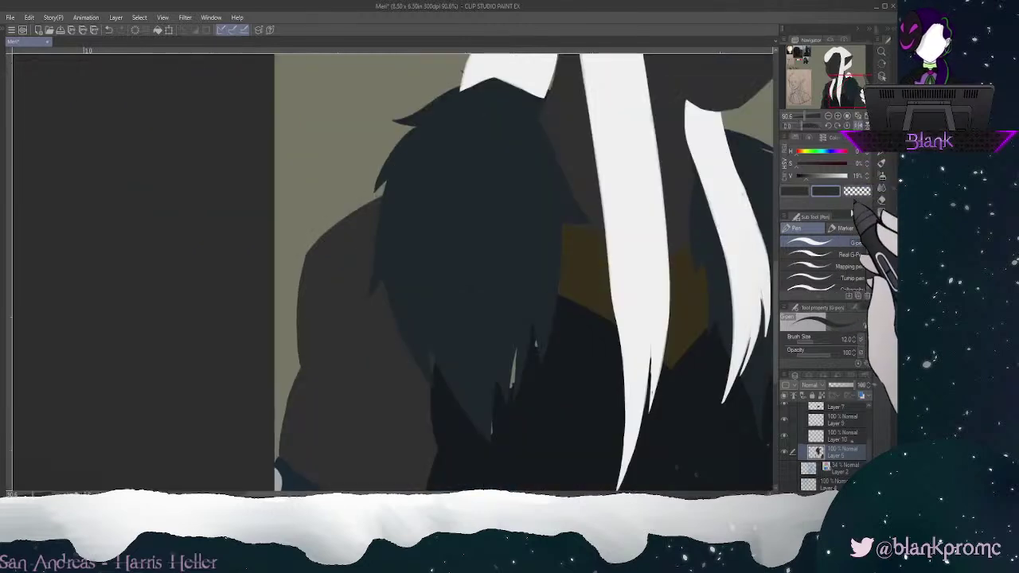
{"action": "left_click", "coordinate": [858, 126]}
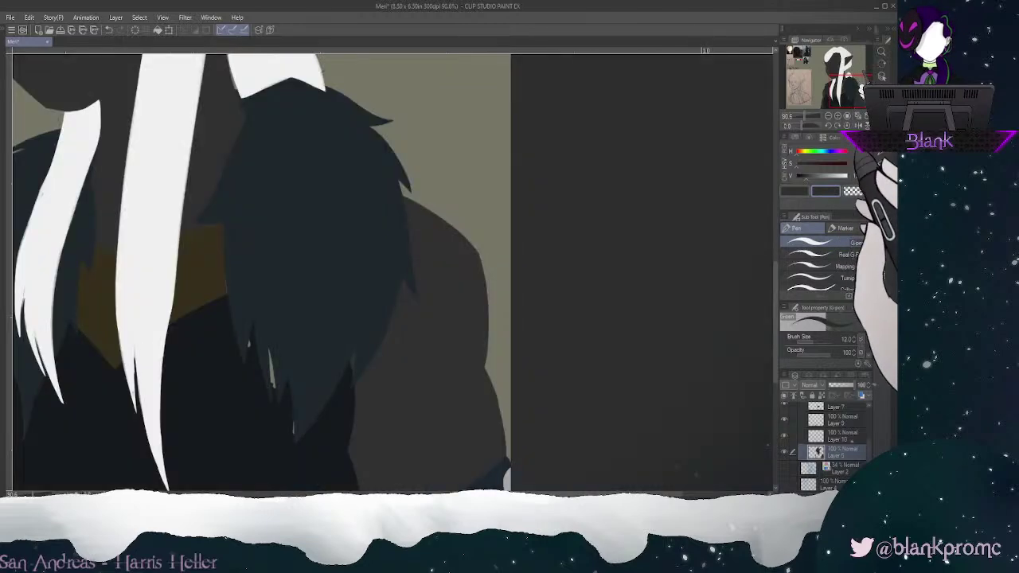
{"action": "key", "text": "e"}
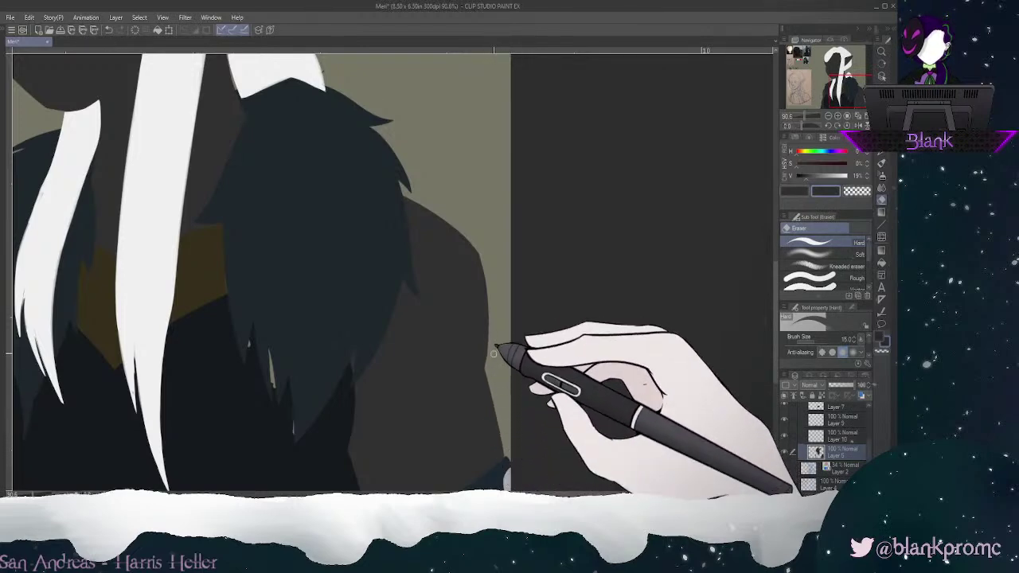
{"action": "left_click_drag", "start_coordinate": [850, 92], "coordinate": [841, 96]}
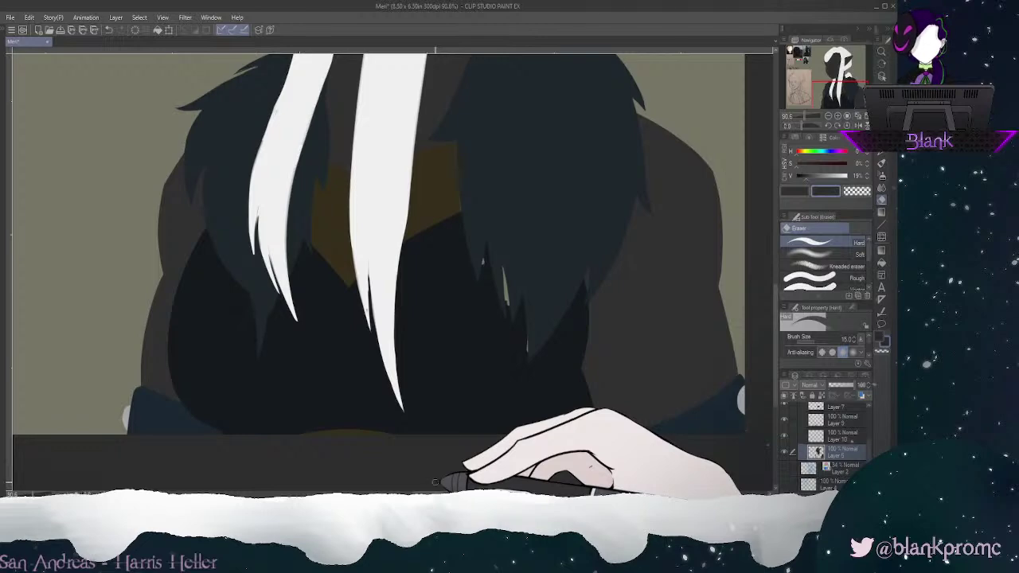
Step: Enlarge the G-pen to size 50 and compare the head's flat colours with the blue sketch lines, leaving the sketch hidden
{"action": "left_click_drag", "start_coordinate": [841, 94], "coordinate": [838, 69]}
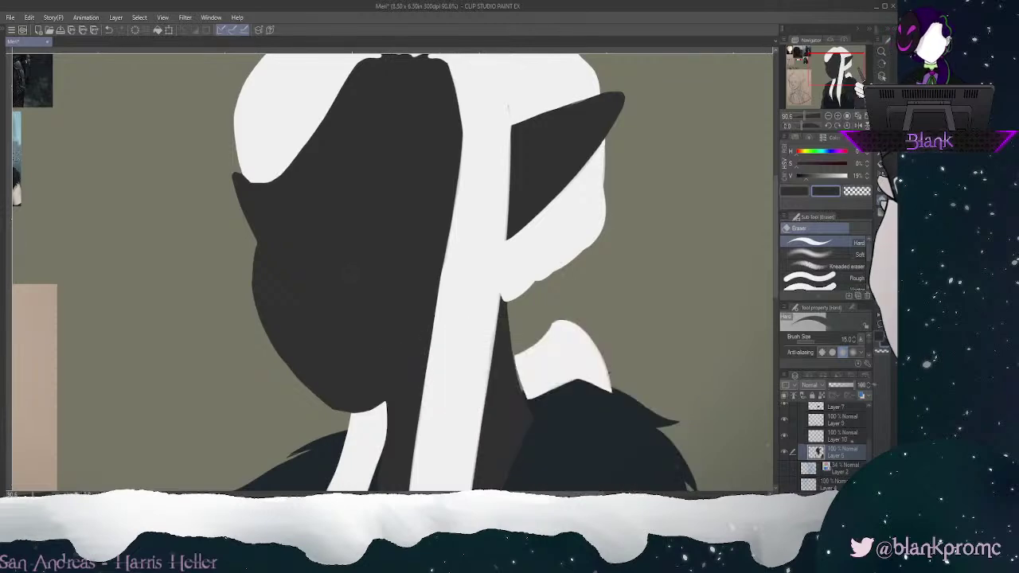
{"action": "left_click", "coordinate": [881, 140]}
{"action": "key", "text": "bracketright"}
{"action": "key", "text": "bracketright"}
{"action": "key", "text": "bracketright"}
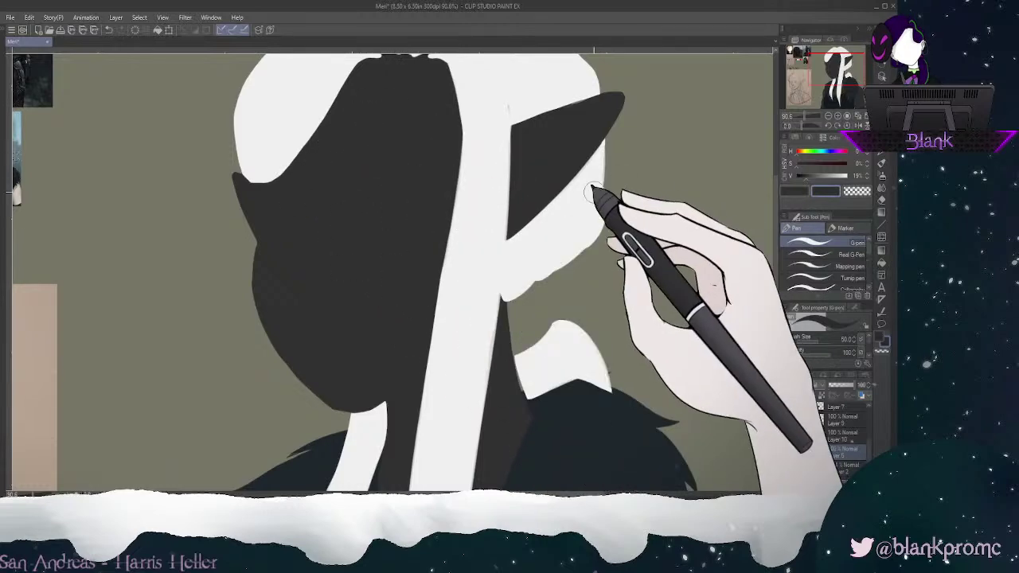
{"action": "mouse_move", "coordinate": [838, 65]}
{"action": "left_mouse_down"}
{"action": "mouse_move", "coordinate": [835, 78]}
{"action": "mouse_move", "coordinate": [831, 54]}
{"action": "left_mouse_up"}
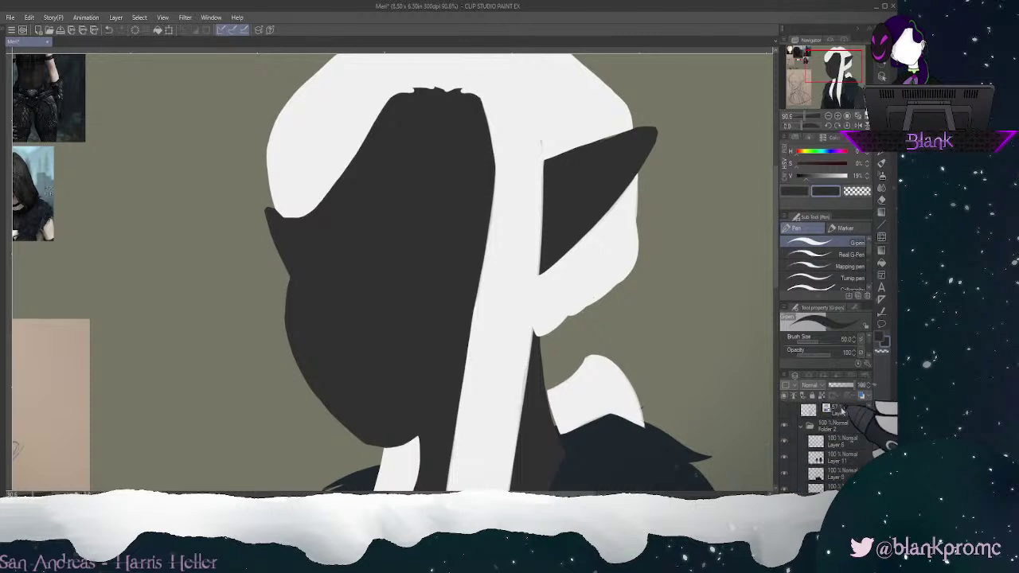
{"action": "left_click", "coordinate": [786, 410]}
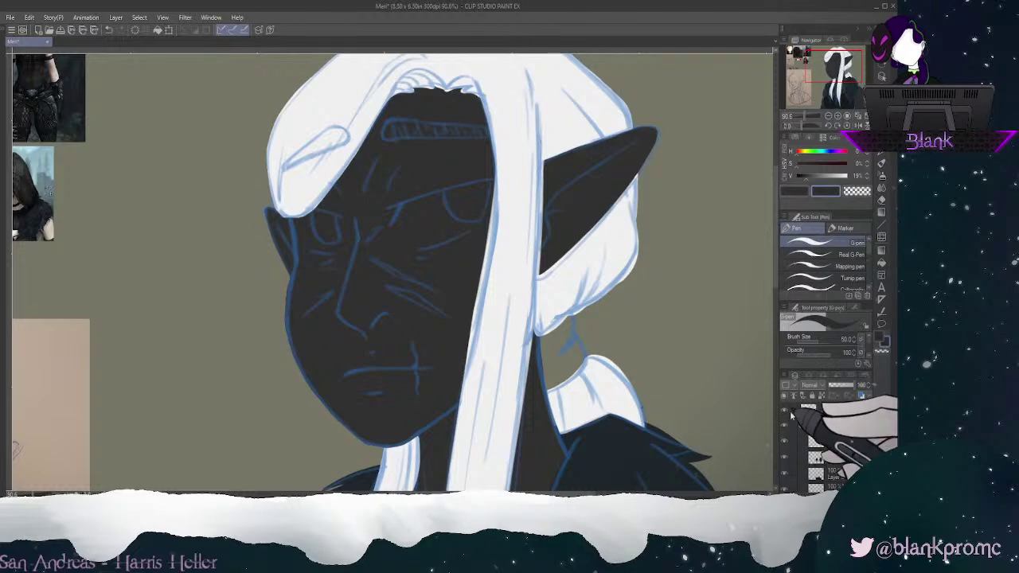
{"action": "left_click", "coordinate": [786, 410]}
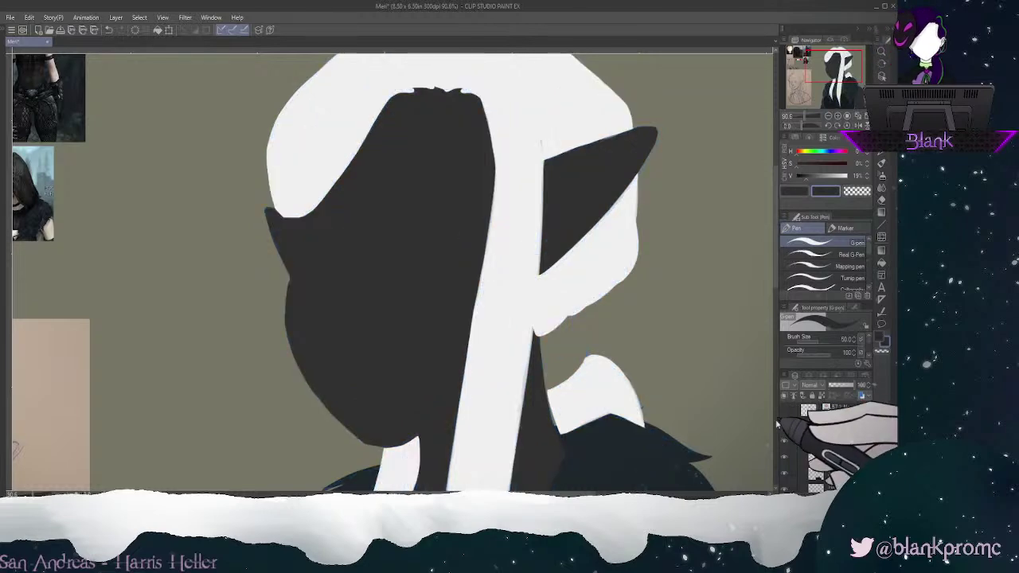
Step: Select Layer 8 and fill the light gaps between the right fur collar's lower tufts with the top's sampled black
{"action": "left_click_drag", "start_coordinate": [833, 66], "coordinate": [837, 108]}
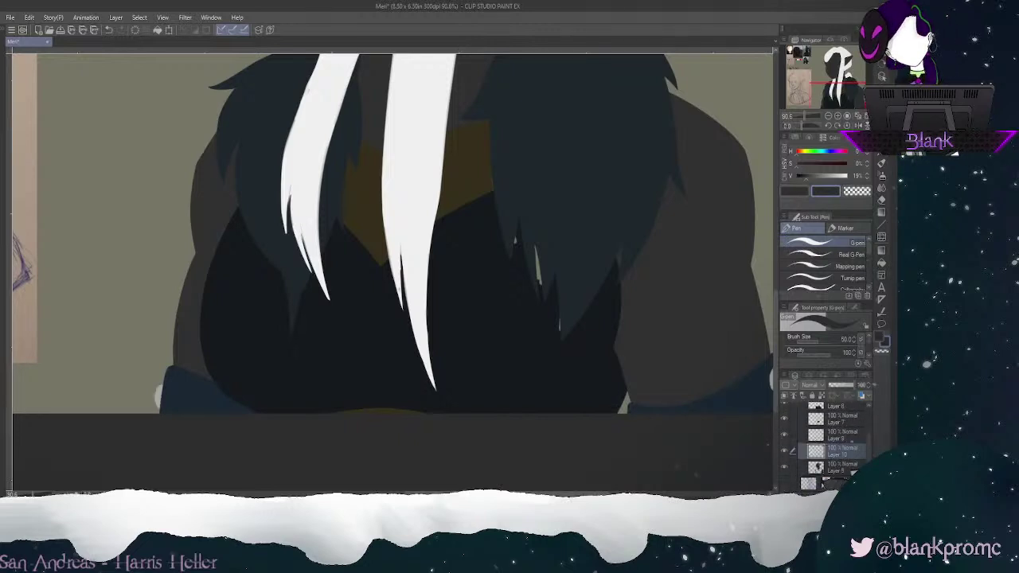
{"action": "left_click", "coordinate": [786, 436]}
{"action": "left_click", "coordinate": [786, 436]}
{"action": "left_click", "coordinate": [789, 423]}
{"action": "left_click", "coordinate": [787, 426]}
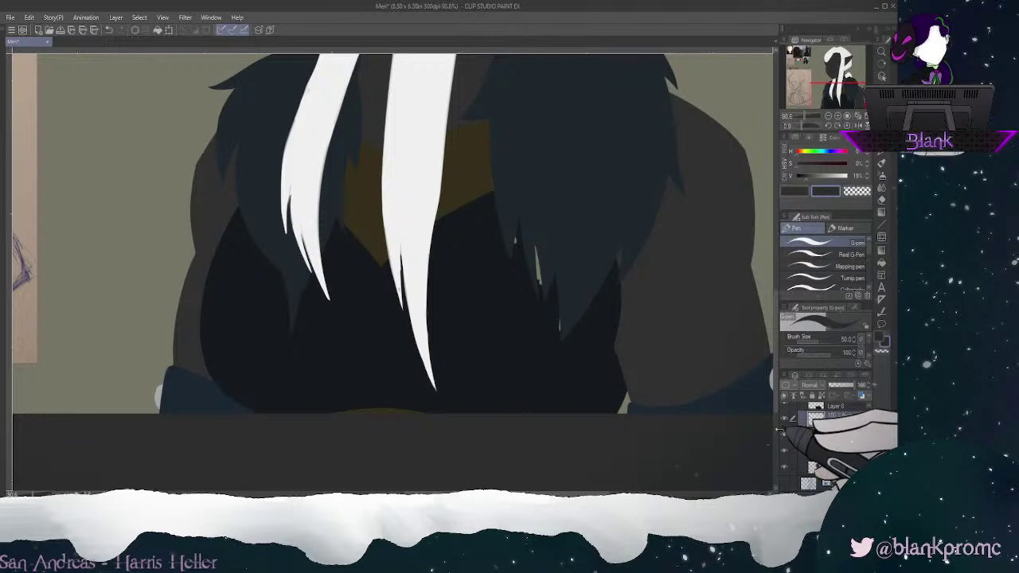
{"action": "left_click", "coordinate": [490, 167], "text": "alt"}
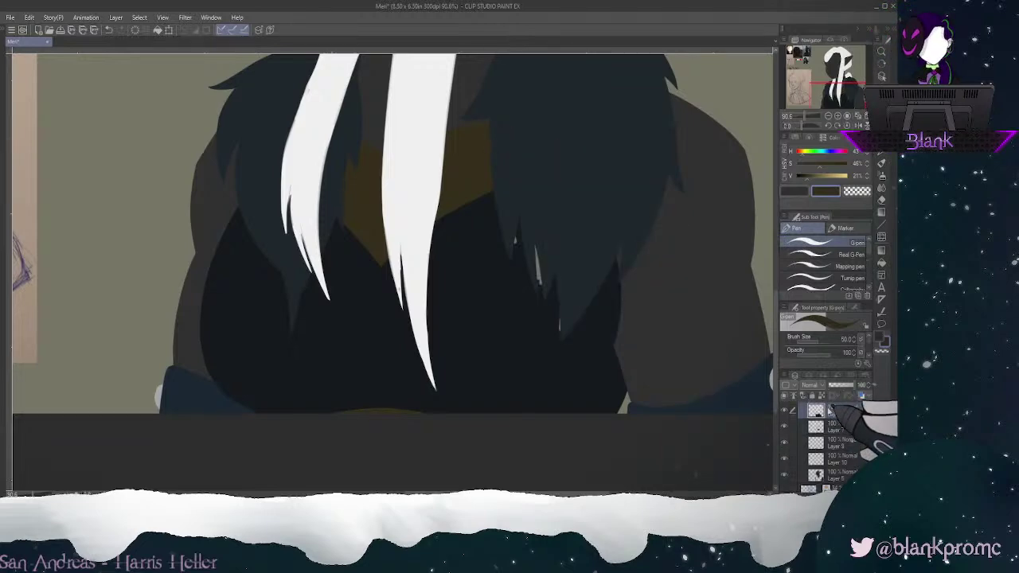
{"action": "left_click", "coordinate": [530, 379], "text": "alt"}
{"action": "left_click_drag", "start_coordinate": [560, 322], "coordinate": [562, 339]}
{"action": "left_click_drag", "start_coordinate": [535, 248], "coordinate": [544, 265]}
{"action": "left_click_drag", "start_coordinate": [521, 221], "coordinate": [515, 248]}
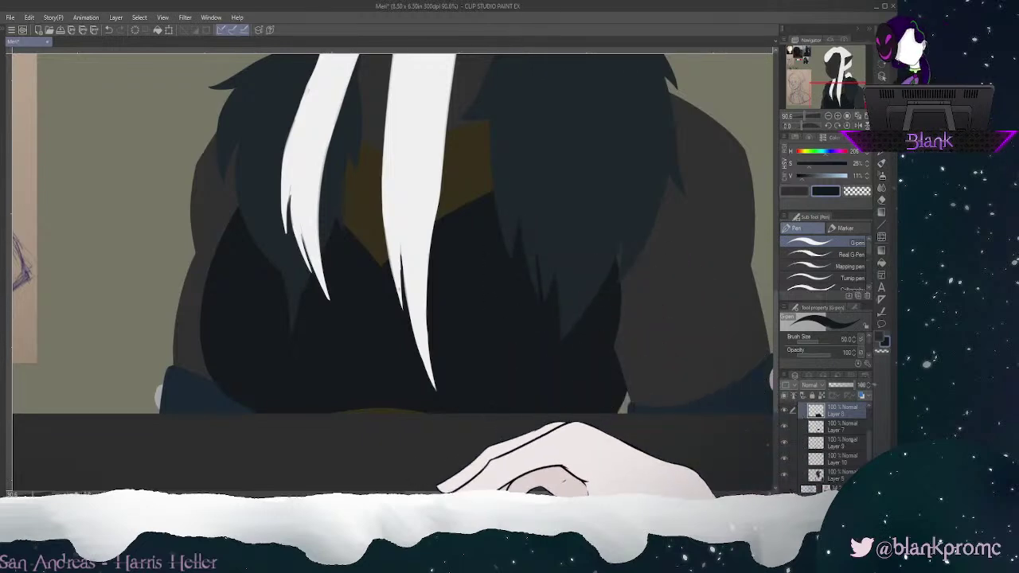
Step: Select the white hair on Layer 6 and extend the tied hair's inner edge over the neck with its sampled white
{"action": "left_click_drag", "start_coordinate": [398, 271], "coordinate": [372, 457]}
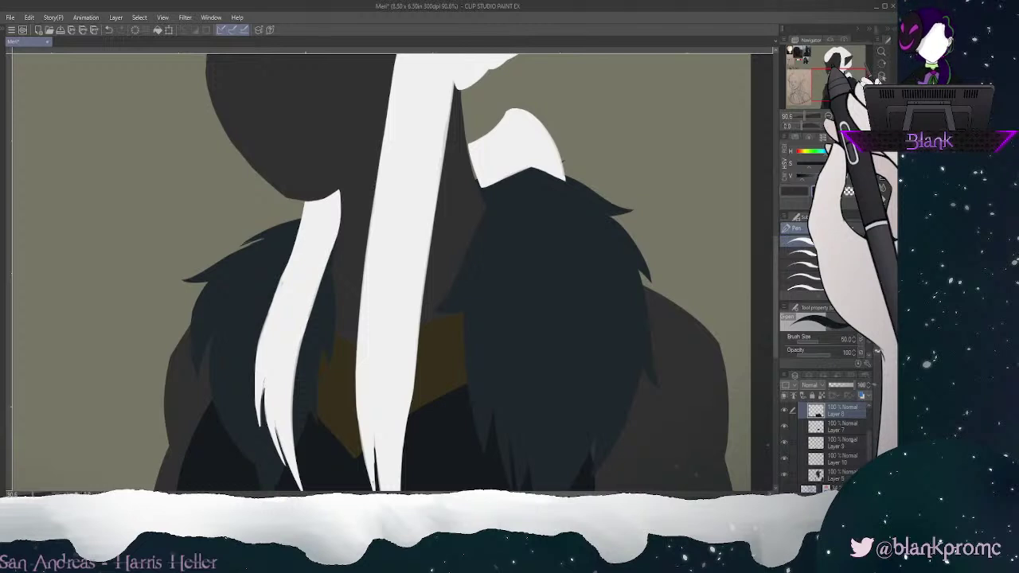
{"action": "left_click_drag", "start_coordinate": [869, 444], "coordinate": [869, 430]}
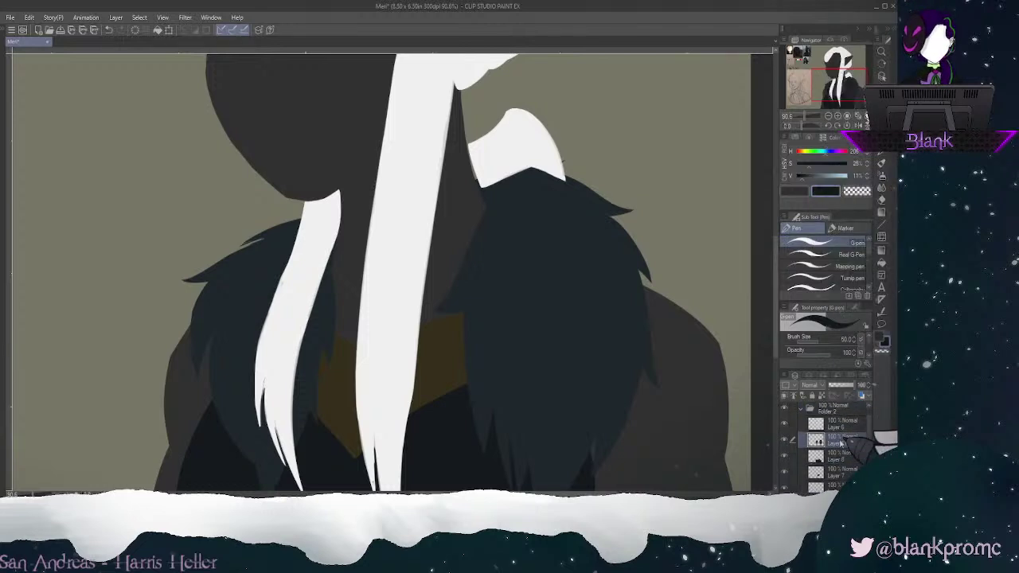
{"action": "left_click", "coordinate": [785, 440]}
{"action": "left_click", "coordinate": [785, 440]}
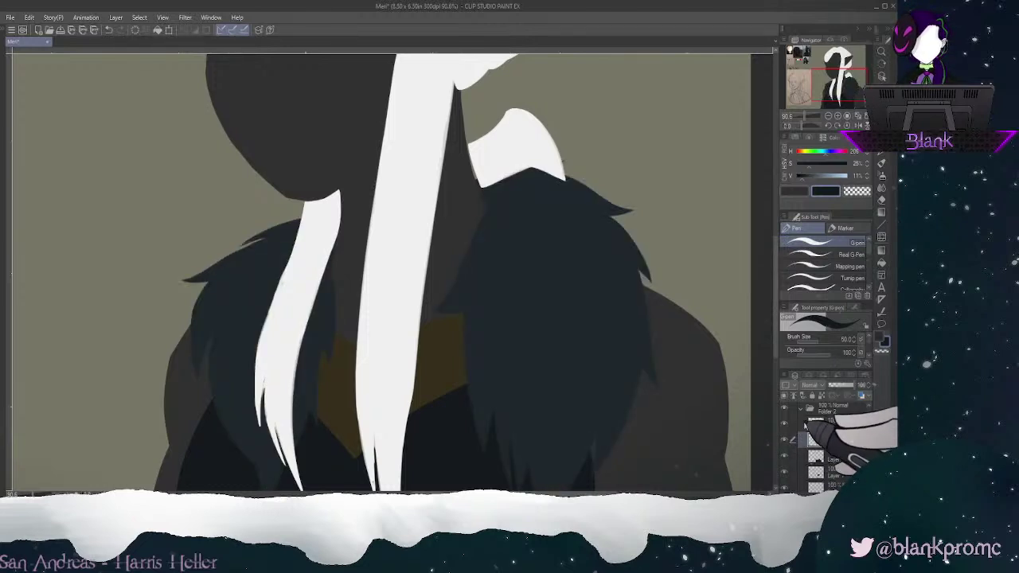
{"action": "left_click", "coordinate": [785, 423]}
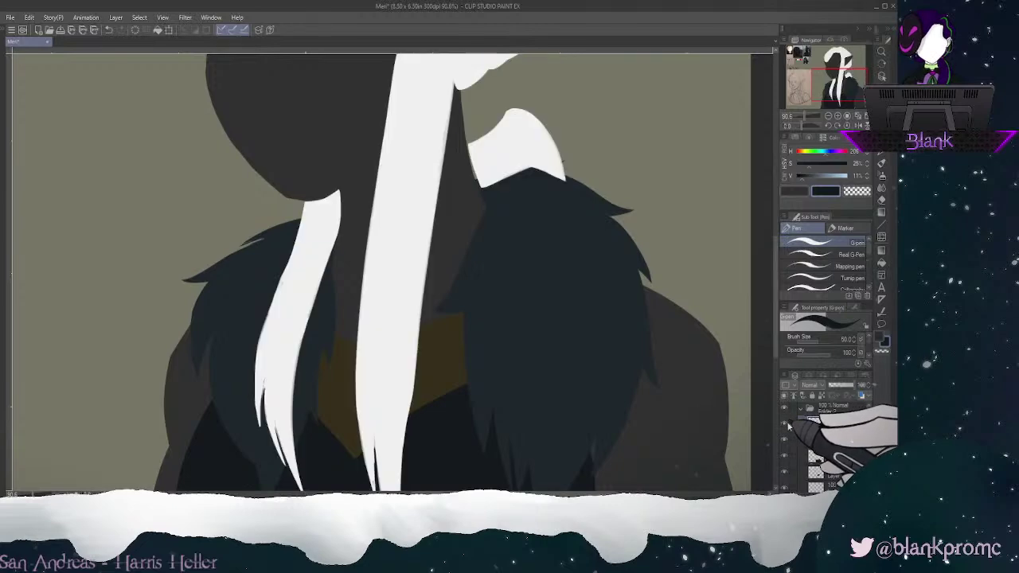
{"action": "left_click", "coordinate": [785, 423]}
{"action": "mouse_move", "coordinate": [839, 84]}
{"action": "left_mouse_down"}
{"action": "mouse_move", "coordinate": [835, 69]}
{"action": "mouse_move", "coordinate": [843, 77]}
{"action": "left_mouse_up"}
{"action": "left_click", "coordinate": [499, 222], "text": "alt"}
{"action": "left_click", "coordinate": [838, 116]}
{"action": "left_click", "coordinate": [838, 116]}
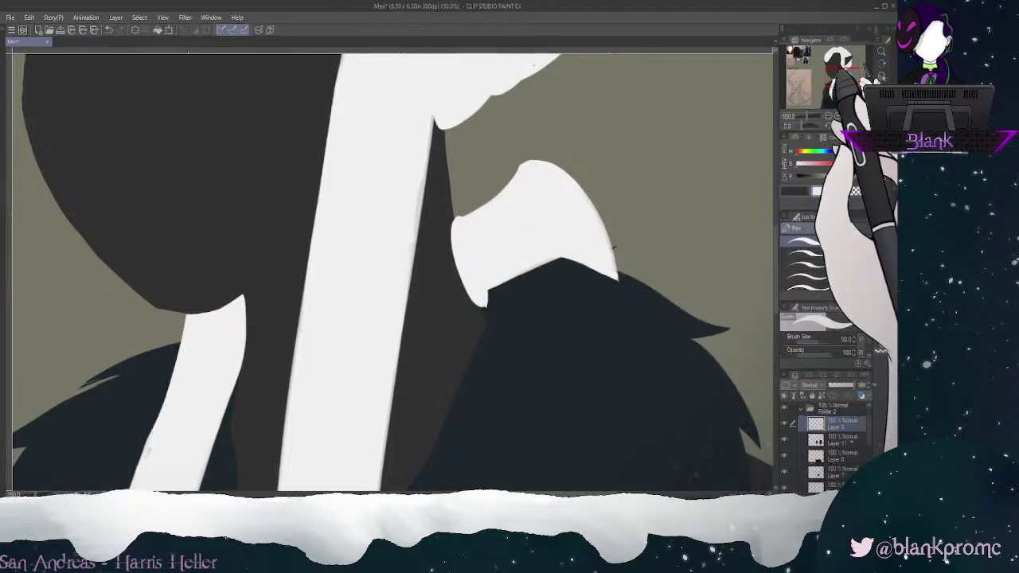
Step: Reduce the G-pen to size 17 and smooth the long front strand's edge along the neck, redoing a failed stroke
{"action": "key", "text": "["}
{"action": "key", "text": "["}
{"action": "key", "text": "["}
{"action": "key", "text": "["}
{"action": "key", "text": "["}
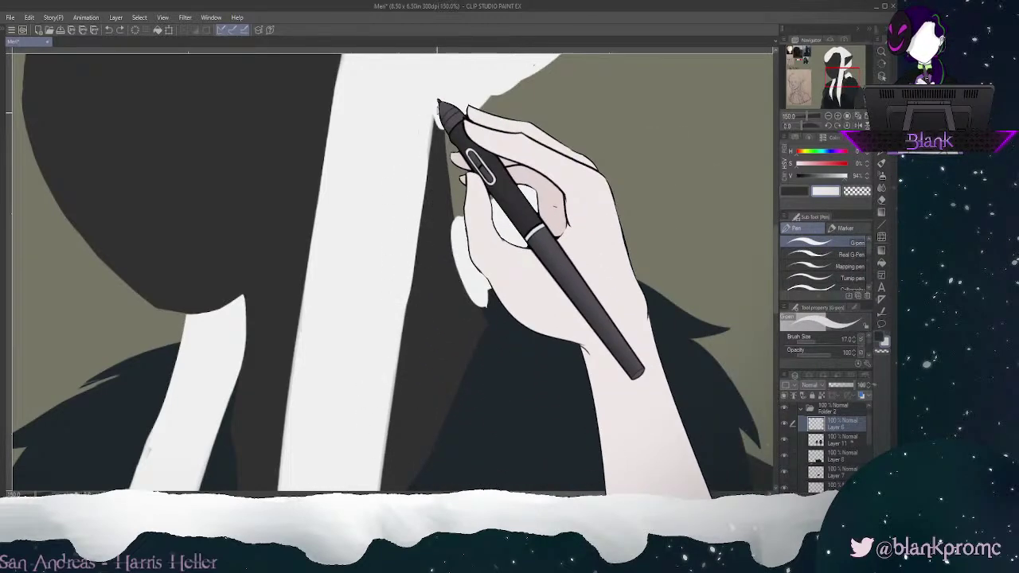
{"action": "left_click_drag", "start_coordinate": [435, 117], "coordinate": [406, 295]}
{"action": "key", "text": "ctrl+z"}
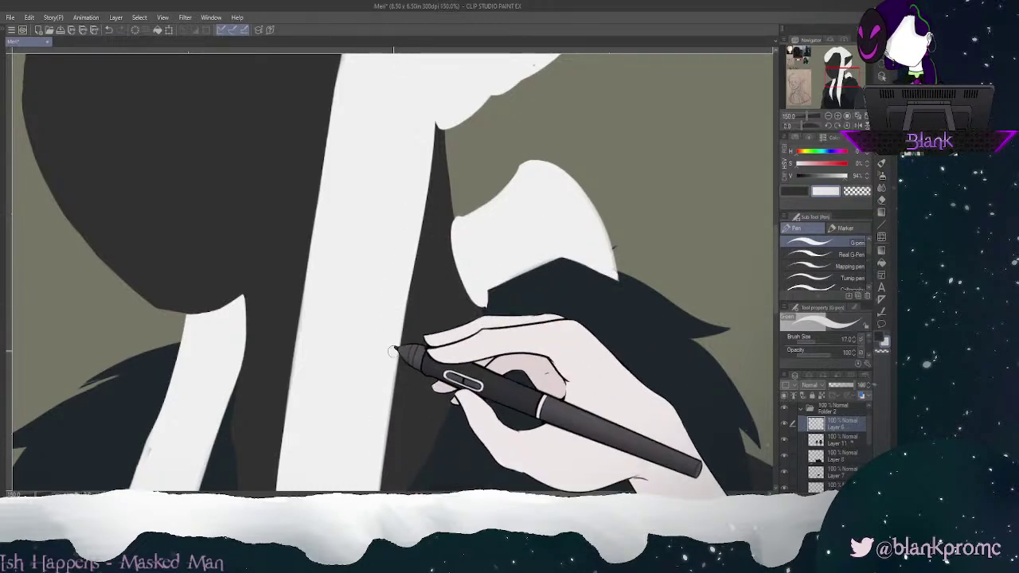
Step: Refine the front strand's edge beside the large ear and erase the white hair overlapping the ear's lower edge
{"action": "left_click_drag", "start_coordinate": [843, 76], "coordinate": [844, 66]}
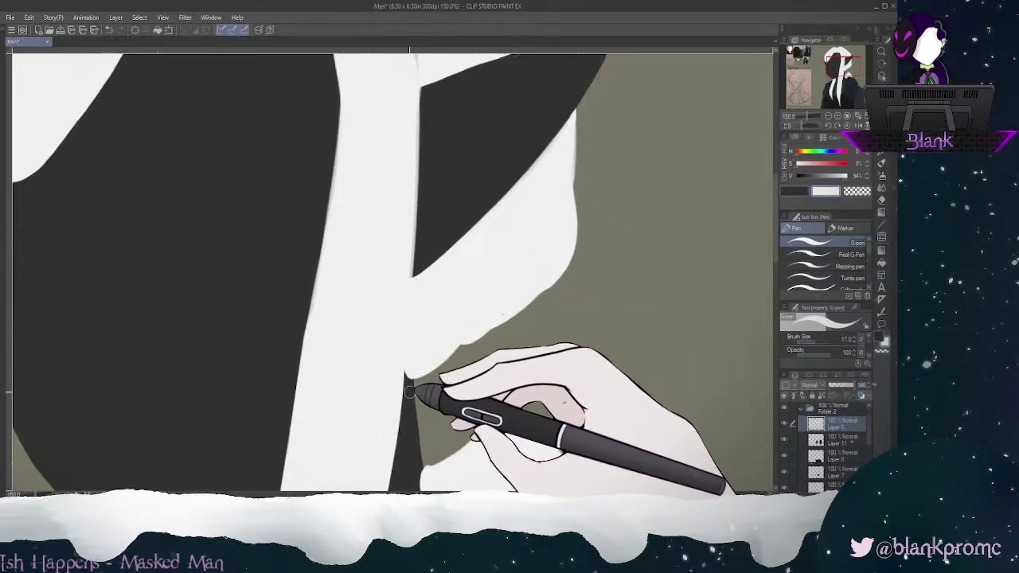
{"action": "key", "text": "e"}
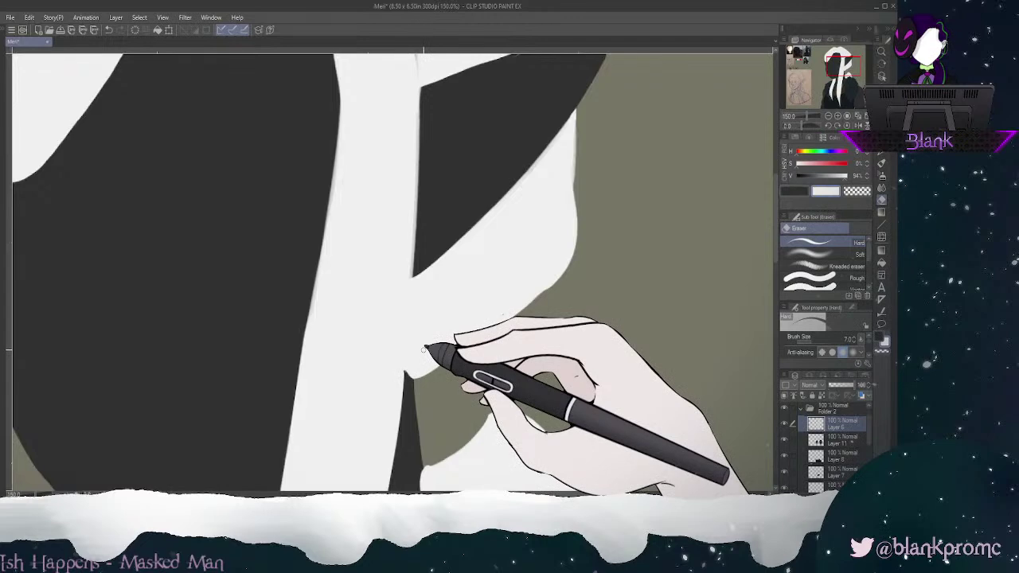
{"action": "key", "text": "p"}
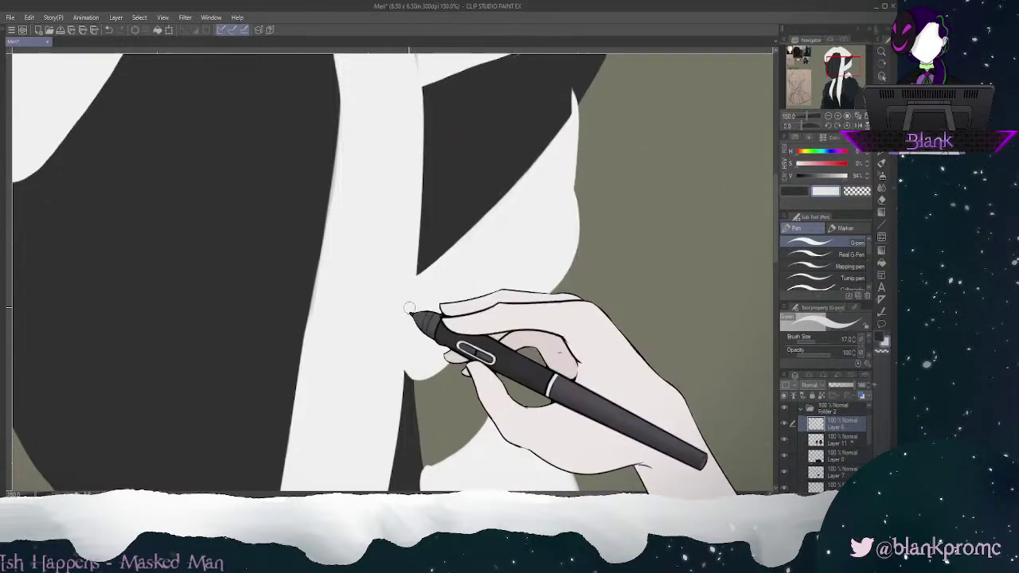
{"action": "left_click_drag", "start_coordinate": [847, 63], "coordinate": [846, 61]}
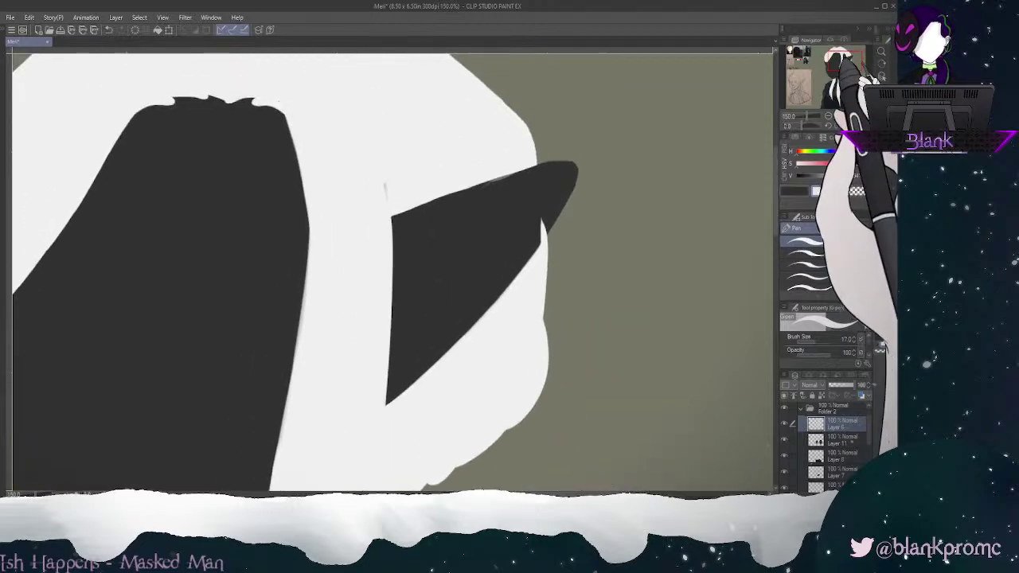
{"action": "key", "text": "e"}
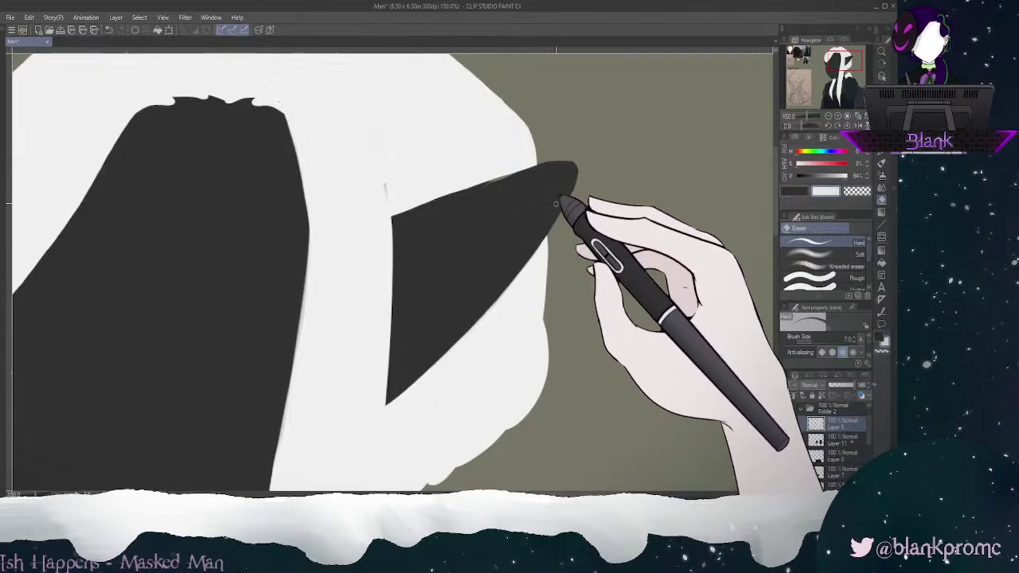
Step: Repaint the white hair edge along the large ear's upper side with one clean G-pen stroke, undoing the failed tries
{"action": "key", "text": "p"}
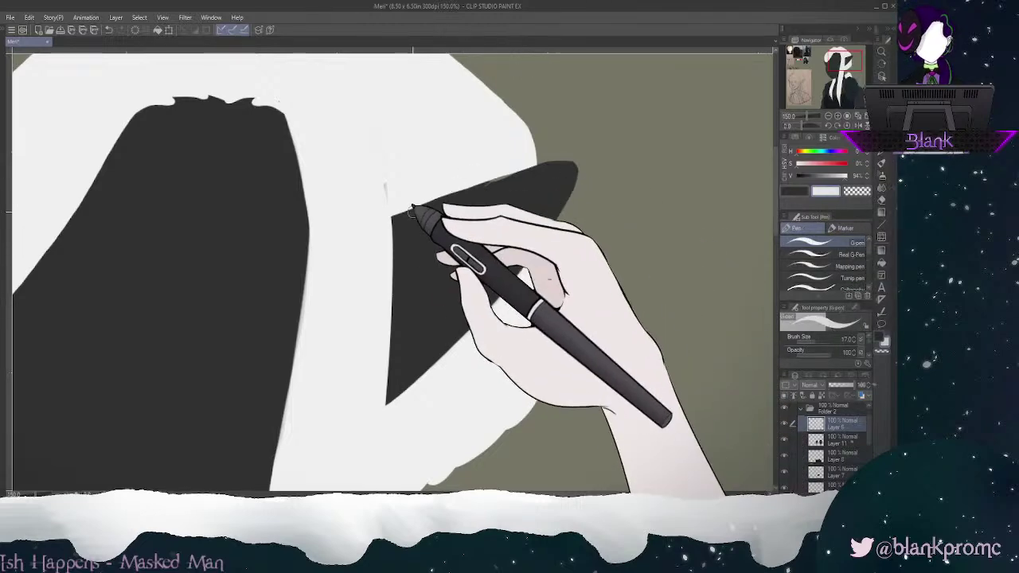
{"action": "left_click_drag", "start_coordinate": [390, 216], "coordinate": [457, 192]}
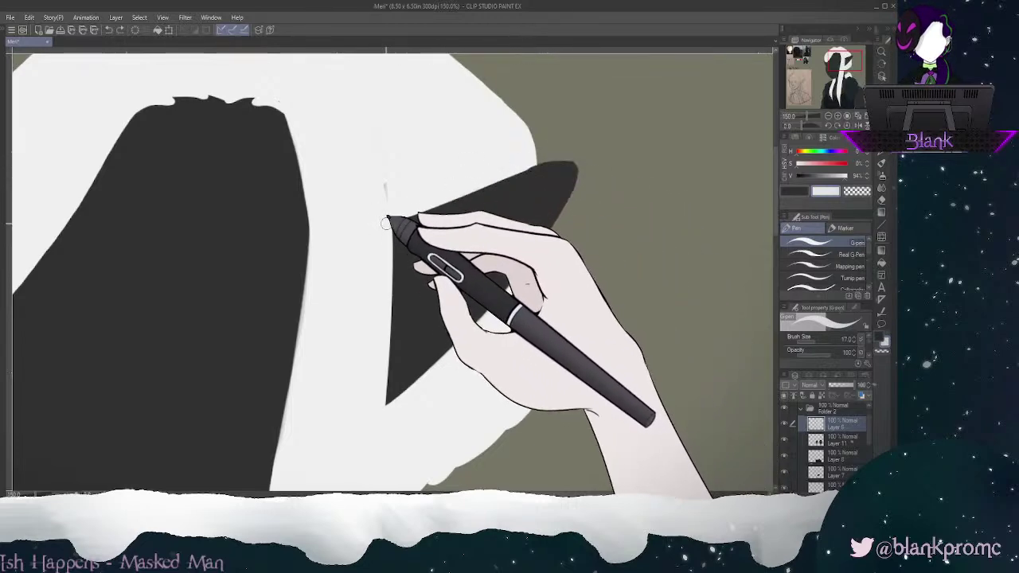
{"action": "key", "text": "ctrl+z"}
{"action": "left_click_drag", "start_coordinate": [375, 224], "coordinate": [526, 161]}
{"action": "key", "text": "ctrl+z"}
{"action": "left_click_drag", "start_coordinate": [379, 224], "coordinate": [580, 147]}
Step: Erase the white hair along the large ear's upper side with the hard eraser, redoing a failed stroke
{"action": "key", "text": "e"}
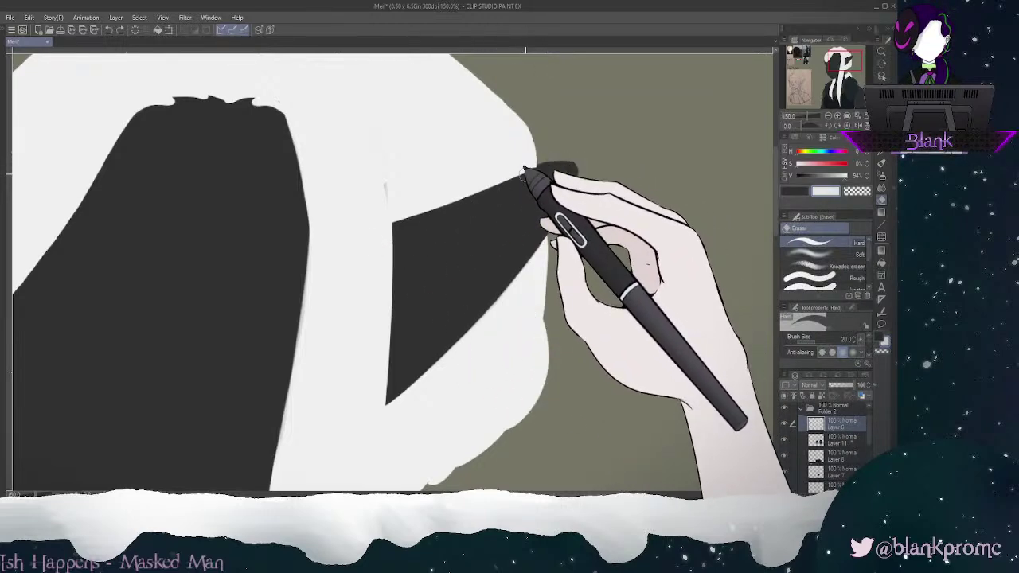
{"action": "left_click_drag", "start_coordinate": [803, 125], "coordinate": [798, 125]}
{"action": "mouse_move", "coordinate": [446, 100]}
{"action": "left_mouse_down"}
{"action": "mouse_move", "coordinate": [364, 288]}
{"action": "mouse_move", "coordinate": [358, 276]}
{"action": "left_mouse_up"}
{"action": "key", "text": "ctrl+z"}
{"action": "left_click_drag", "start_coordinate": [444, 99], "coordinate": [343, 290]}
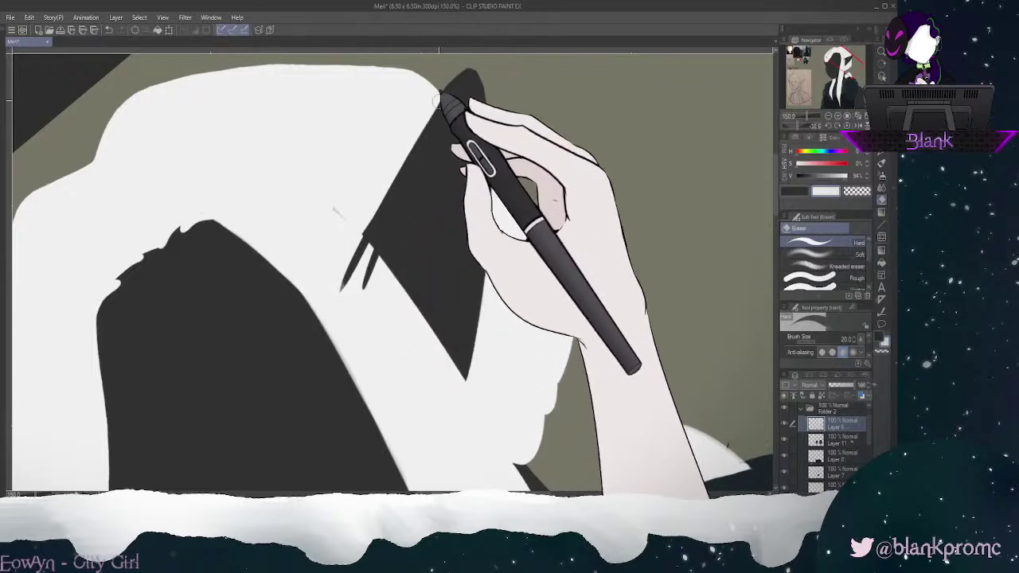
{"action": "left_click_drag", "start_coordinate": [428, 134], "coordinate": [371, 270]}
{"action": "left_click_drag", "start_coordinate": [447, 92], "coordinate": [355, 273]}
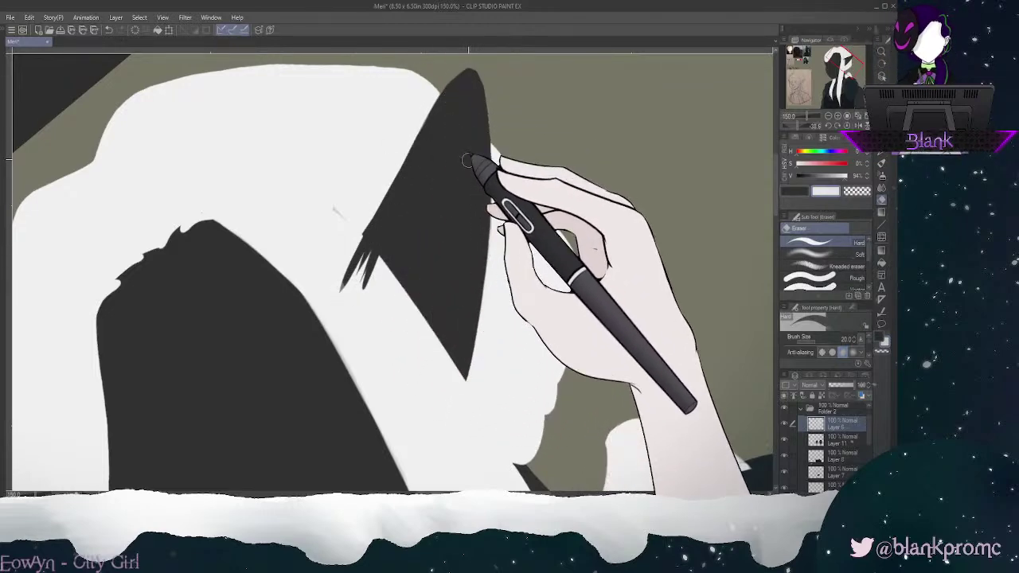
Step: Repaint the white hair with the G-pen over the eraser overshoots at the large ear's inner corner, redoing a failed stroke
{"action": "left_click", "coordinate": [882, 152]}
{"action": "mouse_move", "coordinate": [343, 291]}
{"action": "left_mouse_down"}
{"action": "mouse_move", "coordinate": [344, 261]}
{"action": "mouse_move", "coordinate": [400, 280]}
{"action": "left_mouse_up"}
{"action": "key", "text": "ctrl+z"}
{"action": "left_click_drag", "start_coordinate": [360, 235], "coordinate": [391, 292]}
{"action": "mouse_move", "coordinate": [350, 253]}
{"action": "left_mouse_down"}
{"action": "mouse_move", "coordinate": [368, 275]}
{"action": "mouse_move", "coordinate": [340, 284]}
{"action": "left_mouse_up"}
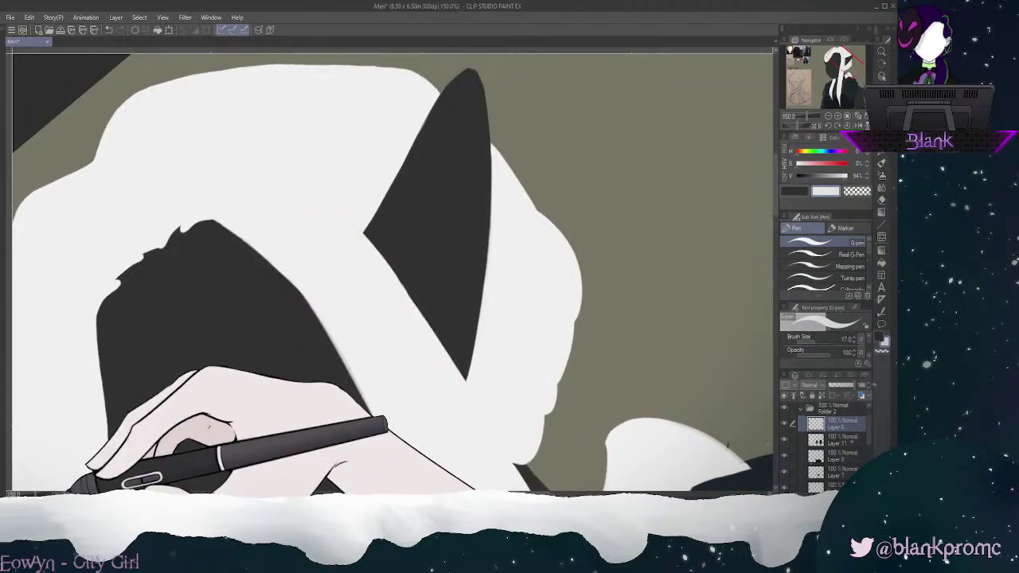
Step: Trim the dark ear's edge near its tip on Layer 5 with the hard eraser and return to Layer 6
{"action": "scroll", "coordinate": [870, 436], "scroll_direction": "down", "scroll_amount": 5}
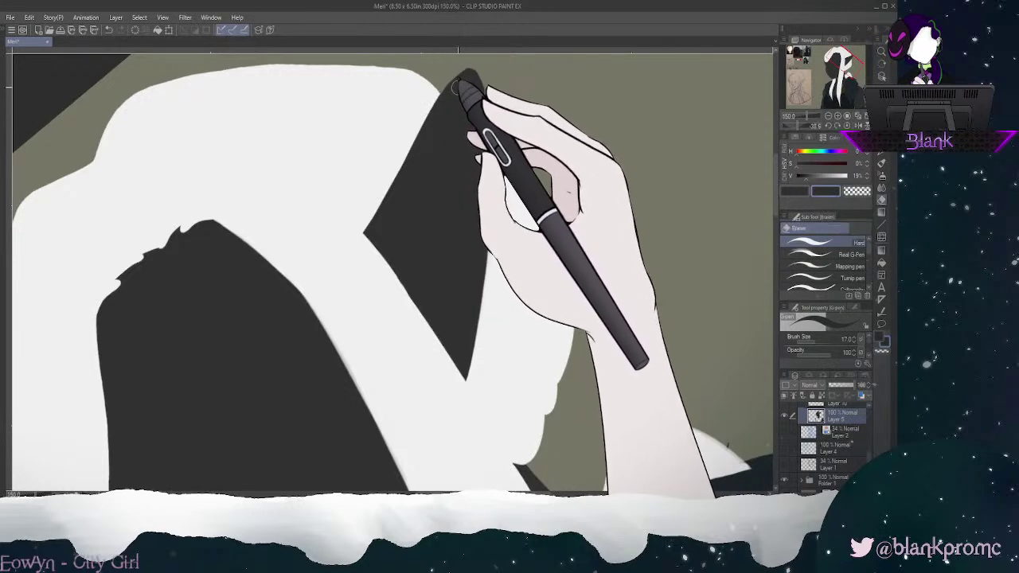
{"action": "key", "text": "e"}
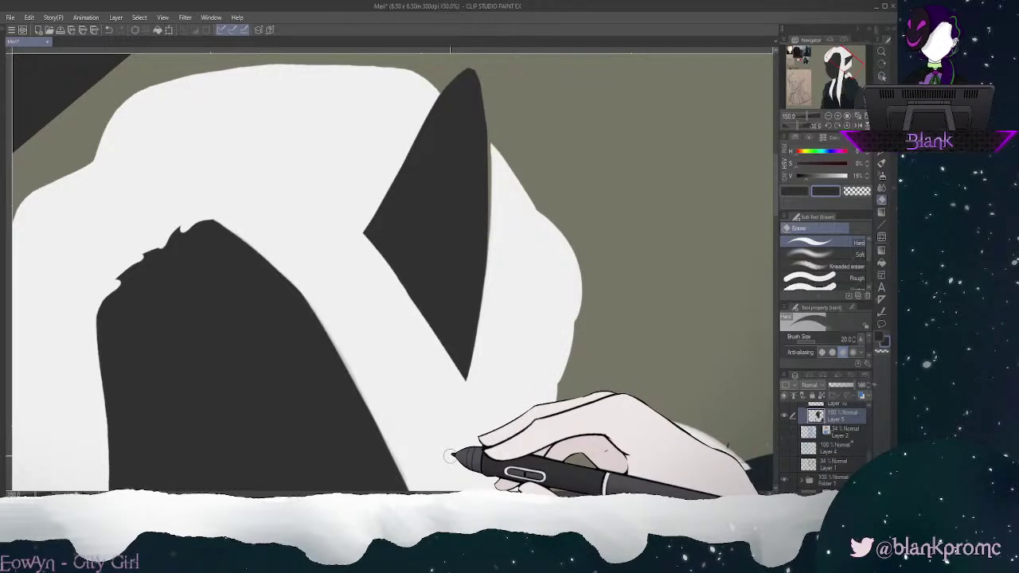
{"action": "scroll", "coordinate": [850, 438], "scroll_direction": "down", "scroll_amount": 3}
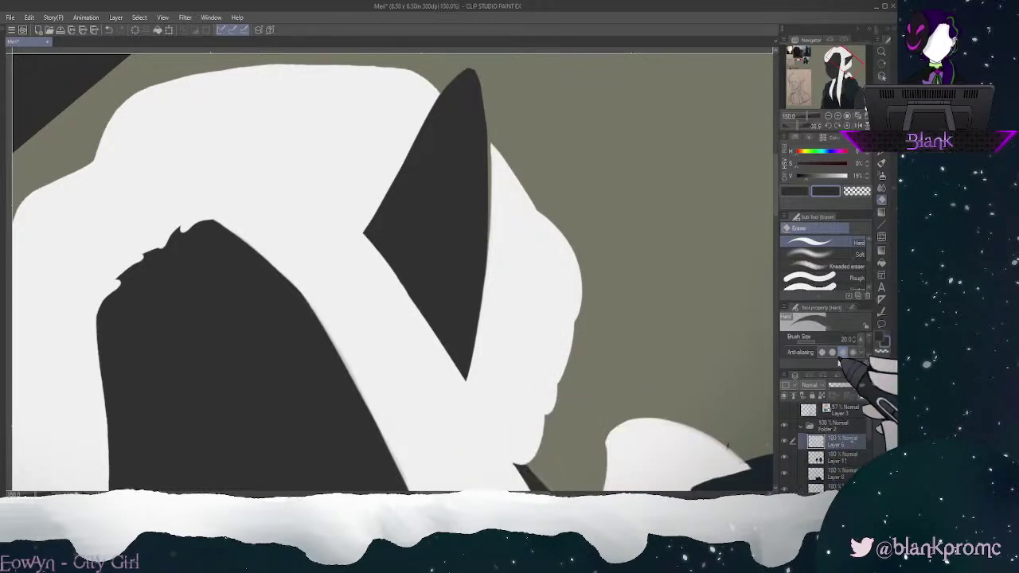
Step: Reset the canvas rotation and fill the white hair up to the large ear's lower edge with the G-pen
{"action": "left_click", "coordinate": [848, 126]}
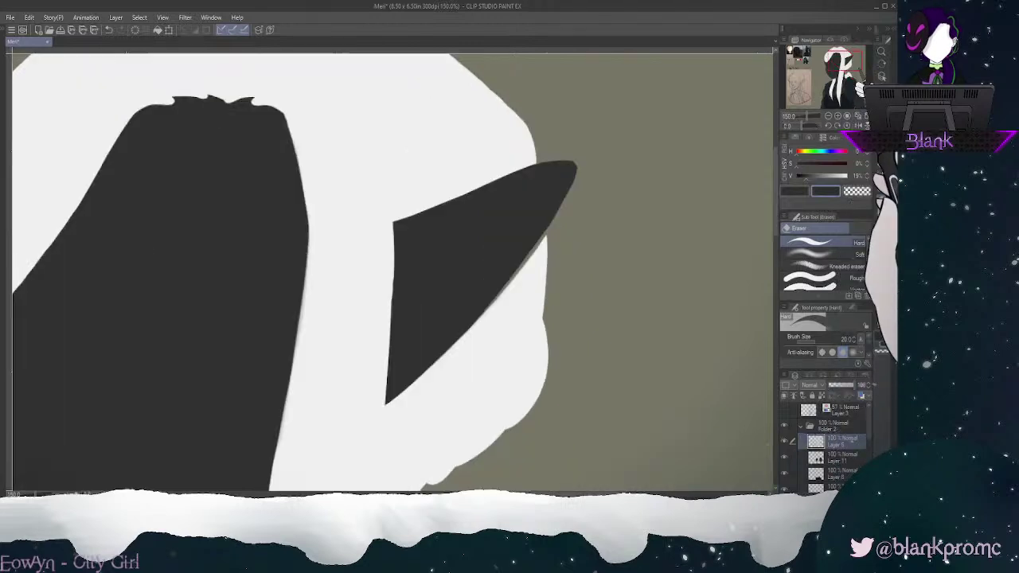
{"action": "left_click", "coordinate": [881, 141]}
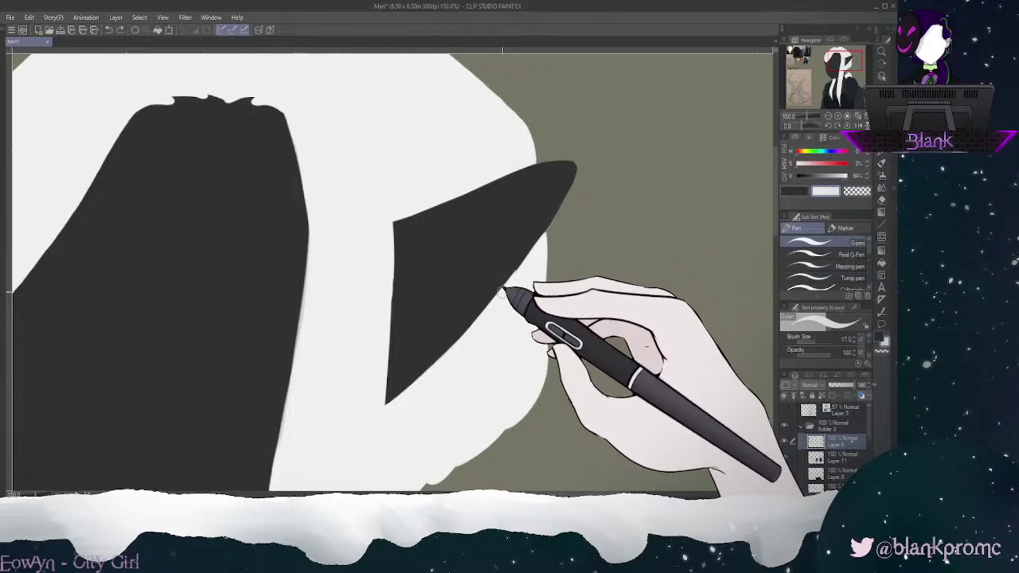
{"action": "key", "text": "e"}
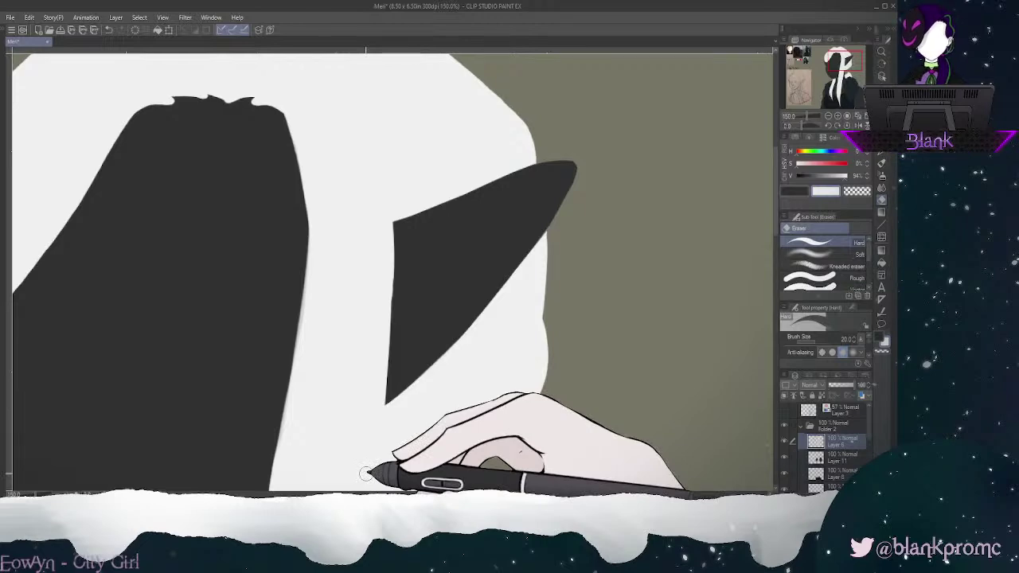
Step: Shape small pointed tufts in the white hairline toward the large ear, using the G-pen at size 5 and eraser at size 15
{"action": "left_click_drag", "start_coordinate": [845, 60], "coordinate": [835, 52]}
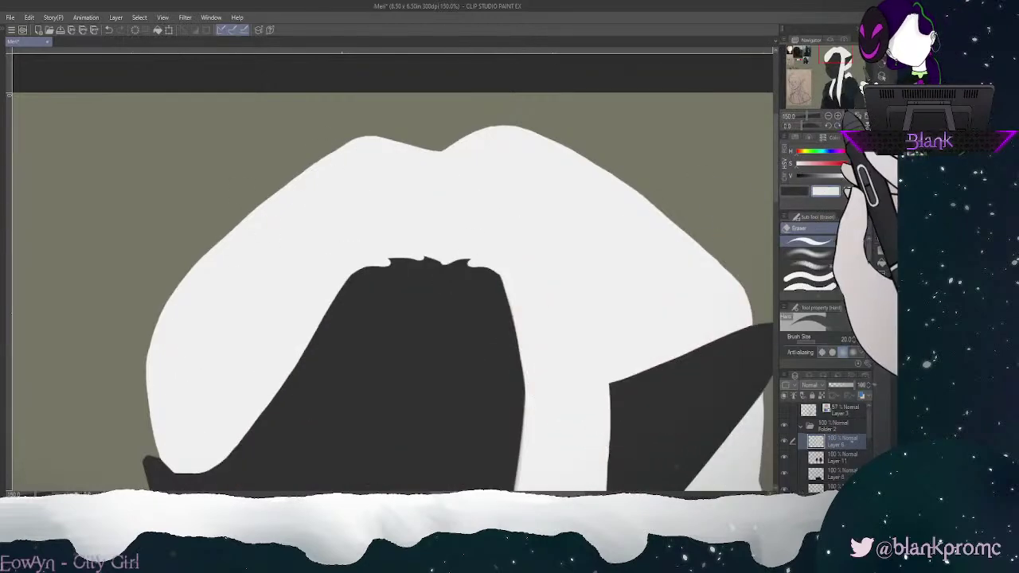
{"action": "left_click", "coordinate": [838, 116]}
{"action": "left_click", "coordinate": [881, 141]}
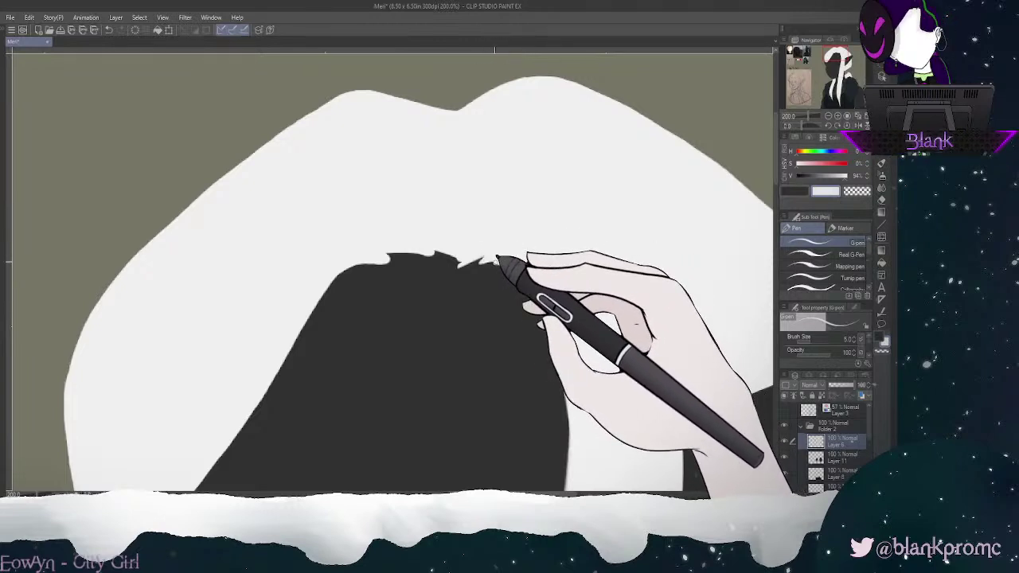
{"action": "key", "text": "e"}
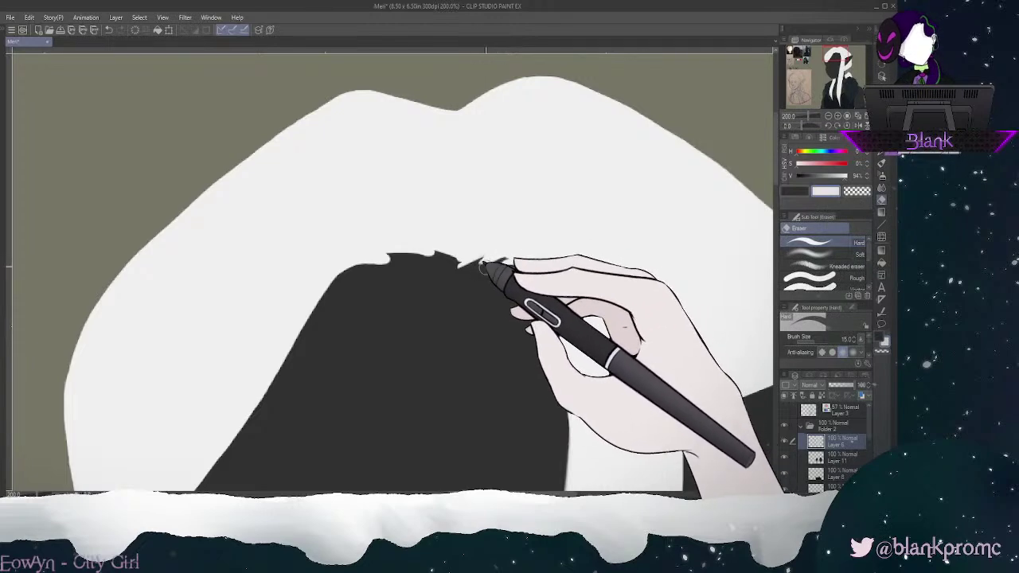
{"action": "key", "text": "p"}
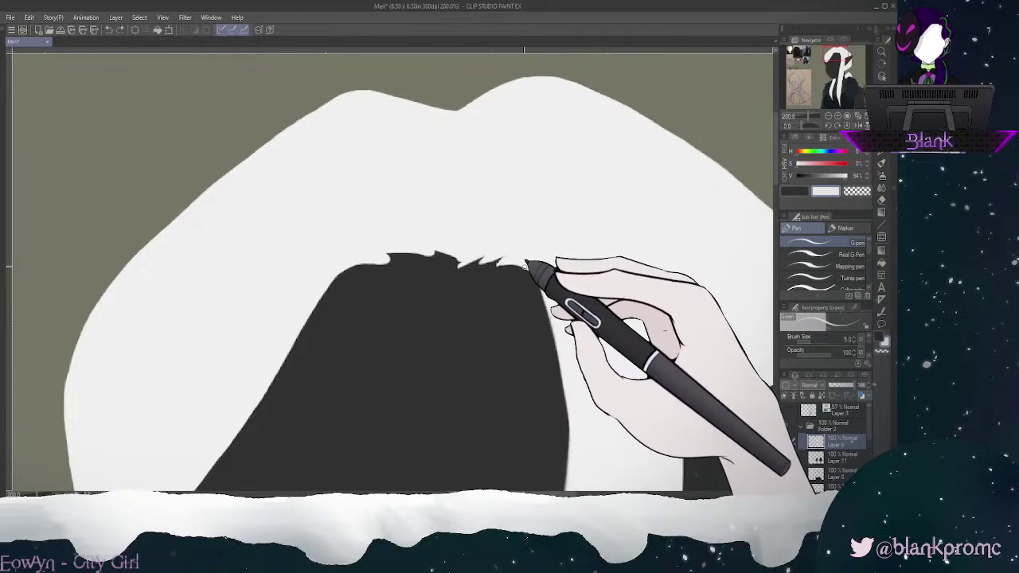
{"action": "key", "text": "e"}
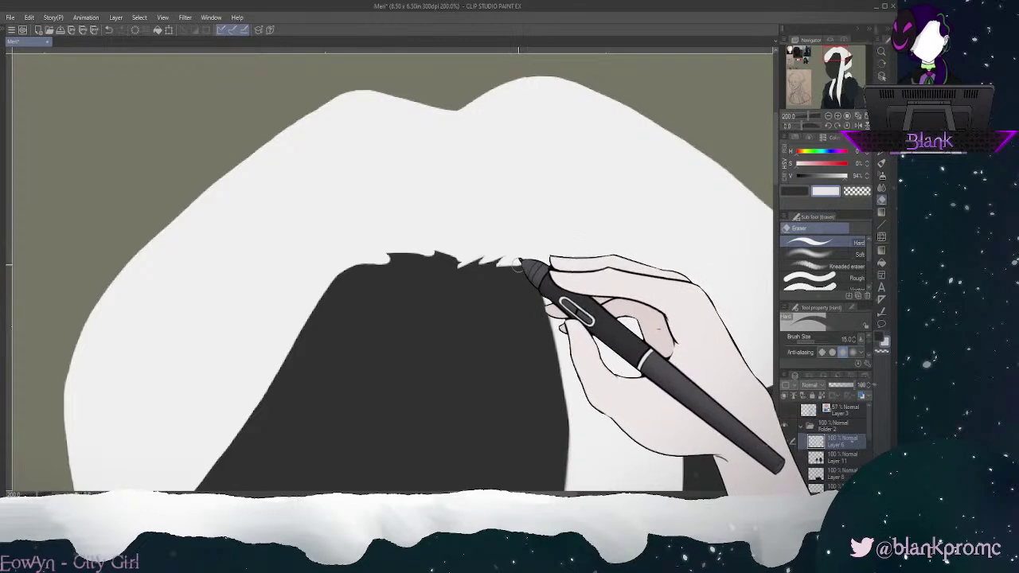
Step: Rework the middle tufts of the hairline above the forehead with fine G-pen and eraser strokes
{"action": "left_click", "coordinate": [881, 140]}
{"action": "left_click_drag", "start_coordinate": [436, 250], "coordinate": [452, 257]}
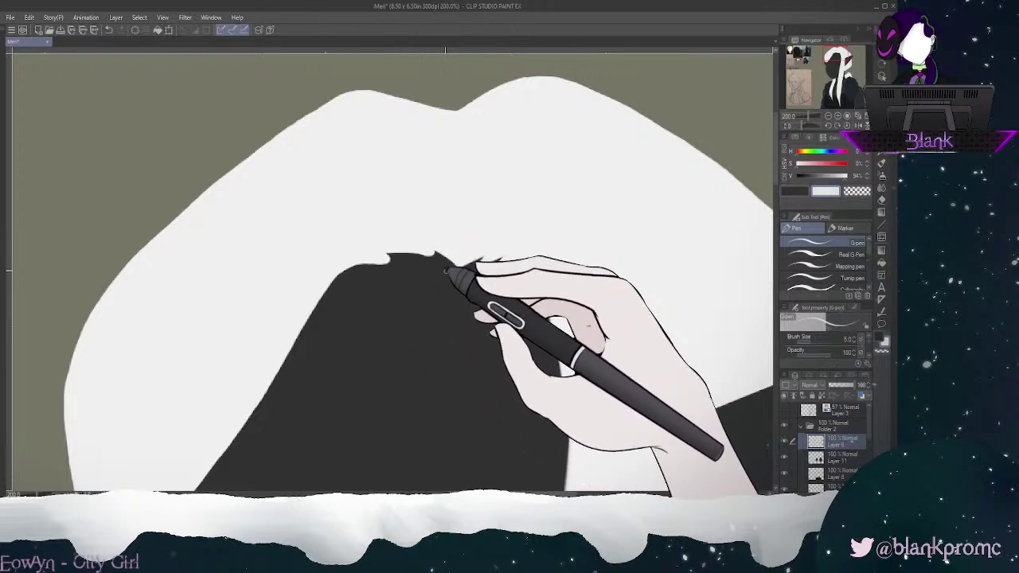
{"action": "key", "text": "e"}
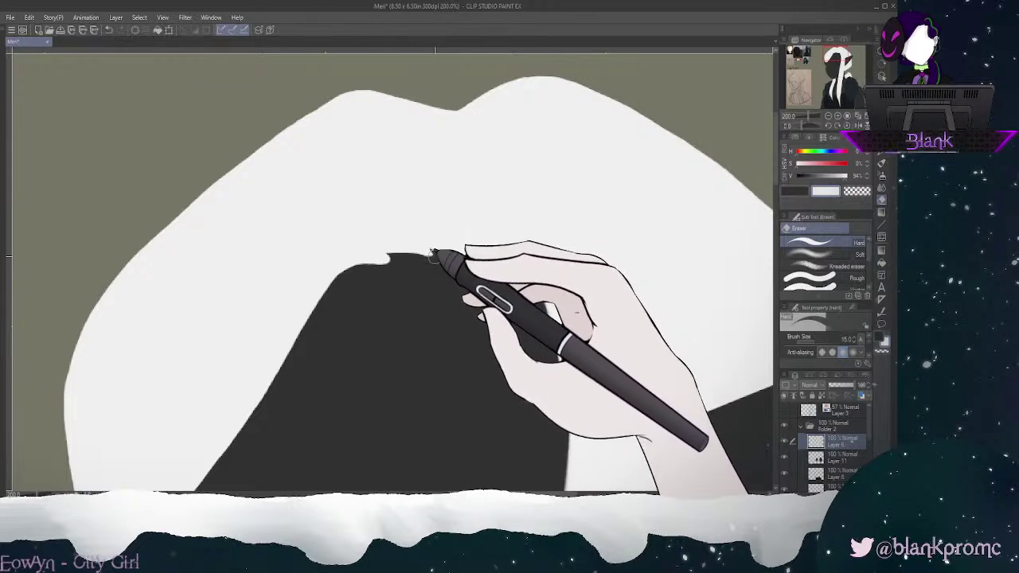
{"action": "left_click_drag", "start_coordinate": [389, 244], "coordinate": [436, 254]}
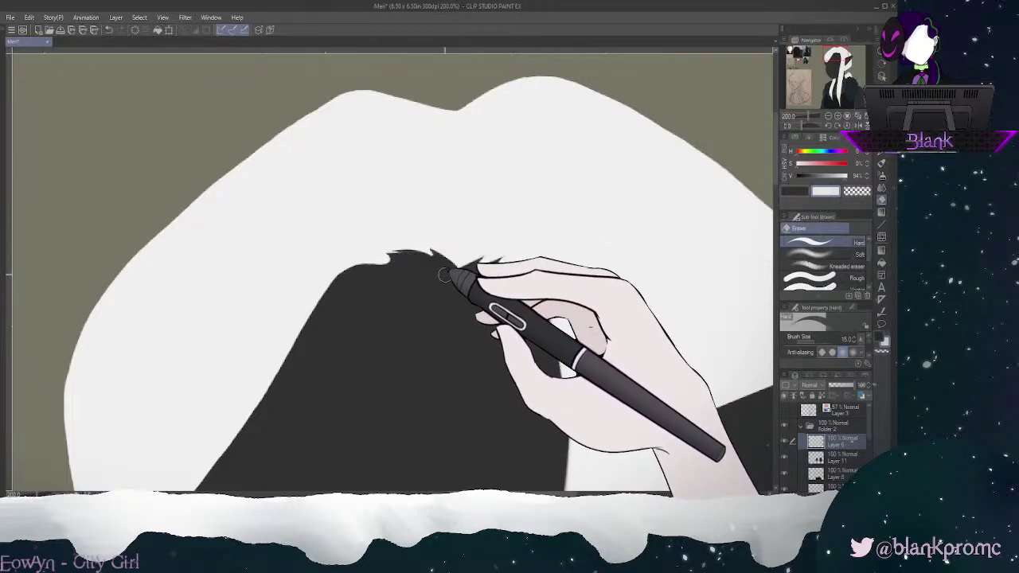
Step: Carve pointed tufts into the hairline's far side on the mirrored, rotated canvas and refine them with the eraser at size 6
{"action": "left_click", "coordinate": [858, 125]}
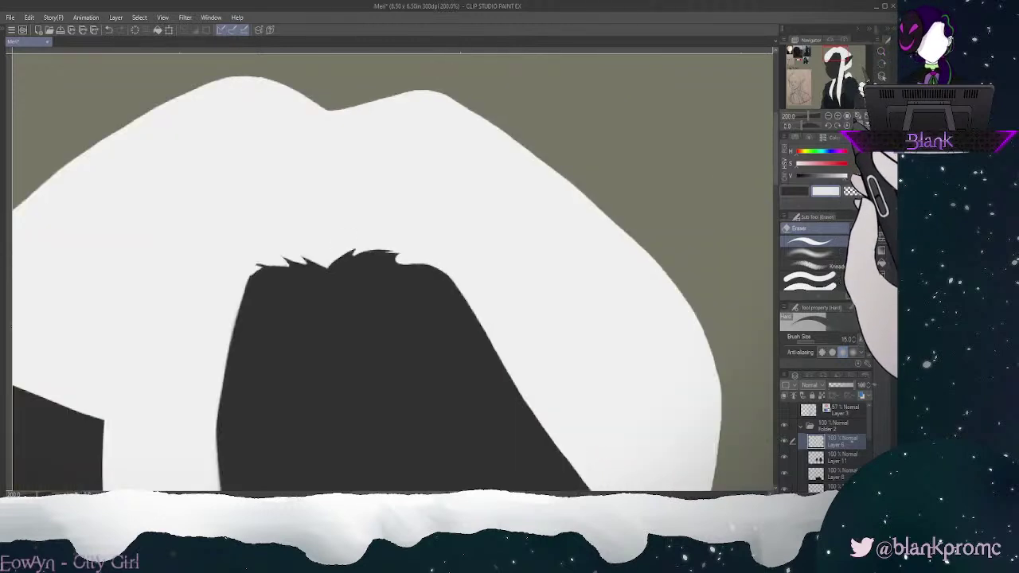
{"action": "left_click_drag", "start_coordinate": [802, 124], "coordinate": [797, 125]}
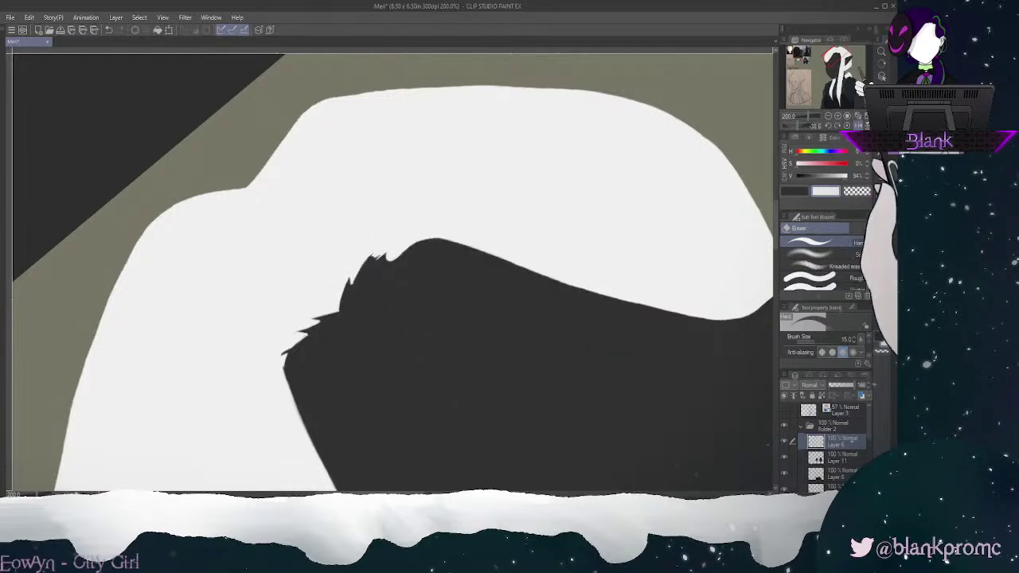
{"action": "left_click", "coordinate": [882, 151]}
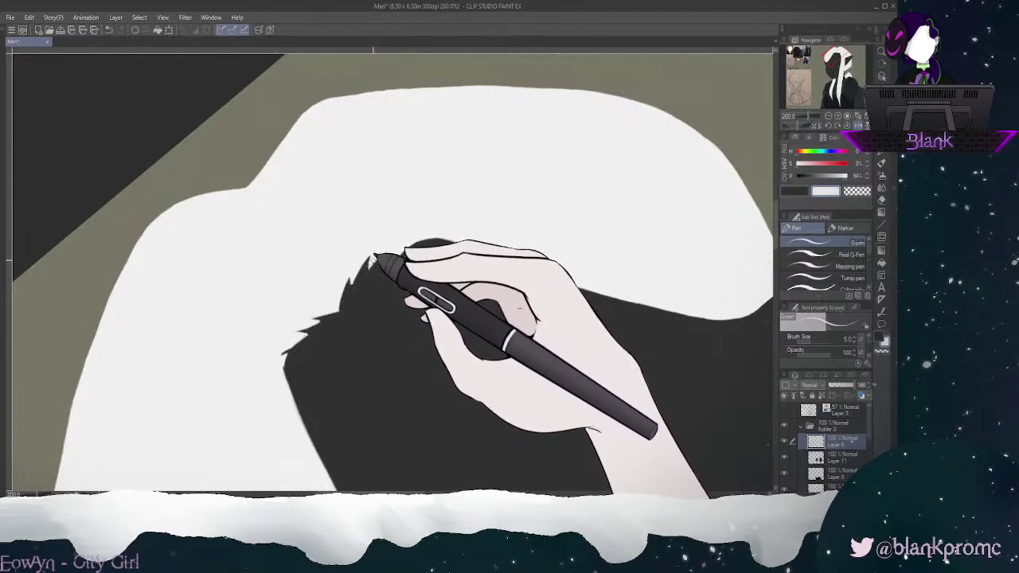
{"action": "key", "text": "e"}
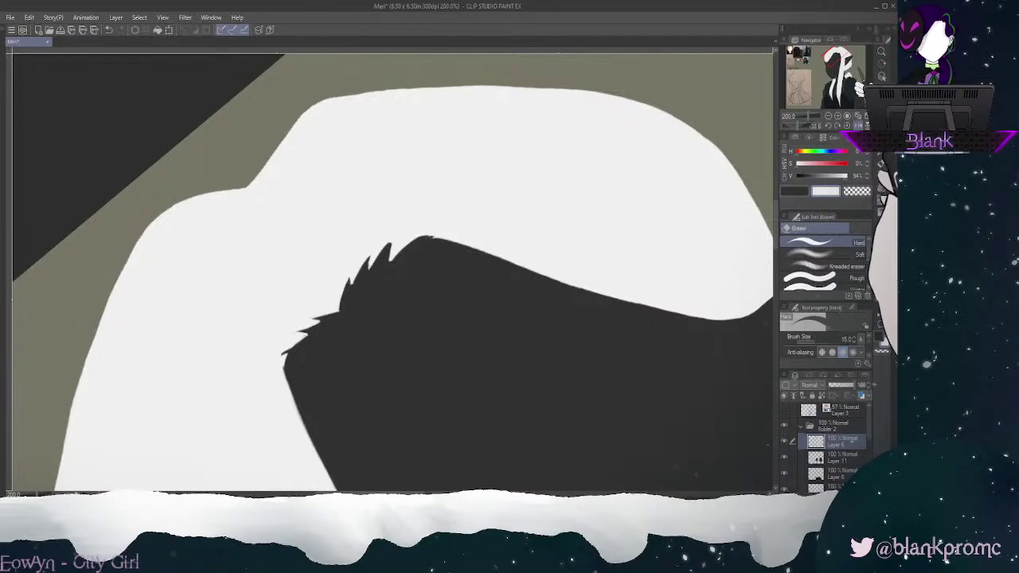
{"action": "key", "text": "p"}
{"action": "key", "text": "e"}
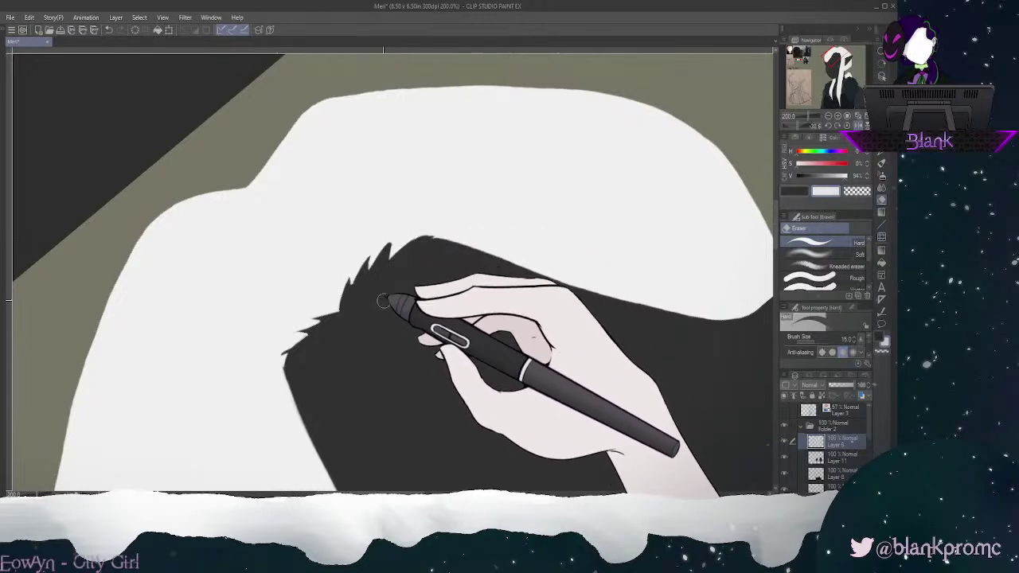
{"action": "key", "text": "p"}
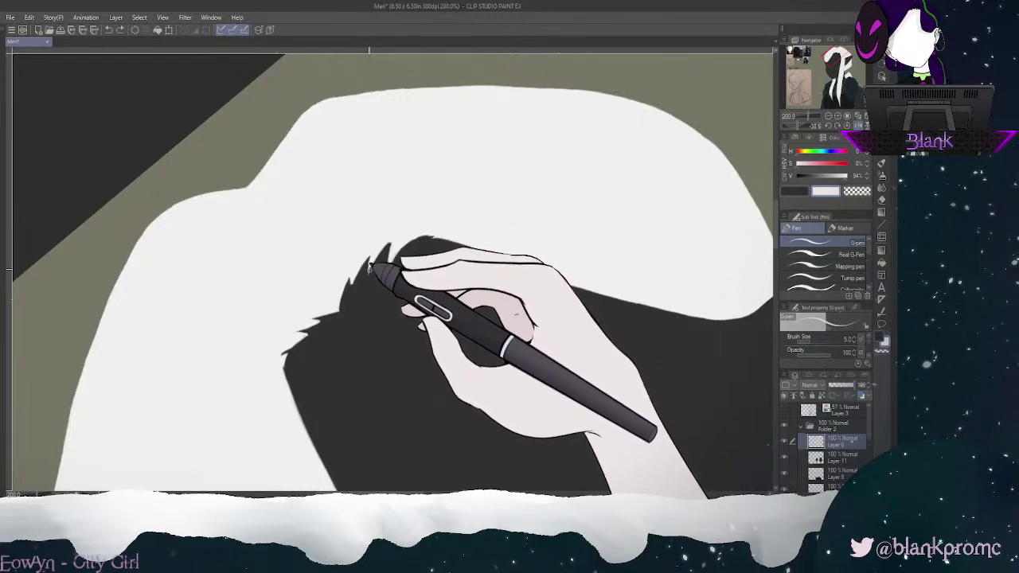
{"action": "key", "text": "e"}
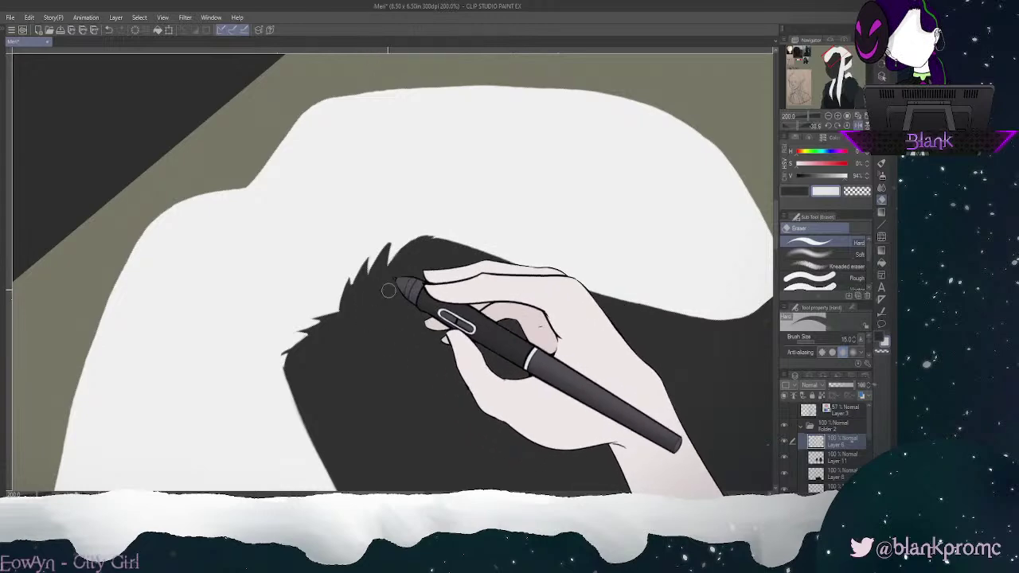
{"action": "left_click", "coordinate": [808, 341]}
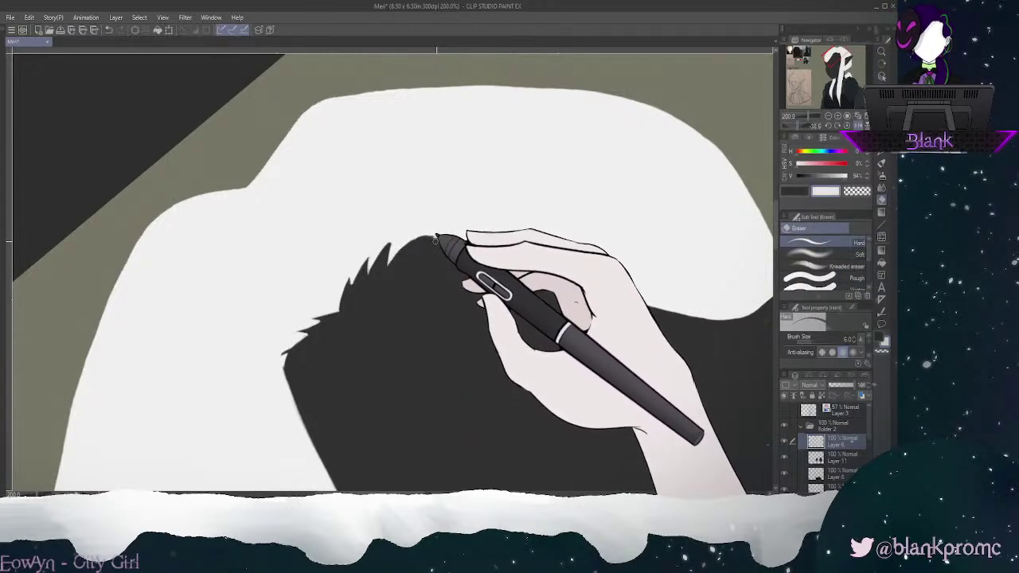
Step: Check the hairline and long strands across the whole portrait and return the canvas to its unmirrored orientation
{"action": "left_click", "coordinate": [847, 126]}
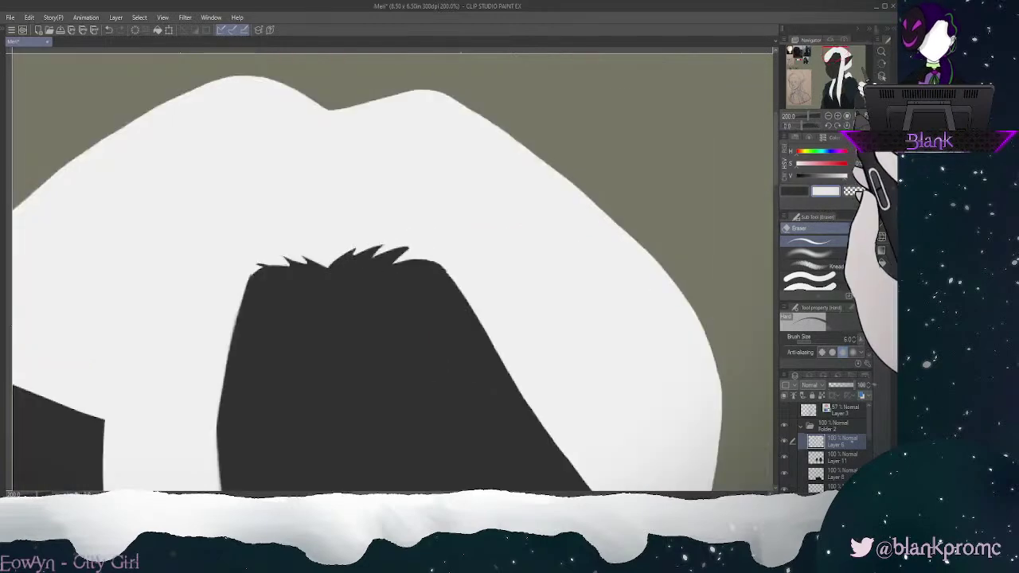
{"action": "left_click", "coordinate": [828, 116]}
{"action": "left_click", "coordinate": [829, 116]}
{"action": "left_click", "coordinate": [829, 116]}
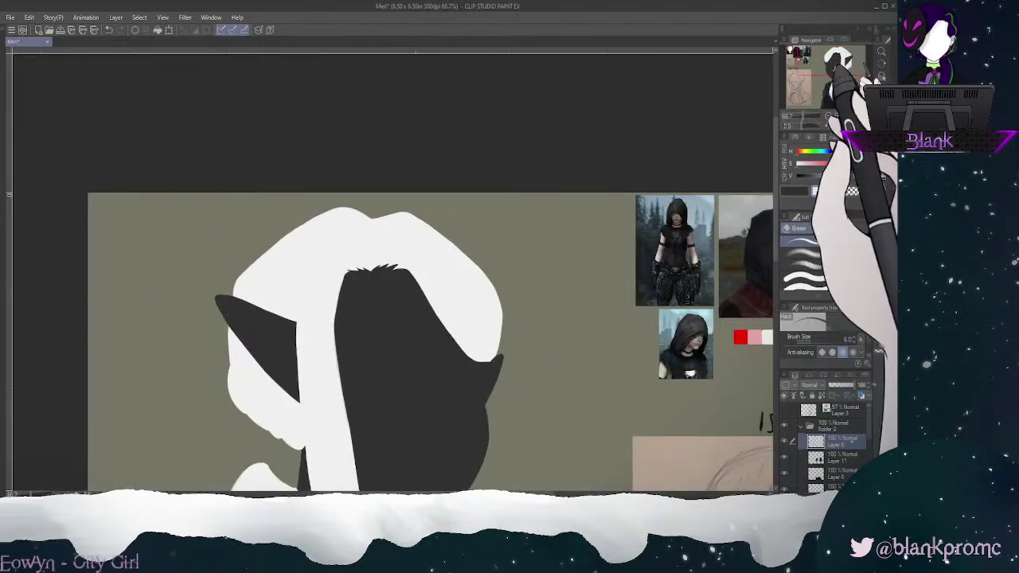
{"action": "left_click", "coordinate": [833, 67]}
{"action": "left_click_drag", "start_coordinate": [833, 67], "coordinate": [836, 83]}
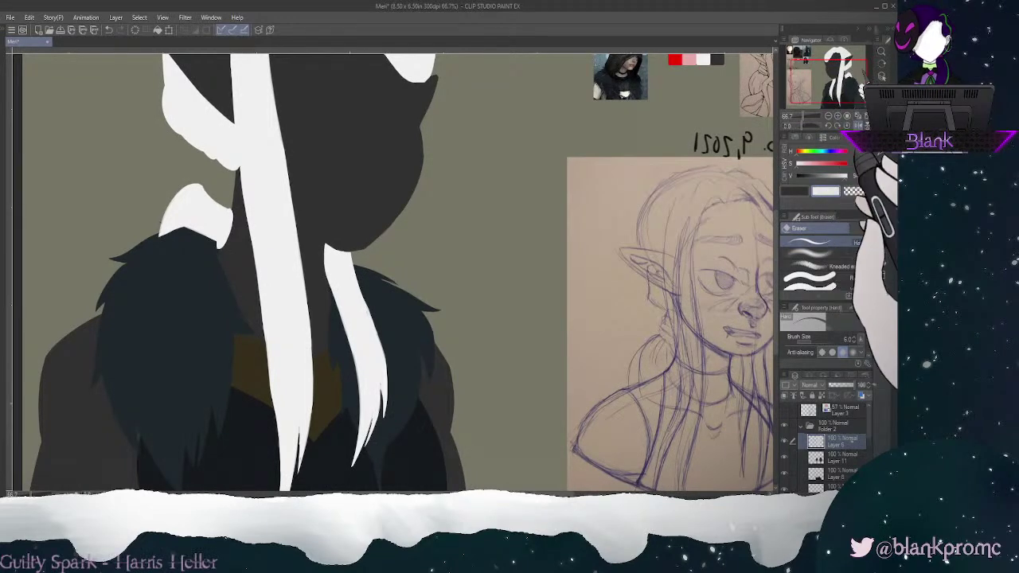
{"action": "left_click", "coordinate": [858, 126]}
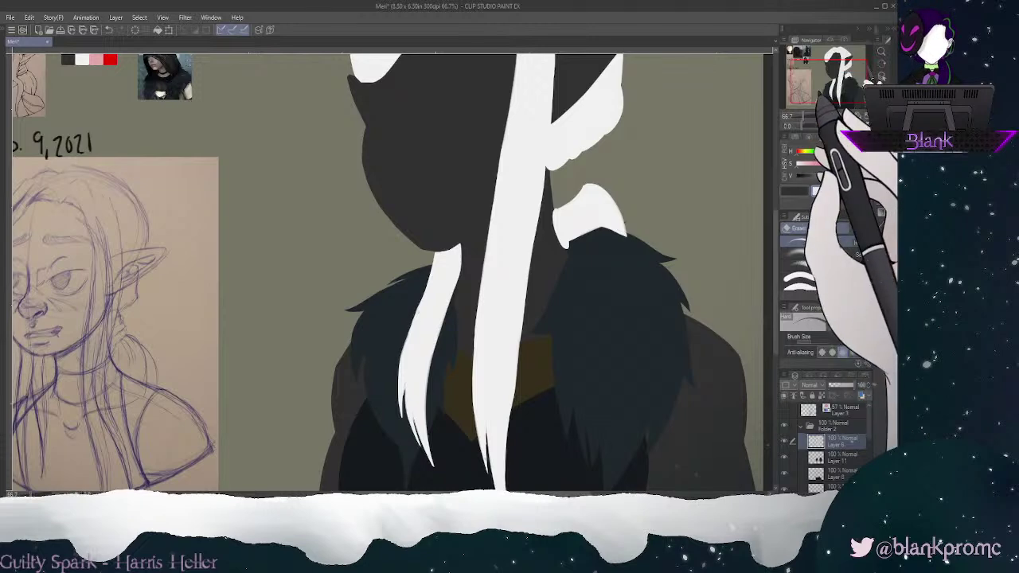
Step: Enlarge the hard eraser to size 15 and trim the white tied hair's lower end where it meets the fur collar
{"action": "double_click", "coordinate": [837, 117]}
{"action": "left_click_drag", "start_coordinate": [830, 82], "coordinate": [842, 76]}
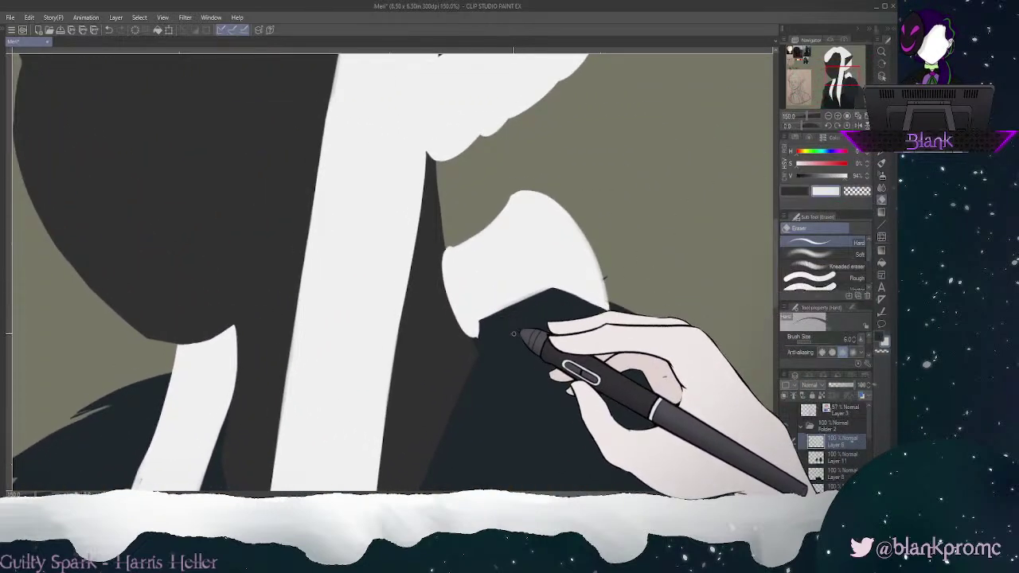
{"action": "key", "text": "]"}
{"action": "key", "text": "]"}
{"action": "key", "text": "]"}
{"action": "key", "text": "]"}
{"action": "key", "text": "]"}
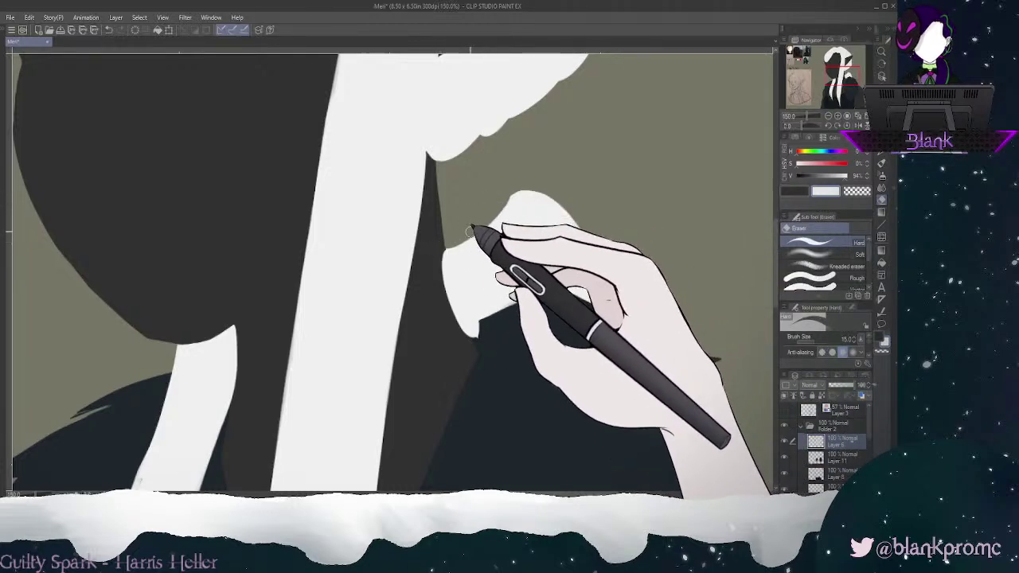
{"action": "left_click_drag", "start_coordinate": [494, 321], "coordinate": [462, 331]}
{"action": "mouse_move", "coordinate": [533, 301]}
{"action": "left_mouse_down"}
{"action": "mouse_move", "coordinate": [461, 328]}
{"action": "mouse_move", "coordinate": [472, 324]}
{"action": "left_mouse_up"}
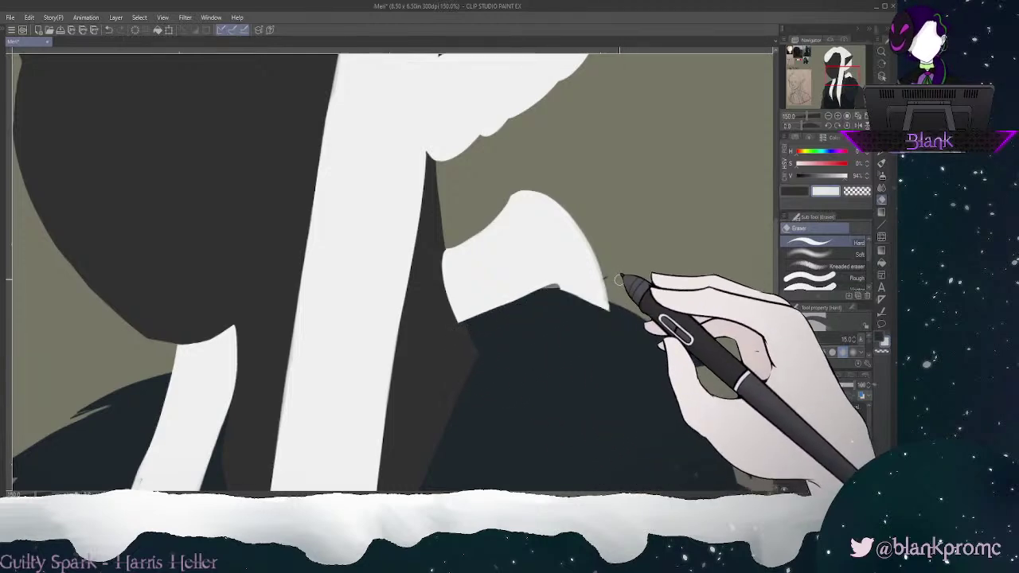
{"action": "left_click_drag", "start_coordinate": [602, 283], "coordinate": [556, 292]}
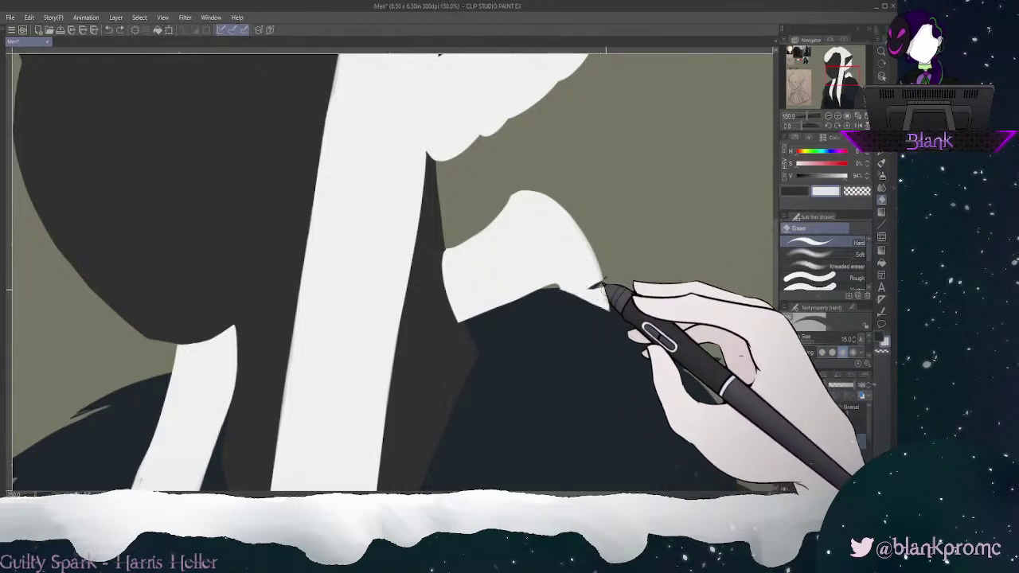
Step: Lasso the white tied hair, cut it from Layer 6 onto its own layer, and move that layer beneath Layer 5
{"action": "left_click", "coordinate": [881, 101]}
{"action": "mouse_move", "coordinate": [459, 212]}
{"action": "left_mouse_down"}
{"action": "mouse_move", "coordinate": [432, 302]}
{"action": "mouse_move", "coordinate": [526, 161]}
{"action": "left_mouse_up"}
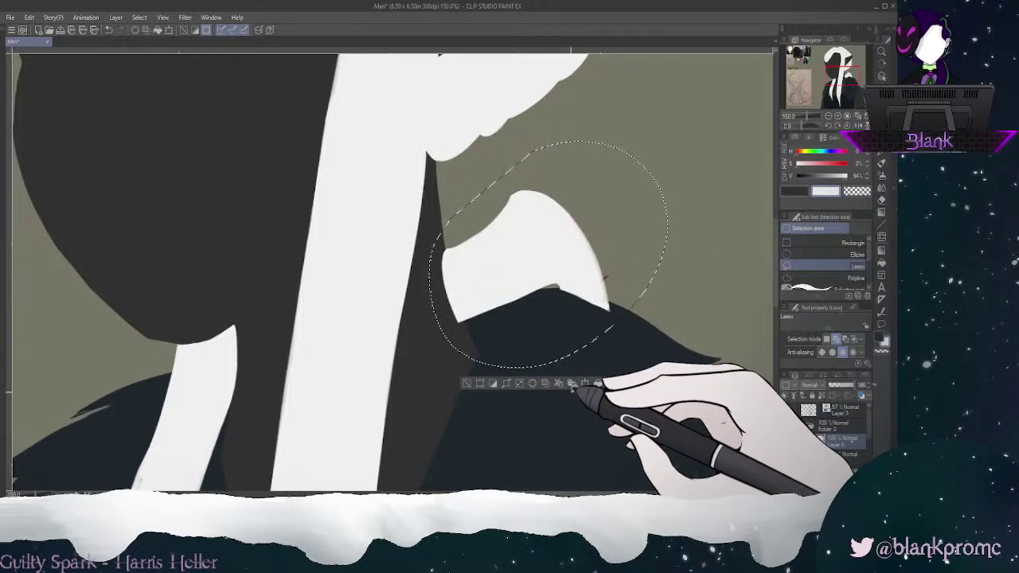
{"action": "left_click", "coordinate": [559, 384]}
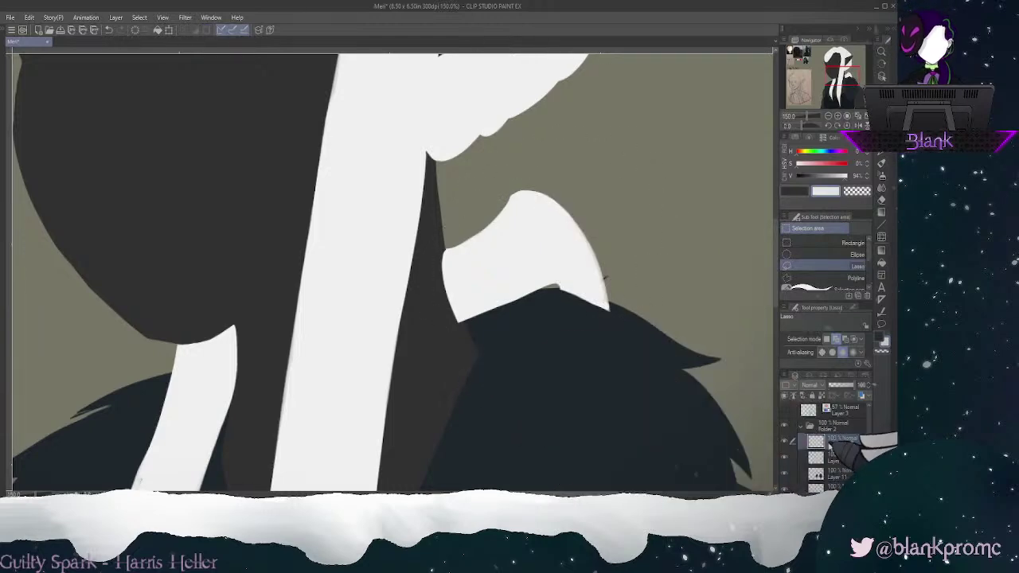
{"action": "scroll", "coordinate": [828, 446], "scroll_direction": "down", "scroll_amount": 1}
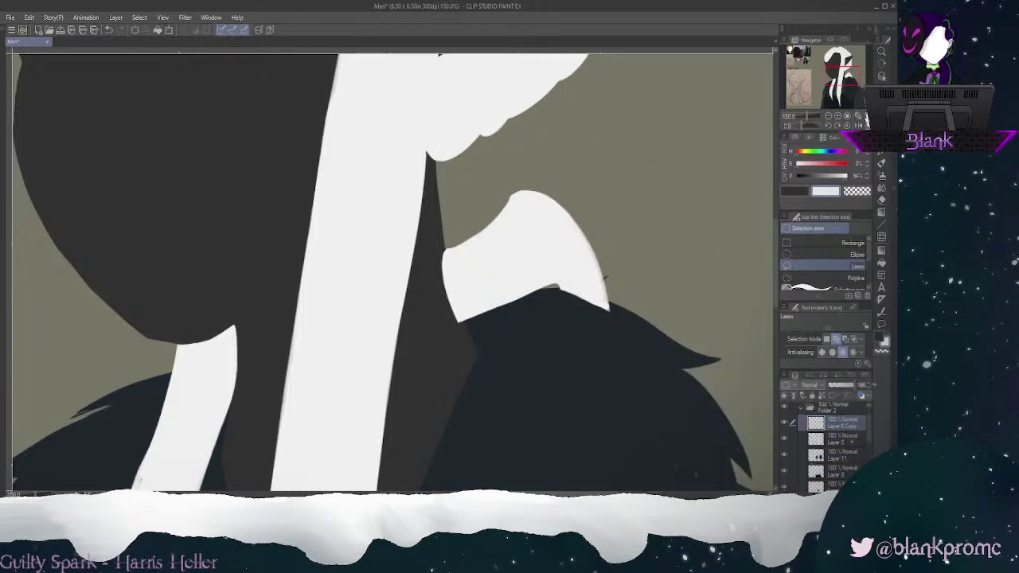
{"action": "left_click_drag", "start_coordinate": [850, 454], "coordinate": [850, 453]}
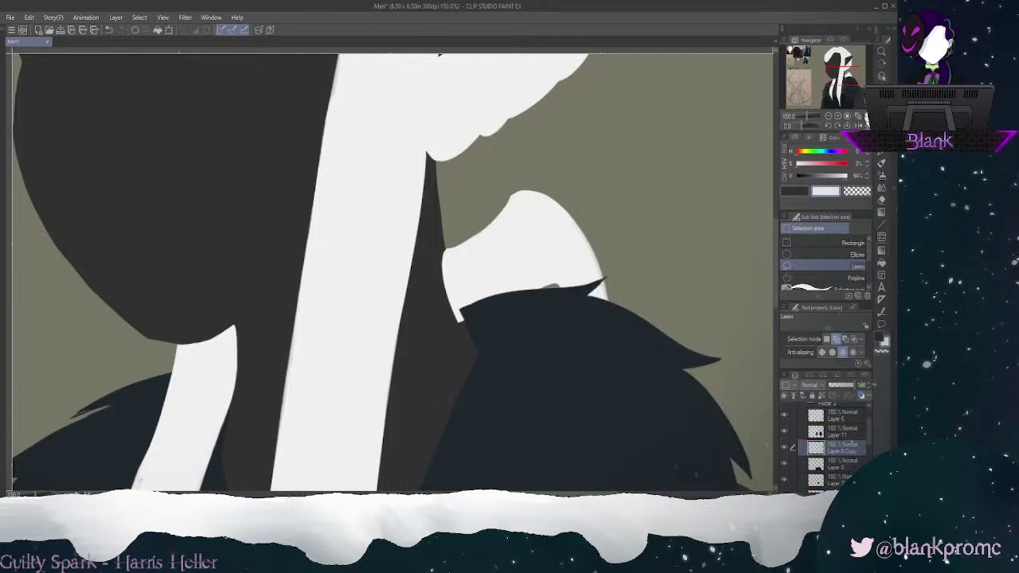
{"action": "mouse_move", "coordinate": [846, 475]}
{"action": "left_mouse_down"}
{"action": "mouse_move", "coordinate": [850, 483]}
{"action": "mouse_move", "coordinate": [851, 473]}
{"action": "left_mouse_up"}
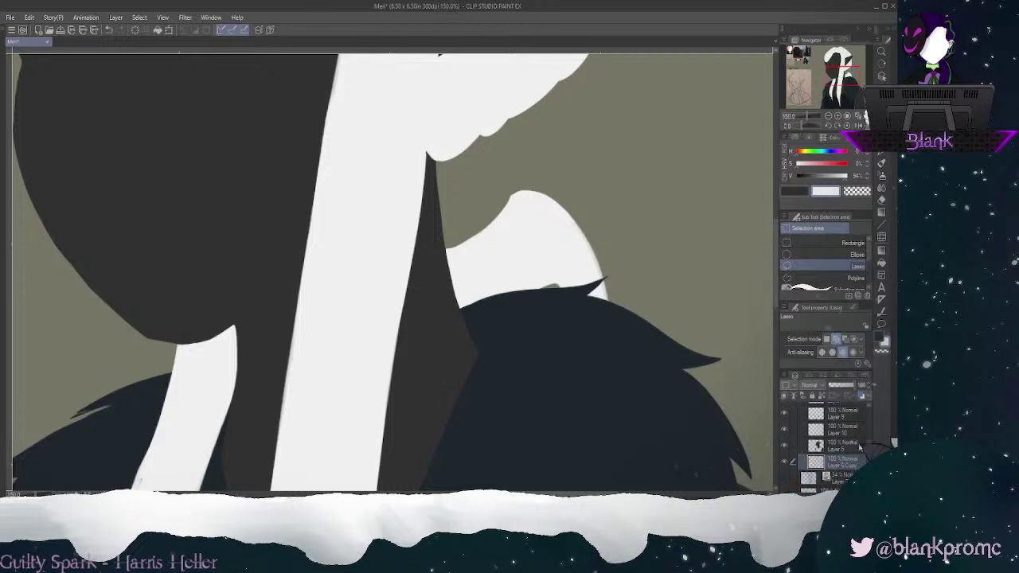
Step: Fill the gap at the tied hair's lower end along the fur collar with the G-pen at size 17
{"action": "key", "text": "p"}
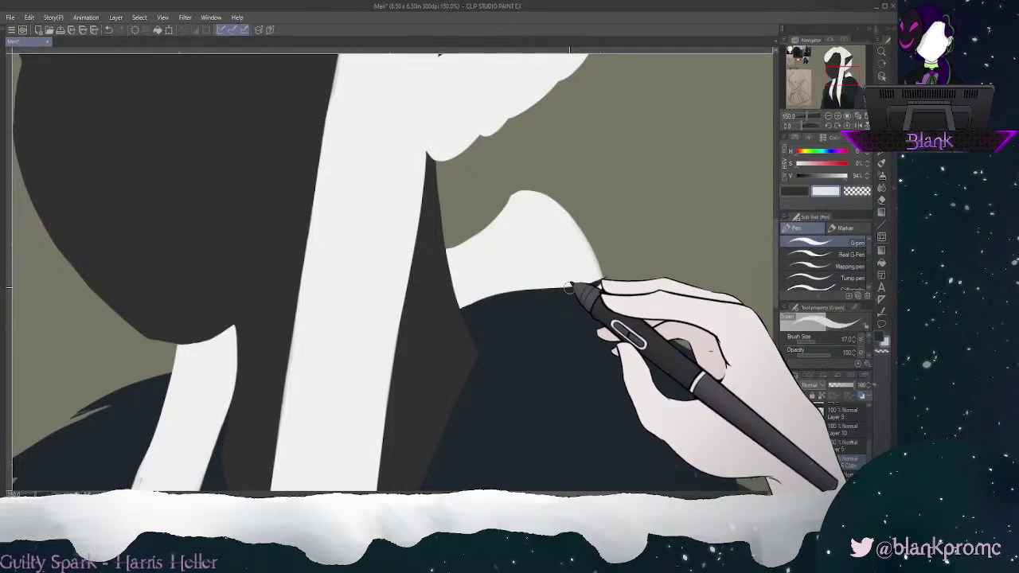
{"action": "key", "text": "bracketright"}
{"action": "key", "text": "bracketright"}
{"action": "key", "text": "bracketright"}
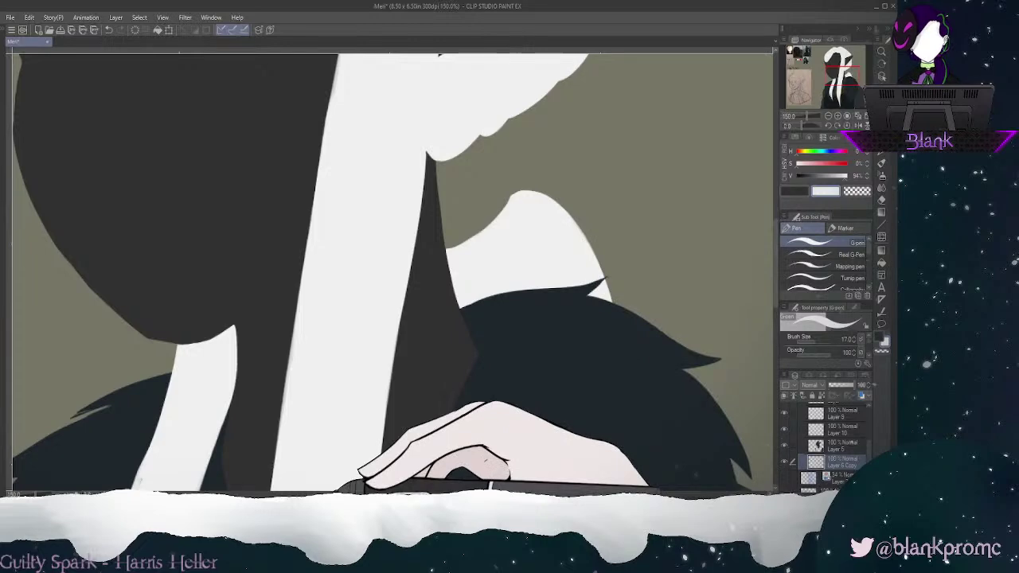
Step: Smooth the upper edges of the shorter hair strand over the fur collar on Layer 6 with the G-pen at size 8
{"action": "left_click", "coordinate": [829, 116]}
{"action": "left_click", "coordinate": [828, 117]}
{"action": "mouse_move", "coordinate": [838, 77]}
{"action": "left_mouse_down"}
{"action": "mouse_move", "coordinate": [821, 81]}
{"action": "mouse_move", "coordinate": [832, 67]}
{"action": "mouse_move", "coordinate": [833, 85]}
{"action": "left_mouse_up"}
{"action": "left_click", "coordinate": [837, 117]}
{"action": "left_click", "coordinate": [838, 117]}
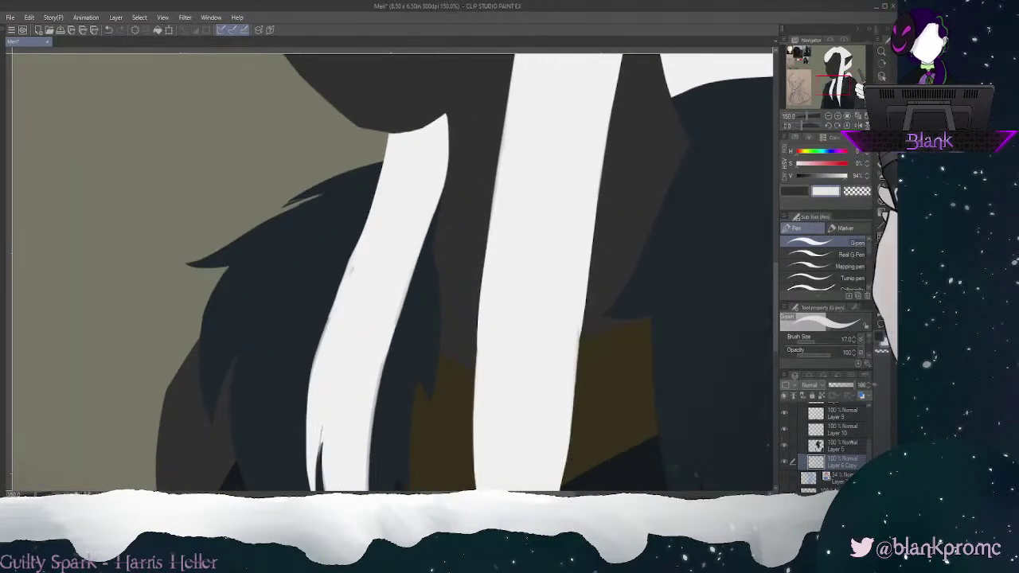
{"action": "key", "text": "bracketleft"}
{"action": "key", "text": "bracketleft"}
{"action": "key", "text": "bracketleft"}
{"action": "key", "text": "bracketleft"}
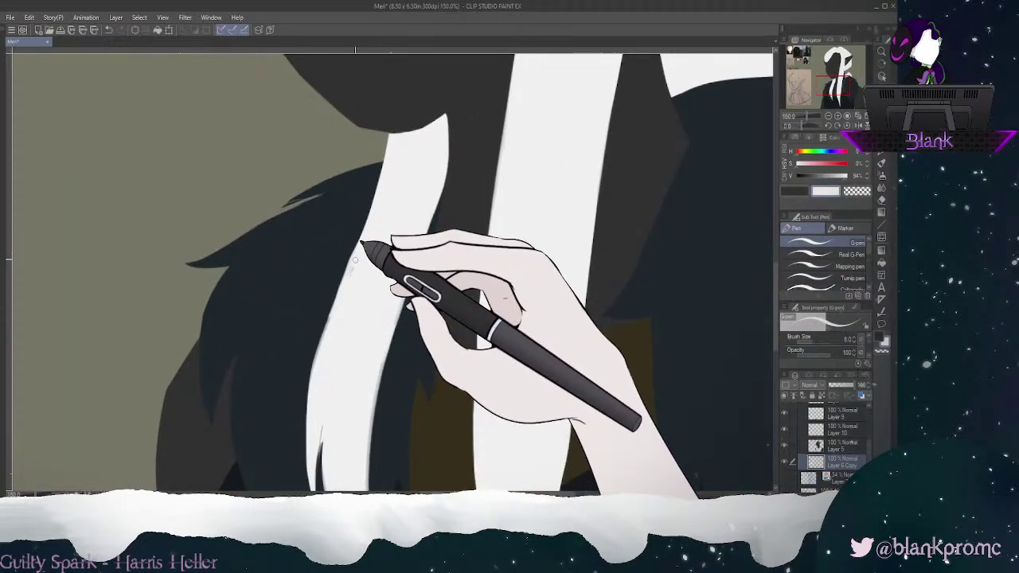
{"action": "left_click_drag", "start_coordinate": [868, 457], "coordinate": [868, 418]}
{"action": "left_click", "coordinate": [851, 441]}
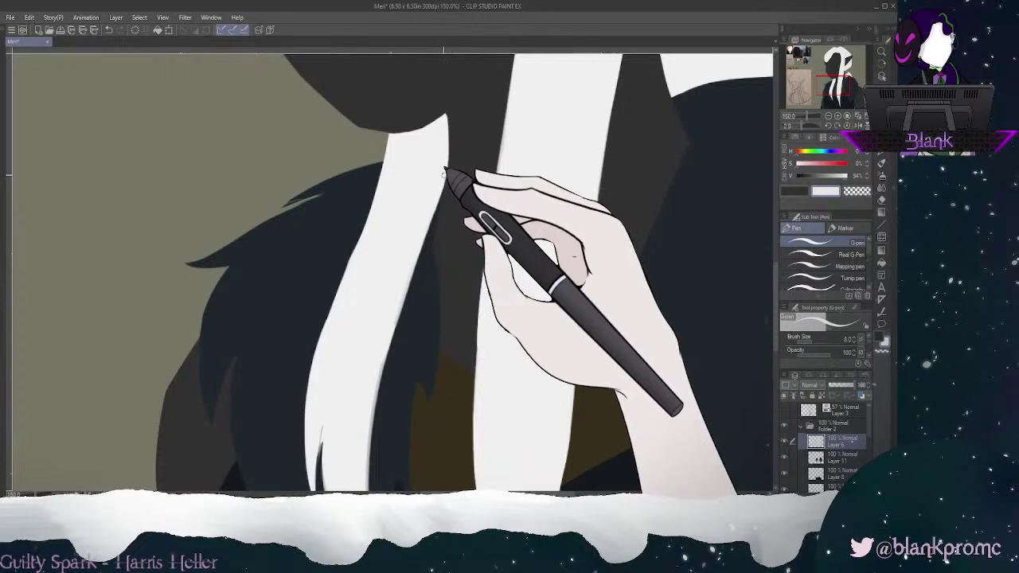
Step: Refine the shorter strand's lower edges and split pointed tips with the G-pen at size 8 and the hard eraser at size 15
{"action": "left_click_drag", "start_coordinate": [833, 85], "coordinate": [832, 91]}
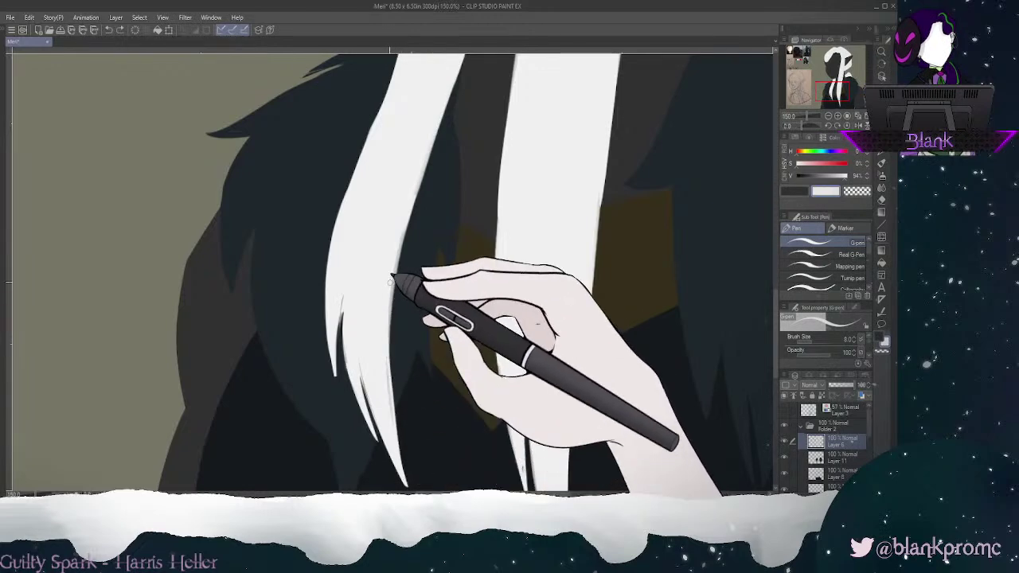
{"action": "key", "text": "ctrl+z"}
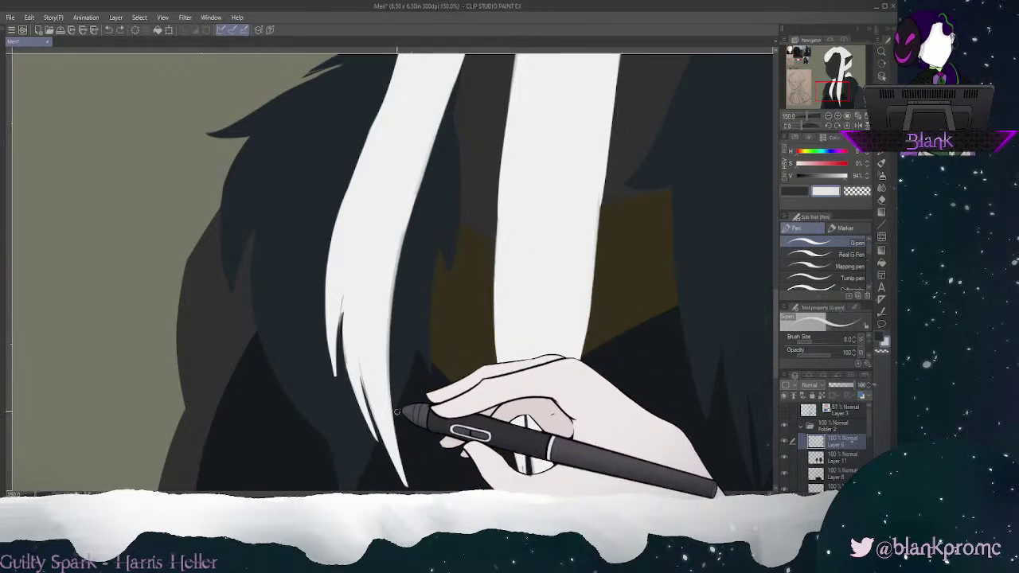
{"action": "left_click", "coordinate": [837, 126]}
{"action": "left_click", "coordinate": [838, 125]}
{"action": "left_click", "coordinate": [838, 126]}
{"action": "left_click", "coordinate": [837, 125]}
{"action": "left_click", "coordinate": [838, 126]}
{"action": "left_click", "coordinate": [838, 126]}
{"action": "left_click", "coordinate": [838, 125]}
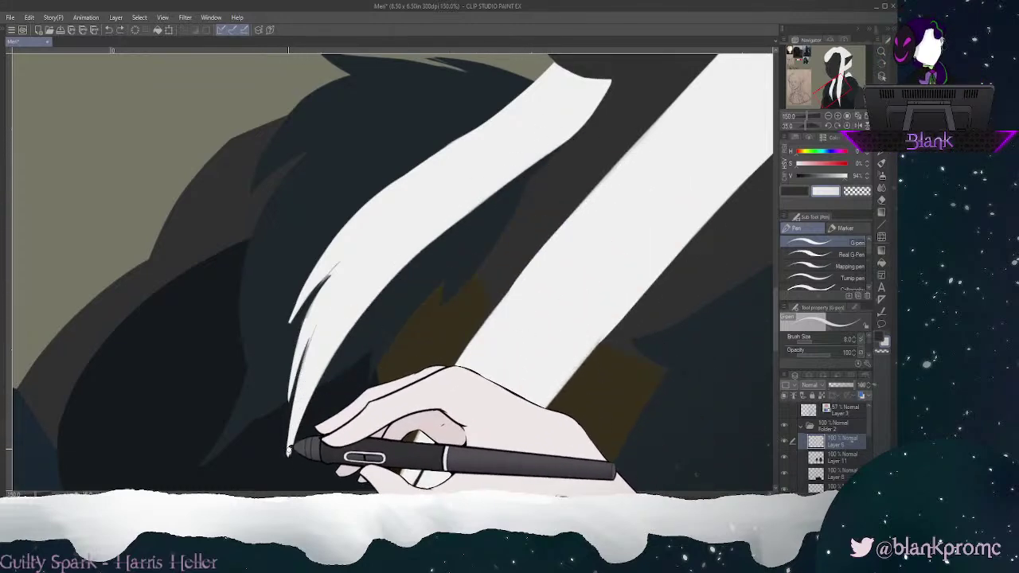
{"action": "key", "text": "e"}
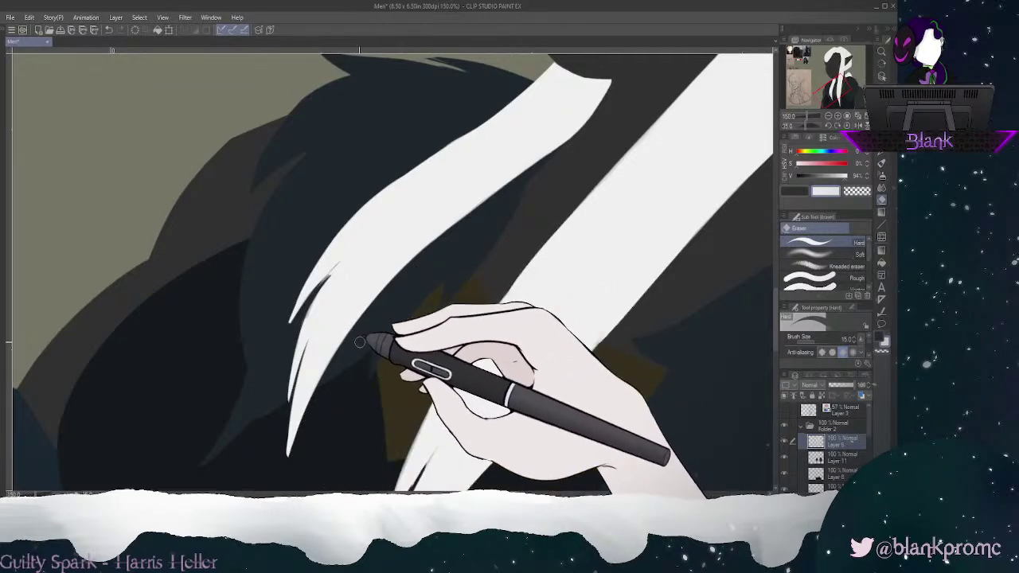
{"action": "key", "text": "p"}
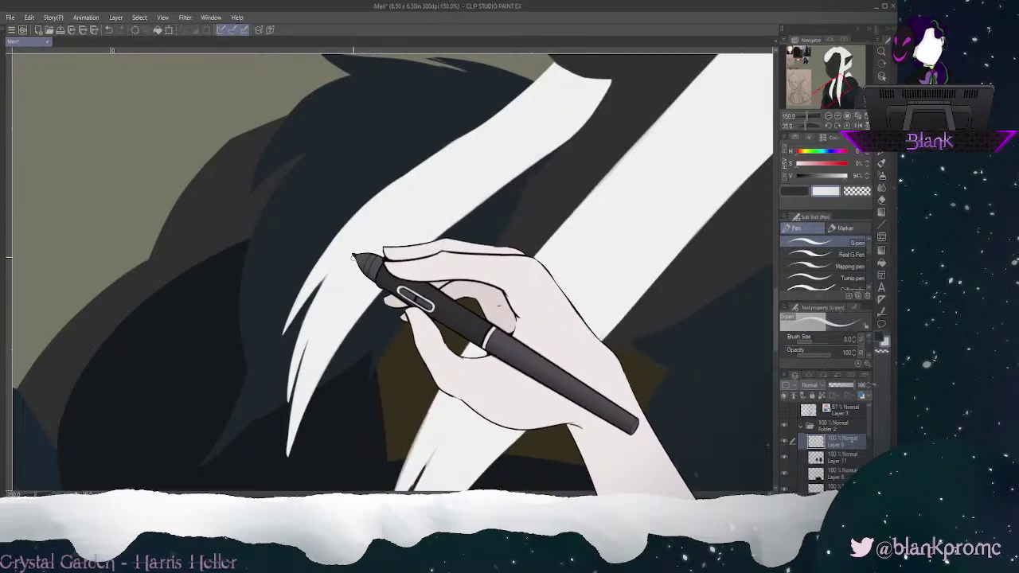
Step: Clean up the long central strand's edges and tapered tip with the G-pen and return the canvas to its unrotated orientation
{"action": "left_click_drag", "start_coordinate": [836, 87], "coordinate": [836, 98]}
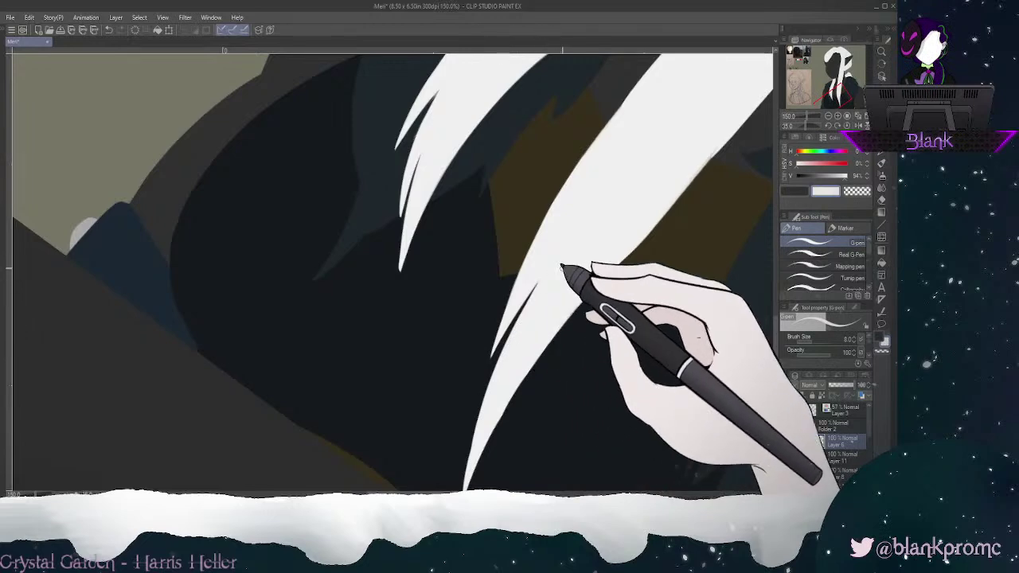
{"action": "left_click_drag", "start_coordinate": [833, 93], "coordinate": [832, 97]}
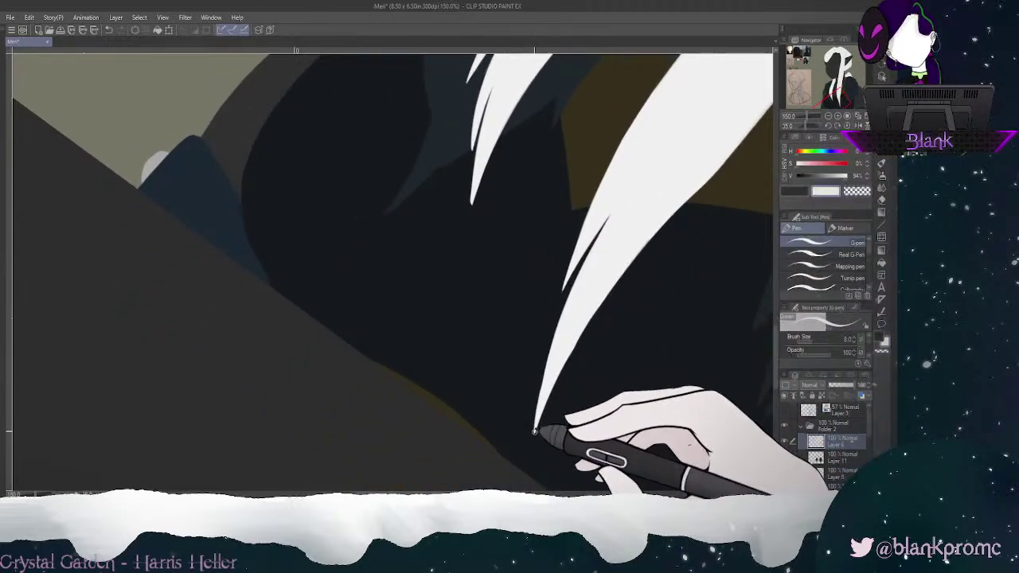
{"action": "left_click", "coordinate": [848, 126]}
{"action": "left_click_drag", "start_coordinate": [832, 103], "coordinate": [833, 97]}
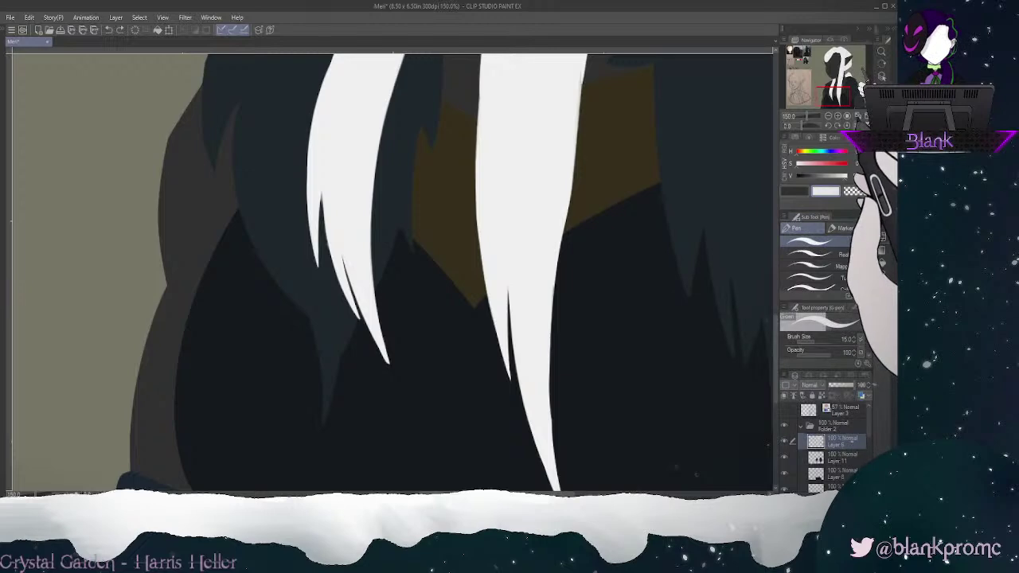
{"action": "left_click", "coordinate": [857, 125]}
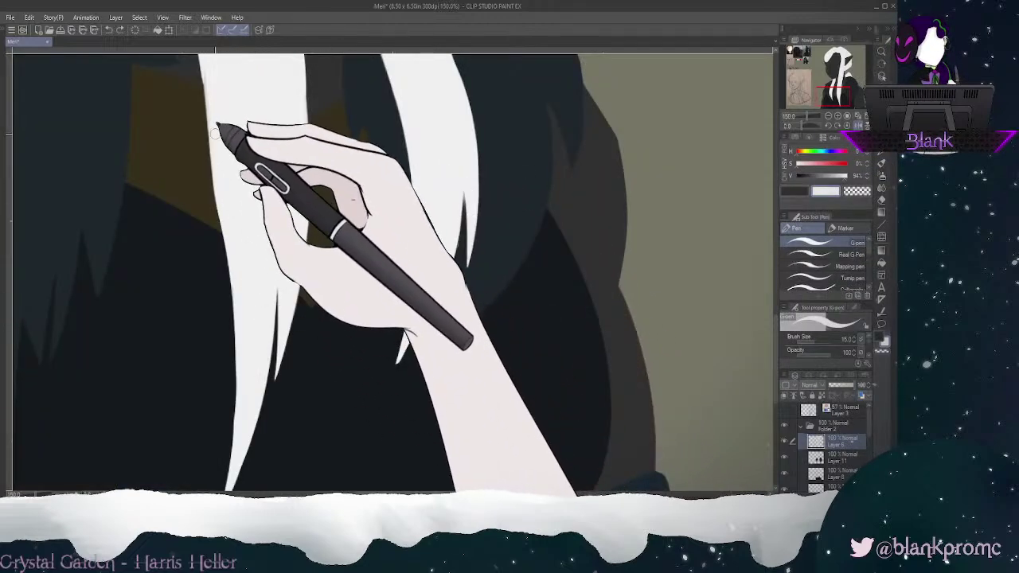
{"action": "mouse_move", "coordinate": [219, 250]}
{"action": "left_mouse_down"}
{"action": "mouse_move", "coordinate": [228, 436]}
{"action": "mouse_move", "coordinate": [232, 327]}
{"action": "mouse_move", "coordinate": [230, 447]}
{"action": "left_mouse_up"}
{"action": "key", "text": "ctrl+z"}
{"action": "mouse_move", "coordinate": [219, 199]}
{"action": "left_mouse_down"}
{"action": "mouse_move", "coordinate": [241, 354]}
{"action": "mouse_move", "coordinate": [232, 449]}
{"action": "left_mouse_up"}
{"action": "key", "text": "ctrl+z"}
Step: Clean the outer edge of the long white hair strand over the chest with the hard eraser at size 15
{"action": "left_click_drag", "start_coordinate": [830, 90], "coordinate": [831, 98]}
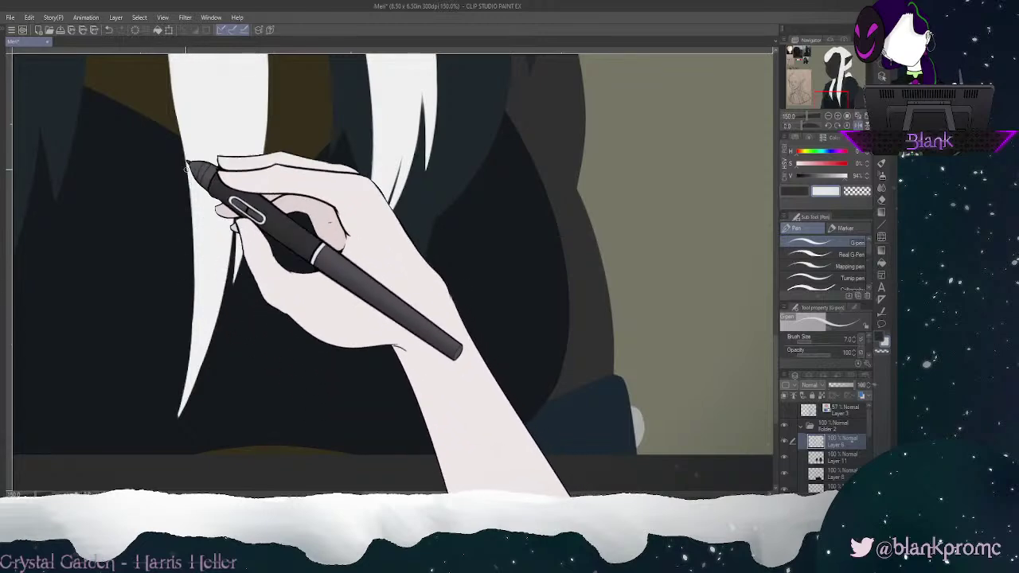
{"action": "left_click_drag", "start_coordinate": [823, 94], "coordinate": [829, 83]}
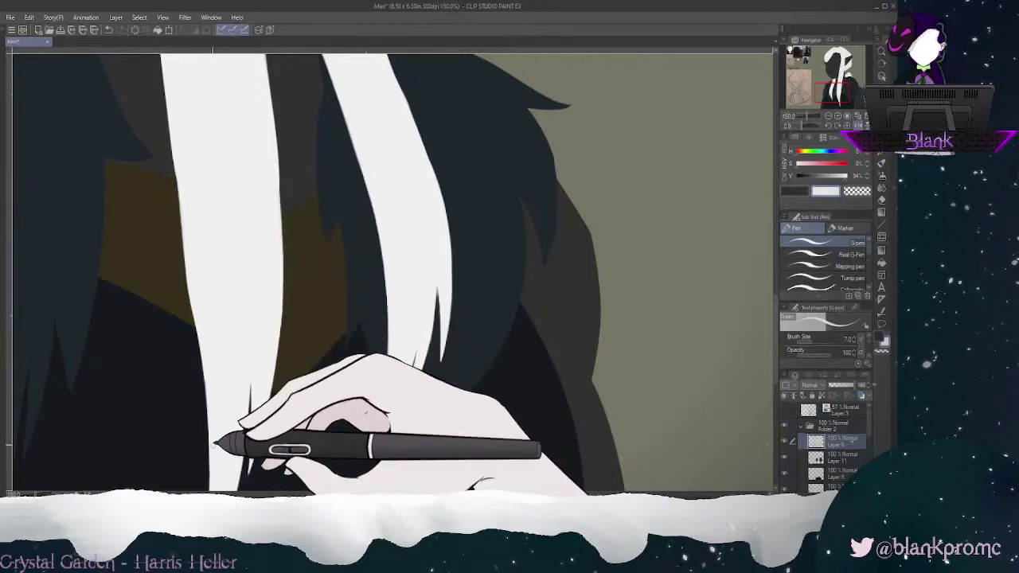
{"action": "key", "text": "e"}
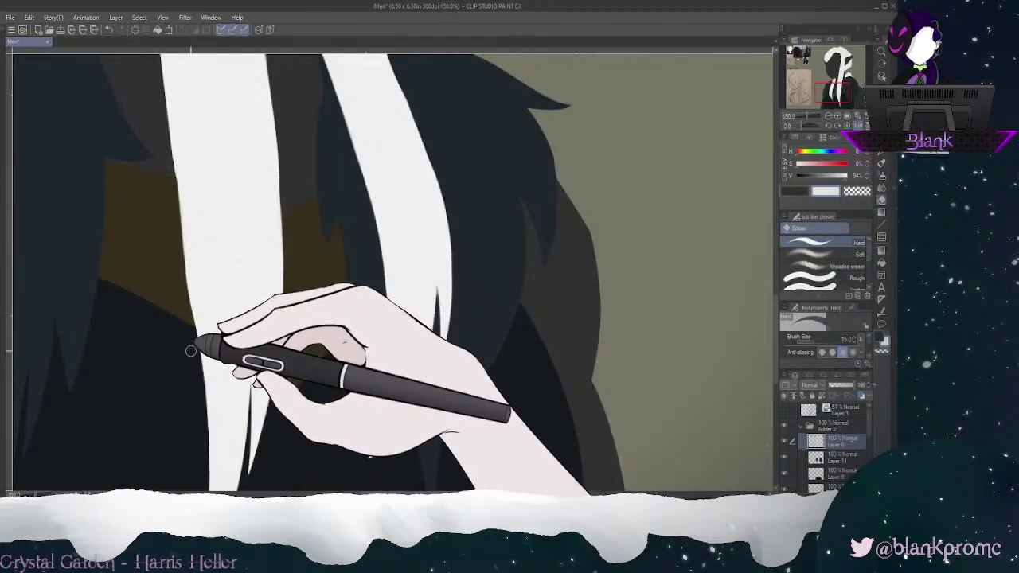
{"action": "left_click_drag", "start_coordinate": [177, 243], "coordinate": [206, 472]}
Step: Outline the hair tie above the ponytail with the G-pen on a new layer, using the collar's dark brown and the sketch as guide
{"action": "left_click_drag", "start_coordinate": [804, 126], "coordinate": [784, 126]}
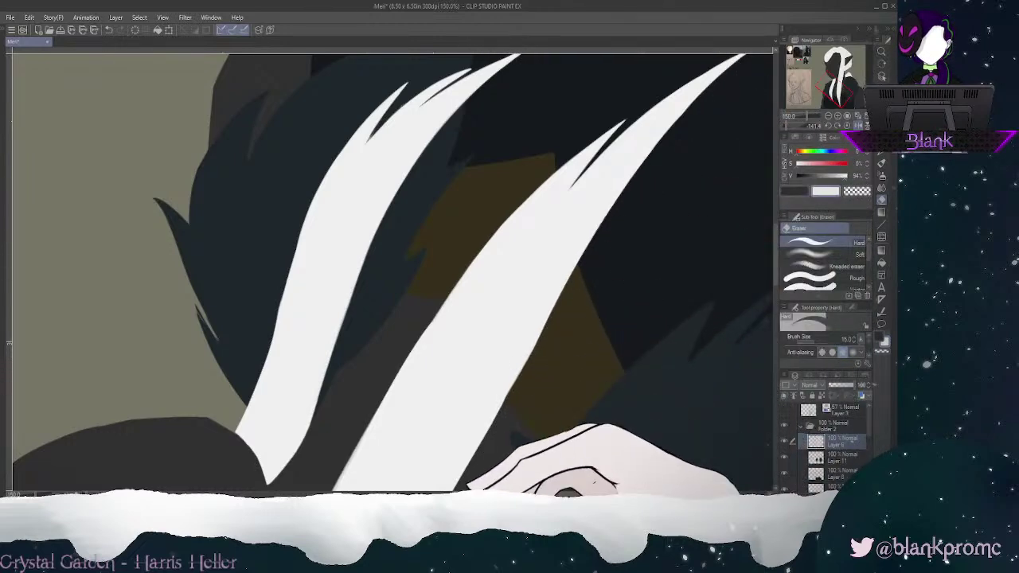
{"action": "left_click", "coordinate": [847, 126]}
{"action": "left_click", "coordinate": [828, 116]}
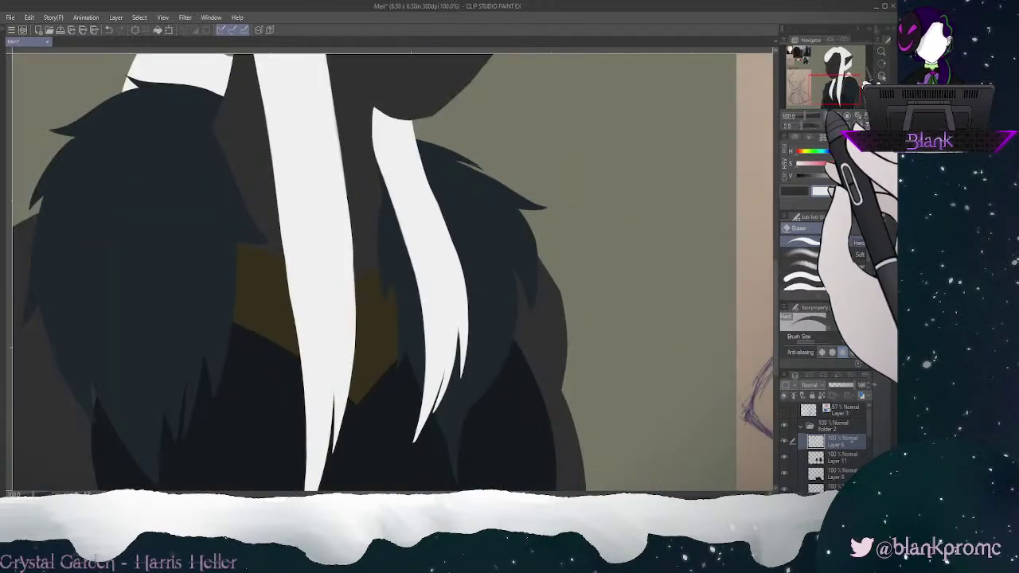
{"action": "left_click", "coordinate": [828, 116]}
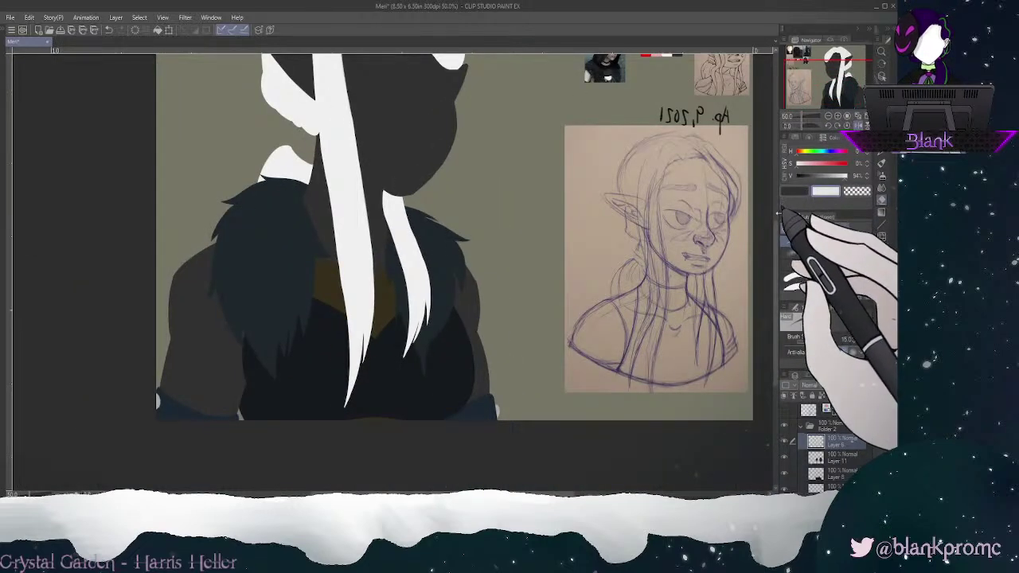
{"action": "left_click", "coordinate": [858, 126]}
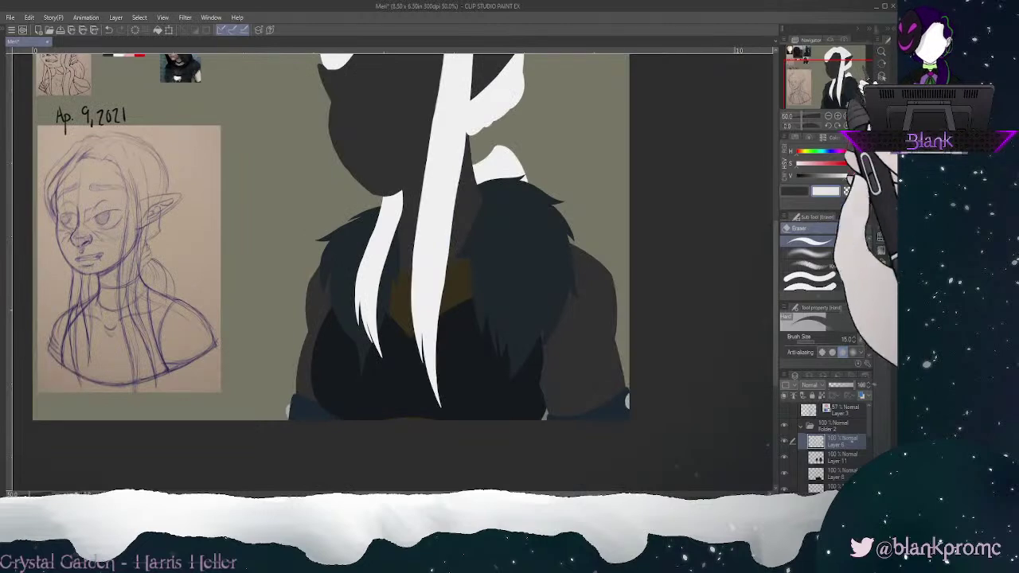
{"action": "left_click", "coordinate": [460, 288], "text": "alt"}
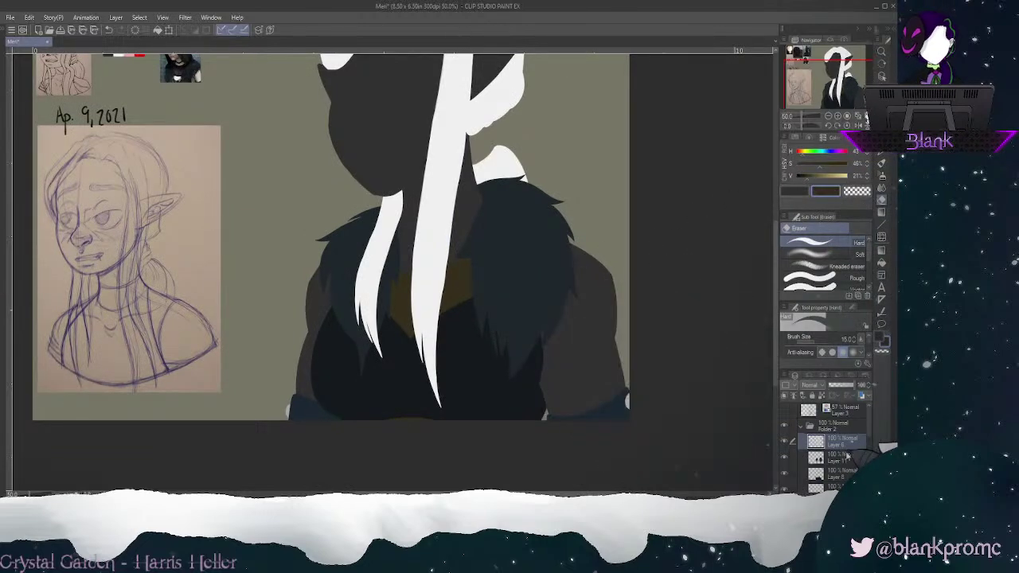
{"action": "left_click", "coordinate": [838, 116]}
{"action": "left_click", "coordinate": [838, 116]}
{"action": "left_click_drag", "start_coordinate": [834, 90], "coordinate": [844, 74]}
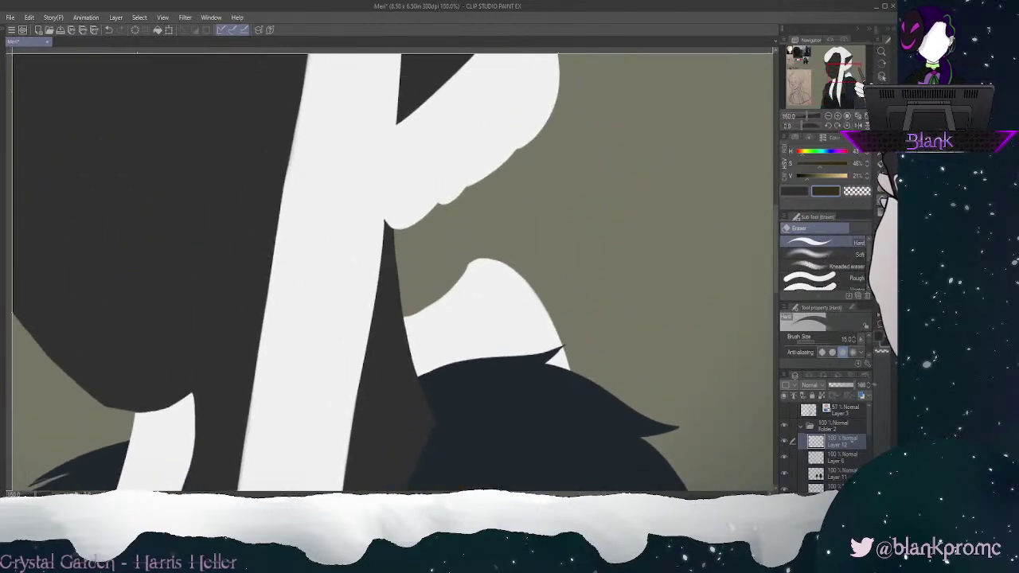
{"action": "left_click", "coordinate": [882, 151]}
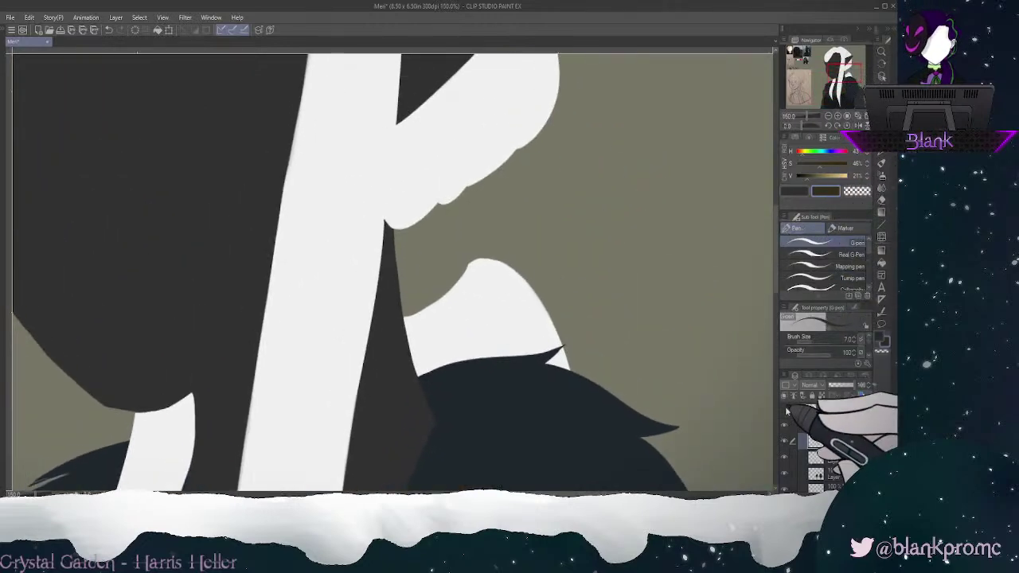
{"action": "left_click", "coordinate": [784, 409]}
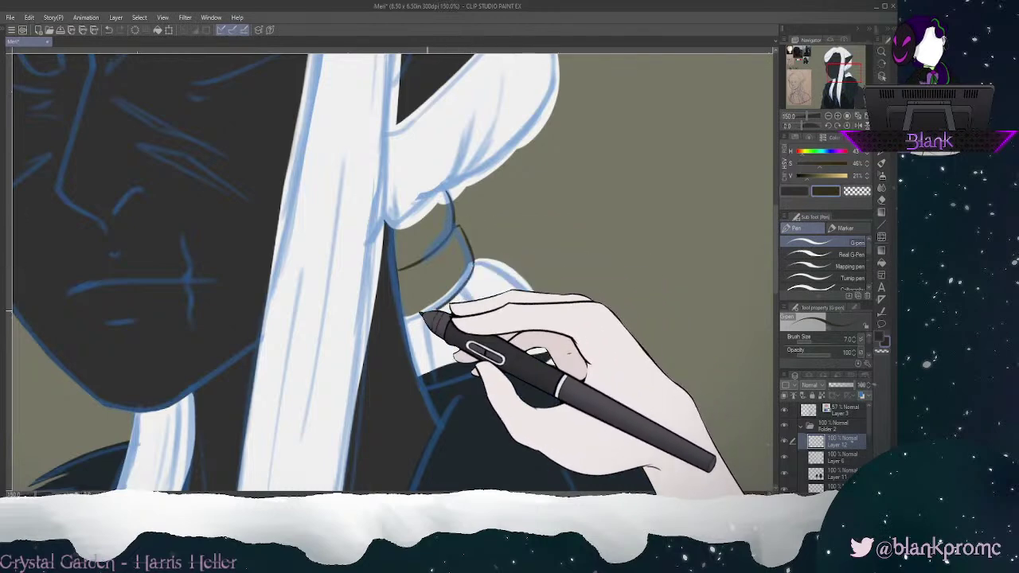
{"action": "left_click_drag", "start_coordinate": [474, 261], "coordinate": [406, 321]}
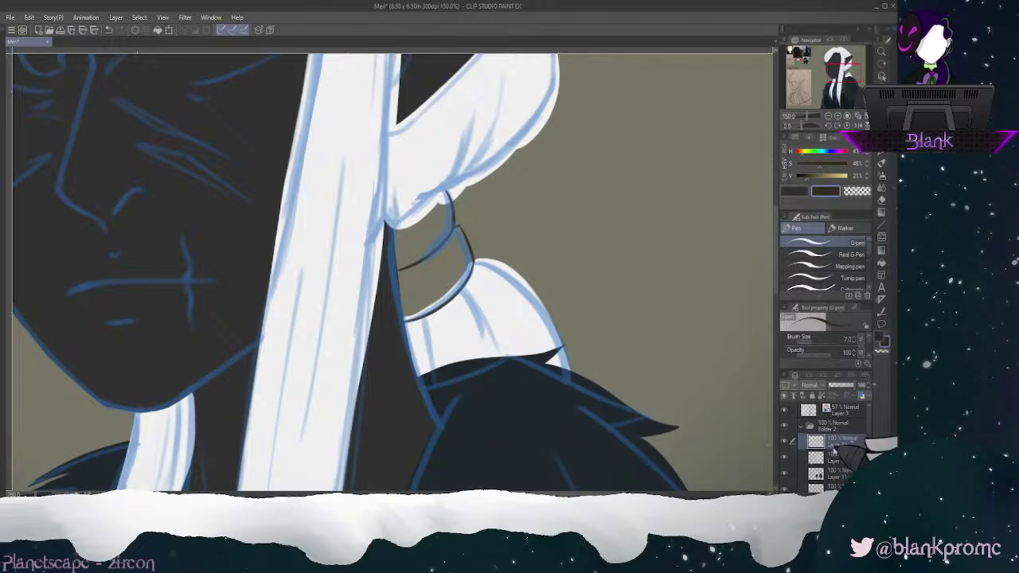
Step: Move the hair tie layer below Layer 5 and thicken the tie's edges along the neck and hair with a size 20 pen
{"action": "mouse_move", "coordinate": [848, 476]}
{"action": "left_mouse_down"}
{"action": "mouse_move", "coordinate": [849, 486]}
{"action": "mouse_move", "coordinate": [849, 461]}
{"action": "mouse_move", "coordinate": [849, 486]}
{"action": "left_mouse_up"}
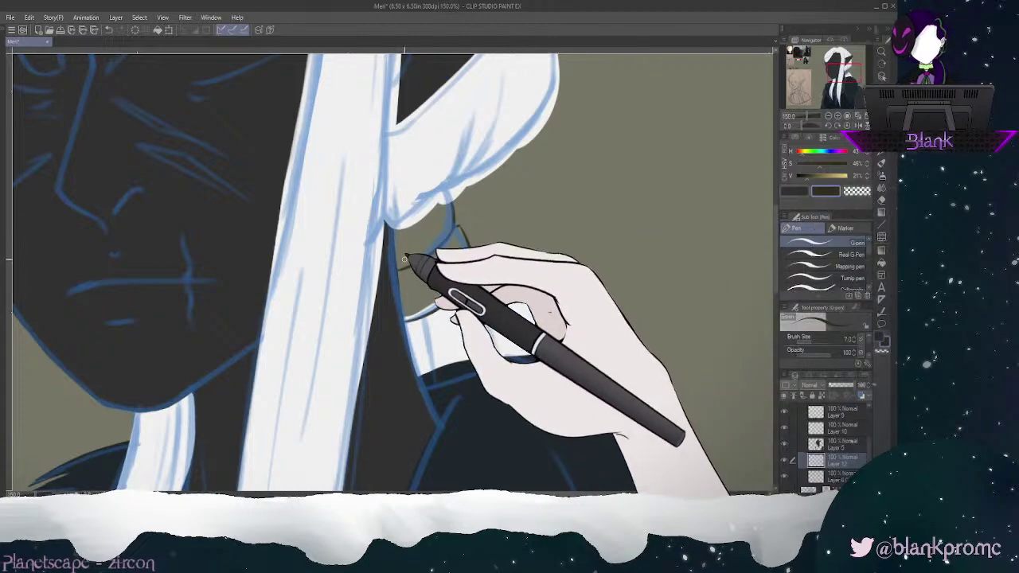
{"action": "key", "text": "bracketright"}
{"action": "key", "text": "bracketright"}
{"action": "key", "text": "bracketright"}
{"action": "key", "text": "bracketright"}
{"action": "key", "text": "bracketright"}
{"action": "key", "text": "bracketright"}
{"action": "left_click_drag", "start_coordinate": [396, 229], "coordinate": [405, 310]}
{"action": "left_click_drag", "start_coordinate": [397, 238], "coordinate": [446, 199]}
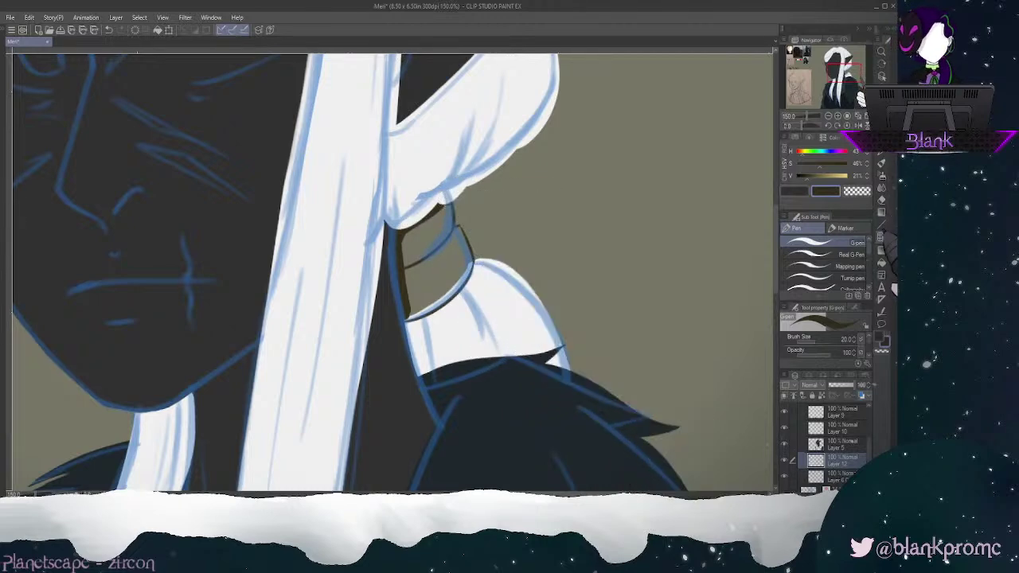
Step: Fill both enclosed areas of the hair tie with the dark brown, referring to other layers
{"action": "key", "text": "g"}
{"action": "left_click", "coordinate": [442, 237]}
{"action": "left_click", "coordinate": [441, 259]}
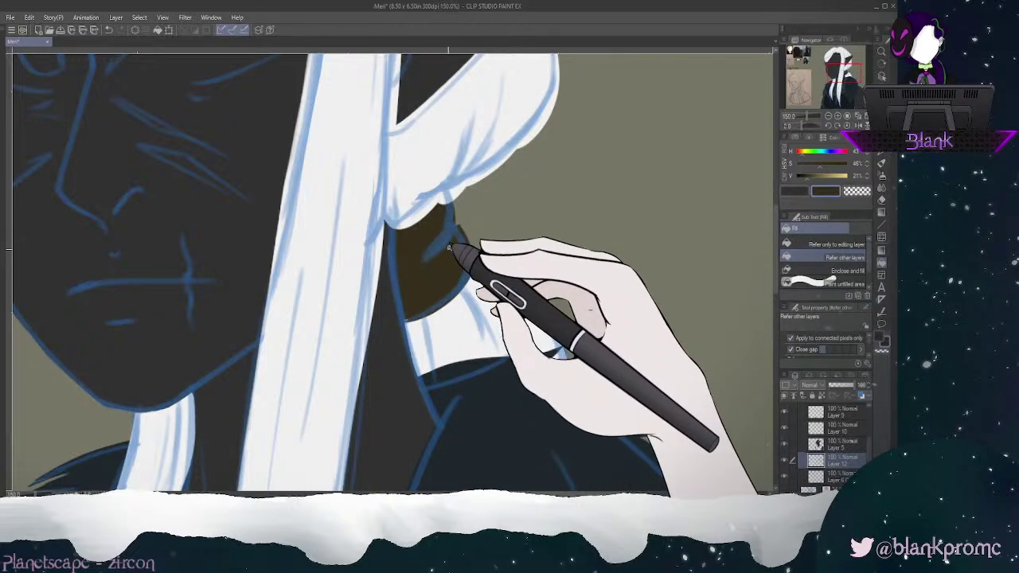
Step: Hide the sketch and touch up the hair tie's edges with a smaller G-pen
{"action": "left_click", "coordinate": [881, 140]}
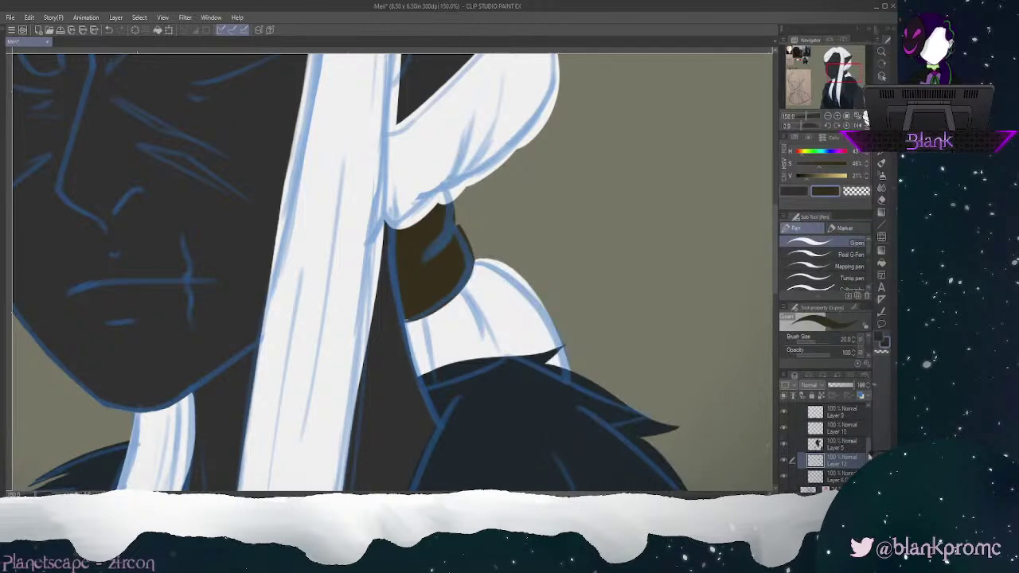
{"action": "left_click", "coordinate": [786, 411]}
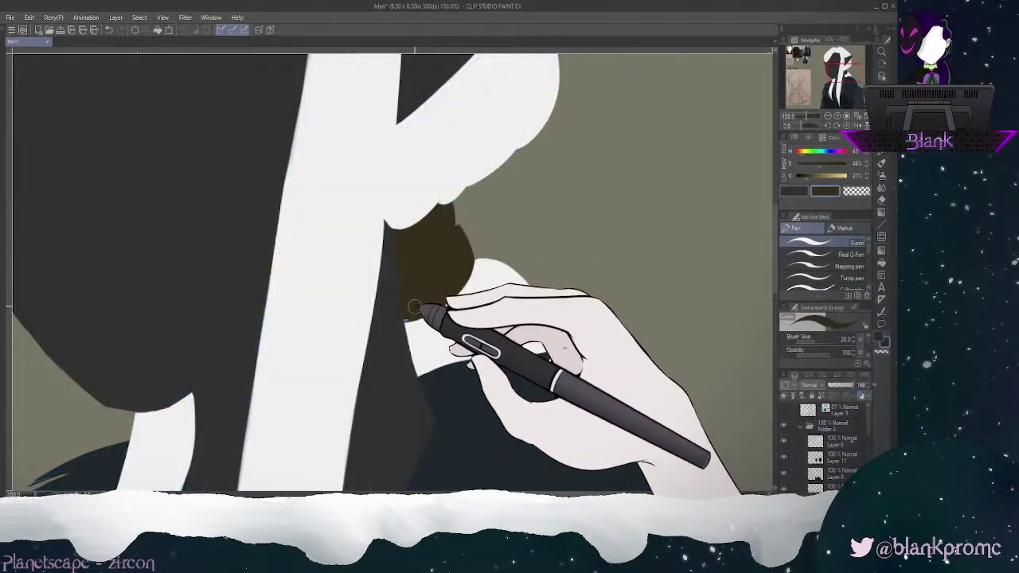
{"action": "key", "text": "bracketleft"}
{"action": "key", "text": "bracketleft"}
{"action": "key", "text": "bracketleft"}
{"action": "key", "text": "bracketleft"}
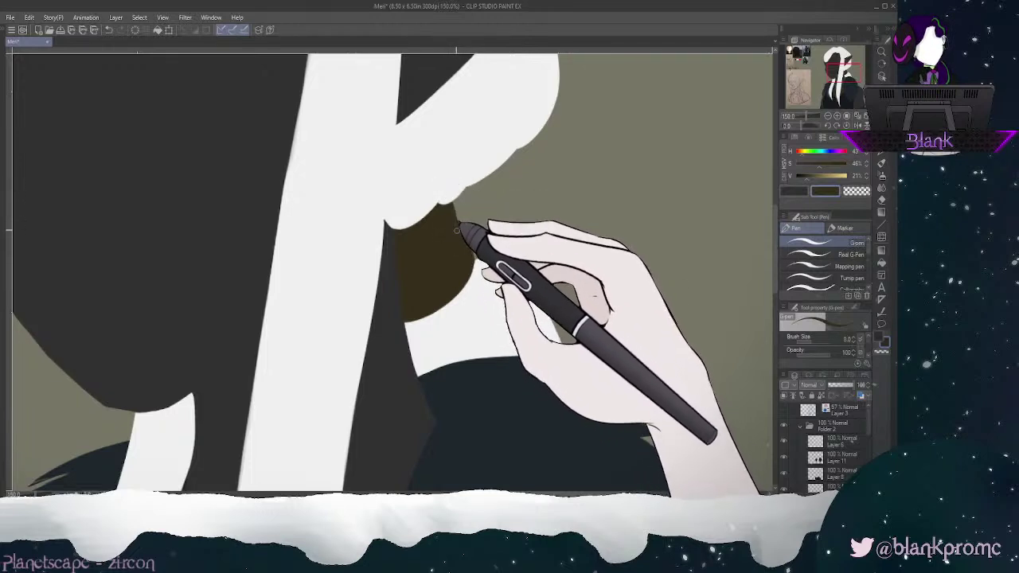
Step: Refine the notch on the hair tie's outer edge up close with the hard eraser at size 5
{"action": "key", "text": "e"}
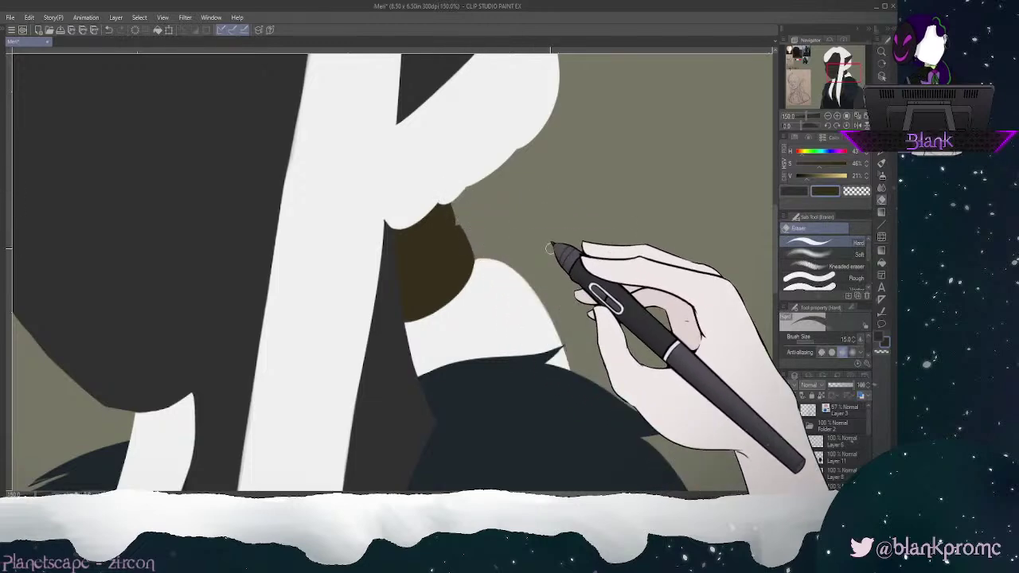
{"action": "key", "text": "ctrl+plus"}
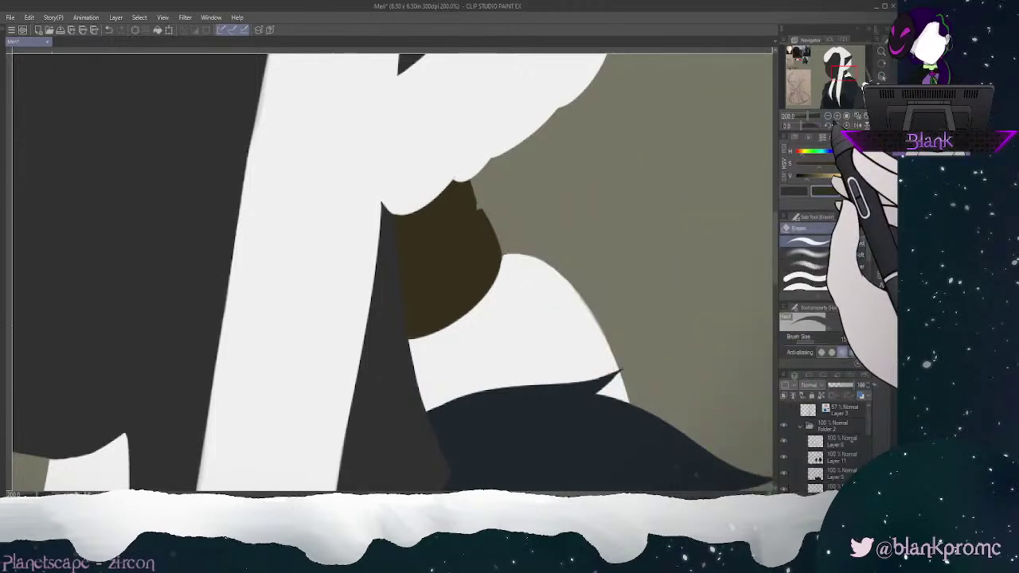
{"action": "left_click", "coordinate": [829, 116]}
{"action": "left_click", "coordinate": [837, 116]}
{"action": "left_click", "coordinate": [837, 116]}
{"action": "left_click", "coordinate": [837, 116]}
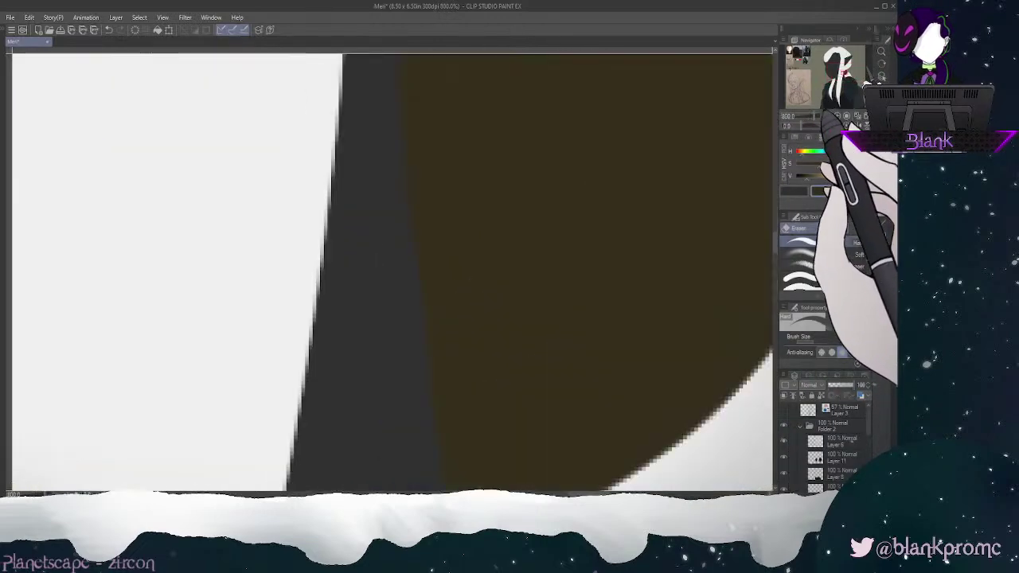
{"action": "left_click", "coordinate": [828, 116]}
{"action": "left_click_drag", "start_coordinate": [844, 73], "coordinate": [845, 69]}
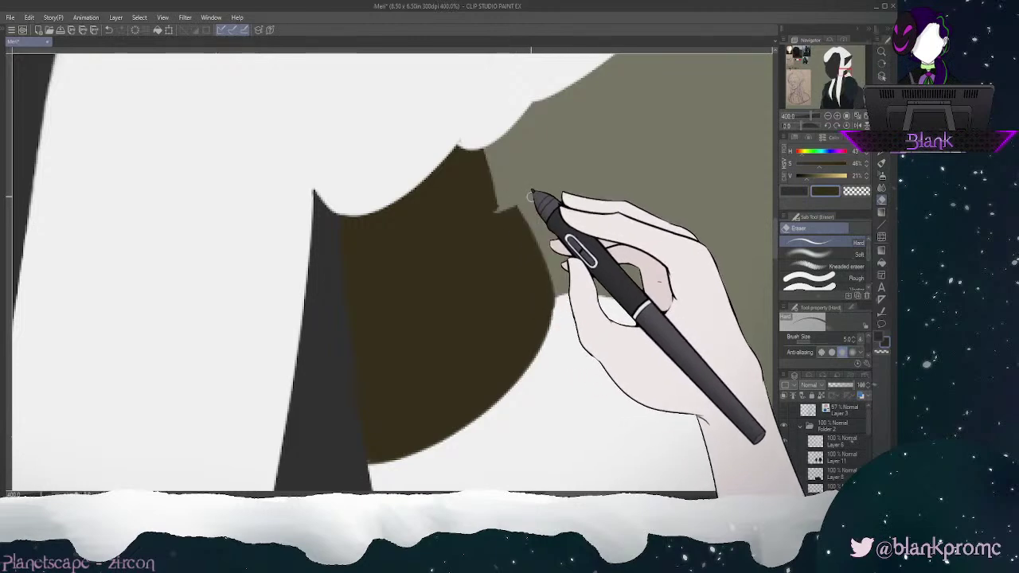
{"action": "key", "text": "p"}
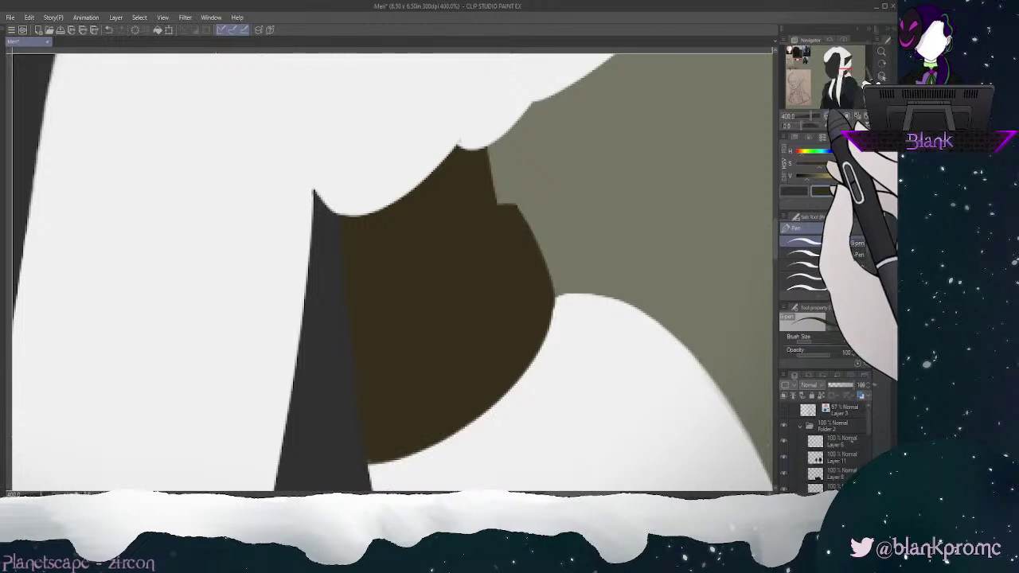
Step: Show the sketch again over the whole portrait
{"action": "left_click", "coordinate": [828, 116]}
{"action": "left_click", "coordinate": [828, 116]}
{"action": "left_click", "coordinate": [839, 76]}
{"action": "left_click", "coordinate": [828, 117]}
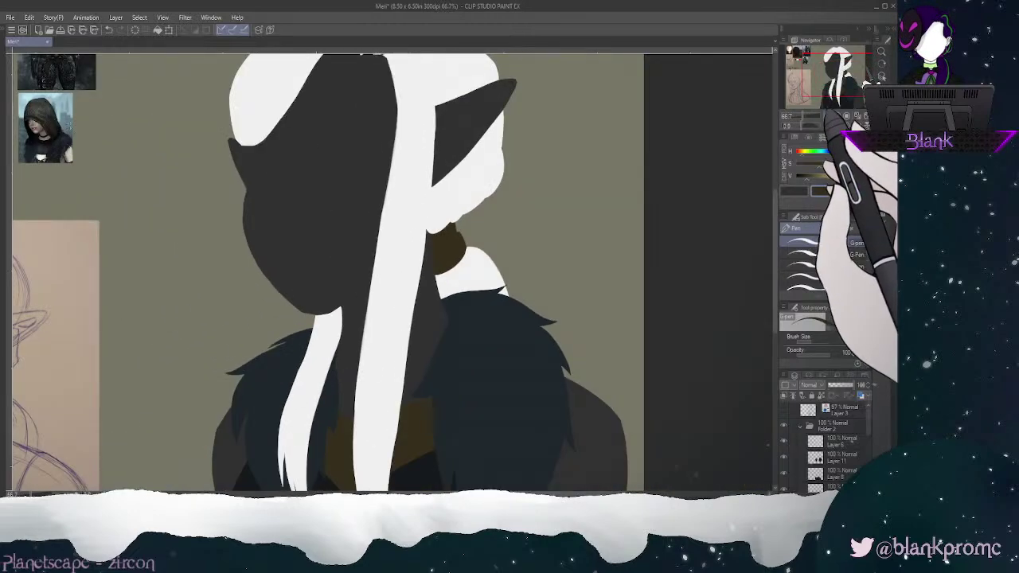
{"action": "left_click", "coordinate": [829, 116]}
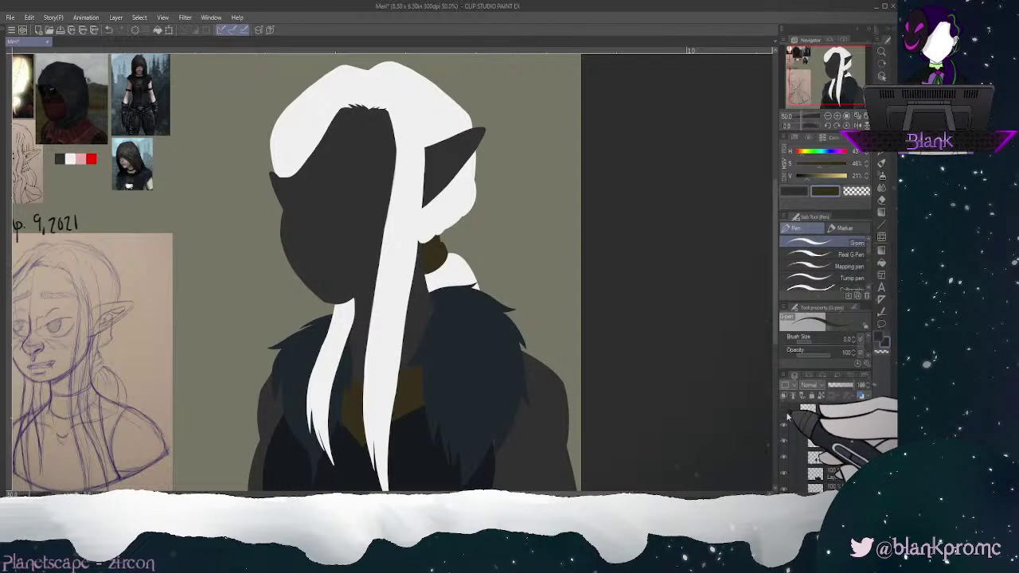
{"action": "left_click", "coordinate": [785, 407]}
{"action": "left_click_drag", "start_coordinate": [833, 57], "coordinate": [819, 54]}
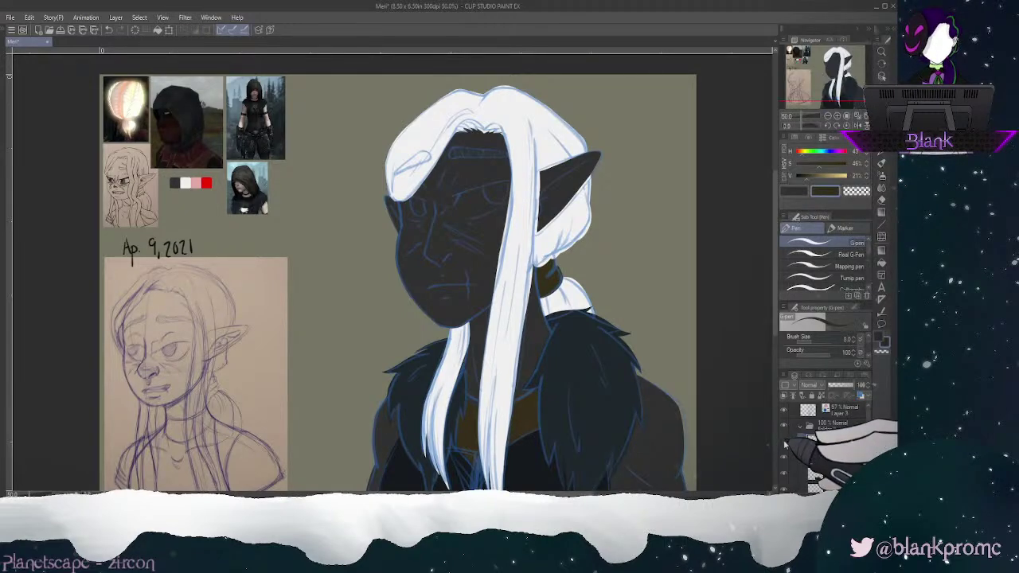
Step: Check the contents of the colour layers and add a new layer directly above Layer 5
{"action": "left_click", "coordinate": [784, 443]}
{"action": "left_click", "coordinate": [784, 443]}
{"action": "left_click", "coordinate": [784, 458]}
{"action": "left_click", "coordinate": [784, 458]}
{"action": "scroll", "coordinate": [828, 446], "scroll_direction": "down", "scroll_amount": 5}
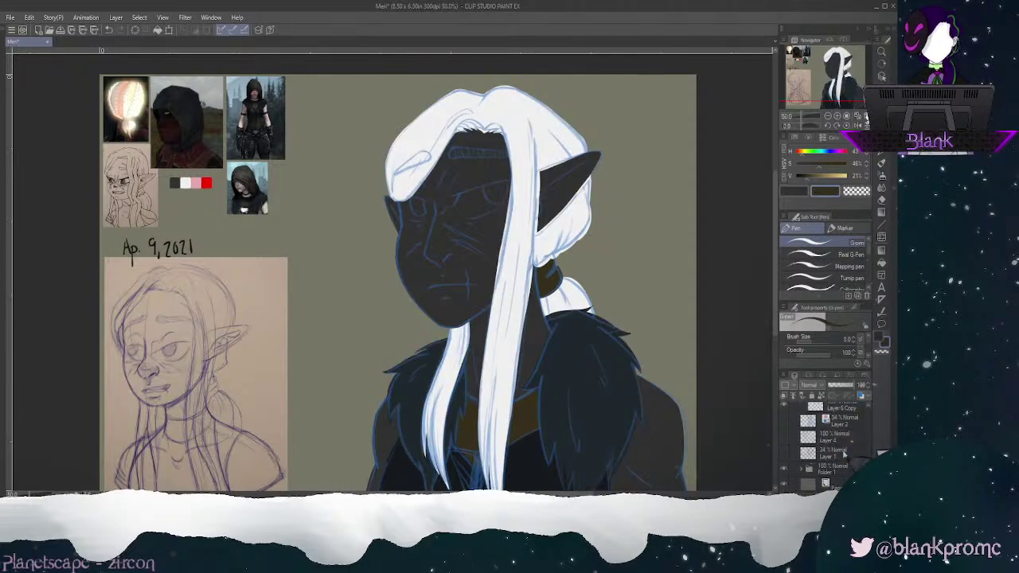
{"action": "scroll", "coordinate": [860, 458], "scroll_direction": "up", "scroll_amount": 3}
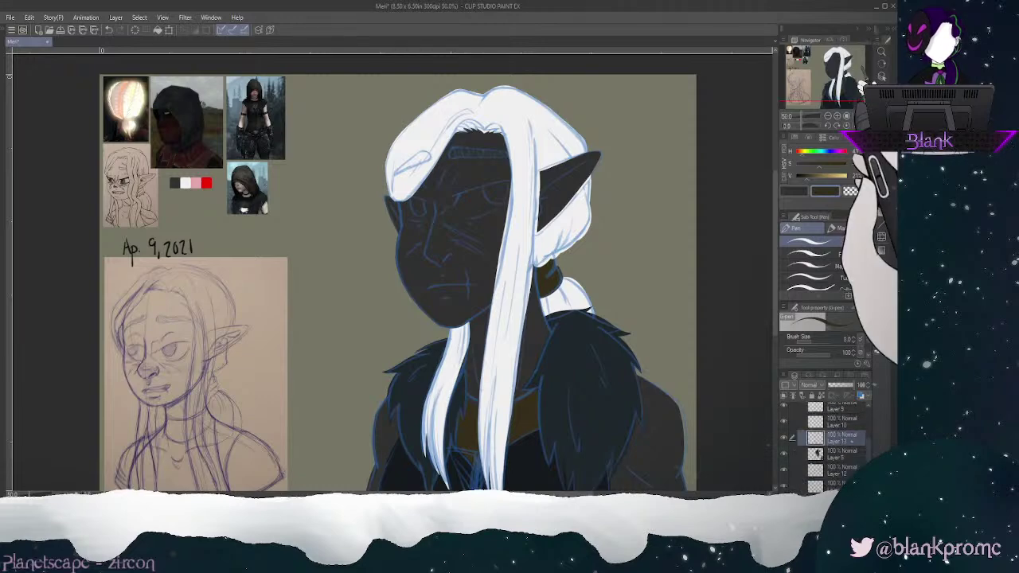
Step: Sample the pink from the reference palette as the drawing colour for the eye on the bandless side of the face
{"action": "left_click", "coordinate": [837, 116]}
{"action": "mouse_move", "coordinate": [825, 70]}
{"action": "left_mouse_down"}
{"action": "mouse_move", "coordinate": [807, 64]}
{"action": "mouse_move", "coordinate": [832, 65]}
{"action": "left_mouse_up"}
{"action": "left_click", "coordinate": [328, 237], "text": "alt"}
{"action": "left_click", "coordinate": [837, 116]}
{"action": "left_click", "coordinate": [837, 116]}
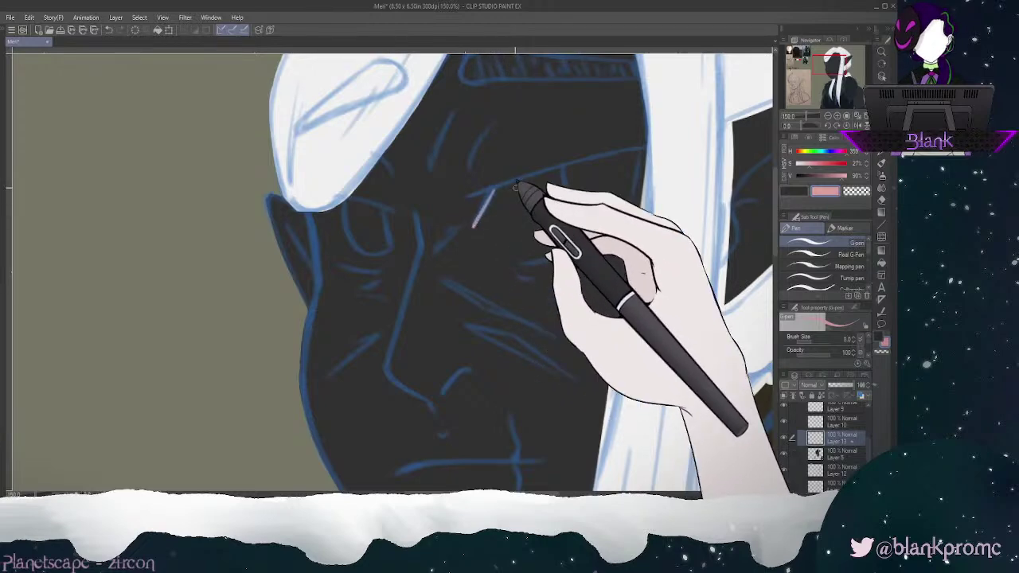
Step: Draw the upper lid line of the eye beside the long hair strand in pink, following the sketch
{"action": "left_click_drag", "start_coordinate": [496, 191], "coordinate": [643, 144]}
{"action": "key", "text": "ctrl+z"}
{"action": "left_click_drag", "start_coordinate": [495, 189], "coordinate": [645, 149]}
{"action": "key", "text": "ctrl+z"}
{"action": "left_click_drag", "start_coordinate": [497, 189], "coordinate": [645, 149]}
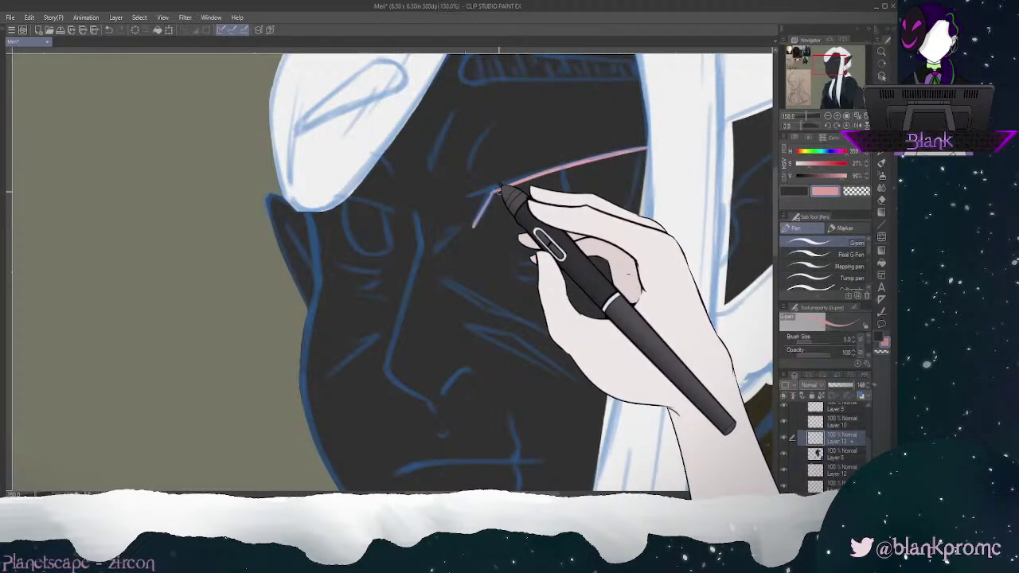
{"action": "left_click_drag", "start_coordinate": [494, 191], "coordinate": [645, 150]}
{"action": "left_click_drag", "start_coordinate": [532, 175], "coordinate": [645, 146]}
{"action": "left_click_drag", "start_coordinate": [494, 191], "coordinate": [646, 149]}
{"action": "left_click_drag", "start_coordinate": [494, 190], "coordinate": [647, 149]}
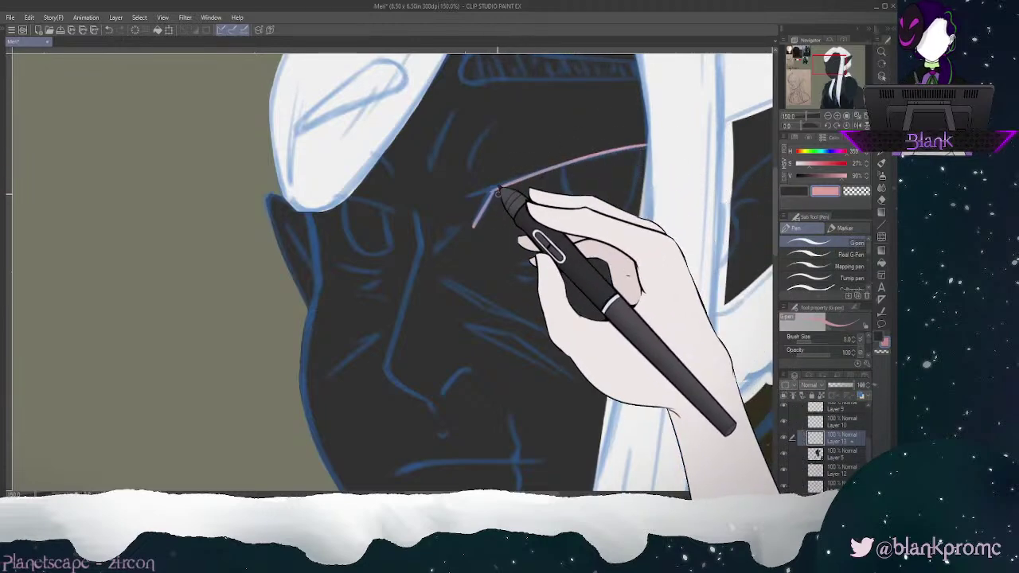
{"action": "key", "text": "ctrl+z"}
{"action": "left_click_drag", "start_coordinate": [494, 190], "coordinate": [647, 149]}
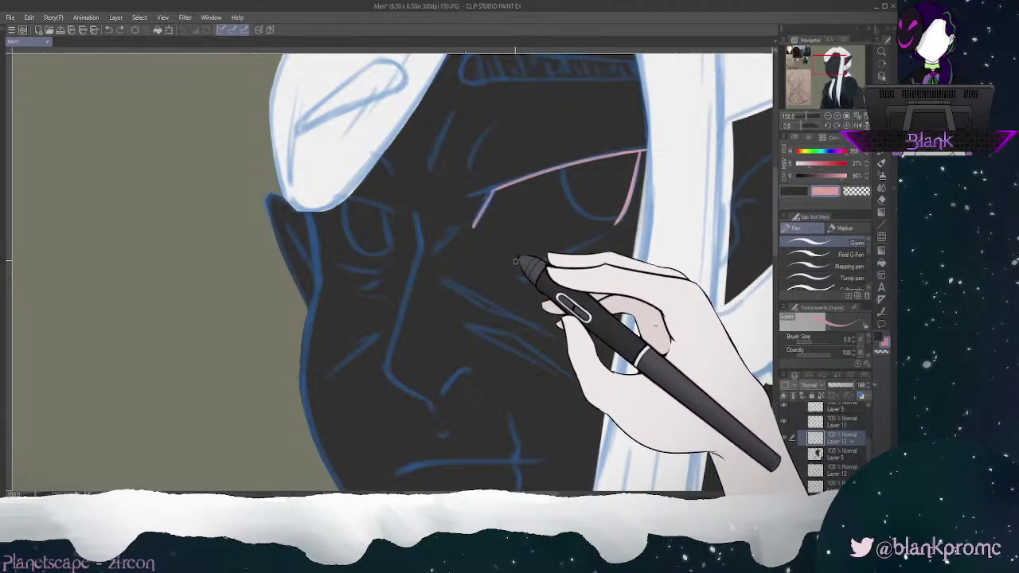
Step: Redraw the lower lid line of the same eye as a pink curve rising to the outer corner
{"action": "key", "text": "ctrl+z"}
{"action": "key", "text": "ctrl+z"}
{"action": "left_click_drag", "start_coordinate": [518, 262], "coordinate": [628, 209]}
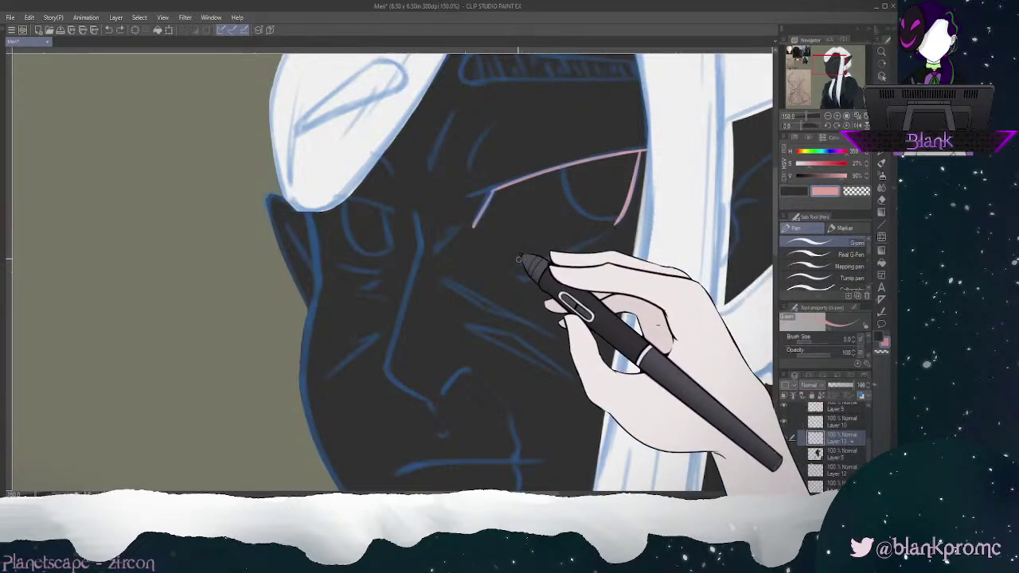
{"action": "left_click_drag", "start_coordinate": [519, 262], "coordinate": [629, 213]}
Step: Examine the eyes of the hooded, masked figure in the reference image up close
{"action": "left_click", "coordinate": [790, 65]}
{"action": "left_click_drag", "start_coordinate": [791, 63], "coordinate": [792, 51]}
{"action": "left_click", "coordinate": [836, 116]}
{"action": "left_click", "coordinate": [837, 116]}
{"action": "left_click", "coordinate": [837, 116]}
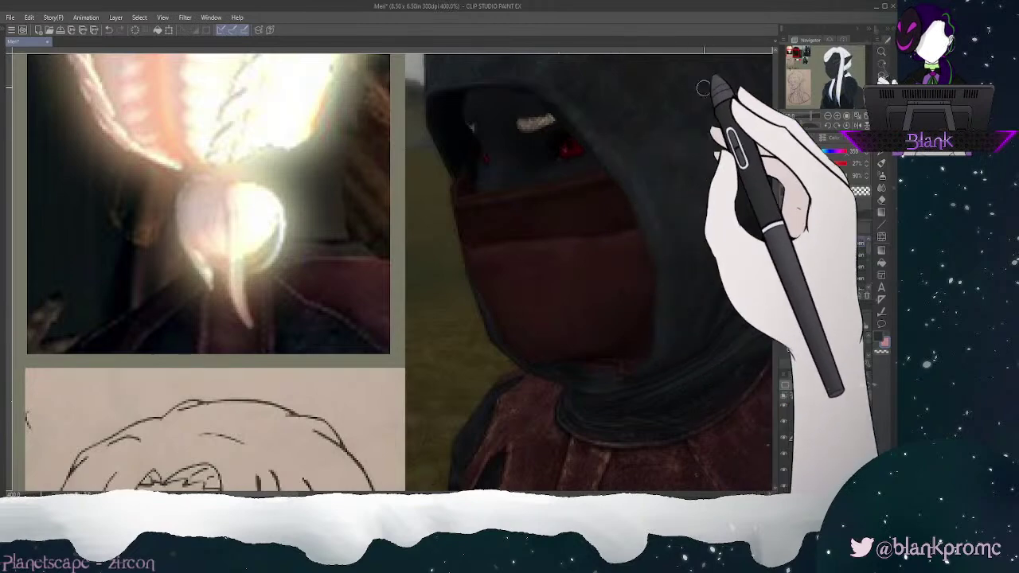
Step: Close the pink outline along the lower inner corner of the eye beside the long hair strand
{"action": "left_click_drag", "start_coordinate": [791, 50], "coordinate": [834, 60]}
{"action": "left_click", "coordinate": [828, 116]}
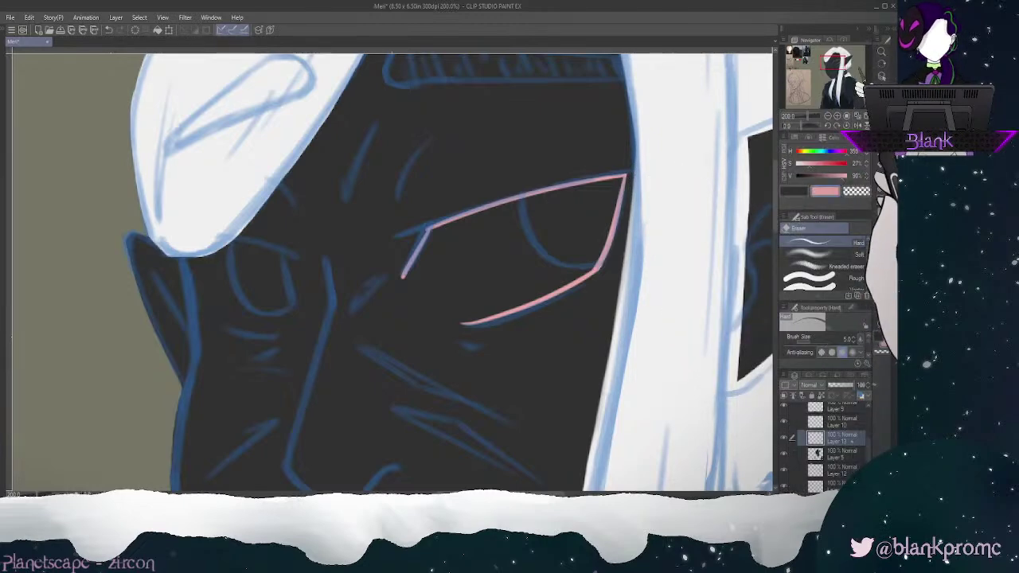
{"action": "left_click", "coordinate": [882, 138]}
{"action": "left_click_drag", "start_coordinate": [403, 277], "coordinate": [439, 310]}
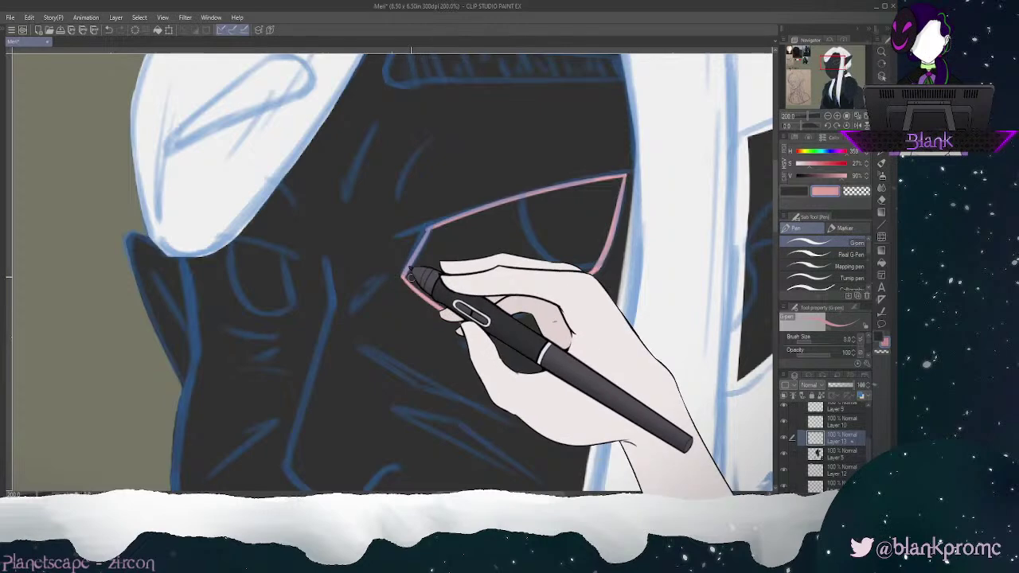
{"action": "mouse_move", "coordinate": [404, 274]}
{"action": "left_mouse_down"}
{"action": "mouse_move", "coordinate": [471, 320]}
{"action": "mouse_move", "coordinate": [414, 273]}
{"action": "left_mouse_up"}
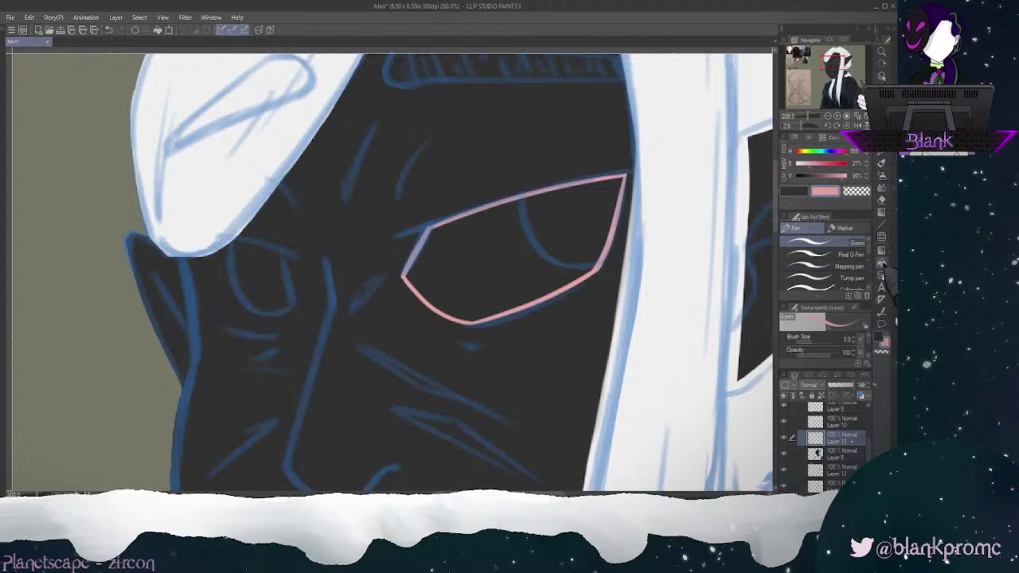
Step: Fill the outlined larger eye with the same pink and switch back to the G-pen
{"action": "key", "text": "g"}
{"action": "left_click", "coordinate": [529, 265]}
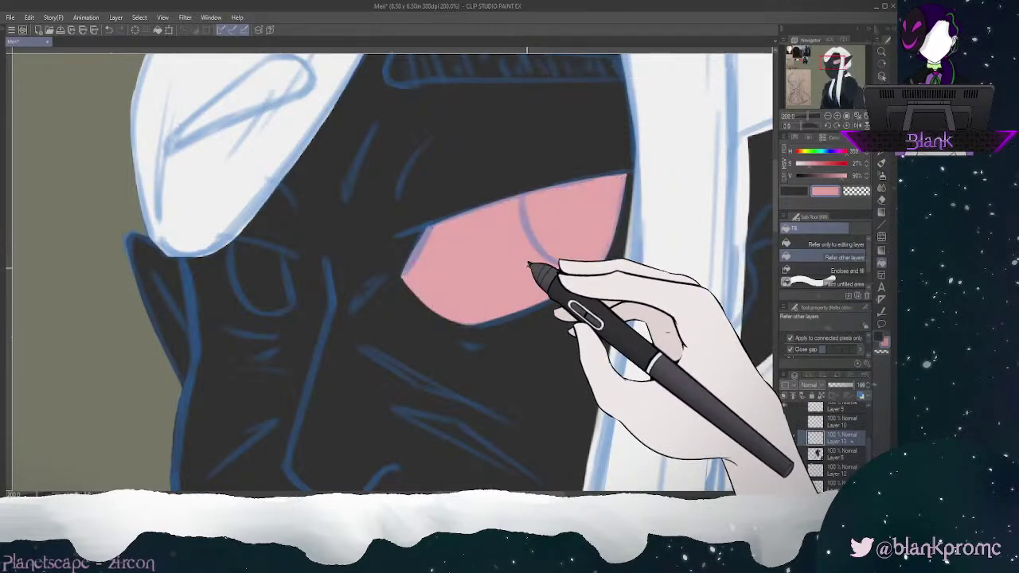
{"action": "left_click", "coordinate": [881, 163]}
{"action": "left_click", "coordinate": [882, 140]}
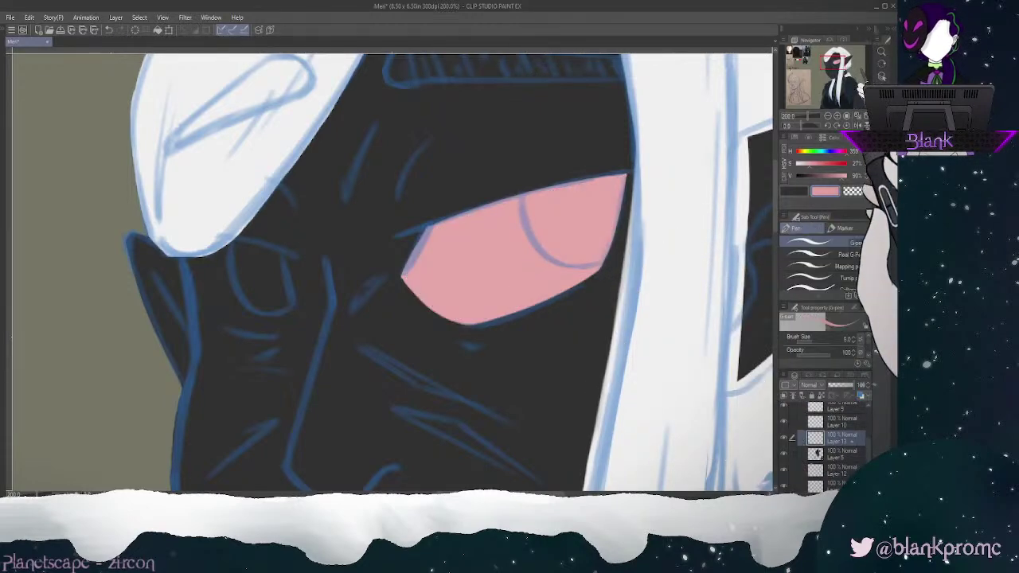
{"action": "left_click_drag", "start_coordinate": [298, 257], "coordinate": [302, 308]}
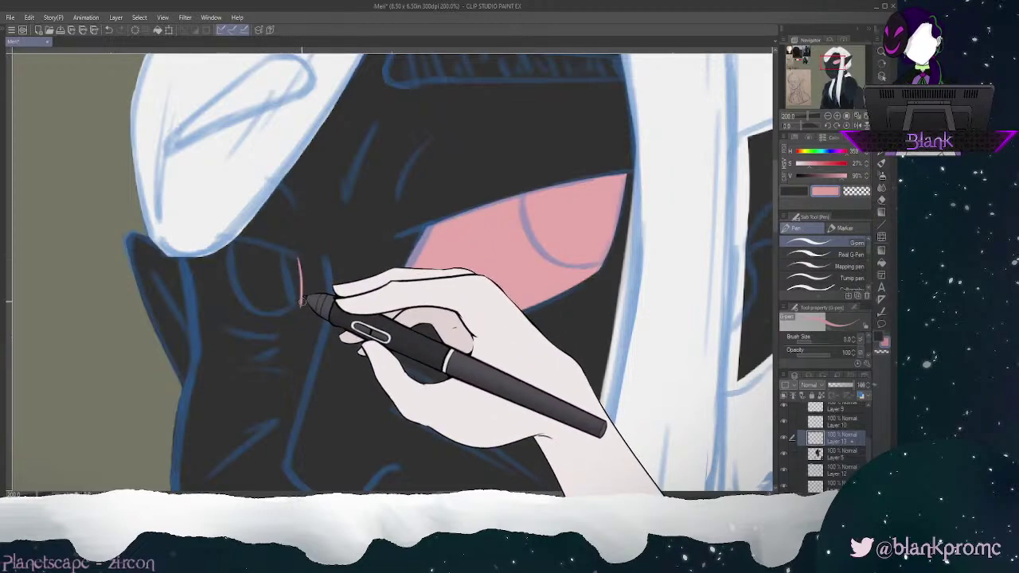
{"action": "key", "text": "ctrl+z"}
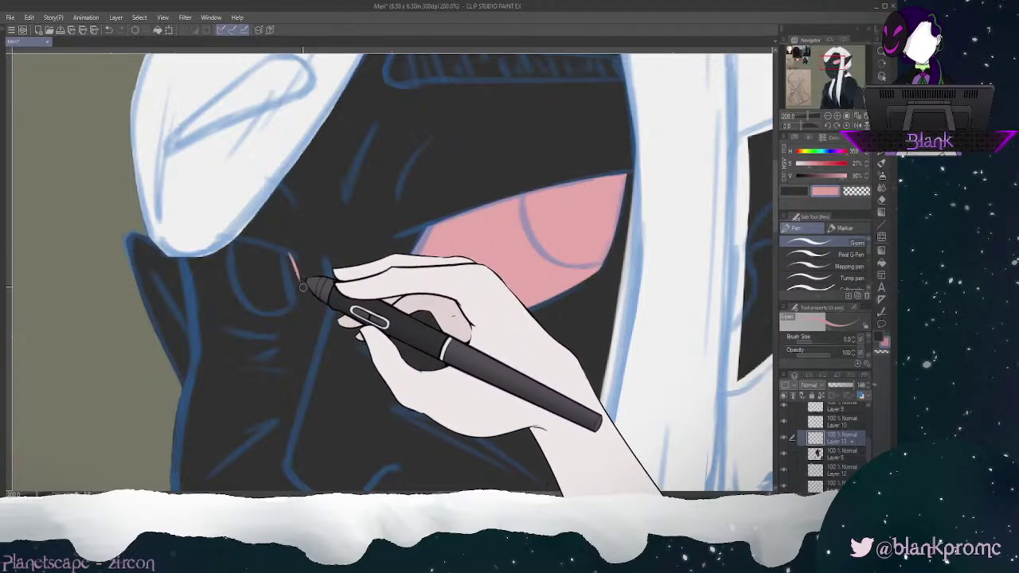
{"action": "left_click_drag", "start_coordinate": [286, 252], "coordinate": [291, 277]}
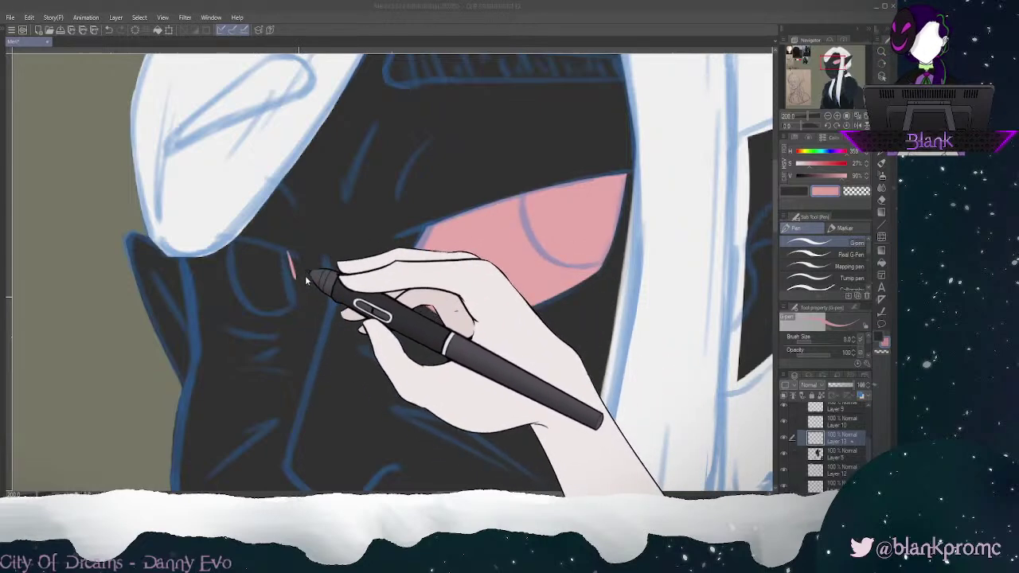
{"action": "left_click", "coordinate": [241, 460]}
{"action": "key", "text": "ctrl+z"}
{"action": "mouse_move", "coordinate": [285, 250]}
{"action": "left_mouse_down"}
{"action": "mouse_move", "coordinate": [298, 287]}
{"action": "mouse_move", "coordinate": [283, 313]}
{"action": "left_mouse_up"}
{"action": "key", "text": "ctrl+z"}
{"action": "key", "text": "ctrl+z"}
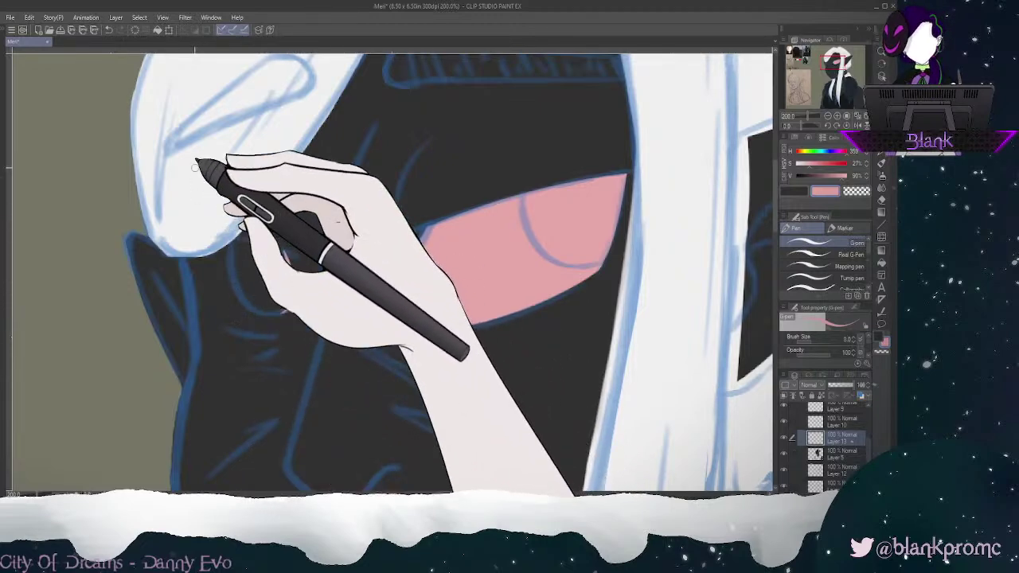
Step: Outline the smaller eye under the front hair lock in pink, following the sketch, and fill it with the same pink
{"action": "left_click_drag", "start_coordinate": [223, 282], "coordinate": [279, 313]}
{"action": "mouse_move", "coordinate": [220, 279]}
{"action": "left_mouse_down"}
{"action": "mouse_move", "coordinate": [213, 228]}
{"action": "mouse_move", "coordinate": [227, 212]}
{"action": "mouse_move", "coordinate": [267, 259]}
{"action": "mouse_move", "coordinate": [222, 242]}
{"action": "mouse_move", "coordinate": [289, 257]}
{"action": "mouse_move", "coordinate": [233, 233]}
{"action": "mouse_move", "coordinate": [293, 255]}
{"action": "left_mouse_up"}
{"action": "left_click_drag", "start_coordinate": [235, 234], "coordinate": [289, 251]}
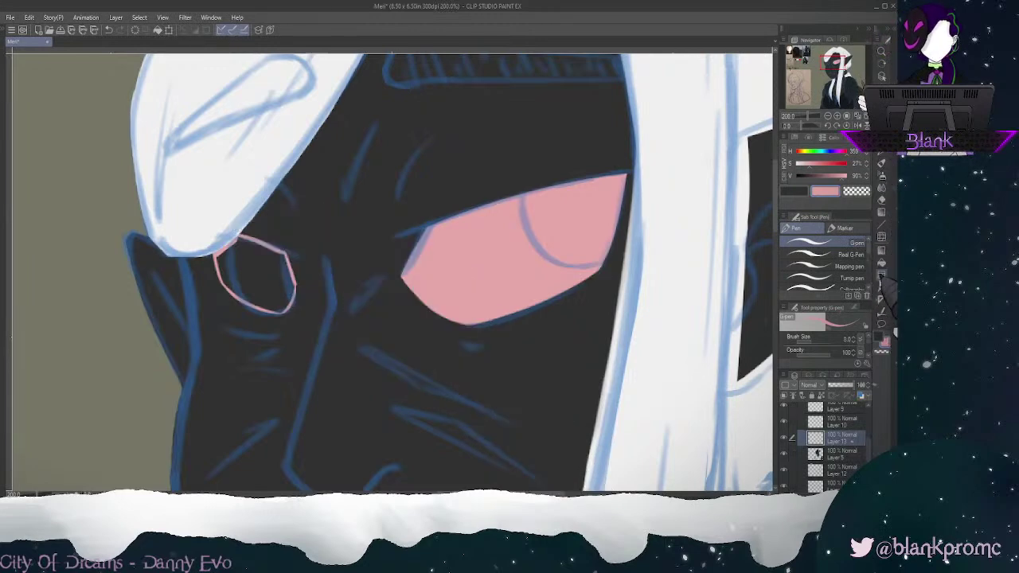
{"action": "left_click", "coordinate": [881, 263]}
{"action": "left_click", "coordinate": [262, 285]}
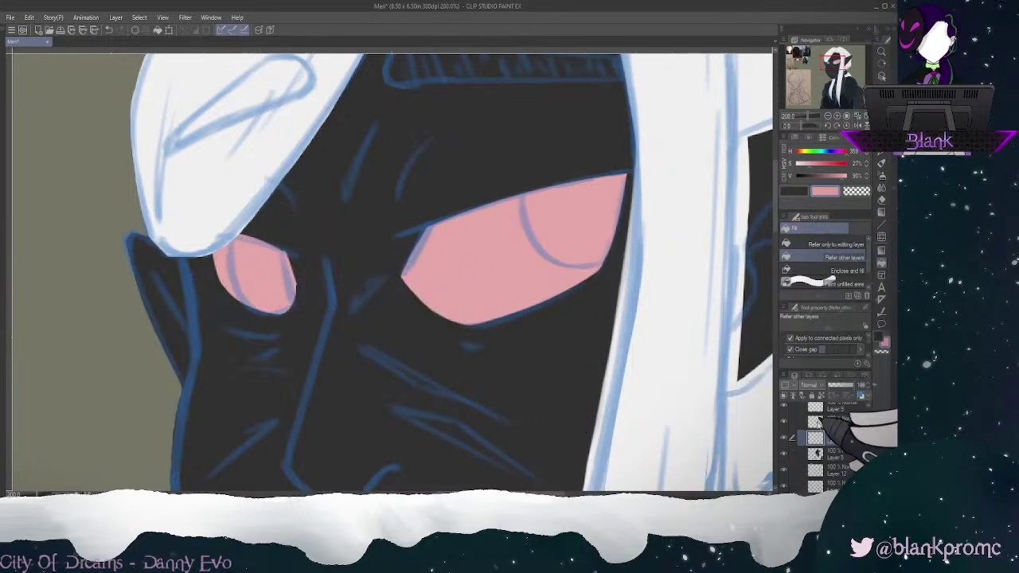
Step: Hide the blue sketch layer and darken the drawing colour to near-black with a brightness value of 8%
{"action": "left_click_drag", "start_coordinate": [870, 454], "coordinate": [869, 413]}
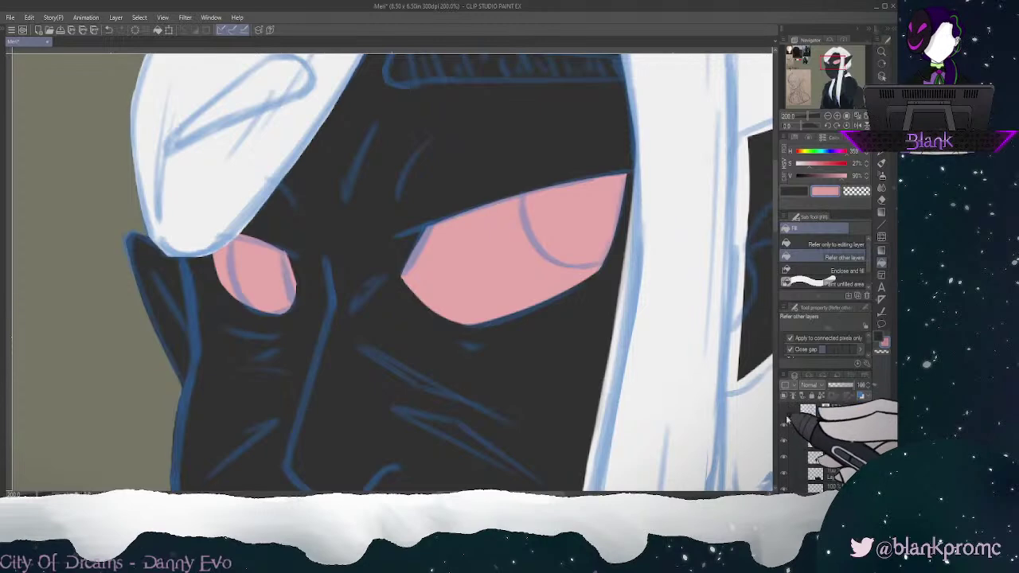
{"action": "left_click", "coordinate": [783, 410]}
{"action": "key", "text": "e"}
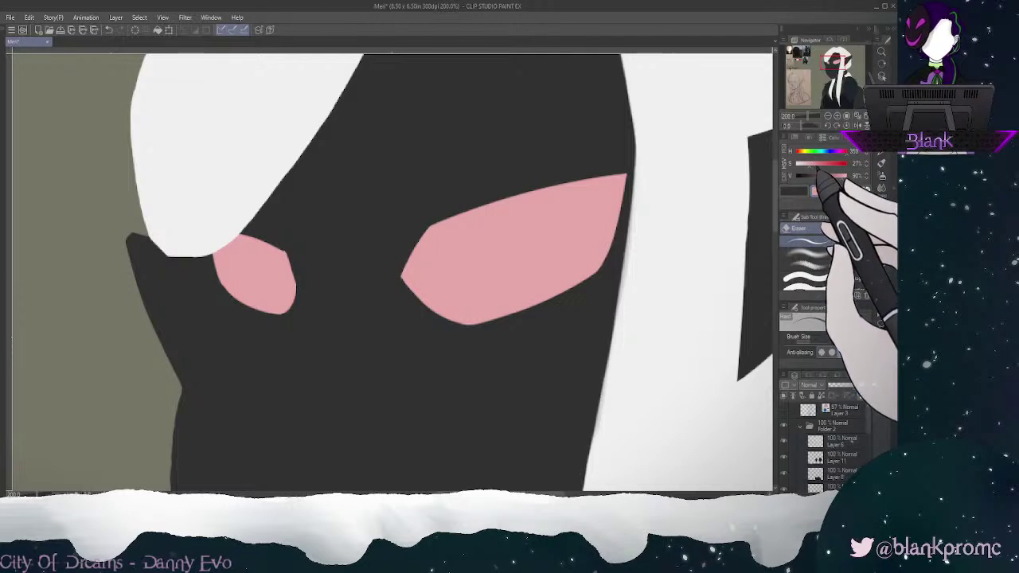
{"action": "left_click_drag", "start_coordinate": [813, 176], "coordinate": [737, 190]}
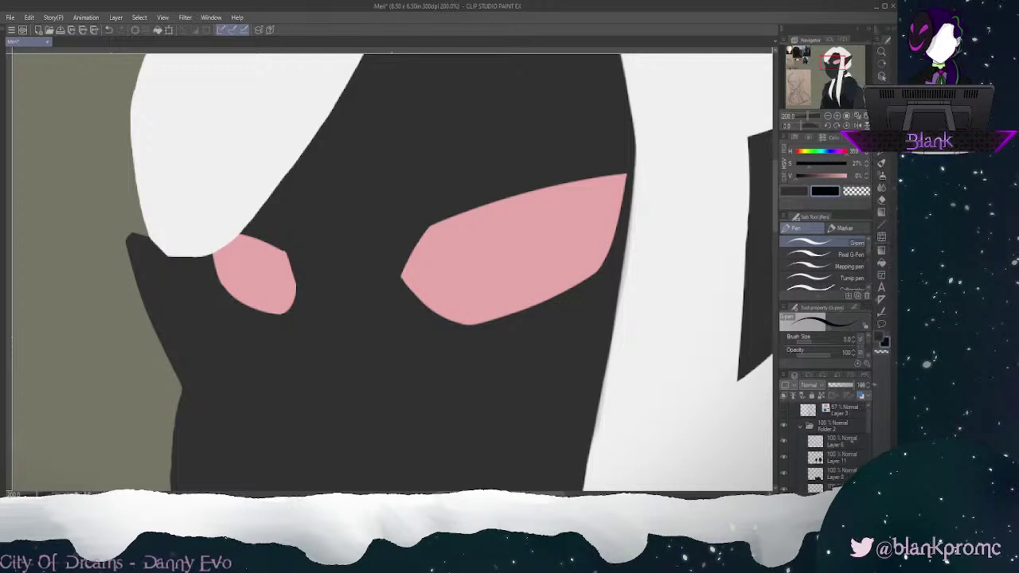
Step: On a new layer, draw a short slanted black line along the inner corner of the larger eye
{"action": "key", "text": "ctrl+shift+n"}
{"action": "left_click_drag", "start_coordinate": [495, 313], "coordinate": [551, 298]}
{"action": "left_click_drag", "start_coordinate": [446, 272], "coordinate": [483, 214]}
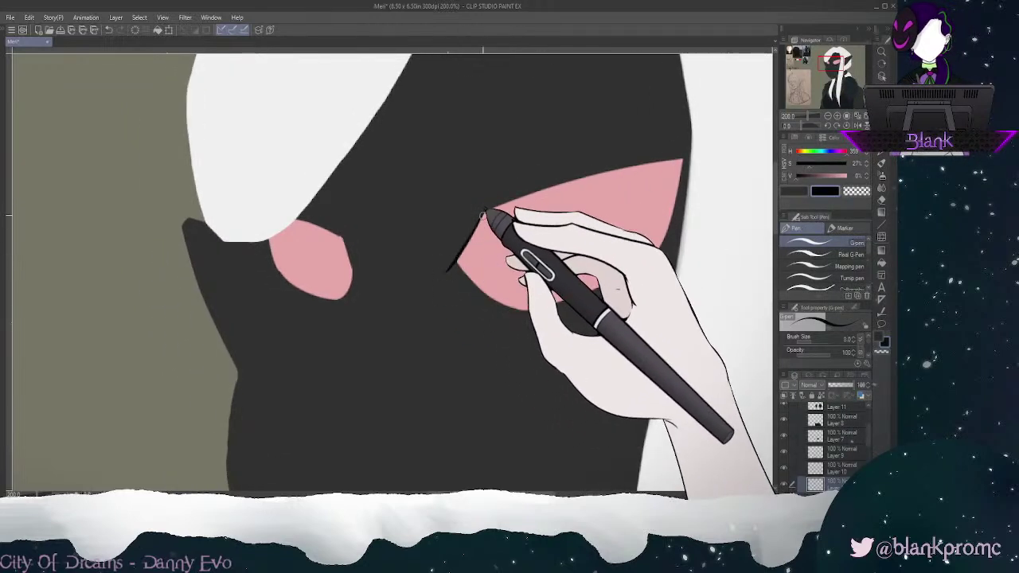
{"action": "mouse_move", "coordinate": [455, 268]}
{"action": "left_mouse_down"}
{"action": "mouse_move", "coordinate": [484, 215]}
{"action": "mouse_move", "coordinate": [455, 262]}
{"action": "left_mouse_up"}
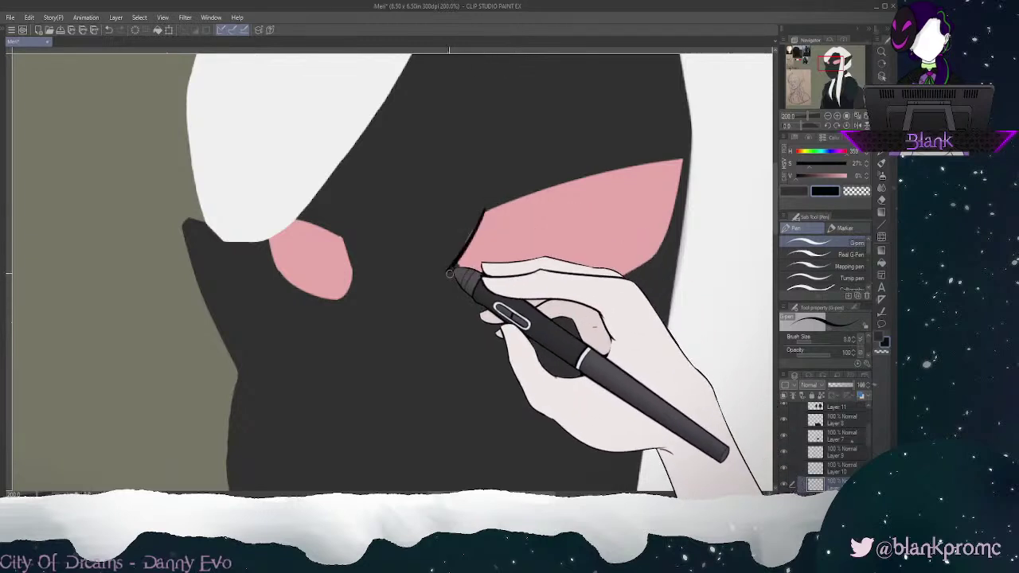
{"action": "key", "text": "ctrl+z"}
{"action": "left_click_drag", "start_coordinate": [483, 212], "coordinate": [451, 263]}
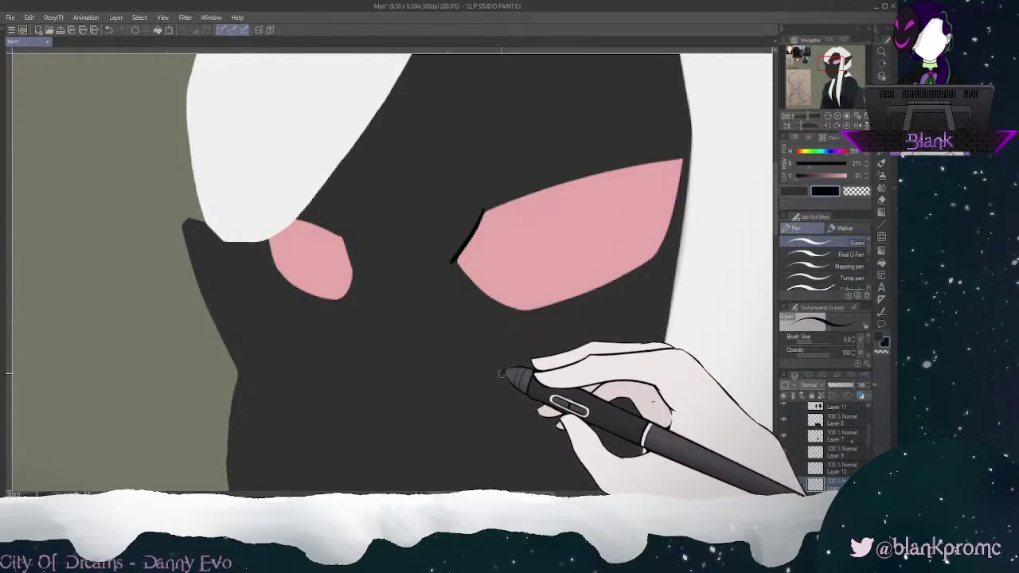
Step: On the pink eye layer, trim the inner corners of both eyes with the hard eraser, raising its size to 10
{"action": "left_click_drag", "start_coordinate": [868, 444], "coordinate": [869, 453]}
{"action": "left_click", "coordinate": [840, 461]}
{"action": "key", "text": "e"}
{"action": "left_click_drag", "start_coordinate": [459, 258], "coordinate": [490, 310]}
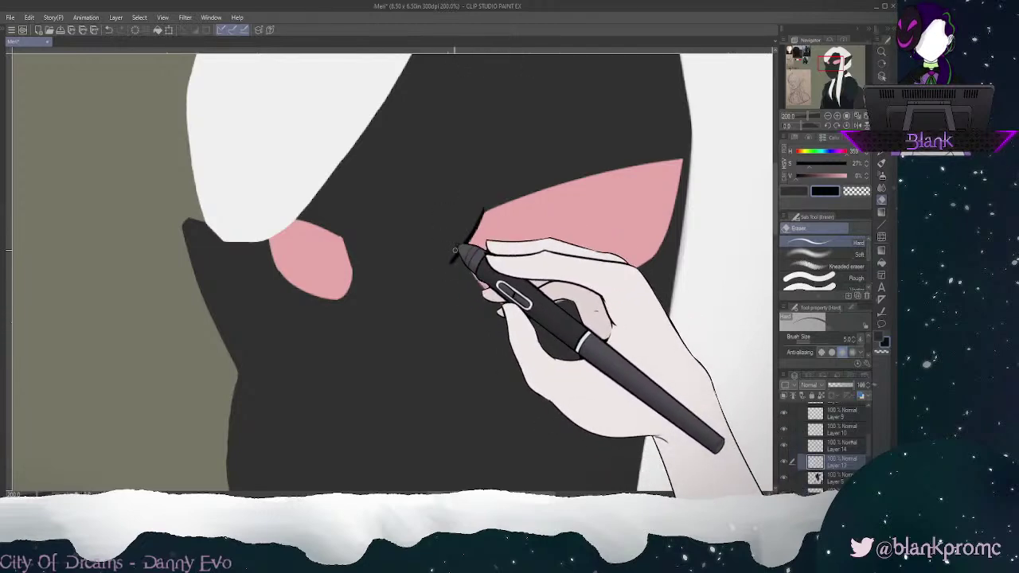
{"action": "mouse_move", "coordinate": [346, 243]}
{"action": "left_mouse_down"}
{"action": "mouse_move", "coordinate": [328, 317]}
{"action": "mouse_move", "coordinate": [360, 272]}
{"action": "mouse_move", "coordinate": [343, 300]}
{"action": "mouse_move", "coordinate": [356, 256]}
{"action": "mouse_move", "coordinate": [338, 304]}
{"action": "left_mouse_up"}
{"action": "key", "text": "]"}
{"action": "key", "text": "]"}
{"action": "key", "text": "]"}
{"action": "key", "text": "]"}
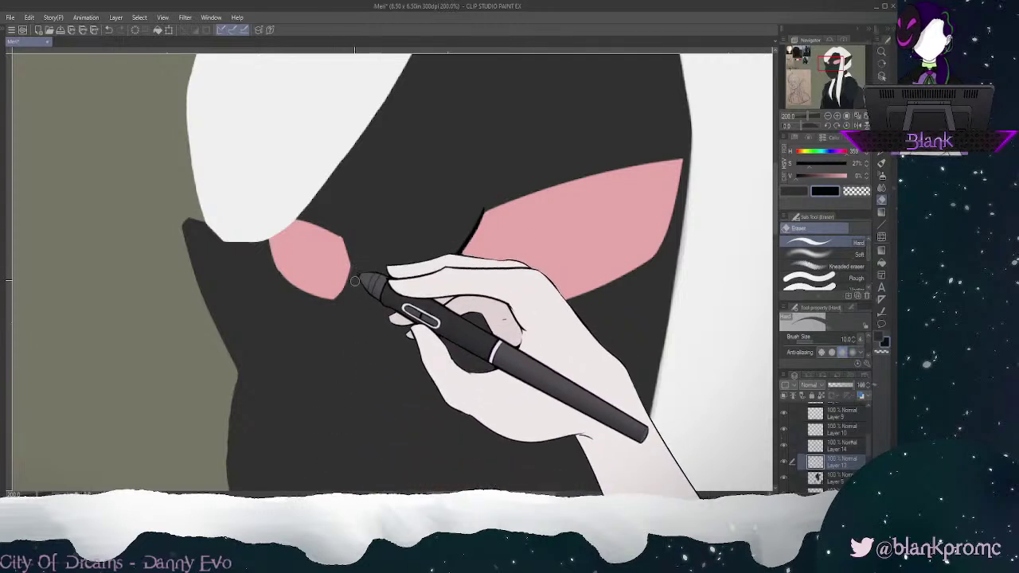
Step: Line the larger eye in black with a thick upper lid, a thinner outer edge and a lower lid line
{"action": "left_click", "coordinate": [881, 139]}
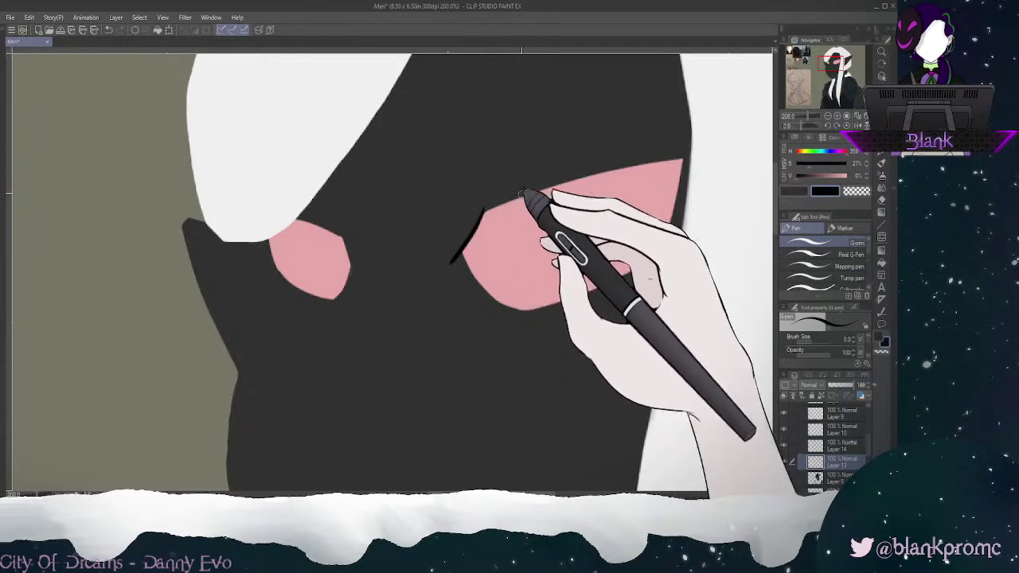
{"action": "left_click_drag", "start_coordinate": [482, 212], "coordinate": [675, 154]}
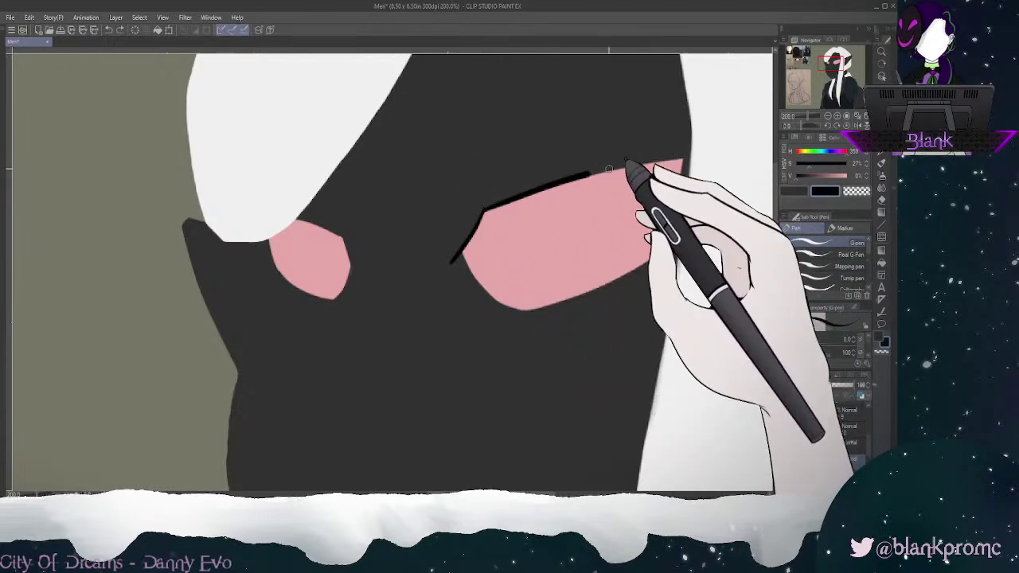
{"action": "left_click_drag", "start_coordinate": [488, 209], "coordinate": [671, 157]}
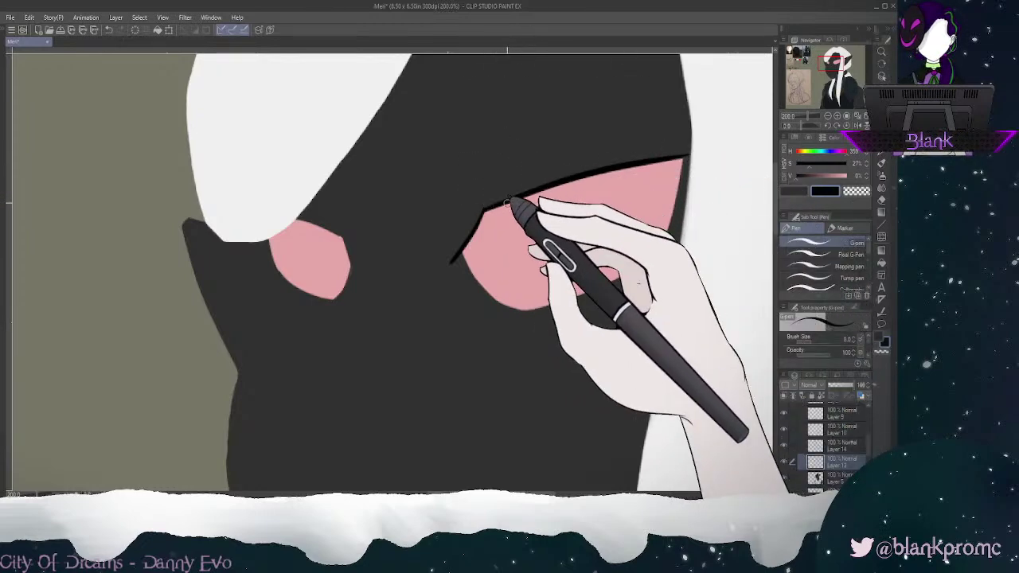
{"action": "left_click_drag", "start_coordinate": [486, 209], "coordinate": [591, 173]}
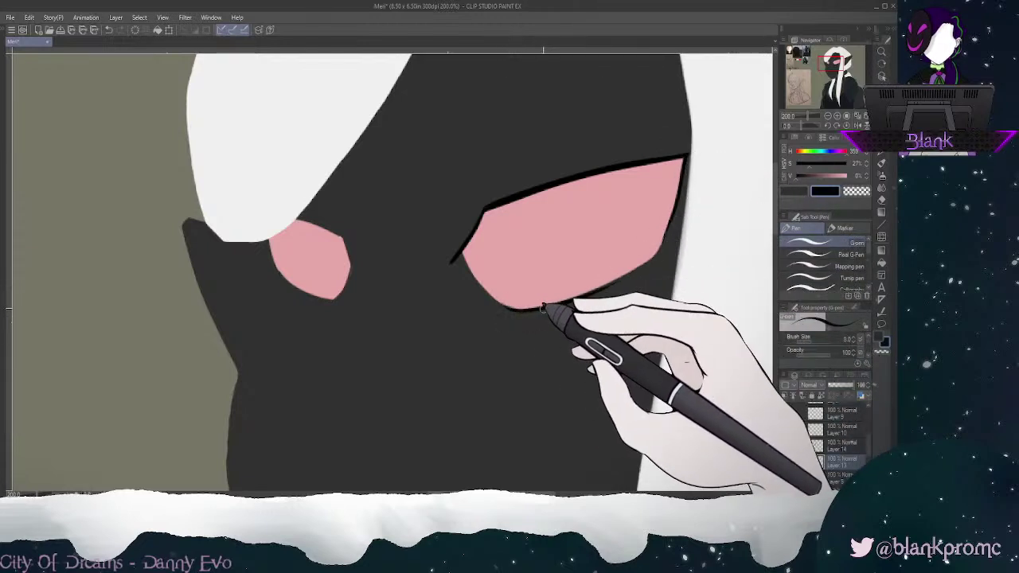
{"action": "mouse_move", "coordinate": [511, 306]}
{"action": "left_mouse_down"}
{"action": "mouse_move", "coordinate": [547, 308]}
{"action": "mouse_move", "coordinate": [617, 274]}
{"action": "mouse_move", "coordinate": [661, 273]}
{"action": "left_mouse_up"}
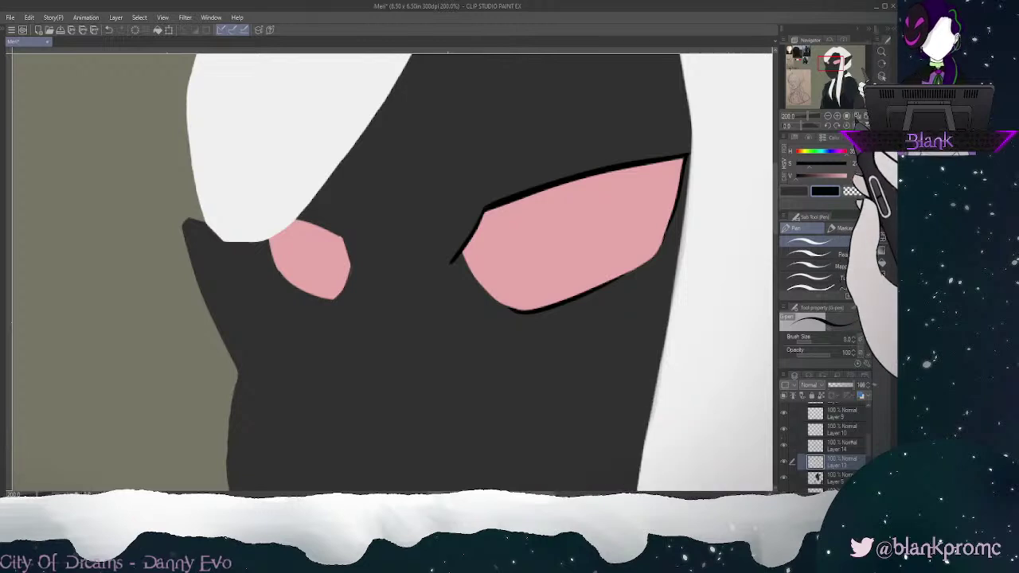
Step: With the canvas mirrored, line the smaller eye in black and add small lashes at the corners of both eyes
{"action": "left_click", "coordinate": [863, 125]}
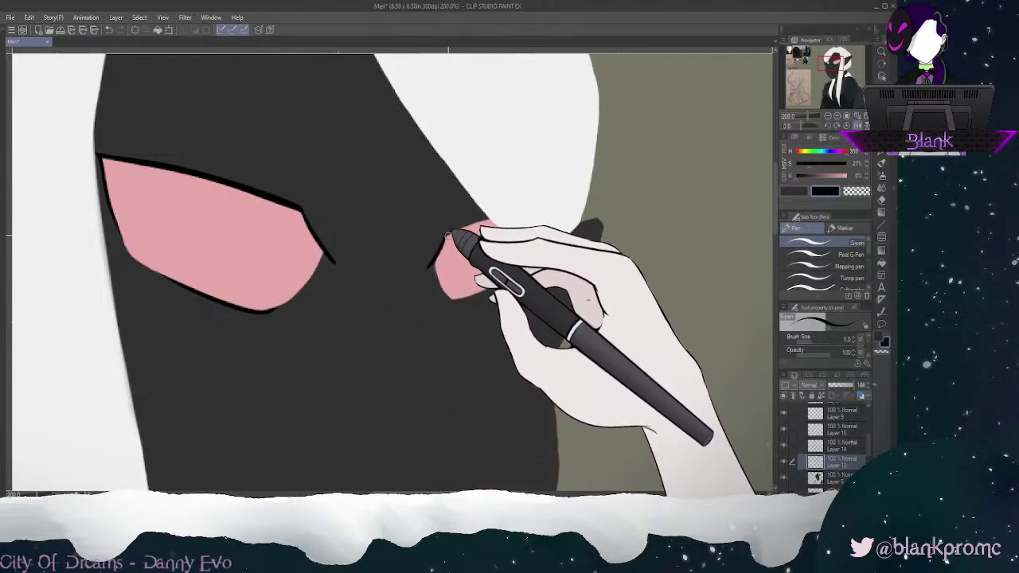
{"action": "left_click_drag", "start_coordinate": [442, 237], "coordinate": [491, 219]}
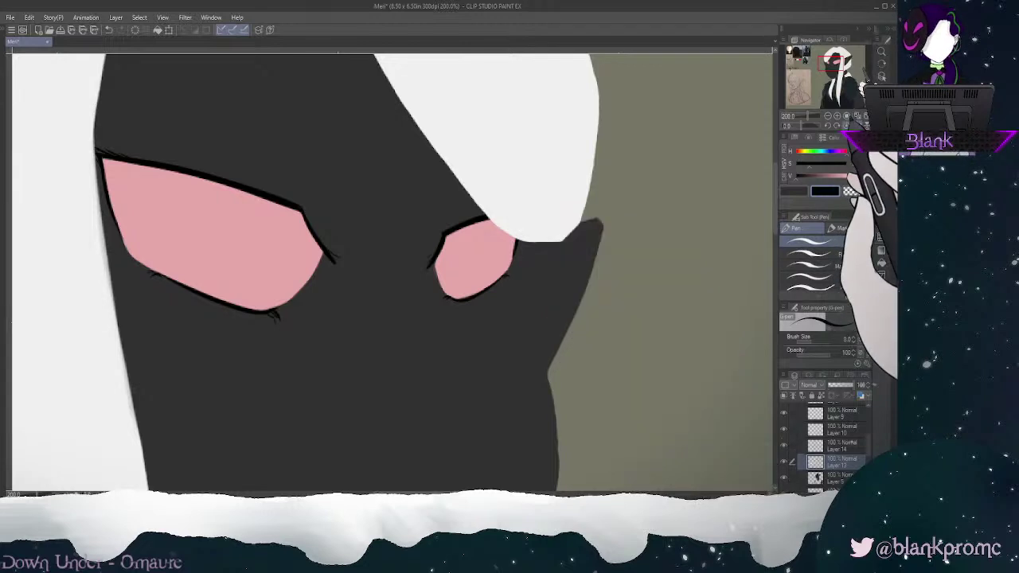
{"action": "left_click", "coordinate": [857, 126]}
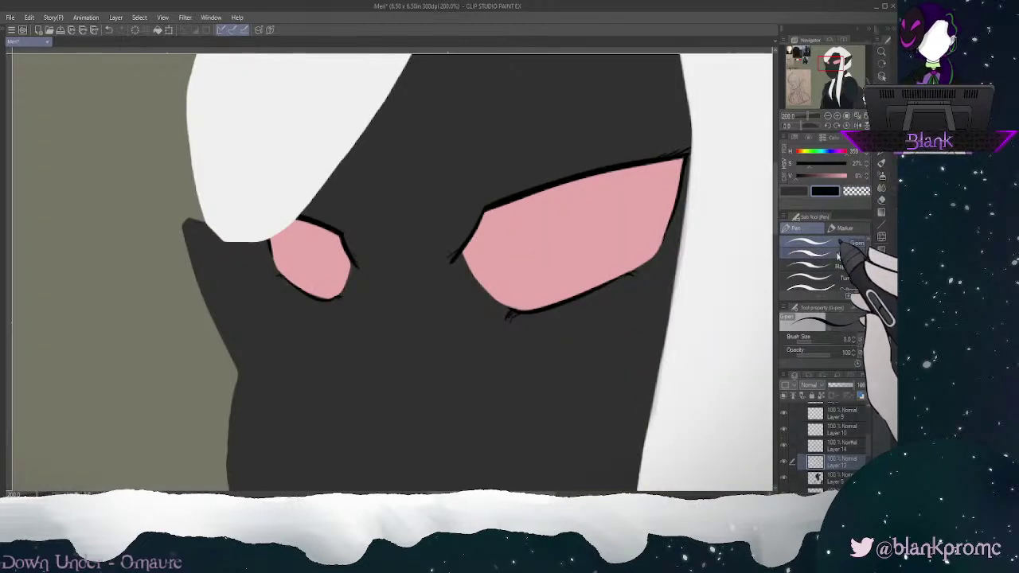
Step: Auto-select the pink areas of both eyes, move them from the black line layer onto their own layer, and hide that layer
{"action": "left_click", "coordinate": [784, 466]}
{"action": "left_click", "coordinate": [785, 467]}
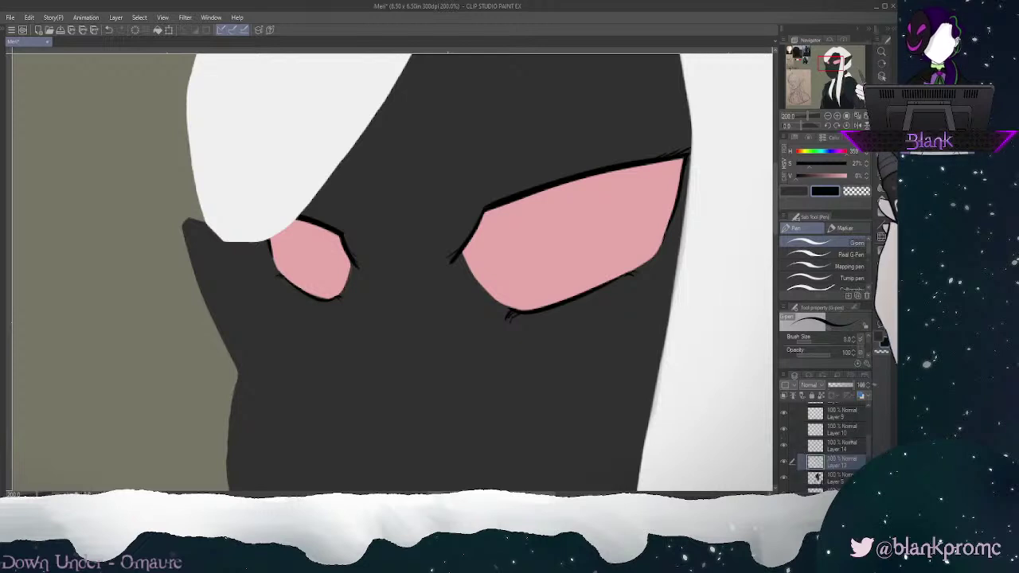
{"action": "key", "text": "w"}
{"action": "left_click", "coordinate": [598, 244]}
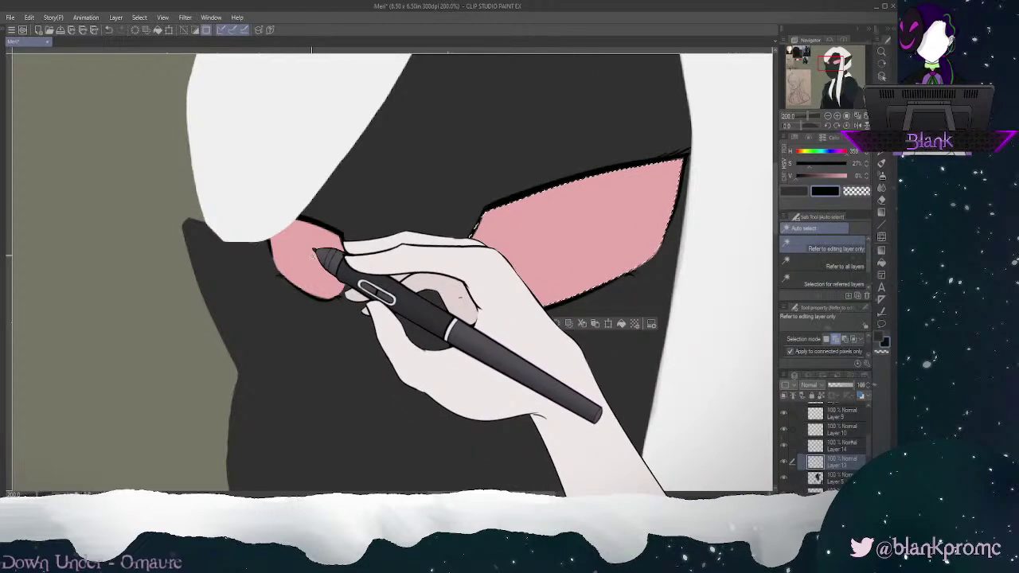
{"action": "left_click", "coordinate": [316, 251]}
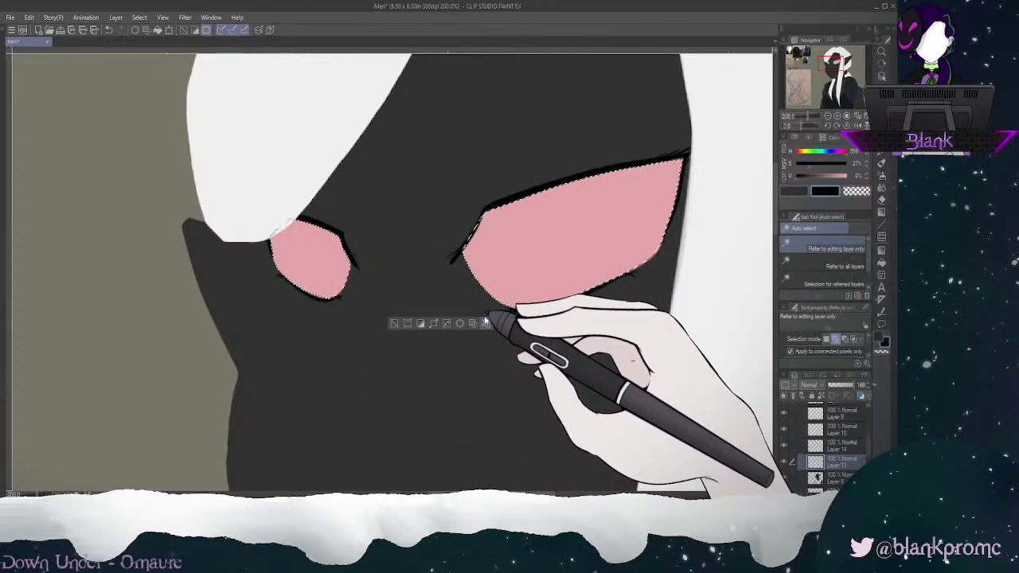
{"action": "left_click", "coordinate": [488, 323]}
{"action": "left_click", "coordinate": [393, 323]}
{"action": "left_click", "coordinate": [784, 462]}
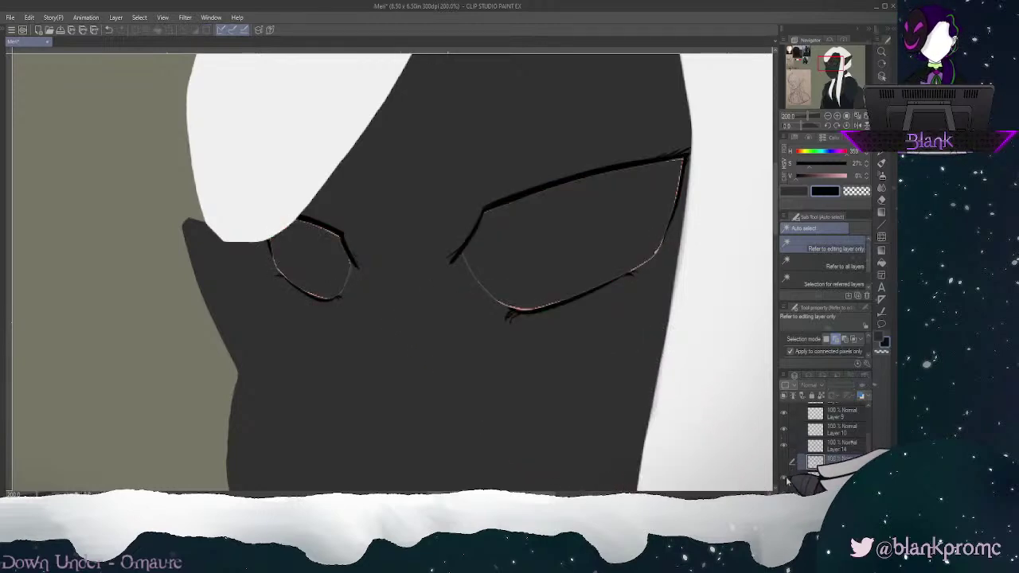
Step: Erase the leftover pink fringes and thin edges around the black lid lines of both eyes on Layer 13
{"action": "left_click", "coordinate": [842, 446]}
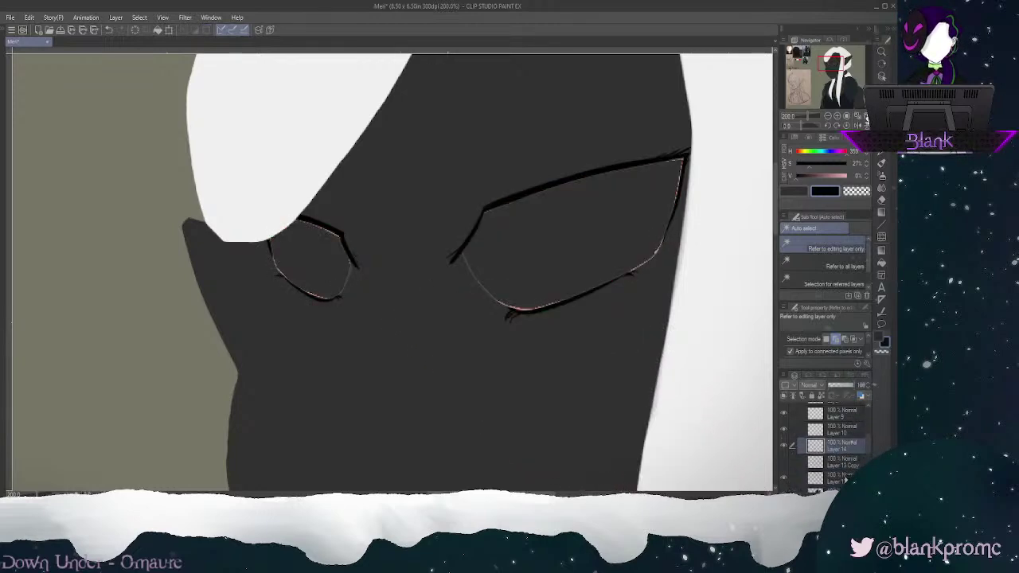
{"action": "left_click", "coordinate": [785, 479]}
{"action": "left_click", "coordinate": [784, 478]}
{"action": "left_click", "coordinate": [836, 478]}
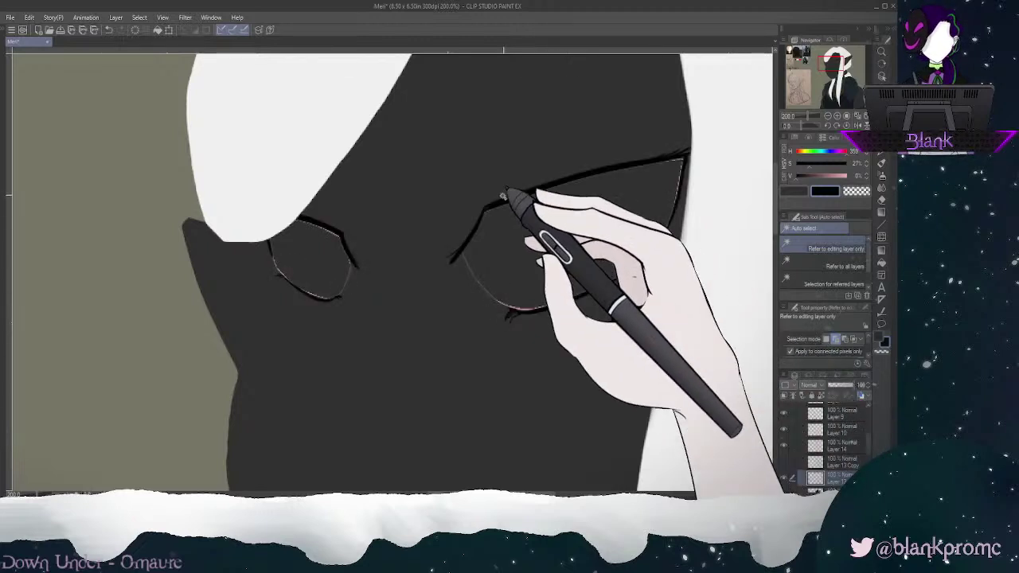
{"action": "key", "text": "e"}
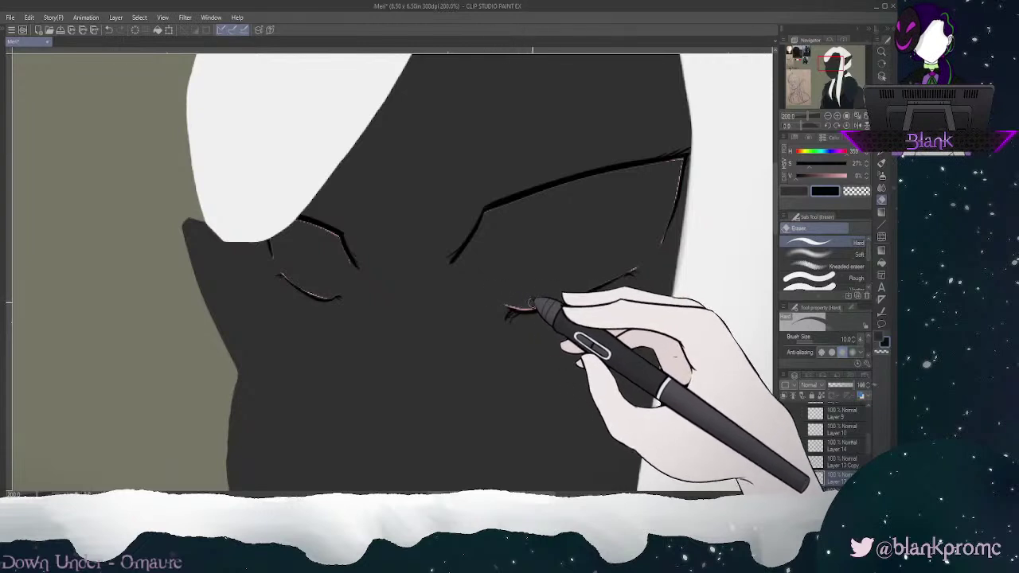
{"action": "left_click_drag", "start_coordinate": [510, 304], "coordinate": [580, 295]}
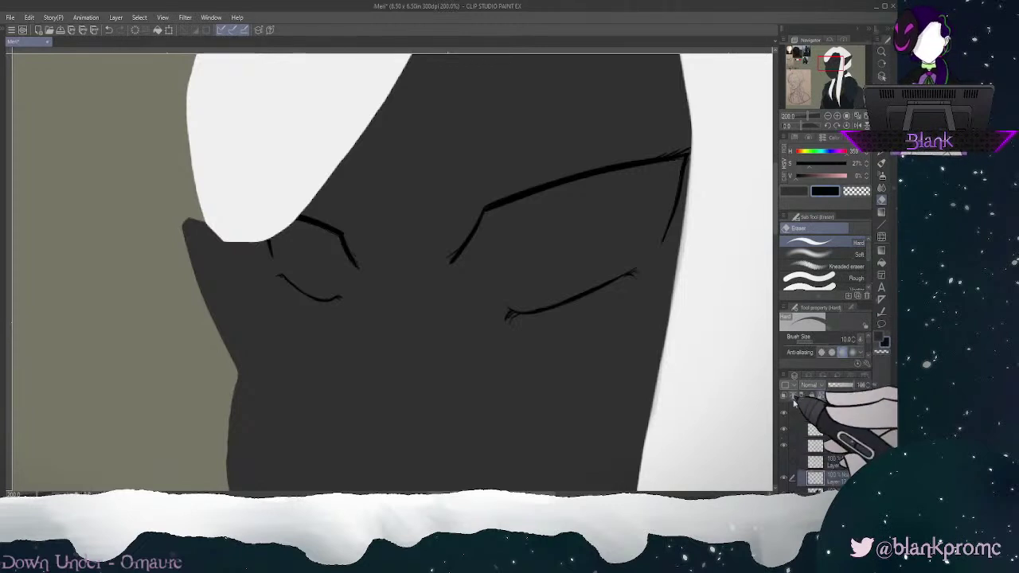
Step: Show the pink eye layer again and move the black line layer, Layer 13, above it
{"action": "left_click", "coordinate": [784, 462]}
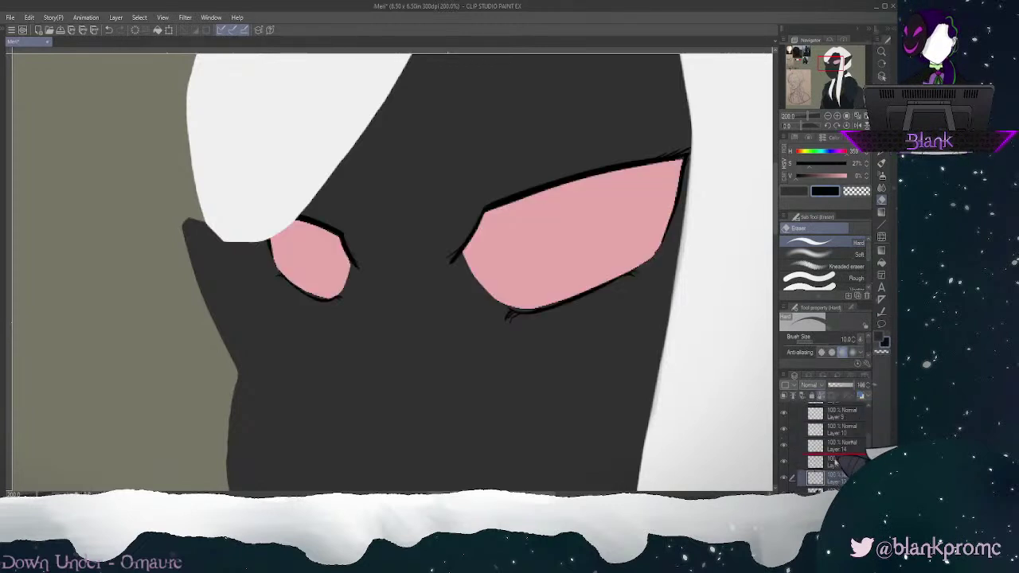
{"action": "left_click_drag", "start_coordinate": [842, 464], "coordinate": [842, 460]}
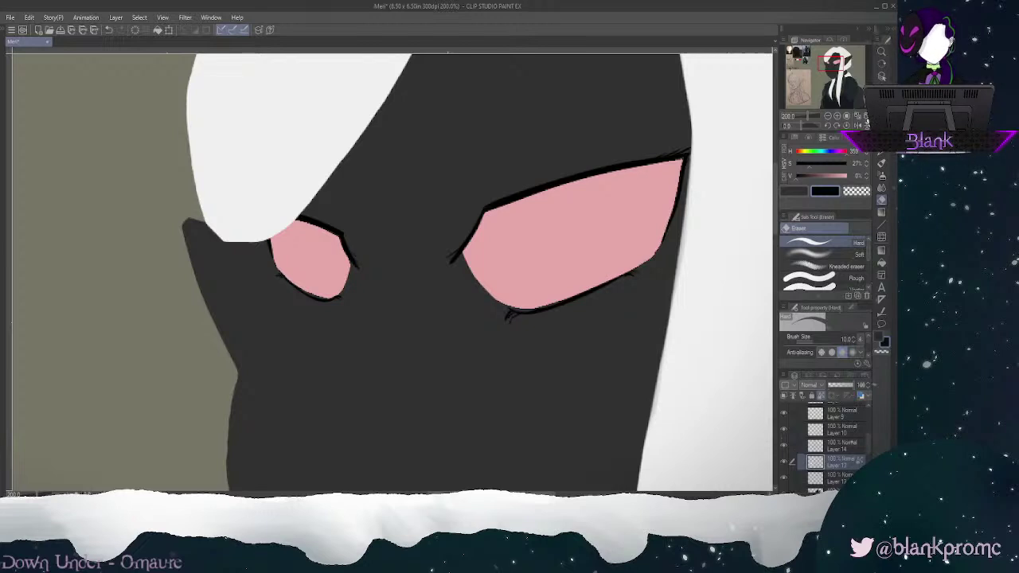
{"action": "left_click", "coordinate": [785, 464]}
{"action": "left_click", "coordinate": [785, 463]}
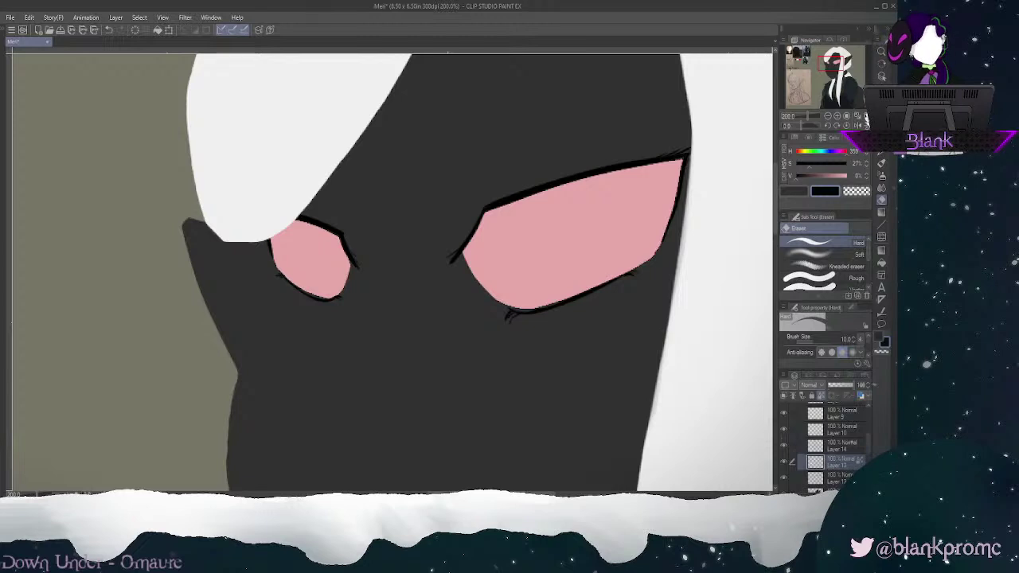
Step: On the pink layer, sample the eye pink and clean up the edges of the larger eye's fill along its lid lines
{"action": "left_click", "coordinate": [841, 479]}
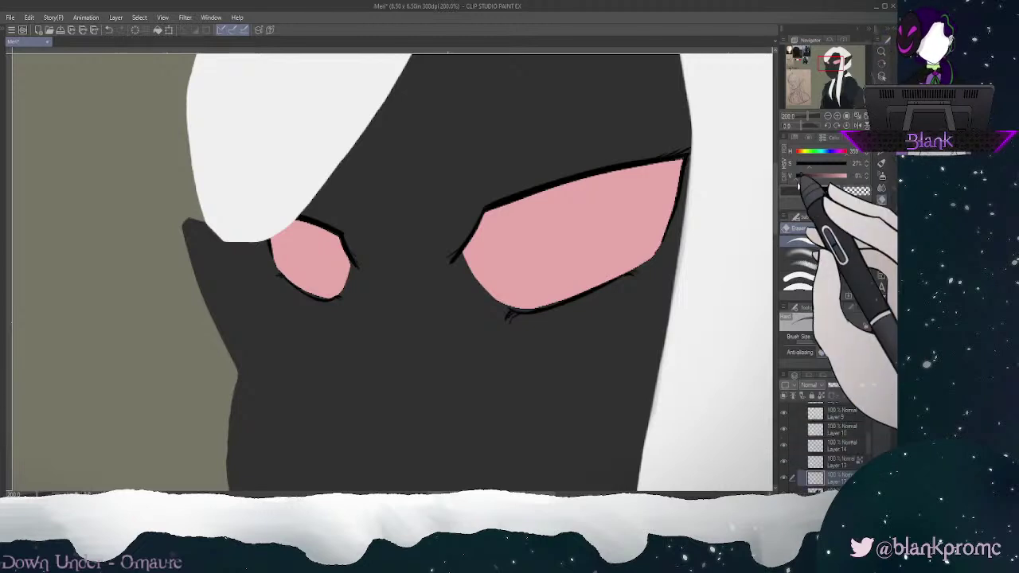
{"action": "left_click", "coordinate": [604, 231], "text": "alt"}
{"action": "key", "text": "p"}
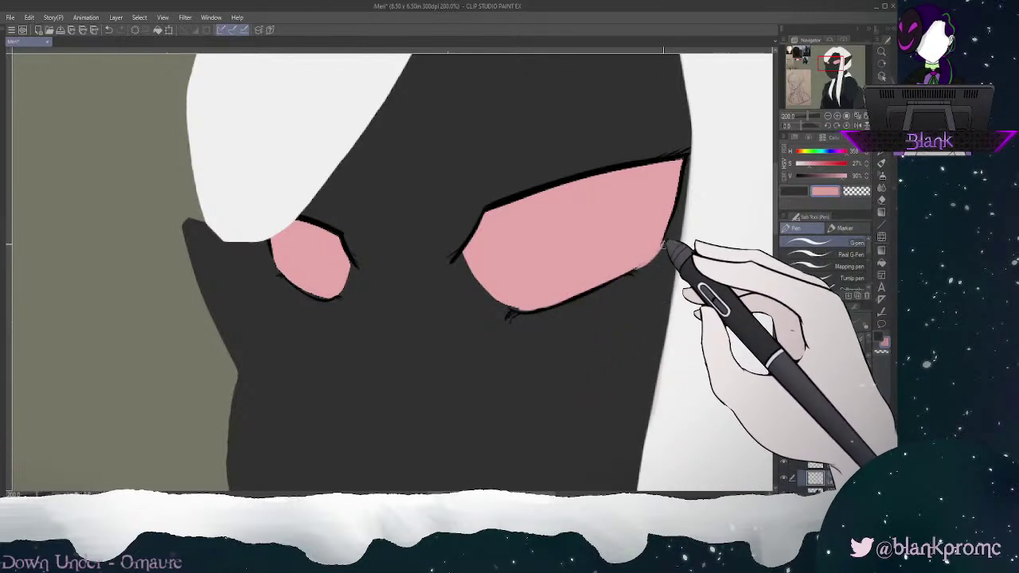
{"action": "key", "text": "e"}
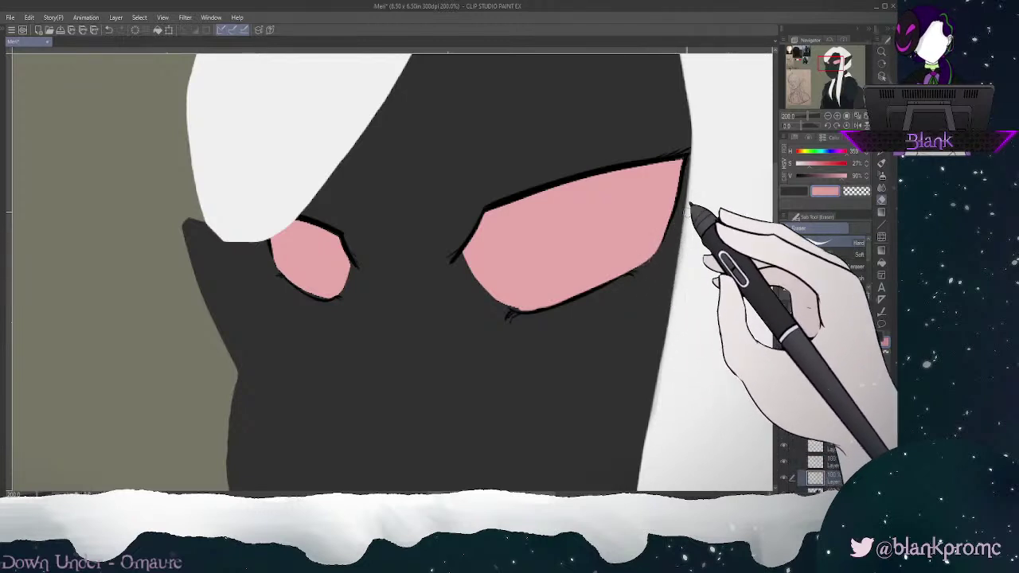
{"action": "left_click", "coordinate": [881, 152]}
{"action": "left_click", "coordinate": [837, 126]}
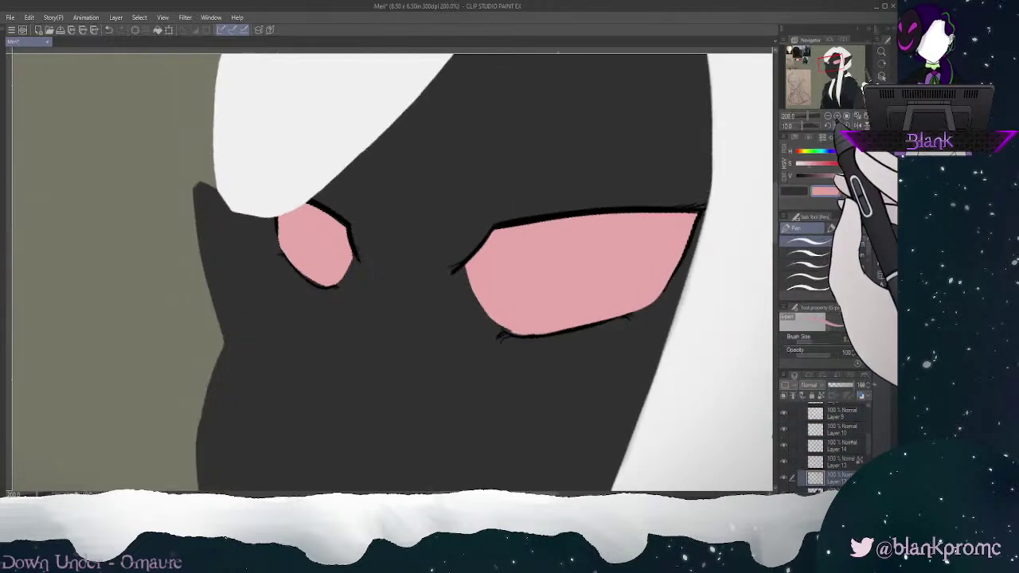
{"action": "left_click", "coordinate": [837, 126]}
{"action": "left_click", "coordinate": [837, 126]}
{"action": "left_click", "coordinate": [837, 126]}
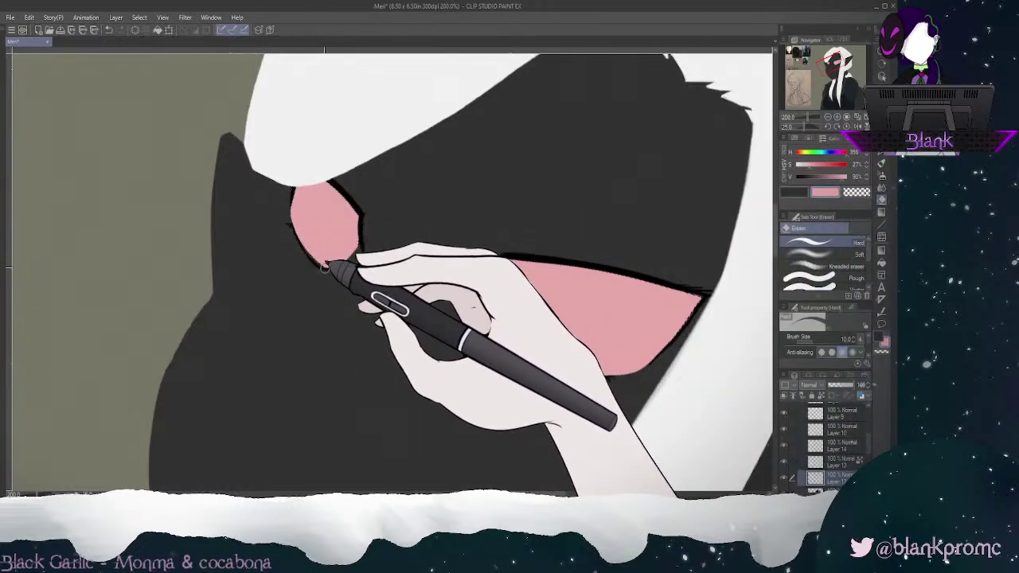
Step: With the canvas rotated, touch up the smaller eye's pink fill along its lower edge by painting and erasing, and reset the rotation
{"action": "key", "text": "p"}
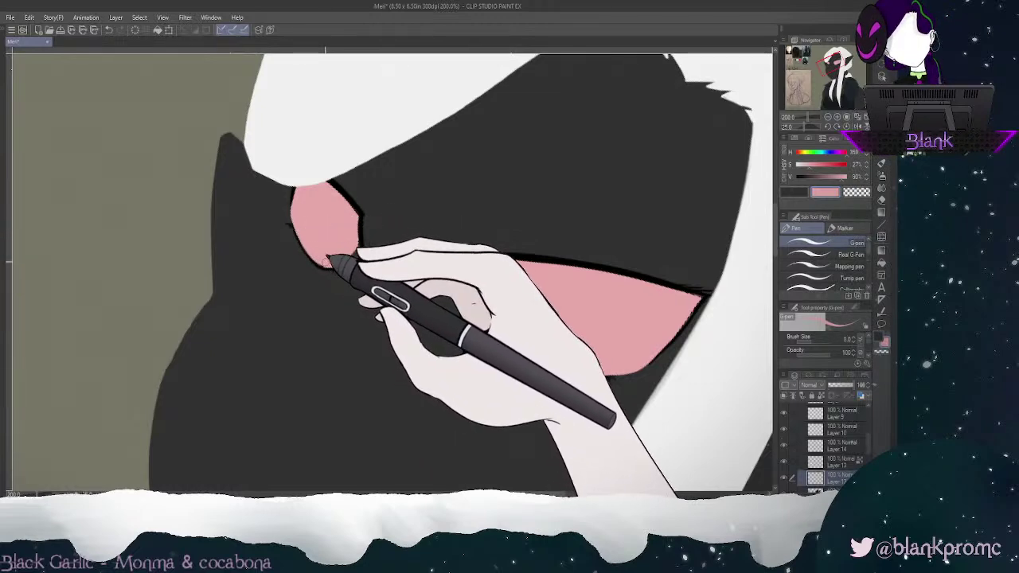
{"action": "key", "text": "e"}
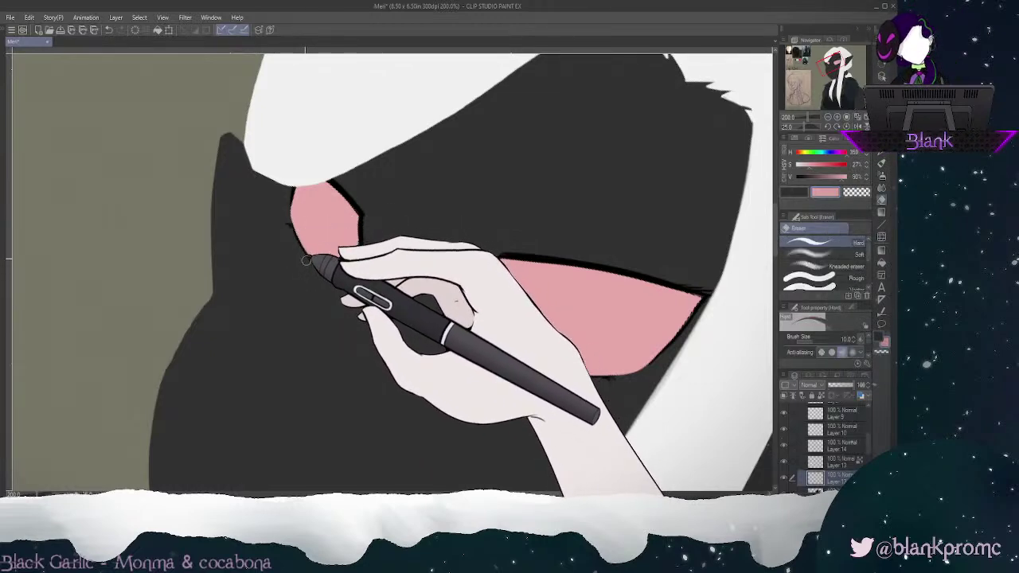
{"action": "key", "text": "p"}
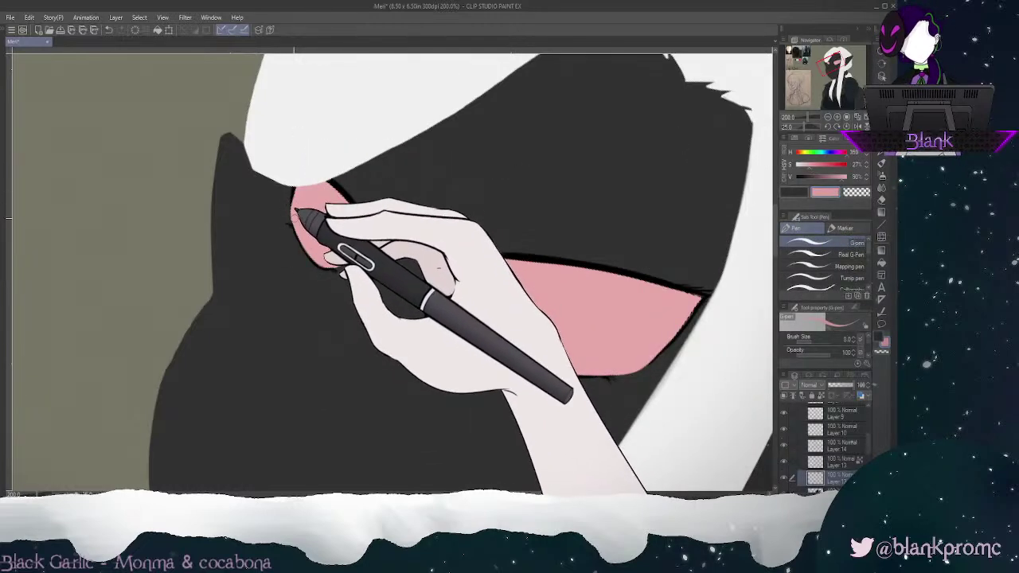
{"action": "key", "text": "e"}
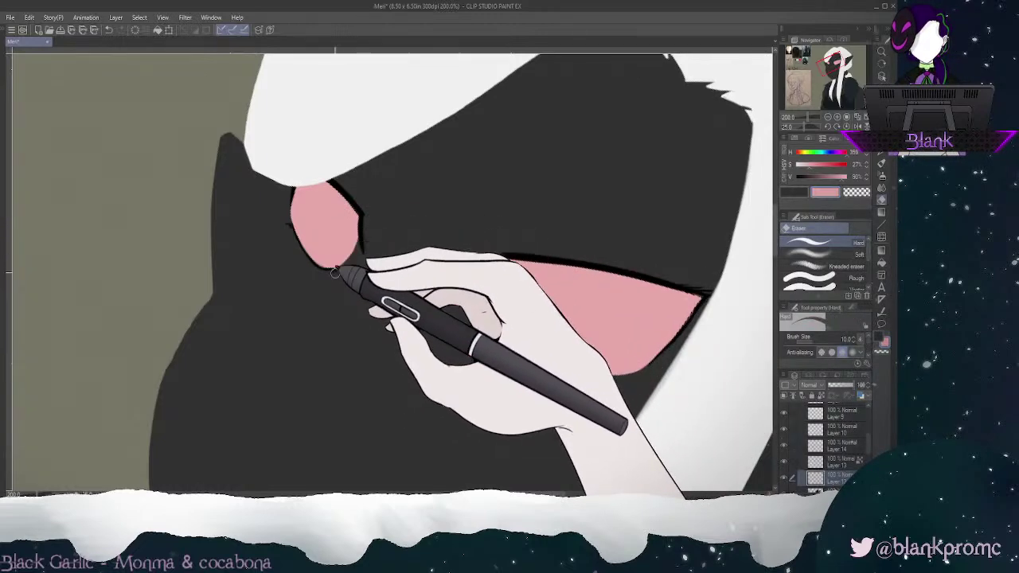
{"action": "left_click", "coordinate": [847, 127]}
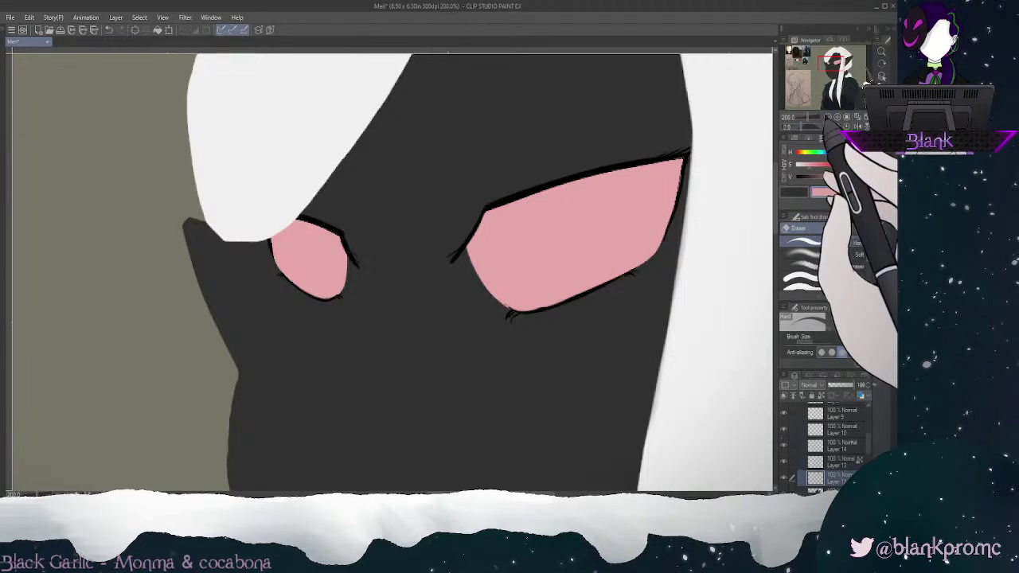
Step: Compare the flat colours of the whole portrait with the sketch by briefly showing the sketch layer
{"action": "left_click", "coordinate": [829, 117]}
{"action": "left_click", "coordinate": [828, 117]}
{"action": "left_click", "coordinate": [847, 117]}
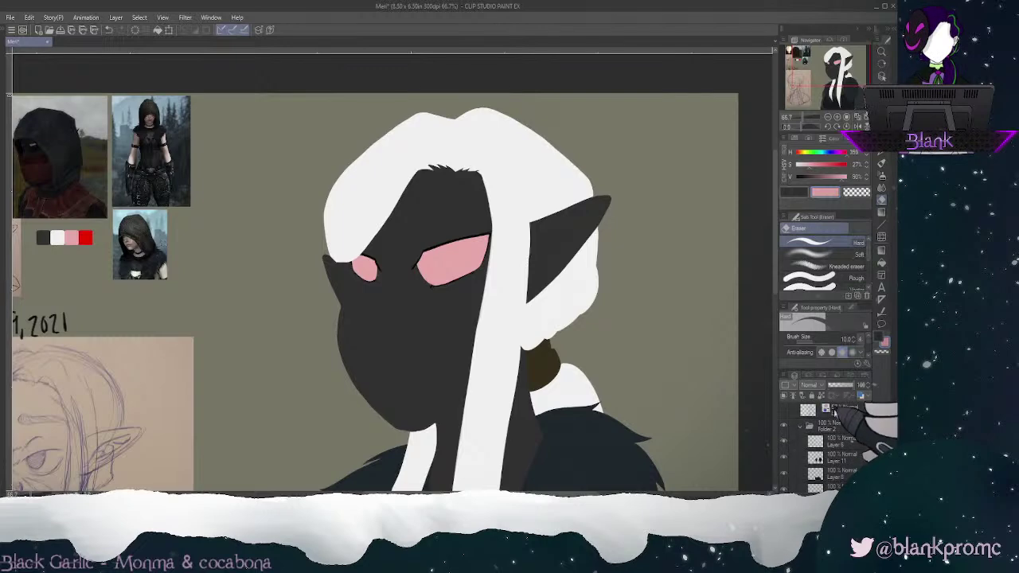
{"action": "left_click", "coordinate": [783, 419]}
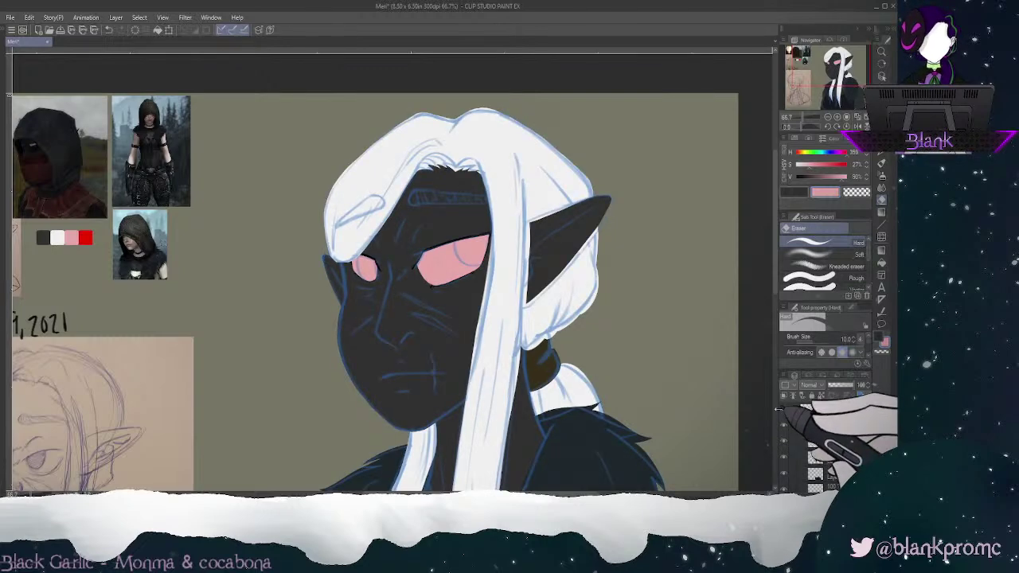
{"action": "left_click", "coordinate": [784, 419]}
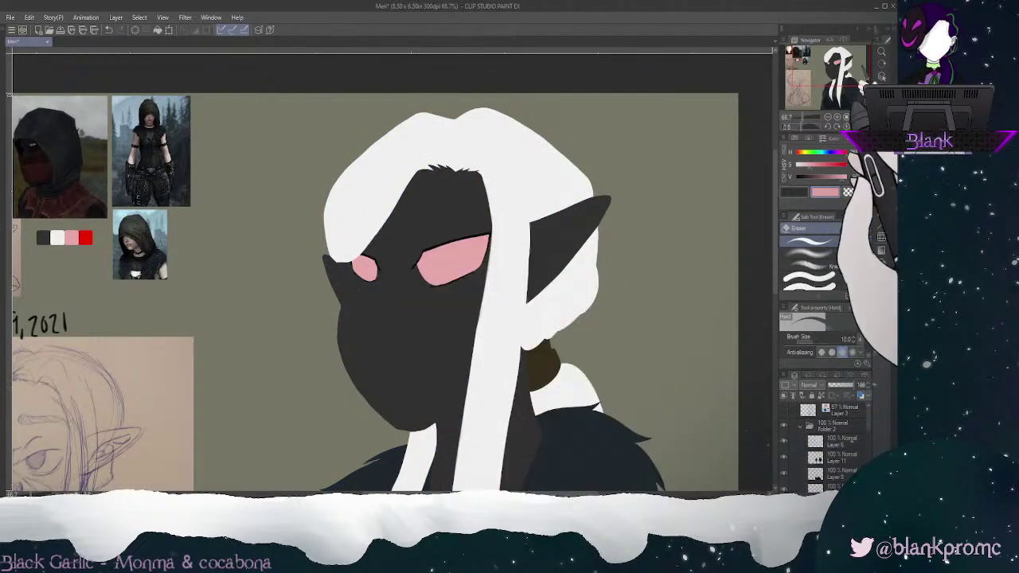
Step: Lasso the smaller eye on Layer 13 and its pink copy layer, enlarge it slightly, adjust its perspective, and check it against the sketch
{"action": "left_click", "coordinate": [837, 117]}
{"action": "left_click", "coordinate": [876, 77]}
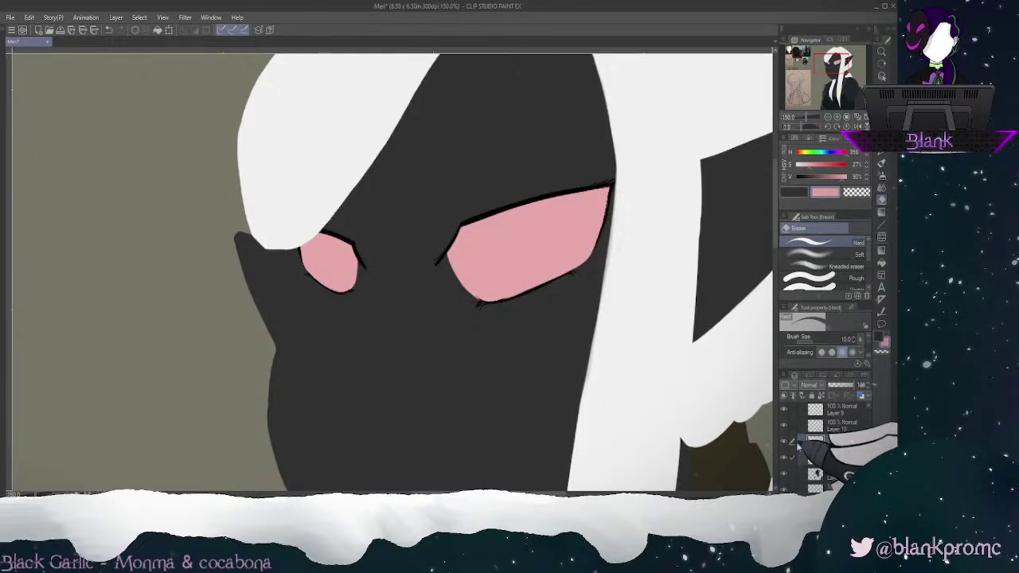
{"action": "left_click", "coordinate": [881, 102]}
{"action": "left_click_drag", "start_coordinate": [395, 236], "coordinate": [408, 228]}
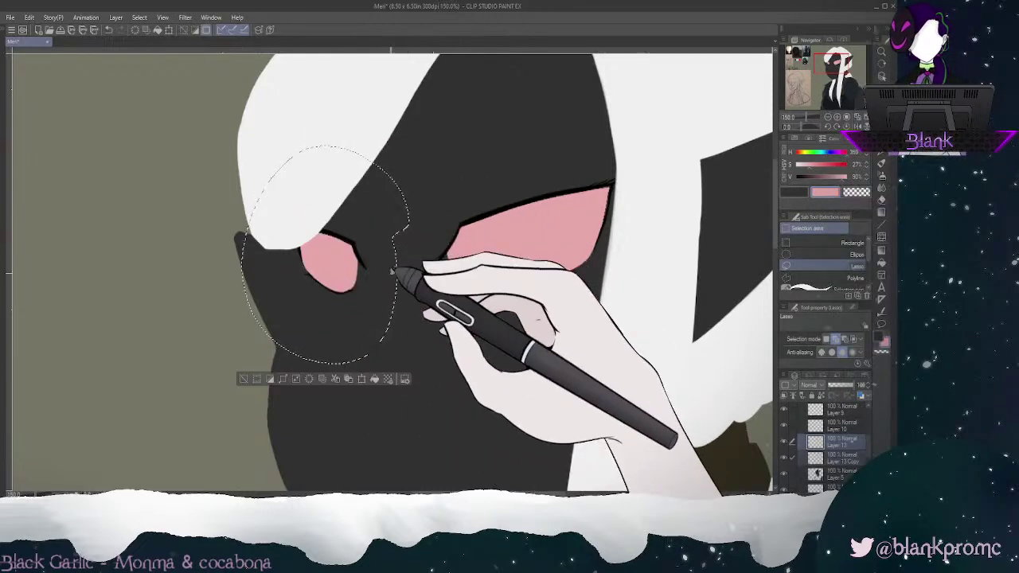
{"action": "left_click", "coordinate": [363, 379]}
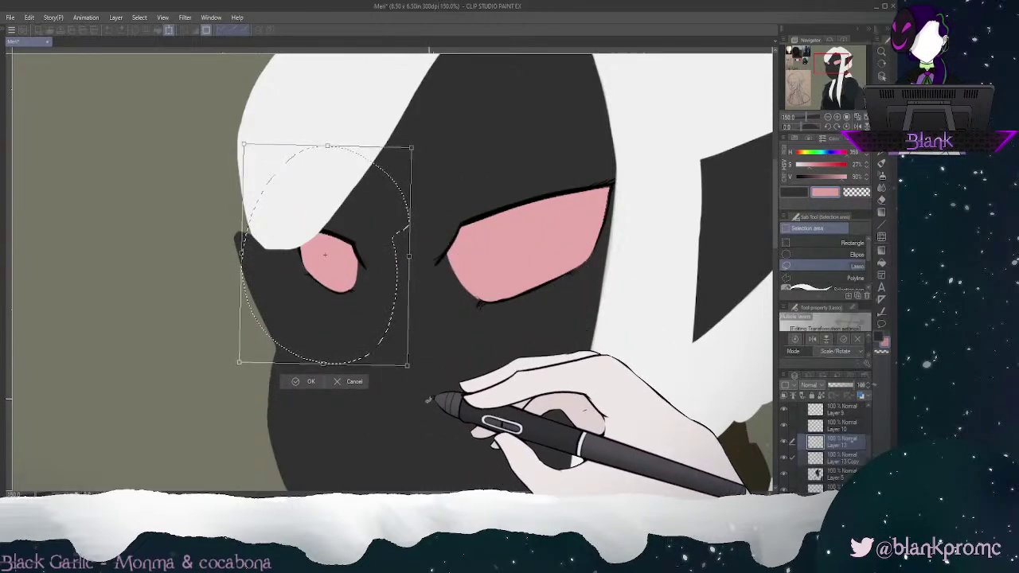
{"action": "mouse_move", "coordinate": [408, 364]}
{"action": "left_mouse_down"}
{"action": "mouse_move", "coordinate": [425, 388]}
{"action": "mouse_move", "coordinate": [397, 364]}
{"action": "mouse_move", "coordinate": [410, 381]}
{"action": "mouse_move", "coordinate": [420, 375]}
{"action": "mouse_move", "coordinate": [411, 371]}
{"action": "left_mouse_up"}
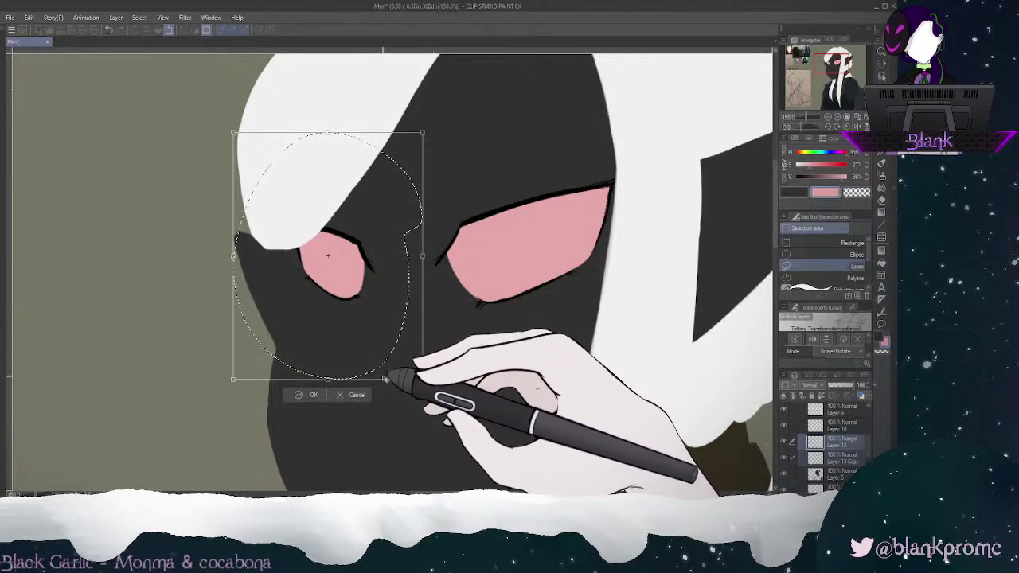
{"action": "key", "text": "ctrl+alt+shift"}
{"action": "left_click_drag", "start_coordinate": [424, 380], "coordinate": [405, 364]}
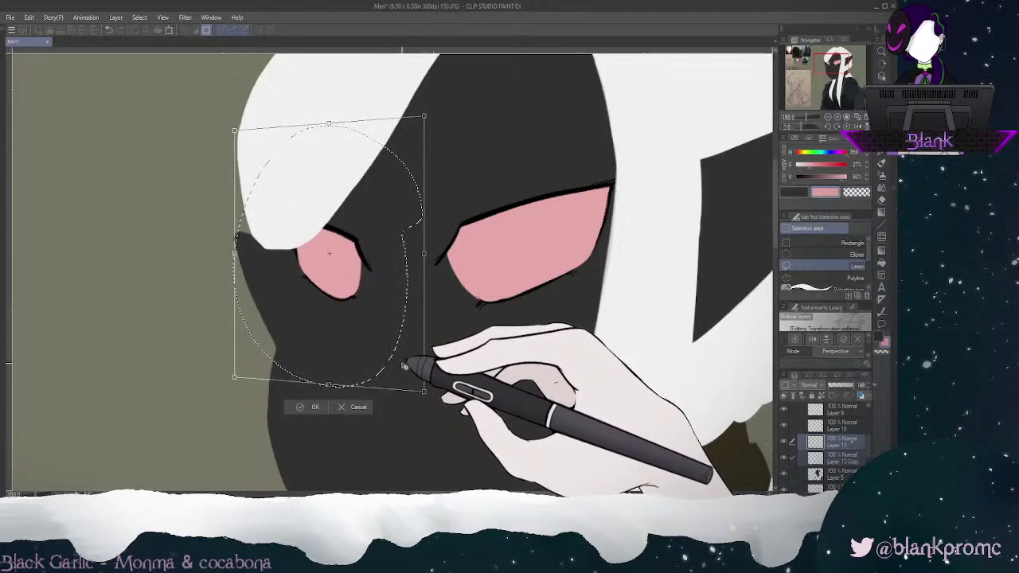
{"action": "left_click", "coordinate": [310, 407]}
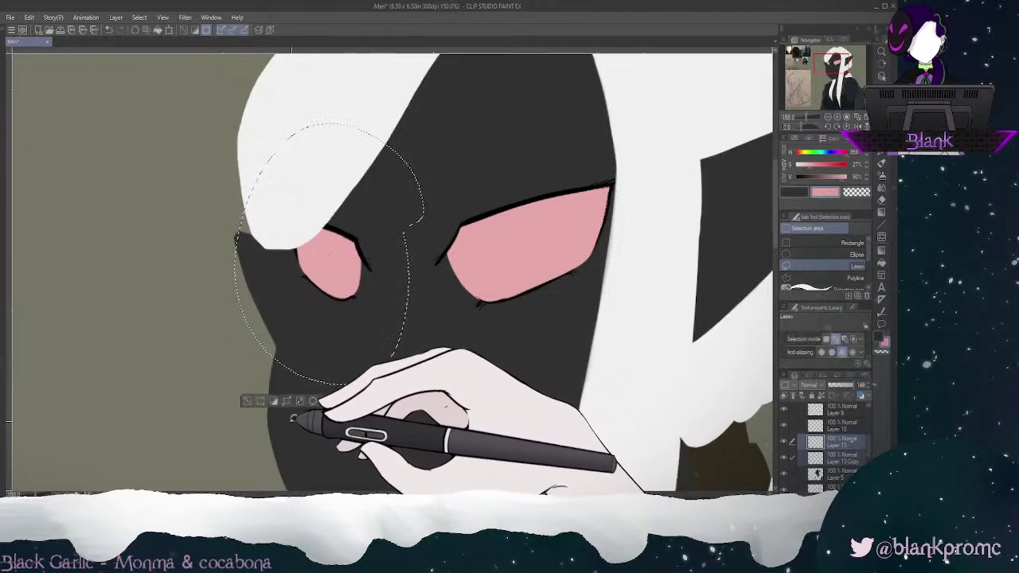
{"action": "left_click", "coordinate": [250, 408]}
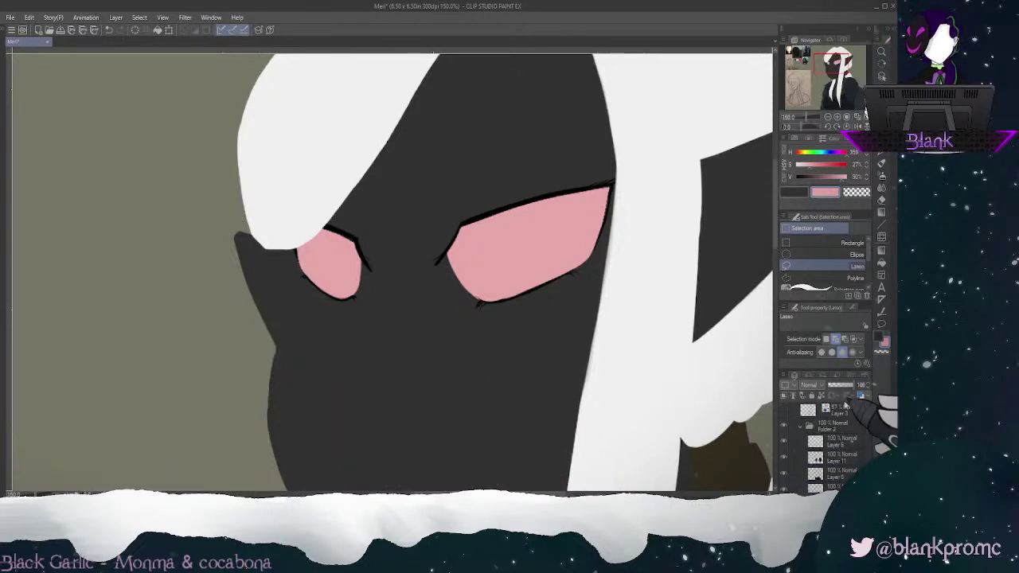
{"action": "left_click", "coordinate": [784, 410]}
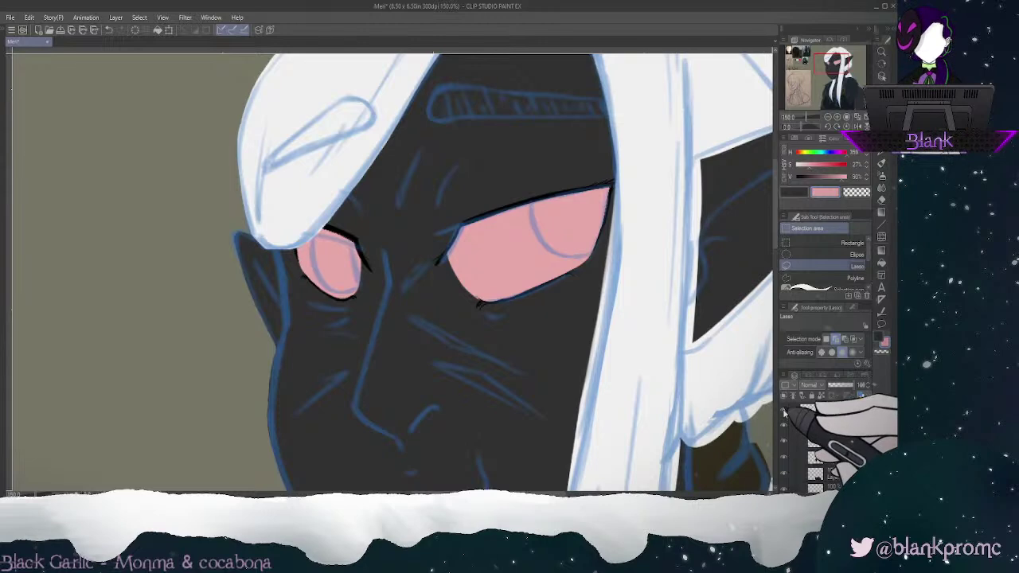
{"action": "left_click", "coordinate": [785, 411]}
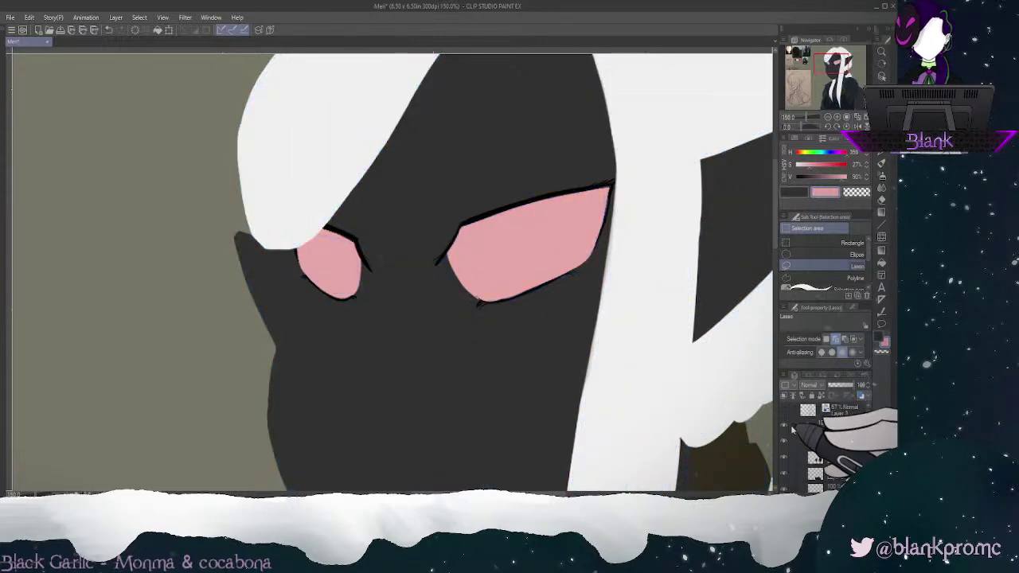
Step: Sample the hair white and, with the sketch shown, outline the eyebrow above the larger eye along its upper, inner and lower edges
{"action": "left_click", "coordinate": [681, 101], "text": "alt"}
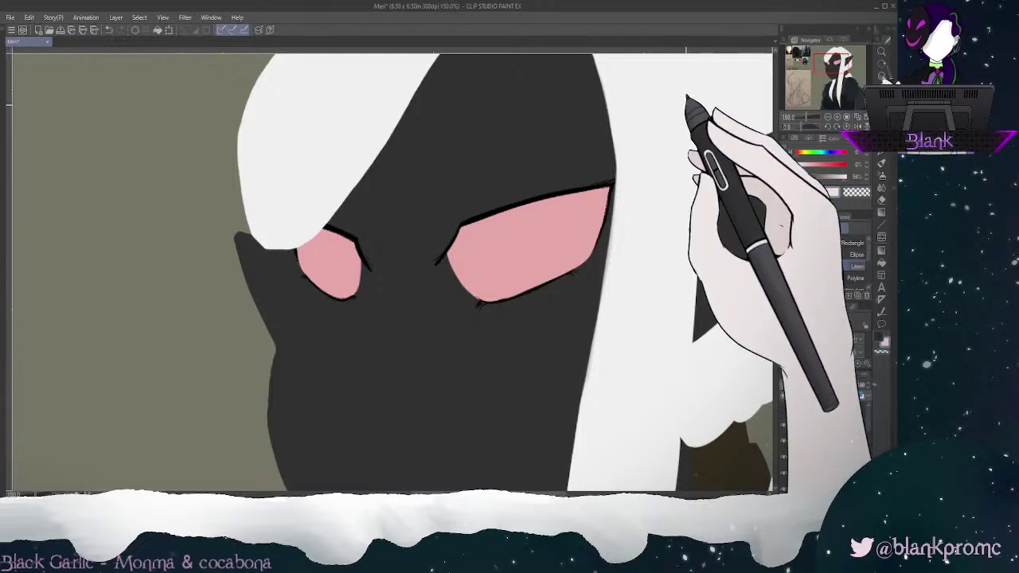
{"action": "left_click_drag", "start_coordinate": [869, 424], "coordinate": [869, 451]}
{"action": "scroll", "coordinate": [870, 450], "scroll_direction": "down", "scroll_amount": 1}
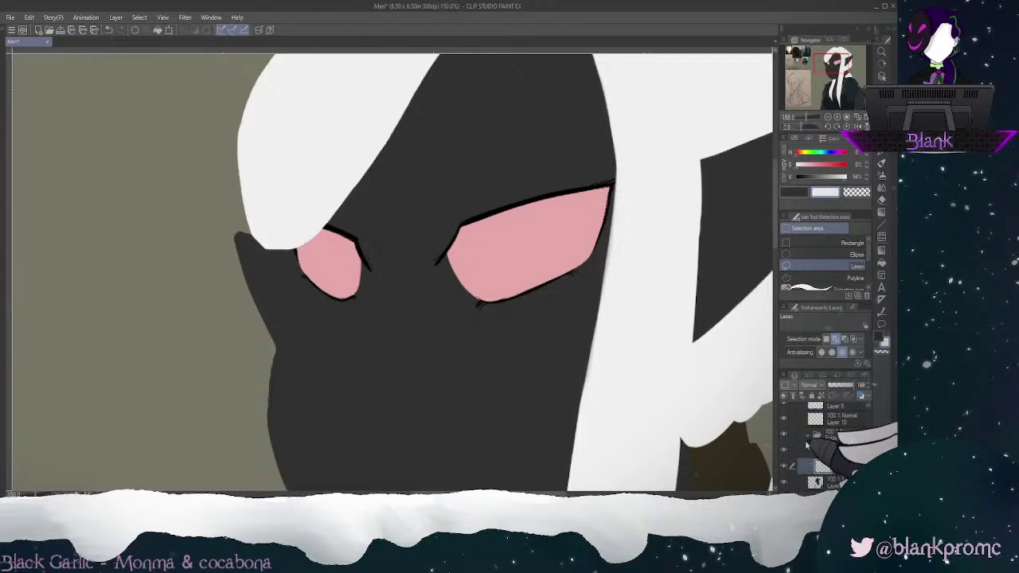
{"action": "left_click", "coordinate": [785, 435]}
{"action": "left_click", "coordinate": [784, 435]}
{"action": "left_click_drag", "start_coordinate": [834, 57], "coordinate": [833, 61]}
{"action": "key", "text": "p"}
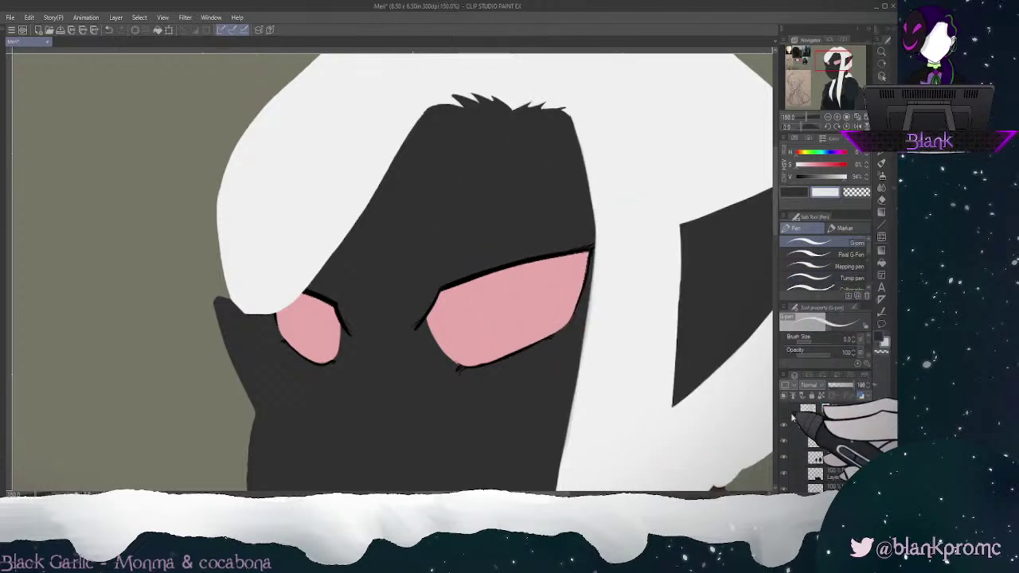
{"action": "left_click", "coordinate": [784, 409]}
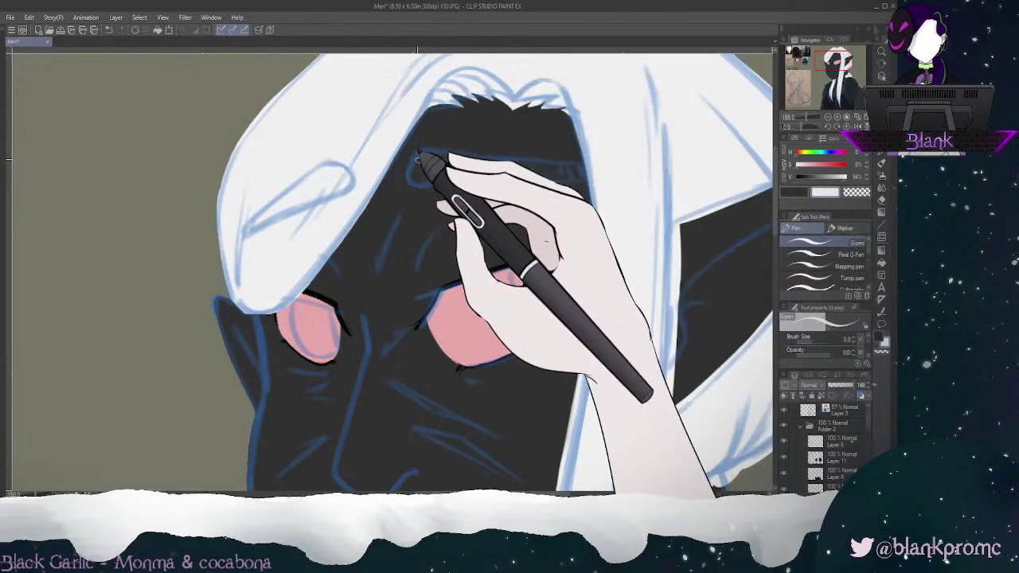
{"action": "left_click_drag", "start_coordinate": [419, 150], "coordinate": [406, 181]}
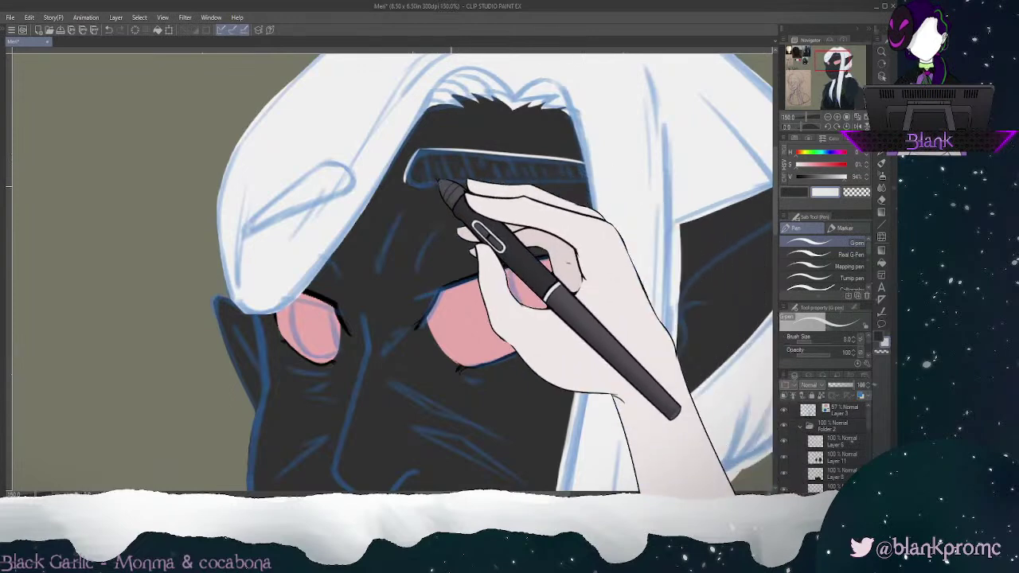
{"action": "left_click_drag", "start_coordinate": [408, 185], "coordinate": [556, 184]}
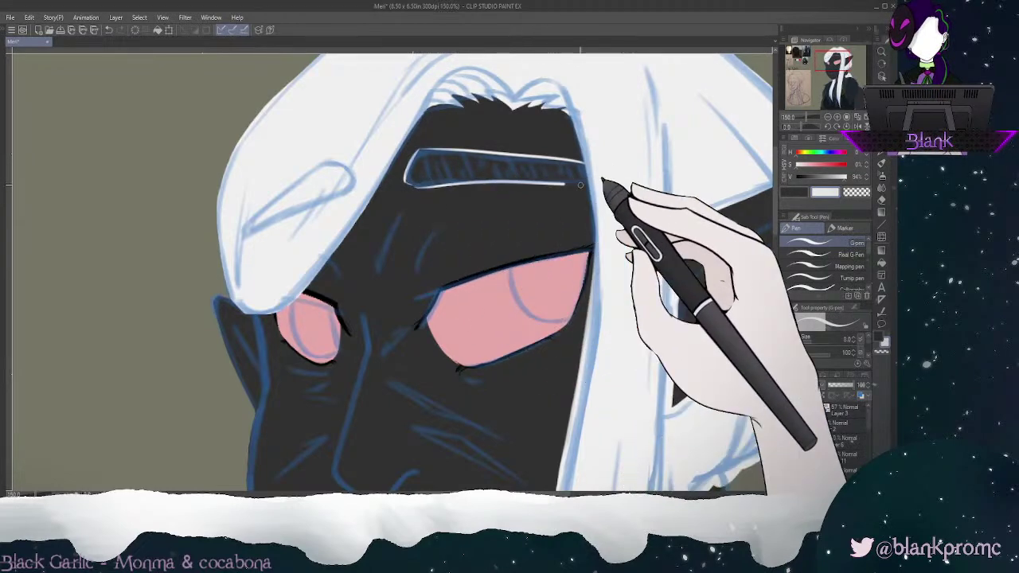
Step: Hide the white hair layer and extend the eyebrow outline to a closed outer tip beyond the face's edge
{"action": "scroll", "coordinate": [861, 436], "scroll_direction": "down", "scroll_amount": 3}
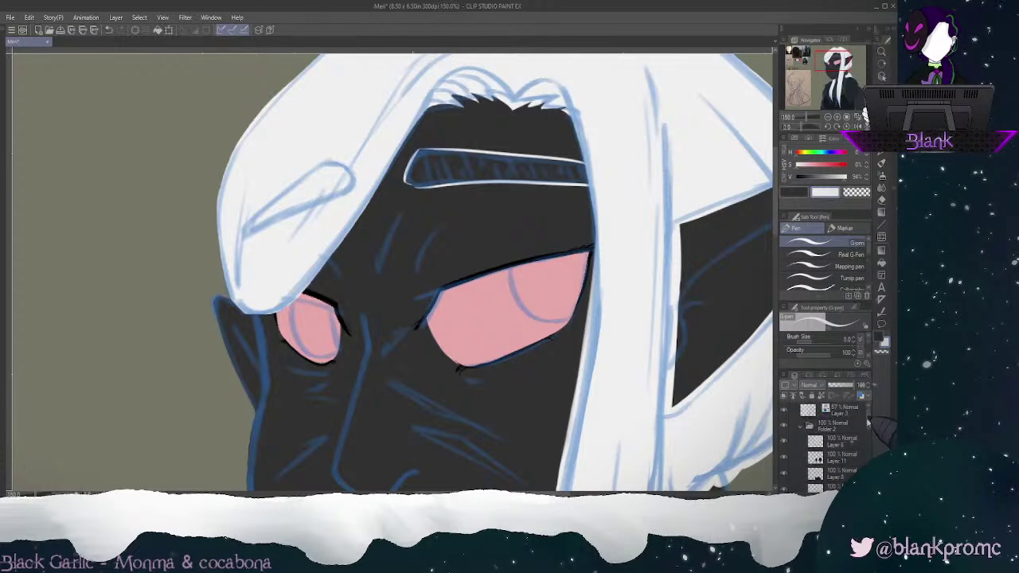
{"action": "left_click", "coordinate": [785, 443]}
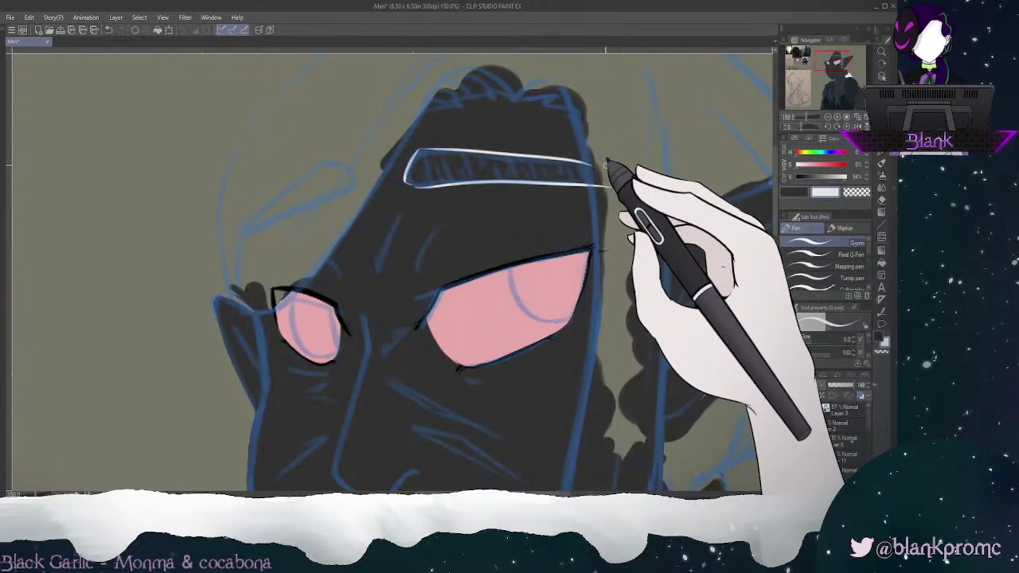
{"action": "left_click_drag", "start_coordinate": [590, 164], "coordinate": [614, 183]}
{"action": "key", "text": "ctrl+z"}
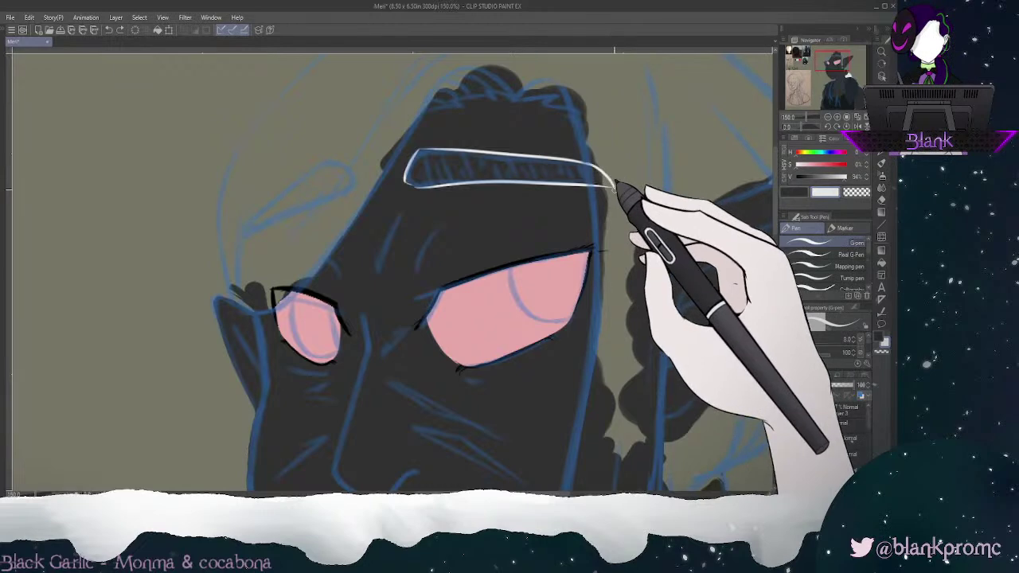
{"action": "key", "text": "ctrl+z"}
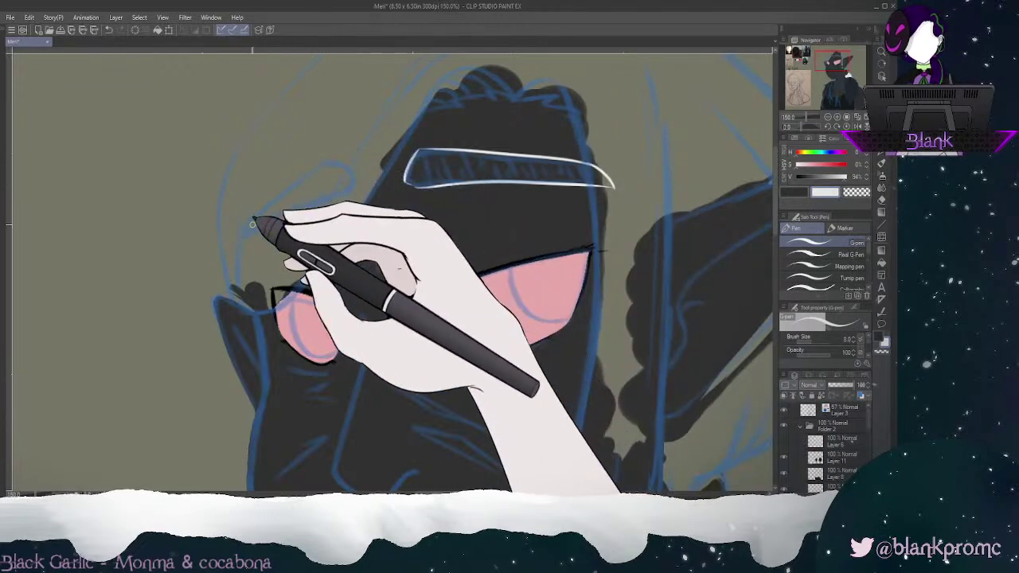
Step: Outline the eyebrow above the smaller eye in white along the sketch, closing its upper, inner and lower edges
{"action": "left_click_drag", "start_coordinate": [243, 229], "coordinate": [304, 173]}
{"action": "key", "text": "ctrl+z"}
{"action": "left_click_drag", "start_coordinate": [242, 228], "coordinate": [324, 162]}
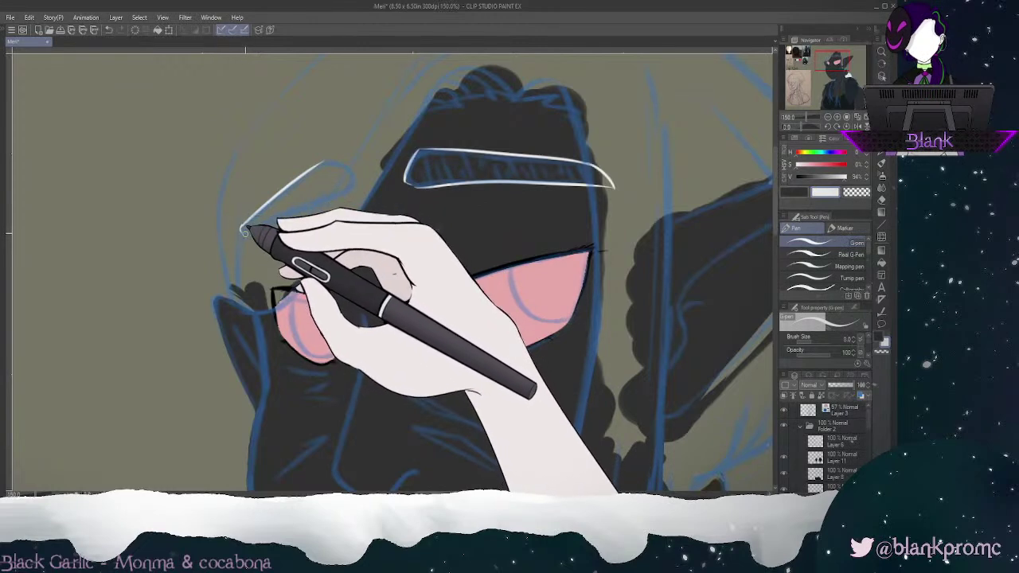
{"action": "mouse_move", "coordinate": [243, 231]}
{"action": "left_mouse_down"}
{"action": "mouse_move", "coordinate": [309, 199]}
{"action": "mouse_move", "coordinate": [347, 188]}
{"action": "left_mouse_up"}
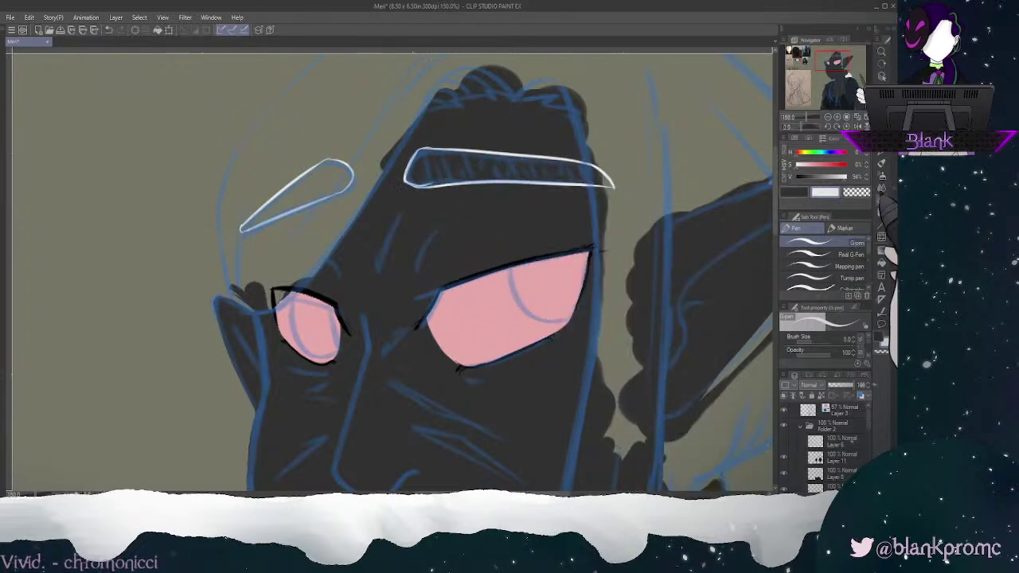
Step: Fill both eyebrow outlines with white
{"action": "key", "text": "g"}
{"action": "left_click", "coordinate": [519, 165]}
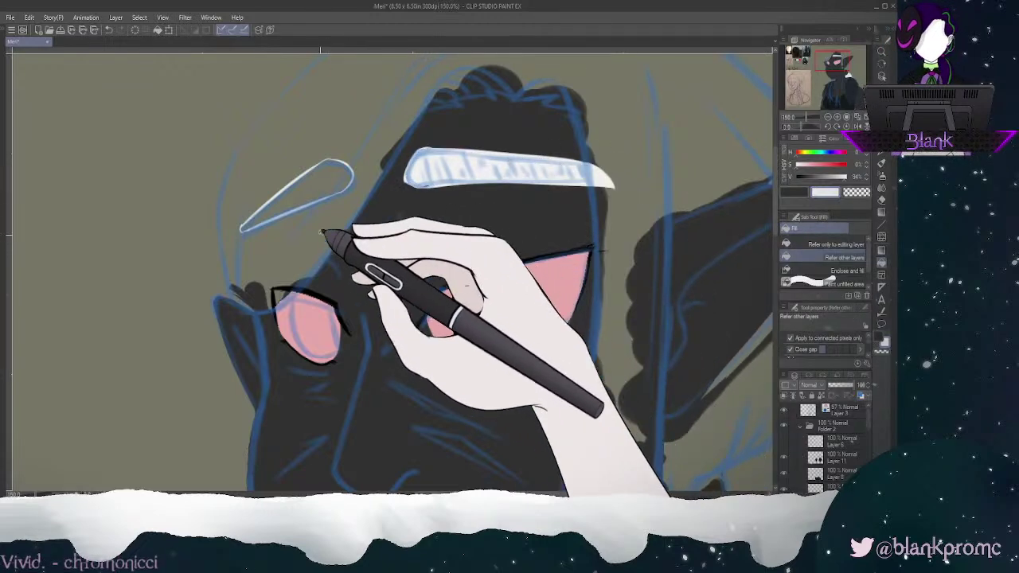
{"action": "left_click", "coordinate": [315, 187]}
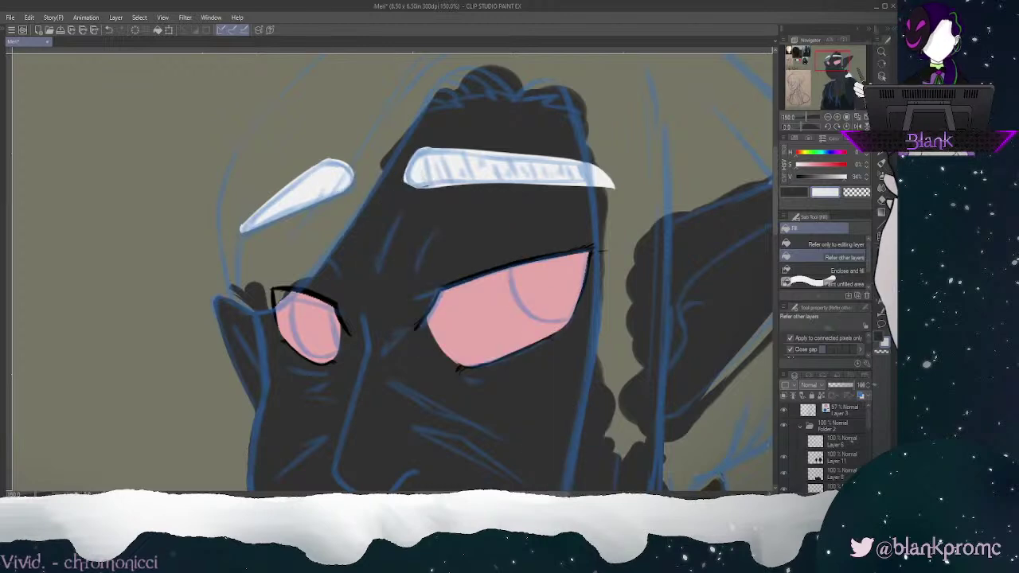
Step: Hide the sketch layer and trim the white eyebrows' edges and tips with the hard eraser
{"action": "key", "text": "p"}
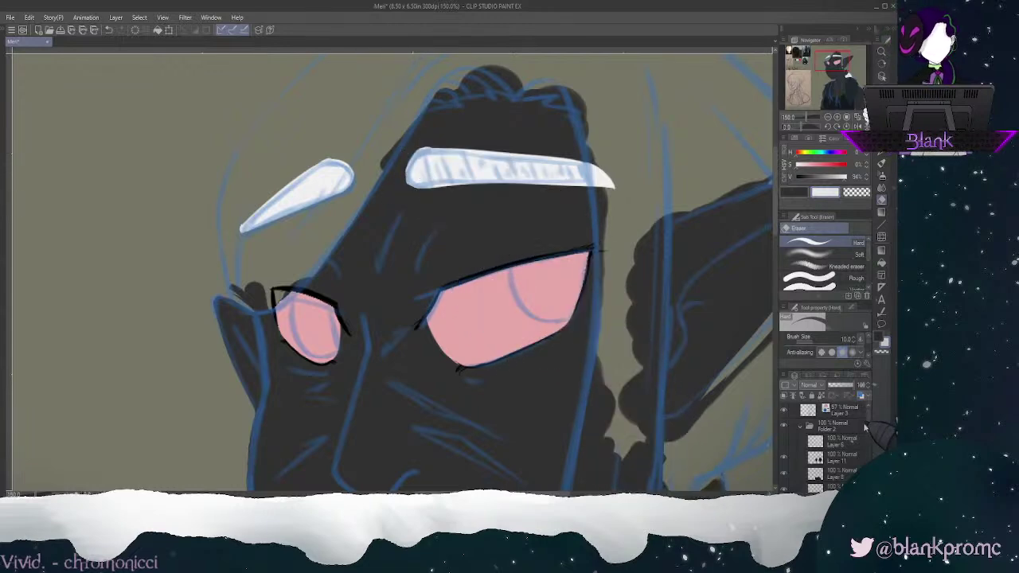
{"action": "left_click", "coordinate": [785, 410]}
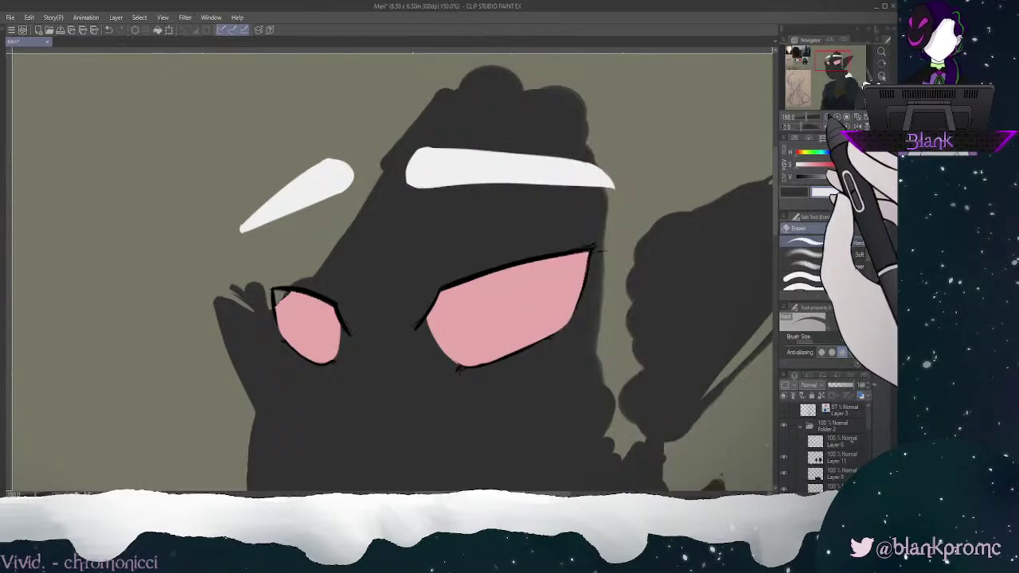
{"action": "left_click", "coordinate": [828, 127]}
{"action": "left_click", "coordinate": [828, 126]}
{"action": "left_click", "coordinate": [828, 126]}
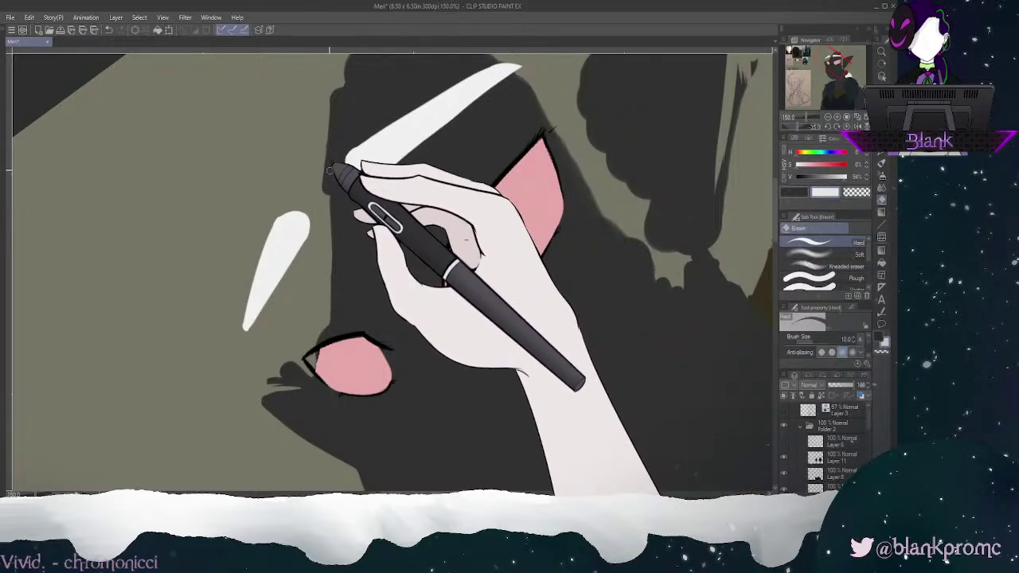
{"action": "left_click_drag", "start_coordinate": [344, 158], "coordinate": [468, 75]}
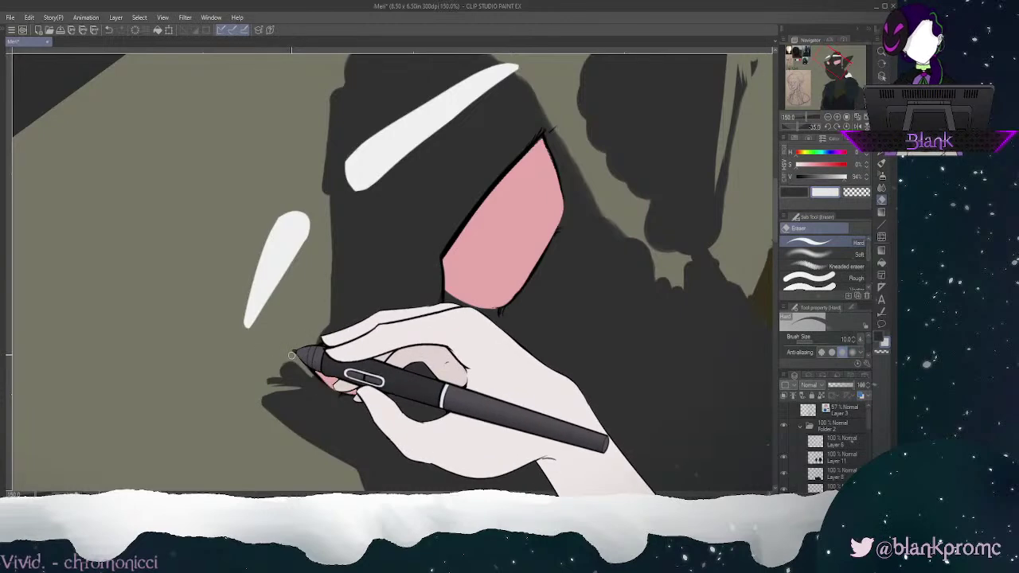
{"action": "left_click", "coordinate": [847, 126]}
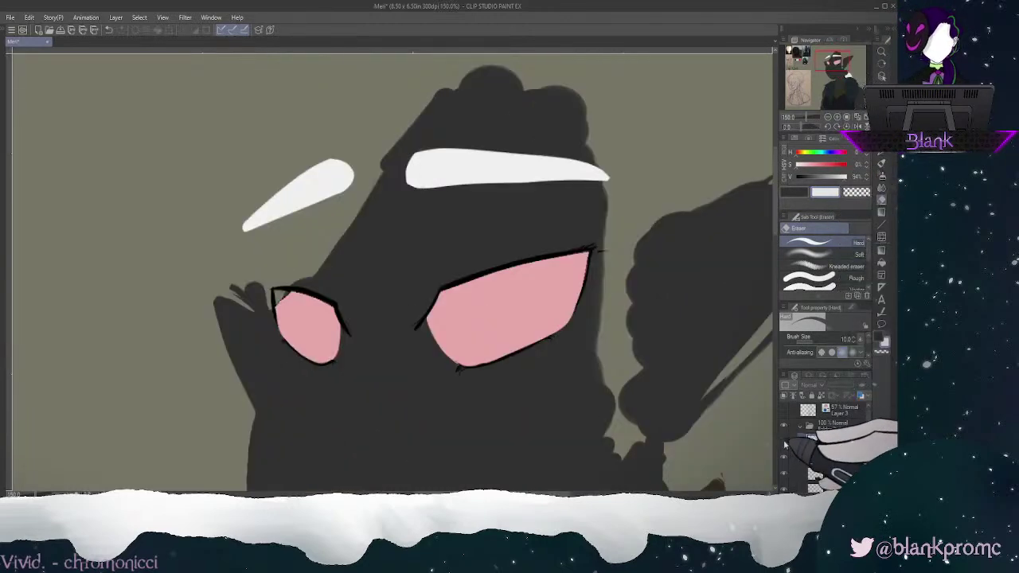
Step: Show the white hair layer and erase thin curved slits in the front lock beside the smaller eye's eyebrow
{"action": "left_click", "coordinate": [784, 441]}
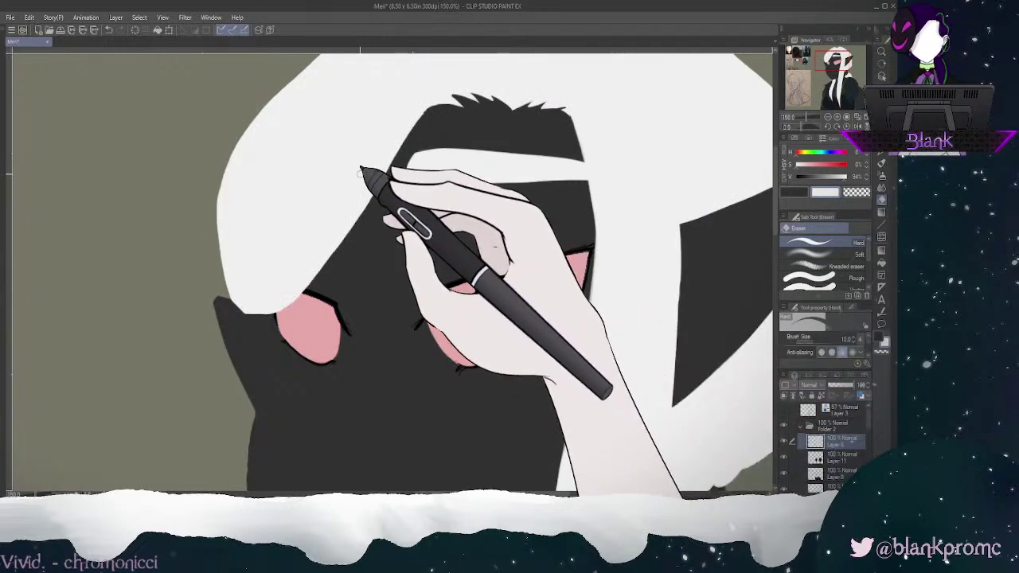
{"action": "left_click_drag", "start_coordinate": [371, 137], "coordinate": [295, 252]}
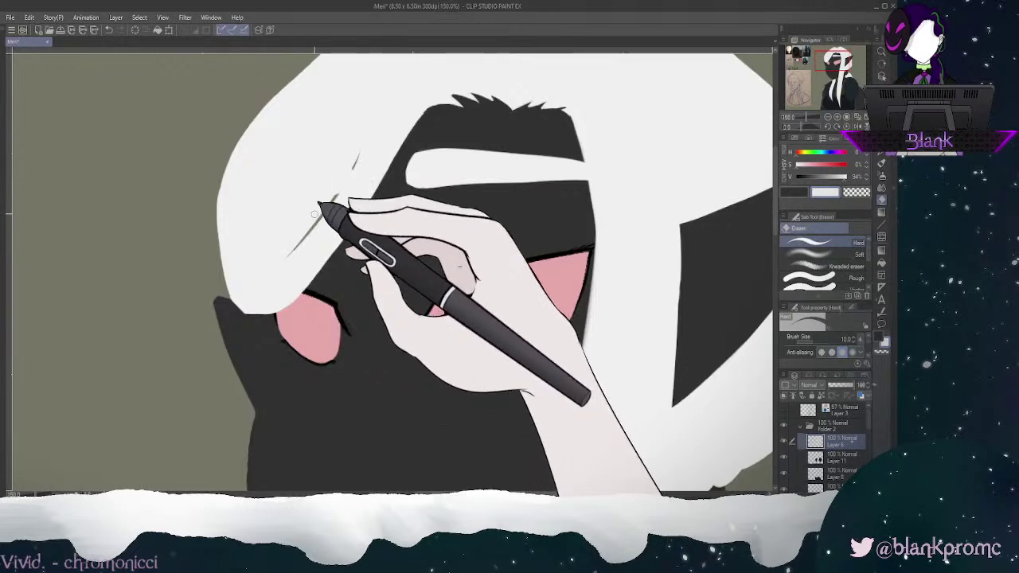
{"action": "key", "text": "ctrl+z"}
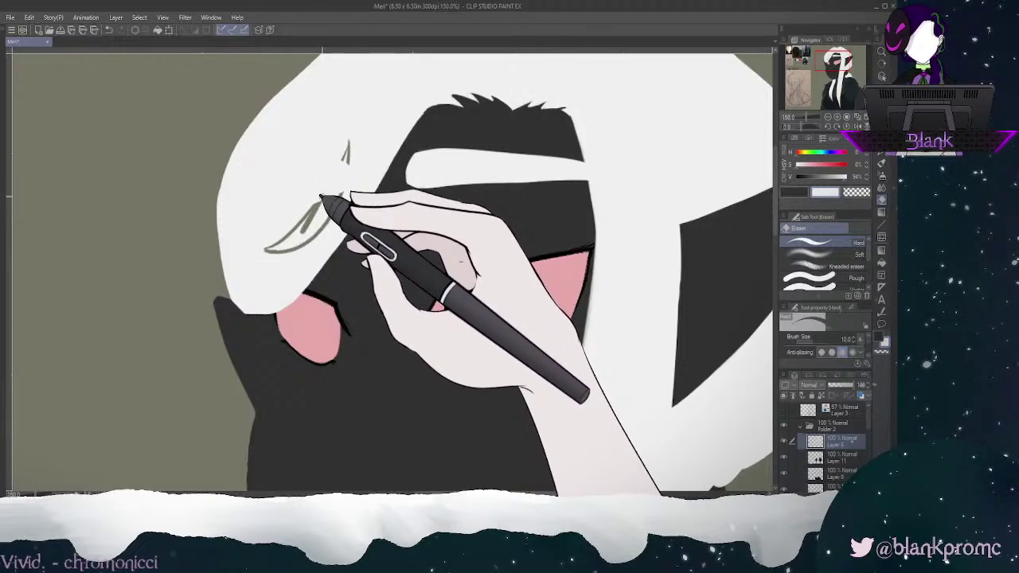
Step: Lower the hair layer's opacity to about 55% and the eyebrow layer's to about 67%, then return to the hair layer
{"action": "left_click", "coordinate": [842, 385]}
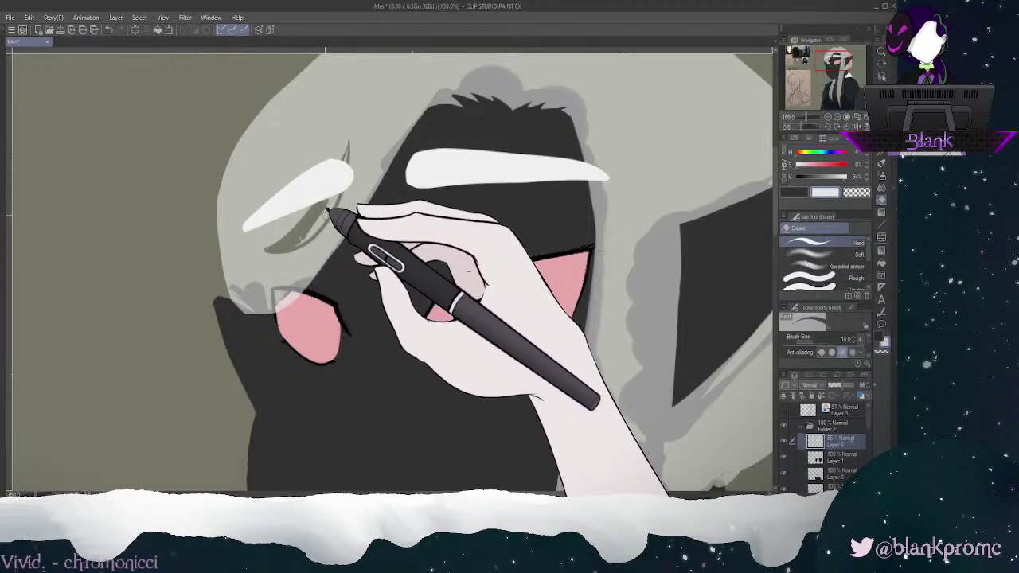
{"action": "scroll", "coordinate": [868, 449], "scroll_direction": "down", "scroll_amount": 3}
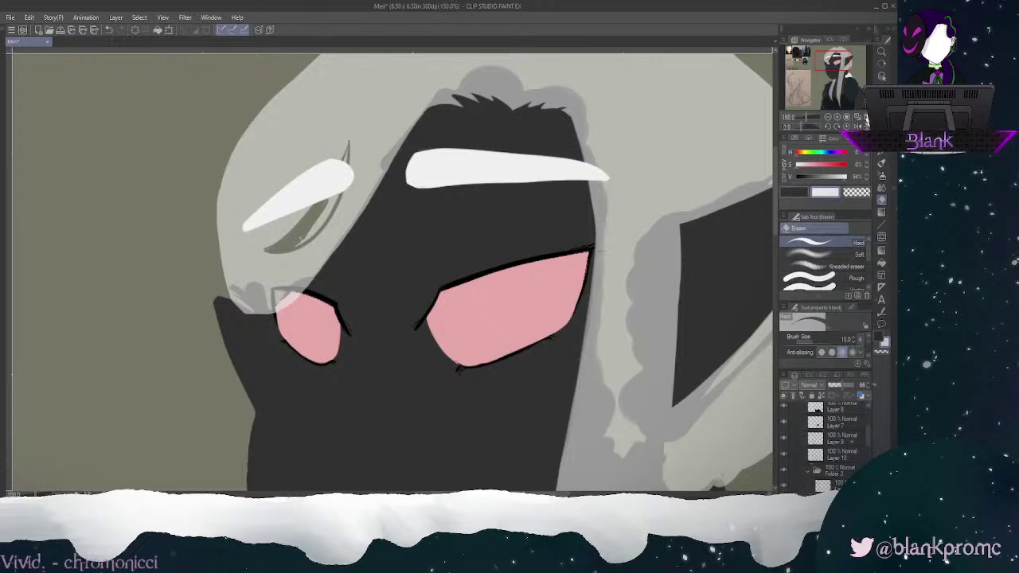
{"action": "left_click", "coordinate": [851, 440]}
{"action": "left_click", "coordinate": [845, 386]}
{"action": "left_click_drag", "start_coordinate": [869, 441], "coordinate": [870, 425]}
{"action": "left_click", "coordinate": [852, 441]}
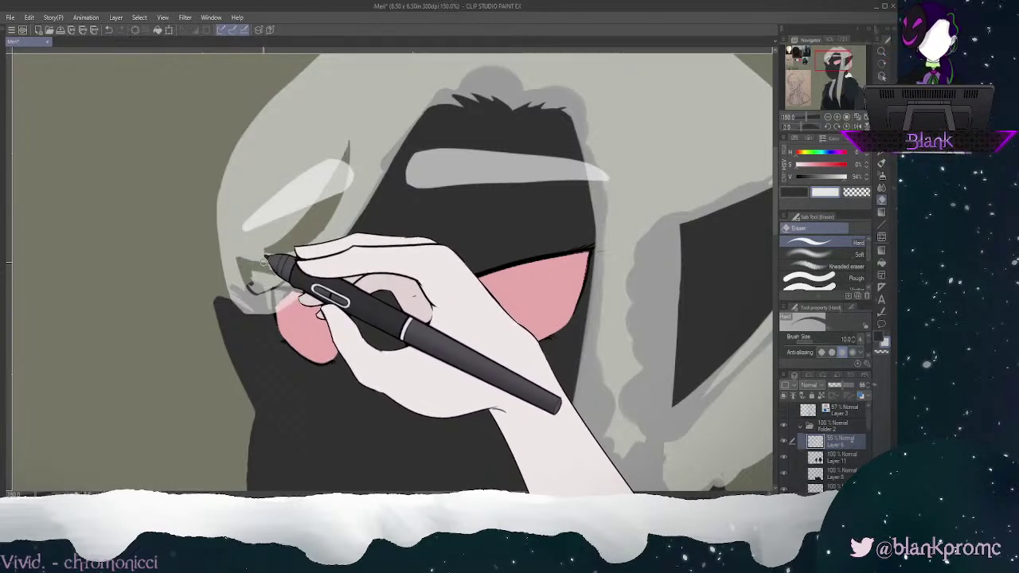
Step: Erase curved gaps in the front lock's tip above the smaller eye and refine their edges with the G-pen
{"action": "left_click", "coordinate": [829, 126]}
{"action": "left_click", "coordinate": [828, 126]}
{"action": "left_click", "coordinate": [829, 127]}
{"action": "left_click", "coordinate": [828, 126]}
{"action": "left_click", "coordinate": [828, 126]}
{"action": "left_click", "coordinate": [829, 126]}
{"action": "left_click_drag", "start_coordinate": [832, 67], "coordinate": [831, 64]}
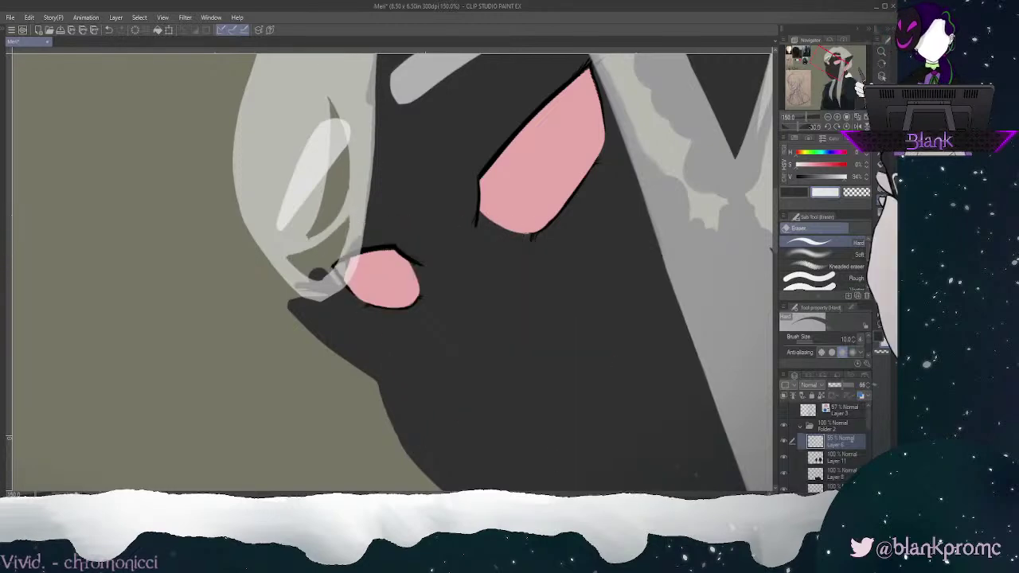
{"action": "key", "text": "p"}
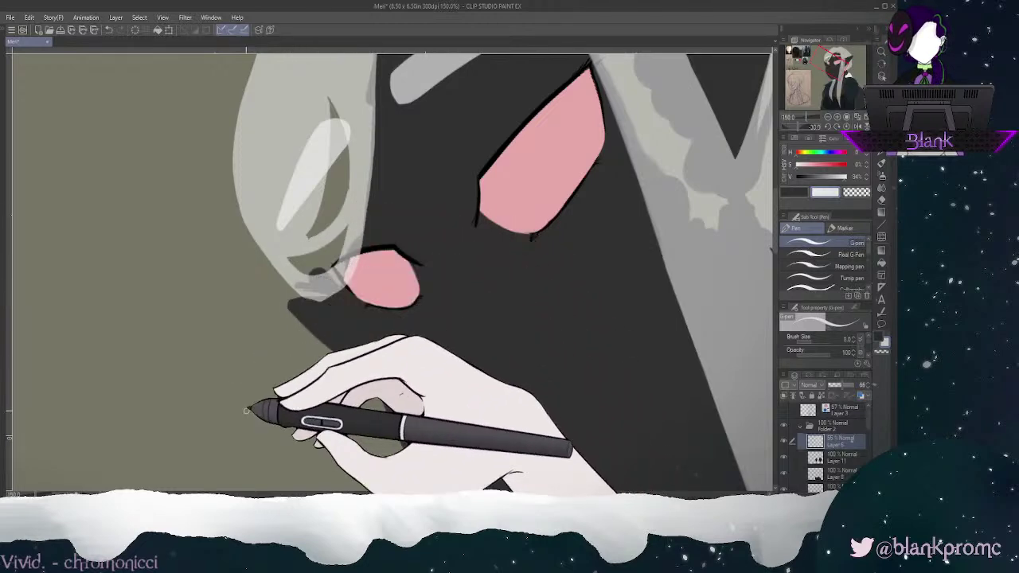
{"action": "key", "text": "e"}
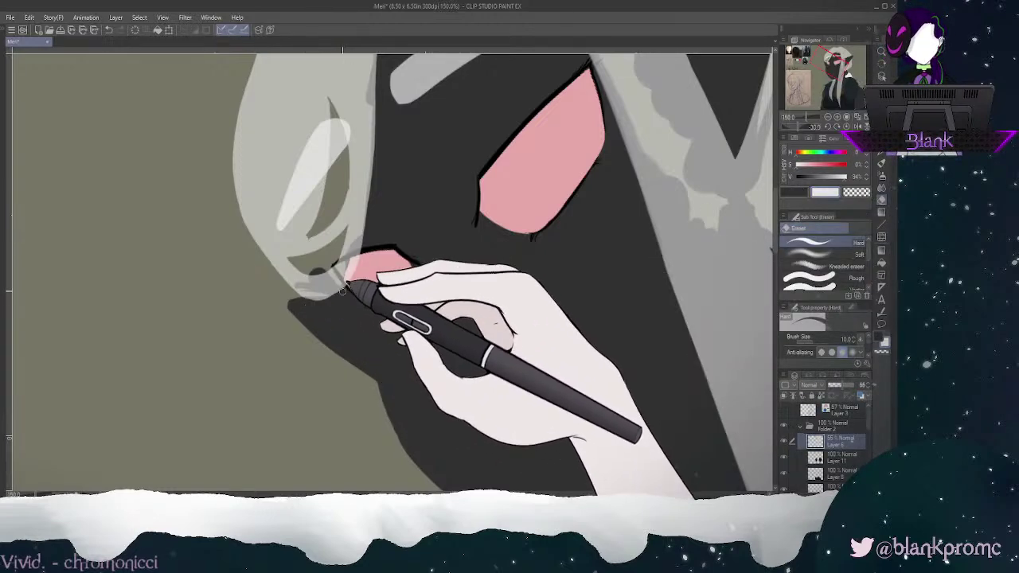
{"action": "left_click", "coordinate": [847, 127]}
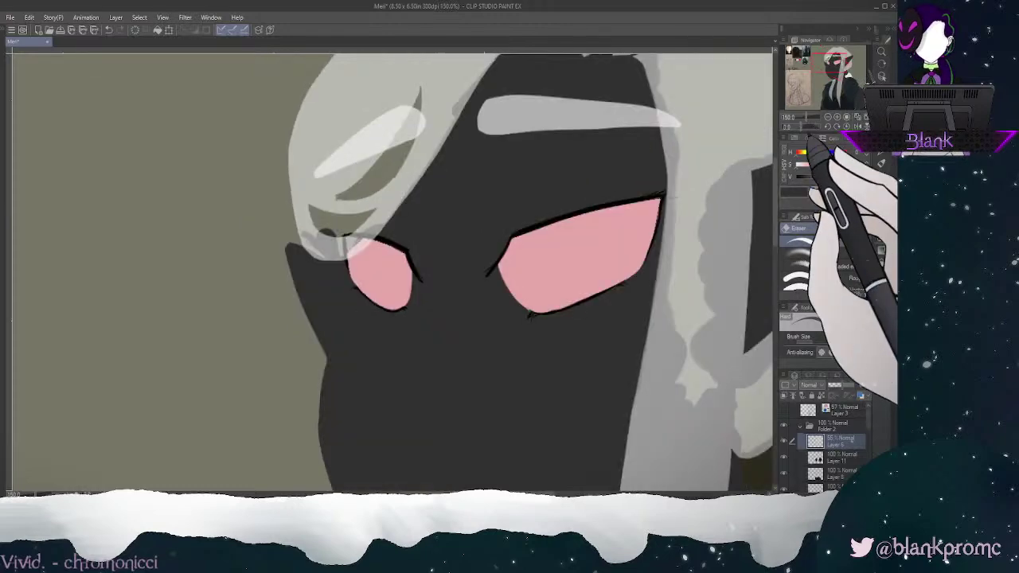
{"action": "left_click", "coordinate": [881, 143]}
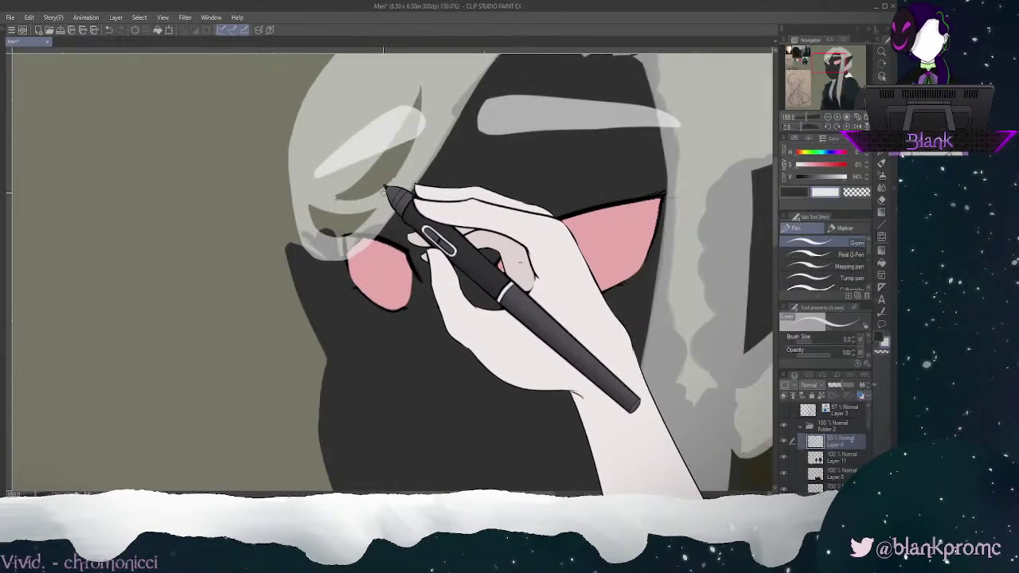
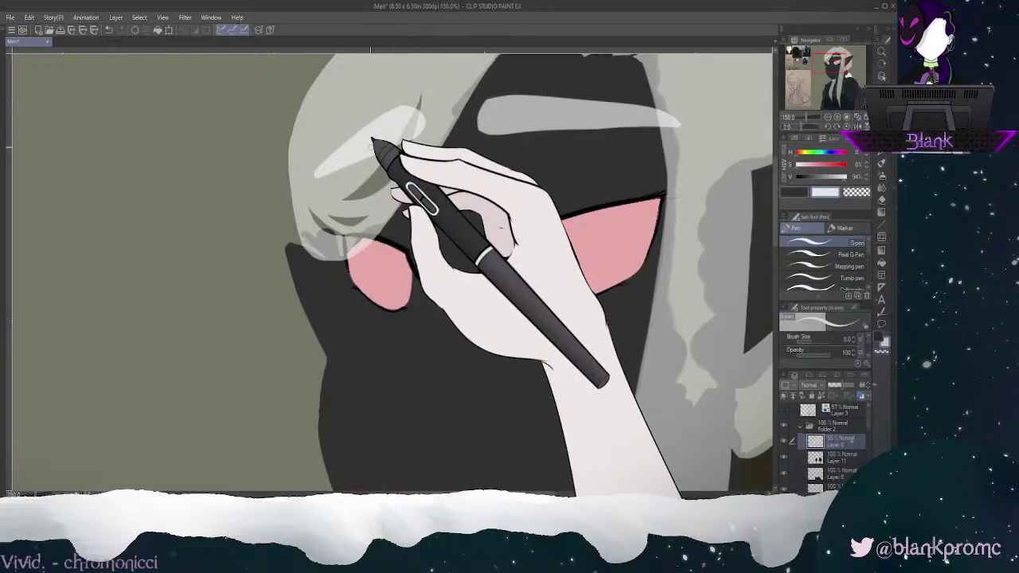
Step: On the dark skin layer, paint dark grey behind the front lock's gaps with the G-pen at size 17
{"action": "left_click_drag", "start_coordinate": [869, 427], "coordinate": [868, 457]}
{"action": "left_click", "coordinate": [859, 465]}
{"action": "key", "text": "bracketright"}
{"action": "key", "text": "bracketright"}
{"action": "key", "text": "bracketright"}
{"action": "key", "text": "bracketright"}
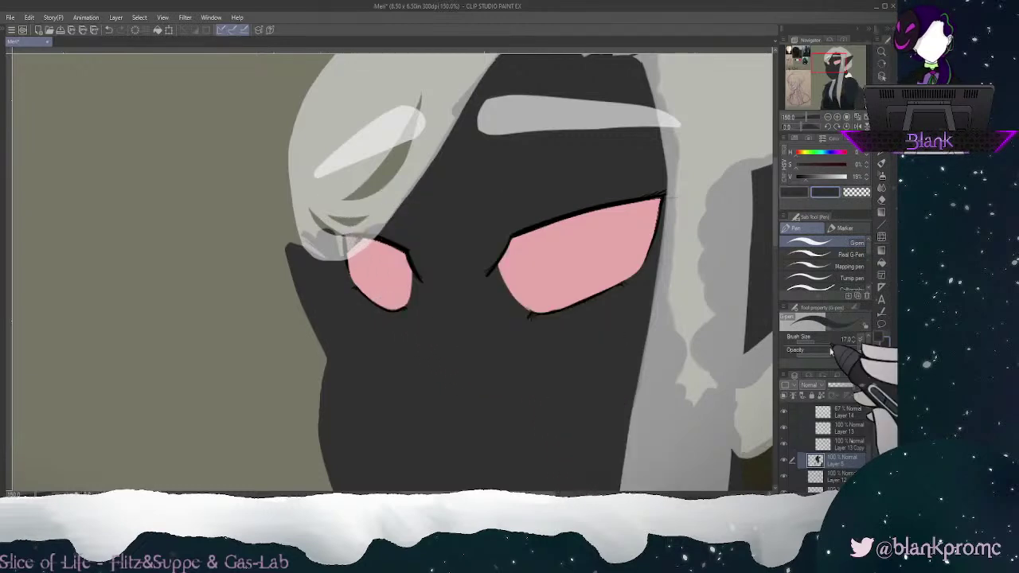
{"action": "mouse_move", "coordinate": [324, 217]}
{"action": "left_mouse_down"}
{"action": "mouse_move", "coordinate": [310, 190]}
{"action": "mouse_move", "coordinate": [327, 226]}
{"action": "mouse_move", "coordinate": [337, 208]}
{"action": "mouse_move", "coordinate": [343, 217]}
{"action": "mouse_move", "coordinate": [357, 209]}
{"action": "mouse_move", "coordinate": [340, 240]}
{"action": "mouse_move", "coordinate": [356, 238]}
{"action": "mouse_move", "coordinate": [350, 245]}
{"action": "mouse_move", "coordinate": [344, 229]}
{"action": "mouse_move", "coordinate": [383, 159]}
{"action": "mouse_move", "coordinate": [375, 175]}
{"action": "mouse_move", "coordinate": [413, 110]}
{"action": "mouse_move", "coordinate": [387, 193]}
{"action": "mouse_move", "coordinate": [425, 118]}
{"action": "left_mouse_up"}
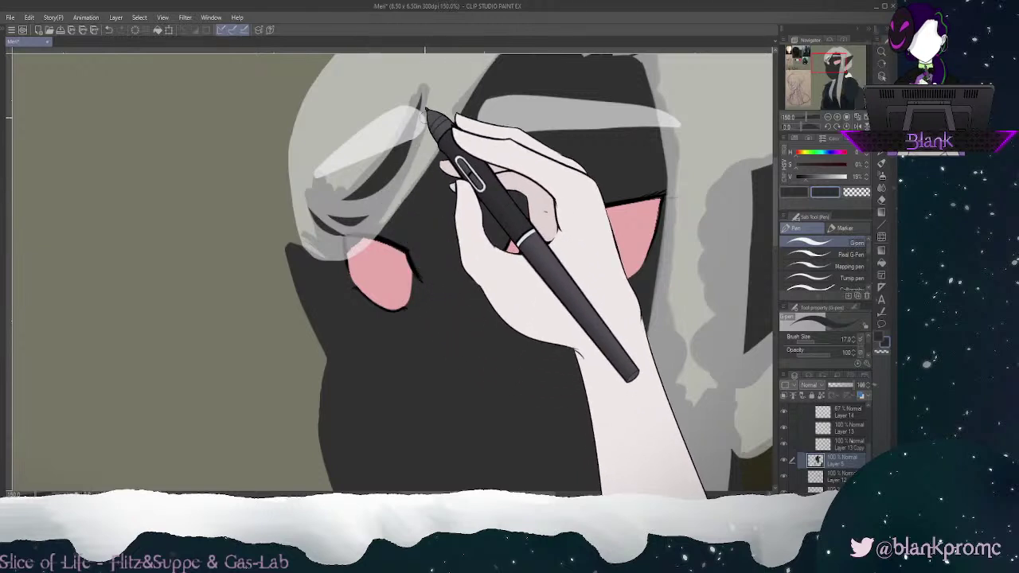
Step: Restore the eyebrow layer and the white hair layer to 100% opacity
{"action": "scroll", "coordinate": [868, 443], "scroll_direction": "up", "scroll_amount": 3}
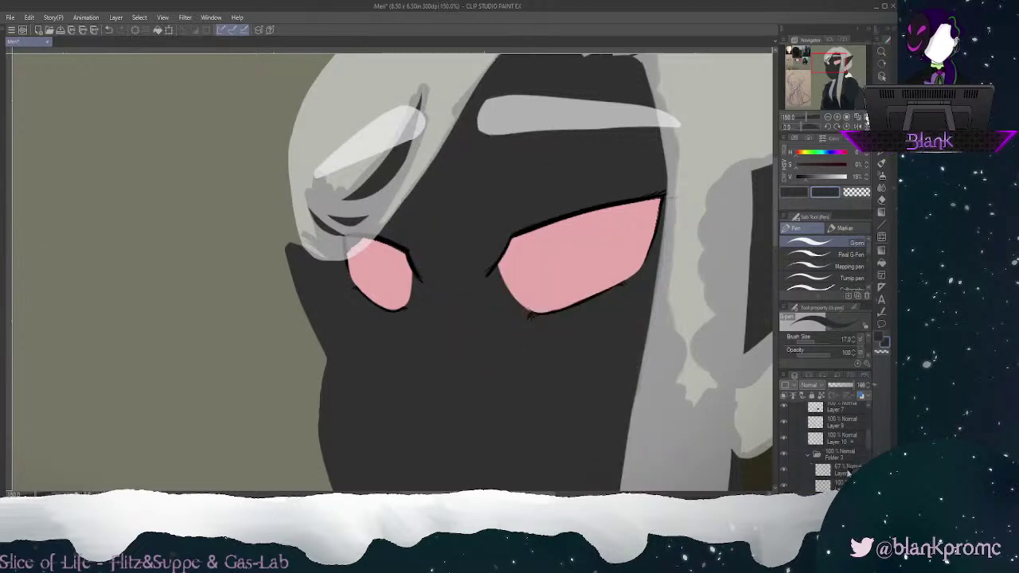
{"action": "left_click", "coordinate": [848, 472]}
{"action": "left_click_drag", "start_coordinate": [847, 386], "coordinate": [874, 386]}
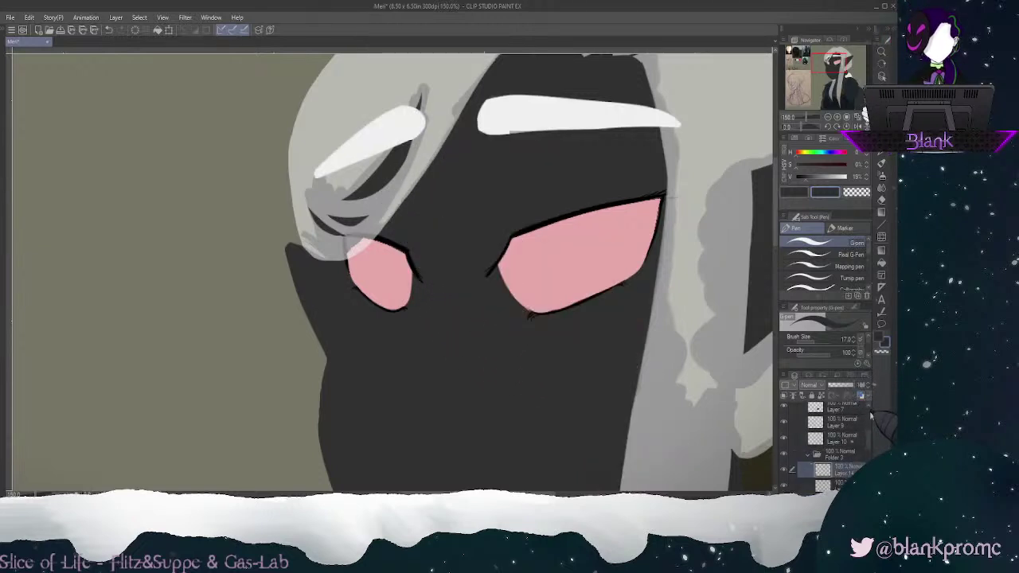
{"action": "scroll", "coordinate": [836, 445], "scroll_direction": "up", "scroll_amount": 4}
{"action": "left_click", "coordinate": [848, 432]}
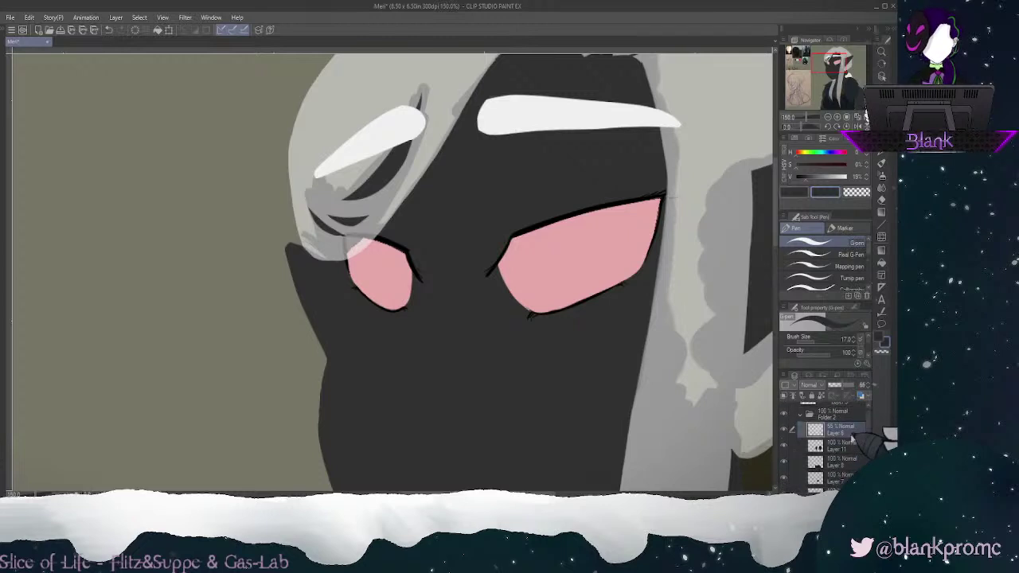
{"action": "left_click_drag", "start_coordinate": [842, 386], "coordinate": [868, 385]}
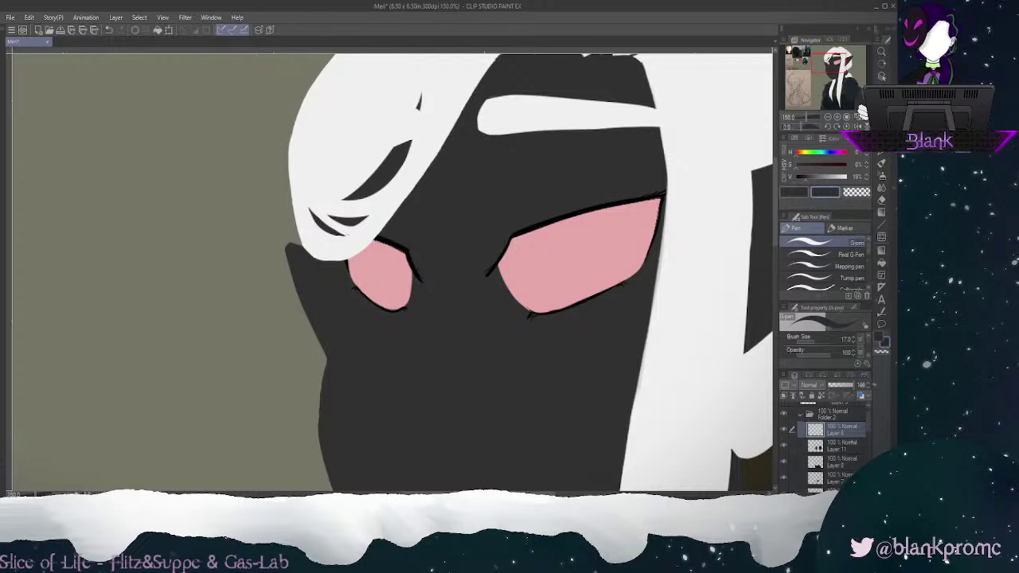
Step: On the hair layer, paint white strands sweeping from the parting across the inner eyebrow to the smaller eye
{"action": "left_click_drag", "start_coordinate": [478, 239], "coordinate": [468, 293]}
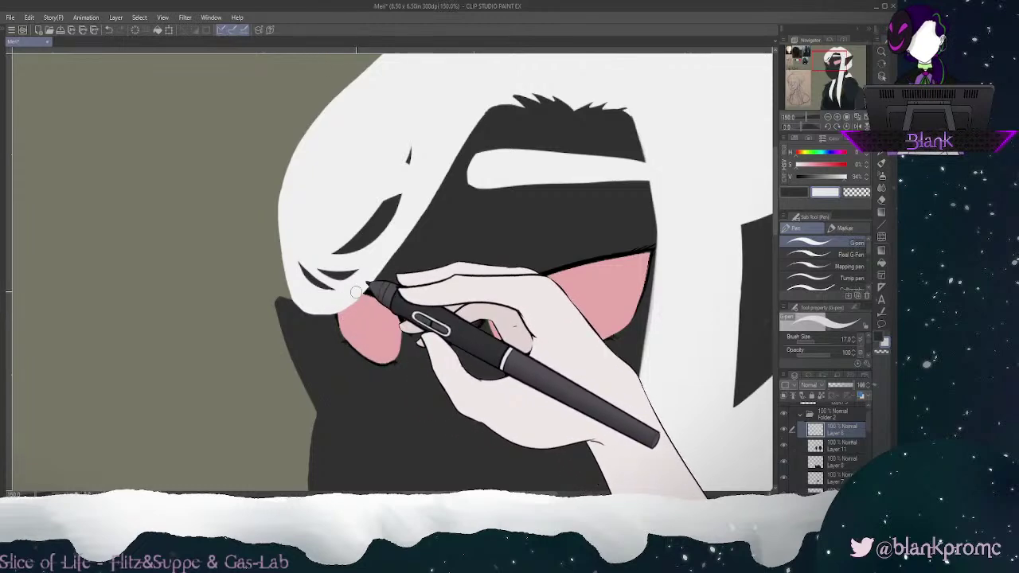
{"action": "key", "text": "e"}
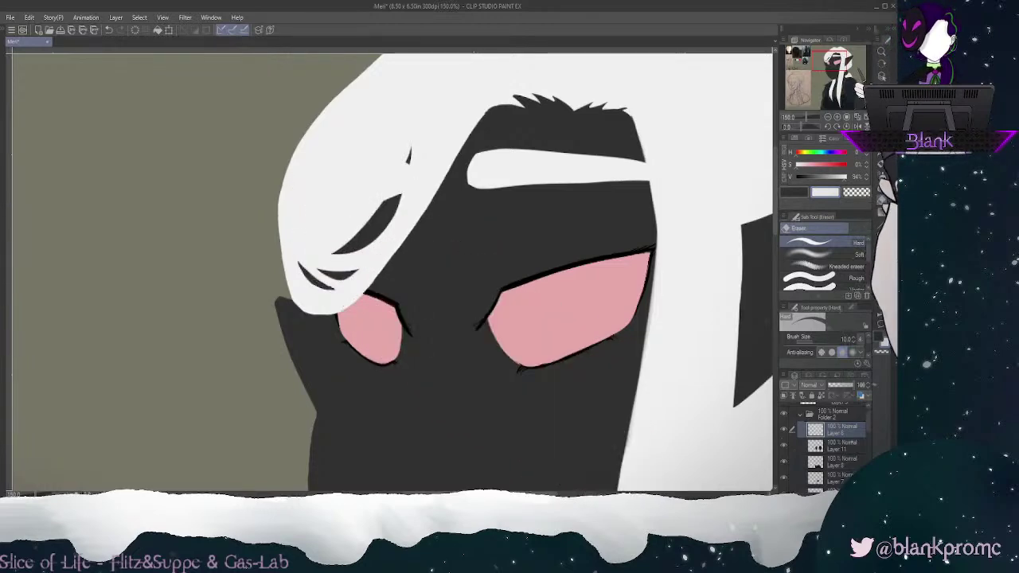
{"action": "key", "text": "p"}
{"action": "mouse_move", "coordinate": [458, 147]}
{"action": "left_mouse_down"}
{"action": "mouse_move", "coordinate": [402, 303]}
{"action": "mouse_move", "coordinate": [350, 362]}
{"action": "left_mouse_up"}
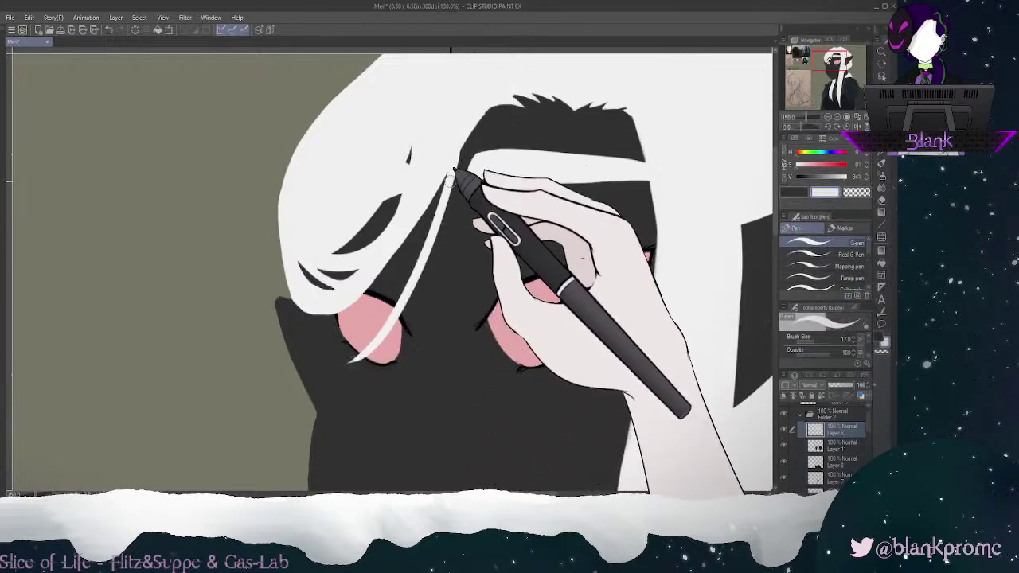
{"action": "key", "text": "ctrl+z"}
{"action": "left_click_drag", "start_coordinate": [462, 153], "coordinate": [414, 275]}
{"action": "key", "text": "ctrl+z"}
{"action": "left_click_drag", "start_coordinate": [478, 133], "coordinate": [378, 303]}
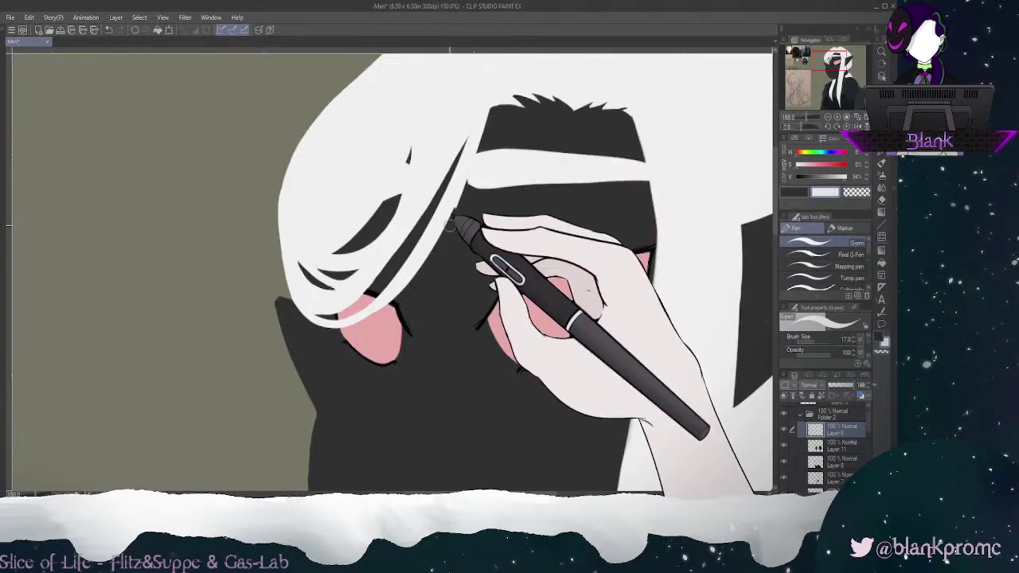
{"action": "left_click_drag", "start_coordinate": [476, 153], "coordinate": [392, 351]}
{"action": "mouse_move", "coordinate": [462, 180]}
{"action": "left_mouse_down"}
{"action": "mouse_move", "coordinate": [388, 320]}
{"action": "mouse_move", "coordinate": [330, 319]}
{"action": "left_mouse_up"}
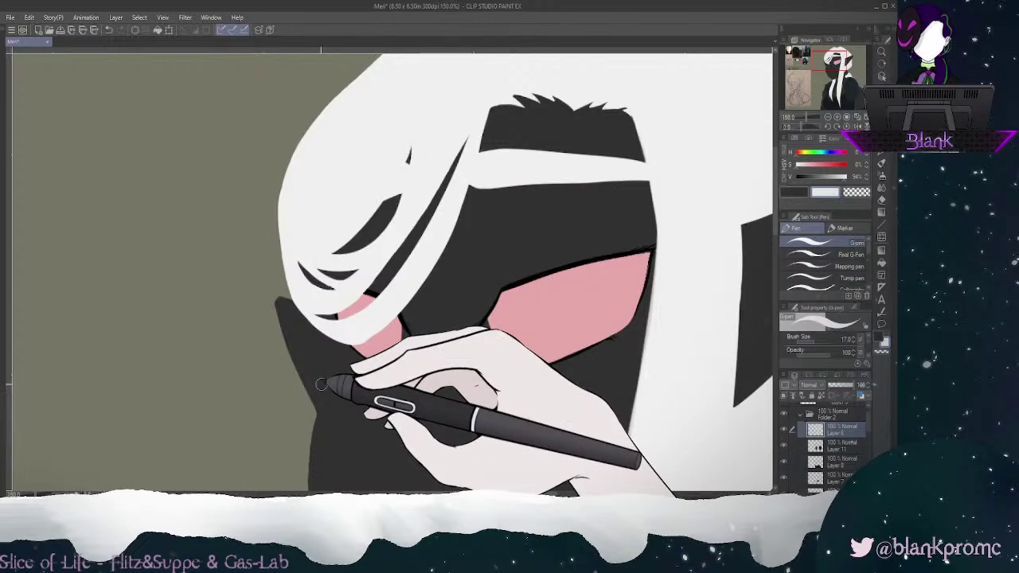
Step: Try to paint a thin loose white strand falling from the parting past the inner corner of the larger eye towards the chin
{"action": "left_click", "coordinate": [828, 117]}
{"action": "left_click", "coordinate": [828, 117]}
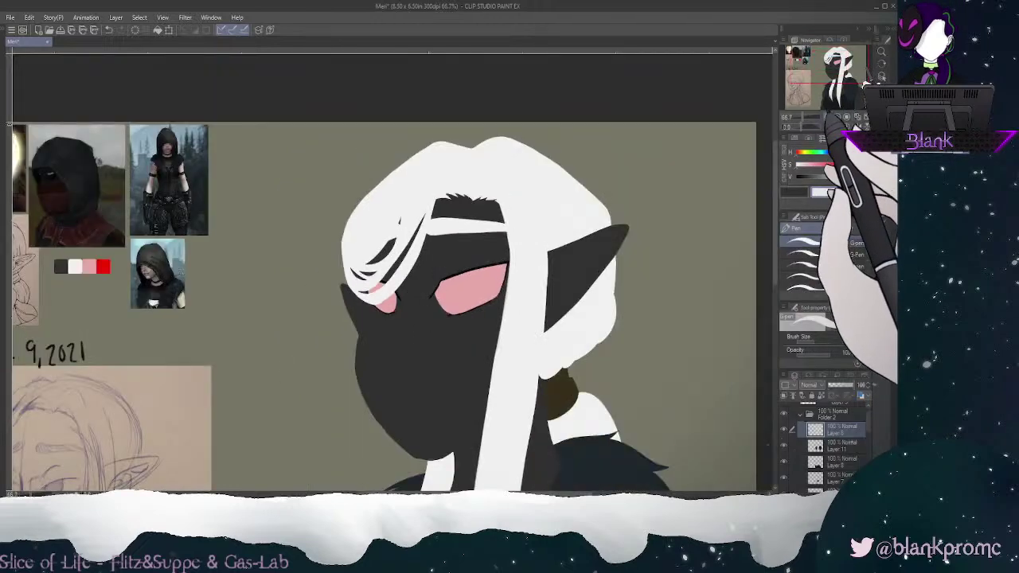
{"action": "left_click_drag", "start_coordinate": [839, 59], "coordinate": [841, 63]}
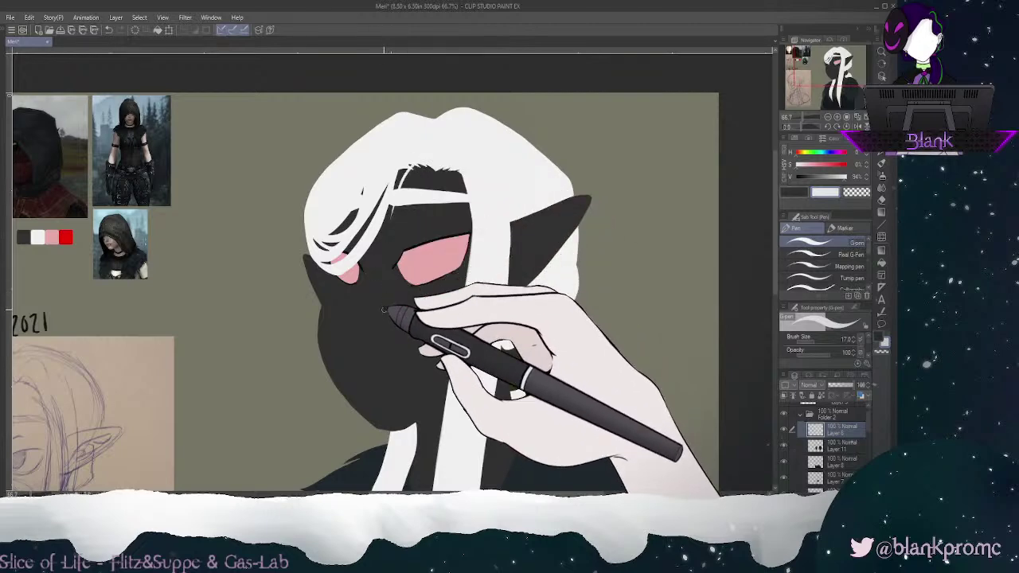
{"action": "left_click_drag", "start_coordinate": [392, 213], "coordinate": [357, 321]}
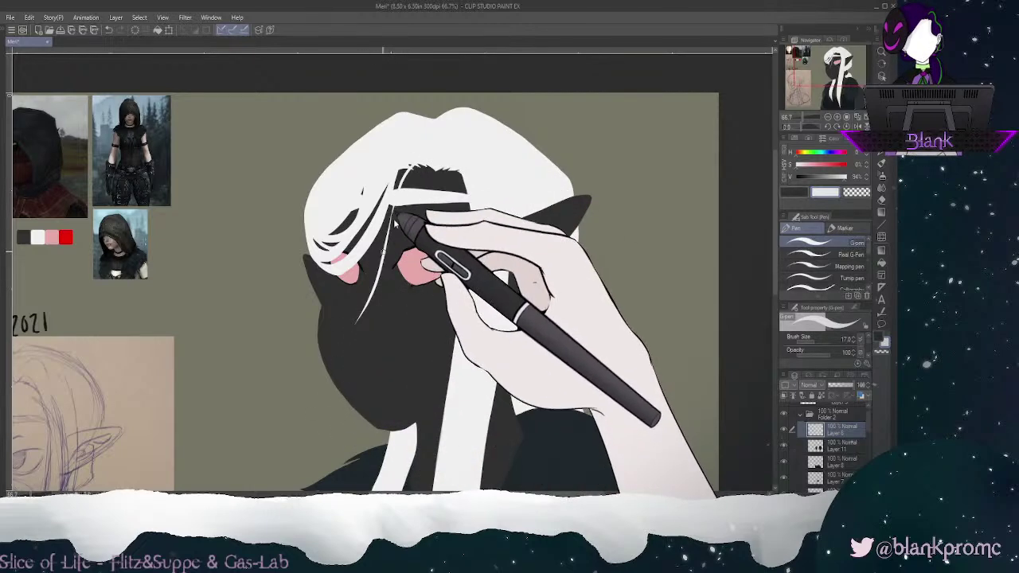
{"action": "left_click_drag", "start_coordinate": [392, 214], "coordinate": [370, 293]}
{"action": "key", "text": "ctrl+z"}
{"action": "left_click_drag", "start_coordinate": [392, 209], "coordinate": [351, 325]}
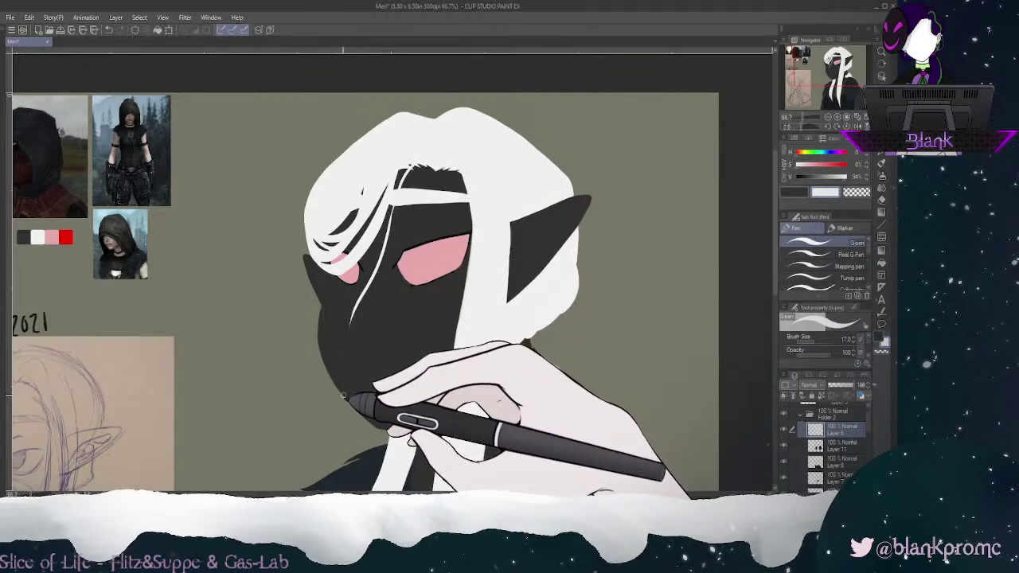
{"action": "key", "text": "ctrl+z"}
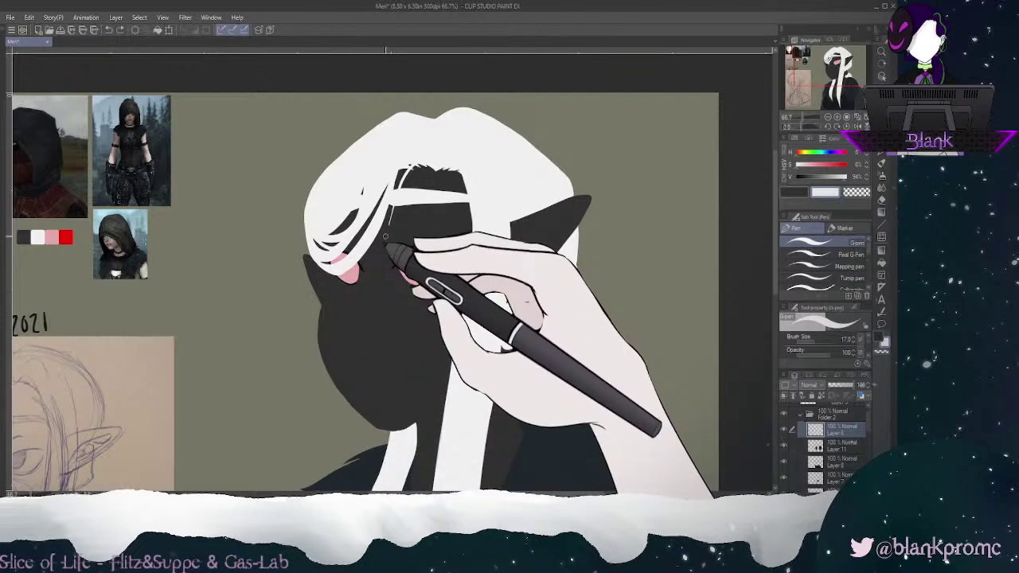
{"action": "left_click_drag", "start_coordinate": [394, 215], "coordinate": [389, 381]}
{"action": "left_click_drag", "start_coordinate": [411, 166], "coordinate": [394, 381]}
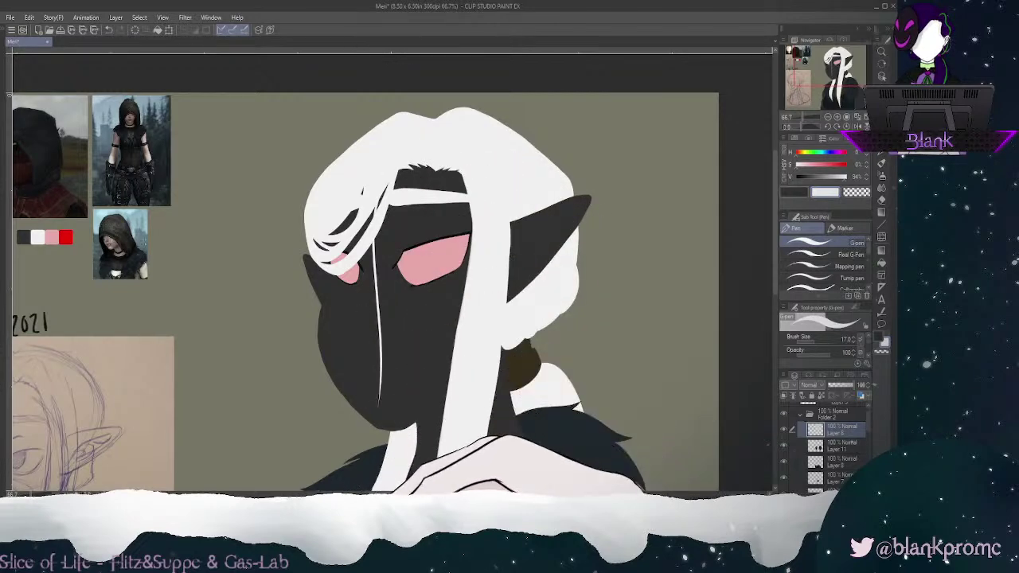
{"action": "key", "text": "ctrl+z"}
{"action": "left_click_drag", "start_coordinate": [422, 166], "coordinate": [384, 398]}
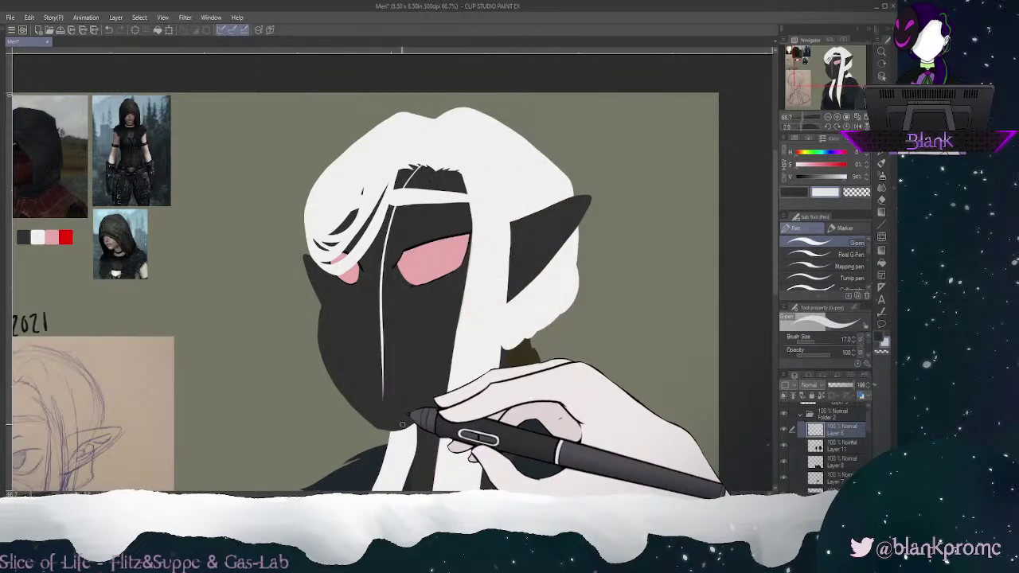
{"action": "key", "text": "ctrl+z"}
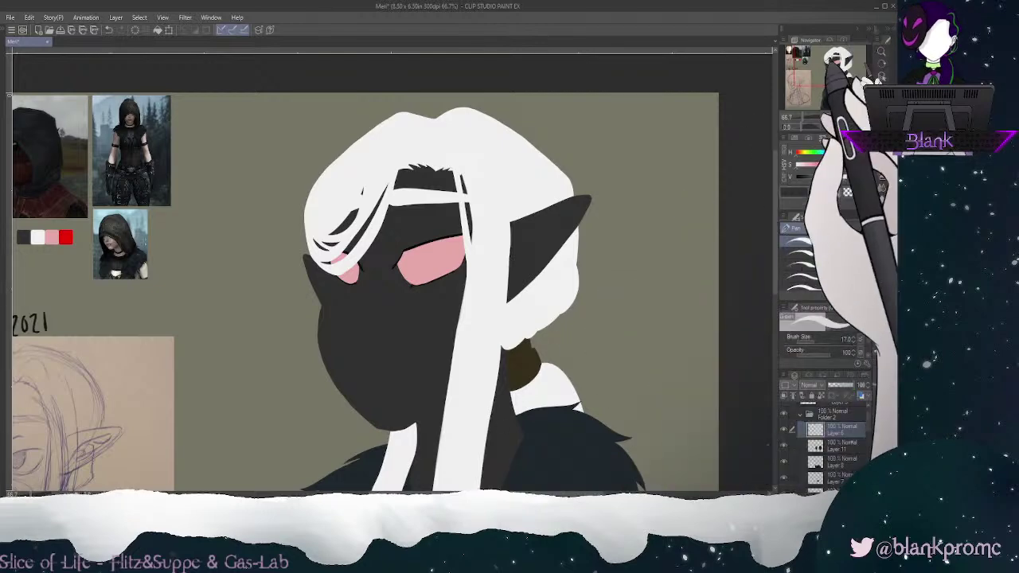
Step: Paint a thin white strand from the forehead down beside the long lock, across the larger eye's outer corner
{"action": "left_click_drag", "start_coordinate": [471, 164], "coordinate": [448, 116]}
Step: Try to outline a slim vertical gap in the long lock beside the neck with the hard eraser at size 10
{"action": "left_click_drag", "start_coordinate": [837, 70], "coordinate": [838, 82]}
{"action": "key", "text": "e"}
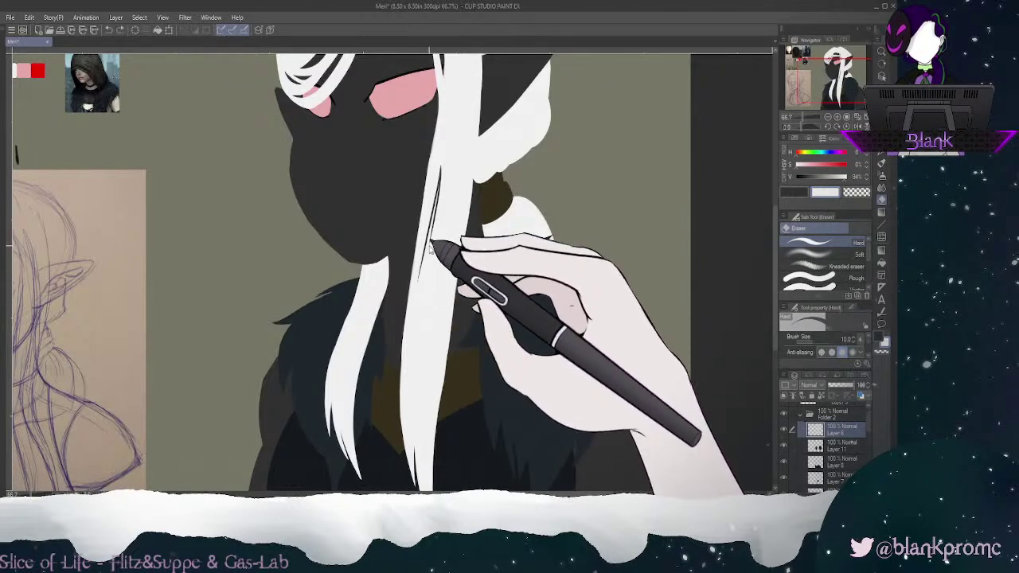
{"action": "left_click_drag", "start_coordinate": [430, 237], "coordinate": [420, 281]}
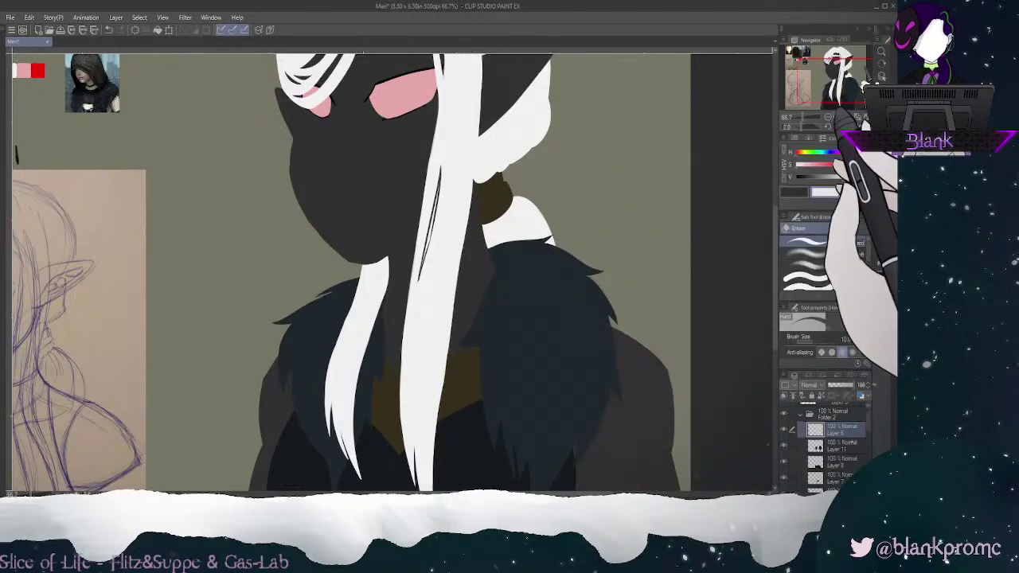
{"action": "left_click", "coordinate": [837, 117]}
{"action": "left_click", "coordinate": [837, 117]}
{"action": "left_click_drag", "start_coordinate": [838, 81], "coordinate": [841, 77]}
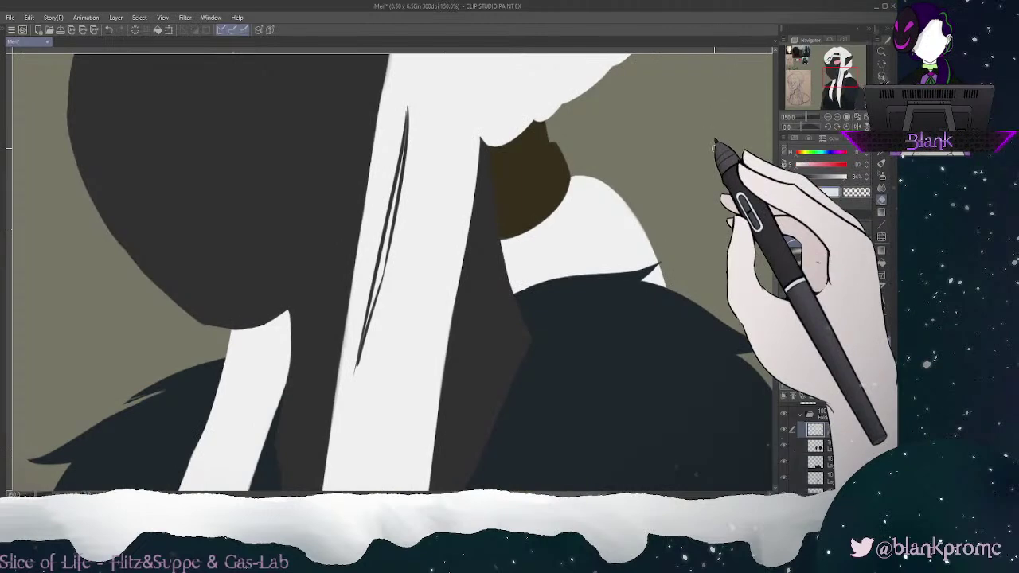
{"action": "key", "text": "ctrl+z"}
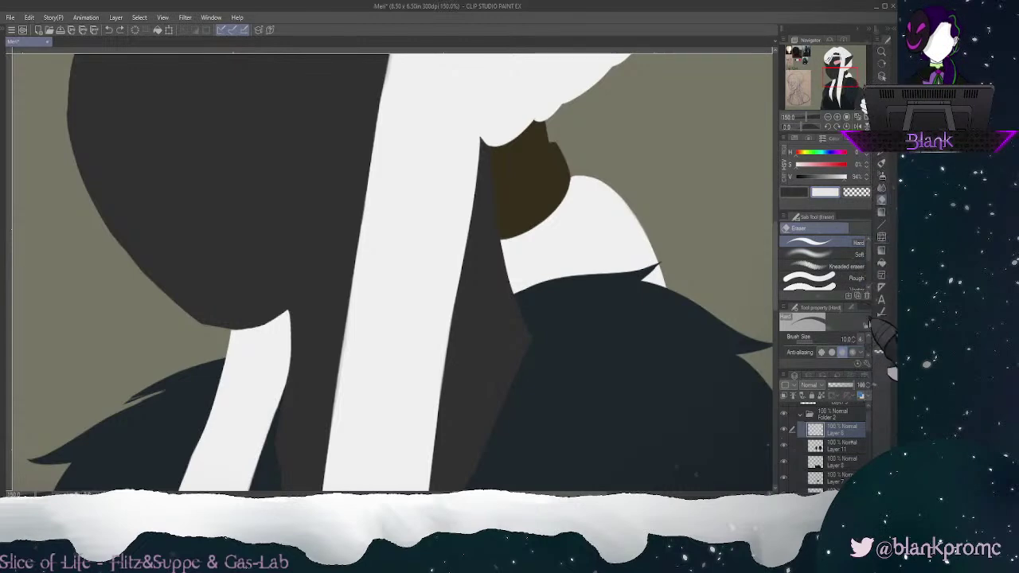
Step: Cut a narrow triangular gap into the long lock beside the neck with a polyline selection and refine its edges with the white G-pen
{"action": "key", "text": "m"}
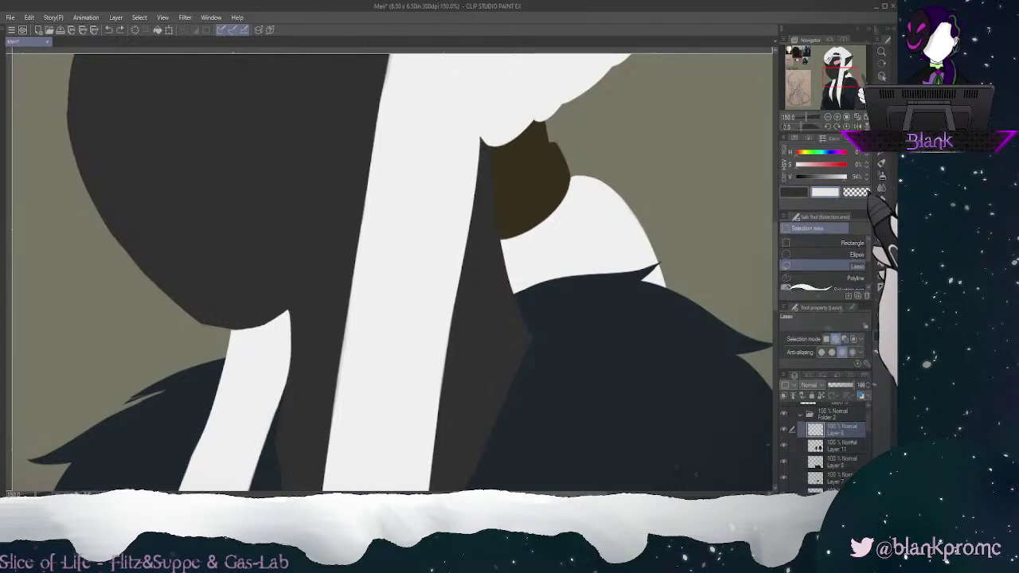
{"action": "left_click", "coordinate": [856, 278]}
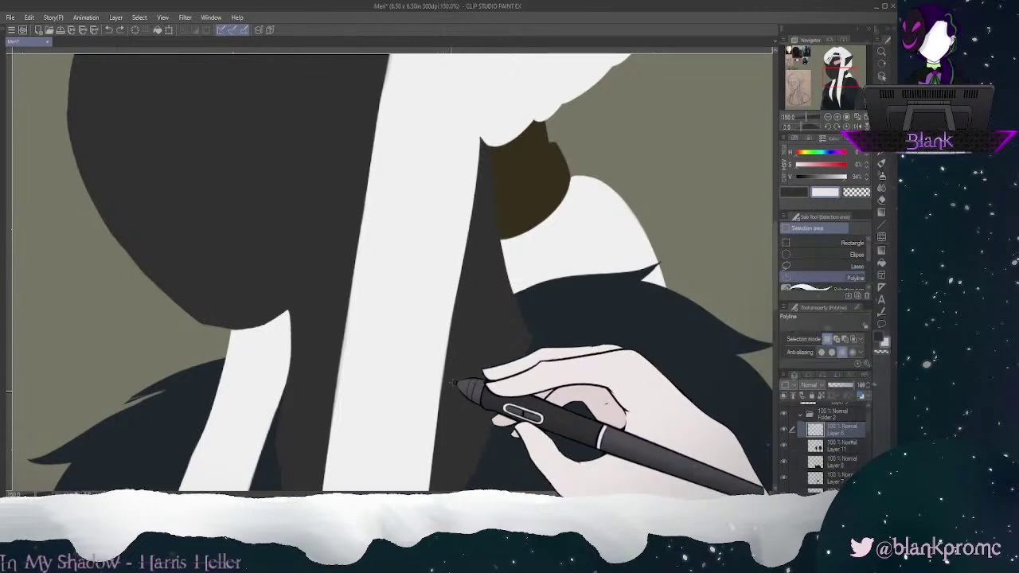
{"action": "left_click", "coordinate": [392, 181]}
{"action": "left_click", "coordinate": [351, 415]}
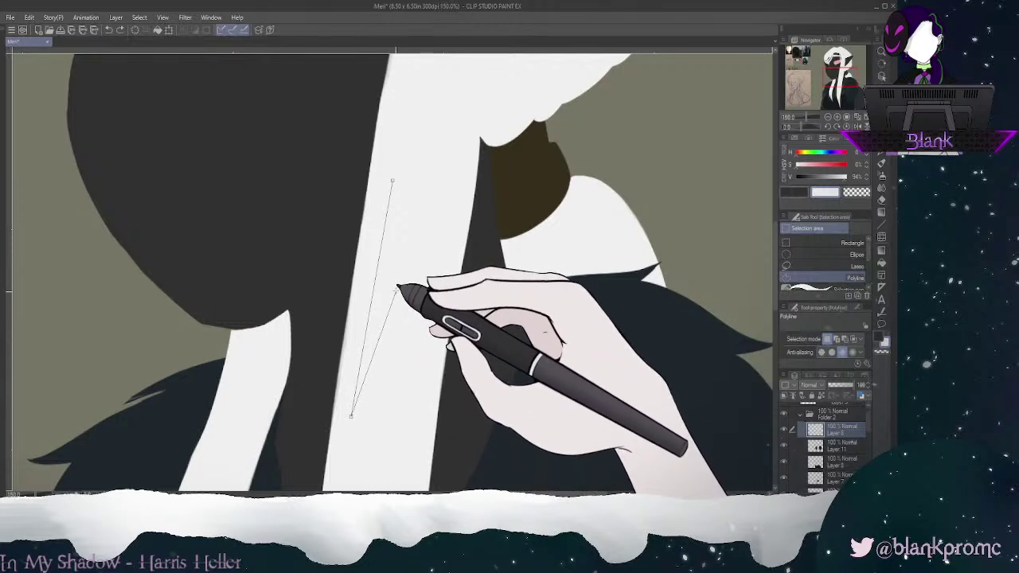
{"action": "left_click", "coordinate": [396, 283]}
{"action": "left_click", "coordinate": [392, 181]}
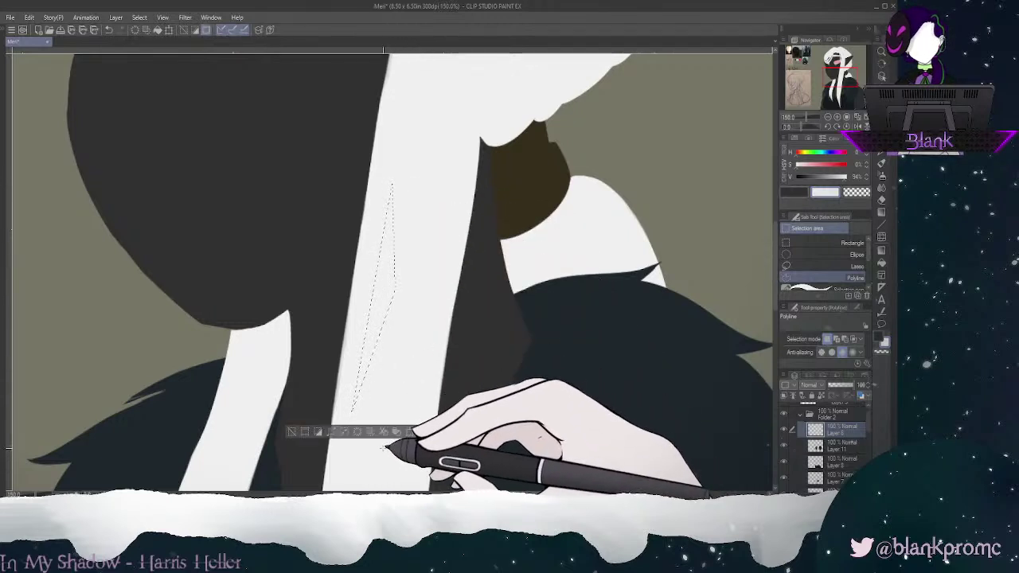
{"action": "left_click", "coordinate": [358, 431]}
{"action": "left_click", "coordinate": [292, 432]}
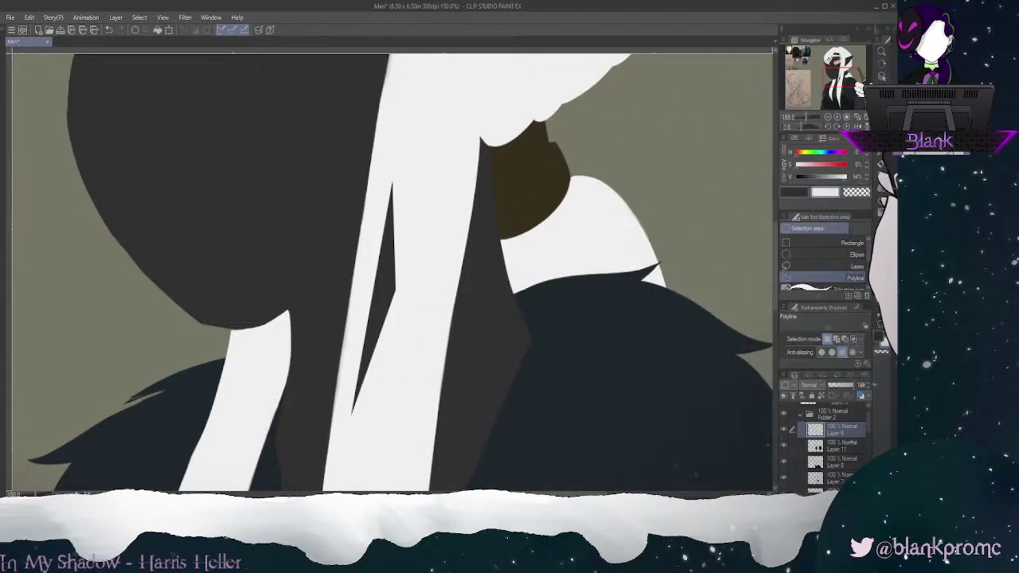
{"action": "left_click", "coordinate": [882, 163]}
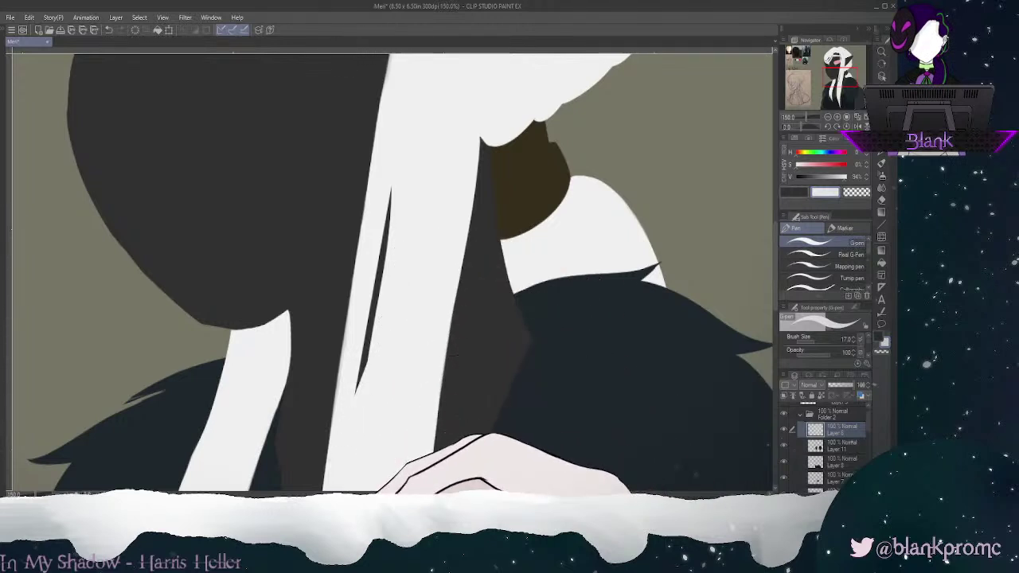
{"action": "left_click_drag", "start_coordinate": [391, 184], "coordinate": [373, 376]}
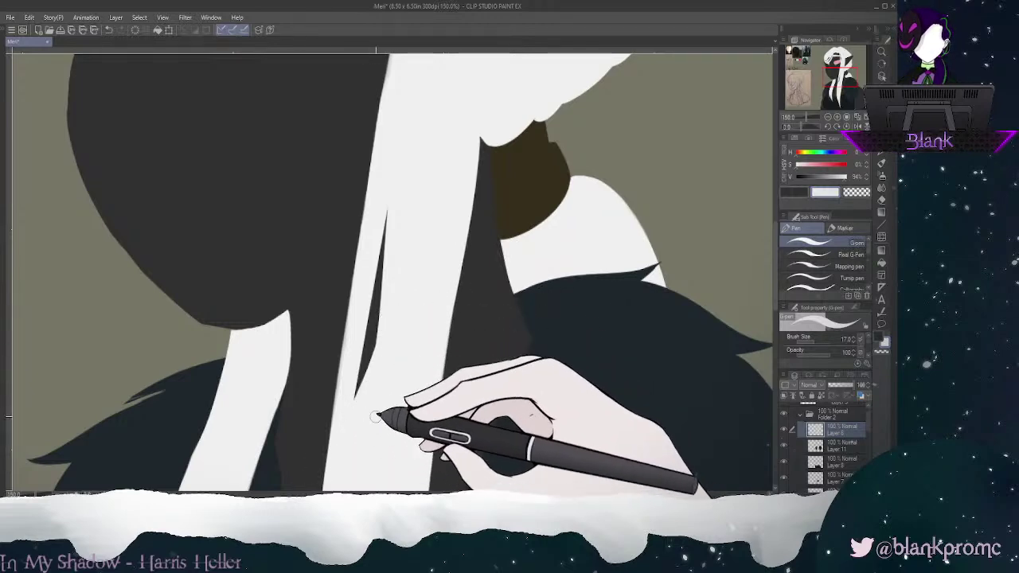
Step: Outline a second gap in the long lock over the brown collar with the size 10 hard eraser and delete its auto-selected interior
{"action": "left_click", "coordinate": [828, 117]}
{"action": "left_click", "coordinate": [828, 117]}
{"action": "left_click_drag", "start_coordinate": [840, 77], "coordinate": [841, 85]}
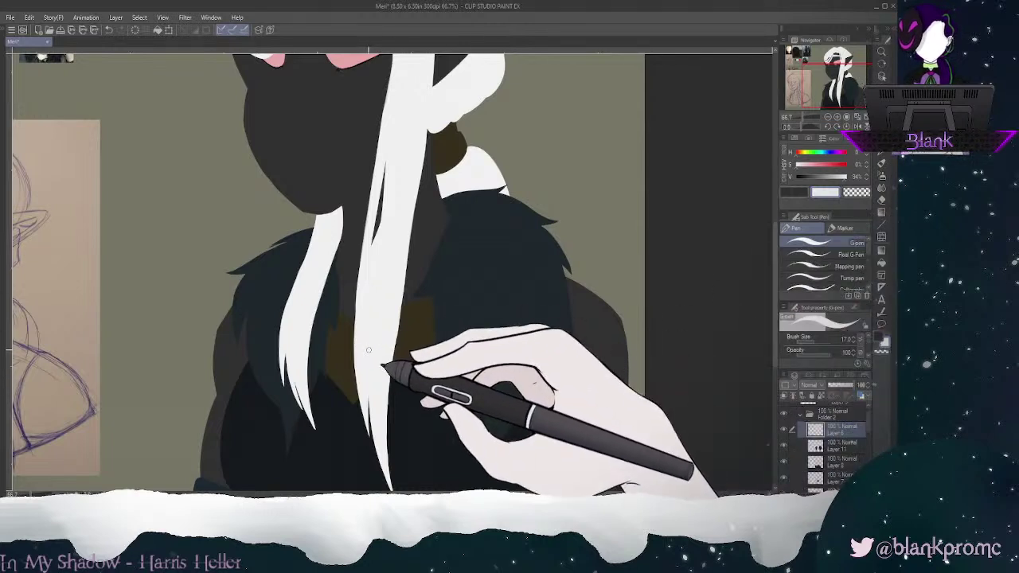
{"action": "key", "text": "e"}
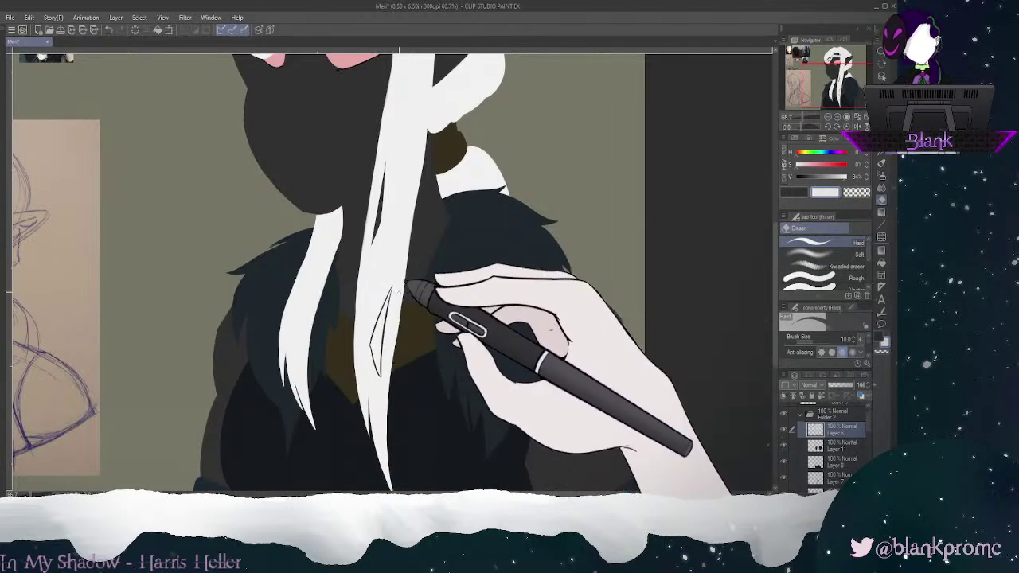
{"action": "left_click", "coordinate": [837, 117]}
{"action": "left_click_drag", "start_coordinate": [841, 86], "coordinate": [842, 89]}
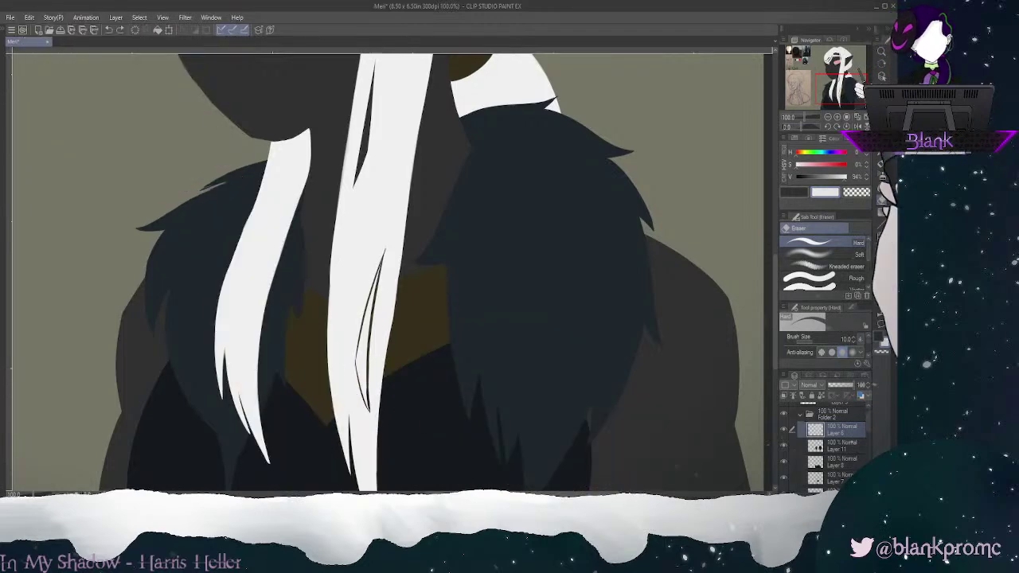
{"action": "key", "text": "w"}
{"action": "left_click", "coordinate": [365, 358]}
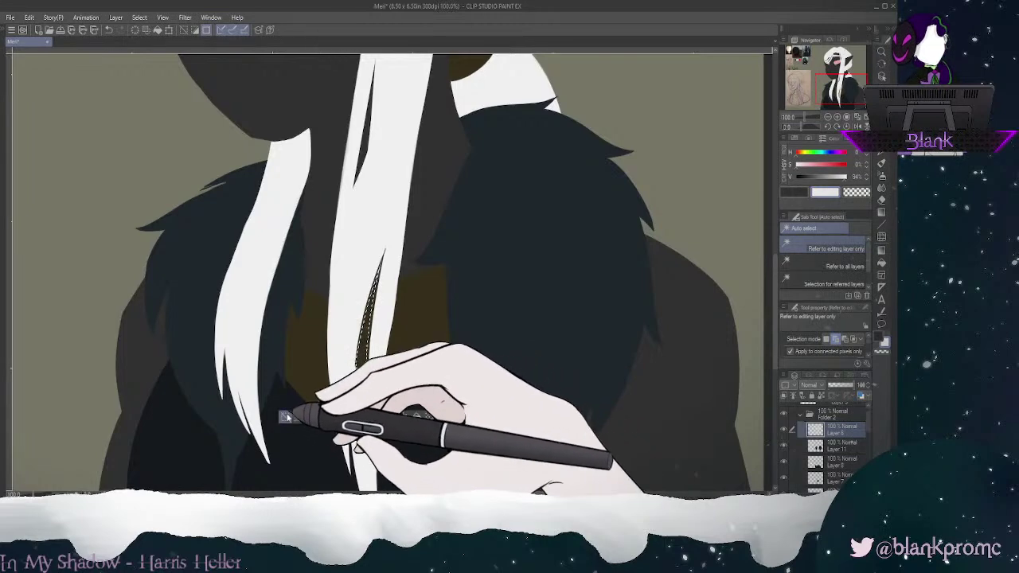
{"action": "left_click", "coordinate": [285, 416]}
Step: Erase the leftover white slivers inside the collar-level gap, reducing the hard eraser to size 4
{"action": "key", "text": "ctrl+plus"}
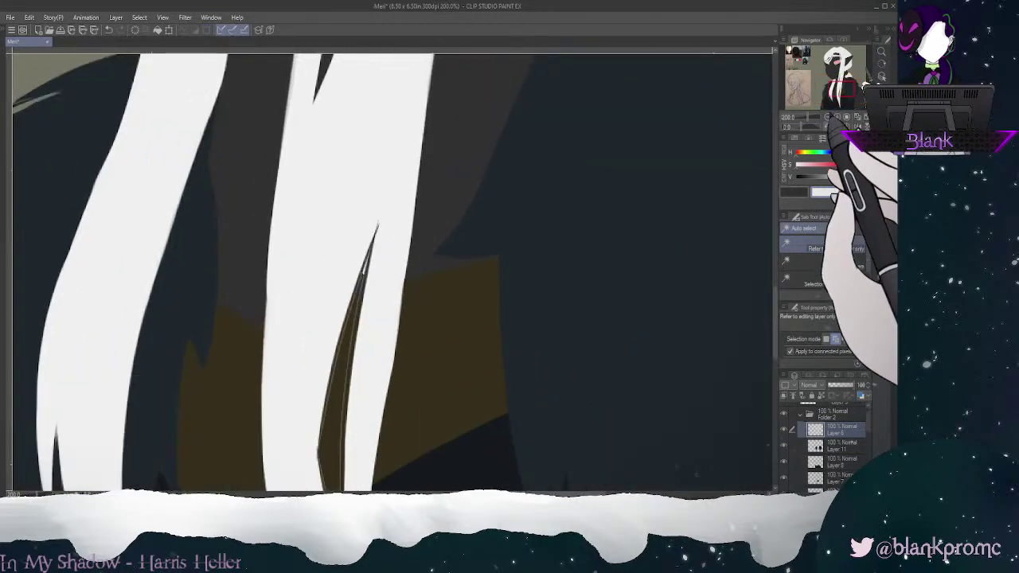
{"action": "key", "text": "e"}
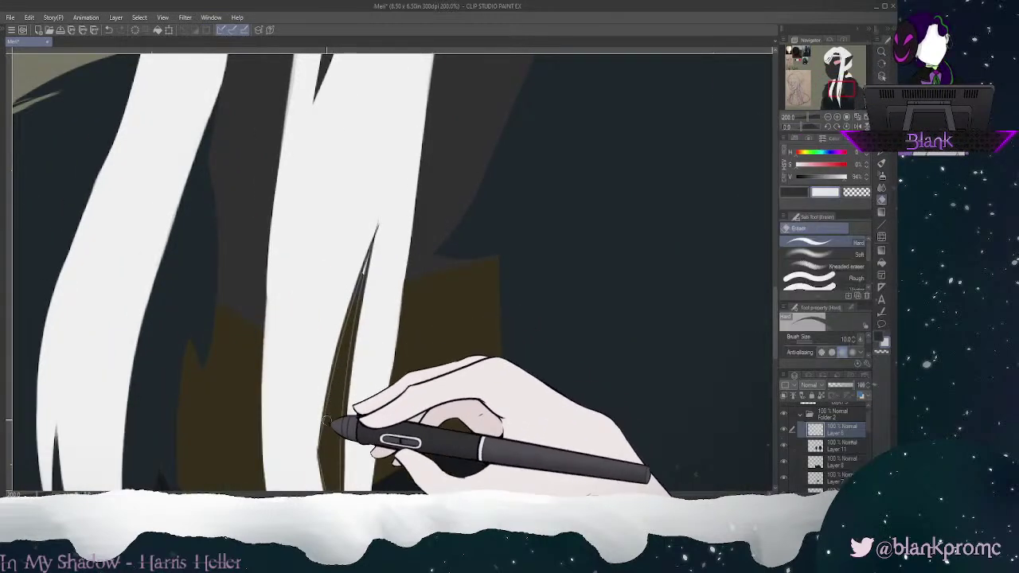
{"action": "mouse_move", "coordinate": [343, 364]}
{"action": "left_mouse_down"}
{"action": "mouse_move", "coordinate": [323, 461]}
{"action": "mouse_move", "coordinate": [338, 439]}
{"action": "mouse_move", "coordinate": [340, 456]}
{"action": "mouse_move", "coordinate": [356, 335]}
{"action": "left_mouse_up"}
{"action": "key", "text": "bracketleft"}
{"action": "key", "text": "bracketleft"}
{"action": "key", "text": "bracketleft"}
{"action": "key", "text": "bracketleft"}
{"action": "key", "text": "bracketleft"}
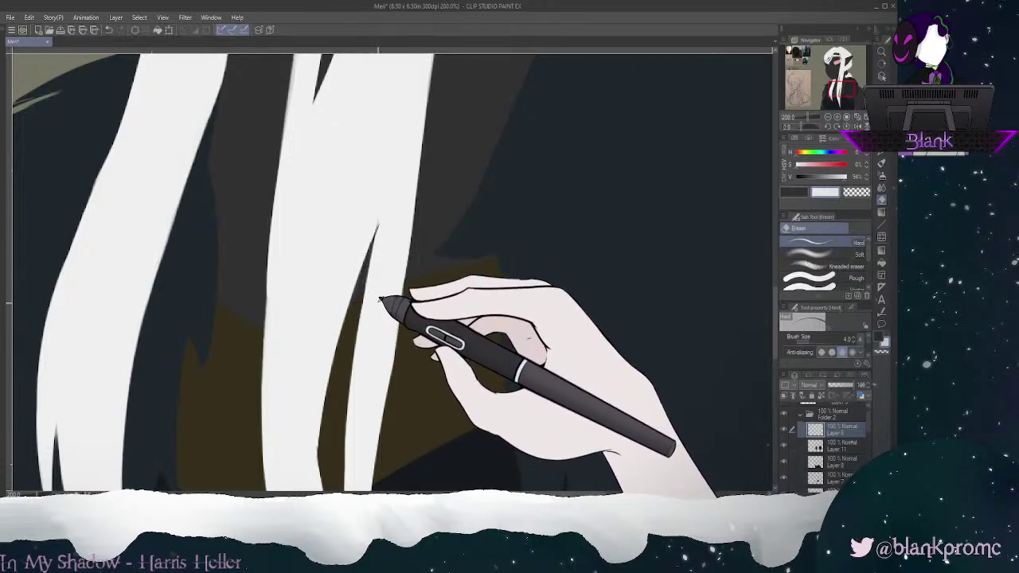
Step: Reshape the upper tip of the collar-level gap in white with the G-pen at size 17
{"action": "left_click", "coordinate": [882, 139]}
{"action": "mouse_move", "coordinate": [383, 216]}
{"action": "left_mouse_down"}
{"action": "mouse_move", "coordinate": [379, 273]}
{"action": "mouse_move", "coordinate": [378, 198]}
{"action": "mouse_move", "coordinate": [376, 236]}
{"action": "left_mouse_up"}
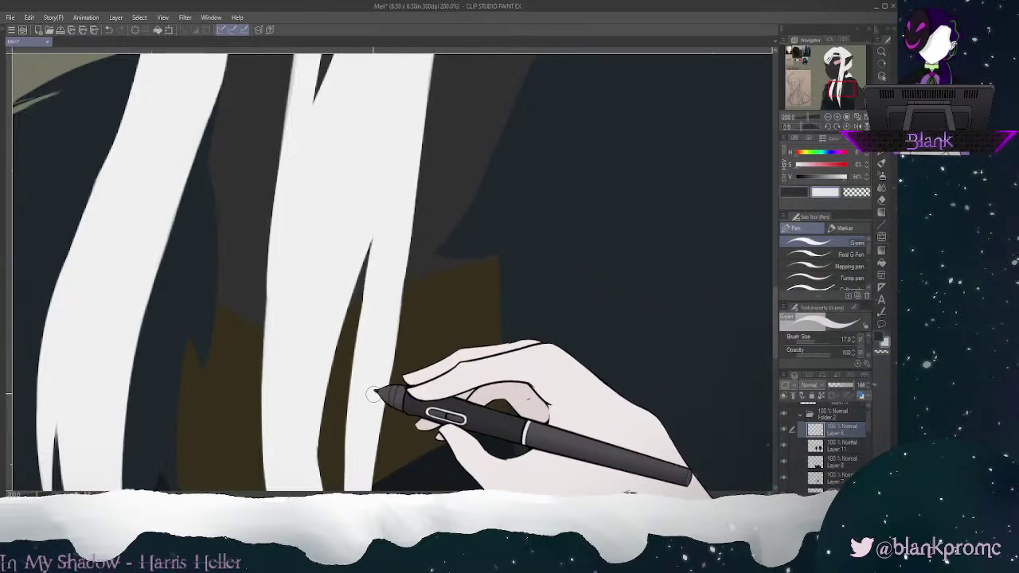
{"action": "left_click_drag", "start_coordinate": [841, 89], "coordinate": [839, 95]}
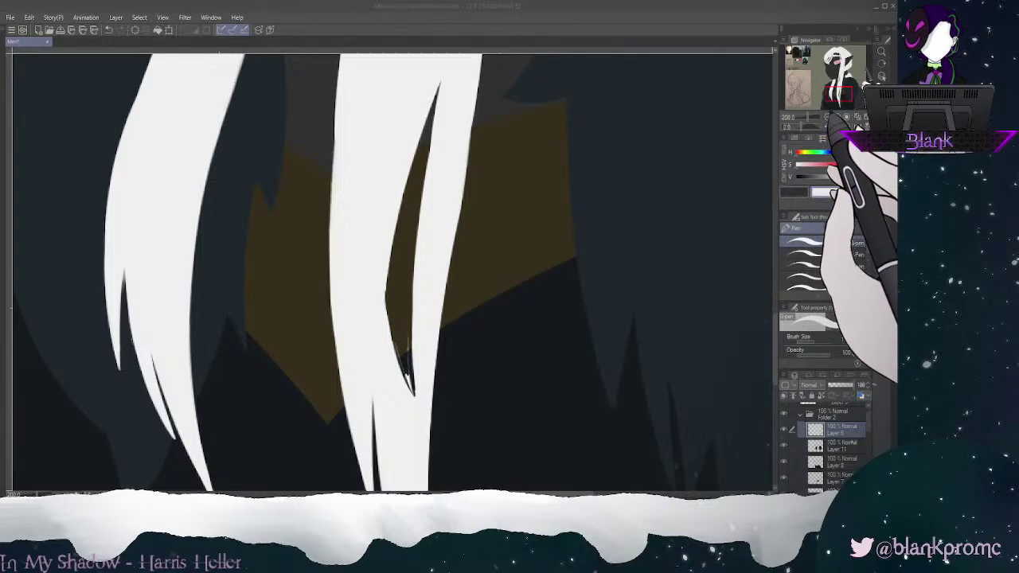
{"action": "scroll", "coordinate": [391, 264], "scroll_direction": "down", "scroll_amount": 6}
{"action": "mouse_move", "coordinate": [391, 264]}
{"action": "left_mouse_down"}
{"action": "mouse_move", "coordinate": [385, 239]}
{"action": "mouse_move", "coordinate": [396, 277]}
{"action": "left_mouse_up"}
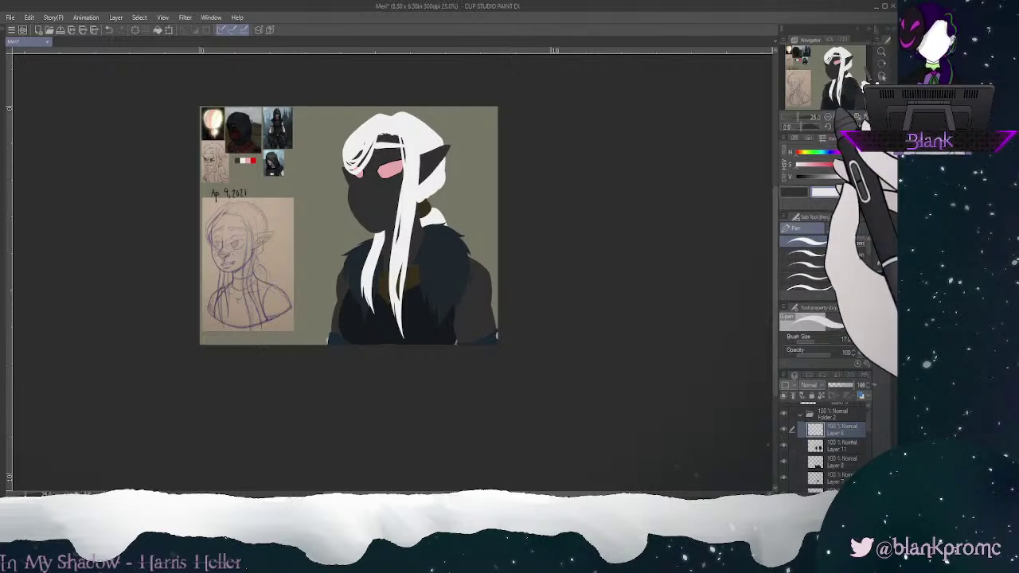
Step: Extend the collar-level gap upward along the long lock with the hard eraser and refine its edges with the G-pen
{"action": "key", "text": "ctrl+plus"}
{"action": "key", "text": "ctrl+plus"}
{"action": "left_click_drag", "start_coordinate": [393, 273], "coordinate": [388, 312]}
{"action": "key", "text": "ctrl+plus"}
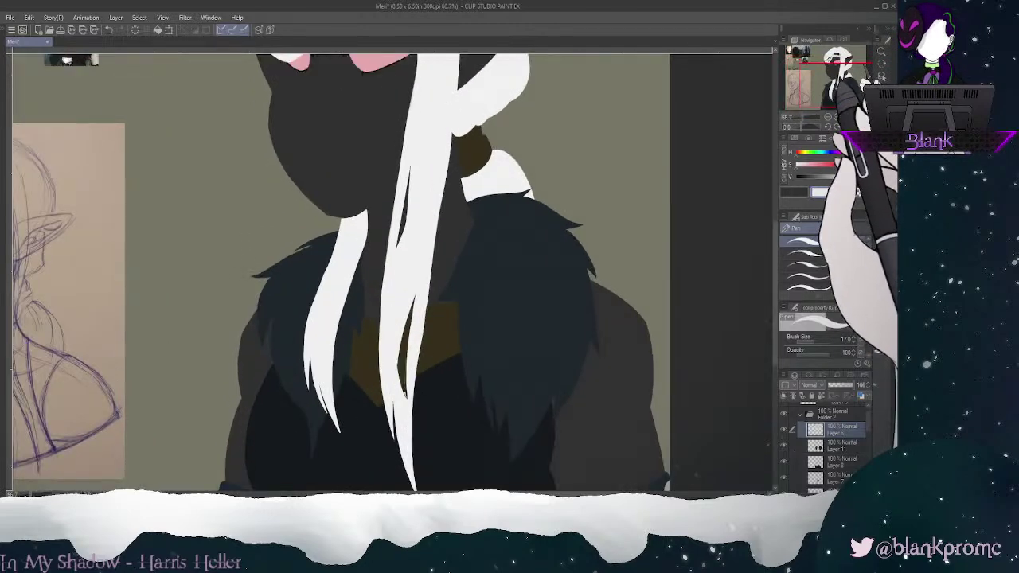
{"action": "key", "text": "e"}
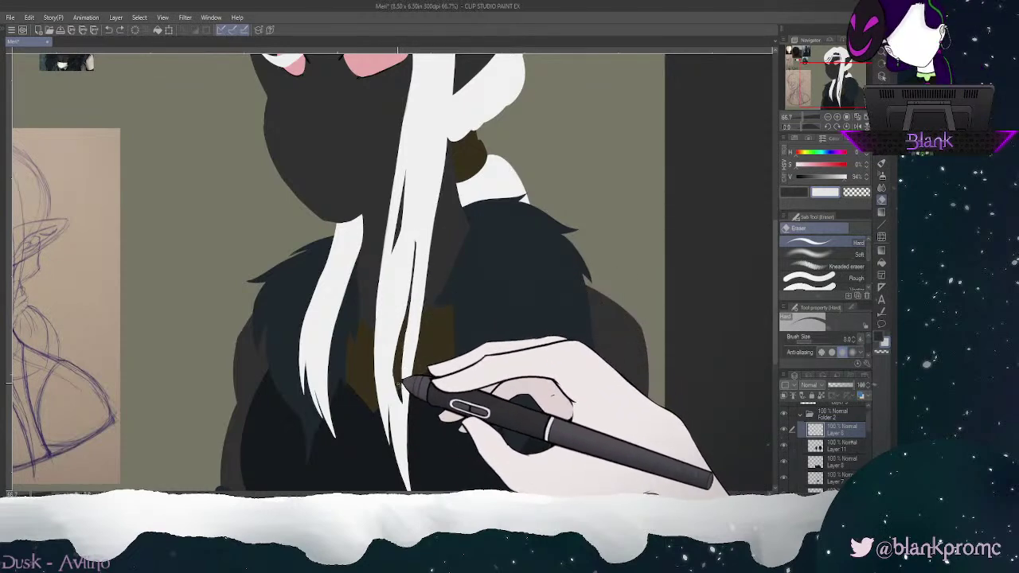
{"action": "key", "text": "p"}
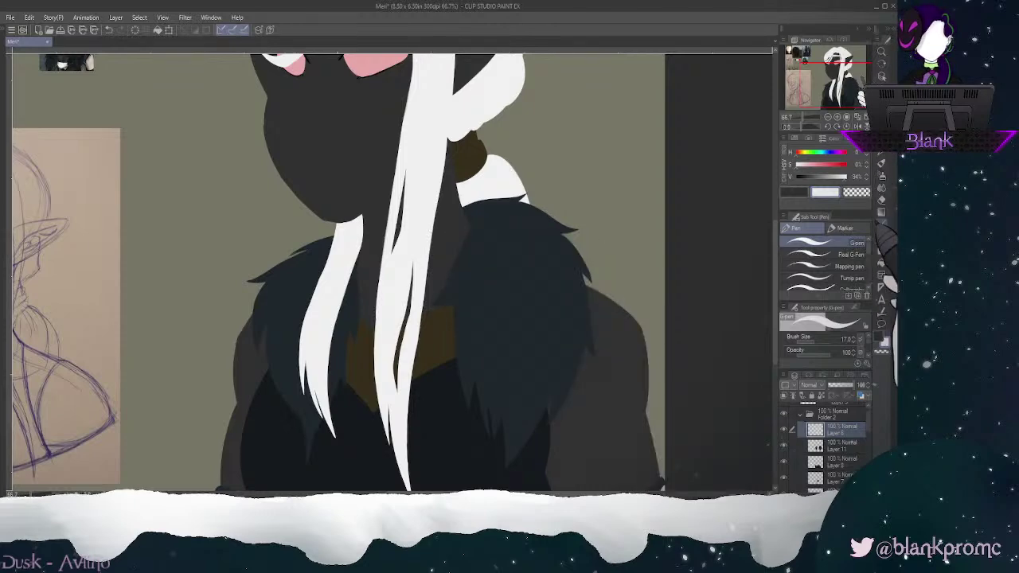
{"action": "key", "text": "e"}
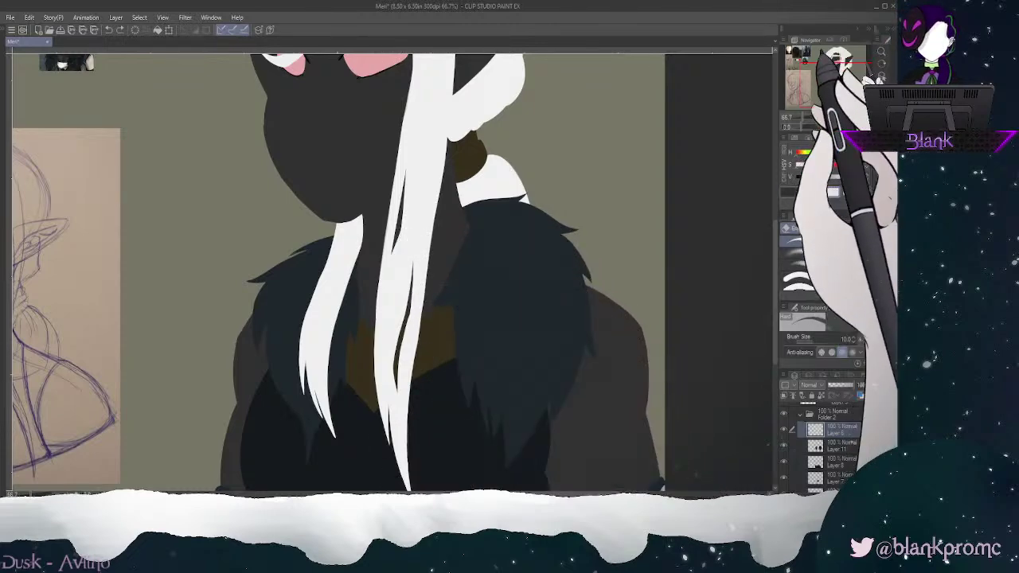
{"action": "mouse_move", "coordinate": [840, 84]}
{"action": "left_mouse_down"}
{"action": "mouse_move", "coordinate": [832, 69]}
{"action": "mouse_move", "coordinate": [834, 80]}
{"action": "left_mouse_up"}
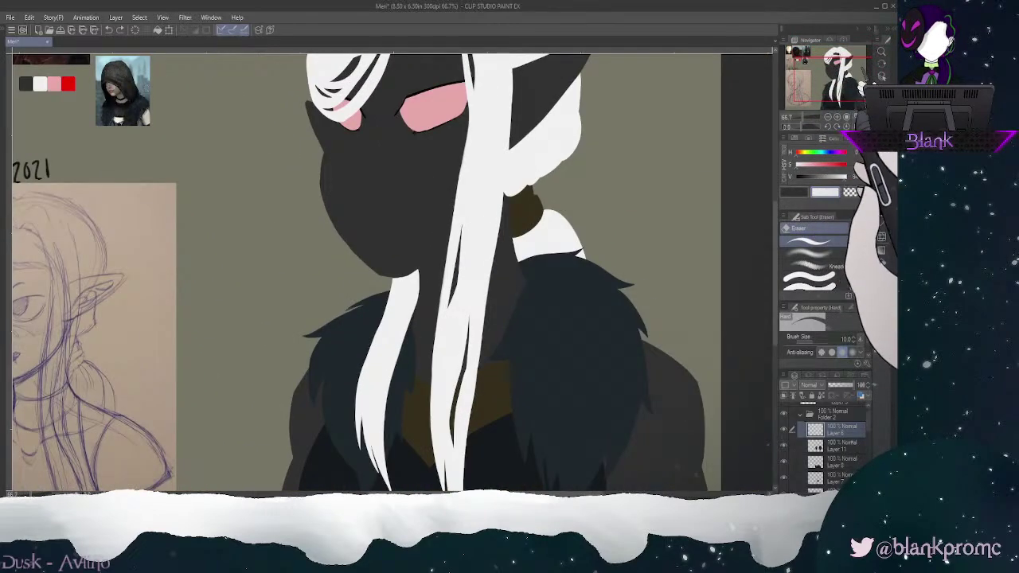
{"action": "key", "text": "ctrl+0"}
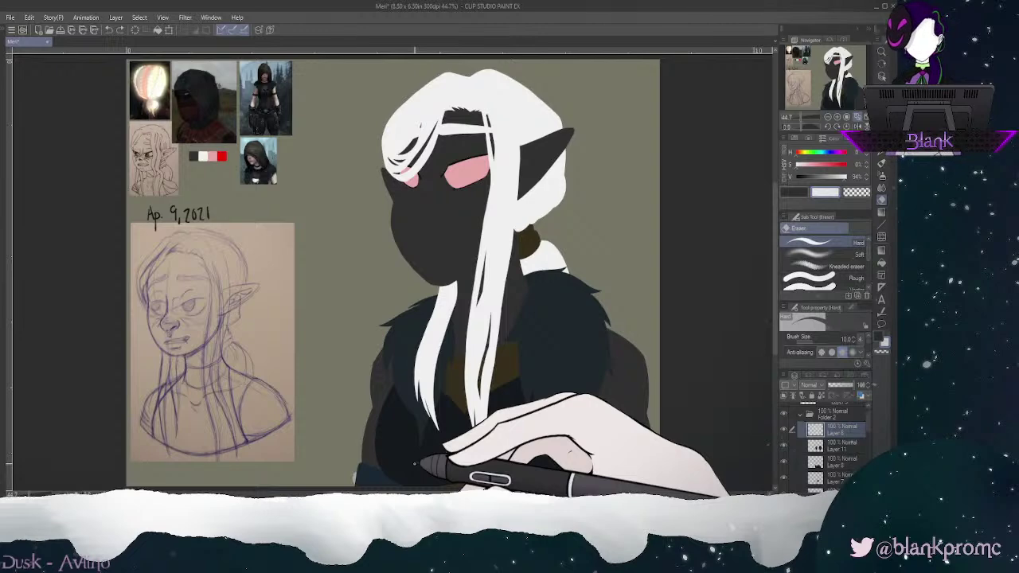
Step: Sample the red palette swatch and prepare the G-pen on the bottom layer inside Folder 3 for painting the irises
{"action": "left_click", "coordinate": [222, 154], "text": "alt"}
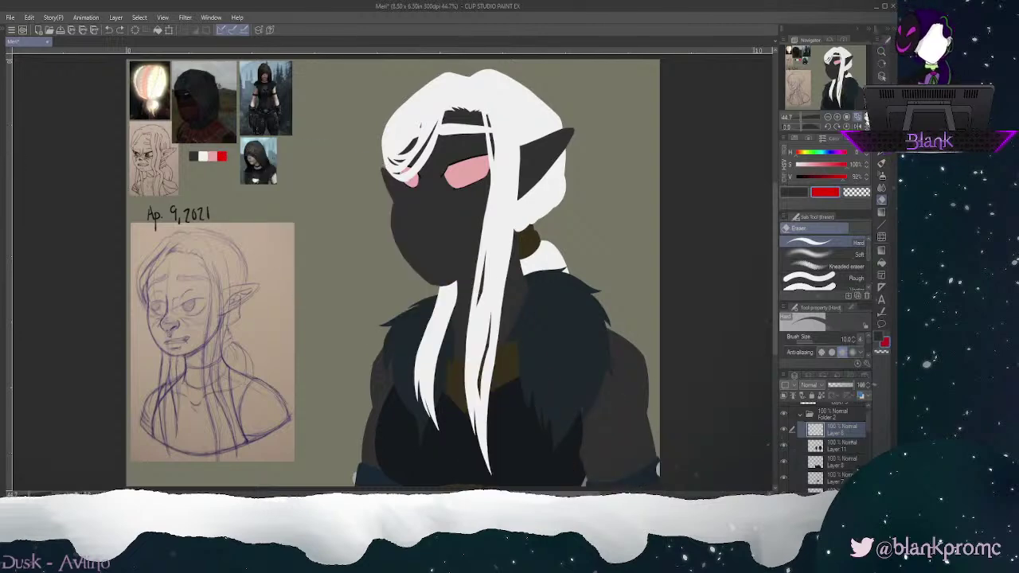
{"action": "left_click_drag", "start_coordinate": [868, 427], "coordinate": [868, 449]}
{"action": "left_click", "coordinate": [845, 440]}
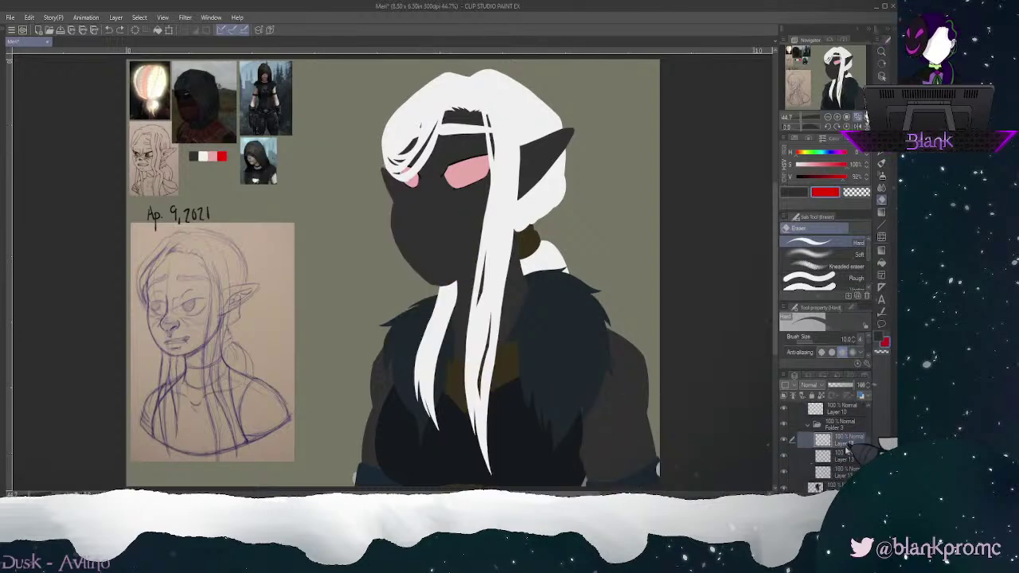
{"action": "left_click", "coordinate": [785, 471]}
{"action": "left_click", "coordinate": [785, 472]}
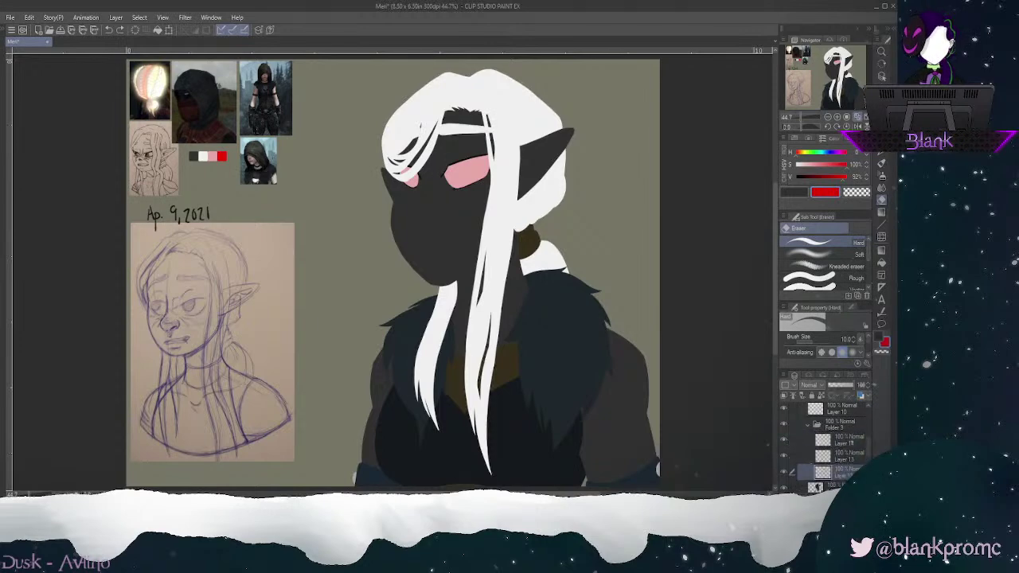
{"action": "left_click", "coordinate": [838, 117]}
{"action": "left_click", "coordinate": [838, 118]}
{"action": "left_click_drag", "start_coordinate": [837, 76], "coordinate": [836, 65]}
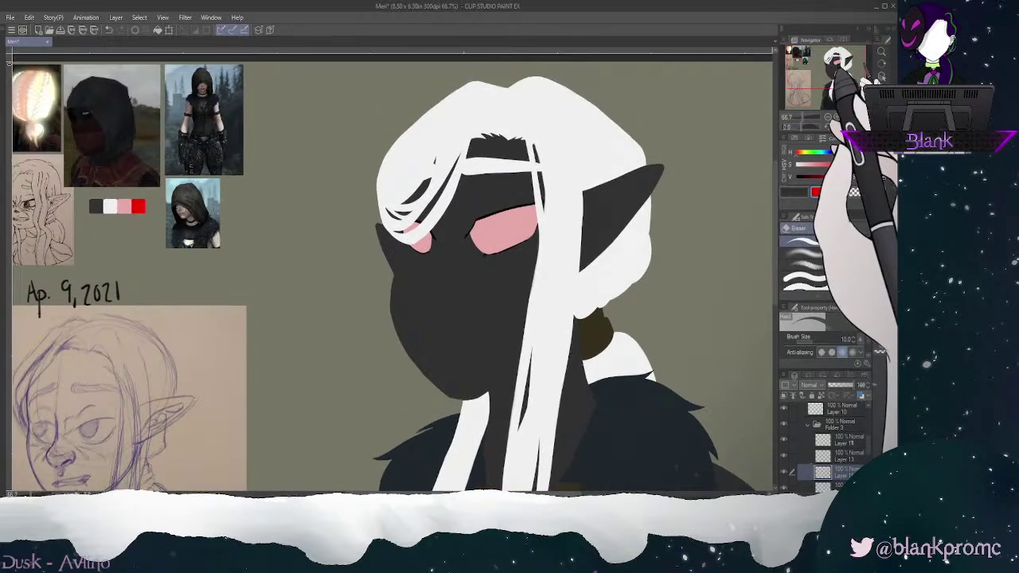
{"action": "scroll", "coordinate": [392, 279], "scroll_direction": "up", "scroll_amount": 1}
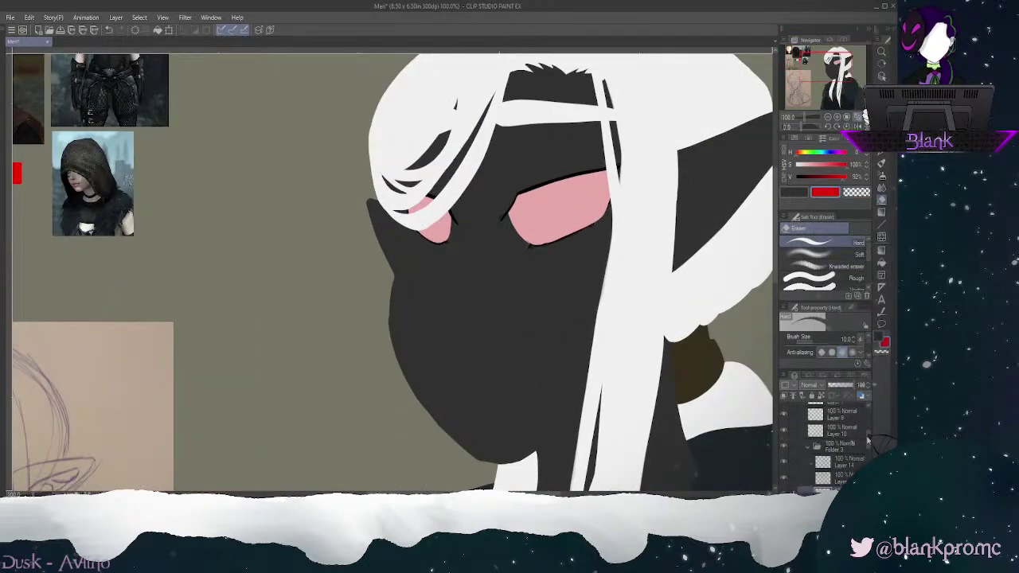
{"action": "left_click", "coordinate": [785, 410]}
{"action": "left_click", "coordinate": [785, 410]}
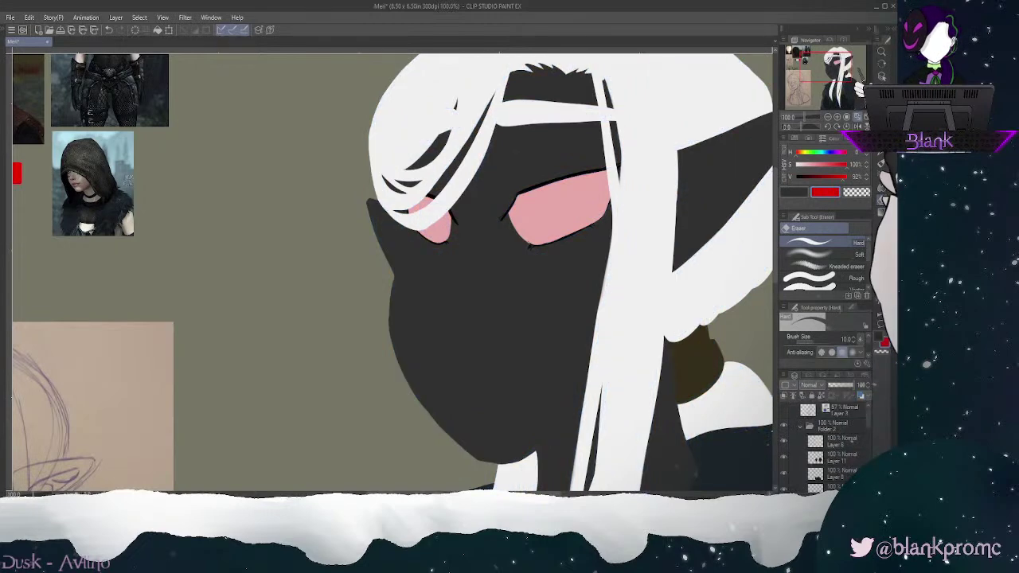
{"action": "left_click", "coordinate": [882, 163]}
{"action": "left_click_drag", "start_coordinate": [575, 178], "coordinate": [609, 219]}
{"action": "key", "text": "ctrl+z"}
{"action": "left_click_drag", "start_coordinate": [583, 178], "coordinate": [606, 218]}
{"action": "key", "text": "ctrl+z"}
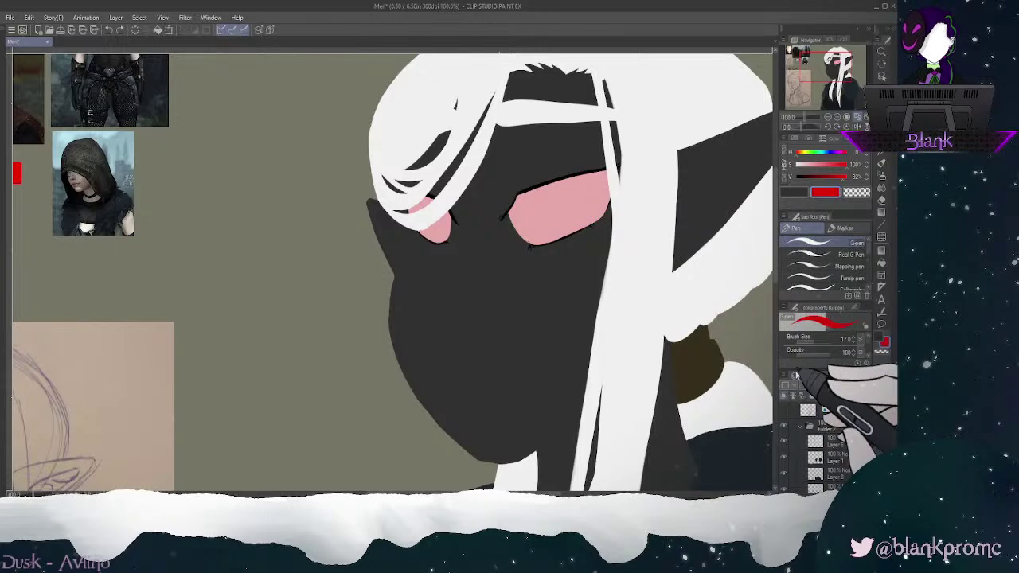
{"action": "left_click_drag", "start_coordinate": [567, 182], "coordinate": [603, 214]}
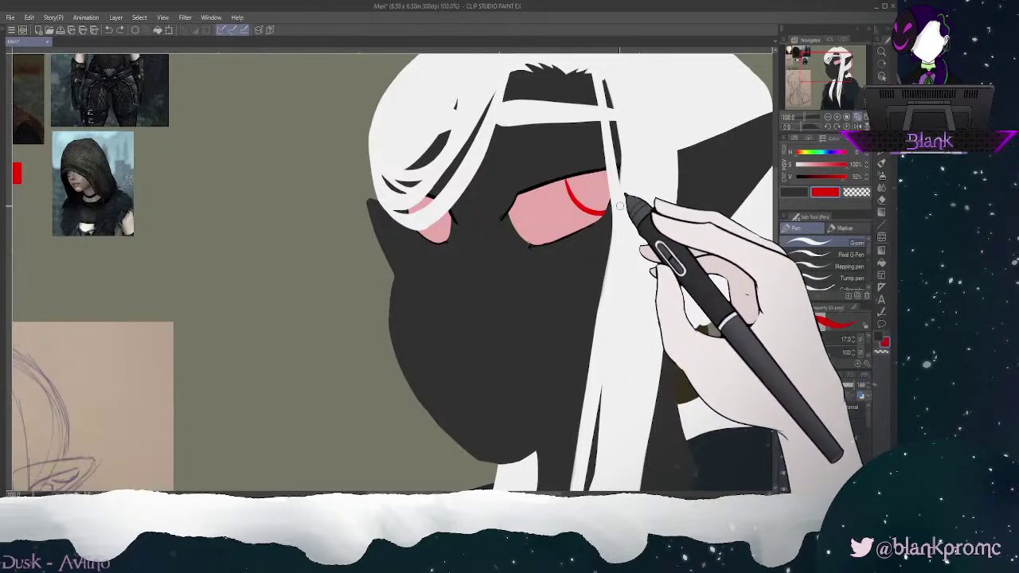
{"action": "key", "text": "ctrl+z"}
{"action": "left_click_drag", "start_coordinate": [579, 176], "coordinate": [602, 218]}
{"action": "key", "text": "ctrl+z"}
{"action": "left_click_drag", "start_coordinate": [577, 175], "coordinate": [605, 213]}
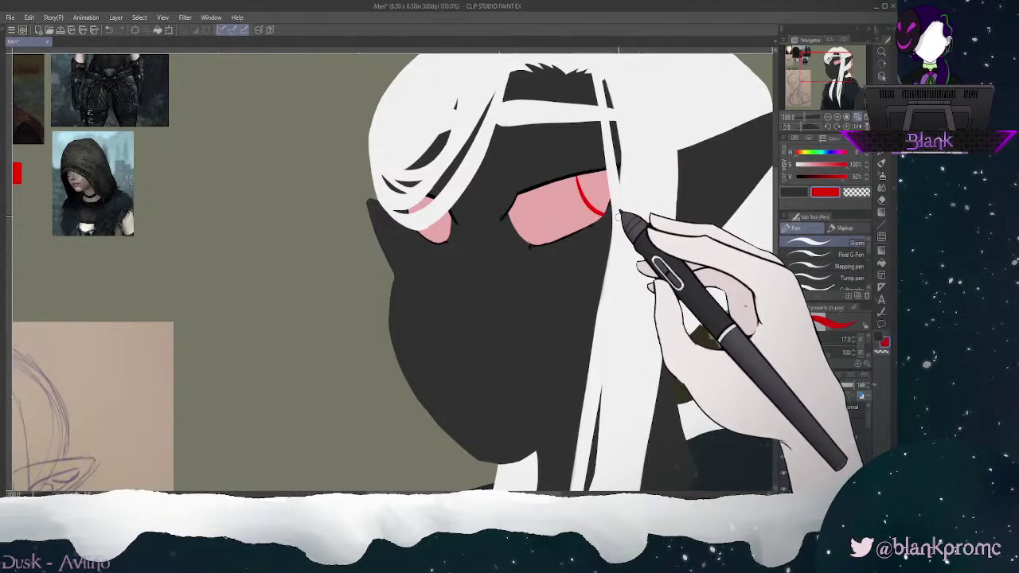
{"action": "key", "text": "ctrl+z"}
Step: Outline the irises of both eyes and fill them in red with the G-pen at size 17
{"action": "mouse_move", "coordinate": [824, 69]}
{"action": "left_mouse_down"}
{"action": "mouse_move", "coordinate": [813, 76]}
{"action": "mouse_move", "coordinate": [825, 61]}
{"action": "left_mouse_up"}
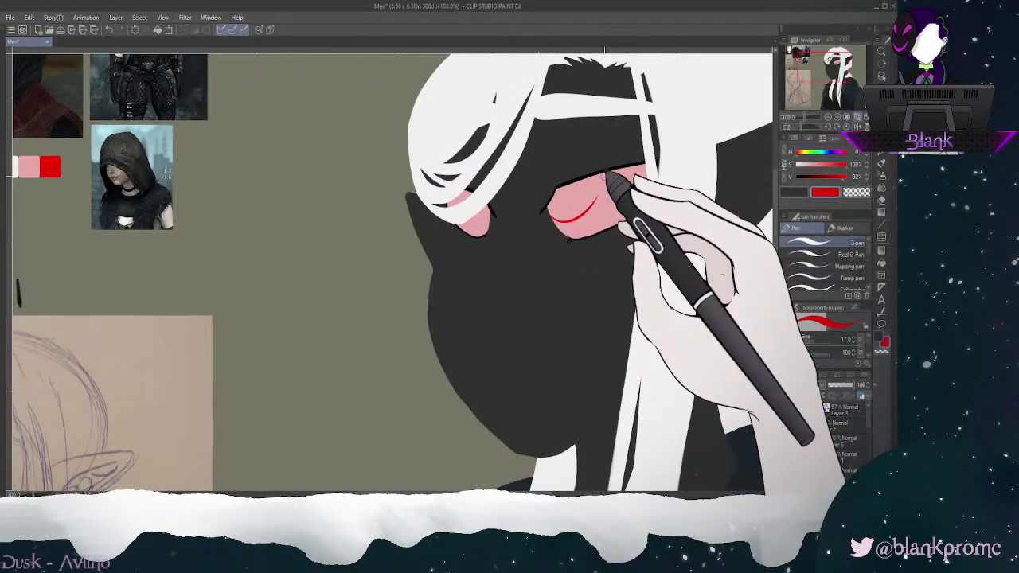
{"action": "key", "text": "ctrl+z"}
{"action": "left_click_drag", "start_coordinate": [603, 173], "coordinate": [659, 191]}
{"action": "key", "text": "ctrl+z"}
{"action": "key", "text": "ctrl+z"}
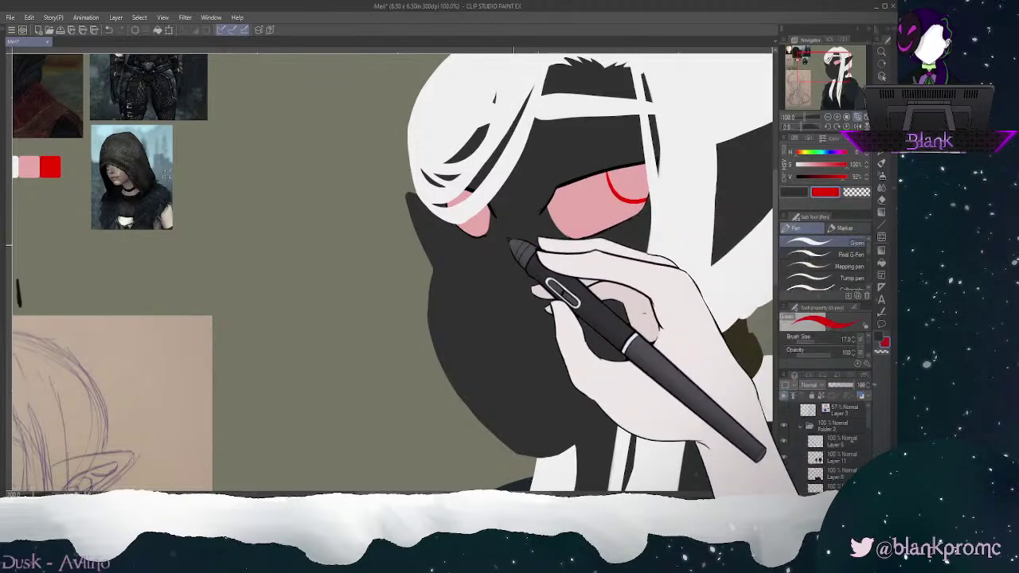
{"action": "mouse_move", "coordinate": [482, 201]}
{"action": "left_mouse_down"}
{"action": "mouse_move", "coordinate": [491, 222]}
{"action": "mouse_move", "coordinate": [470, 194]}
{"action": "mouse_move", "coordinate": [487, 213]}
{"action": "left_mouse_up"}
{"action": "key", "text": "ctrl+z"}
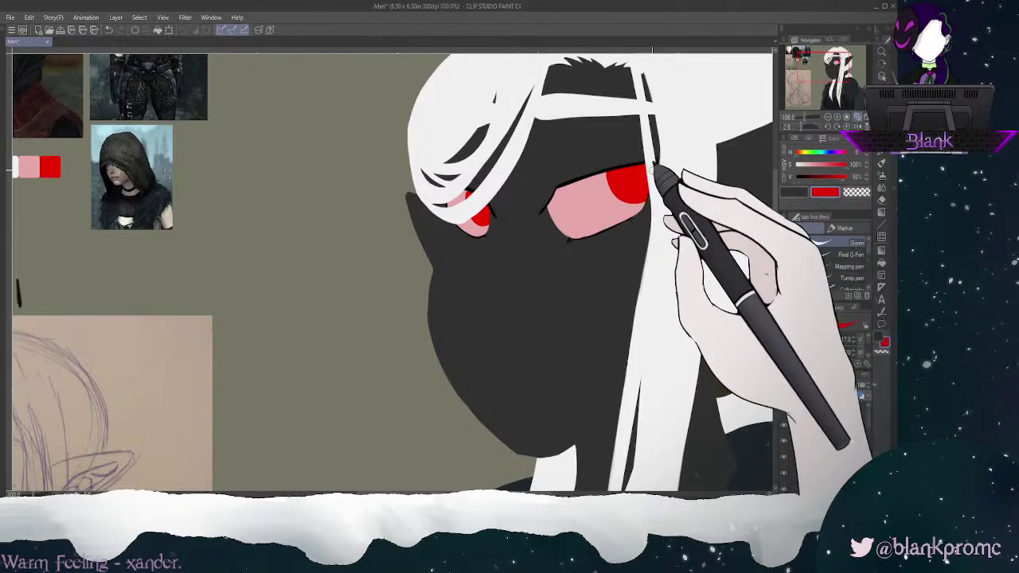
Step: Redraw the larger eye's iris wider and closer to the nose, and fill it in red with the G-pen
{"action": "key", "text": "e"}
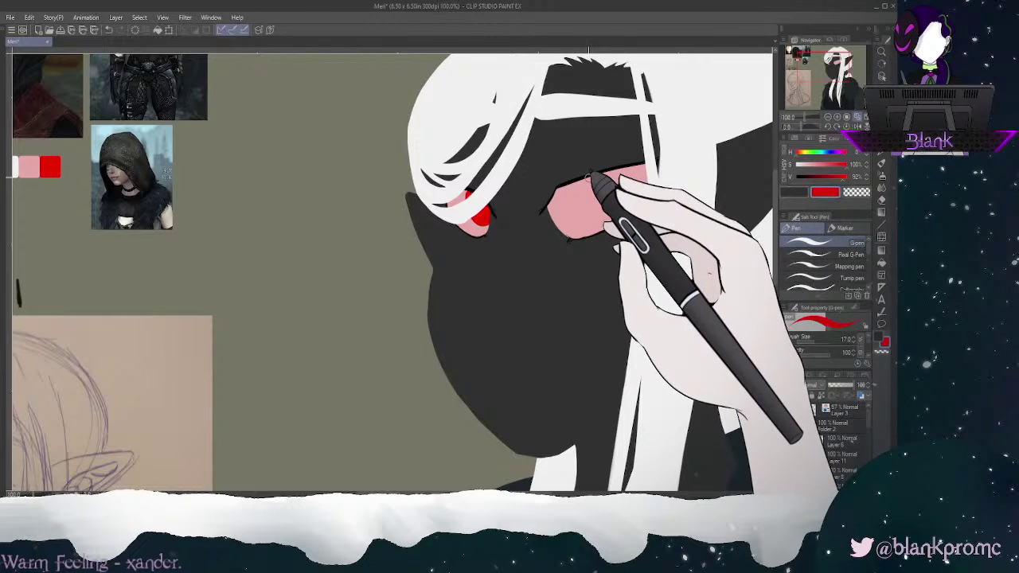
{"action": "left_click_drag", "start_coordinate": [595, 185], "coordinate": [604, 203]}
{"action": "mouse_move", "coordinate": [643, 170]}
{"action": "left_mouse_down"}
{"action": "mouse_move", "coordinate": [610, 202]}
{"action": "mouse_move", "coordinate": [639, 152]}
{"action": "mouse_move", "coordinate": [618, 216]}
{"action": "mouse_move", "coordinate": [604, 188]}
{"action": "mouse_move", "coordinate": [597, 196]}
{"action": "mouse_move", "coordinate": [646, 133]}
{"action": "mouse_move", "coordinate": [631, 180]}
{"action": "mouse_move", "coordinate": [615, 204]}
{"action": "left_mouse_up"}
{"action": "key", "text": "ctrl+z"}
{"action": "key", "text": "ctrl+z"}
{"action": "key", "text": "ctrl+z"}
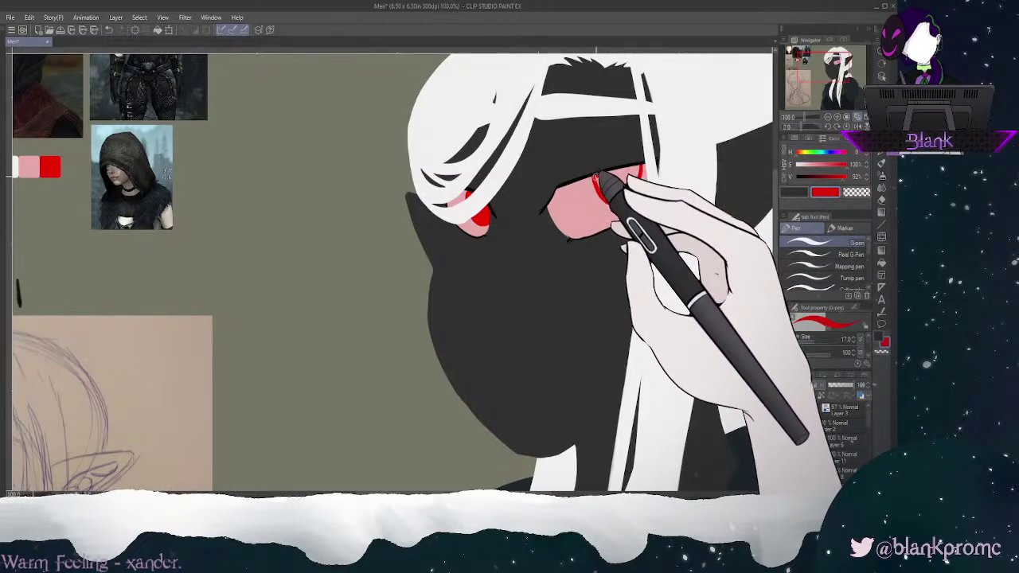
{"action": "mouse_move", "coordinate": [596, 181]}
{"action": "left_mouse_down"}
{"action": "mouse_move", "coordinate": [634, 169]}
{"action": "mouse_move", "coordinate": [611, 191]}
{"action": "mouse_move", "coordinate": [635, 172]}
{"action": "left_mouse_up"}
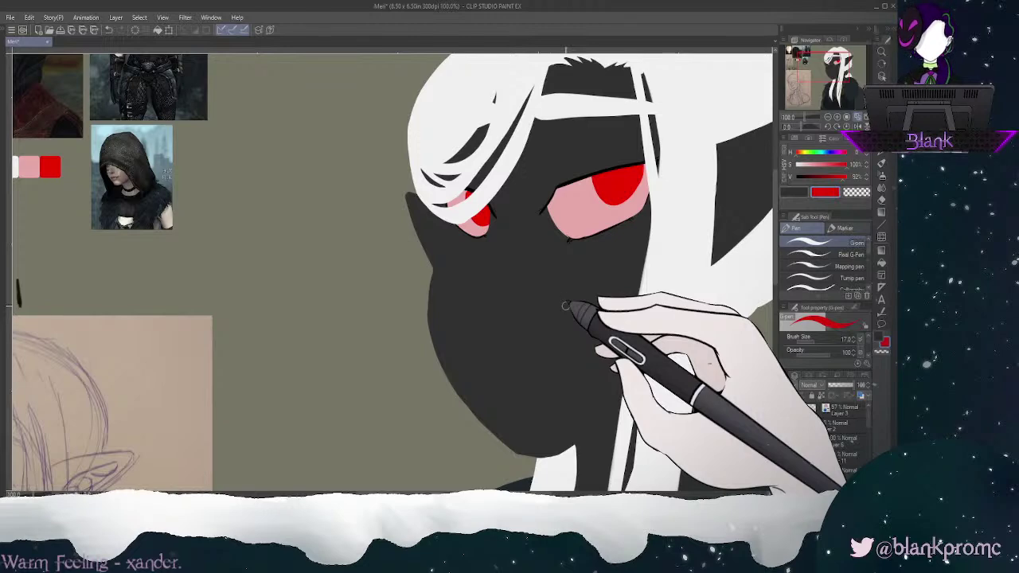
Step: Sample the dark skin colour, lock transparent pixels on the skin layer and recolour the skin to a slightly warmer, more saturated tone
{"action": "left_click", "coordinate": [581, 364], "text": "alt"}
{"action": "left_click", "coordinate": [828, 117]}
{"action": "left_click_drag", "start_coordinate": [823, 70], "coordinate": [825, 75]}
{"action": "left_click", "coordinate": [838, 118]}
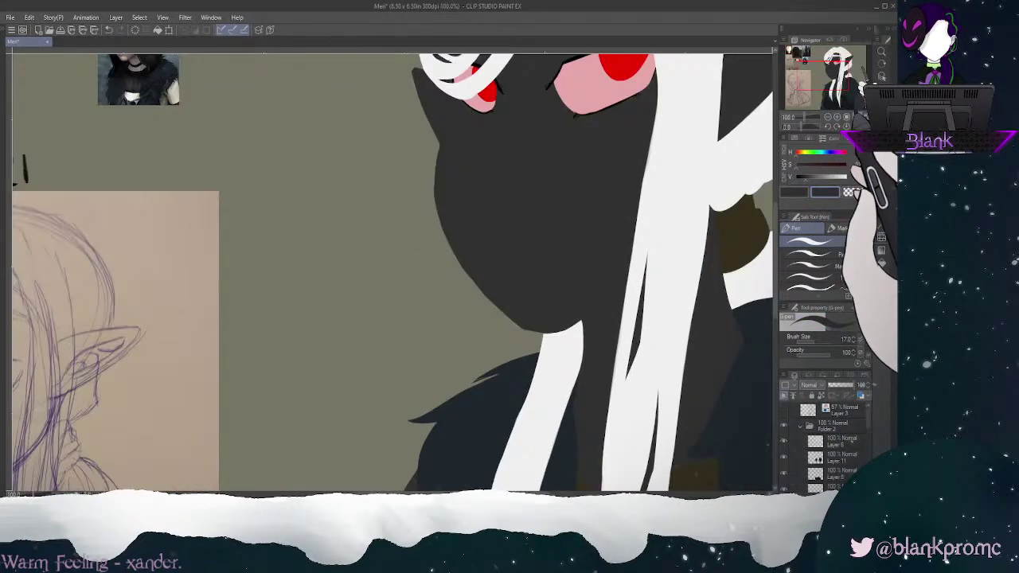
{"action": "left_click", "coordinate": [858, 117]}
{"action": "left_click_drag", "start_coordinate": [869, 417], "coordinate": [869, 438]}
{"action": "scroll", "coordinate": [809, 422], "scroll_direction": "down", "scroll_amount": 2}
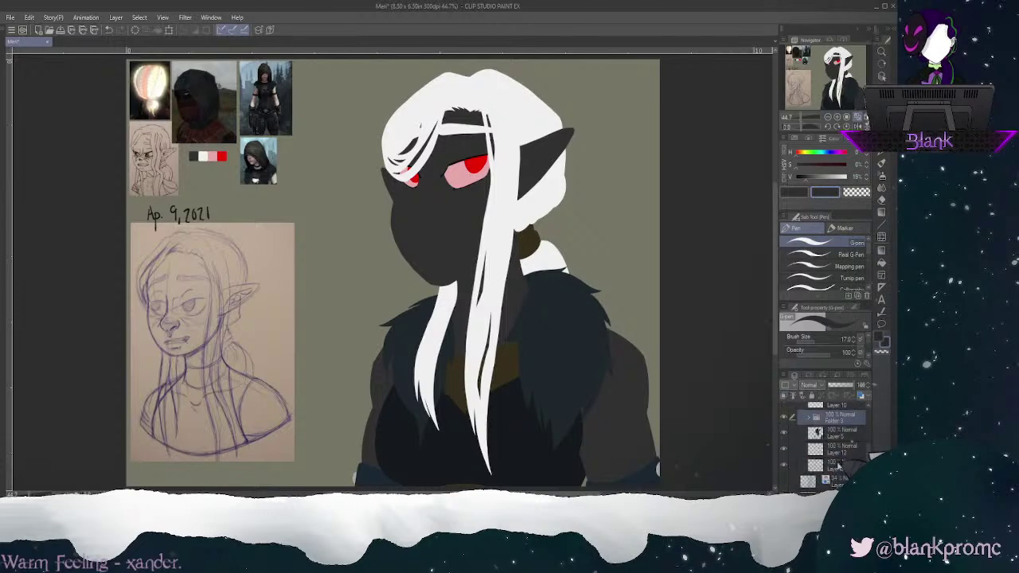
{"action": "left_click", "coordinate": [822, 395]}
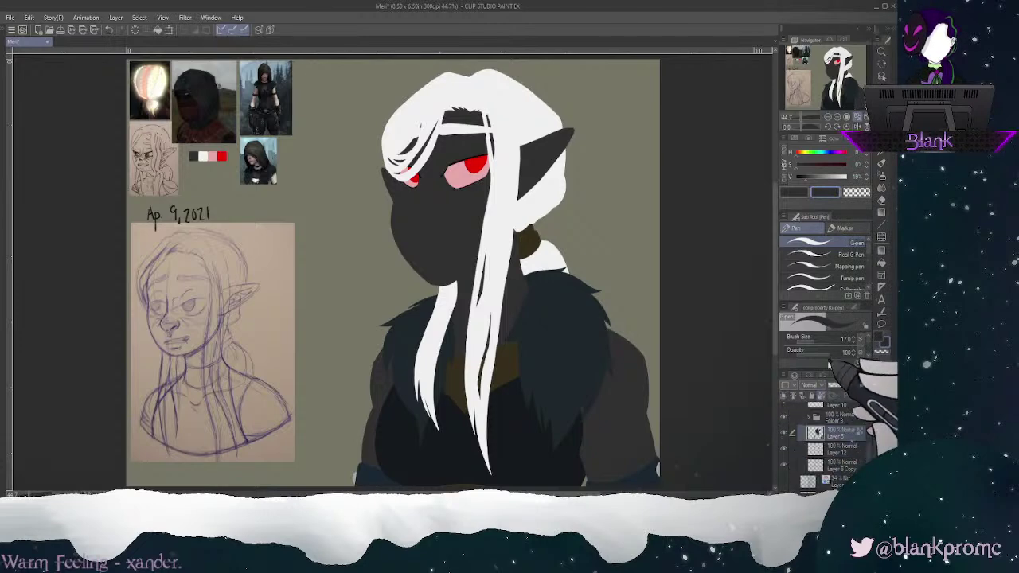
{"action": "left_click", "coordinate": [801, 164]}
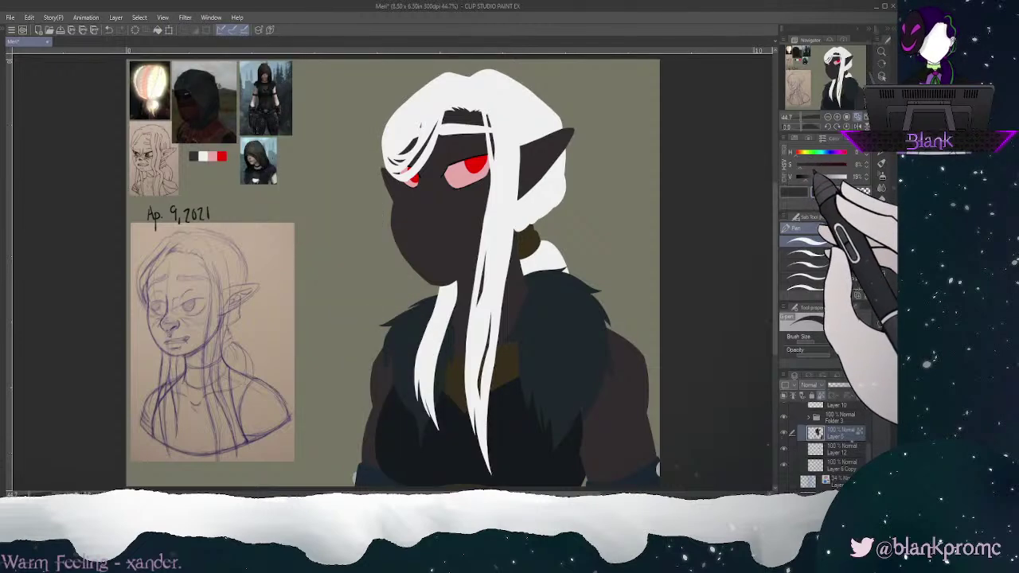
Step: Mix a lighter skin tone with about 15% saturation and 31% brightness, and add a new layer clipped to the skin layer
{"action": "left_click", "coordinate": [812, 176]}
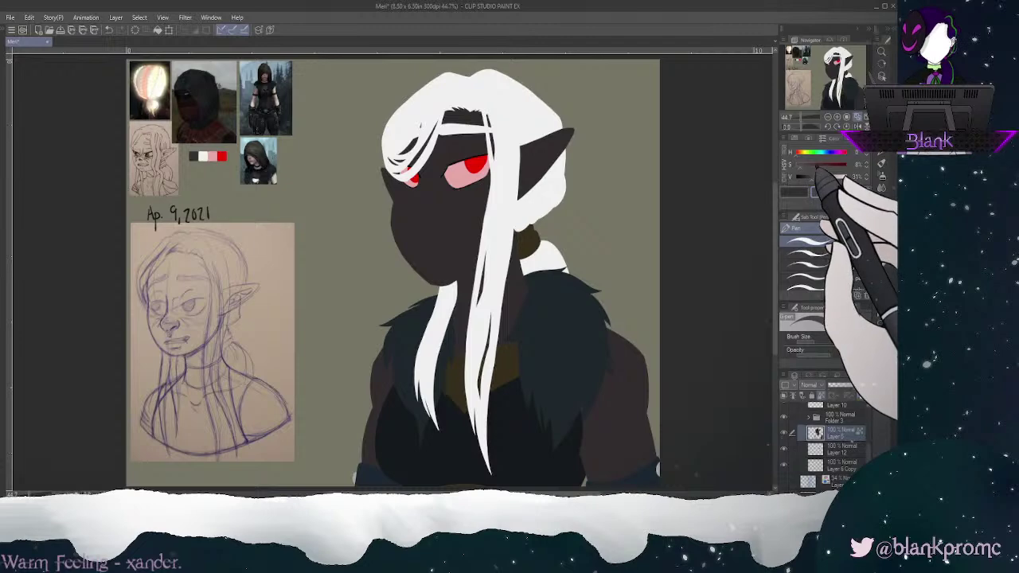
{"action": "left_click", "coordinate": [803, 165]}
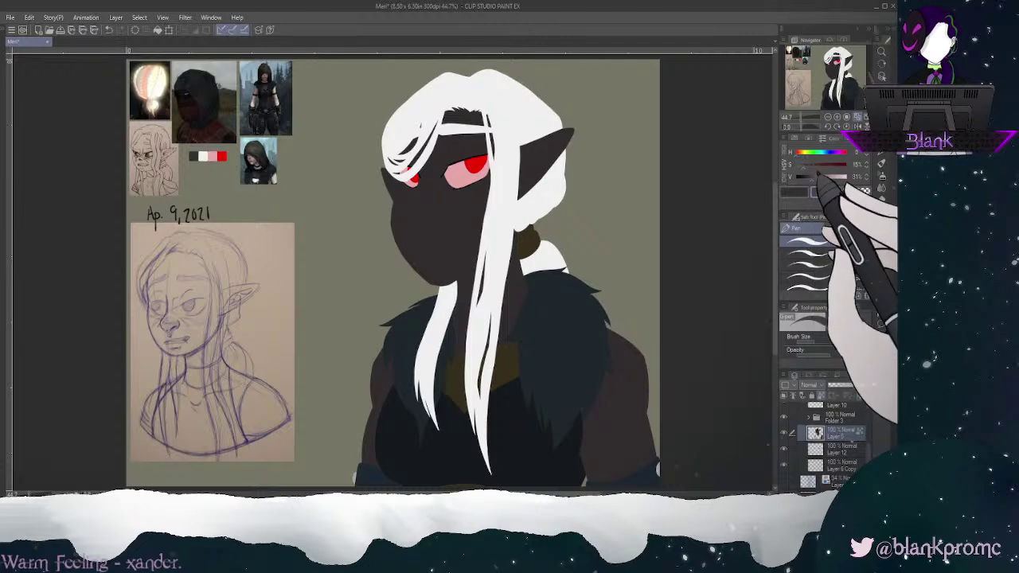
{"action": "left_click", "coordinate": [837, 117]}
{"action": "left_click", "coordinate": [837, 117]}
{"action": "left_click_drag", "start_coordinate": [836, 70], "coordinate": [837, 64]}
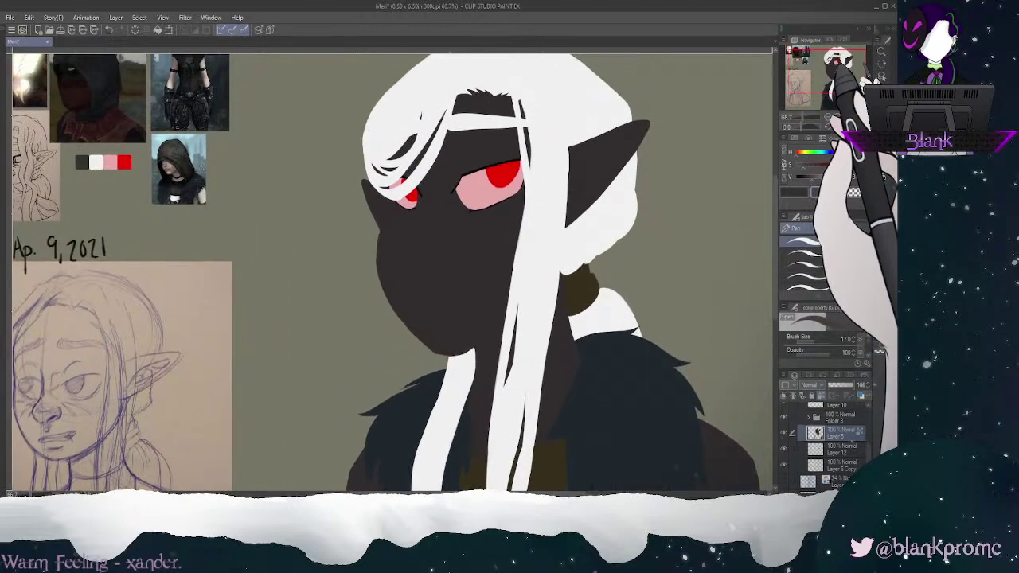
{"action": "left_click", "coordinate": [787, 494]}
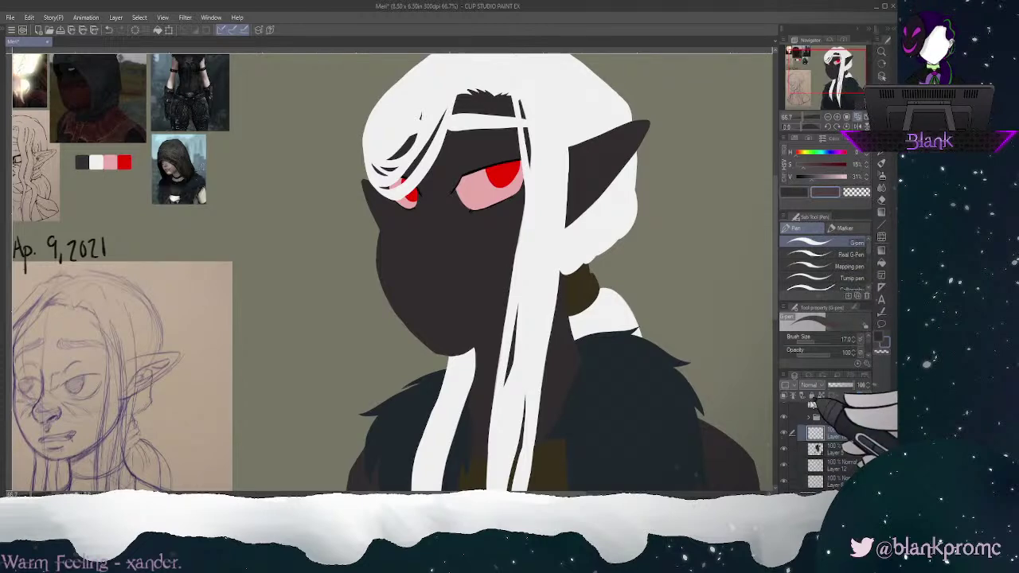
{"action": "left_click", "coordinate": [784, 396]}
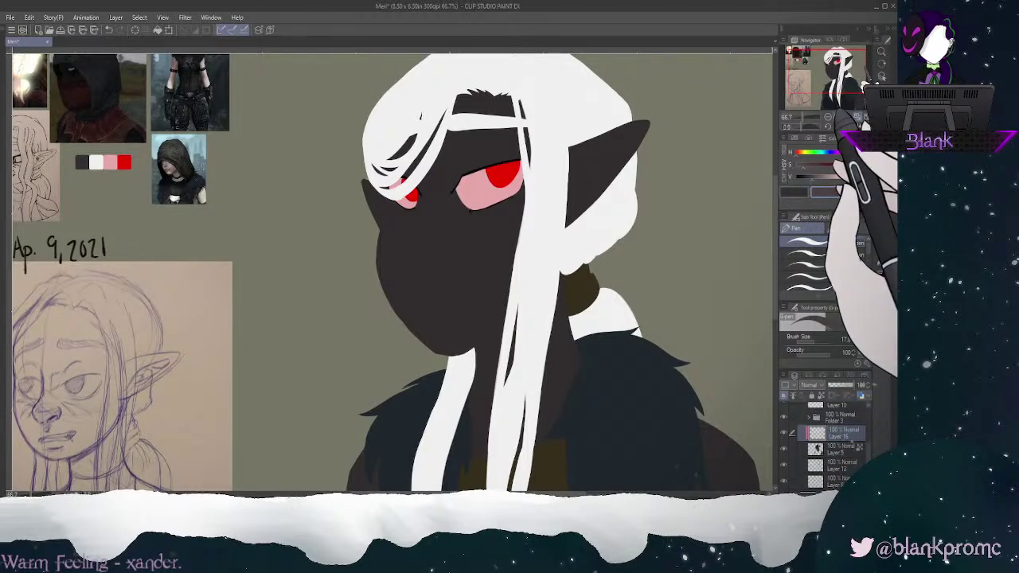
Step: Show the blue sketch layer as a guide and paint the lighter marks on the cheeks and beside the nose bridge with the G-pen
{"action": "left_click", "coordinate": [837, 117]}
{"action": "left_click_drag", "start_coordinate": [869, 419], "coordinate": [869, 424]}
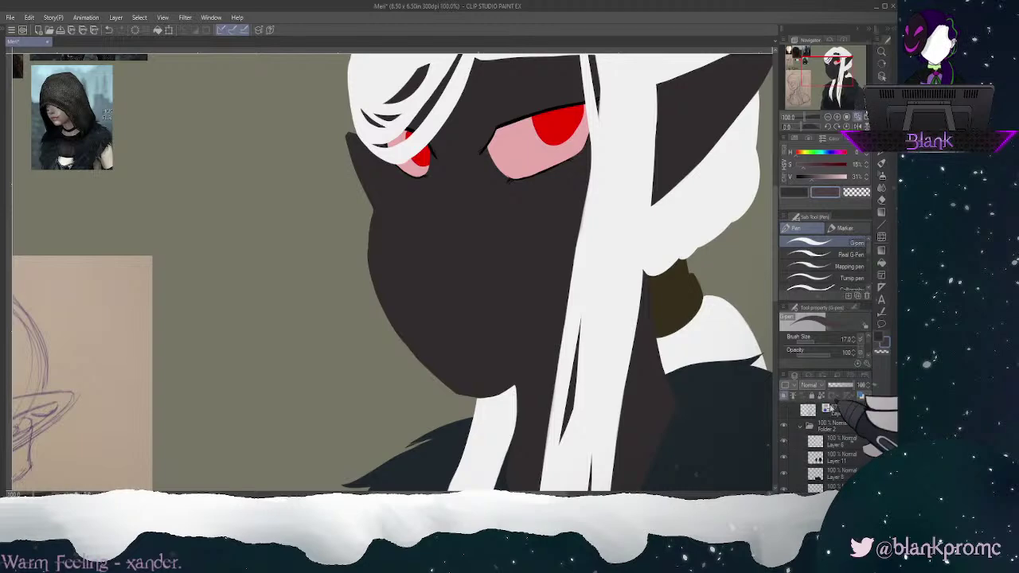
{"action": "left_click", "coordinate": [784, 410]}
{"action": "left_click_drag", "start_coordinate": [837, 66], "coordinate": [838, 61]}
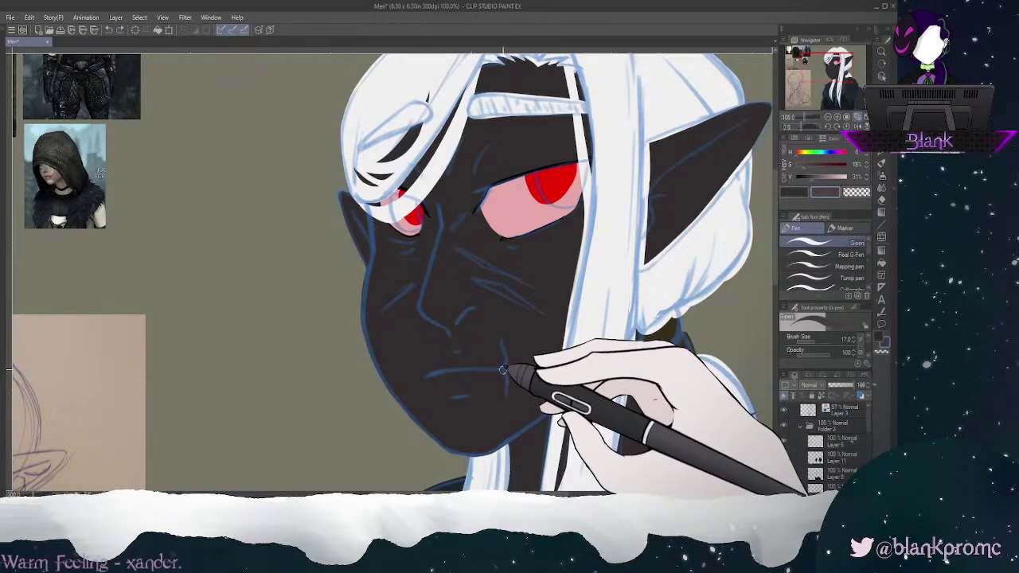
{"action": "left_click_drag", "start_coordinate": [504, 344], "coordinate": [506, 360]}
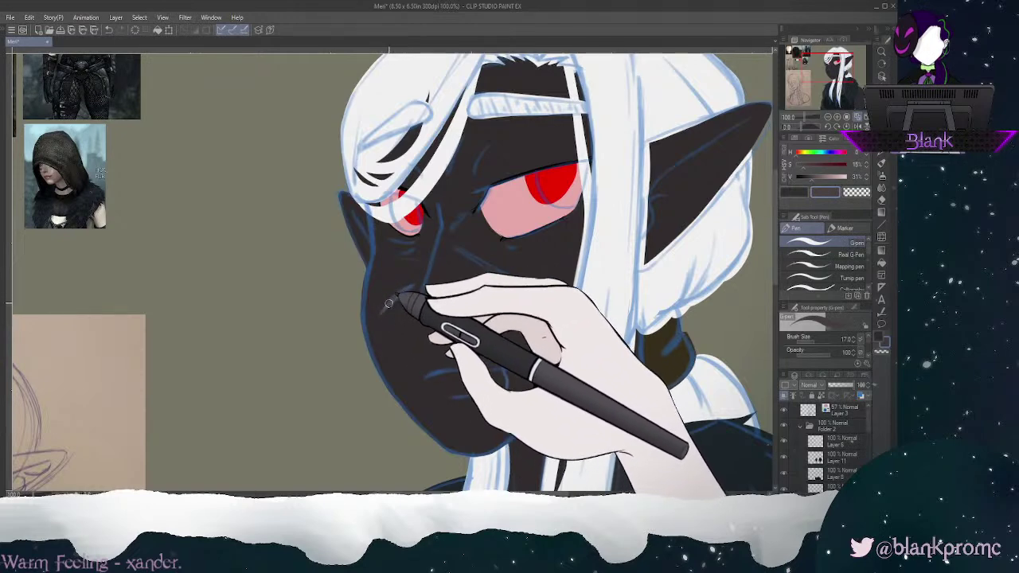
{"action": "left_click_drag", "start_coordinate": [384, 311], "coordinate": [404, 291]}
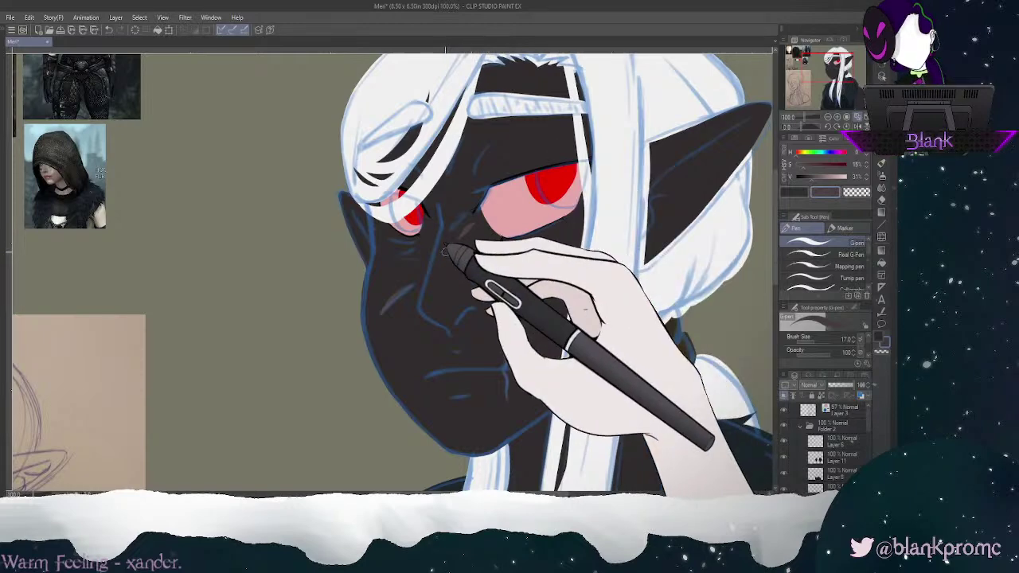
Step: Paint a tapered light mark under the smaller eye with the G-pen, following the sketch on the rotated canvas
{"action": "left_click", "coordinate": [828, 126]}
{"action": "left_click", "coordinate": [828, 127]}
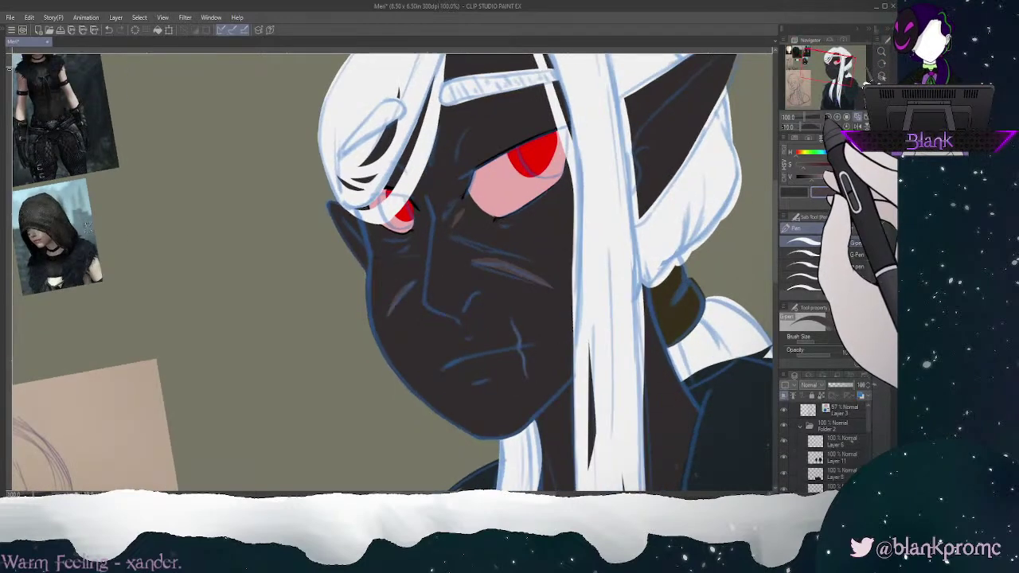
{"action": "left_click", "coordinate": [829, 126]}
{"action": "left_click", "coordinate": [828, 127]}
{"action": "left_click", "coordinate": [828, 126]}
{"action": "left_click", "coordinate": [828, 127]}
{"action": "left_click", "coordinate": [837, 117]}
{"action": "left_click_drag", "start_coordinate": [837, 63], "coordinate": [838, 61]}
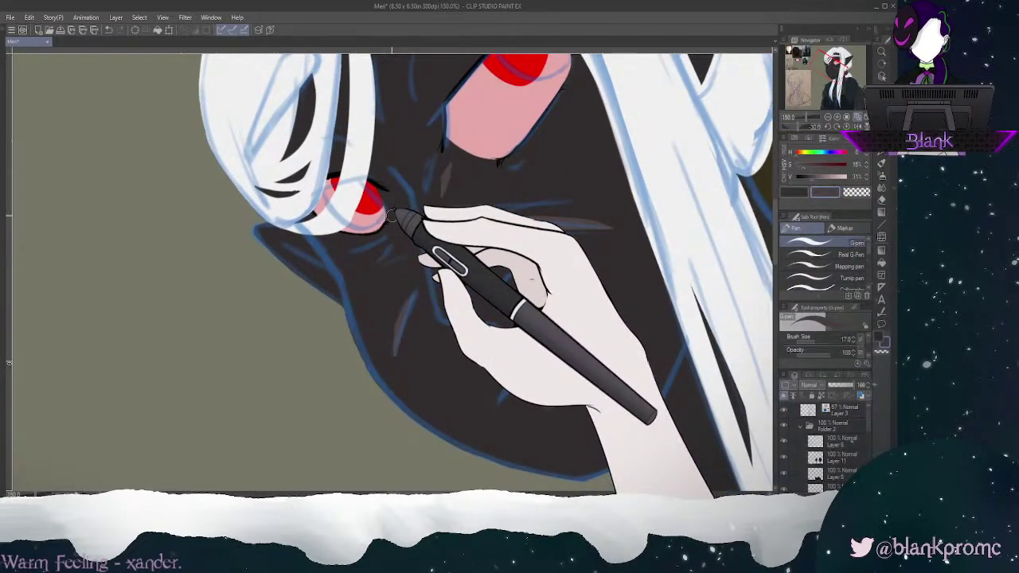
{"action": "key", "text": "ctrl+z"}
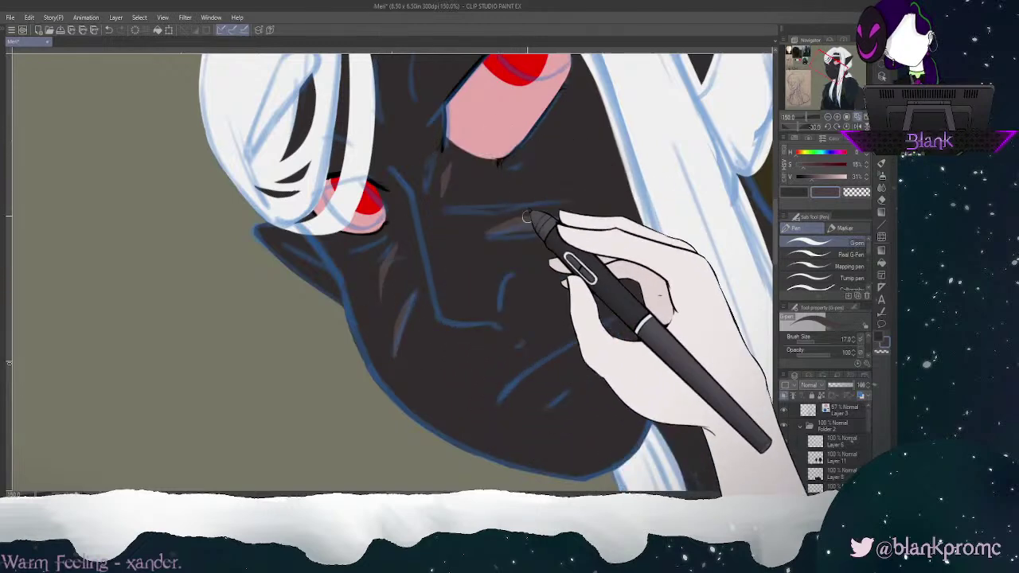
Step: Reshape the light cheek mark under the larger eye, alternating a smaller hard eraser with the G-pen, and reset the canvas rotation
{"action": "left_click", "coordinate": [829, 126]}
{"action": "left_click", "coordinate": [828, 127]}
{"action": "left_click", "coordinate": [829, 126]}
{"action": "left_click", "coordinate": [828, 127]}
{"action": "left_click", "coordinate": [828, 126]}
{"action": "left_click", "coordinate": [829, 126]}
{"action": "key", "text": "e"}
{"action": "key", "text": "bracketleft"}
{"action": "key", "text": "bracketleft"}
{"action": "key", "text": "bracketleft"}
{"action": "key", "text": "bracketleft"}
{"action": "key", "text": "bracketleft"}
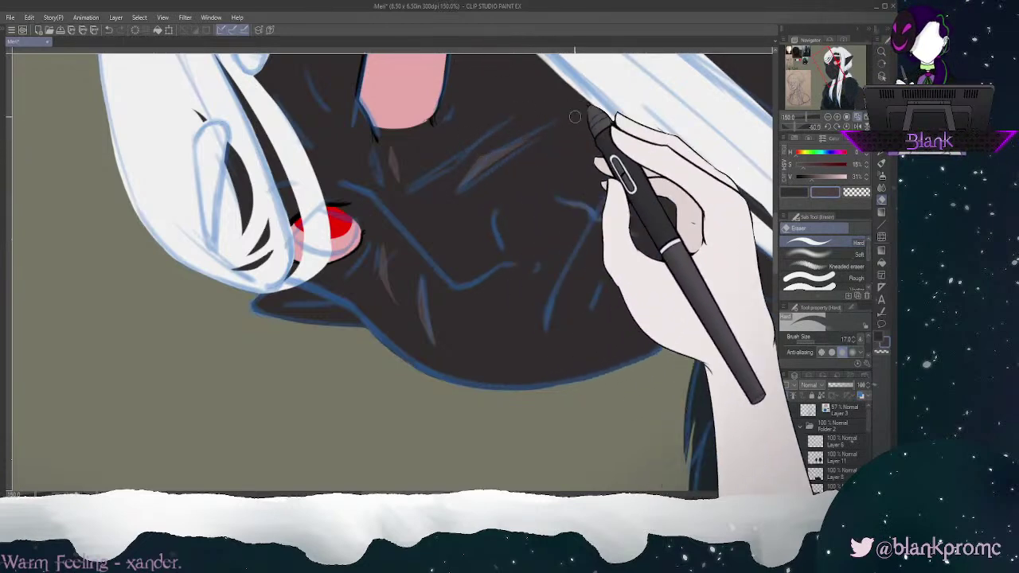
{"action": "key", "text": "p"}
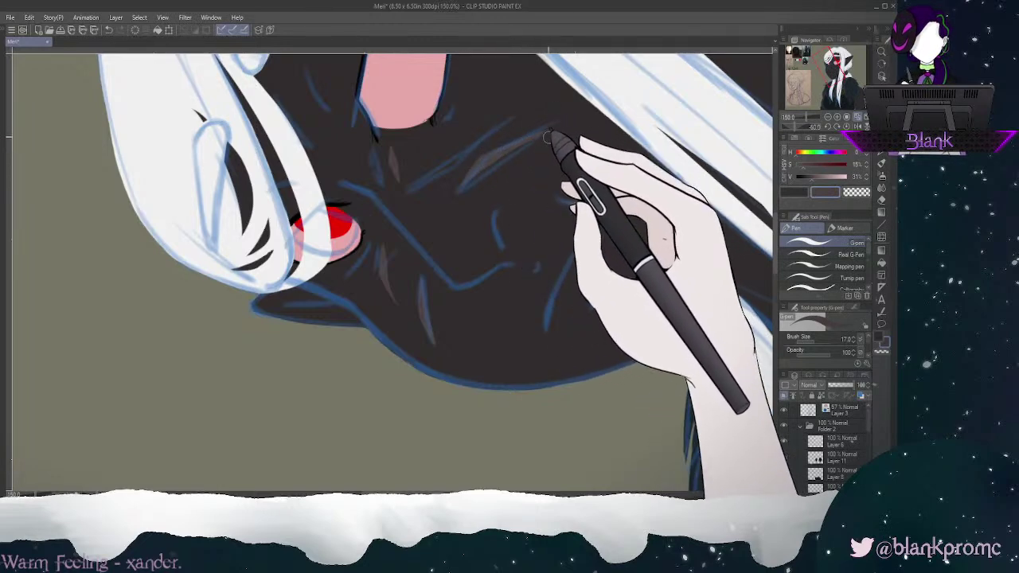
{"action": "key", "text": "e"}
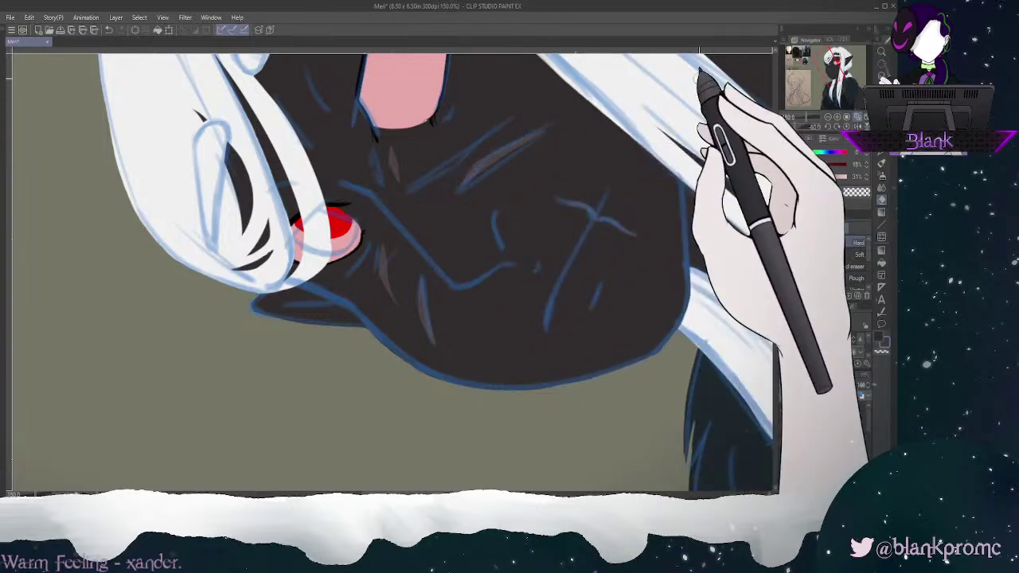
{"action": "left_click", "coordinate": [847, 127]}
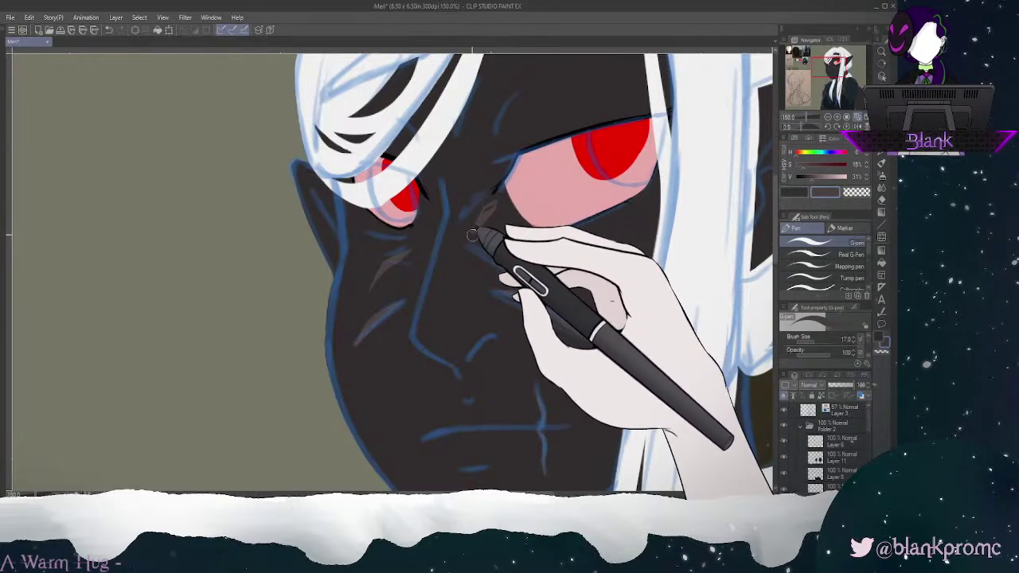
Step: Refine the light mark beside the nose bridge with the hard eraser and paint tapered light marks across the forehead with the G-pen
{"action": "key", "text": "ctrl+z"}
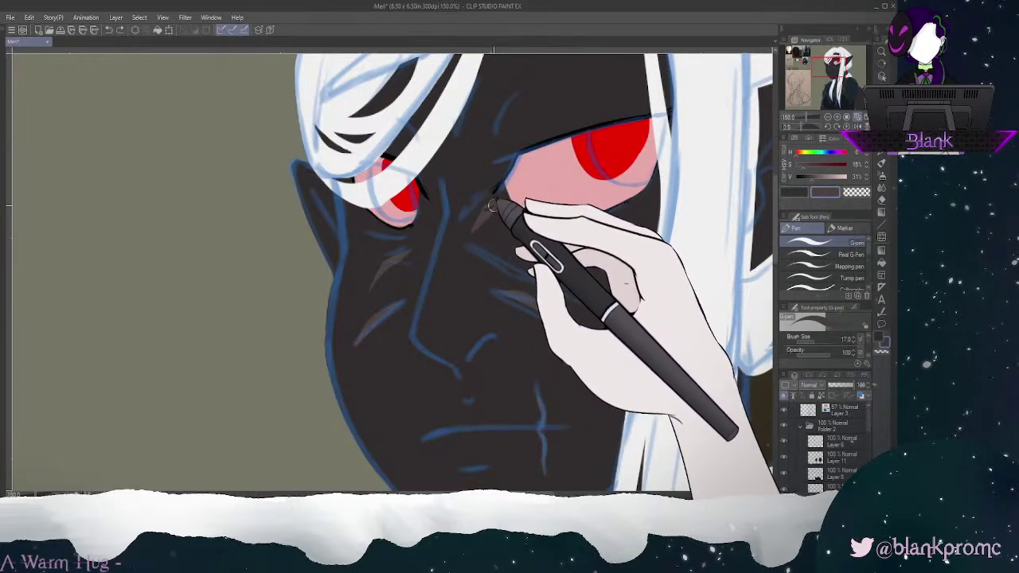
{"action": "key", "text": "e"}
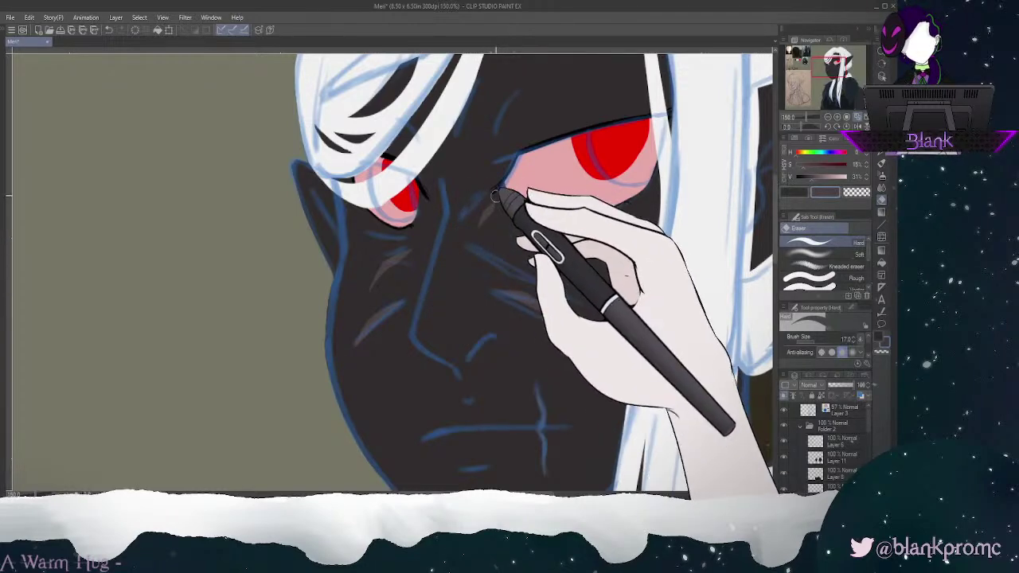
{"action": "left_click_drag", "start_coordinate": [829, 67], "coordinate": [831, 62]}
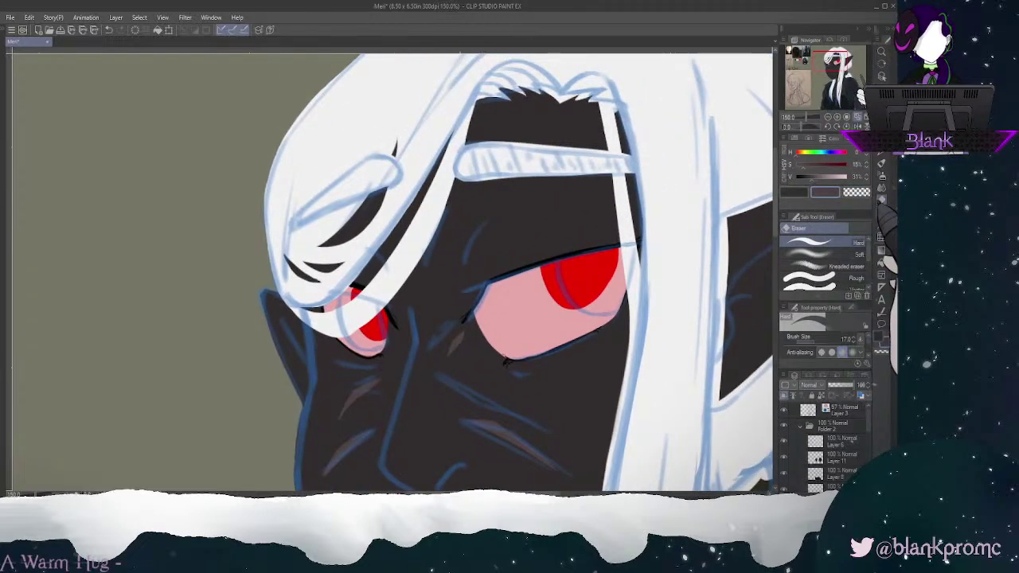
{"action": "left_click", "coordinate": [881, 141]}
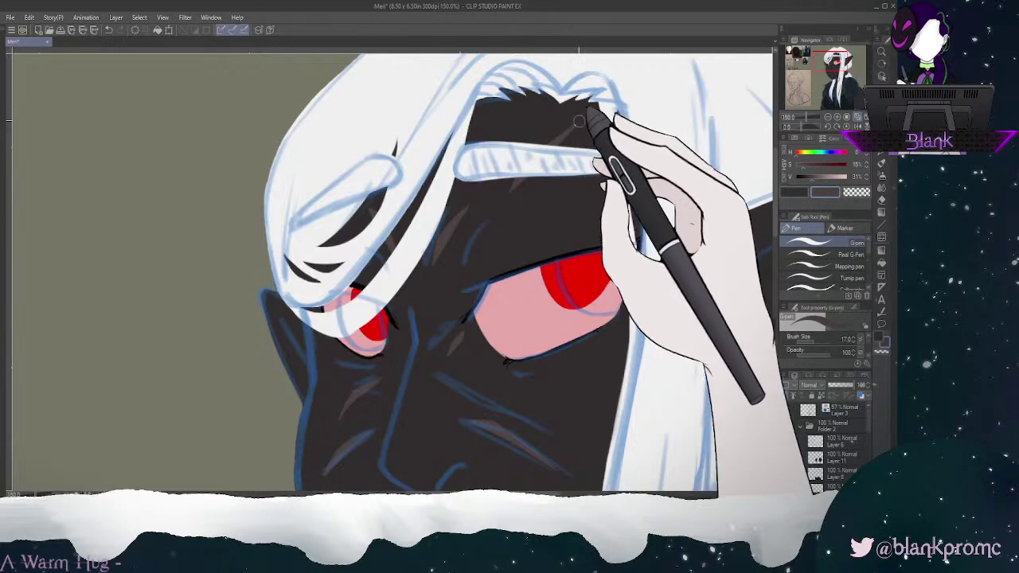
Step: Paint a tapered light mark on the lower cheek below the smaller eye and clean its edges with the hard eraser
{"action": "left_click_drag", "start_coordinate": [830, 61], "coordinate": [829, 68]}
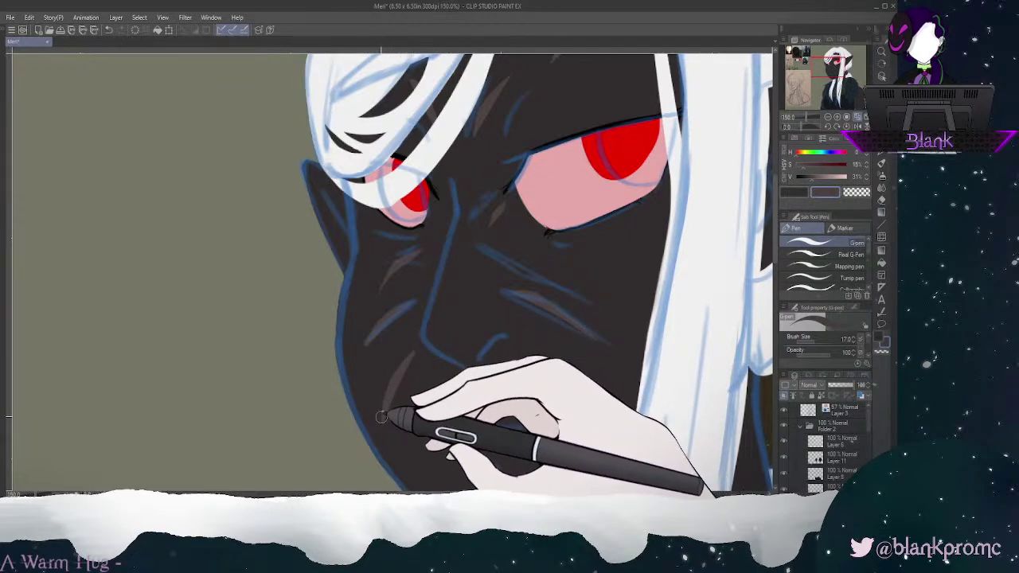
{"action": "key", "text": "e"}
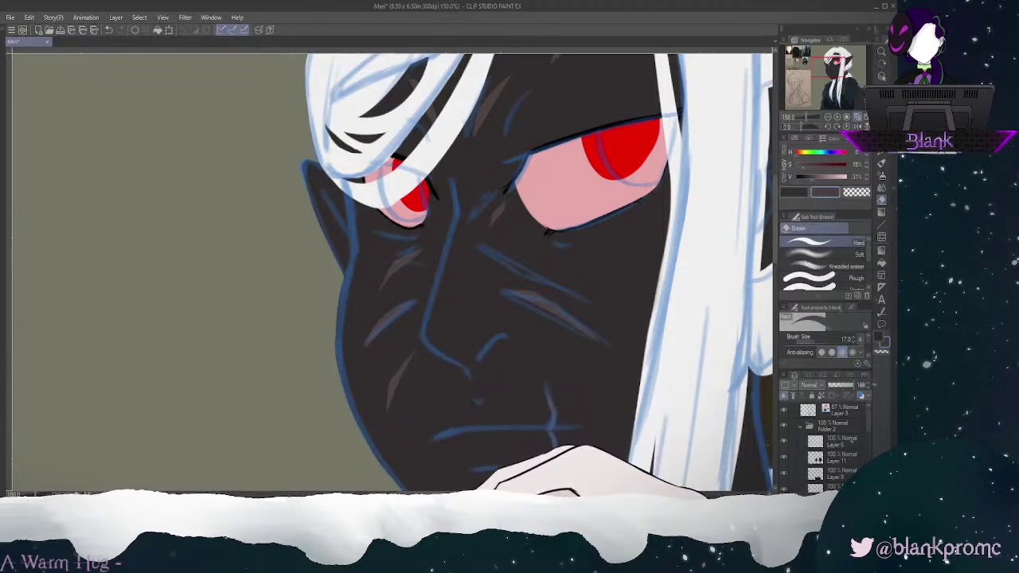
Step: Lasso the light mark under the smaller eye and rotate it clockwise with a Scale/Rotate transformation
{"action": "left_click_drag", "start_coordinate": [833, 70], "coordinate": [832, 65]}
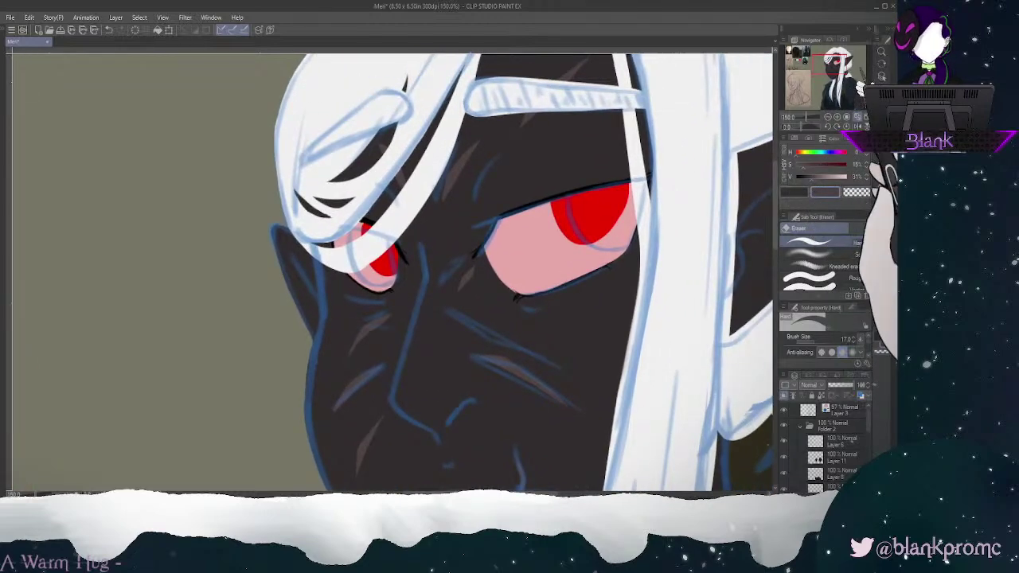
{"action": "key", "text": "m"}
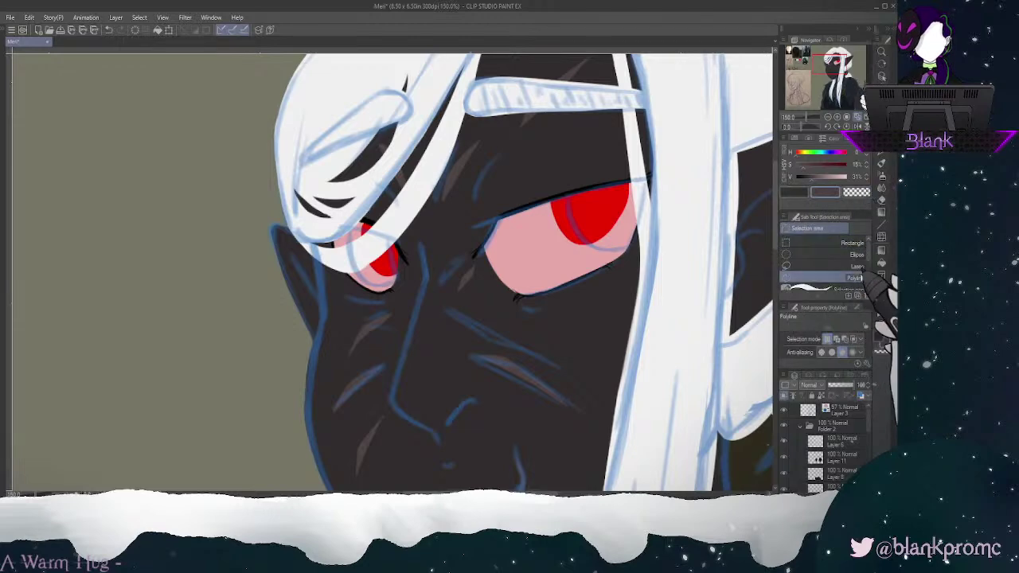
{"action": "left_click", "coordinate": [856, 266]}
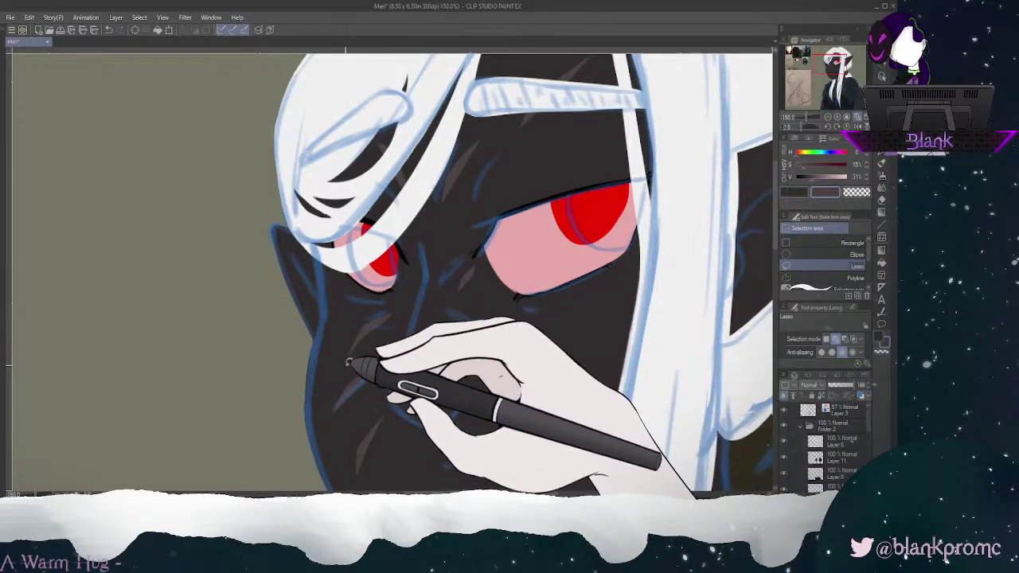
{"action": "key", "text": "e"}
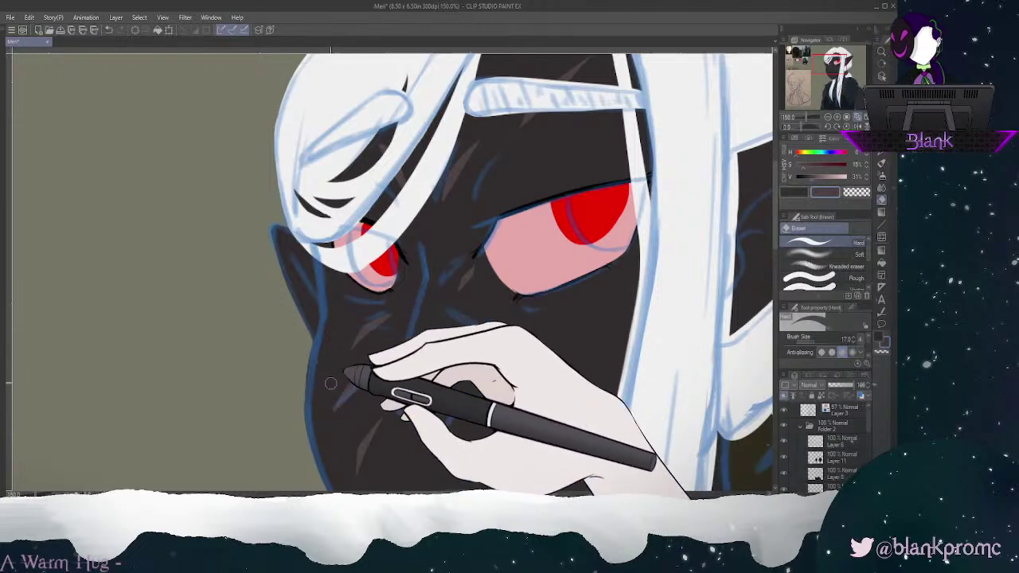
{"action": "left_click", "coordinate": [881, 102]}
{"action": "mouse_move", "coordinate": [389, 328]}
{"action": "left_mouse_down"}
{"action": "mouse_move", "coordinate": [401, 318]}
{"action": "mouse_move", "coordinate": [337, 342]}
{"action": "mouse_move", "coordinate": [387, 333]}
{"action": "left_mouse_up"}
{"action": "left_click", "coordinate": [415, 380]}
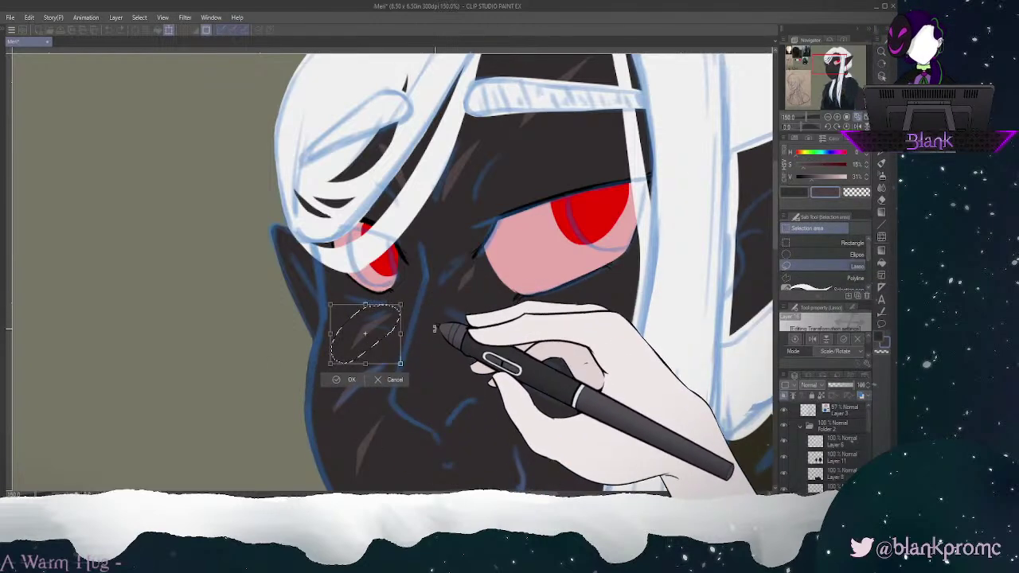
{"action": "left_click_drag", "start_coordinate": [443, 321], "coordinate": [437, 359]}
{"action": "mouse_move", "coordinate": [376, 341]}
{"action": "left_mouse_down"}
{"action": "mouse_move", "coordinate": [447, 327]}
{"action": "mouse_move", "coordinate": [448, 311]}
{"action": "left_mouse_up"}
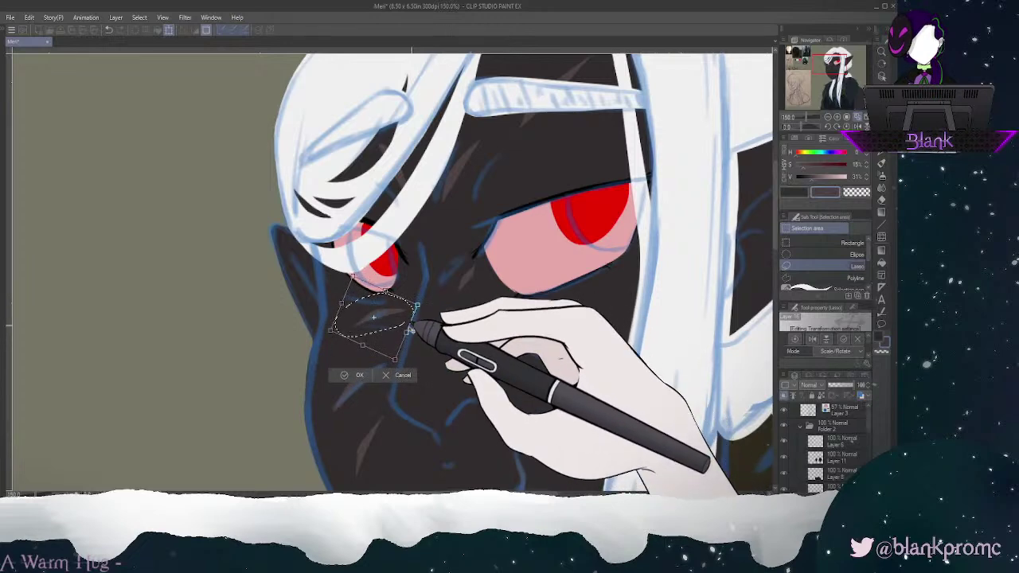
{"action": "left_click_drag", "start_coordinate": [399, 333], "coordinate": [401, 332]}
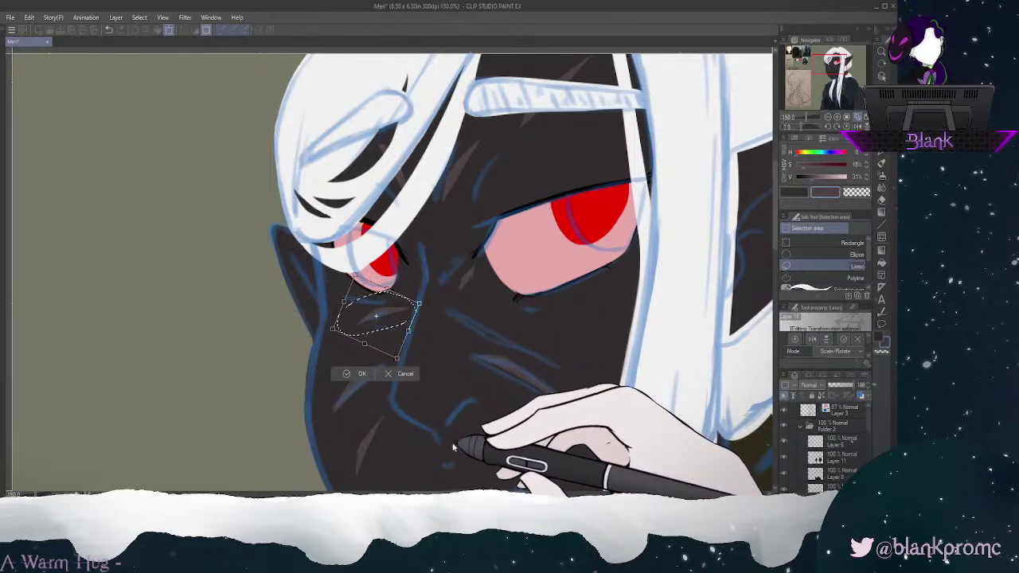
Step: Undo the last transformation change, rotate and reposition the mark closer to the smaller eye, then apply the transformation and deselect
{"action": "key", "text": "h"}
{"action": "key", "text": "ctrl+z"}
{"action": "right_click", "coordinate": [409, 339]}
{"action": "left_click", "coordinate": [453, 455]}
{"action": "left_click_drag", "start_coordinate": [457, 363], "coordinate": [441, 334]}
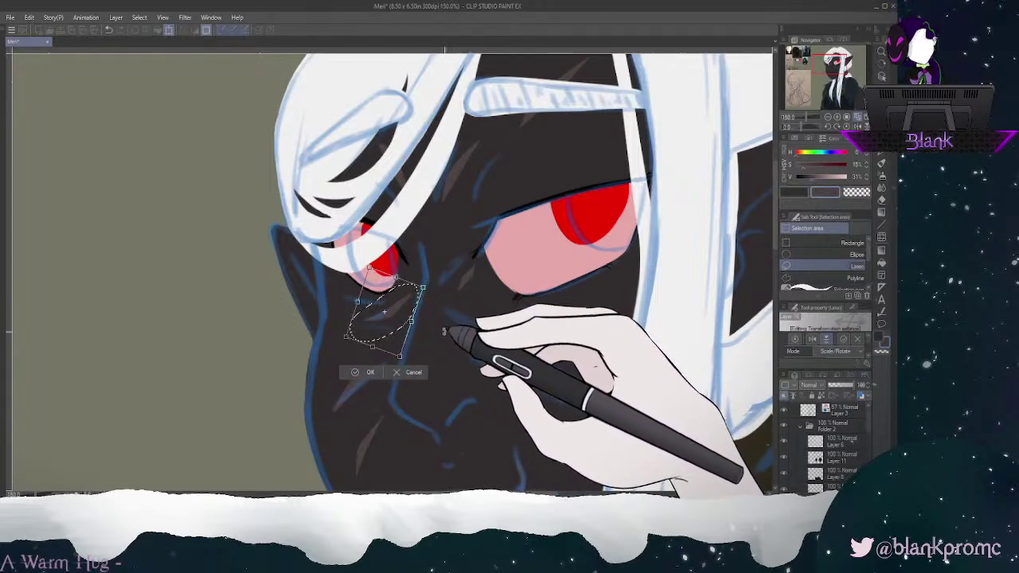
{"action": "left_click", "coordinate": [371, 372]}
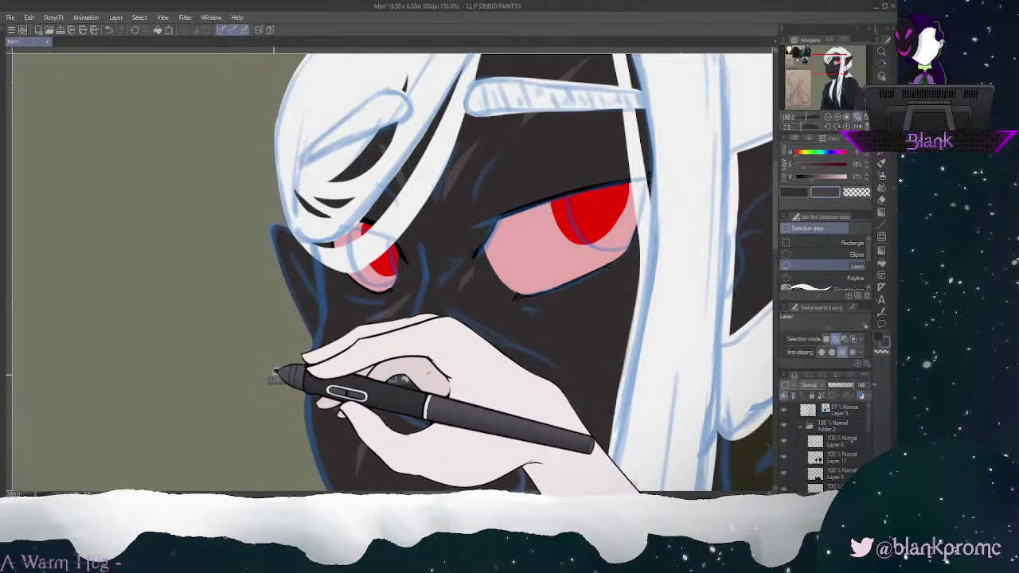
{"action": "left_click", "coordinate": [273, 378]}
Step: Paint a short tapered light mark beside the nose bridge, below the larger eye's inner corner, with the G-pen
{"action": "left_click_drag", "start_coordinate": [446, 318], "coordinate": [364, 275]}
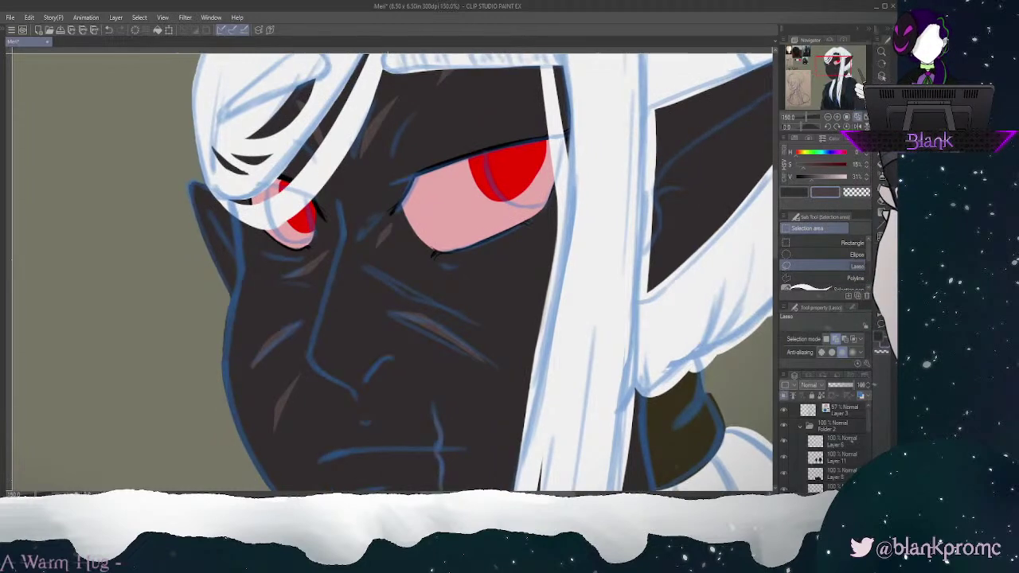
{"action": "key", "text": "p"}
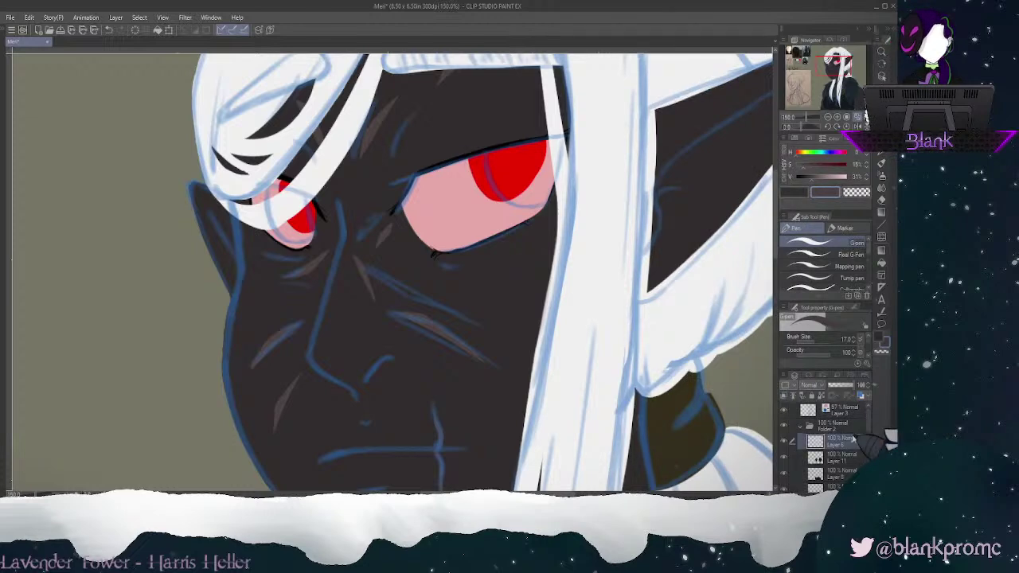
Step: Lower the hair layer's opacity to check the forehead and eyebrows beneath it, and restore the hair to full opacity
{"action": "left_click", "coordinate": [842, 384]}
{"action": "left_click", "coordinate": [833, 65]}
{"action": "left_click_drag", "start_coordinate": [833, 66], "coordinate": [831, 57]}
{"action": "key", "text": "e"}
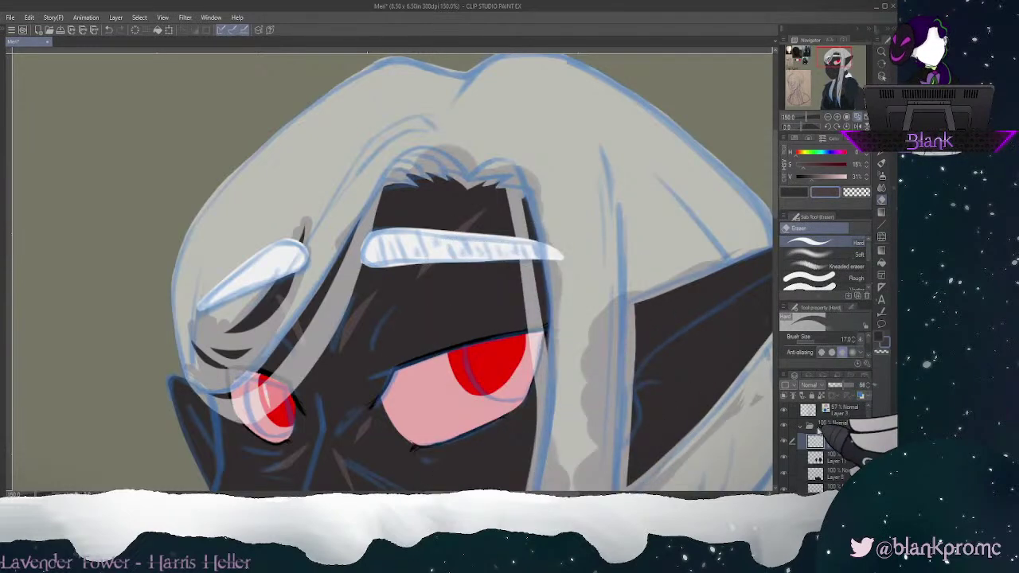
{"action": "left_click", "coordinate": [853, 386]}
Step: Find the eyebrow layer in Folder 3 by toggling visibility and lower its opacity to about 52%
{"action": "left_click_drag", "start_coordinate": [869, 418], "coordinate": [869, 455]}
{"action": "left_click", "coordinate": [808, 443]}
{"action": "left_click", "coordinate": [785, 443]}
{"action": "left_click", "coordinate": [785, 443]}
{"action": "left_click", "coordinate": [841, 385]}
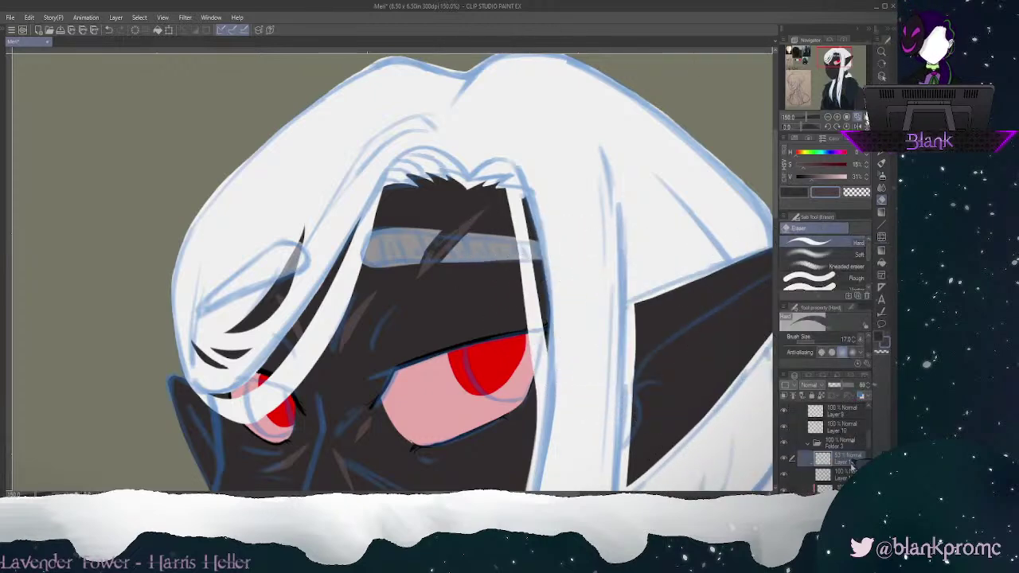
Step: Collapse Folder 3, select the clipped facial-marks layer below it, and paint over the diagonal mark crossing the eyebrow with the G-pen
{"action": "left_click", "coordinate": [808, 444]}
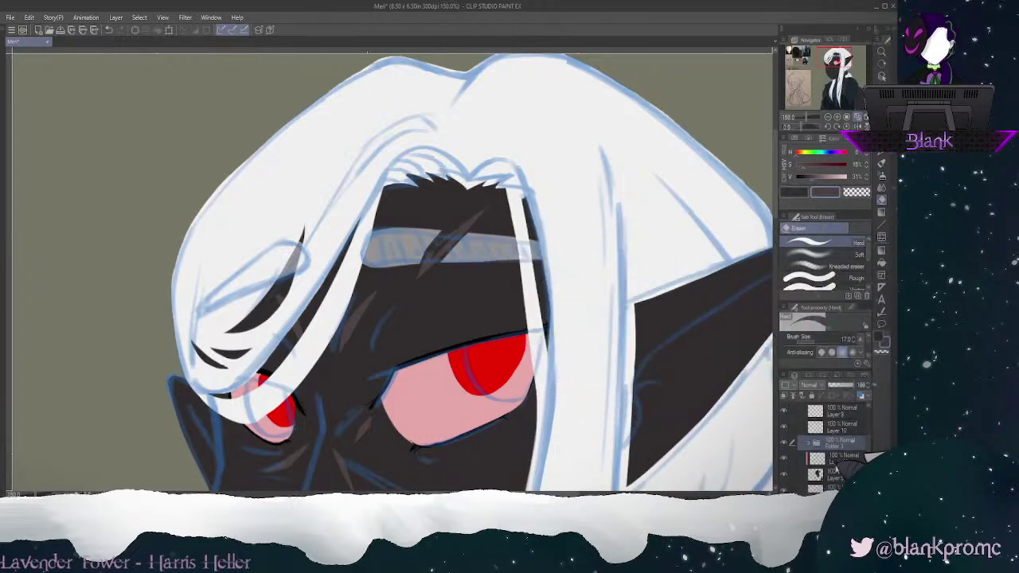
{"action": "left_click", "coordinate": [841, 462]}
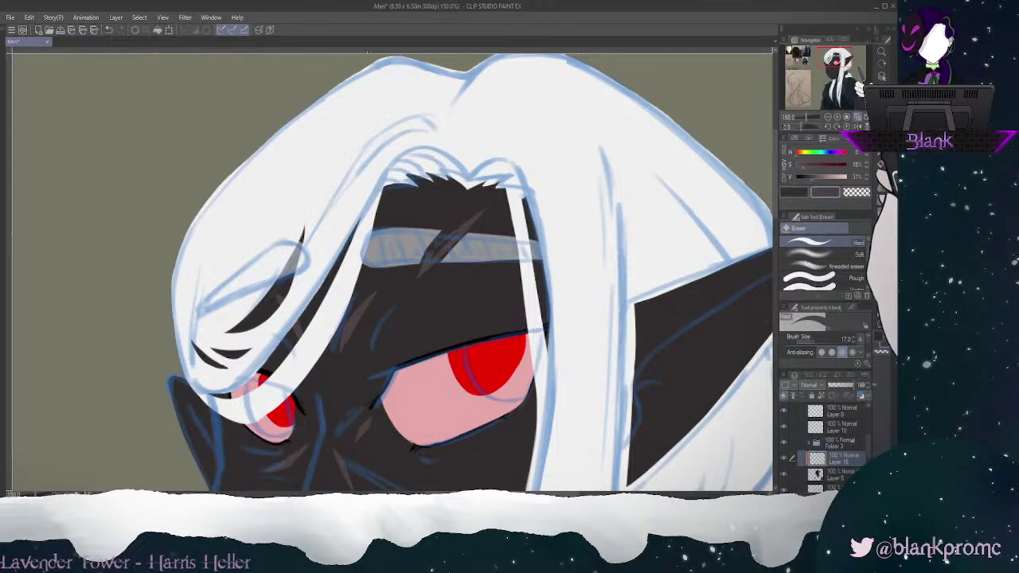
{"action": "left_click", "coordinate": [882, 139]}
{"action": "mouse_move", "coordinate": [437, 249]}
{"action": "left_mouse_down"}
{"action": "mouse_move", "coordinate": [460, 229]}
{"action": "mouse_move", "coordinate": [426, 259]}
{"action": "mouse_move", "coordinate": [487, 209]}
{"action": "left_mouse_up"}
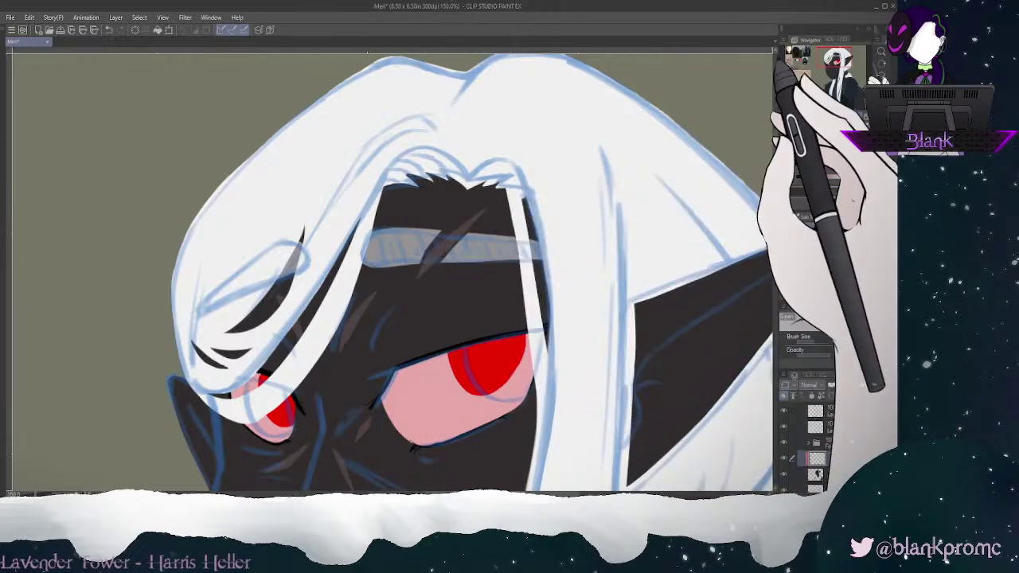
Step: Paint a short tapered light mark under the larger eye on a rotated canvas, refine it with the hard eraser, and reset the rotation
{"action": "left_click_drag", "start_coordinate": [835, 55], "coordinate": [836, 74]}
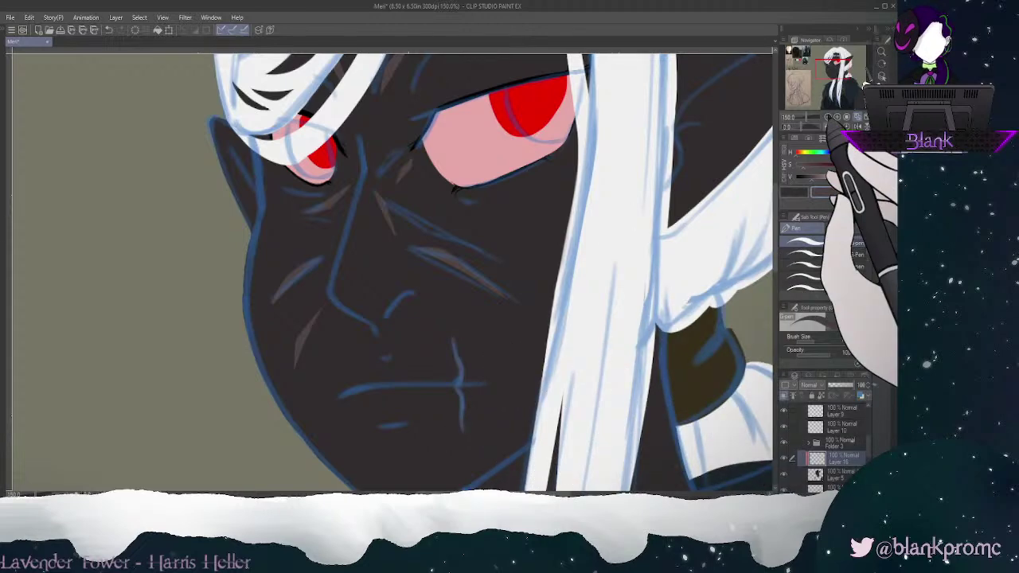
{"action": "left_click", "coordinate": [828, 126]}
{"action": "left_click", "coordinate": [828, 126]}
{"action": "left_click", "coordinate": [828, 126]}
{"action": "left_click", "coordinate": [828, 126]}
{"action": "left_click", "coordinate": [829, 125]}
{"action": "left_click", "coordinate": [828, 126]}
{"action": "left_click", "coordinate": [828, 126]}
{"action": "left_click", "coordinate": [829, 126]}
{"action": "left_click_drag", "start_coordinate": [776, 227], "coordinate": [775, 217]}
{"action": "mouse_move", "coordinate": [431, 218]}
{"action": "left_mouse_down"}
{"action": "mouse_move", "coordinate": [464, 191]}
{"action": "mouse_move", "coordinate": [442, 209]}
{"action": "mouse_move", "coordinate": [470, 198]}
{"action": "mouse_move", "coordinate": [440, 207]}
{"action": "left_mouse_up"}
{"action": "key", "text": "ctrl+z"}
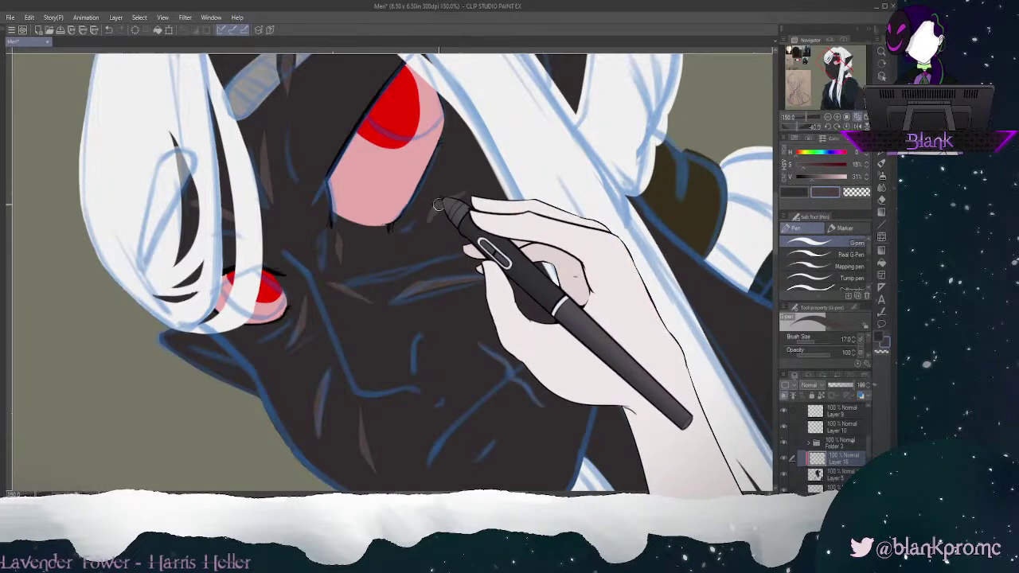
{"action": "key", "text": "e"}
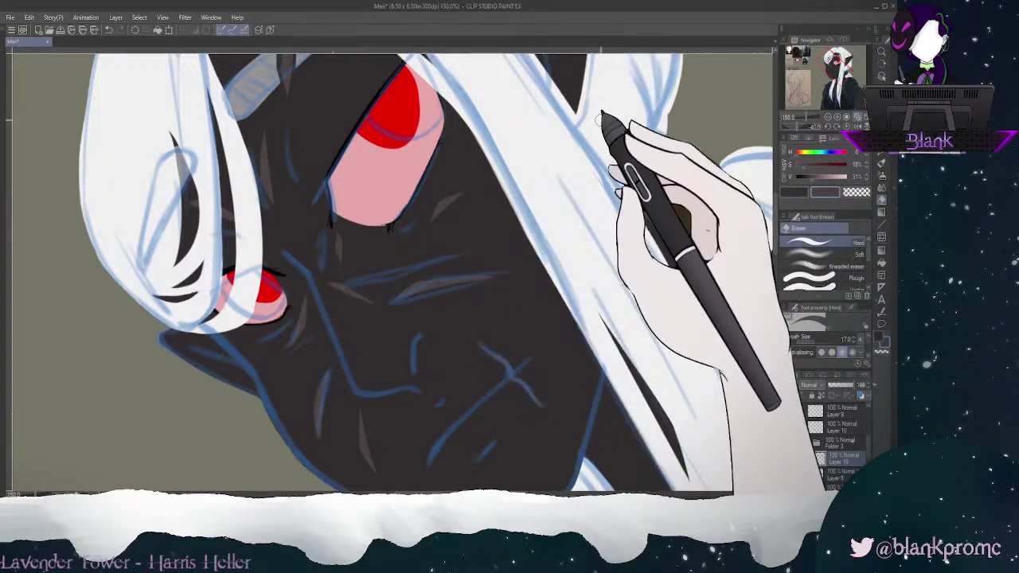
{"action": "left_click", "coordinate": [847, 127]}
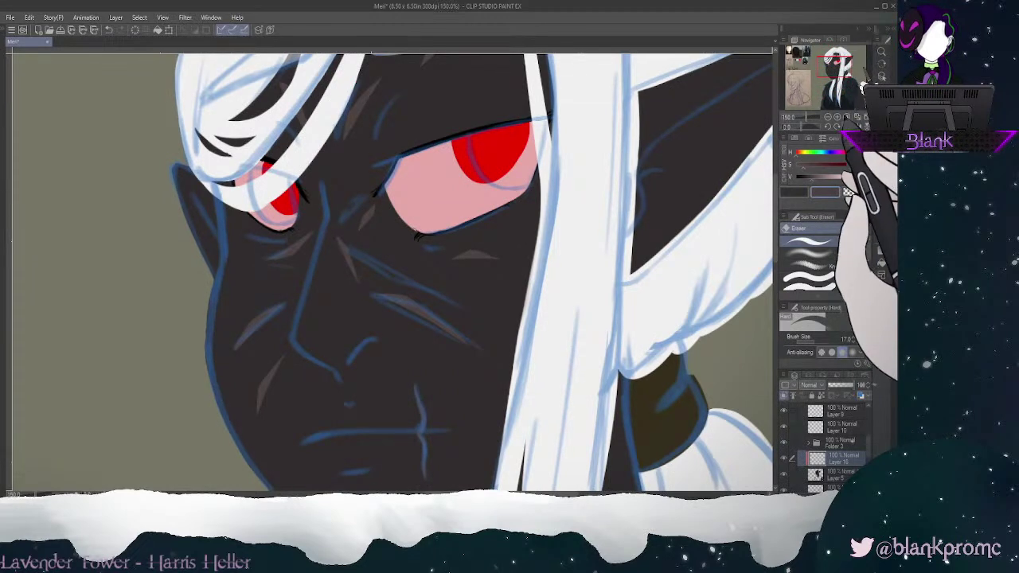
Step: Fit the whole canvas in view, hide the blue sketch layer, and show the grid
{"action": "left_click", "coordinate": [857, 117]}
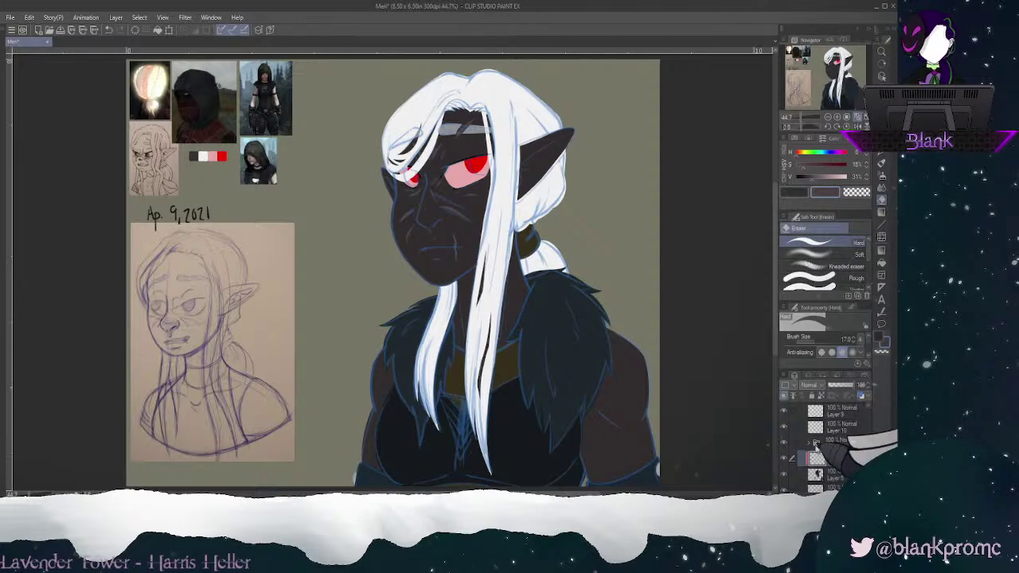
{"action": "left_click_drag", "start_coordinate": [868, 430], "coordinate": [868, 401]}
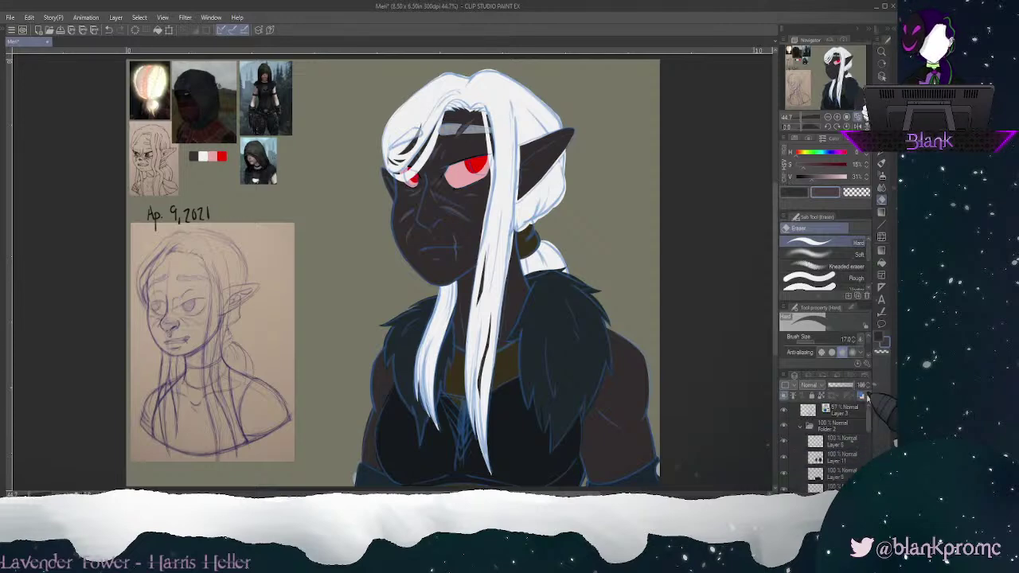
{"action": "left_click", "coordinate": [784, 410]}
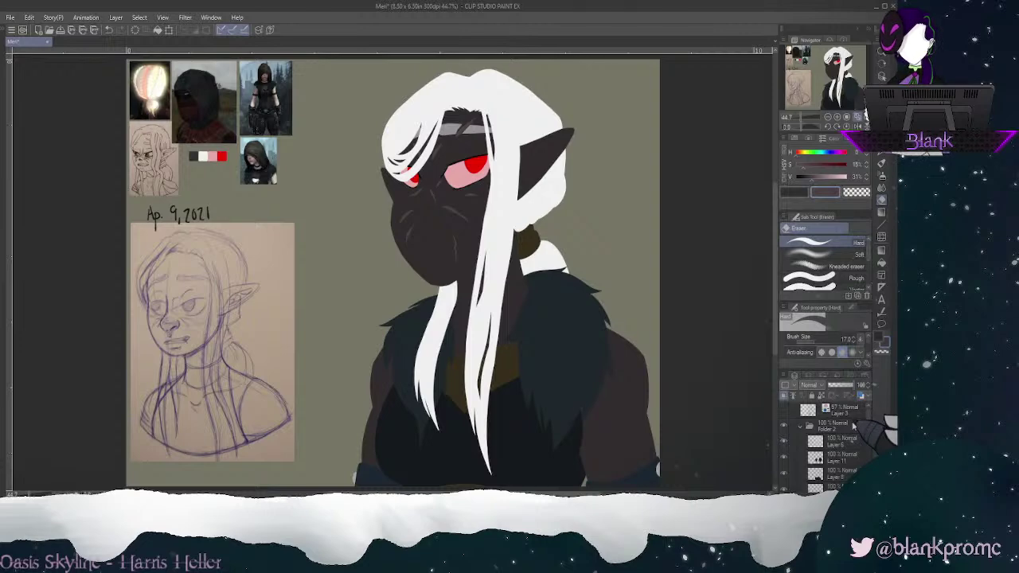
{"action": "key", "text": "ctrl+apostrophe"}
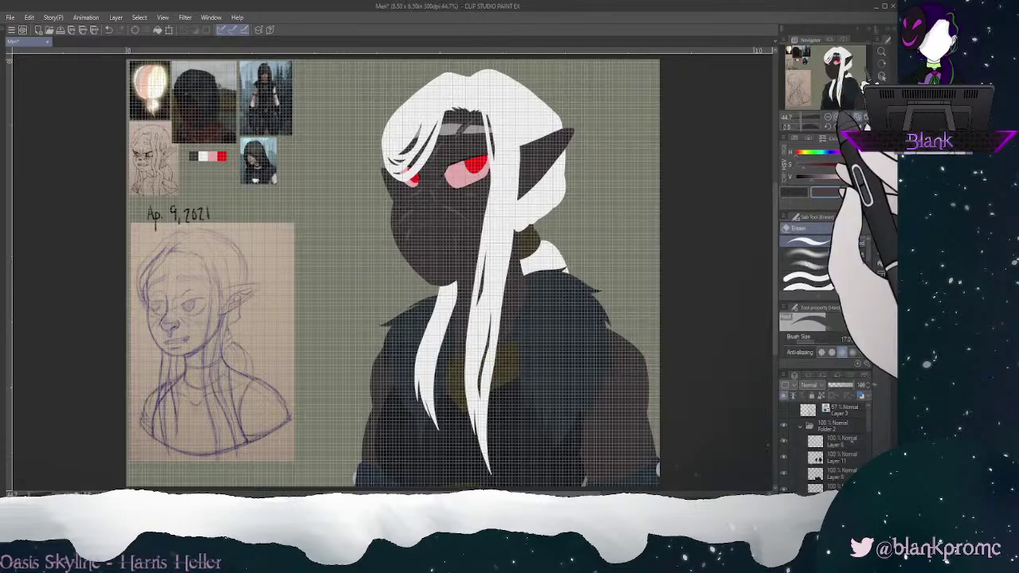
Step: Set the Rectangle figure tool to draw filled shapes with rounded corners and make a new layer at the top of the stack active
{"action": "left_click", "coordinate": [837, 117]}
{"action": "left_click", "coordinate": [837, 117]}
{"action": "left_click_drag", "start_coordinate": [826, 76], "coordinate": [839, 60]}
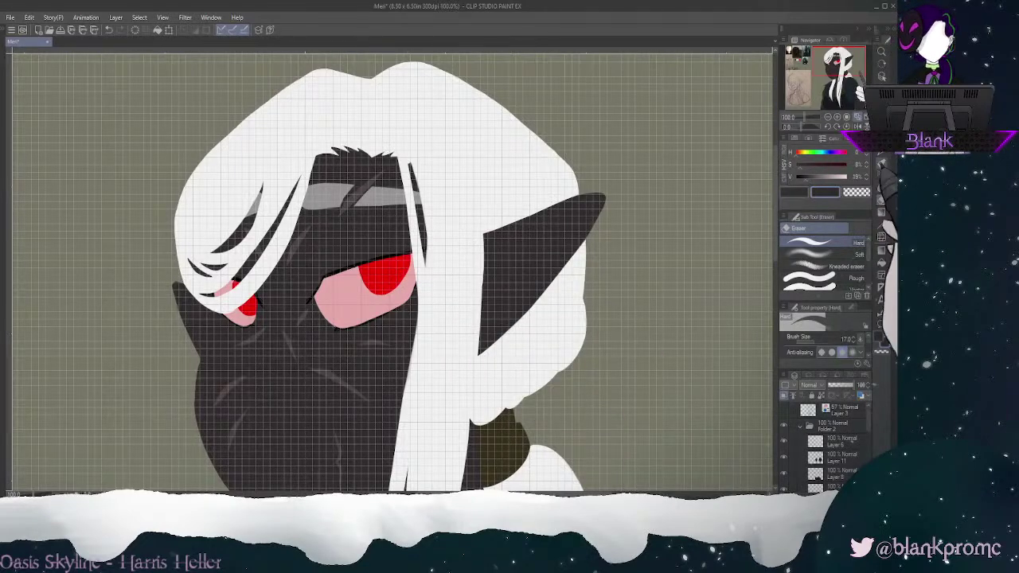
{"action": "left_click", "coordinate": [882, 225]}
{"action": "left_click", "coordinate": [865, 287]}
{"action": "left_click", "coordinate": [868, 288]}
{"action": "left_click", "coordinate": [868, 289]}
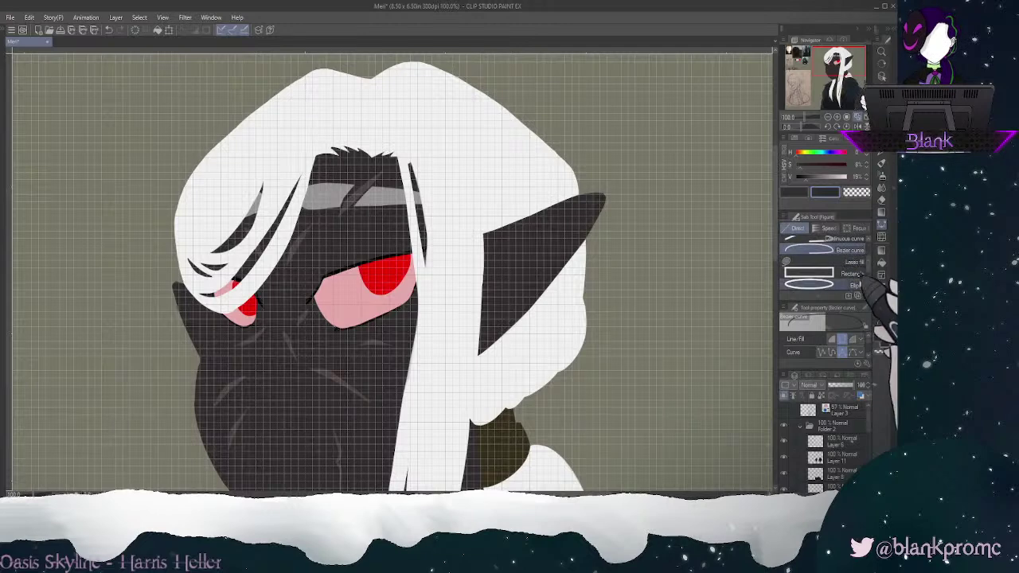
{"action": "left_click", "coordinate": [856, 273]}
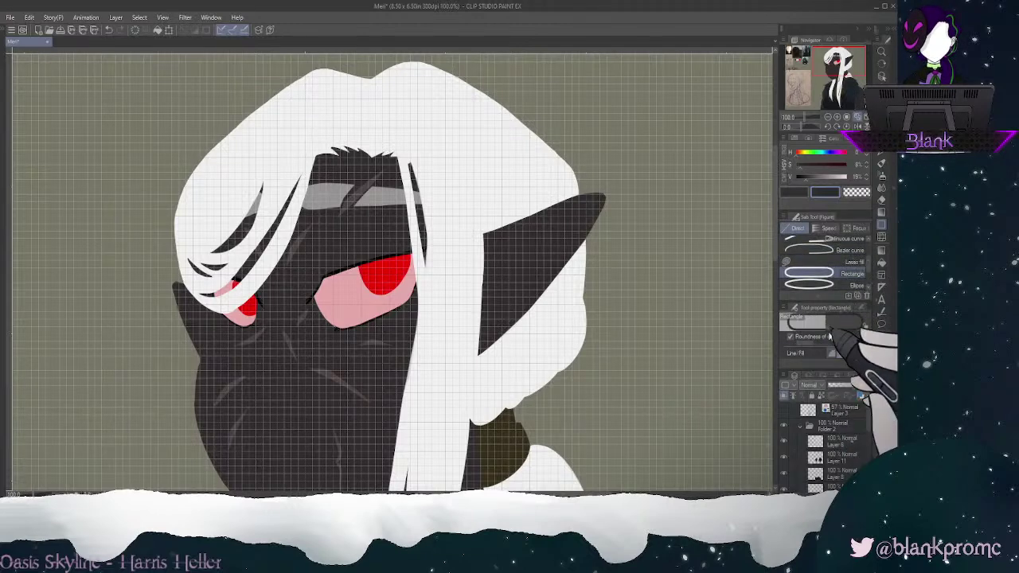
{"action": "left_click", "coordinate": [790, 337]}
{"action": "left_click", "coordinate": [832, 354]}
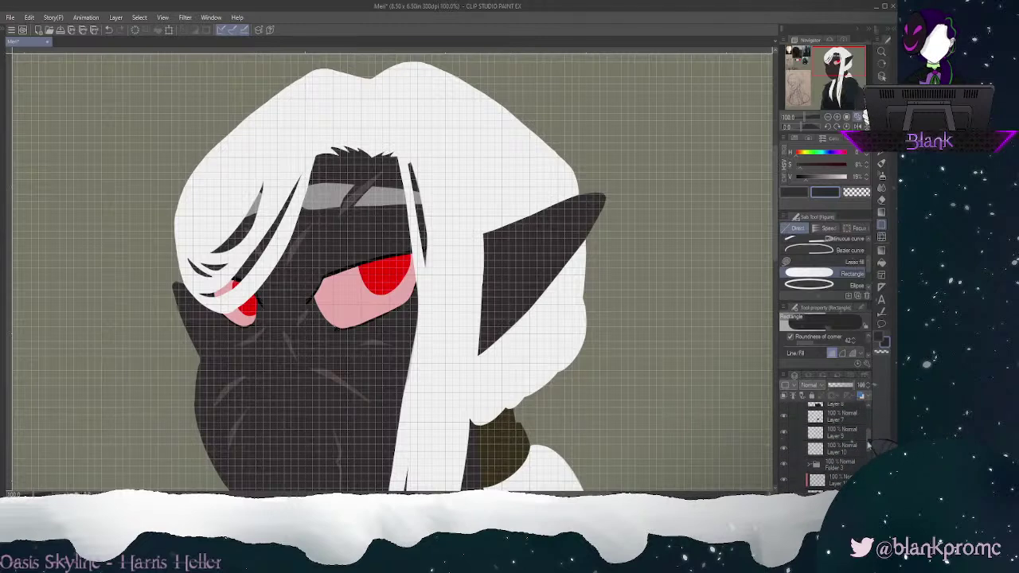
{"action": "left_click", "coordinate": [845, 410]}
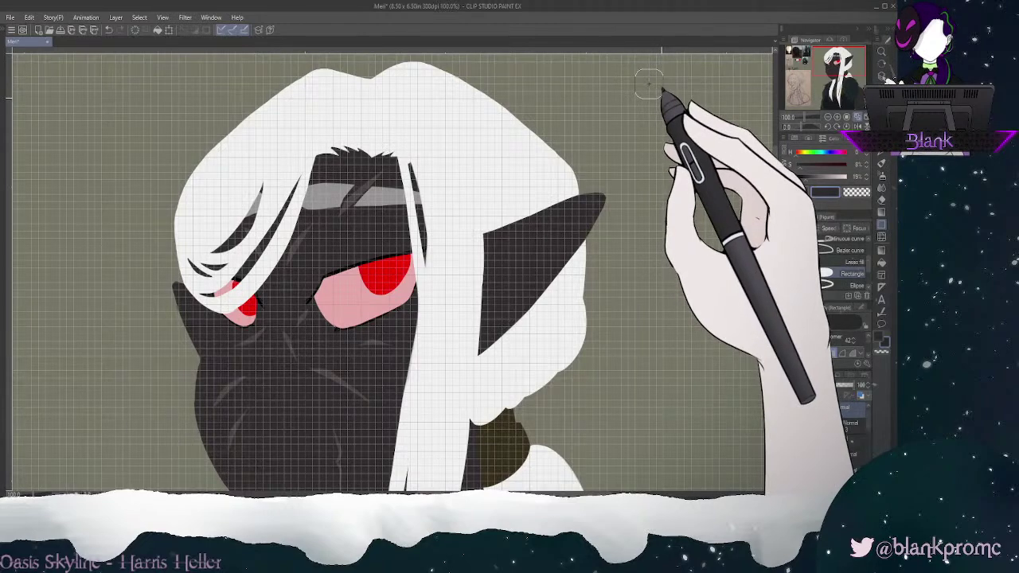
Step: Try dark swatch squares on the background beside the hair with corner roundness values of 42 and 8, and undo them
{"action": "left_click_drag", "start_coordinate": [662, 98], "coordinate": [663, 99]}
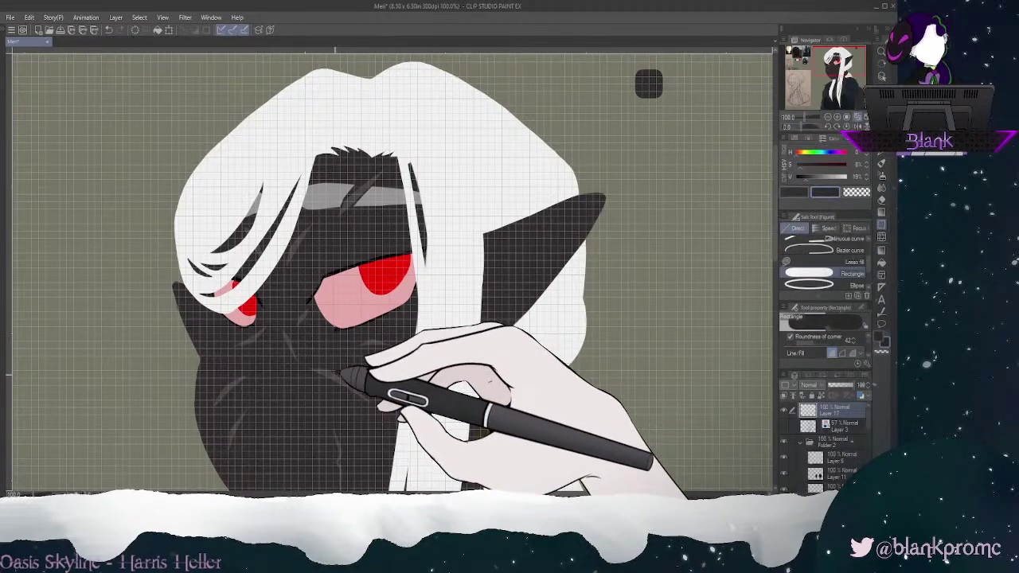
{"action": "left_click", "coordinate": [331, 374], "text": "alt"}
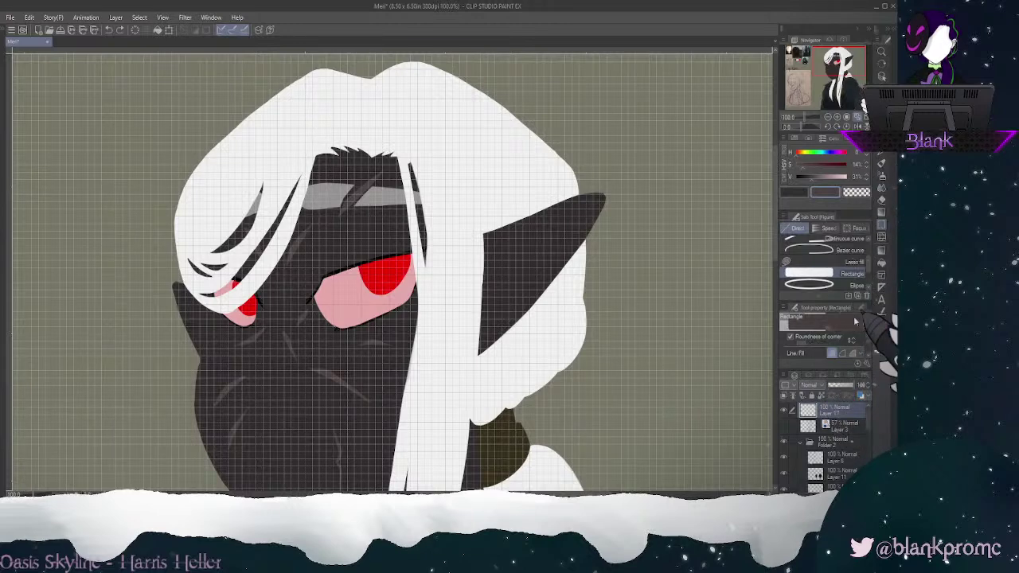
{"action": "left_click", "coordinate": [518, 278], "text": "alt"}
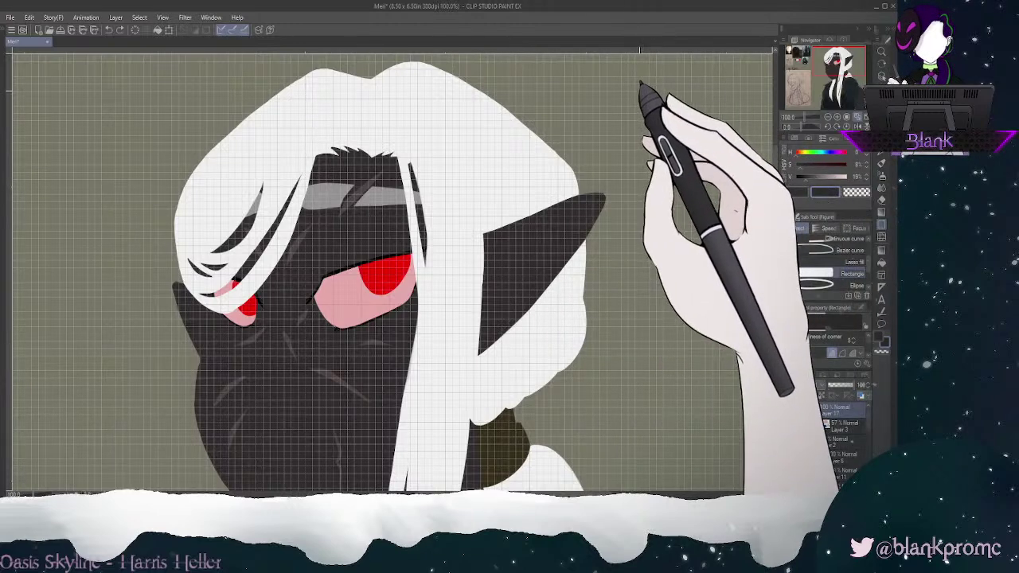
{"action": "left_click_drag", "start_coordinate": [656, 117], "coordinate": [663, 120]}
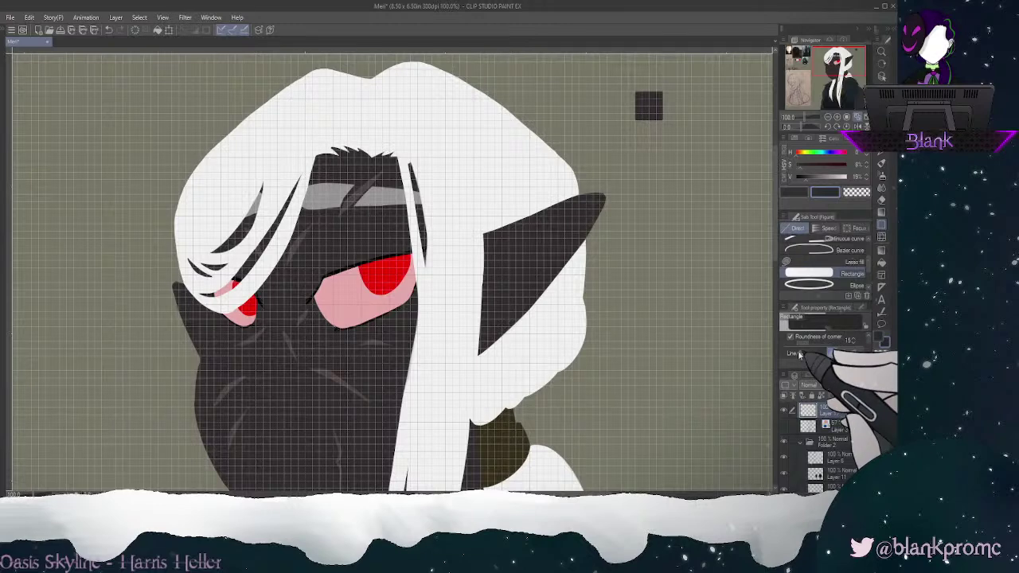
{"action": "key", "text": "ctrl+z"}
Step: Draw a dark skin-coloured swatch square with corner roundness 15 and add a small rectangle in the facial-mark colour to its upper-right corner
{"action": "left_click_drag", "start_coordinate": [636, 92], "coordinate": [662, 120]}
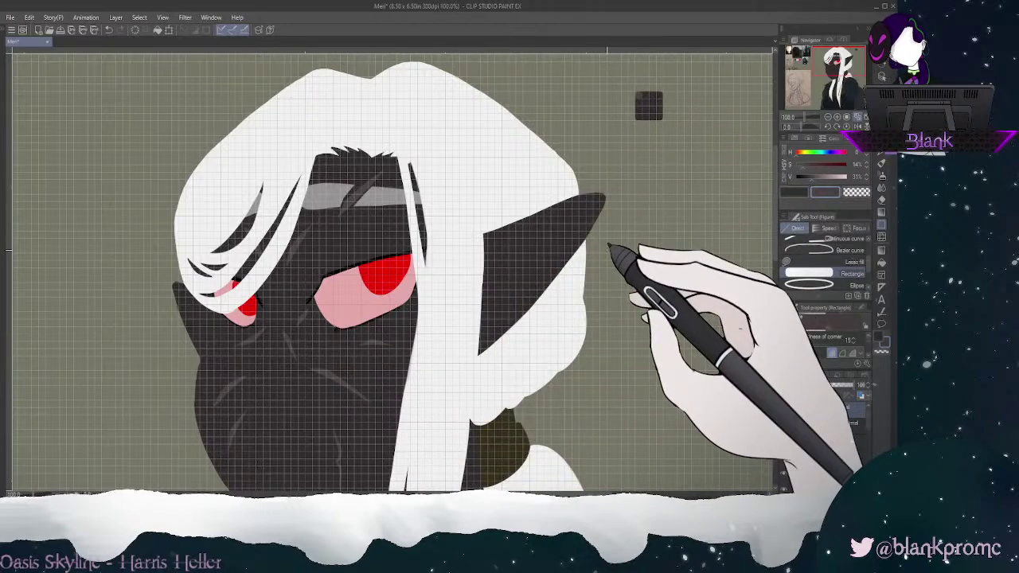
{"action": "left_click", "coordinate": [836, 117]}
{"action": "left_click", "coordinate": [837, 117]}
{"action": "left_click_drag", "start_coordinate": [842, 57], "coordinate": [851, 54]}
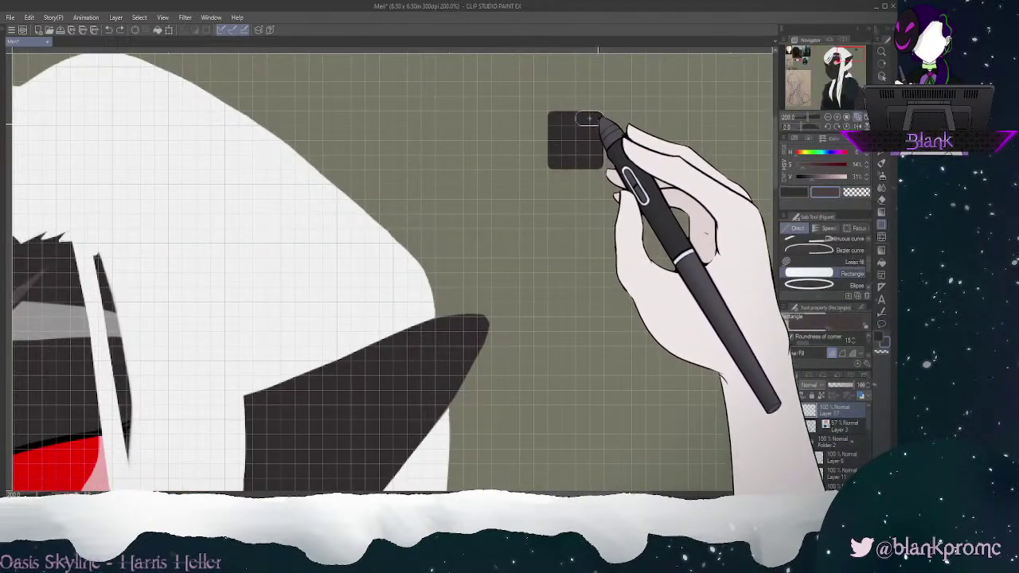
{"action": "mouse_move", "coordinate": [850, 54]}
{"action": "left_mouse_down"}
{"action": "mouse_move", "coordinate": [843, 65]}
{"action": "mouse_move", "coordinate": [837, 57]}
{"action": "left_mouse_up"}
{"action": "left_click", "coordinate": [828, 117]}
{"action": "left_click", "coordinate": [828, 117]}
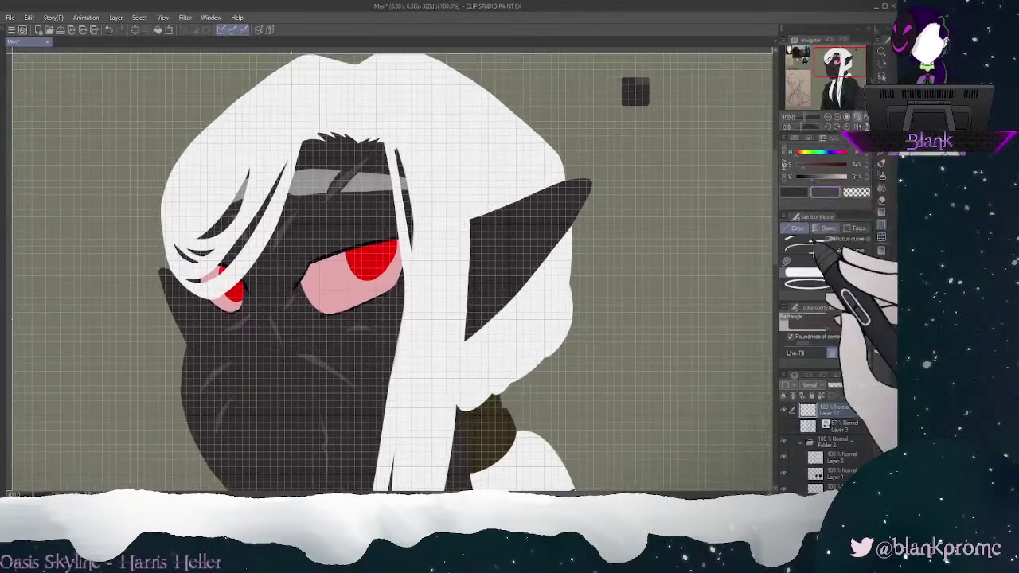
Step: Select the eyebrow layer inside Folder 3, raise it to full opacity, and collapse the folder again
{"action": "left_click_drag", "start_coordinate": [868, 425], "coordinate": [868, 449]}
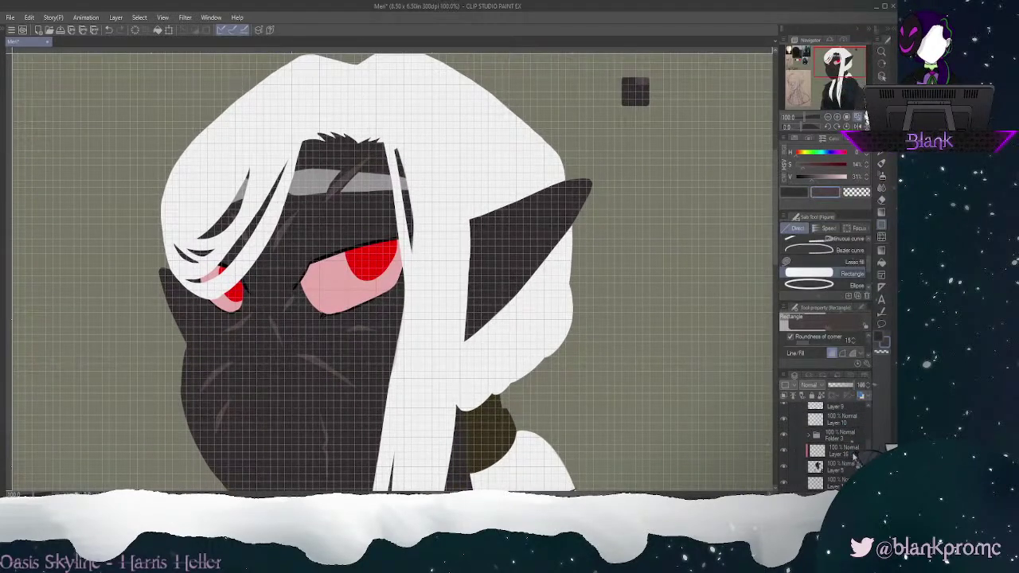
{"action": "left_click", "coordinate": [841, 438]}
{"action": "left_click", "coordinate": [809, 435]}
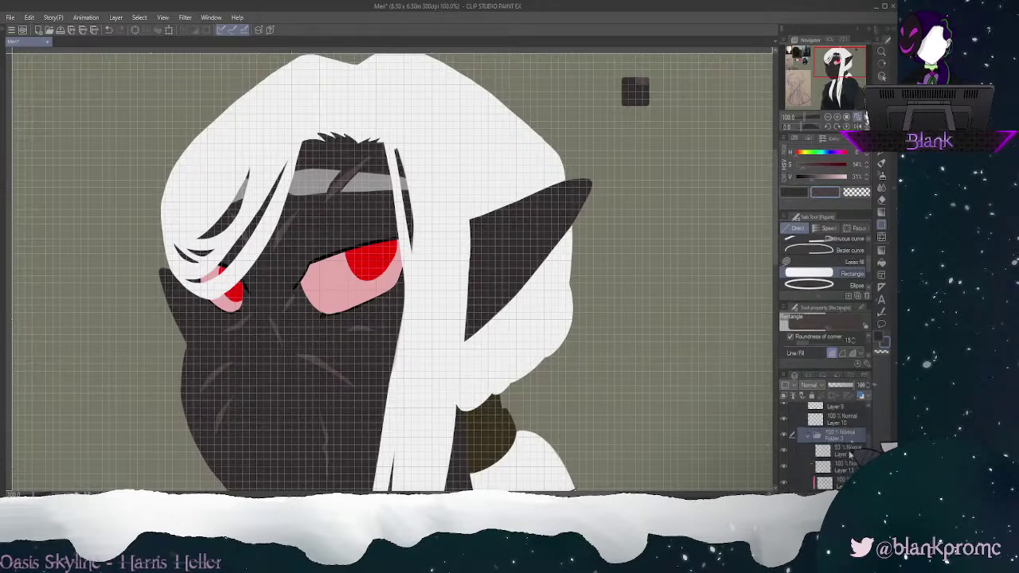
{"action": "left_click", "coordinate": [844, 451]}
{"action": "left_click_drag", "start_coordinate": [892, 392], "coordinate": [893, 394]}
{"action": "left_click", "coordinate": [809, 436]}
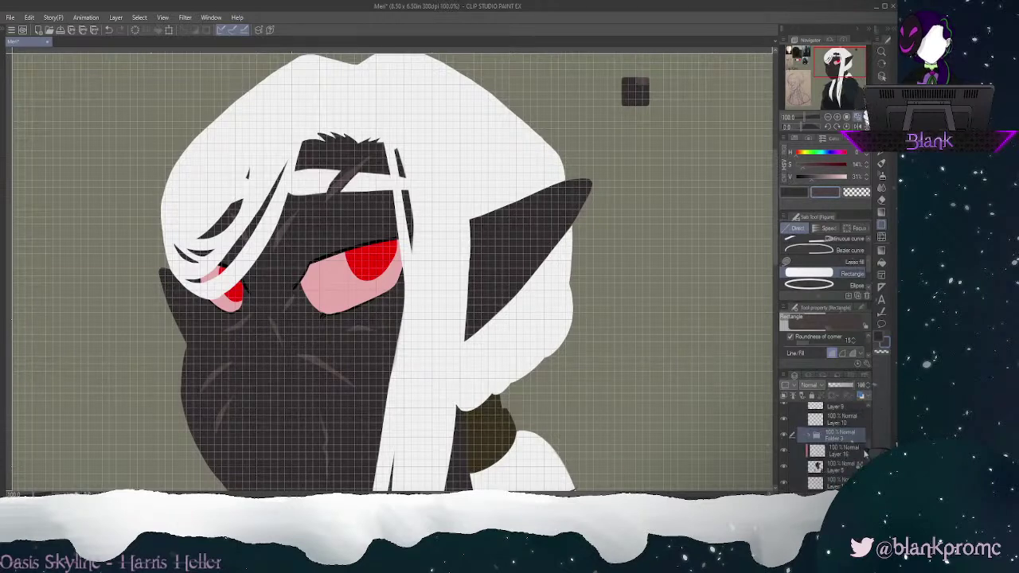
Step: Pick the white hair colour and draw a matching swatch square beside the dark one on the top layer
{"action": "scroll", "coordinate": [867, 453], "scroll_direction": "up", "scroll_amount": 1}
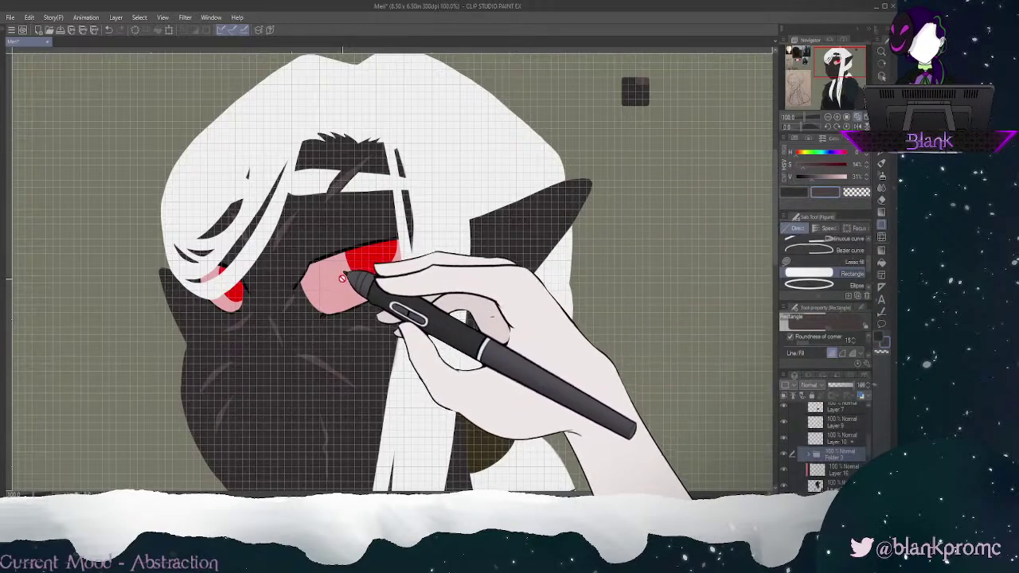
{"action": "right_click", "coordinate": [471, 140]}
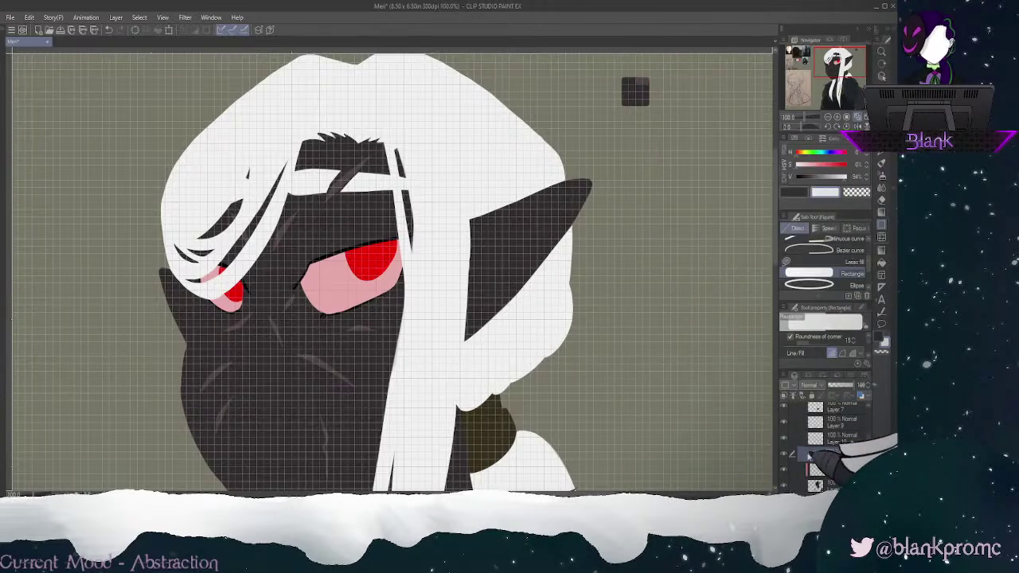
{"action": "left_click", "coordinate": [808, 455]}
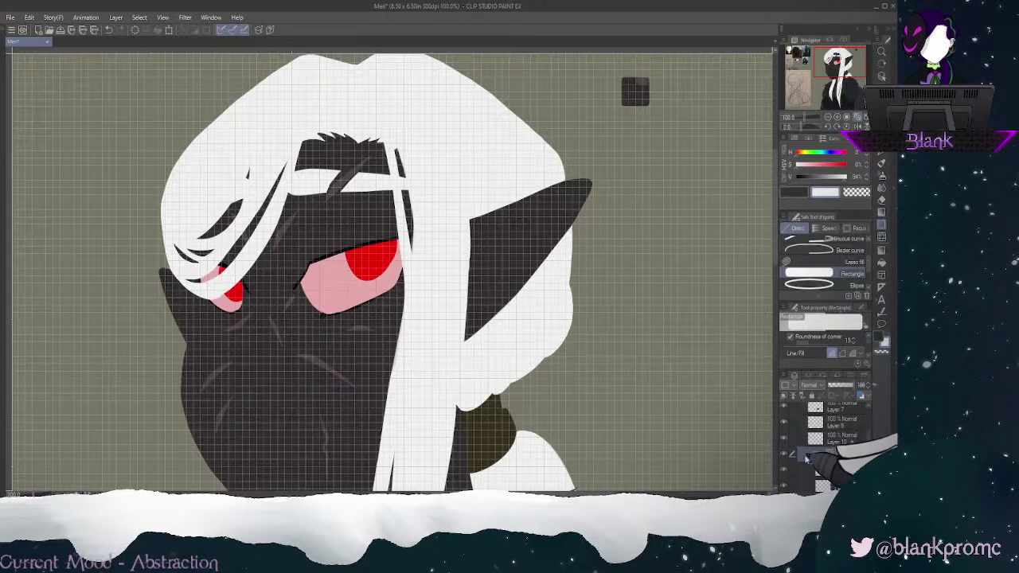
{"action": "left_click_drag", "start_coordinate": [870, 448], "coordinate": [871, 426]}
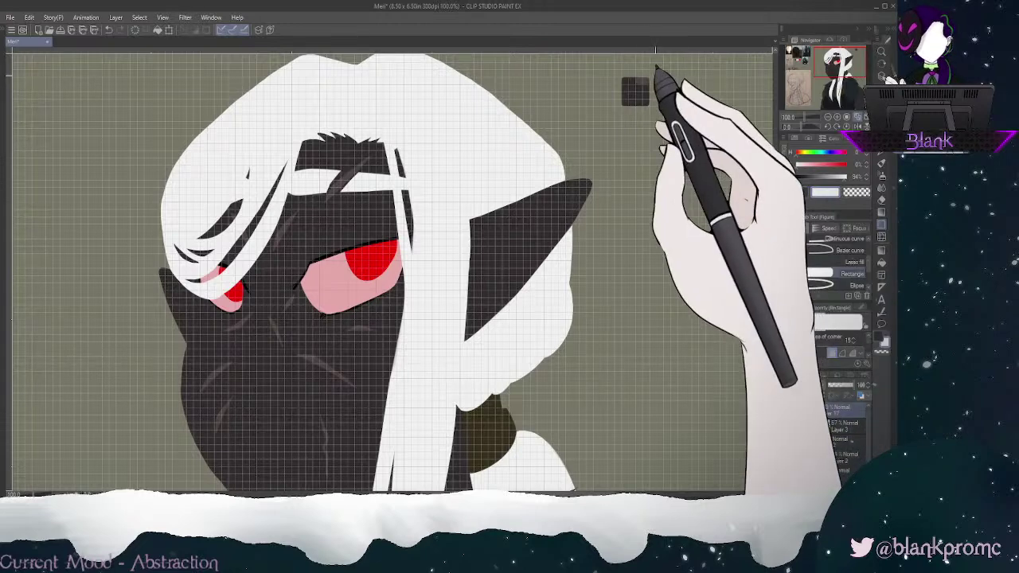
{"action": "left_click_drag", "start_coordinate": [650, 77], "coordinate": [677, 105]}
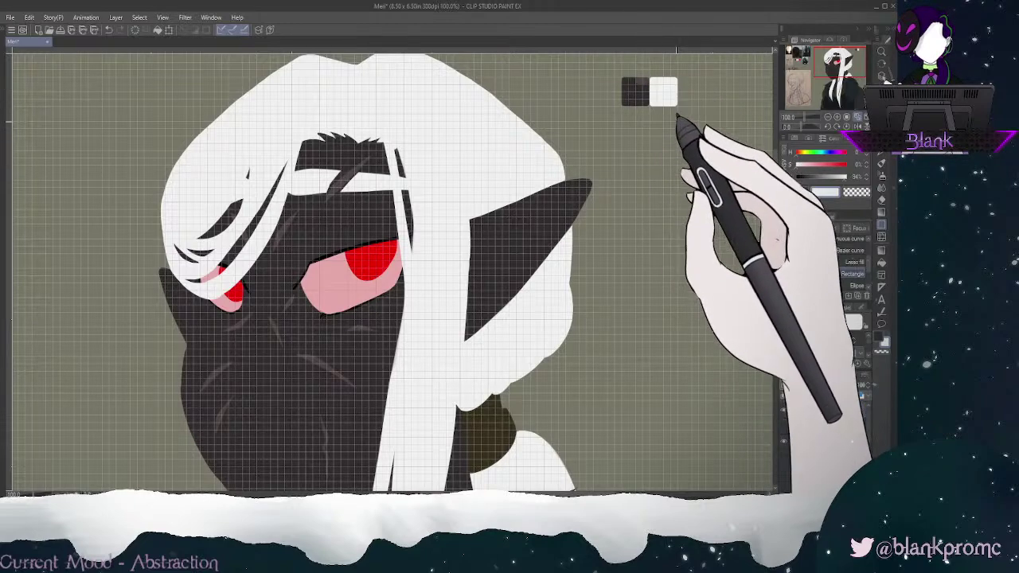
Step: Add a swatch square in the iris red beside the white one, with a small rectangle in the eye's pink in its upper-right corner
{"action": "left_click", "coordinate": [343, 292], "text": "alt"}
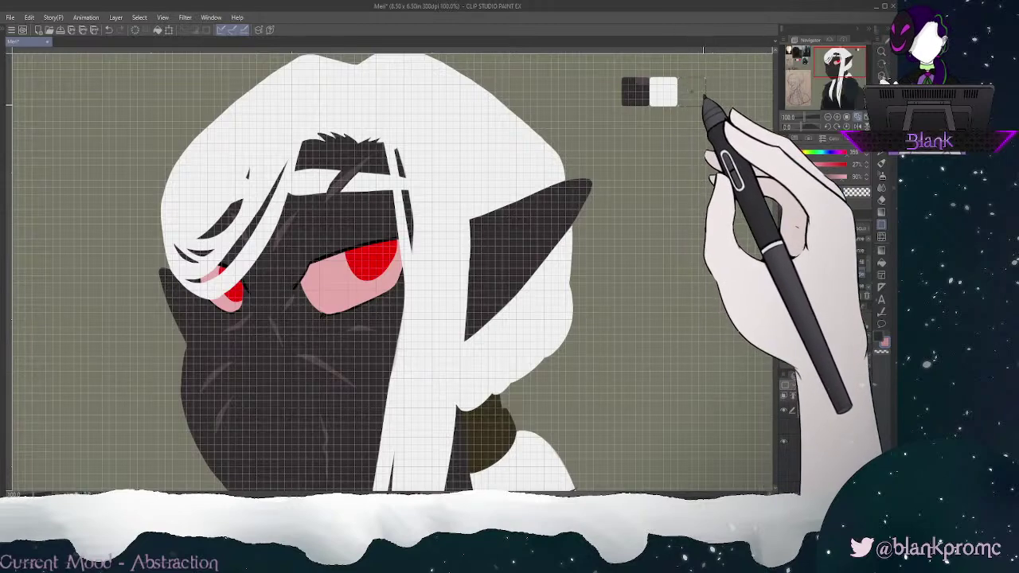
{"action": "left_click", "coordinate": [395, 279], "text": "alt"}
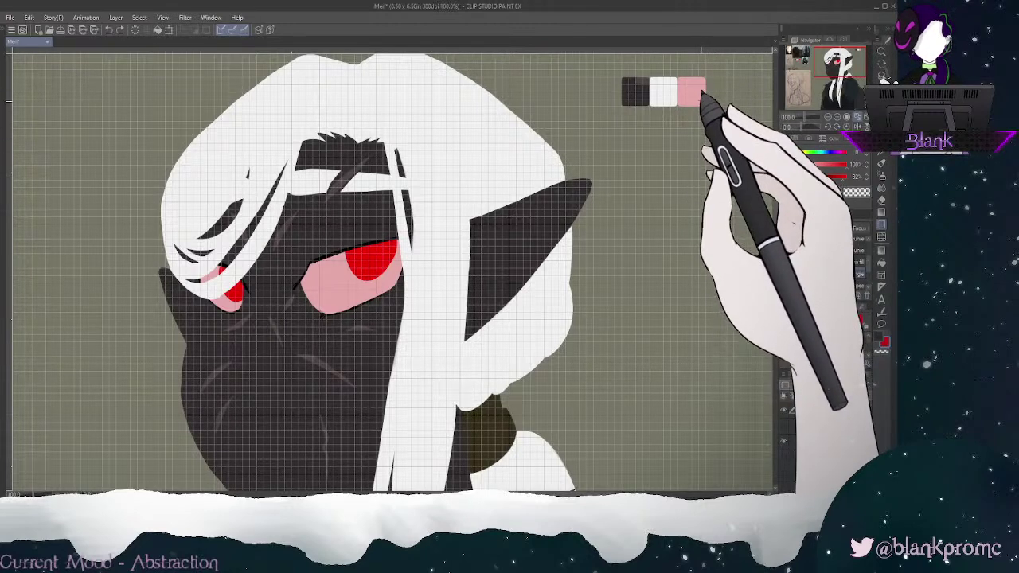
{"action": "left_click_drag", "start_coordinate": [705, 105], "coordinate": [706, 106]}
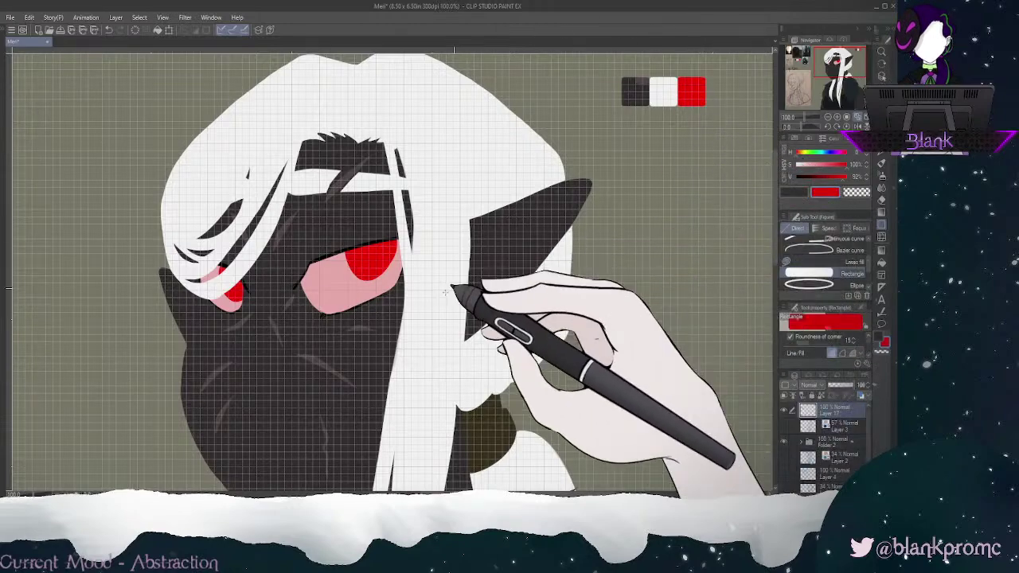
{"action": "left_click", "coordinate": [358, 295], "text": "alt"}
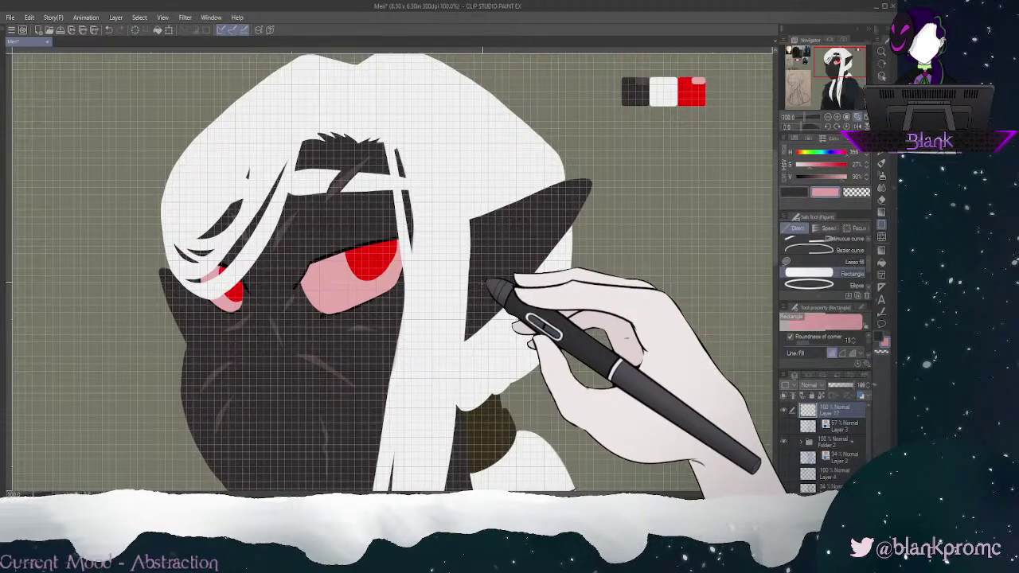
Step: Pick the brownish-gold colour from the collar and draw a matching swatch square directly below the dark skin swatch
{"action": "left_click_drag", "start_coordinate": [841, 61], "coordinate": [840, 73]}
{"action": "left_click_drag", "start_coordinate": [391, 255], "coordinate": [362, 291]}
{"action": "key", "text": "ctrl+minus"}
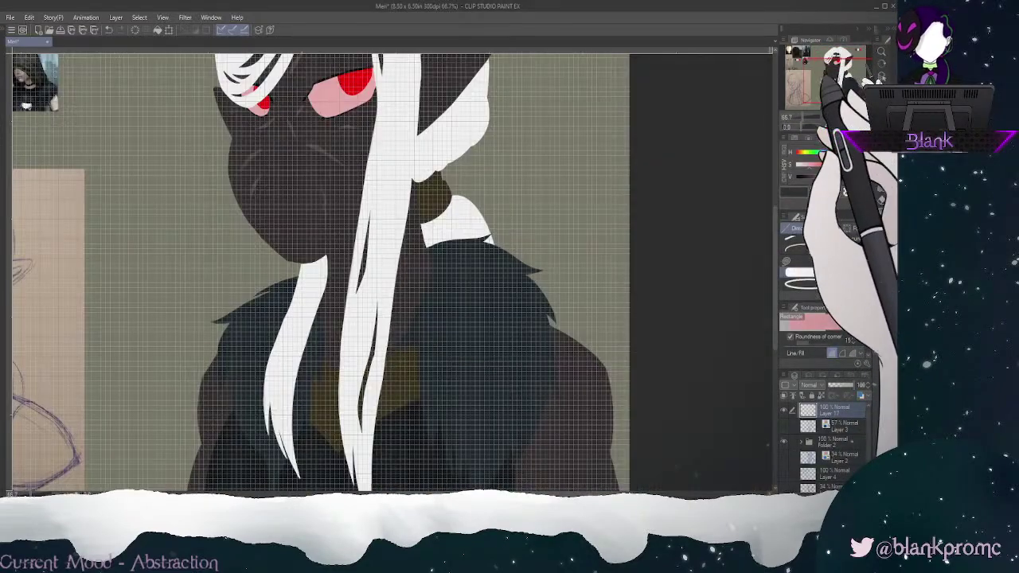
{"action": "mouse_move", "coordinate": [829, 76]}
{"action": "left_mouse_down"}
{"action": "mouse_move", "coordinate": [833, 57]}
{"action": "mouse_move", "coordinate": [843, 70]}
{"action": "mouse_move", "coordinate": [838, 102]}
{"action": "mouse_move", "coordinate": [840, 93]}
{"action": "left_mouse_up"}
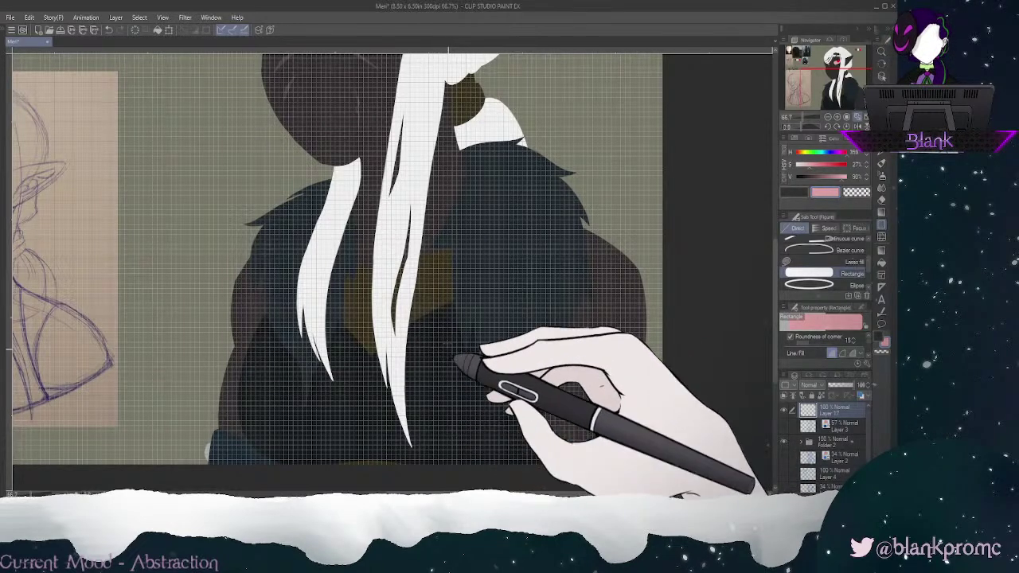
{"action": "left_click", "coordinate": [444, 277], "text": "alt"}
{"action": "left_click_drag", "start_coordinate": [837, 88], "coordinate": [842, 67]}
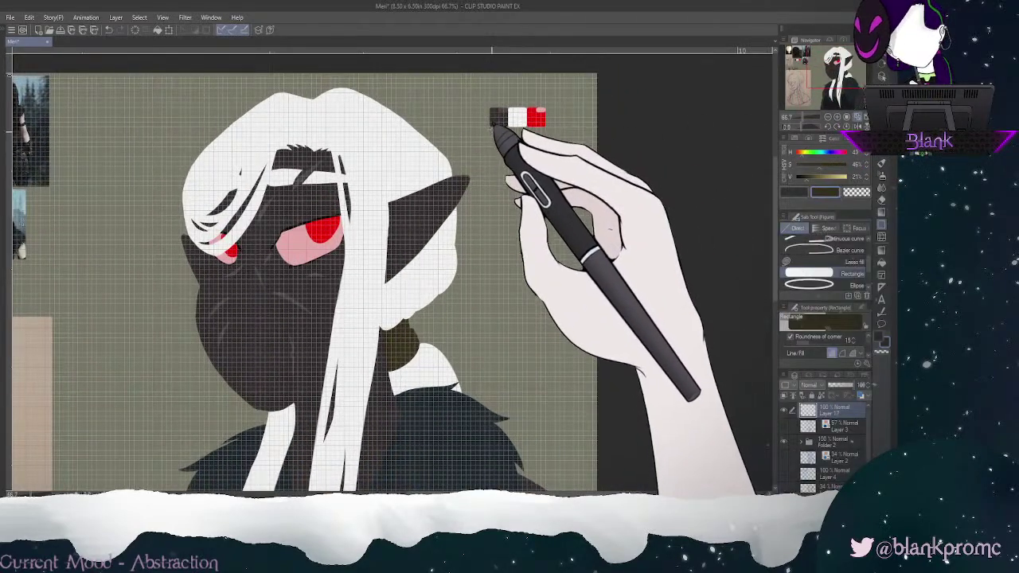
{"action": "left_click_drag", "start_coordinate": [507, 146], "coordinate": [508, 146]}
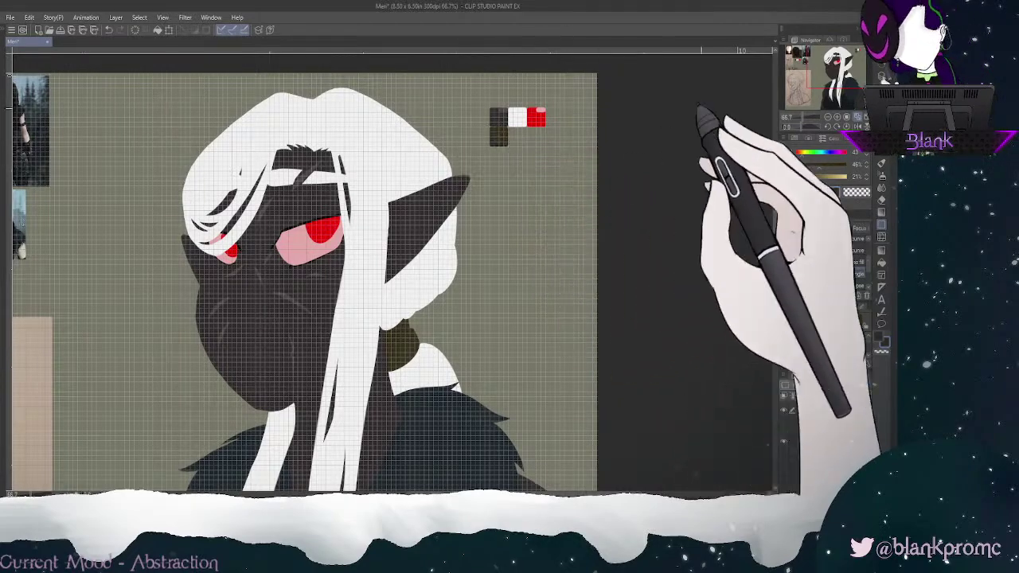
Step: Extend the lower swatch row with squares in the near-black shirt colour and the dark blue of the fur
{"action": "mouse_move", "coordinate": [841, 69]}
{"action": "left_mouse_down"}
{"action": "mouse_move", "coordinate": [834, 93]}
{"action": "mouse_move", "coordinate": [841, 67]}
{"action": "left_mouse_up"}
{"action": "left_click", "coordinate": [466, 365], "text": "alt"}
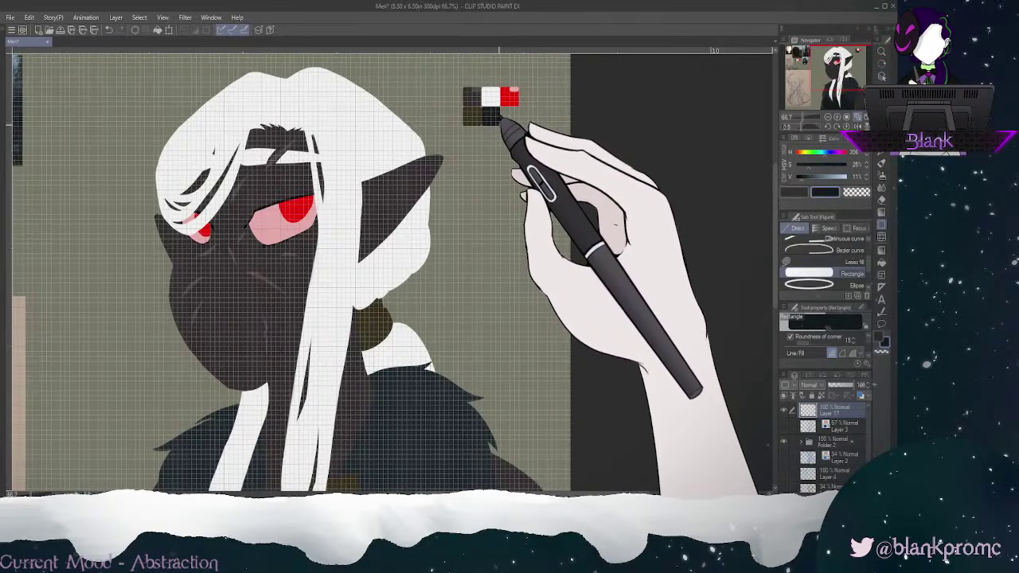
{"action": "left_click", "coordinate": [436, 411], "text": "alt"}
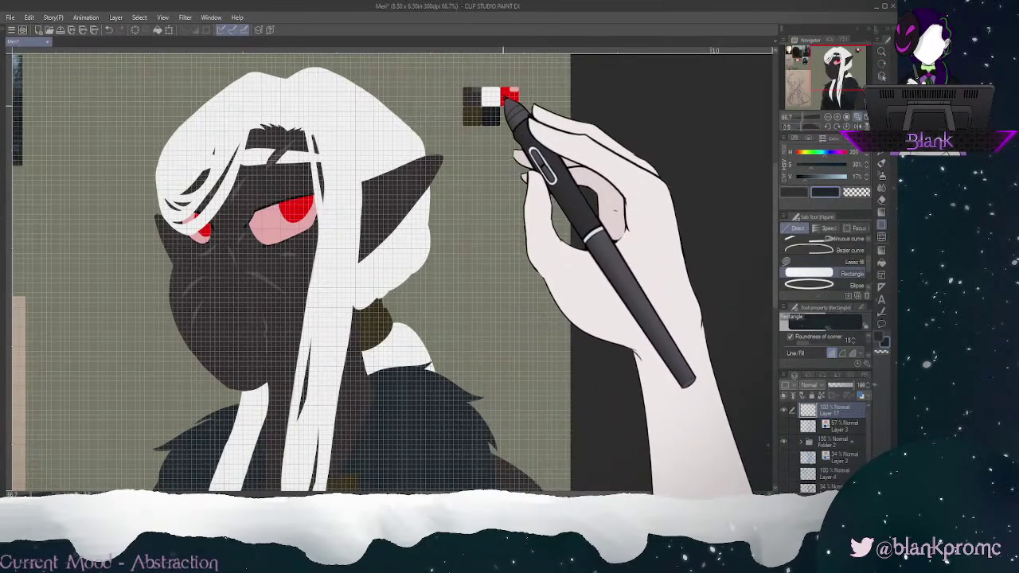
{"action": "mouse_move", "coordinate": [848, 67]}
{"action": "left_mouse_down"}
{"action": "mouse_move", "coordinate": [846, 99]}
{"action": "mouse_move", "coordinate": [846, 64]}
{"action": "left_mouse_up"}
Step: Add a swatch square in the armband's blue to the end of the lower row, with a small light-grey rectangle in its upper-right corner
{"action": "left_click", "coordinate": [580, 364], "text": "alt"}
{"action": "left_click_drag", "start_coordinate": [558, 148], "coordinate": [575, 167]}
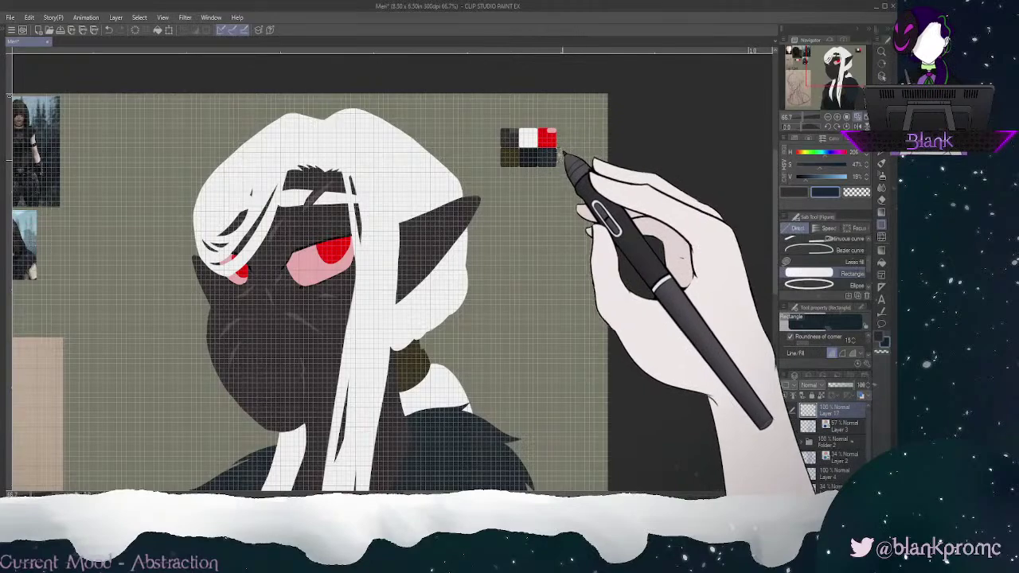
{"action": "mouse_move", "coordinate": [832, 64]}
{"action": "left_mouse_down"}
{"action": "mouse_move", "coordinate": [829, 89]}
{"action": "mouse_move", "coordinate": [829, 60]}
{"action": "left_mouse_up"}
{"action": "left_click_drag", "start_coordinate": [581, 174], "coordinate": [589, 178]}
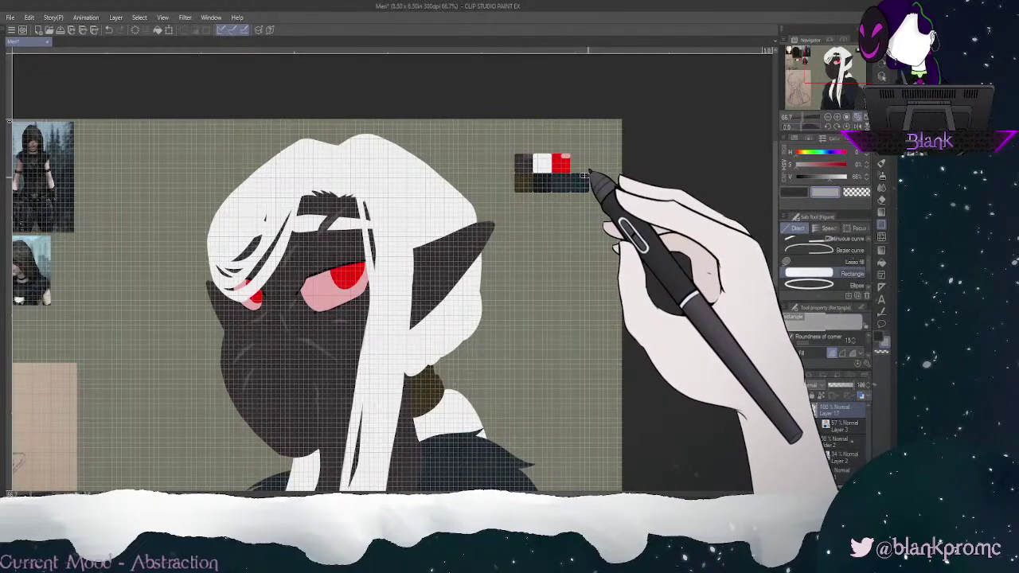
Step: Hide the grid and bring the head and the finished swatch palette back into view
{"action": "left_click_drag", "start_coordinate": [833, 68], "coordinate": [840, 88]}
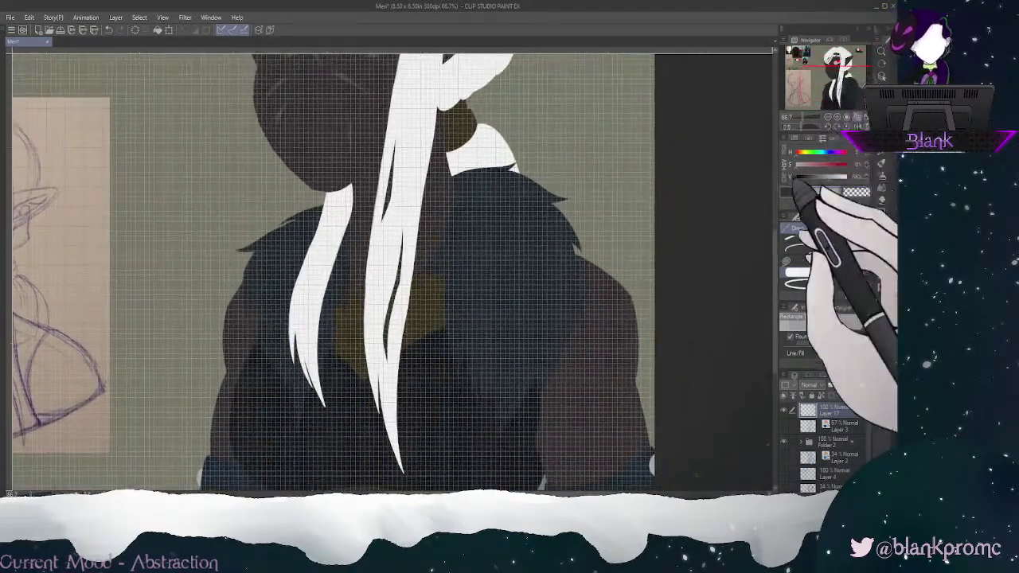
{"action": "key", "text": "ctrl+apostrophe"}
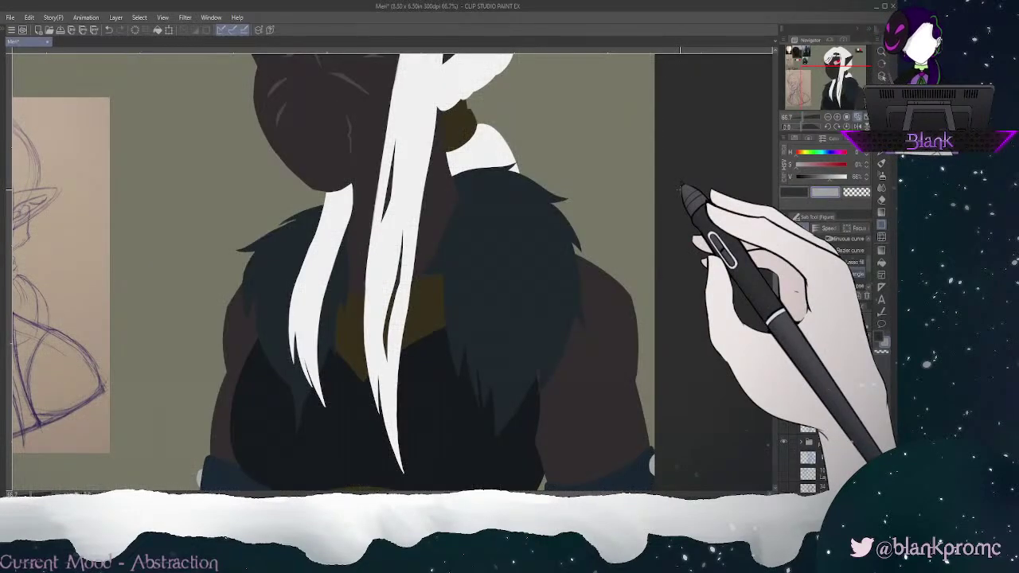
{"action": "left_click_drag", "start_coordinate": [844, 83], "coordinate": [841, 63]}
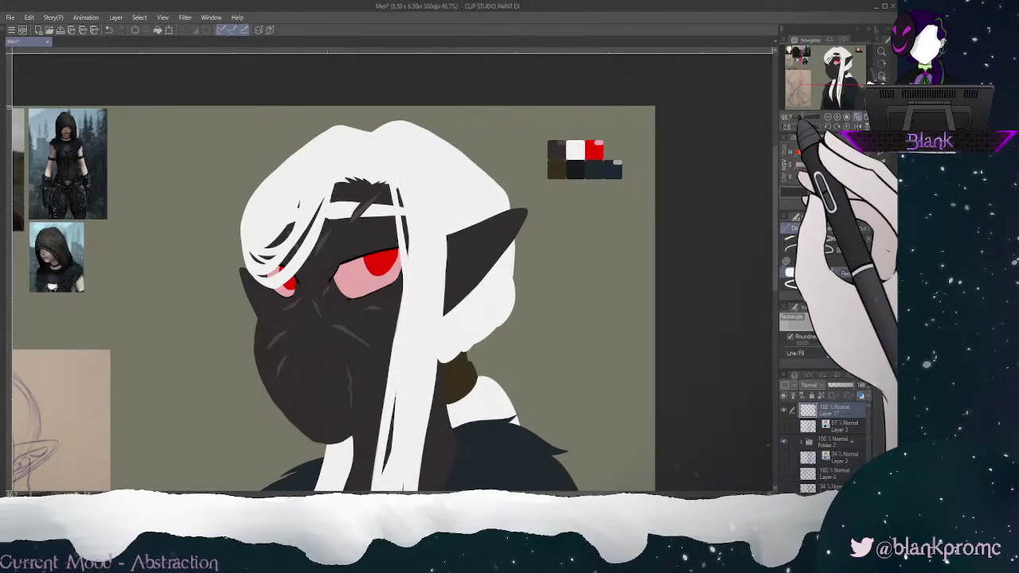
Step: Review the whole portrait beside the reference images and sketch, from the head down to the armbands
{"action": "scroll", "coordinate": [832, 447], "scroll_direction": "down", "scroll_amount": 3}
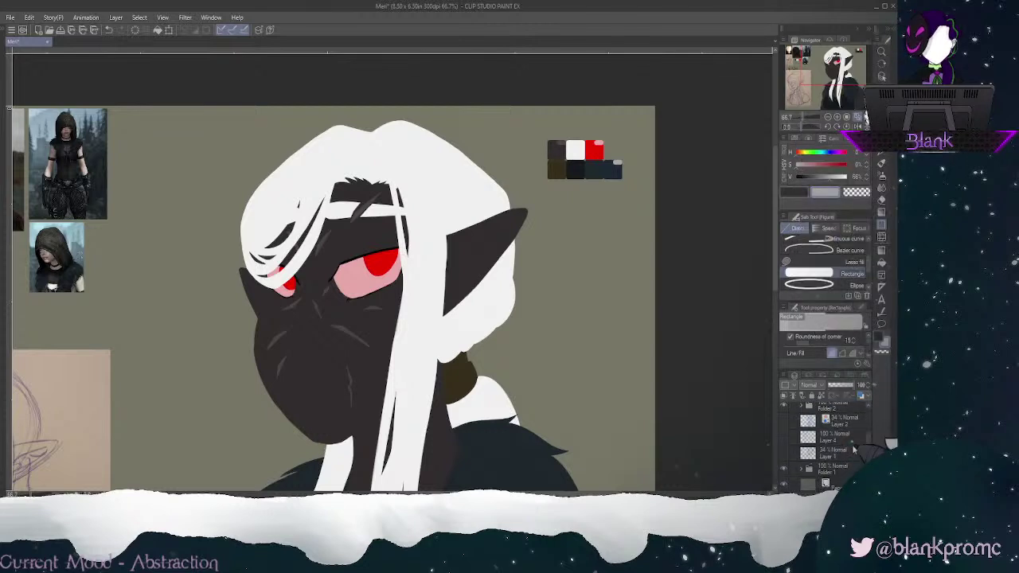
{"action": "scroll", "coordinate": [864, 447], "scroll_direction": "up", "scroll_amount": 3}
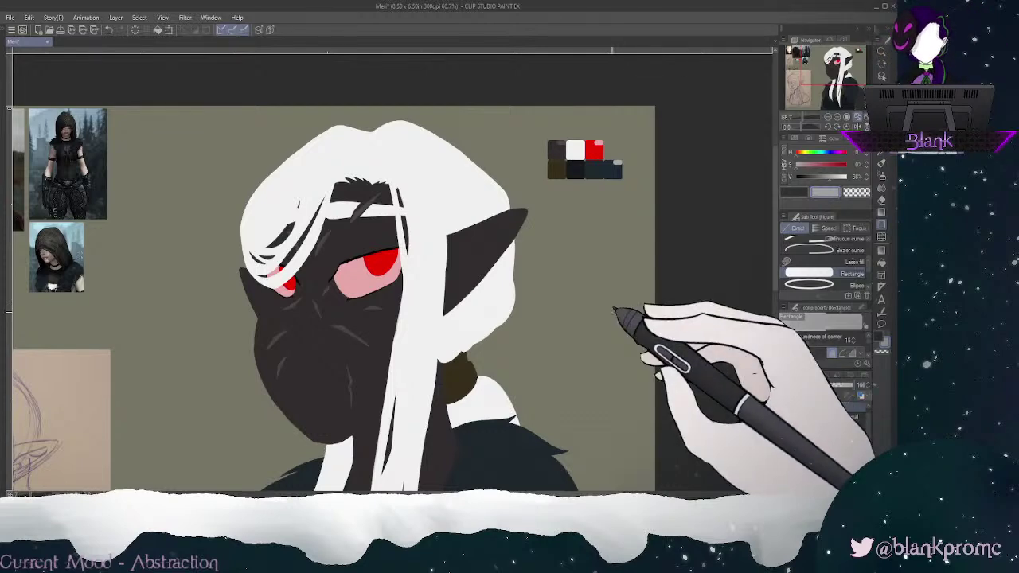
{"action": "mouse_move", "coordinate": [840, 62]}
{"action": "left_mouse_down"}
{"action": "mouse_move", "coordinate": [822, 68]}
{"action": "mouse_move", "coordinate": [822, 82]}
{"action": "left_mouse_up"}
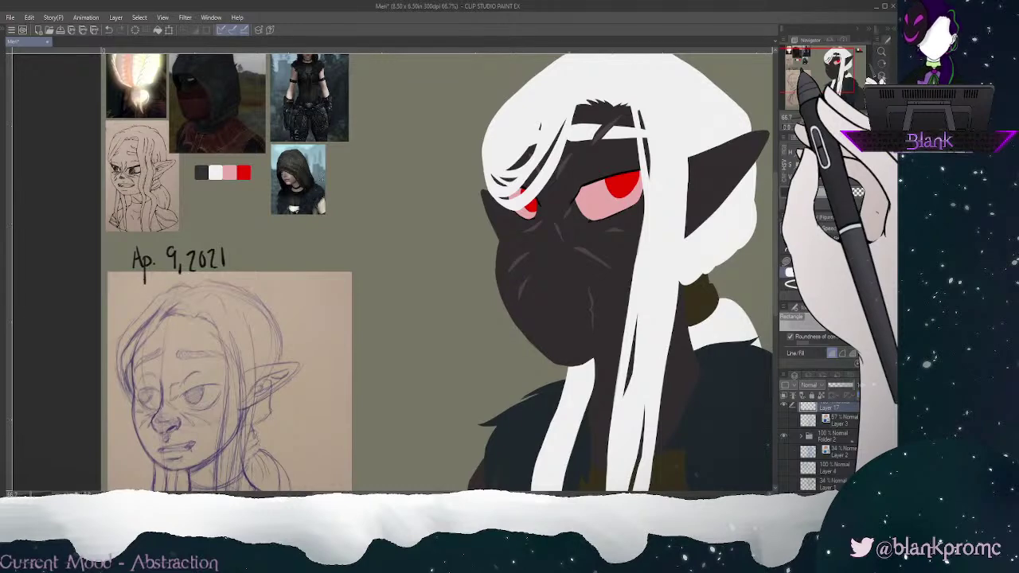
{"action": "left_click_drag", "start_coordinate": [841, 67], "coordinate": [859, 68]}
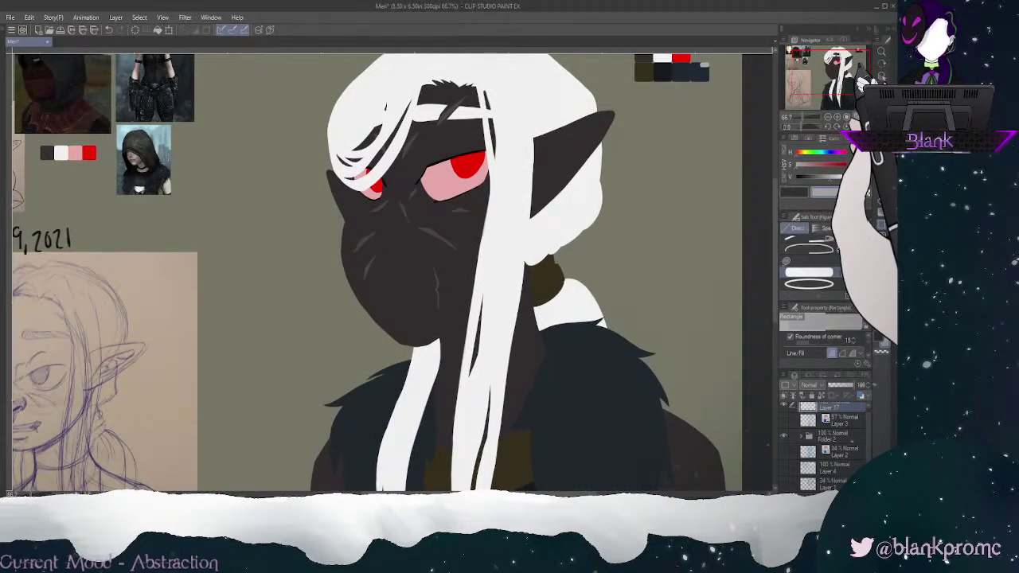
{"action": "left_click_drag", "start_coordinate": [839, 70], "coordinate": [846, 86]}
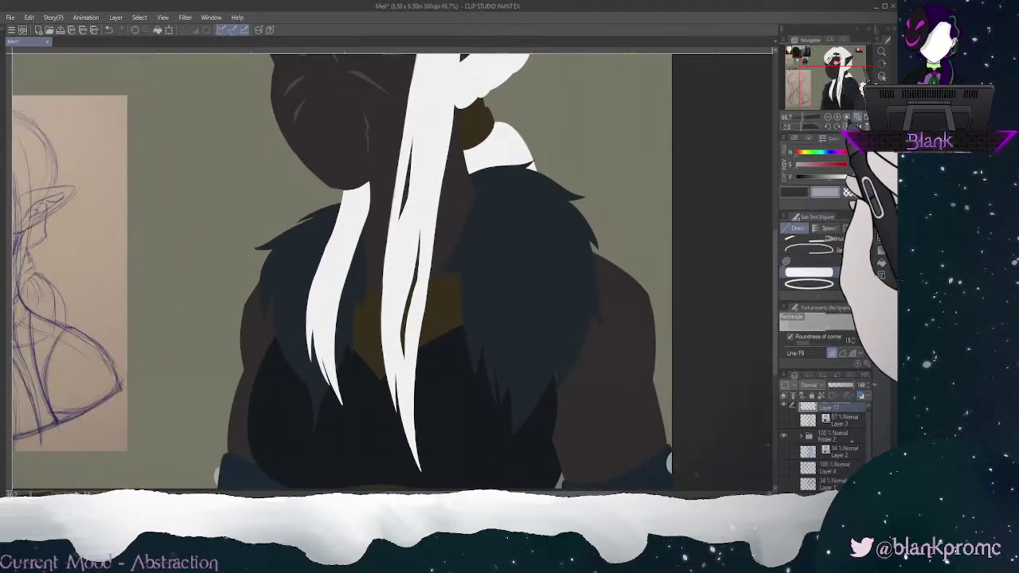
{"action": "left_click", "coordinate": [828, 118]}
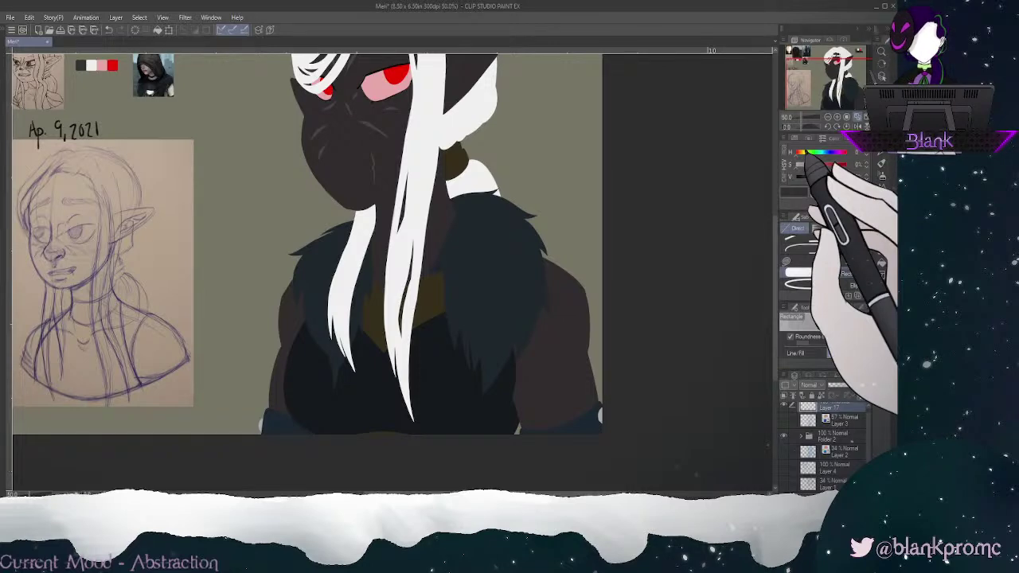
{"action": "left_click_drag", "start_coordinate": [847, 72], "coordinate": [836, 59]}
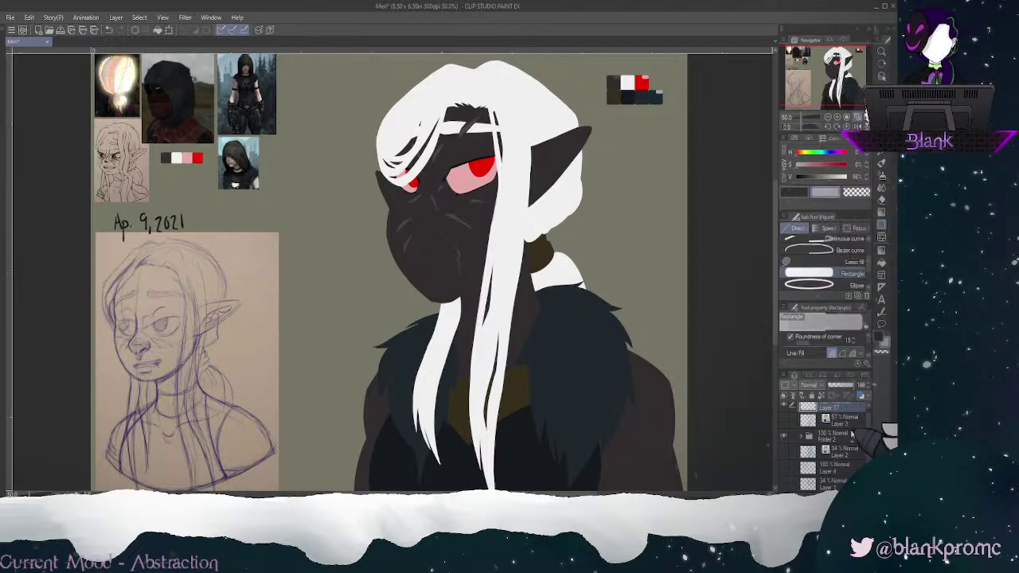
Step: Expand Folder 2, hide and reshow its top hair layer to identify it, and make the skin layer active
{"action": "left_click_drag", "start_coordinate": [868, 437], "coordinate": [868, 419]}
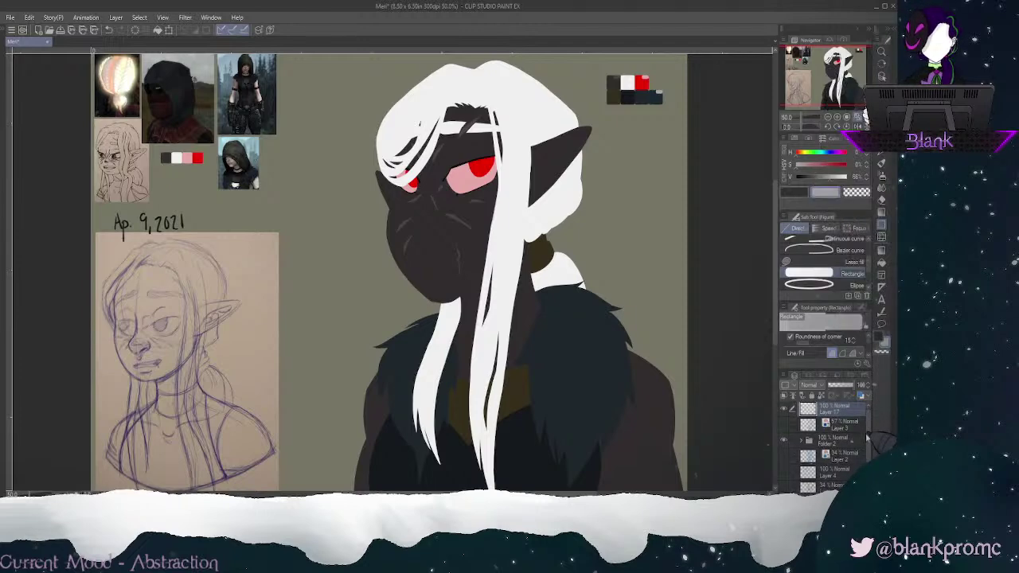
{"action": "left_click", "coordinate": [801, 442]}
{"action": "scroll", "coordinate": [847, 426], "scroll_direction": "down", "scroll_amount": 3}
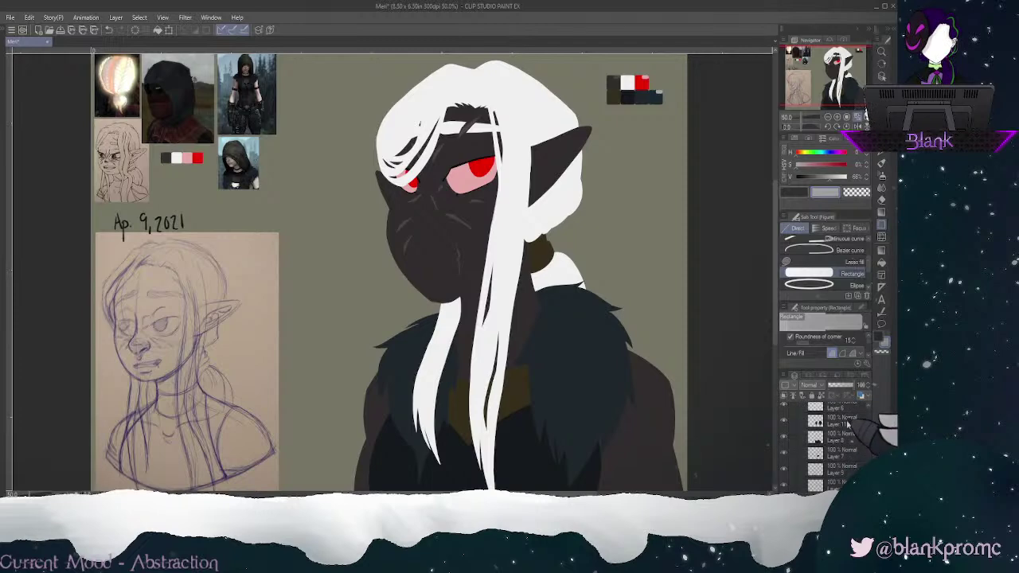
{"action": "scroll", "coordinate": [847, 431], "scroll_direction": "up", "scroll_amount": 3}
{"action": "left_click", "coordinate": [784, 439]}
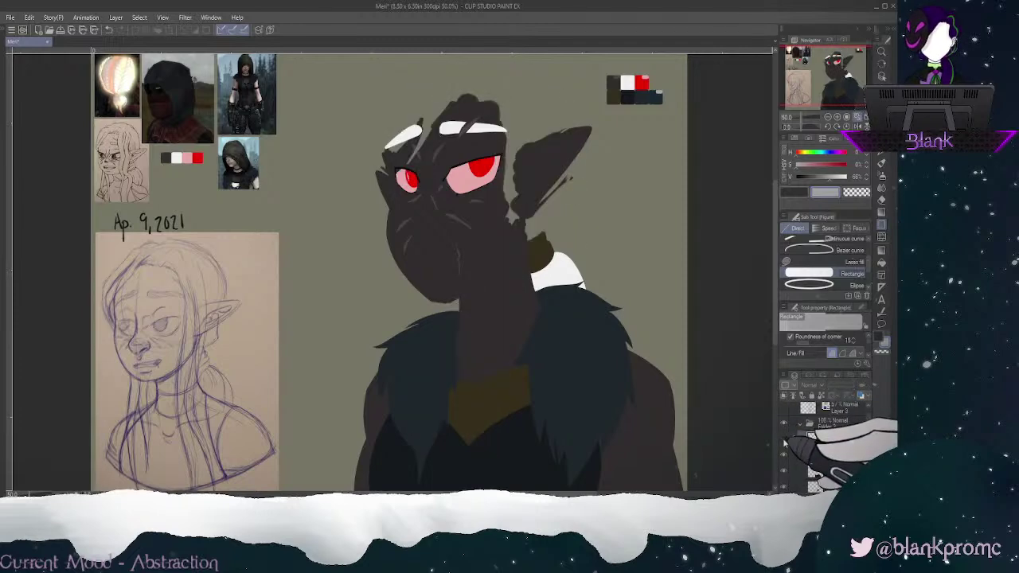
{"action": "left_click", "coordinate": [785, 439]}
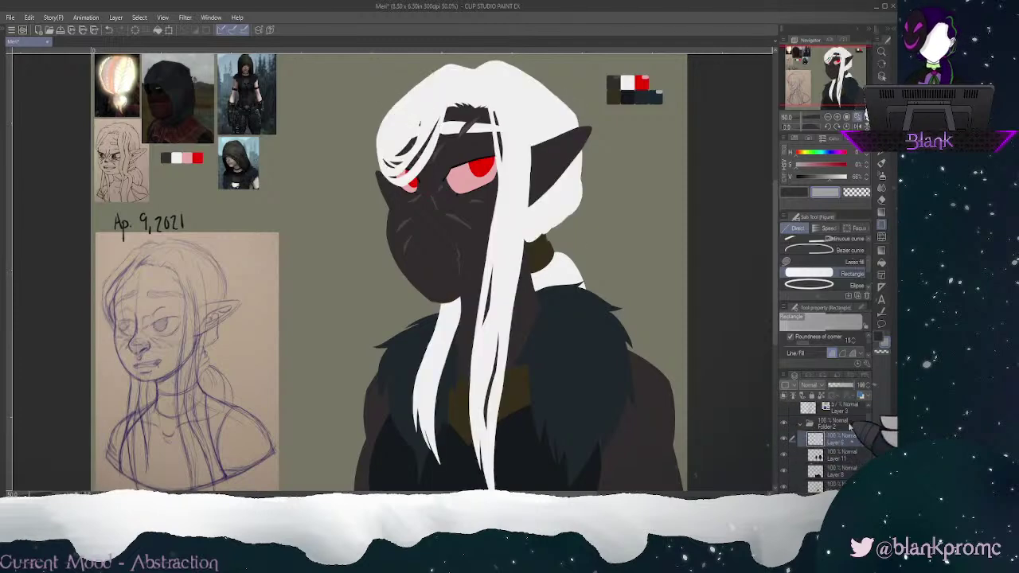
{"action": "scroll", "coordinate": [867, 430], "scroll_direction": "down", "scroll_amount": 6}
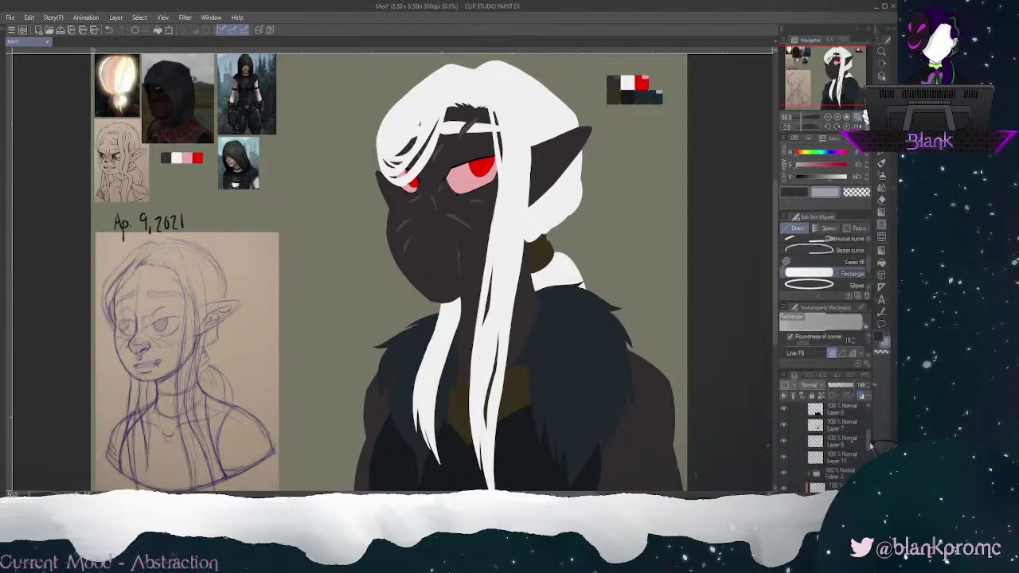
{"action": "left_click_drag", "start_coordinate": [871, 455], "coordinate": [871, 454]}
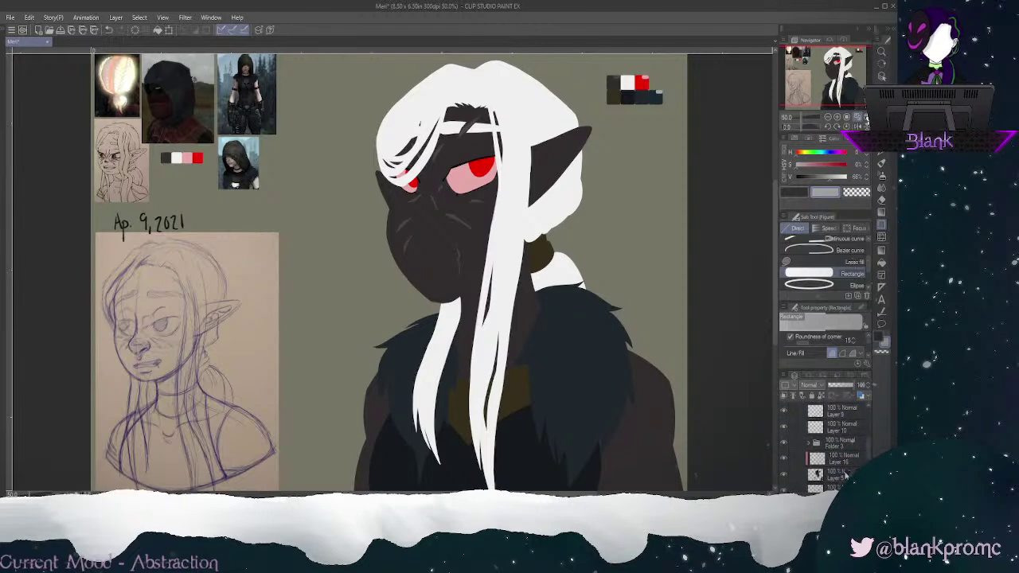
{"action": "left_click", "coordinate": [825, 74]}
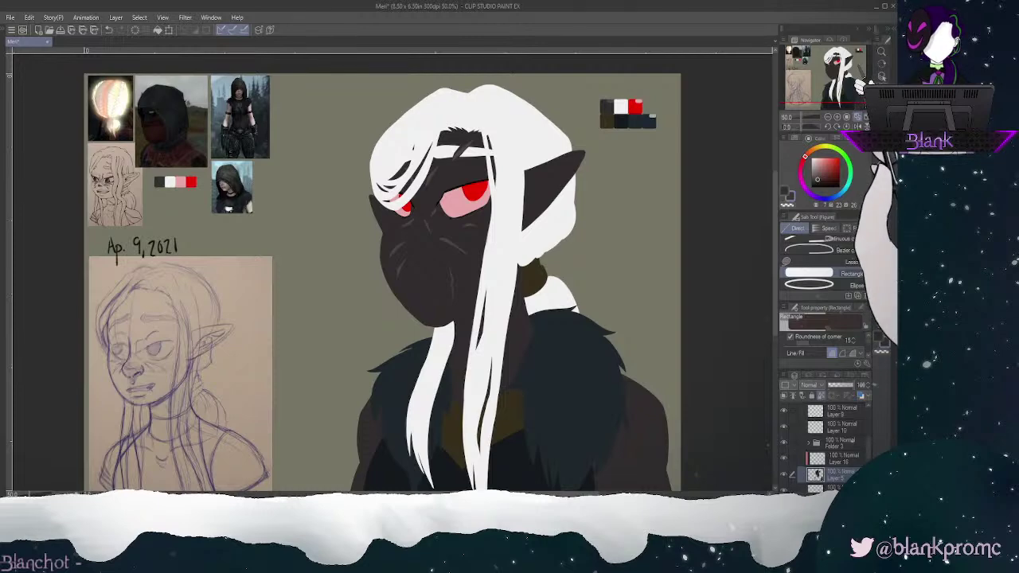
Step: With the Soft airbrush at size 170, shade a faint reddish-brown glow onto the cheek beside the long hair strand
{"action": "key", "text": "b"}
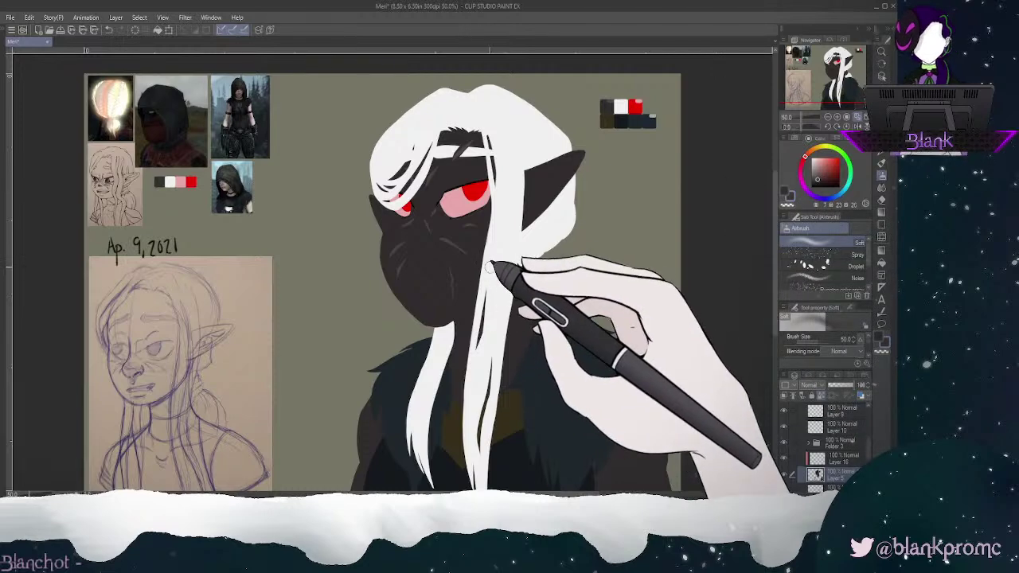
{"action": "key", "text": "]"}
{"action": "key", "text": "]"}
{"action": "key", "text": "]"}
{"action": "key", "text": "]"}
{"action": "key", "text": "]"}
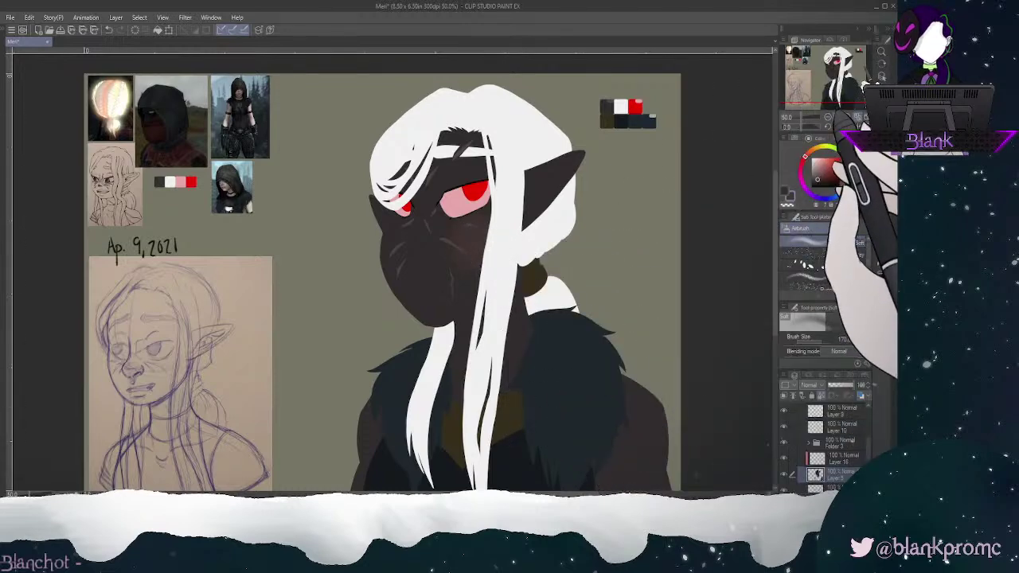
{"action": "left_click", "coordinate": [837, 117]}
{"action": "left_click", "coordinate": [837, 117]}
{"action": "left_click_drag", "start_coordinate": [834, 71], "coordinate": [837, 61]}
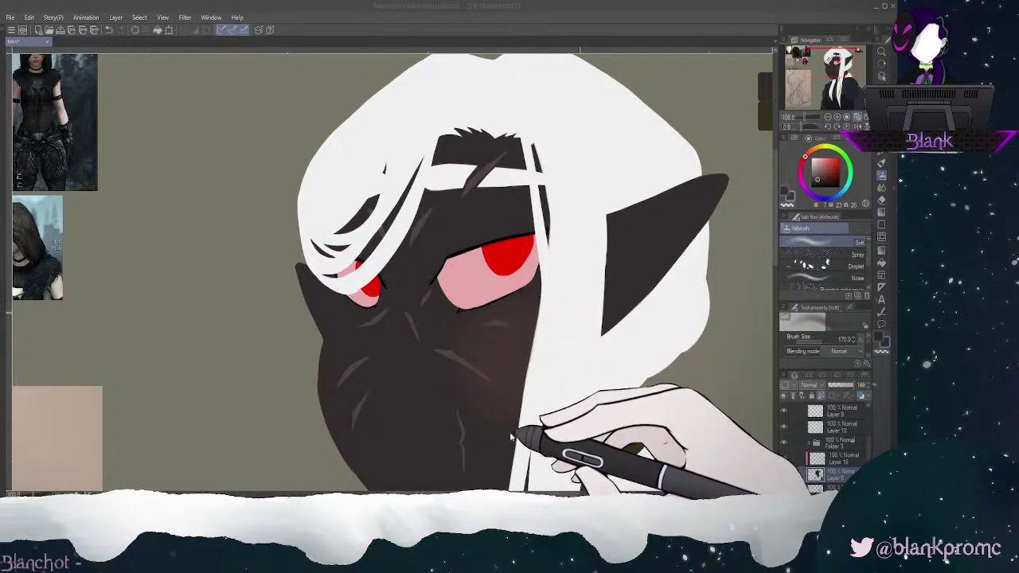
{"action": "left_click", "coordinate": [532, 447]}
Step: Reduce the Soft airbrush to size 80 and add the same reddish-brown tint to the far cheek
{"action": "key", "text": "bracketleft"}
{"action": "key", "text": "bracketleft"}
{"action": "key", "text": "bracketleft"}
{"action": "key", "text": "bracketleft"}
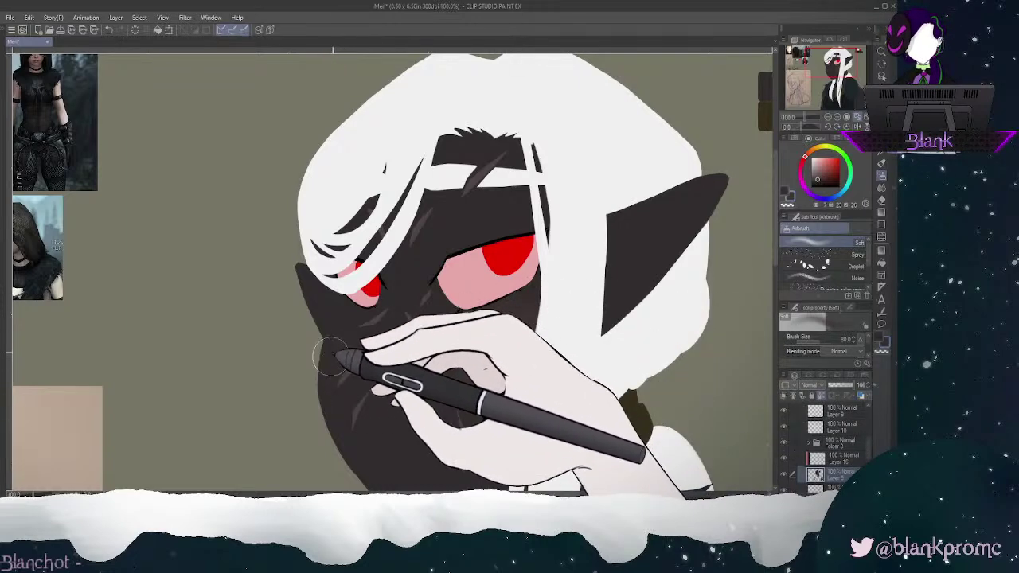
{"action": "mouse_move", "coordinate": [334, 367]}
{"action": "left_mouse_down"}
{"action": "mouse_move", "coordinate": [338, 342]}
{"action": "mouse_move", "coordinate": [333, 354]}
{"action": "mouse_move", "coordinate": [357, 373]}
{"action": "mouse_move", "coordinate": [344, 332]}
{"action": "left_mouse_up"}
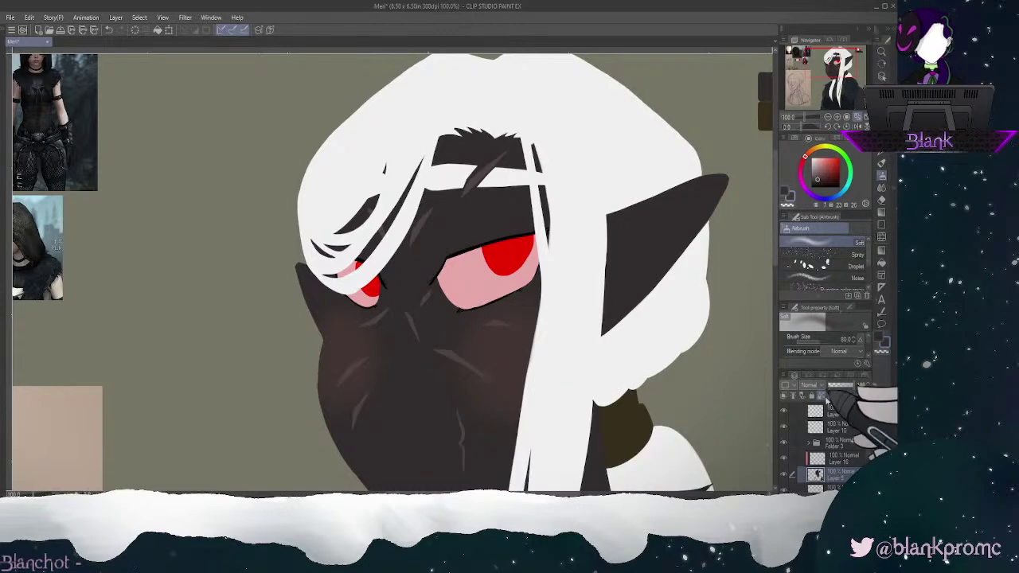
Step: Show the blue line sketch on Layer 3 and lower its opacity to a faint guide
{"action": "scroll", "coordinate": [839, 427], "scroll_direction": "up", "scroll_amount": 5}
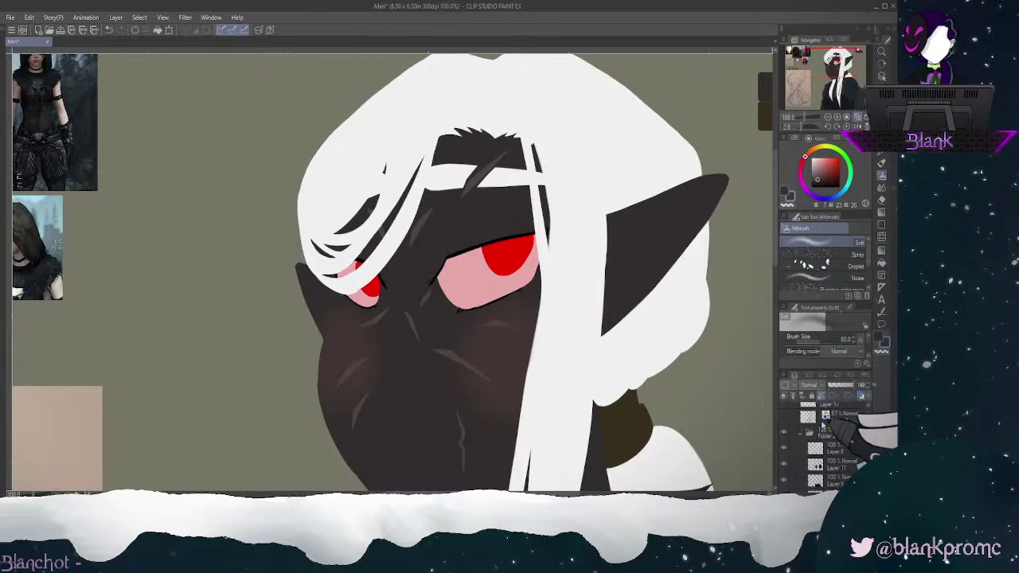
{"action": "left_click", "coordinate": [784, 416]}
{"action": "left_click", "coordinate": [852, 420]}
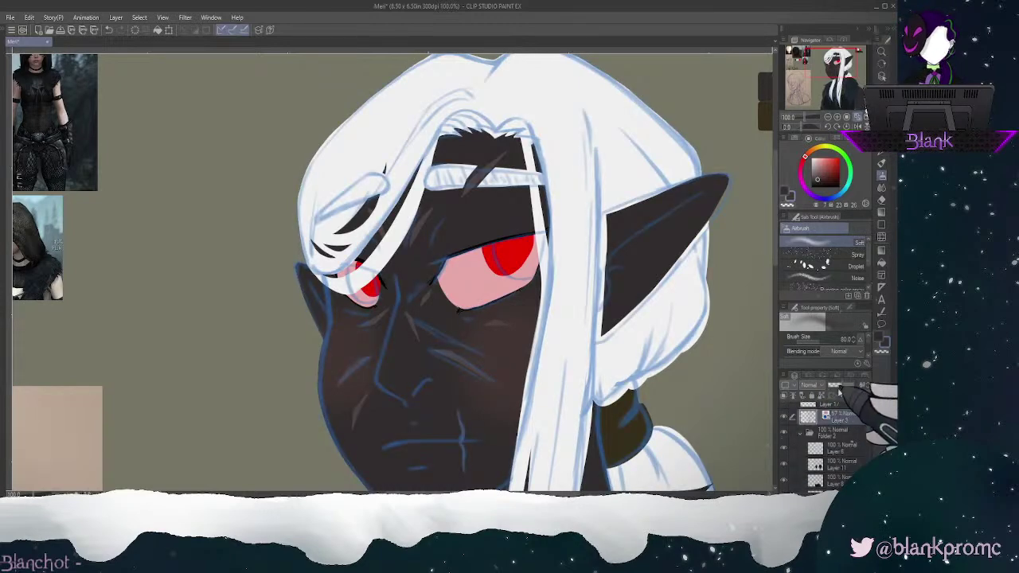
{"action": "left_click", "coordinate": [832, 385]}
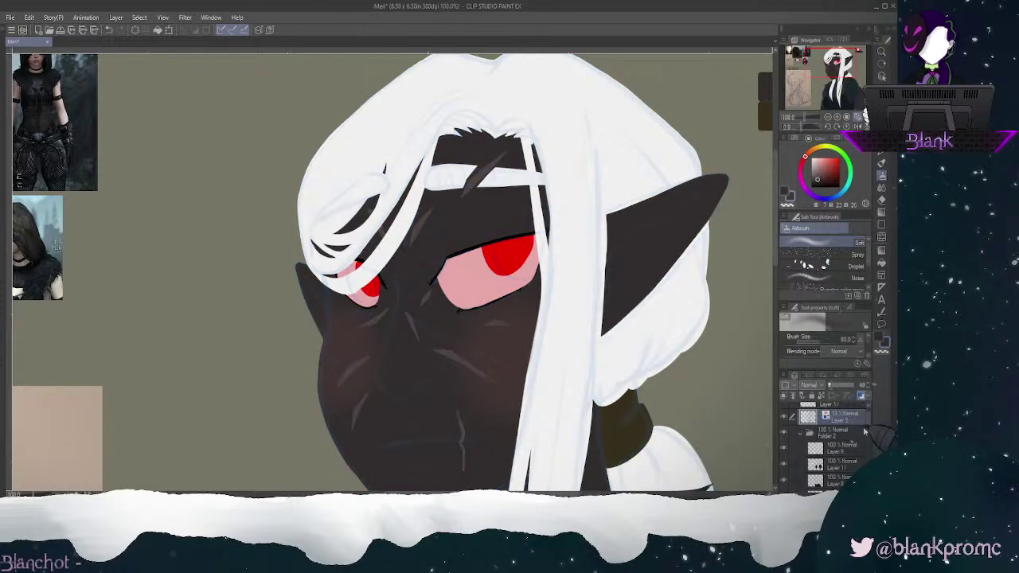
Step: Return to the skin layer and tint both ears reddish brown with the Soft airbrush at size 120
{"action": "left_click_drag", "start_coordinate": [868, 427], "coordinate": [870, 456]}
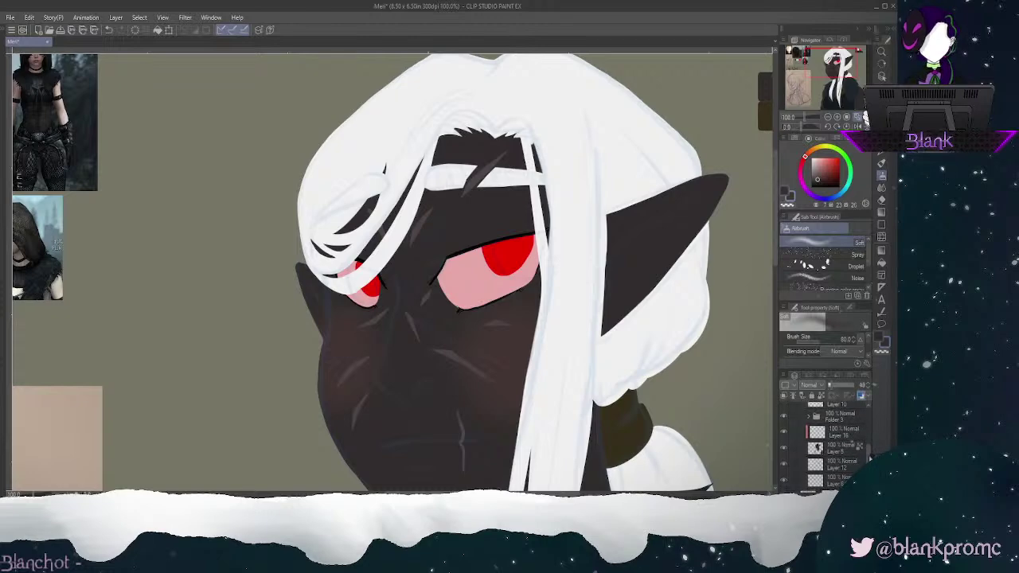
{"action": "scroll", "coordinate": [836, 453], "scroll_direction": "up", "scroll_amount": 2}
{"action": "left_click", "coordinate": [838, 460]}
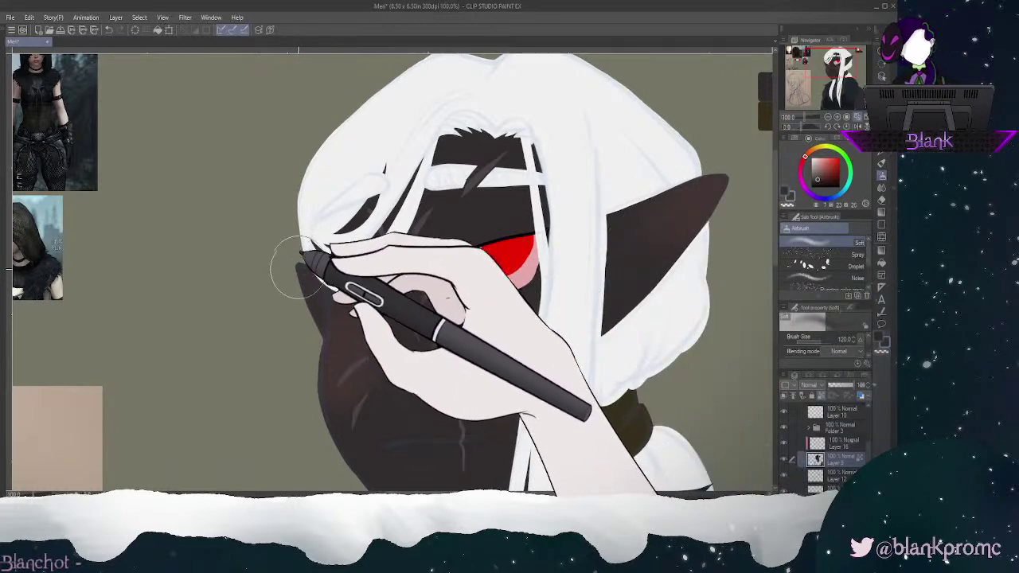
Step: Shade the bridge and tip of the nose in reddish brown, reducing the Soft airbrush to size 60
{"action": "left_click_drag", "start_coordinate": [832, 64], "coordinate": [831, 71]}
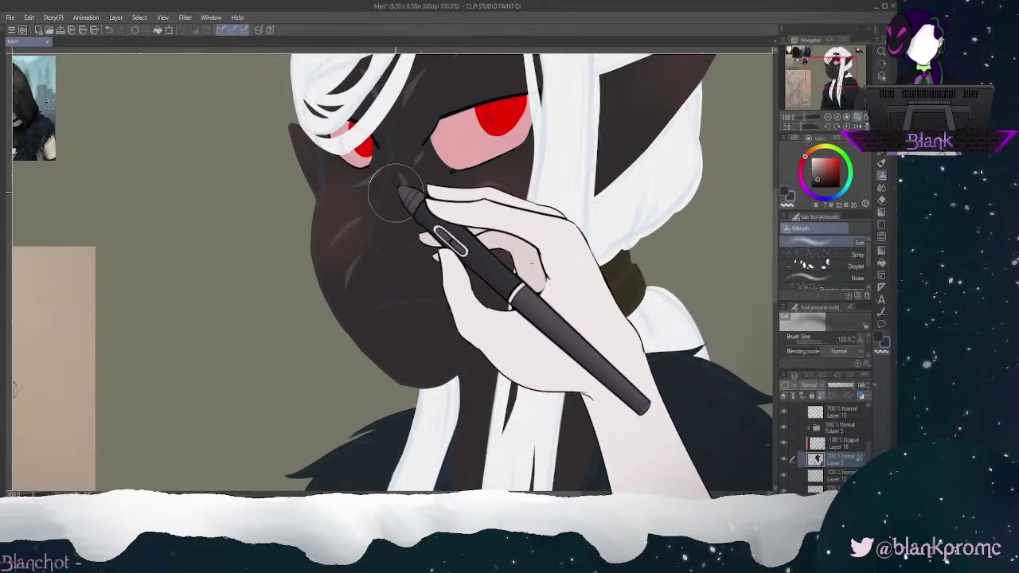
{"action": "key", "text": "bracketleft"}
{"action": "key", "text": "bracketleft"}
{"action": "key", "text": "bracketleft"}
{"action": "key", "text": "bracketleft"}
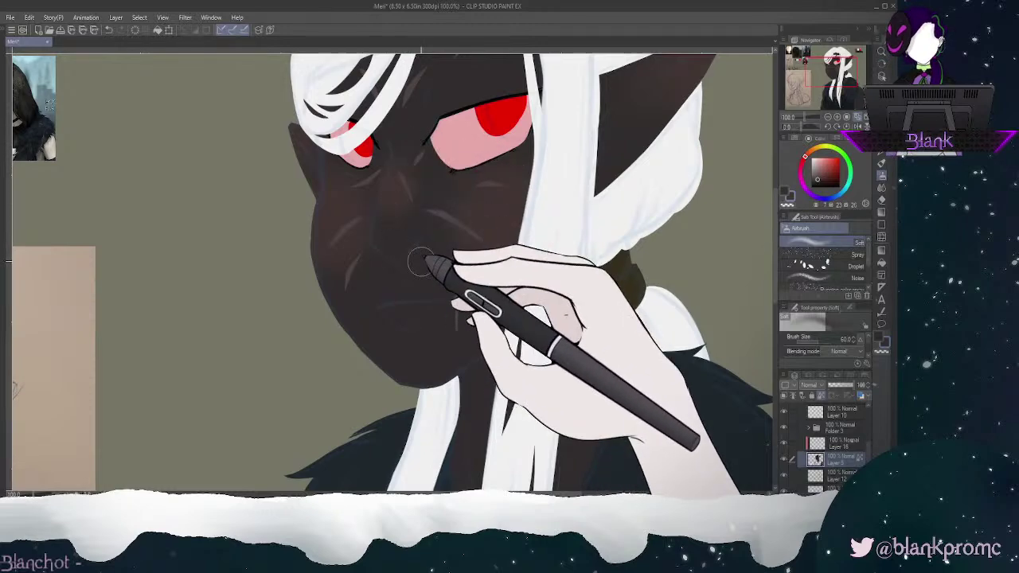
Step: Softly airbrush the skin around both eyes, undoing the first stroke over the large eye's lid and repainting it
{"action": "left_click_drag", "start_coordinate": [832, 72], "coordinate": [826, 64]}
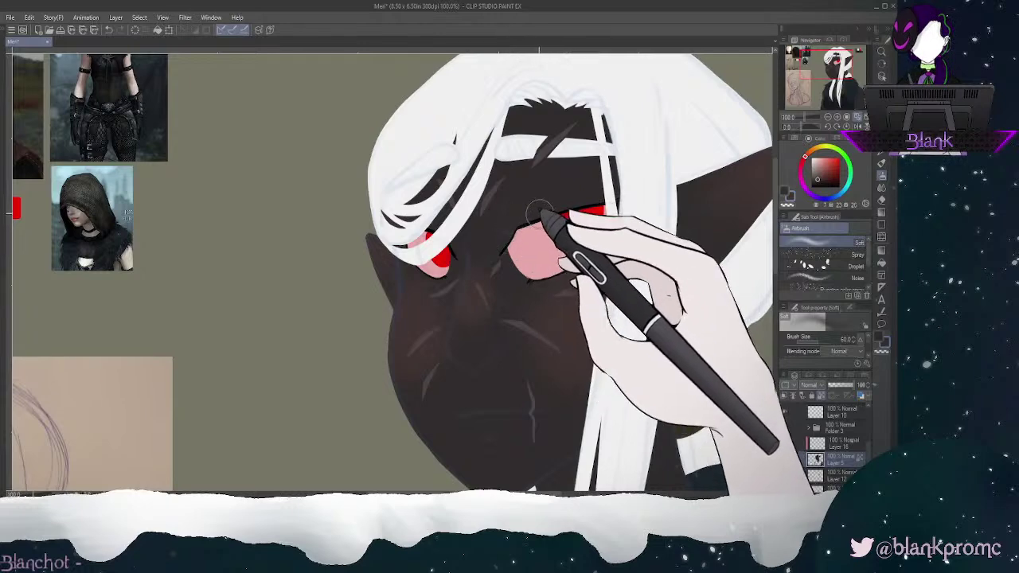
{"action": "left_click_drag", "start_coordinate": [574, 205], "coordinate": [505, 241]}
{"action": "key", "text": "ctrl+z"}
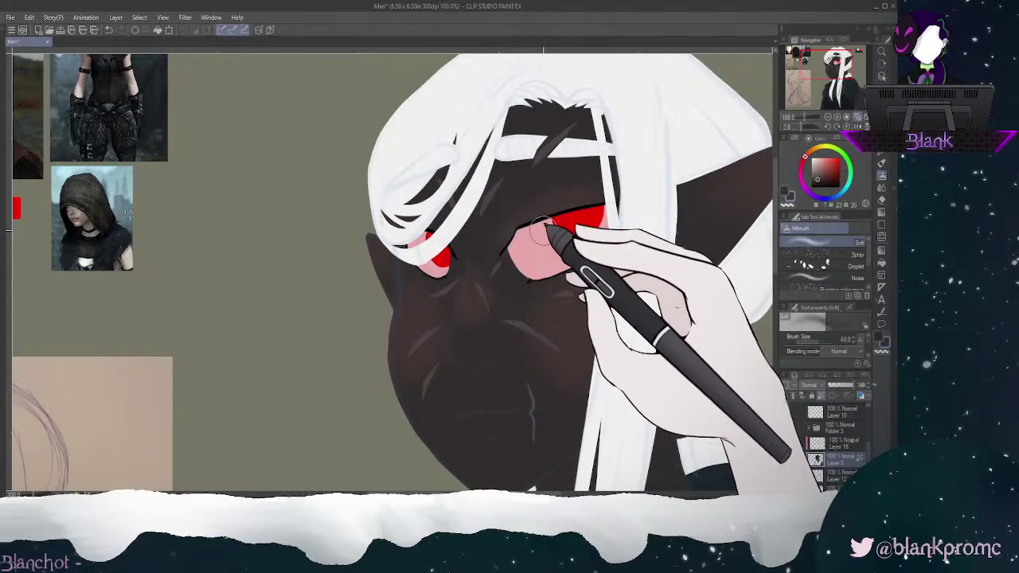
{"action": "left_click_drag", "start_coordinate": [520, 227], "coordinate": [564, 224]}
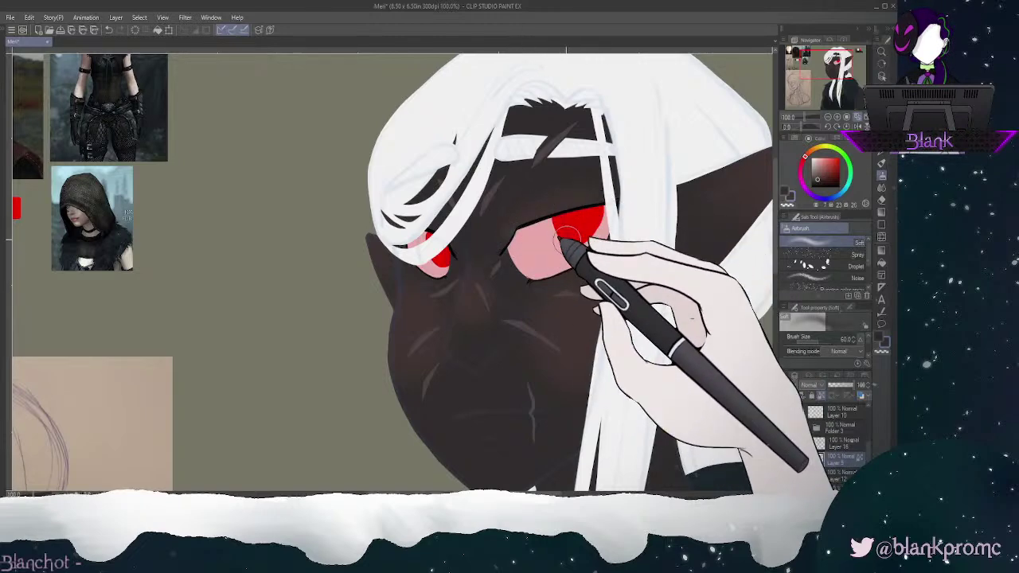
{"action": "mouse_move", "coordinate": [446, 239]}
{"action": "left_mouse_down"}
{"action": "mouse_move", "coordinate": [440, 227]}
{"action": "mouse_move", "coordinate": [442, 243]}
{"action": "mouse_move", "coordinate": [394, 256]}
{"action": "left_mouse_up"}
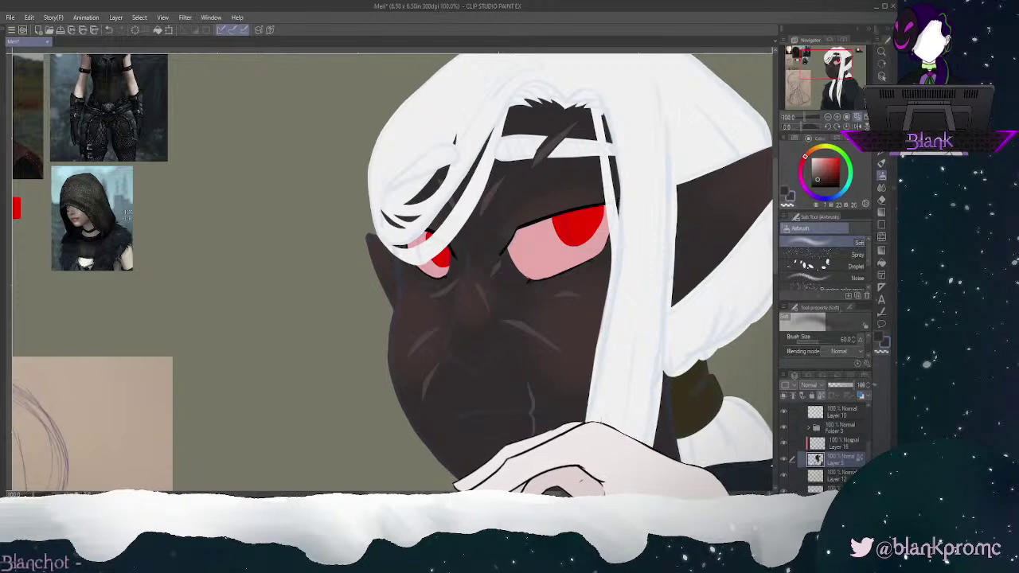
{"action": "mouse_move", "coordinate": [444, 238]}
{"action": "left_mouse_down"}
{"action": "mouse_move", "coordinate": [408, 236]}
{"action": "mouse_move", "coordinate": [430, 280]}
{"action": "mouse_move", "coordinate": [412, 233]}
{"action": "mouse_move", "coordinate": [426, 269]}
{"action": "left_mouse_up"}
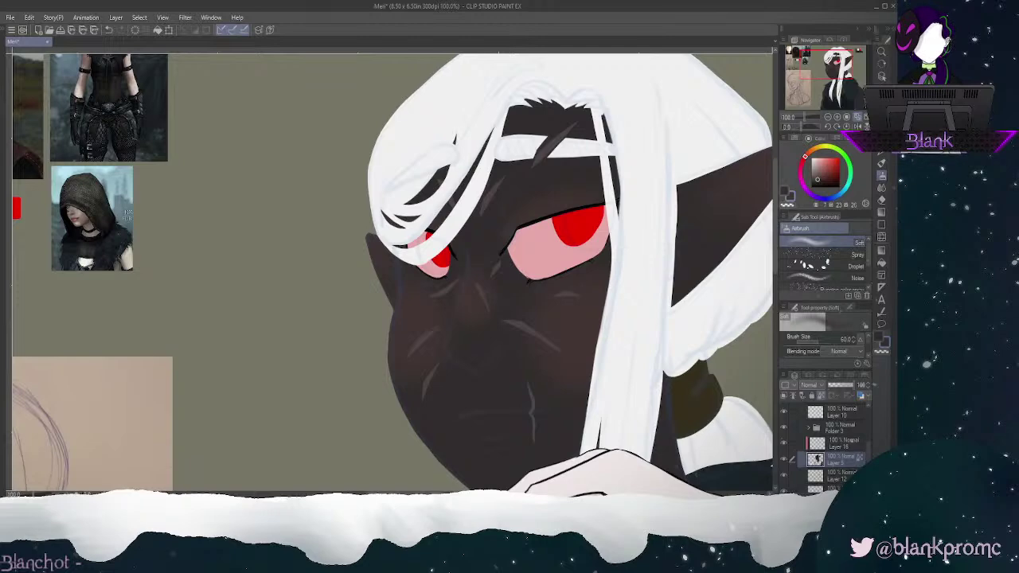
Step: Sample the ear's skin colour, choose the rounded Rectangle figure tool, show the grid and select the palette layer, Layer 17
{"action": "mouse_move", "coordinate": [826, 63]}
{"action": "left_mouse_down"}
{"action": "mouse_move", "coordinate": [830, 82]}
{"action": "mouse_move", "coordinate": [831, 70]}
{"action": "mouse_move", "coordinate": [811, 89]}
{"action": "left_mouse_up"}
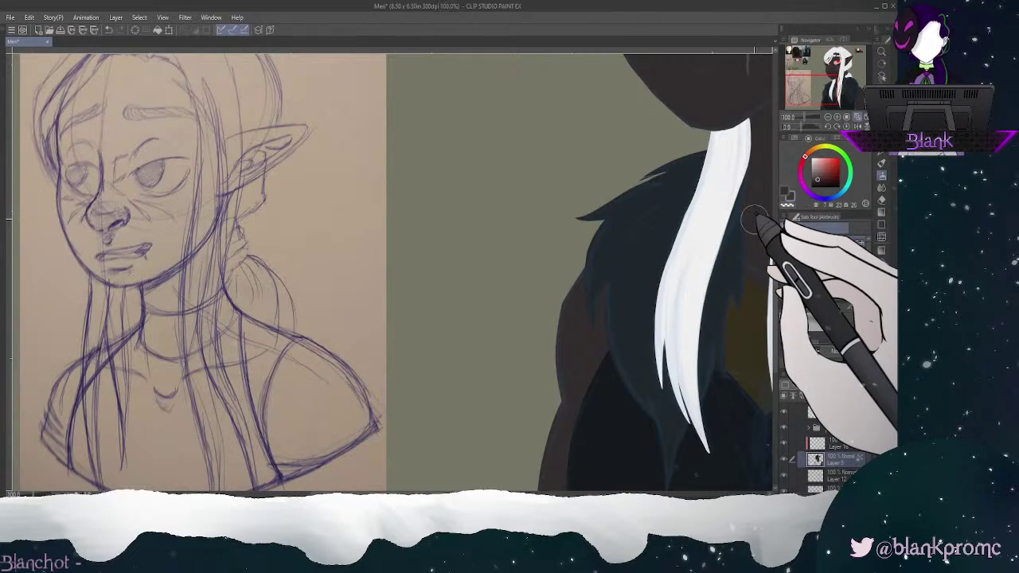
{"action": "mouse_move", "coordinate": [824, 82]}
{"action": "left_mouse_down"}
{"action": "mouse_move", "coordinate": [840, 59]}
{"action": "mouse_move", "coordinate": [858, 69]}
{"action": "left_mouse_up"}
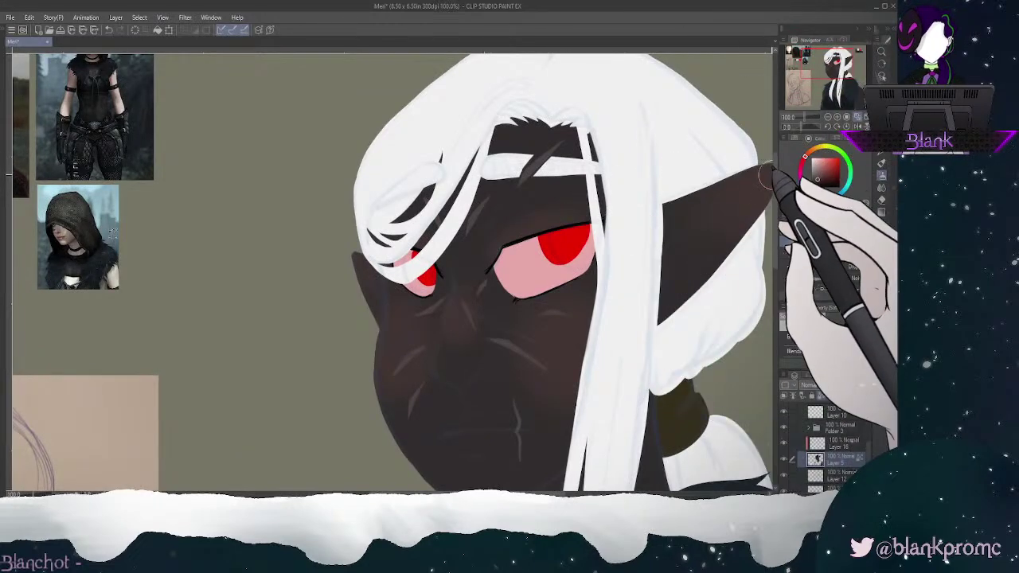
{"action": "left_click", "coordinate": [673, 310], "text": "alt"}
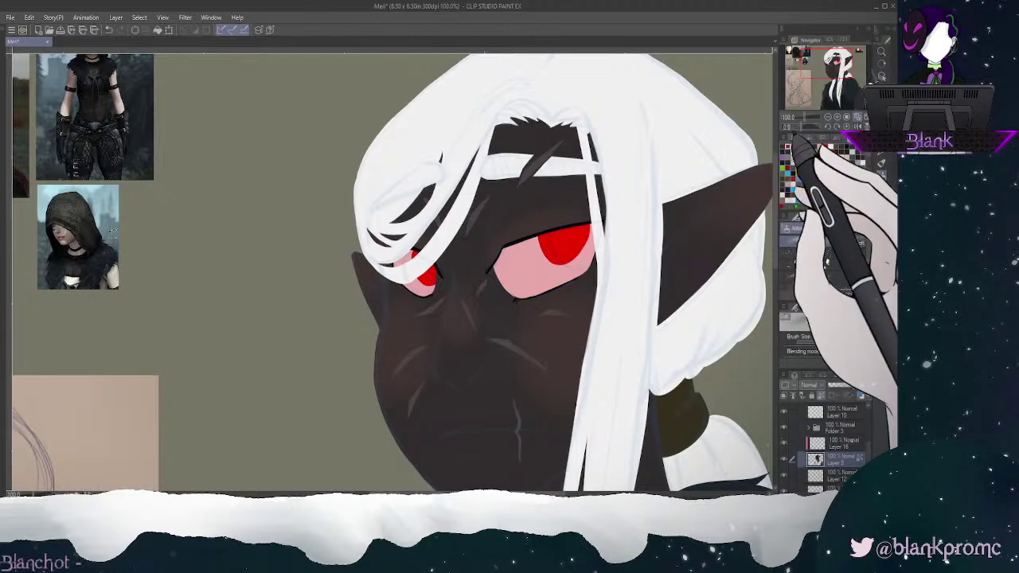
{"action": "left_click_drag", "start_coordinate": [830, 59], "coordinate": [854, 52]}
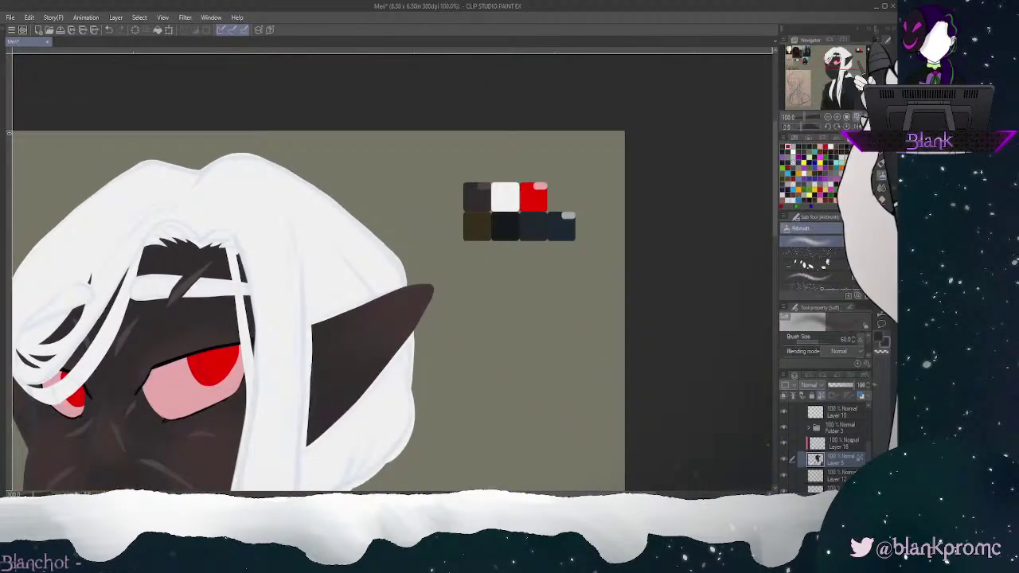
{"action": "left_click", "coordinate": [881, 224]}
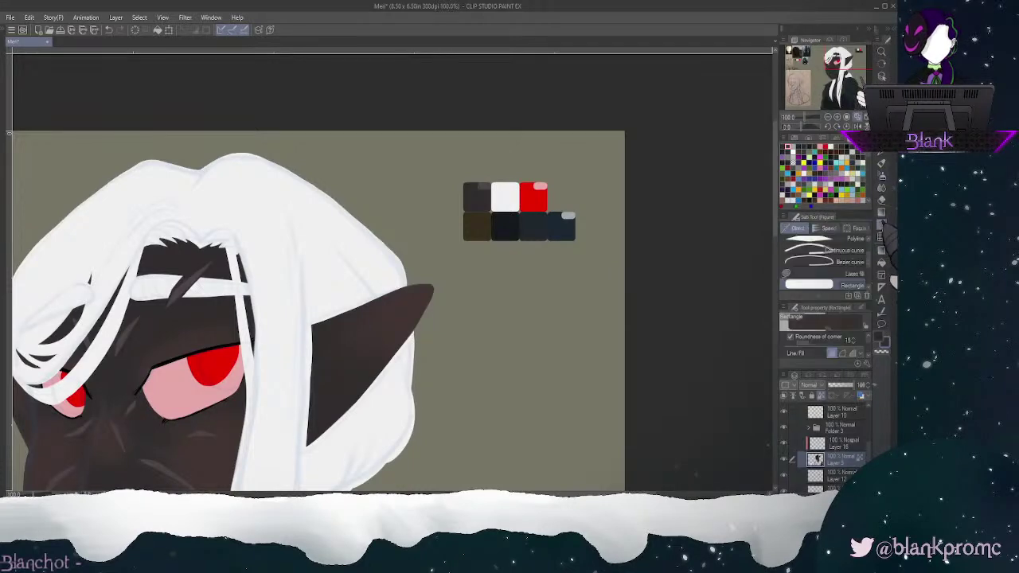
{"action": "key", "text": "ctrl+apostrophe"}
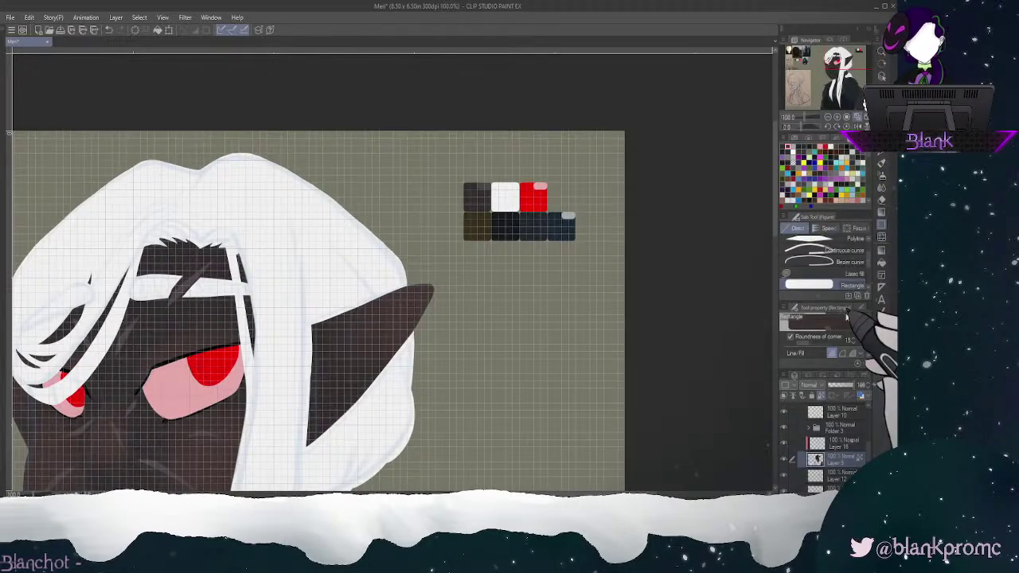
{"action": "left_click_drag", "start_coordinate": [868, 448], "coordinate": [862, 411]}
{"action": "left_click", "coordinate": [861, 410]}
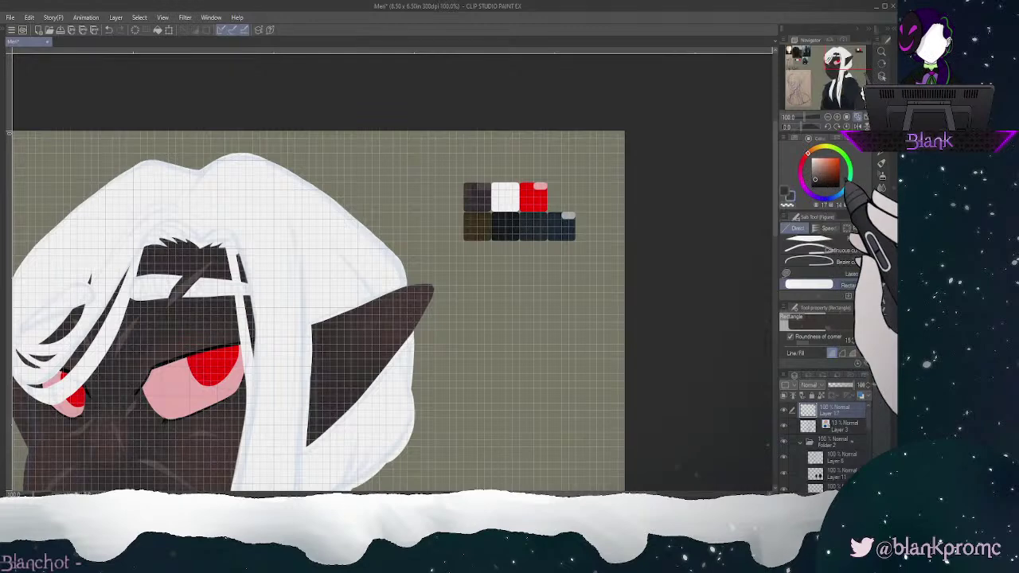
Step: Add small rounded blocks of sampled brown and purple skin shades inside the dark skin swatch of the palette
{"action": "key", "text": "p"}
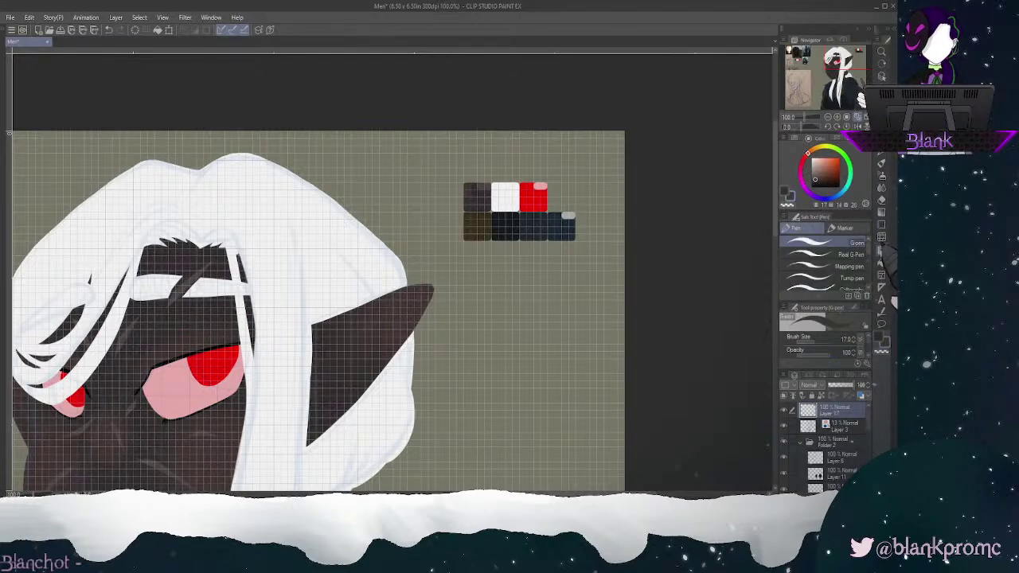
{"action": "key", "text": "u"}
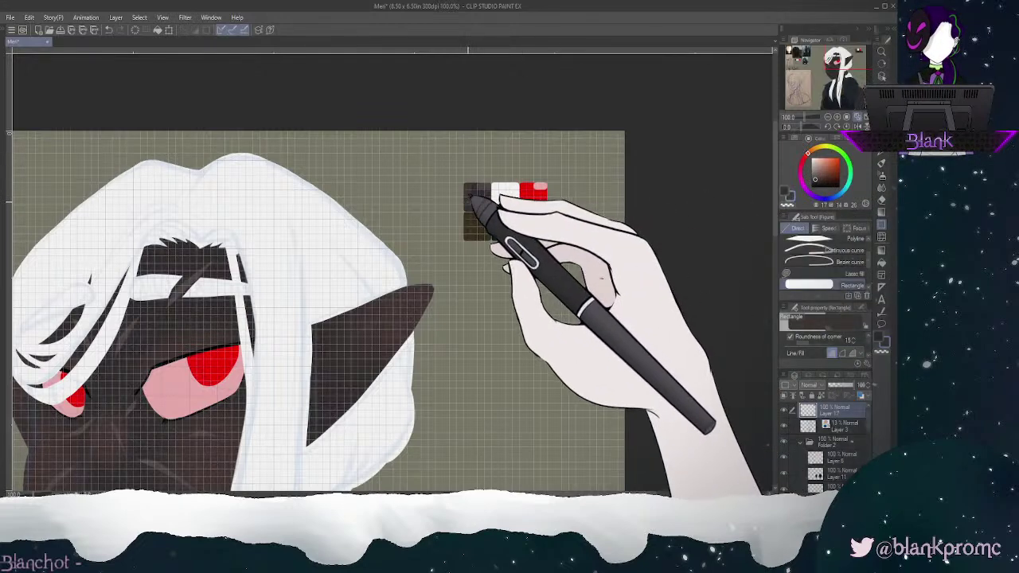
{"action": "left_click_drag", "start_coordinate": [492, 211], "coordinate": [575, 239]}
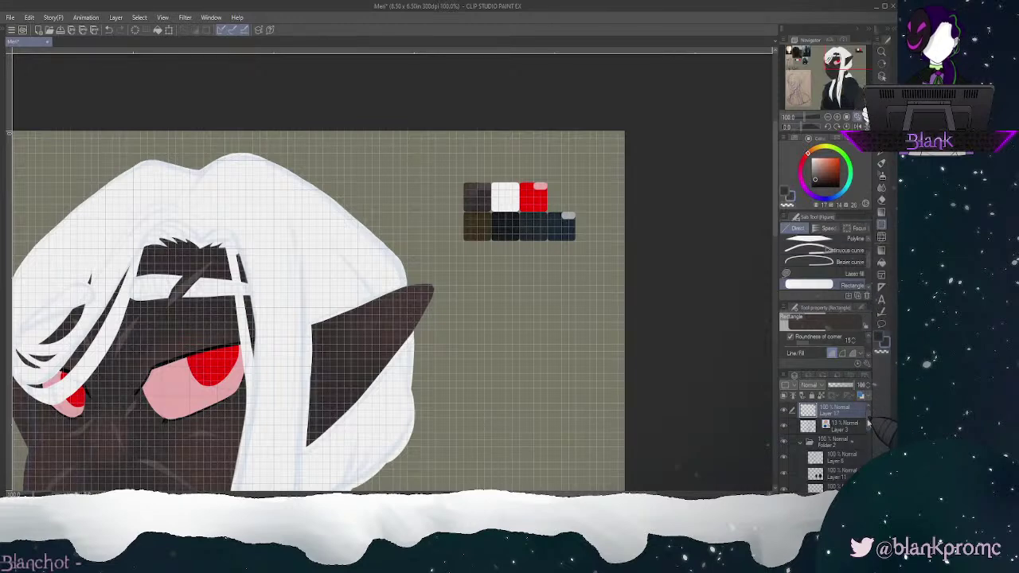
{"action": "left_click", "coordinate": [482, 202], "text": "alt"}
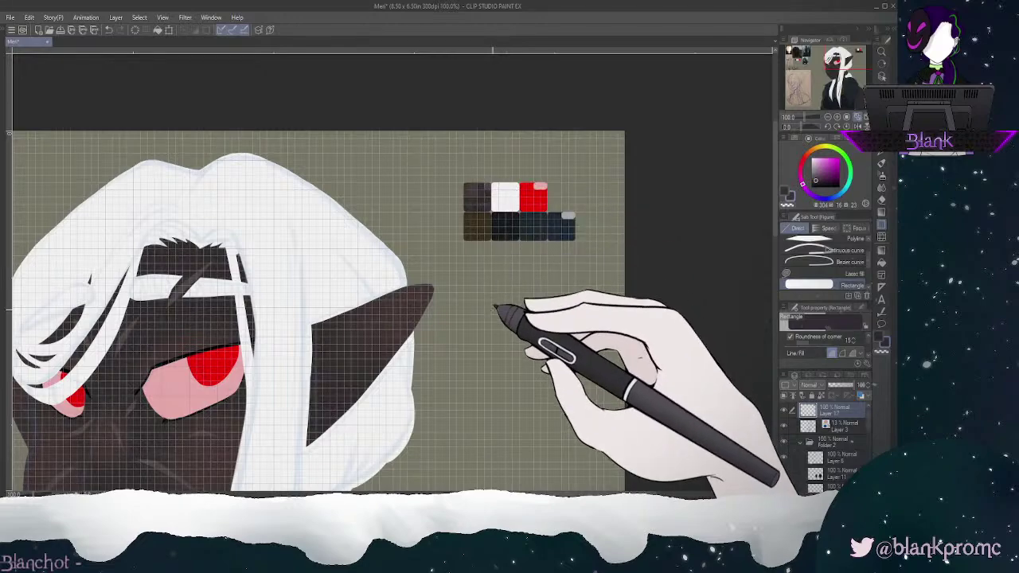
{"action": "left_click", "coordinate": [837, 118]}
{"action": "left_click", "coordinate": [837, 117]}
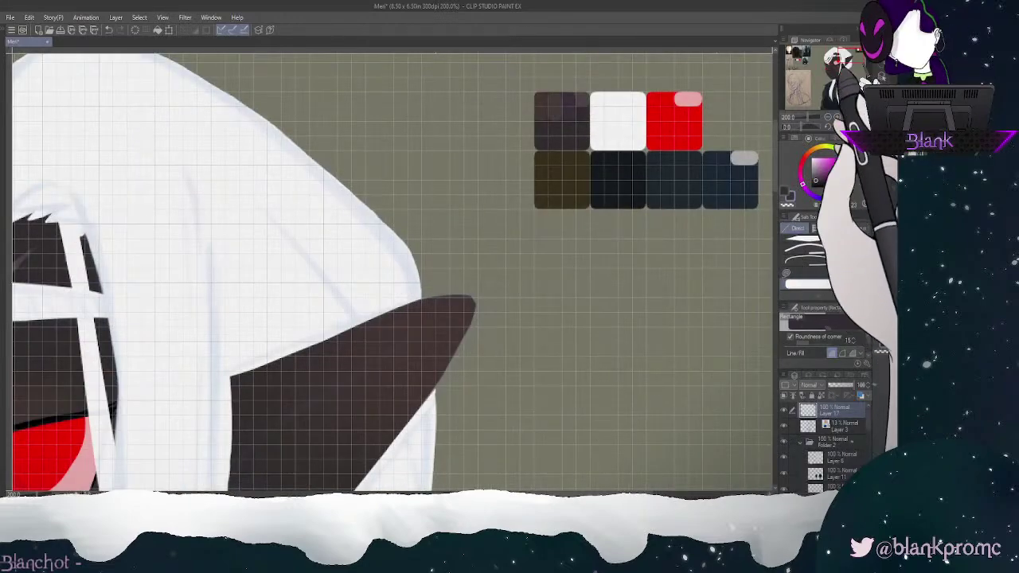
{"action": "left_click_drag", "start_coordinate": [853, 53], "coordinate": [857, 49]}
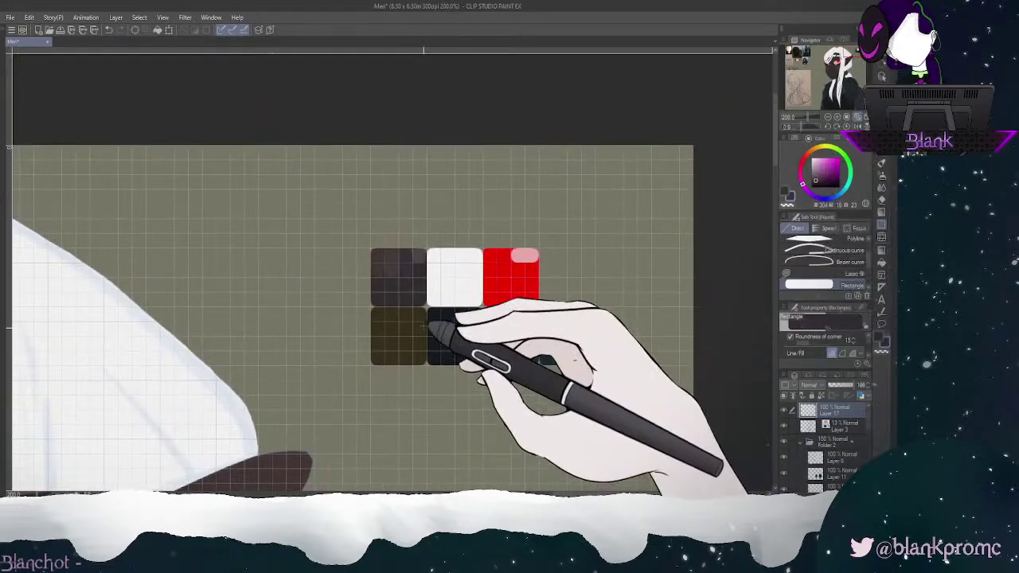
{"action": "left_click", "coordinate": [419, 252], "text": "alt"}
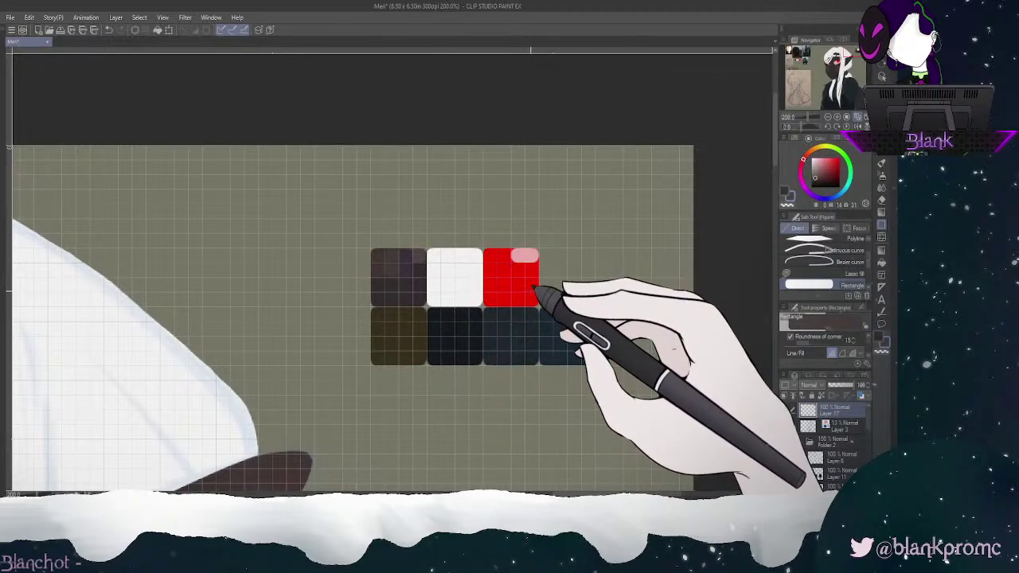
Step: Lay out a row of four small rounded swatches in the sampled skin shades above the main palette
{"action": "left_click", "coordinate": [376, 255], "text": "alt"}
{"action": "mouse_move", "coordinate": [287, 190]}
{"action": "left_mouse_down"}
{"action": "mouse_move", "coordinate": [315, 217]}
{"action": "mouse_move", "coordinate": [391, 194]}
{"action": "mouse_move", "coordinate": [399, 209]}
{"action": "left_mouse_up"}
{"action": "left_click", "coordinate": [392, 259], "text": "alt"}
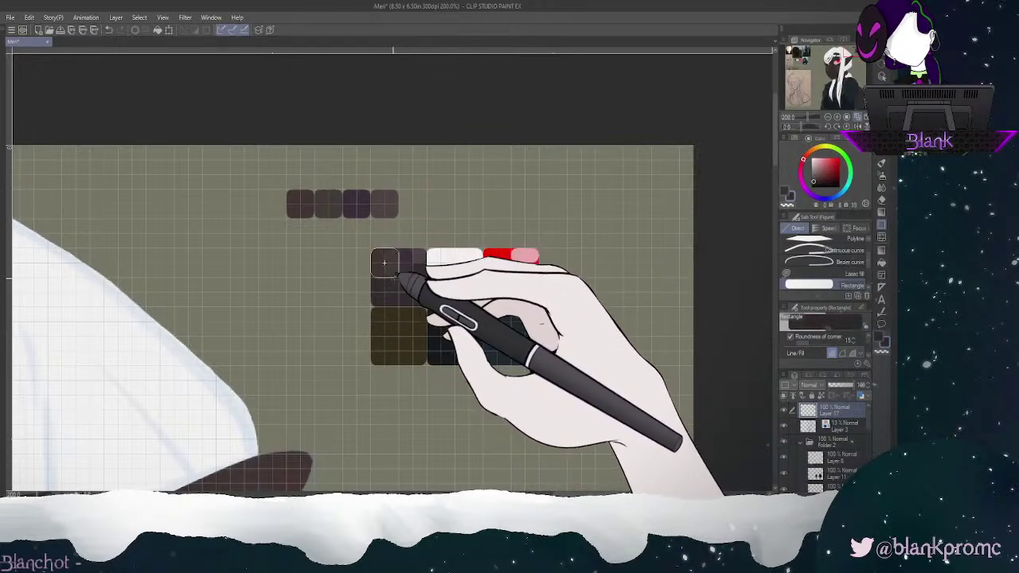
Step: Sample the shades from the small row and redraw them as narrow bands and a mauve bar inside the skin swatch
{"action": "left_click", "coordinate": [299, 192], "text": "alt"}
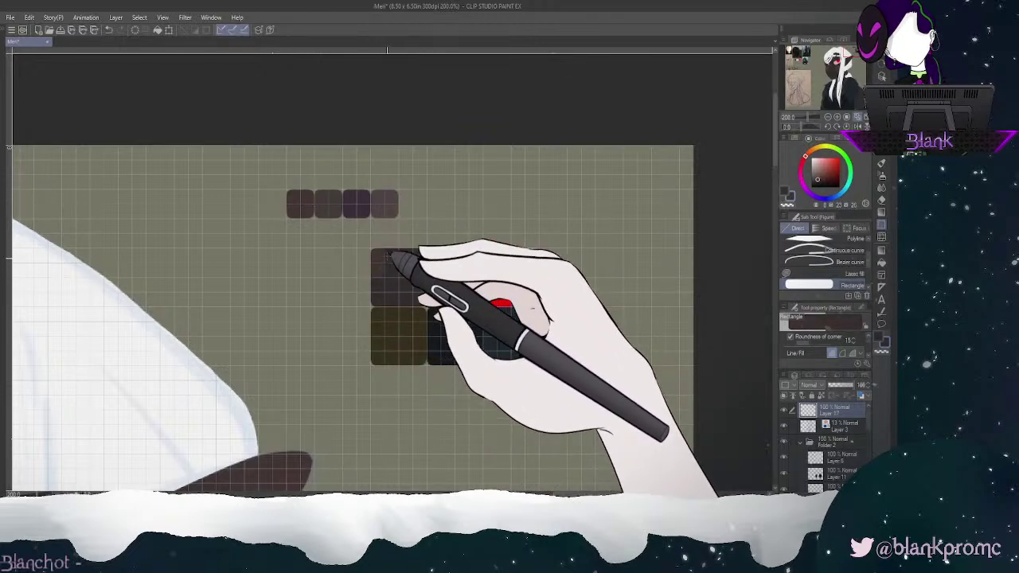
{"action": "left_click", "coordinate": [326, 196], "text": "alt"}
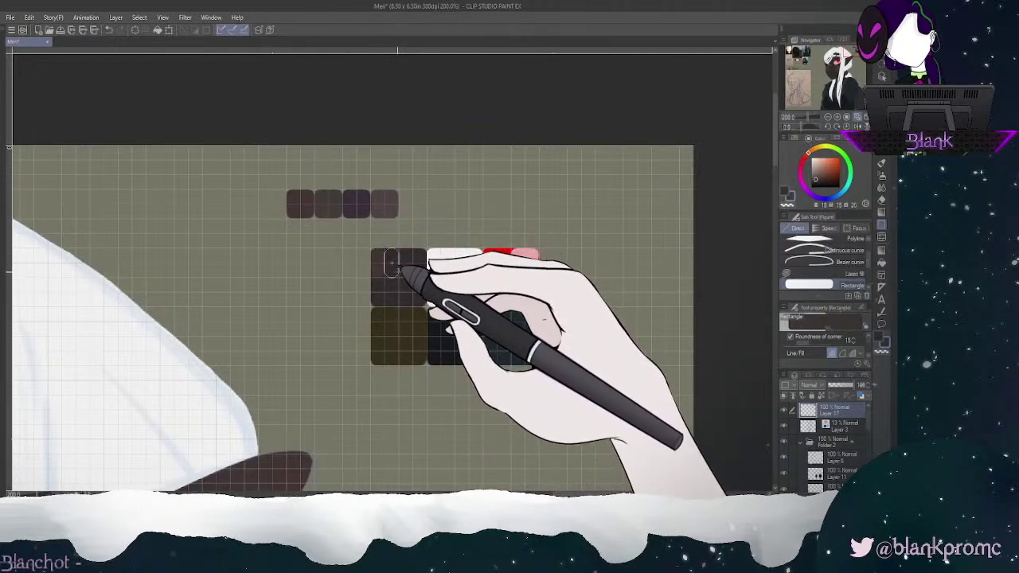
{"action": "left_click", "coordinate": [387, 203], "text": "alt"}
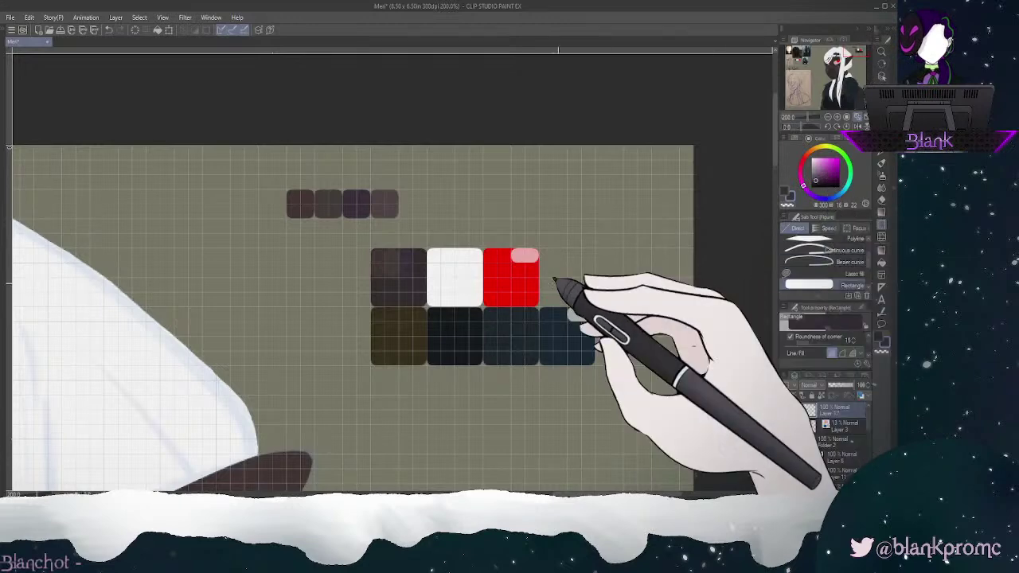
{"action": "left_click", "coordinate": [390, 197], "text": "alt"}
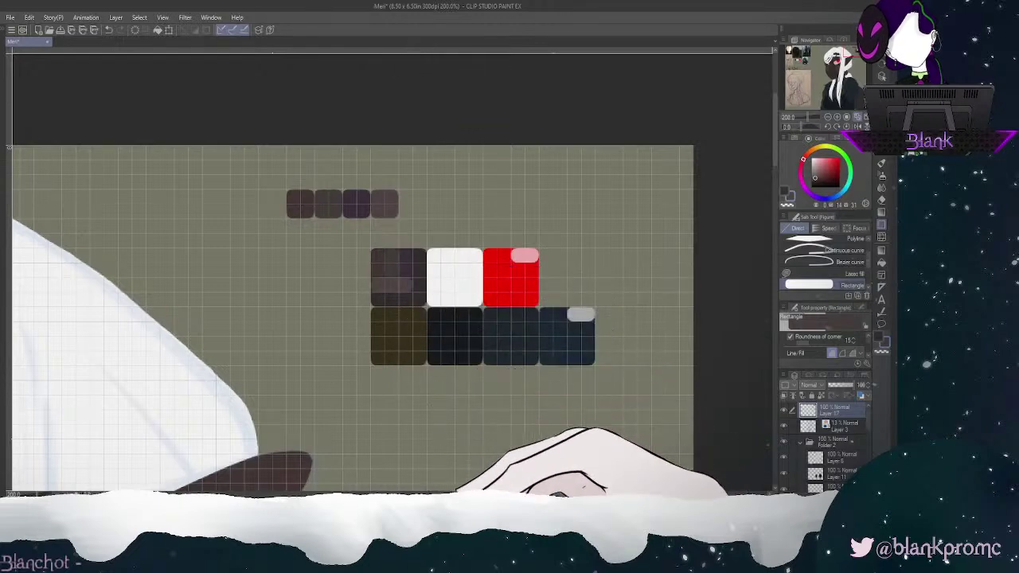
Step: Erase the row of four small swatches above the palette with the Hard eraser at size 50
{"action": "key", "text": "e"}
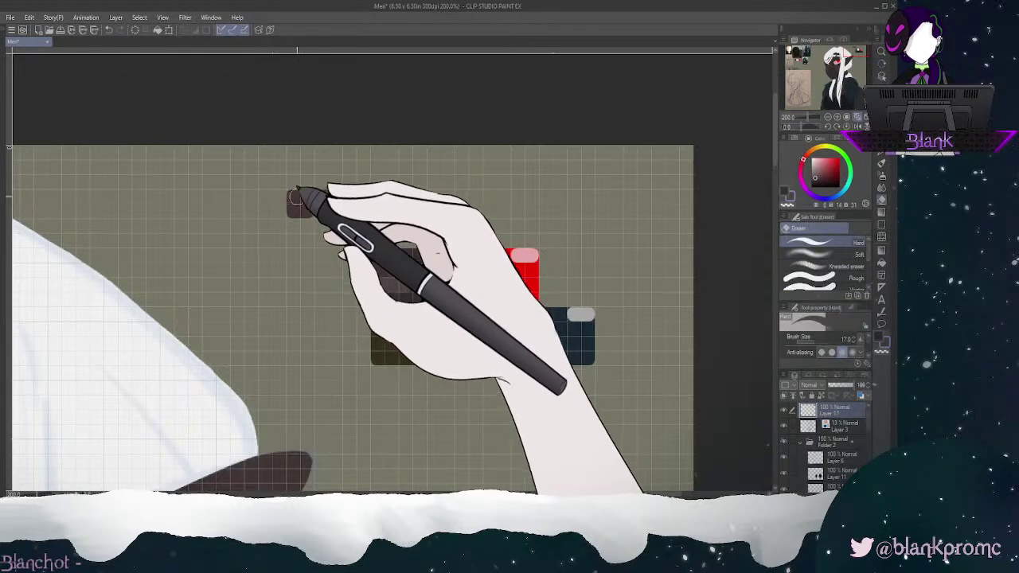
{"action": "key", "text": "bracketright"}
{"action": "key", "text": "bracketright"}
{"action": "key", "text": "bracketright"}
{"action": "key", "text": "bracketright"}
{"action": "key", "text": "bracketright"}
{"action": "left_click_drag", "start_coordinate": [295, 184], "coordinate": [303, 181]}
{"action": "mouse_move", "coordinate": [314, 213]}
{"action": "left_mouse_down"}
{"action": "mouse_move", "coordinate": [352, 212]}
{"action": "mouse_move", "coordinate": [465, 129]}
{"action": "left_mouse_up"}
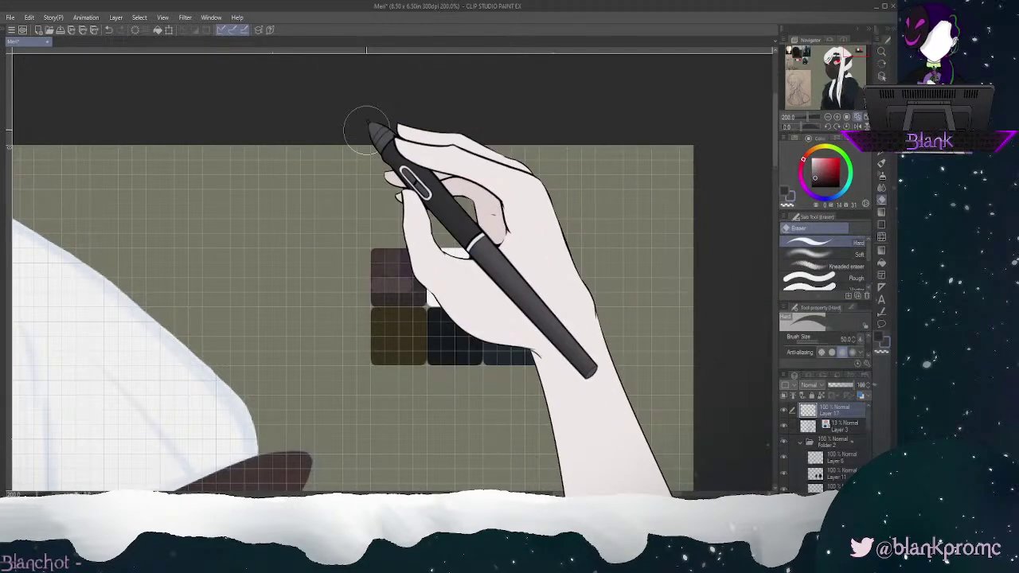
Step: Hide the grid and sample the dark brown shade from the skin swatch
{"action": "left_click", "coordinate": [828, 117]}
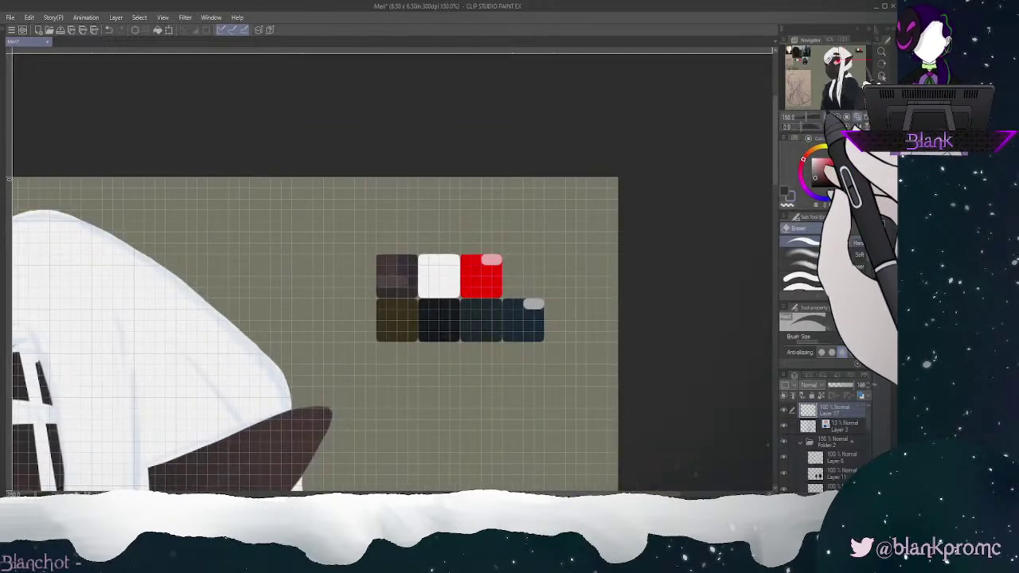
{"action": "left_click_drag", "start_coordinate": [849, 47], "coordinate": [844, 49]}
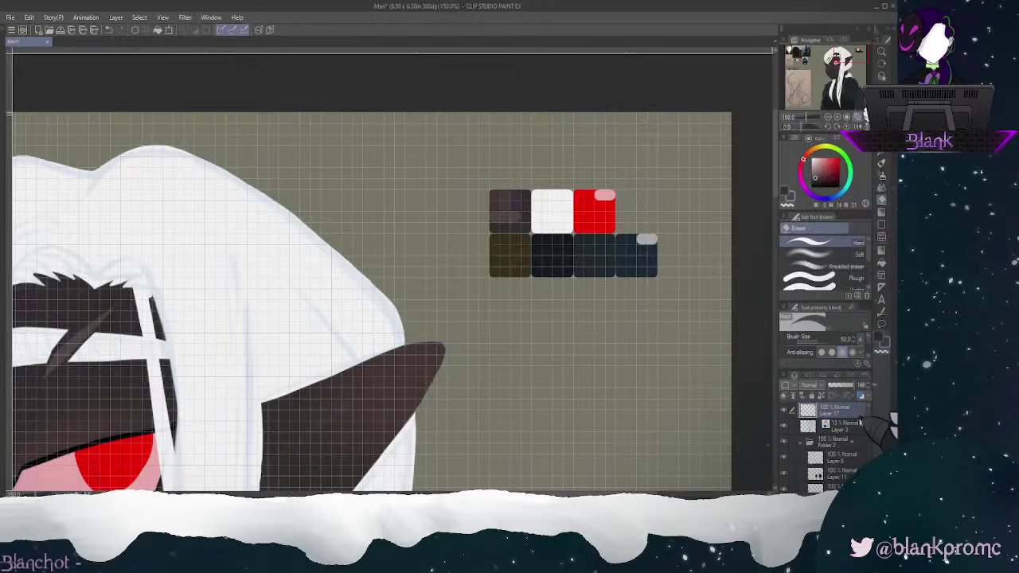
{"action": "key", "text": "ctrl+apostrophe"}
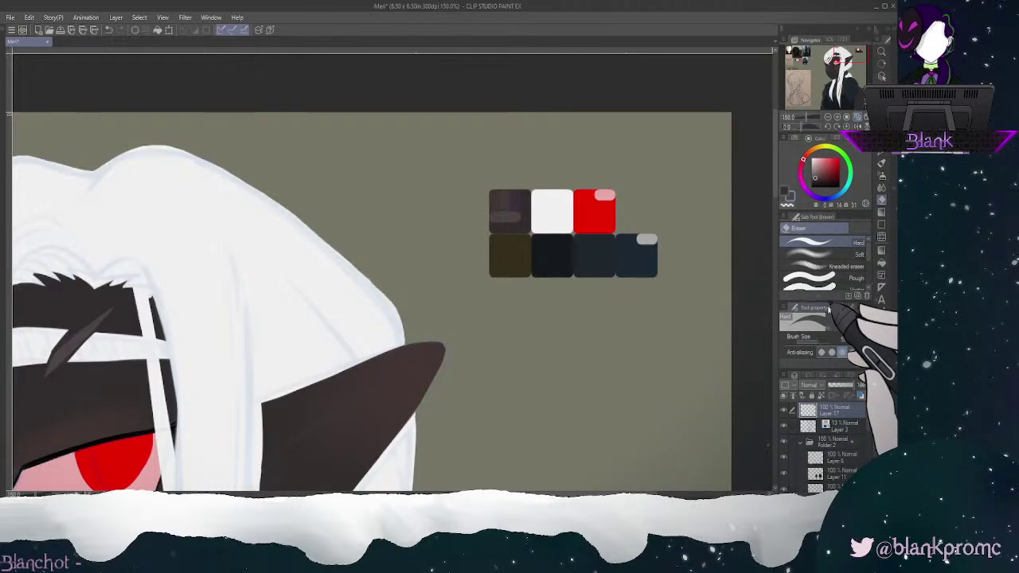
{"action": "left_click_drag", "start_coordinate": [501, 206], "coordinate": [504, 204]}
{"action": "left_click", "coordinate": [503, 200], "text": "alt"}
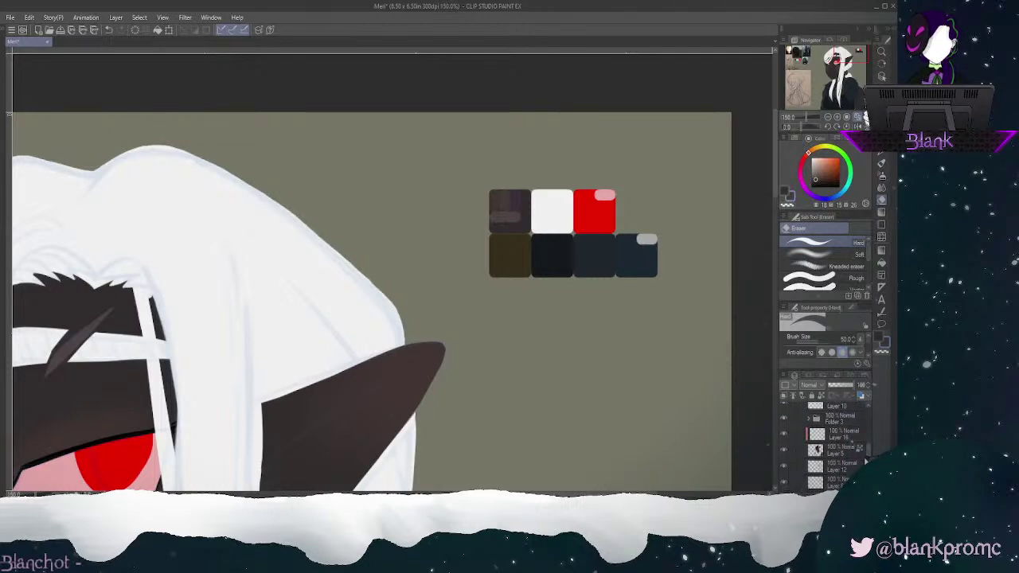
Step: Select the skin layer and shade the forehead around the hairline with a Soft airbrush at brush size 170
{"action": "left_click", "coordinate": [839, 452]}
{"action": "mouse_move", "coordinate": [852, 52]}
{"action": "left_mouse_down"}
{"action": "mouse_move", "coordinate": [826, 58]}
{"action": "mouse_move", "coordinate": [836, 59]}
{"action": "left_mouse_up"}
{"action": "left_click", "coordinate": [827, 117]}
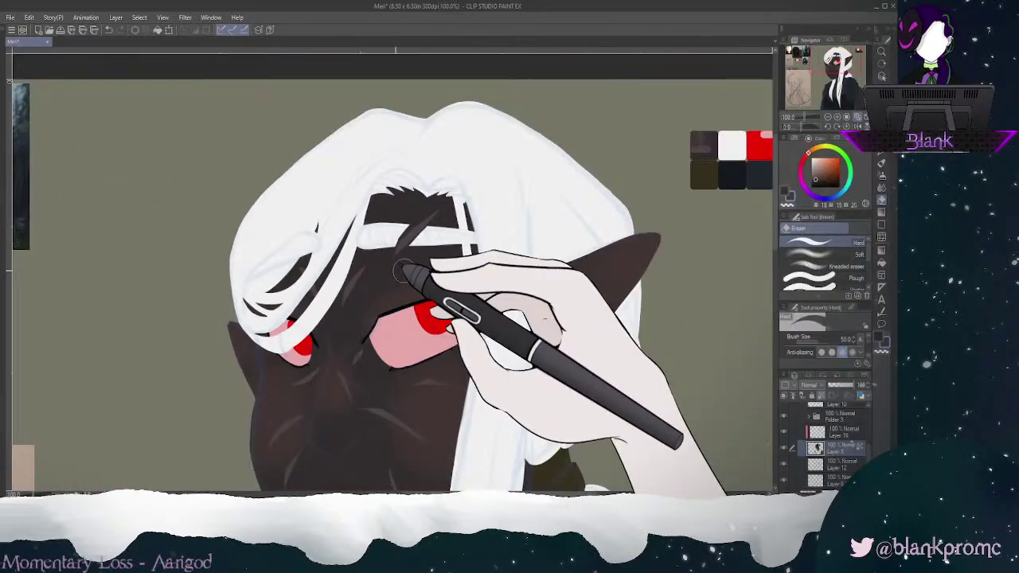
{"action": "key", "text": "bracketright"}
{"action": "key", "text": "bracketright"}
{"action": "key", "text": "bracketright"}
{"action": "key", "text": "bracketright"}
{"action": "key", "text": "bracketright"}
{"action": "left_click_drag", "start_coordinate": [342, 231], "coordinate": [365, 217]}
{"action": "left_click", "coordinate": [881, 176]}
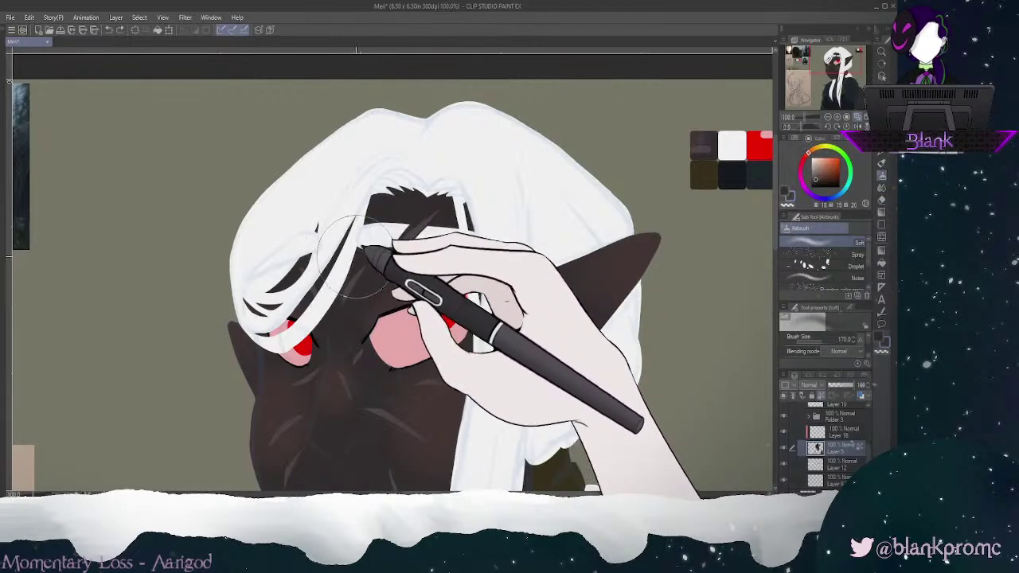
{"action": "key", "text": "bracketright"}
{"action": "key", "text": "bracketright"}
{"action": "key", "text": "bracketright"}
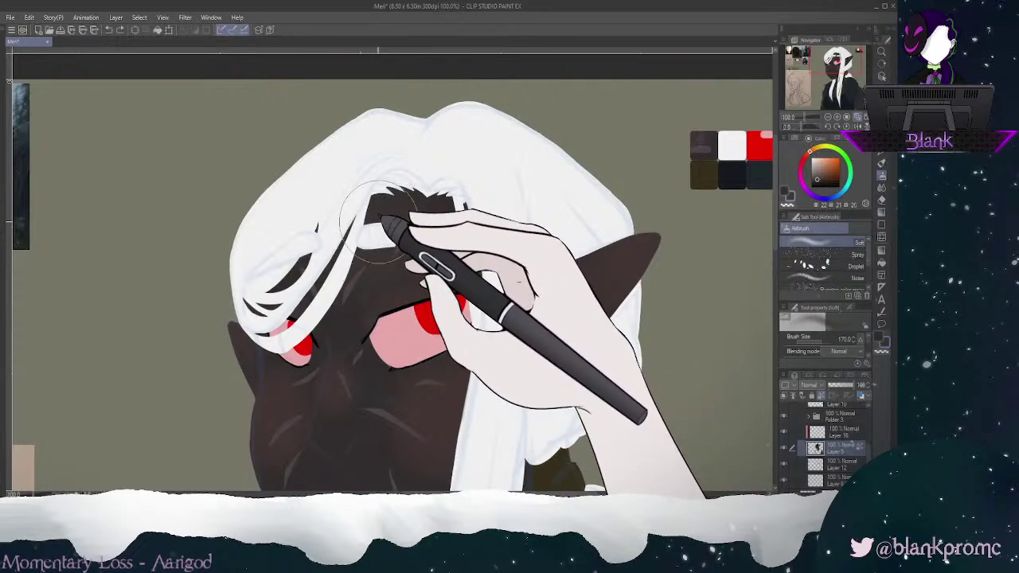
{"action": "mouse_move", "coordinate": [342, 237]}
{"action": "left_mouse_down"}
{"action": "mouse_move", "coordinate": [396, 199]}
{"action": "mouse_move", "coordinate": [430, 225]}
{"action": "left_mouse_up"}
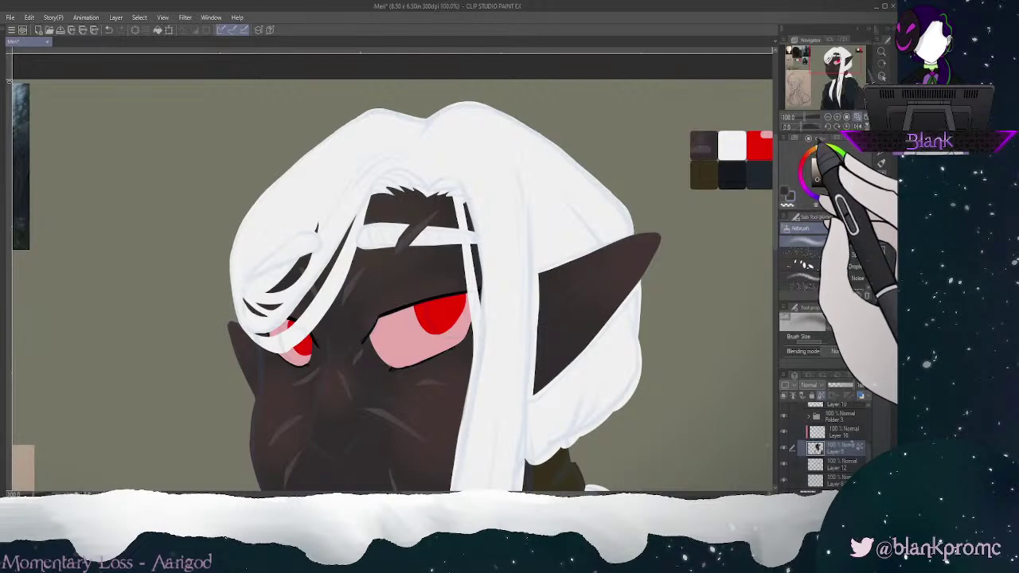
Step: Undo the last airbrush stroke, change the drawing colour to a dark yellow, and airbrush it over the face and forehead
{"action": "left_click", "coordinate": [821, 148]}
{"action": "left_click", "coordinate": [829, 151]}
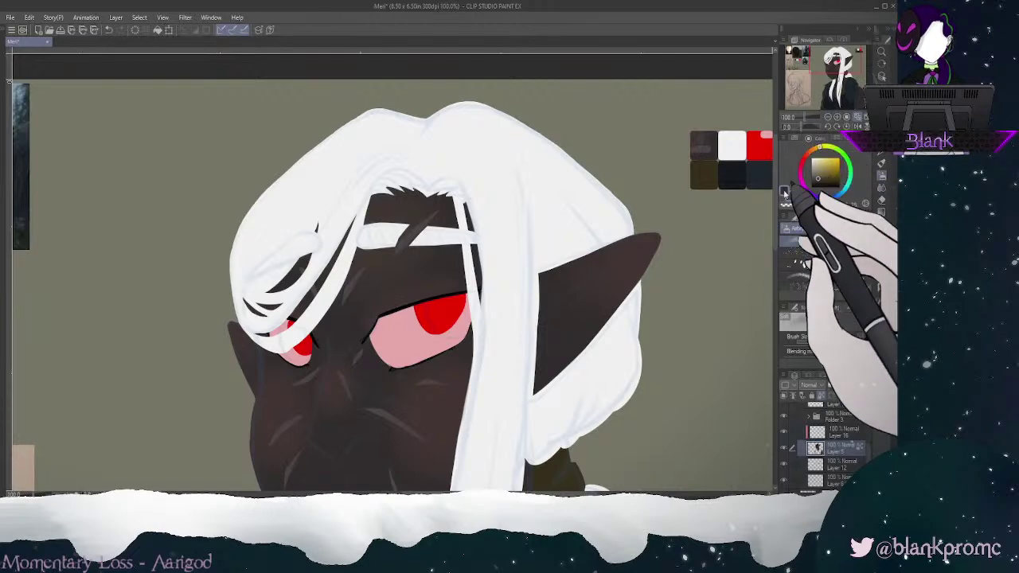
{"action": "key", "text": "ctrl+z"}
{"action": "left_click_drag", "start_coordinate": [415, 398], "coordinate": [417, 420]}
{"action": "mouse_move", "coordinate": [452, 216]}
{"action": "left_mouse_down"}
{"action": "mouse_move", "coordinate": [362, 247]}
{"action": "mouse_move", "coordinate": [381, 227]}
{"action": "mouse_move", "coordinate": [414, 235]}
{"action": "mouse_move", "coordinate": [356, 257]}
{"action": "left_mouse_up"}
{"action": "mouse_move", "coordinate": [451, 156]}
{"action": "left_mouse_down"}
{"action": "mouse_move", "coordinate": [475, 200]}
{"action": "mouse_move", "coordinate": [333, 275]}
{"action": "left_mouse_up"}
Step: Reduce the airbrush to brush size 70 and add yellow shading to the upper forehead
{"action": "left_click_drag", "start_coordinate": [835, 60], "coordinate": [827, 62]}
{"action": "key", "text": "["}
{"action": "key", "text": "["}
{"action": "key", "text": "["}
{"action": "key", "text": "["}
{"action": "key", "text": "["}
{"action": "left_click_drag", "start_coordinate": [545, 204], "coordinate": [577, 170]}
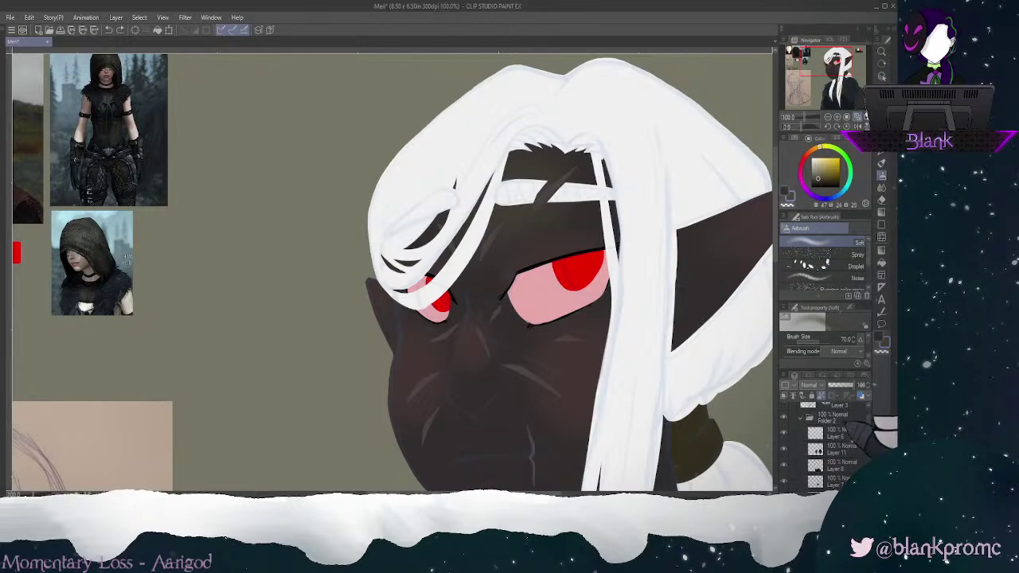
Step: Hide the hair and the white eyebrows so that only the skin and eyes of the head show
{"action": "left_click", "coordinate": [785, 442]}
{"action": "left_click", "coordinate": [785, 442]}
{"action": "left_click", "coordinate": [784, 457]}
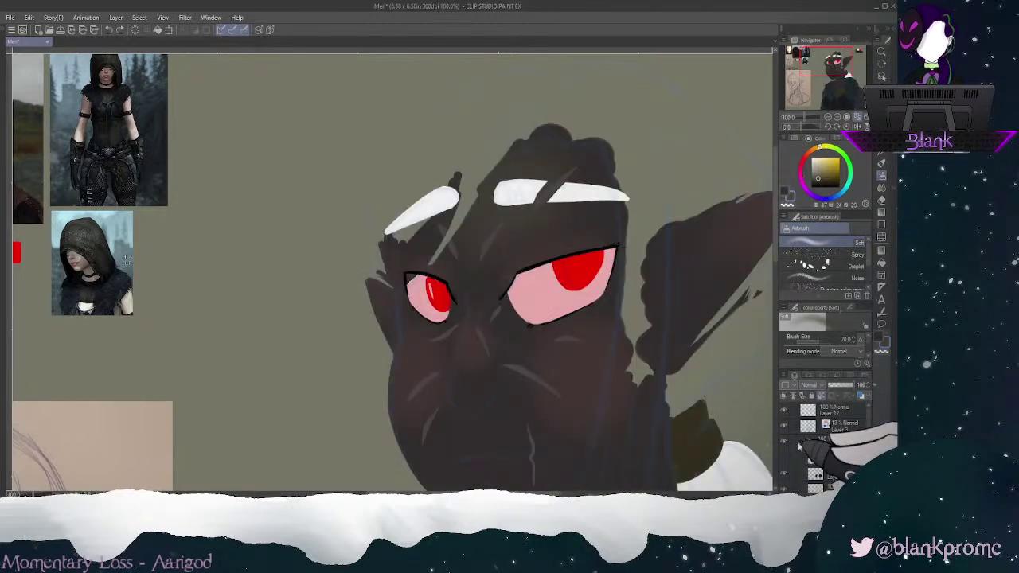
{"action": "left_click_drag", "start_coordinate": [827, 61], "coordinate": [828, 59]}
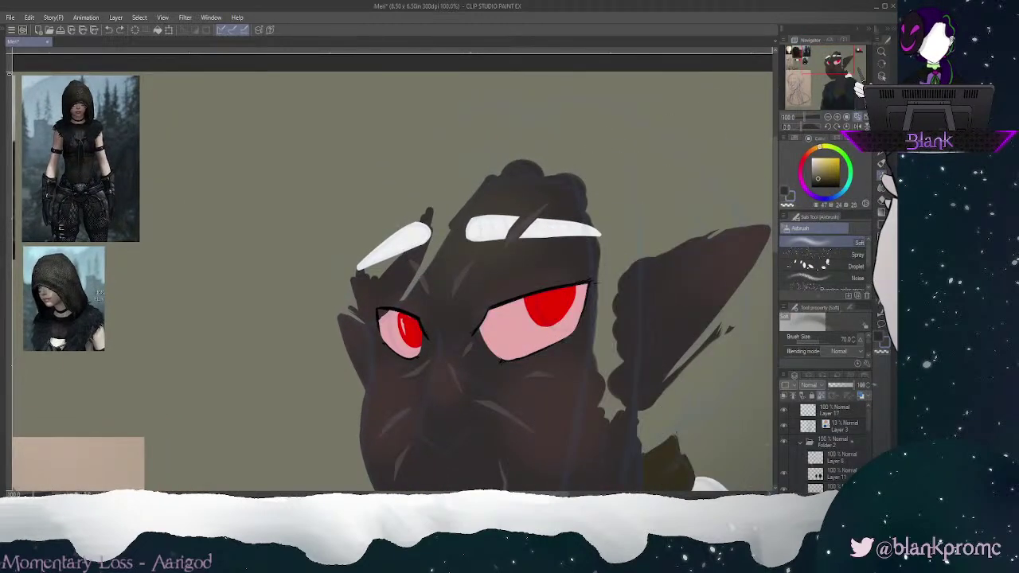
{"action": "key", "text": "b"}
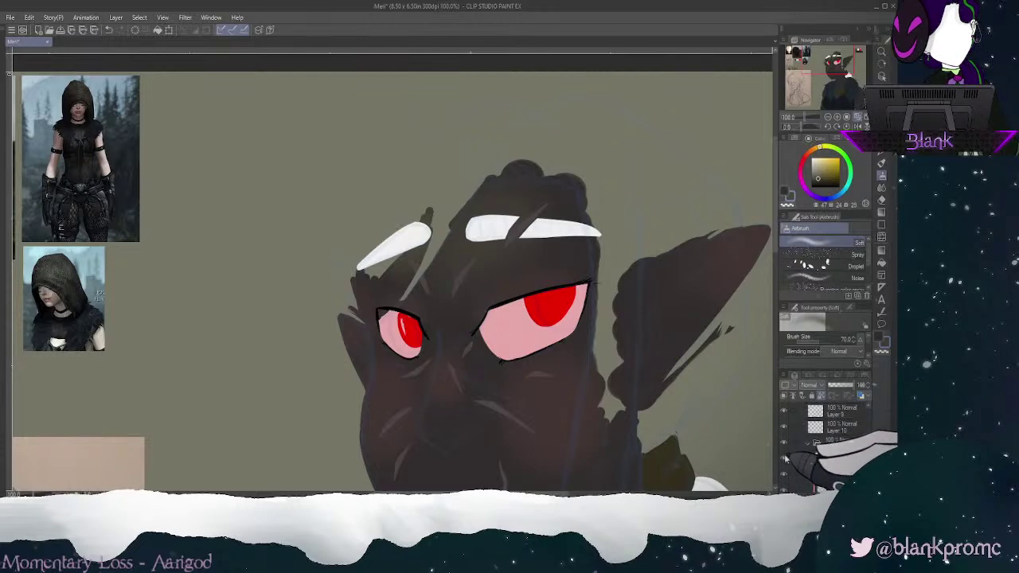
{"action": "left_click", "coordinate": [785, 458]}
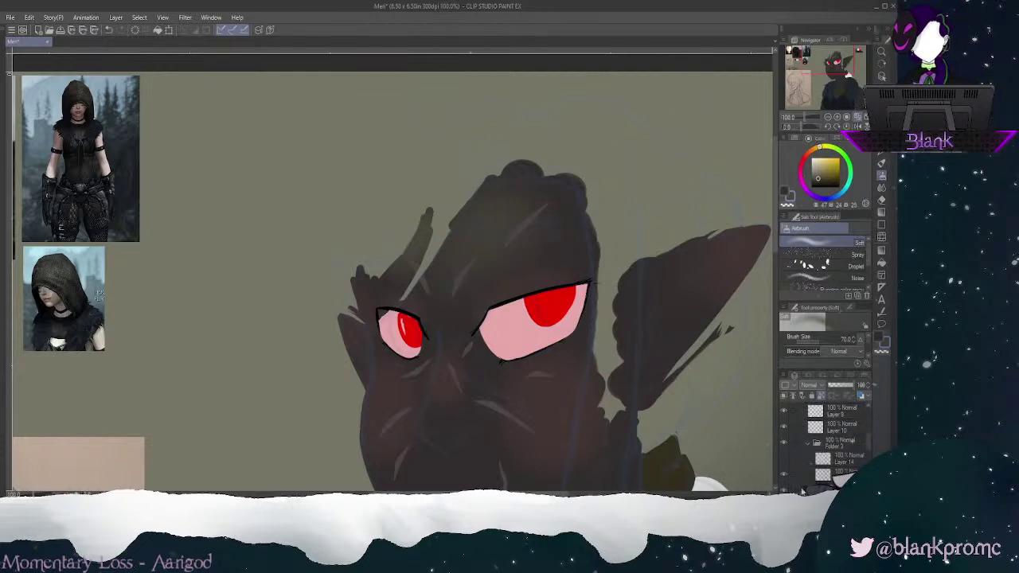
Step: Airbrush the yellow tint onto the bridge of the nose and the base of the neck
{"action": "left_click_drag", "start_coordinate": [828, 60], "coordinate": [831, 64]}
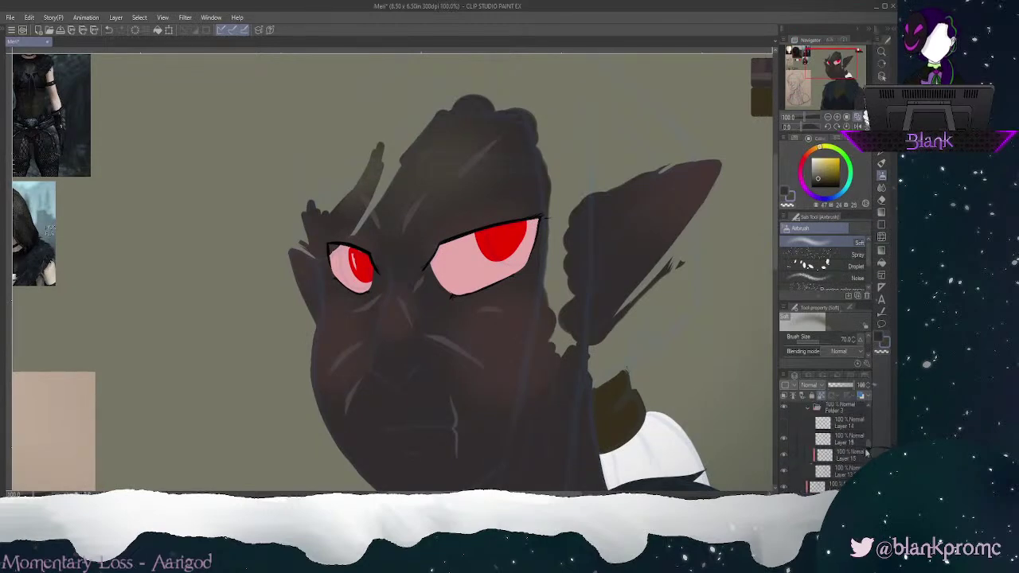
{"action": "key", "text": "p"}
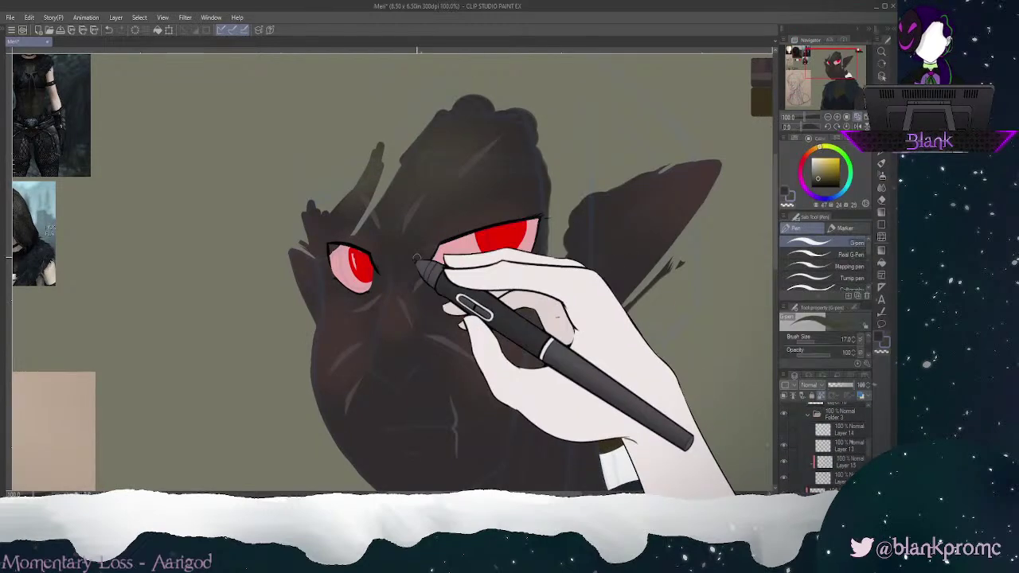
{"action": "key", "text": "b"}
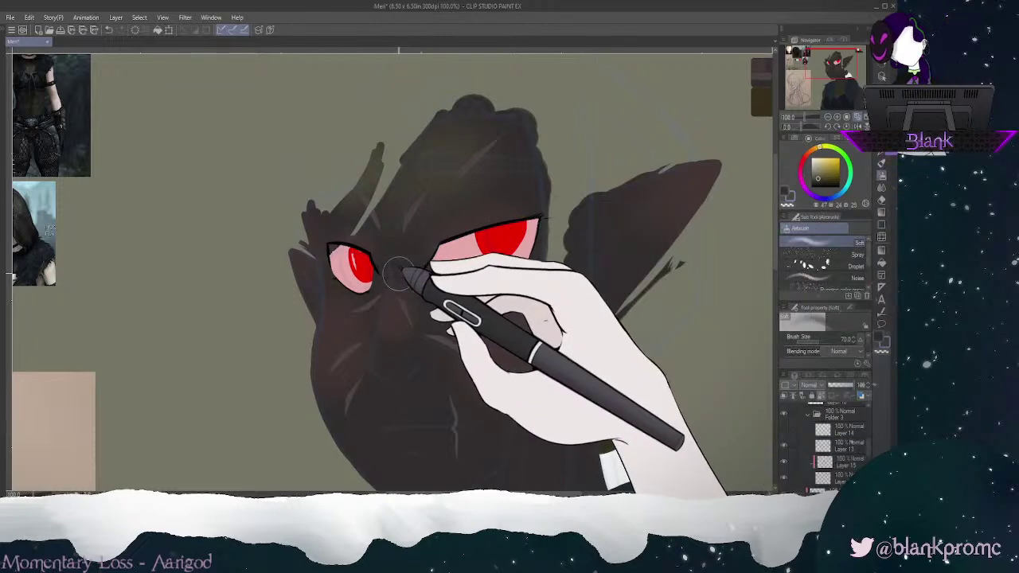
{"action": "mouse_move", "coordinate": [395, 279]}
{"action": "left_mouse_down"}
{"action": "mouse_move", "coordinate": [401, 307]}
{"action": "mouse_move", "coordinate": [394, 262]}
{"action": "mouse_move", "coordinate": [402, 287]}
{"action": "left_mouse_up"}
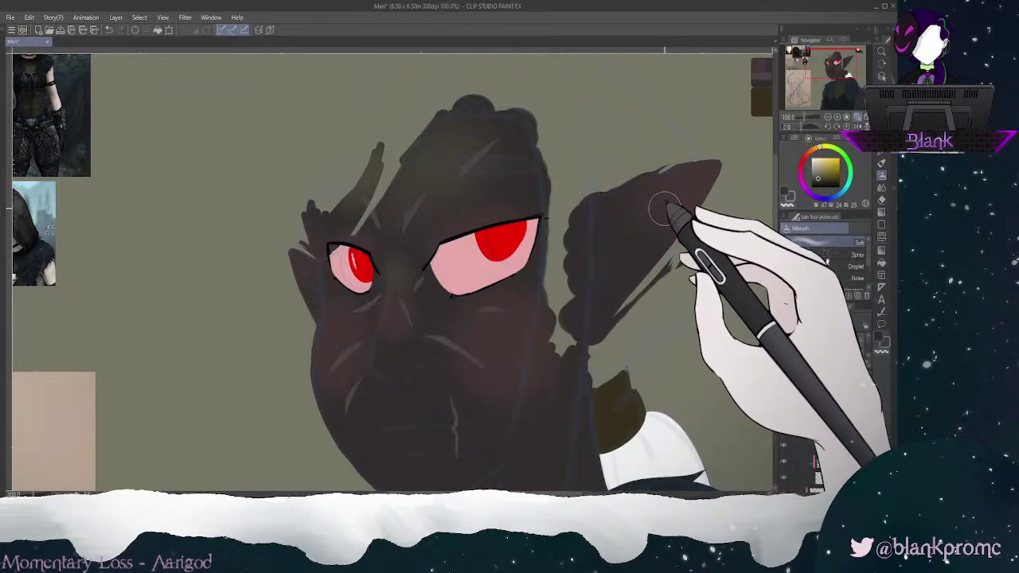
{"action": "left_click_drag", "start_coordinate": [834, 66], "coordinate": [821, 89]}
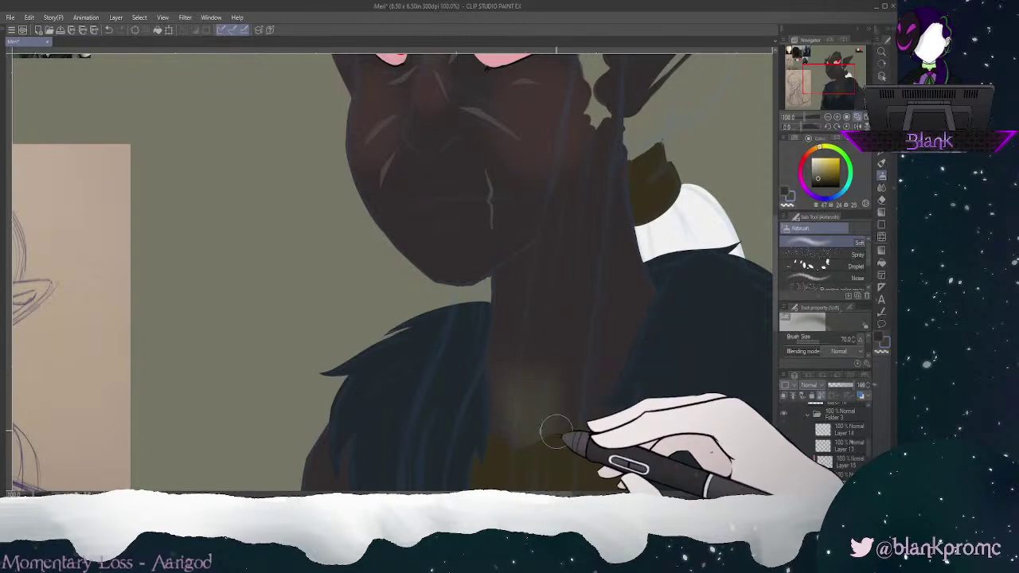
Step: Airbrush a dark red tint onto both shoulders with the Soft airbrush at brush size 120
{"action": "mouse_move", "coordinate": [830, 78]}
{"action": "left_mouse_down"}
{"action": "mouse_move", "coordinate": [840, 58]}
{"action": "mouse_move", "coordinate": [817, 108]}
{"action": "mouse_move", "coordinate": [824, 96]}
{"action": "left_mouse_up"}
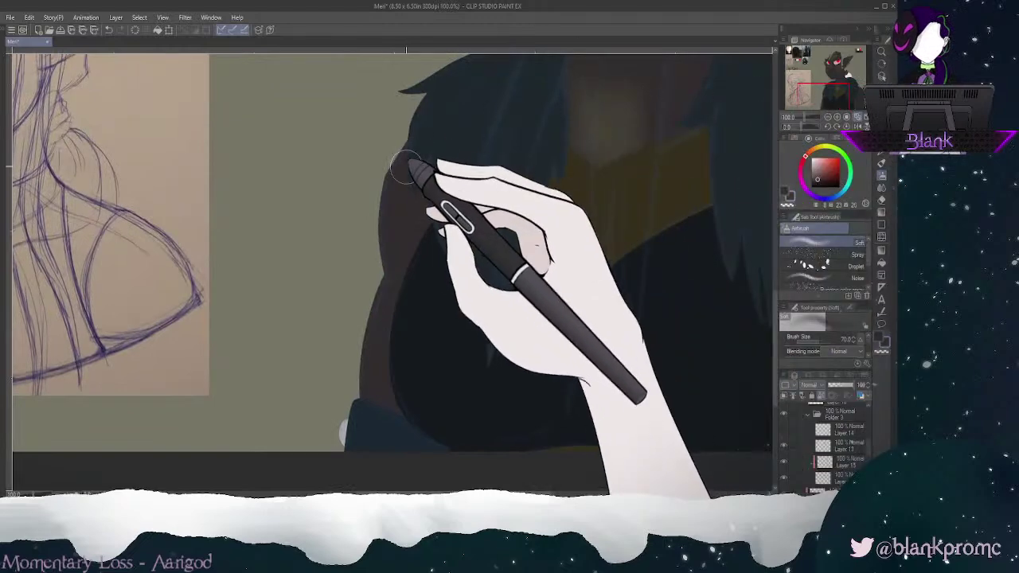
{"action": "key", "text": "bracketright"}
{"action": "key", "text": "bracketright"}
{"action": "key", "text": "bracketright"}
{"action": "key", "text": "bracketright"}
{"action": "mouse_move", "coordinate": [416, 157]}
{"action": "left_mouse_down"}
{"action": "mouse_move", "coordinate": [390, 200]}
{"action": "mouse_move", "coordinate": [429, 181]}
{"action": "left_mouse_up"}
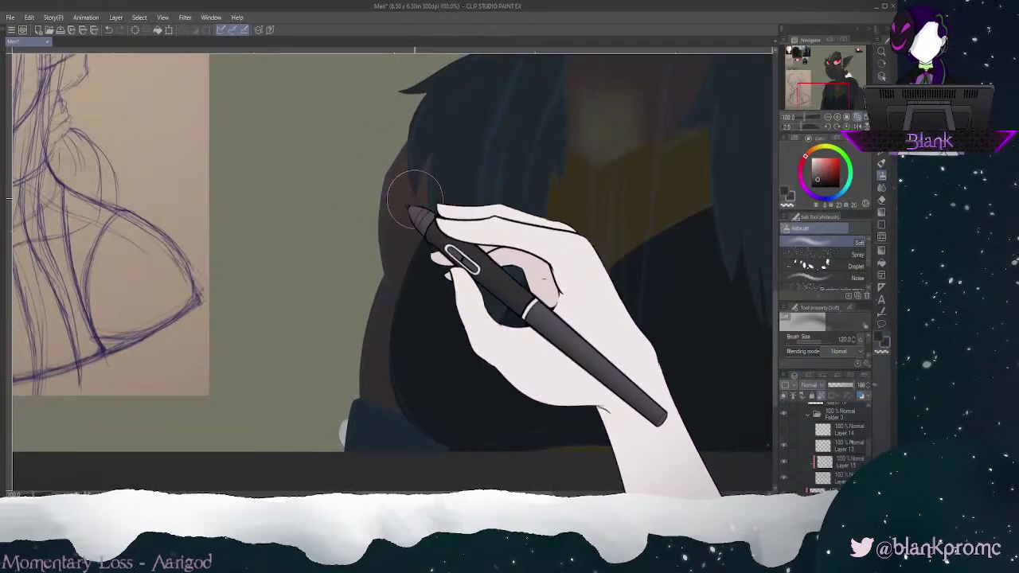
{"action": "left_click_drag", "start_coordinate": [824, 96], "coordinate": [848, 92]}
{"action": "mouse_move", "coordinate": [539, 226]}
{"action": "left_mouse_down"}
{"action": "mouse_move", "coordinate": [575, 169]}
{"action": "mouse_move", "coordinate": [606, 209]}
{"action": "mouse_move", "coordinate": [614, 259]}
{"action": "mouse_move", "coordinate": [599, 261]}
{"action": "mouse_move", "coordinate": [625, 266]}
{"action": "left_mouse_up"}
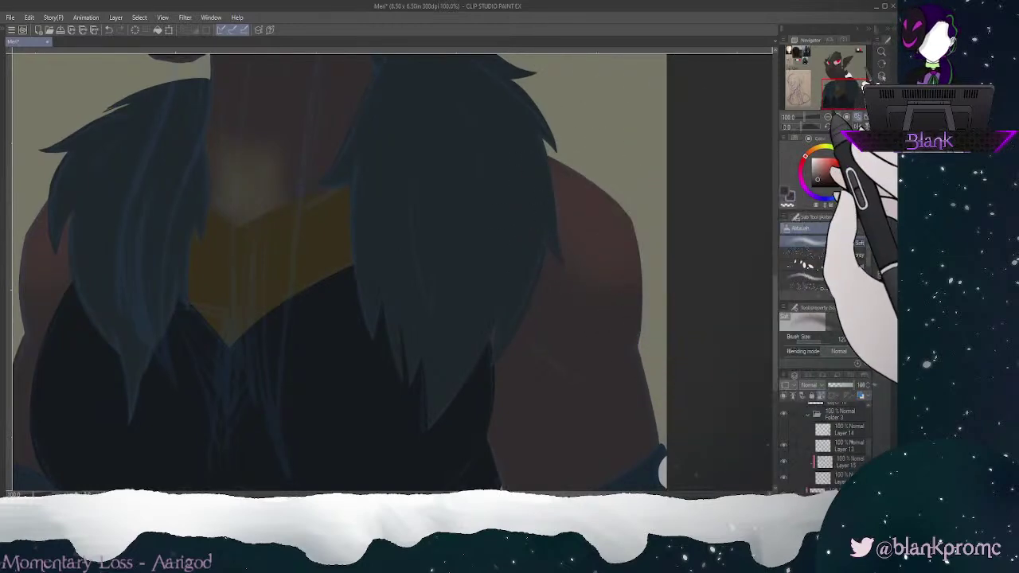
Step: Add the dark red tint to the neck with the airbrush at brush size 60
{"action": "left_click", "coordinate": [828, 117]}
{"action": "left_click_drag", "start_coordinate": [817, 94], "coordinate": [802, 86]}
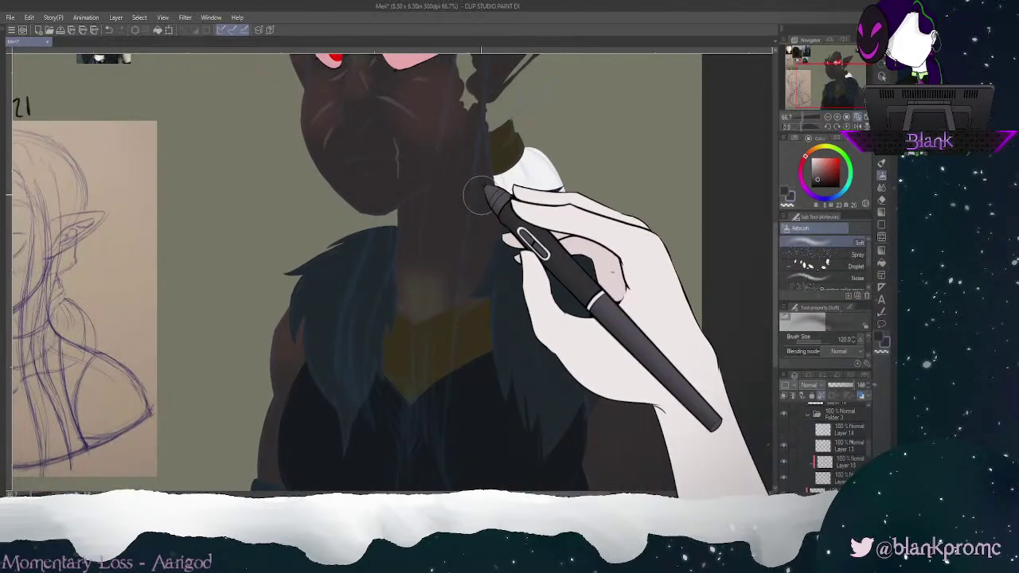
{"action": "key", "text": "bracketleft"}
{"action": "mouse_move", "coordinate": [414, 222]}
{"action": "left_mouse_down"}
{"action": "mouse_move", "coordinate": [409, 213]}
{"action": "mouse_move", "coordinate": [408, 245]}
{"action": "mouse_move", "coordinate": [429, 232]}
{"action": "left_mouse_up"}
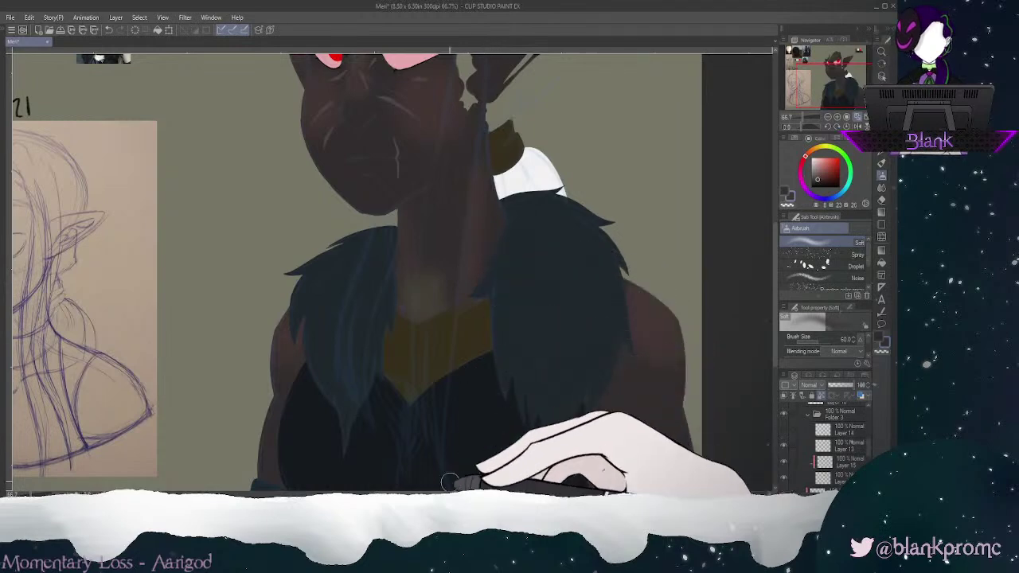
Step: Sample the dark purple from the palette swatches and airbrush soft shadows beneath both eyes at brush size 25
{"action": "left_click_drag", "start_coordinate": [836, 83], "coordinate": [828, 55]}
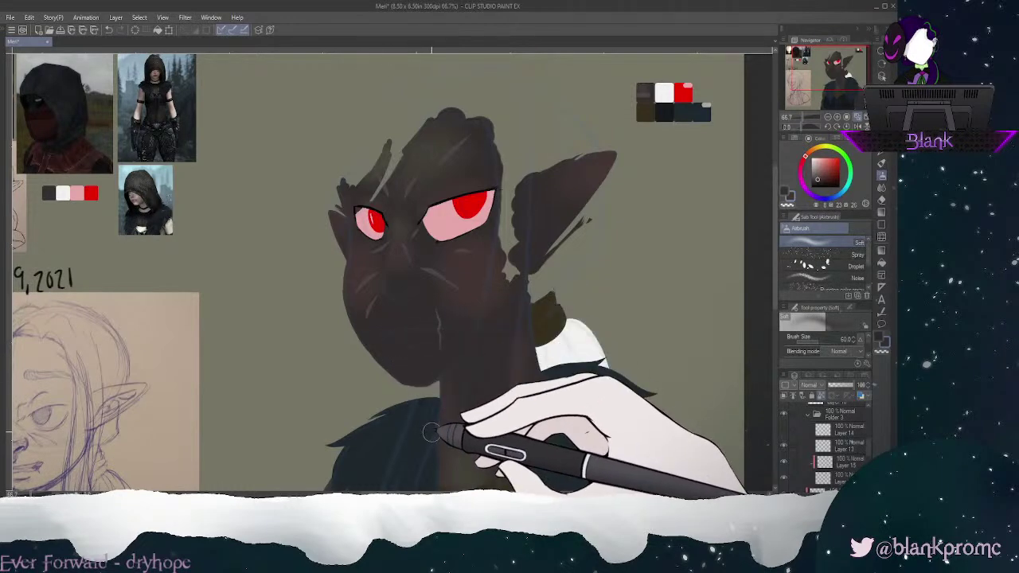
{"action": "left_click", "coordinate": [648, 86], "text": "alt"}
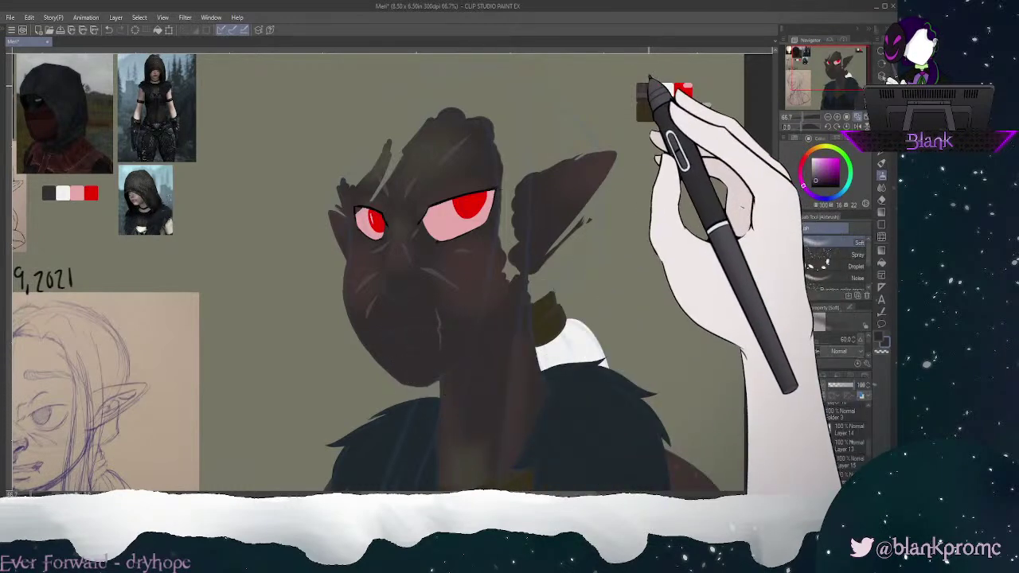
{"action": "mouse_move", "coordinate": [442, 247]}
{"action": "left_mouse_down"}
{"action": "mouse_move", "coordinate": [469, 233]}
{"action": "mouse_move", "coordinate": [443, 248]}
{"action": "left_mouse_up"}
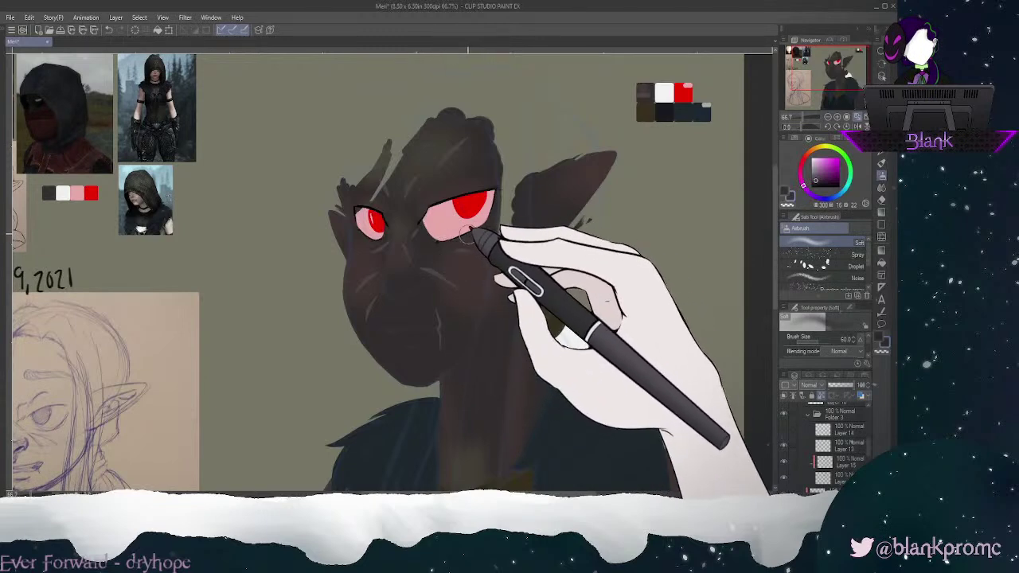
{"action": "left_click", "coordinate": [837, 118]}
{"action": "left_click", "coordinate": [837, 117]}
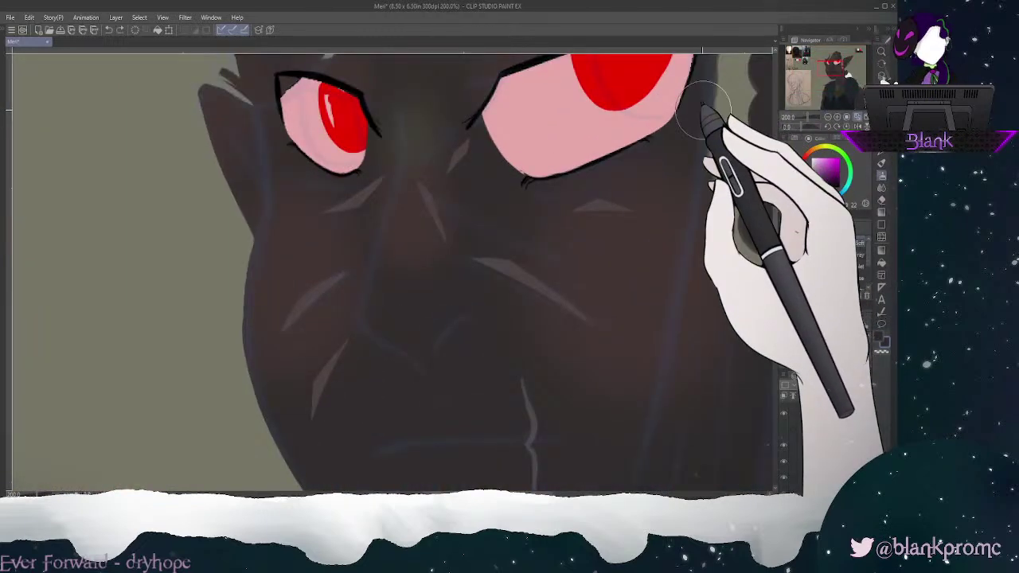
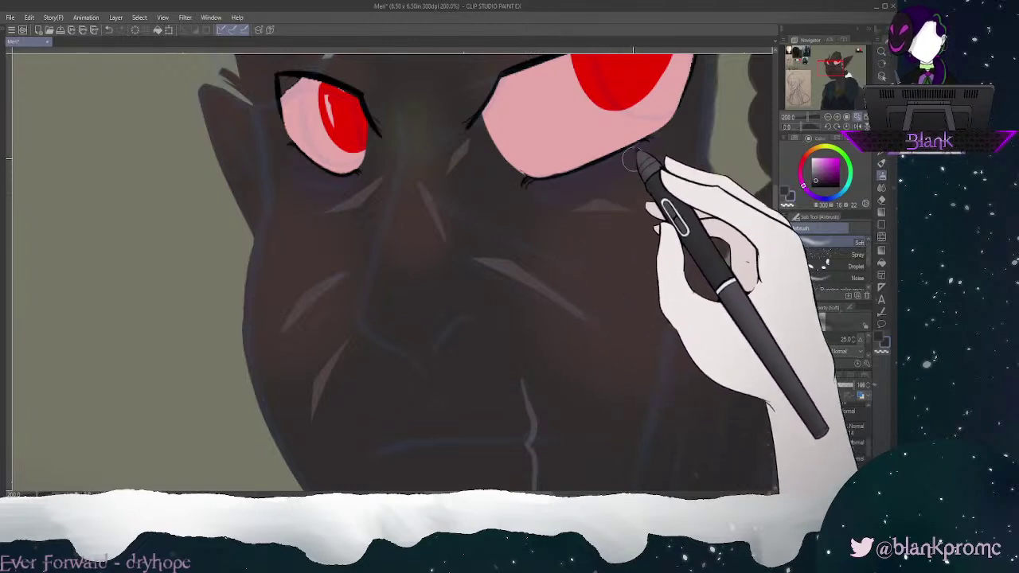
{"action": "left_click", "coordinate": [828, 117]}
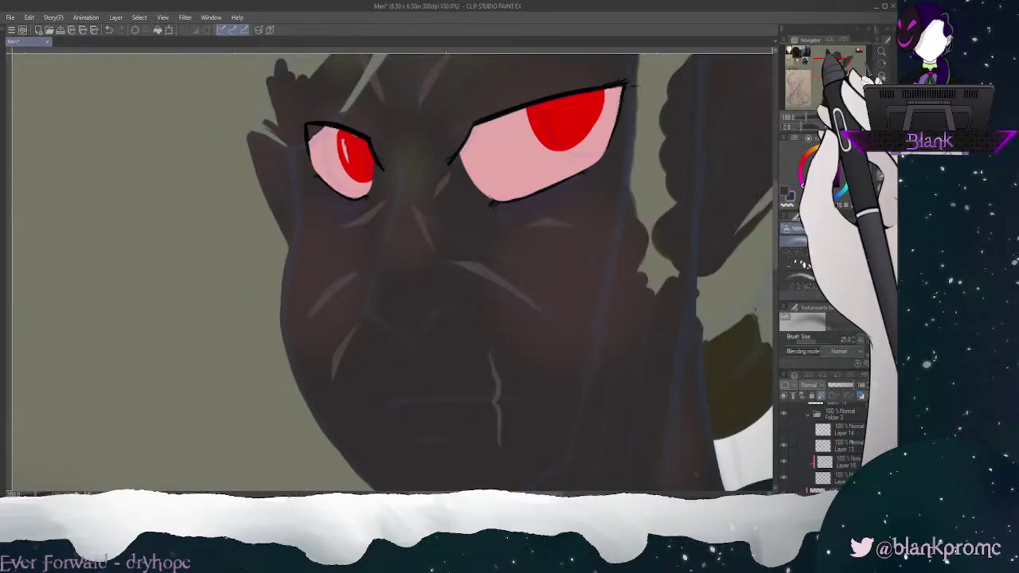
Step: Sample the reddish brown skin tone near the ear and airbrush it onto the chin at brush size 40
{"action": "left_click", "coordinate": [827, 117]}
{"action": "left_click", "coordinate": [831, 74]}
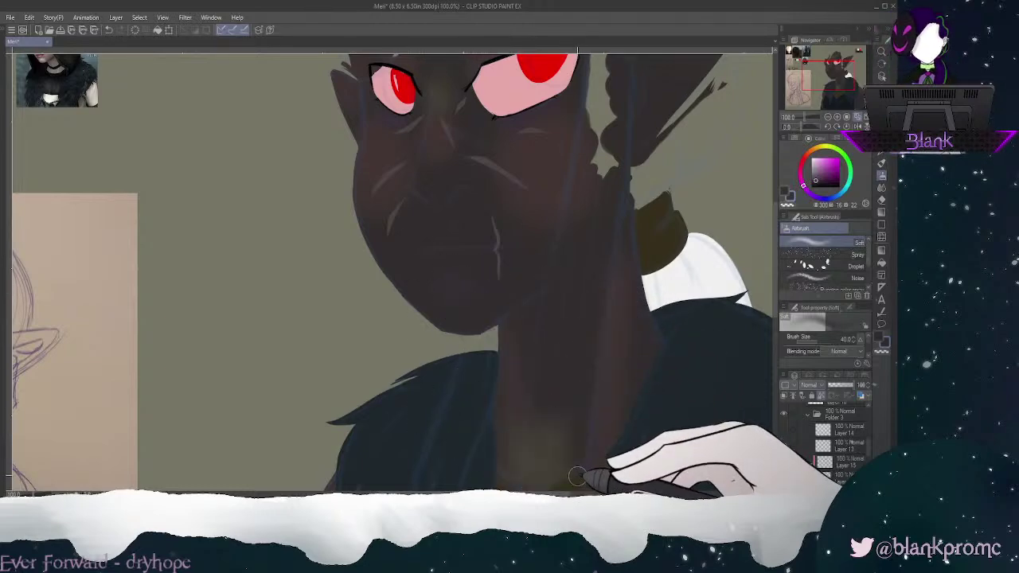
{"action": "mouse_move", "coordinate": [829, 76]}
{"action": "left_mouse_down"}
{"action": "mouse_move", "coordinate": [840, 55]}
{"action": "mouse_move", "coordinate": [832, 72]}
{"action": "left_mouse_up"}
{"action": "left_click", "coordinate": [631, 179], "text": "alt"}
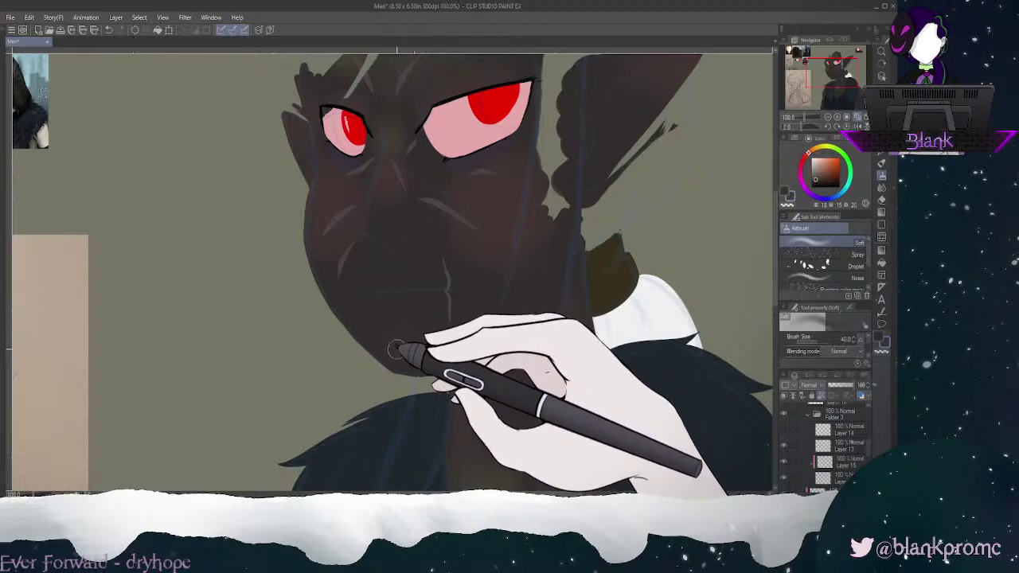
{"action": "mouse_move", "coordinate": [404, 350]}
{"action": "left_mouse_down"}
{"action": "mouse_move", "coordinate": [433, 355]}
{"action": "mouse_move", "coordinate": [406, 356]}
{"action": "left_mouse_up"}
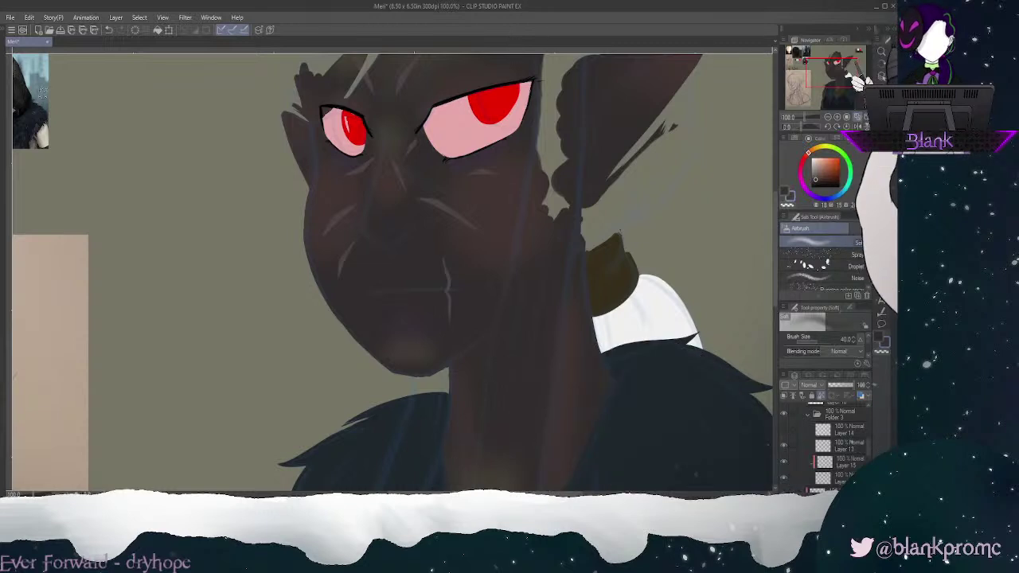
Step: Soften the shading on the face with the Blur blending tool at brush size 170
{"action": "left_click", "coordinate": [826, 116]}
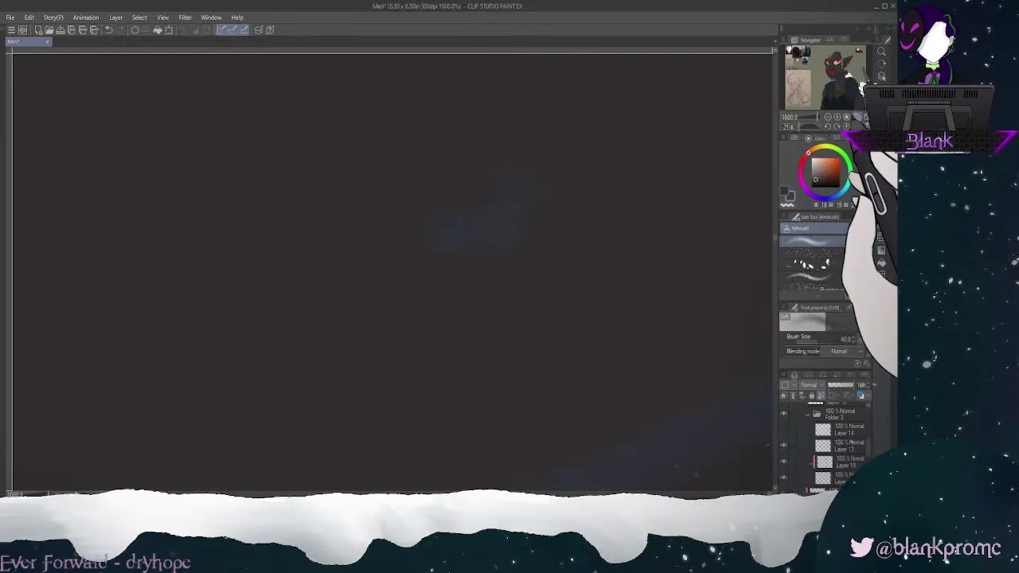
{"action": "scroll", "coordinate": [390, 271], "scroll_direction": "down", "scroll_amount": 12}
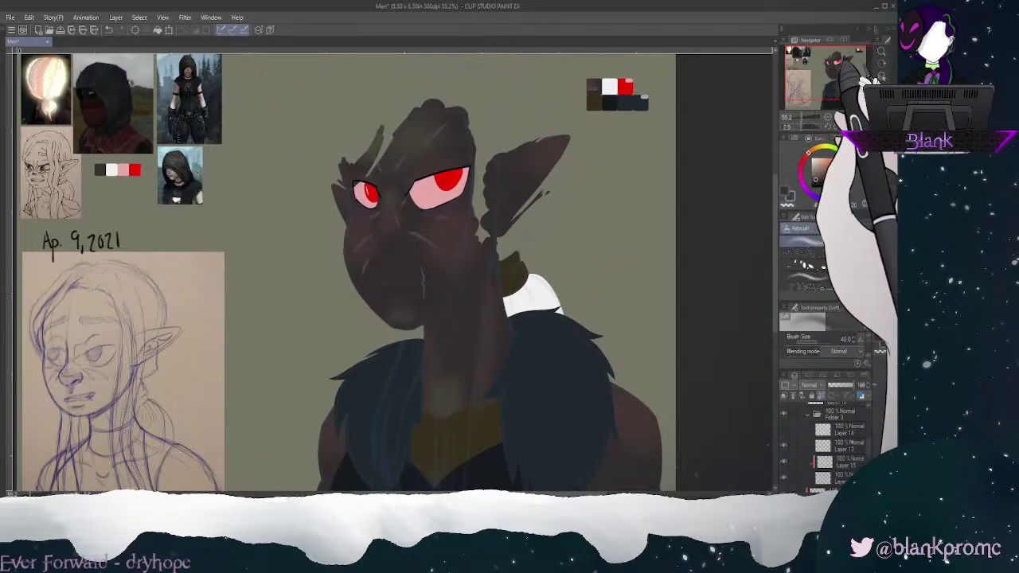
{"action": "left_click_drag", "start_coordinate": [446, 318], "coordinate": [439, 185]}
{"action": "left_click_drag", "start_coordinate": [383, 139], "coordinate": [376, 274]}
{"action": "left_click", "coordinate": [882, 188]}
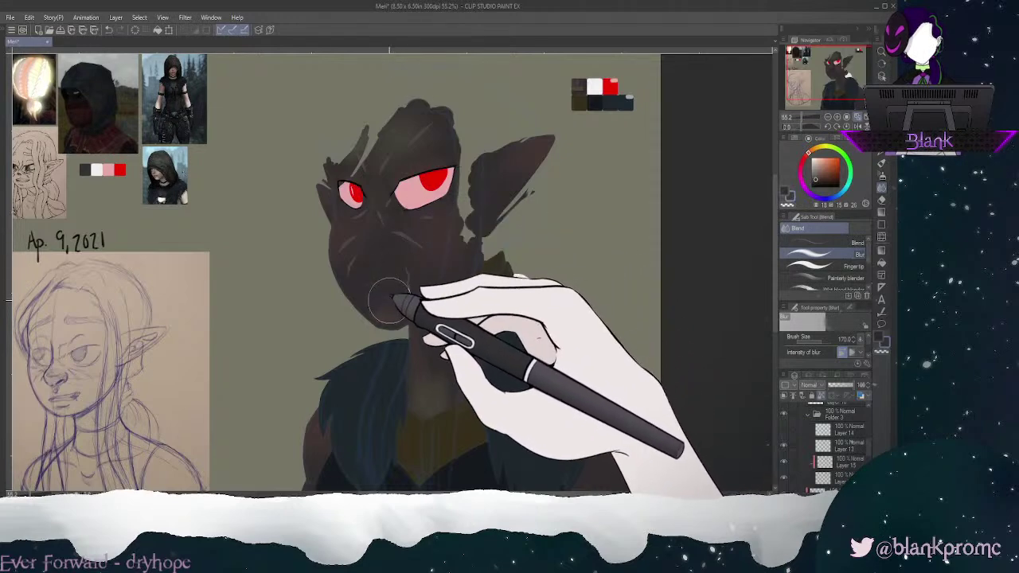
Step: Hide the eyes and soften the shading on the forehead and the large ear with the Blur tool at brush size 70
{"action": "left_click", "coordinate": [846, 117]}
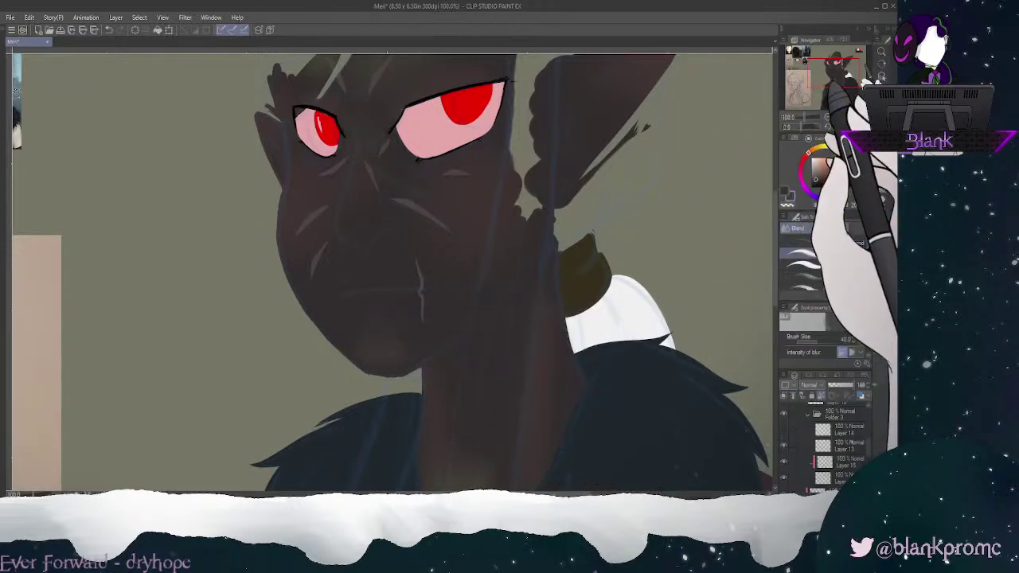
{"action": "left_click_drag", "start_coordinate": [833, 73], "coordinate": [827, 61]}
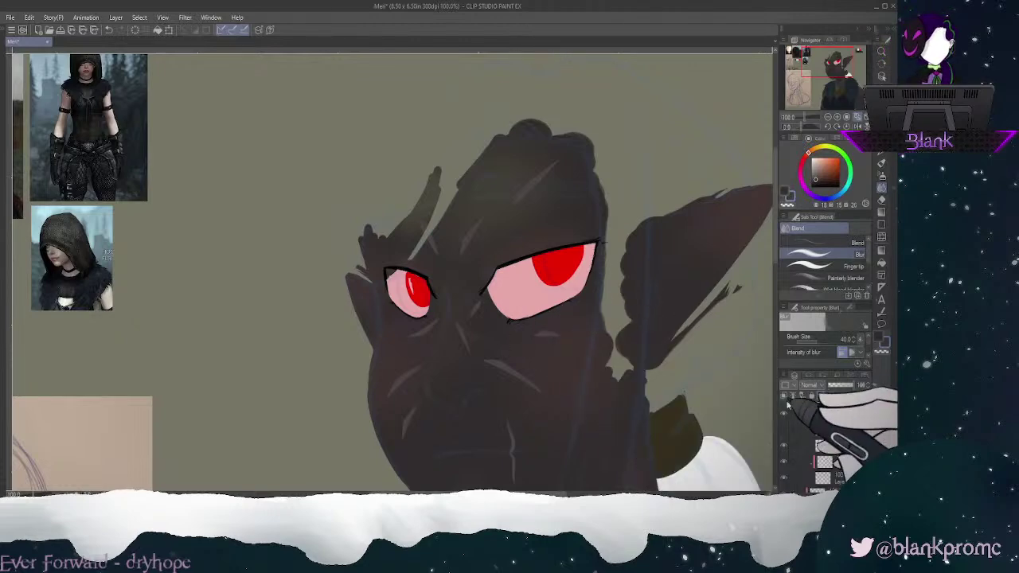
{"action": "left_click", "coordinate": [782, 431]}
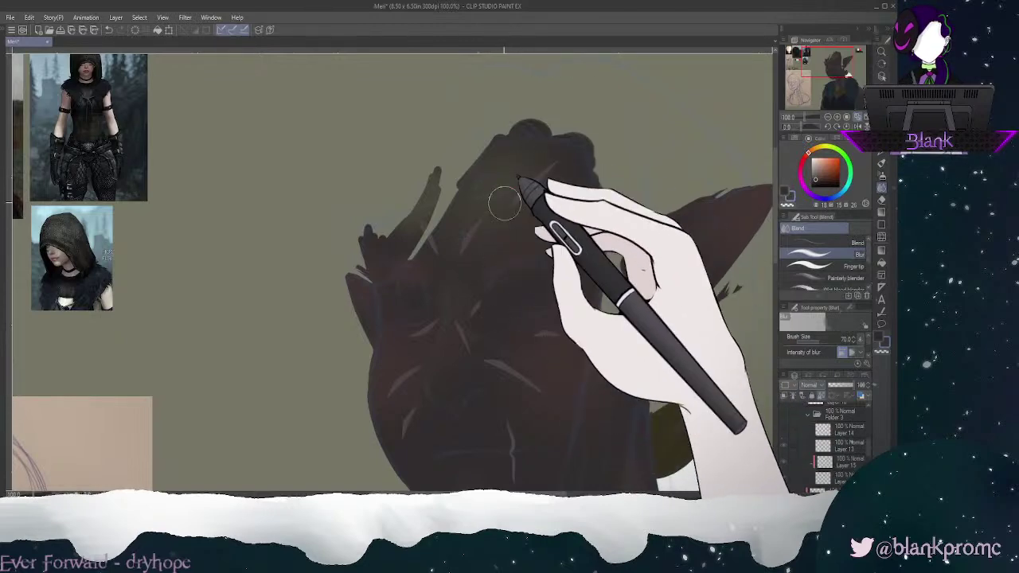
{"action": "mouse_move", "coordinate": [593, 212]}
{"action": "left_mouse_down"}
{"action": "mouse_move", "coordinate": [507, 175]}
{"action": "mouse_move", "coordinate": [471, 188]}
{"action": "mouse_move", "coordinate": [428, 231]}
{"action": "mouse_move", "coordinate": [443, 162]}
{"action": "mouse_move", "coordinate": [438, 226]}
{"action": "mouse_move", "coordinate": [510, 139]}
{"action": "mouse_move", "coordinate": [472, 205]}
{"action": "mouse_move", "coordinate": [459, 196]}
{"action": "mouse_move", "coordinate": [477, 214]}
{"action": "mouse_move", "coordinate": [540, 127]}
{"action": "mouse_move", "coordinate": [487, 143]}
{"action": "mouse_move", "coordinate": [564, 185]}
{"action": "mouse_move", "coordinate": [439, 279]}
{"action": "mouse_move", "coordinate": [425, 251]}
{"action": "mouse_move", "coordinate": [404, 243]}
{"action": "mouse_move", "coordinate": [420, 287]}
{"action": "mouse_move", "coordinate": [411, 275]}
{"action": "mouse_move", "coordinate": [408, 293]}
{"action": "mouse_move", "coordinate": [403, 280]}
{"action": "mouse_move", "coordinate": [429, 253]}
{"action": "mouse_move", "coordinate": [375, 283]}
{"action": "mouse_move", "coordinate": [400, 261]}
{"action": "mouse_move", "coordinate": [421, 261]}
{"action": "mouse_move", "coordinate": [436, 284]}
{"action": "mouse_move", "coordinate": [397, 312]}
{"action": "mouse_move", "coordinate": [410, 265]}
{"action": "mouse_move", "coordinate": [393, 267]}
{"action": "mouse_move", "coordinate": [420, 273]}
{"action": "mouse_move", "coordinate": [462, 233]}
{"action": "mouse_move", "coordinate": [473, 253]}
{"action": "mouse_move", "coordinate": [539, 102]}
{"action": "left_mouse_up"}
{"action": "mouse_move", "coordinate": [522, 259]}
{"action": "left_mouse_down"}
{"action": "mouse_move", "coordinate": [512, 289]}
{"action": "mouse_move", "coordinate": [544, 223]}
{"action": "left_mouse_up"}
{"action": "mouse_move", "coordinate": [749, 218]}
{"action": "left_mouse_down"}
{"action": "mouse_move", "coordinate": [737, 241]}
{"action": "mouse_move", "coordinate": [759, 176]}
{"action": "mouse_move", "coordinate": [763, 196]}
{"action": "mouse_move", "coordinate": [704, 213]}
{"action": "mouse_move", "coordinate": [656, 266]}
{"action": "mouse_move", "coordinate": [626, 256]}
{"action": "mouse_move", "coordinate": [712, 201]}
{"action": "mouse_move", "coordinate": [633, 260]}
{"action": "left_mouse_up"}
Step: Blur the shading on the small far ear with a reduced brush size
{"action": "left_click", "coordinate": [830, 61]}
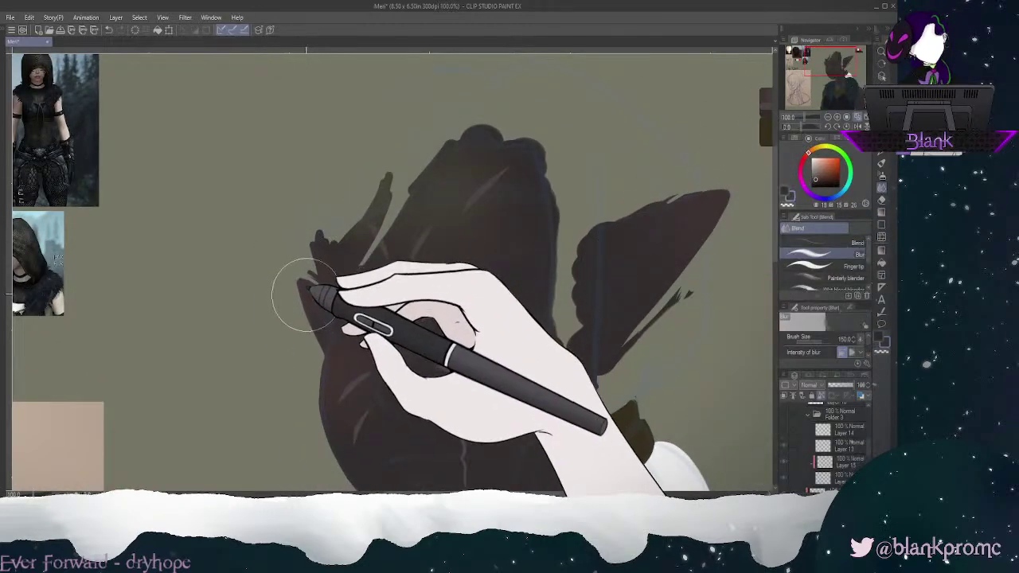
{"action": "key", "text": "["}
{"action": "key", "text": "["}
{"action": "key", "text": "["}
{"action": "key", "text": "["}
{"action": "key", "text": "["}
{"action": "key", "text": "["}
{"action": "key", "text": "["}
{"action": "mouse_move", "coordinate": [299, 277]}
{"action": "left_mouse_down"}
{"action": "mouse_move", "coordinate": [313, 329]}
{"action": "mouse_move", "coordinate": [309, 291]}
{"action": "mouse_move", "coordinate": [308, 325]}
{"action": "mouse_move", "coordinate": [302, 308]}
{"action": "mouse_move", "coordinate": [306, 270]}
{"action": "left_mouse_up"}
Step: Smooth the undertones across the cheeks and chin with the Blur tool at brush size 150
{"action": "mouse_move", "coordinate": [828, 62]}
{"action": "left_mouse_down"}
{"action": "mouse_move", "coordinate": [825, 75]}
{"action": "mouse_move", "coordinate": [832, 71]}
{"action": "left_mouse_up"}
{"action": "left_click", "coordinate": [837, 117]}
{"action": "key", "text": "]"}
{"action": "key", "text": "]"}
{"action": "key", "text": "]"}
{"action": "key", "text": "]"}
{"action": "key", "text": "]"}
{"action": "key", "text": "]"}
{"action": "key", "text": "]"}
{"action": "mouse_move", "coordinate": [345, 219]}
{"action": "left_mouse_down"}
{"action": "mouse_move", "coordinate": [365, 200]}
{"action": "mouse_move", "coordinate": [363, 252]}
{"action": "mouse_move", "coordinate": [365, 237]}
{"action": "mouse_move", "coordinate": [345, 258]}
{"action": "mouse_move", "coordinate": [340, 164]}
{"action": "left_mouse_up"}
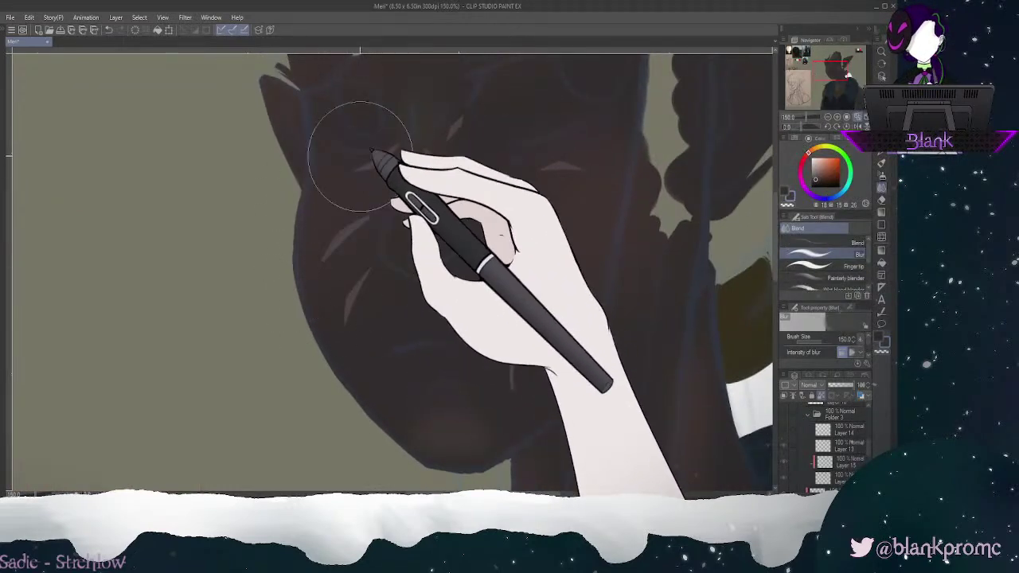
{"action": "mouse_move", "coordinate": [582, 111]}
{"action": "left_mouse_down"}
{"action": "mouse_move", "coordinate": [523, 236]}
{"action": "mouse_move", "coordinate": [442, 238]}
{"action": "mouse_move", "coordinate": [612, 252]}
{"action": "mouse_move", "coordinate": [603, 335]}
{"action": "mouse_move", "coordinate": [465, 413]}
{"action": "left_mouse_up"}
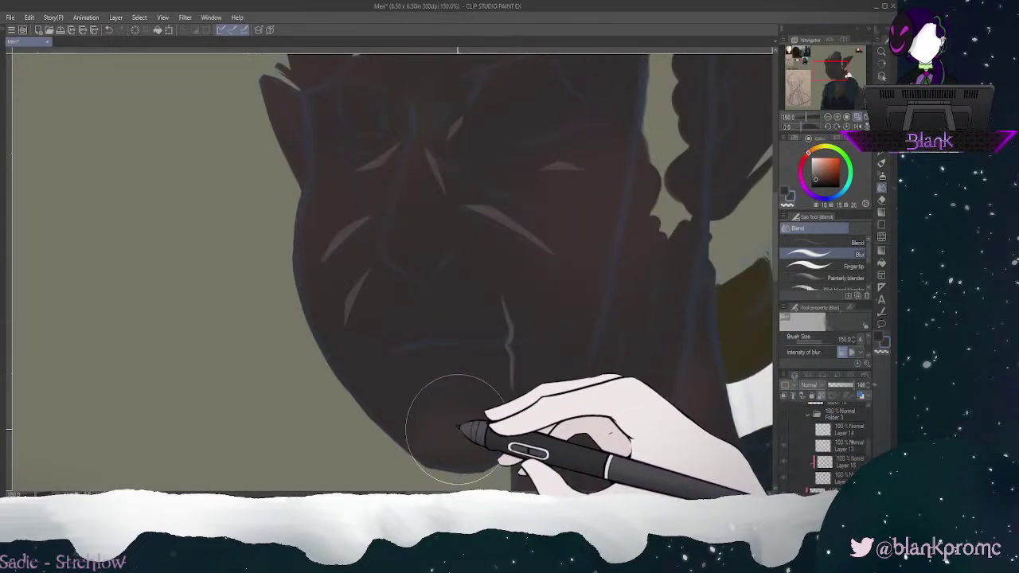
Step: Blend the yellow and red tints on the lower neck with the Blur tool at brush size 150
{"action": "left_click", "coordinate": [829, 117]}
{"action": "left_click", "coordinate": [828, 117]}
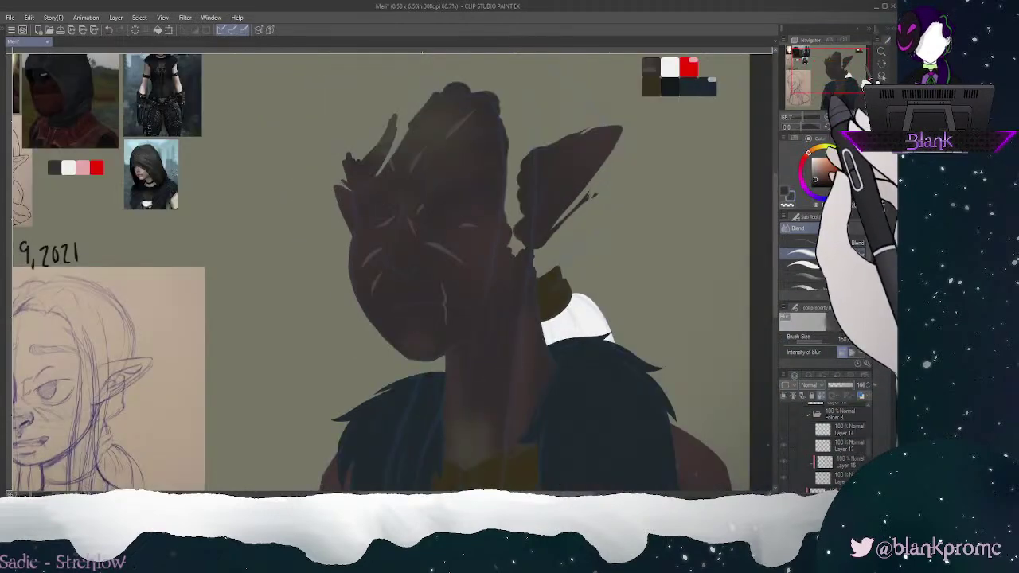
{"action": "mouse_move", "coordinate": [478, 416]}
{"action": "left_mouse_down"}
{"action": "mouse_move", "coordinate": [443, 444]}
{"action": "mouse_move", "coordinate": [460, 359]}
{"action": "mouse_move", "coordinate": [472, 361]}
{"action": "mouse_move", "coordinate": [467, 419]}
{"action": "mouse_move", "coordinate": [482, 444]}
{"action": "mouse_move", "coordinate": [546, 426]}
{"action": "left_mouse_up"}
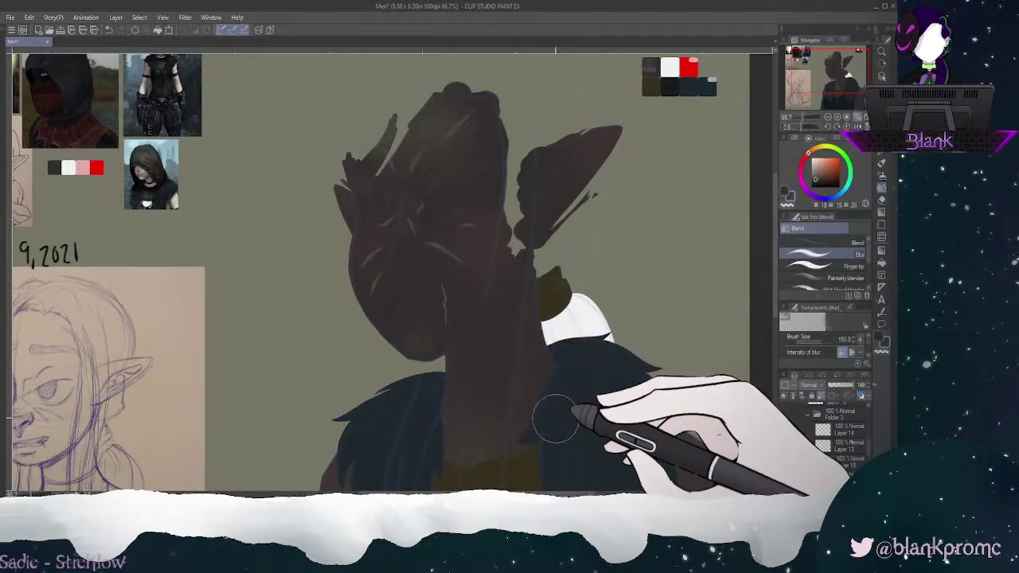
Step: Soften the skin shading on both shoulders and arms with the Blur tool at brush size 500
{"action": "left_click_drag", "start_coordinate": [830, 77], "coordinate": [830, 92]}
{"action": "mouse_move", "coordinate": [669, 239]}
{"action": "left_mouse_down"}
{"action": "mouse_move", "coordinate": [706, 297]}
{"action": "mouse_move", "coordinate": [685, 317]}
{"action": "mouse_move", "coordinate": [669, 241]}
{"action": "mouse_move", "coordinate": [683, 229]}
{"action": "mouse_move", "coordinate": [714, 294]}
{"action": "mouse_move", "coordinate": [680, 315]}
{"action": "mouse_move", "coordinate": [706, 238]}
{"action": "mouse_move", "coordinate": [704, 274]}
{"action": "mouse_move", "coordinate": [670, 284]}
{"action": "left_mouse_up"}
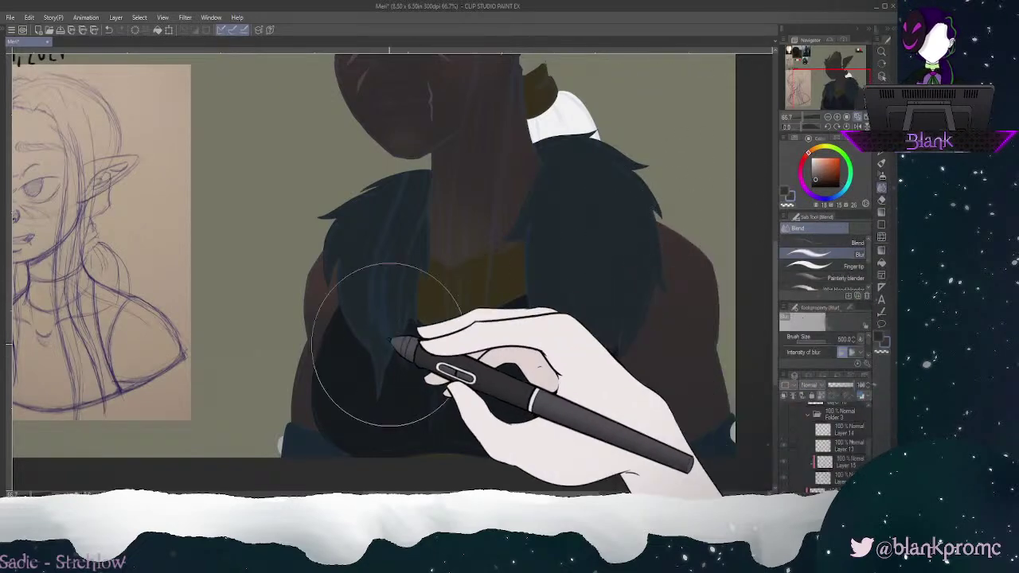
{"action": "mouse_move", "coordinate": [327, 270]}
{"action": "left_mouse_down"}
{"action": "mouse_move", "coordinate": [313, 353]}
{"action": "mouse_move", "coordinate": [334, 381]}
{"action": "left_mouse_up"}
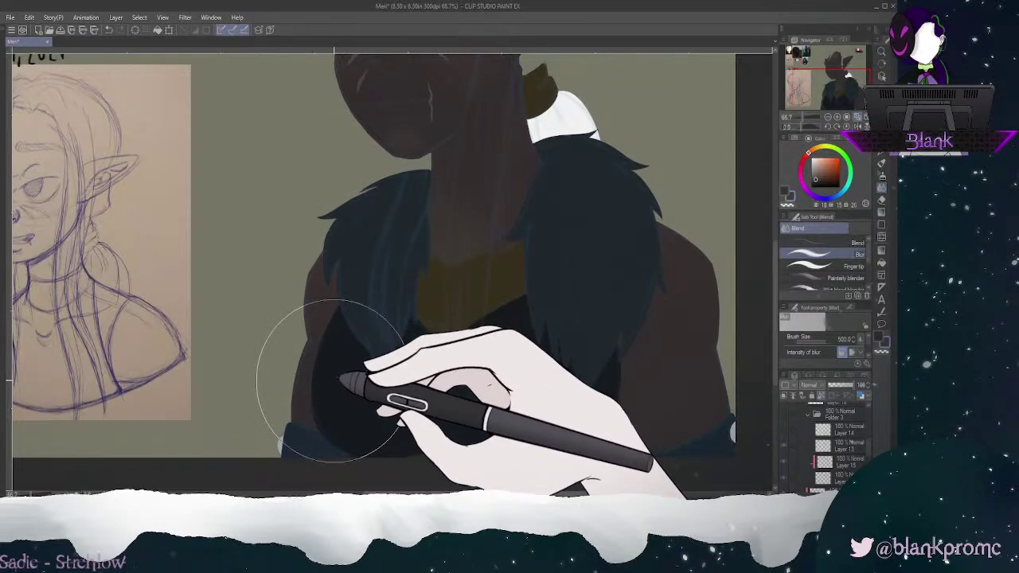
Step: Blur the skin tones over the neck, ear, face and forehead at brush size 500
{"action": "left_click_drag", "start_coordinate": [825, 80], "coordinate": [820, 70]}
{"action": "left_click_drag", "start_coordinate": [507, 261], "coordinate": [519, 273]}
{"action": "left_click_drag", "start_coordinate": [629, 145], "coordinate": [634, 150]}
{"action": "left_click_drag", "start_coordinate": [394, 261], "coordinate": [406, 252]}
{"action": "mouse_move", "coordinate": [459, 157]}
{"action": "left_mouse_down"}
{"action": "mouse_move", "coordinate": [463, 111]}
{"action": "mouse_move", "coordinate": [454, 129]}
{"action": "left_mouse_up"}
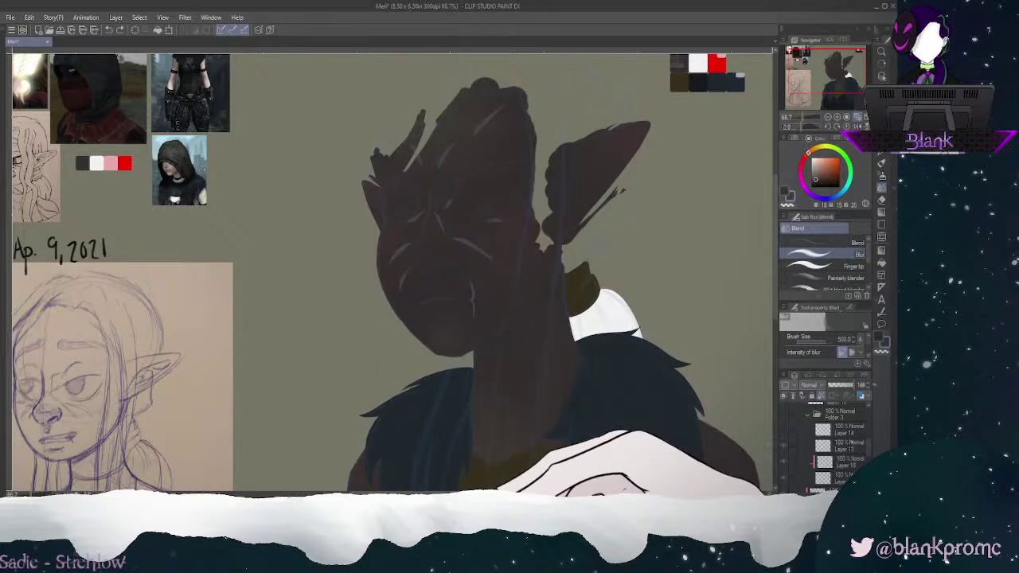
Step: Reduce the Blur brush size to 50 and hide the blue sketch overlay to check the whole portrait
{"action": "key", "text": "bracketleft"}
{"action": "key", "text": "bracketleft"}
{"action": "key", "text": "bracketleft"}
{"action": "key", "text": "bracketleft"}
{"action": "key", "text": "bracketleft"}
{"action": "key", "text": "bracketleft"}
{"action": "key", "text": "bracketleft"}
{"action": "key", "text": "bracketleft"}
{"action": "key", "text": "bracketleft"}
{"action": "key", "text": "bracketleft"}
{"action": "key", "text": "bracketleft"}
{"action": "key", "text": "bracketleft"}
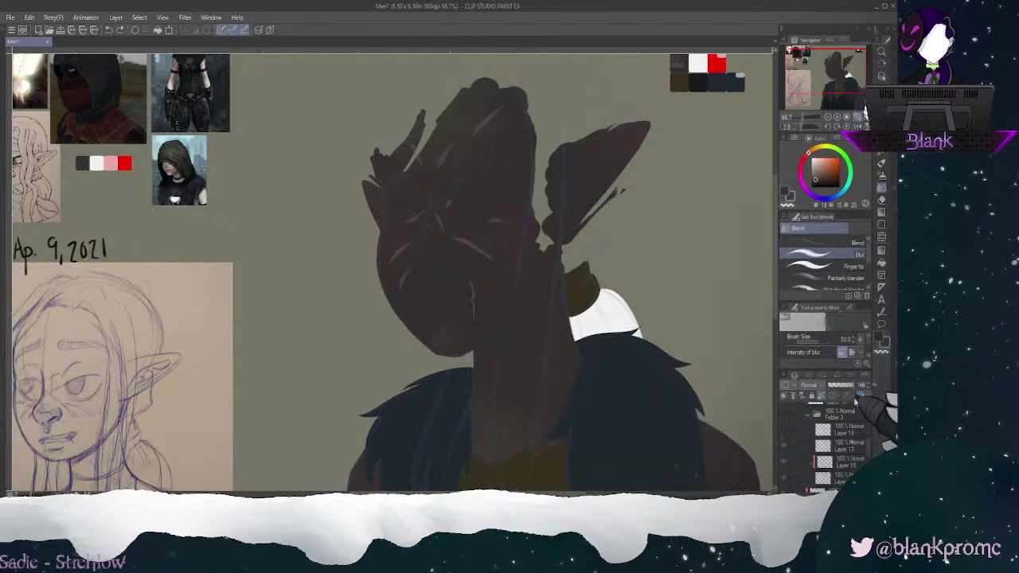
{"action": "left_click_drag", "start_coordinate": [868, 445], "coordinate": [868, 421]}
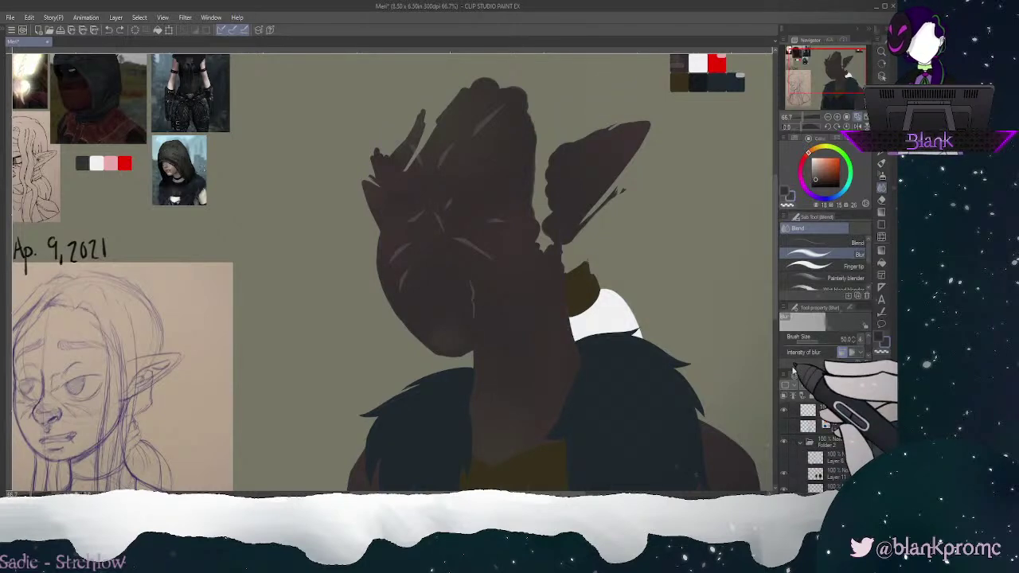
{"action": "left_click", "coordinate": [864, 117]}
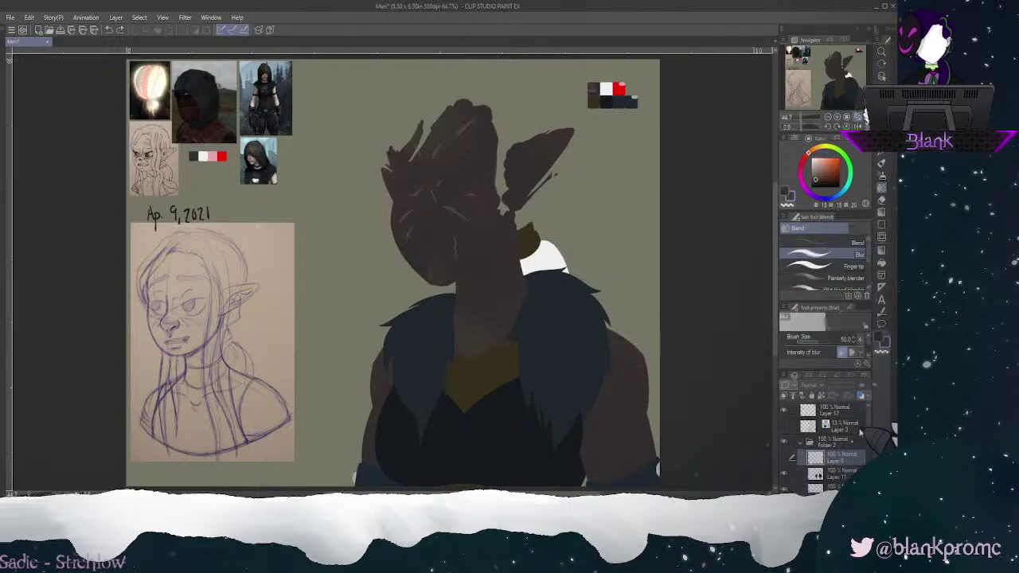
{"action": "left_click_drag", "start_coordinate": [869, 423], "coordinate": [868, 462]}
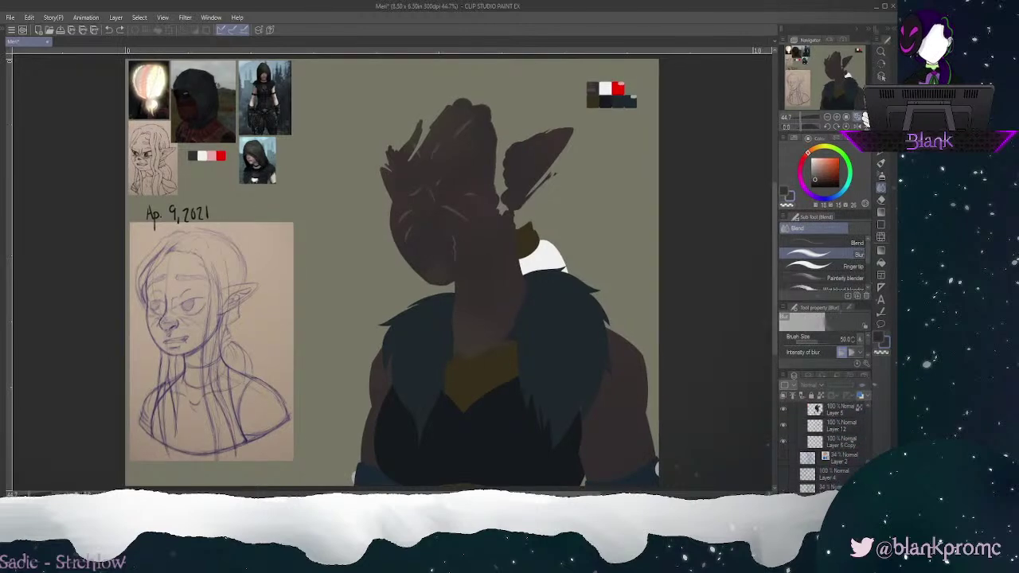
Step: Select Layer 5 and blur its skin tones from the hairline down to the neck at brush size 200
{"action": "left_click", "coordinate": [836, 422]}
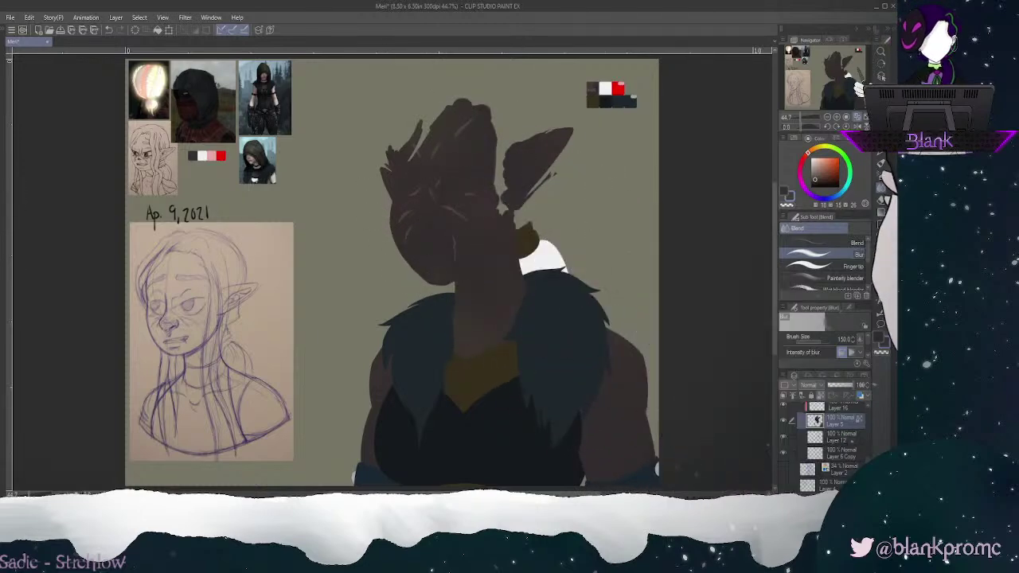
{"action": "left_click", "coordinate": [881, 153]}
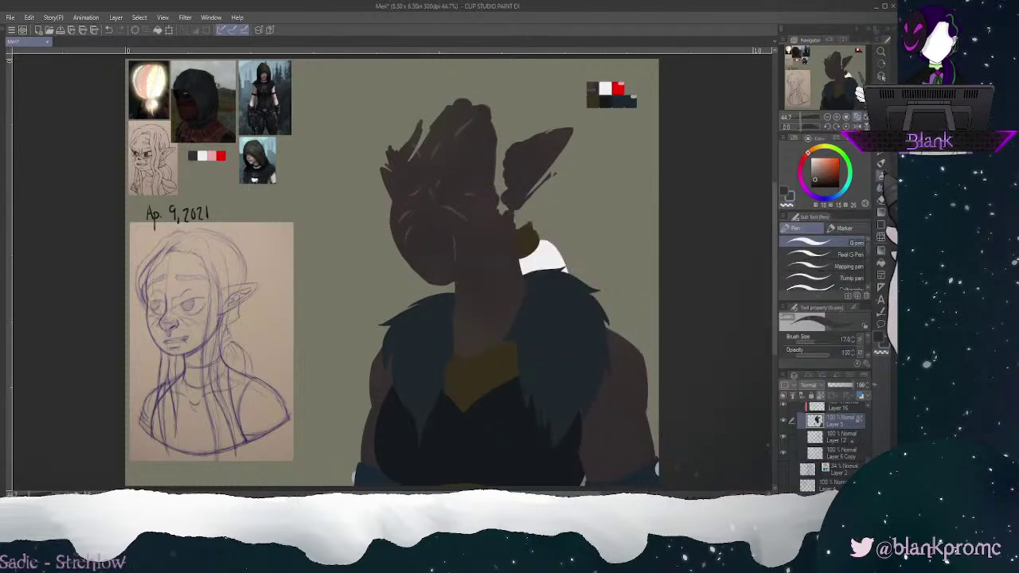
{"action": "left_click", "coordinate": [880, 175]}
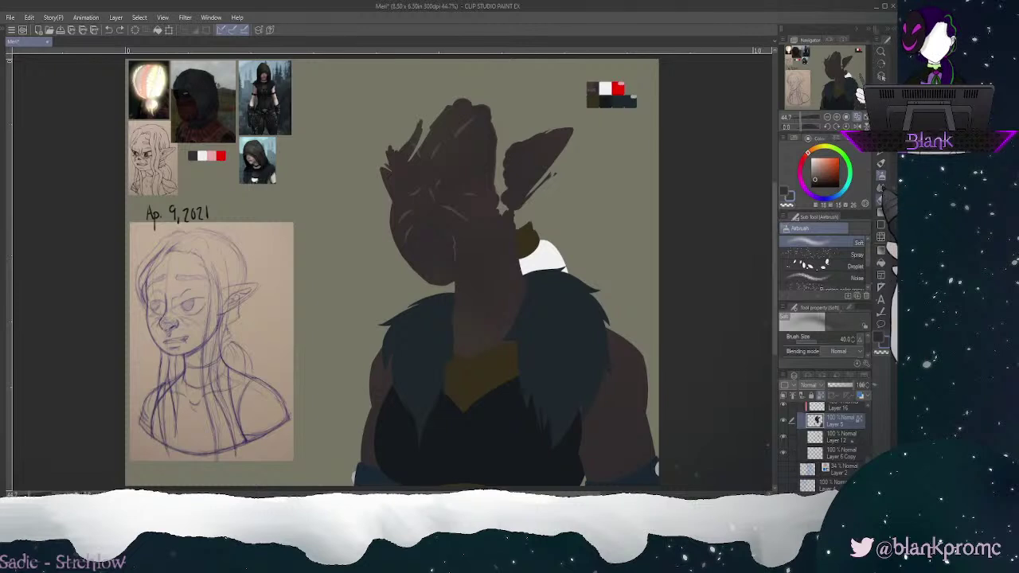
{"action": "left_click", "coordinate": [881, 188]}
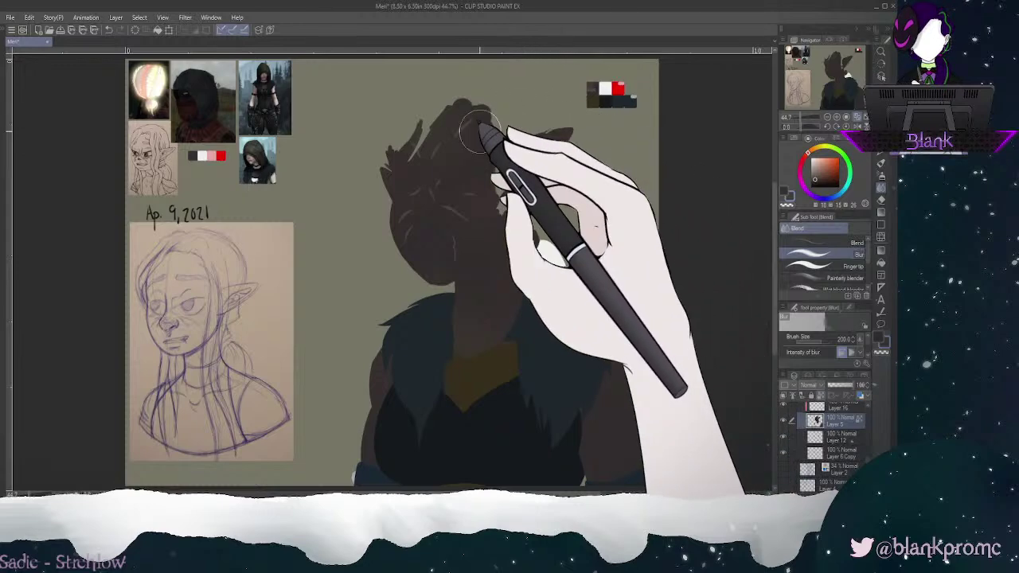
{"action": "mouse_move", "coordinate": [397, 103]}
{"action": "left_mouse_down"}
{"action": "mouse_move", "coordinate": [486, 164]}
{"action": "mouse_move", "coordinate": [476, 185]}
{"action": "mouse_move", "coordinate": [463, 186]}
{"action": "mouse_move", "coordinate": [507, 236]}
{"action": "mouse_move", "coordinate": [508, 277]}
{"action": "mouse_move", "coordinate": [499, 275]}
{"action": "mouse_move", "coordinate": [523, 295]}
{"action": "left_mouse_up"}
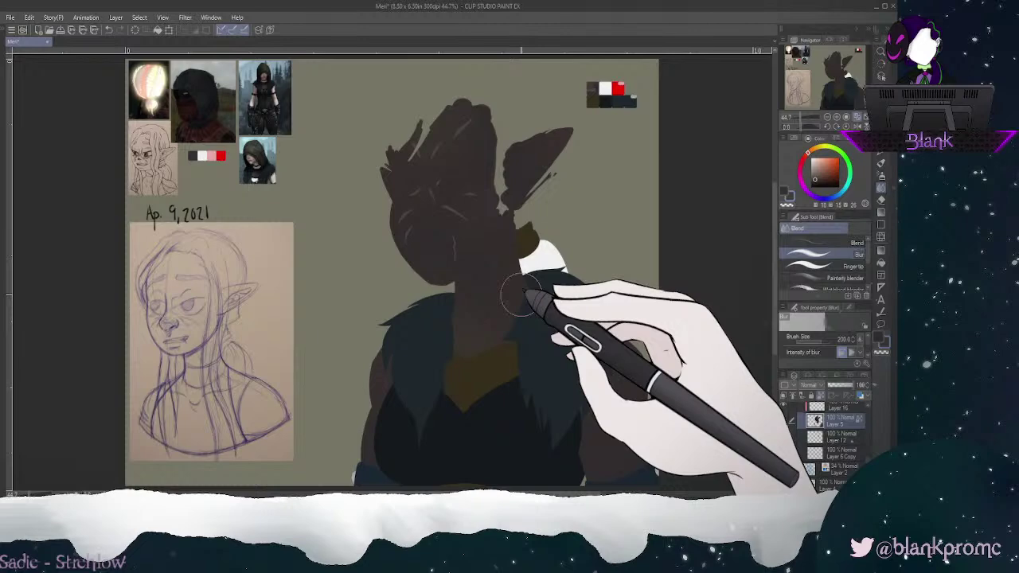
{"action": "mouse_move", "coordinate": [454, 115]}
{"action": "left_mouse_down"}
{"action": "mouse_move", "coordinate": [438, 118]}
{"action": "mouse_move", "coordinate": [462, 149]}
{"action": "mouse_move", "coordinate": [452, 164]}
{"action": "left_mouse_up"}
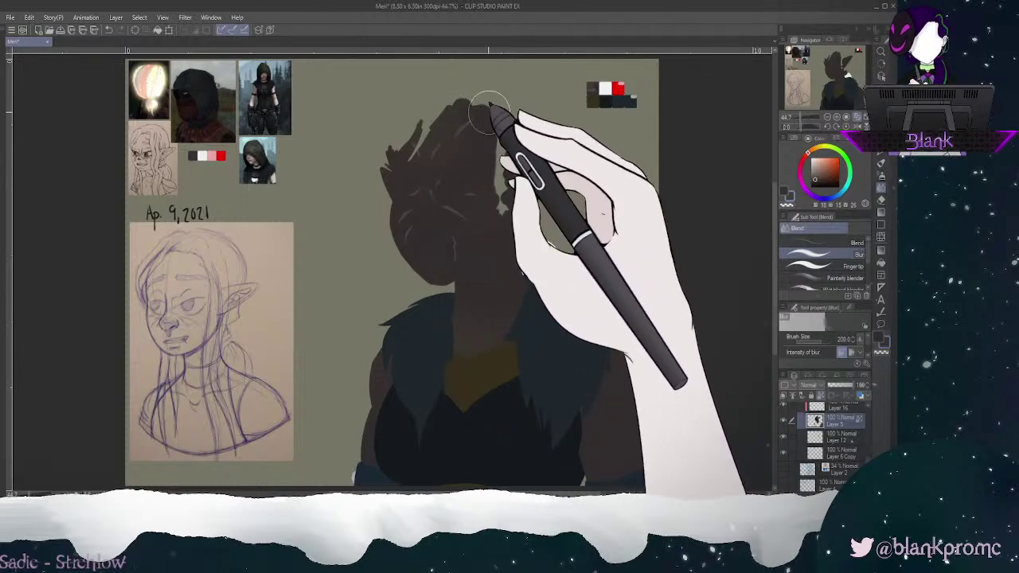
Step: Sample a dark purple, show the eyes again and airbrush soft purple shadows beneath both eyes at brush size 50
{"action": "left_click", "coordinate": [837, 117]}
{"action": "left_click", "coordinate": [837, 117]}
{"action": "mouse_move", "coordinate": [833, 73]}
{"action": "left_mouse_down"}
{"action": "mouse_move", "coordinate": [846, 55]}
{"action": "mouse_move", "coordinate": [835, 66]}
{"action": "left_mouse_up"}
{"action": "left_click", "coordinate": [837, 117]}
{"action": "left_click", "coordinate": [837, 117]}
{"action": "left_click", "coordinate": [616, 211], "text": "alt"}
{"action": "left_click", "coordinate": [880, 176]}
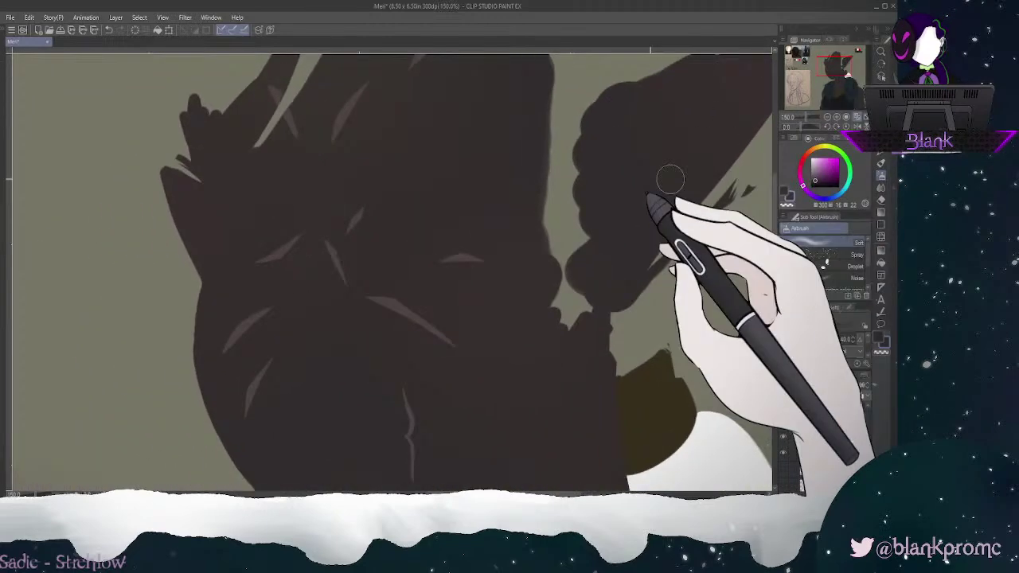
{"action": "scroll", "coordinate": [860, 456], "scroll_direction": "up", "scroll_amount": 2}
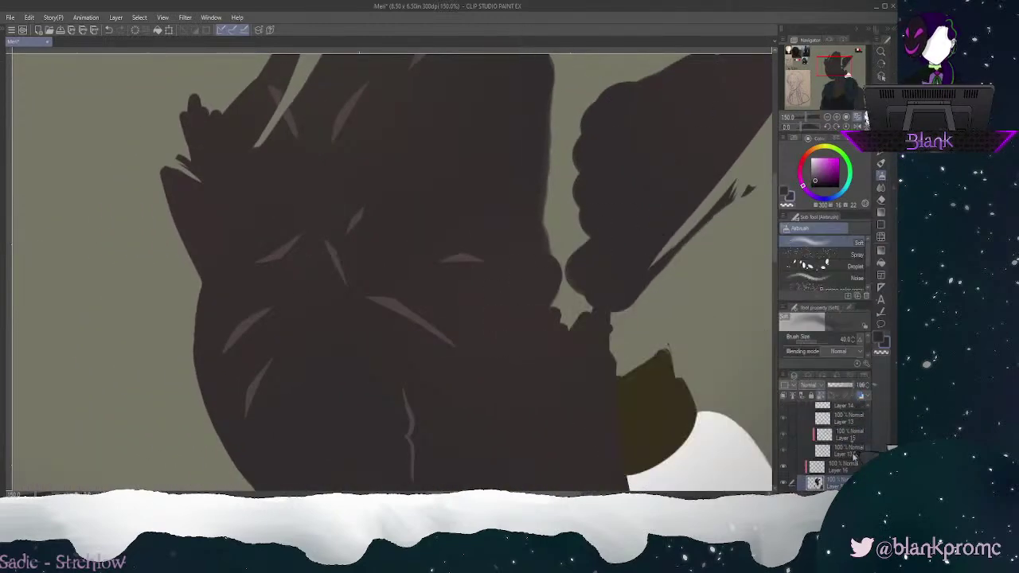
{"action": "scroll", "coordinate": [852, 439], "scroll_direction": "up", "scroll_amount": 5}
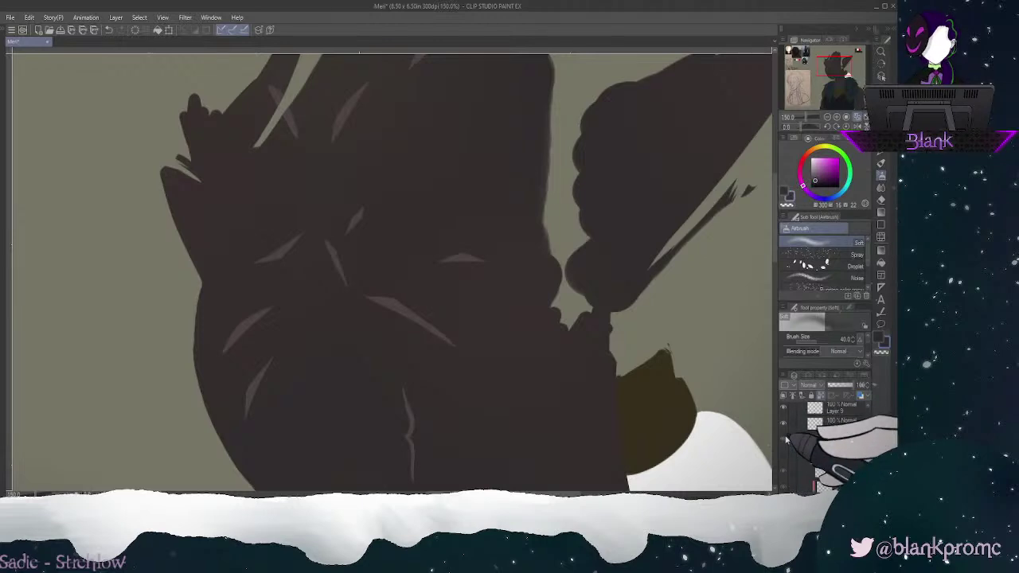
{"action": "left_click", "coordinate": [784, 448]}
{"action": "key", "text": "bracketright"}
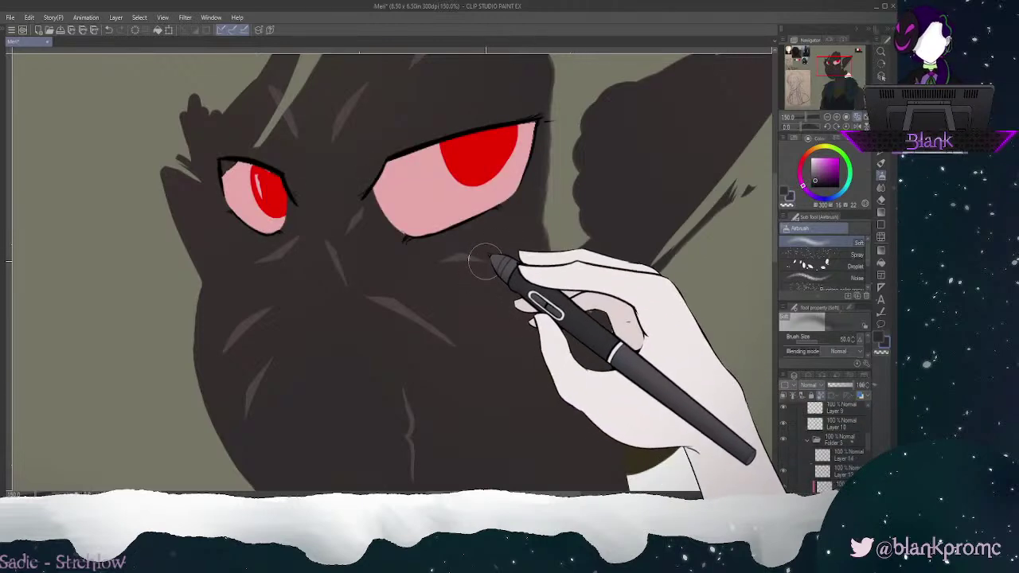
{"action": "left_click_drag", "start_coordinate": [414, 256], "coordinate": [492, 226]}
{"action": "left_click_drag", "start_coordinate": [268, 241], "coordinate": [239, 239]}
Step: Show the blue sketch overlay and airbrush the dark purple below the mouth at brush size 50
{"action": "left_click_drag", "start_coordinate": [835, 68], "coordinate": [831, 74]}
{"action": "left_click_drag", "start_coordinate": [869, 426], "coordinate": [870, 417]}
{"action": "left_click", "coordinate": [783, 426]}
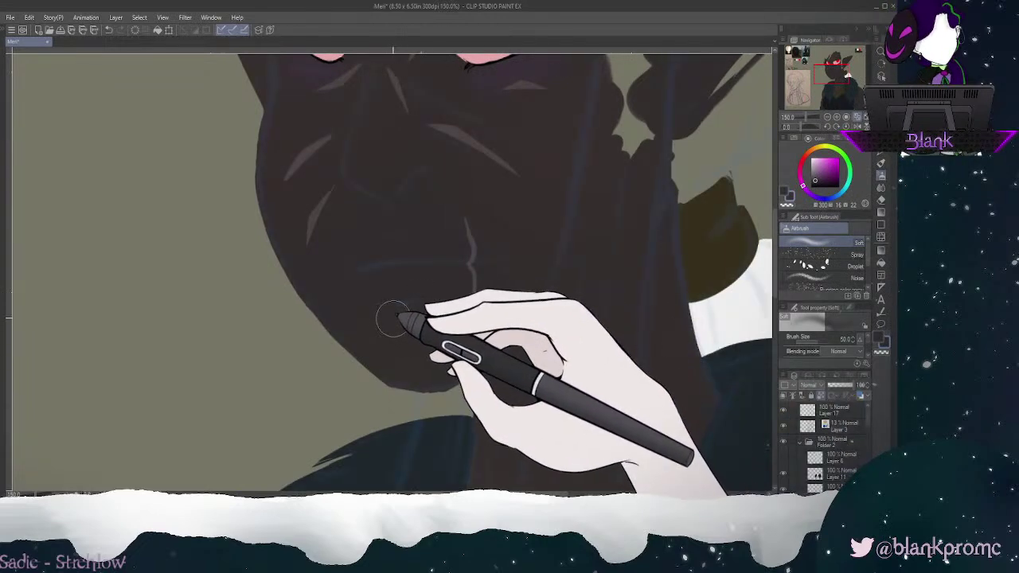
{"action": "left_click_drag", "start_coordinate": [413, 322], "coordinate": [400, 327]}
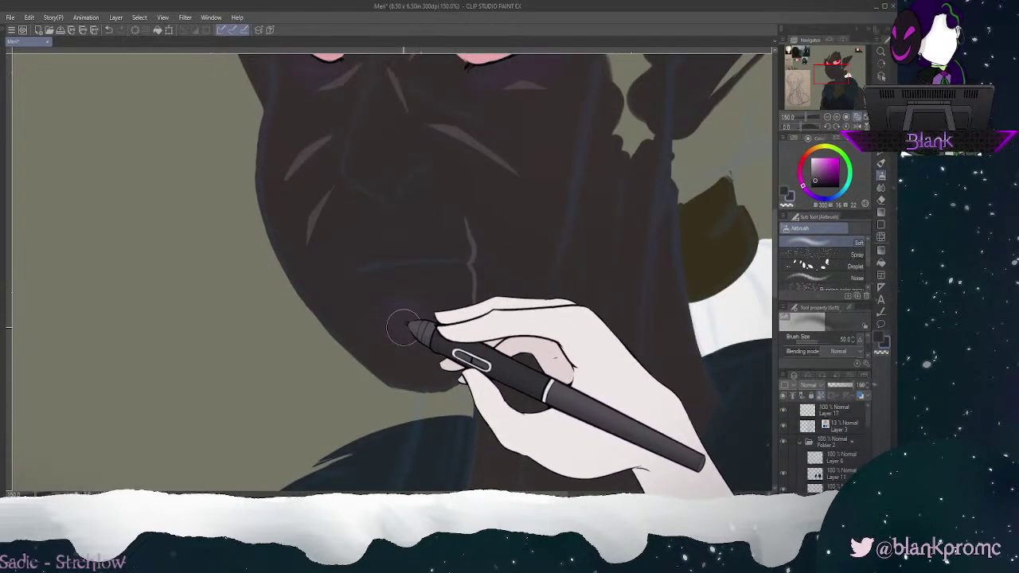
Step: Soften the purple around the mouth and beneath the small far eye with the Blur tool at brush size 50
{"action": "key", "text": "p"}
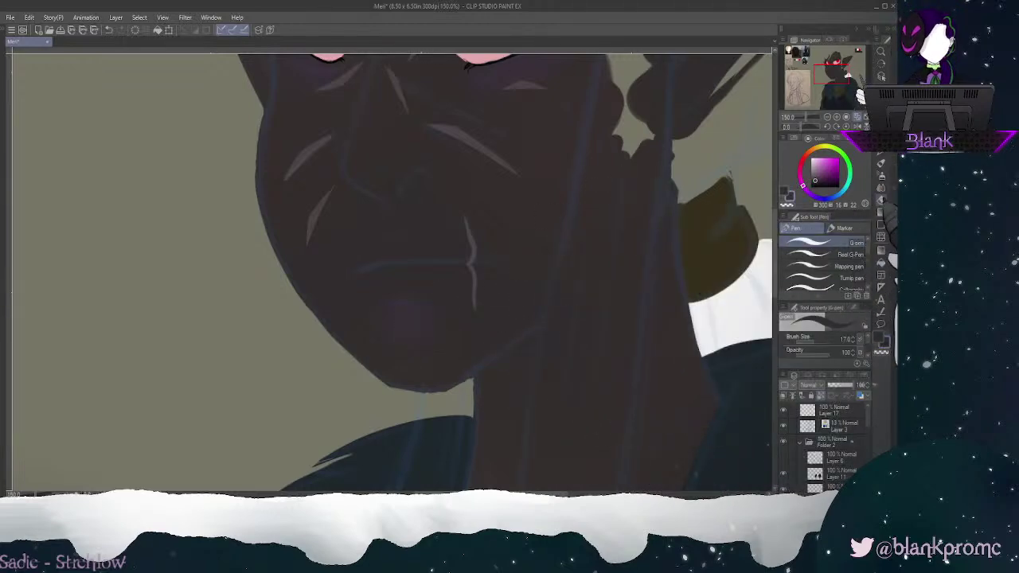
{"action": "key", "text": "j"}
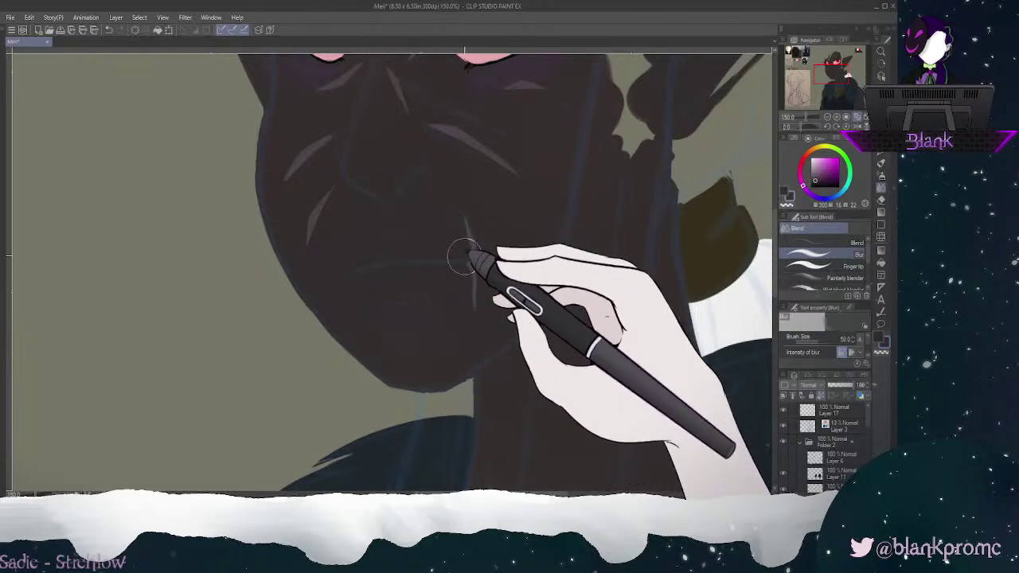
{"action": "left_click_drag", "start_coordinate": [830, 73], "coordinate": [832, 60]}
{"action": "mouse_move", "coordinate": [266, 359]}
{"action": "left_mouse_down"}
{"action": "mouse_move", "coordinate": [331, 389]}
{"action": "mouse_move", "coordinate": [280, 363]}
{"action": "mouse_move", "coordinate": [299, 379]}
{"action": "mouse_move", "coordinate": [329, 377]}
{"action": "mouse_move", "coordinate": [266, 355]}
{"action": "mouse_move", "coordinate": [332, 395]}
{"action": "left_mouse_up"}
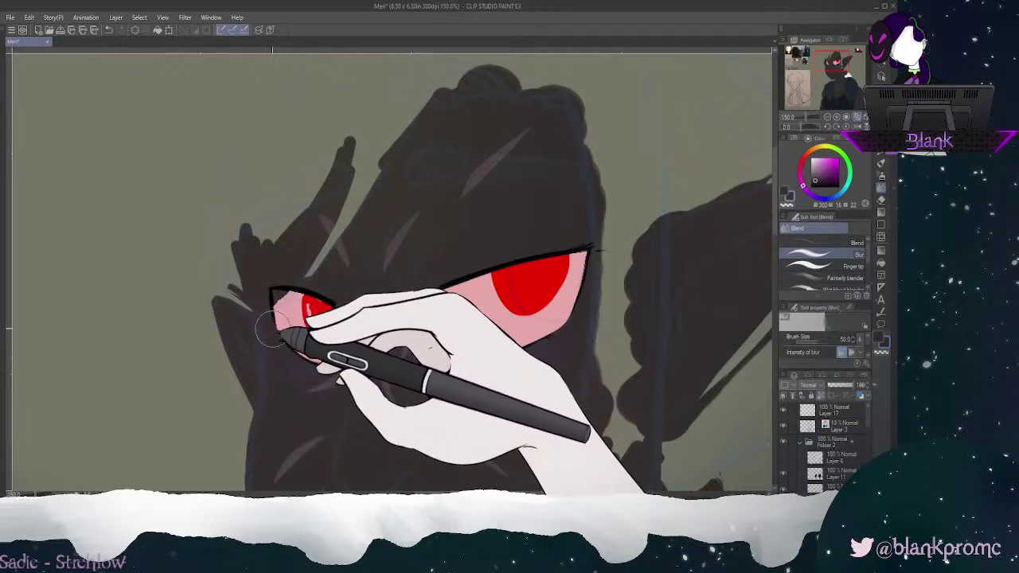
{"action": "mouse_move", "coordinate": [286, 353]}
{"action": "left_mouse_down"}
{"action": "mouse_move", "coordinate": [326, 373]}
{"action": "mouse_move", "coordinate": [289, 357]}
{"action": "mouse_move", "coordinate": [276, 378]}
{"action": "left_mouse_up"}
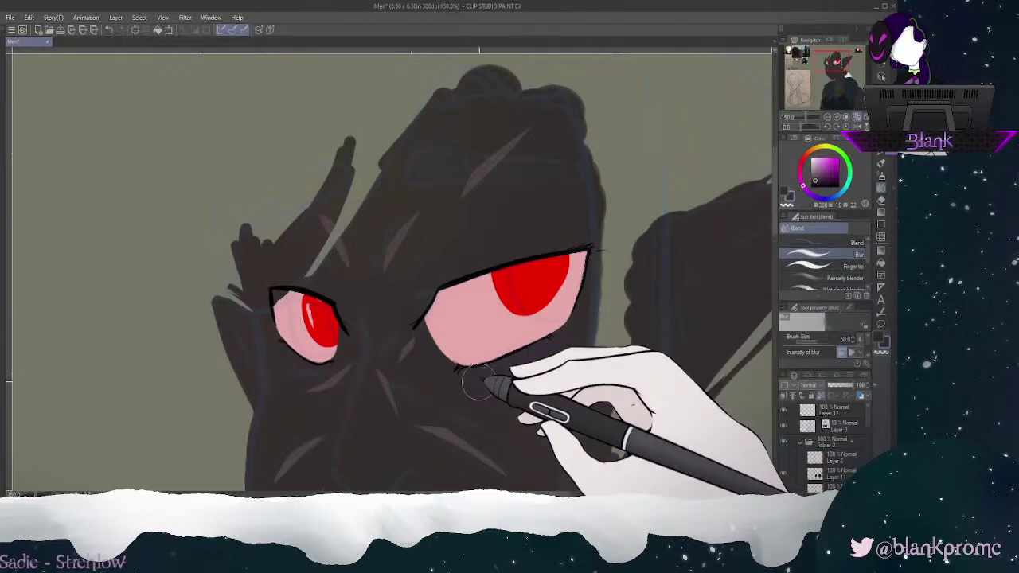
Step: Blend the purple shadow beneath the larger eye with the Blur tool at brush size 100
{"action": "left_click", "coordinate": [837, 117]}
{"action": "left_click_drag", "start_coordinate": [835, 62], "coordinate": [834, 66]}
{"action": "key", "text": "]"}
{"action": "key", "text": "]"}
{"action": "key", "text": "]"}
{"action": "key", "text": "]"}
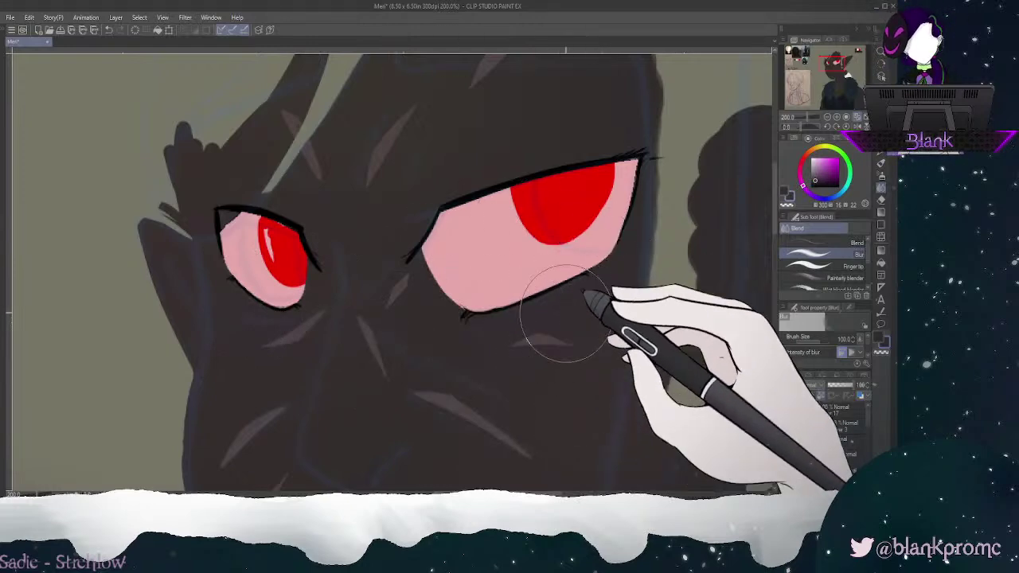
Step: Sample the dark reddish brown from the palette swatches and airbrush it down the neck at brush size 70
{"action": "left_click", "coordinate": [857, 117]}
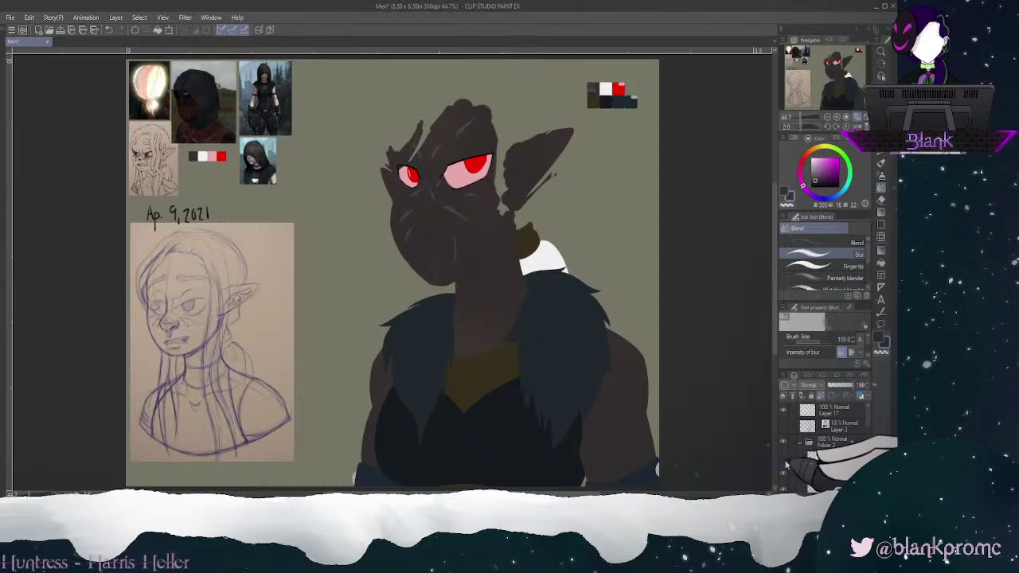
{"action": "left_click", "coordinate": [592, 86], "text": "alt"}
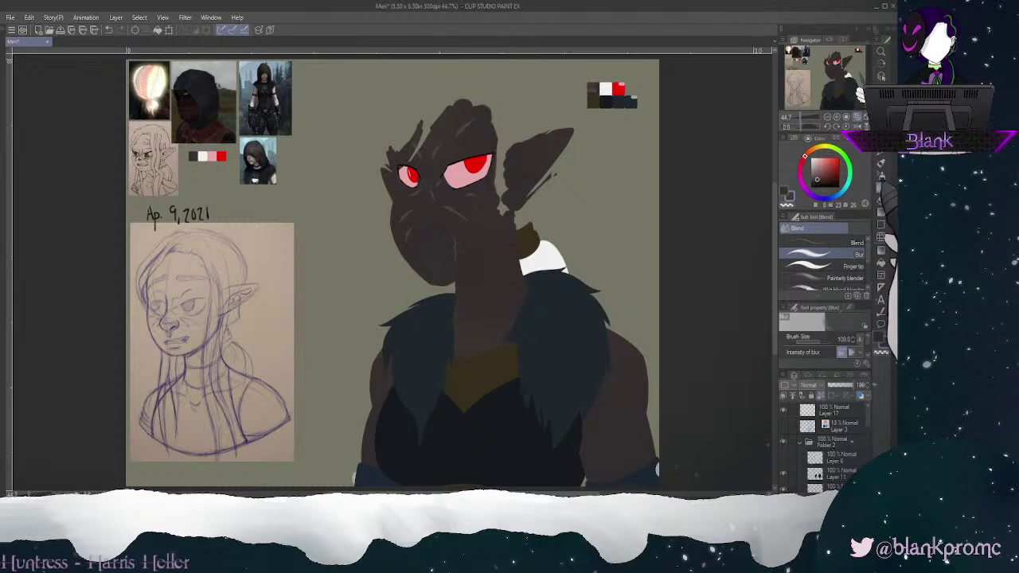
{"action": "left_click", "coordinate": [881, 176]}
{"action": "mouse_move", "coordinate": [471, 301]}
{"action": "left_mouse_down"}
{"action": "mouse_move", "coordinate": [483, 307]}
{"action": "mouse_move", "coordinate": [464, 322]}
{"action": "left_mouse_up"}
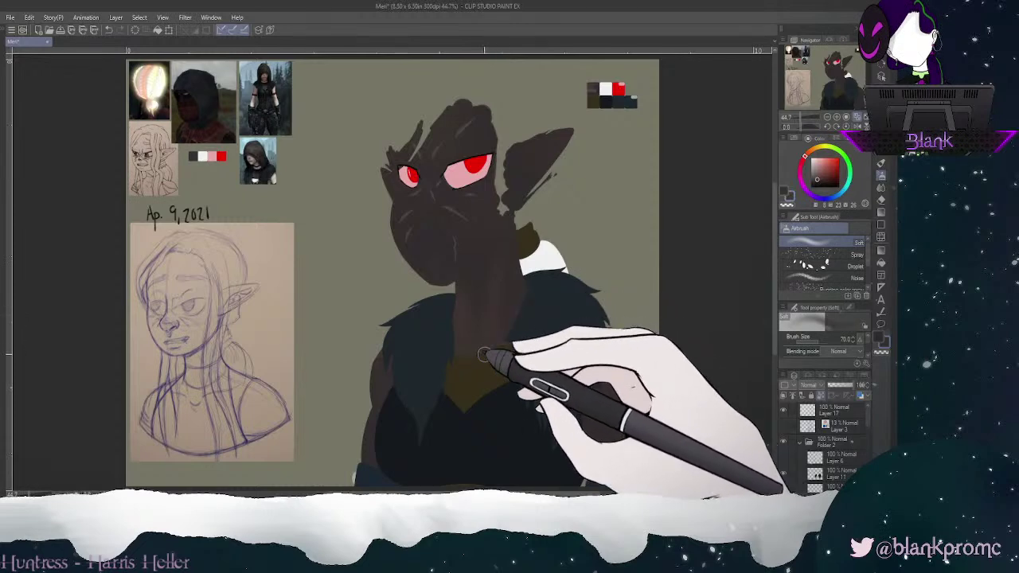
Step: Sample the dark purple and brown swatches and airbrush the lower neck above the collar at brush size 70
{"action": "left_click", "coordinate": [596, 85], "text": "alt"}
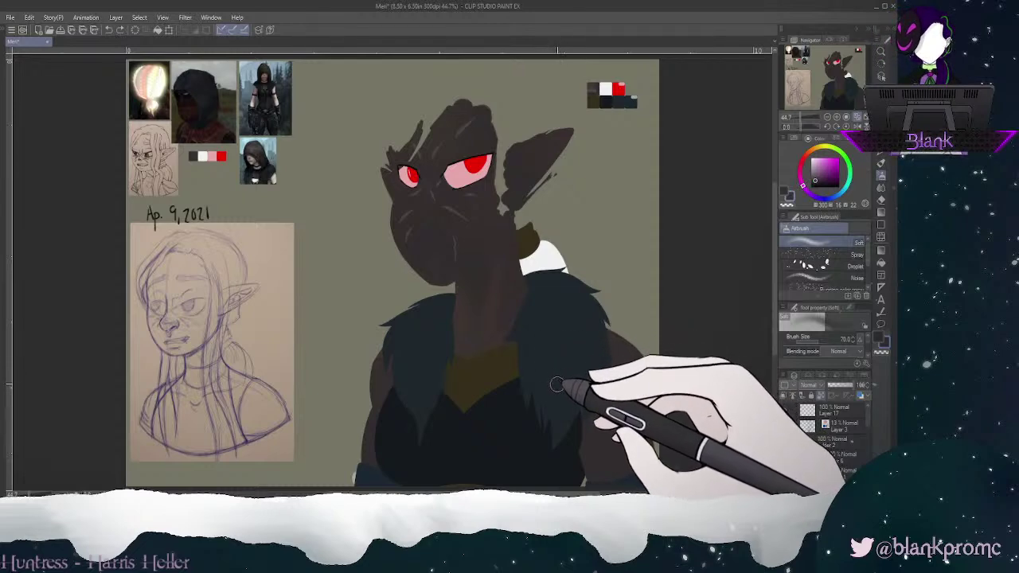
{"action": "left_click", "coordinate": [593, 89], "text": "alt"}
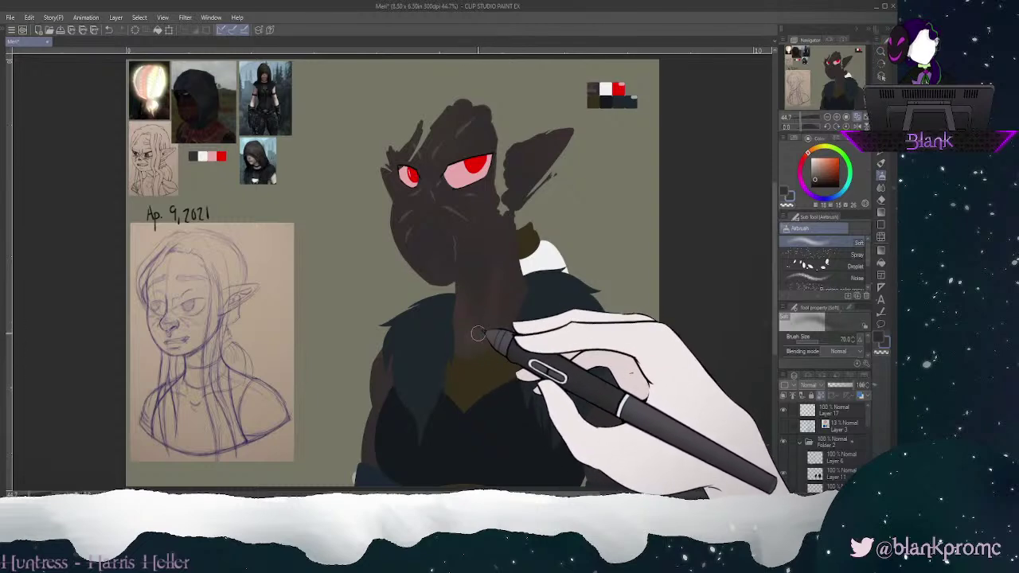
{"action": "mouse_move", "coordinate": [468, 336]}
{"action": "left_mouse_down"}
{"action": "mouse_move", "coordinate": [469, 347]}
{"action": "mouse_move", "coordinate": [477, 333]}
{"action": "left_mouse_up"}
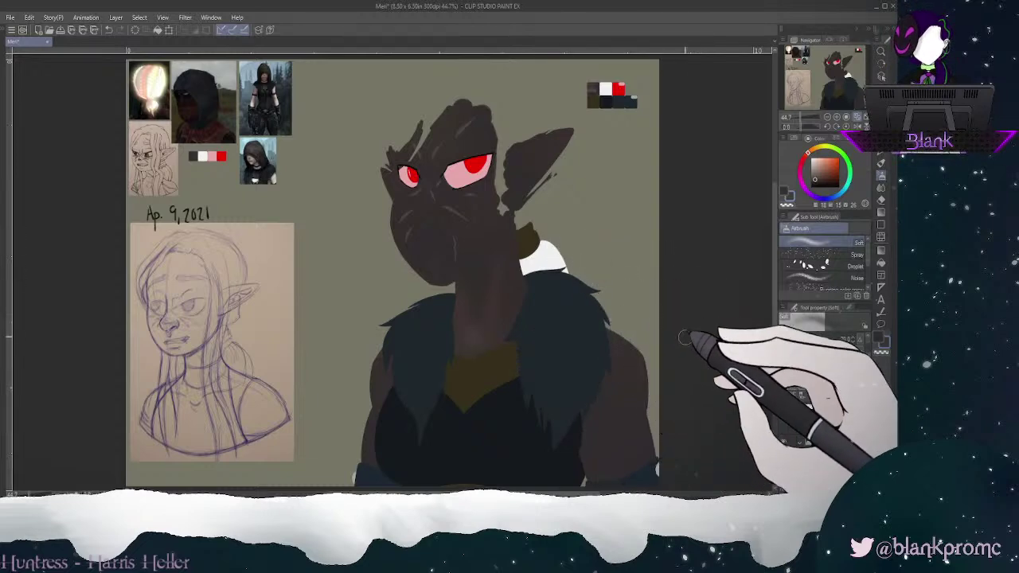
Step: Sample the dark reddish brown swatch and airbrush it over the bare shoulders with the Soft airbrush at brush size 120
{"action": "left_click", "coordinate": [590, 88], "text": "alt"}
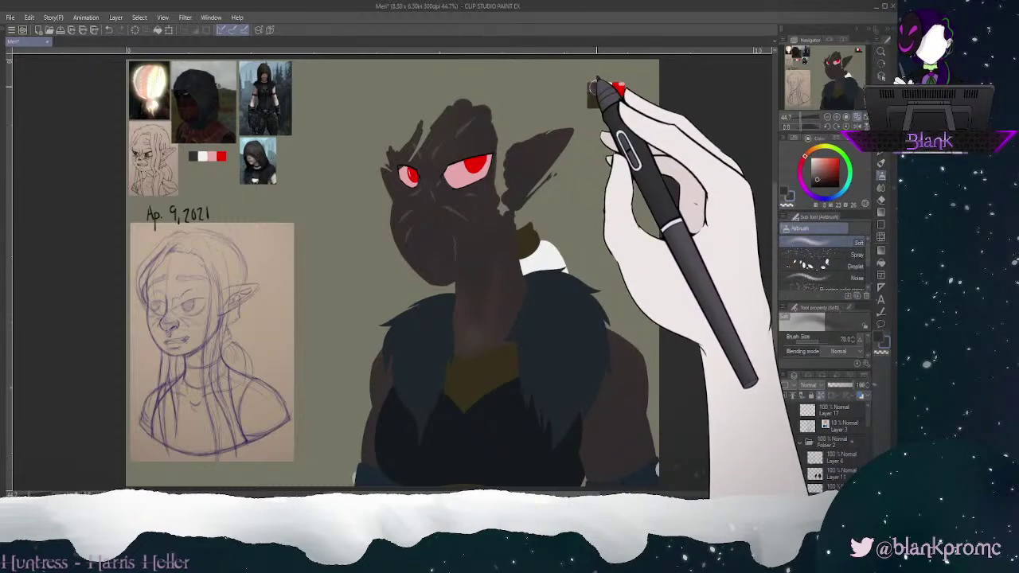
{"action": "key", "text": "p"}
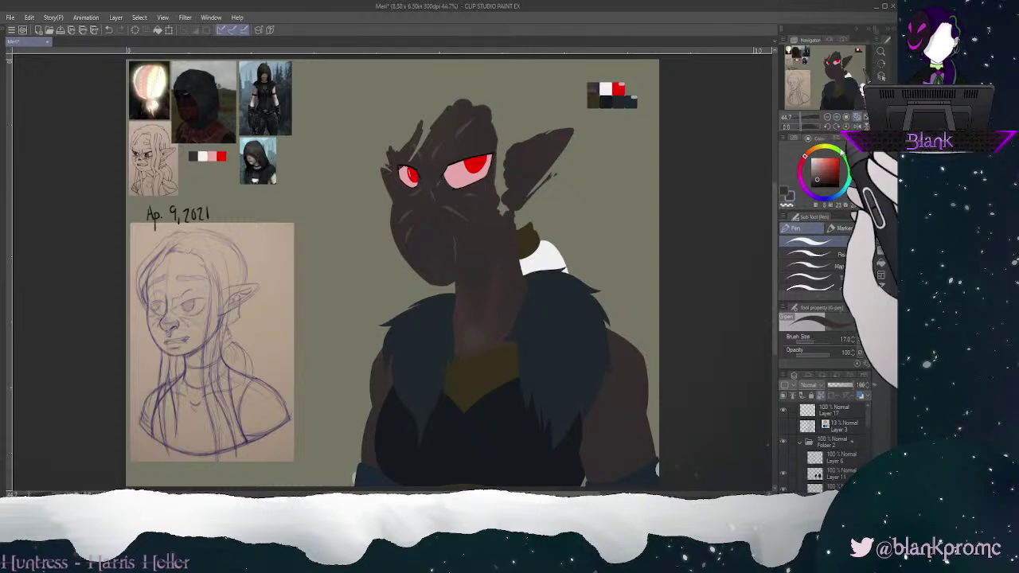
{"action": "left_click", "coordinate": [881, 176]}
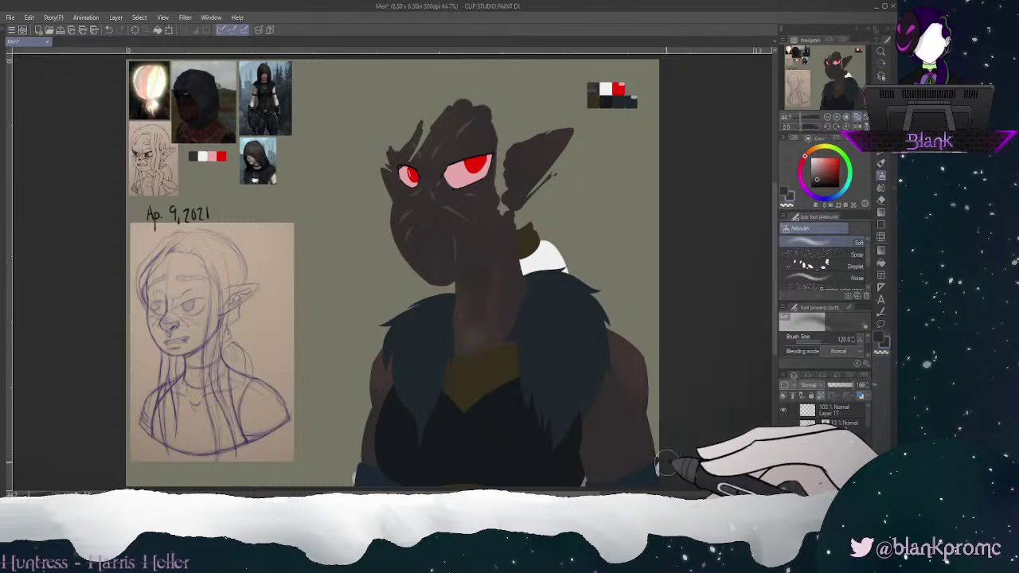
Step: Sample the dark purple swatch and airbrush it down the larger bare shoulder at brush size 170
{"action": "left_click", "coordinate": [597, 86], "text": "alt"}
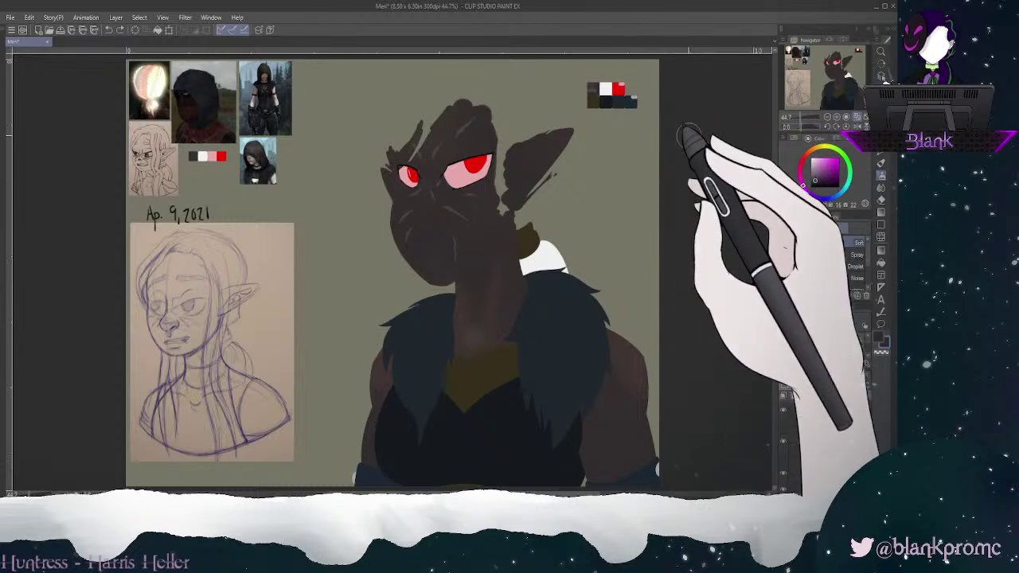
{"action": "key", "text": "p"}
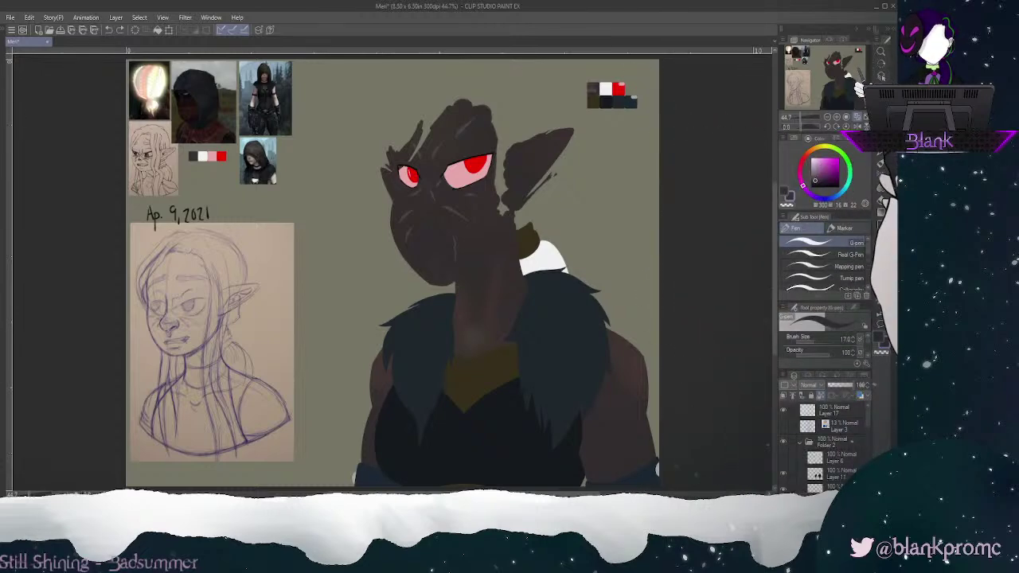
{"action": "key", "text": "b"}
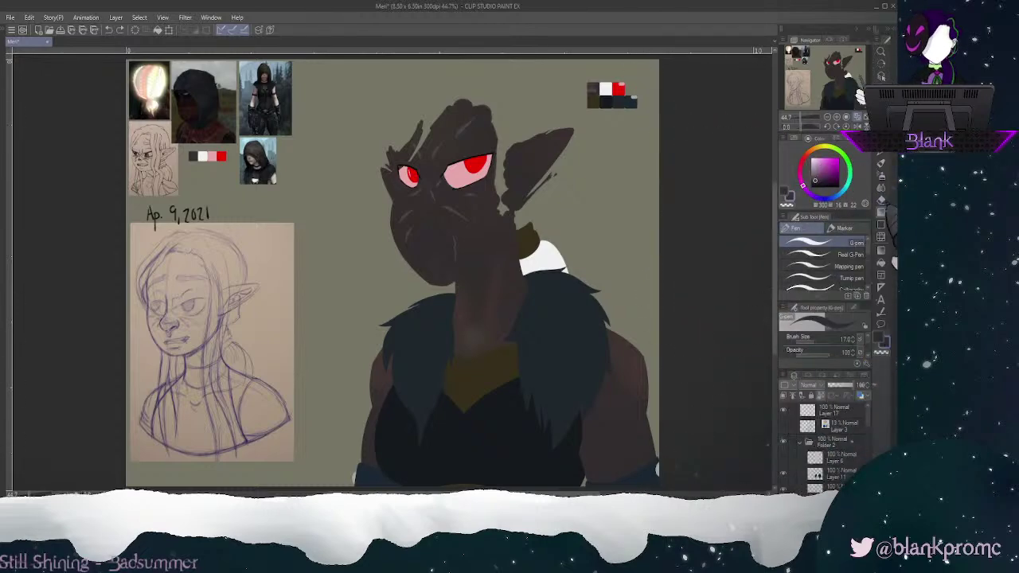
{"action": "key", "text": "bracketright"}
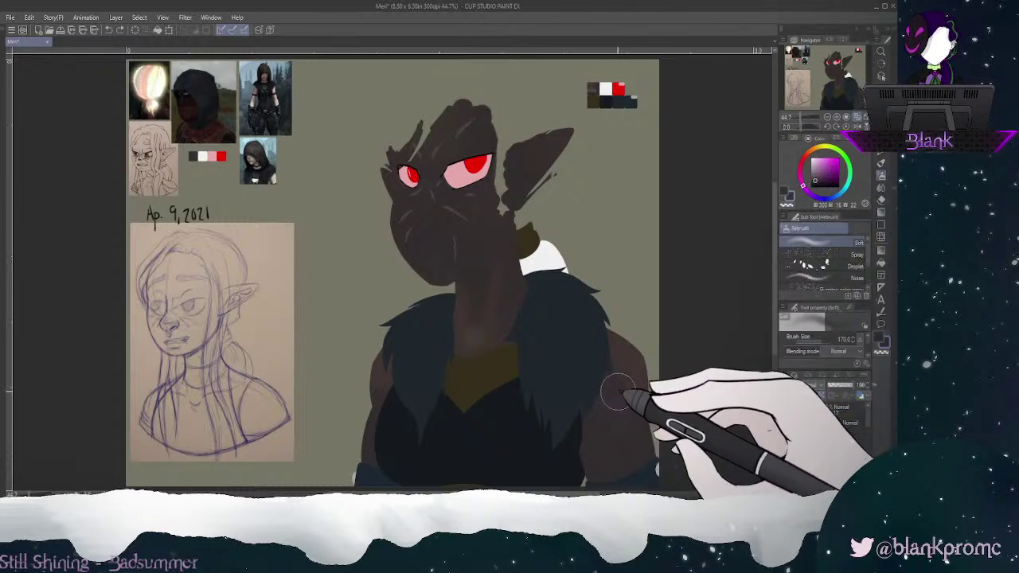
Step: Blend the shoulder and neck undertones with the Blur tool at brush sizes 170 and 250
{"action": "key", "text": "j"}
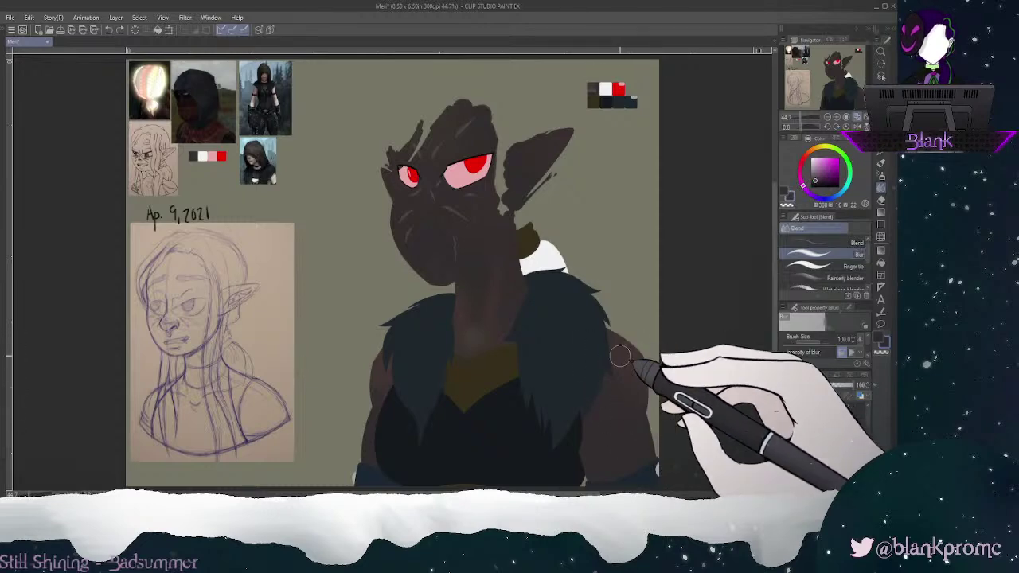
{"action": "key", "text": "]"}
{"action": "key", "text": "]"}
{"action": "key", "text": "]"}
{"action": "key", "text": "]"}
{"action": "key", "text": "]"}
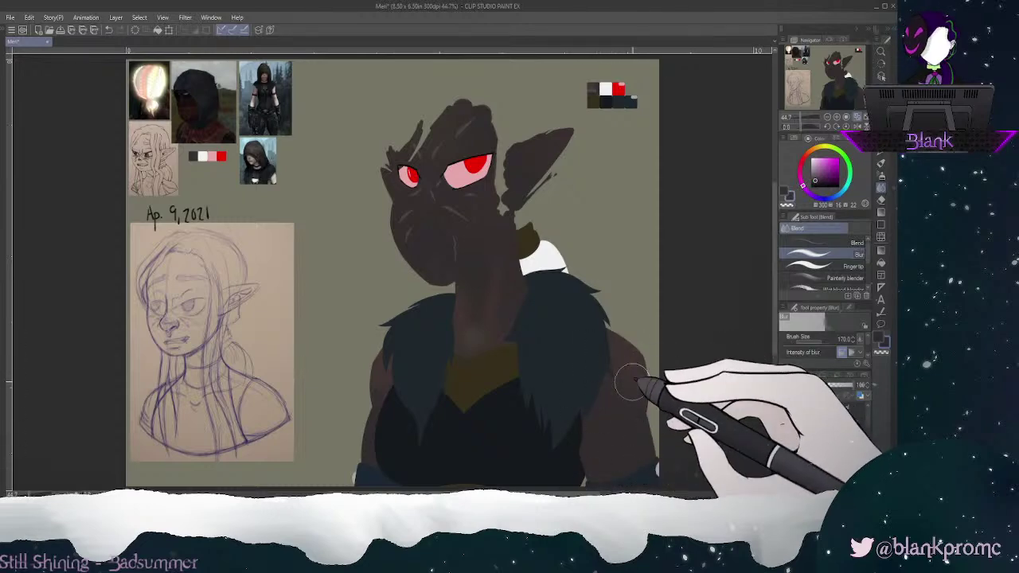
{"action": "left_click_drag", "start_coordinate": [628, 346], "coordinate": [628, 412]}
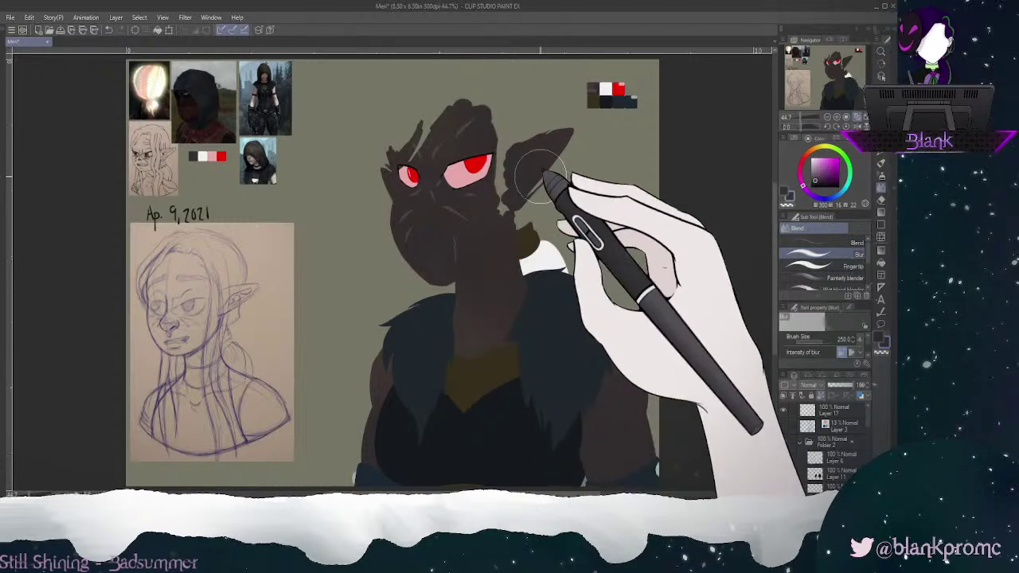
Step: Duplicate the skin layer, Layer 5
{"action": "left_click_drag", "start_coordinate": [868, 424], "coordinate": [868, 460]}
{"action": "right_click", "coordinate": [848, 471]}
{"action": "left_click", "coordinate": [835, 273]}
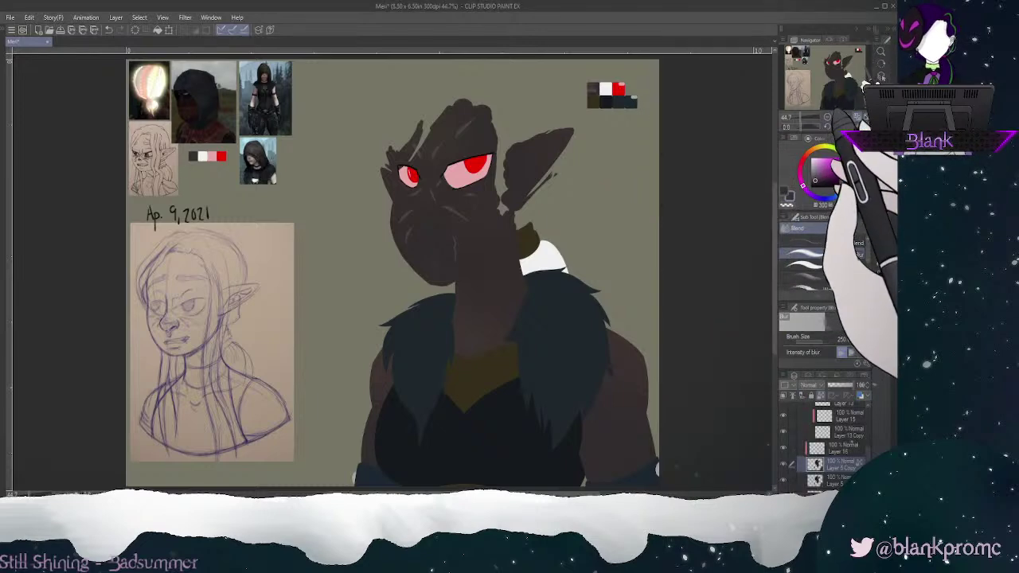
{"action": "left_click", "coordinate": [836, 118]}
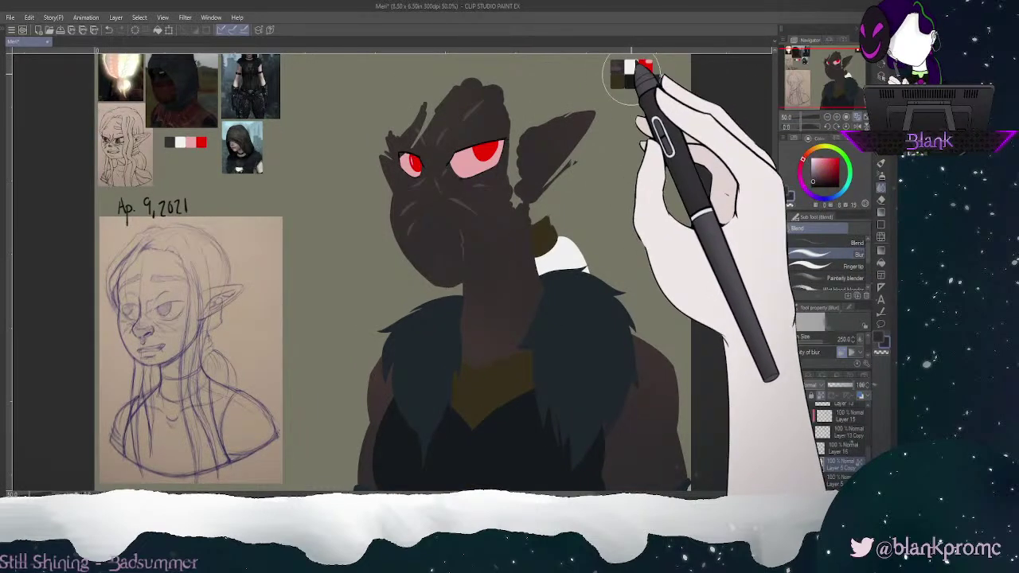
{"action": "left_click", "coordinate": [830, 117]}
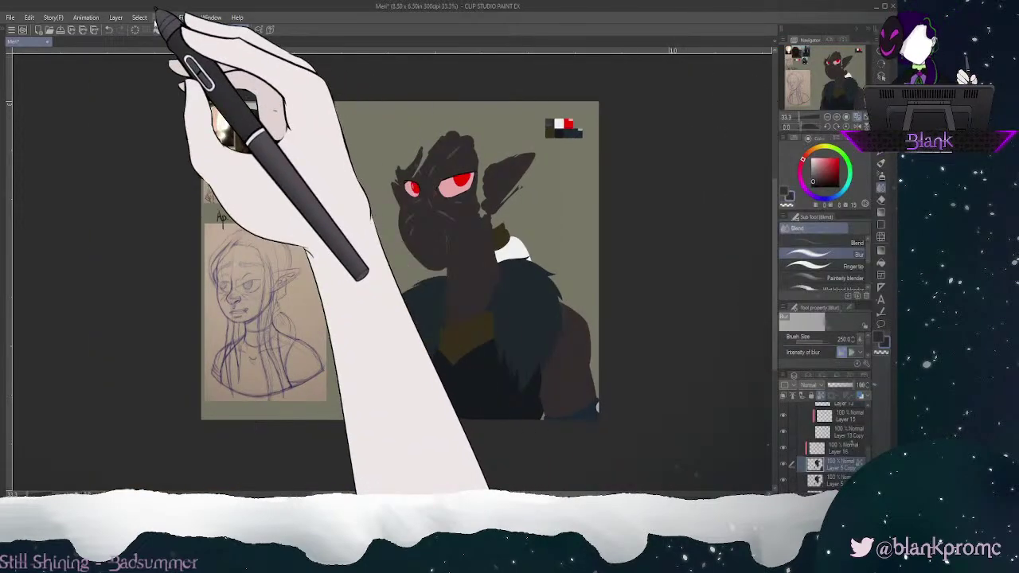
Step: Toggle the visibility of the copied skin layer to compare, and unclip Layer 16 from it
{"action": "left_click", "coordinate": [784, 465]}
{"action": "left_click", "coordinate": [785, 464]}
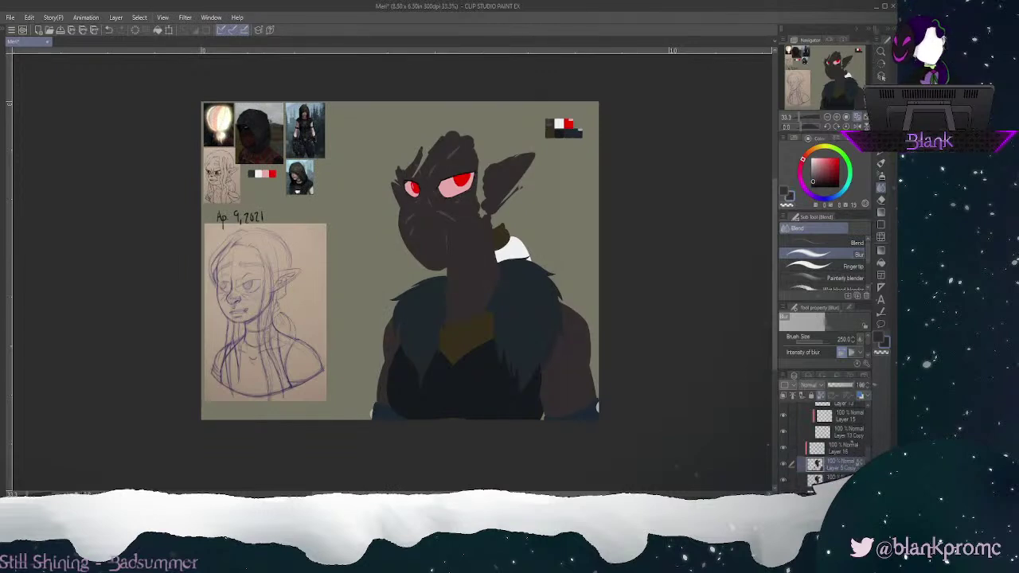
{"action": "left_click", "coordinate": [783, 464]}
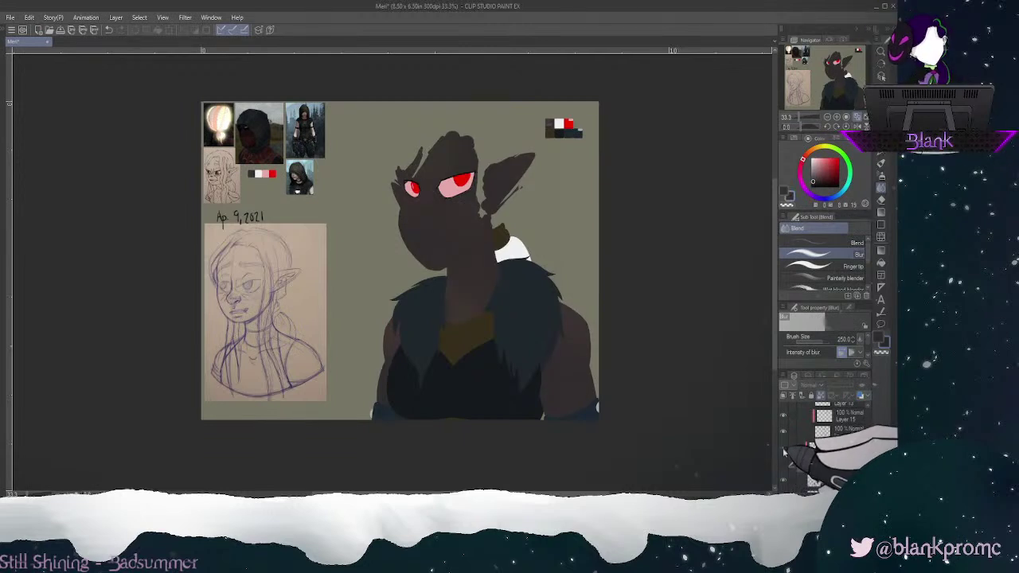
{"action": "left_click", "coordinate": [833, 450]}
{"action": "left_click", "coordinate": [783, 396]}
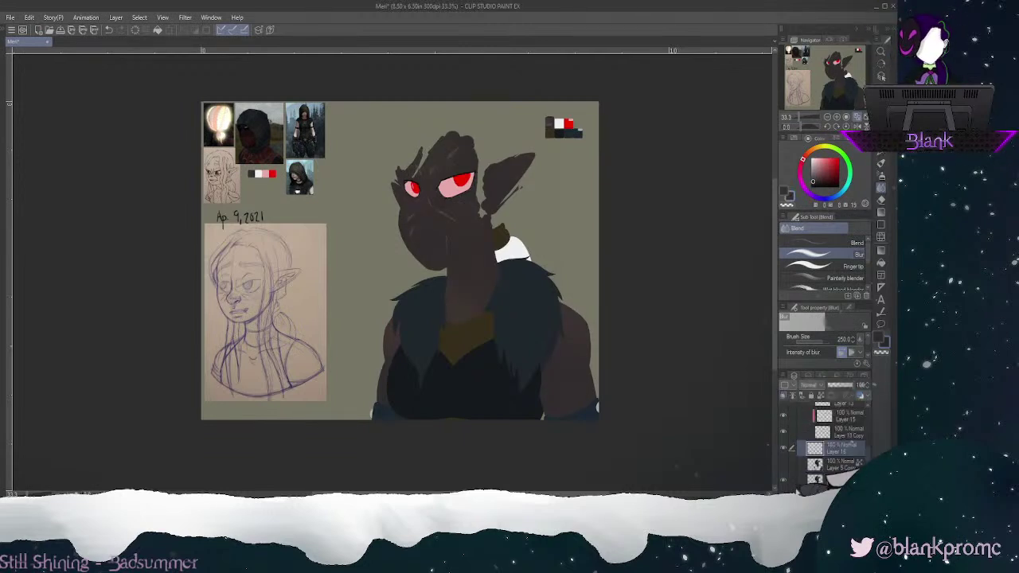
Step: Hide the copied skin layer and remove it from the layer stack
{"action": "left_click", "coordinate": [783, 462]}
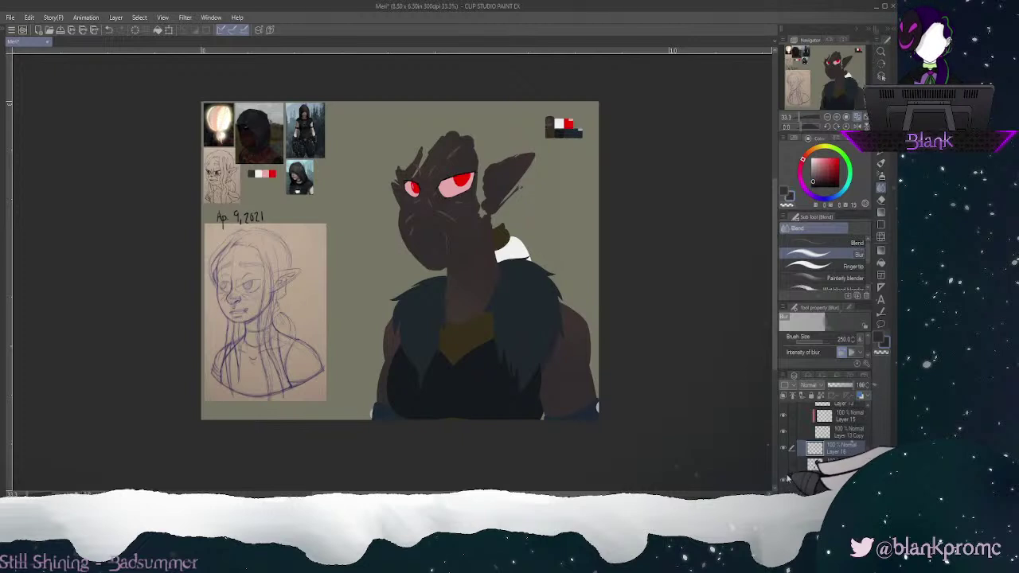
{"action": "left_click", "coordinate": [857, 465]}
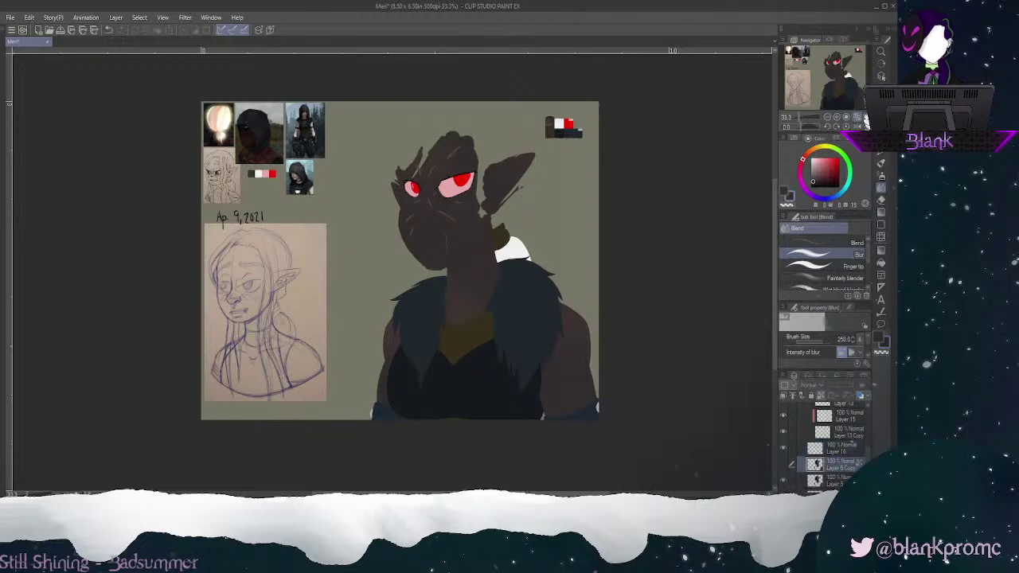
{"action": "left_click", "coordinate": [867, 490]}
{"action": "left_click", "coordinate": [454, 180]}
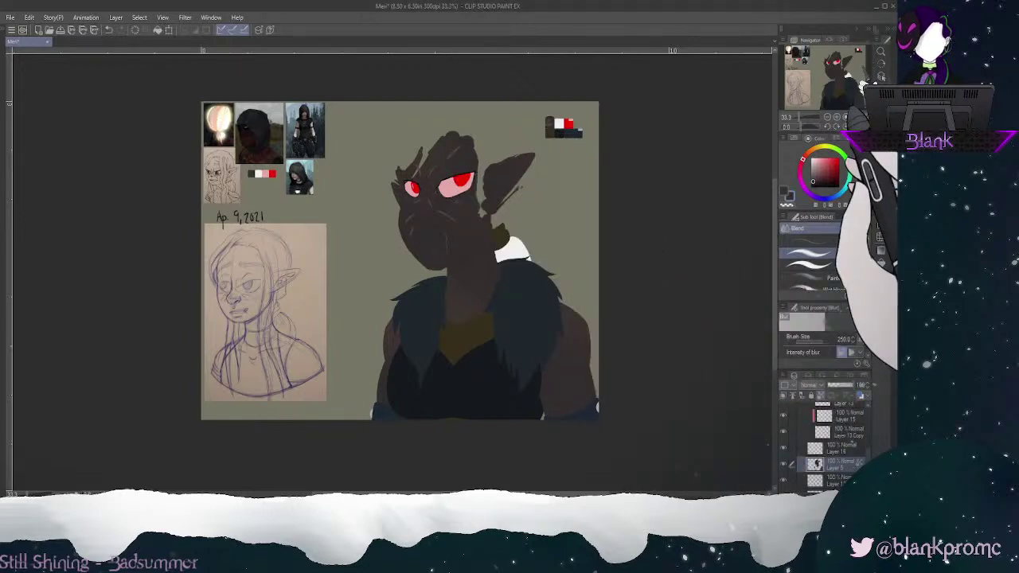
Step: Show the white eyebrows on Layer 14 above the eyes
{"action": "key", "text": "ctrl+plus"}
{"action": "key", "text": "ctrl+plus"}
{"action": "left_click_drag", "start_coordinate": [446, 199], "coordinate": [410, 317]}
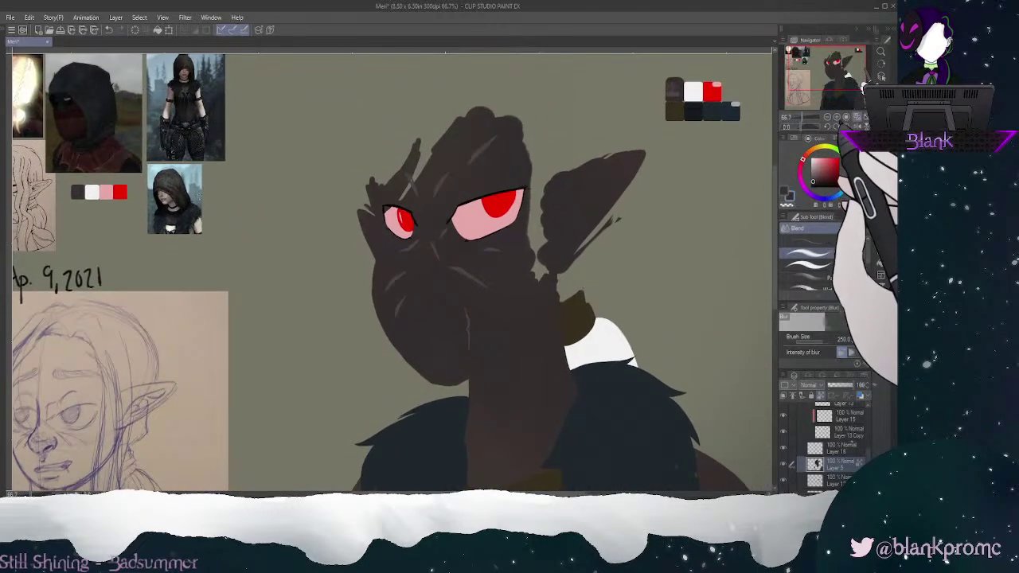
{"action": "scroll", "coordinate": [430, 84], "scroll_direction": "up", "scroll_amount": 2}
{"action": "left_click_drag", "start_coordinate": [830, 61], "coordinate": [830, 66]}
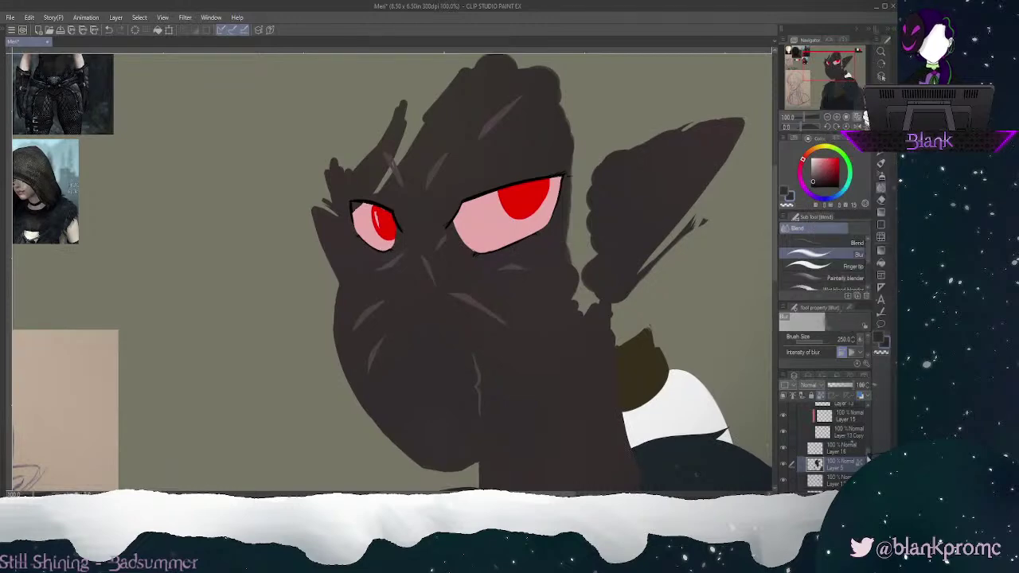
{"action": "scroll", "coordinate": [868, 449], "scroll_direction": "up", "scroll_amount": 3}
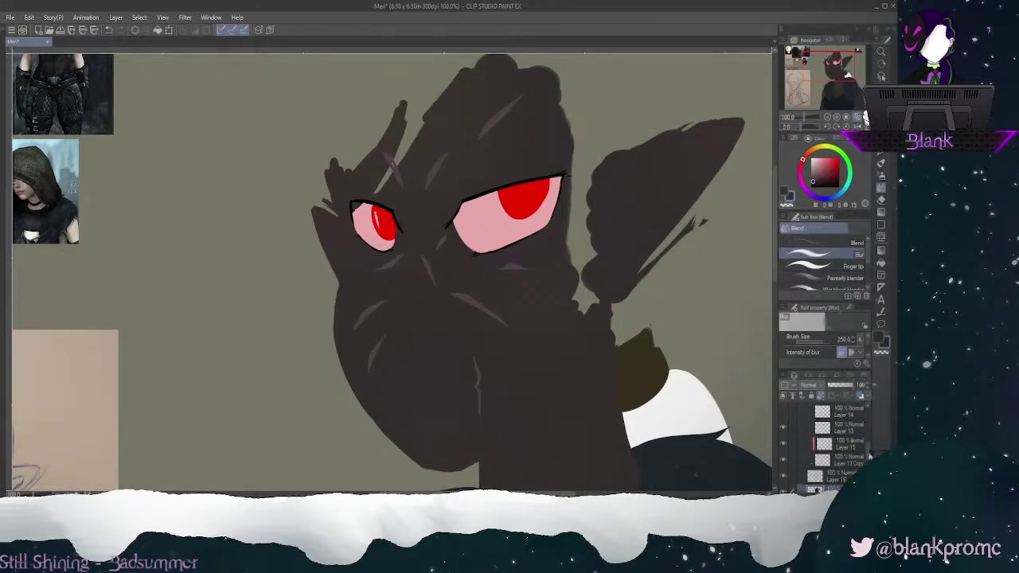
{"action": "left_click_drag", "start_coordinate": [870, 449], "coordinate": [871, 450]}
{"action": "left_click", "coordinate": [783, 449]}
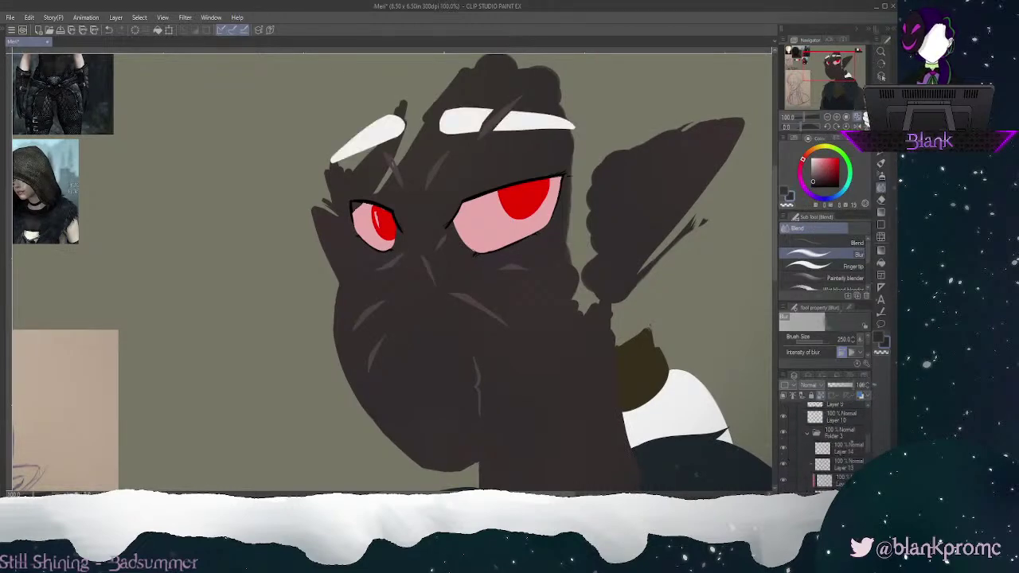
Step: Show the character's white hair over the whole portrait
{"action": "left_click", "coordinate": [858, 117]}
{"action": "scroll", "coordinate": [866, 438], "scroll_direction": "down", "scroll_amount": 4}
{"action": "left_click_drag", "start_coordinate": [870, 437], "coordinate": [870, 428]}
{"action": "left_click", "coordinate": [784, 428]}
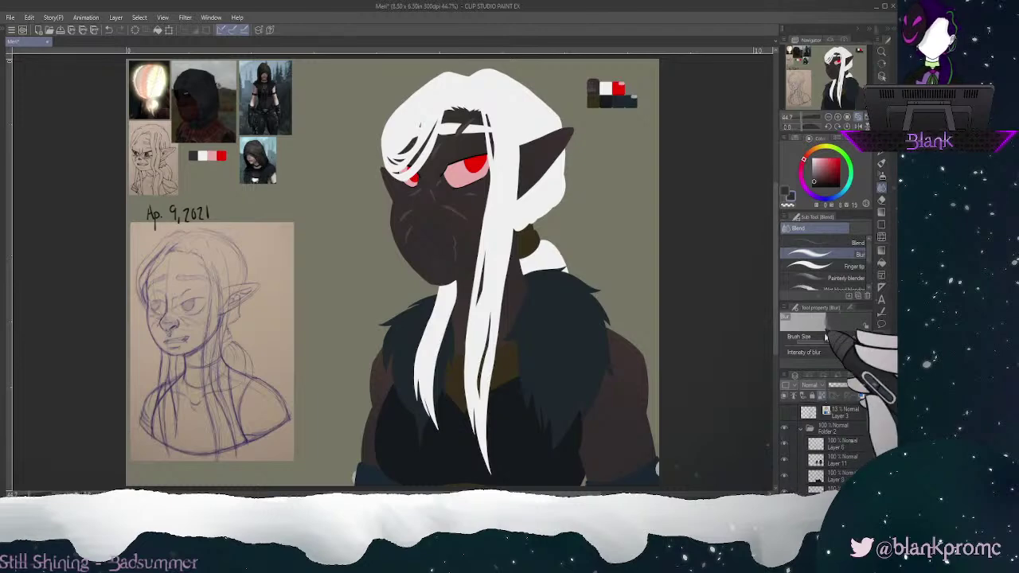
Step: Trim the end of the larger eye's brow on Layer 14 with the Hard eraser at brush size 40
{"action": "left_click", "coordinate": [850, 446]}
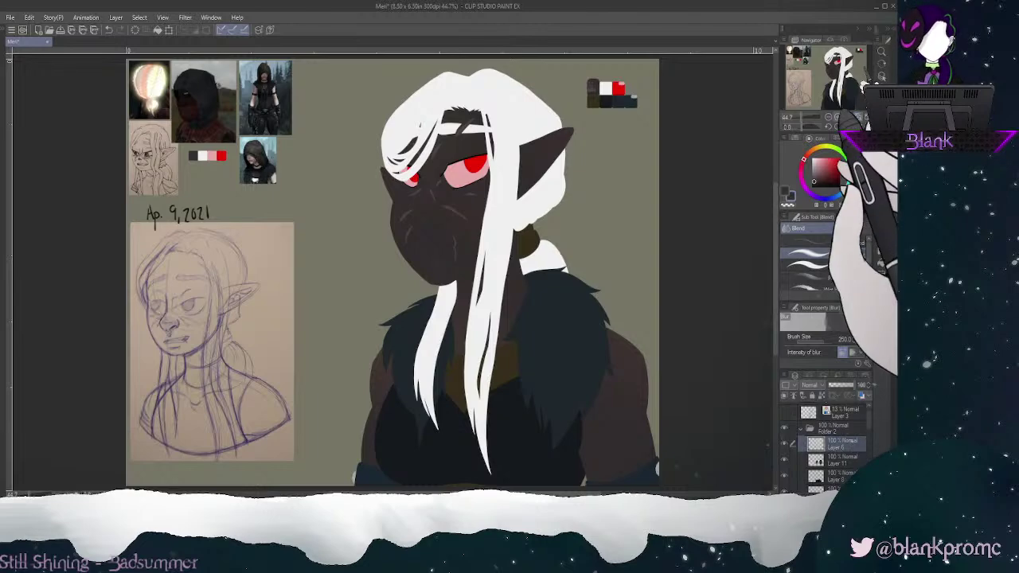
{"action": "left_click", "coordinate": [838, 117]}
{"action": "left_click", "coordinate": [838, 117]}
{"action": "left_click", "coordinate": [838, 117]}
{"action": "left_click_drag", "start_coordinate": [833, 76], "coordinate": [837, 58]}
{"action": "scroll", "coordinate": [868, 425], "scroll_direction": "down", "scroll_amount": 5}
{"action": "scroll", "coordinate": [868, 442], "scroll_direction": "down", "scroll_amount": 3}
{"action": "left_click", "coordinate": [851, 459]}
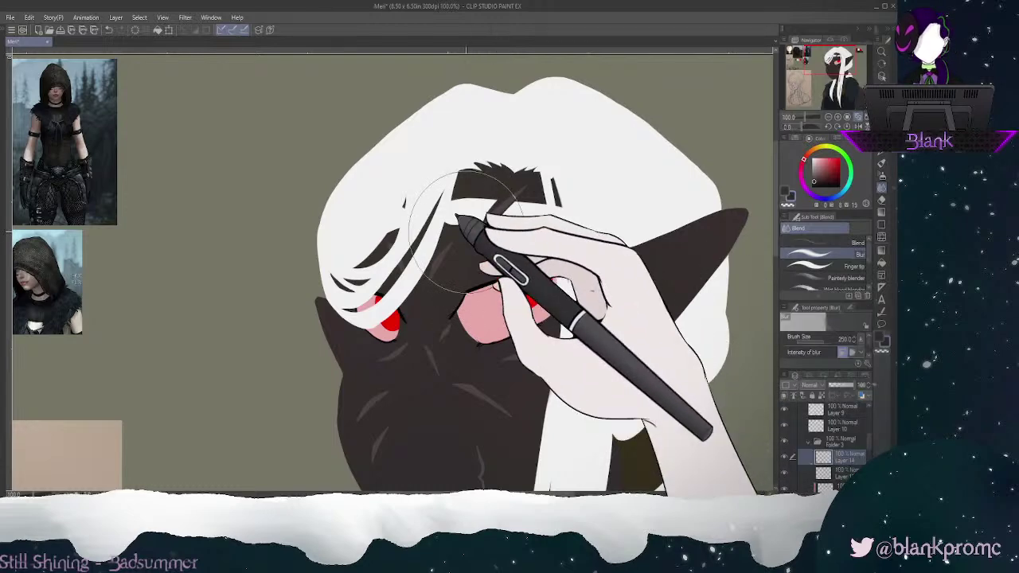
{"action": "key", "text": "e"}
{"action": "key", "text": "bracketleft"}
{"action": "key", "text": "bracketleft"}
{"action": "key", "text": "bracketleft"}
{"action": "key", "text": "bracketleft"}
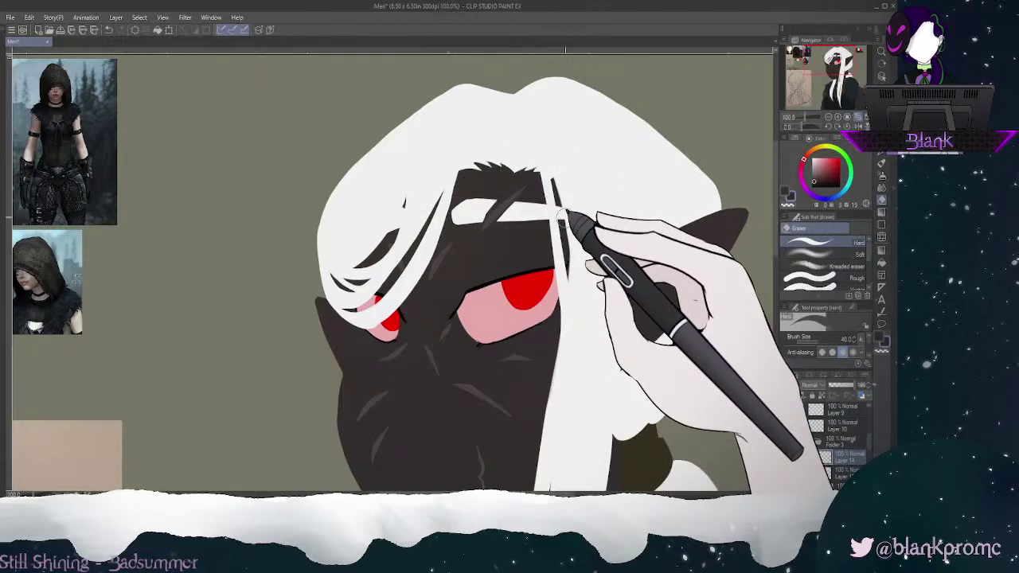
Step: Add a new layer with the Multiply blending mode directly above the skin layer, Layer 5
{"action": "left_click_drag", "start_coordinate": [816, 61], "coordinate": [811, 65]}
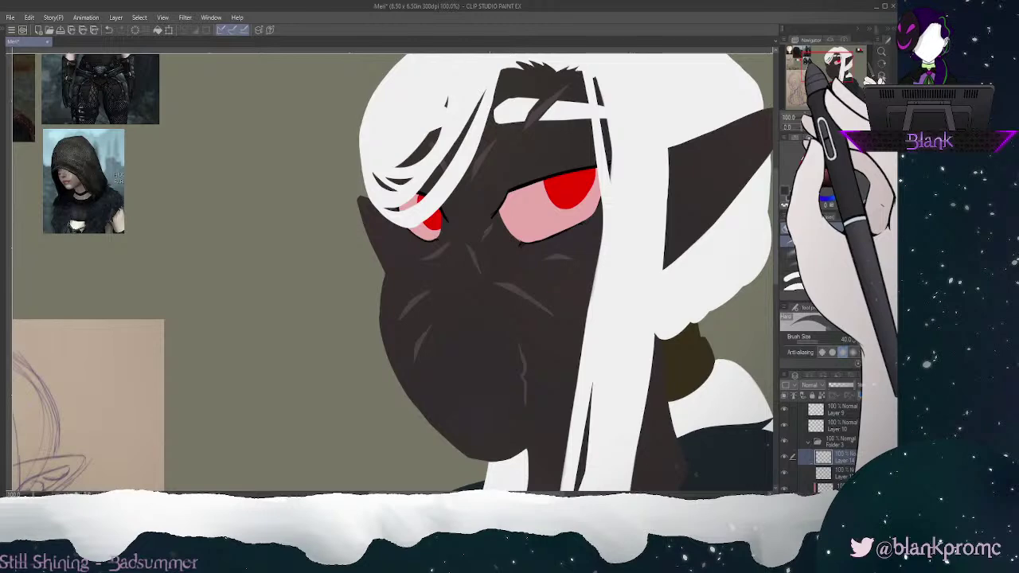
{"action": "scroll", "coordinate": [852, 443], "scroll_direction": "down", "scroll_amount": 5}
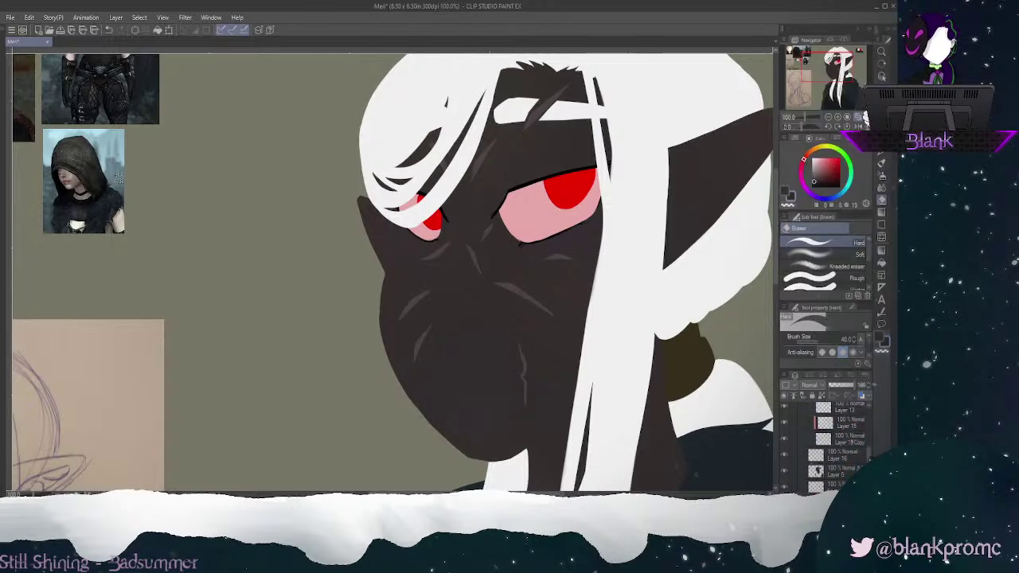
{"action": "scroll", "coordinate": [833, 446], "scroll_direction": "up", "scroll_amount": 1}
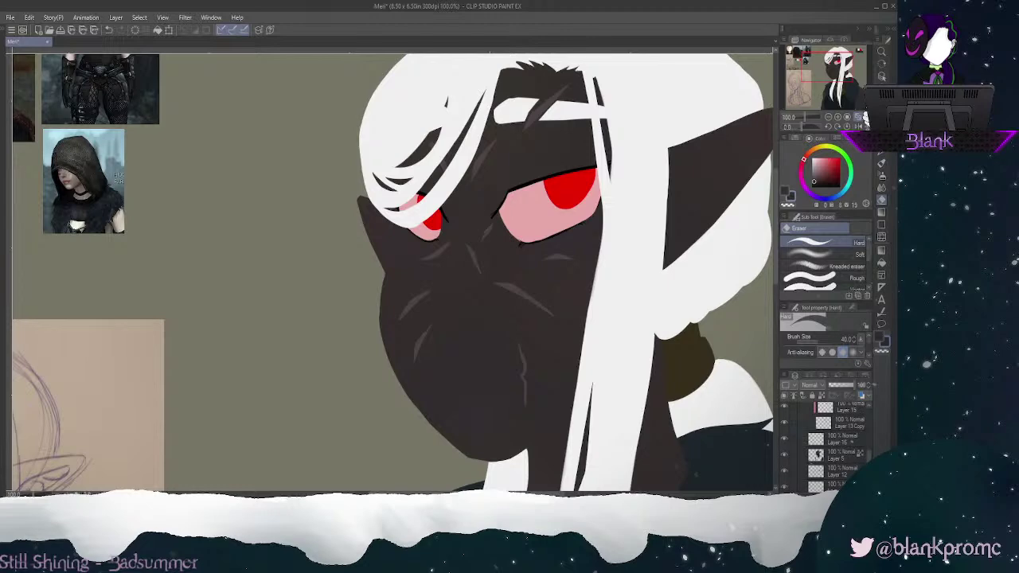
{"action": "left_click", "coordinate": [785, 457]}
{"action": "left_click", "coordinate": [785, 458]}
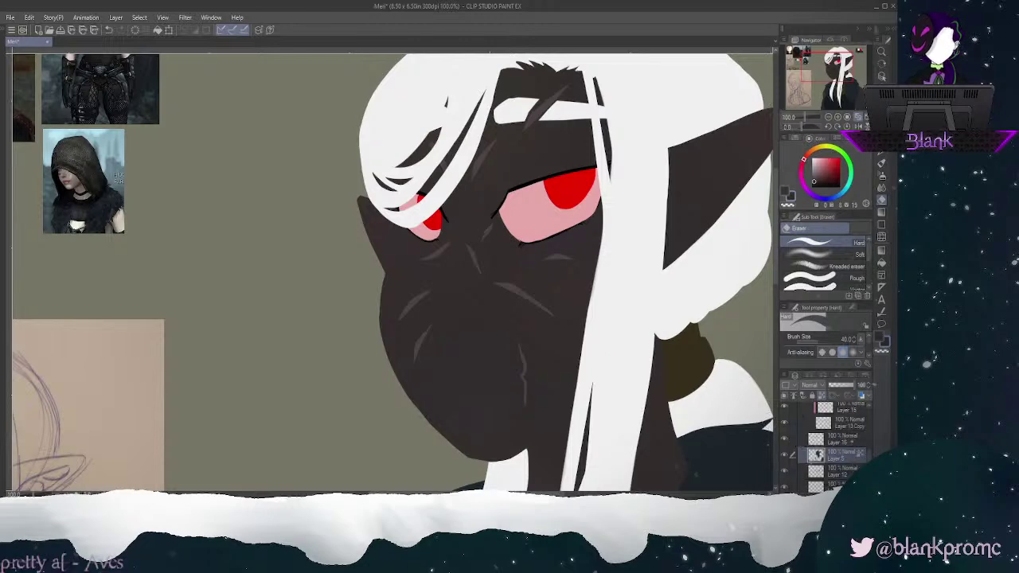
{"action": "left_click", "coordinate": [799, 488]}
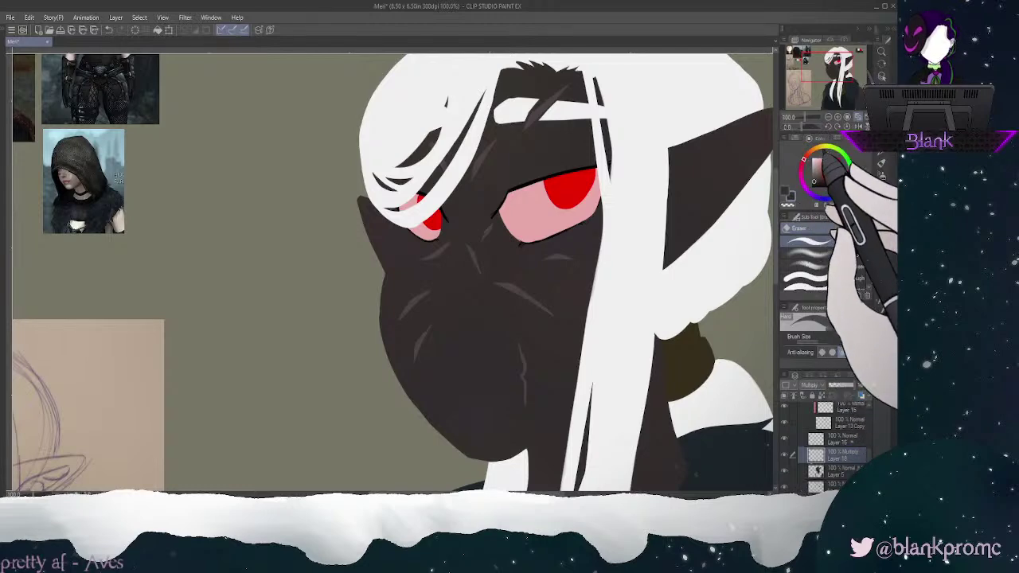
Step: Set up shading with a dark violet G-pen, a lower opacity on the Multiply layer, and the sketch lines visible
{"action": "left_click", "coordinate": [812, 148]}
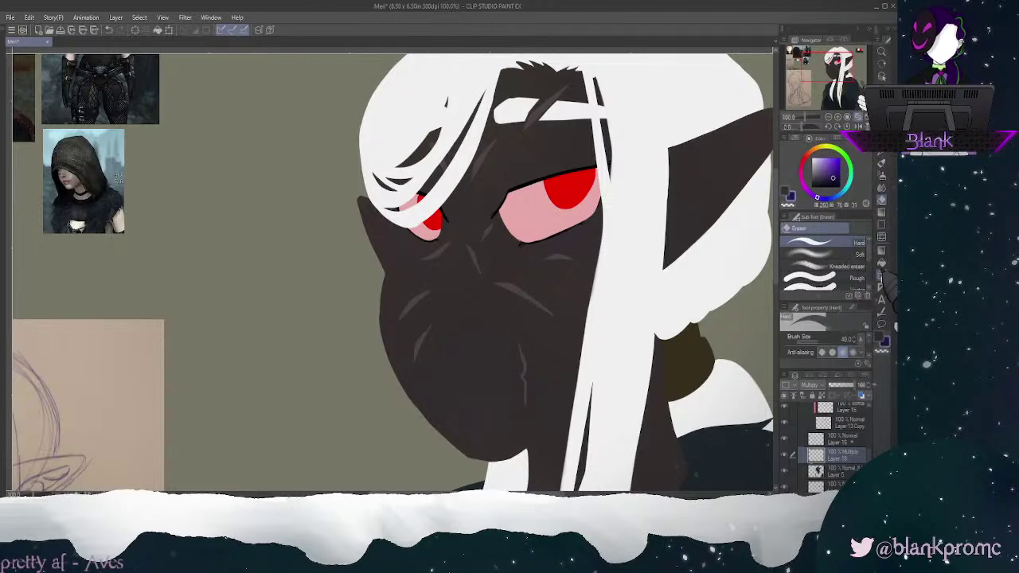
{"action": "key", "text": "p"}
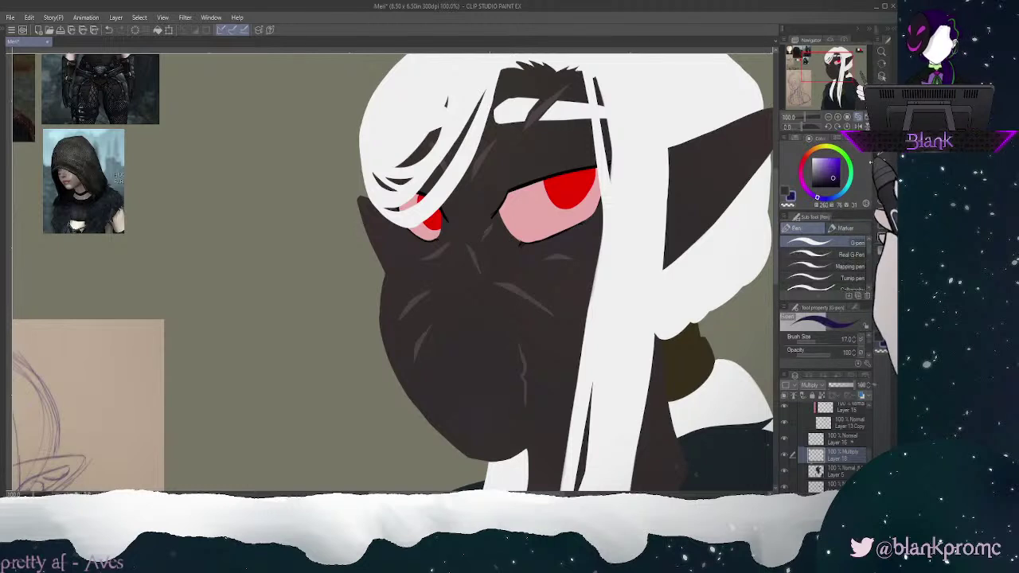
{"action": "mouse_move", "coordinate": [852, 385]}
{"action": "left_mouse_down"}
{"action": "mouse_move", "coordinate": [841, 385]}
{"action": "mouse_move", "coordinate": [849, 382]}
{"action": "left_mouse_up"}
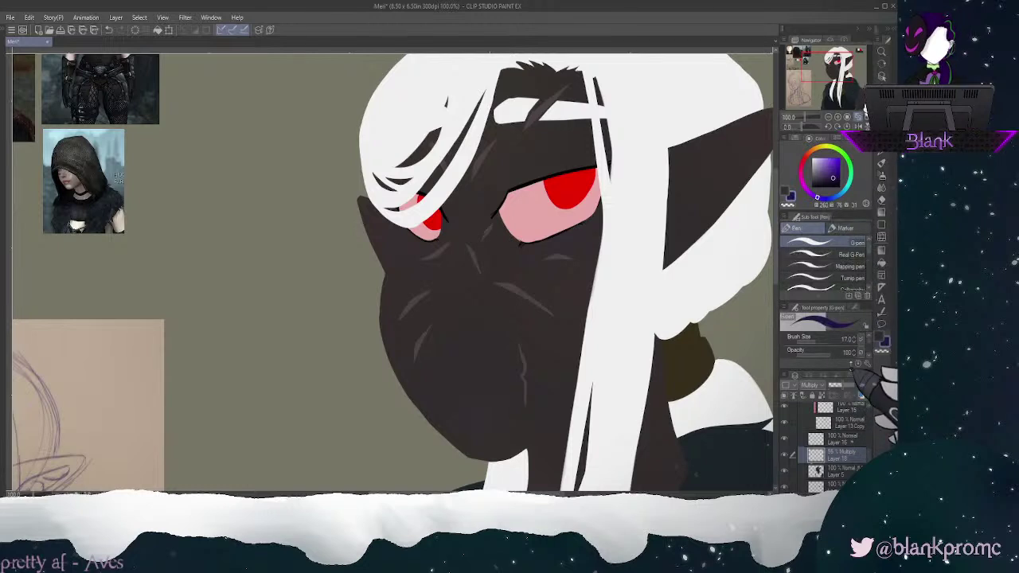
{"action": "left_click_drag", "start_coordinate": [558, 279], "coordinate": [494, 294]}
{"action": "left_click_drag", "start_coordinate": [870, 456], "coordinate": [870, 419]}
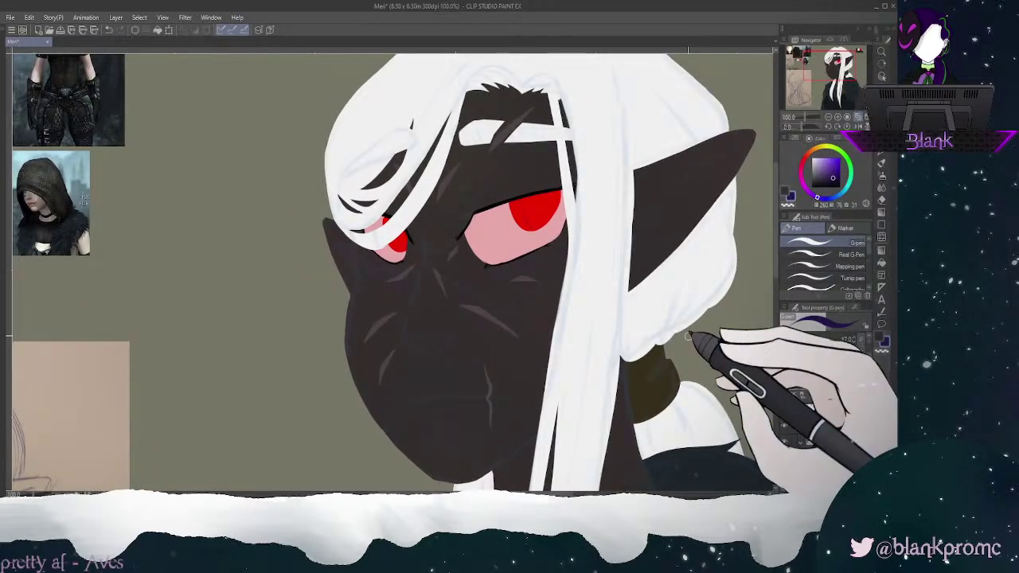
Step: Try a dark violet line along the nose bridge from between the eyes down toward the nose tip
{"action": "key", "text": "ctrl+z"}
{"action": "left_click_drag", "start_coordinate": [408, 335], "coordinate": [420, 277]}
{"action": "key", "text": "ctrl+z"}
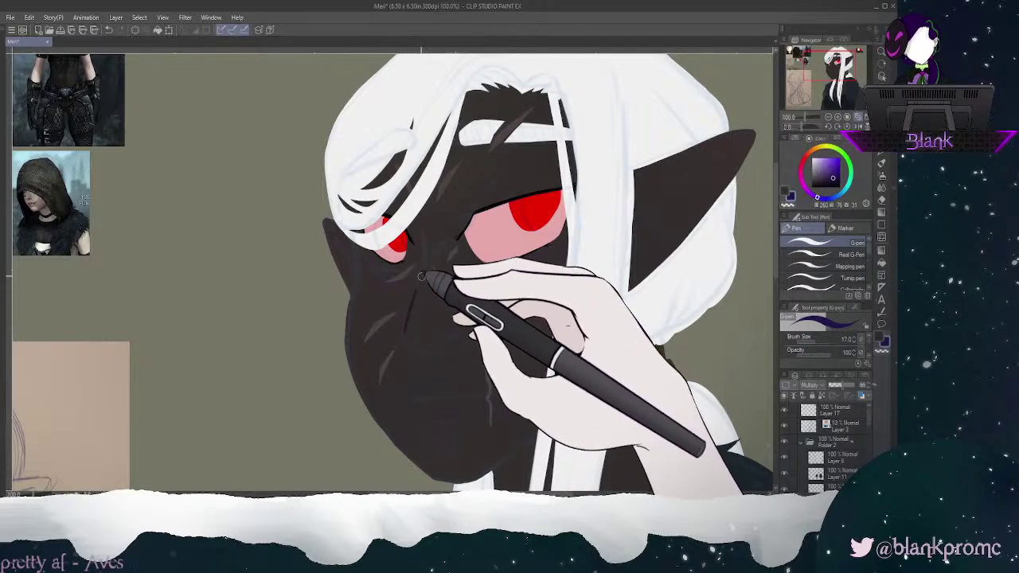
{"action": "left_click_drag", "start_coordinate": [404, 329], "coordinate": [423, 273]}
{"action": "left_click_drag", "start_coordinate": [404, 331], "coordinate": [421, 269]}
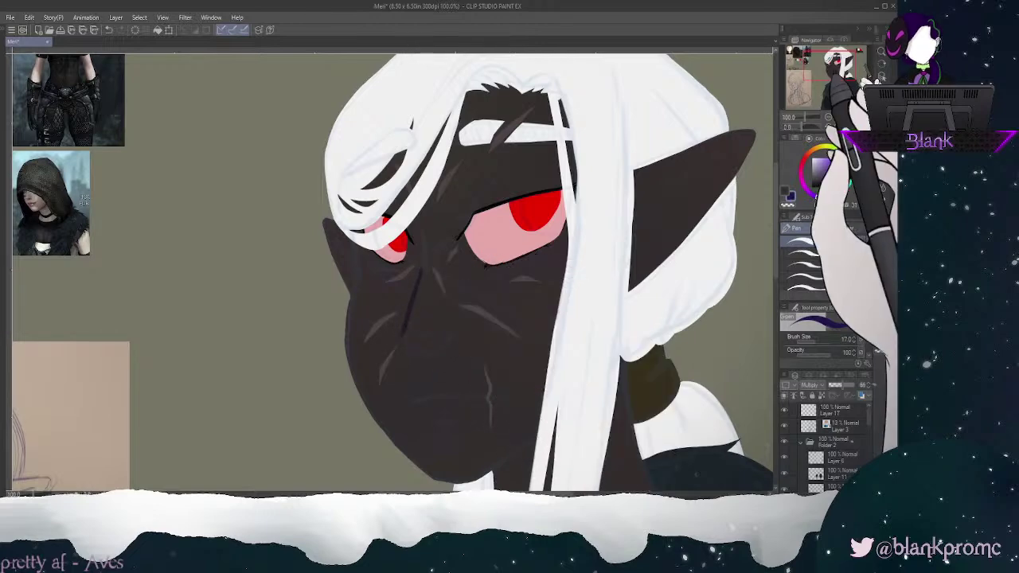
{"action": "left_click", "coordinate": [838, 117]}
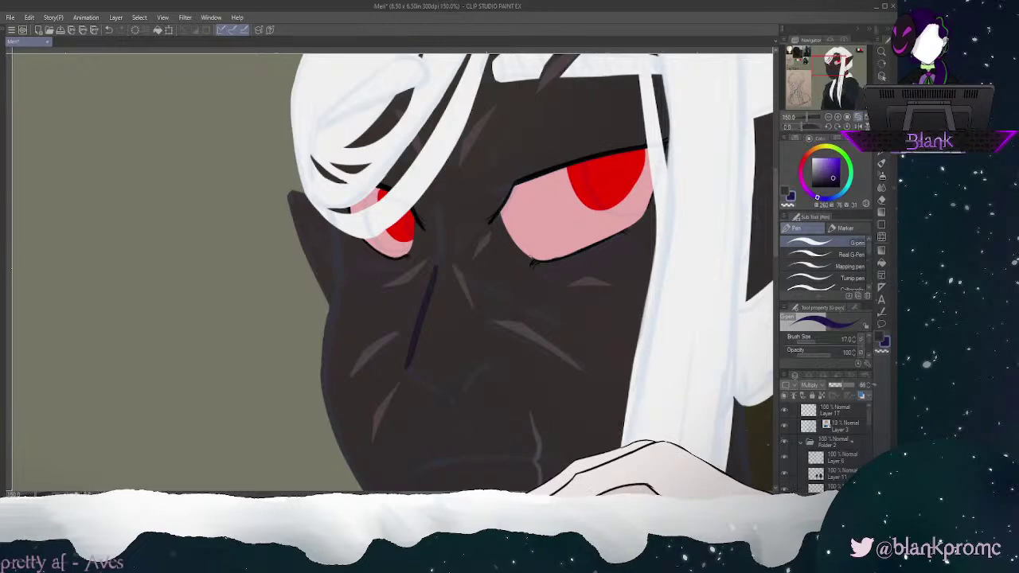
{"action": "key", "text": "ctrl+minus"}
{"action": "key", "text": "ctrl+minus"}
{"action": "key", "text": "ctrl+minus"}
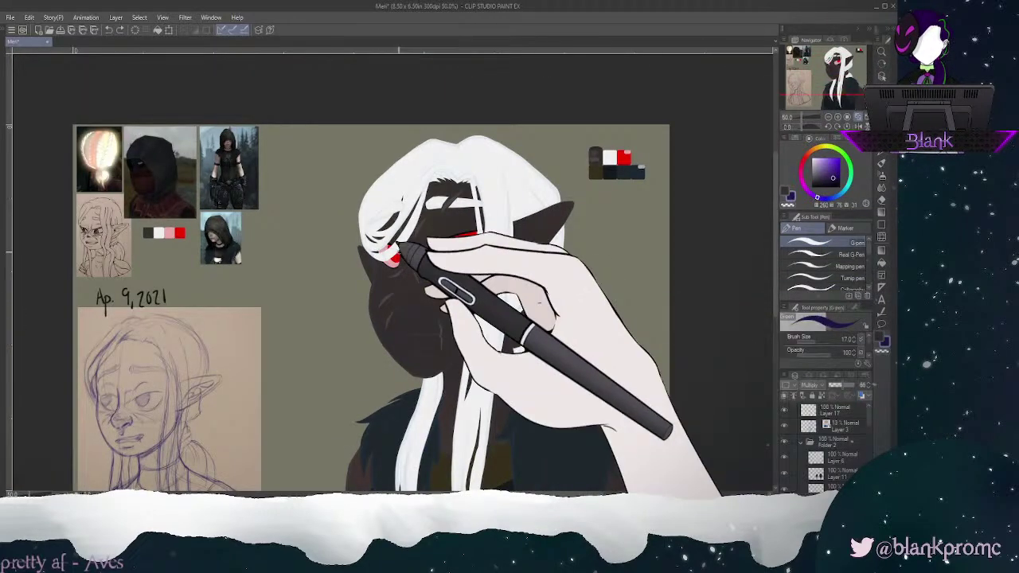
Step: Shade the smaller eye's inner corner and the adjoining side of the nose bridge with the dark violet G-pen
{"action": "left_click", "coordinate": [838, 117]}
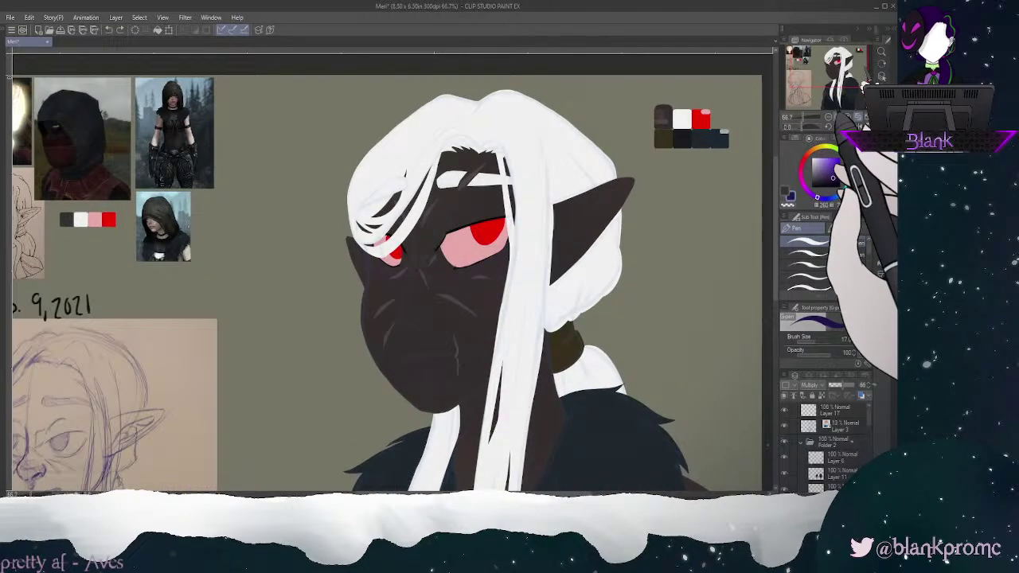
{"action": "key", "text": "ctrl+plus"}
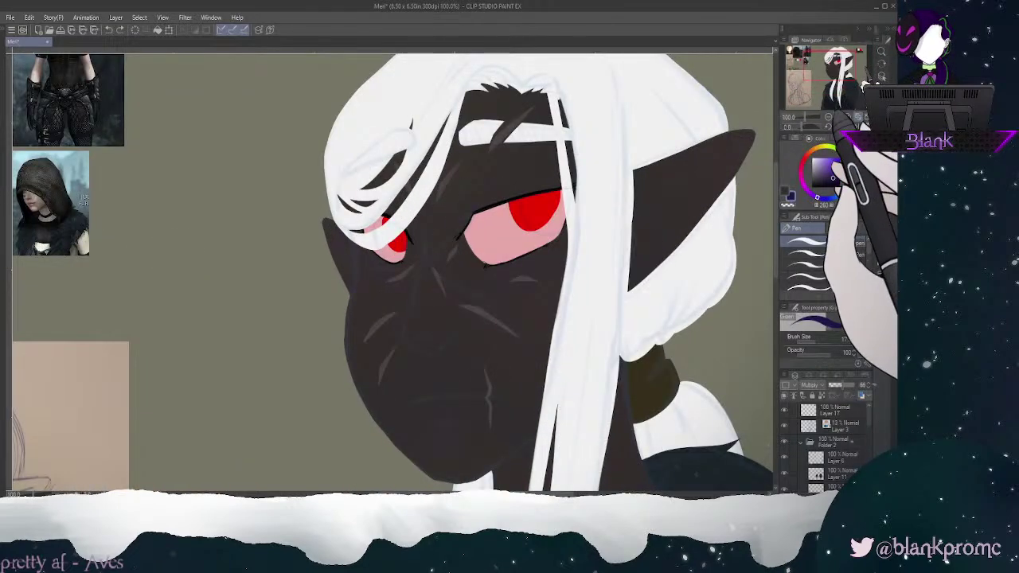
{"action": "key", "text": "ctrl+plus"}
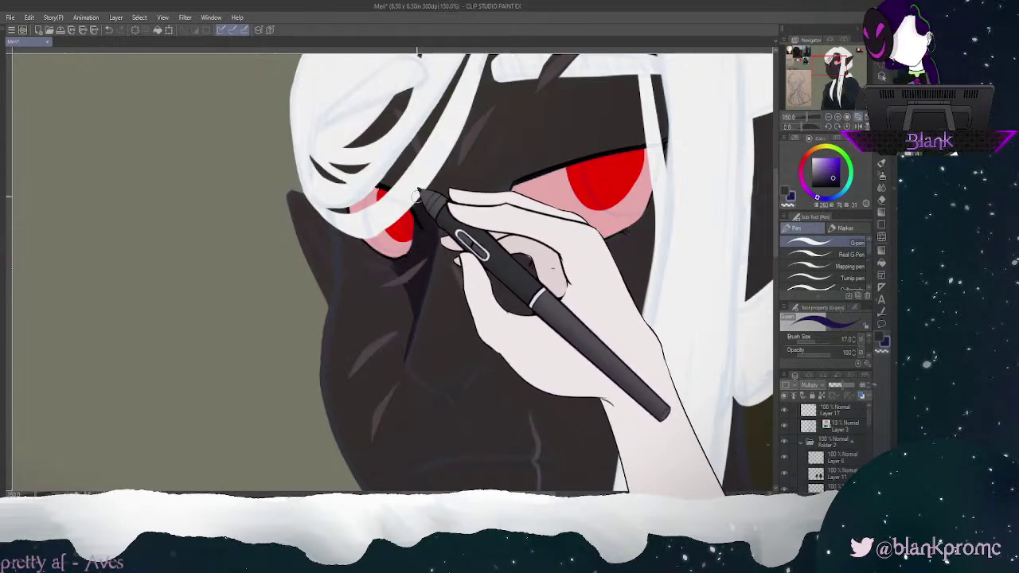
{"action": "key", "text": "ctrl+z"}
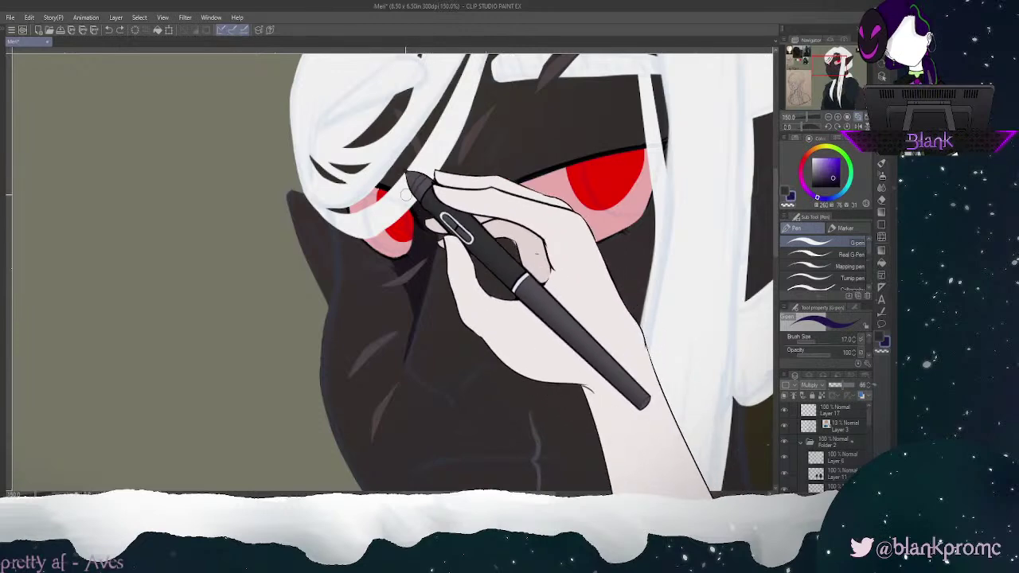
{"action": "key", "text": "e"}
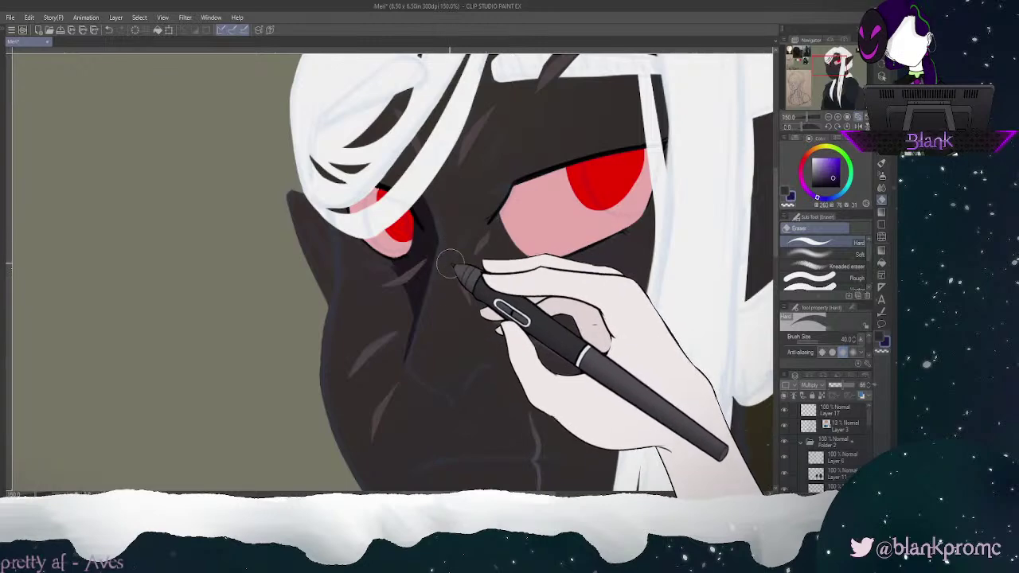
{"action": "left_click", "coordinate": [881, 140]}
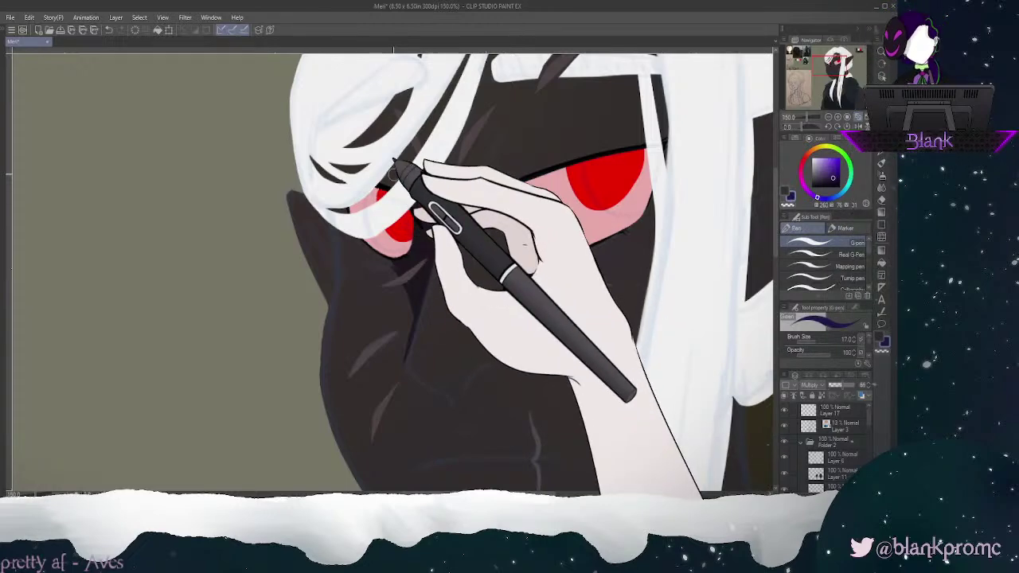
{"action": "left_click_drag", "start_coordinate": [406, 180], "coordinate": [370, 182]}
{"action": "key", "text": "ctrl+z"}
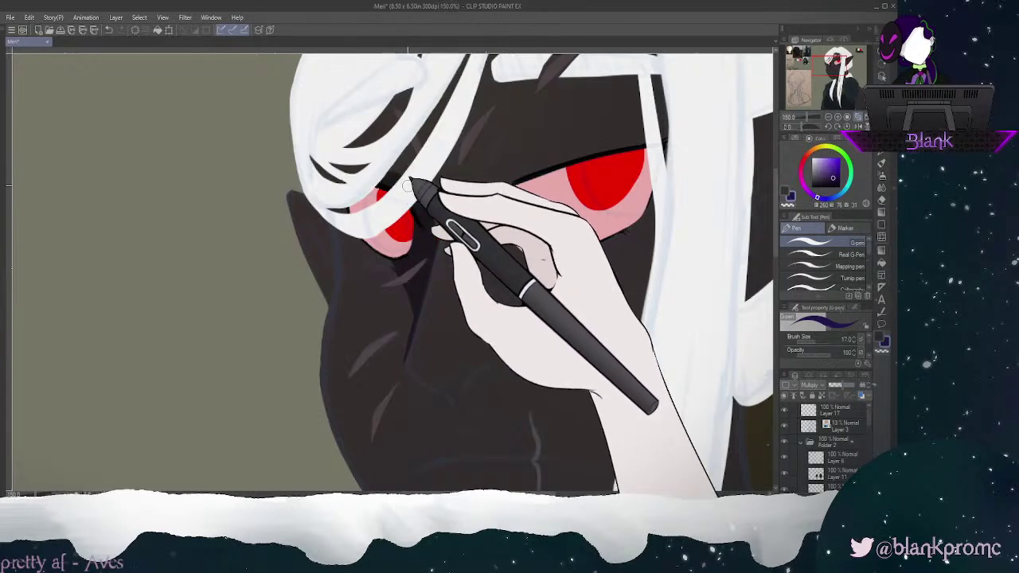
Step: Trim the inner corner of the larger eye's pink area on Layer 13 Copy with the Hard eraser at size 40
{"action": "left_click_drag", "start_coordinate": [830, 65], "coordinate": [830, 58]}
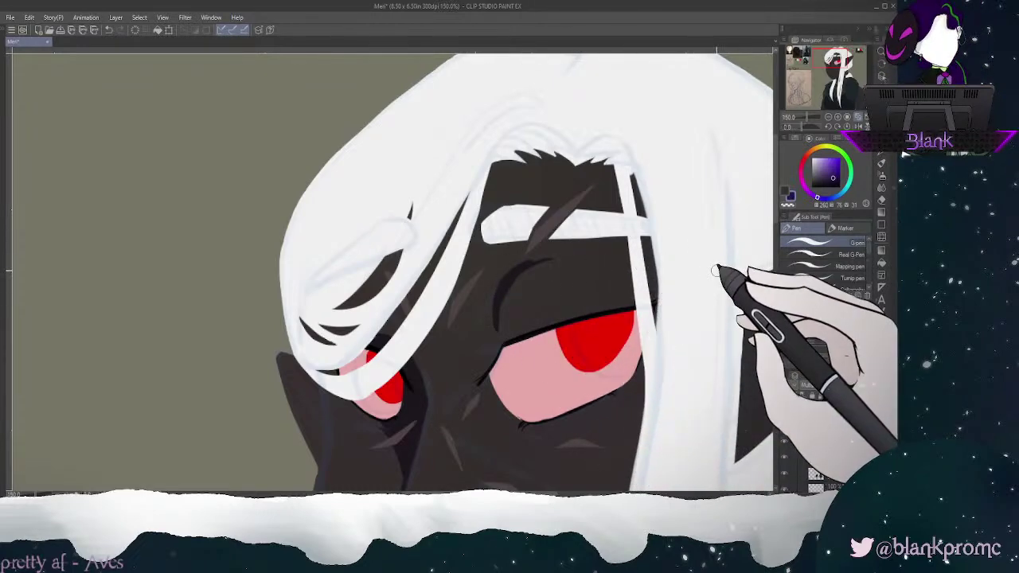
{"action": "left_click_drag", "start_coordinate": [740, 193], "coordinate": [836, 42]}
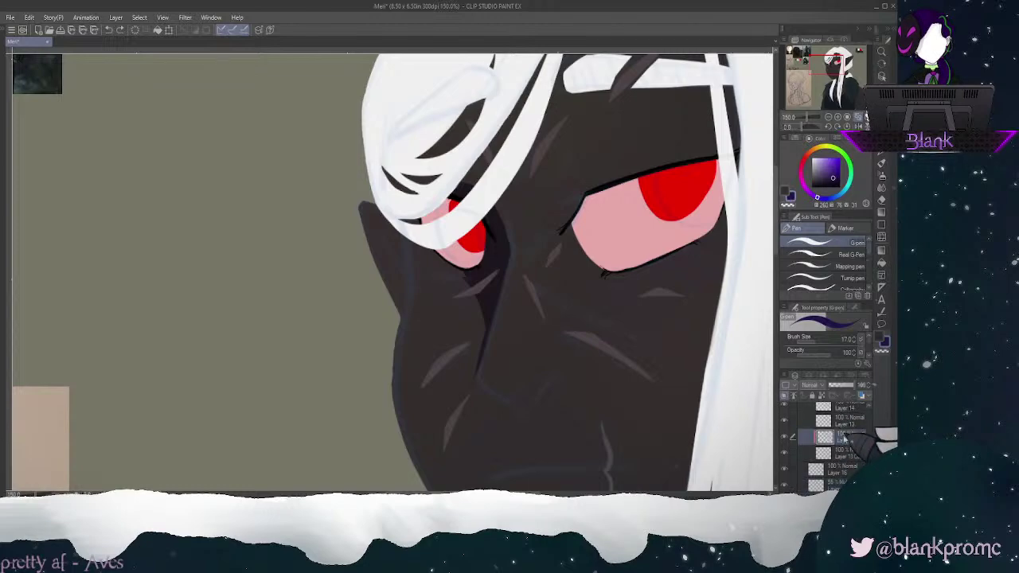
{"action": "left_click", "coordinate": [848, 452]}
{"action": "key", "text": "e"}
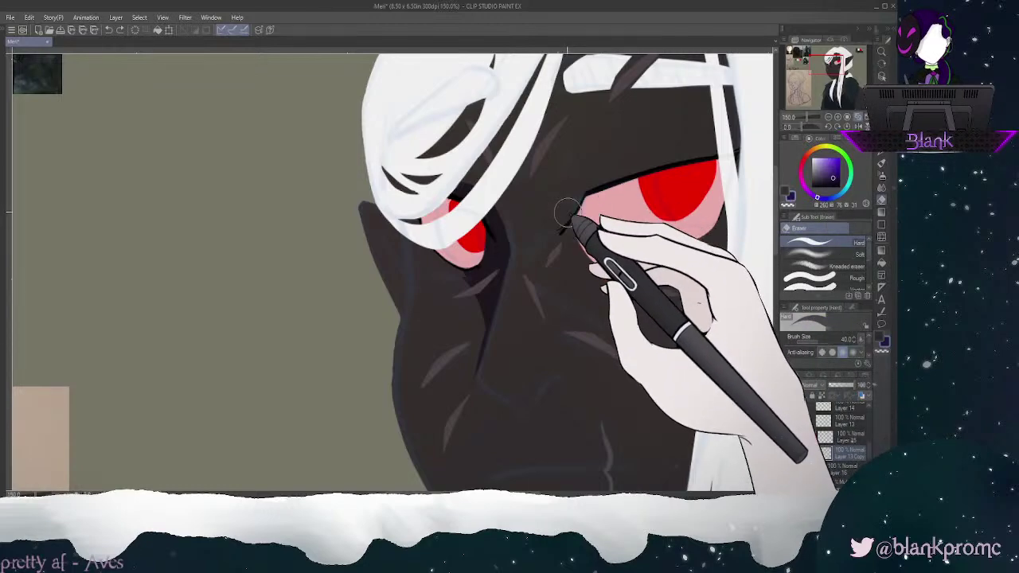
{"action": "mouse_move", "coordinate": [578, 136]}
{"action": "left_mouse_down"}
{"action": "mouse_move", "coordinate": [584, 251]}
{"action": "mouse_move", "coordinate": [624, 287]}
{"action": "left_mouse_up"}
{"action": "key", "text": "ctrl+z"}
{"action": "left_click_drag", "start_coordinate": [571, 160], "coordinate": [631, 289]}
{"action": "mouse_move", "coordinate": [598, 119]}
{"action": "left_mouse_down"}
{"action": "mouse_move", "coordinate": [589, 237]}
{"action": "mouse_move", "coordinate": [630, 291]}
{"action": "left_mouse_up"}
{"action": "mouse_move", "coordinate": [616, 128]}
{"action": "left_mouse_down"}
{"action": "mouse_move", "coordinate": [613, 219]}
{"action": "mouse_move", "coordinate": [634, 282]}
{"action": "left_mouse_up"}
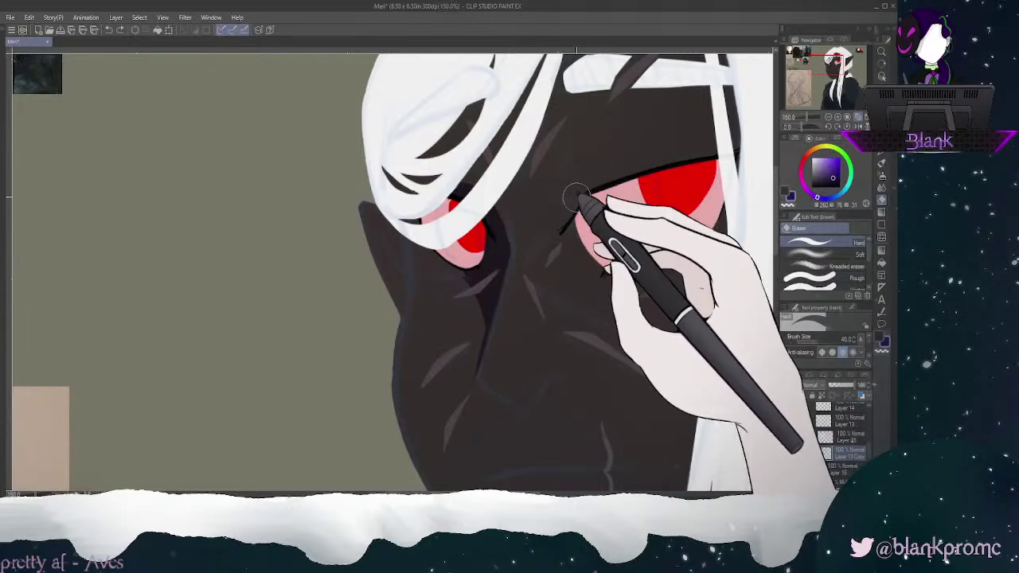
{"action": "key", "text": "ctrl+z"}
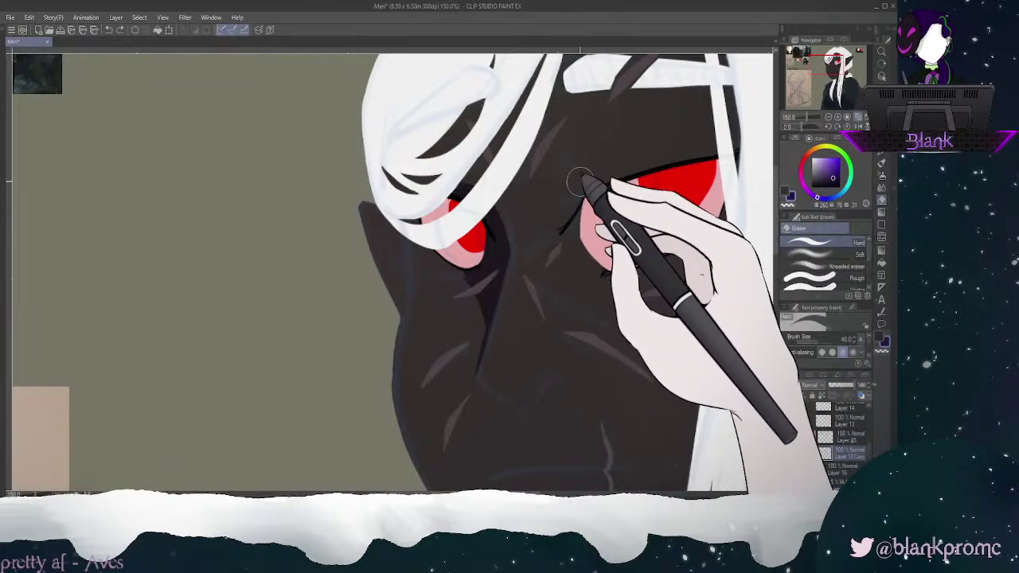
{"action": "left_click_drag", "start_coordinate": [575, 259], "coordinate": [579, 226]}
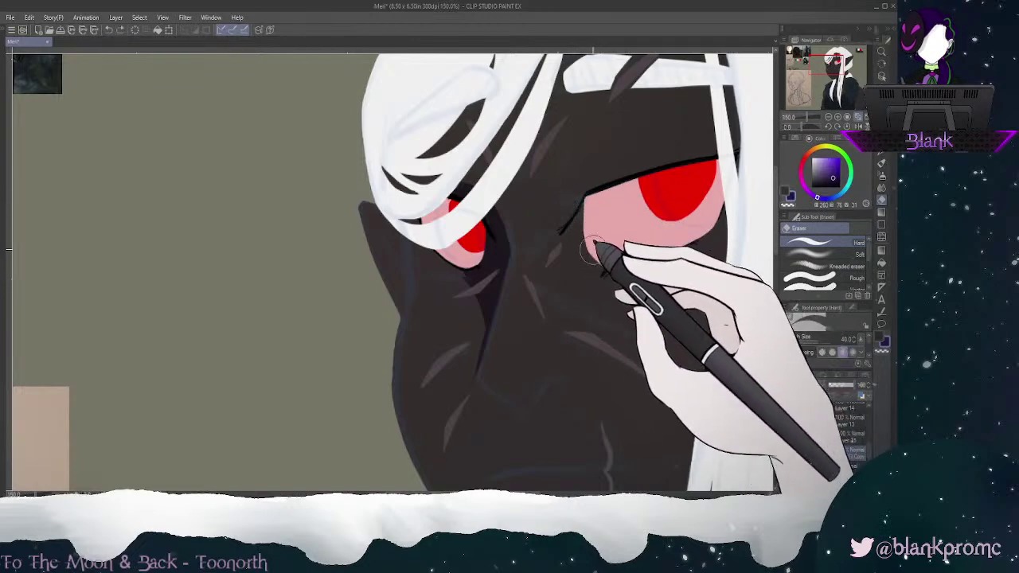
Step: Refine the lower inner edge of the larger eye with the Hard eraser reduced to size 20
{"action": "left_click_drag", "start_coordinate": [807, 117], "coordinate": [812, 117]}
{"action": "left_click_drag", "start_coordinate": [826, 62], "coordinate": [834, 59]}
{"action": "key", "text": "bracketleft"}
{"action": "key", "text": "bracketleft"}
{"action": "key", "text": "bracketleft"}
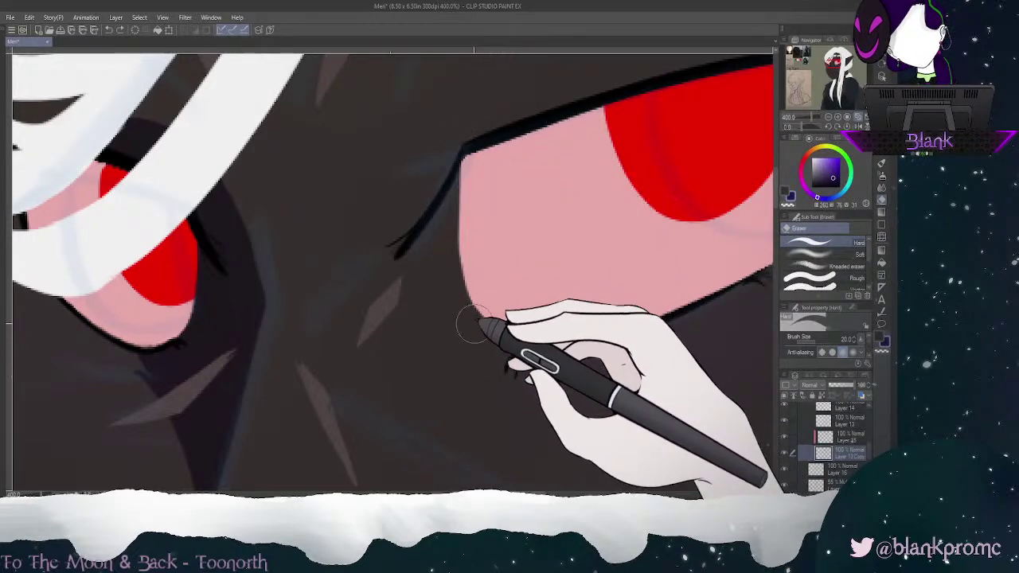
{"action": "left_click", "coordinate": [828, 117]}
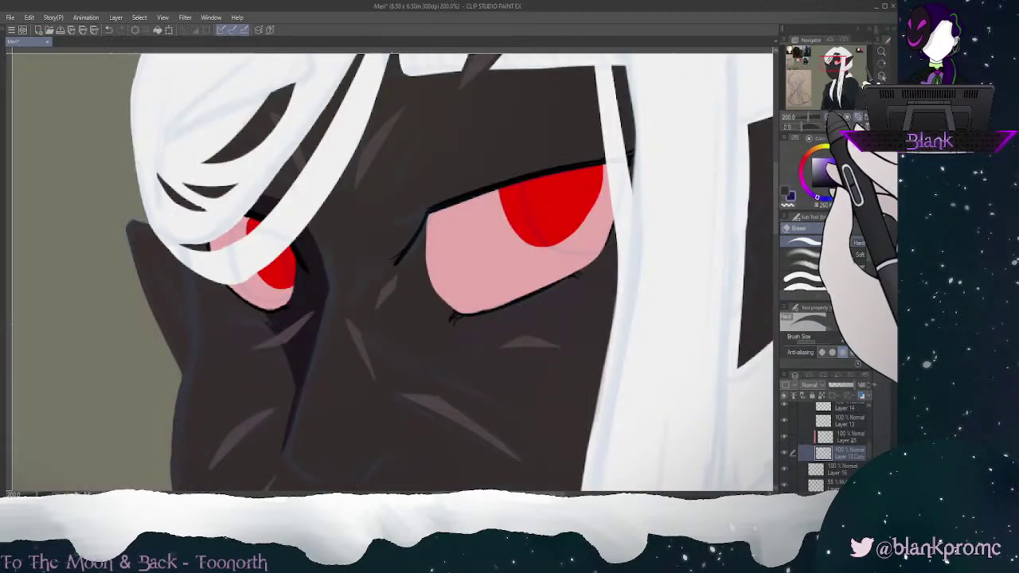
{"action": "left_click", "coordinate": [835, 117]}
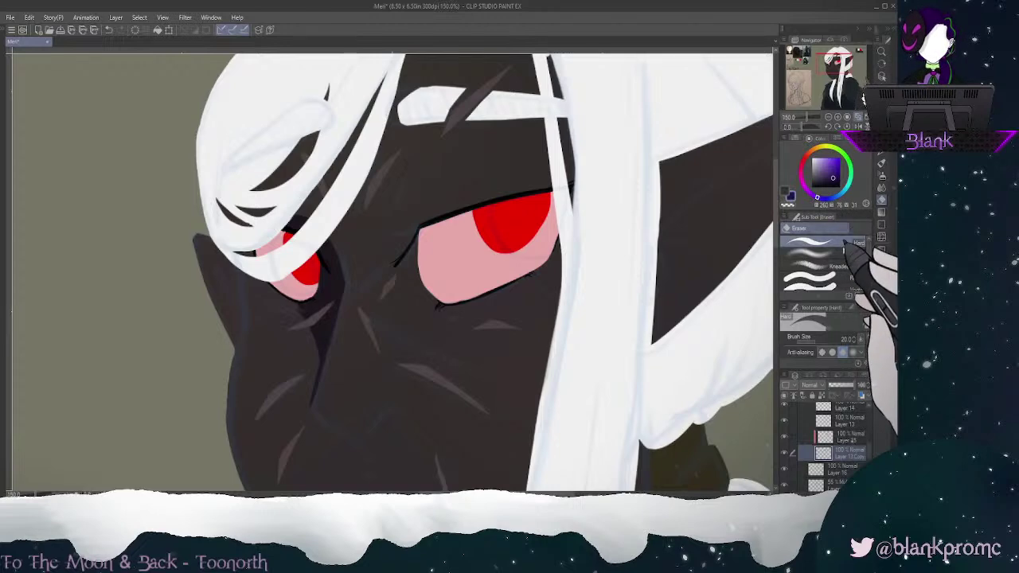
Step: Collapse Folder 3 in the layer list
{"action": "key", "text": "ctrl+0"}
{"action": "left_click_drag", "start_coordinate": [869, 444], "coordinate": [877, 440]}
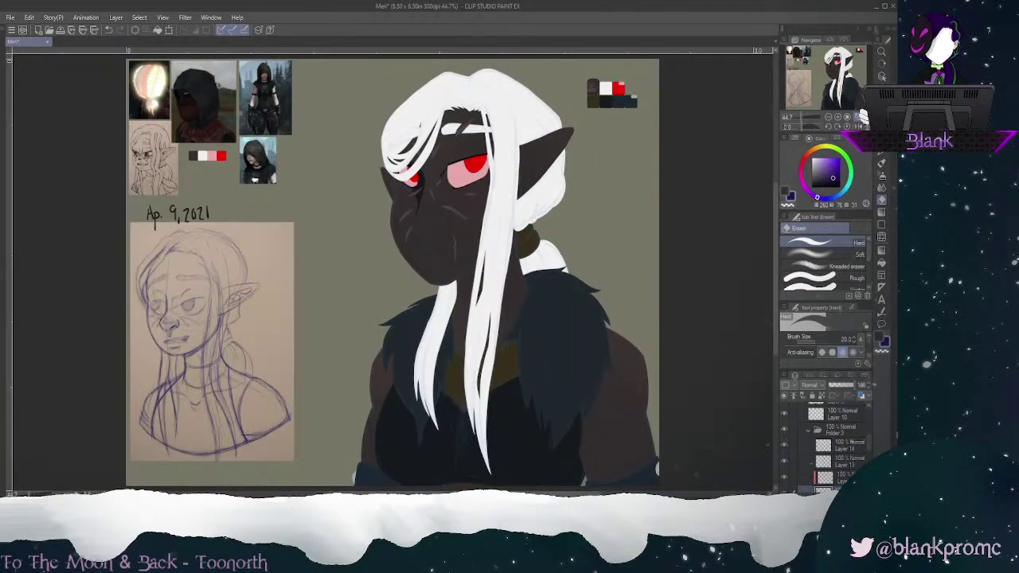
{"action": "left_click", "coordinate": [837, 430]}
{"action": "left_click", "coordinate": [808, 430]}
{"action": "scroll", "coordinate": [871, 451], "scroll_direction": "down", "scroll_amount": 3}
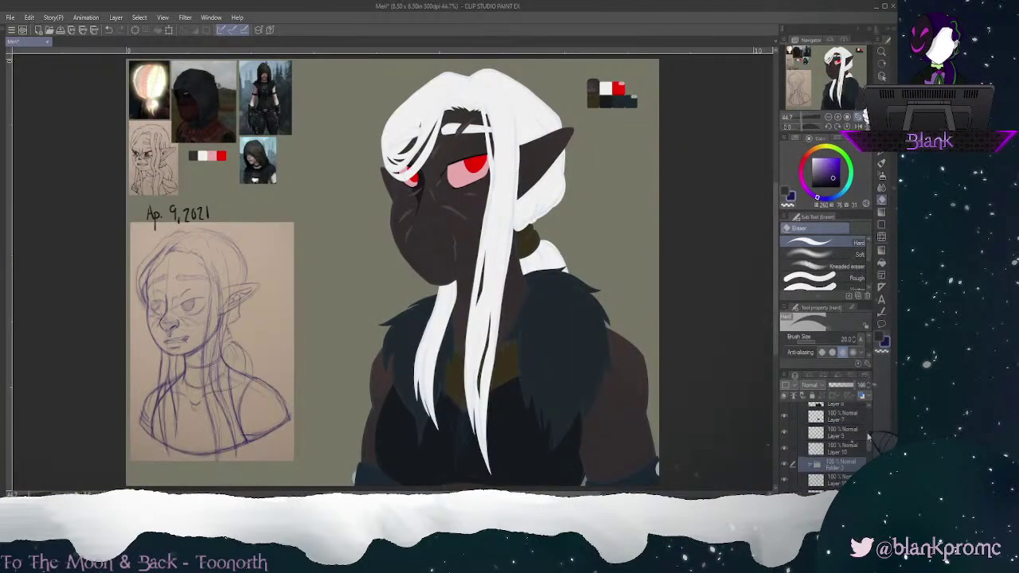
{"action": "scroll", "coordinate": [870, 432], "scroll_direction": "up", "scroll_amount": 2}
Step: Move the Multiply shading layer up to directly above Folder 2, below Layer 3
{"action": "left_click", "coordinate": [840, 436]}
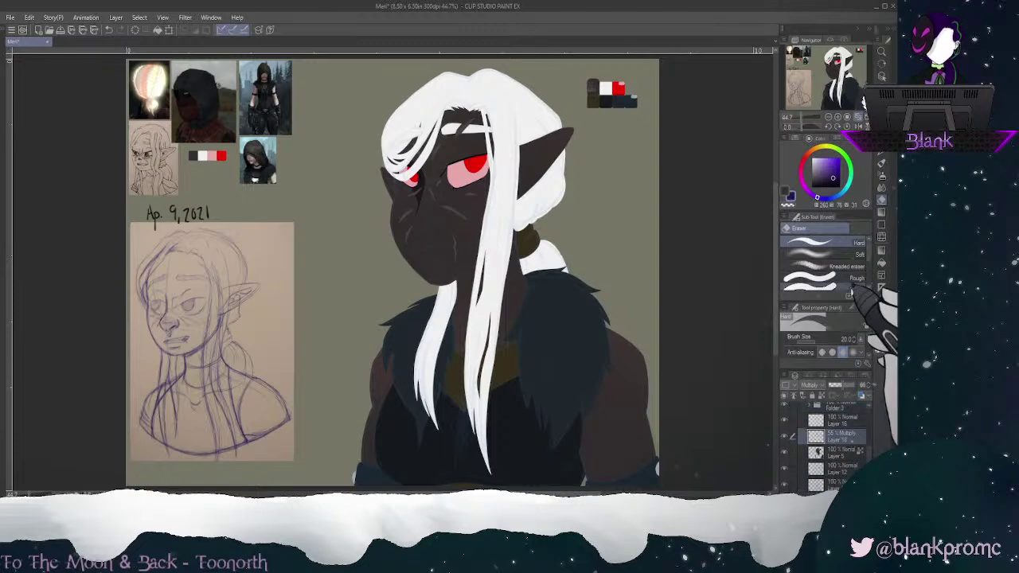
{"action": "left_click", "coordinate": [838, 117]}
{"action": "left_click", "coordinate": [838, 117]}
{"action": "left_click", "coordinate": [838, 117]}
{"action": "left_click_drag", "start_coordinate": [837, 85], "coordinate": [835, 62]}
{"action": "mouse_move", "coordinate": [840, 431]}
{"action": "left_mouse_down"}
{"action": "mouse_move", "coordinate": [848, 409]}
{"action": "mouse_move", "coordinate": [848, 440]}
{"action": "left_mouse_up"}
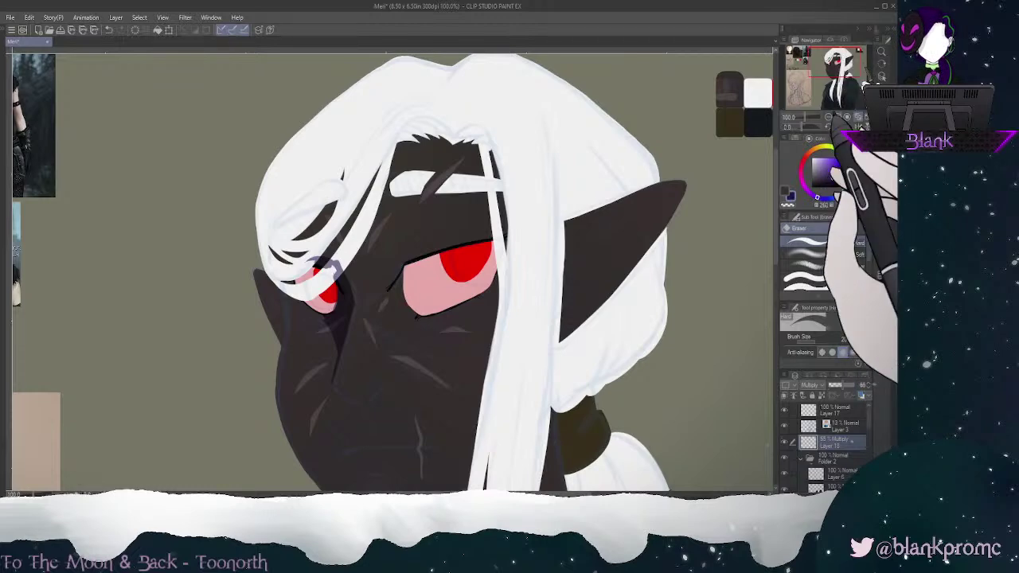
Step: Draw the eyelid crease above the larger eye and shade its outer end and the gap beside the hair strand
{"action": "left_click", "coordinate": [838, 117]}
{"action": "left_click_drag", "start_coordinate": [835, 63], "coordinate": [830, 63]}
{"action": "left_click", "coordinate": [837, 117]}
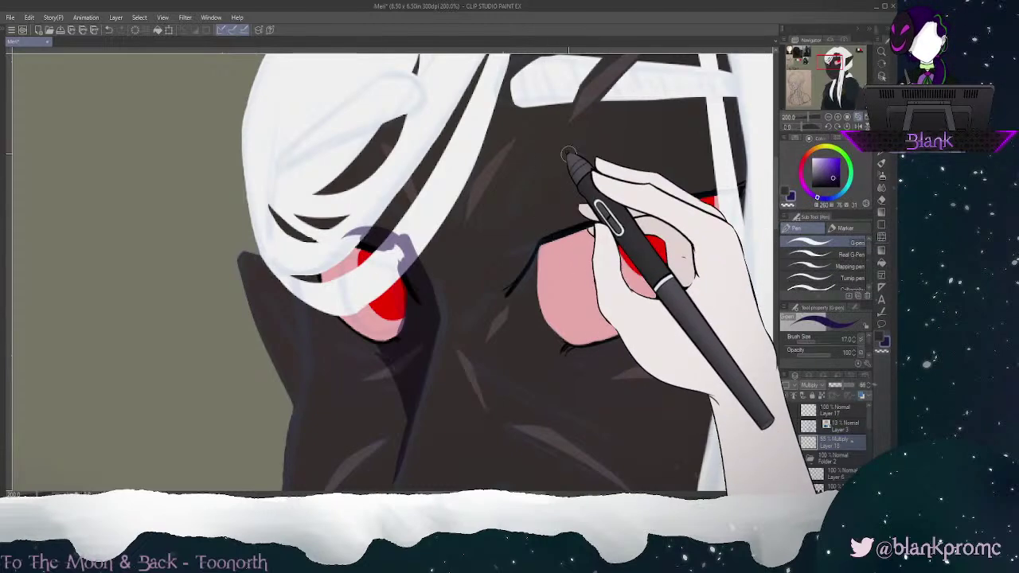
{"action": "mouse_move", "coordinate": [590, 140]}
{"action": "left_mouse_down"}
{"action": "mouse_move", "coordinate": [545, 211]}
{"action": "mouse_move", "coordinate": [594, 142]}
{"action": "mouse_move", "coordinate": [562, 191]}
{"action": "mouse_move", "coordinate": [600, 150]}
{"action": "mouse_move", "coordinate": [543, 216]}
{"action": "mouse_move", "coordinate": [548, 195]}
{"action": "mouse_move", "coordinate": [586, 162]}
{"action": "left_mouse_up"}
{"action": "key", "text": "ctrl+z"}
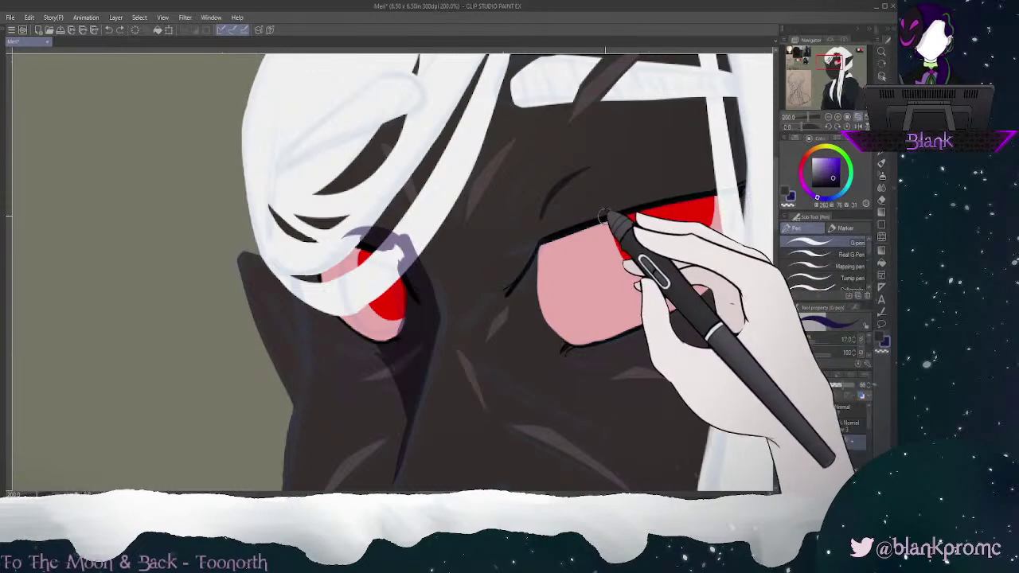
{"action": "left_click_drag", "start_coordinate": [686, 191], "coordinate": [723, 187]}
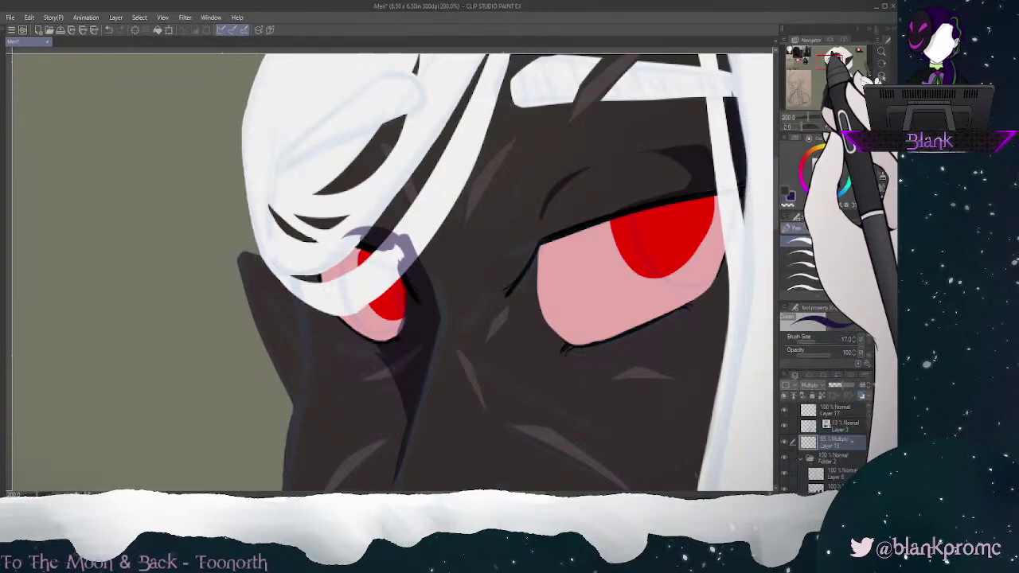
{"action": "left_click", "coordinate": [831, 57]}
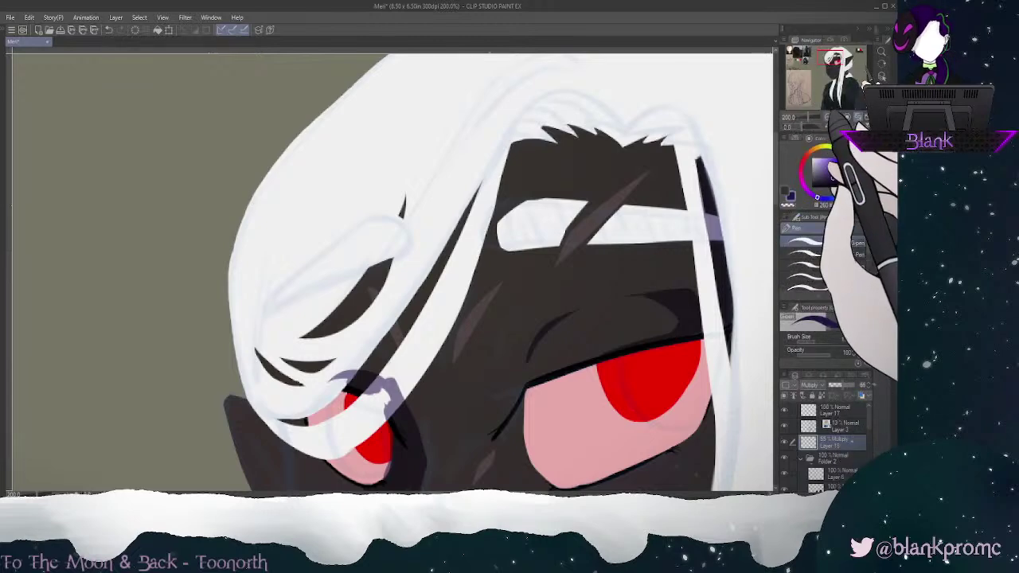
Step: Draw the small curve at the nose tip and the arc of the nostril wing with the dark violet G-pen
{"action": "left_click", "coordinate": [829, 117]}
{"action": "mouse_move", "coordinate": [833, 74]}
{"action": "left_mouse_down"}
{"action": "mouse_move", "coordinate": [834, 86]}
{"action": "mouse_move", "coordinate": [828, 67]}
{"action": "left_mouse_up"}
{"action": "mouse_move", "coordinate": [484, 337]}
{"action": "left_mouse_down"}
{"action": "mouse_move", "coordinate": [568, 318]}
{"action": "mouse_move", "coordinate": [529, 354]}
{"action": "mouse_move", "coordinate": [549, 336]}
{"action": "mouse_move", "coordinate": [481, 334]}
{"action": "mouse_move", "coordinate": [537, 317]}
{"action": "mouse_move", "coordinate": [521, 338]}
{"action": "mouse_move", "coordinate": [481, 333]}
{"action": "mouse_move", "coordinate": [491, 341]}
{"action": "mouse_move", "coordinate": [525, 297]}
{"action": "mouse_move", "coordinate": [570, 329]}
{"action": "left_mouse_up"}
{"action": "key", "text": "ctrl+z"}
{"action": "key", "text": "ctrl+z"}
{"action": "key", "text": "ctrl+z"}
{"action": "key", "text": "ctrl+z"}
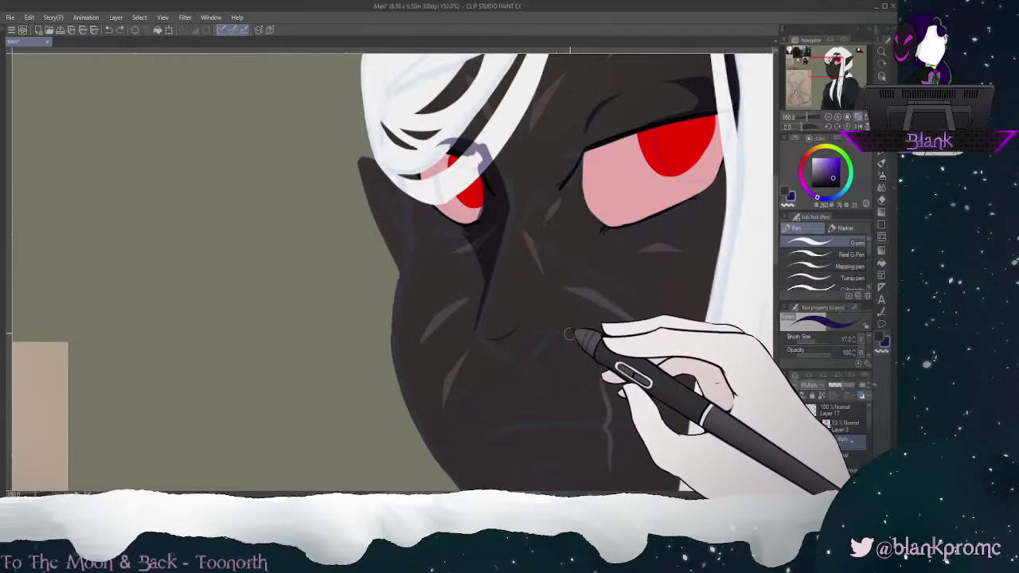
{"action": "mouse_move", "coordinate": [539, 316]}
{"action": "left_mouse_down"}
{"action": "mouse_move", "coordinate": [570, 325]}
{"action": "mouse_move", "coordinate": [565, 316]}
{"action": "left_mouse_up"}
{"action": "key", "text": "ctrl+z"}
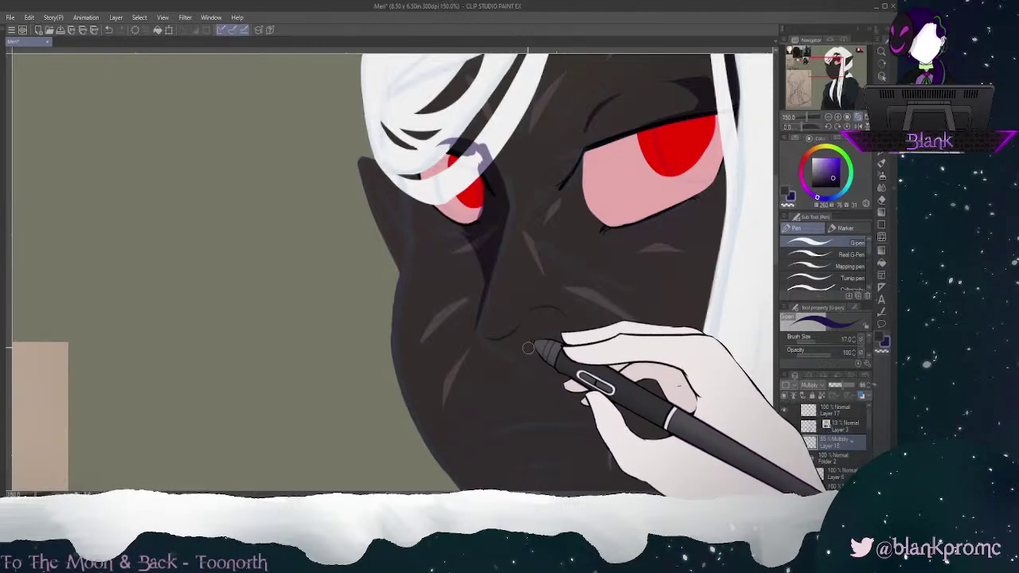
Step: Draw the underside edge of the nose as a short dark stroke slanting down from the tip
{"action": "left_click_drag", "start_coordinate": [480, 334], "coordinate": [531, 359]}
{"action": "key", "text": "ctrl+z"}
{"action": "left_click_drag", "start_coordinate": [478, 336], "coordinate": [525, 366]}
{"action": "key", "text": "ctrl+z"}
{"action": "left_click_drag", "start_coordinate": [481, 339], "coordinate": [521, 364]}
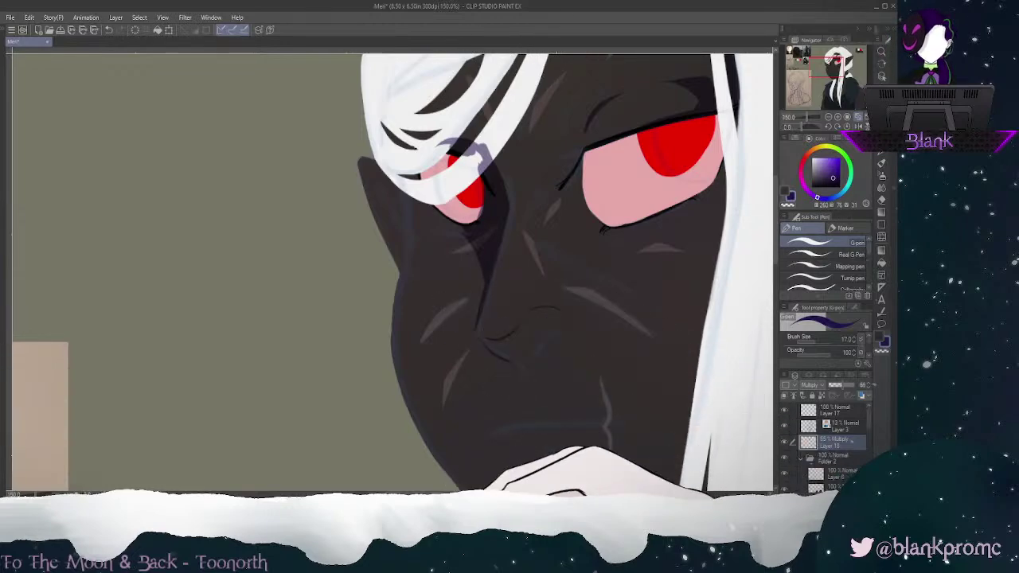
Step: Redraw the nose underside with the nostril and add shading beneath the larger eye, trimming its edge beside the hair strand
{"action": "key", "text": "ctrl+z"}
{"action": "left_click_drag", "start_coordinate": [480, 333], "coordinate": [522, 360]}
{"action": "key", "text": "ctrl+z"}
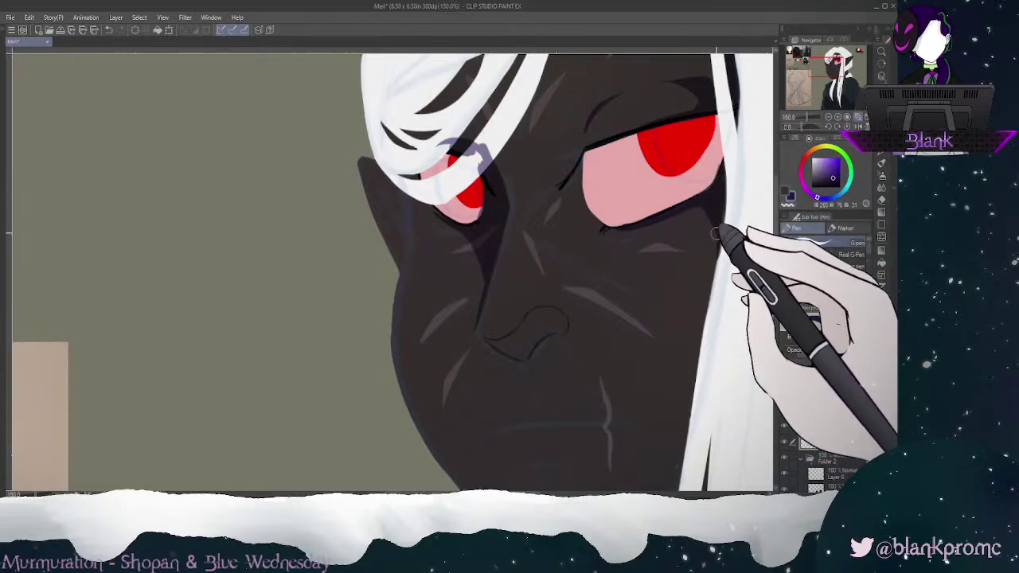
{"action": "key", "text": "e"}
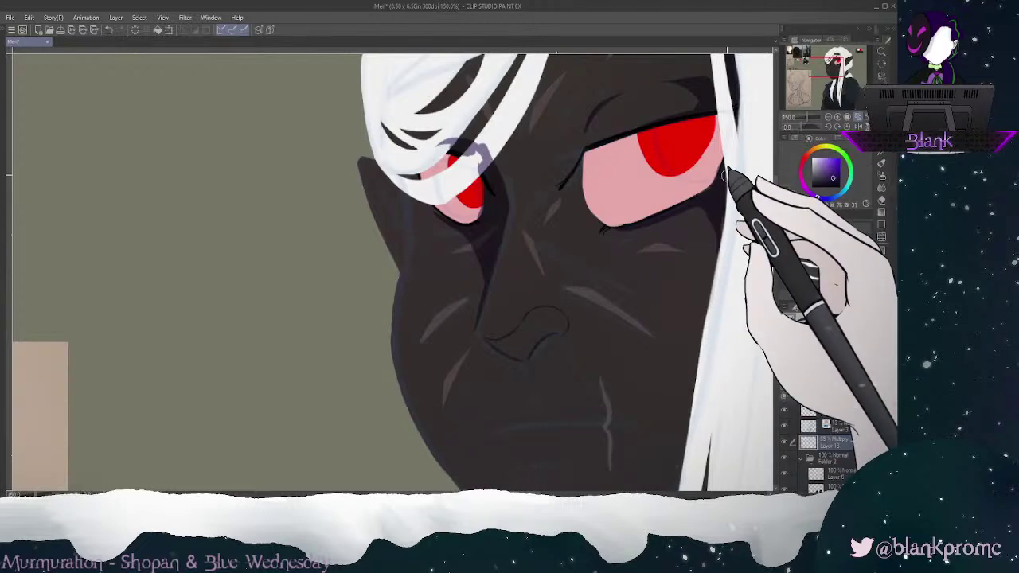
{"action": "key", "text": "e"}
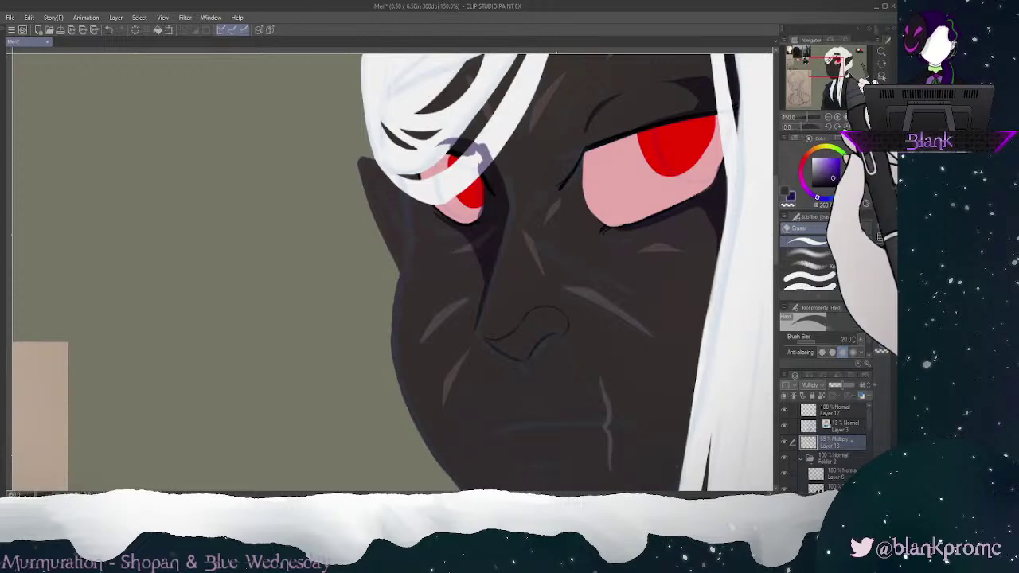
Step: Add a layer above the Multiply layer, set it to Add (Glow) at 47% opacity, and pick a bright orange-yellow pen colour
{"action": "left_click_drag", "start_coordinate": [828, 66], "coordinate": [828, 65]}
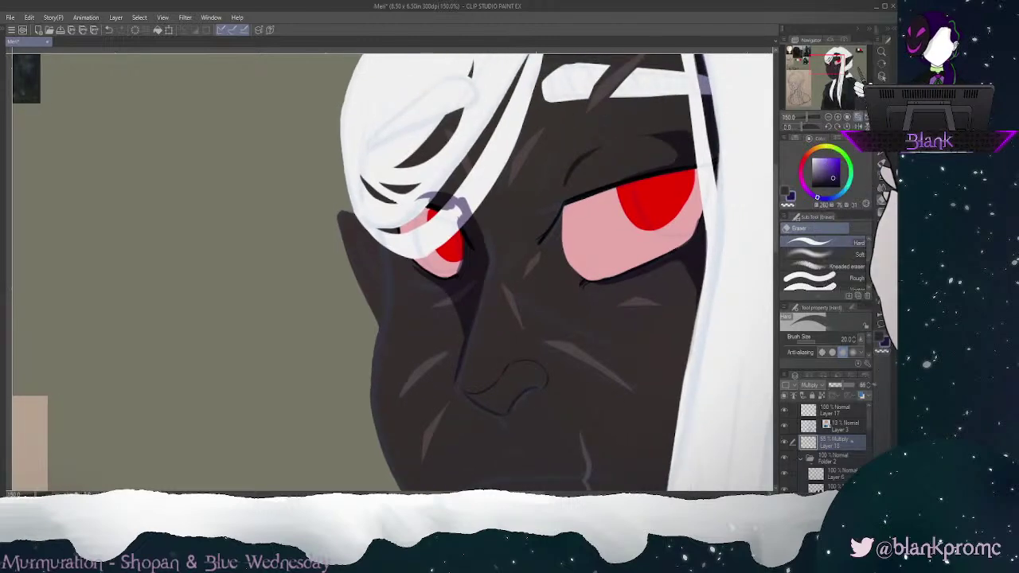
{"action": "left_click", "coordinate": [881, 140]}
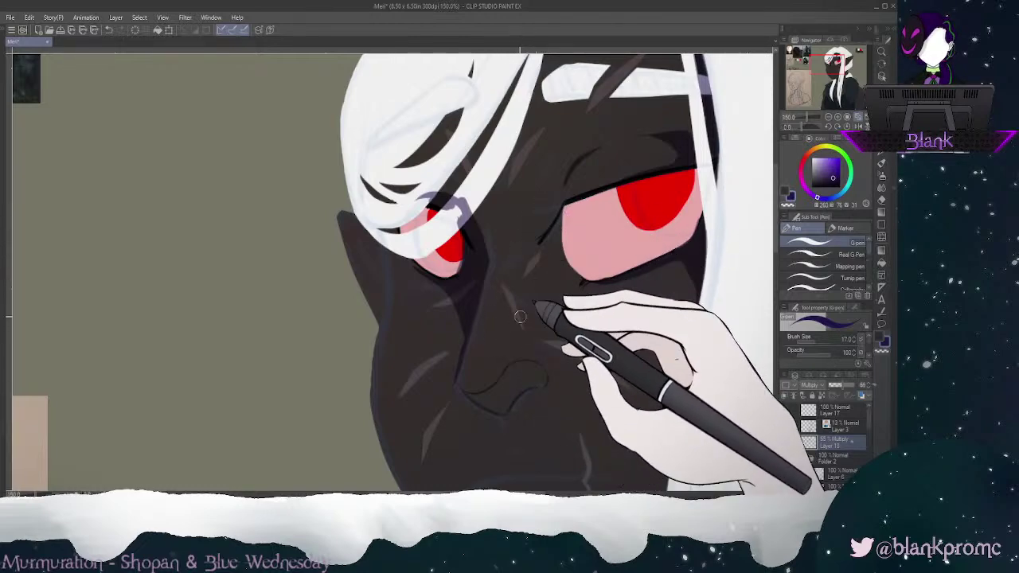
{"action": "key", "text": "ctrl+shift+n"}
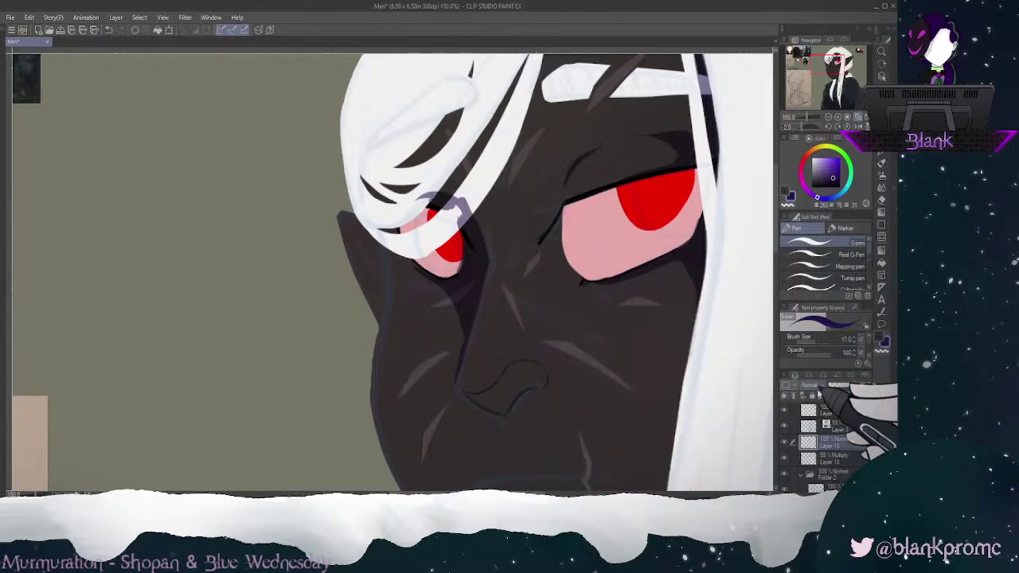
{"action": "left_click", "coordinate": [832, 223]}
{"action": "left_click_drag", "start_coordinate": [849, 386], "coordinate": [844, 387]}
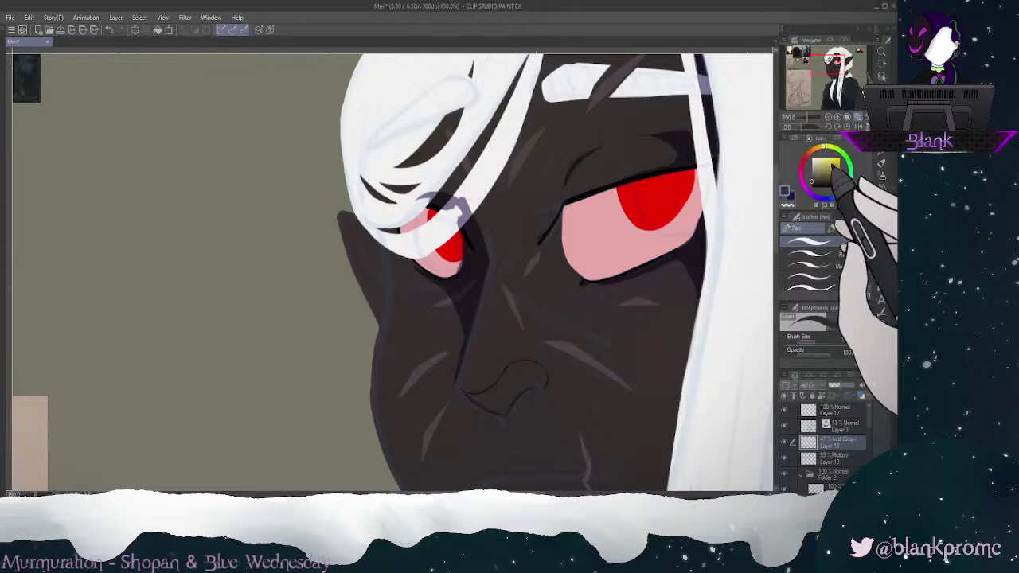
{"action": "left_click", "coordinate": [838, 159]}
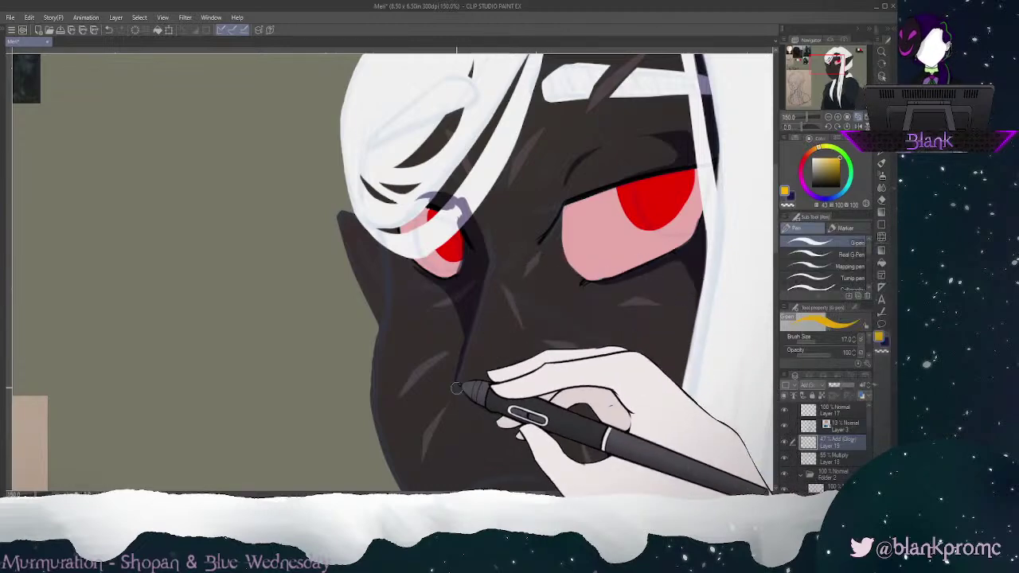
Step: Draw a thin yellow rim highlight under the nose tip and up the bridge to beside the smaller eye
{"action": "left_click_drag", "start_coordinate": [460, 392], "coordinate": [490, 416]}
{"action": "key", "text": "ctrl+z"}
{"action": "key", "text": "ctrl+z"}
{"action": "key", "text": "ctrl+z"}
{"action": "left_click_drag", "start_coordinate": [457, 388], "coordinate": [490, 418]}
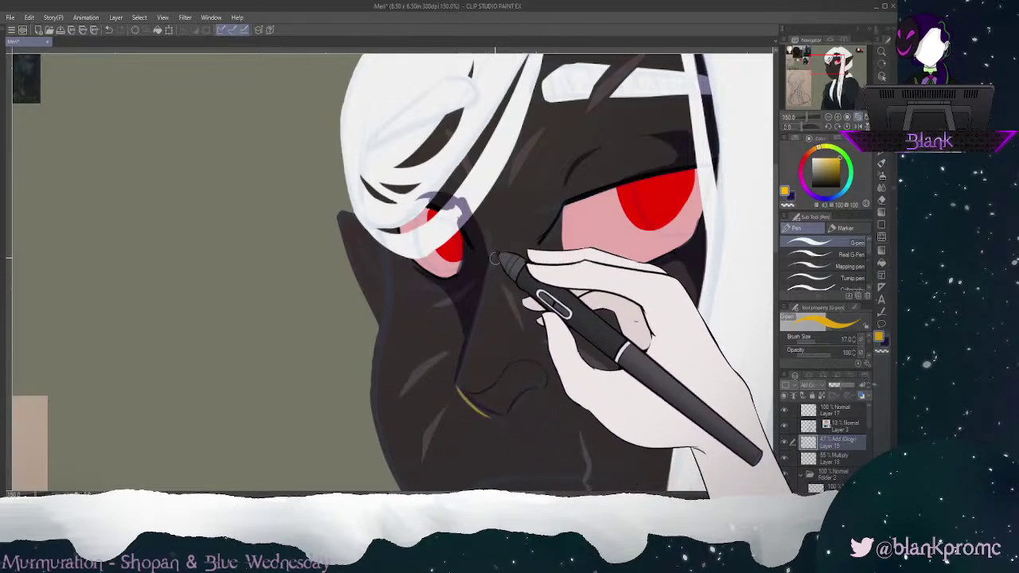
{"action": "left_click_drag", "start_coordinate": [487, 280], "coordinate": [468, 349]}
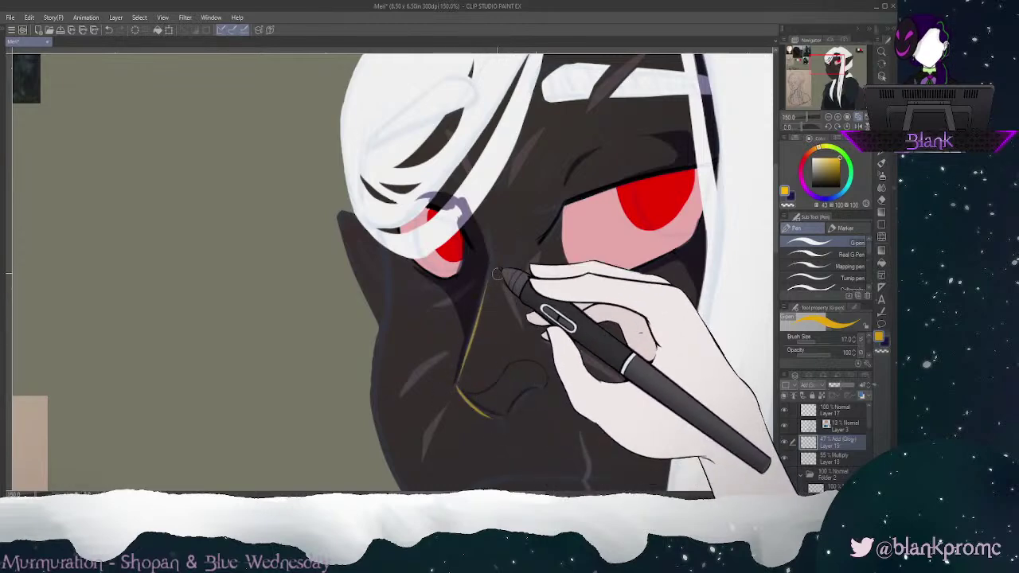
{"action": "left_click_drag", "start_coordinate": [483, 226], "coordinate": [493, 262]}
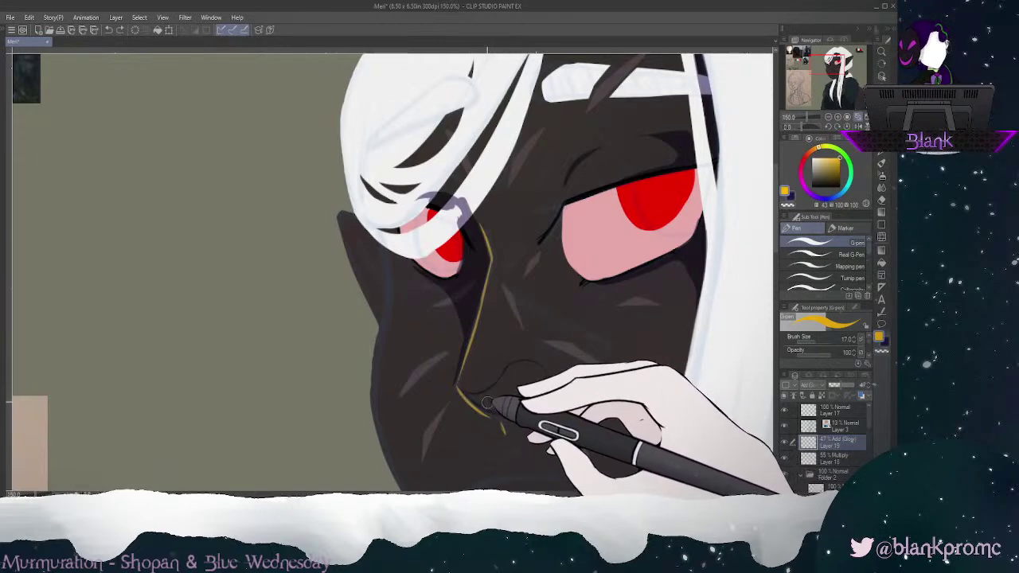
Step: Erase the highlight under the nose tip and redraw it as a thicker yellow curve ending in a short separate stroke
{"action": "key", "text": "e"}
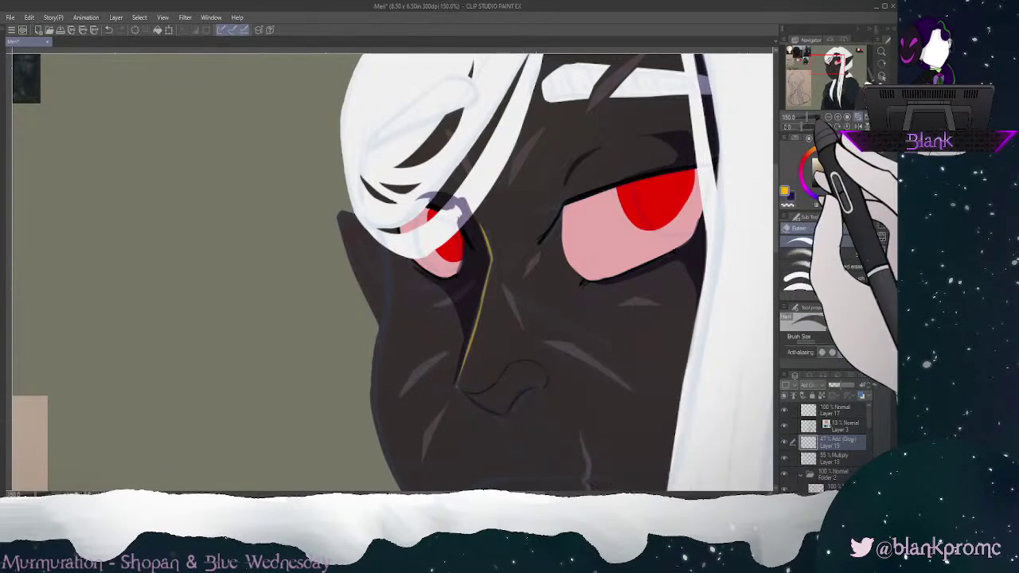
{"action": "left_click_drag", "start_coordinate": [802, 127], "coordinate": [808, 126]}
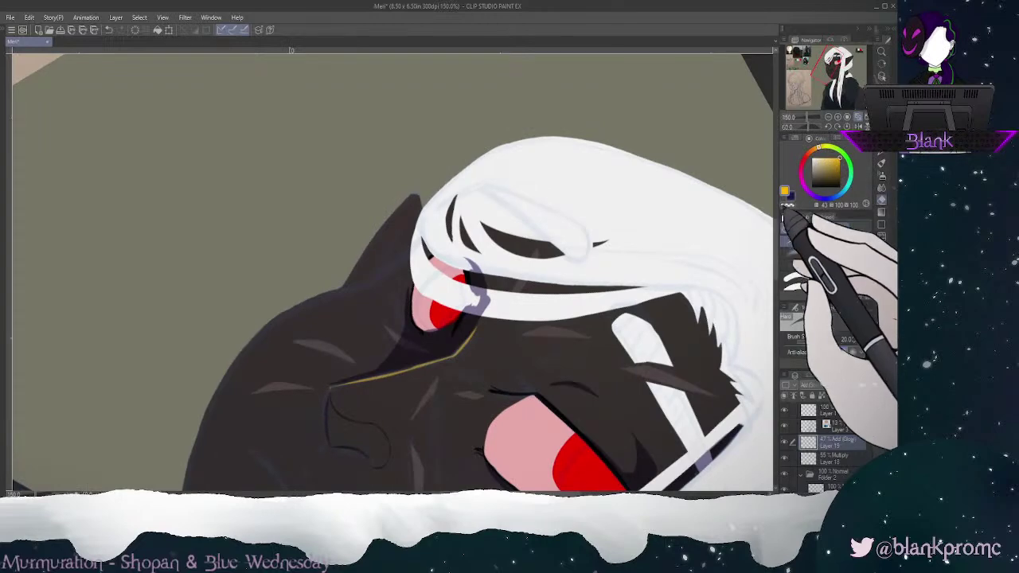
{"action": "left_click_drag", "start_coordinate": [776, 237], "coordinate": [777, 257]}
{"action": "key", "text": "p"}
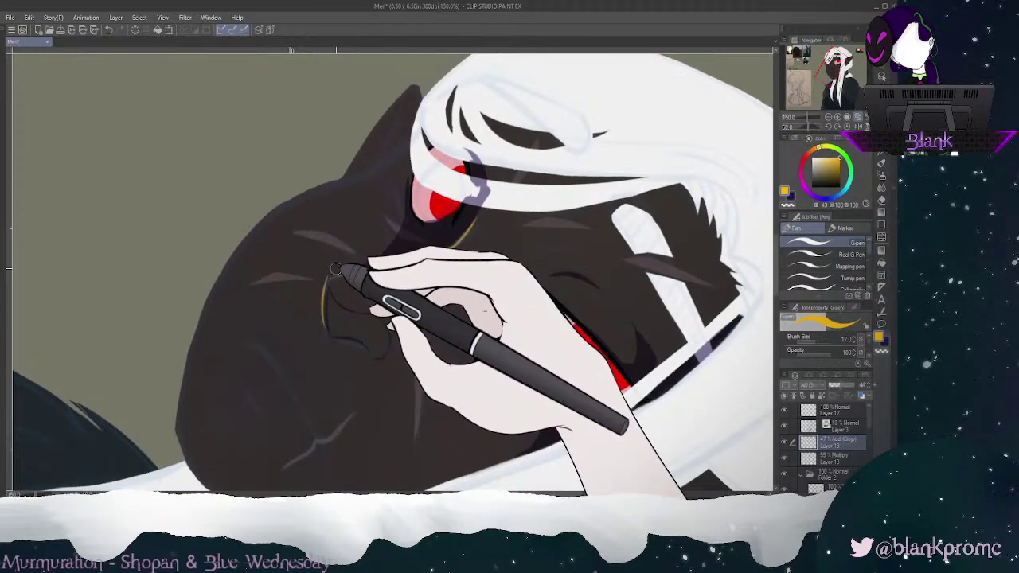
{"action": "left_click_drag", "start_coordinate": [320, 320], "coordinate": [329, 279]}
{"action": "key", "text": "ctrl+z"}
{"action": "left_click_drag", "start_coordinate": [322, 318], "coordinate": [328, 279]}
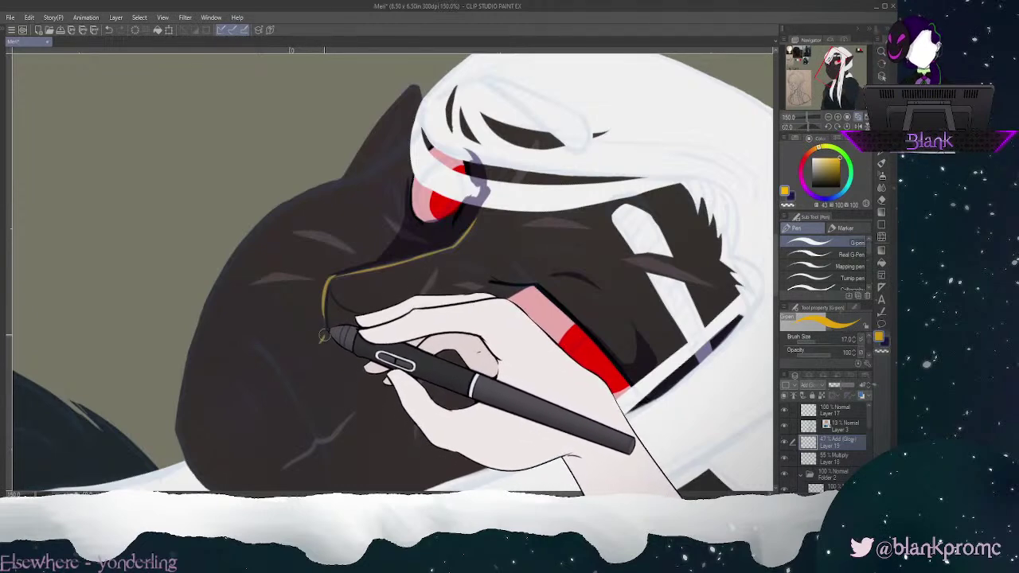
{"action": "left_click_drag", "start_coordinate": [326, 325], "coordinate": [321, 343]}
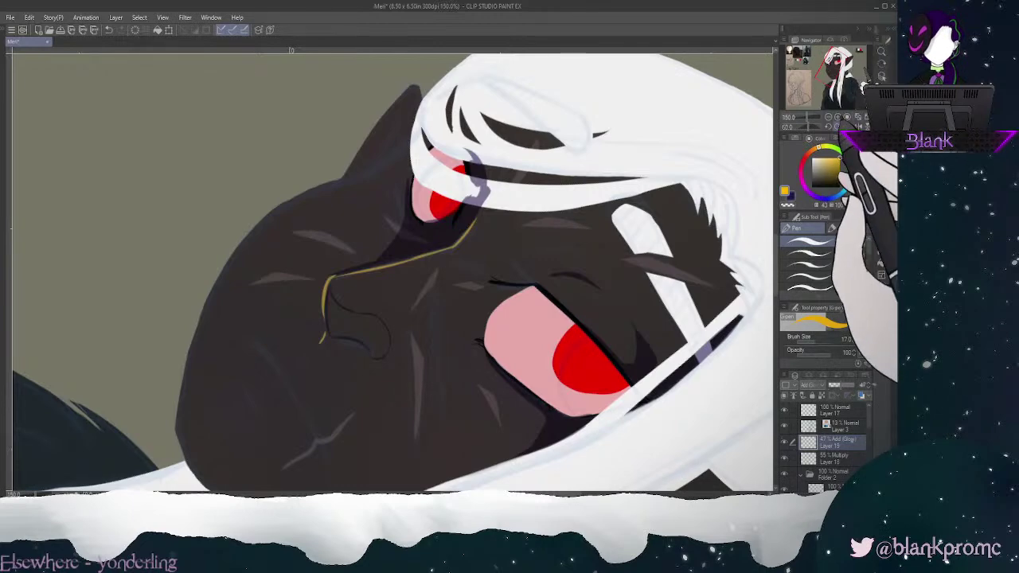
Step: On the Multiply layer, draw a thin dark violet line down the side of the nose from between the eyes toward the nostril wing
{"action": "left_click", "coordinate": [848, 127]}
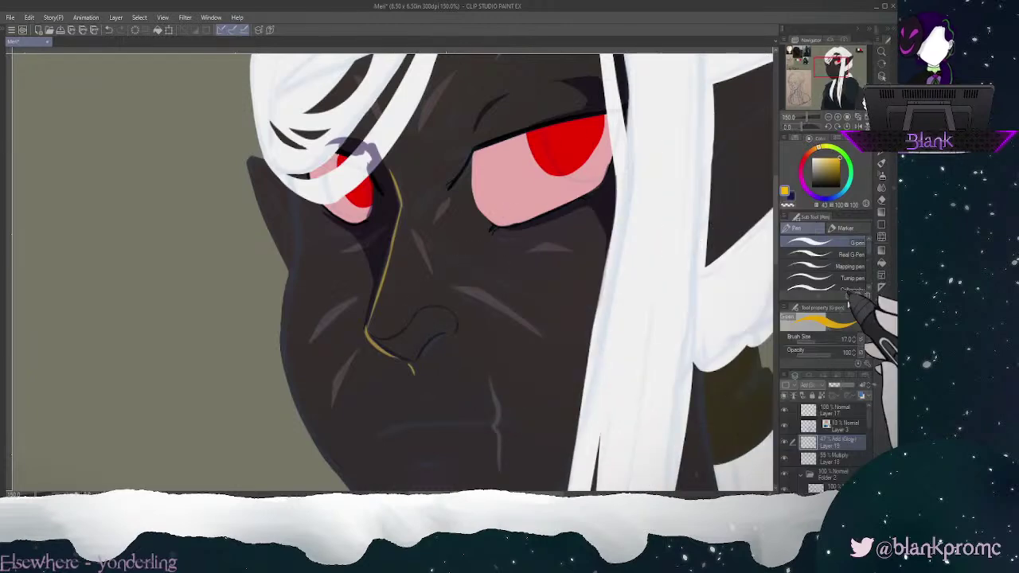
{"action": "left_click", "coordinate": [886, 342]}
{"action": "left_click", "coordinate": [856, 458]}
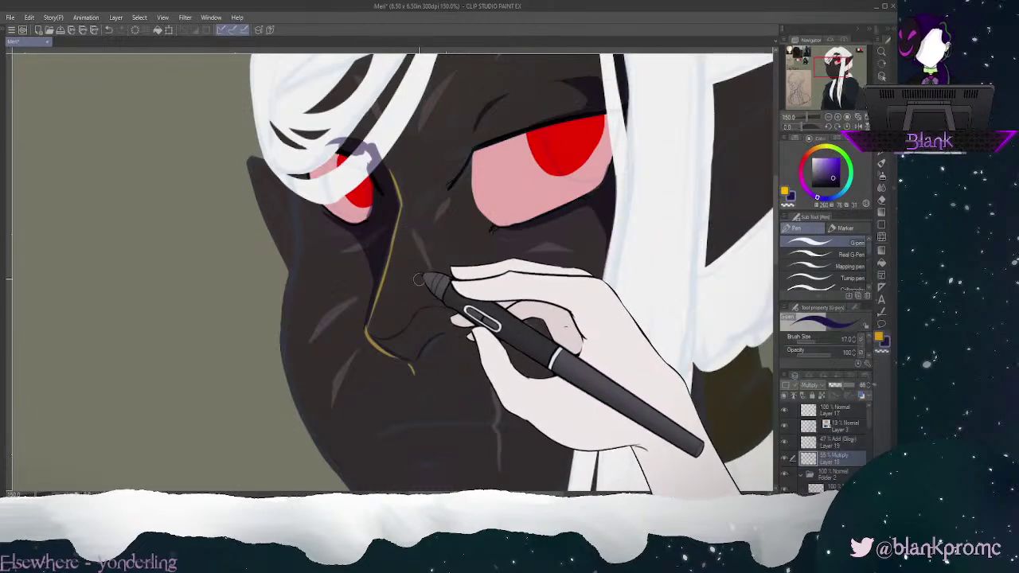
{"action": "left_click_drag", "start_coordinate": [417, 205], "coordinate": [415, 284]}
{"action": "key", "text": "ctrl+z"}
{"action": "left_click_drag", "start_coordinate": [422, 216], "coordinate": [414, 296]}
{"action": "key", "text": "ctrl+z"}
{"action": "left_click_drag", "start_coordinate": [420, 207], "coordinate": [415, 307]}
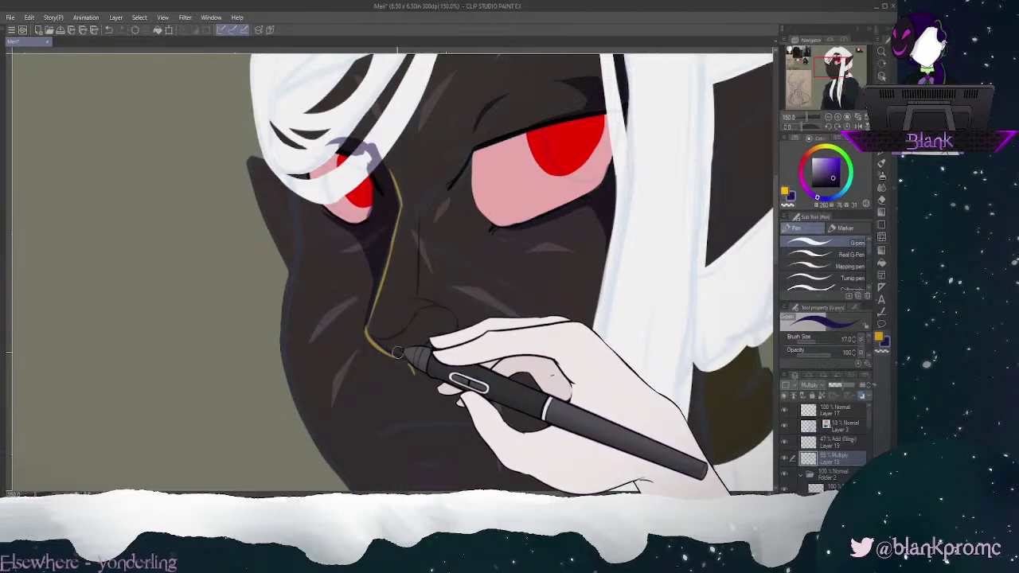
{"action": "key", "text": "ctrl+z"}
Step: Connect the nose's side line to the top of the nostril wing with a short curve and clean up the join
{"action": "left_click", "coordinate": [828, 126]}
{"action": "left_click", "coordinate": [828, 127]}
{"action": "left_click", "coordinate": [828, 127]}
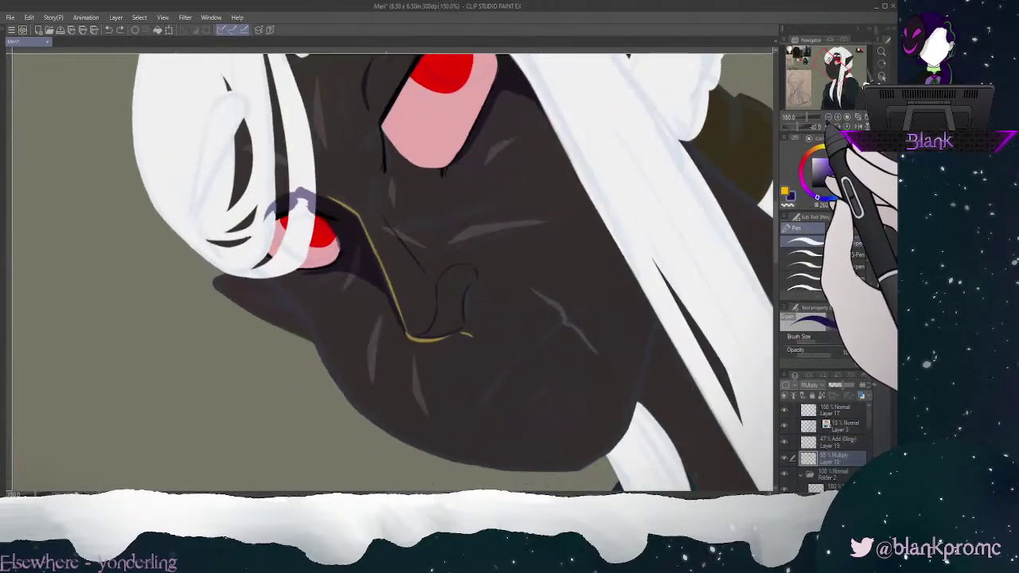
{"action": "left_click", "coordinate": [828, 127]}
{"action": "left_click", "coordinate": [829, 127]}
{"action": "left_click", "coordinate": [828, 127]}
{"action": "left_click", "coordinate": [828, 126]}
{"action": "left_click", "coordinate": [828, 127]}
{"action": "left_click", "coordinate": [837, 117]}
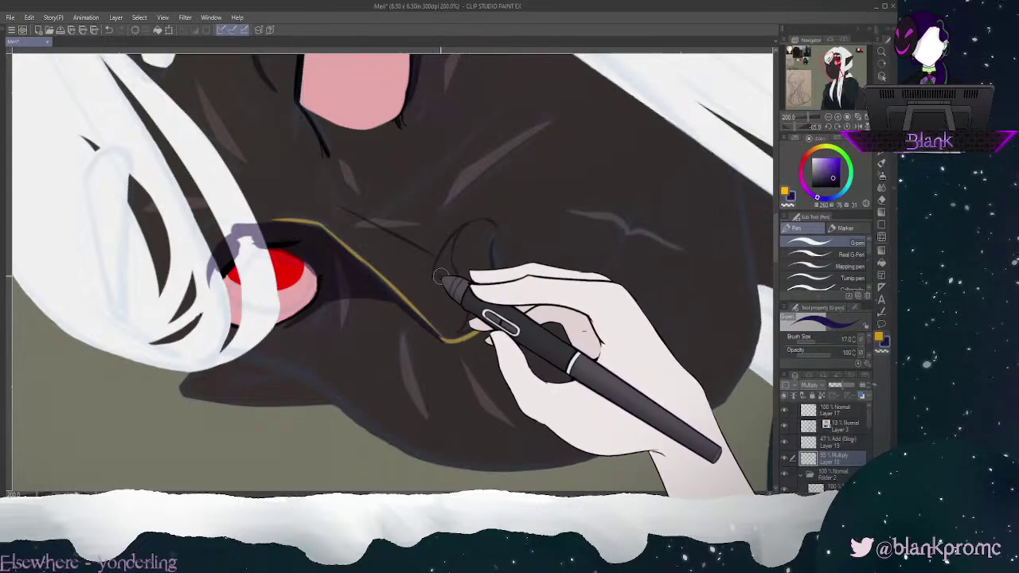
{"action": "key", "text": "e"}
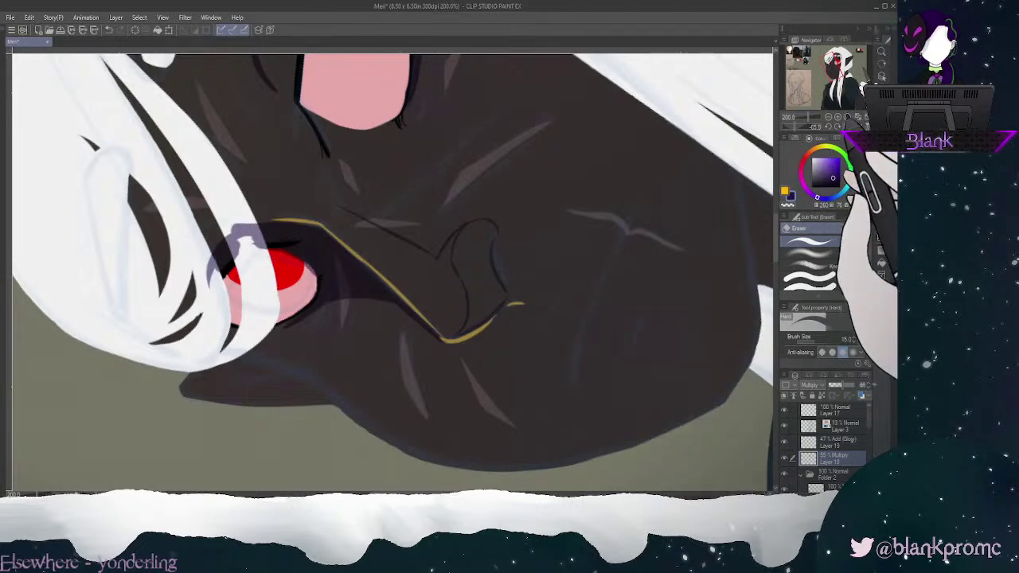
{"action": "left_click", "coordinate": [848, 126]}
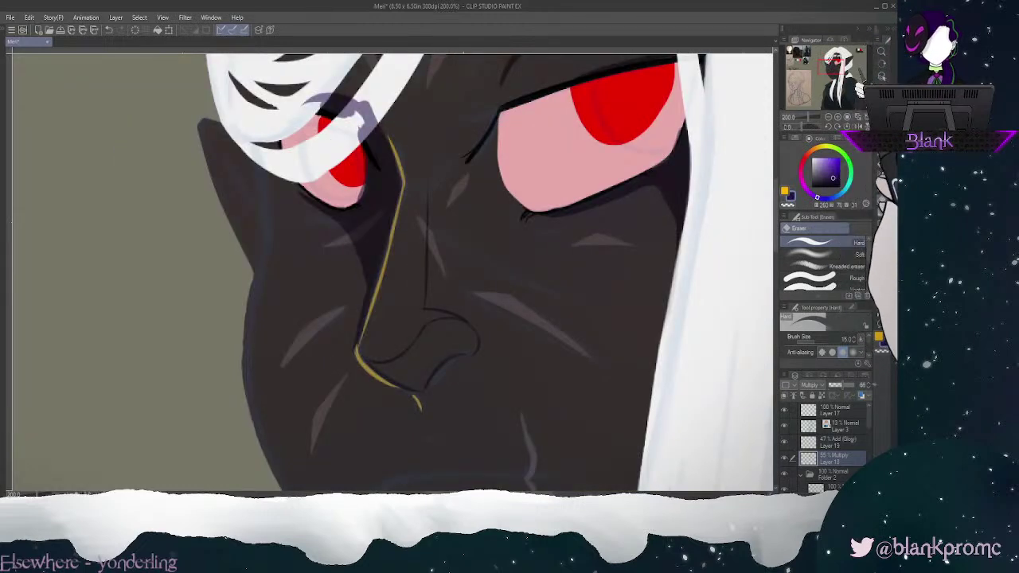
Step: Extend the nose line up to the larger eye's inner corner, and add a parallel nose line and a curved cheek line
{"action": "key", "text": "p"}
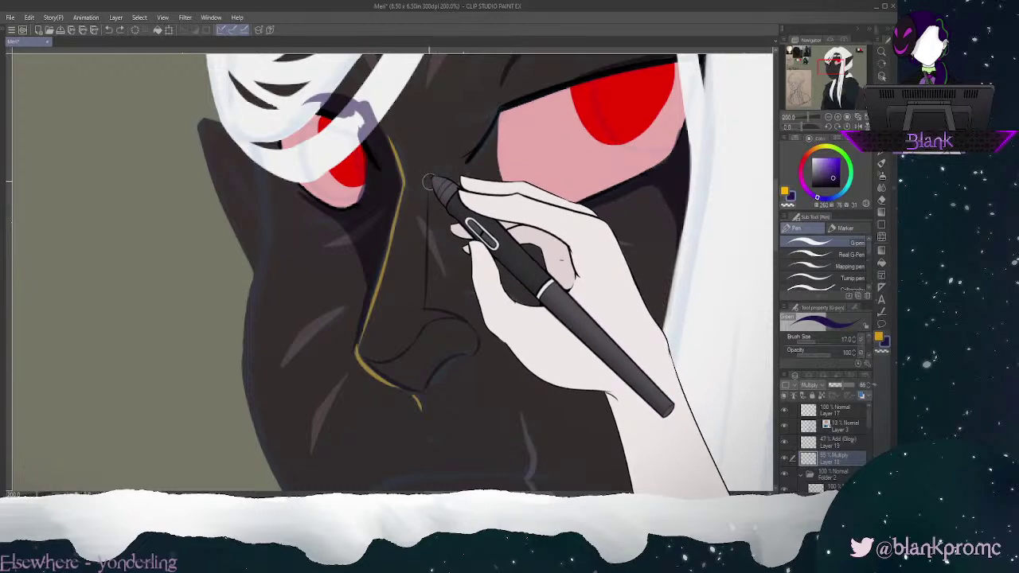
{"action": "left_click_drag", "start_coordinate": [431, 181], "coordinate": [495, 109]}
{"action": "left_click_drag", "start_coordinate": [434, 174], "coordinate": [496, 112]}
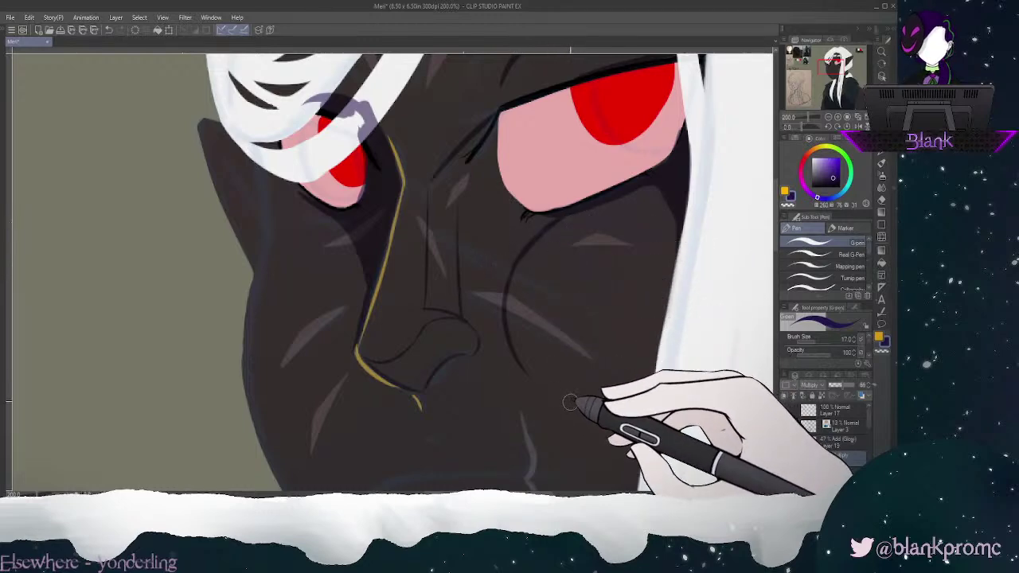
Step: Draw a short fold line slanting down from the nostril wing toward the cheek
{"action": "left_click_drag", "start_coordinate": [832, 67], "coordinate": [833, 73]}
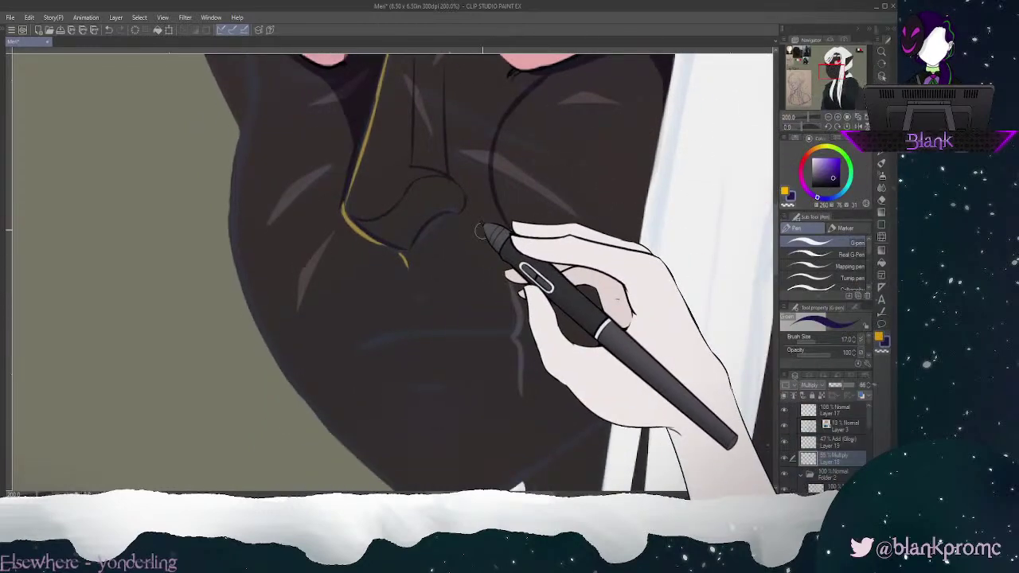
{"action": "left_click_drag", "start_coordinate": [482, 222], "coordinate": [545, 303]}
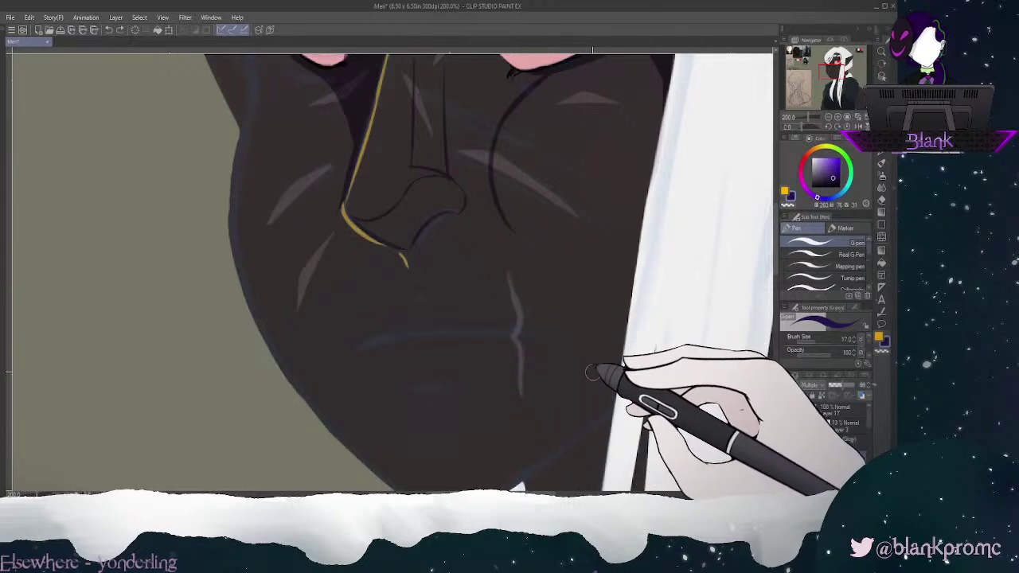
{"action": "mouse_move", "coordinate": [804, 78]}
{"action": "left_mouse_down"}
{"action": "mouse_move", "coordinate": [836, 82]}
{"action": "mouse_move", "coordinate": [835, 69]}
{"action": "left_mouse_up"}
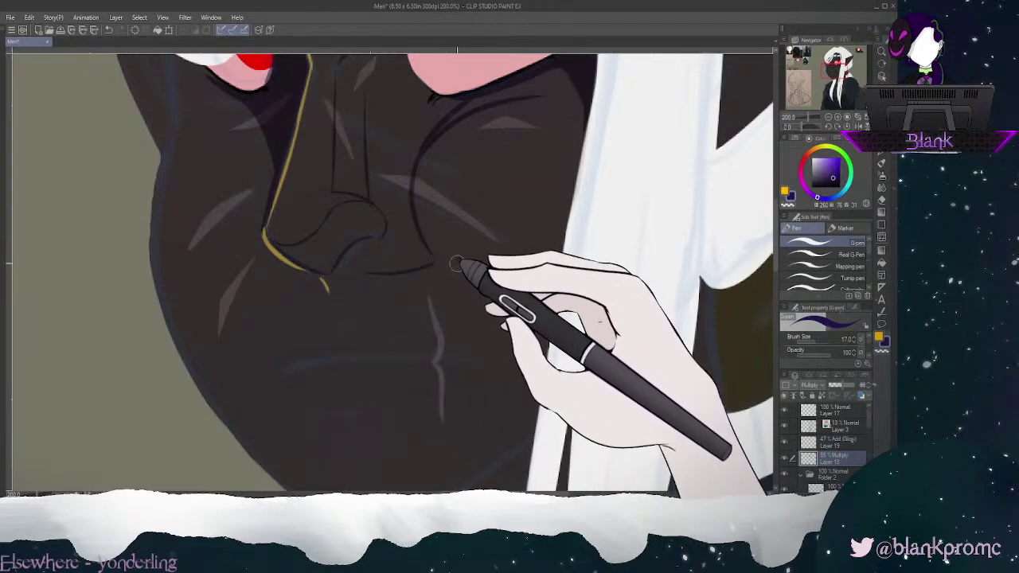
{"action": "left_click_drag", "start_coordinate": [384, 239], "coordinate": [419, 258]}
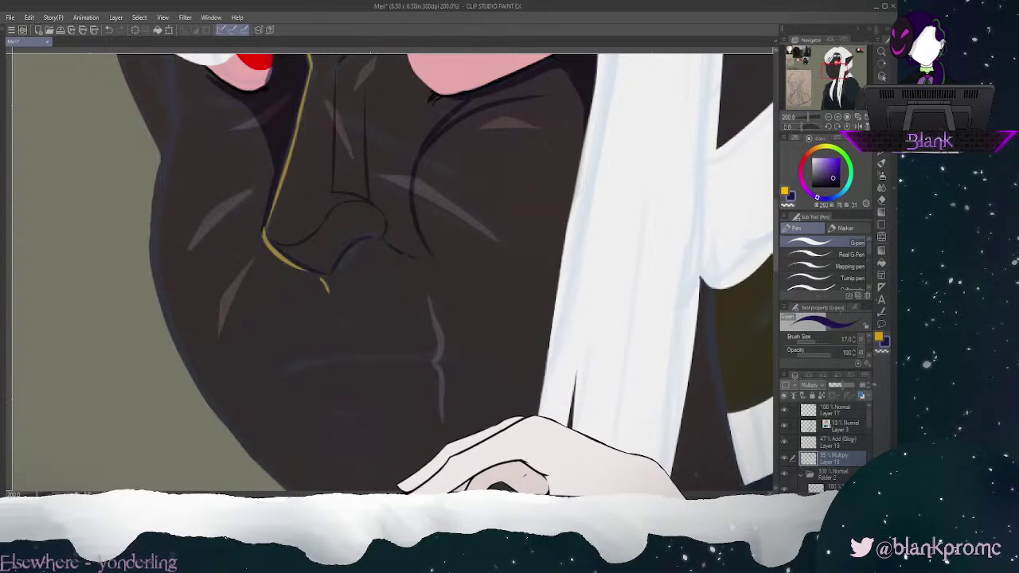
Step: Draw the closed mouth line along the sketch and outline a small shadow below the lower lip
{"action": "left_click_drag", "start_coordinate": [833, 67], "coordinate": [830, 73]}
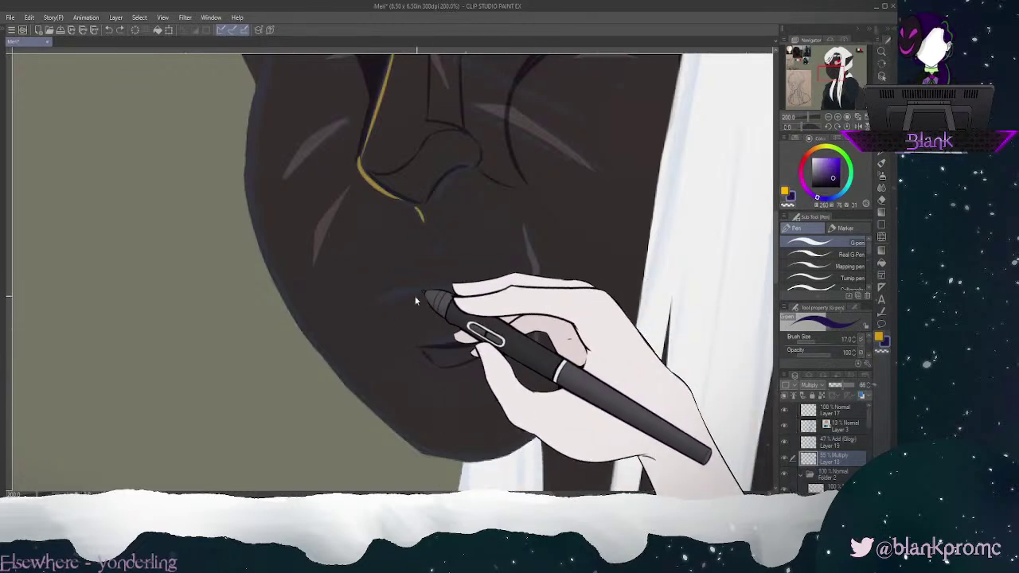
{"action": "left_click_drag", "start_coordinate": [380, 305], "coordinate": [451, 288]}
{"action": "key", "text": "ctrl+z"}
{"action": "left_click_drag", "start_coordinate": [378, 303], "coordinate": [455, 284]}
{"action": "key", "text": "ctrl+z"}
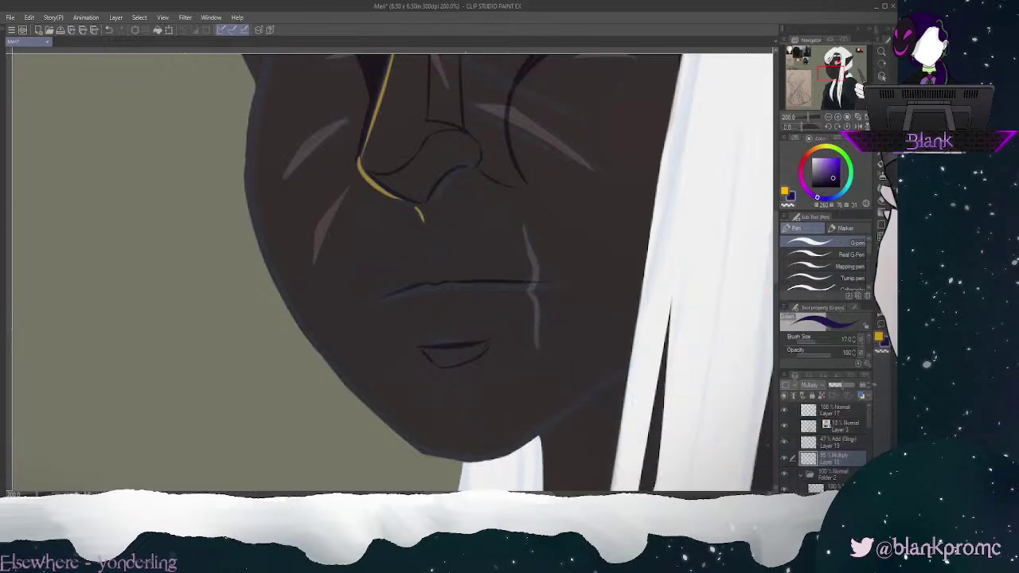
Step: Lasso the mouth line, nudge it slightly down with a transform, and clear the selection
{"action": "left_click", "coordinate": [881, 101]}
{"action": "mouse_move", "coordinate": [404, 259]}
{"action": "left_mouse_down"}
{"action": "mouse_move", "coordinate": [395, 311]}
{"action": "mouse_move", "coordinate": [588, 272]}
{"action": "mouse_move", "coordinate": [404, 239]}
{"action": "left_mouse_up"}
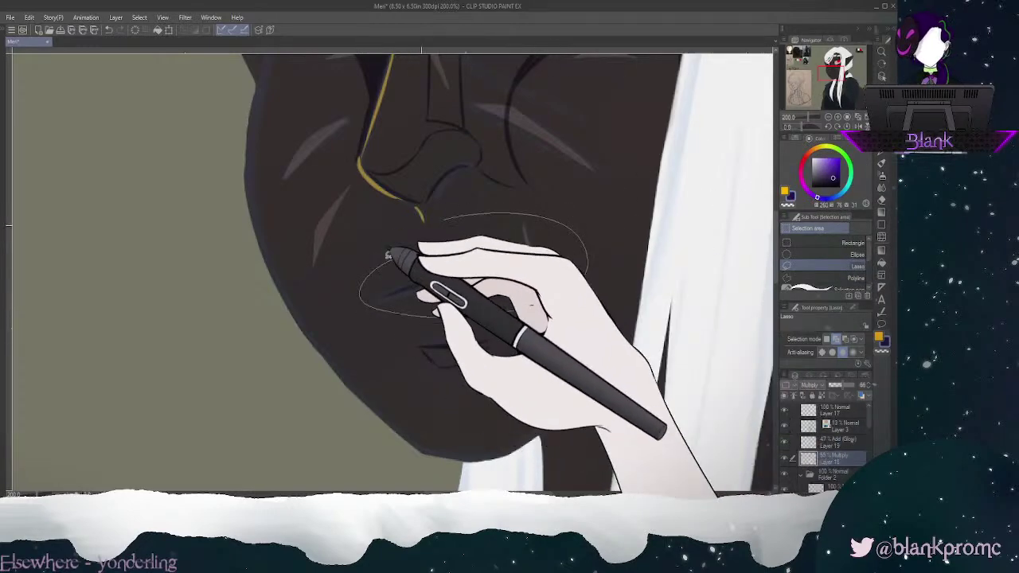
{"action": "left_click", "coordinate": [510, 332]}
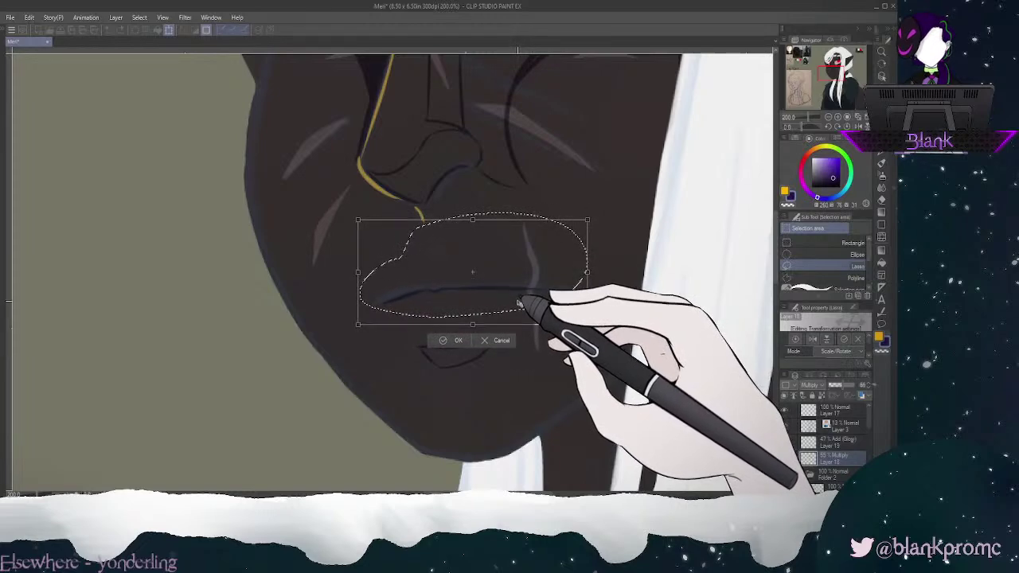
{"action": "left_click", "coordinate": [444, 344]}
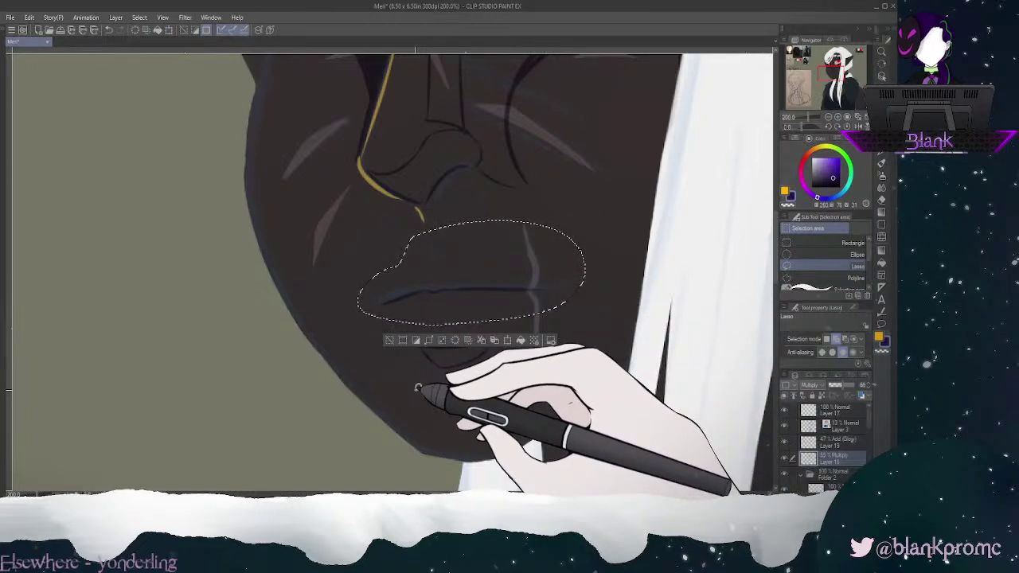
{"action": "left_click", "coordinate": [392, 338]}
Step: Lasso the small shadow outline below the lower lip, nudge it slightly up with a transform, and clear the selection
{"action": "mouse_move", "coordinate": [438, 318]}
{"action": "left_mouse_down"}
{"action": "mouse_move", "coordinate": [447, 313]}
{"action": "mouse_move", "coordinate": [440, 317]}
{"action": "left_mouse_up"}
{"action": "left_click", "coordinate": [497, 416]}
{"action": "left_click_drag", "start_coordinate": [480, 378], "coordinate": [476, 375]}
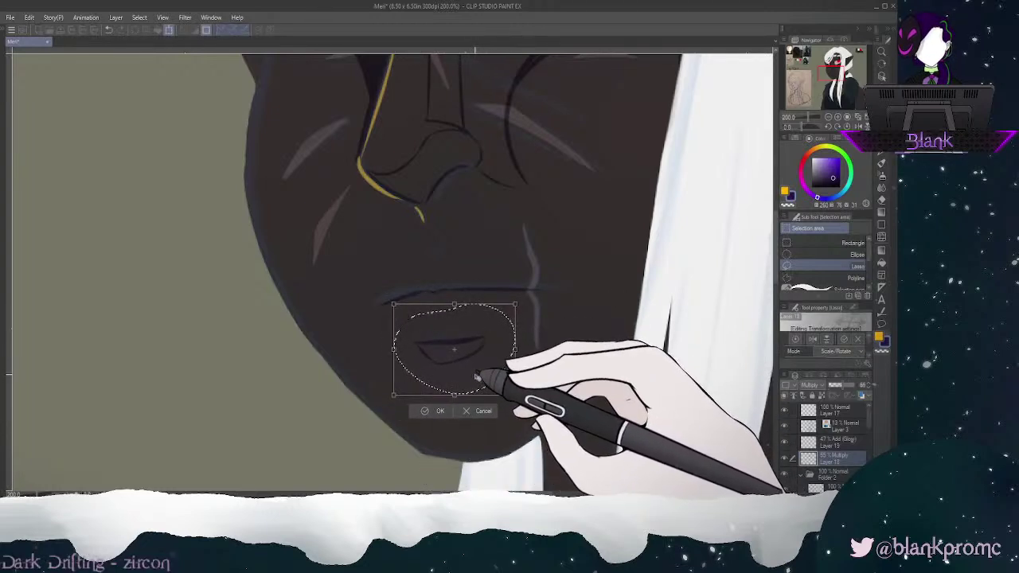
{"action": "left_click", "coordinate": [425, 412]}
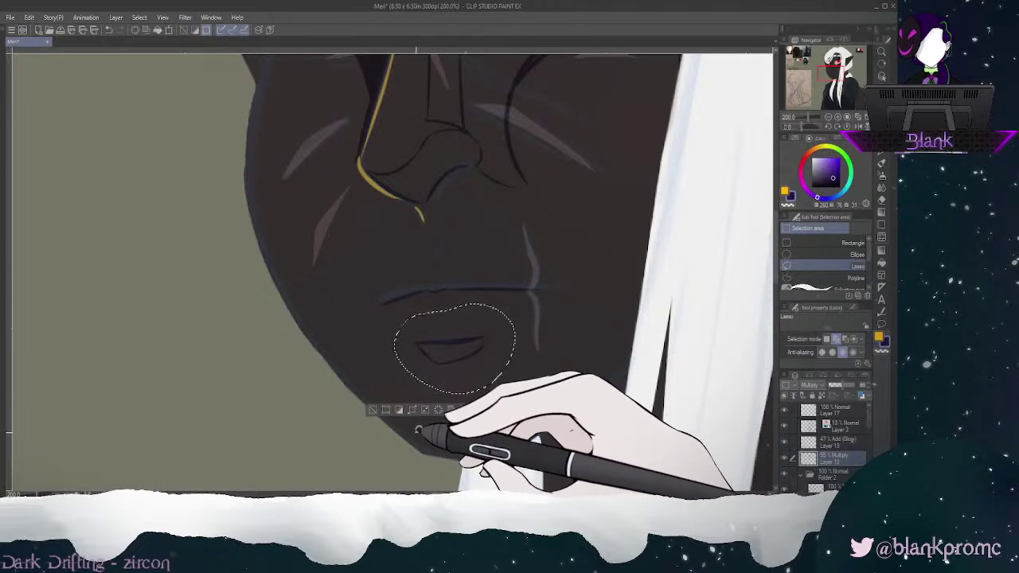
{"action": "key", "text": "ctrl+d"}
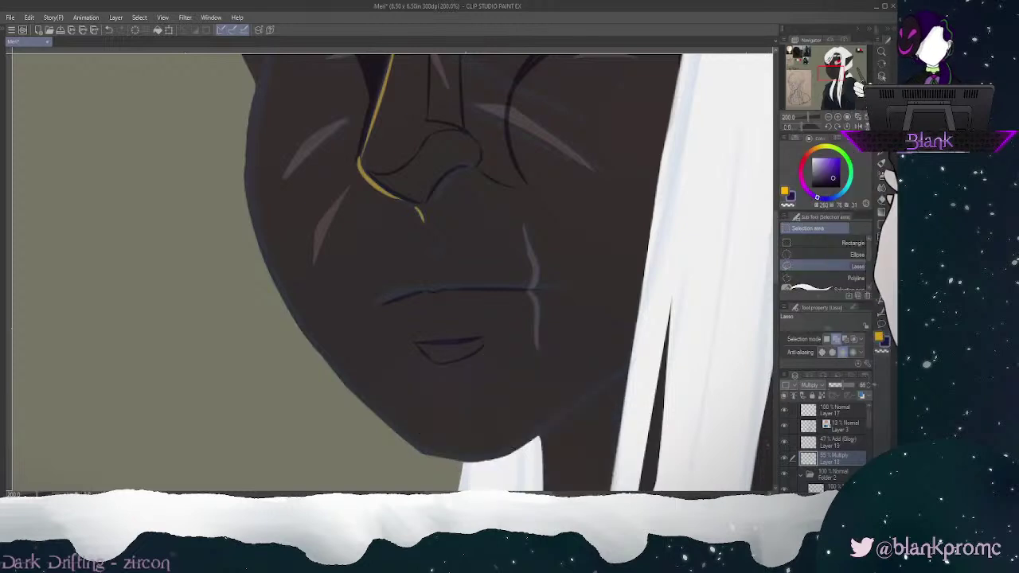
Step: Draw a small mark between nose and upper lip with the G-pen, and shade along the scar at the mouth corner
{"action": "left_click", "coordinate": [881, 139]}
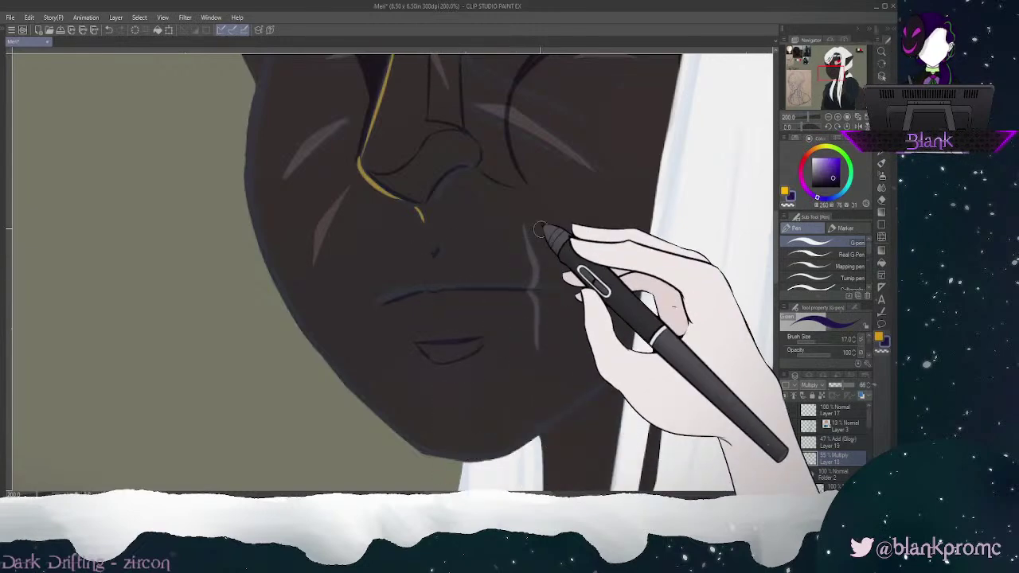
{"action": "left_click_drag", "start_coordinate": [529, 233], "coordinate": [533, 289]}
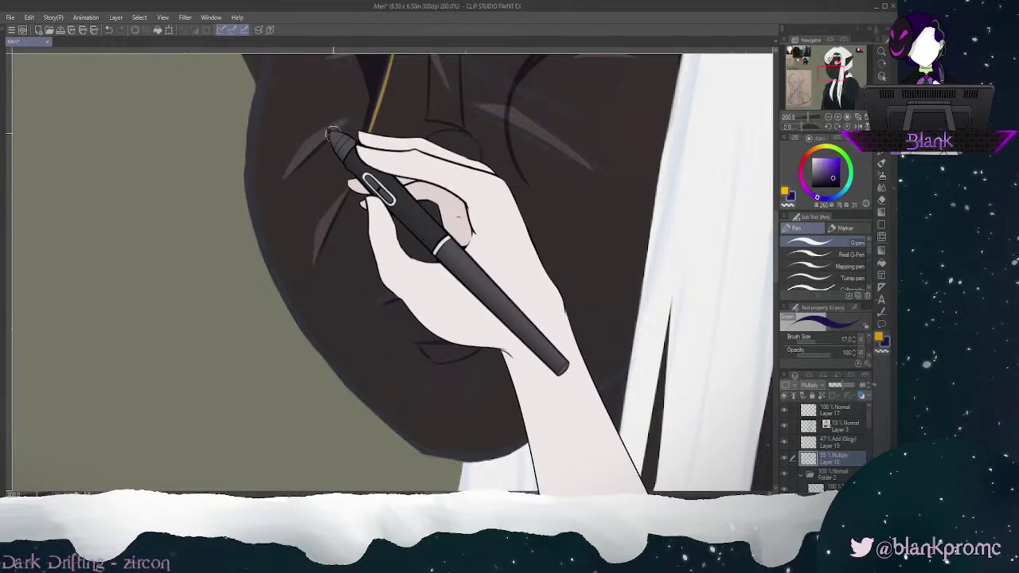
Step: Erase the violet shading overlapping the hair strands over the smaller eye, and touch up the scar between those strands
{"action": "left_click_drag", "start_coordinate": [832, 73], "coordinate": [834, 65]}
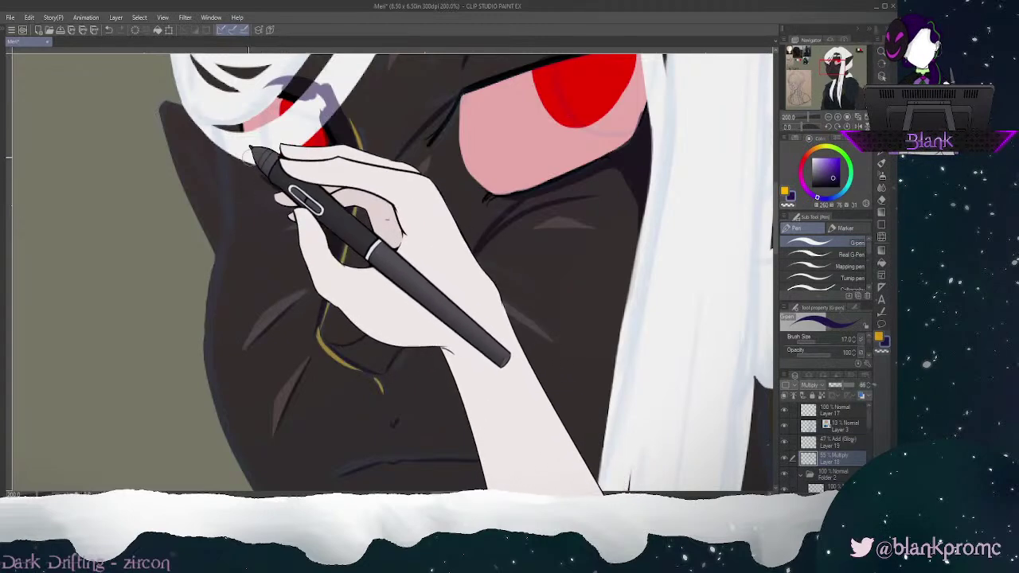
{"action": "key", "text": "e"}
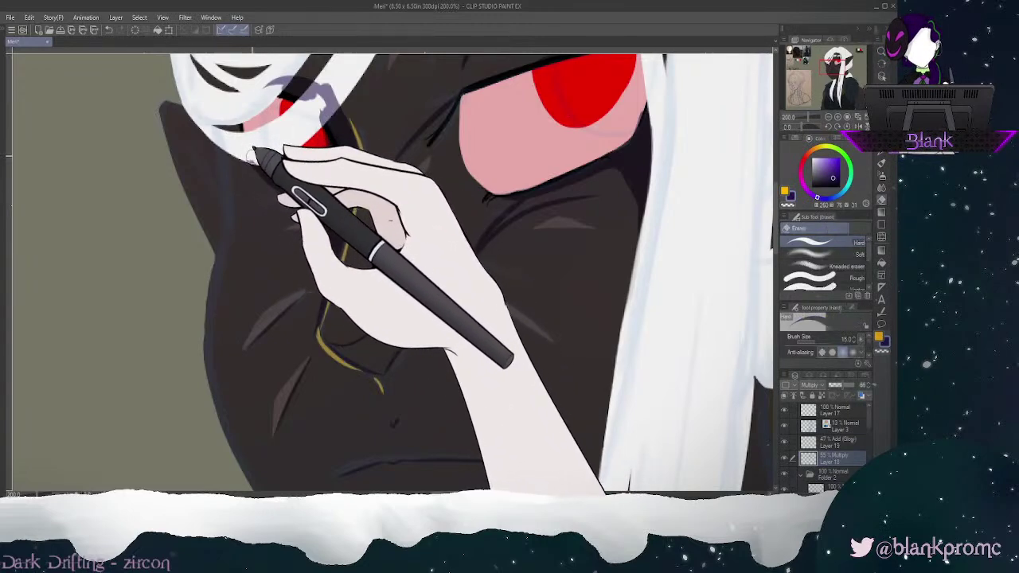
{"action": "left_click_drag", "start_coordinate": [259, 153], "coordinate": [325, 162]}
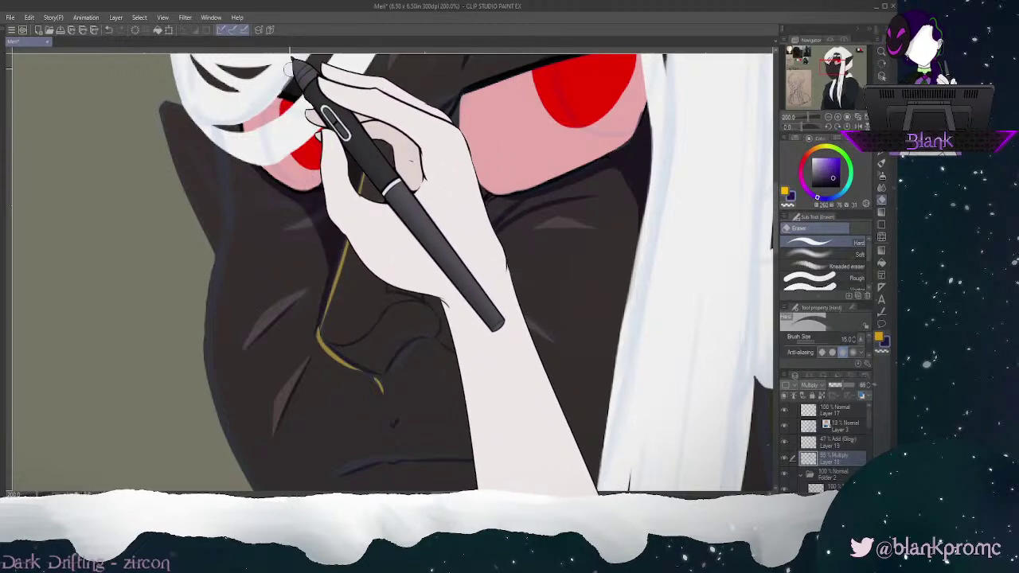
{"action": "left_click_drag", "start_coordinate": [831, 66], "coordinate": [835, 57]}
{"action": "left_click", "coordinate": [882, 163]}
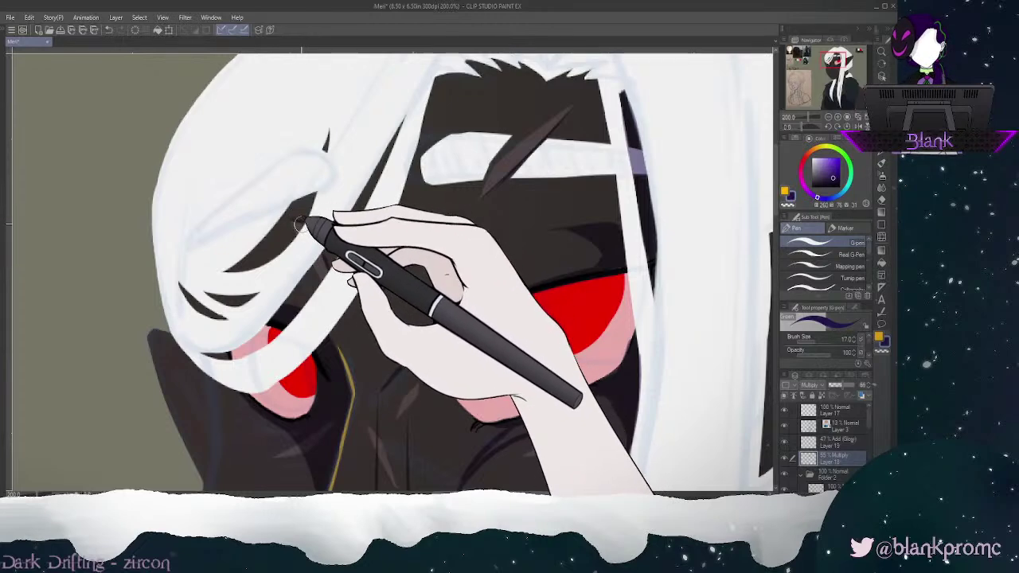
{"action": "key", "text": "e"}
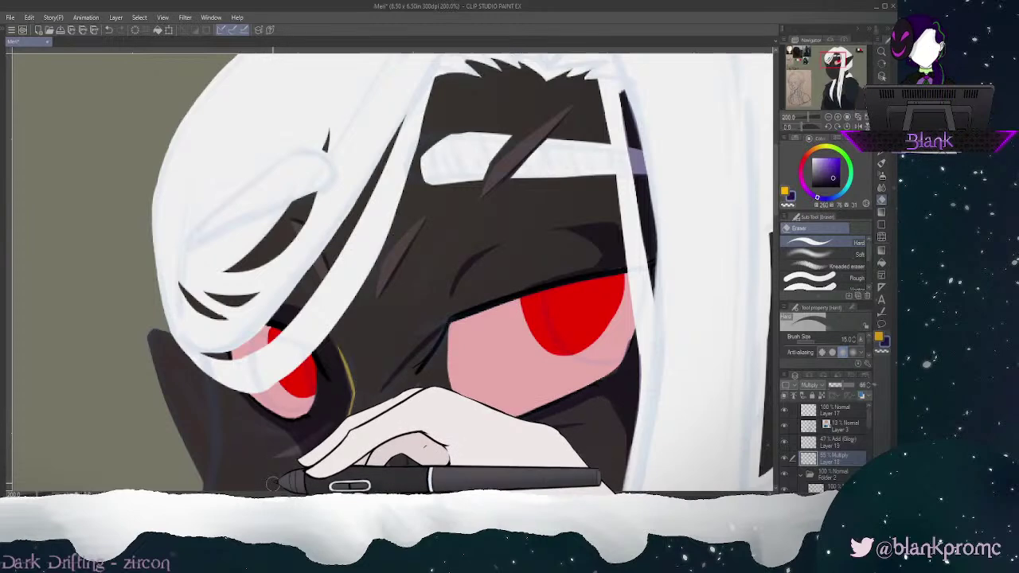
Step: Draw the curved fold under the larger eye out to the hair, and shade the edge of the cheek scar below it
{"action": "left_click", "coordinate": [881, 139]}
{"action": "left_click_drag", "start_coordinate": [834, 65], "coordinate": [835, 69]}
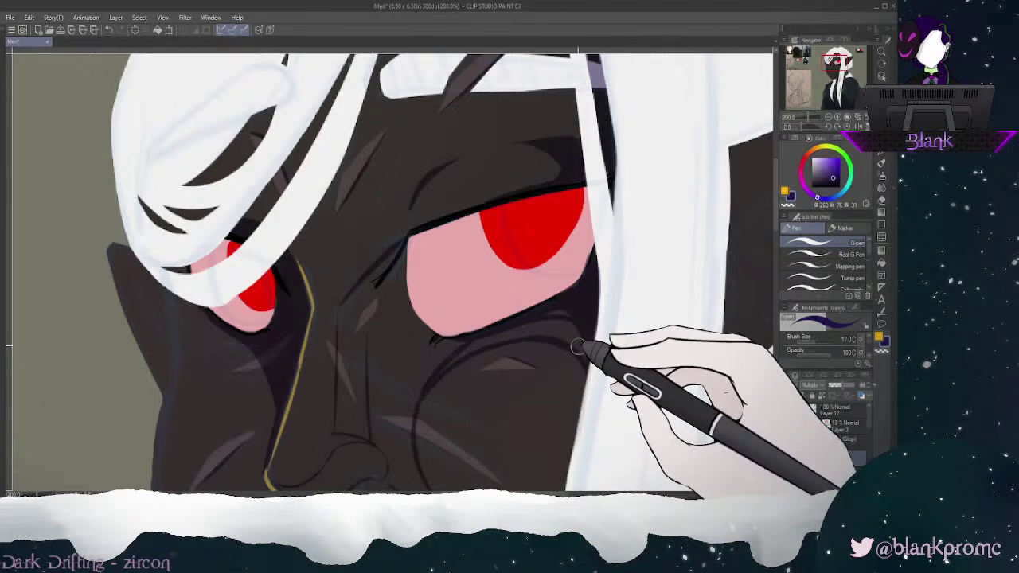
{"action": "left_click_drag", "start_coordinate": [836, 63], "coordinate": [838, 69]}
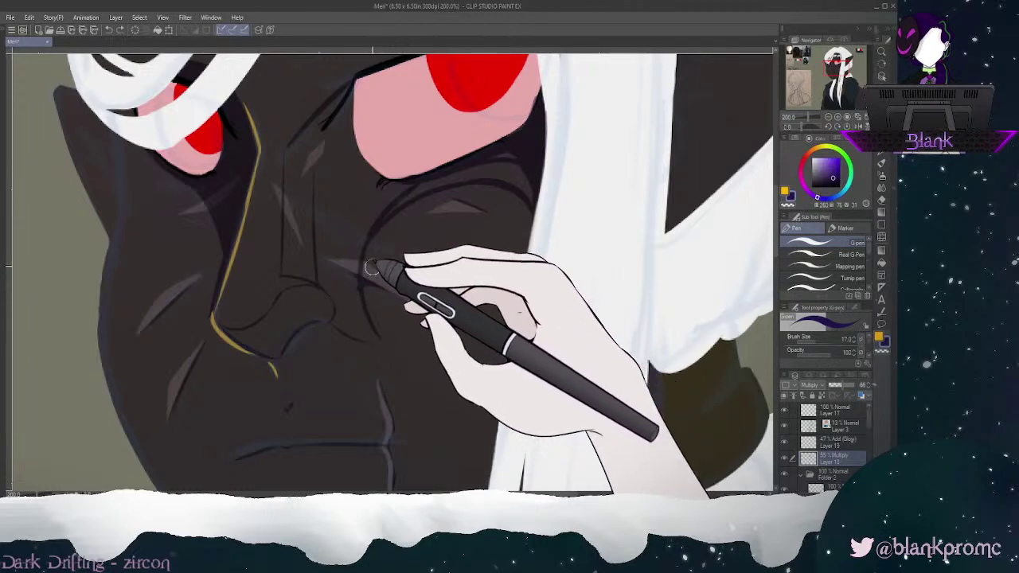
{"action": "left_click_drag", "start_coordinate": [373, 267], "coordinate": [413, 290]}
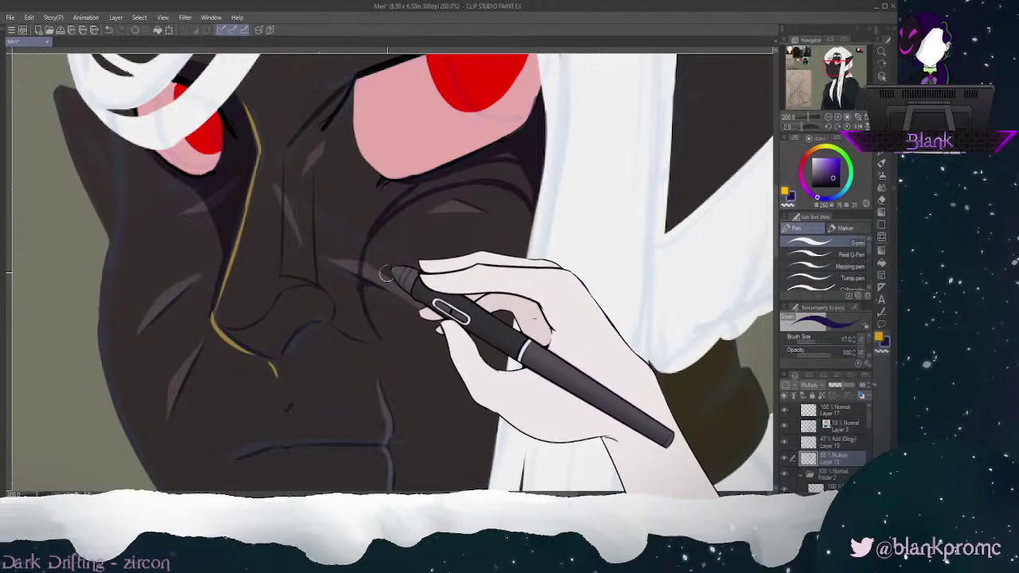
{"action": "left_click_drag", "start_coordinate": [375, 266], "coordinate": [455, 331]}
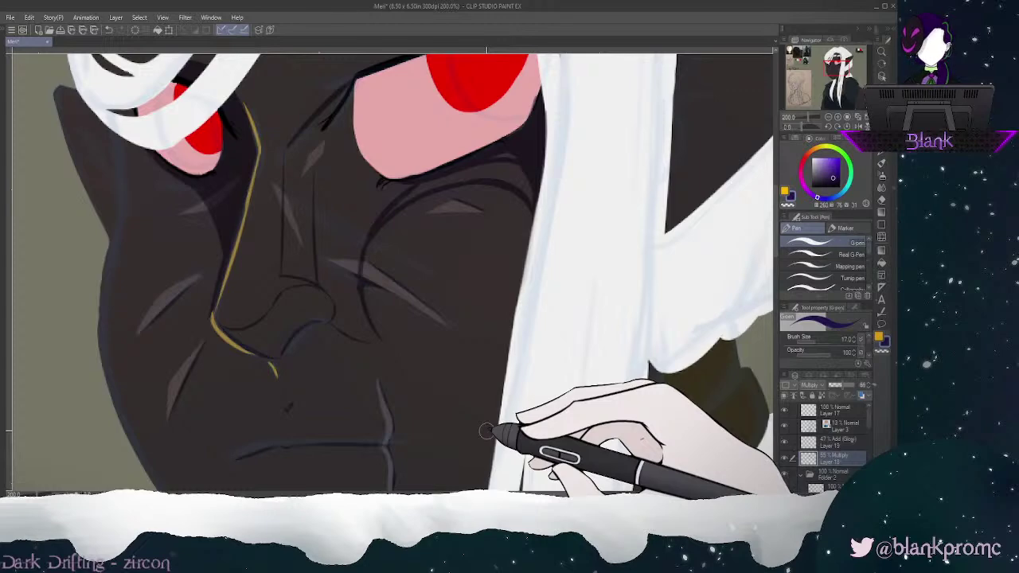
Step: Draw a long curved line from the nostril fold down to the jaw, and close the rounded cheek contour below the larger eye
{"action": "left_click_drag", "start_coordinate": [837, 69], "coordinate": [835, 71]}
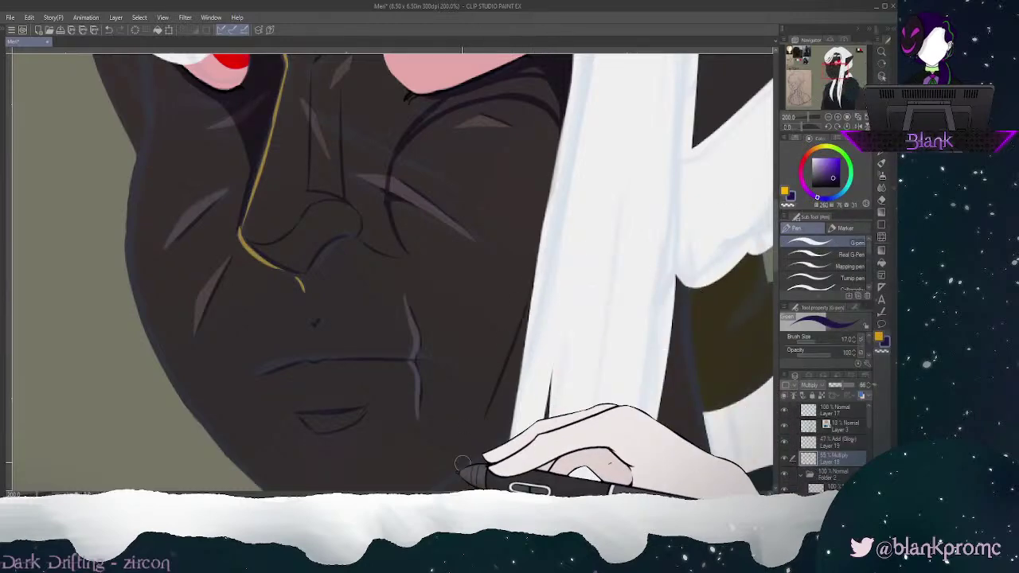
{"action": "left_click_drag", "start_coordinate": [835, 71], "coordinate": [834, 73]}
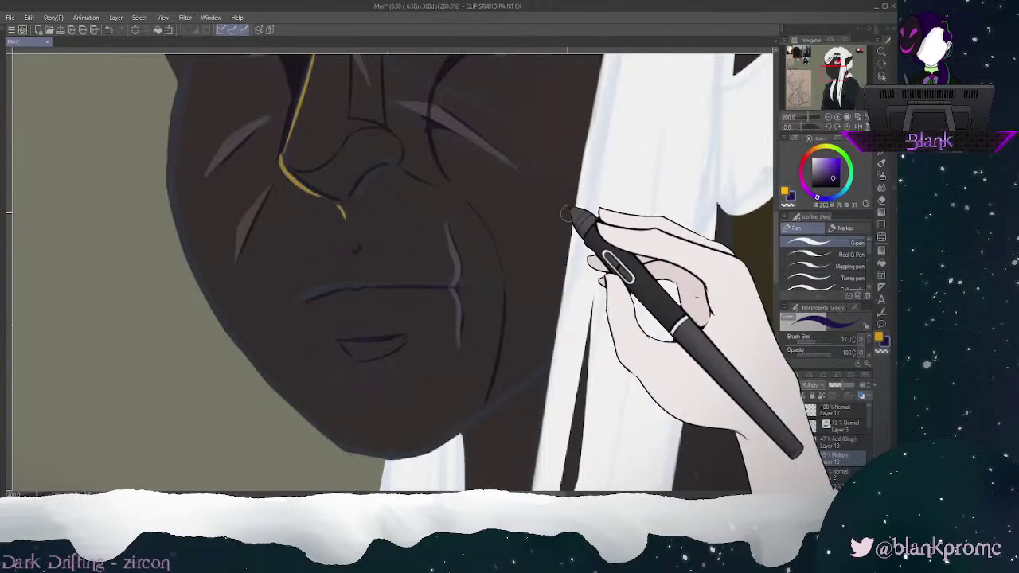
{"action": "left_click_drag", "start_coordinate": [833, 73], "coordinate": [837, 70]}
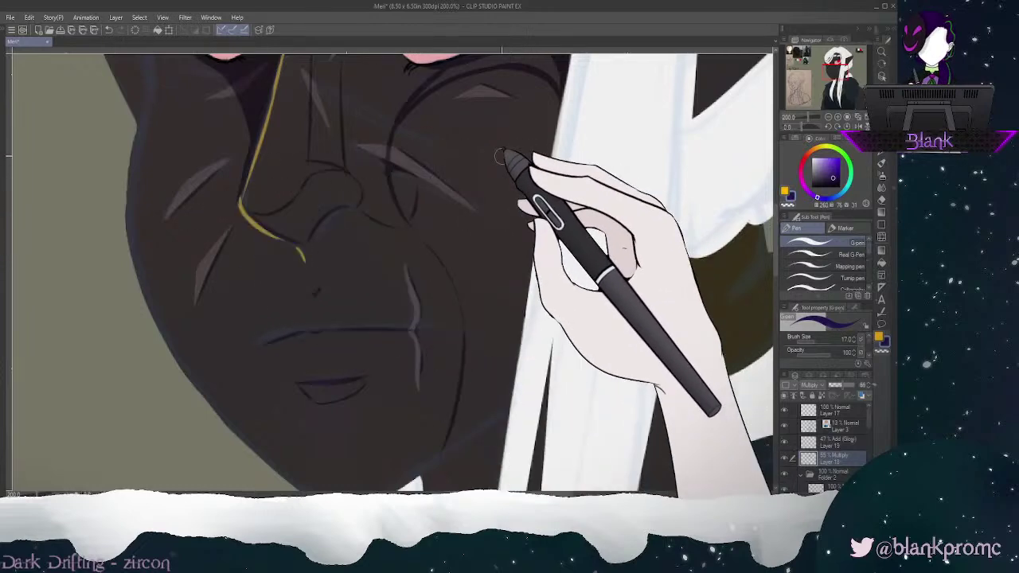
{"action": "left_click_drag", "start_coordinate": [835, 66], "coordinate": [835, 64]}
{"action": "key", "text": "ctrl+z"}
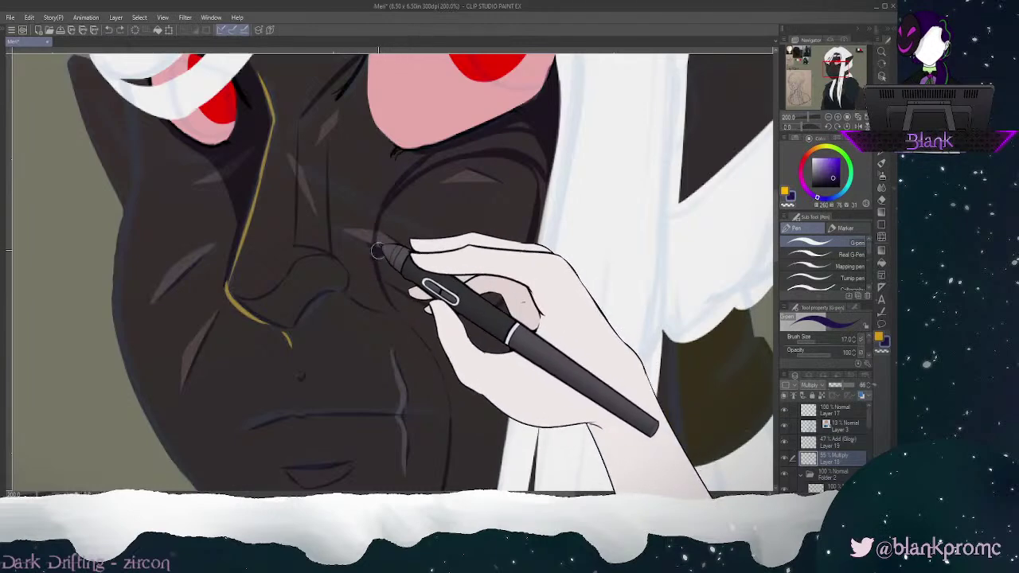
{"action": "left_click_drag", "start_coordinate": [379, 250], "coordinate": [446, 312]}
{"action": "mouse_move", "coordinate": [835, 62]}
{"action": "left_mouse_down"}
{"action": "mouse_move", "coordinate": [838, 55]}
{"action": "mouse_move", "coordinate": [833, 72]}
{"action": "left_mouse_up"}
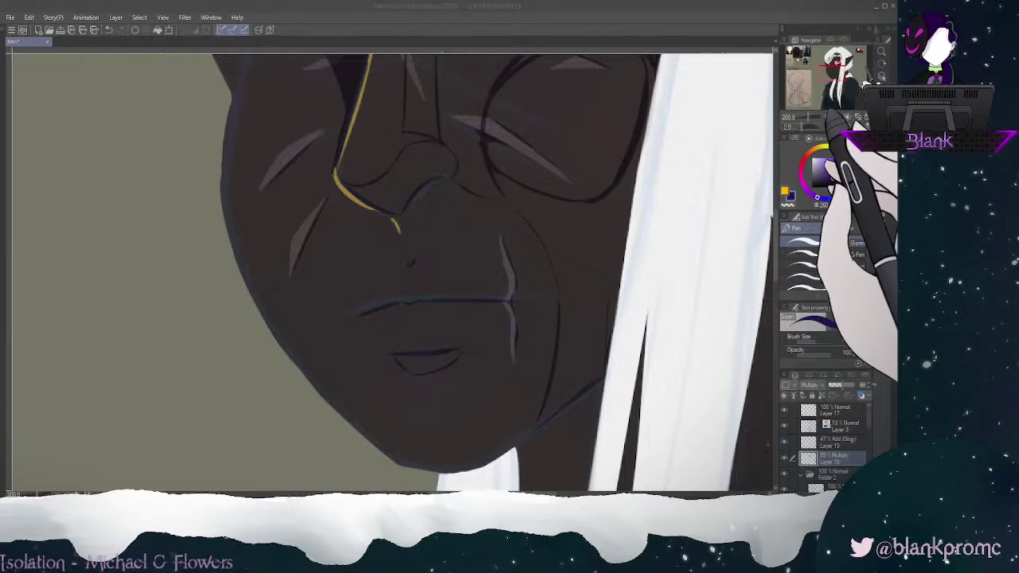
Step: Try to fill the cheek shadow area beside the hair with dark violet
{"action": "scroll", "coordinate": [393, 310], "scroll_direction": "down", "scroll_amount": 2}
{"action": "left_click_drag", "start_coordinate": [392, 310], "coordinate": [358, 341]}
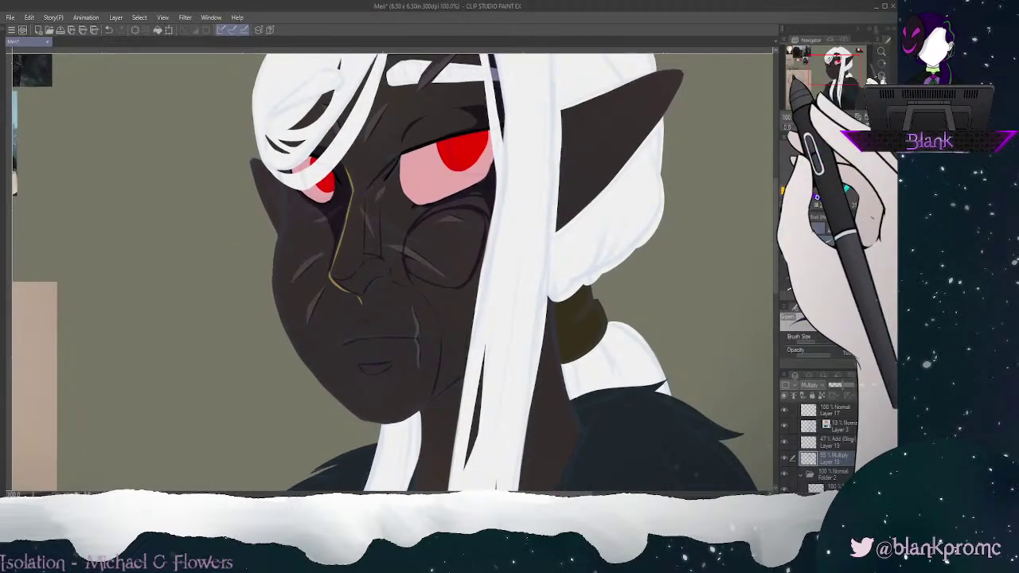
{"action": "key", "text": "ctrl+plus"}
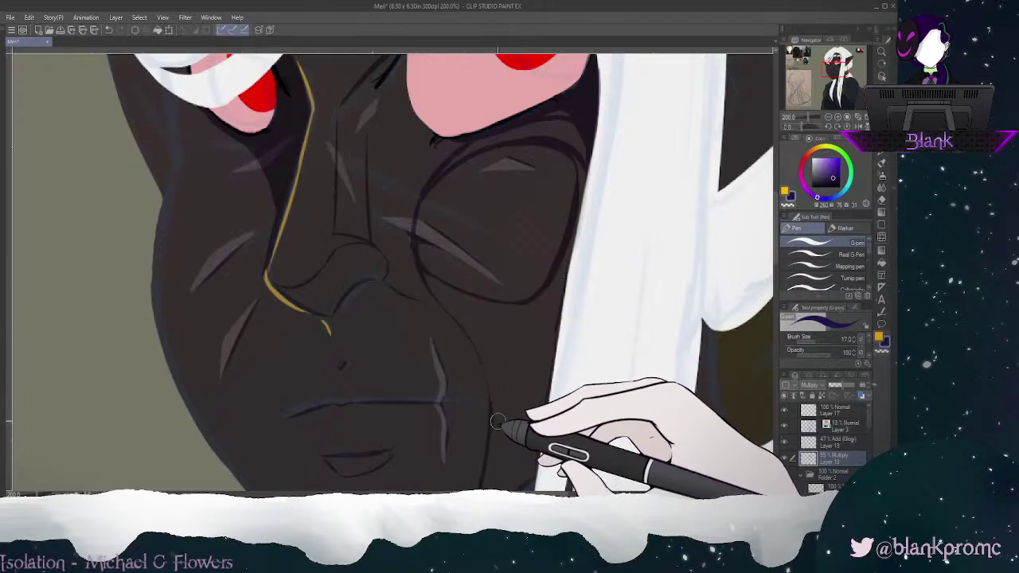
{"action": "left_click_drag", "start_coordinate": [833, 66], "coordinate": [828, 59]}
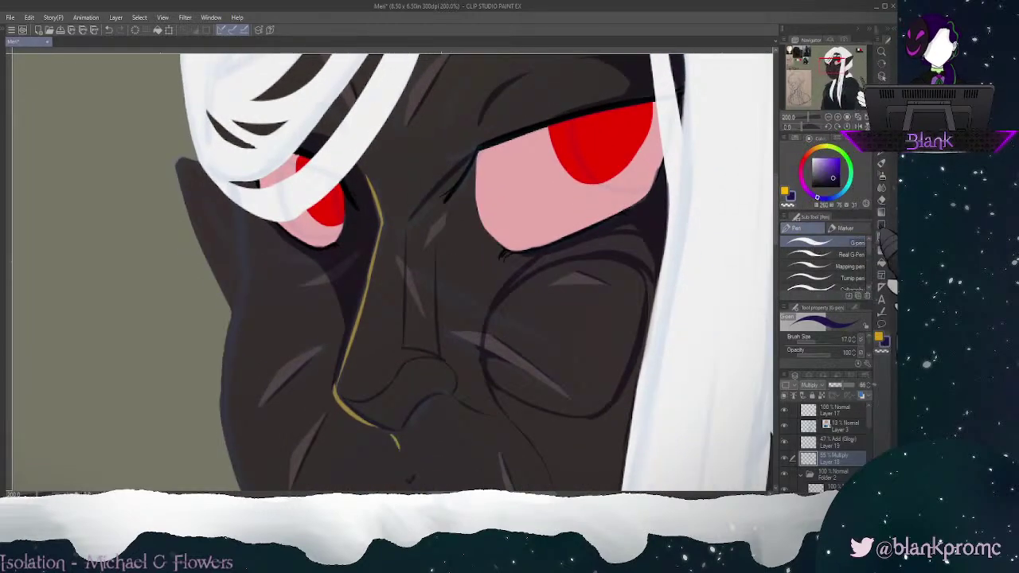
{"action": "left_click", "coordinate": [882, 263]}
{"action": "left_click", "coordinate": [834, 71]}
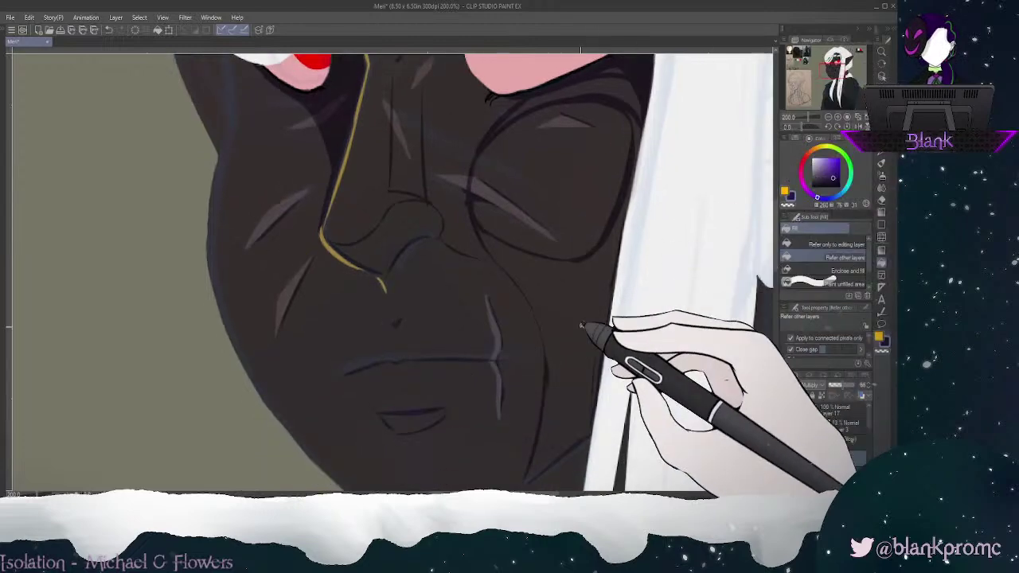
{"action": "left_click", "coordinate": [601, 423]}
{"action": "key", "text": "ctrl+z"}
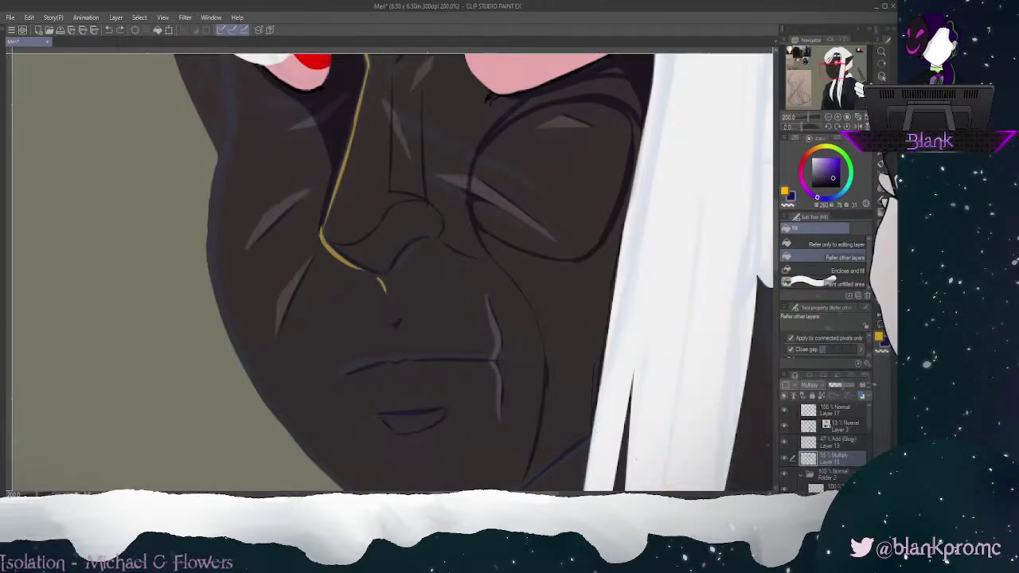
Step: Close the cheek shadow's outline along the hair edge and fill the areas around the rounded cheek with dark violet
{"action": "key", "text": "p"}
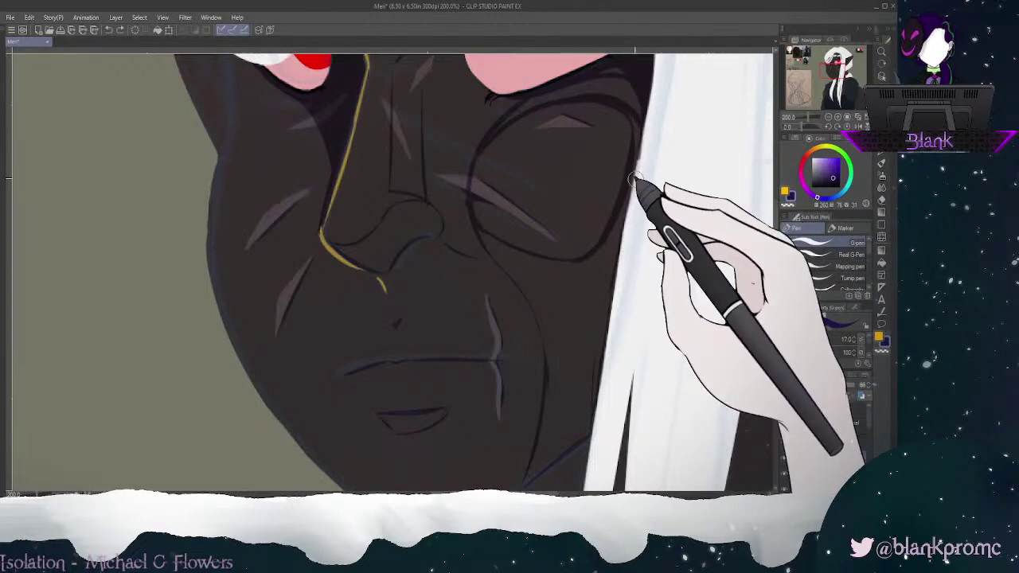
{"action": "key", "text": "g"}
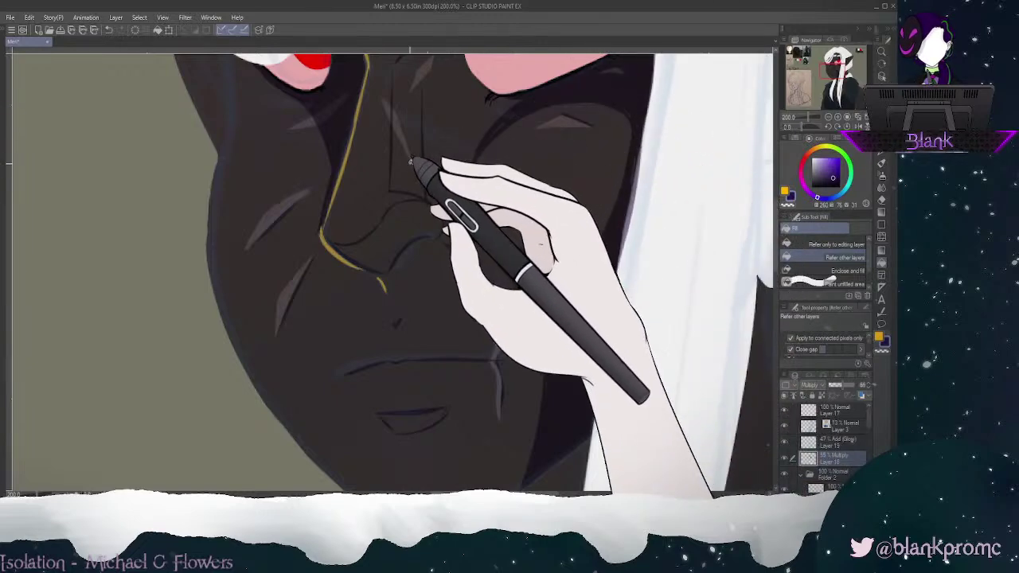
Step: Join the nose lines to the larger eye's corner and the nostril fold to the cheek contour, then fill the nose-side shadow with dark violet
{"action": "left_click", "coordinate": [398, 228]}
{"action": "key", "text": "ctrl+z"}
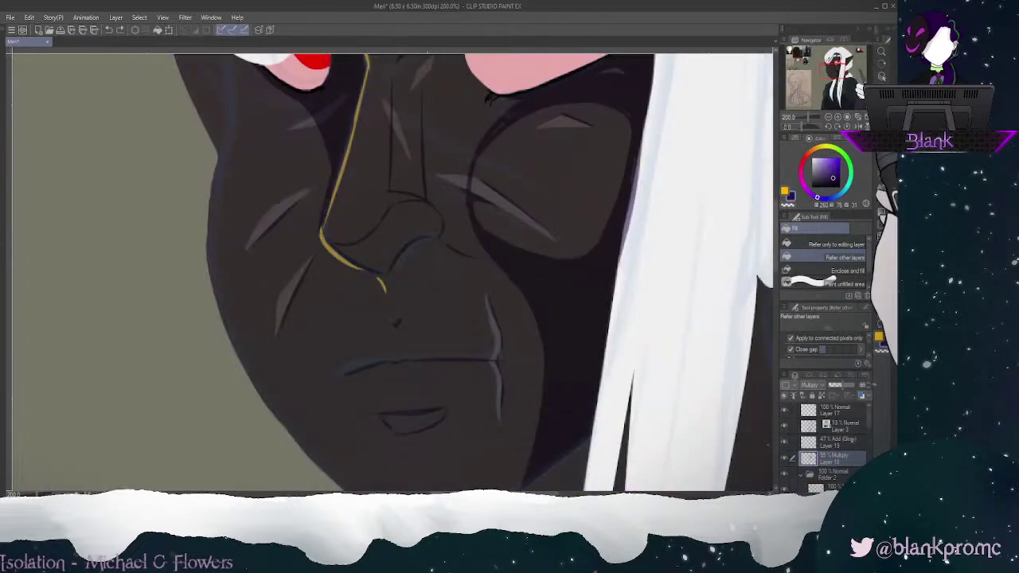
{"action": "key", "text": "p"}
{"action": "mouse_move", "coordinate": [399, 228]}
{"action": "left_mouse_down"}
{"action": "mouse_move", "coordinate": [351, 307]}
{"action": "mouse_move", "coordinate": [331, 399]}
{"action": "left_mouse_up"}
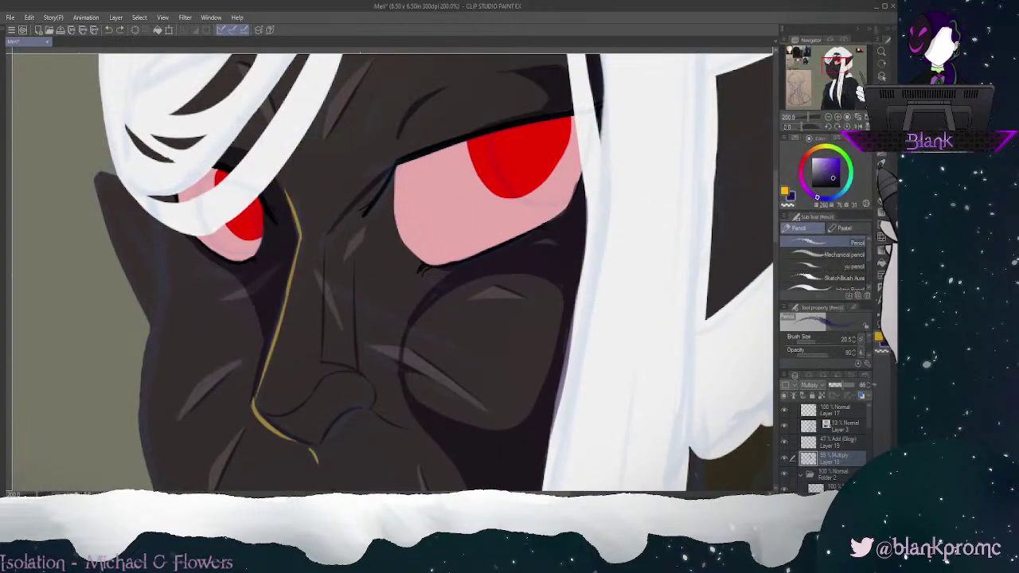
{"action": "left_click", "coordinate": [882, 138]}
{"action": "left_click_drag", "start_coordinate": [835, 65], "coordinate": [835, 65]}
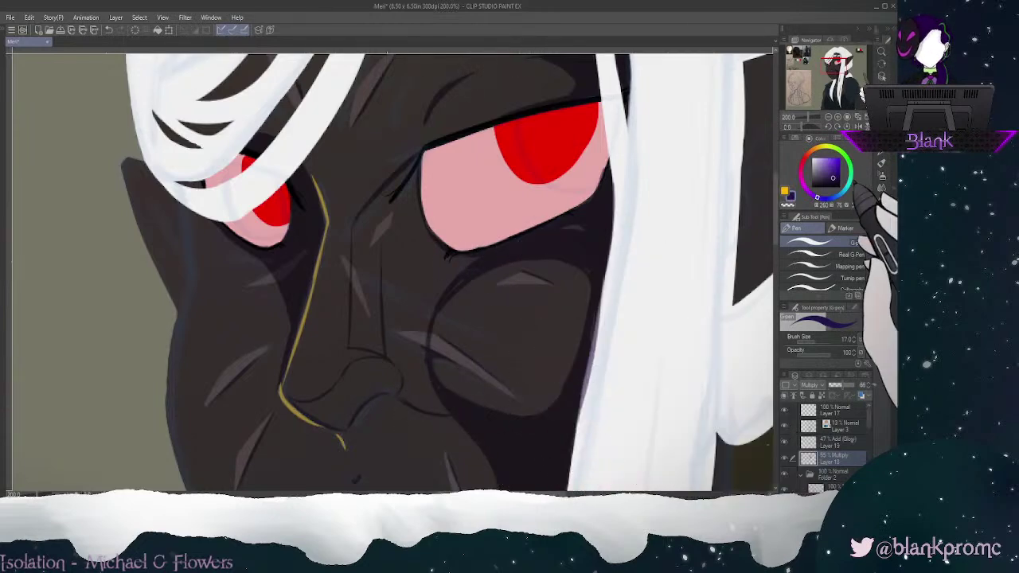
{"action": "left_click", "coordinate": [882, 250]}
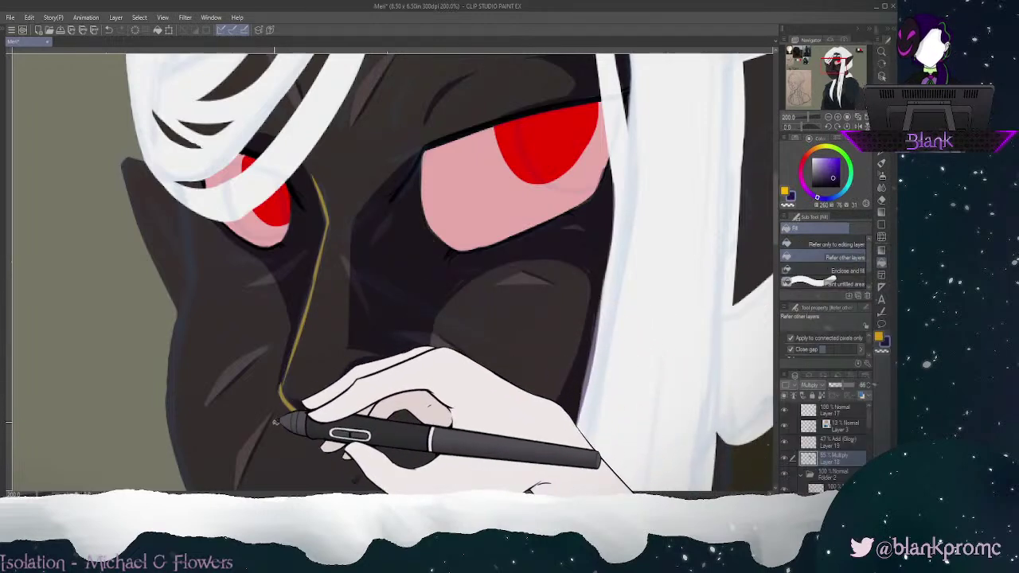
Step: Refine the dark violet mouth line from the lip scar to the far mouth corner and clean up its edges
{"action": "left_click_drag", "start_coordinate": [836, 58], "coordinate": [835, 67]}
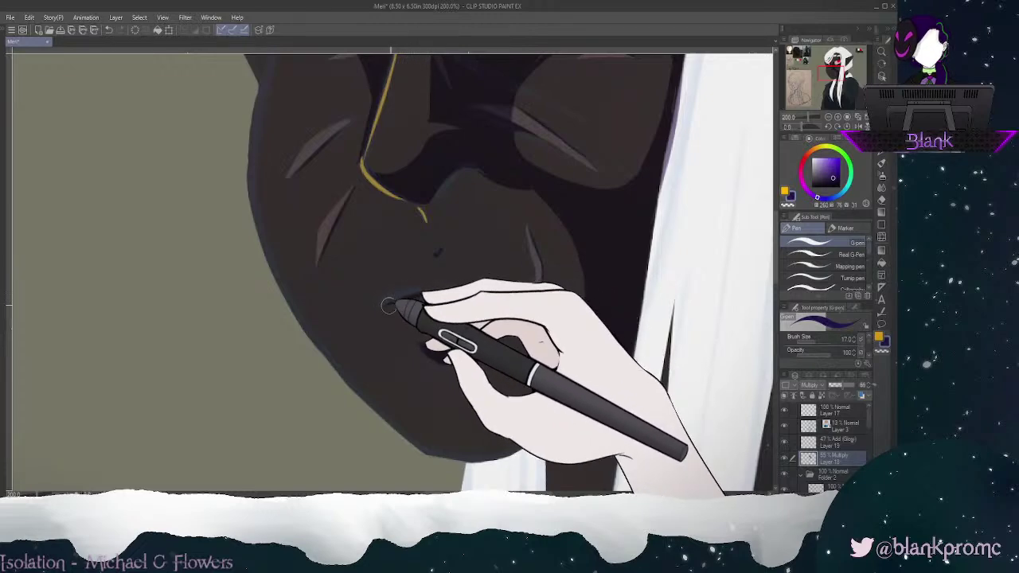
{"action": "left_click", "coordinate": [829, 126]}
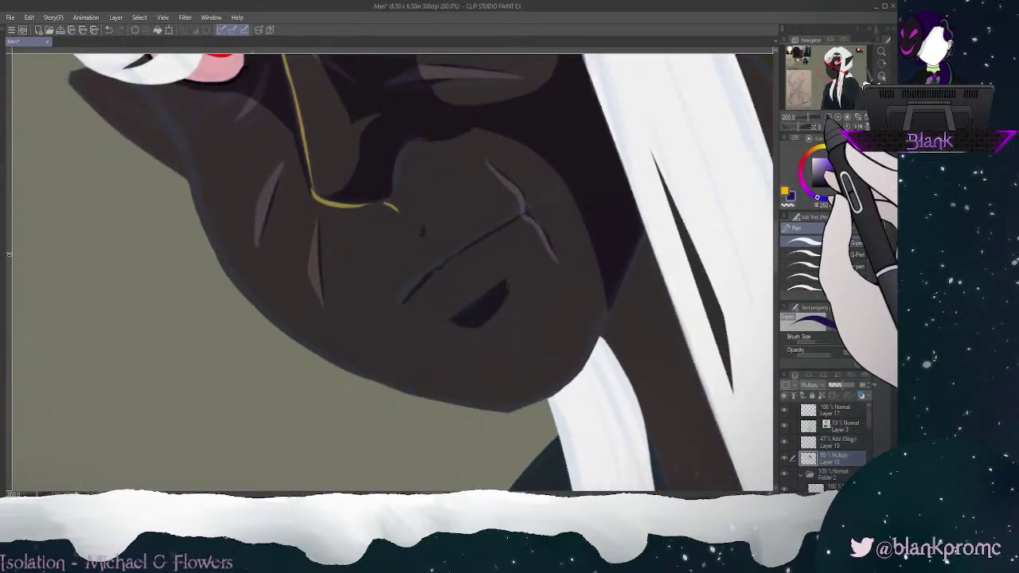
{"action": "left_click_drag", "start_coordinate": [830, 127], "coordinate": [844, 128]}
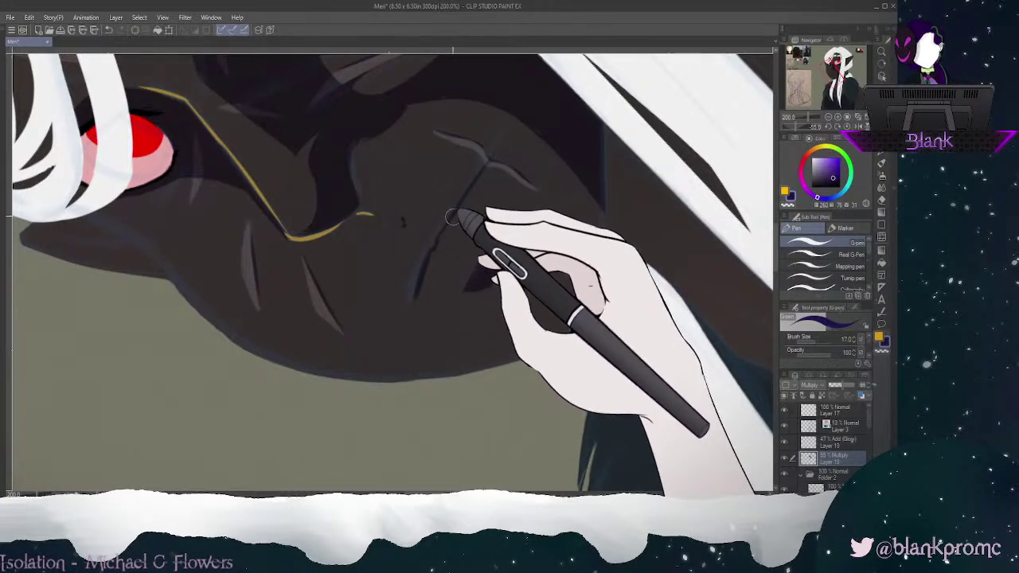
{"action": "left_click_drag", "start_coordinate": [486, 164], "coordinate": [536, 188]}
{"action": "left_click_drag", "start_coordinate": [487, 156], "coordinate": [445, 224]}
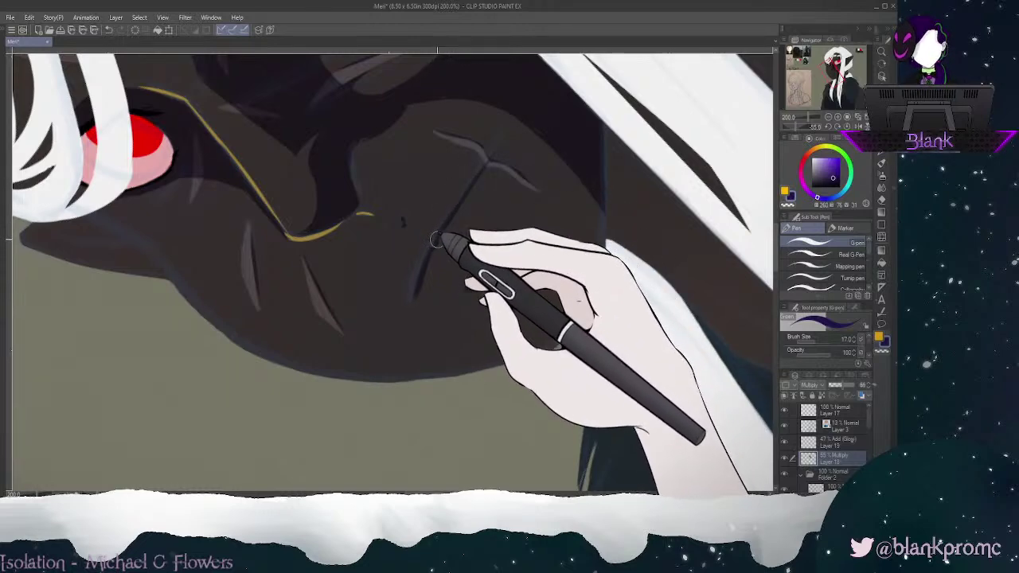
{"action": "key", "text": "e"}
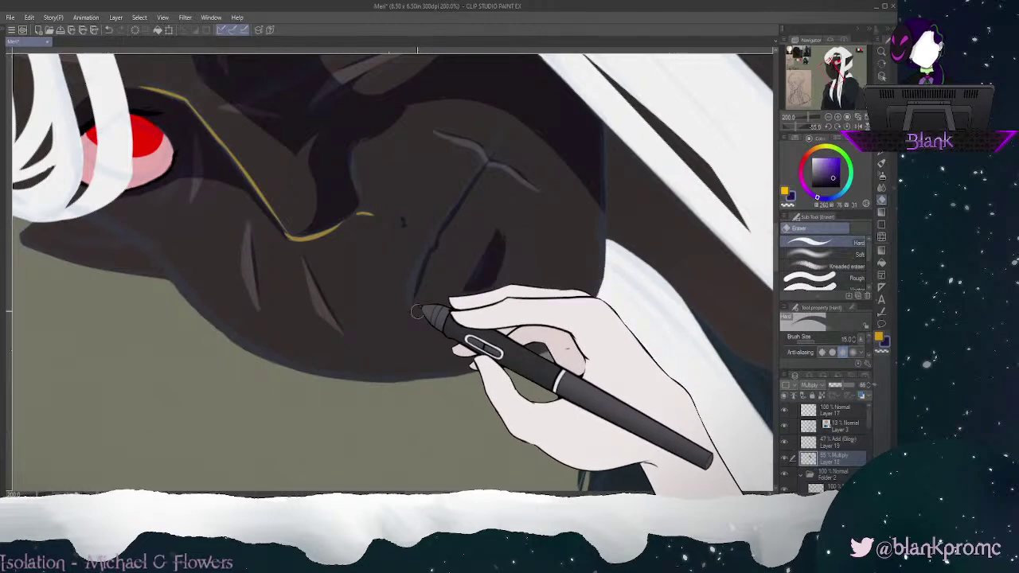
{"action": "key", "text": "p"}
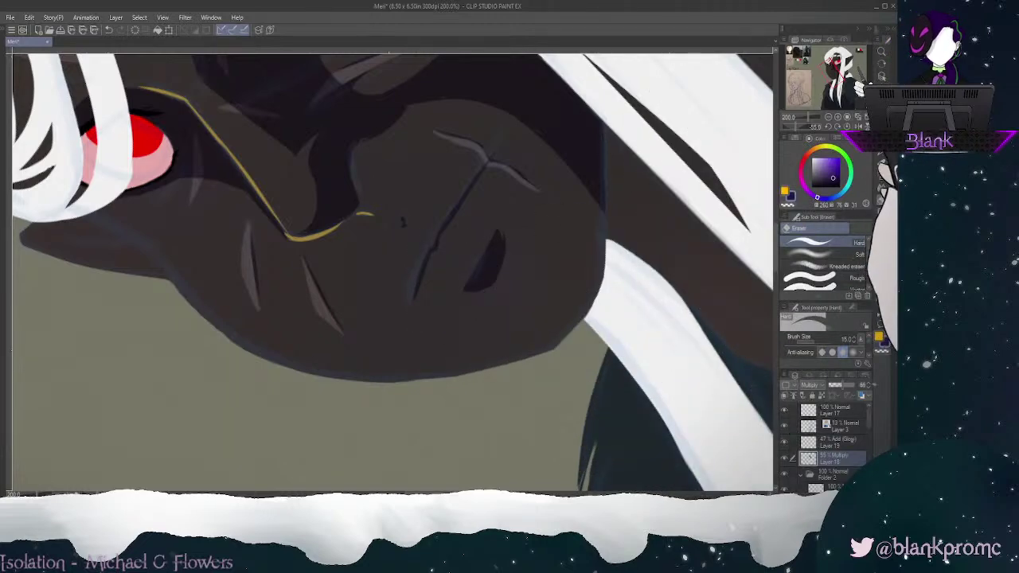
Step: Extend the dark violet cheek shadow along the underside of the jaw to the chin
{"action": "left_click", "coordinate": [847, 117]}
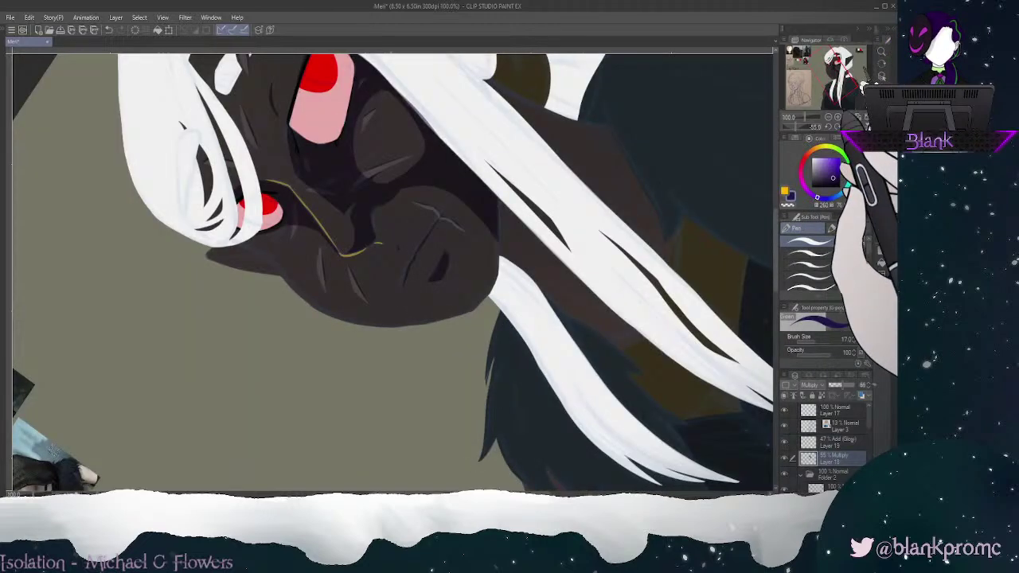
{"action": "left_click", "coordinate": [847, 127]}
{"action": "left_click", "coordinate": [838, 117]}
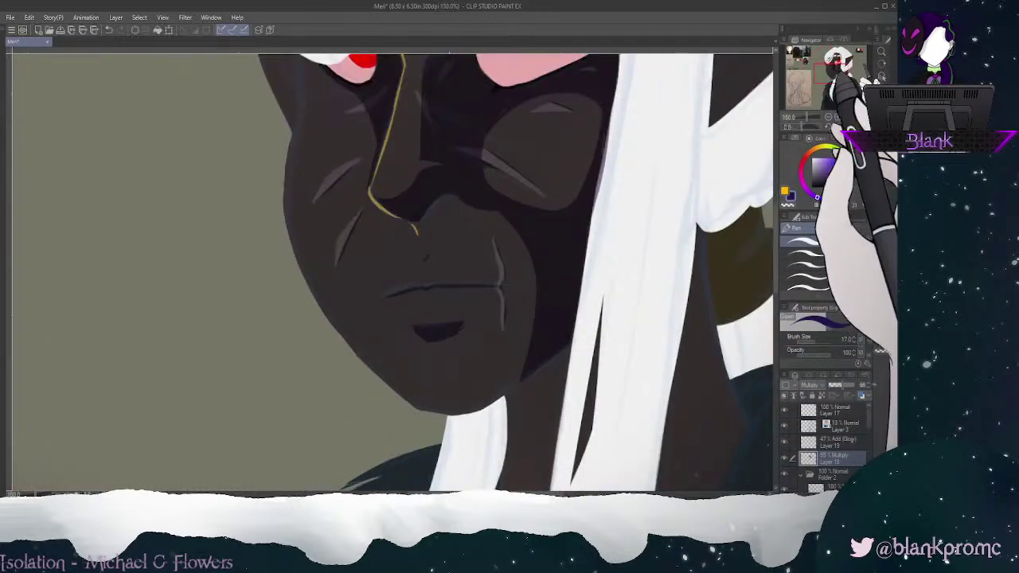
{"action": "left_click", "coordinate": [830, 78]}
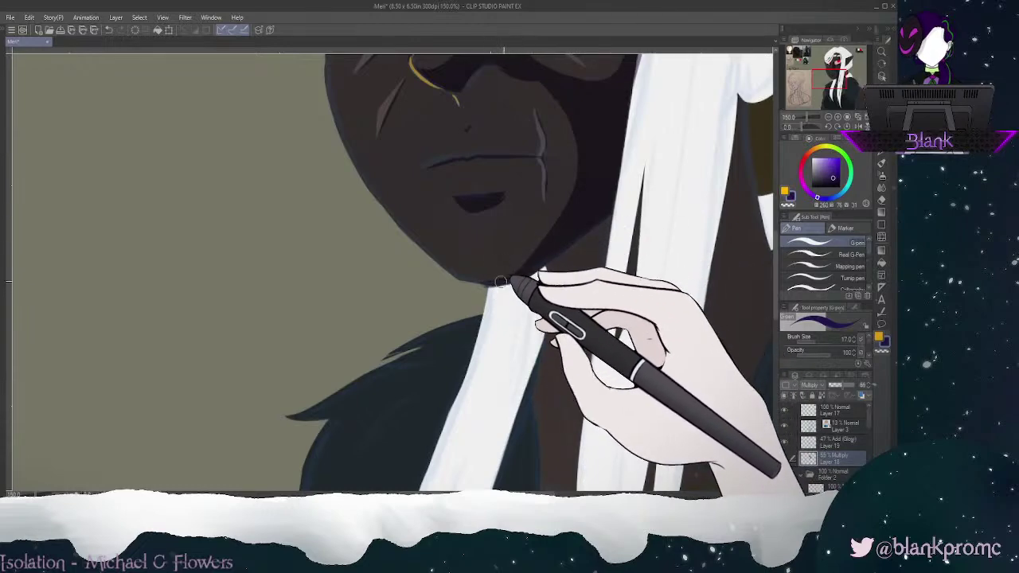
Step: Trim and touch up the jaw shadow's edge where the chin meets the white hair strand
{"action": "key", "text": "e"}
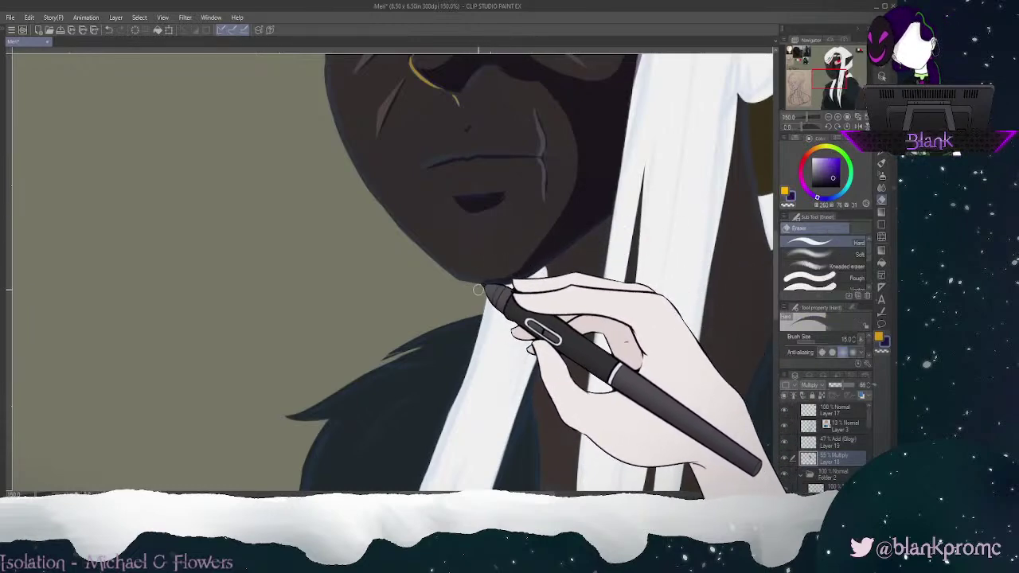
{"action": "left_click", "coordinate": [828, 126]}
{"action": "left_click", "coordinate": [827, 126]}
{"action": "left_click", "coordinate": [827, 126]}
{"action": "left_click", "coordinate": [827, 126]}
{"action": "left_click", "coordinate": [827, 126]}
{"action": "left_click", "coordinate": [828, 126]}
{"action": "left_click", "coordinate": [828, 126]}
{"action": "left_click", "coordinate": [827, 126]}
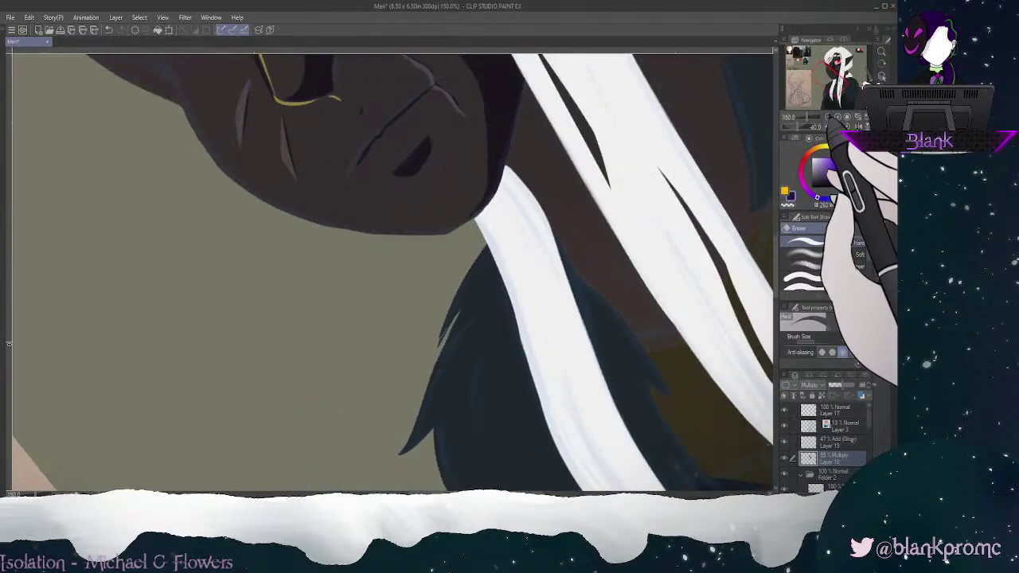
{"action": "left_click", "coordinate": [828, 125]}
{"action": "left_click", "coordinate": [828, 126]}
{"action": "left_click", "coordinate": [828, 126]}
{"action": "left_click", "coordinate": [828, 126]}
{"action": "left_click", "coordinate": [838, 117]}
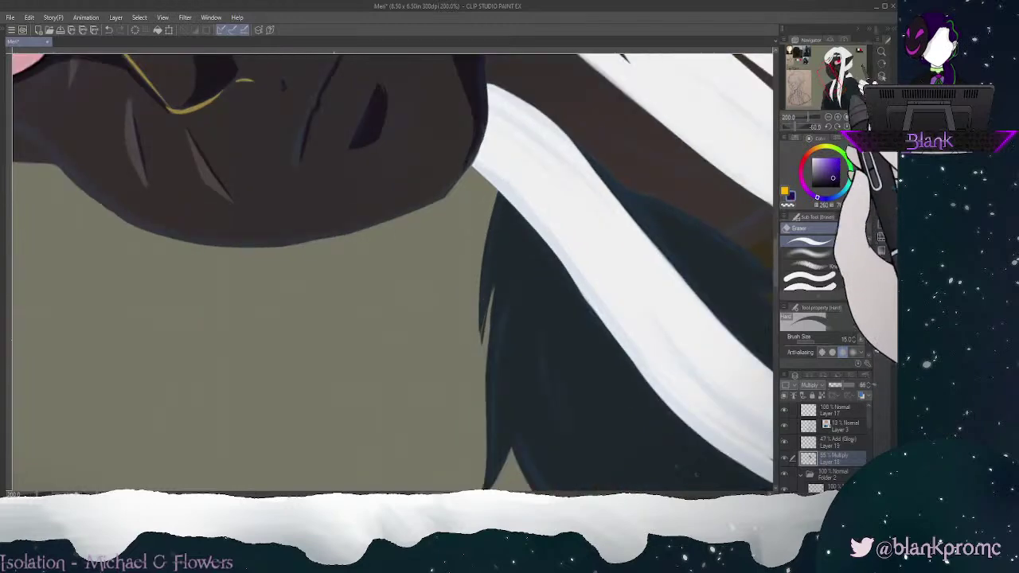
{"action": "left_click_drag", "start_coordinate": [836, 64], "coordinate": [834, 66]}
{"action": "left_click", "coordinate": [883, 134]}
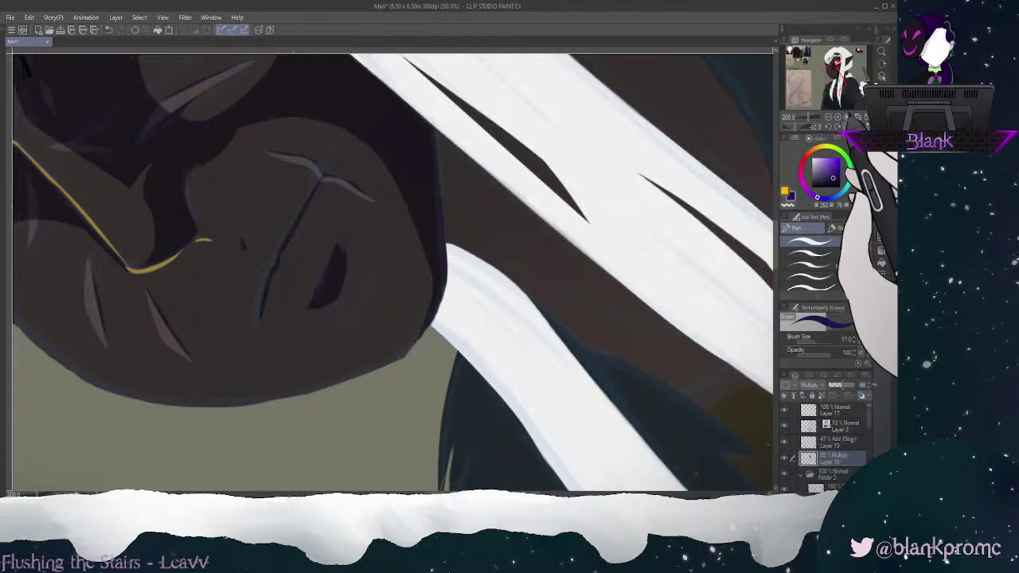
Step: Reduce the G-pen's brush size to 6 for fine facial lines
{"action": "left_click", "coordinate": [848, 117]}
{"action": "left_click", "coordinate": [848, 126]}
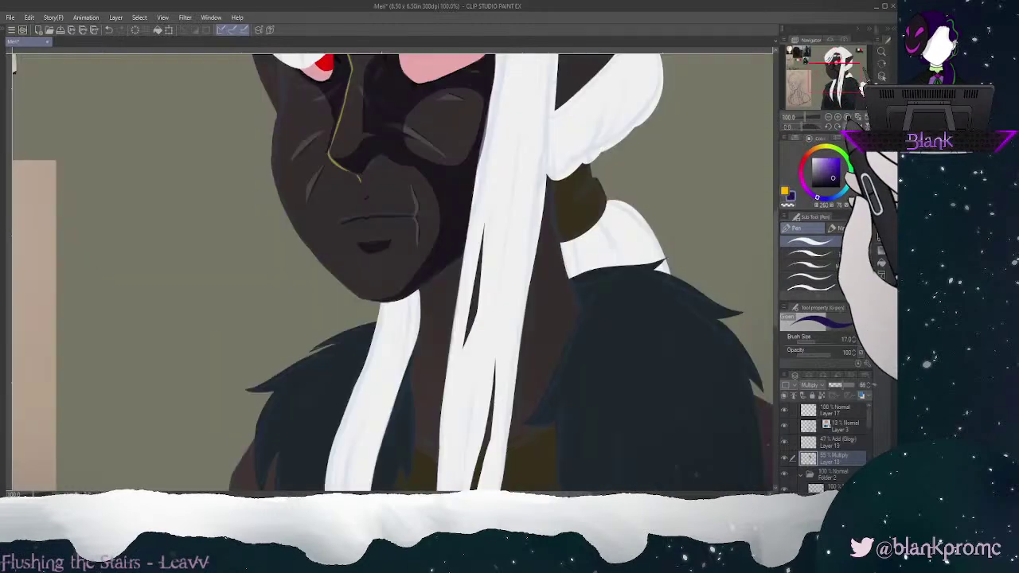
{"action": "left_click_drag", "start_coordinate": [841, 73], "coordinate": [836, 66]}
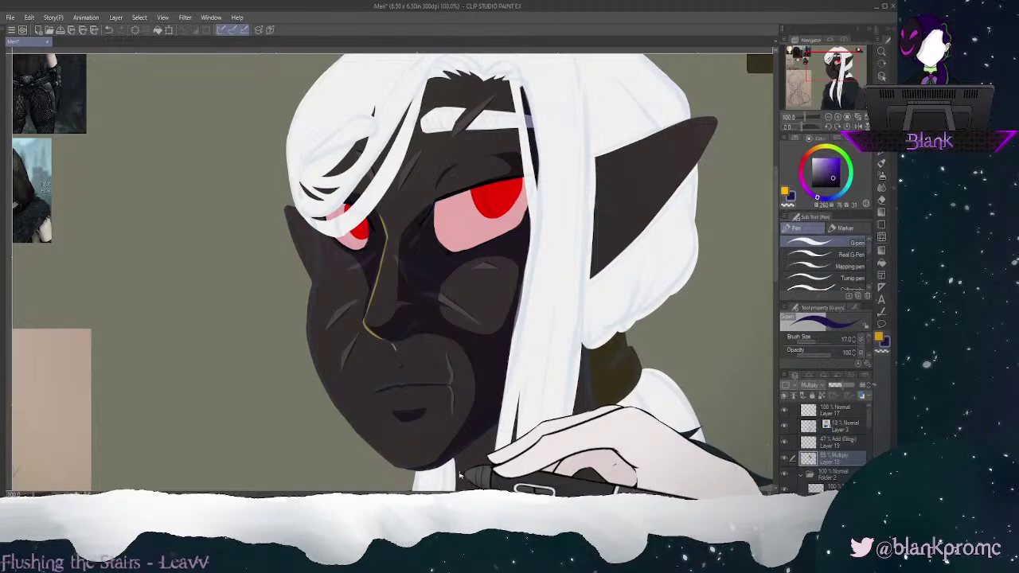
{"action": "left_click", "coordinate": [838, 117]}
{"action": "left_click", "coordinate": [838, 117]}
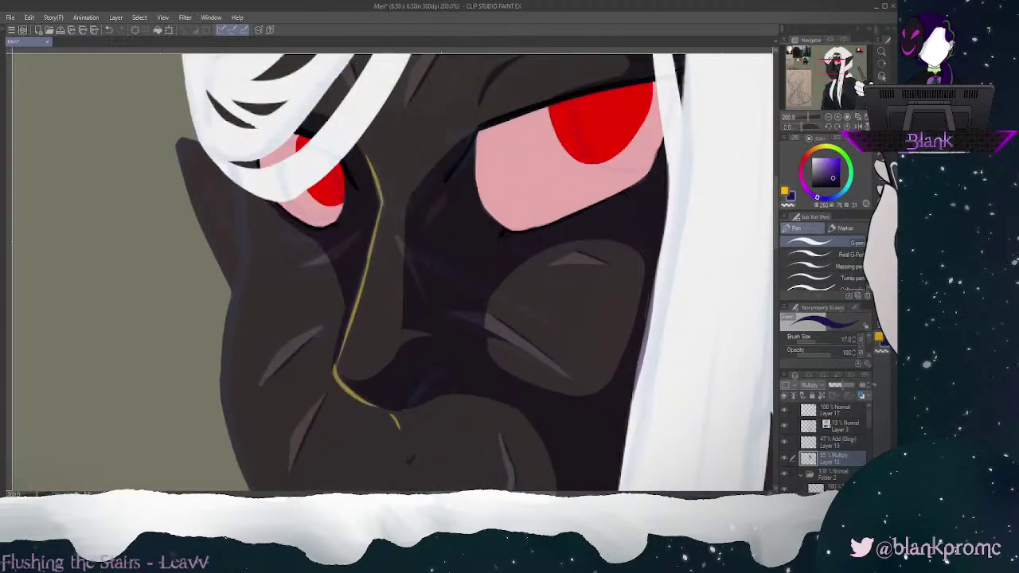
{"action": "key", "text": "["}
{"action": "key", "text": "["}
{"action": "key", "text": "["}
{"action": "key", "text": "["}
{"action": "key", "text": "["}
{"action": "key", "text": "["}
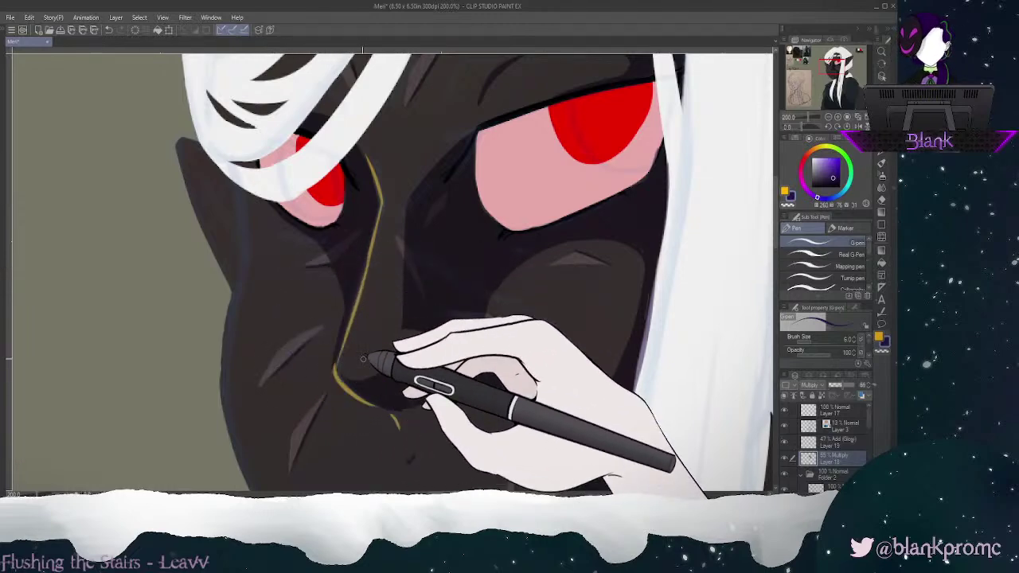
Step: Draw thin yellow highlights along the edges of the cheek scars on the Add (Glow) layer
{"action": "left_click", "coordinate": [829, 117]}
{"action": "left_click", "coordinate": [829, 118]}
{"action": "left_click", "coordinate": [829, 118]}
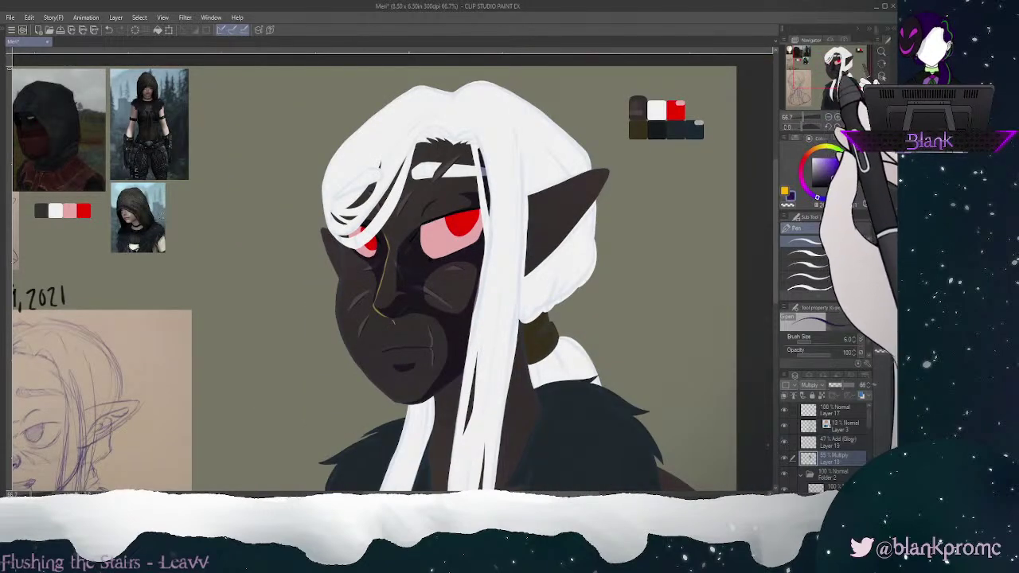
{"action": "left_click_drag", "start_coordinate": [833, 66], "coordinate": [834, 68]}
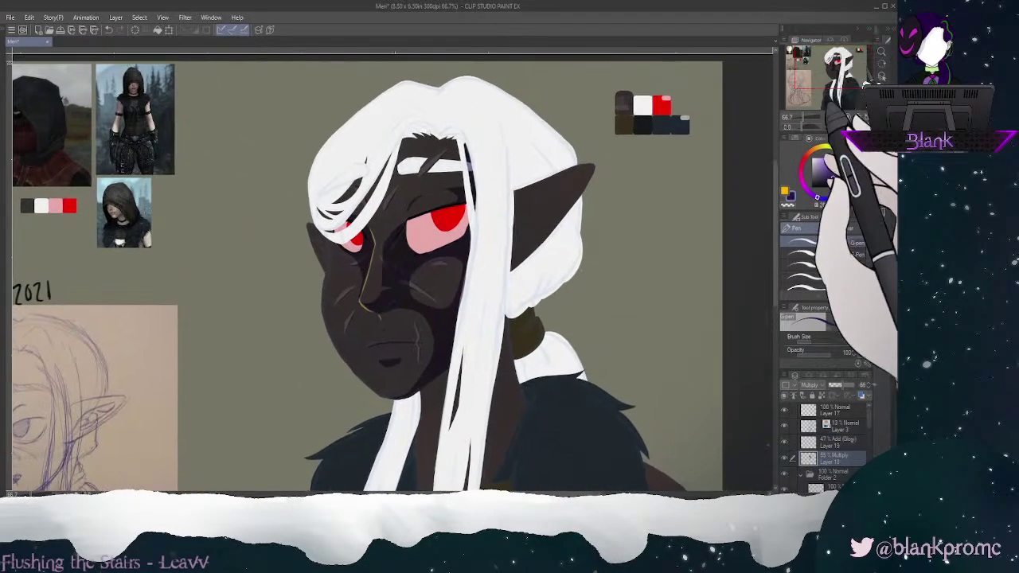
{"action": "left_click", "coordinate": [850, 442]}
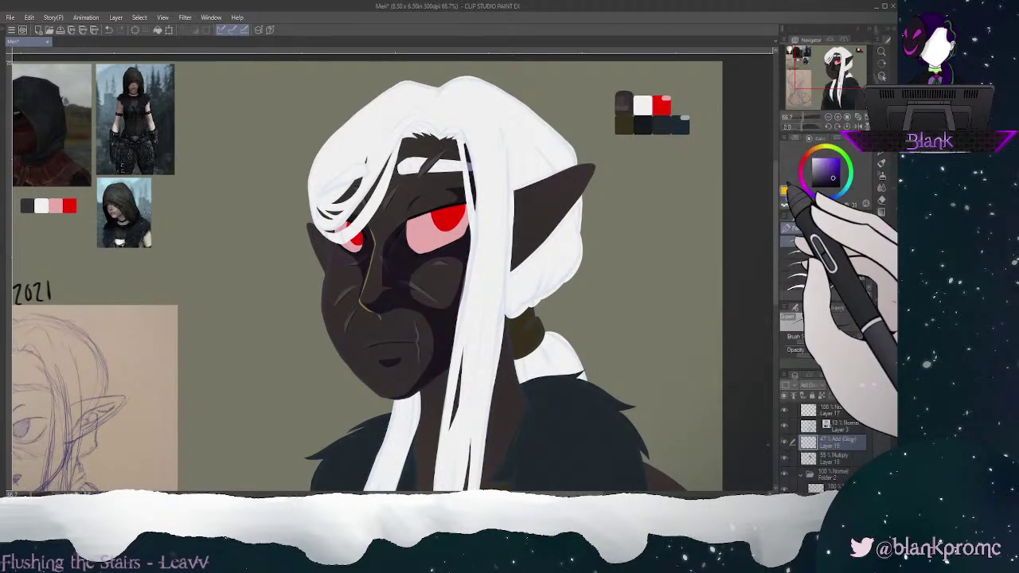
{"action": "left_click", "coordinate": [878, 338]}
{"action": "left_click", "coordinate": [838, 117]}
{"action": "left_click", "coordinate": [837, 117]}
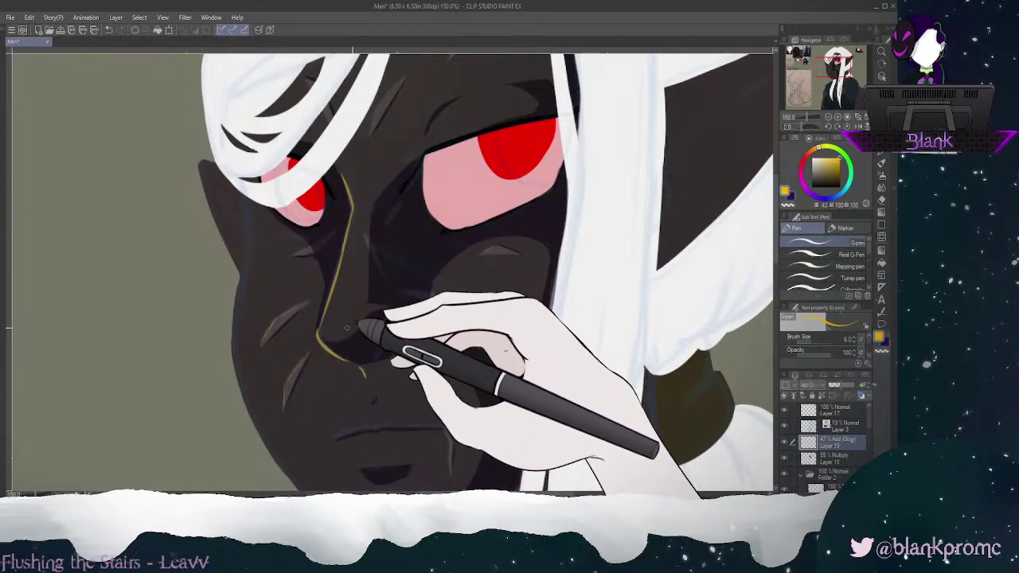
{"action": "left_click_drag", "start_coordinate": [833, 68], "coordinate": [834, 71]}
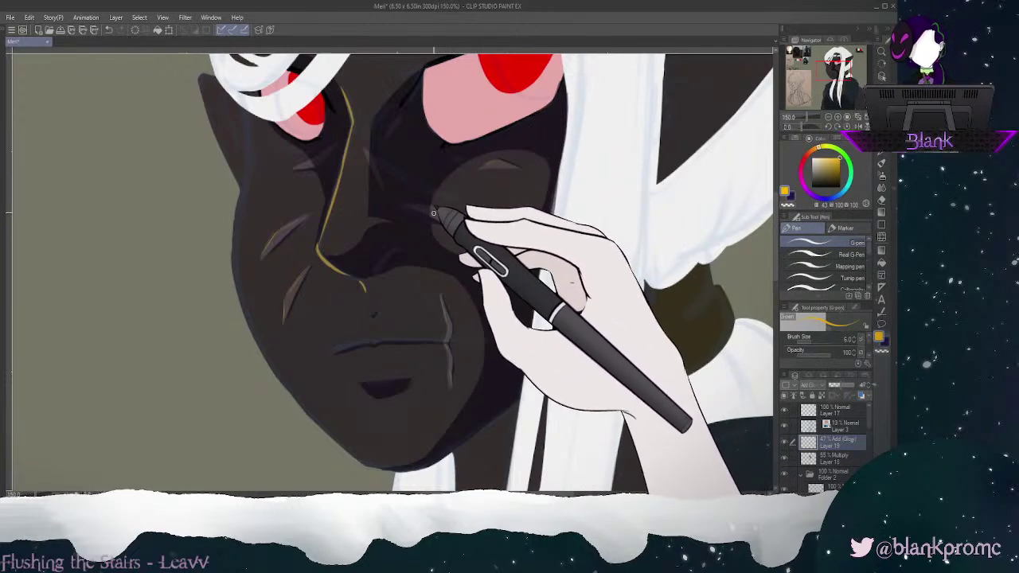
{"action": "mouse_move", "coordinate": [437, 217]}
{"action": "left_mouse_down"}
{"action": "mouse_move", "coordinate": [484, 235]}
{"action": "mouse_move", "coordinate": [496, 257]}
{"action": "left_mouse_up"}
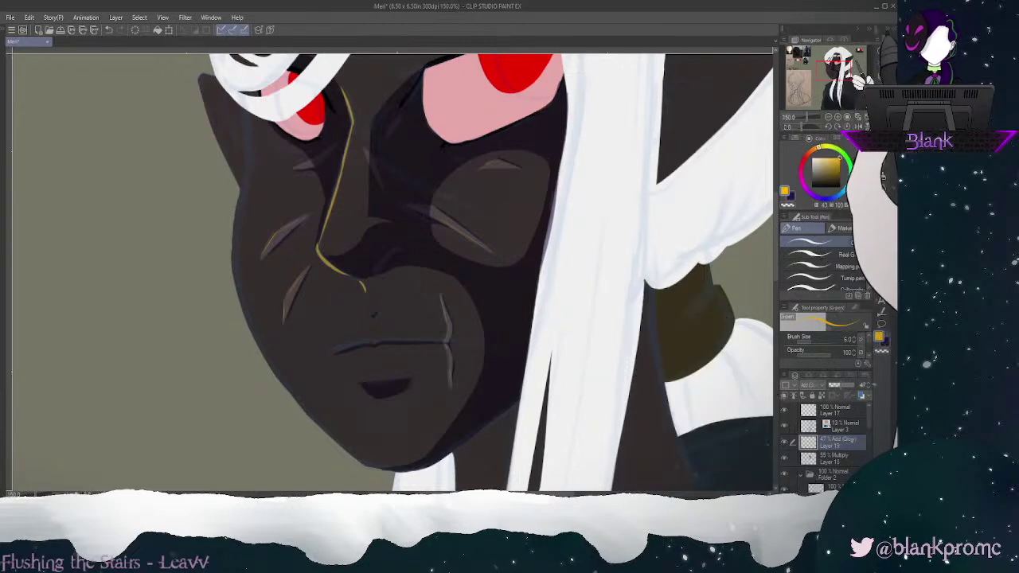
Step: Add thin yellow highlights along the edges of the scar crossing the eyebrow and the other forehead scars
{"action": "left_click_drag", "start_coordinate": [834, 70], "coordinate": [833, 61]}
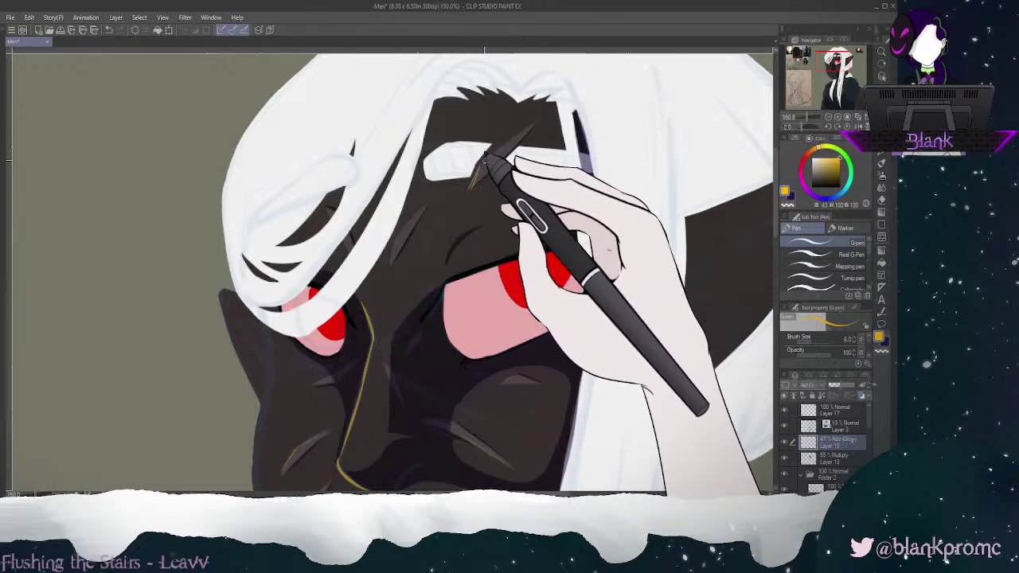
{"action": "mouse_move", "coordinate": [472, 184]}
{"action": "left_mouse_down"}
{"action": "mouse_move", "coordinate": [517, 129]}
{"action": "mouse_move", "coordinate": [481, 162]}
{"action": "mouse_move", "coordinate": [535, 124]}
{"action": "left_mouse_up"}
{"action": "left_click_drag", "start_coordinate": [489, 156], "coordinate": [531, 125]}
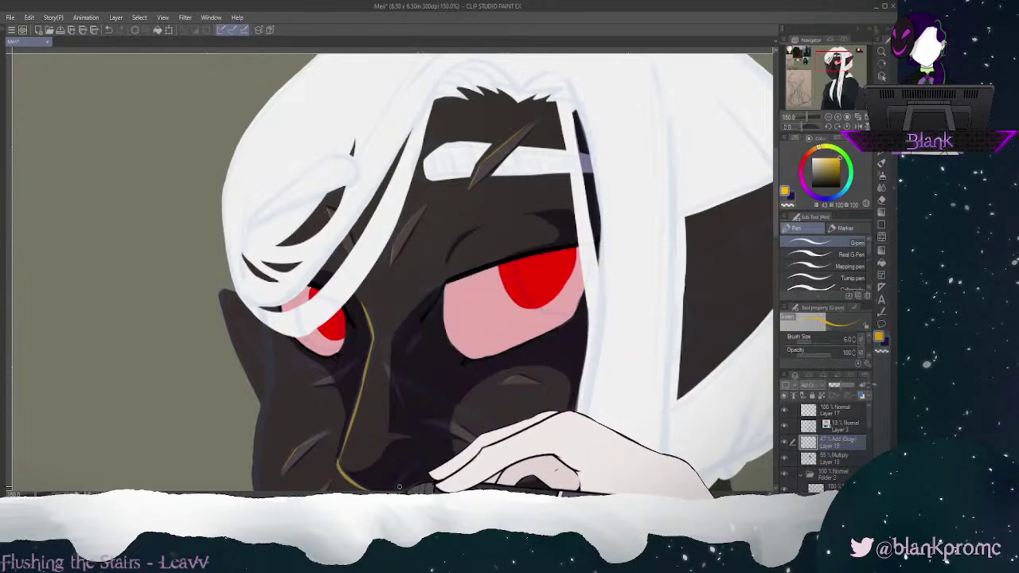
{"action": "left_click", "coordinate": [828, 117]}
{"action": "left_click_drag", "start_coordinate": [835, 64], "coordinate": [830, 67]}
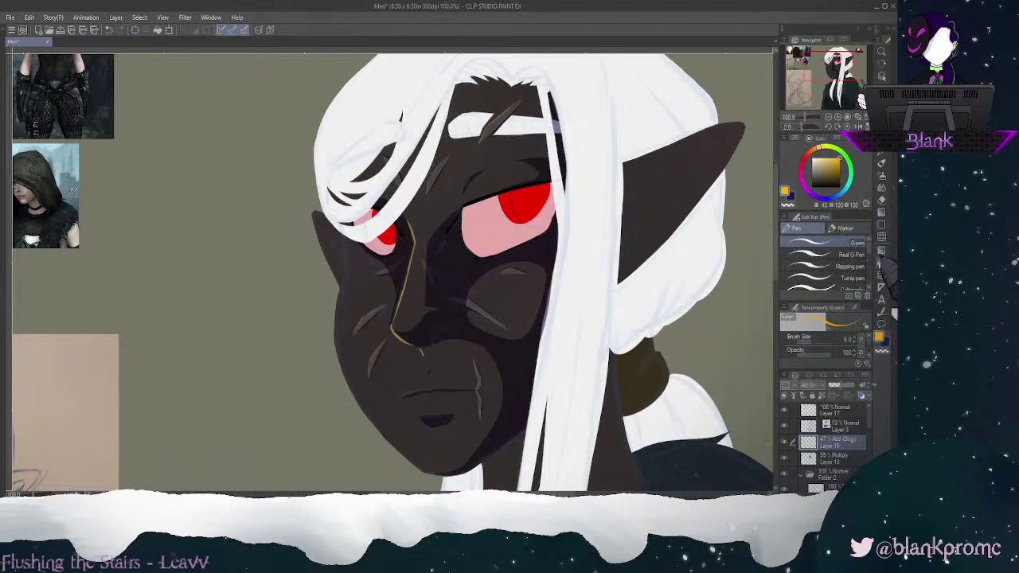
Step: Soften the Multiply layer's shadows around the eyes, nose, cheek and mouth using Blur at size 40, refining details at size 20
{"action": "key", "text": "j"}
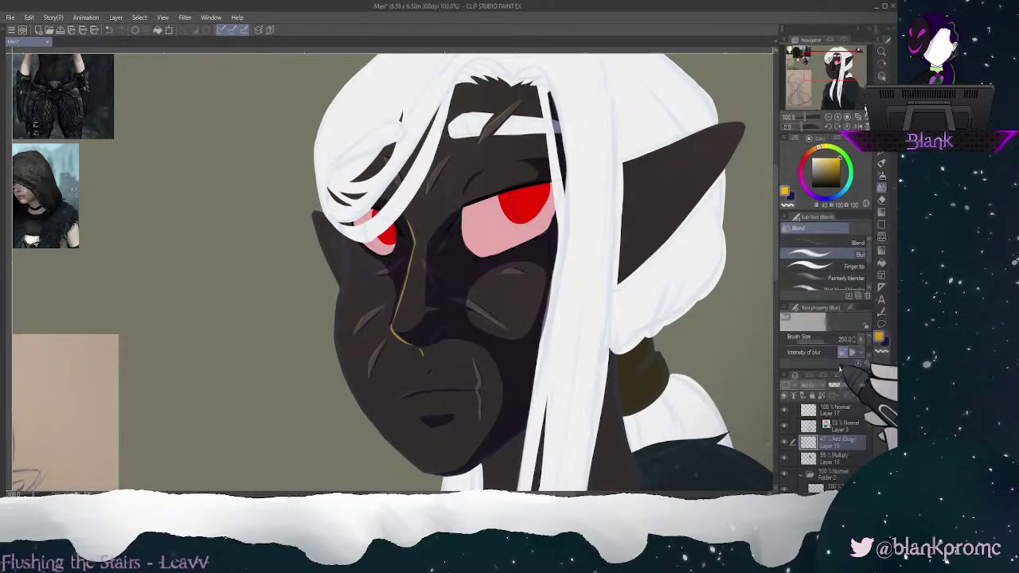
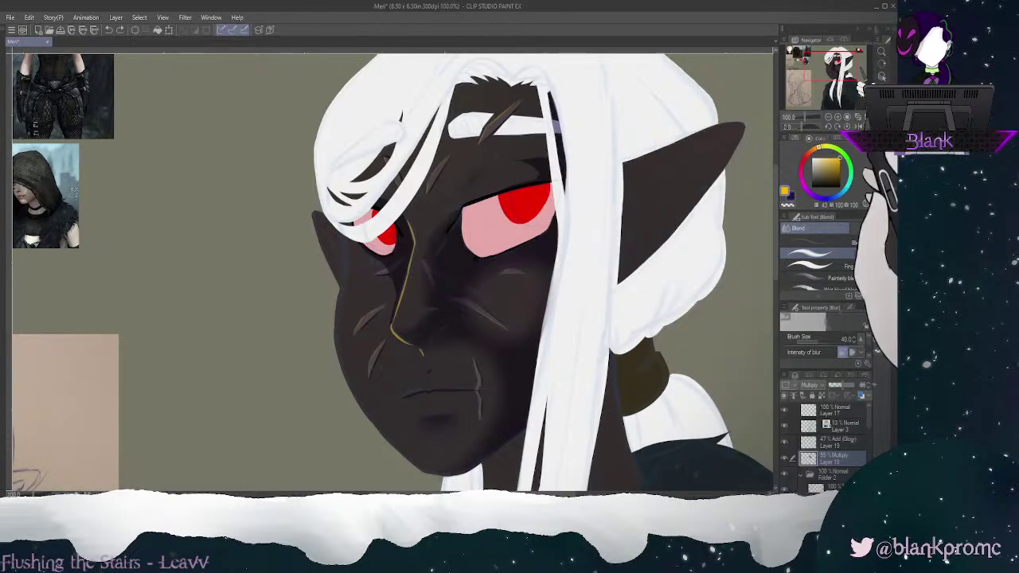
{"action": "left_click", "coordinate": [838, 117]}
{"action": "left_click", "coordinate": [838, 117]}
{"action": "left_click_drag", "start_coordinate": [832, 66], "coordinate": [837, 59]}
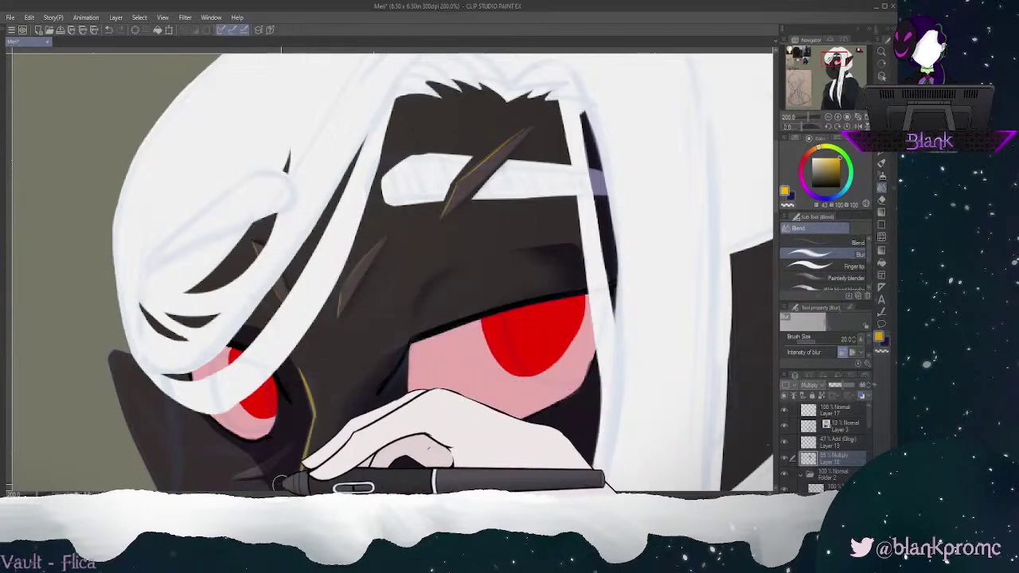
{"action": "left_click_drag", "start_coordinate": [834, 55], "coordinate": [834, 67]}
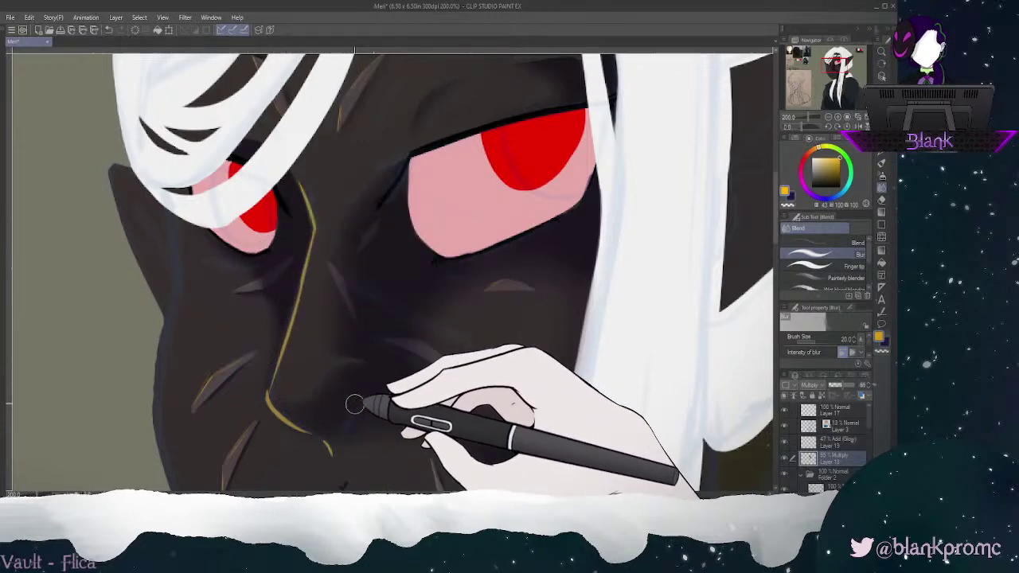
{"action": "left_click_drag", "start_coordinate": [836, 63], "coordinate": [834, 70]}
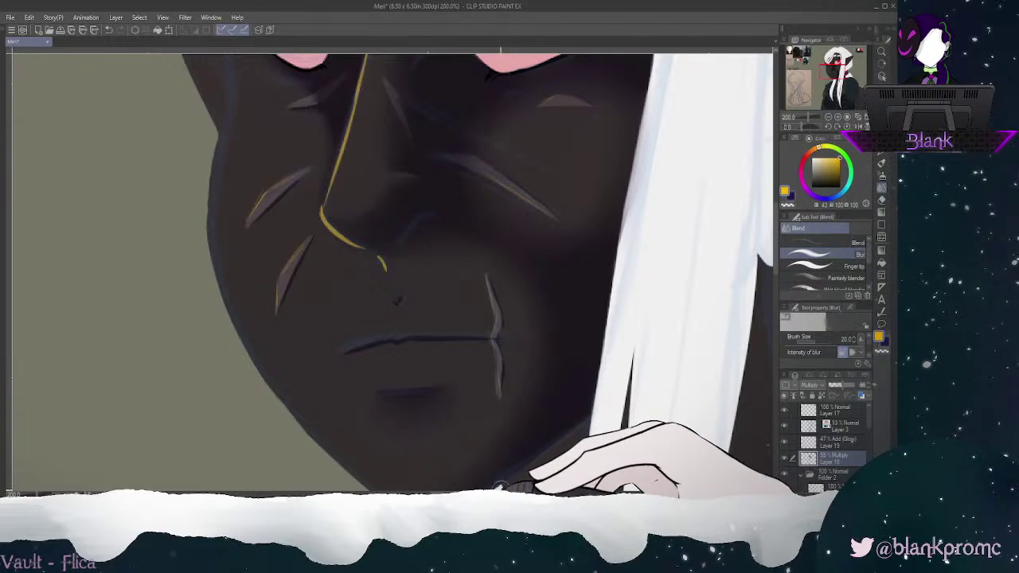
{"action": "left_click_drag", "start_coordinate": [835, 69], "coordinate": [835, 67]}
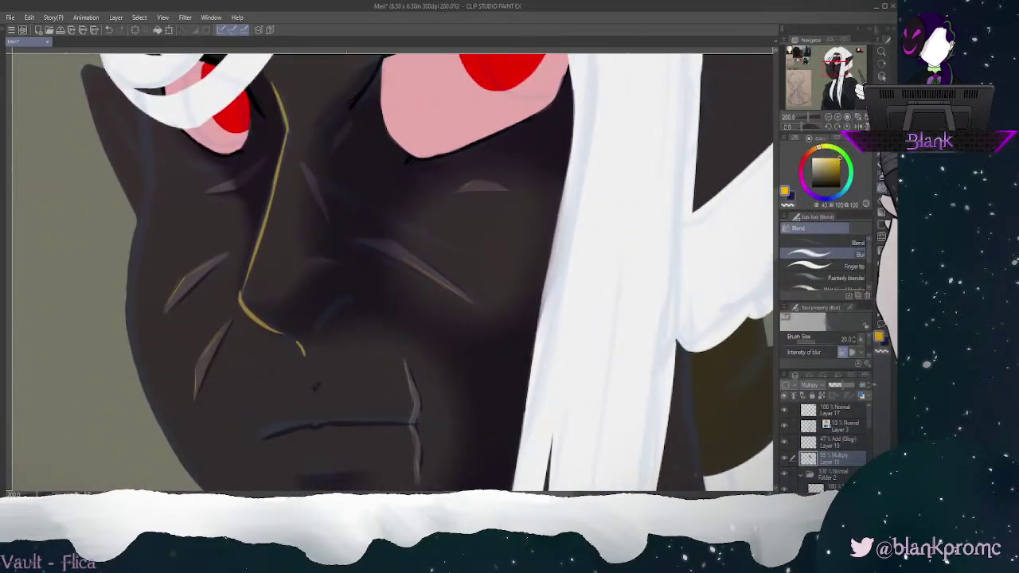
Step: Paint dark violet strokes below the larger cheek scar and beside the mouth with a size 17 G-pen, and blur them at size 70
{"action": "key", "text": "p"}
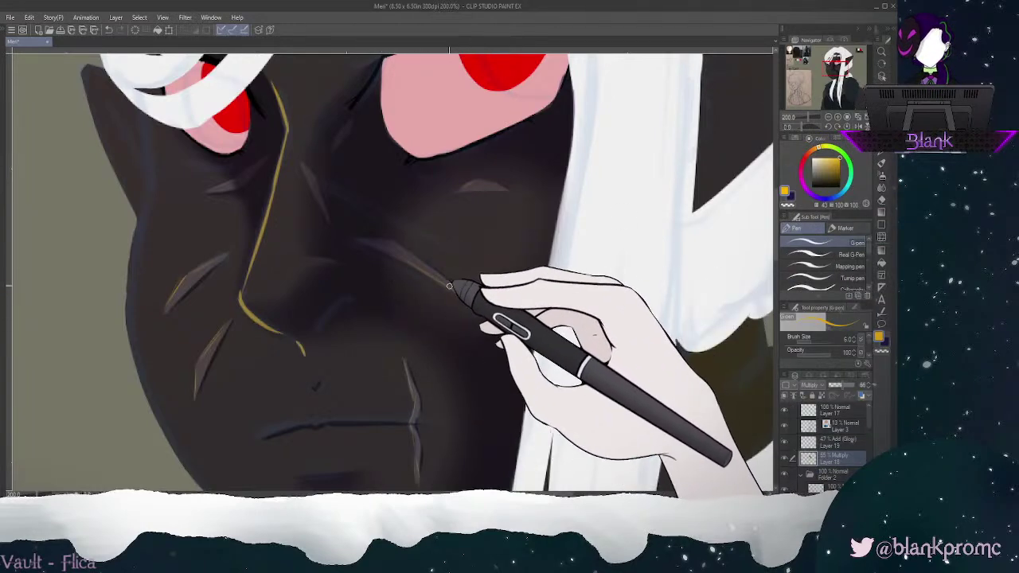
{"action": "key", "text": "bracketright"}
{"action": "key", "text": "bracketright"}
{"action": "key", "text": "bracketright"}
{"action": "key", "text": "bracketright"}
{"action": "key", "text": "bracketright"}
{"action": "key", "text": "bracketright"}
{"action": "left_click_drag", "start_coordinate": [384, 270], "coordinate": [433, 309]}
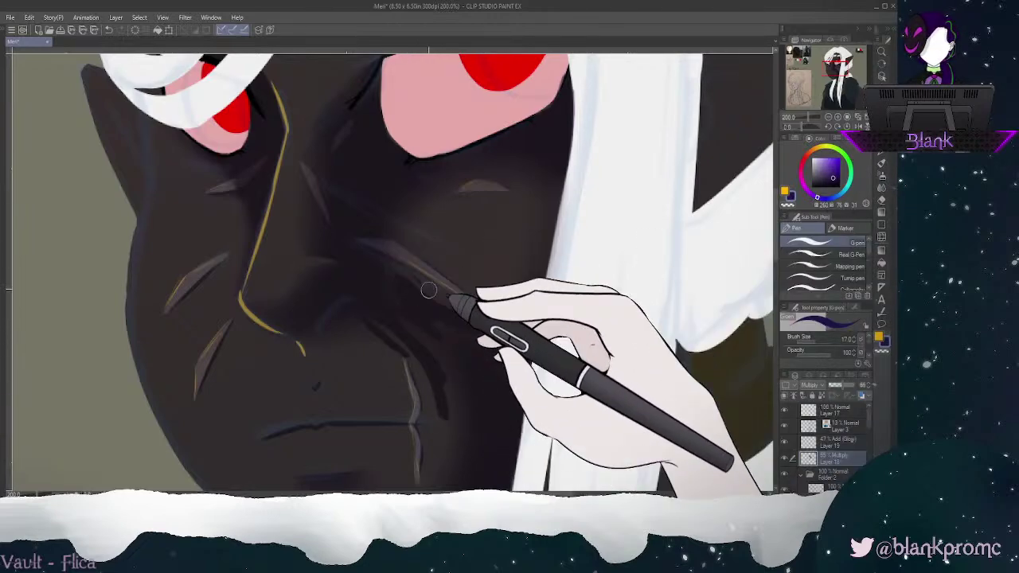
{"action": "left_click", "coordinate": [882, 188]}
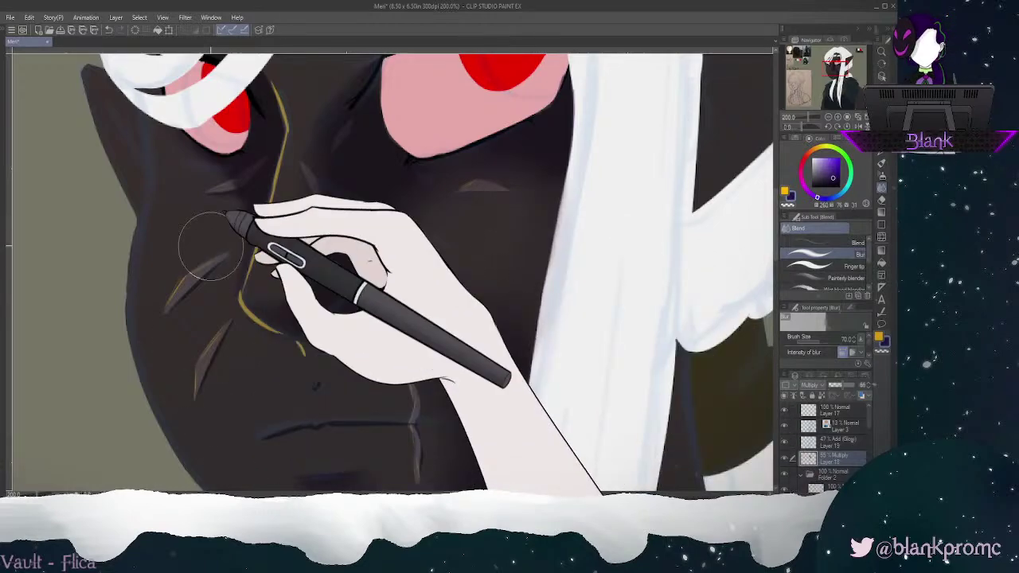
Step: Reduce the Blur brush to size 30 and soften the shadows around the cheek scars and nose
{"action": "key", "text": "bracketleft"}
{"action": "key", "text": "bracketleft"}
{"action": "key", "text": "bracketleft"}
{"action": "key", "text": "bracketleft"}
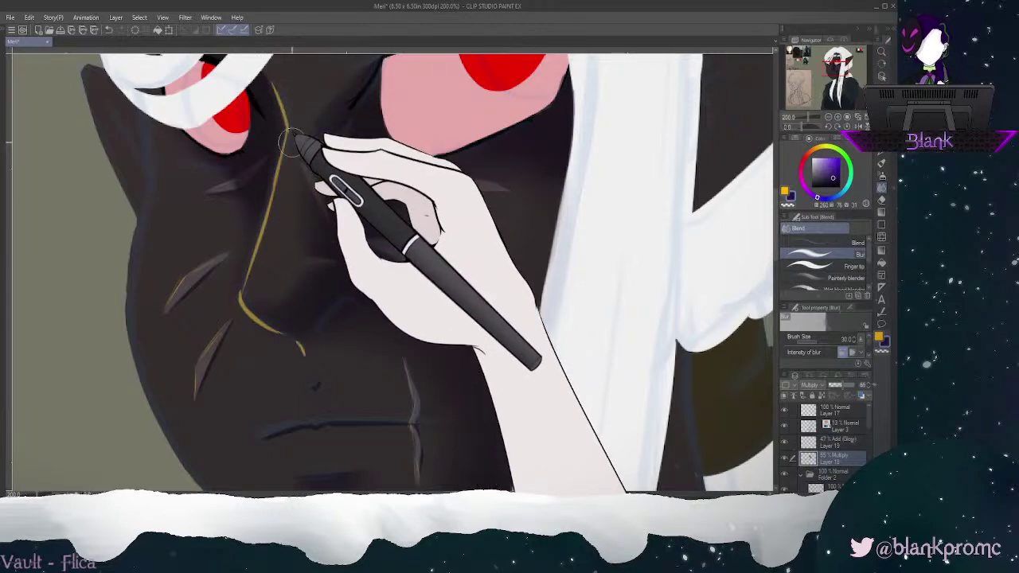
Step: Add a new layer above the face shadow layer, set it to Multiply at 55% opacity, and ready the G-pen in dark violet
{"action": "left_click", "coordinate": [829, 117]}
{"action": "left_click", "coordinate": [833, 66]}
{"action": "left_click_drag", "start_coordinate": [832, 65], "coordinate": [835, 62]}
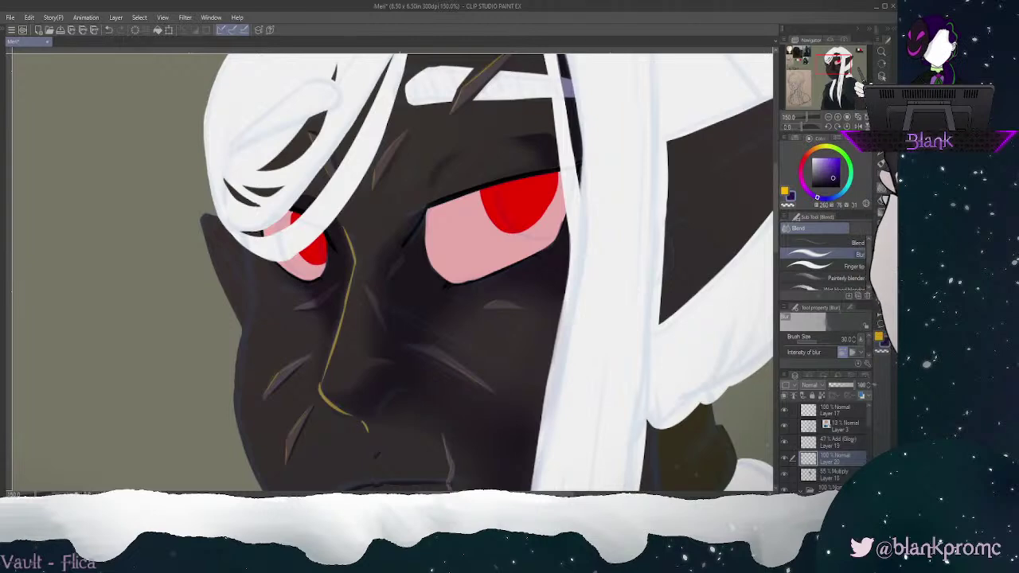
{"action": "key", "text": "p"}
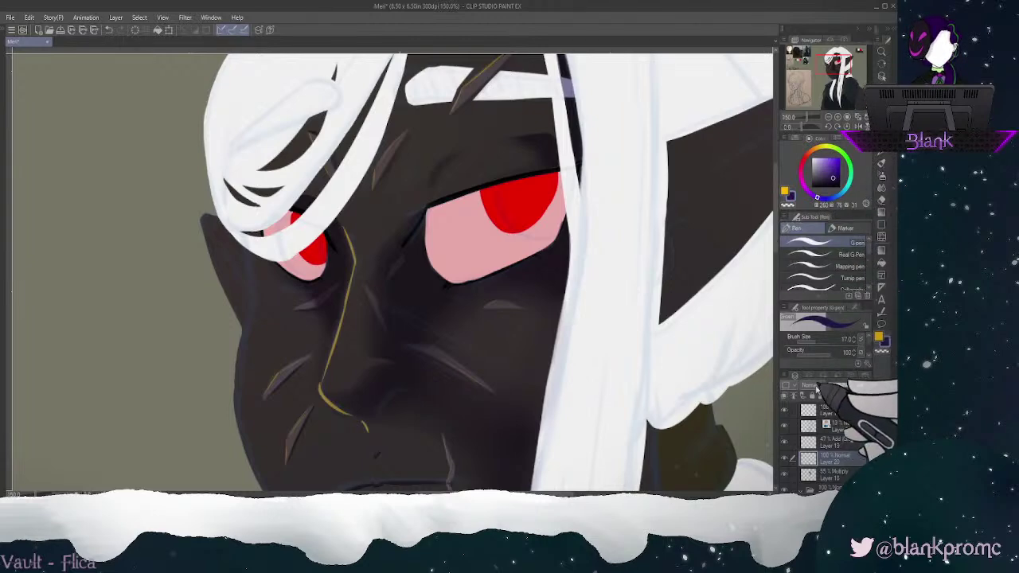
{"action": "left_click", "coordinate": [825, 148]}
{"action": "left_click_drag", "start_coordinate": [851, 385], "coordinate": [844, 385]}
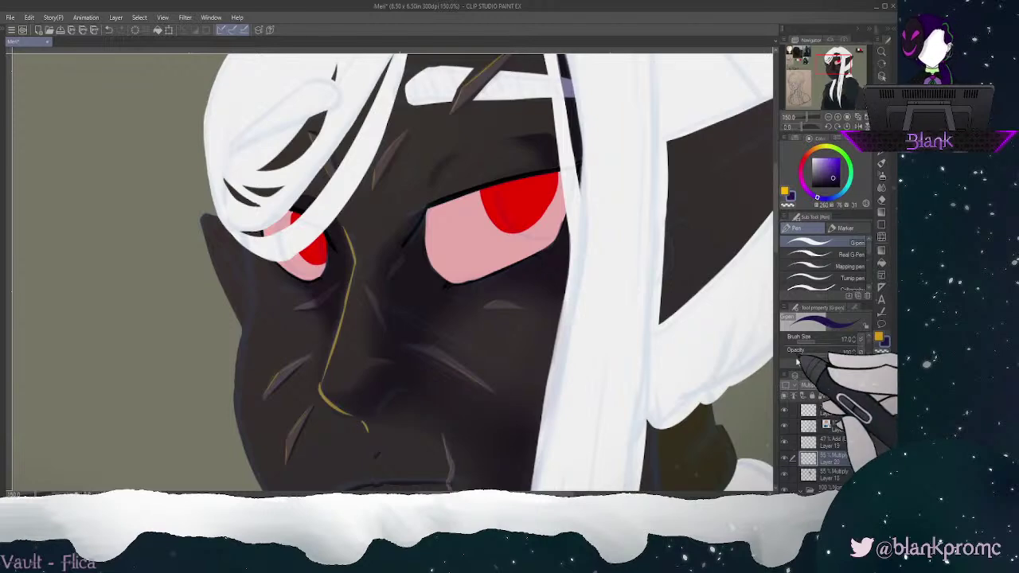
Step: Paint dark violet cast shadows beneath the hair strands and across the partly covered eye with a size 17 G-pen, erasing stray edges
{"action": "left_click_drag", "start_coordinate": [834, 64], "coordinate": [836, 58]}
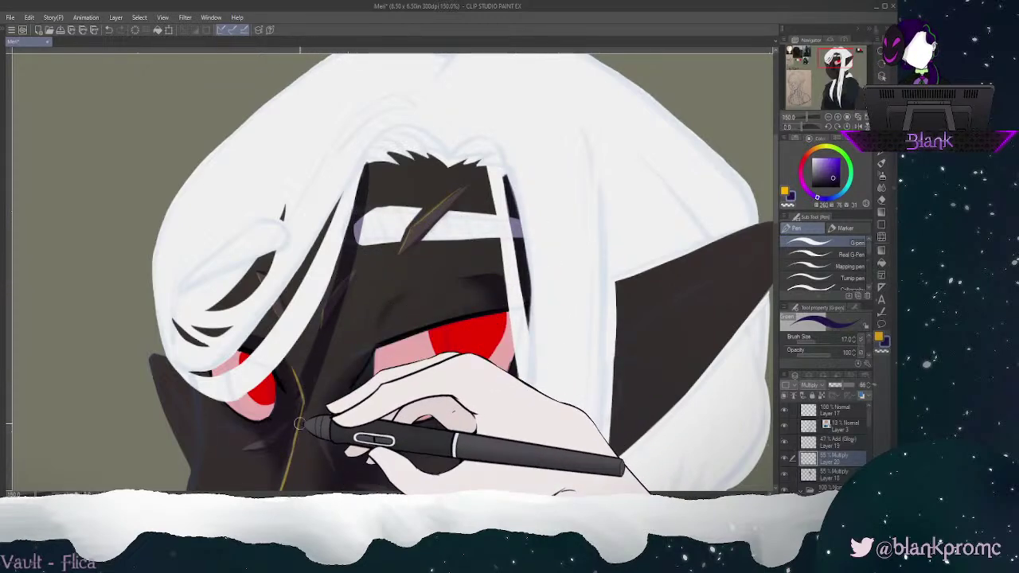
{"action": "key", "text": "e"}
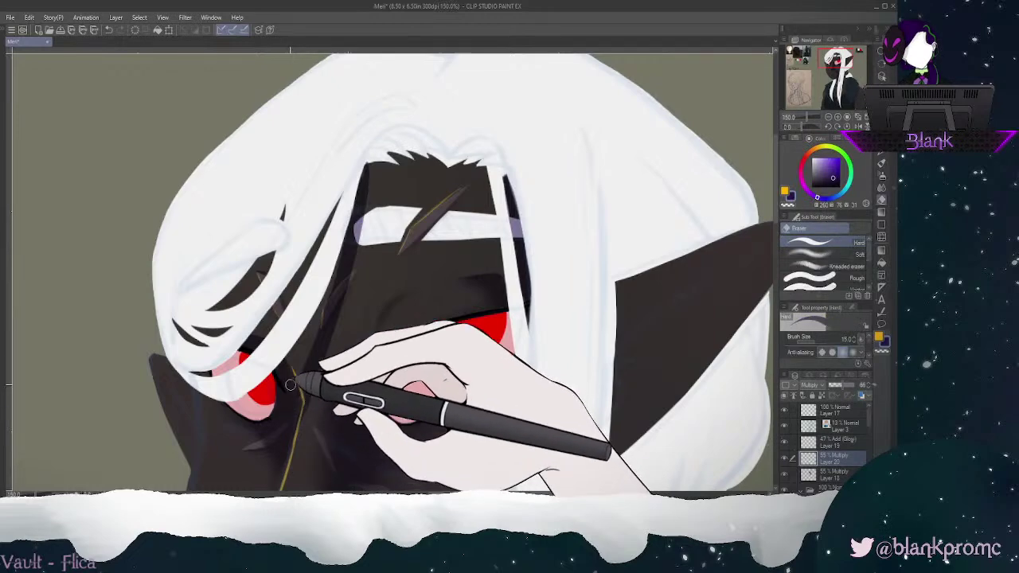
{"action": "key", "text": "p"}
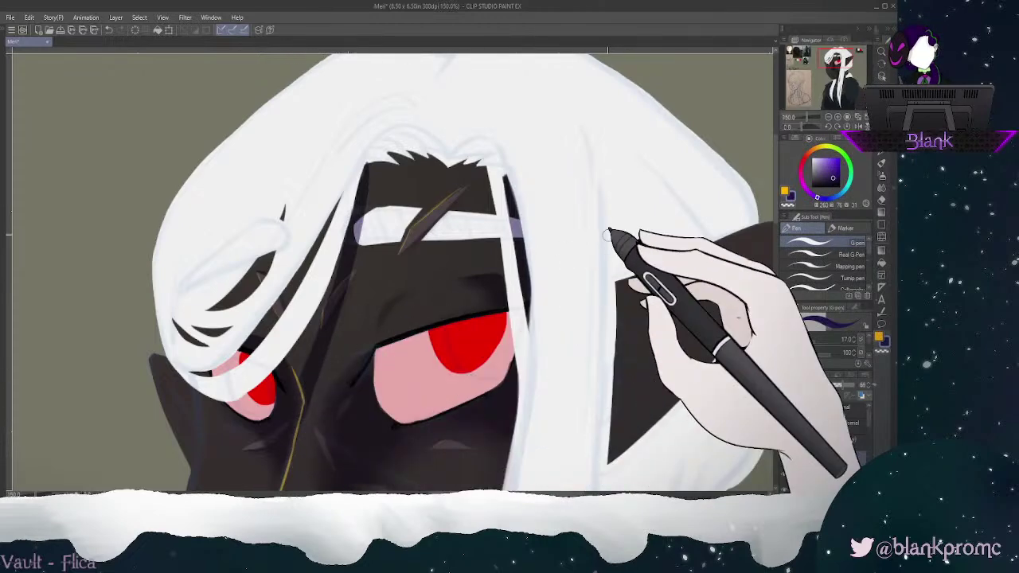
{"action": "left_click_drag", "start_coordinate": [836, 59], "coordinate": [835, 62]}
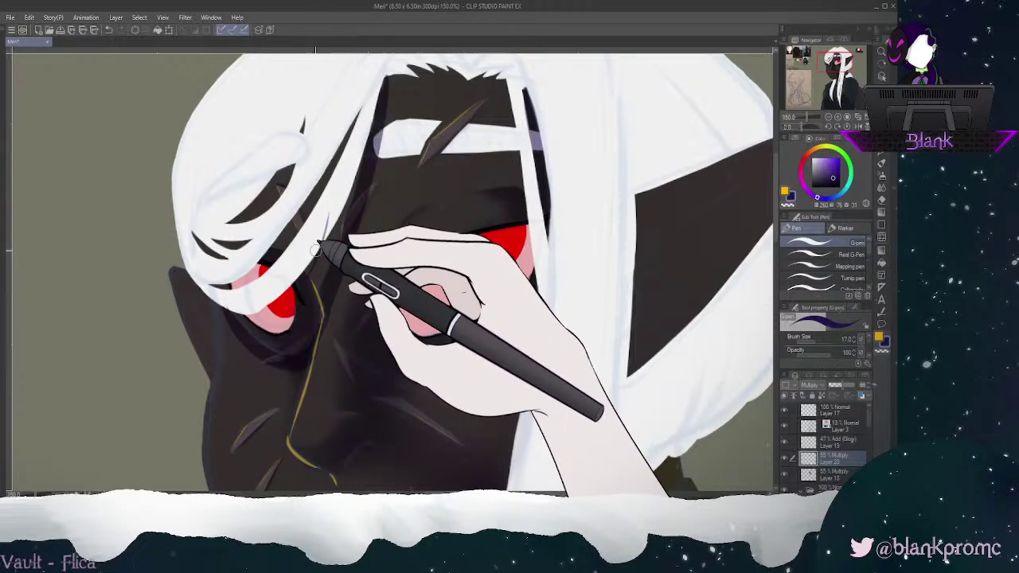
{"action": "key", "text": "ctrl+z"}
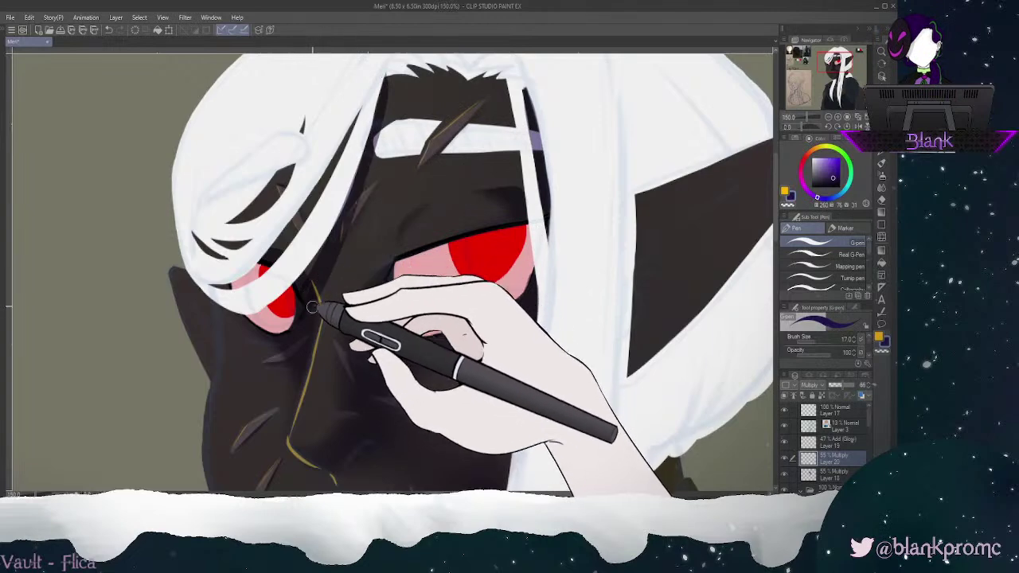
{"action": "key", "text": "e"}
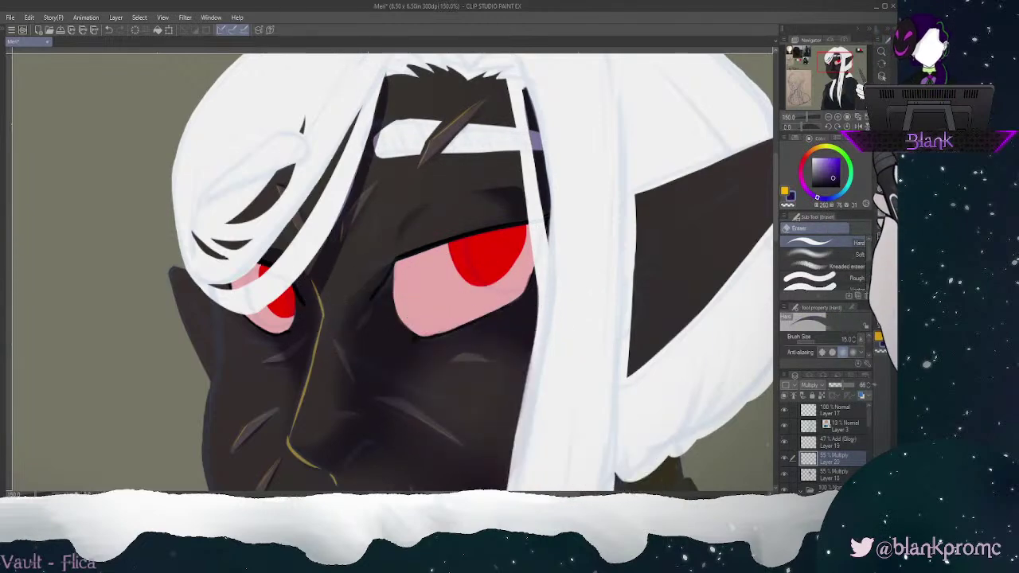
{"action": "key", "text": "p"}
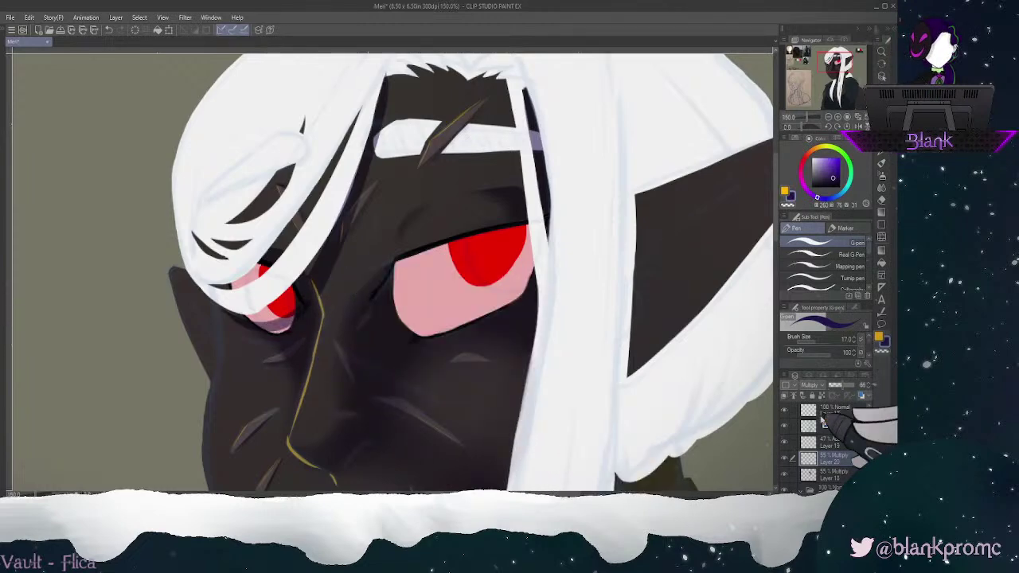
Step: Hide the Layer 3 sketch and paint shadows in the gaps between the fringe strands, trimming excess with the size 15 Hard eraser
{"action": "left_click", "coordinate": [788, 428]}
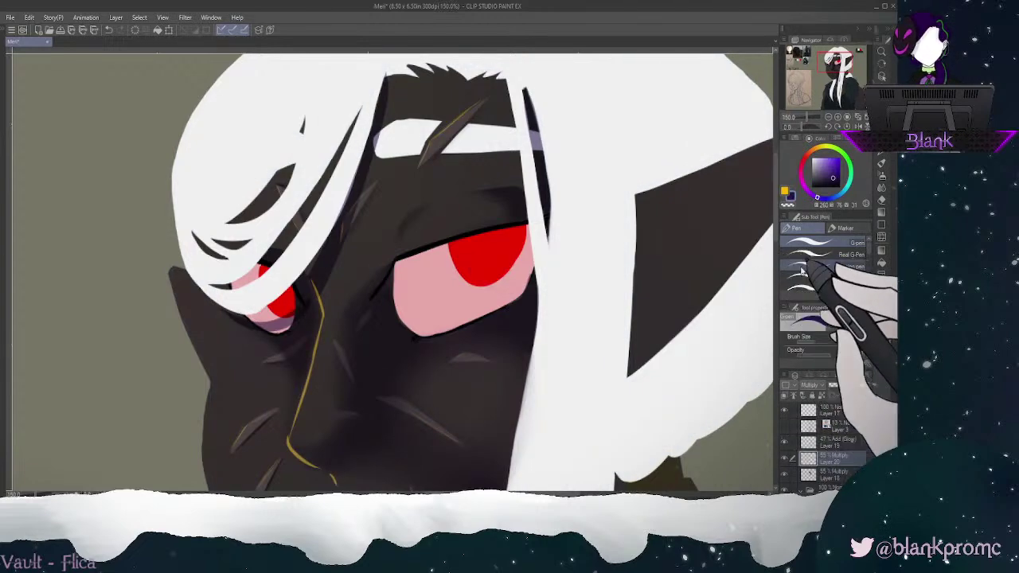
{"action": "left_click_drag", "start_coordinate": [834, 61], "coordinate": [830, 59]}
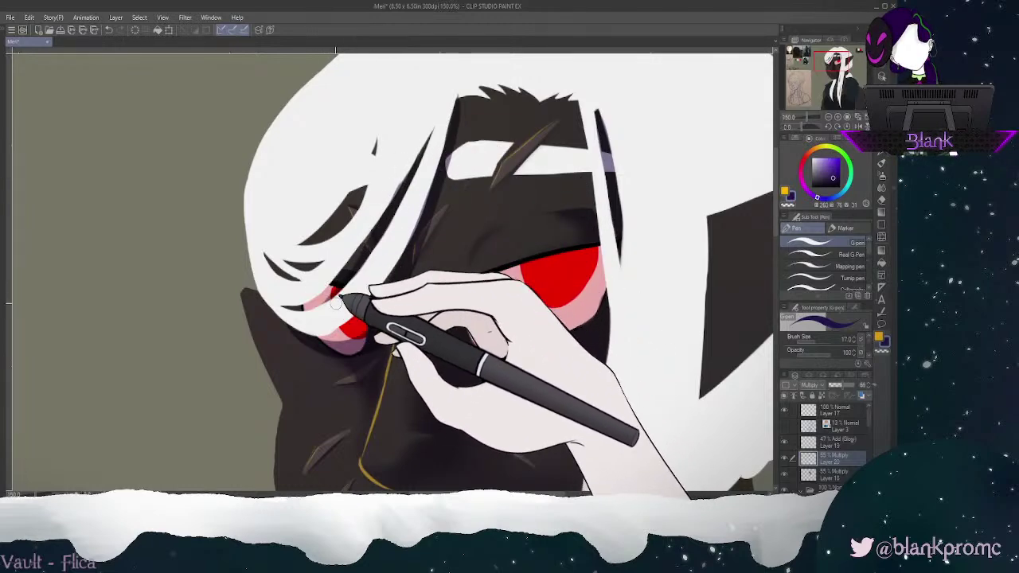
{"action": "key", "text": "e"}
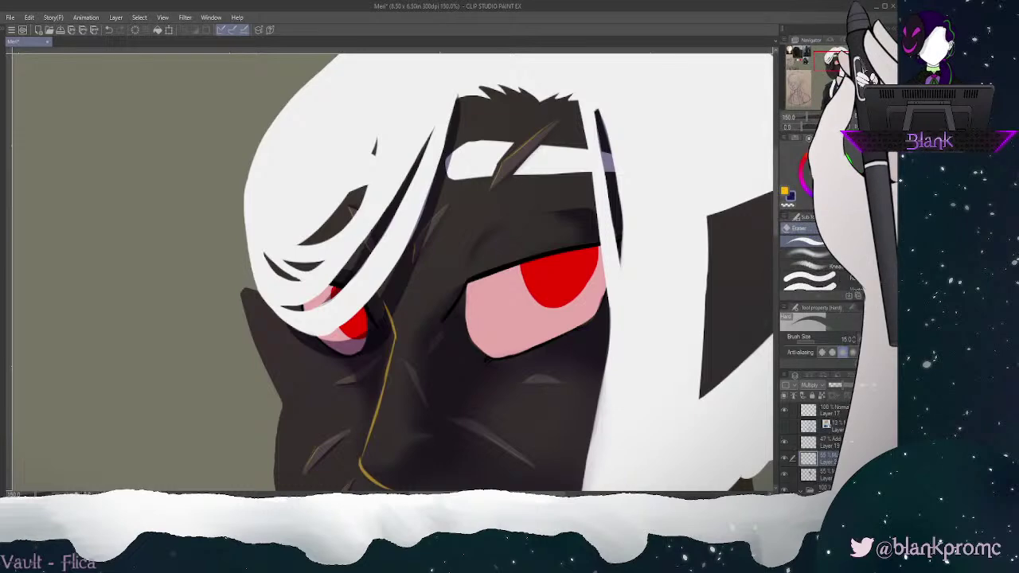
{"action": "key", "text": "p"}
{"action": "left_click_drag", "start_coordinate": [829, 61], "coordinate": [830, 57]}
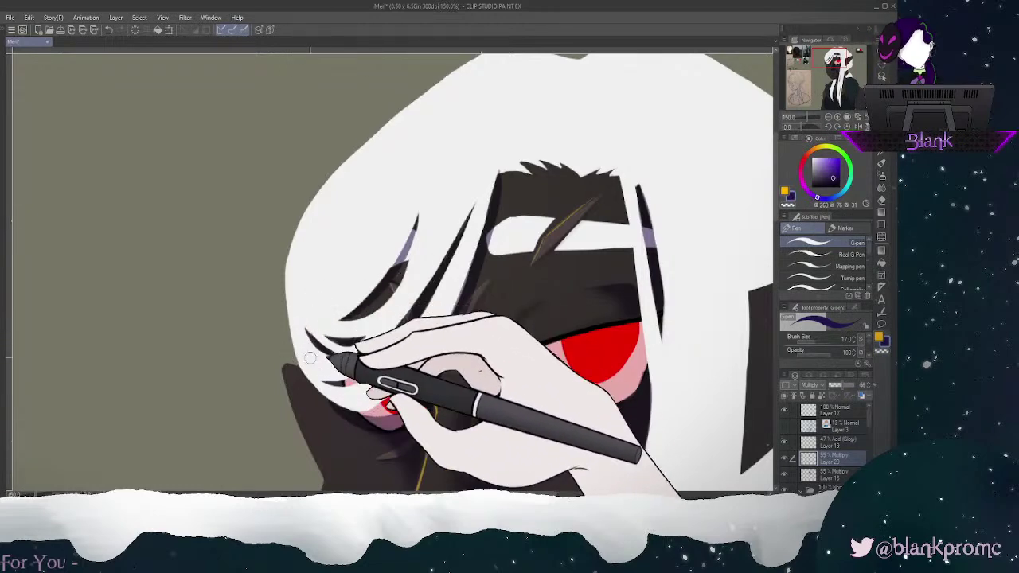
{"action": "key", "text": "e"}
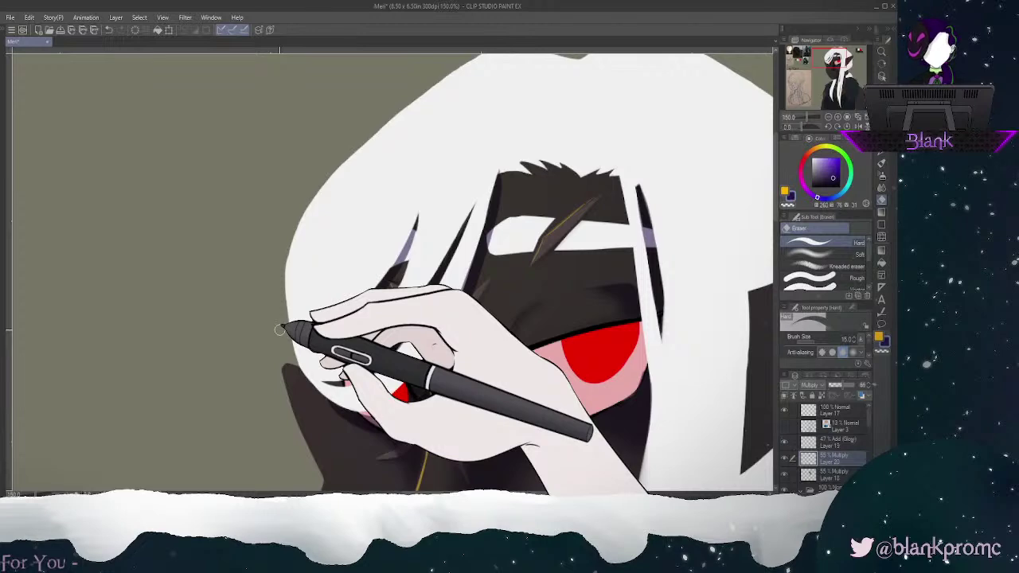
Step: Blur the yellow highlight along the nose bridge and tip on the Add (Glow) layer at size 30
{"action": "left_click", "coordinate": [846, 442]}
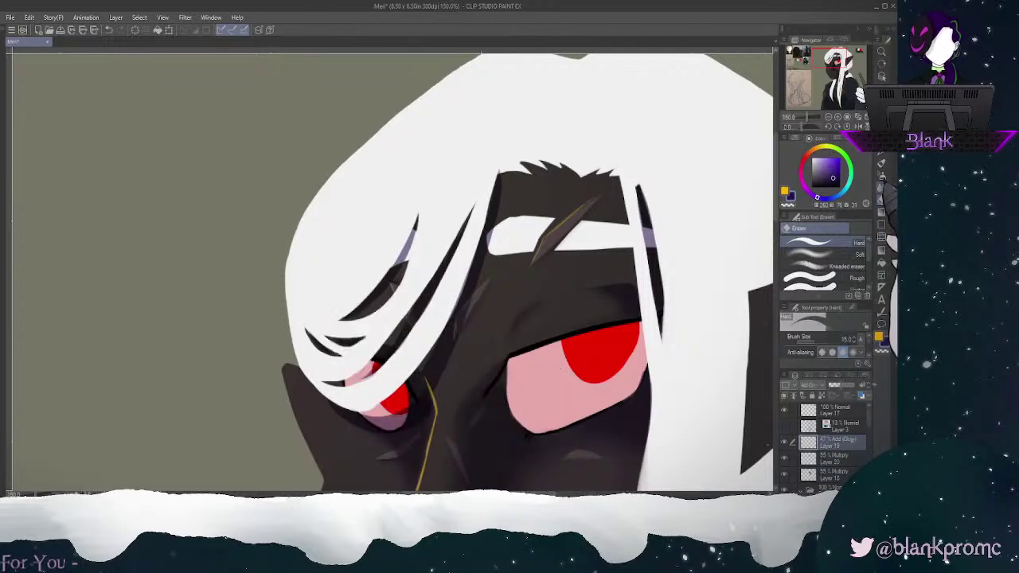
{"action": "left_click", "coordinate": [881, 188]}
{"action": "left_click_drag", "start_coordinate": [830, 64], "coordinate": [830, 64]}
{"action": "mouse_move", "coordinate": [420, 393]}
{"action": "left_mouse_down"}
{"action": "mouse_move", "coordinate": [457, 260]}
{"action": "mouse_move", "coordinate": [420, 375]}
{"action": "mouse_move", "coordinate": [446, 276]}
{"action": "mouse_move", "coordinate": [419, 411]}
{"action": "mouse_move", "coordinate": [444, 283]}
{"action": "mouse_move", "coordinate": [433, 236]}
{"action": "mouse_move", "coordinate": [448, 343]}
{"action": "mouse_move", "coordinate": [419, 386]}
{"action": "left_mouse_up"}
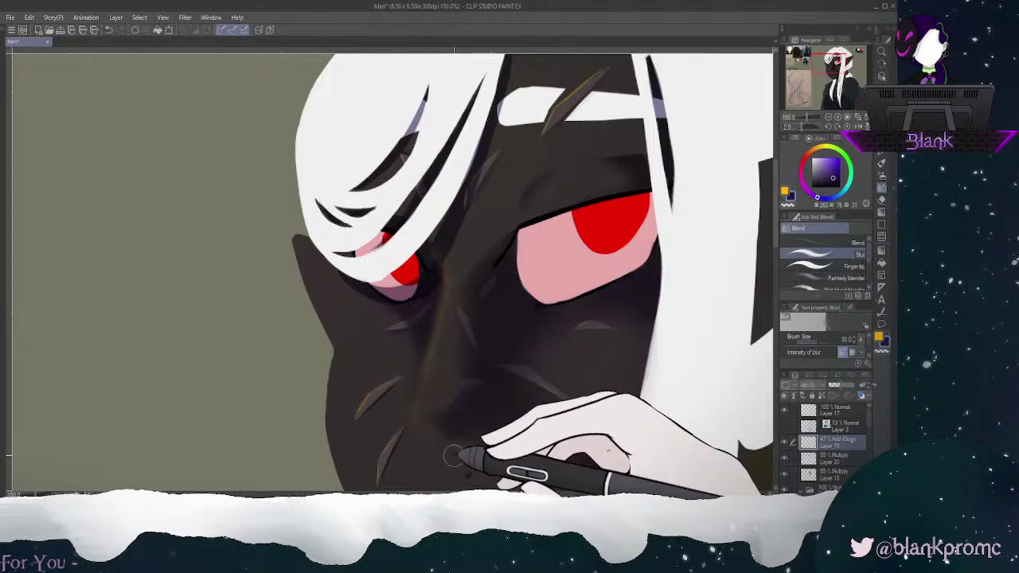
{"action": "mouse_move", "coordinate": [431, 366]}
{"action": "left_mouse_down"}
{"action": "mouse_move", "coordinate": [454, 301]}
{"action": "mouse_move", "coordinate": [428, 368]}
{"action": "mouse_move", "coordinate": [430, 417]}
{"action": "mouse_move", "coordinate": [444, 431]}
{"action": "mouse_move", "coordinate": [465, 292]}
{"action": "mouse_move", "coordinate": [438, 417]}
{"action": "mouse_move", "coordinate": [505, 292]}
{"action": "mouse_move", "coordinate": [495, 335]}
{"action": "mouse_move", "coordinate": [463, 388]}
{"action": "mouse_move", "coordinate": [443, 333]}
{"action": "mouse_move", "coordinate": [448, 249]}
{"action": "mouse_move", "coordinate": [456, 415]}
{"action": "left_mouse_up"}
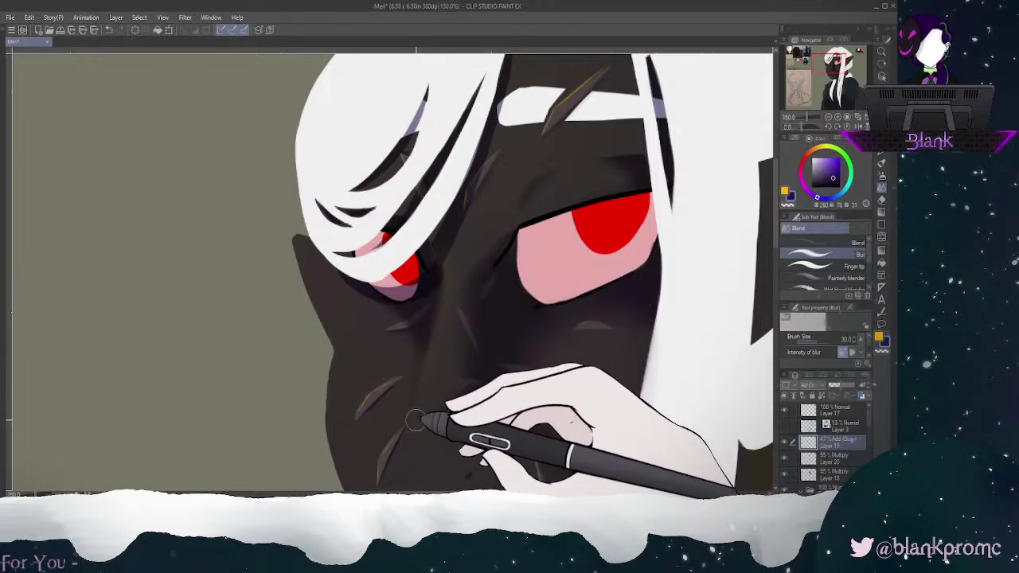
{"action": "mouse_move", "coordinate": [438, 420]}
{"action": "left_mouse_down"}
{"action": "mouse_move", "coordinate": [463, 313]}
{"action": "mouse_move", "coordinate": [447, 325]}
{"action": "mouse_move", "coordinate": [430, 379]}
{"action": "mouse_move", "coordinate": [448, 261]}
{"action": "mouse_move", "coordinate": [430, 437]}
{"action": "left_mouse_up"}
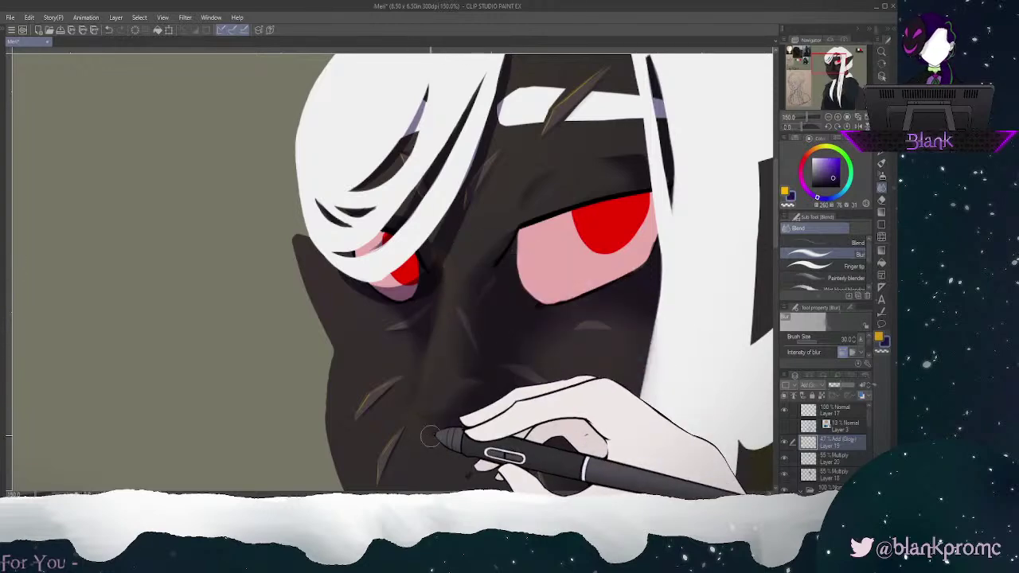
Step: Blur the yellow highlights on the eyebrow, forehead and cheek scars into soft glows at size 30
{"action": "left_click", "coordinate": [829, 64]}
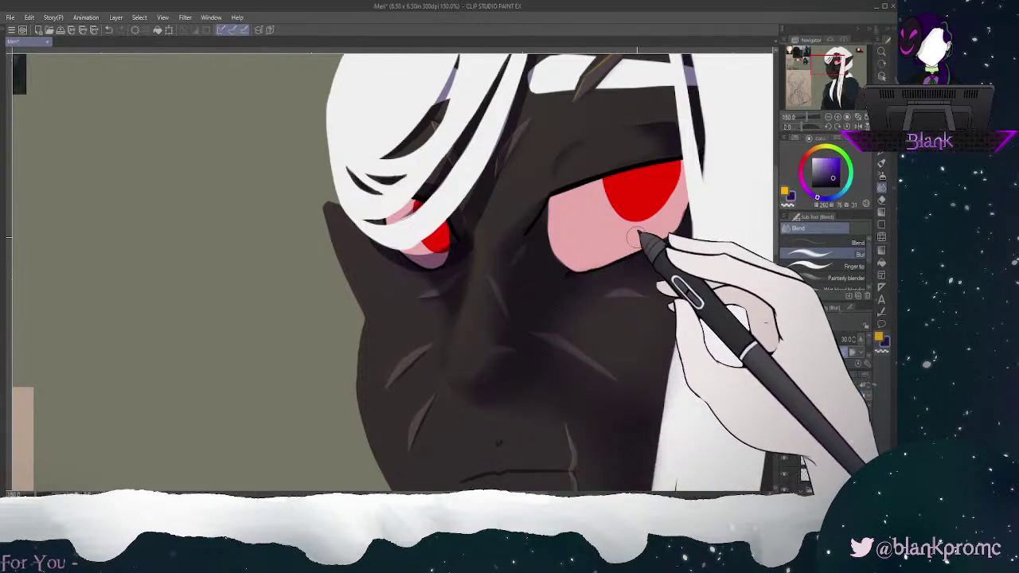
{"action": "left_click_drag", "start_coordinate": [831, 66], "coordinate": [830, 65]}
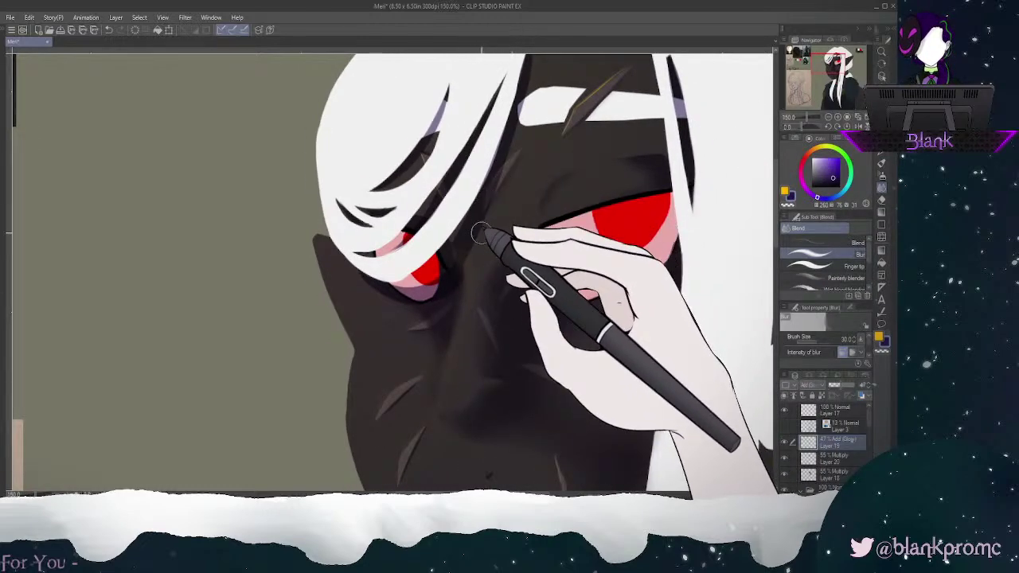
{"action": "mouse_move", "coordinate": [564, 121]}
{"action": "left_mouse_down"}
{"action": "mouse_move", "coordinate": [611, 72]}
{"action": "mouse_move", "coordinate": [559, 140]}
{"action": "mouse_move", "coordinate": [621, 73]}
{"action": "mouse_move", "coordinate": [578, 97]}
{"action": "mouse_move", "coordinate": [614, 58]}
{"action": "mouse_move", "coordinate": [580, 97]}
{"action": "mouse_move", "coordinate": [609, 74]}
{"action": "left_mouse_up"}
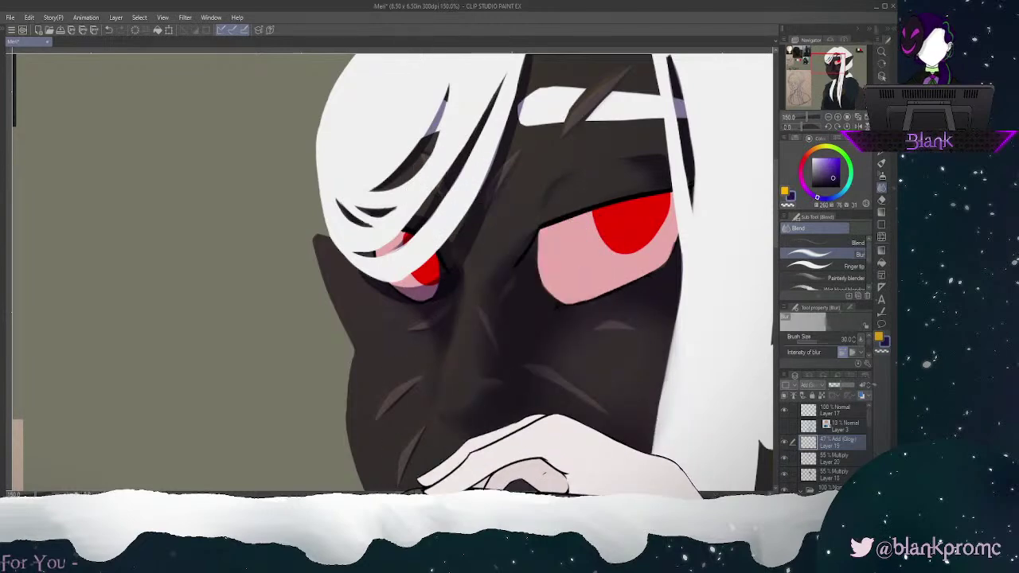
{"action": "left_click_drag", "start_coordinate": [831, 64], "coordinate": [833, 72]}
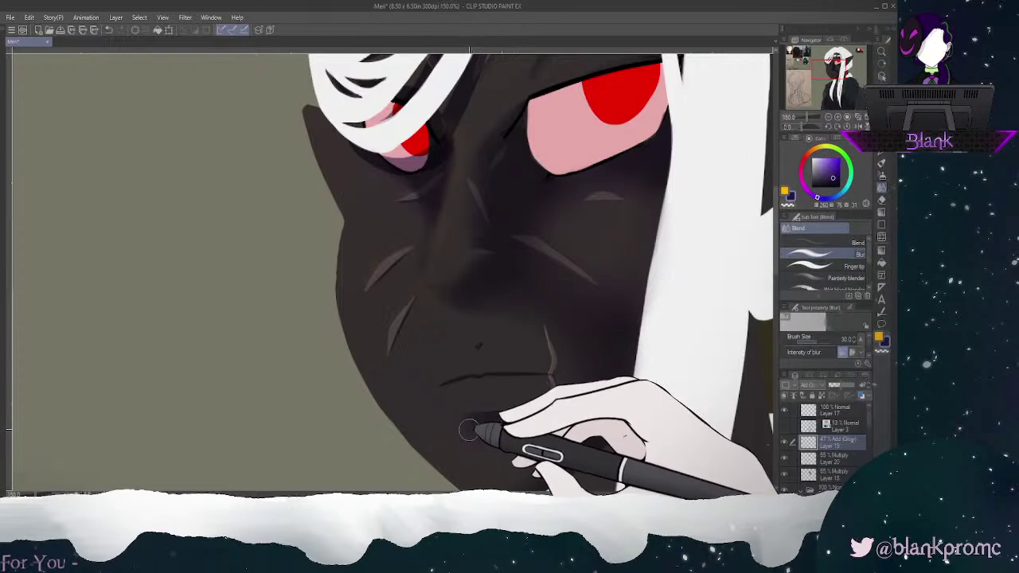
Step: Soften the mouth line and the small mark above the lips on the Multiply layer Layer 18 using Blur at size 7
{"action": "left_click", "coordinate": [835, 475]}
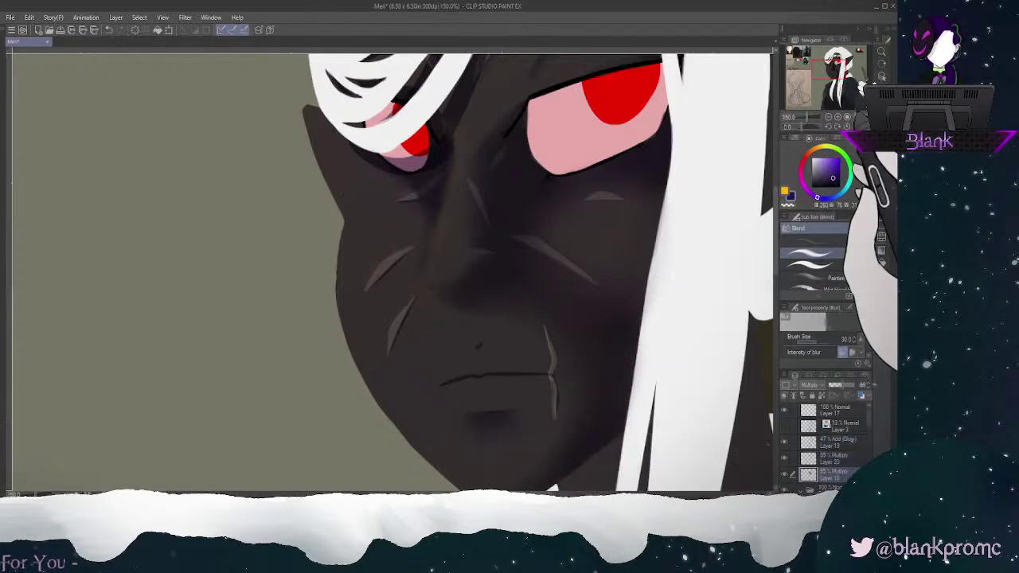
{"action": "left_click", "coordinate": [837, 117]}
{"action": "left_click_drag", "start_coordinate": [829, 70], "coordinate": [829, 74]}
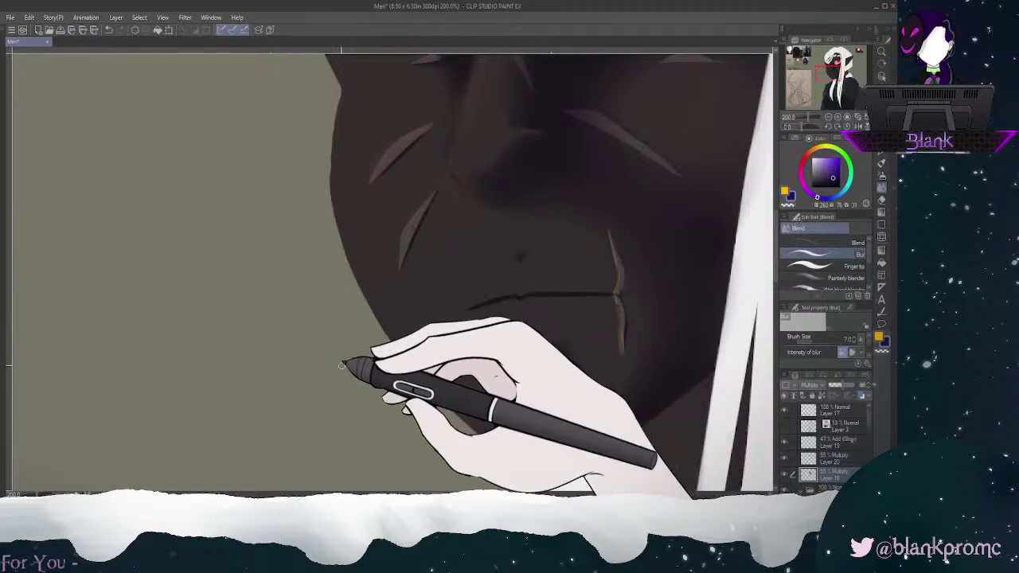
{"action": "left_click", "coordinate": [838, 117]}
{"action": "mouse_move", "coordinate": [648, 244]}
{"action": "left_mouse_down"}
{"action": "mouse_move", "coordinate": [658, 230]}
{"action": "mouse_move", "coordinate": [647, 243]}
{"action": "left_mouse_up"}
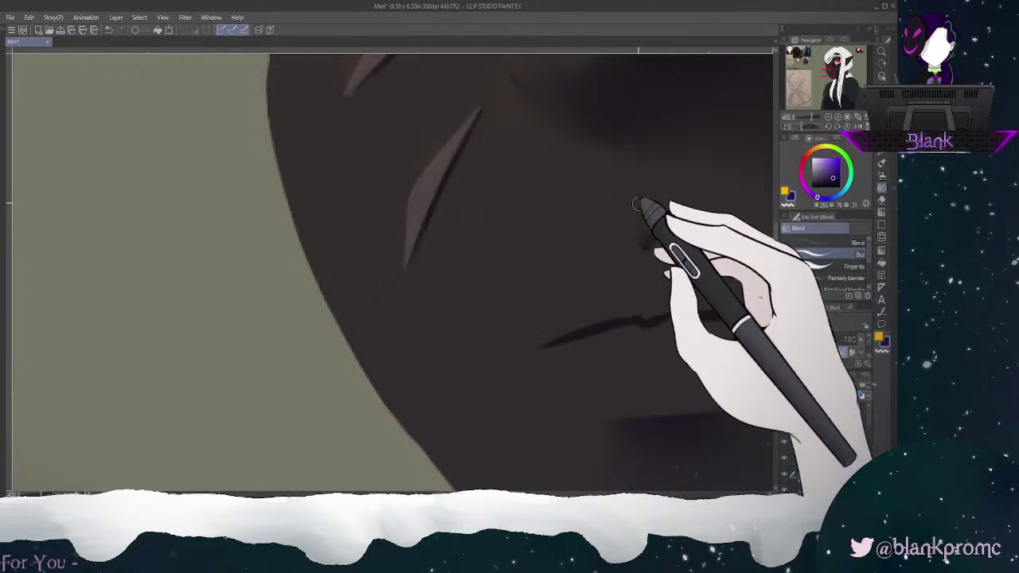
{"action": "left_click_drag", "start_coordinate": [829, 73], "coordinate": [825, 64]}
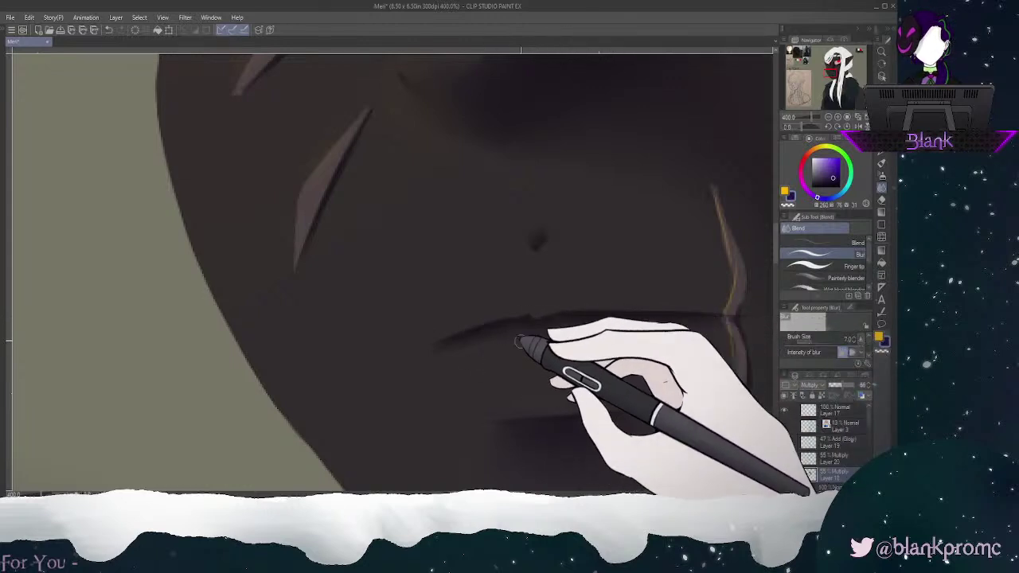
Step: Erase the blurred shadow above the mouth line with the Hard eraser to give it a crisp upper edge
{"action": "key", "text": "e"}
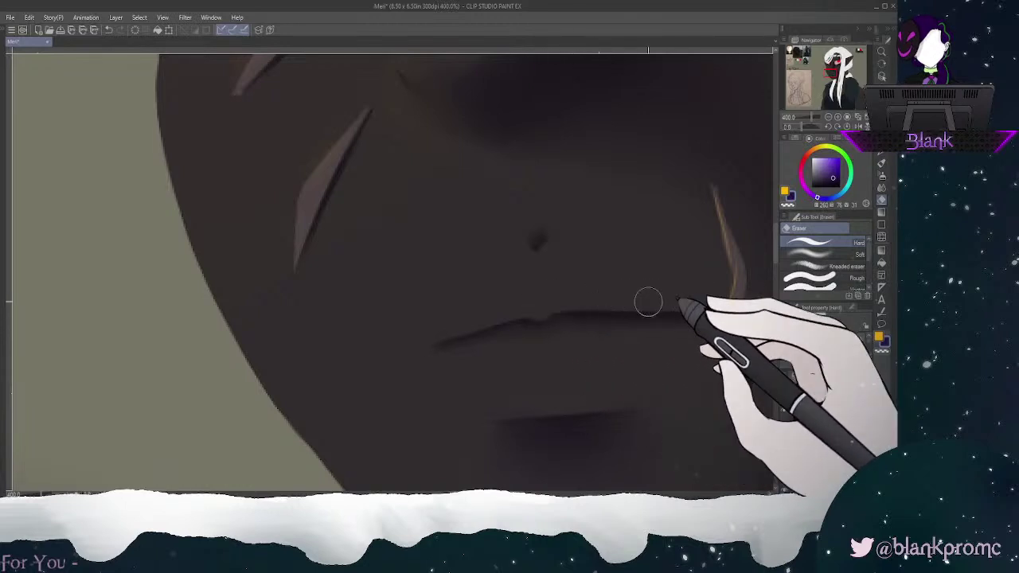
{"action": "left_click_drag", "start_coordinate": [758, 295], "coordinate": [766, 304]}
{"action": "key", "text": "ctrl+z"}
{"action": "left_click_drag", "start_coordinate": [640, 295], "coordinate": [764, 299]}
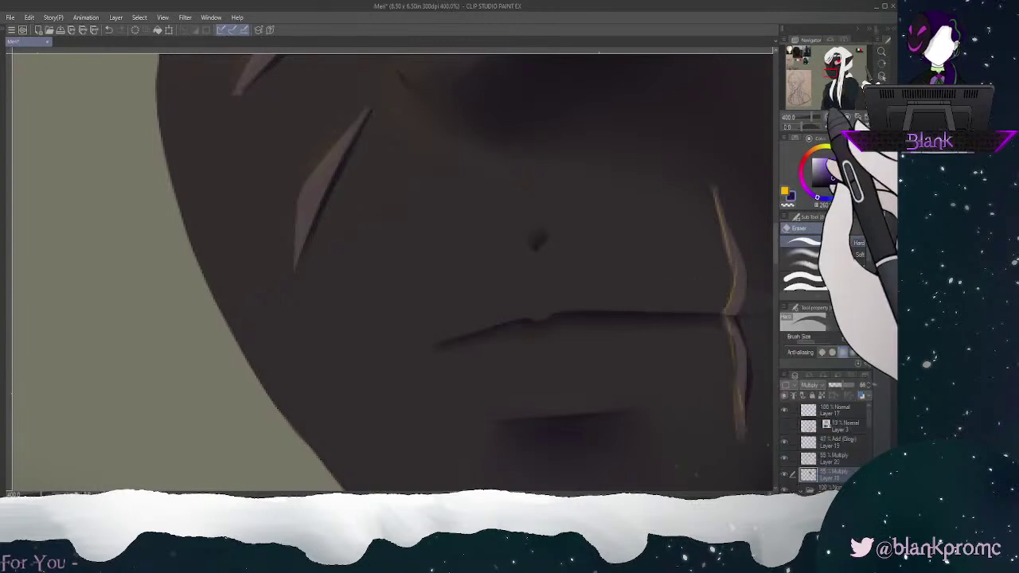
Step: Try a Hard eraser stroke on the shadow below the lower lip, undo it, and blend around the mouth with Blur at size 7
{"action": "key", "text": "ctrl+minus"}
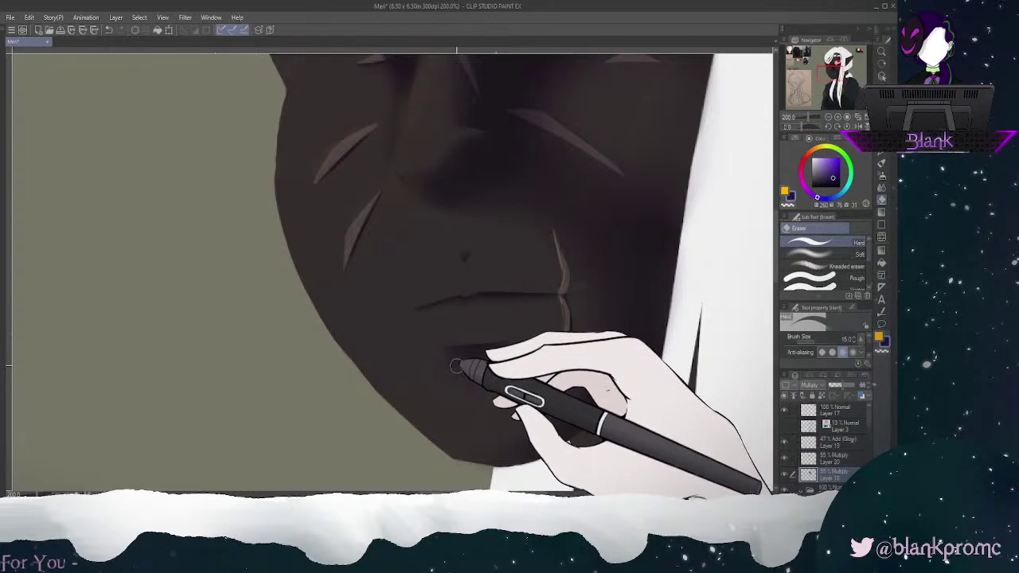
{"action": "left_click_drag", "start_coordinate": [448, 355], "coordinate": [475, 385]}
{"action": "key", "text": "ctrl+z"}
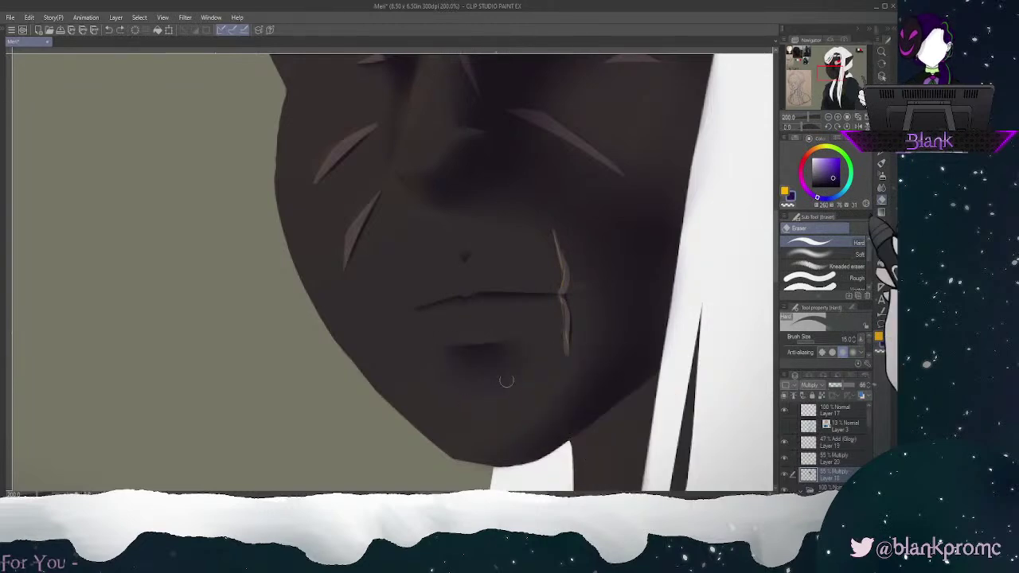
{"action": "left_click", "coordinate": [881, 187]}
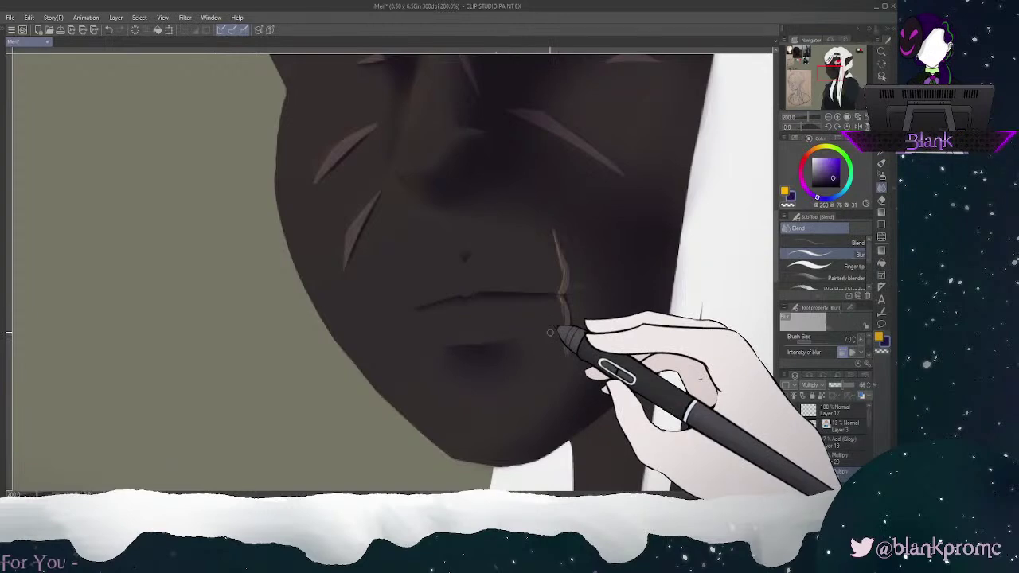
Step: Draw a curved dark violet shadow beneath the lower lip on Layer 18 with the G-pen at size 17, redoing the stroke until it fits
{"action": "key", "text": "p"}
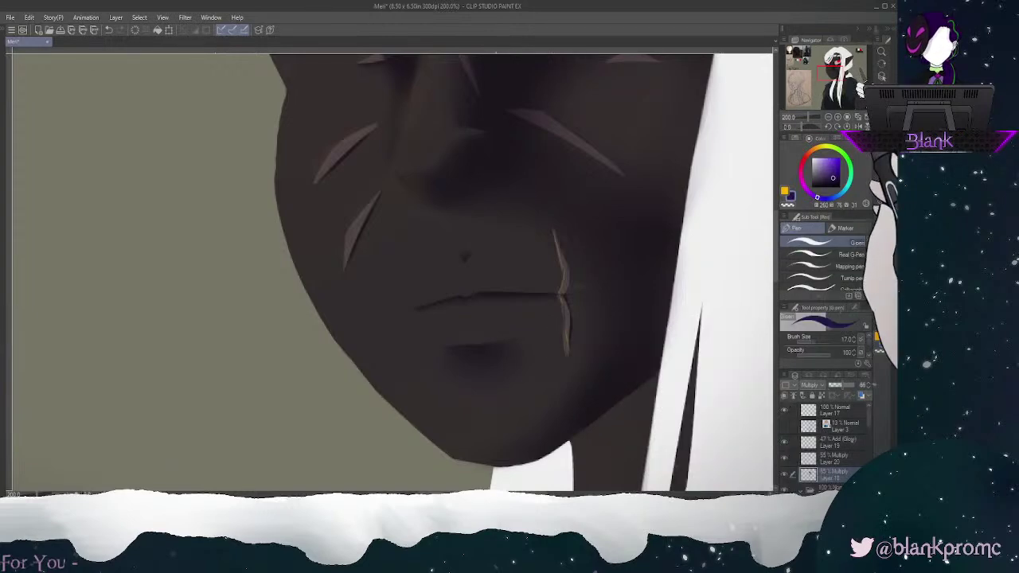
{"action": "key", "text": "ctrl+plus"}
{"action": "left_click_drag", "start_coordinate": [493, 318], "coordinate": [438, 232]}
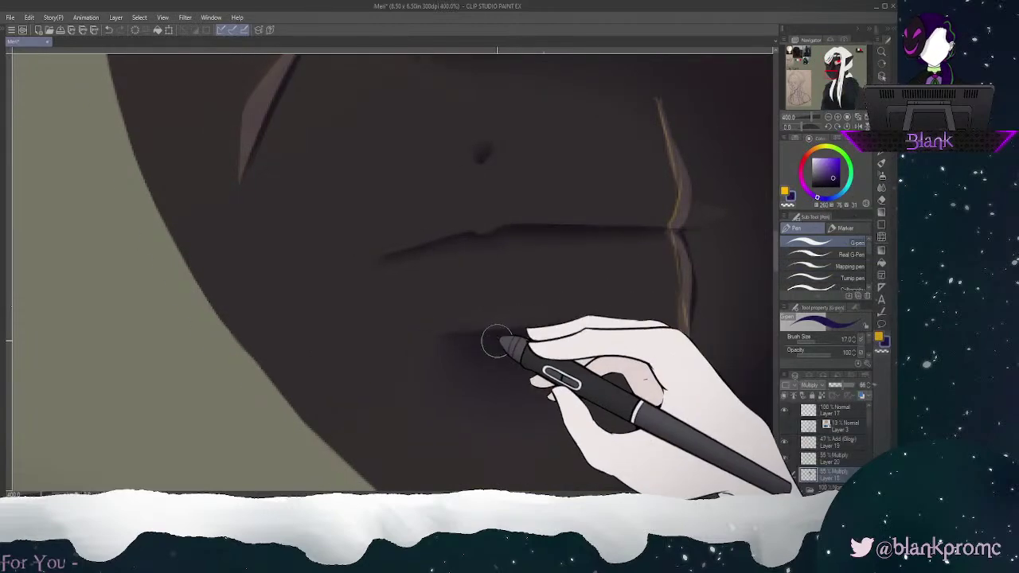
{"action": "left_click_drag", "start_coordinate": [518, 329], "coordinate": [619, 294]}
{"action": "key", "text": "ctrl+z"}
{"action": "left_click_drag", "start_coordinate": [496, 336], "coordinate": [629, 288]}
{"action": "key", "text": "ctrl+z"}
{"action": "mouse_move", "coordinate": [513, 331]}
{"action": "left_mouse_down"}
{"action": "mouse_move", "coordinate": [640, 278]}
{"action": "mouse_move", "coordinate": [635, 292]}
{"action": "left_mouse_up"}
{"action": "key", "text": "ctrl+z"}
{"action": "mouse_move", "coordinate": [412, 330]}
{"action": "left_mouse_down"}
{"action": "mouse_move", "coordinate": [528, 334]}
{"action": "mouse_move", "coordinate": [429, 333]}
{"action": "mouse_move", "coordinate": [569, 323]}
{"action": "mouse_move", "coordinate": [614, 305]}
{"action": "left_mouse_up"}
{"action": "key", "text": "ctrl+z"}
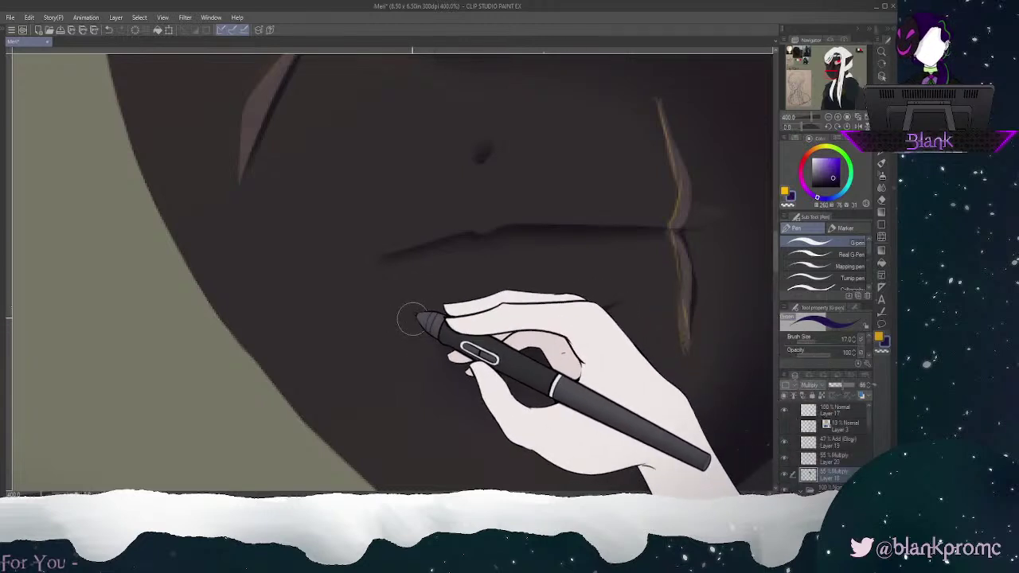
{"action": "mouse_move", "coordinate": [426, 327]}
{"action": "left_mouse_down"}
{"action": "mouse_move", "coordinate": [539, 342]}
{"action": "mouse_move", "coordinate": [605, 315]}
{"action": "left_mouse_up"}
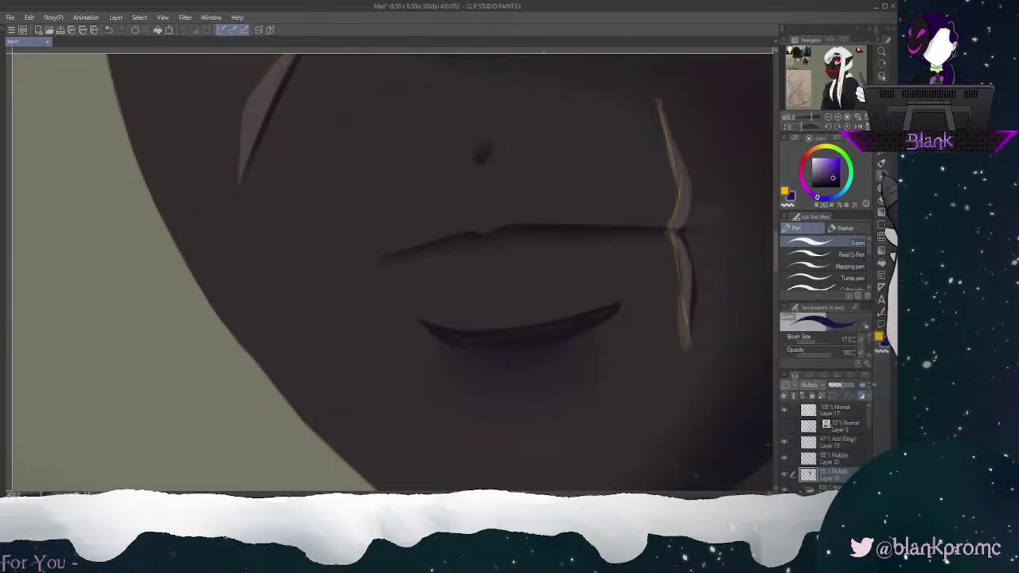
Step: Soften the lower-lip shadow downward with Blur, starting at size 7 and continuing at size 20
{"action": "left_click", "coordinate": [881, 188]}
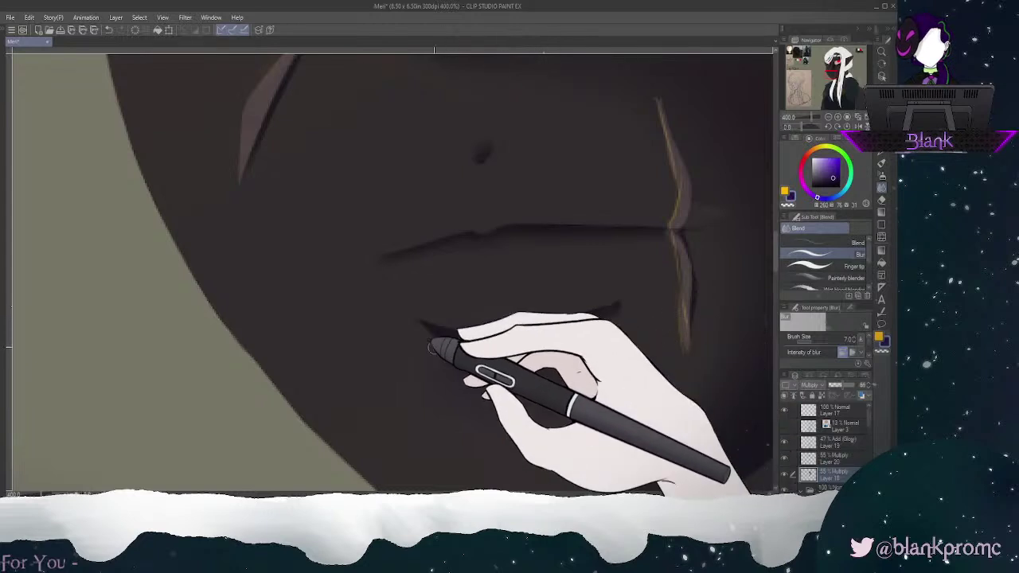
{"action": "left_click_drag", "start_coordinate": [419, 323], "coordinate": [484, 352]}
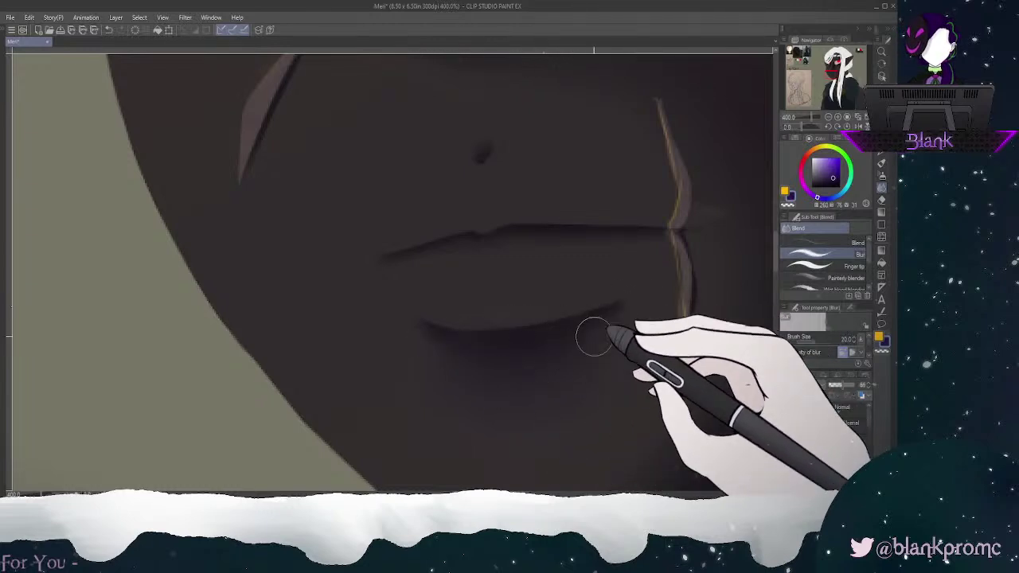
{"action": "mouse_move", "coordinate": [529, 362]}
{"action": "left_mouse_down"}
{"action": "mouse_move", "coordinate": [633, 305]}
{"action": "mouse_move", "coordinate": [501, 351]}
{"action": "mouse_move", "coordinate": [430, 345]}
{"action": "mouse_move", "coordinate": [605, 346]}
{"action": "mouse_move", "coordinate": [460, 374]}
{"action": "mouse_move", "coordinate": [570, 358]}
{"action": "mouse_move", "coordinate": [428, 359]}
{"action": "mouse_move", "coordinate": [614, 344]}
{"action": "mouse_move", "coordinate": [619, 300]}
{"action": "left_mouse_up"}
{"action": "mouse_move", "coordinate": [517, 325]}
{"action": "left_mouse_down"}
{"action": "mouse_move", "coordinate": [415, 315]}
{"action": "mouse_move", "coordinate": [528, 289]}
{"action": "mouse_move", "coordinate": [608, 301]}
{"action": "mouse_move", "coordinate": [599, 287]}
{"action": "mouse_move", "coordinate": [452, 349]}
{"action": "mouse_move", "coordinate": [503, 367]}
{"action": "mouse_move", "coordinate": [643, 312]}
{"action": "mouse_move", "coordinate": [376, 382]}
{"action": "left_mouse_up"}
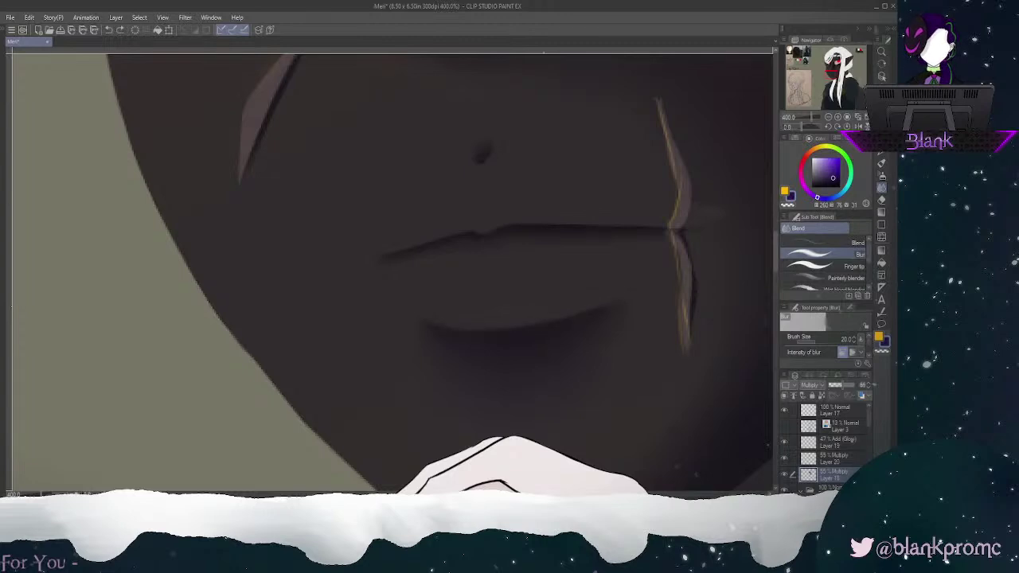
{"action": "mouse_move", "coordinate": [545, 319]}
{"action": "left_mouse_down"}
{"action": "mouse_move", "coordinate": [421, 323]}
{"action": "mouse_move", "coordinate": [455, 334]}
{"action": "mouse_move", "coordinate": [598, 305]}
{"action": "mouse_move", "coordinate": [491, 332]}
{"action": "left_mouse_up"}
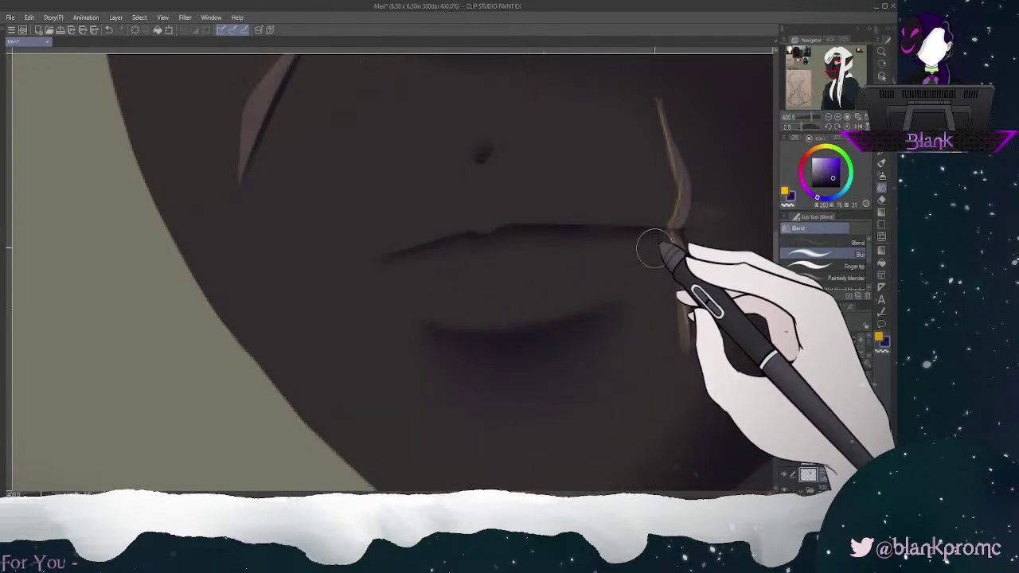
Step: Add a new layer directly above Layer 18, set it to Multiply and lower its opacity for painting with the G-pen
{"action": "left_click", "coordinate": [828, 117]}
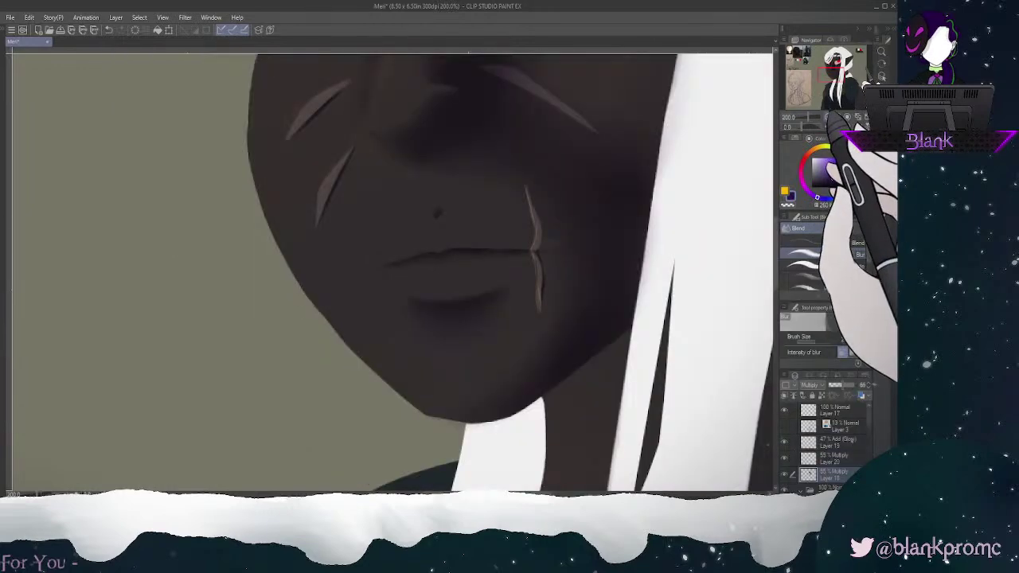
{"action": "left_click_drag", "start_coordinate": [830, 73], "coordinate": [829, 72]}
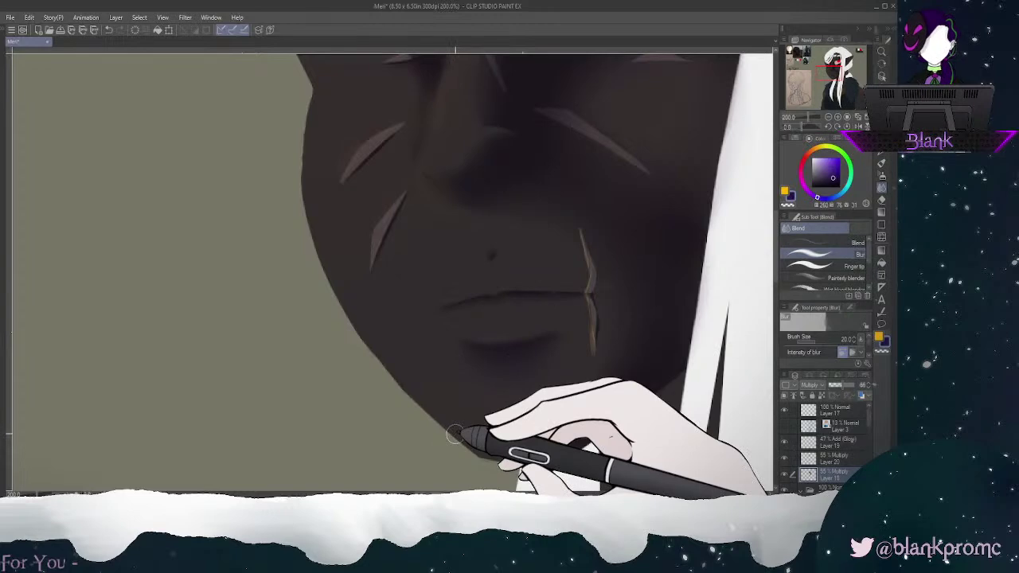
{"action": "left_click", "coordinate": [828, 117]}
{"action": "left_click_drag", "start_coordinate": [830, 72], "coordinate": [829, 66]}
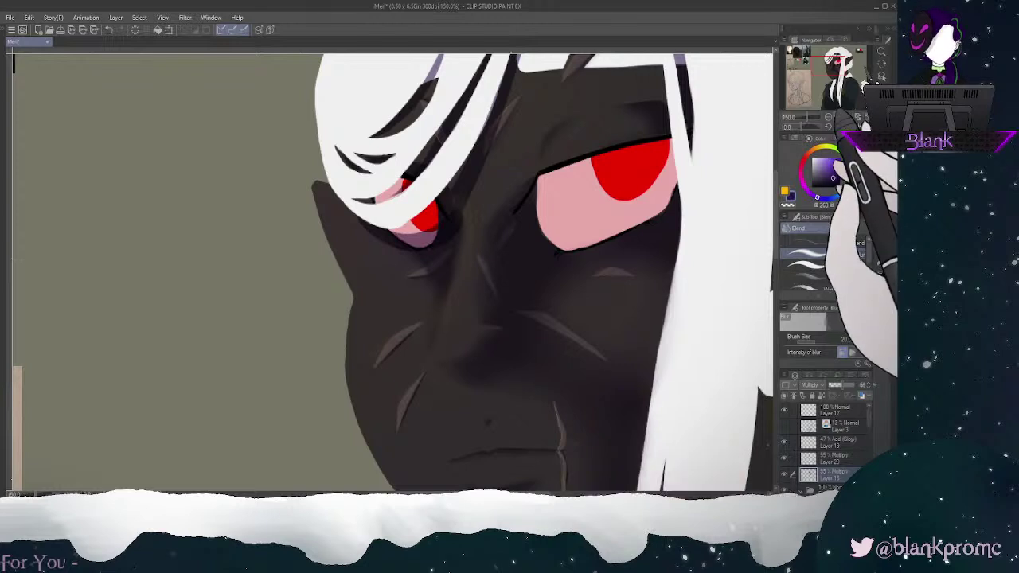
{"action": "left_click", "coordinate": [838, 117]}
{"action": "left_click_drag", "start_coordinate": [829, 63], "coordinate": [832, 67]}
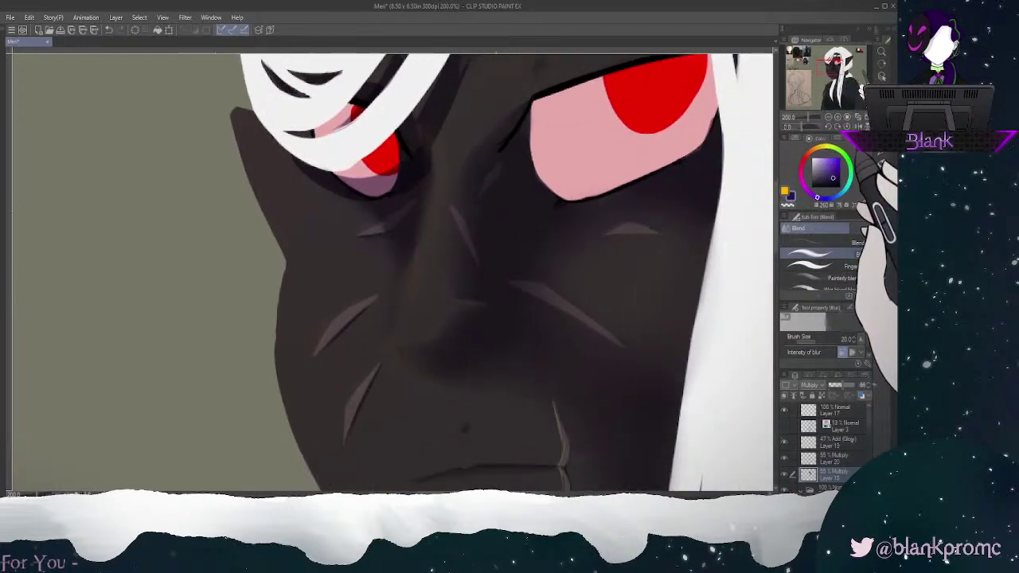
{"action": "key", "text": "p"}
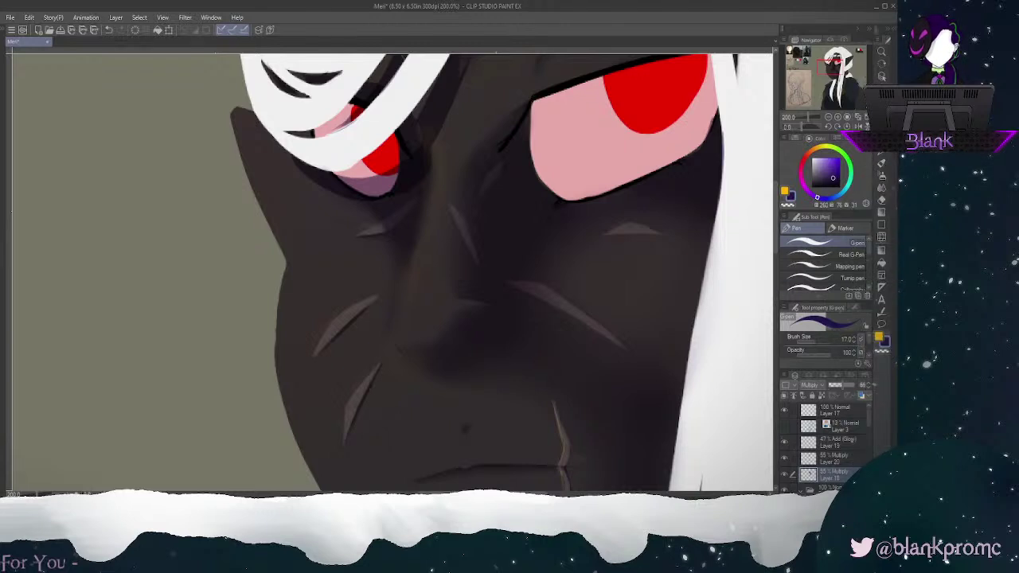
{"action": "key", "text": "ctrl+shift+n"}
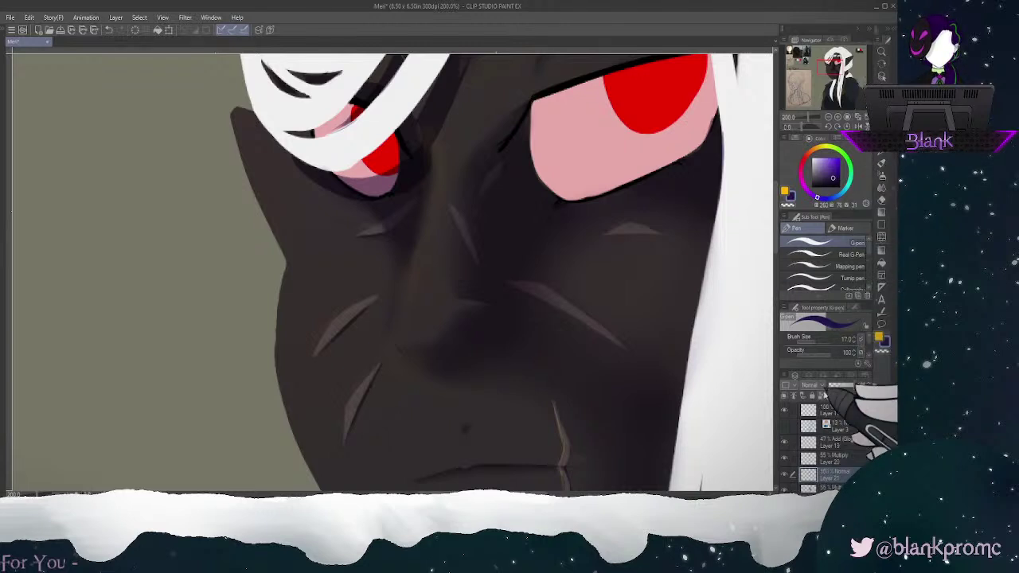
{"action": "left_click", "coordinate": [815, 146]}
{"action": "left_click_drag", "start_coordinate": [853, 387], "coordinate": [848, 392]}
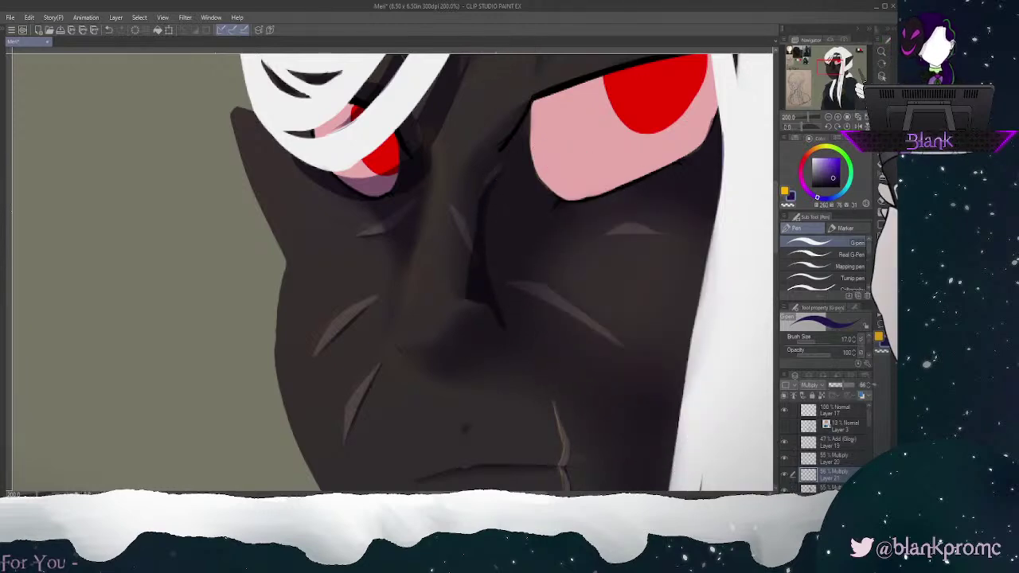
Step: Build up dark violet G-pen shadow along the shaded side of the nose on Layer 21, softening it with Blur at size 20
{"action": "left_click", "coordinate": [881, 188]}
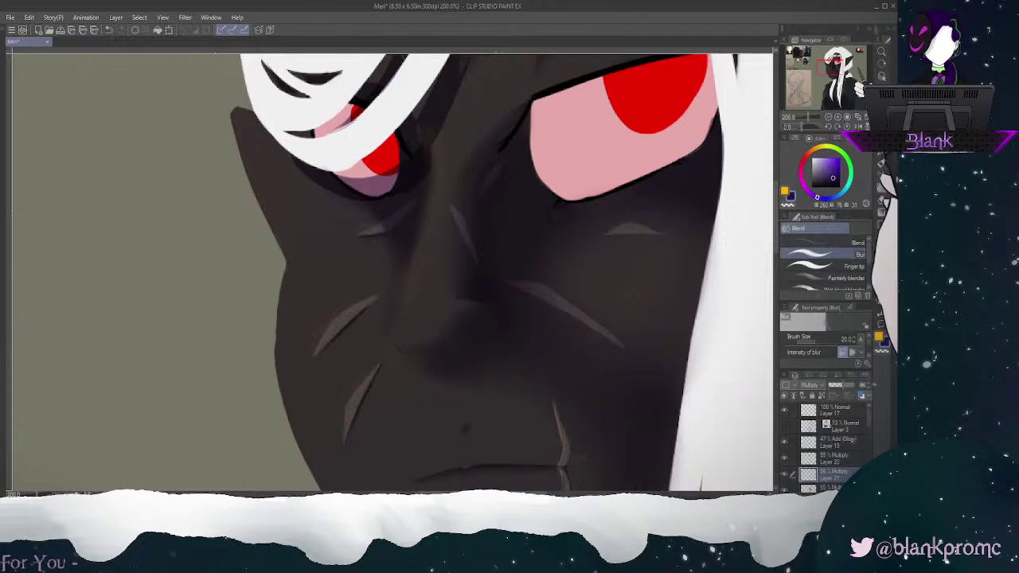
{"action": "key", "text": "p"}
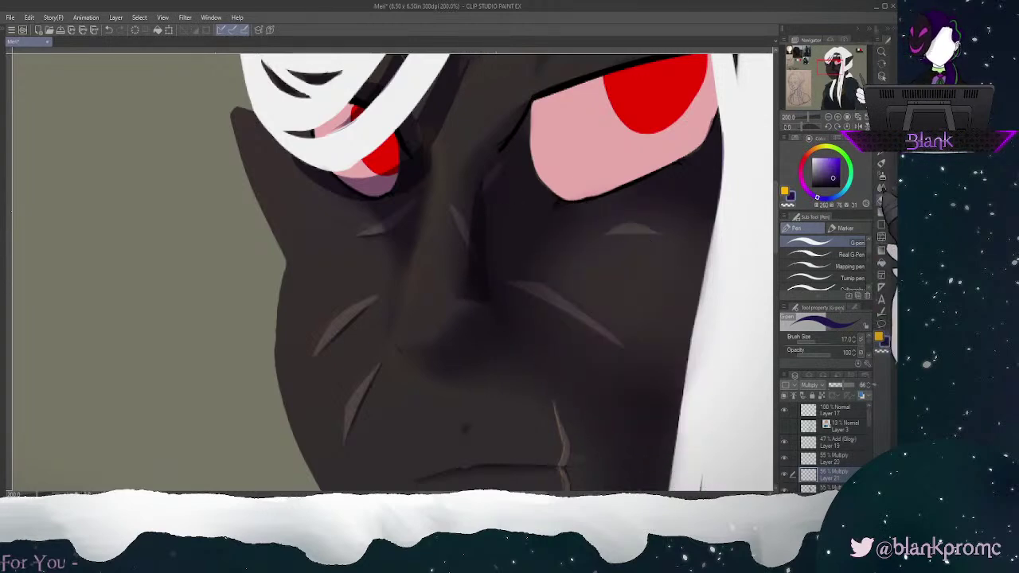
{"action": "left_click", "coordinate": [881, 188]}
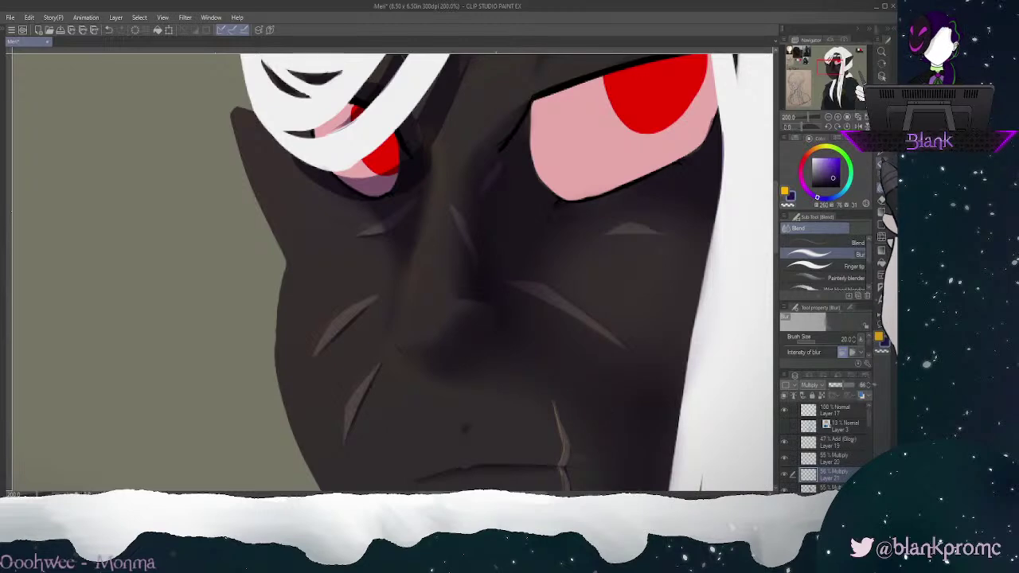
Step: Paint a curved G-pen shadow from beside the nose to the inner corner of the large eye and blur it at size 20
{"action": "left_click", "coordinate": [881, 164]}
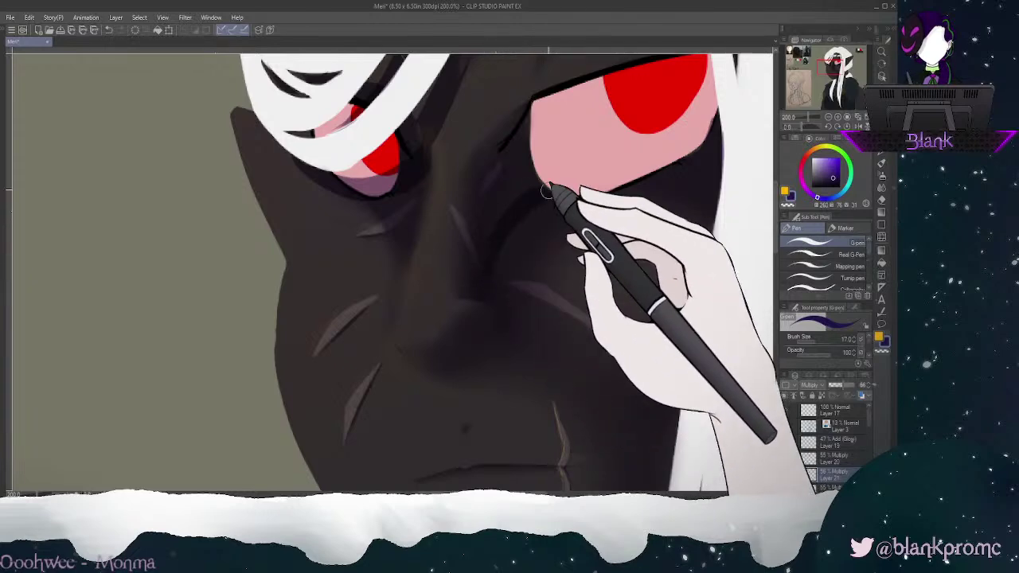
{"action": "left_click", "coordinate": [881, 188]}
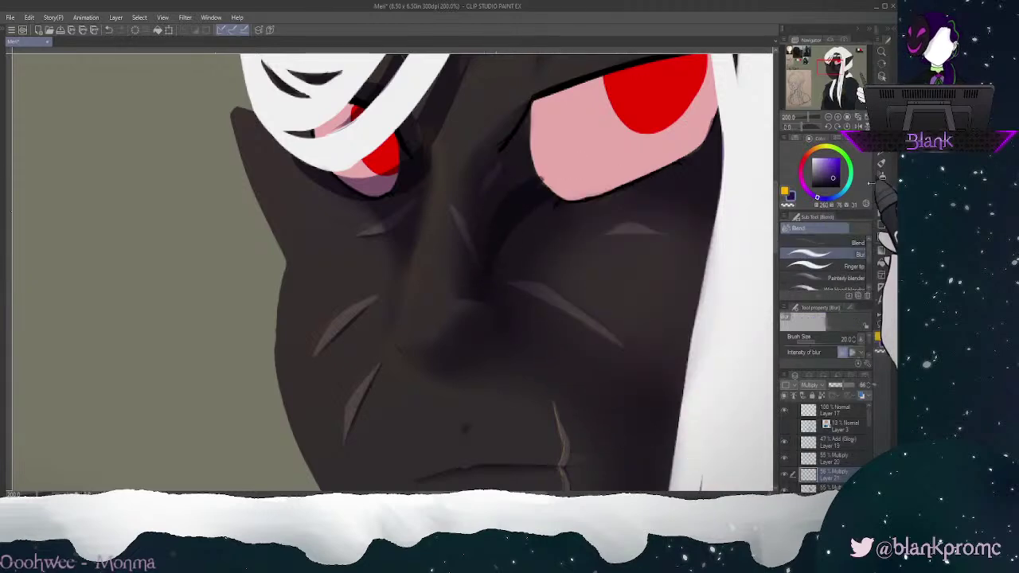
{"action": "mouse_move", "coordinate": [551, 191]}
{"action": "left_mouse_down"}
{"action": "mouse_move", "coordinate": [508, 233]}
{"action": "mouse_move", "coordinate": [515, 219]}
{"action": "mouse_move", "coordinate": [549, 201]}
{"action": "mouse_move", "coordinate": [493, 267]}
{"action": "mouse_move", "coordinate": [540, 195]}
{"action": "mouse_move", "coordinate": [517, 195]}
{"action": "mouse_move", "coordinate": [480, 241]}
{"action": "mouse_move", "coordinate": [532, 183]}
{"action": "mouse_move", "coordinate": [524, 148]}
{"action": "mouse_move", "coordinate": [510, 145]}
{"action": "mouse_move", "coordinate": [520, 154]}
{"action": "mouse_move", "coordinate": [519, 121]}
{"action": "left_mouse_up"}
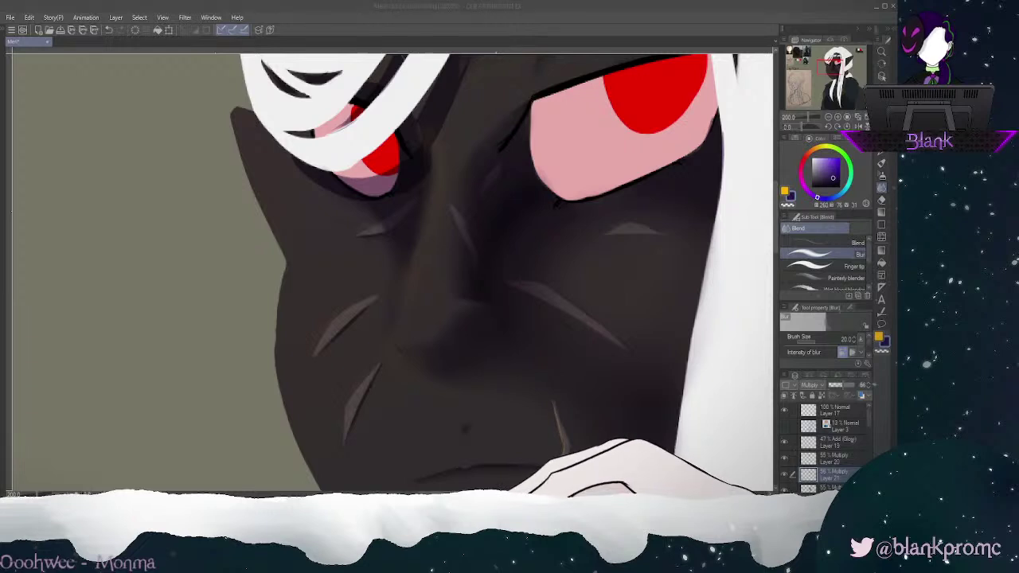
Step: Darken the area under the large eye's lower lid with G-pen size 17 and blend it into the cheek using Blur
{"action": "left_click_drag", "start_coordinate": [831, 67], "coordinate": [832, 66]}
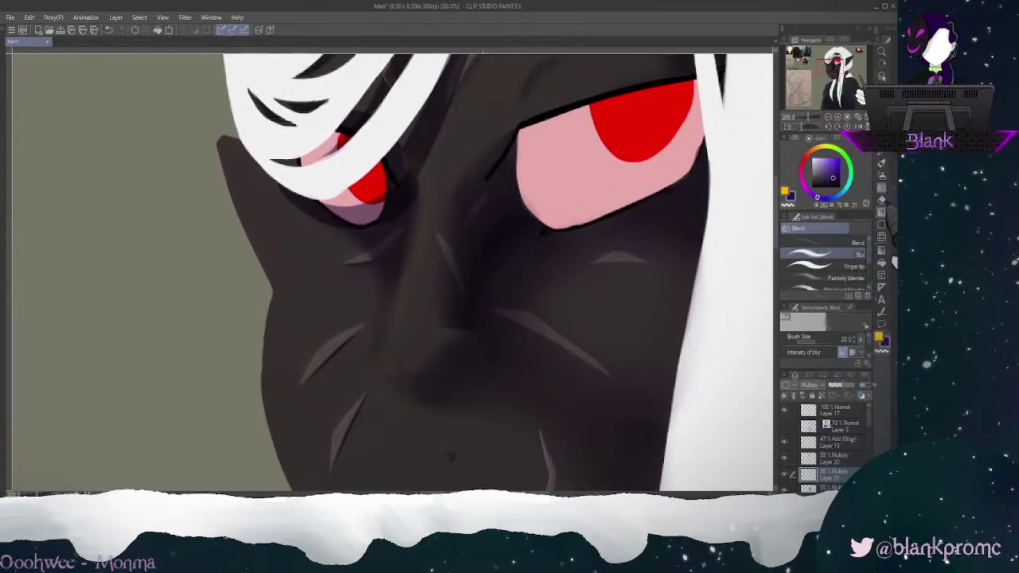
{"action": "left_click", "coordinate": [881, 141]}
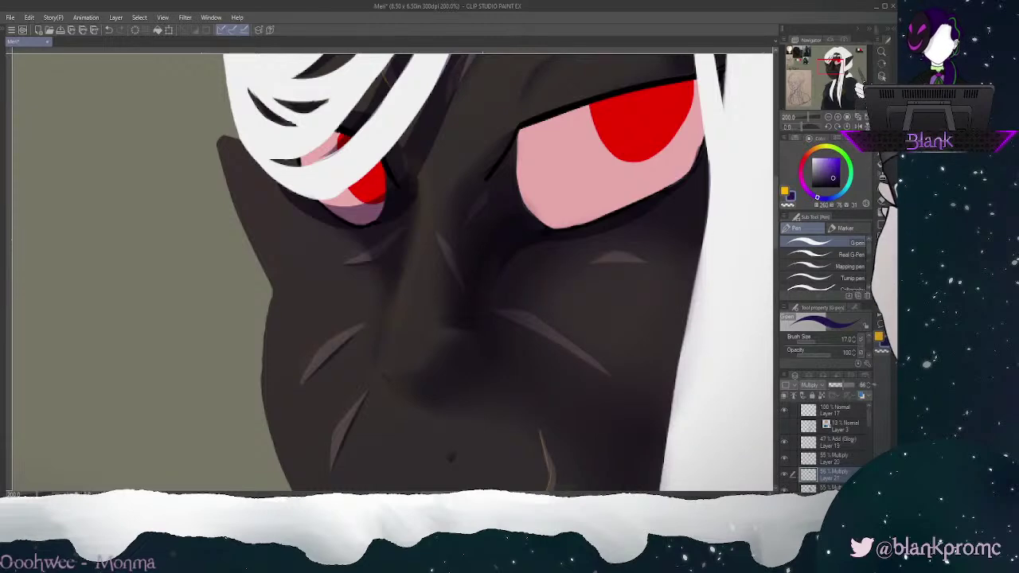
{"action": "left_click", "coordinate": [881, 188]}
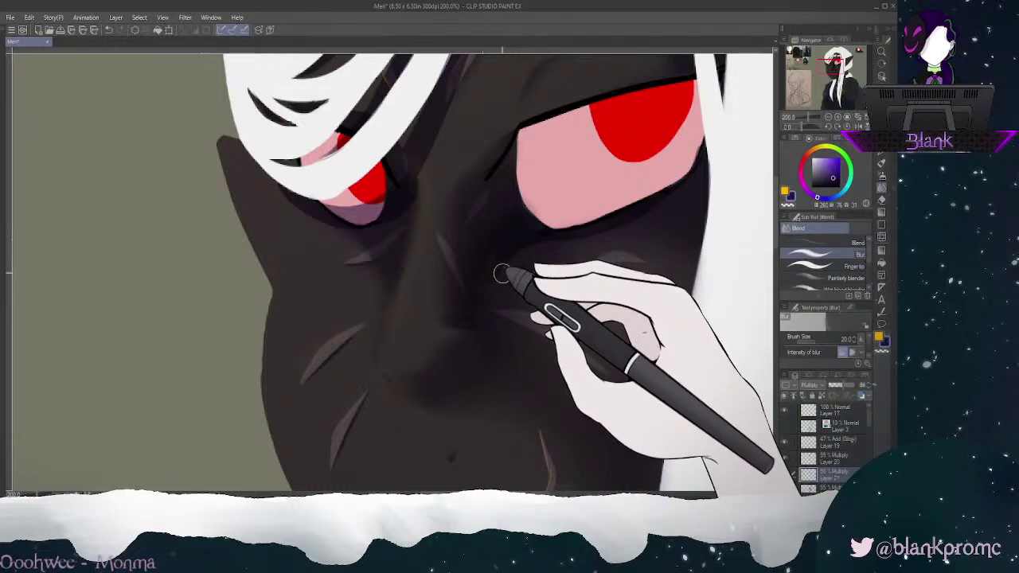
{"action": "mouse_move", "coordinate": [508, 255]}
{"action": "left_mouse_down"}
{"action": "mouse_move", "coordinate": [649, 217]}
{"action": "mouse_move", "coordinate": [542, 245]}
{"action": "mouse_move", "coordinate": [691, 175]}
{"action": "mouse_move", "coordinate": [561, 240]}
{"action": "mouse_move", "coordinate": [643, 207]}
{"action": "mouse_move", "coordinate": [522, 239]}
{"action": "mouse_move", "coordinate": [703, 172]}
{"action": "mouse_move", "coordinate": [600, 236]}
{"action": "mouse_move", "coordinate": [714, 136]}
{"action": "mouse_move", "coordinate": [688, 174]}
{"action": "mouse_move", "coordinate": [729, 189]}
{"action": "mouse_move", "coordinate": [589, 235]}
{"action": "mouse_move", "coordinate": [713, 179]}
{"action": "mouse_move", "coordinate": [611, 230]}
{"action": "mouse_move", "coordinate": [505, 261]}
{"action": "mouse_move", "coordinate": [493, 316]}
{"action": "mouse_move", "coordinate": [497, 236]}
{"action": "mouse_move", "coordinate": [478, 238]}
{"action": "mouse_move", "coordinate": [483, 185]}
{"action": "mouse_move", "coordinate": [477, 220]}
{"action": "mouse_move", "coordinate": [450, 199]}
{"action": "mouse_move", "coordinate": [491, 133]}
{"action": "mouse_move", "coordinate": [447, 199]}
{"action": "mouse_move", "coordinate": [514, 118]}
{"action": "mouse_move", "coordinate": [461, 228]}
{"action": "mouse_move", "coordinate": [492, 167]}
{"action": "mouse_move", "coordinate": [479, 165]}
{"action": "mouse_move", "coordinate": [479, 300]}
{"action": "mouse_move", "coordinate": [510, 184]}
{"action": "mouse_move", "coordinate": [508, 141]}
{"action": "mouse_move", "coordinate": [497, 157]}
{"action": "mouse_move", "coordinate": [495, 235]}
{"action": "mouse_move", "coordinate": [484, 234]}
{"action": "mouse_move", "coordinate": [464, 315]}
{"action": "mouse_move", "coordinate": [486, 321]}
{"action": "mouse_move", "coordinate": [478, 323]}
{"action": "mouse_move", "coordinate": [464, 236]}
{"action": "mouse_move", "coordinate": [478, 288]}
{"action": "mouse_move", "coordinate": [530, 257]}
{"action": "left_mouse_up"}
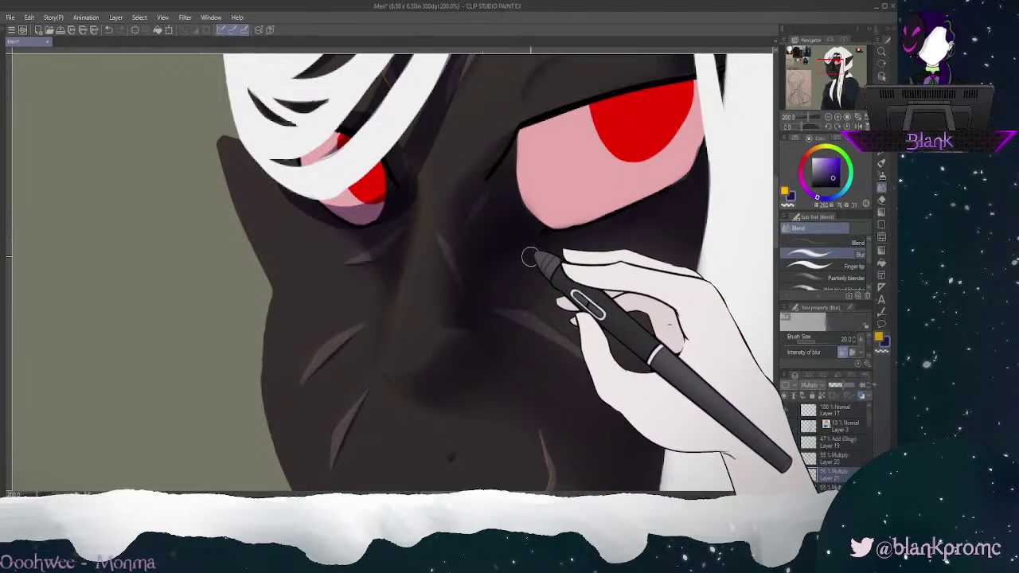
Step: Deepen the crease from the side of the nose down to the nostril with the G-pen and soften it using Blur
{"action": "key", "text": "p"}
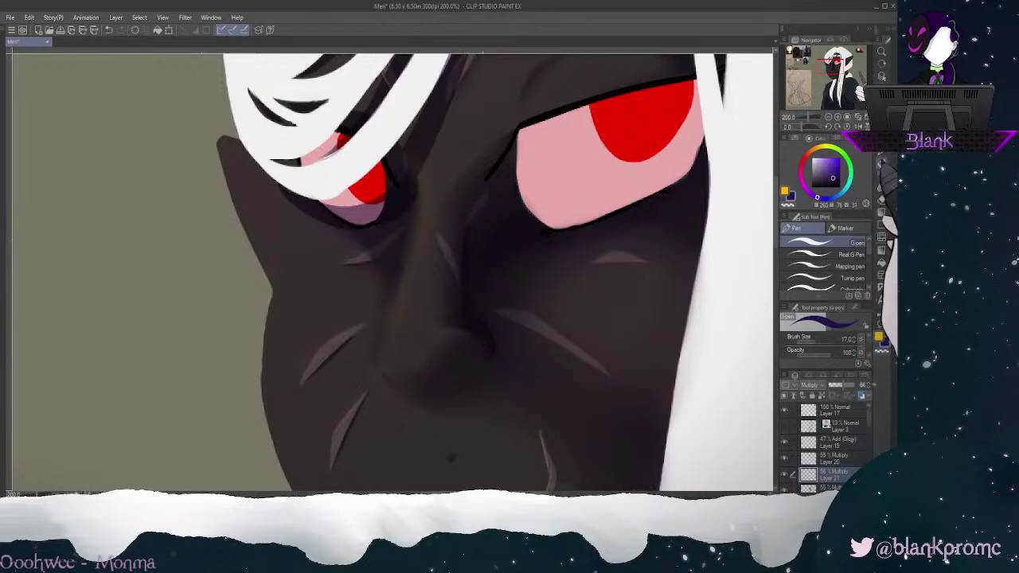
{"action": "left_click", "coordinate": [882, 175]}
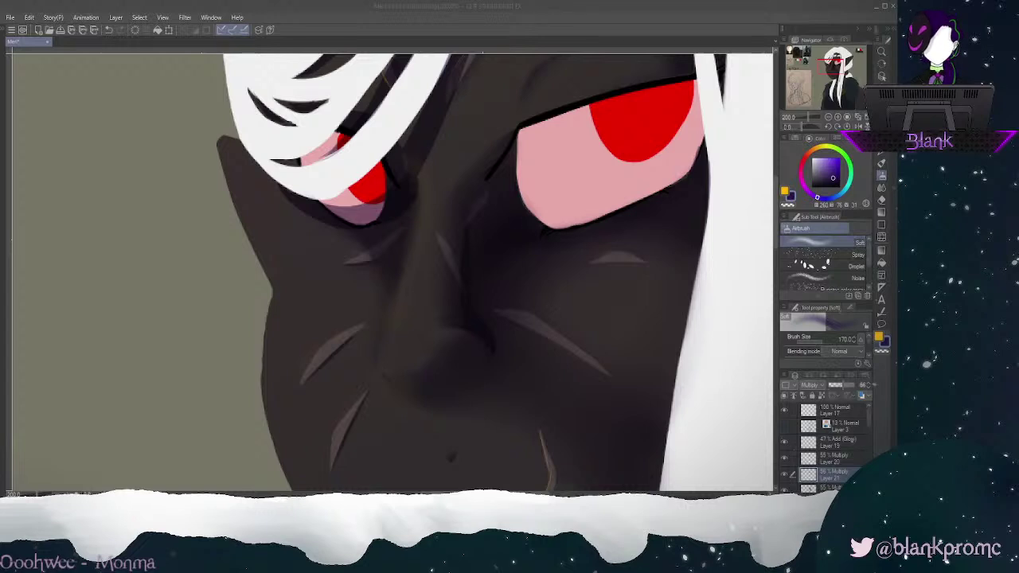
{"action": "key", "text": "p"}
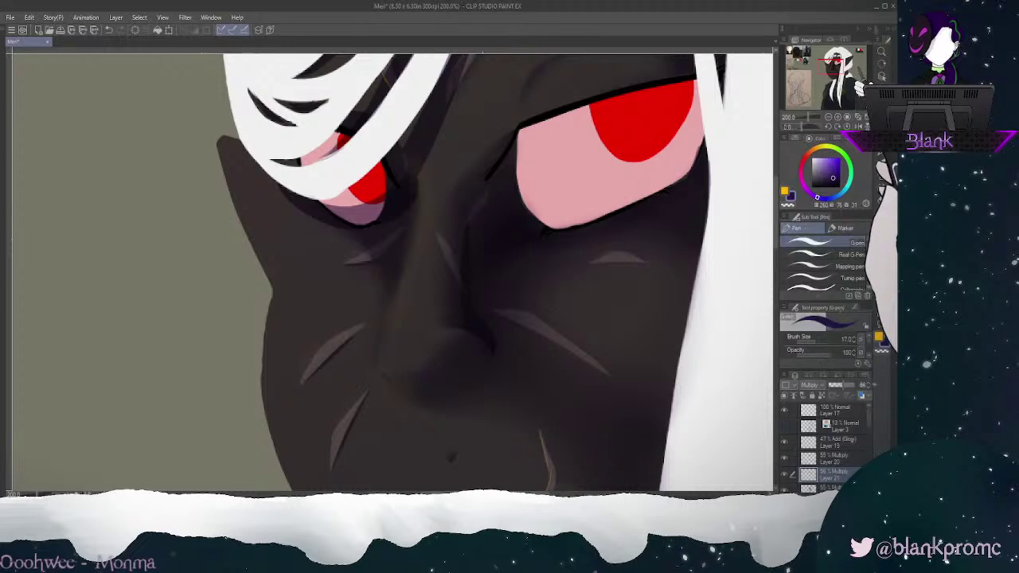
{"action": "key", "text": "j"}
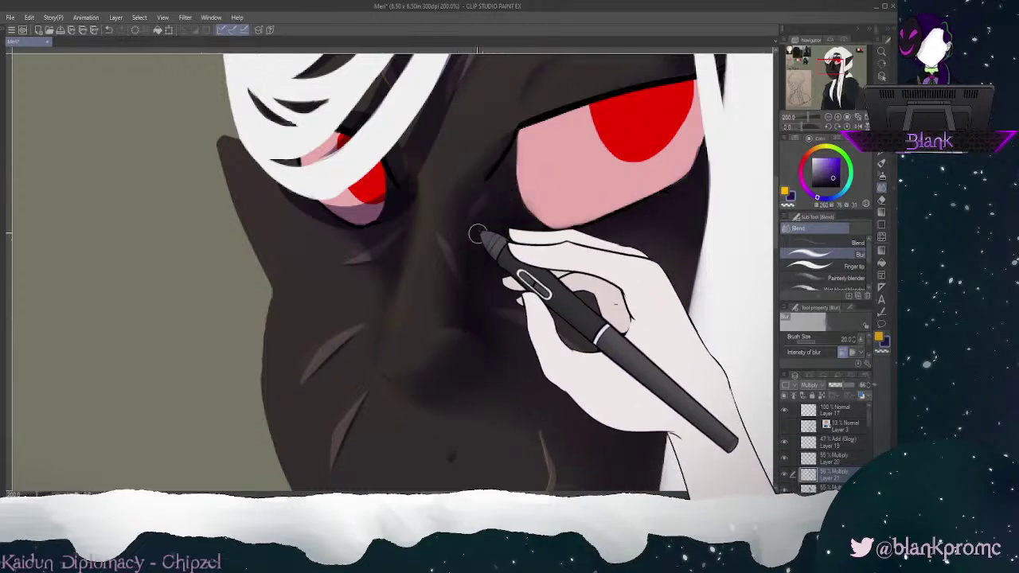
Step: Paint a thin dark shadow edge along the nose bridge up toward the large eye's brow and blur it at size 20
{"action": "key", "text": "p"}
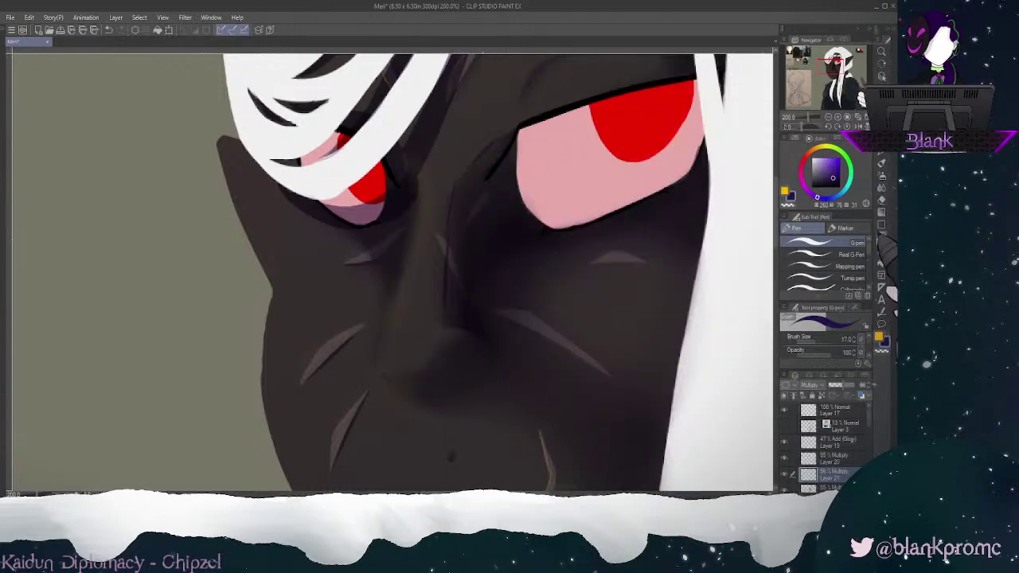
{"action": "left_click", "coordinate": [882, 188]}
{"action": "left_click_drag", "start_coordinate": [451, 298], "coordinate": [454, 247]}
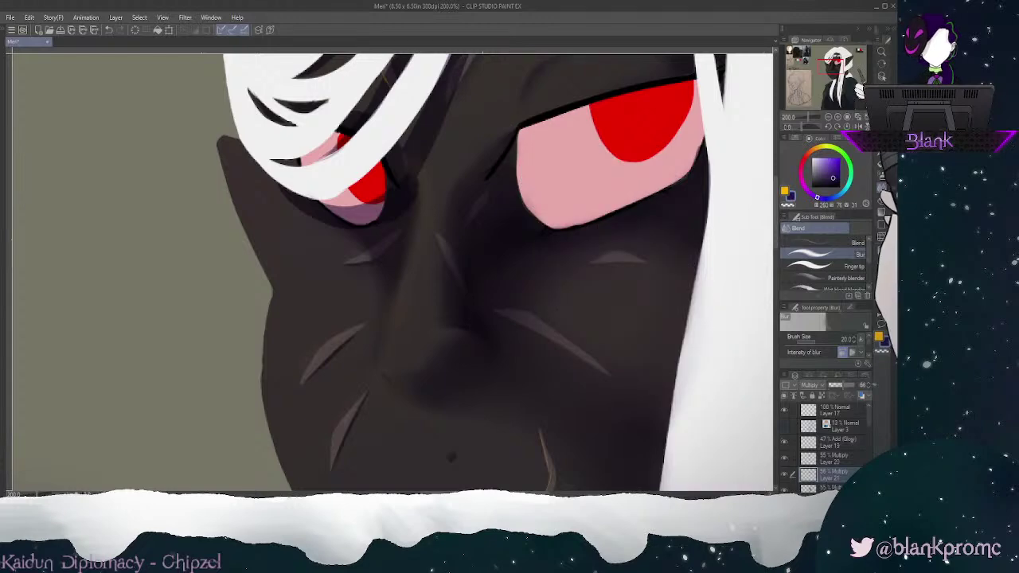
Step: Reinforce the nose bridge shadow from the inner eye corner down to above the nose tip with the G-pen, and blur its edges
{"action": "key", "text": "p"}
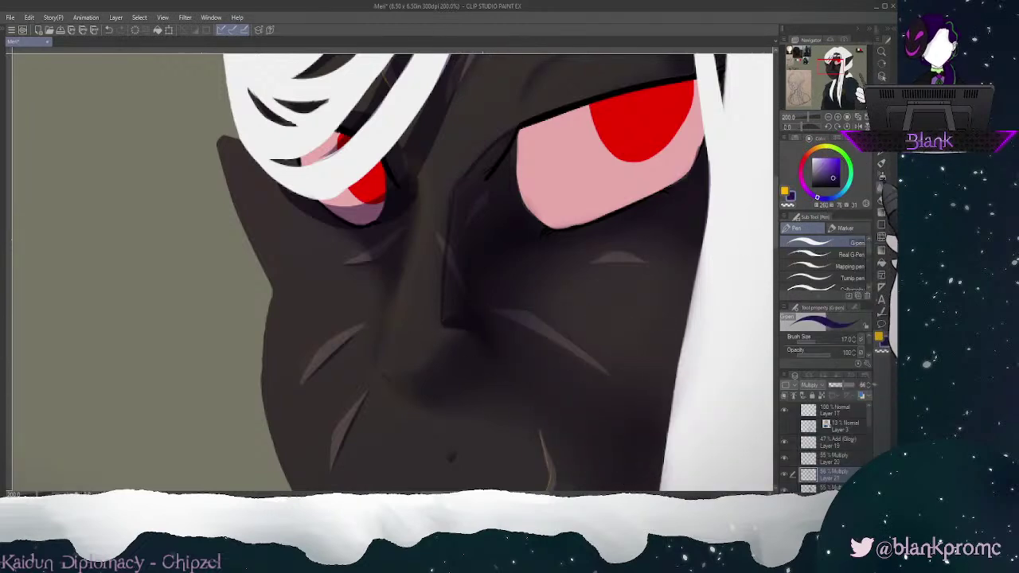
{"action": "left_click", "coordinate": [882, 188]}
{"action": "mouse_move", "coordinate": [455, 278]}
{"action": "left_mouse_down"}
{"action": "mouse_move", "coordinate": [454, 243]}
{"action": "mouse_move", "coordinate": [447, 318]}
{"action": "mouse_move", "coordinate": [465, 307]}
{"action": "mouse_move", "coordinate": [451, 319]}
{"action": "mouse_move", "coordinate": [454, 208]}
{"action": "mouse_move", "coordinate": [448, 288]}
{"action": "mouse_move", "coordinate": [464, 191]}
{"action": "mouse_move", "coordinate": [504, 144]}
{"action": "mouse_move", "coordinate": [469, 179]}
{"action": "mouse_move", "coordinate": [463, 193]}
{"action": "mouse_move", "coordinate": [481, 169]}
{"action": "mouse_move", "coordinate": [465, 189]}
{"action": "mouse_move", "coordinate": [477, 182]}
{"action": "mouse_move", "coordinate": [464, 226]}
{"action": "mouse_move", "coordinate": [490, 172]}
{"action": "mouse_move", "coordinate": [455, 227]}
{"action": "mouse_move", "coordinate": [478, 315]}
{"action": "left_mouse_up"}
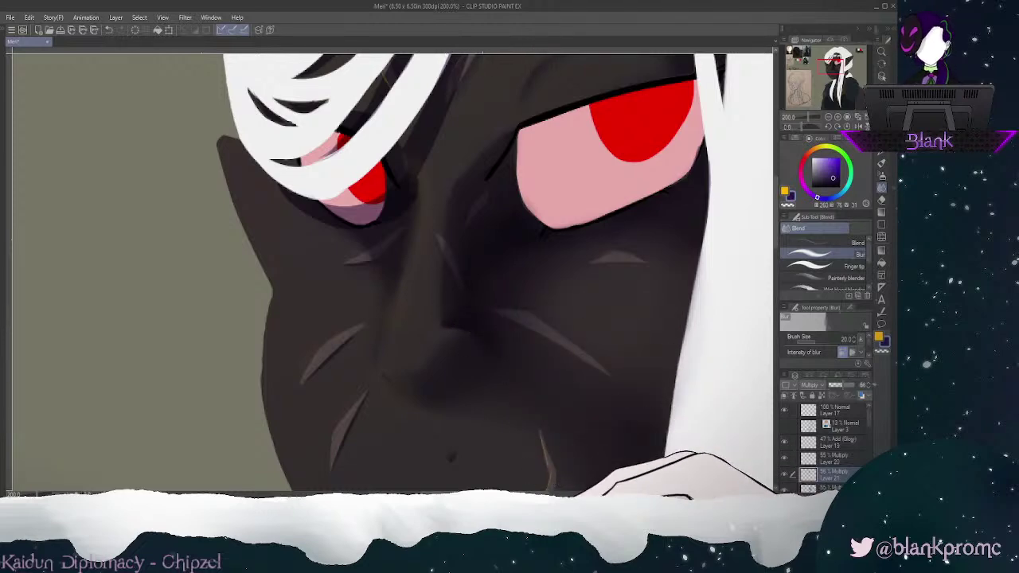
{"action": "mouse_move", "coordinate": [444, 301]}
{"action": "left_mouse_down"}
{"action": "mouse_move", "coordinate": [436, 325]}
{"action": "mouse_move", "coordinate": [447, 194]}
{"action": "mouse_move", "coordinate": [435, 319]}
{"action": "left_mouse_up"}
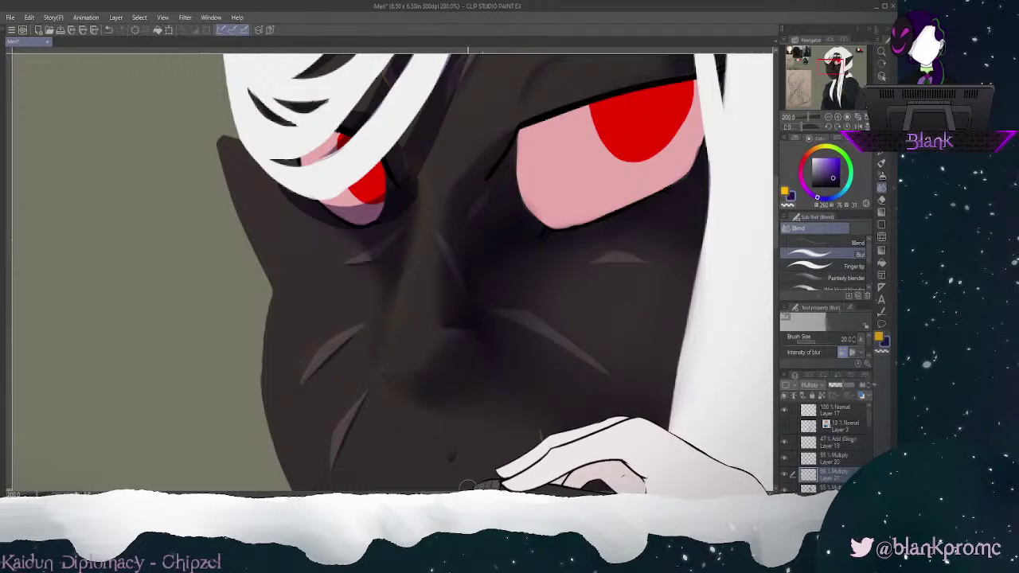
{"action": "mouse_move", "coordinate": [501, 150]}
{"action": "left_mouse_down"}
{"action": "mouse_move", "coordinate": [462, 196]}
{"action": "mouse_move", "coordinate": [471, 178]}
{"action": "left_mouse_up"}
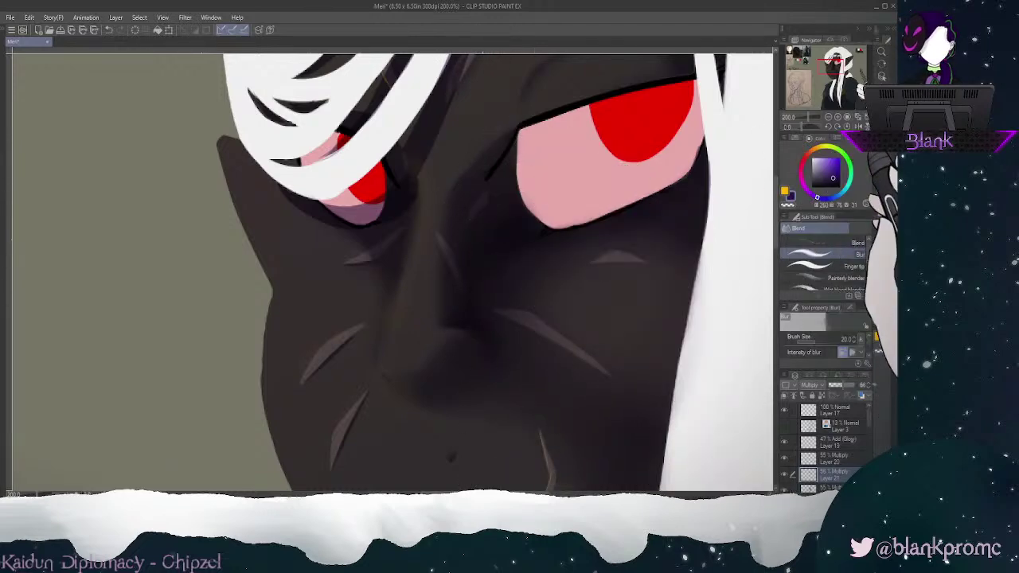
Step: Outline the shaded edge of the nose from the large eye's inner corner to above the nostril with the G-pen, and blur it at size 20
{"action": "left_click", "coordinate": [882, 163]}
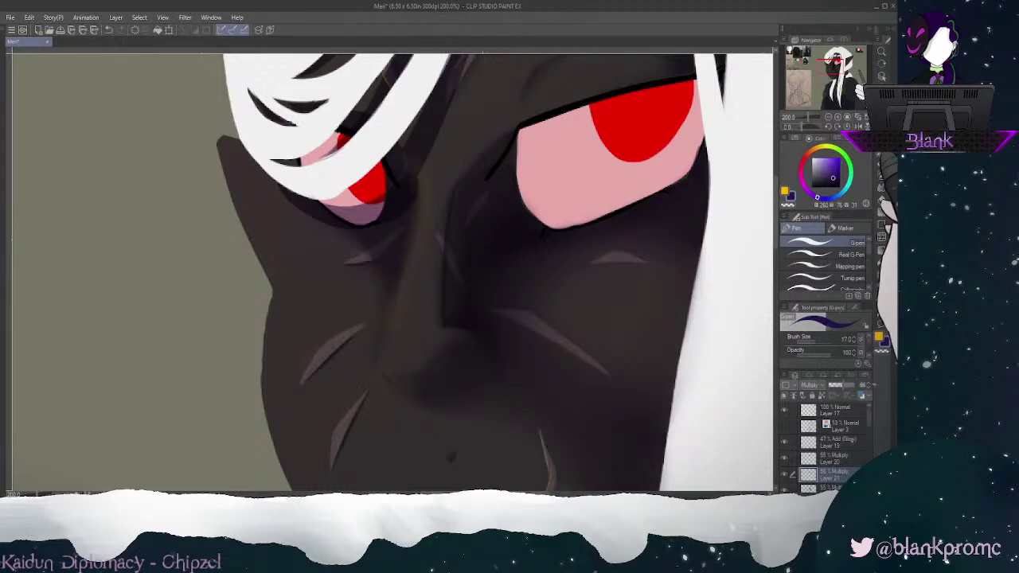
{"action": "key", "text": "j"}
{"action": "mouse_move", "coordinate": [451, 307]}
{"action": "left_mouse_down"}
{"action": "mouse_move", "coordinate": [465, 191]}
{"action": "mouse_move", "coordinate": [450, 319]}
{"action": "mouse_move", "coordinate": [459, 188]}
{"action": "mouse_move", "coordinate": [450, 230]}
{"action": "mouse_move", "coordinate": [462, 191]}
{"action": "mouse_move", "coordinate": [501, 143]}
{"action": "mouse_move", "coordinate": [471, 198]}
{"action": "left_mouse_up"}
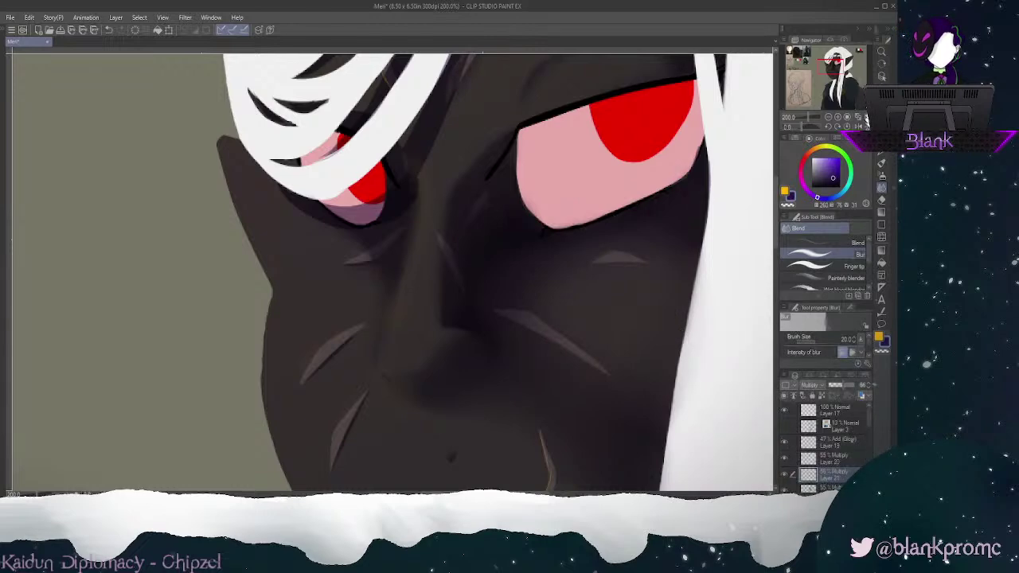
Step: Add a new layer above the 56% Multiply shadow layer, set to Multiply blending at 45% opacity
{"action": "scroll", "coordinate": [828, 446], "scroll_direction": "down", "scroll_amount": 1}
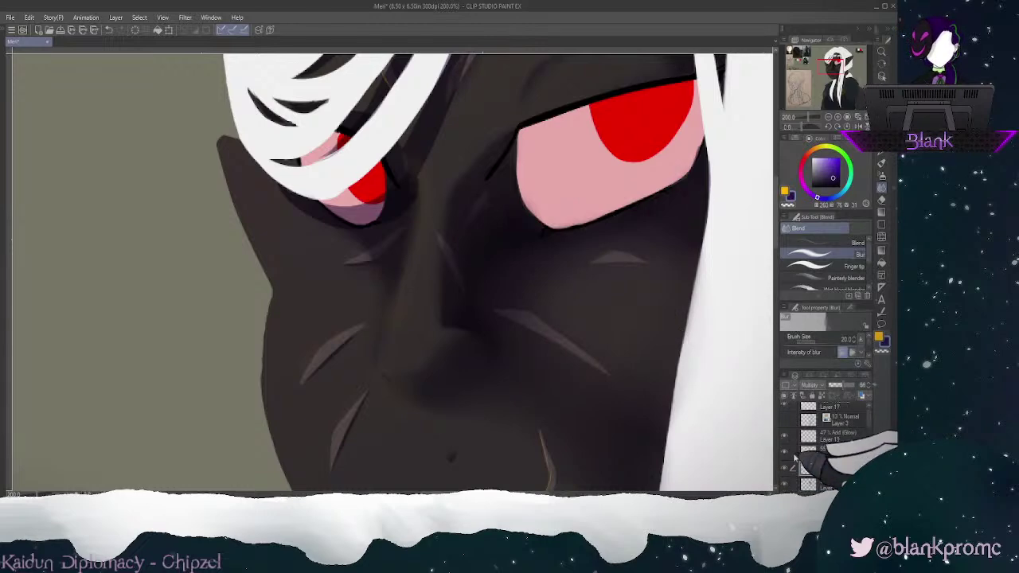
{"action": "left_click", "coordinate": [808, 469]}
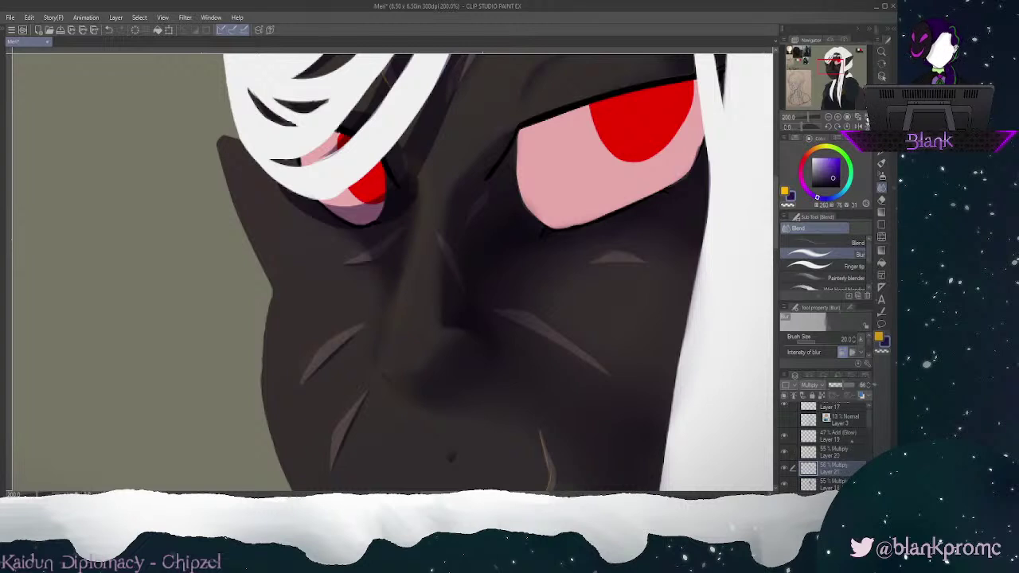
{"action": "key", "text": "ctrl+shift+n"}
{"action": "left_click", "coordinate": [840, 384]}
{"action": "key", "text": "ctrl+z"}
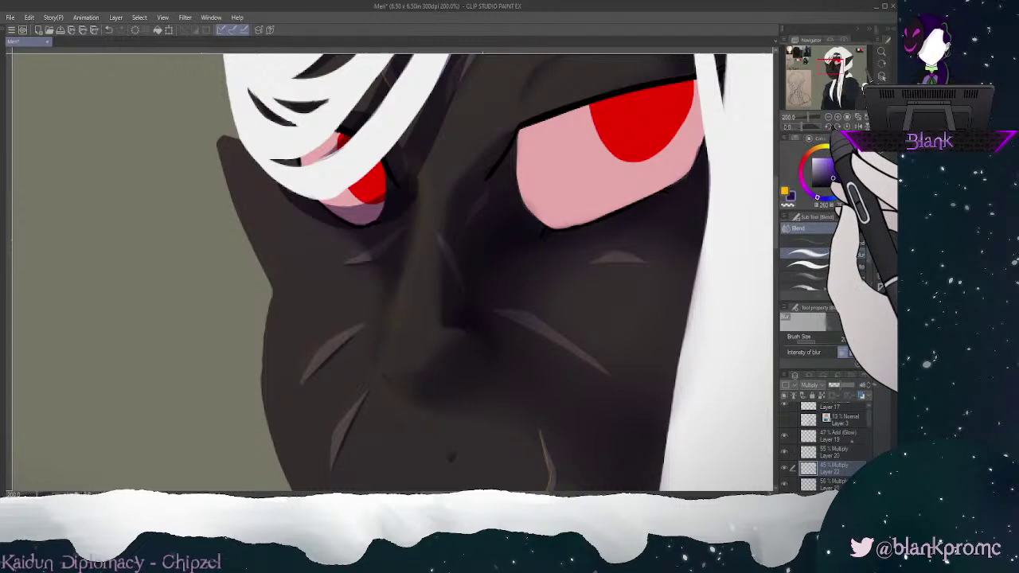
Step: Paint a second, darker shadow on the 45% Multiply layer from the large eye's inner brow down the nose, and soften it using Blur
{"action": "left_click_drag", "start_coordinate": [831, 65], "coordinate": [829, 65]}
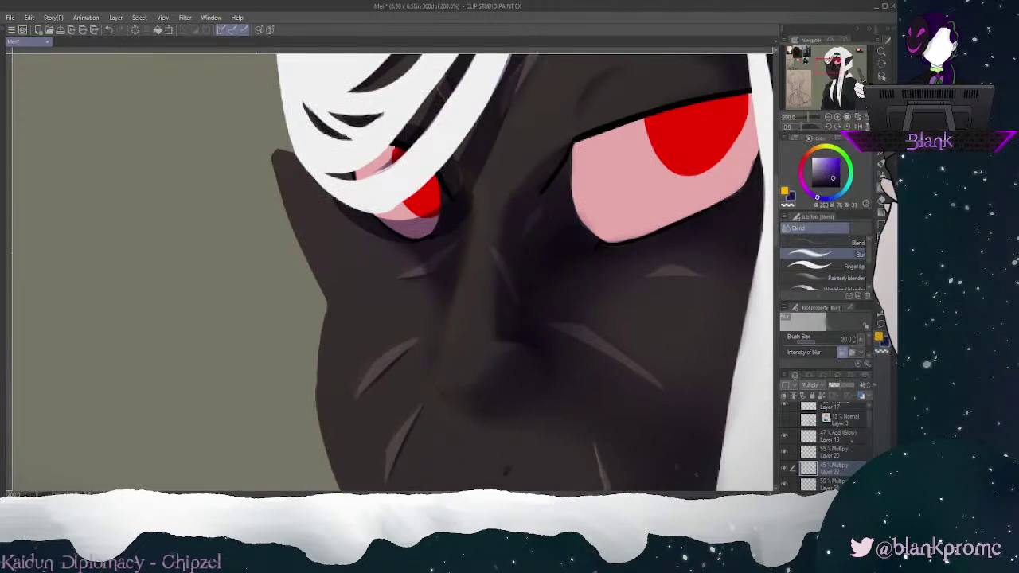
{"action": "left_click", "coordinate": [882, 163]}
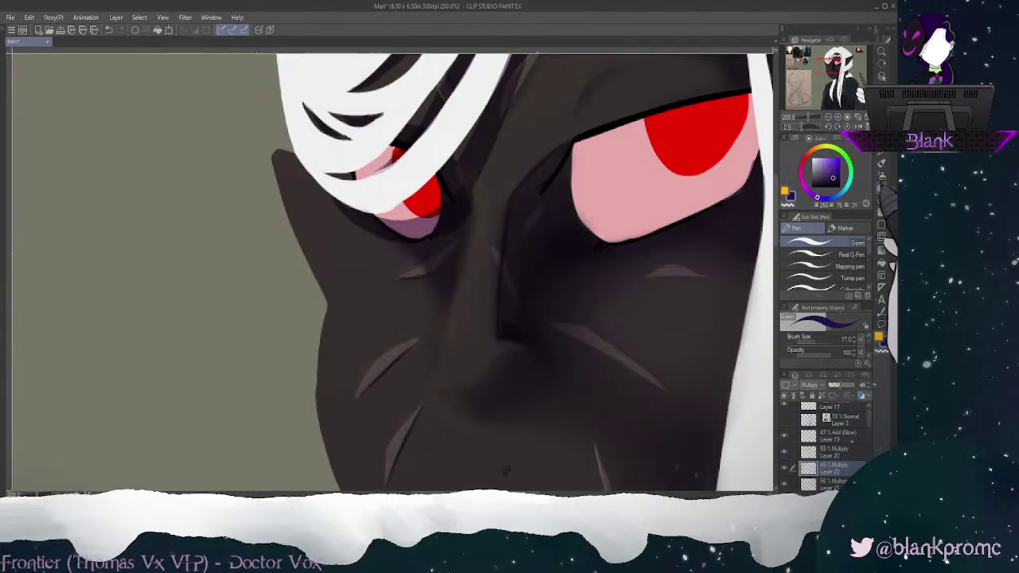
{"action": "left_click", "coordinate": [882, 188]}
{"action": "mouse_move", "coordinate": [503, 322]}
{"action": "left_mouse_down"}
{"action": "mouse_move", "coordinate": [516, 199]}
{"action": "mouse_move", "coordinate": [507, 316]}
{"action": "mouse_move", "coordinate": [528, 189]}
{"action": "mouse_move", "coordinate": [515, 199]}
{"action": "mouse_move", "coordinate": [571, 144]}
{"action": "mouse_move", "coordinate": [508, 229]}
{"action": "mouse_move", "coordinate": [510, 298]}
{"action": "mouse_move", "coordinate": [513, 210]}
{"action": "mouse_move", "coordinate": [542, 175]}
{"action": "mouse_move", "coordinate": [443, 372]}
{"action": "mouse_move", "coordinate": [458, 409]}
{"action": "mouse_move", "coordinate": [578, 216]}
{"action": "left_mouse_up"}
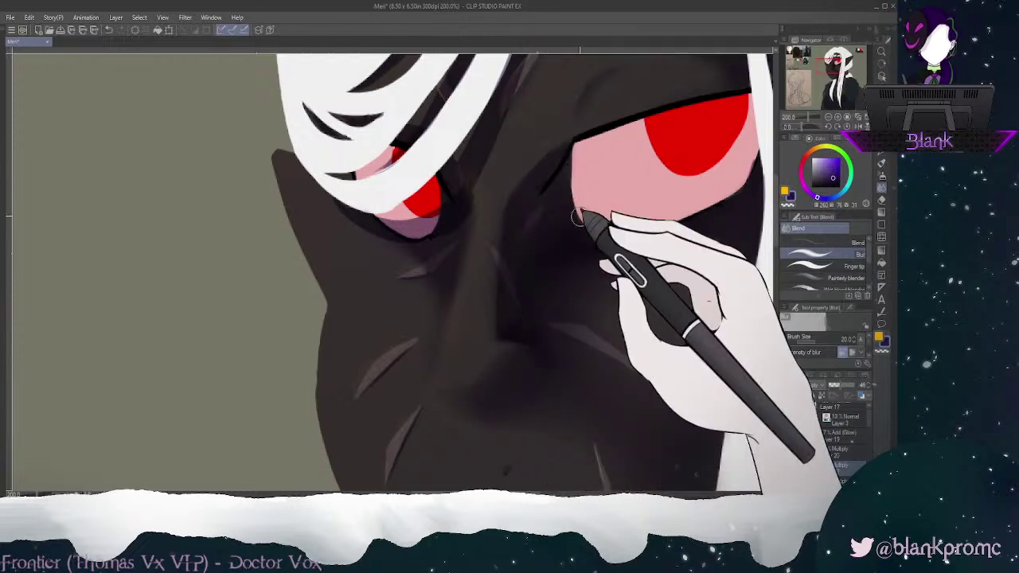
{"action": "mouse_move", "coordinate": [549, 348]}
{"action": "left_mouse_down"}
{"action": "mouse_move", "coordinate": [503, 321]}
{"action": "mouse_move", "coordinate": [540, 343]}
{"action": "mouse_move", "coordinate": [513, 322]}
{"action": "mouse_move", "coordinate": [516, 252]}
{"action": "left_mouse_up"}
{"action": "mouse_move", "coordinate": [521, 331]}
{"action": "left_mouse_down"}
{"action": "mouse_move", "coordinate": [548, 354]}
{"action": "mouse_move", "coordinate": [505, 328]}
{"action": "mouse_move", "coordinate": [531, 312]}
{"action": "mouse_move", "coordinate": [507, 243]}
{"action": "mouse_move", "coordinate": [537, 331]}
{"action": "mouse_move", "coordinate": [512, 330]}
{"action": "mouse_move", "coordinate": [540, 341]}
{"action": "mouse_move", "coordinate": [543, 328]}
{"action": "mouse_move", "coordinate": [507, 325]}
{"action": "mouse_move", "coordinate": [538, 336]}
{"action": "left_mouse_up"}
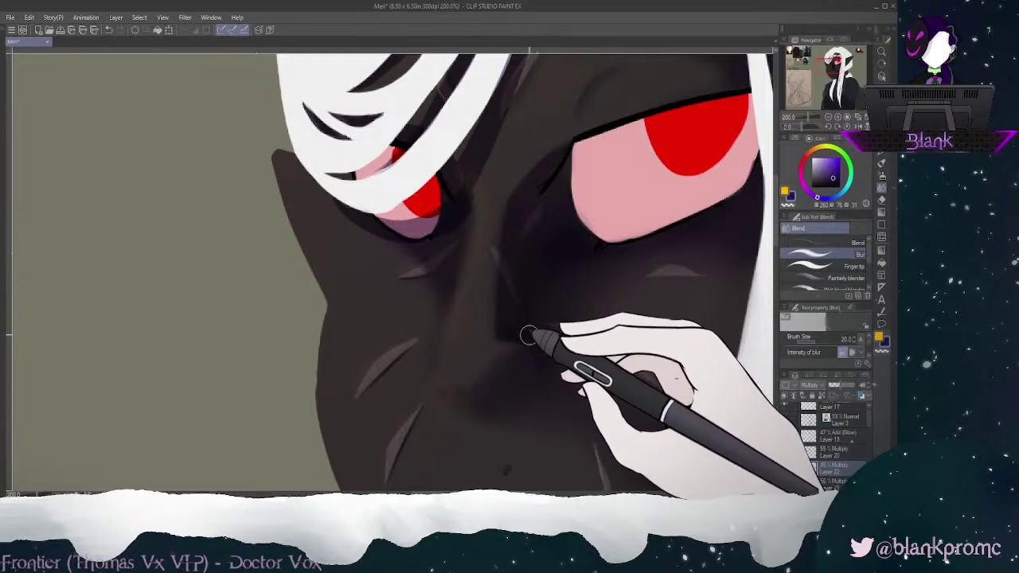
{"action": "mouse_move", "coordinate": [552, 196]}
{"action": "left_mouse_down"}
{"action": "mouse_move", "coordinate": [546, 159]}
{"action": "mouse_move", "coordinate": [513, 208]}
{"action": "mouse_move", "coordinate": [515, 232]}
{"action": "left_mouse_up"}
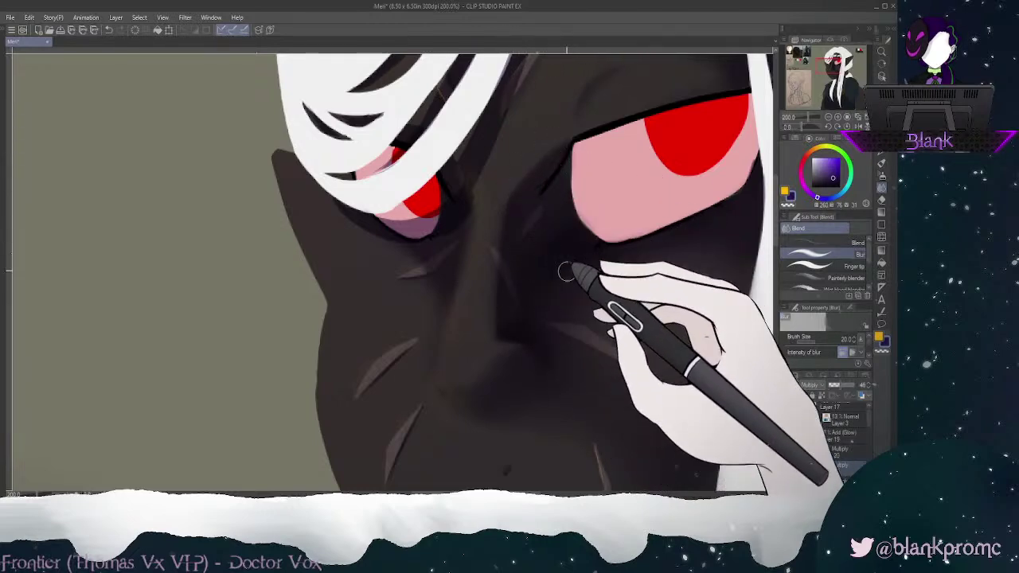
Step: Darken the hollow beneath the large eye's inner corner with the G-pen at size 17, and blend it out using Blur at size 60
{"action": "left_click", "coordinate": [881, 139]}
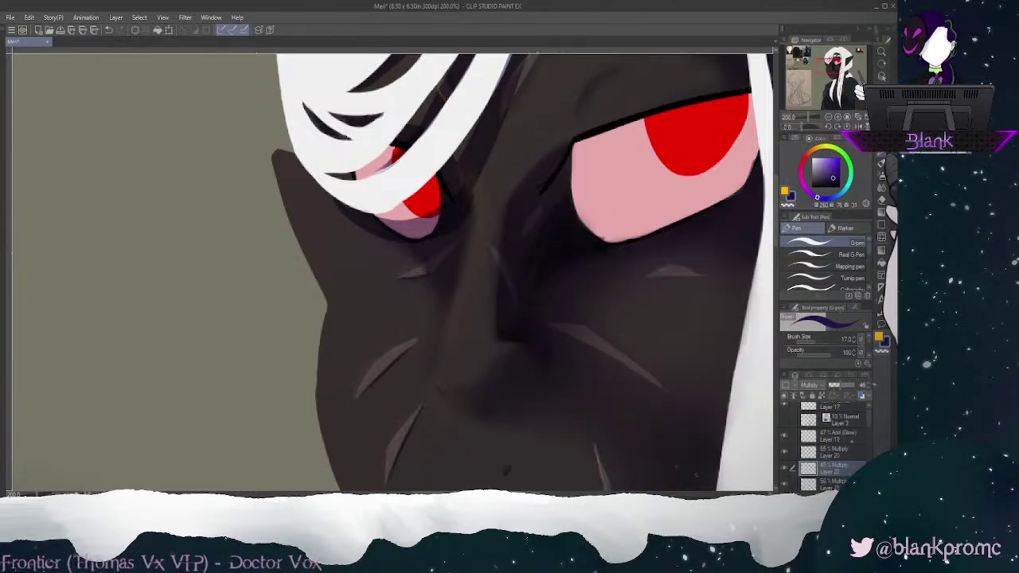
{"action": "left_click", "coordinate": [882, 188]}
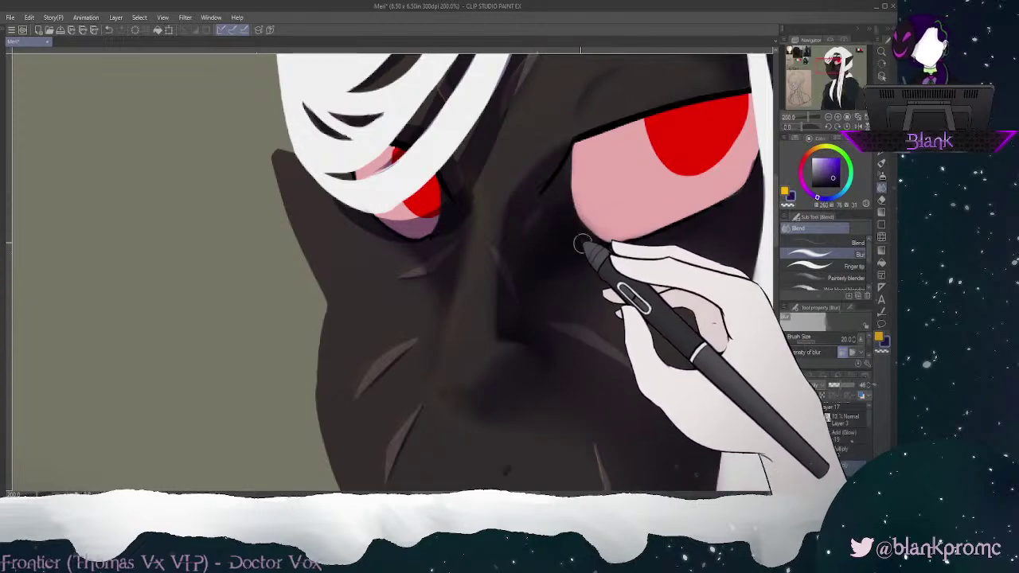
{"action": "key", "text": "bracketright"}
{"action": "key", "text": "bracketright"}
{"action": "key", "text": "bracketright"}
{"action": "key", "text": "bracketright"}
{"action": "key", "text": "bracketright"}
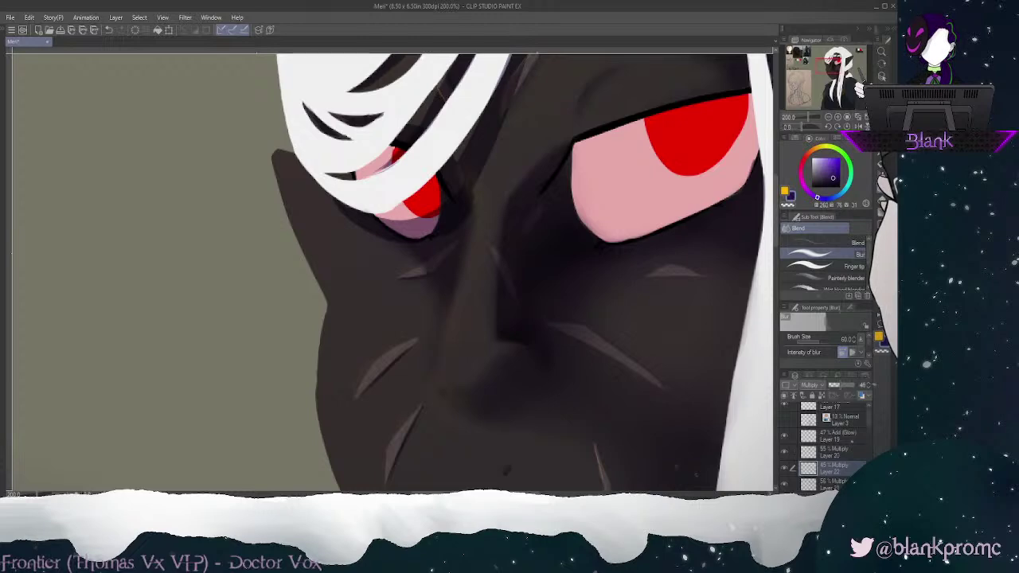
Step: Paint a curved shadow around the nostril wing with the G-pen, and soften it into the cheek using Blur at size 25
{"action": "left_click_drag", "start_coordinate": [834, 57], "coordinate": [835, 59]}
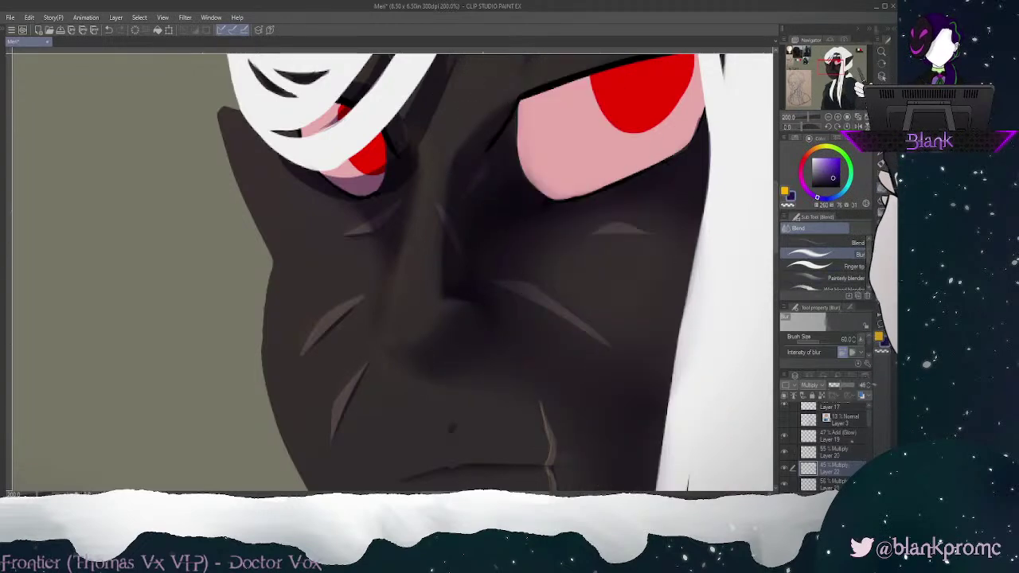
{"action": "key", "text": "p"}
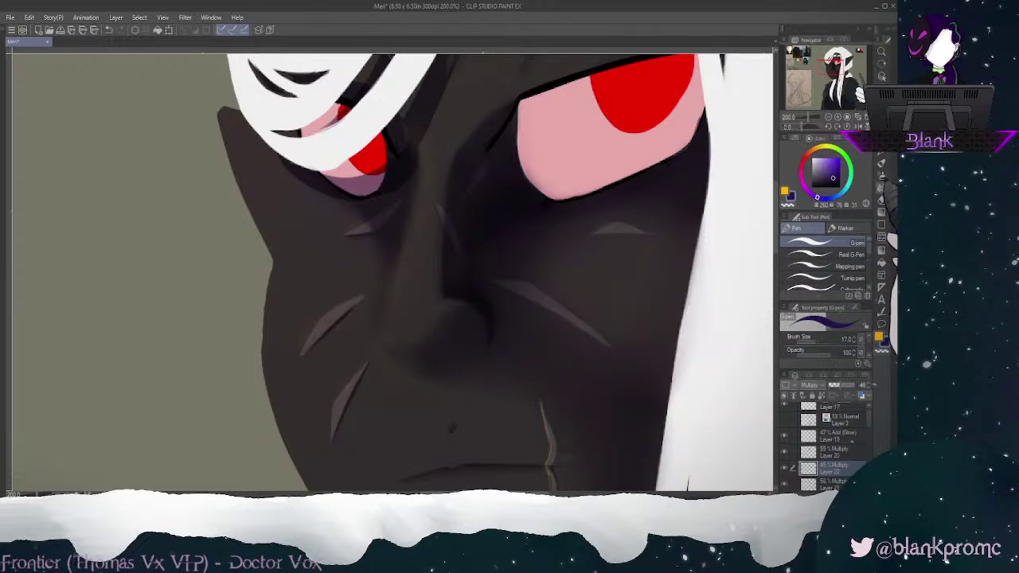
{"action": "left_click", "coordinate": [882, 188]}
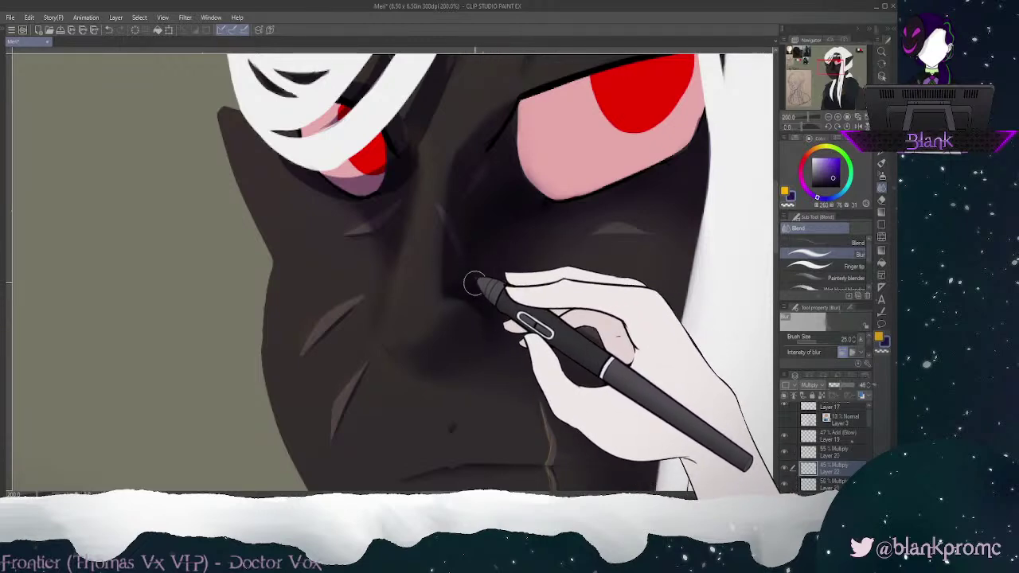
{"action": "mouse_move", "coordinate": [455, 283]}
{"action": "left_mouse_down"}
{"action": "mouse_move", "coordinate": [477, 234]}
{"action": "mouse_move", "coordinate": [507, 321]}
{"action": "mouse_move", "coordinate": [499, 361]}
{"action": "mouse_move", "coordinate": [536, 324]}
{"action": "left_mouse_up"}
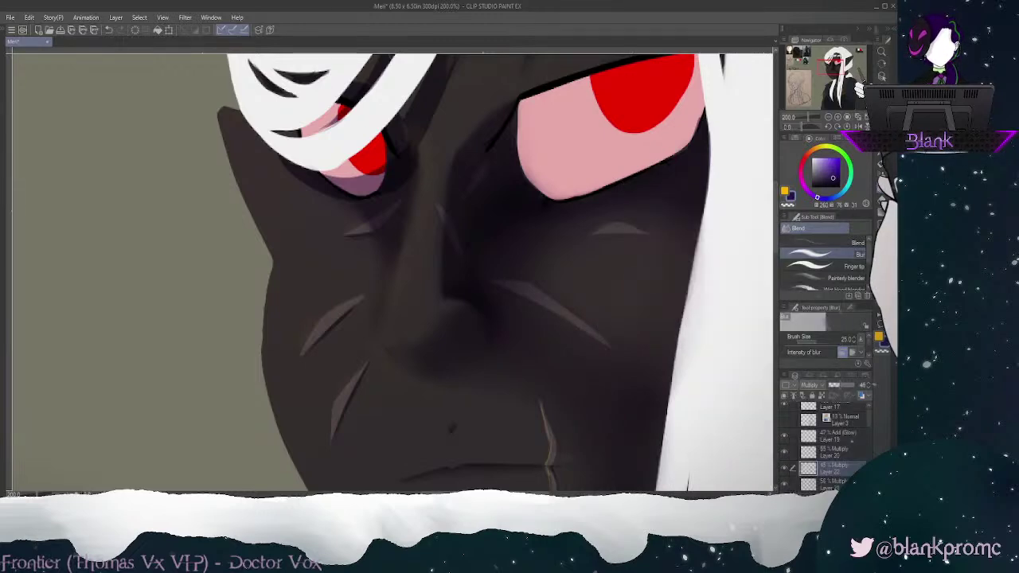
Step: Reinforce the nostril wing's curved crease with the G-pen, and refine its edge with Blur at sizes 25 and 20
{"action": "key", "text": "p"}
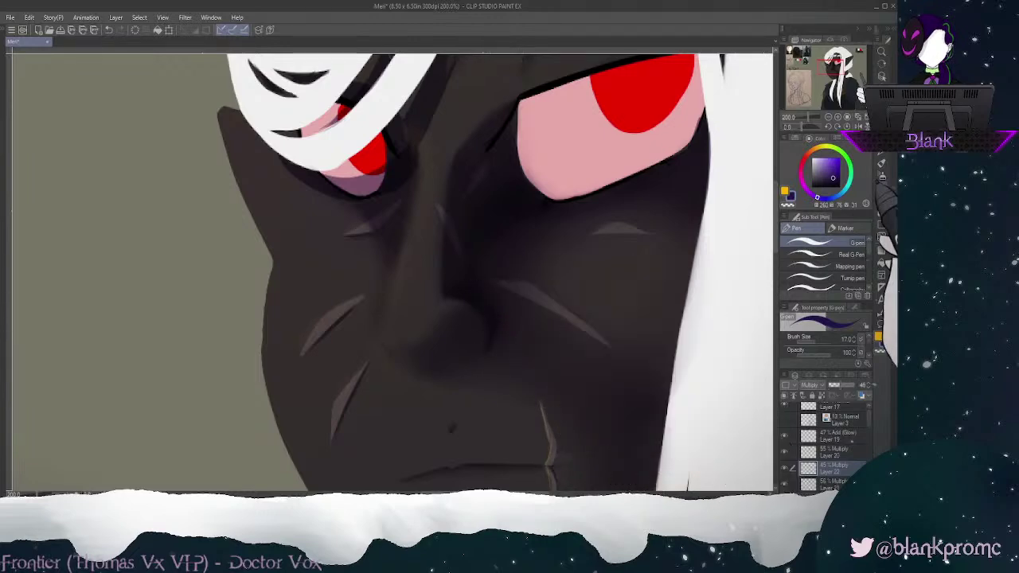
{"action": "left_click", "coordinate": [881, 188]}
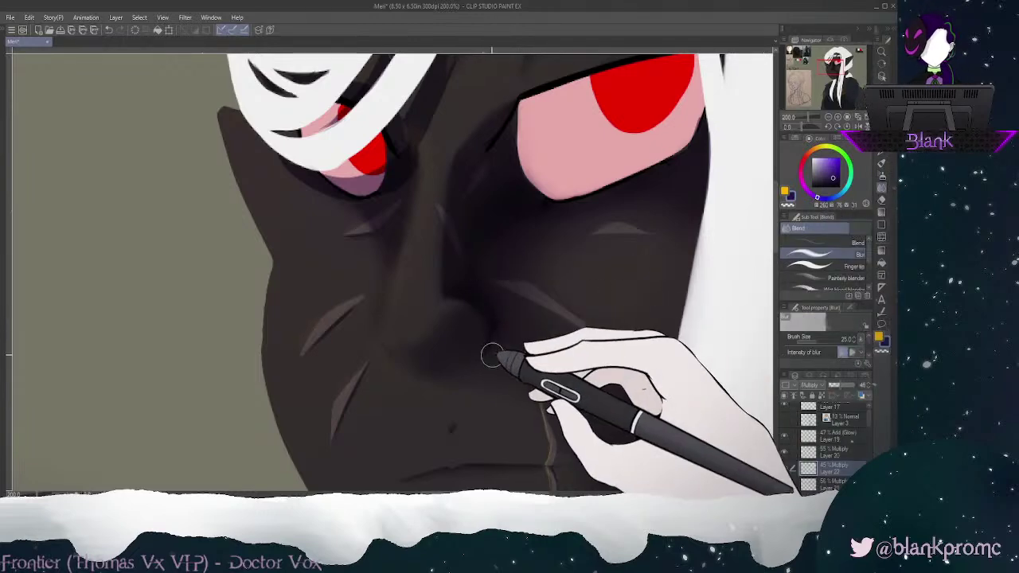
{"action": "left_click_drag", "start_coordinate": [493, 355], "coordinate": [501, 338]}
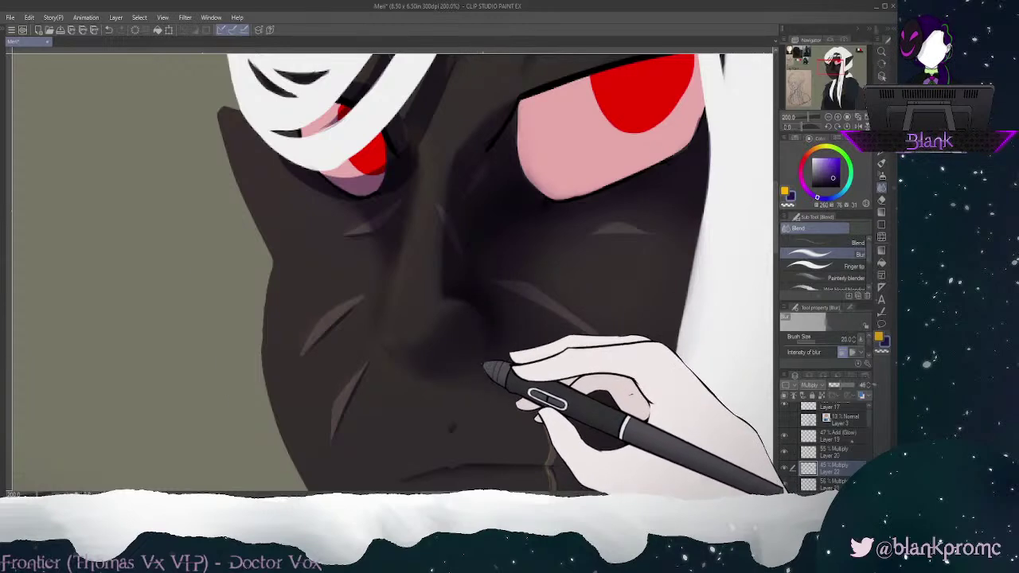
{"action": "key", "text": "e"}
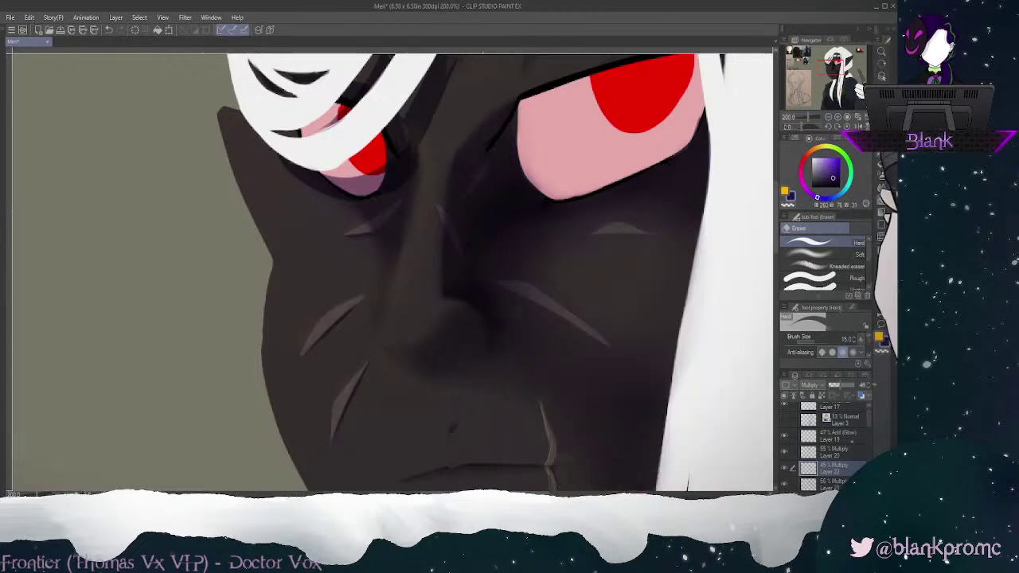
Step: Paint a dark line on the 56% Multiply layer from the small eye's inner corner down the side of the nose with the G-pen
{"action": "left_click", "coordinate": [881, 139]}
{"action": "left_click_drag", "start_coordinate": [832, 67], "coordinate": [831, 63]}
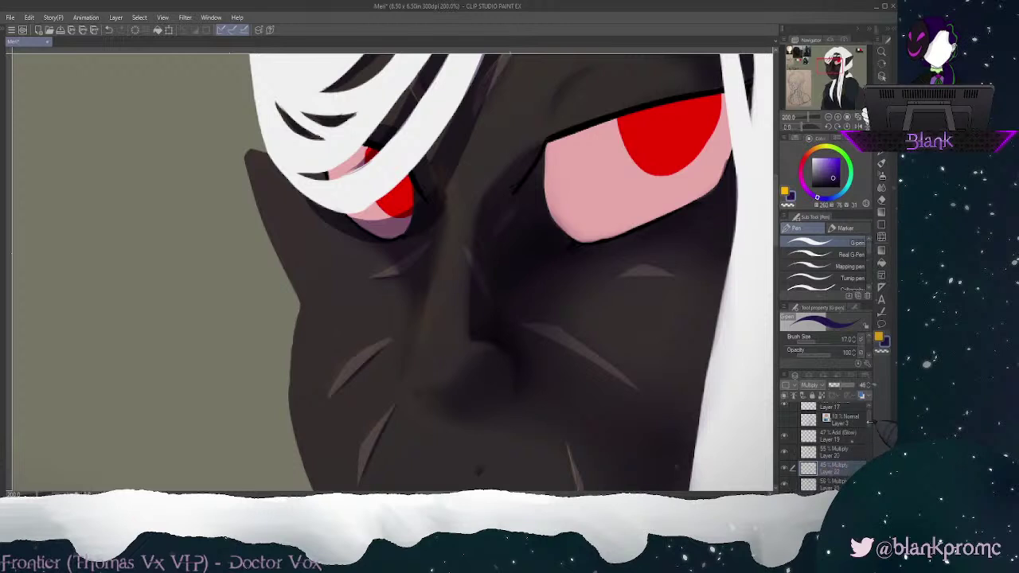
{"action": "scroll", "coordinate": [828, 446], "scroll_direction": "down", "scroll_amount": 2}
{"action": "left_click", "coordinate": [829, 460]}
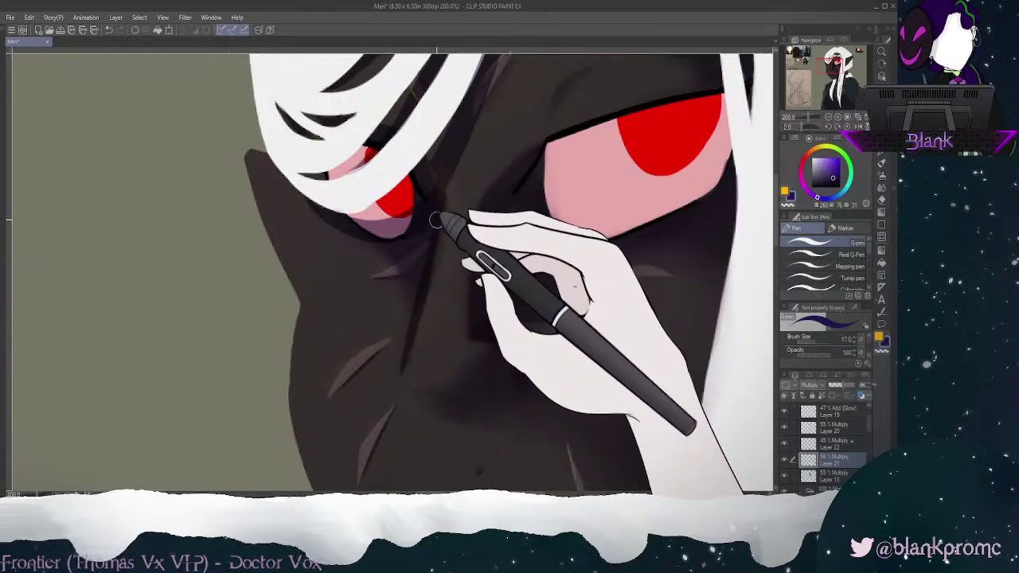
Step: Blur and trim the dark shading beside the nose bridge and below the inner eye corners on the Multiply layer, Layer 21
{"action": "key", "text": "j"}
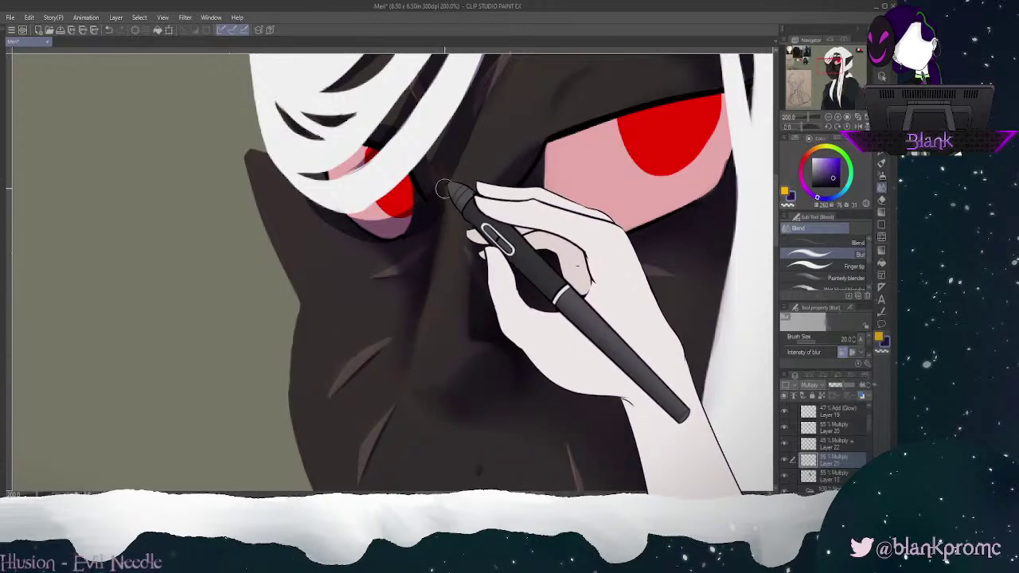
{"action": "key", "text": "e"}
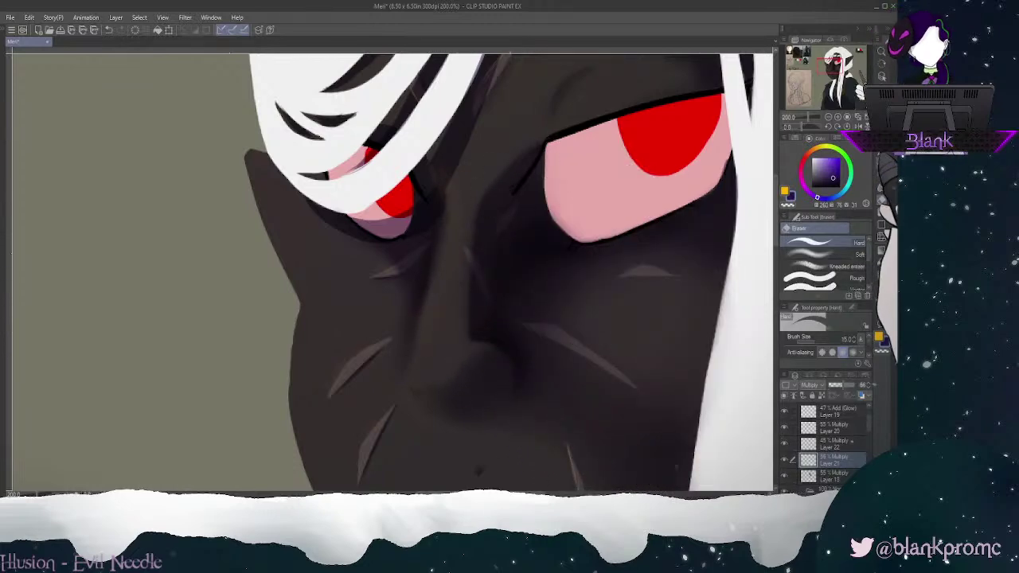
{"action": "key", "text": "j"}
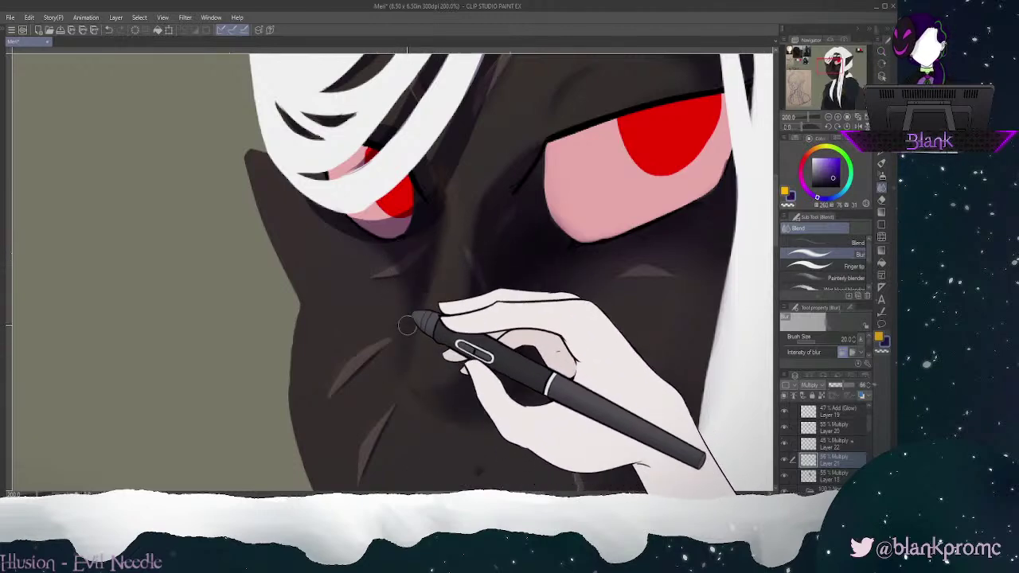
{"action": "key", "text": "e"}
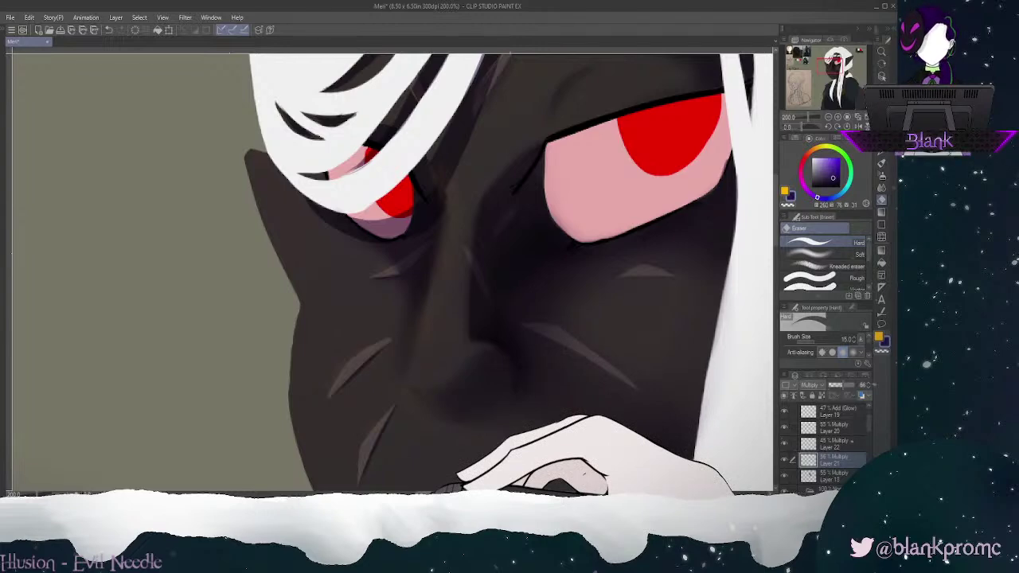
Step: Try a short yellow G-pen highlight along the nose bridge on the Add (Glow) layer, Layer 19
{"action": "left_click_drag", "start_coordinate": [833, 63], "coordinate": [831, 65]}
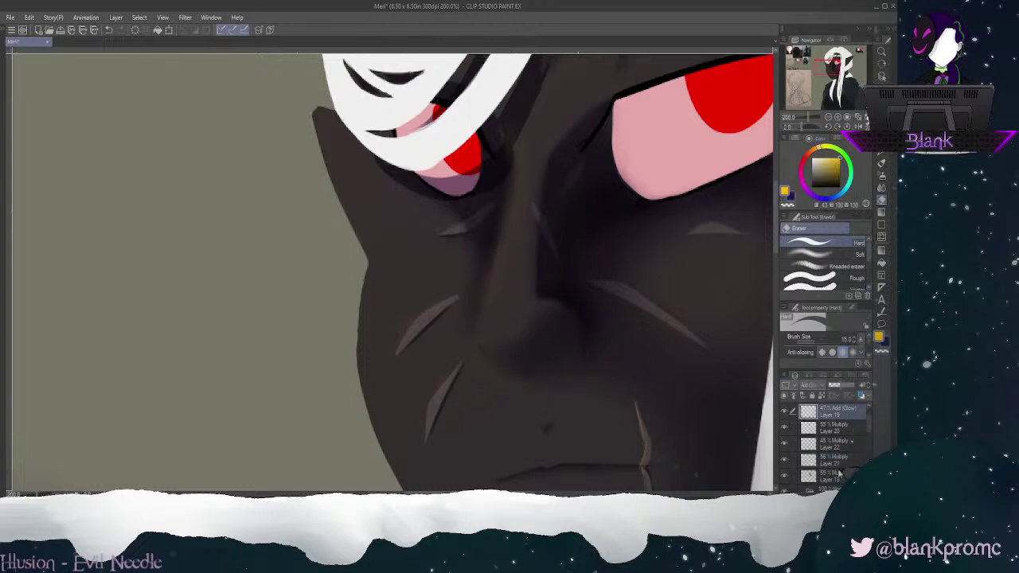
{"action": "left_click", "coordinate": [882, 152]}
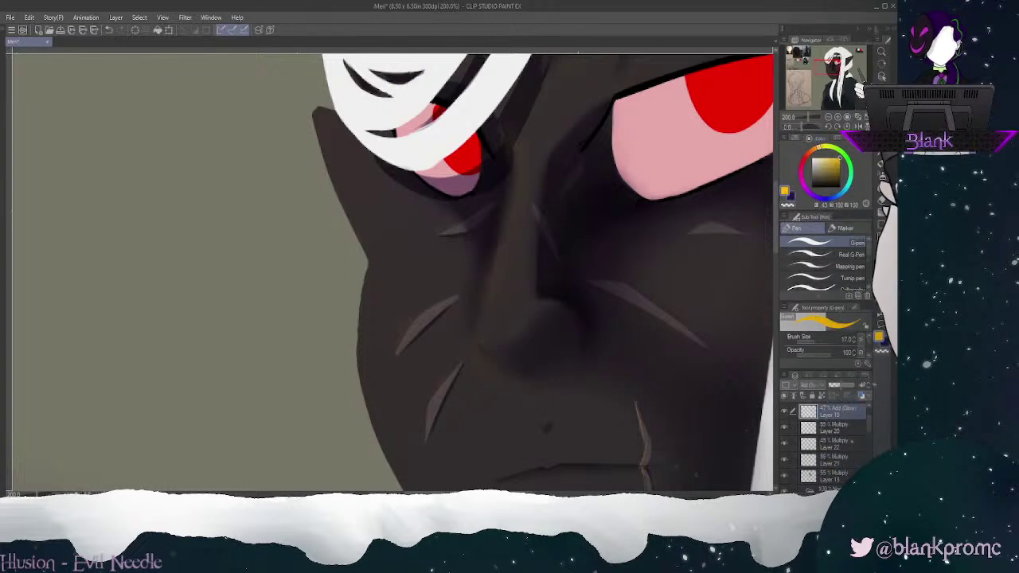
{"action": "left_click", "coordinate": [816, 341]}
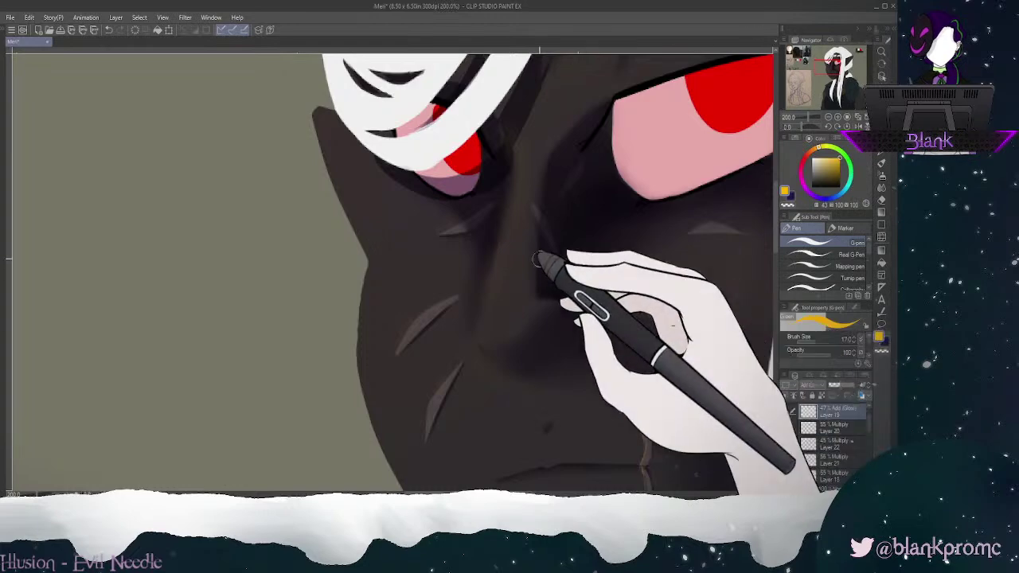
{"action": "left_click_drag", "start_coordinate": [492, 309], "coordinate": [494, 283]}
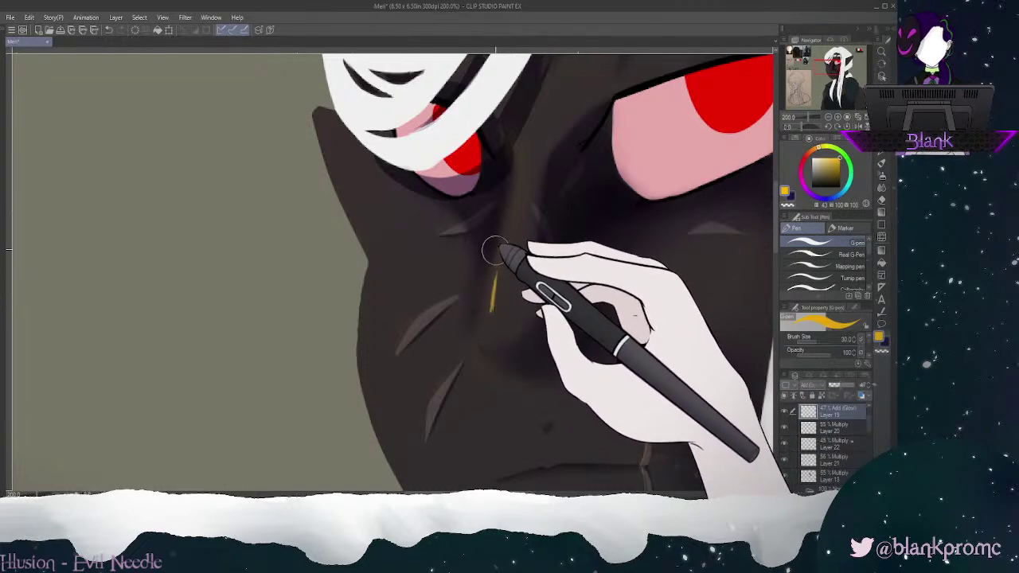
{"action": "key", "text": "ctrl+z"}
Step: Paint a soft yellow highlight along the nose bridge with the Soft airbrush at size 20
{"action": "key", "text": "b"}
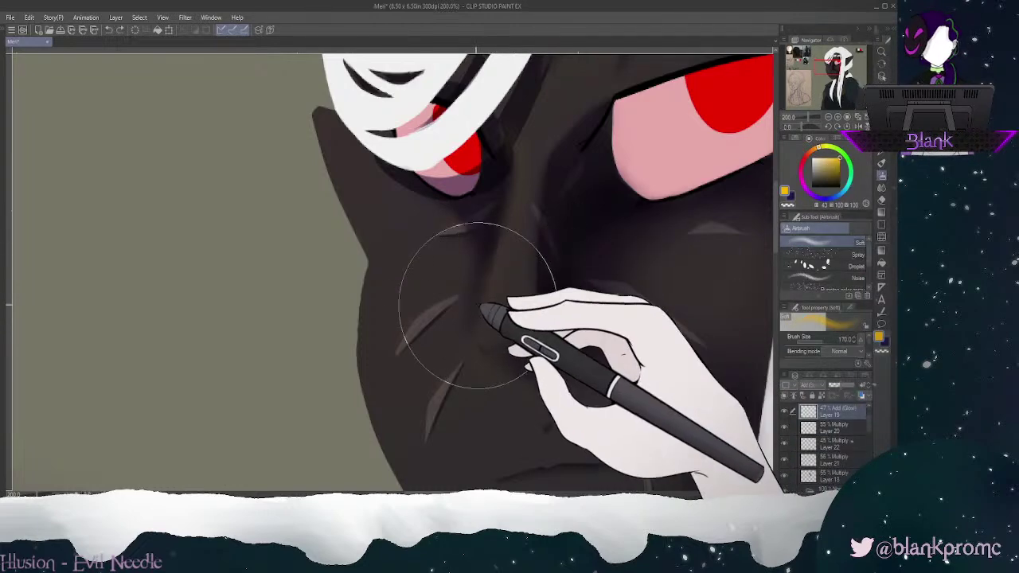
{"action": "key", "text": "bracketleft"}
{"action": "key", "text": "bracketleft"}
{"action": "key", "text": "bracketleft"}
{"action": "key", "text": "bracketleft"}
{"action": "key", "text": "bracketleft"}
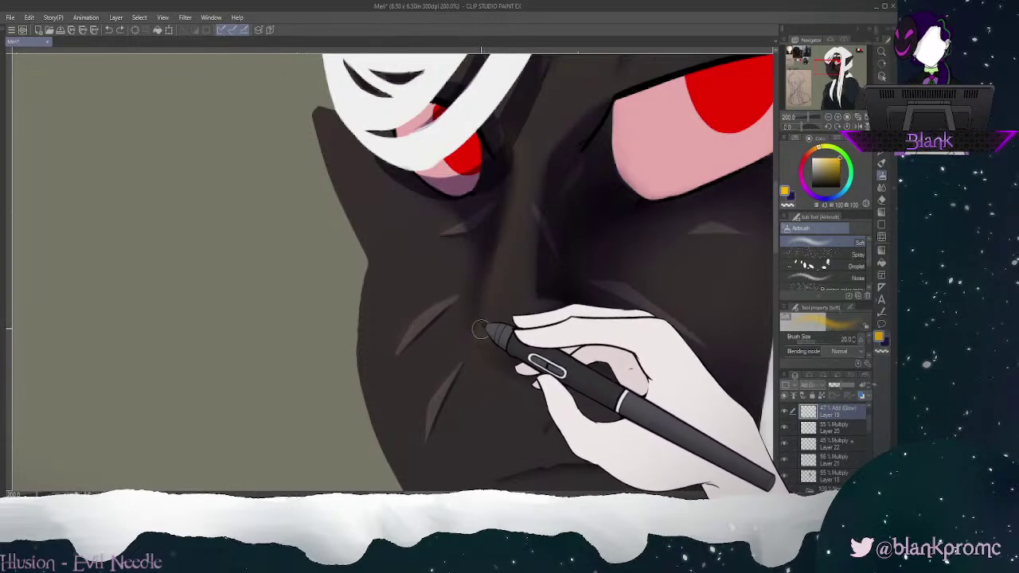
{"action": "mouse_move", "coordinate": [480, 335]}
{"action": "left_mouse_down"}
{"action": "mouse_move", "coordinate": [500, 239]}
{"action": "mouse_move", "coordinate": [491, 339]}
{"action": "mouse_move", "coordinate": [492, 262]}
{"action": "mouse_move", "coordinate": [515, 180]}
{"action": "mouse_move", "coordinate": [503, 248]}
{"action": "left_mouse_up"}
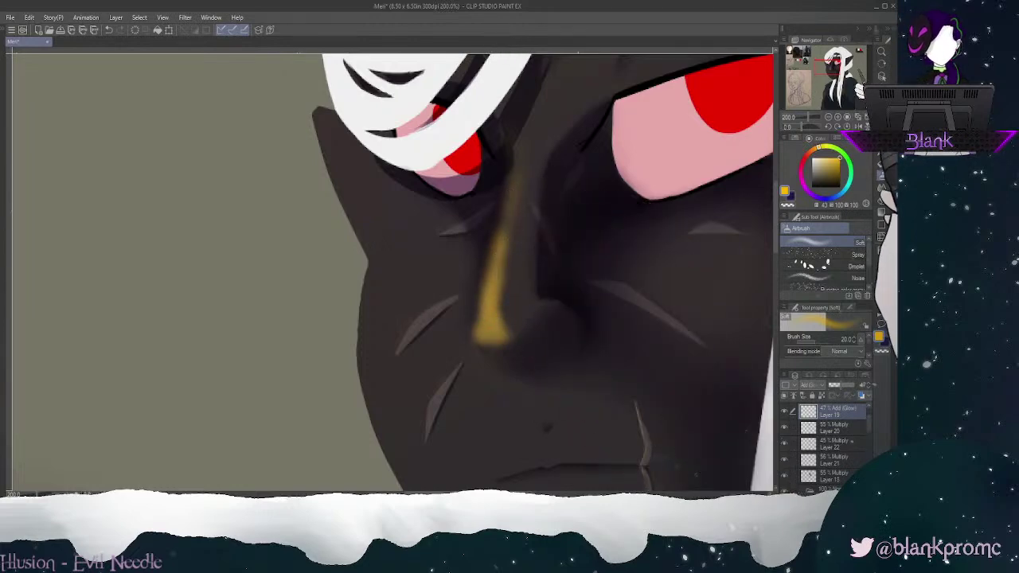
Step: Try lowering Layer 19's opacity to 29% and blurring the airbrushed yellow nose highlight
{"action": "left_click_drag", "start_coordinate": [837, 386], "coordinate": [830, 387]}
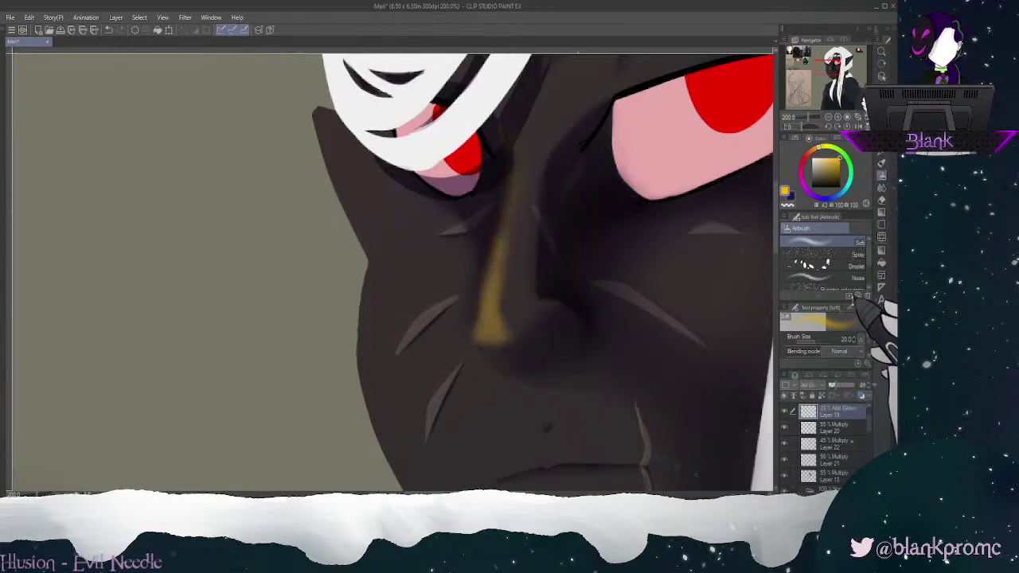
{"action": "key", "text": "j"}
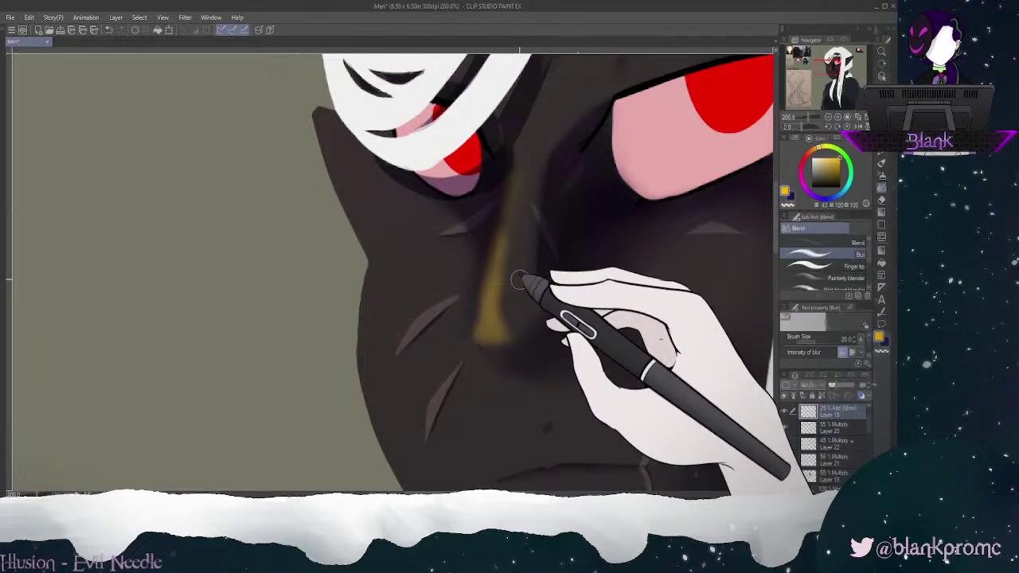
{"action": "mouse_move", "coordinate": [494, 305]}
{"action": "left_mouse_down"}
{"action": "mouse_move", "coordinate": [498, 276]}
{"action": "mouse_move", "coordinate": [502, 318]}
{"action": "mouse_move", "coordinate": [514, 201]}
{"action": "mouse_move", "coordinate": [500, 270]}
{"action": "mouse_move", "coordinate": [505, 344]}
{"action": "mouse_move", "coordinate": [487, 347]}
{"action": "mouse_move", "coordinate": [471, 319]}
{"action": "mouse_move", "coordinate": [498, 206]}
{"action": "mouse_move", "coordinate": [479, 279]}
{"action": "mouse_move", "coordinate": [488, 344]}
{"action": "mouse_move", "coordinate": [499, 342]}
{"action": "mouse_move", "coordinate": [486, 278]}
{"action": "mouse_move", "coordinate": [486, 290]}
{"action": "mouse_move", "coordinate": [470, 285]}
{"action": "mouse_move", "coordinate": [468, 340]}
{"action": "mouse_move", "coordinate": [497, 284]}
{"action": "mouse_move", "coordinate": [523, 304]}
{"action": "mouse_move", "coordinate": [517, 324]}
{"action": "mouse_move", "coordinate": [511, 183]}
{"action": "mouse_move", "coordinate": [494, 332]}
{"action": "mouse_move", "coordinate": [517, 157]}
{"action": "mouse_move", "coordinate": [500, 374]}
{"action": "mouse_move", "coordinate": [480, 365]}
{"action": "mouse_move", "coordinate": [539, 152]}
{"action": "left_mouse_up"}
{"action": "key", "text": "bracketright"}
{"action": "key", "text": "bracketright"}
{"action": "key", "text": "bracketright"}
{"action": "key", "text": "bracketright"}
{"action": "key", "text": "bracketright"}
{"action": "key", "text": "ctrl+z"}
{"action": "key", "text": "ctrl+z"}
{"action": "key", "text": "ctrl+z"}
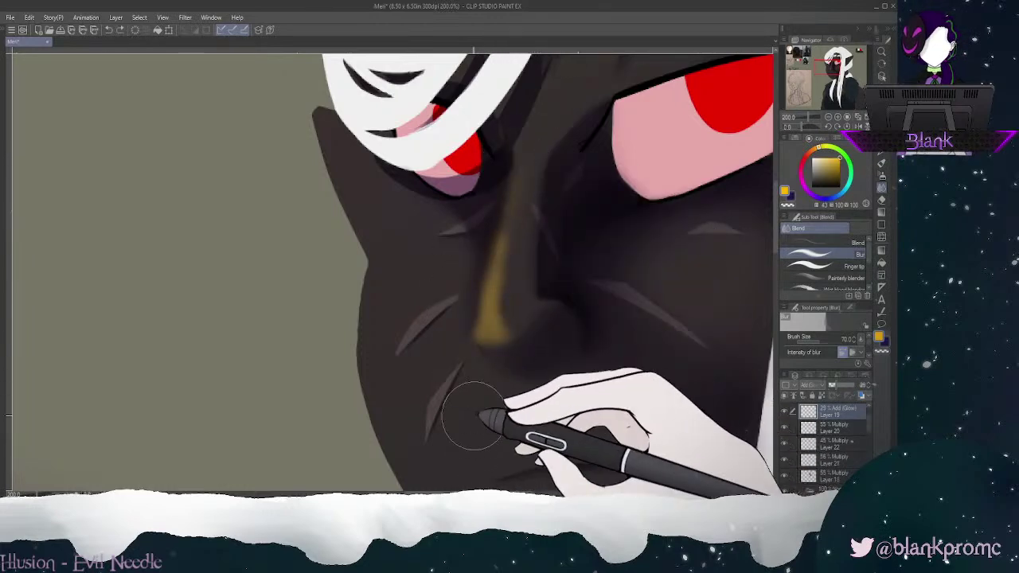
{"action": "key", "text": "ctrl+y"}
{"action": "key", "text": "ctrl+y"}
{"action": "key", "text": "ctrl+y"}
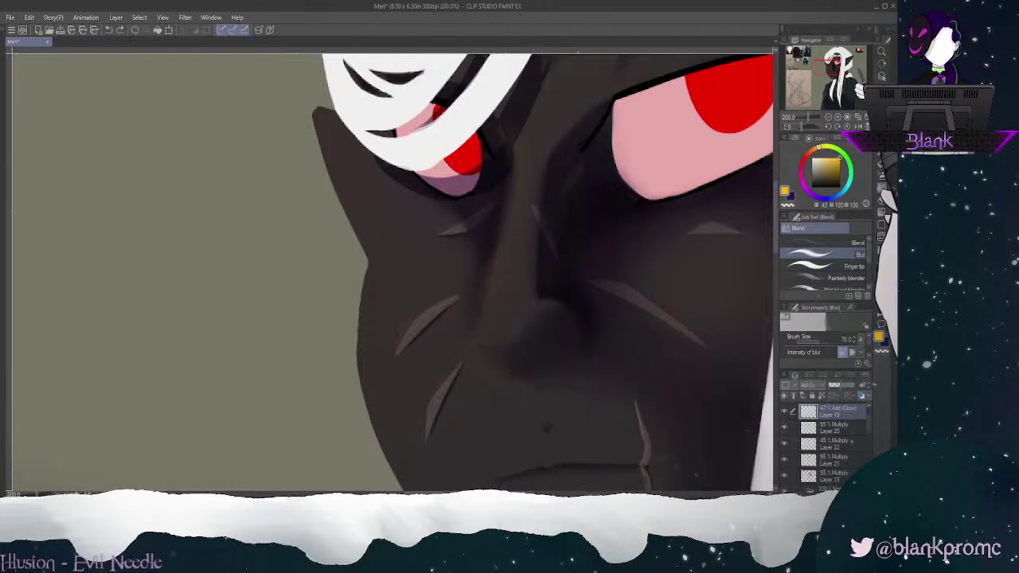
Step: Try a thin yellow G-pen line at size 30 down the nose bridge and around the nose tip
{"action": "left_click", "coordinate": [881, 163]}
{"action": "left_click_drag", "start_coordinate": [505, 216], "coordinate": [483, 359]}
{"action": "key", "text": "ctrl+z"}
{"action": "left_click_drag", "start_coordinate": [508, 194], "coordinate": [480, 330]}
{"action": "left_click_drag", "start_coordinate": [516, 165], "coordinate": [472, 355]}
{"action": "key", "text": "ctrl+z"}
{"action": "key", "text": "ctrl+z"}
{"action": "left_click_drag", "start_coordinate": [517, 163], "coordinate": [472, 361]}
{"action": "key", "text": "ctrl+z"}
{"action": "key", "text": "ctrl+z"}
{"action": "mouse_move", "coordinate": [511, 180]}
{"action": "left_mouse_down"}
{"action": "mouse_move", "coordinate": [474, 341]}
{"action": "mouse_move", "coordinate": [508, 367]}
{"action": "mouse_move", "coordinate": [498, 368]}
{"action": "left_mouse_up"}
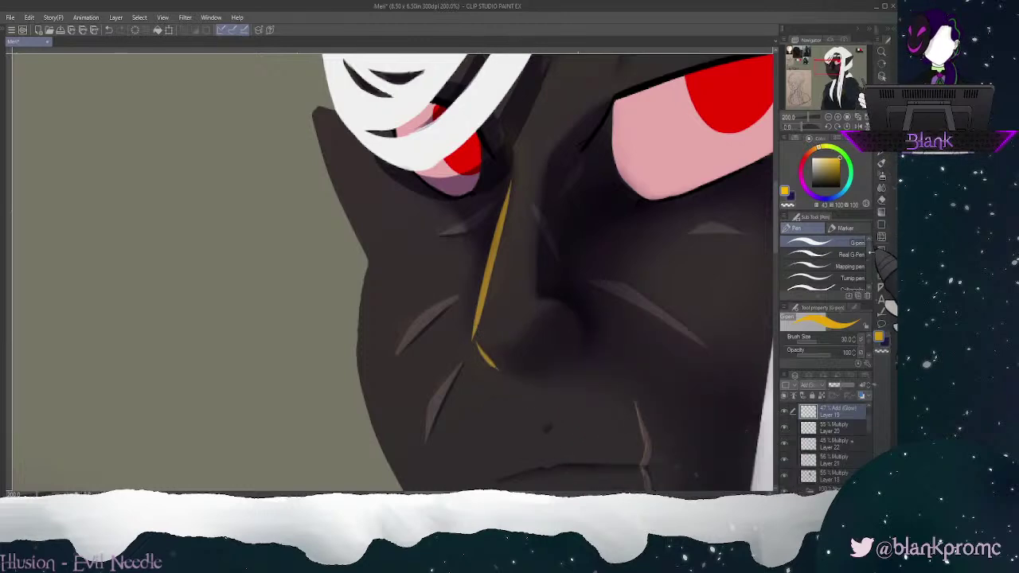
{"action": "key", "text": "ctrl+z"}
{"action": "key", "text": "ctrl+z"}
{"action": "mouse_move", "coordinate": [509, 191]}
{"action": "left_mouse_down"}
{"action": "mouse_move", "coordinate": [469, 345]}
{"action": "mouse_move", "coordinate": [508, 200]}
{"action": "left_mouse_up"}
{"action": "key", "text": "ctrl+z"}
{"action": "key", "text": "ctrl+z"}
{"action": "left_click_drag", "start_coordinate": [517, 162], "coordinate": [480, 323]}
{"action": "key", "text": "ctrl+z"}
Step: Draw thin yellow G-pen highlights at size 30 along the nose bridge, around the nose tip and above the nostril, with the canvas rotated
{"action": "left_click", "coordinate": [837, 126]}
{"action": "left_click", "coordinate": [838, 127]}
{"action": "left_click", "coordinate": [837, 126]}
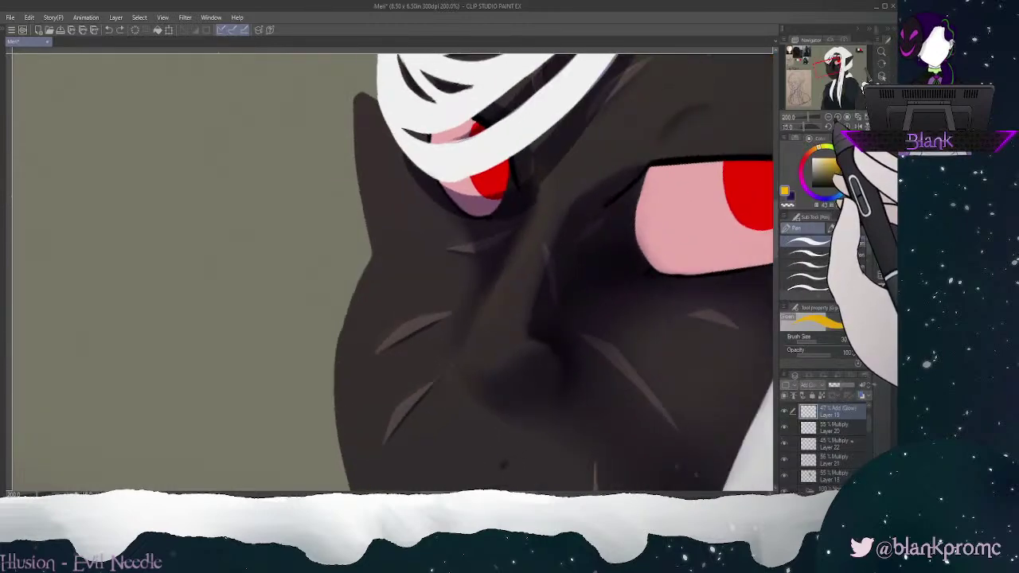
{"action": "left_click", "coordinate": [836, 126]}
{"action": "key", "text": "ctrl+z"}
{"action": "left_click_drag", "start_coordinate": [433, 372], "coordinate": [545, 257]}
{"action": "key", "text": "ctrl+z"}
{"action": "left_click_drag", "start_coordinate": [435, 376], "coordinate": [526, 274]}
{"action": "key", "text": "ctrl+z"}
{"action": "left_click_drag", "start_coordinate": [433, 373], "coordinate": [577, 239]}
{"action": "key", "text": "ctrl+z"}
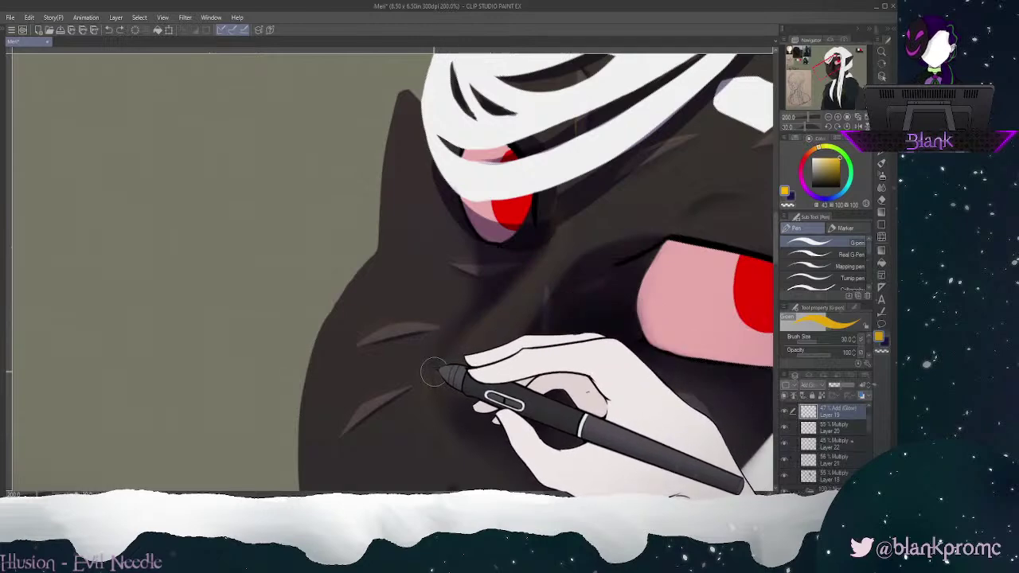
{"action": "left_click_drag", "start_coordinate": [434, 371], "coordinate": [558, 239]}
{"action": "key", "text": "ctrl+z"}
{"action": "mouse_move", "coordinate": [434, 371]}
{"action": "left_mouse_down"}
{"action": "mouse_move", "coordinate": [469, 335]}
{"action": "mouse_move", "coordinate": [423, 384]}
{"action": "left_mouse_up"}
{"action": "key", "text": "ctrl+z"}
{"action": "left_click_drag", "start_coordinate": [544, 251], "coordinate": [427, 388]}
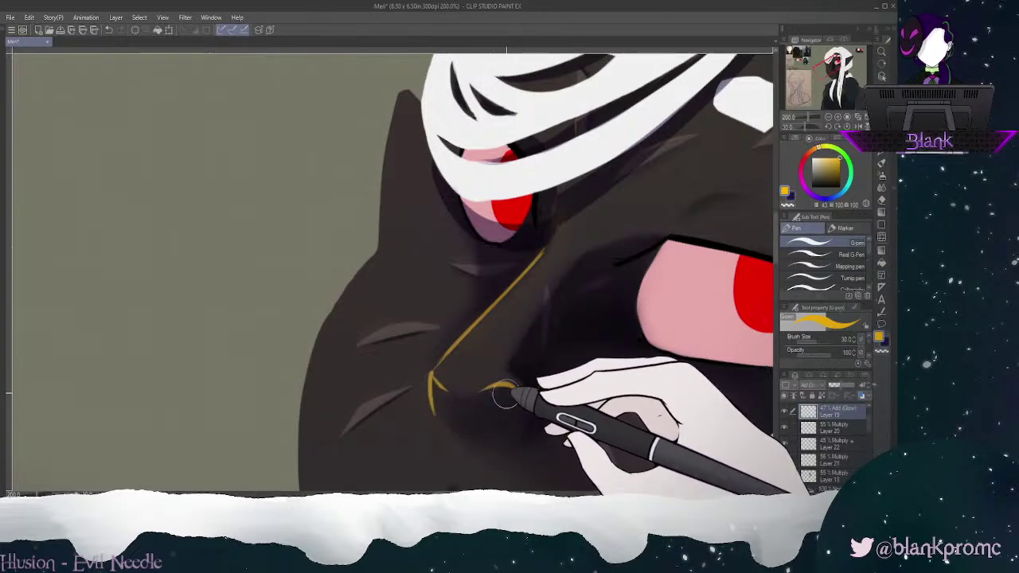
{"action": "left_click", "coordinate": [848, 126]}
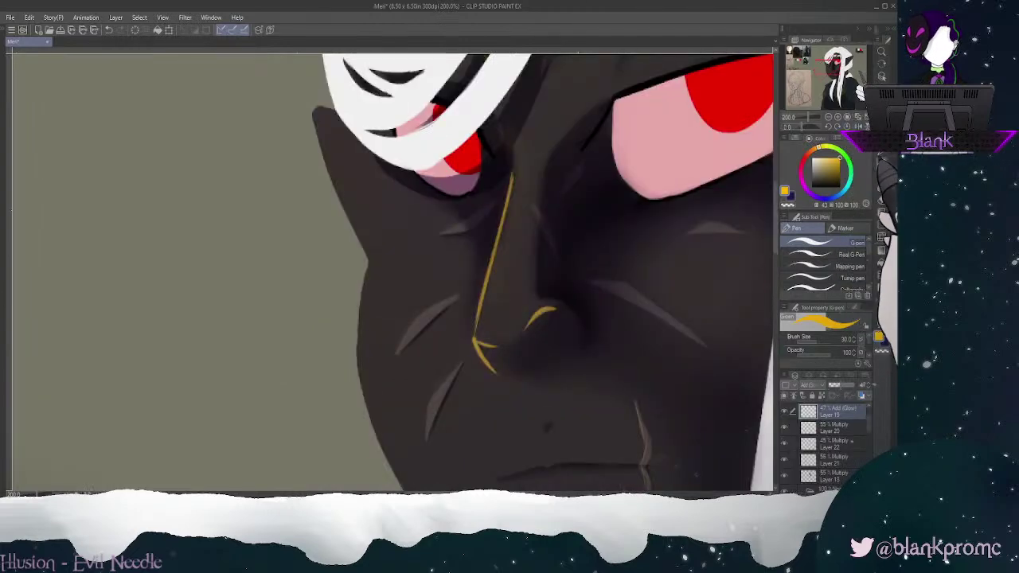
Step: Blur the yellow highlights on the nose bridge and tip, and erase the spill along the nose's outer edge
{"action": "key", "text": "j"}
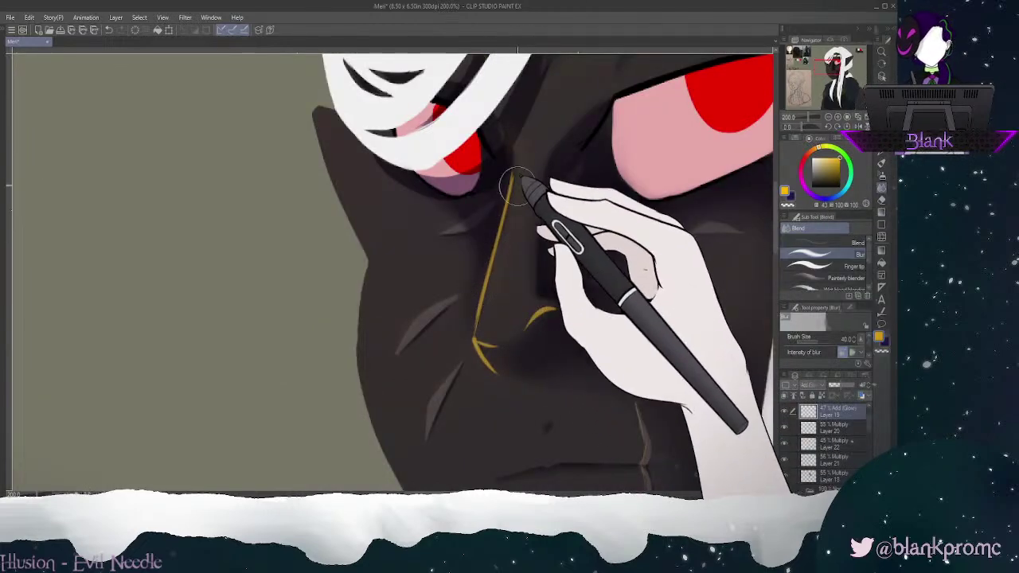
{"action": "mouse_move", "coordinate": [516, 188]}
{"action": "left_mouse_down"}
{"action": "mouse_move", "coordinate": [481, 327]}
{"action": "mouse_move", "coordinate": [505, 216]}
{"action": "mouse_move", "coordinate": [496, 272]}
{"action": "left_mouse_up"}
{"action": "key", "text": "bracketleft"}
{"action": "key", "text": "bracketleft"}
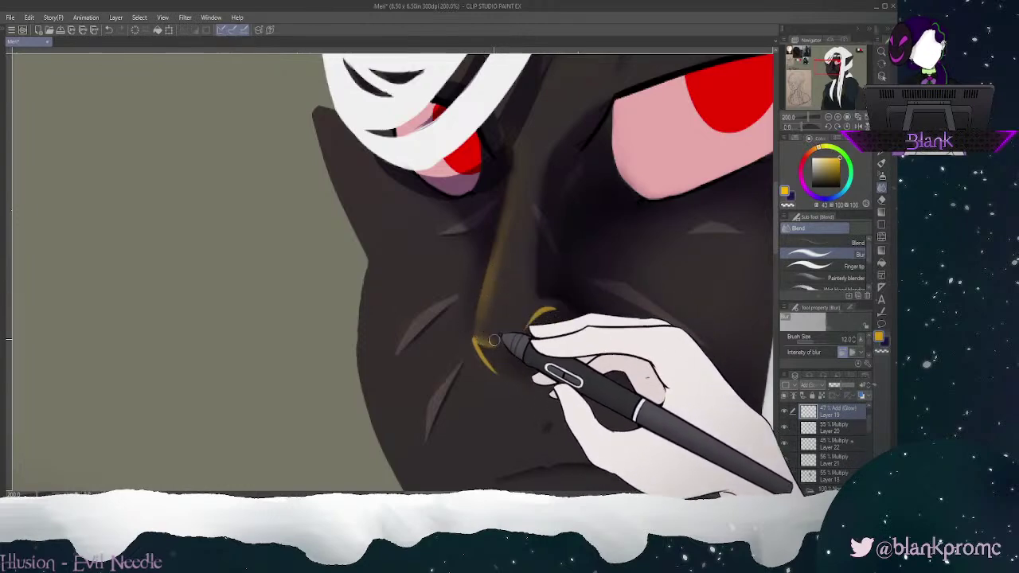
{"action": "mouse_move", "coordinate": [488, 290]}
{"action": "left_mouse_down"}
{"action": "mouse_move", "coordinate": [504, 226]}
{"action": "mouse_move", "coordinate": [489, 292]}
{"action": "mouse_move", "coordinate": [492, 372]}
{"action": "left_mouse_up"}
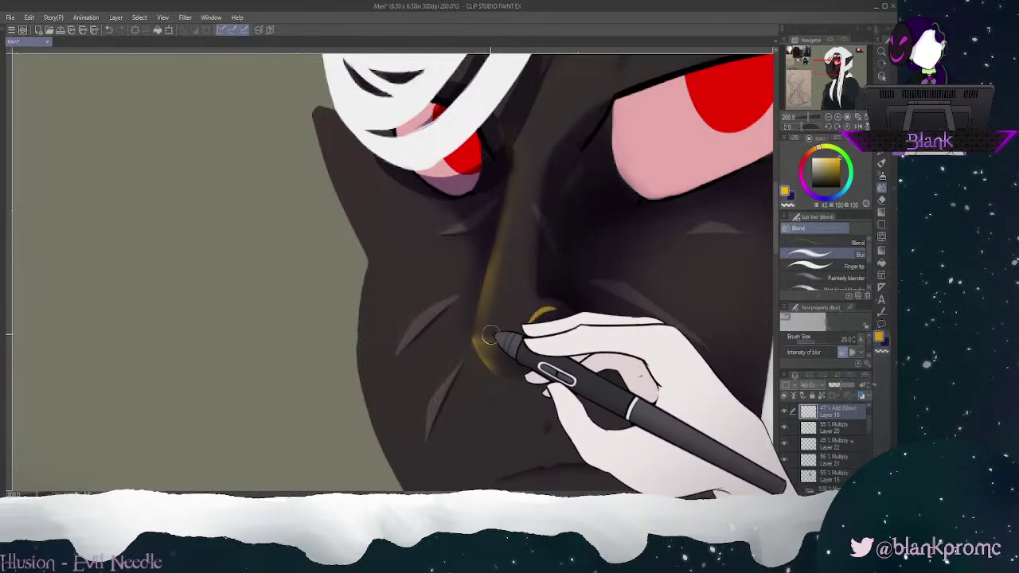
{"action": "mouse_move", "coordinate": [482, 338]}
{"action": "left_mouse_down"}
{"action": "mouse_move", "coordinate": [527, 173]}
{"action": "mouse_move", "coordinate": [494, 299]}
{"action": "mouse_move", "coordinate": [520, 199]}
{"action": "mouse_move", "coordinate": [501, 349]}
{"action": "left_mouse_up"}
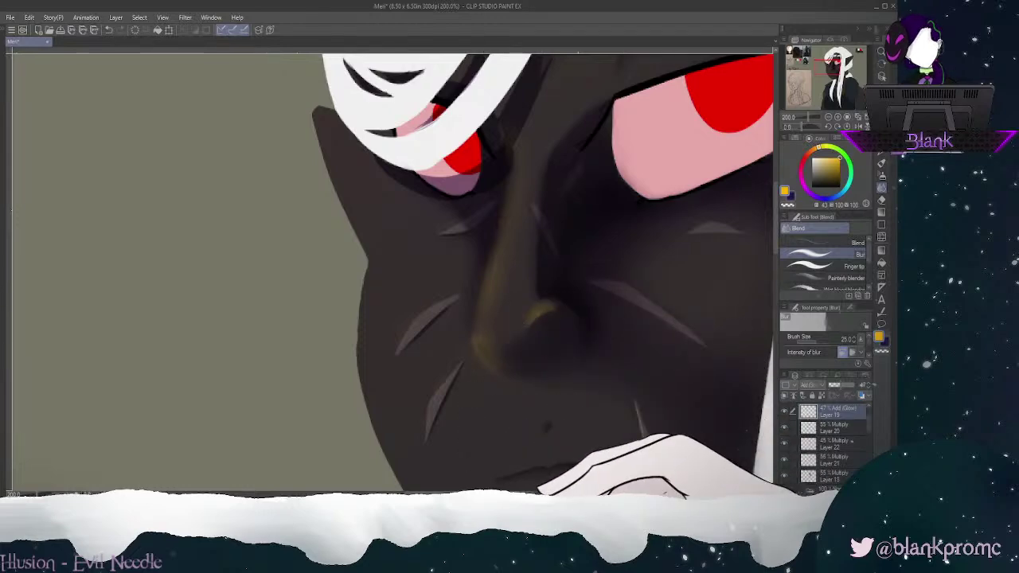
{"action": "key", "text": "e"}
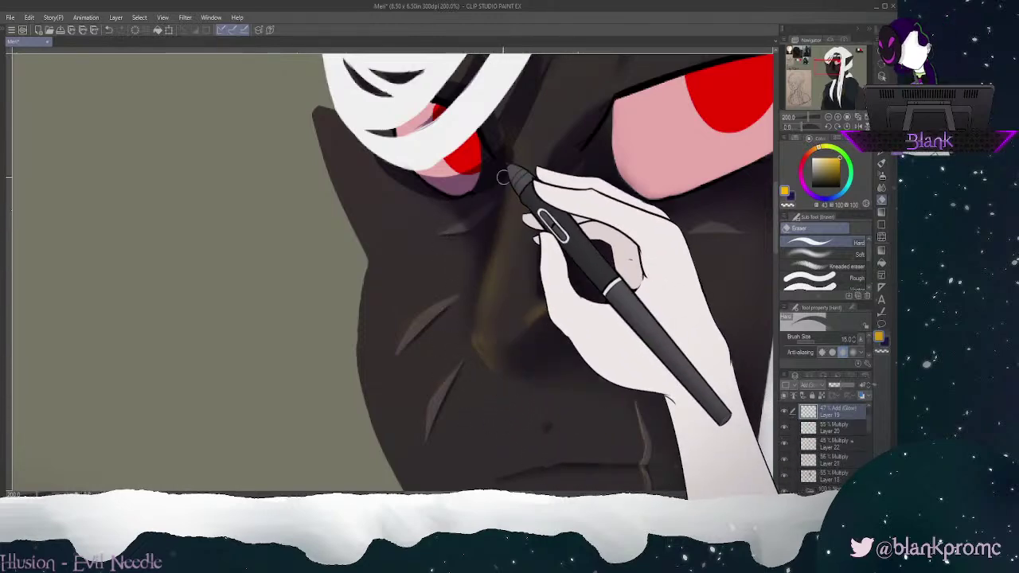
{"action": "left_click_drag", "start_coordinate": [486, 244], "coordinate": [473, 318]}
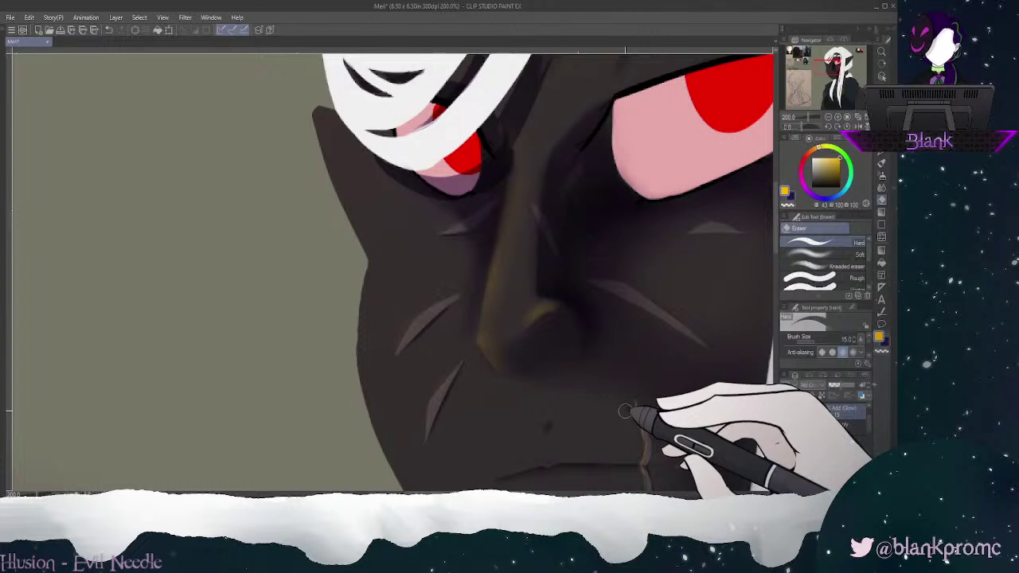
Step: Lower the opacity of the nose highlight layer, Layer 19, and change its blending mode to Screen
{"action": "left_click", "coordinate": [837, 117]}
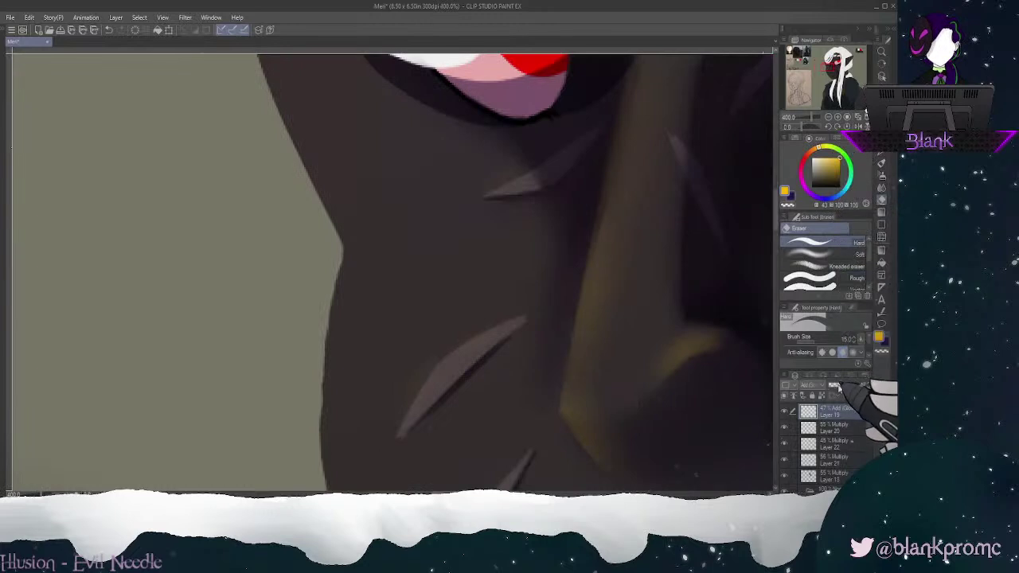
{"action": "left_click_drag", "start_coordinate": [840, 387], "coordinate": [838, 387]}
{"action": "left_click_drag", "start_coordinate": [833, 67], "coordinate": [833, 68]}
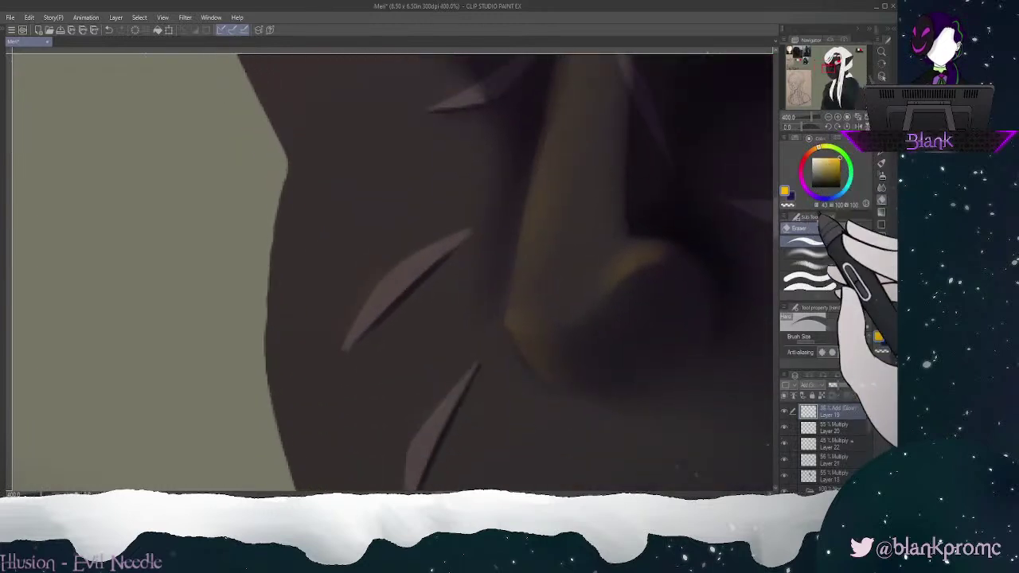
{"action": "left_click", "coordinate": [815, 182]}
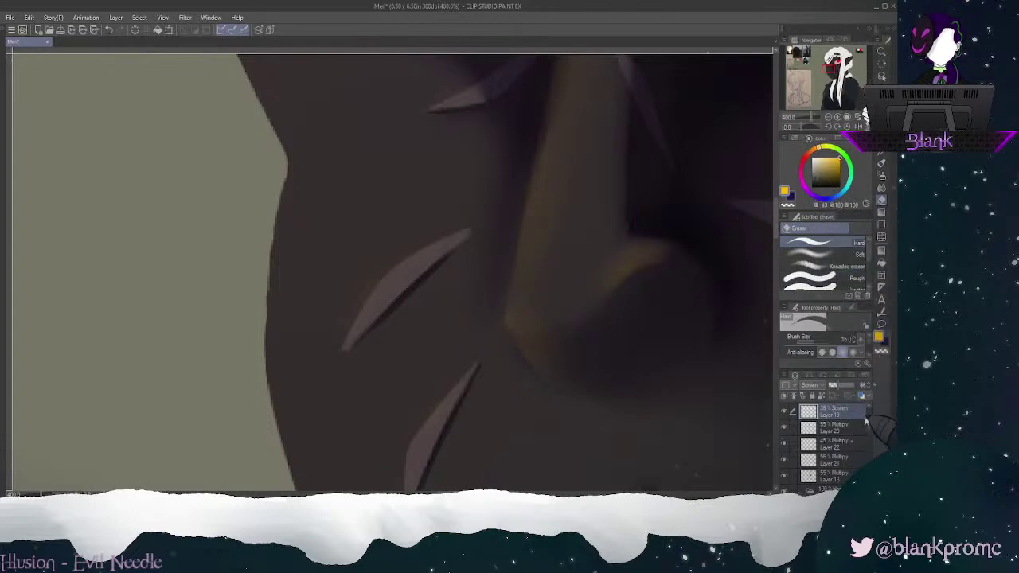
{"action": "scroll", "coordinate": [868, 424], "scroll_direction": "up", "scroll_amount": 1}
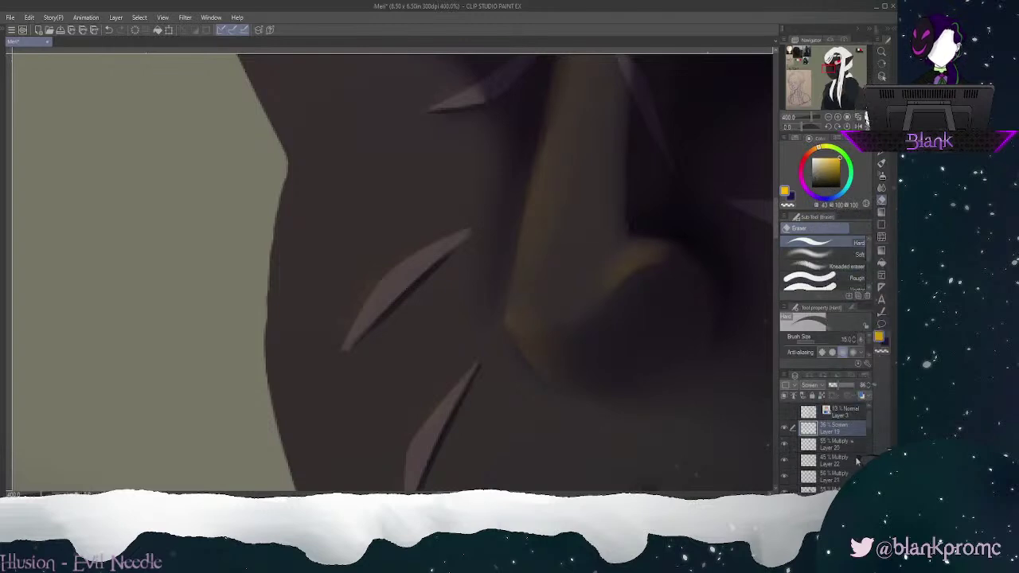
Step: Raise the opacity of the Screen highlight layer, Layer 19, to about 55%
{"action": "left_click", "coordinate": [838, 126]}
{"action": "left_click", "coordinate": [839, 127]}
{"action": "left_click", "coordinate": [838, 126]}
{"action": "left_click", "coordinate": [839, 127]}
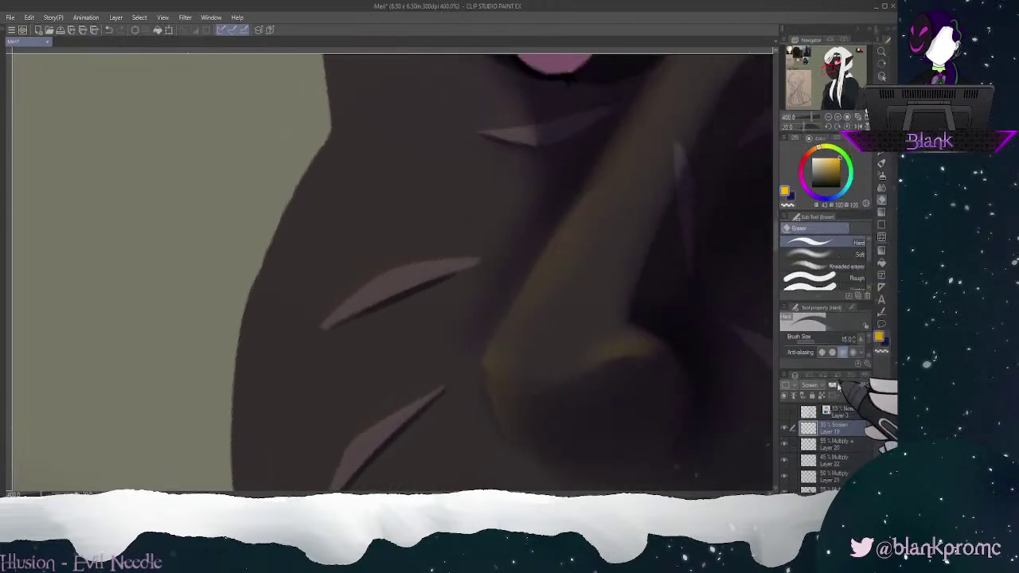
{"action": "left_click_drag", "start_coordinate": [850, 389], "coordinate": [858, 391]}
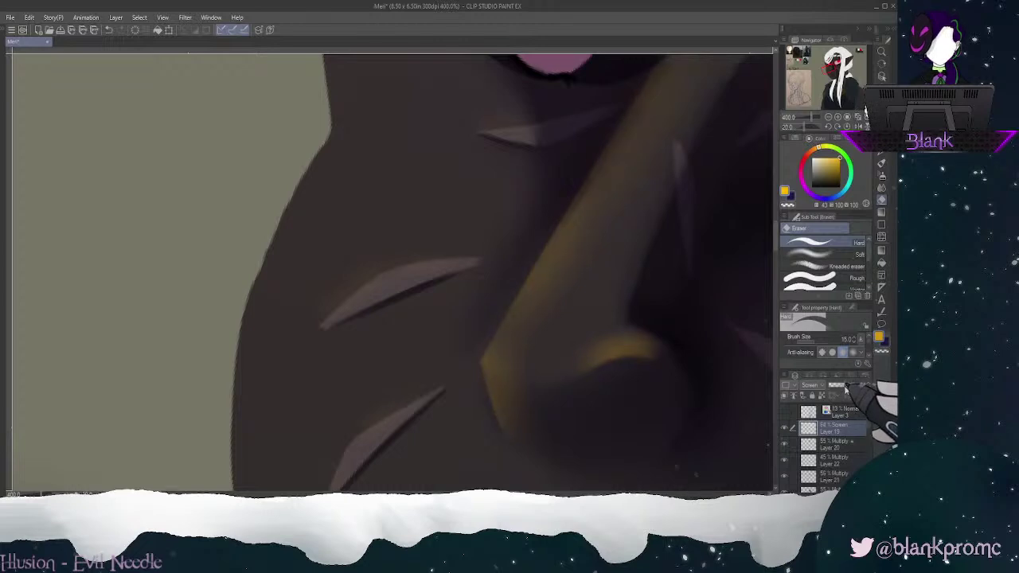
{"action": "left_click_drag", "start_coordinate": [844, 388], "coordinate": [843, 389]}
{"action": "left_click", "coordinate": [848, 126]}
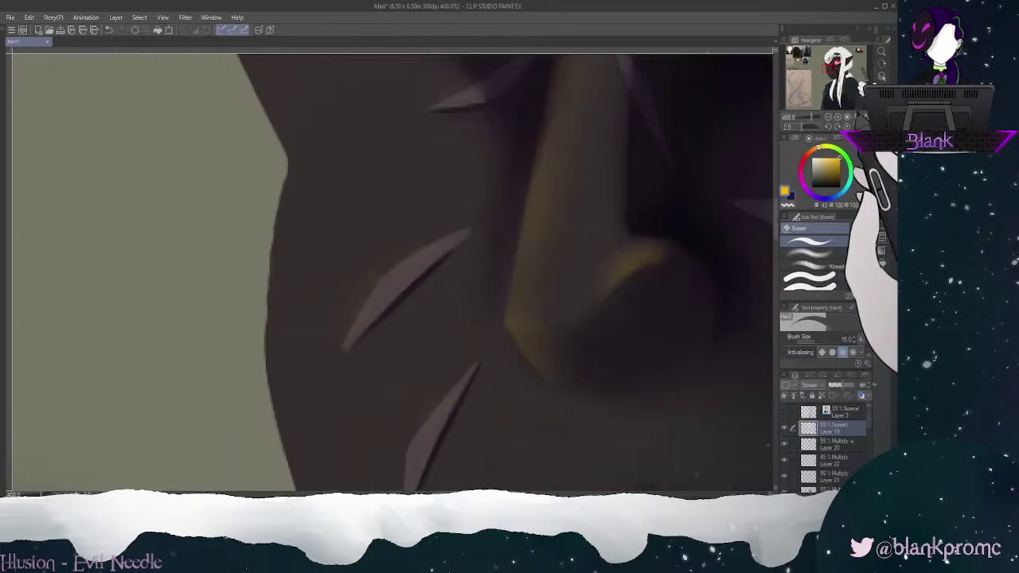
Step: Blur the yellow highlights on the nose bridge, above the nostril and at the nose tip, varying the Blur brush size
{"action": "left_click", "coordinate": [880, 153]}
{"action": "left_click", "coordinate": [882, 187]}
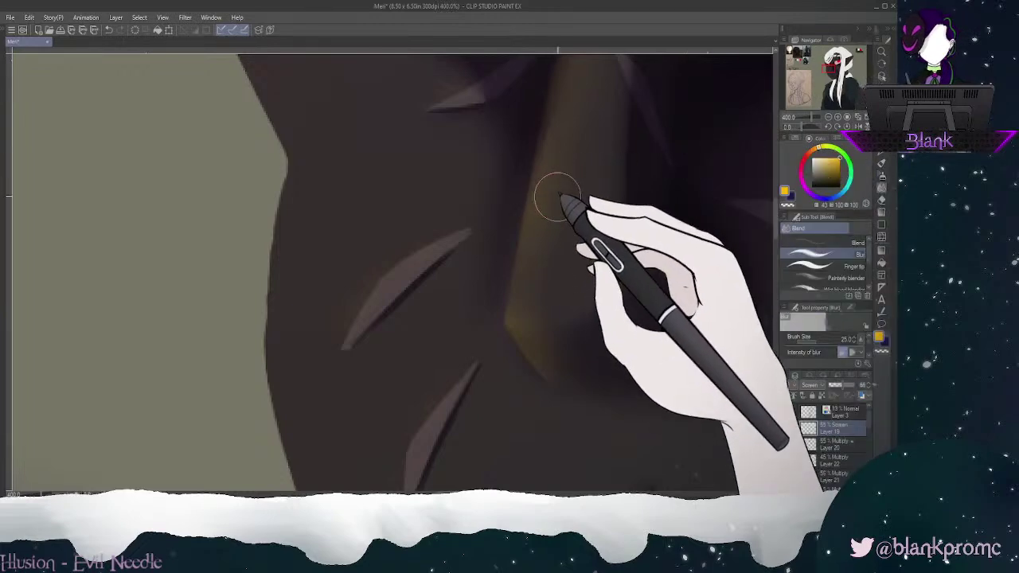
{"action": "mouse_move", "coordinate": [568, 136]}
{"action": "left_mouse_down"}
{"action": "mouse_move", "coordinate": [548, 243]}
{"action": "mouse_move", "coordinate": [574, 73]}
{"action": "mouse_move", "coordinate": [545, 248]}
{"action": "mouse_move", "coordinate": [561, 165]}
{"action": "mouse_move", "coordinate": [547, 299]}
{"action": "mouse_move", "coordinate": [578, 358]}
{"action": "mouse_move", "coordinate": [535, 306]}
{"action": "mouse_move", "coordinate": [528, 259]}
{"action": "left_mouse_up"}
{"action": "mouse_move", "coordinate": [626, 287]}
{"action": "left_mouse_down"}
{"action": "mouse_move", "coordinate": [634, 355]}
{"action": "mouse_move", "coordinate": [692, 325]}
{"action": "left_mouse_up"}
{"action": "key", "text": "ctrl+z"}
{"action": "key", "text": "bracketright"}
{"action": "key", "text": "bracketright"}
{"action": "key", "text": "bracketright"}
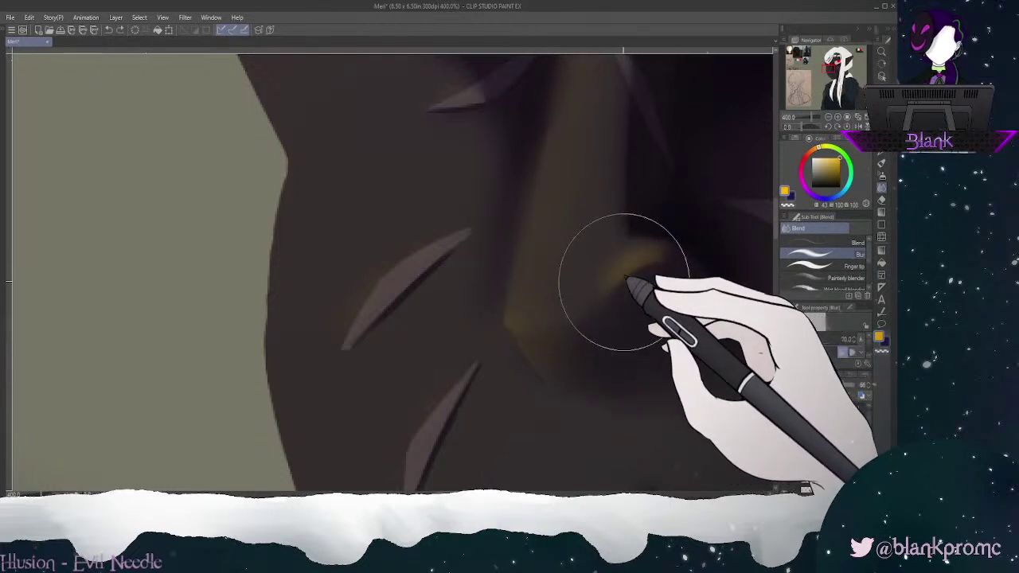
{"action": "key", "text": "bracketleft"}
{"action": "mouse_move", "coordinate": [596, 289]}
{"action": "left_mouse_down"}
{"action": "mouse_move", "coordinate": [649, 244]}
{"action": "mouse_move", "coordinate": [590, 286]}
{"action": "mouse_move", "coordinate": [656, 254]}
{"action": "mouse_move", "coordinate": [600, 294]}
{"action": "mouse_move", "coordinate": [635, 263]}
{"action": "mouse_move", "coordinate": [600, 284]}
{"action": "left_mouse_up"}
{"action": "mouse_move", "coordinate": [561, 377]}
{"action": "left_mouse_down"}
{"action": "mouse_move", "coordinate": [518, 327]}
{"action": "mouse_move", "coordinate": [556, 369]}
{"action": "left_mouse_up"}
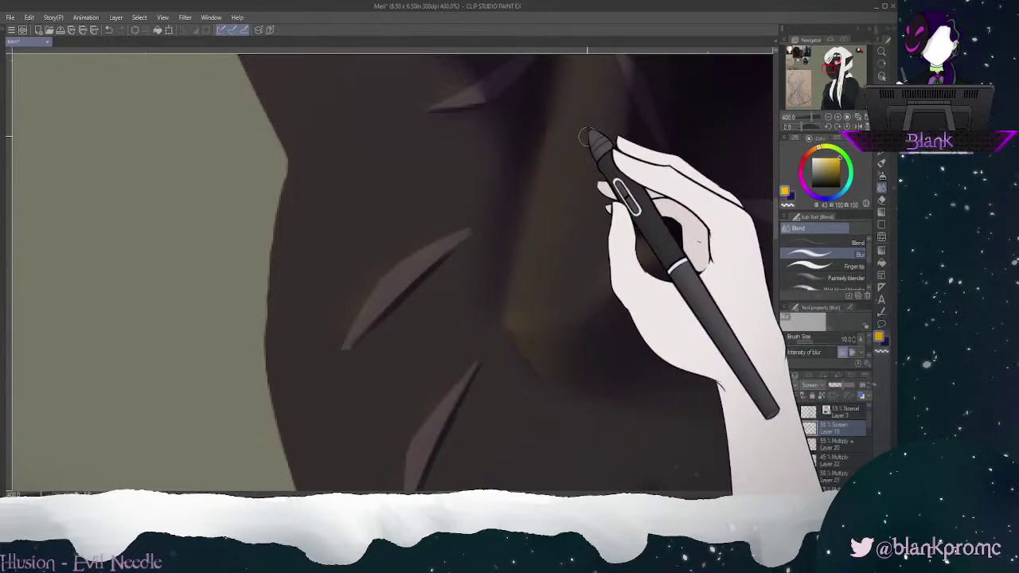
Step: Draw a yellow G-pen line at size 15 along the nose bridge's outer edge and a short curve under the tip
{"action": "left_click", "coordinate": [882, 142]}
{"action": "left_click_drag", "start_coordinate": [776, 219], "coordinate": [776, 211]}
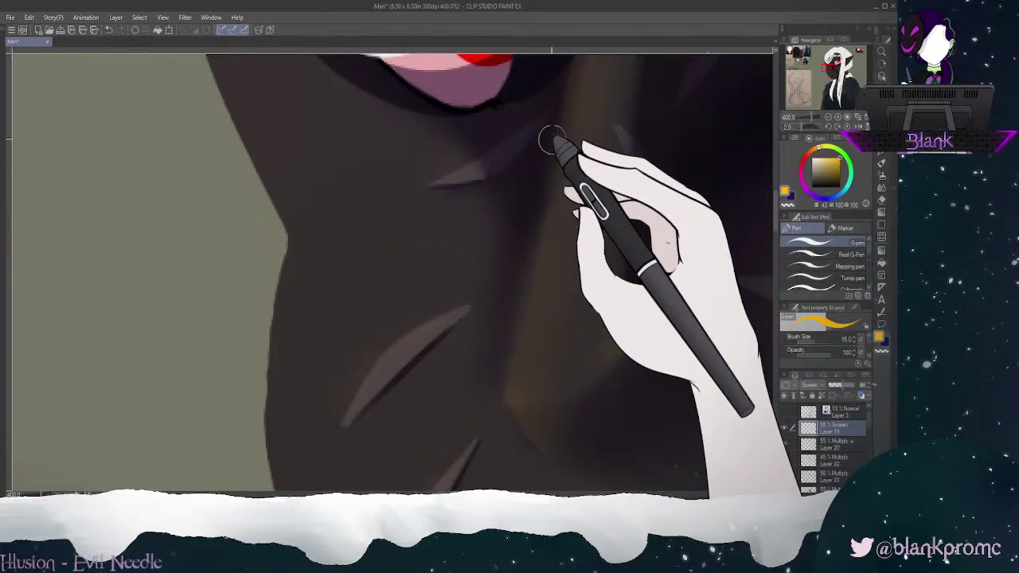
{"action": "key", "text": "ctrl+z"}
{"action": "mouse_move", "coordinate": [570, 109]}
{"action": "left_mouse_down"}
{"action": "mouse_move", "coordinate": [532, 328]}
{"action": "mouse_move", "coordinate": [539, 226]}
{"action": "mouse_move", "coordinate": [519, 342]}
{"action": "left_mouse_up"}
{"action": "key", "text": "ctrl+z"}
{"action": "key", "text": "ctrl+z"}
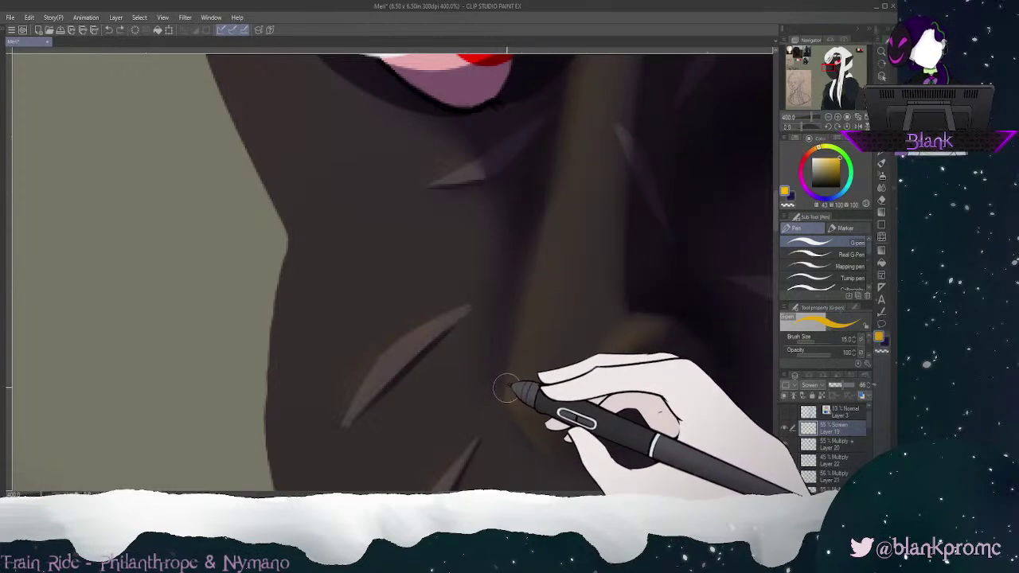
{"action": "left_click_drag", "start_coordinate": [508, 389], "coordinate": [565, 89]}
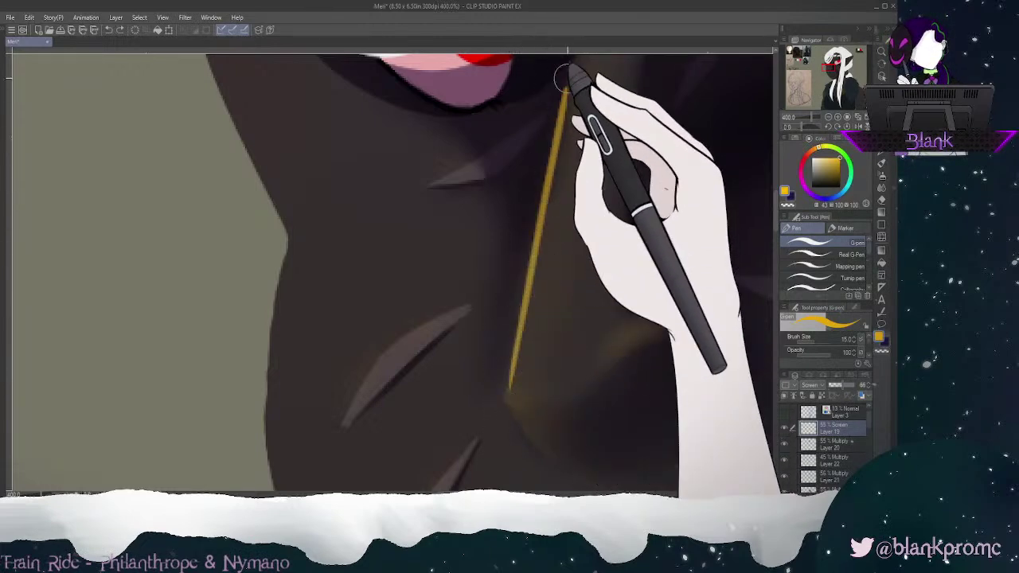
{"action": "mouse_move", "coordinate": [508, 400]}
{"action": "left_mouse_down"}
{"action": "mouse_move", "coordinate": [526, 415]}
{"action": "mouse_move", "coordinate": [555, 412]}
{"action": "left_mouse_up"}
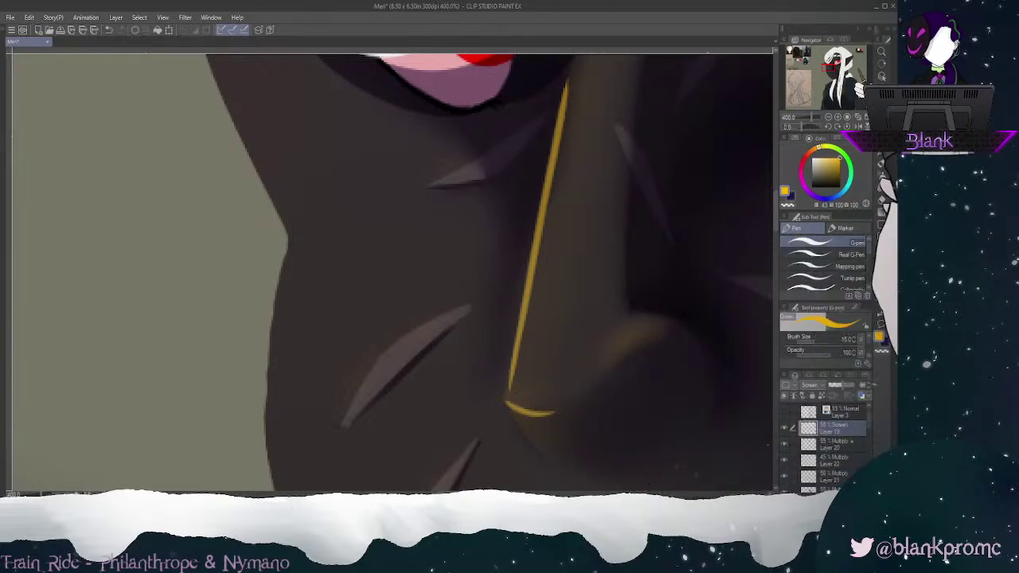
Step: Blur the yellow line on the nose bridge and tip into a soft glow, enlarging the Blur brush to 17
{"action": "key", "text": "j"}
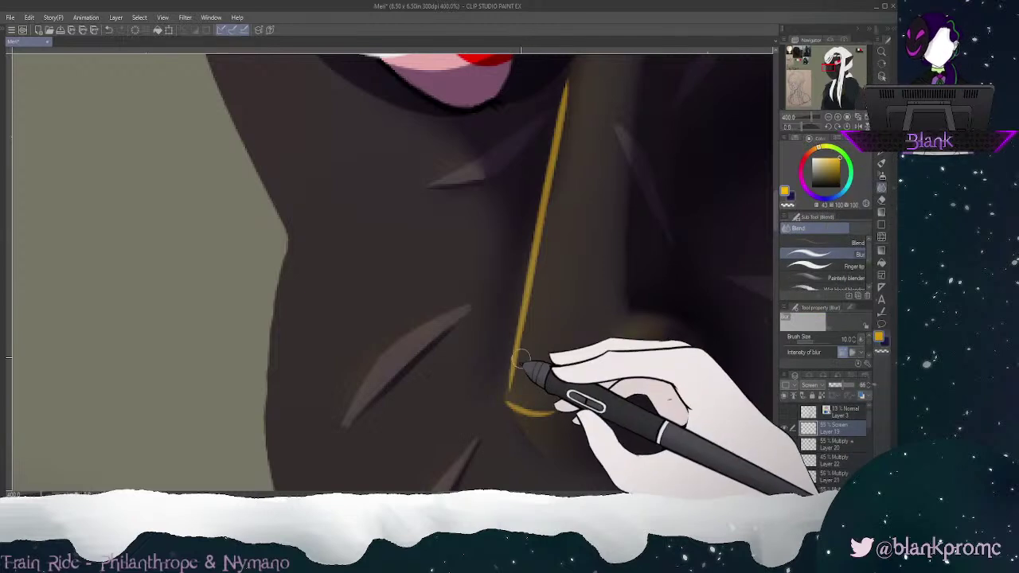
{"action": "mouse_move", "coordinate": [513, 385]}
{"action": "left_mouse_down"}
{"action": "mouse_move", "coordinate": [567, 85]}
{"action": "mouse_move", "coordinate": [554, 160]}
{"action": "mouse_move", "coordinate": [576, 82]}
{"action": "mouse_move", "coordinate": [522, 357]}
{"action": "mouse_move", "coordinate": [573, 163]}
{"action": "left_mouse_up"}
{"action": "key", "text": "bracketright"}
{"action": "key", "text": "bracketright"}
{"action": "key", "text": "bracketright"}
{"action": "mouse_move", "coordinate": [579, 76]}
{"action": "left_mouse_down"}
{"action": "mouse_move", "coordinate": [548, 281]}
{"action": "mouse_move", "coordinate": [585, 112]}
{"action": "mouse_move", "coordinate": [541, 316]}
{"action": "mouse_move", "coordinate": [585, 96]}
{"action": "mouse_move", "coordinate": [539, 386]}
{"action": "left_mouse_up"}
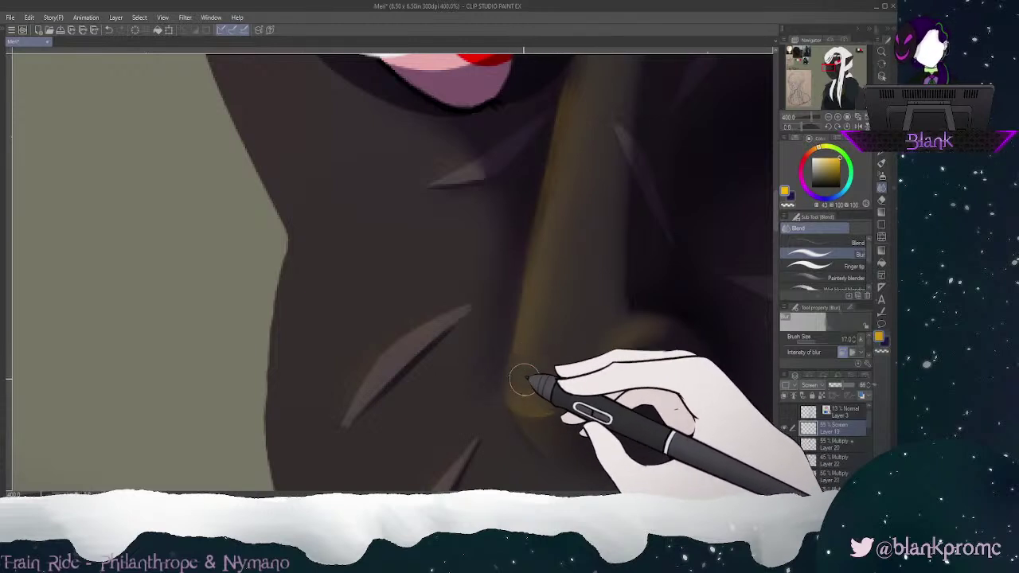
{"action": "mouse_move", "coordinate": [552, 381]}
{"action": "left_mouse_down"}
{"action": "mouse_move", "coordinate": [585, 290]}
{"action": "mouse_move", "coordinate": [566, 380]}
{"action": "mouse_move", "coordinate": [538, 391]}
{"action": "mouse_move", "coordinate": [520, 375]}
{"action": "mouse_move", "coordinate": [527, 335]}
{"action": "mouse_move", "coordinate": [553, 383]}
{"action": "mouse_move", "coordinate": [520, 379]}
{"action": "mouse_move", "coordinate": [550, 295]}
{"action": "left_mouse_up"}
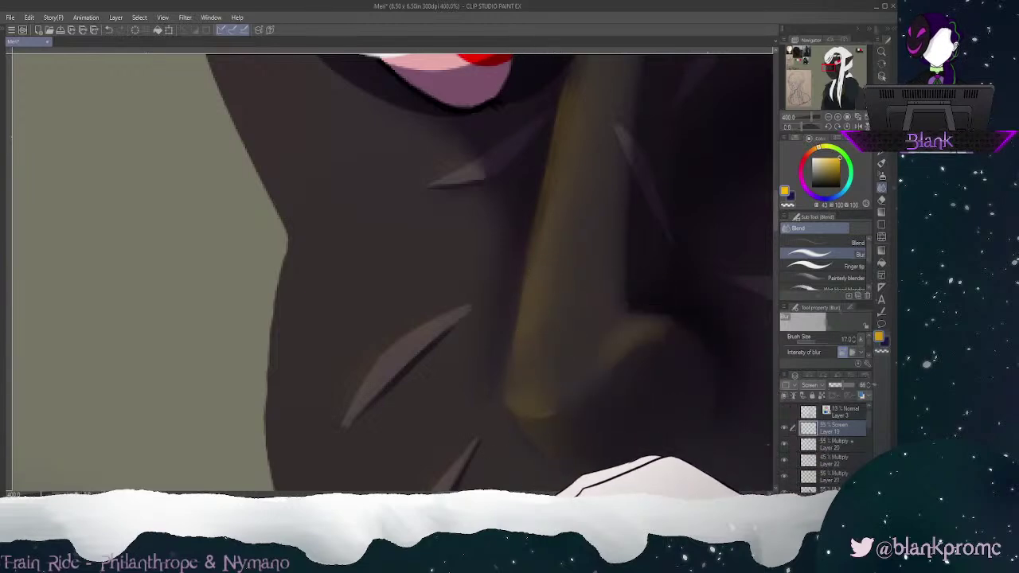
Step: Add a small yellow G-pen accent at the nose tip and blur it up along the bridge
{"action": "key", "text": "p"}
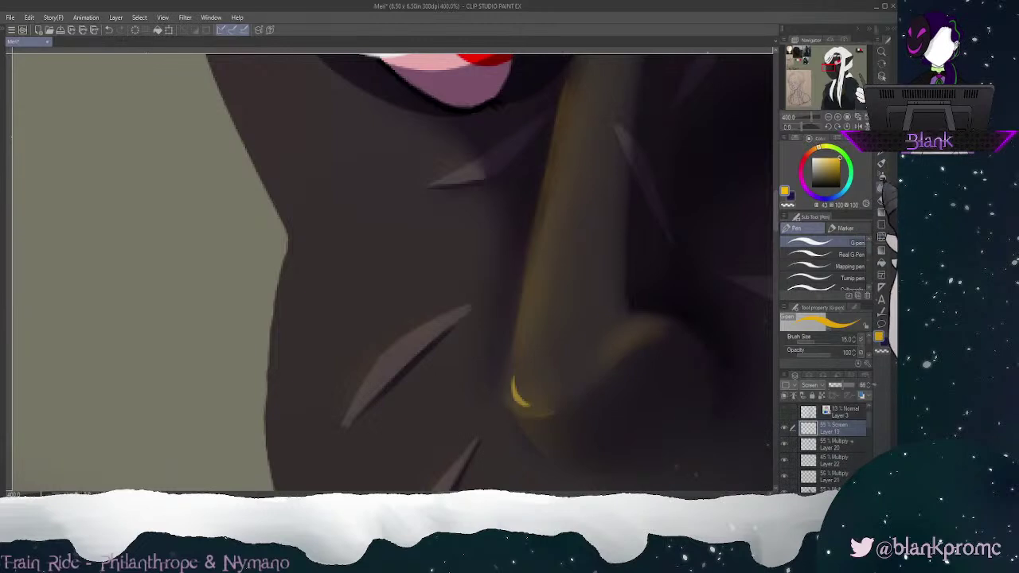
{"action": "key", "text": "j"}
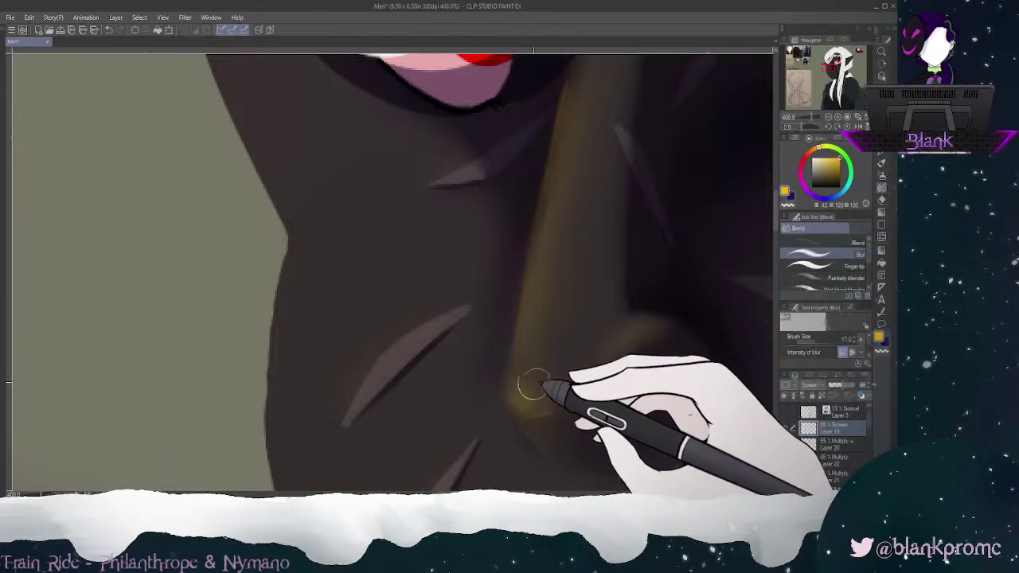
{"action": "mouse_move", "coordinate": [523, 398]}
{"action": "left_mouse_down"}
{"action": "mouse_move", "coordinate": [558, 284]}
{"action": "mouse_move", "coordinate": [543, 358]}
{"action": "mouse_move", "coordinate": [505, 403]}
{"action": "mouse_move", "coordinate": [538, 205]}
{"action": "mouse_move", "coordinate": [587, 53]}
{"action": "left_mouse_up"}
Step: Reinforce the yellow light along the nose bridge with a G-pen stroke and blur it down to the tip
{"action": "left_click_drag", "start_coordinate": [831, 68], "coordinate": [832, 66]}
{"action": "left_click_drag", "start_coordinate": [802, 127], "coordinate": [807, 127]}
{"action": "left_click_drag", "start_coordinate": [775, 232], "coordinate": [776, 238]}
{"action": "key", "text": "e"}
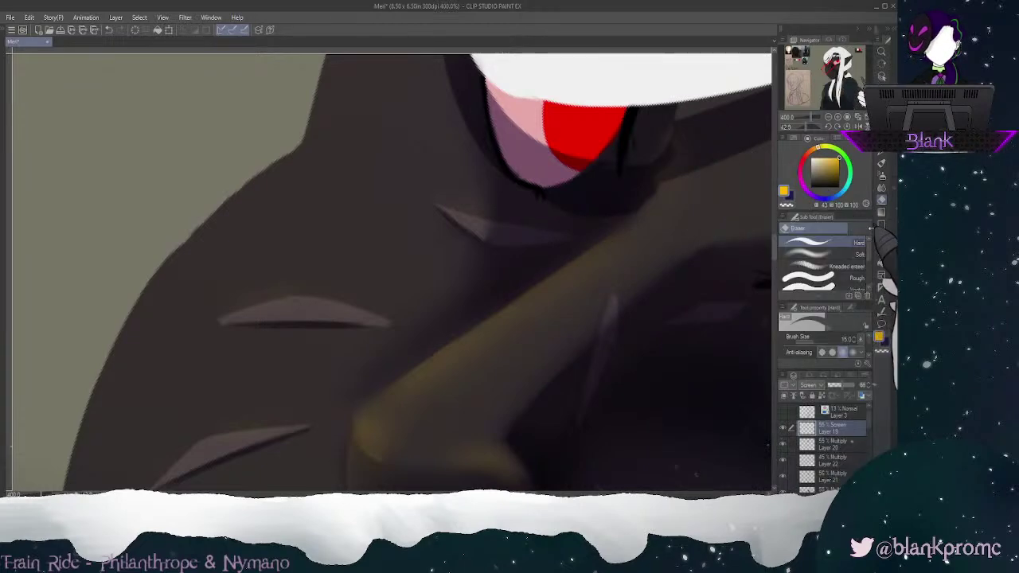
{"action": "left_click", "coordinate": [881, 137]}
{"action": "left_click_drag", "start_coordinate": [641, 231], "coordinate": [495, 338]}
{"action": "left_click", "coordinate": [881, 188]}
{"action": "mouse_move", "coordinate": [638, 233]}
{"action": "left_mouse_down"}
{"action": "mouse_move", "coordinate": [502, 340]}
{"action": "mouse_move", "coordinate": [654, 233]}
{"action": "mouse_move", "coordinate": [476, 361]}
{"action": "mouse_move", "coordinate": [622, 248]}
{"action": "mouse_move", "coordinate": [509, 324]}
{"action": "mouse_move", "coordinate": [637, 245]}
{"action": "mouse_move", "coordinate": [524, 313]}
{"action": "mouse_move", "coordinate": [624, 242]}
{"action": "mouse_move", "coordinate": [503, 334]}
{"action": "mouse_move", "coordinate": [627, 250]}
{"action": "mouse_move", "coordinate": [470, 353]}
{"action": "mouse_move", "coordinate": [605, 267]}
{"action": "mouse_move", "coordinate": [418, 393]}
{"action": "mouse_move", "coordinate": [663, 208]}
{"action": "mouse_move", "coordinate": [563, 297]}
{"action": "mouse_move", "coordinate": [404, 379]}
{"action": "mouse_move", "coordinate": [671, 192]}
{"action": "mouse_move", "coordinate": [638, 239]}
{"action": "mouse_move", "coordinate": [465, 379]}
{"action": "mouse_move", "coordinate": [666, 234]}
{"action": "mouse_move", "coordinate": [430, 421]}
{"action": "mouse_move", "coordinate": [522, 320]}
{"action": "mouse_move", "coordinate": [416, 392]}
{"action": "mouse_move", "coordinate": [605, 255]}
{"action": "mouse_move", "coordinate": [457, 368]}
{"action": "mouse_move", "coordinate": [518, 310]}
{"action": "mouse_move", "coordinate": [406, 400]}
{"action": "mouse_move", "coordinate": [386, 436]}
{"action": "left_mouse_up"}
{"action": "left_click_drag", "start_coordinate": [377, 438], "coordinate": [376, 426]}
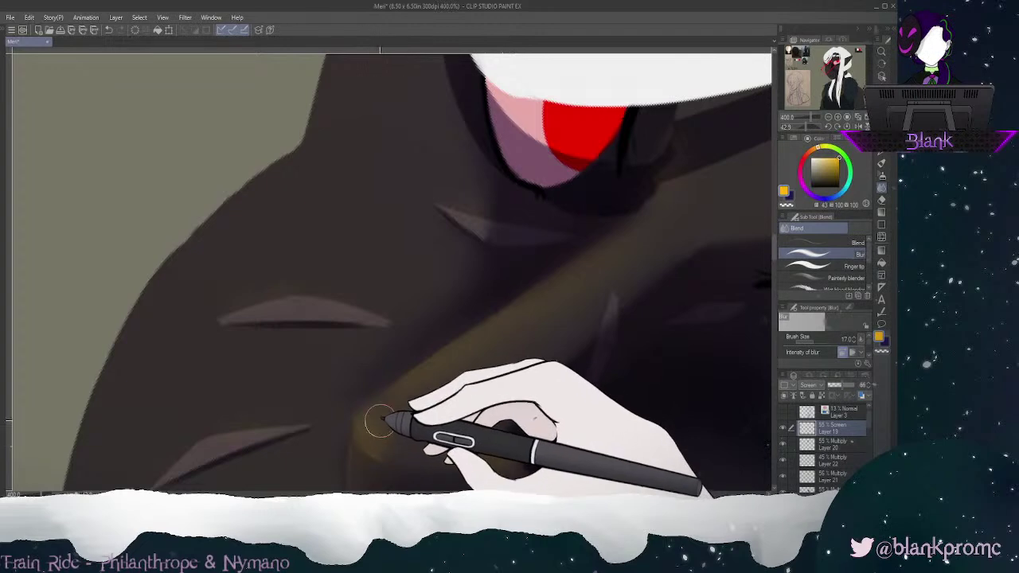
Step: Draw a yellow G-pen curve at size 15 above the nostril and blur it with the Blur brush
{"action": "left_click", "coordinate": [847, 127]}
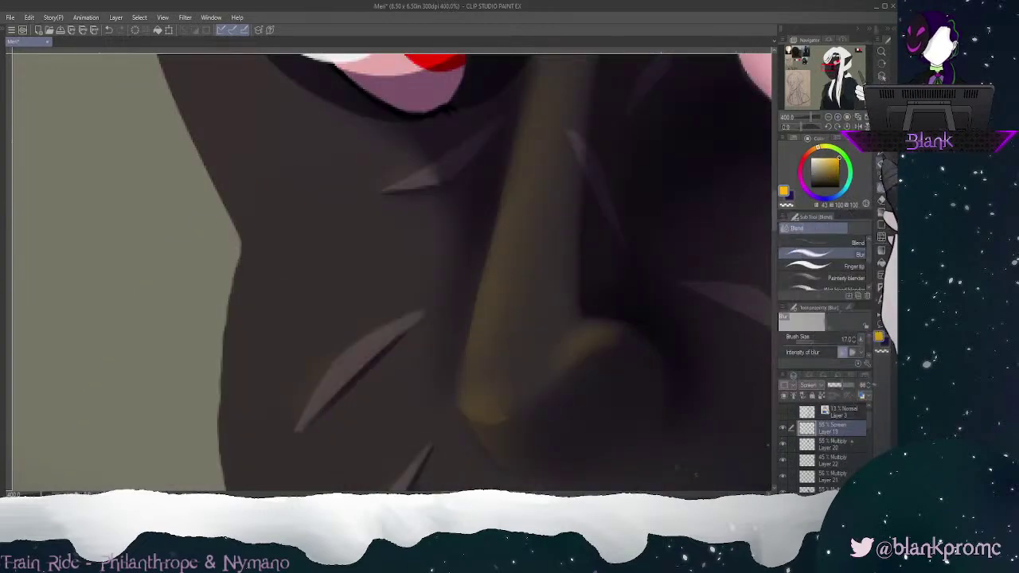
{"action": "key", "text": "p"}
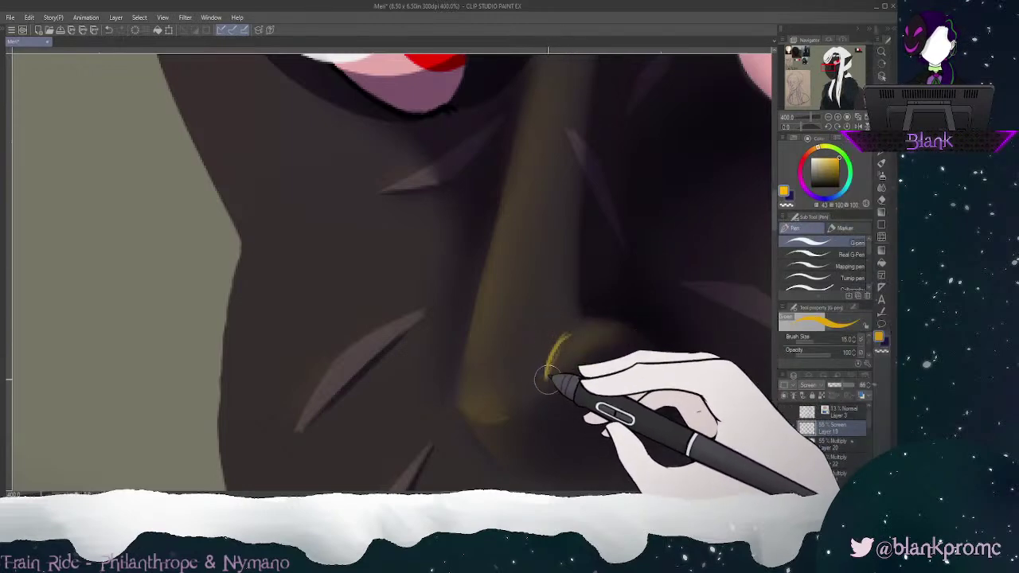
{"action": "key", "text": "j"}
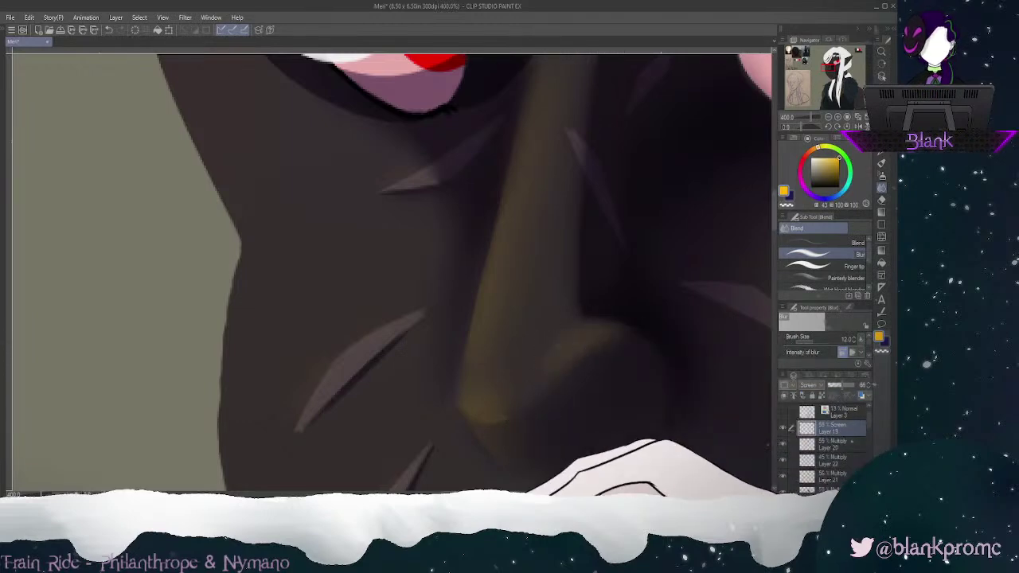
{"action": "left_click_drag", "start_coordinate": [831, 68], "coordinate": [831, 65]}
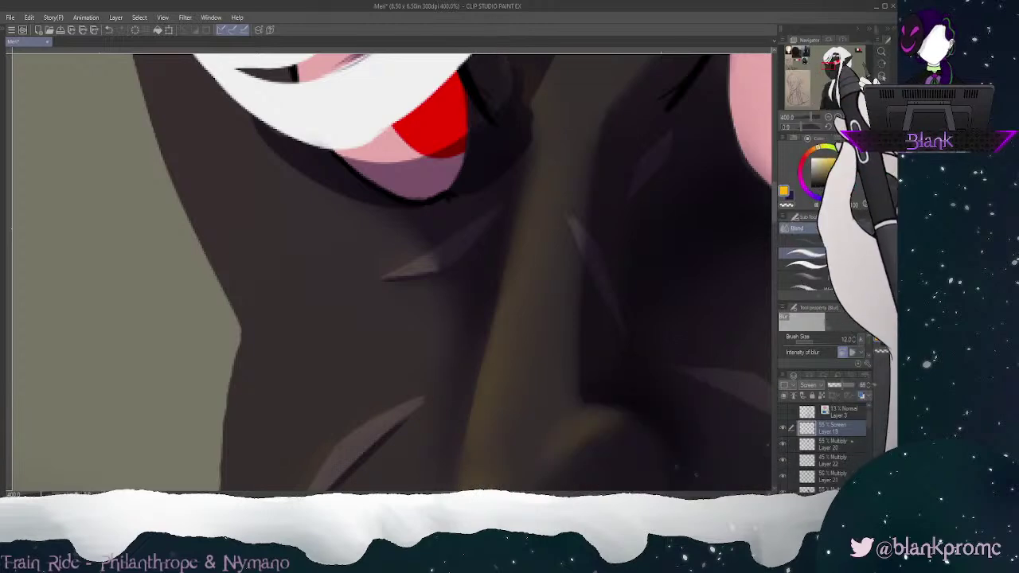
{"action": "left_click", "coordinate": [831, 64]}
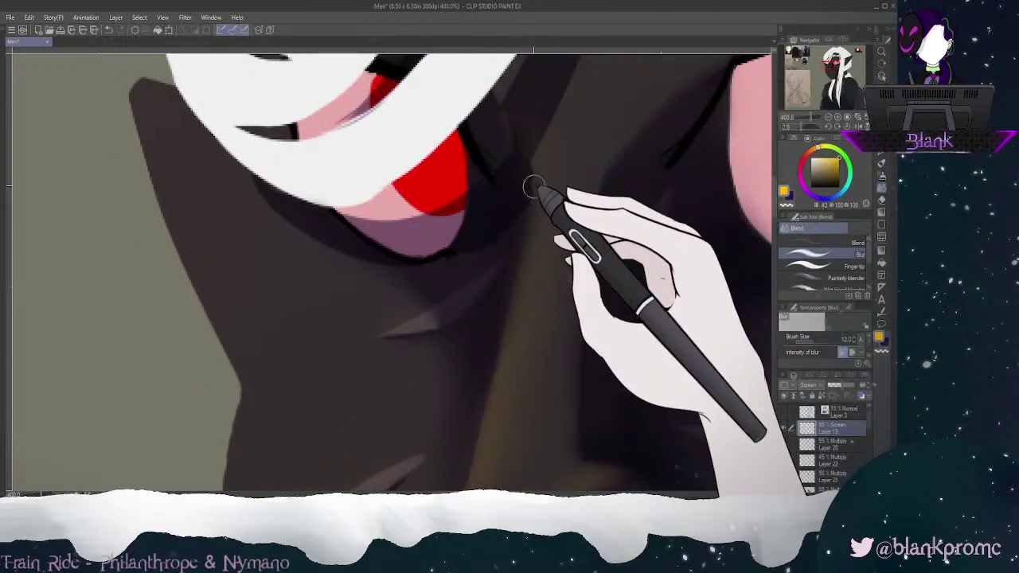
{"action": "left_click_drag", "start_coordinate": [836, 56], "coordinate": [831, 64]}
{"action": "mouse_move", "coordinate": [477, 137]}
{"action": "left_mouse_down"}
{"action": "mouse_move", "coordinate": [411, 389]}
{"action": "mouse_move", "coordinate": [458, 154]}
{"action": "mouse_move", "coordinate": [415, 367]}
{"action": "mouse_move", "coordinate": [455, 160]}
{"action": "mouse_move", "coordinate": [433, 414]}
{"action": "mouse_move", "coordinate": [467, 357]}
{"action": "mouse_move", "coordinate": [471, 317]}
{"action": "mouse_move", "coordinate": [473, 367]}
{"action": "mouse_move", "coordinate": [461, 223]}
{"action": "mouse_move", "coordinate": [472, 147]}
{"action": "mouse_move", "coordinate": [419, 387]}
{"action": "left_mouse_up"}
{"action": "key", "text": "ctrl+z"}
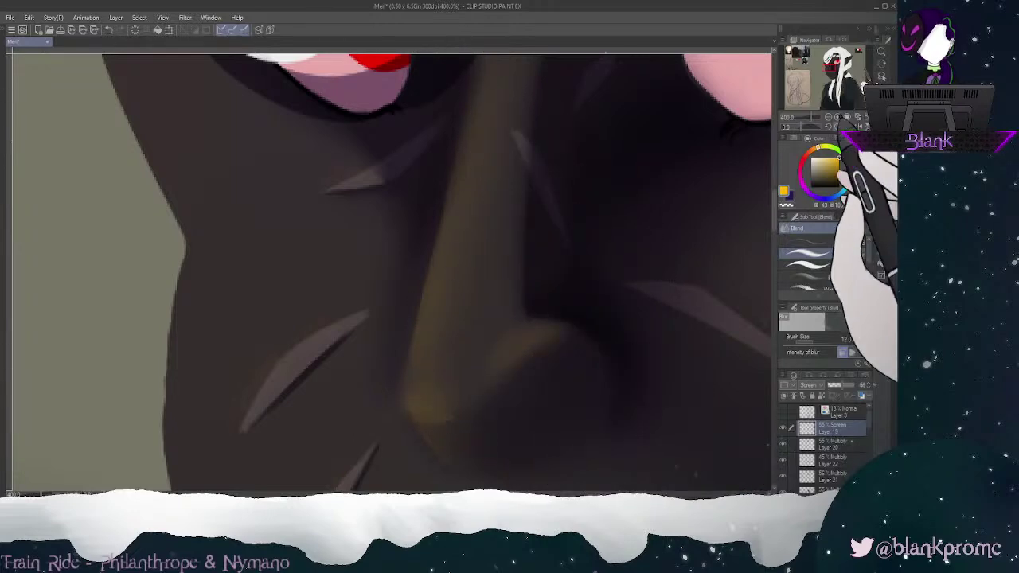
Step: Lower the opacity of the Screen layer, Layer 19, to about 45% and enlarge the Blur brush to 60
{"action": "left_click", "coordinate": [858, 117]}
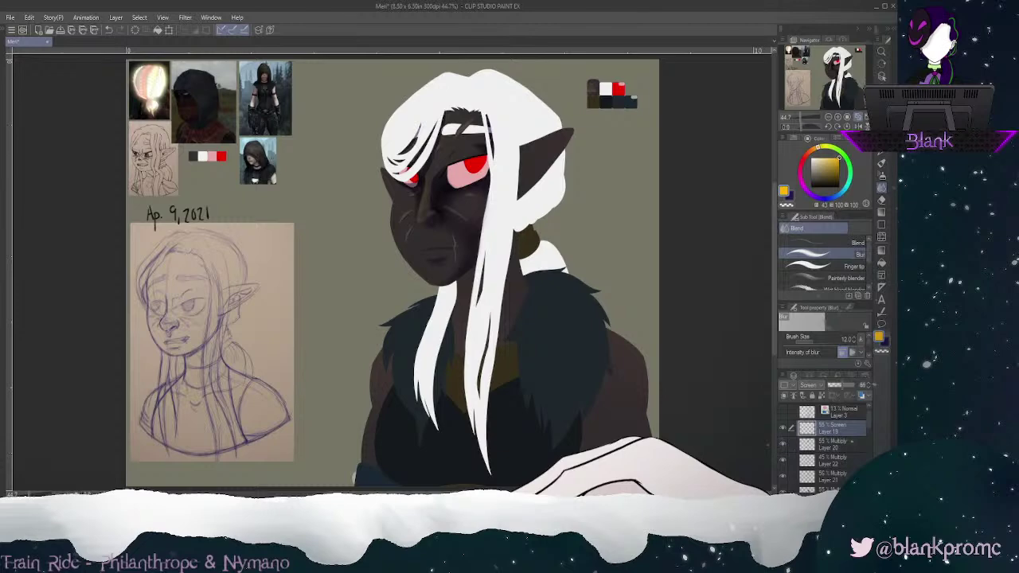
{"action": "key", "text": "bracketright"}
{"action": "key", "text": "bracketright"}
{"action": "key", "text": "bracketright"}
{"action": "key", "text": "bracketright"}
{"action": "key", "text": "bracketright"}
{"action": "key", "text": "bracketright"}
{"action": "key", "text": "bracketright"}
{"action": "key", "text": "bracketright"}
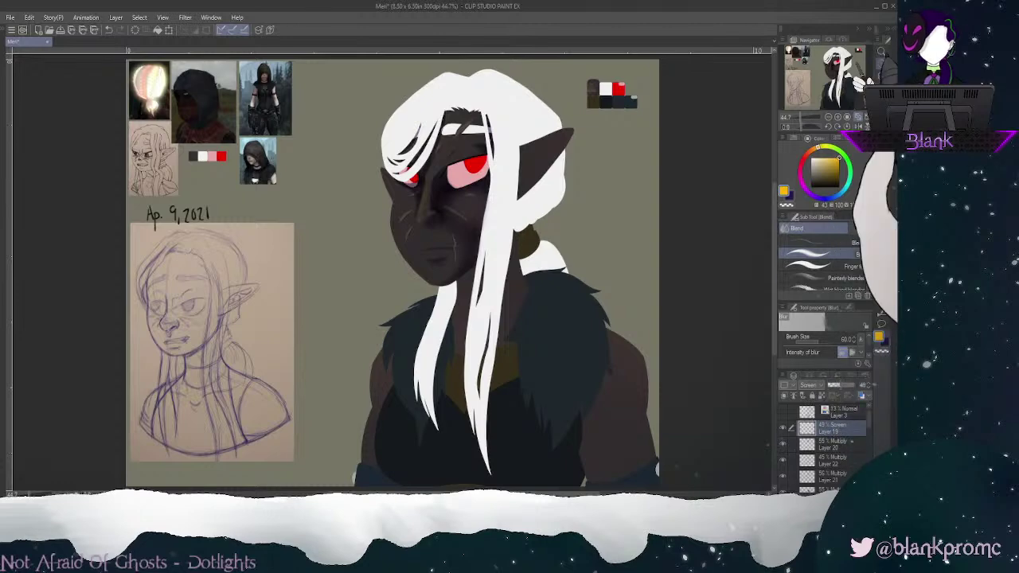
Step: Try drawing thin yellow G-pen strokes at size 15 down the nose bridge on Layer 19
{"action": "left_click", "coordinate": [838, 117]}
{"action": "left_click", "coordinate": [838, 117]}
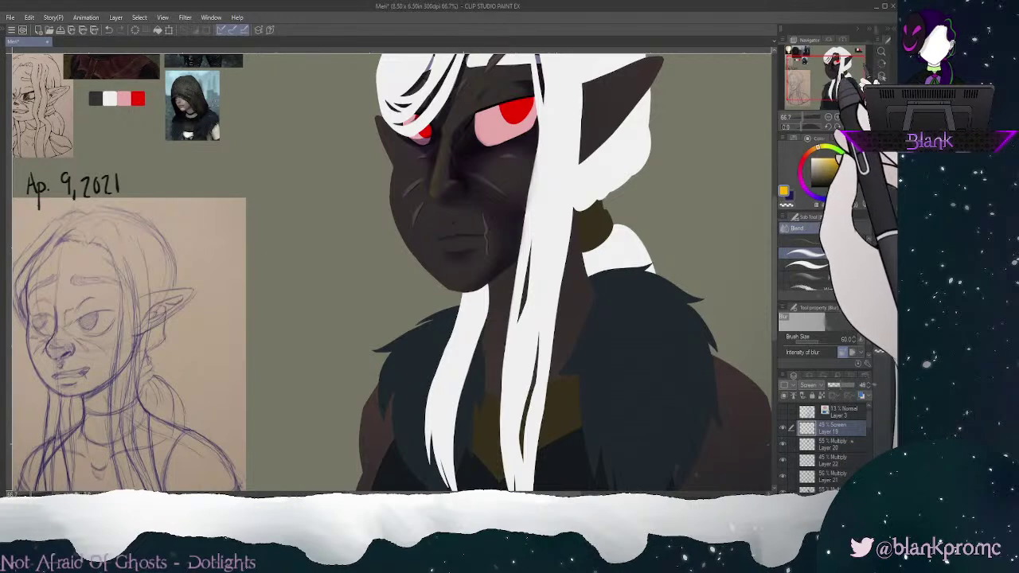
{"action": "key", "text": "ctrl+plus"}
{"action": "key", "text": "ctrl+plus"}
{"action": "left_click", "coordinate": [838, 117]}
{"action": "left_click_drag", "start_coordinate": [830, 77], "coordinate": [833, 68]}
{"action": "left_click", "coordinate": [881, 163]}
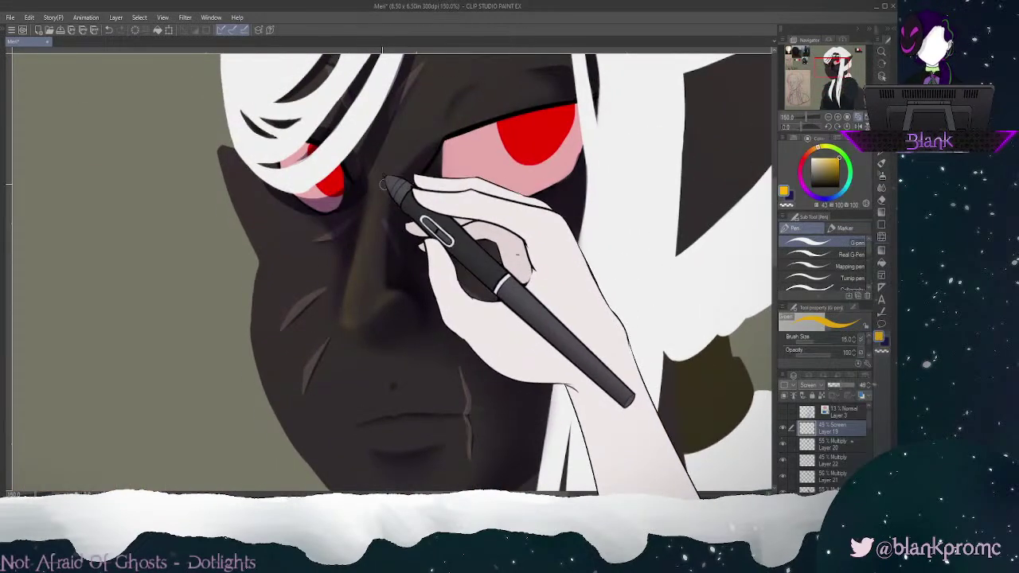
{"action": "left_click_drag", "start_coordinate": [370, 201], "coordinate": [348, 301]}
{"action": "left_click_drag", "start_coordinate": [364, 186], "coordinate": [346, 314]}
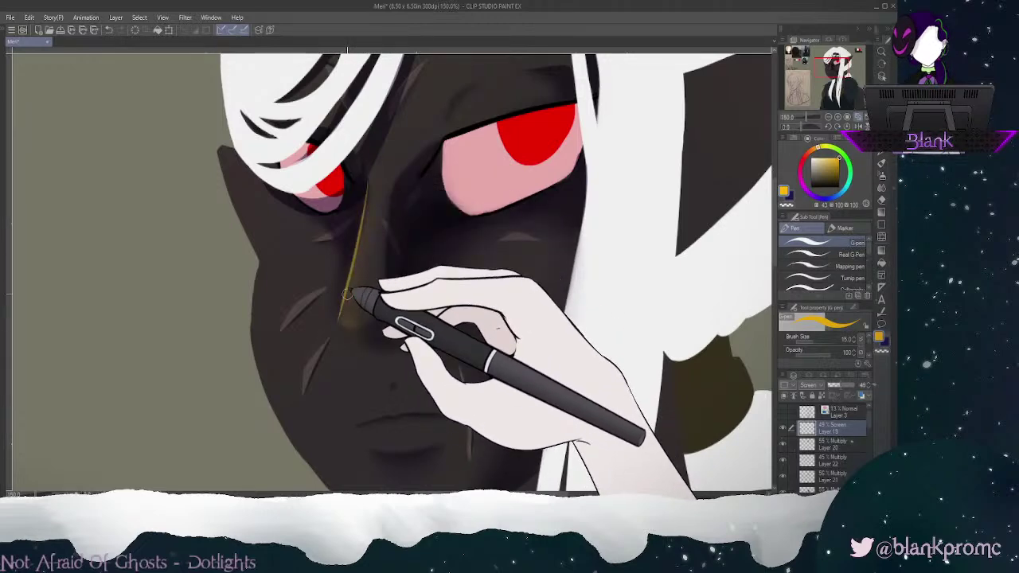
{"action": "left_click_drag", "start_coordinate": [364, 178], "coordinate": [353, 307]}
{"action": "key", "text": "ctrl+z"}
Step: Add a Screen-mode layer above Layer 19 at about 46% opacity and draw thin yellow G-pen lines on the nose bridge, tip and nostril
{"action": "left_click", "coordinate": [805, 495]}
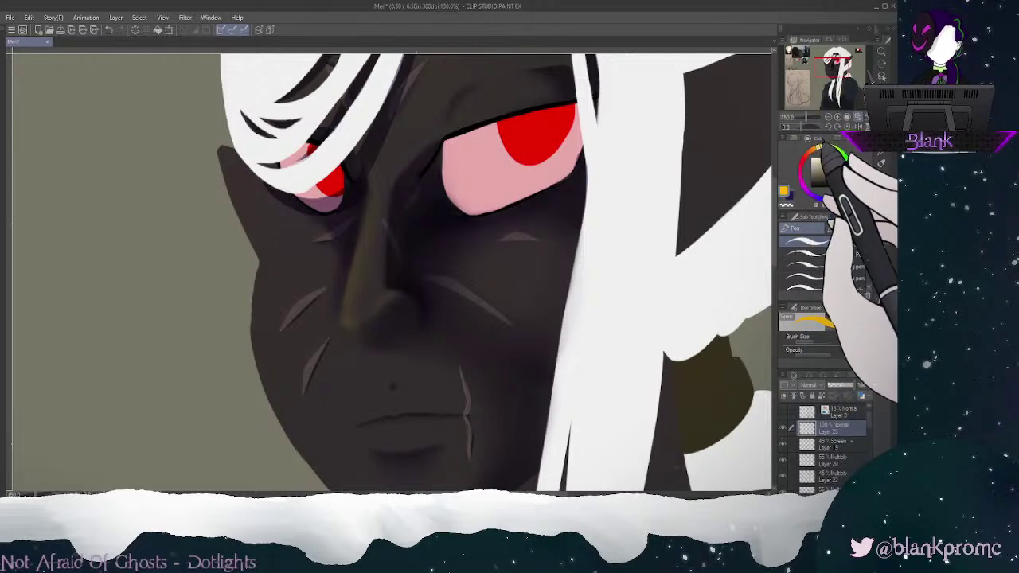
{"action": "left_click", "coordinate": [820, 181]}
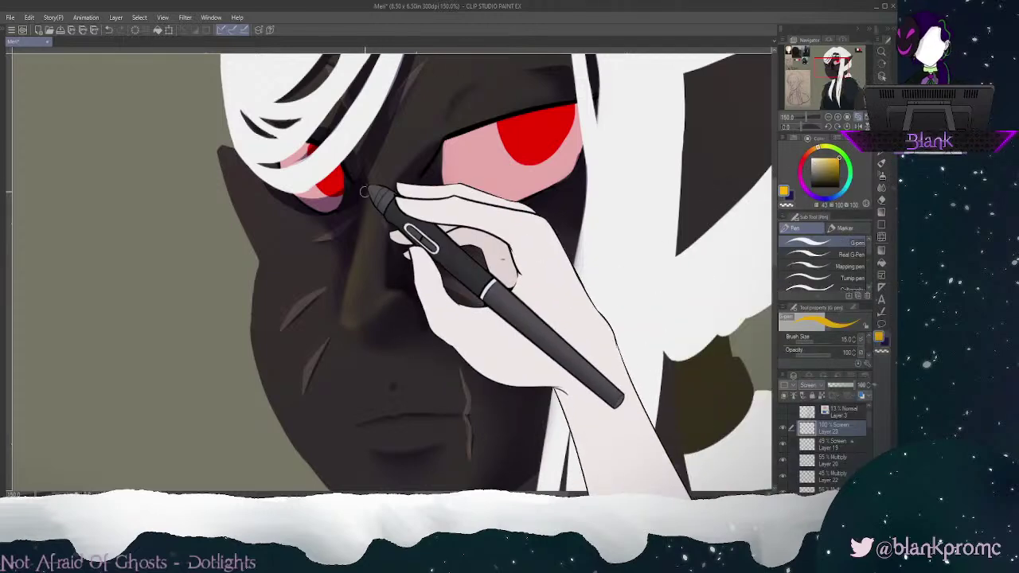
{"action": "left_click_drag", "start_coordinate": [364, 195], "coordinate": [351, 293]}
{"action": "key", "text": "ctrl+z"}
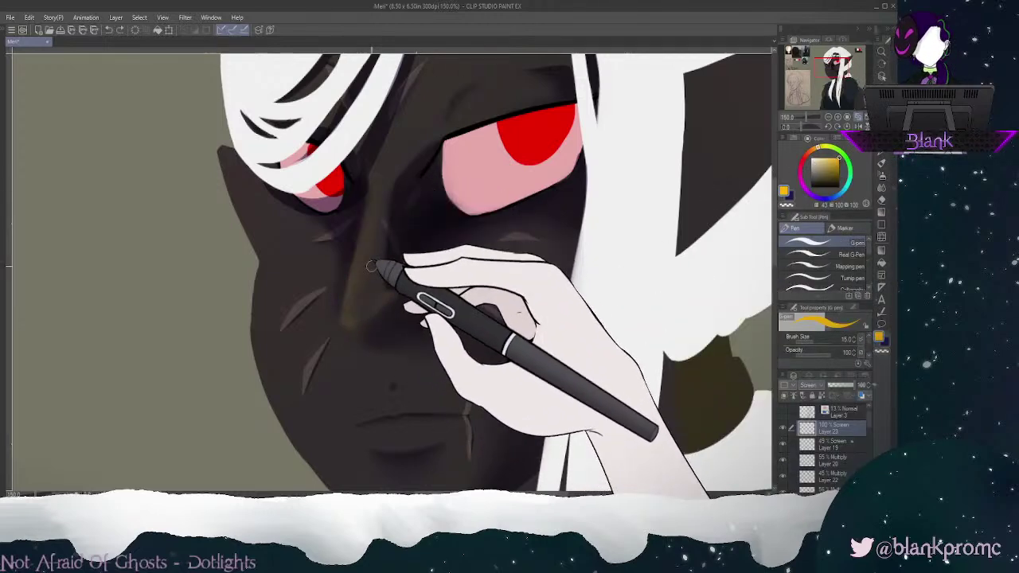
{"action": "left_click_drag", "start_coordinate": [367, 200], "coordinate": [343, 307]}
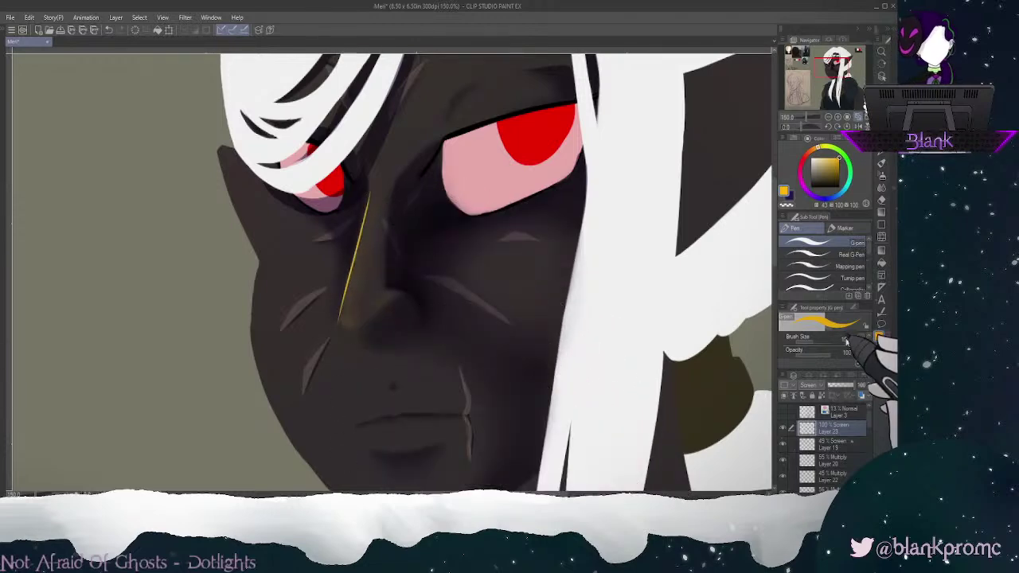
{"action": "left_click_drag", "start_coordinate": [851, 386], "coordinate": [845, 386]}
{"action": "mouse_move", "coordinate": [369, 188]}
{"action": "left_mouse_down"}
{"action": "mouse_move", "coordinate": [337, 329]}
{"action": "mouse_move", "coordinate": [363, 204]}
{"action": "mouse_move", "coordinate": [358, 323]}
{"action": "left_mouse_up"}
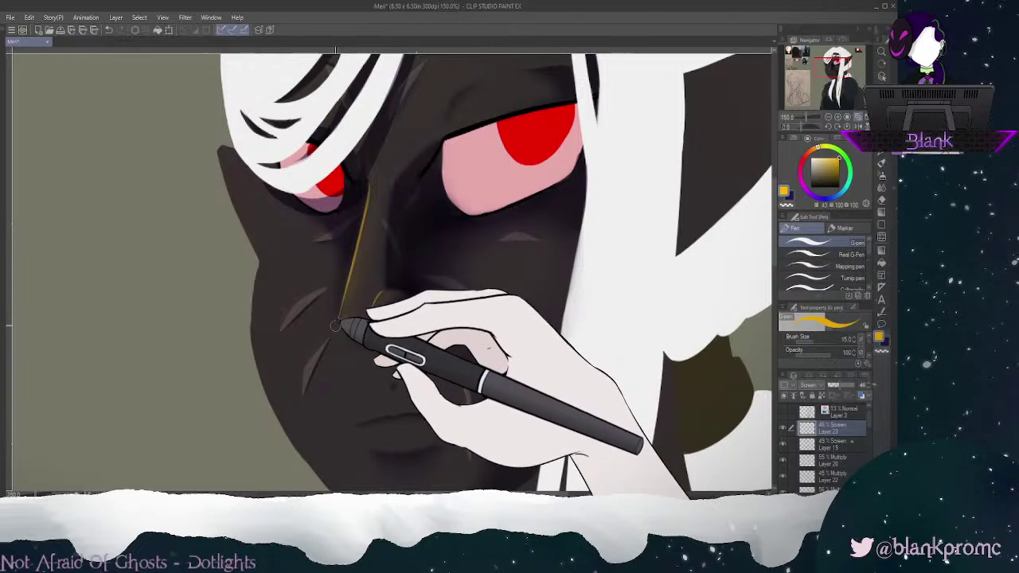
Step: Blur the new layer's yellow lines on the nose bridge, tip and nostril into soft highlights, adjusting the Blur brush between 15 and 30
{"action": "key", "text": "e"}
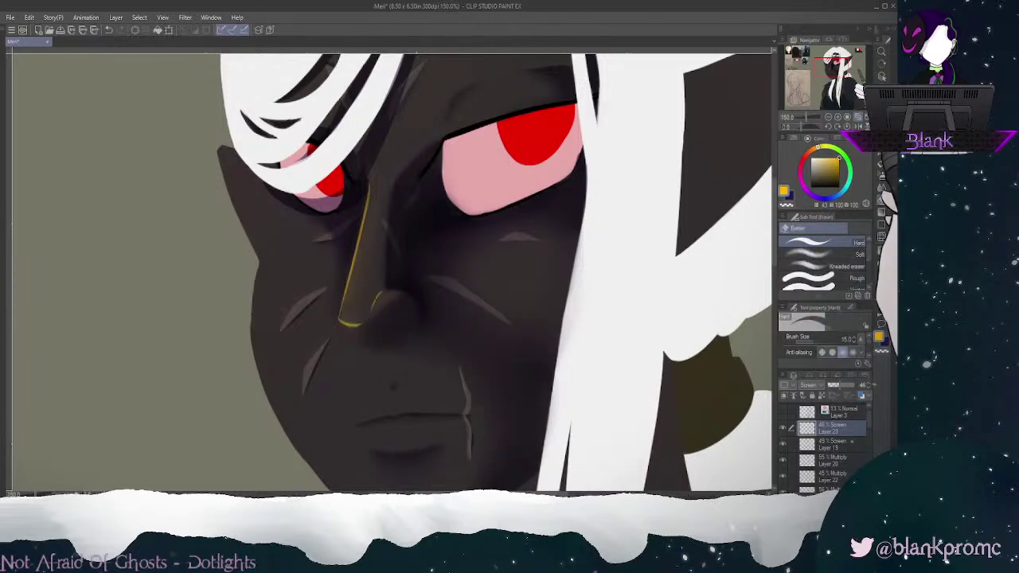
{"action": "left_click", "coordinate": [882, 187]}
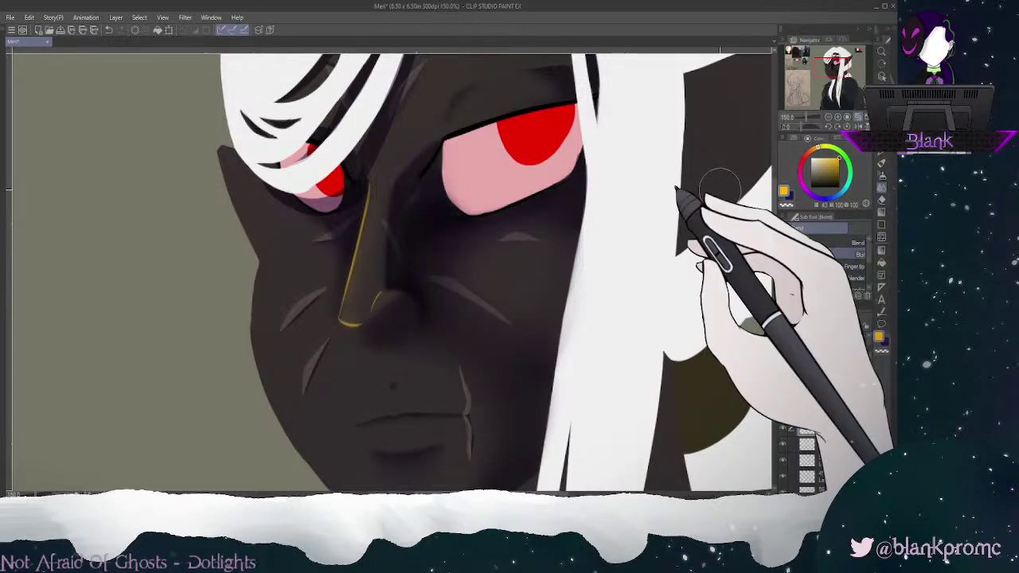
{"action": "mouse_move", "coordinate": [346, 320]}
{"action": "left_mouse_down"}
{"action": "mouse_move", "coordinate": [375, 180]}
{"action": "mouse_move", "coordinate": [349, 295]}
{"action": "left_mouse_up"}
{"action": "key", "text": "bracketleft"}
{"action": "key", "text": "bracketleft"}
{"action": "key", "text": "bracketleft"}
{"action": "key", "text": "bracketleft"}
{"action": "key", "text": "bracketleft"}
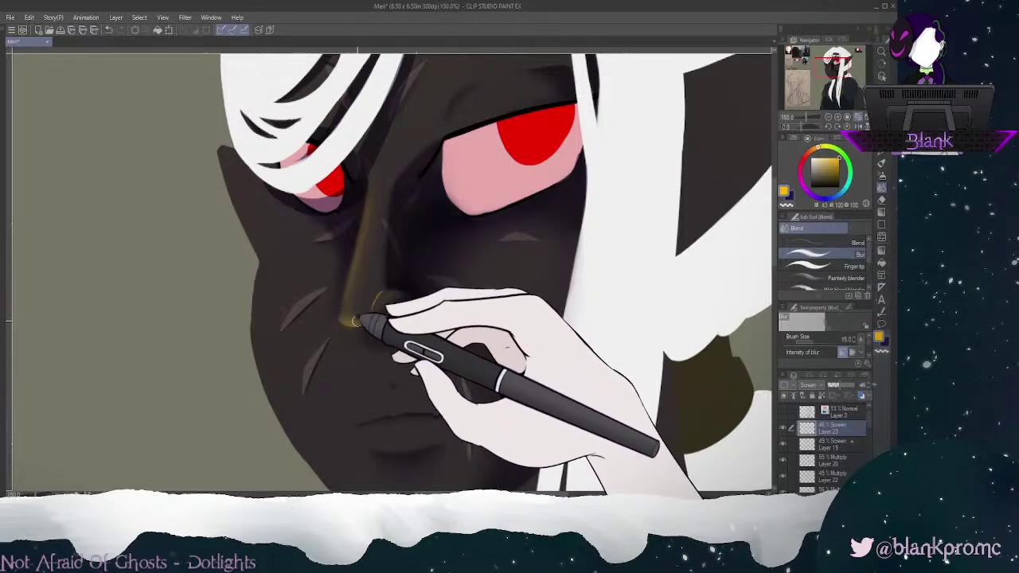
{"action": "left_click_drag", "start_coordinate": [350, 301], "coordinate": [361, 274]}
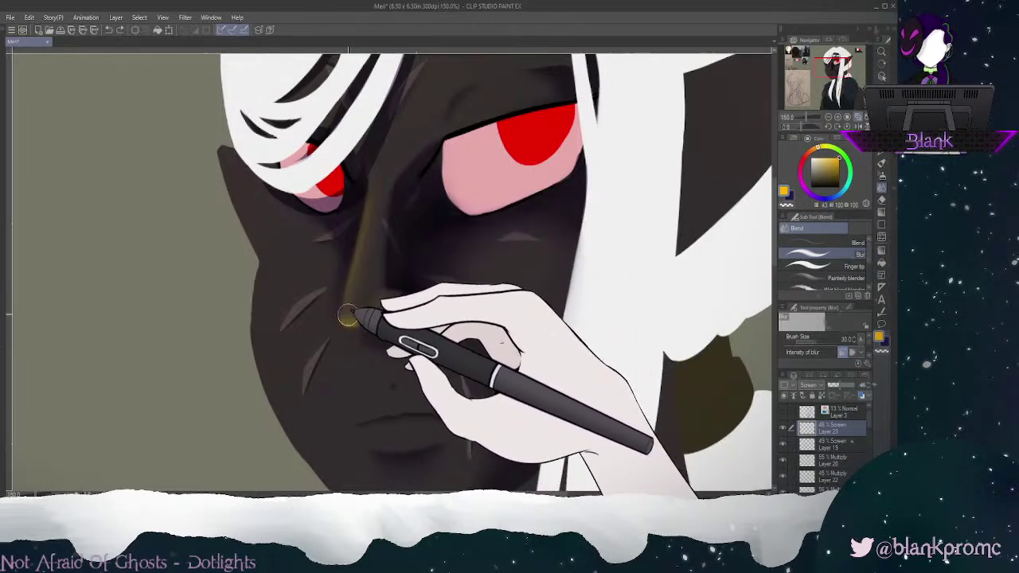
{"action": "key", "text": "e"}
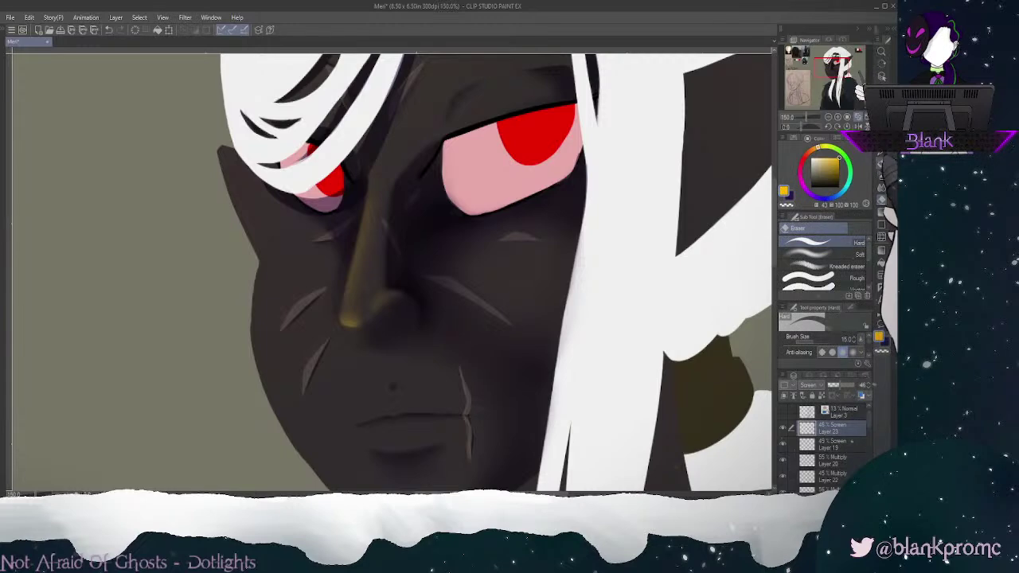
Step: Add a small yellow G-pen highlight at size 15 to the nostril on the upper Screen layer and soften it with Blur at 12
{"action": "left_click", "coordinate": [882, 188]}
{"action": "left_click", "coordinate": [838, 117]}
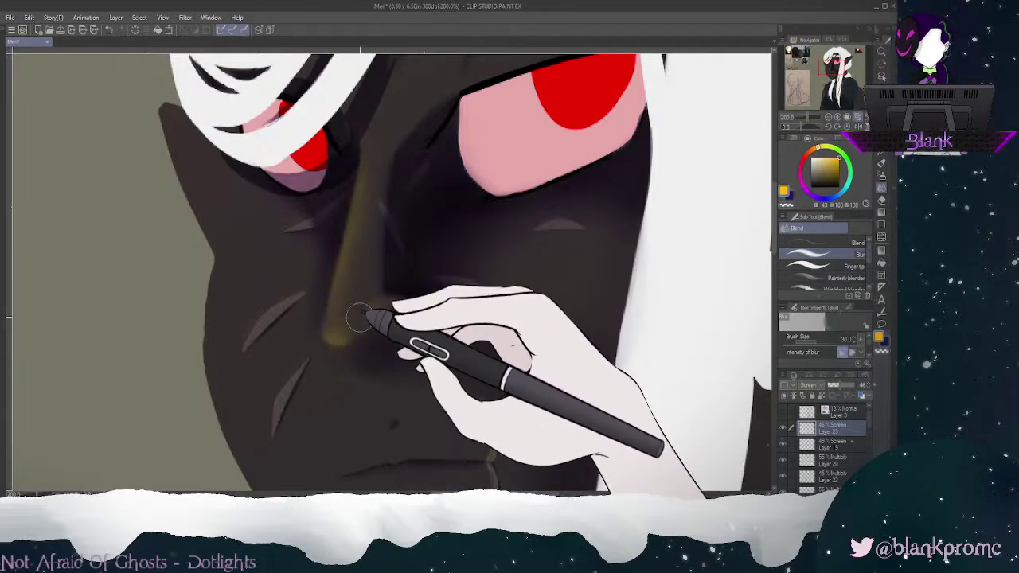
{"action": "key", "text": "p"}
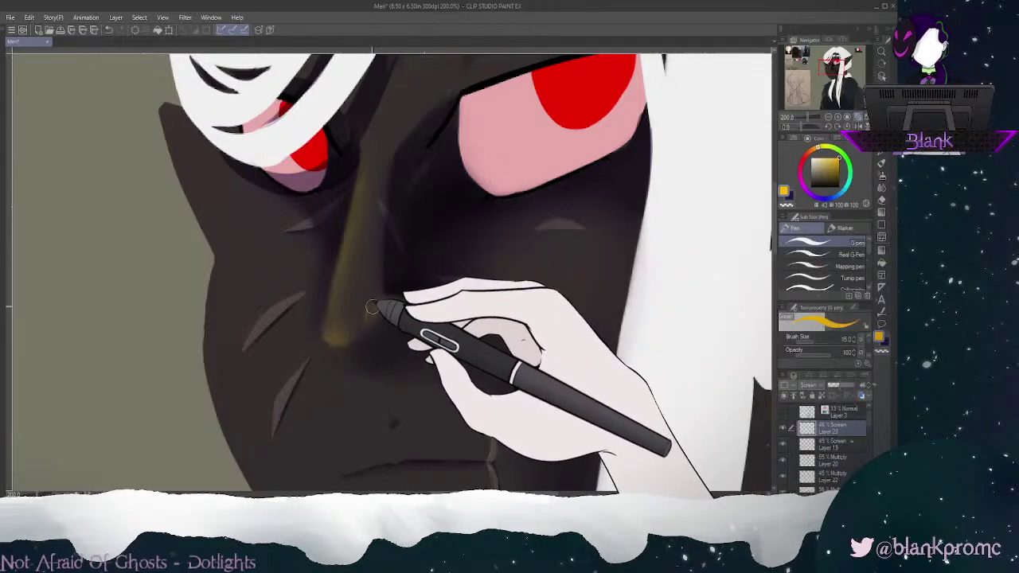
{"action": "left_click", "coordinate": [882, 188]}
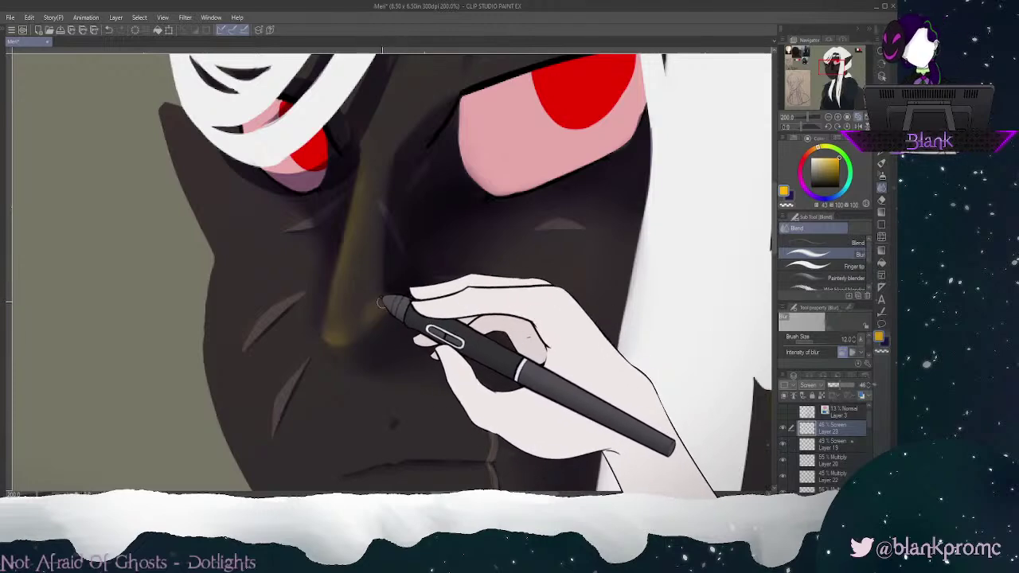
Step: Switch the drawing colour to orange, hue 37, and recolour the nose highlights on both Screen layers with it
{"action": "left_click", "coordinate": [815, 148]}
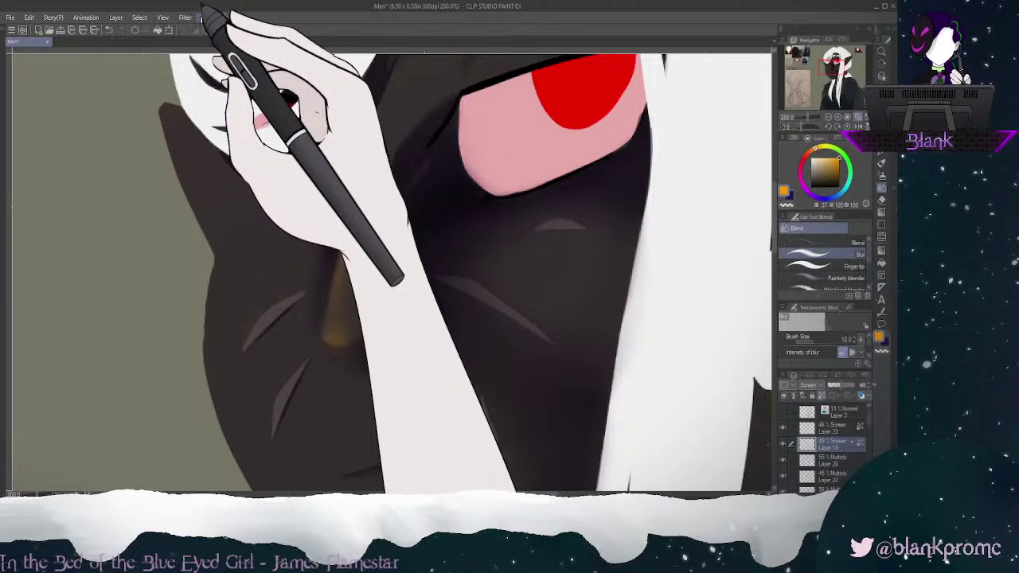
{"action": "left_click", "coordinate": [851, 431]}
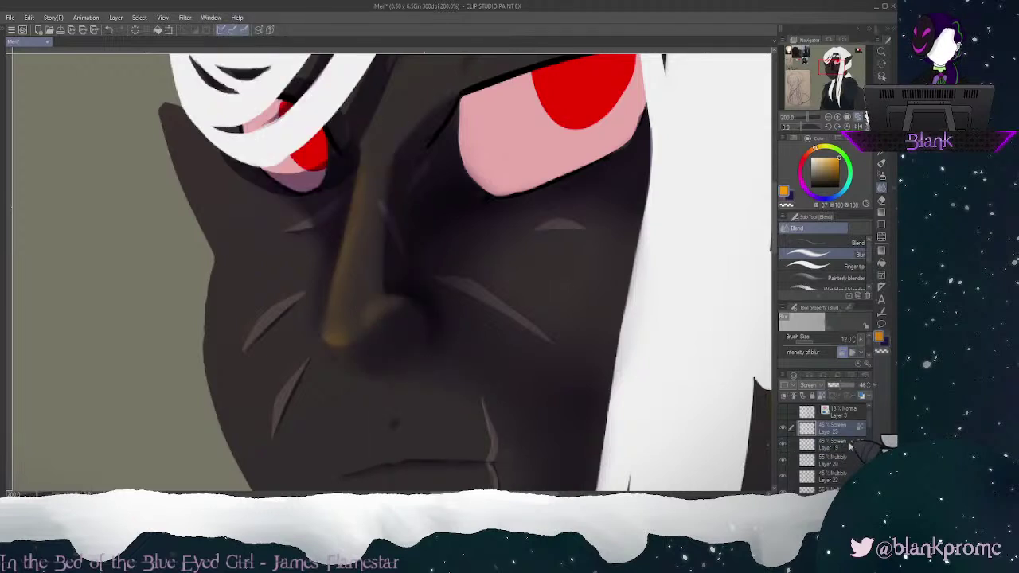
{"action": "left_click", "coordinate": [836, 445]}
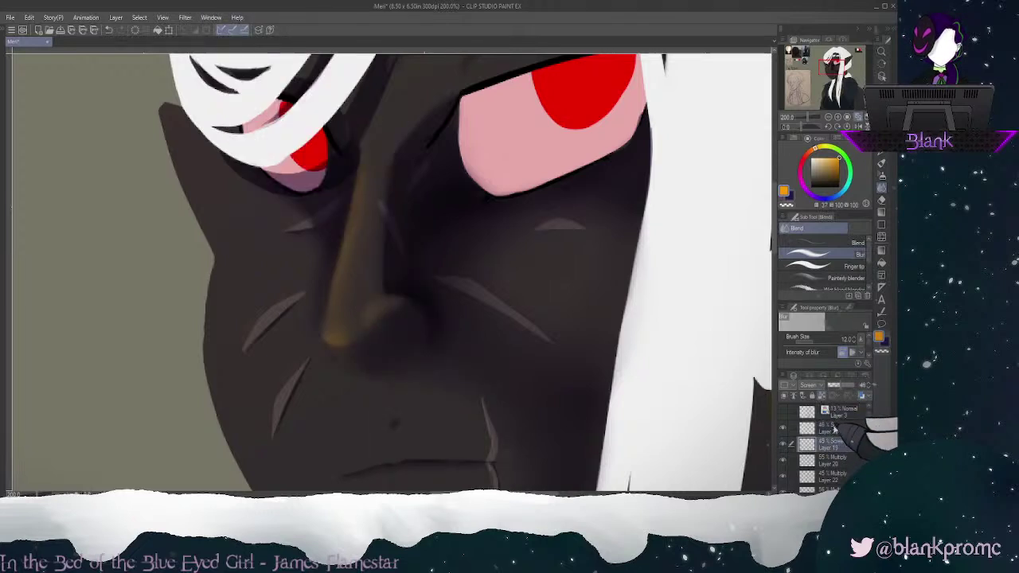
{"action": "left_click", "coordinate": [836, 429]}
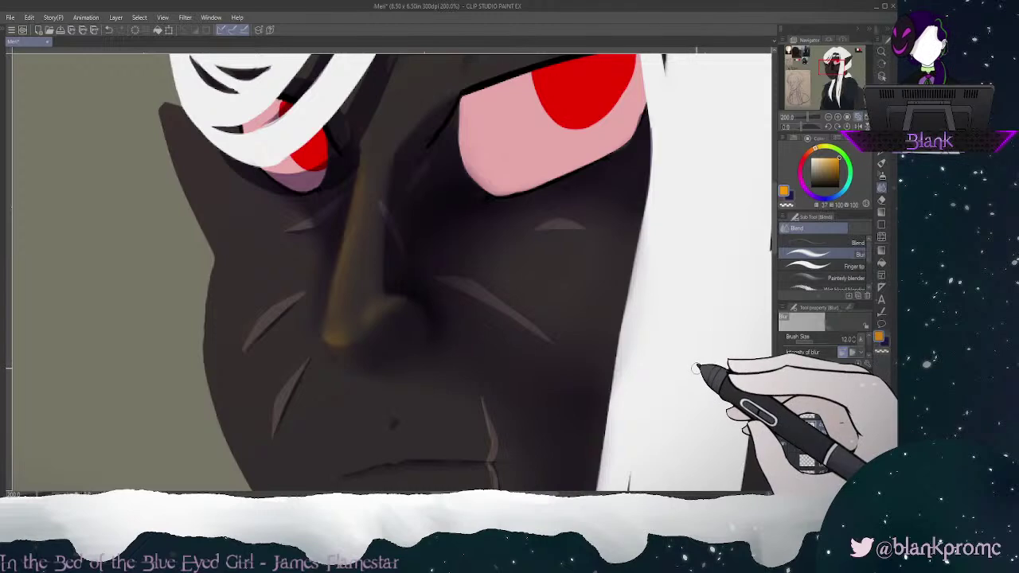
Step: Try a thin orange G-pen arc at size 15 above the unobstructed eye on Layer 19, blurring it at 12 to 20
{"action": "left_click_drag", "start_coordinate": [833, 60], "coordinate": [833, 52]}
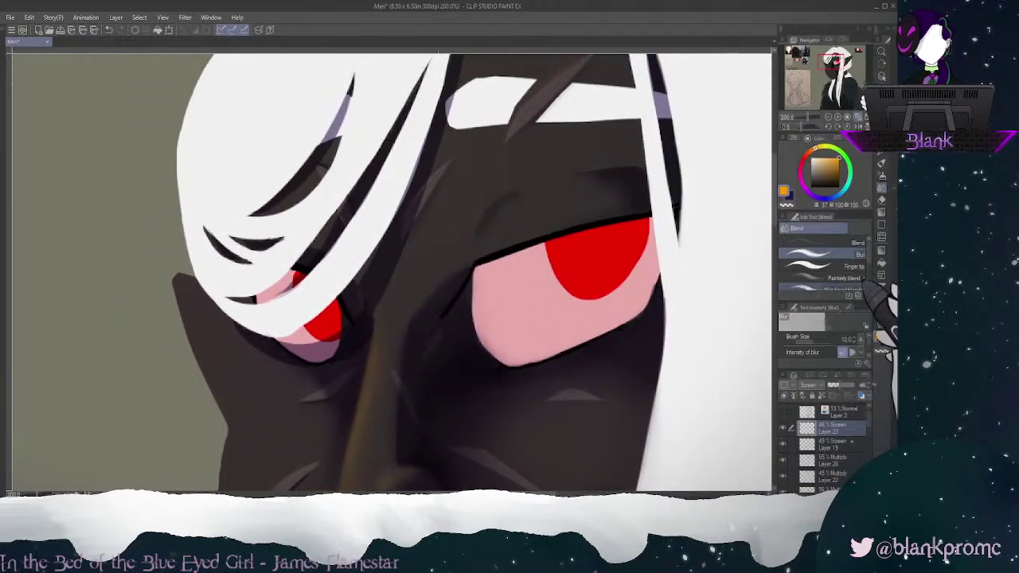
{"action": "key", "text": "p"}
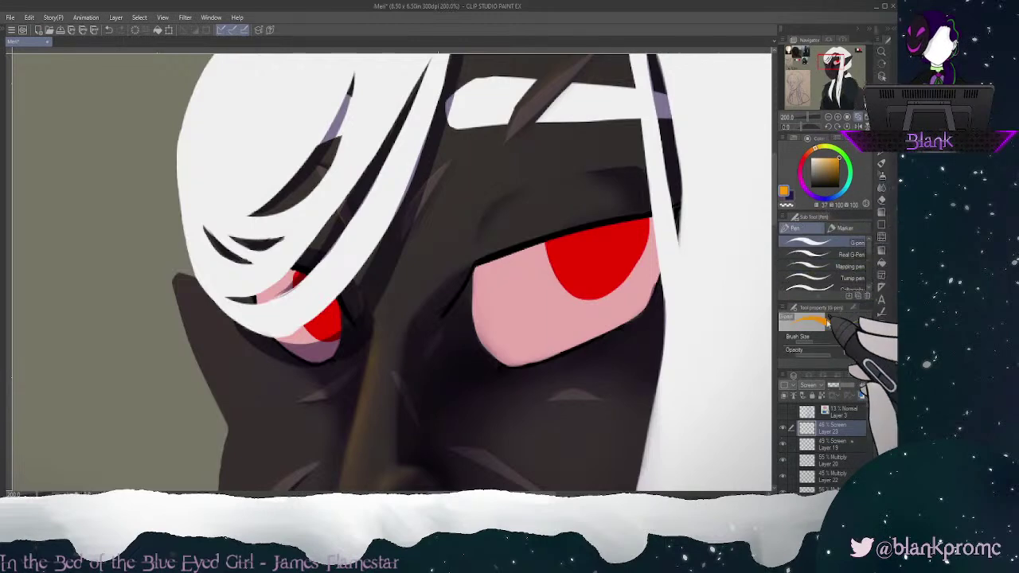
{"action": "left_click", "coordinate": [849, 442]}
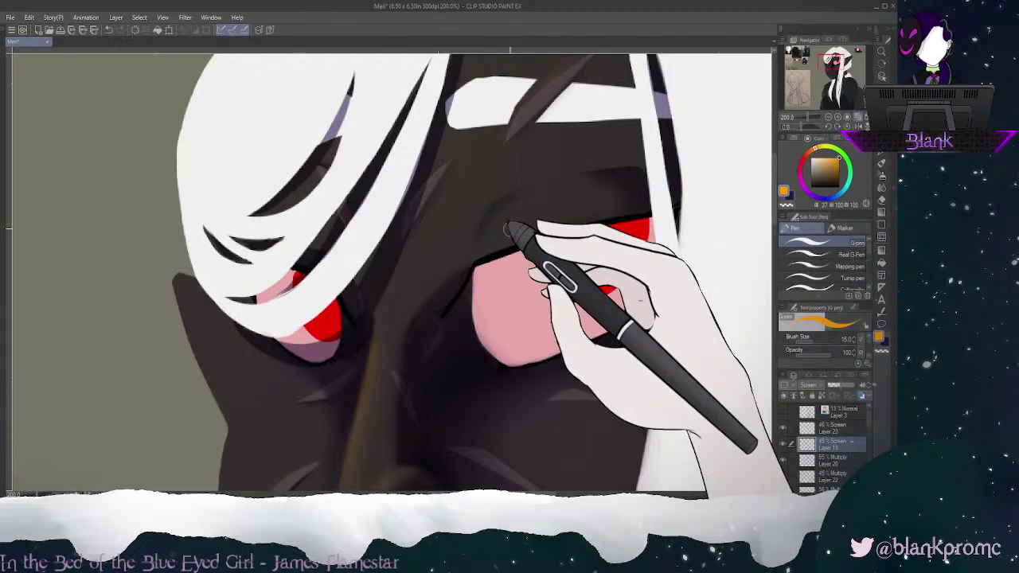
{"action": "left_click_drag", "start_coordinate": [476, 256], "coordinate": [516, 196]}
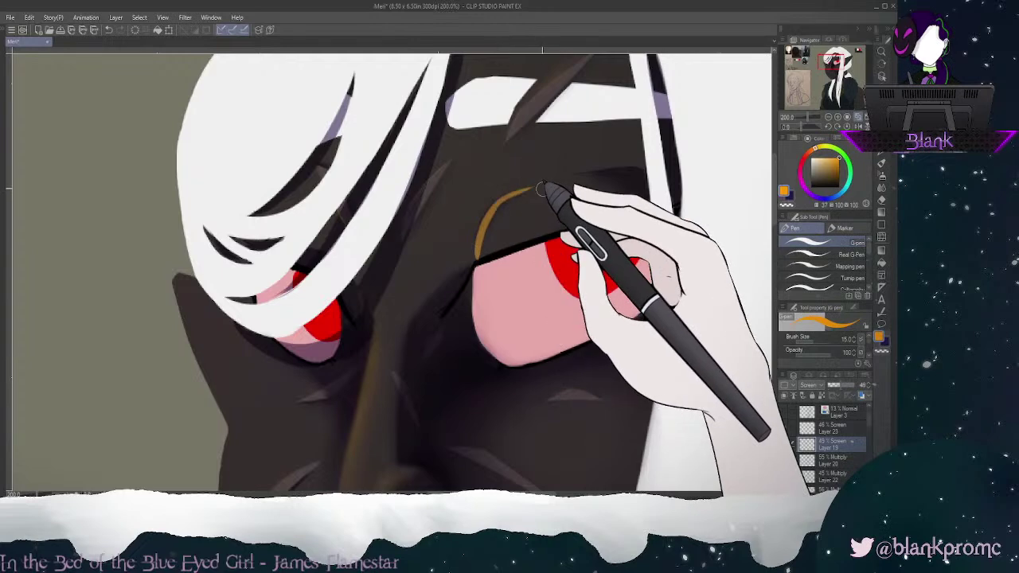
{"action": "key", "text": "j"}
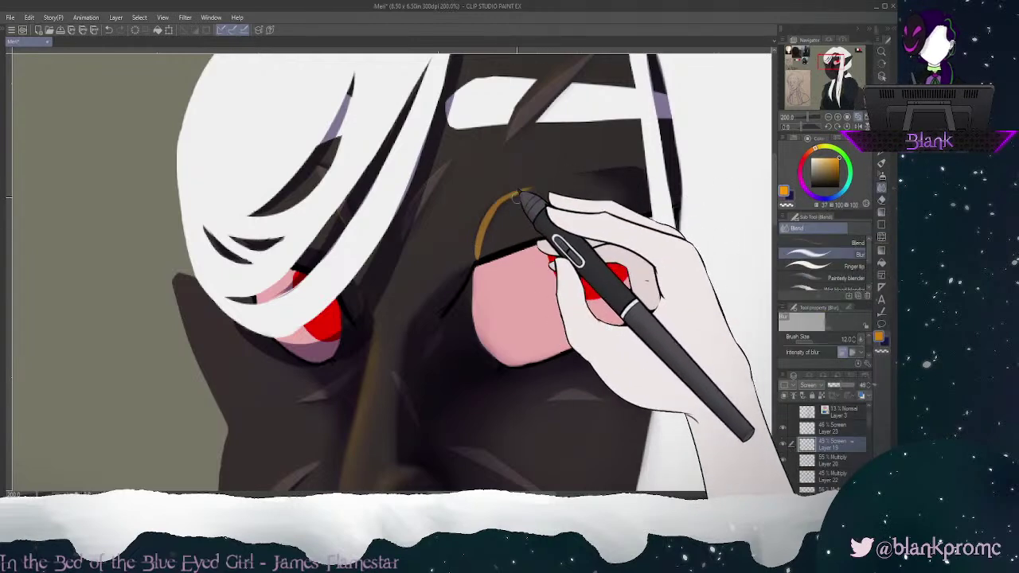
{"action": "left_click_drag", "start_coordinate": [495, 213], "coordinate": [477, 263]}
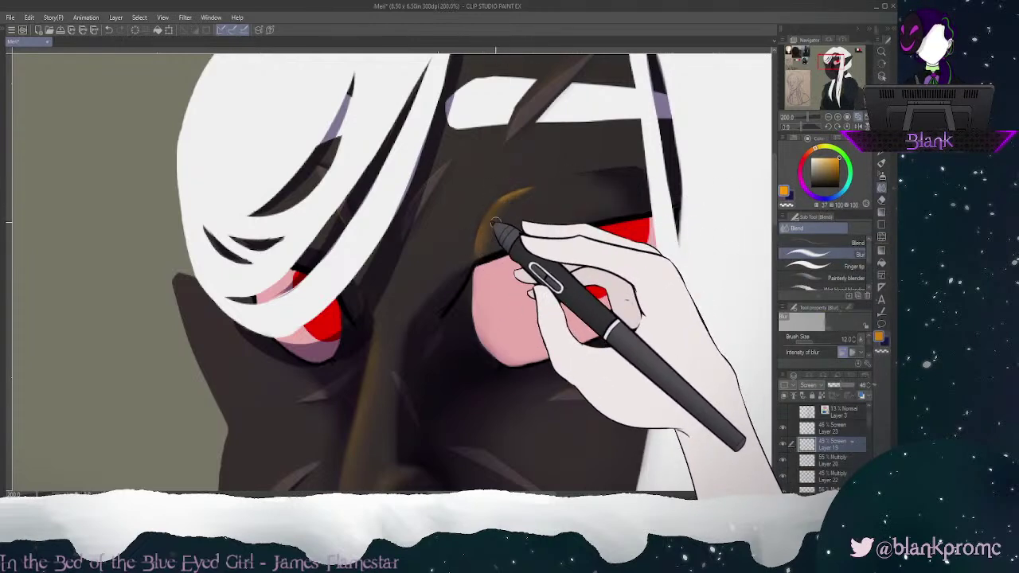
{"action": "mouse_move", "coordinate": [531, 189]}
{"action": "left_mouse_down"}
{"action": "mouse_move", "coordinate": [472, 284]}
{"action": "mouse_move", "coordinate": [510, 186]}
{"action": "left_mouse_up"}
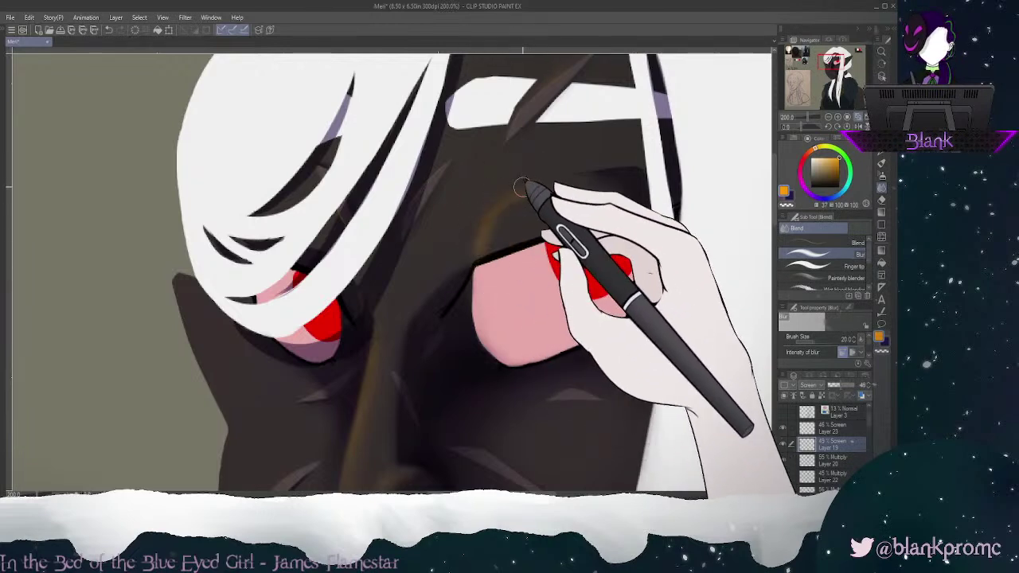
{"action": "mouse_move", "coordinate": [471, 229]}
{"action": "left_mouse_down"}
{"action": "mouse_move", "coordinate": [501, 165]}
{"action": "mouse_move", "coordinate": [514, 162]}
{"action": "mouse_move", "coordinate": [478, 202]}
{"action": "left_mouse_up"}
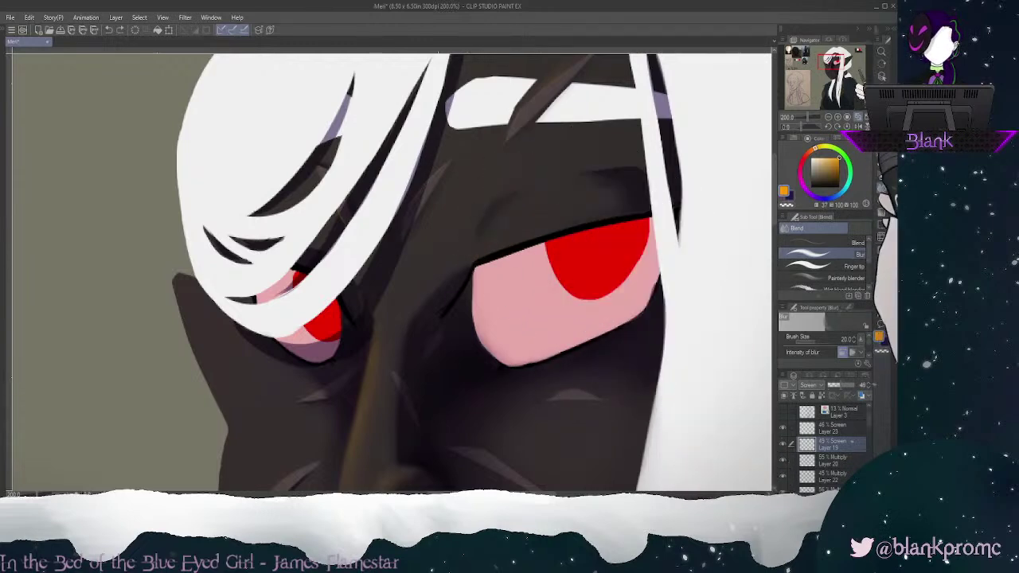
Step: Paint an orange G-pen patch on the inner upper eyelid and blur it into a soft glow, enlarging the Blur brush to 80
{"action": "key", "text": "p"}
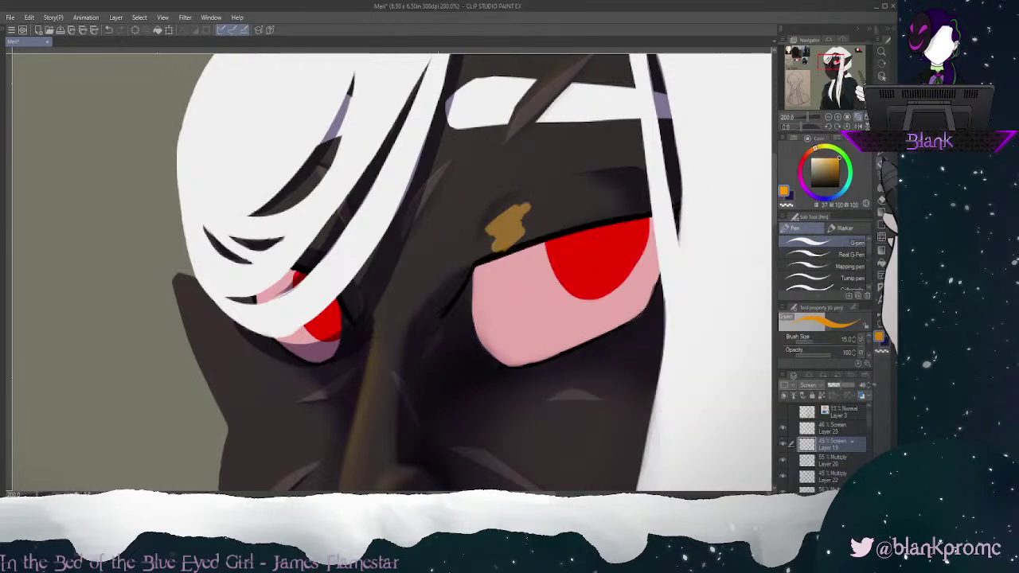
{"action": "key", "text": "j"}
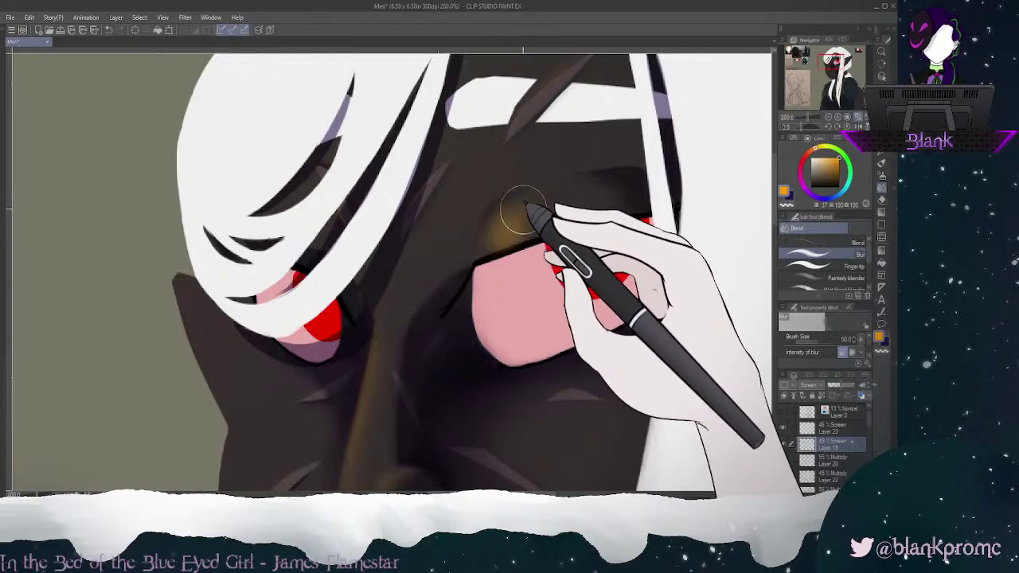
{"action": "key", "text": "ctrl+z"}
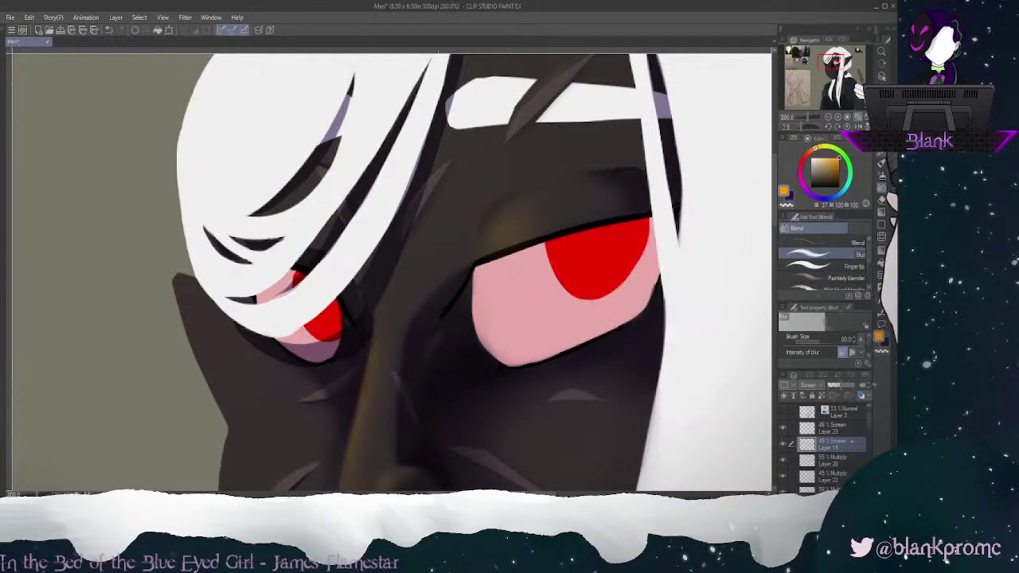
{"action": "key", "text": "p"}
{"action": "key", "text": "j"}
{"action": "left_click_drag", "start_coordinate": [525, 229], "coordinate": [507, 229]}
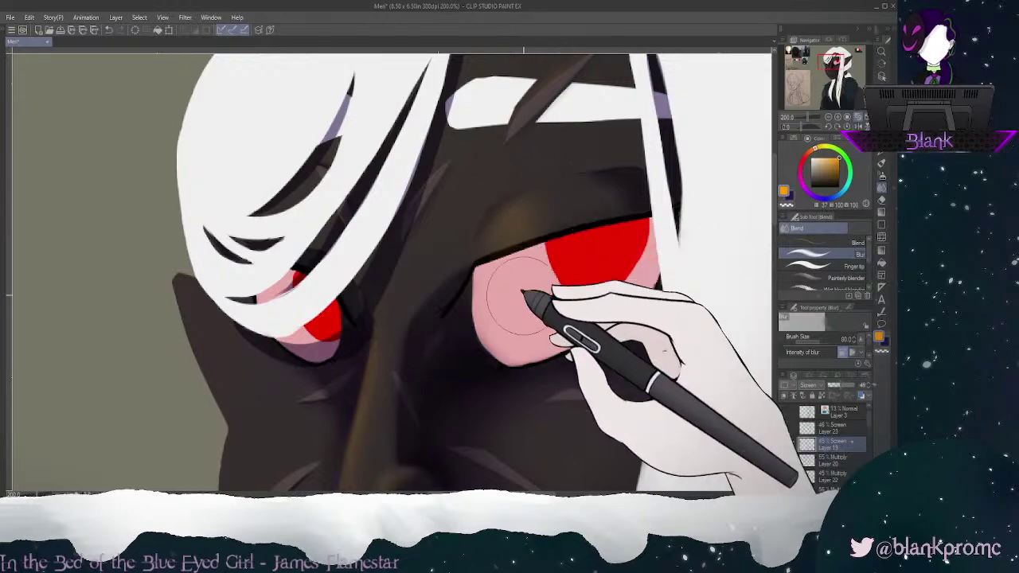
{"action": "mouse_move", "coordinate": [582, 171]}
{"action": "left_mouse_down"}
{"action": "mouse_move", "coordinate": [528, 207]}
{"action": "mouse_move", "coordinate": [559, 295]}
{"action": "mouse_move", "coordinate": [525, 167]}
{"action": "mouse_move", "coordinate": [557, 175]}
{"action": "mouse_move", "coordinate": [503, 303]}
{"action": "mouse_move", "coordinate": [538, 164]}
{"action": "mouse_move", "coordinate": [568, 177]}
{"action": "left_mouse_up"}
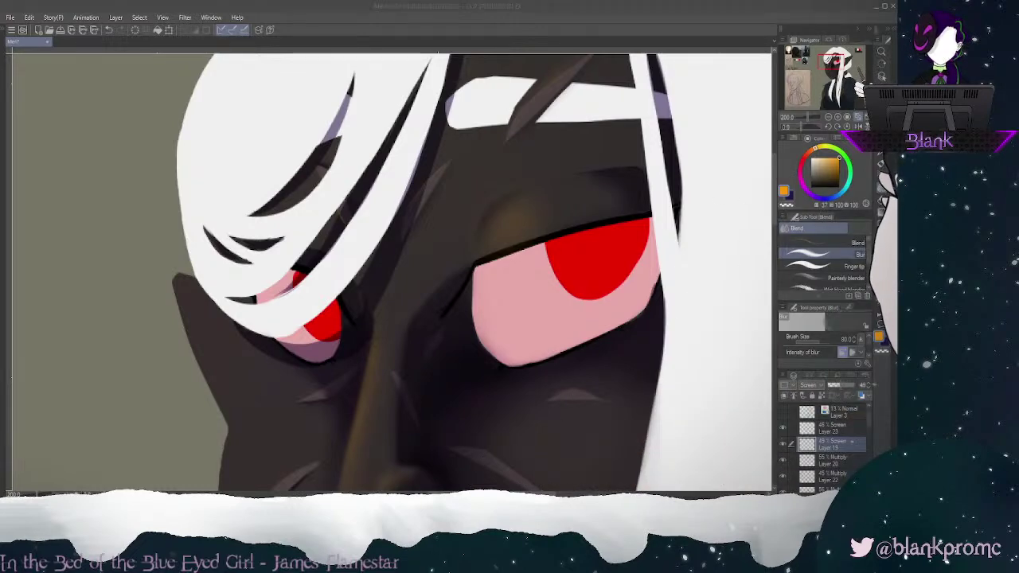
Step: Draw thin orange G-pen lines on the eyelid crease and along the upper lash line, and soften them with Blur at 80
{"action": "key", "text": "p"}
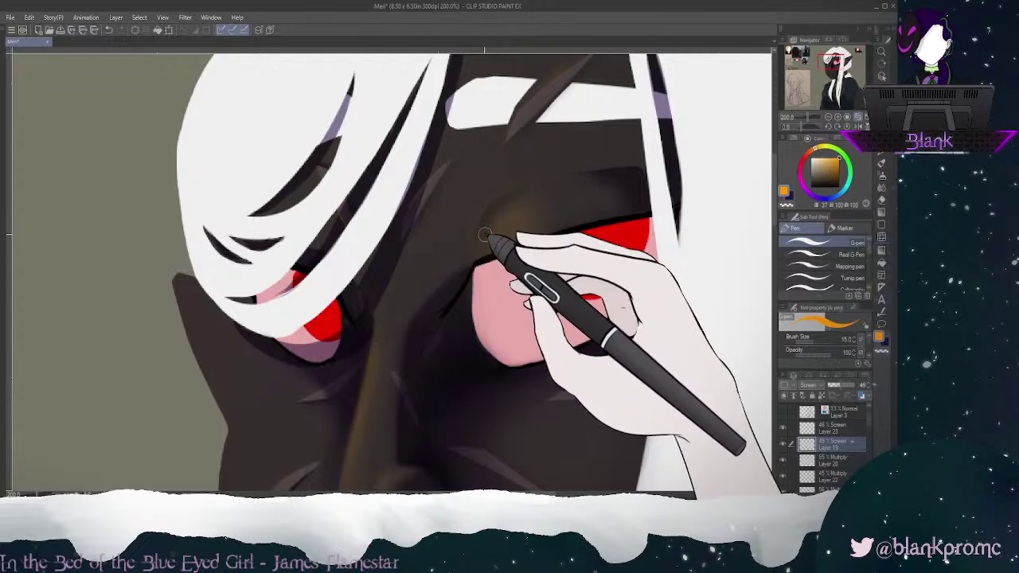
{"action": "mouse_move", "coordinate": [497, 213]}
{"action": "left_mouse_down"}
{"action": "mouse_move", "coordinate": [484, 237]}
{"action": "mouse_move", "coordinate": [567, 219]}
{"action": "left_mouse_up"}
{"action": "key", "text": "ctrl+z"}
{"action": "left_click_drag", "start_coordinate": [518, 242], "coordinate": [618, 217]}
{"action": "key", "text": "ctrl+z"}
{"action": "left_click_drag", "start_coordinate": [505, 247], "coordinate": [611, 220]}
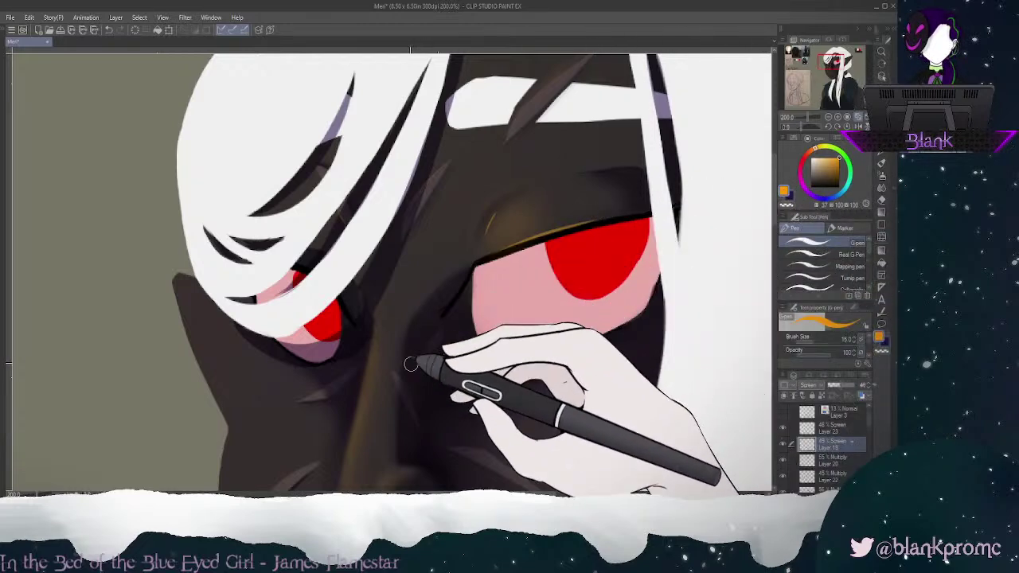
{"action": "left_click", "coordinate": [881, 189]}
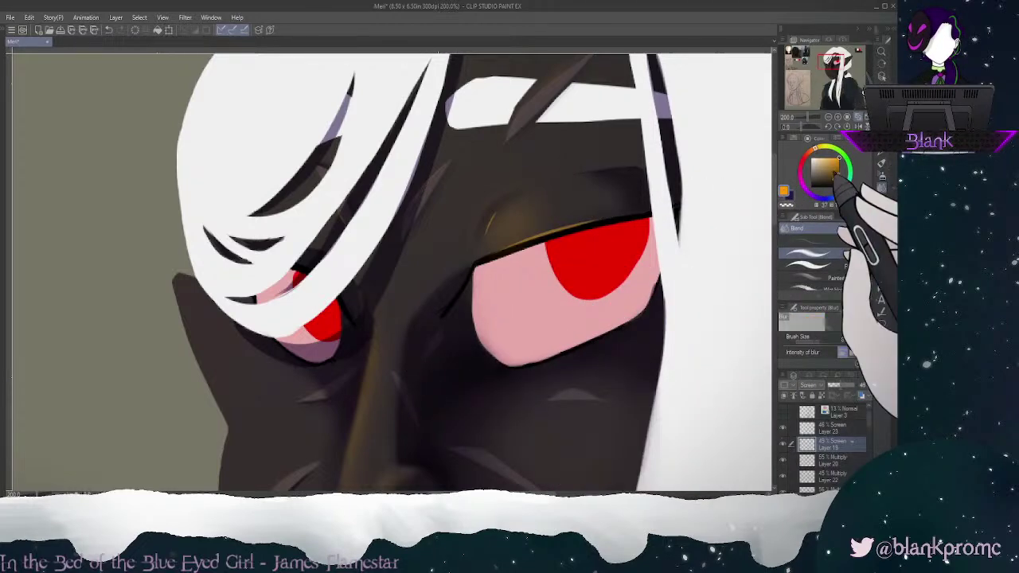
{"action": "mouse_move", "coordinate": [556, 232]}
{"action": "left_mouse_down"}
{"action": "mouse_move", "coordinate": [526, 236]}
{"action": "mouse_move", "coordinate": [536, 200]}
{"action": "mouse_move", "coordinate": [479, 237]}
{"action": "left_mouse_up"}
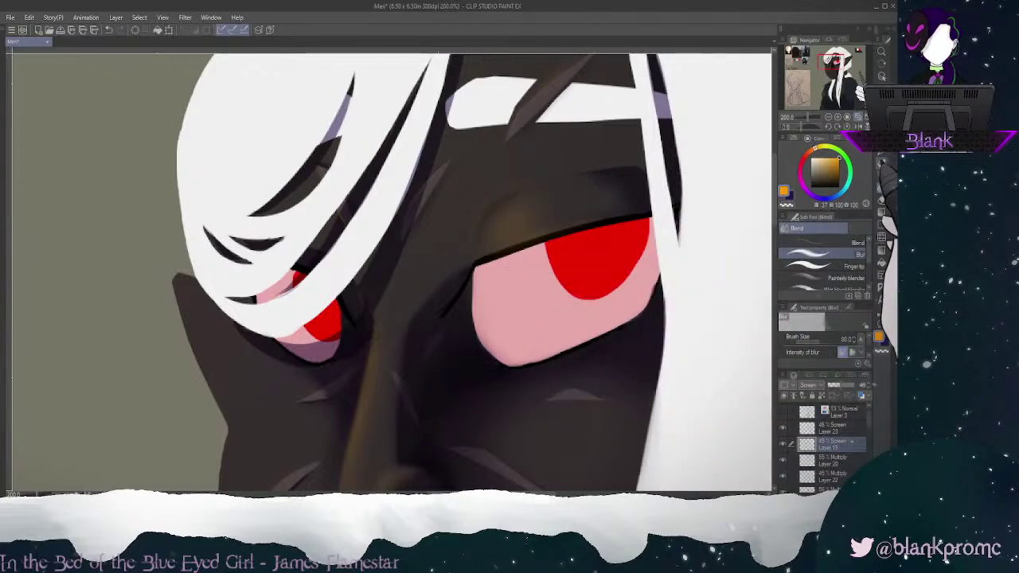
Step: Add more orange G-pen strokes along the upper eyelid toward its outer end and blur them at 80 to widen the glow
{"action": "key", "text": "p"}
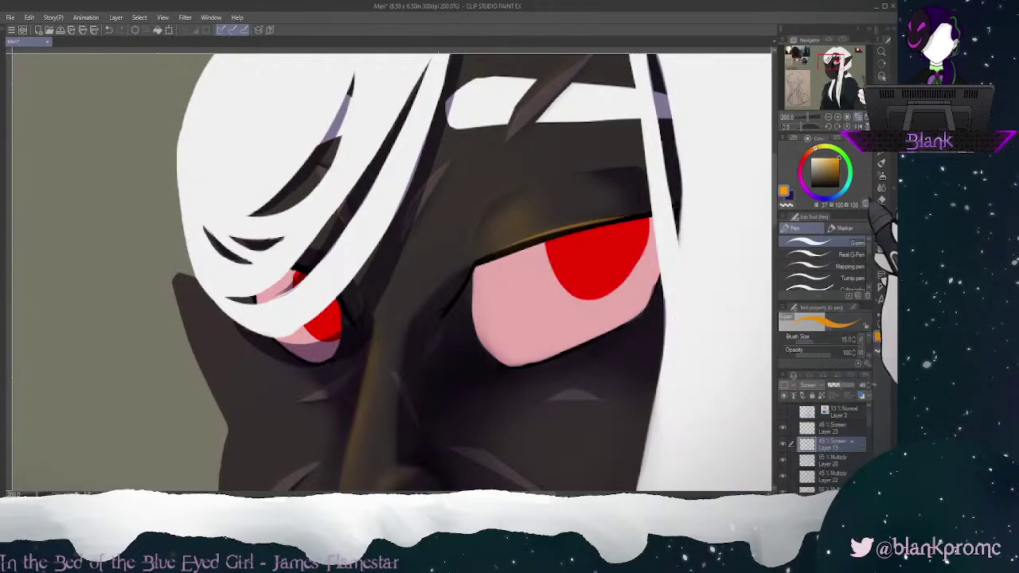
{"action": "key", "text": "j"}
{"action": "mouse_move", "coordinate": [638, 244]}
{"action": "left_mouse_down"}
{"action": "mouse_move", "coordinate": [684, 223]}
{"action": "mouse_move", "coordinate": [481, 270]}
{"action": "mouse_move", "coordinate": [662, 206]}
{"action": "left_mouse_up"}
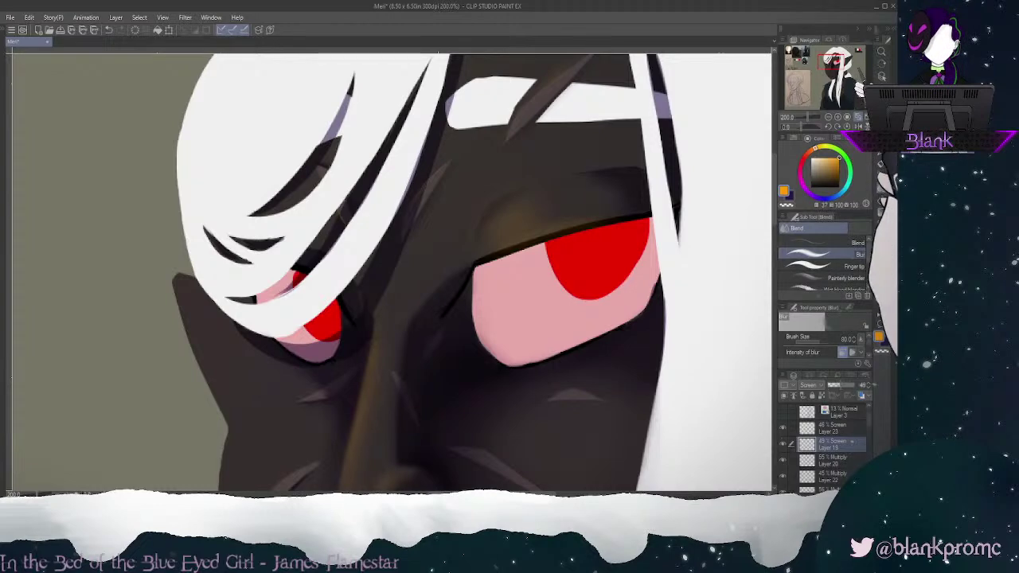
{"action": "key", "text": "p"}
{"action": "key", "text": "j"}
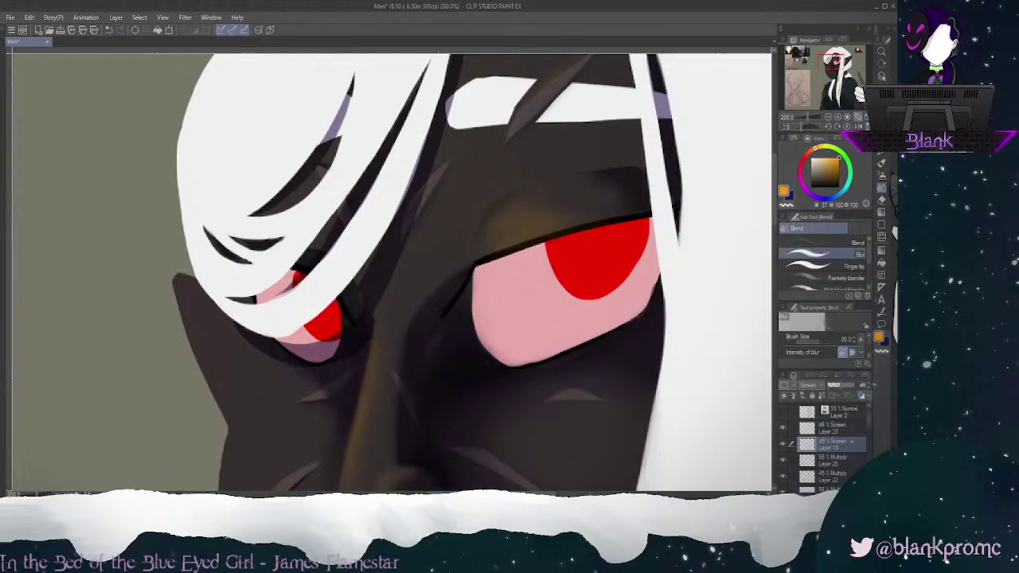
Step: Redraw the orange G-pen stroke above the lash line several times, undoing each rejected attempt, and blend the last one into the eyelid glow
{"action": "key", "text": "p"}
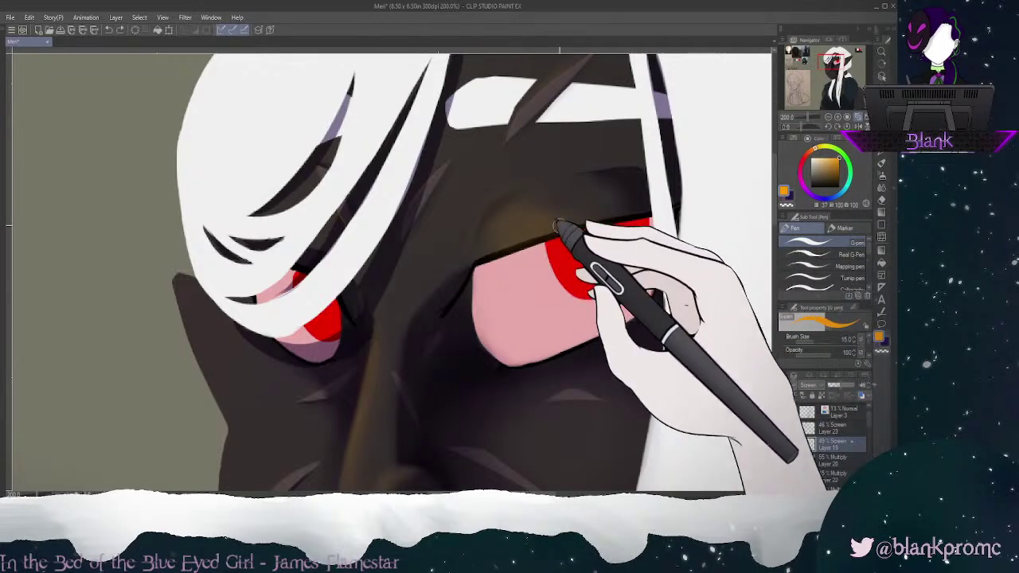
{"action": "key", "text": "ctrl+z"}
{"action": "left_click_drag", "start_coordinate": [535, 233], "coordinate": [642, 205]}
{"action": "key", "text": "ctrl+z"}
{"action": "left_click_drag", "start_coordinate": [533, 235], "coordinate": [642, 206]}
{"action": "key", "text": "ctrl+z"}
{"action": "left_click_drag", "start_coordinate": [532, 234], "coordinate": [648, 214]}
{"action": "key", "text": "ctrl+z"}
{"action": "mouse_move", "coordinate": [533, 234]}
{"action": "left_mouse_down"}
{"action": "mouse_move", "coordinate": [647, 214]}
{"action": "mouse_move", "coordinate": [594, 222]}
{"action": "left_mouse_up"}
{"action": "key", "text": "ctrl+z"}
{"action": "mouse_move", "coordinate": [534, 232]}
{"action": "left_mouse_down"}
{"action": "mouse_move", "coordinate": [615, 215]}
{"action": "mouse_move", "coordinate": [538, 237]}
{"action": "mouse_move", "coordinate": [560, 220]}
{"action": "left_mouse_up"}
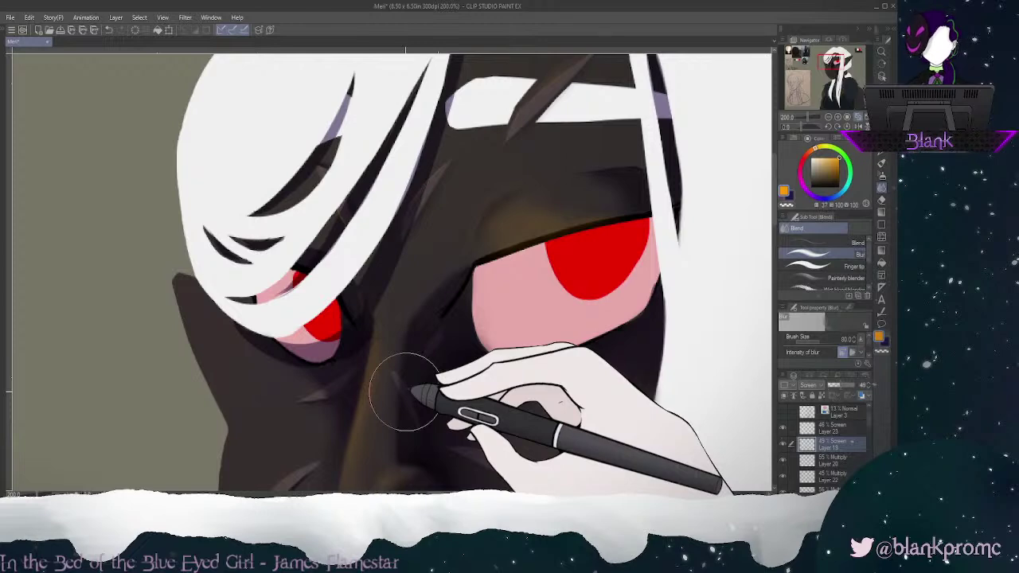
Step: Draw a thin orange G-pen rim line at size 15 on Layer 19 from beside the hair-covered eye down the cheek edge
{"action": "left_click_drag", "start_coordinate": [831, 62], "coordinate": [828, 66]}
{"action": "key", "text": "ctrl+minus"}
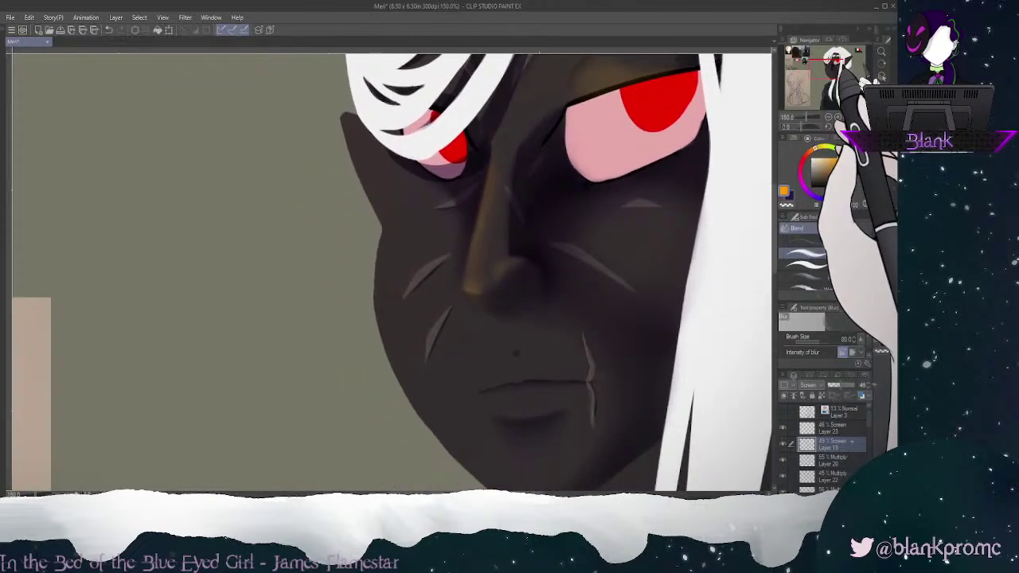
{"action": "key", "text": "p"}
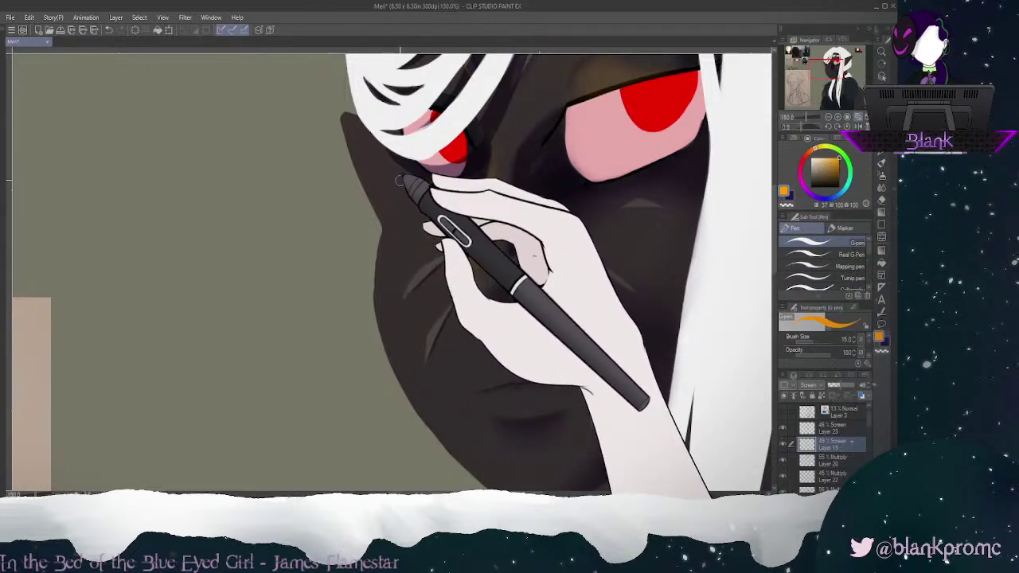
{"action": "left_click_drag", "start_coordinate": [396, 183], "coordinate": [385, 239]}
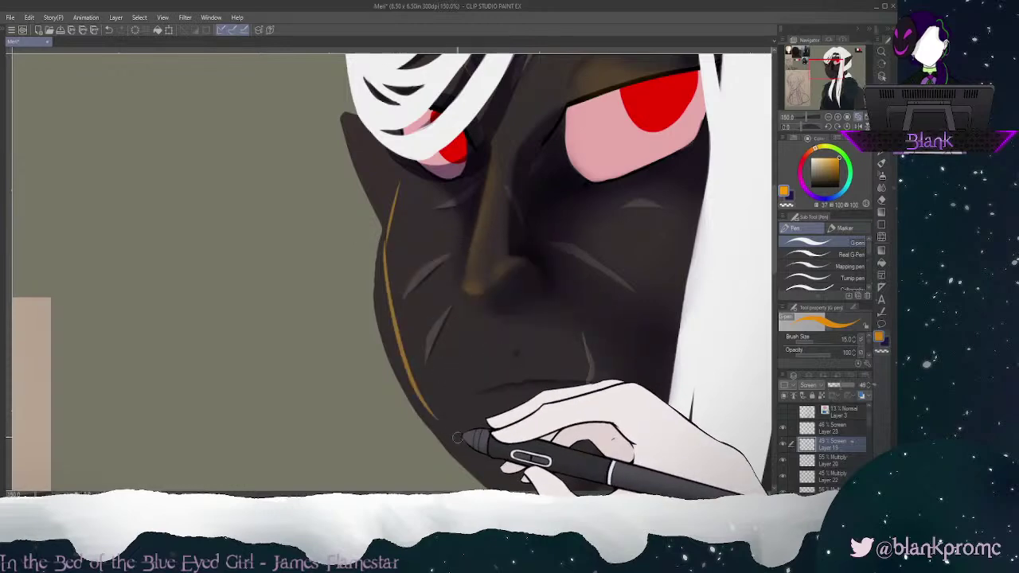
{"action": "left_click_drag", "start_coordinate": [385, 237], "coordinate": [462, 460]}
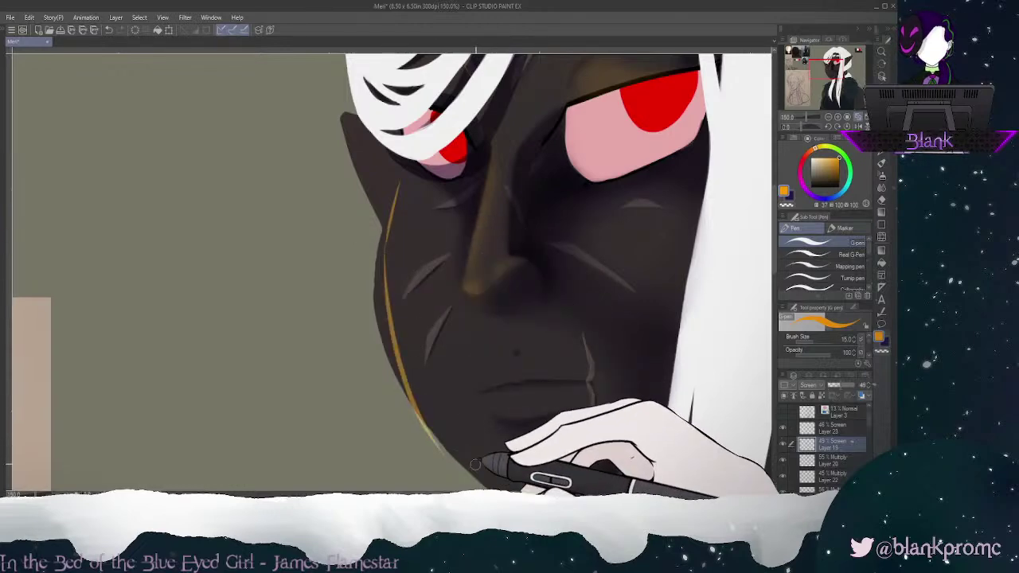
Step: Extend the orange rim line along the jaw toward the chin and erase the overspill outside the face with the Hard eraser at 15
{"action": "left_click", "coordinate": [830, 75]}
{"action": "left_click_drag", "start_coordinate": [440, 212], "coordinate": [507, 319]}
{"action": "mouse_move", "coordinate": [436, 213]}
{"action": "left_mouse_down"}
{"action": "mouse_move", "coordinate": [494, 312]}
{"action": "mouse_move", "coordinate": [518, 331]}
{"action": "left_mouse_up"}
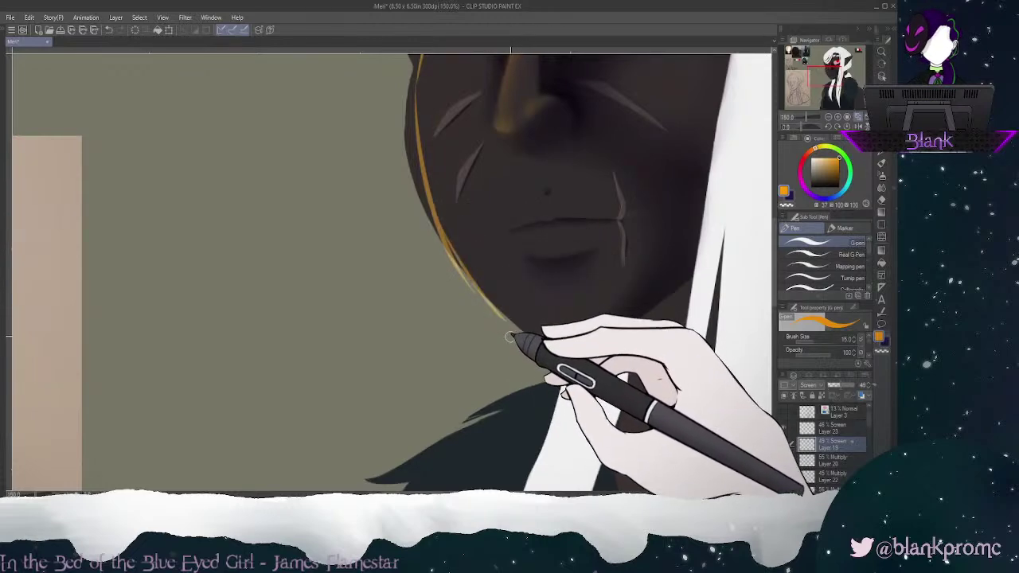
{"action": "key", "text": "e"}
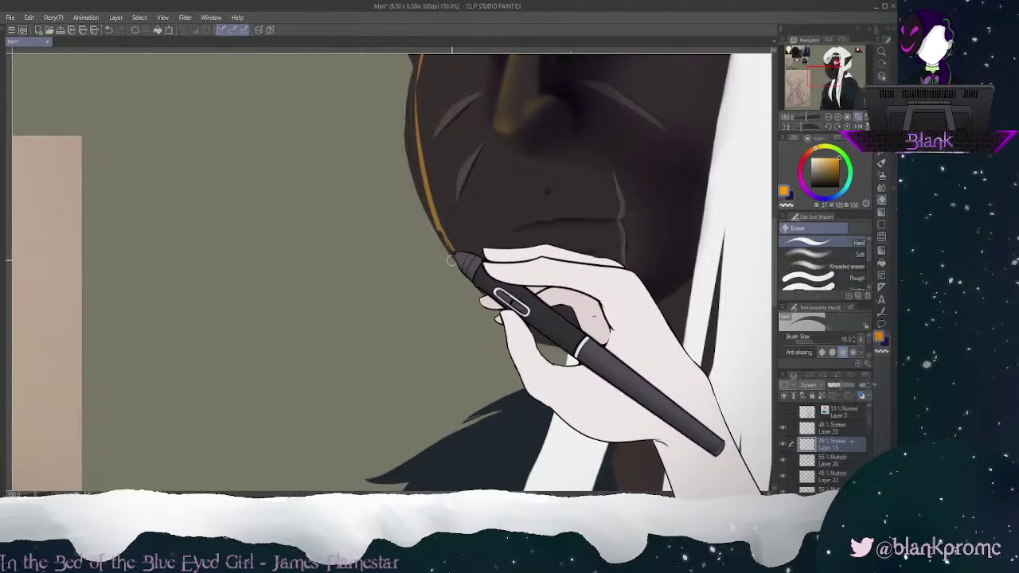
Step: Widen the orange rim light from beside the hair-covered eye down to the jaw with the G-pen at 15, cleaning its edge with the Hard eraser
{"action": "left_click_drag", "start_coordinate": [444, 254], "coordinate": [545, 356]}
{"action": "left_click_drag", "start_coordinate": [827, 75], "coordinate": [827, 67]}
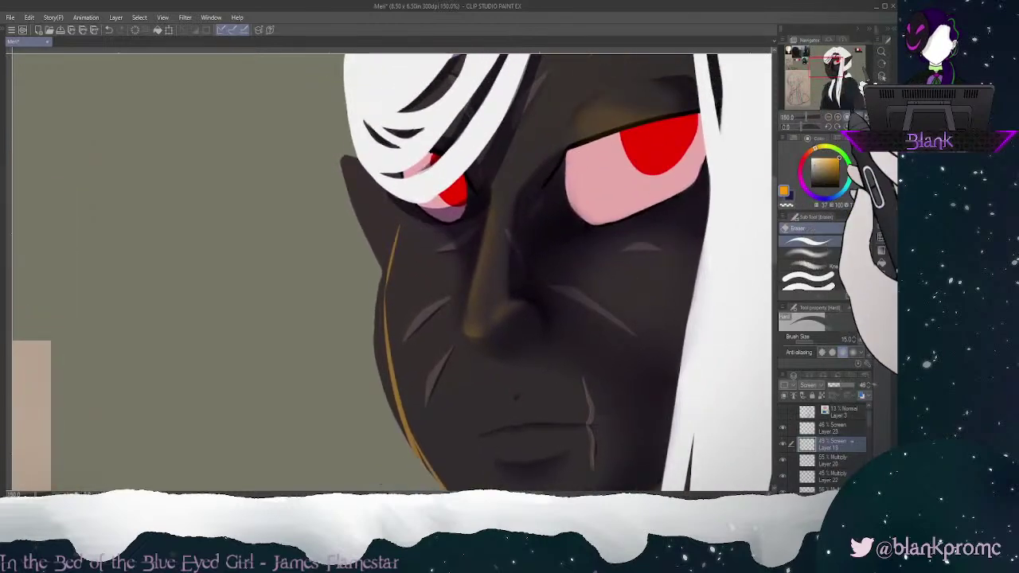
{"action": "left_click", "coordinate": [881, 150]}
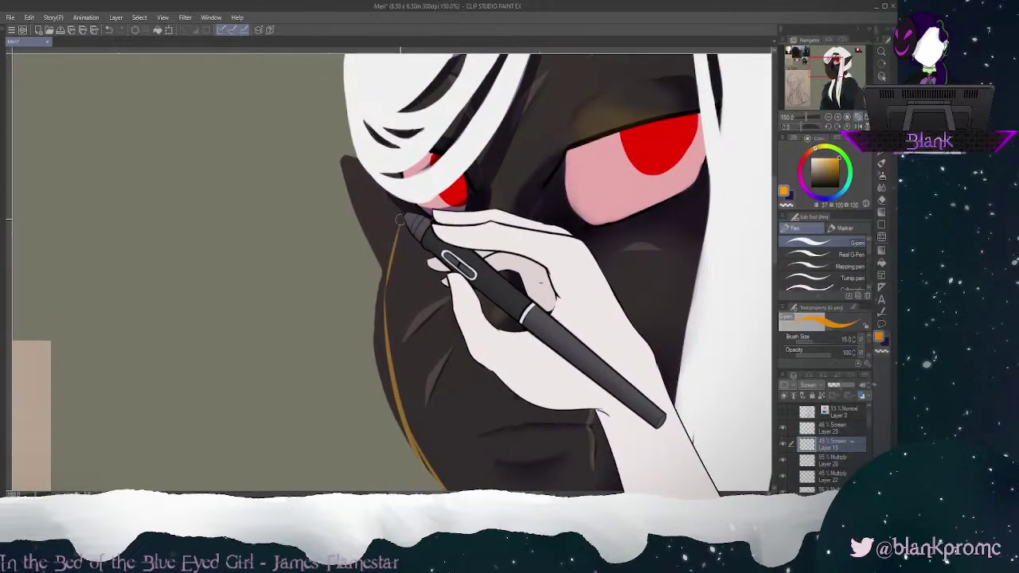
{"action": "left_click_drag", "start_coordinate": [401, 196], "coordinate": [397, 229]}
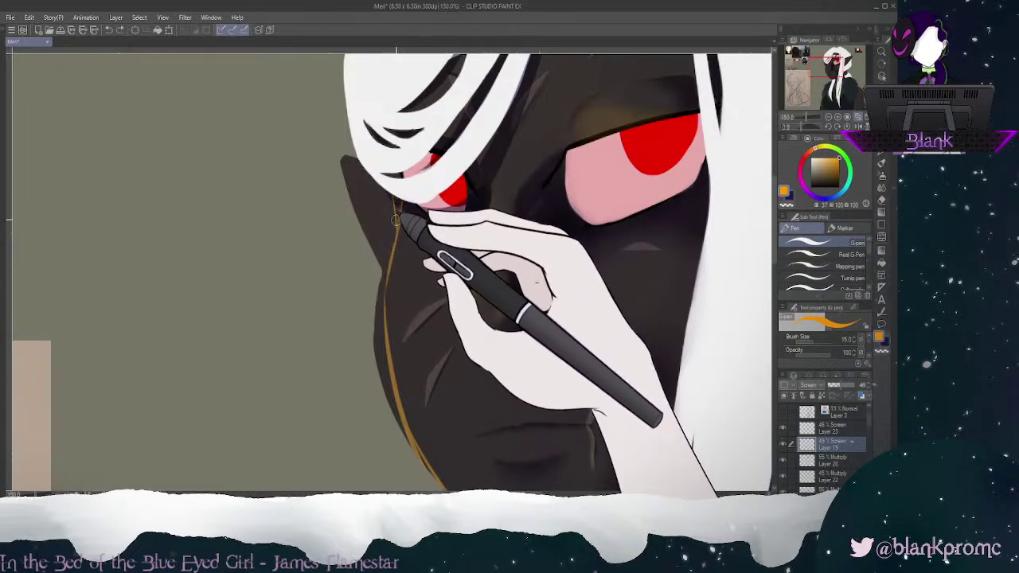
{"action": "mouse_move", "coordinate": [399, 202]}
{"action": "left_mouse_down"}
{"action": "mouse_move", "coordinate": [375, 323]}
{"action": "mouse_move", "coordinate": [379, 277]}
{"action": "mouse_move", "coordinate": [393, 428]}
{"action": "mouse_move", "coordinate": [378, 288]}
{"action": "mouse_move", "coordinate": [376, 357]}
{"action": "left_mouse_up"}
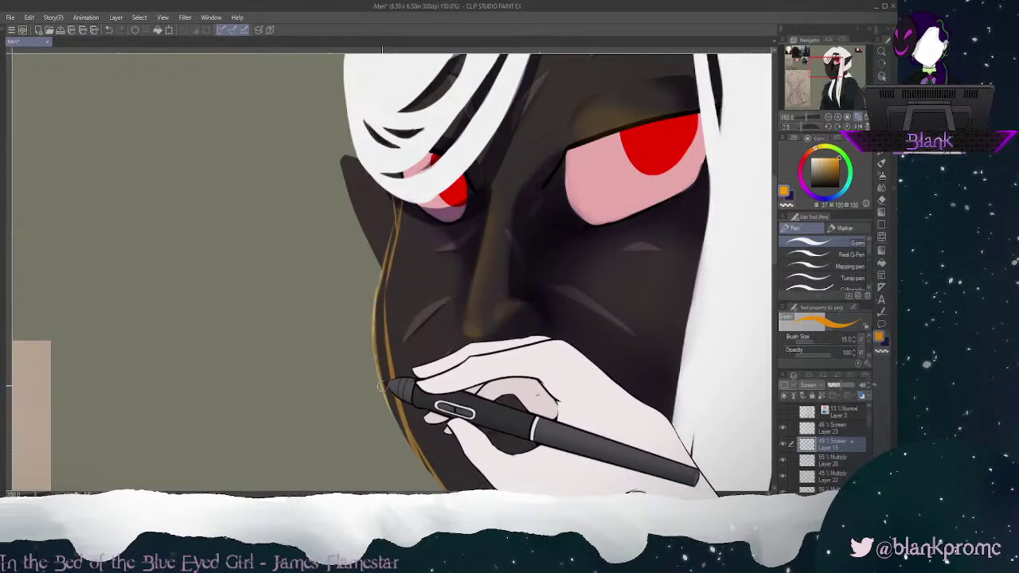
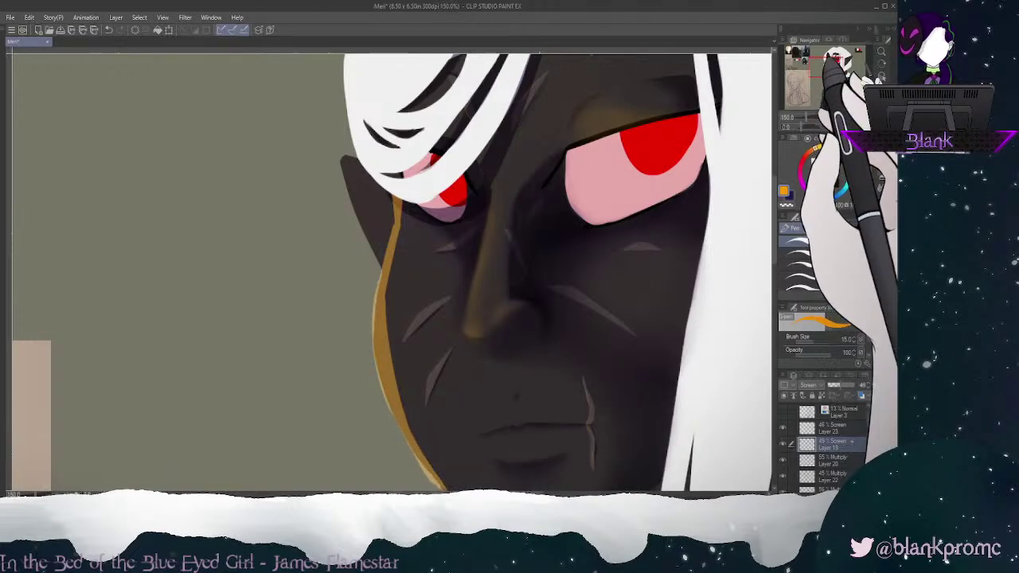
{"action": "left_click_drag", "start_coordinate": [828, 66], "coordinate": [827, 70]}
{"action": "key", "text": "e"}
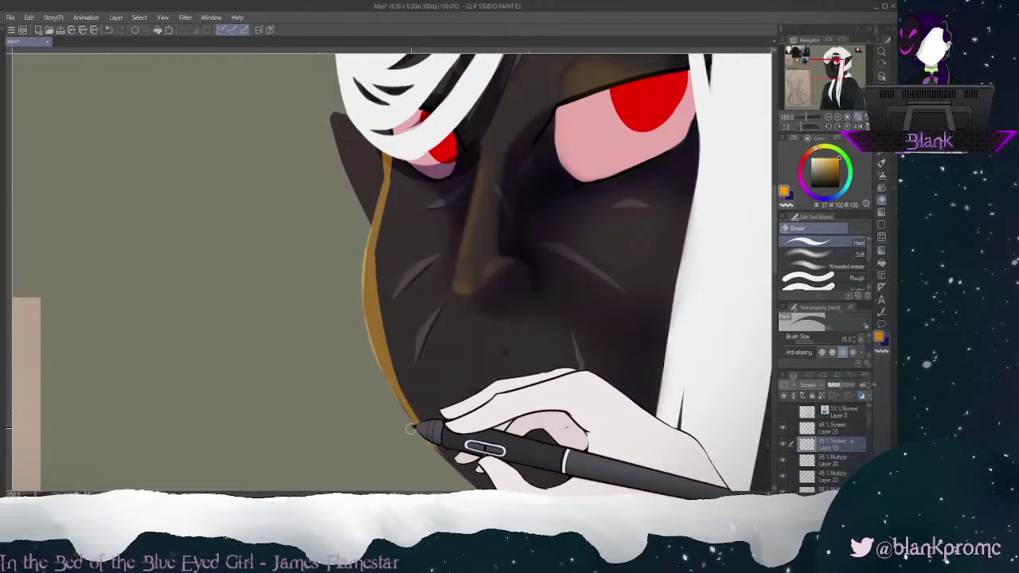
Step: Create a new layer folder below Layer 3 and move the face's Screen and Multiply shading layers into it
{"action": "scroll", "coordinate": [872, 419], "scroll_direction": "up", "scroll_amount": 1}
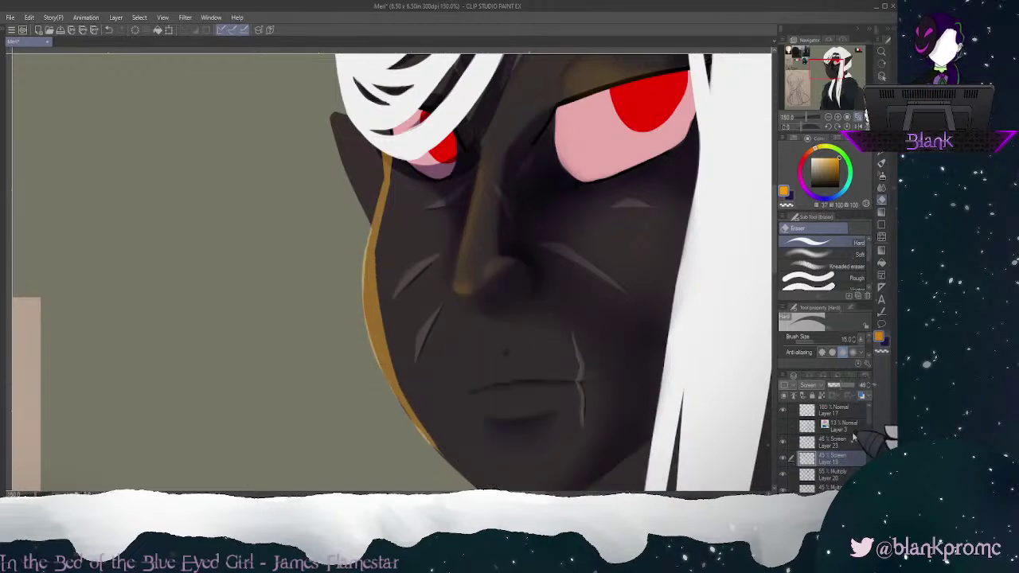
{"action": "left_click", "coordinate": [853, 439]}
{"action": "left_click", "coordinate": [808, 497]}
{"action": "mouse_move", "coordinate": [841, 459]}
{"action": "left_mouse_down"}
{"action": "mouse_move", "coordinate": [844, 443]}
{"action": "mouse_move", "coordinate": [847, 478]}
{"action": "mouse_move", "coordinate": [853, 444]}
{"action": "left_mouse_up"}
{"action": "scroll", "coordinate": [854, 454], "scroll_direction": "down", "scroll_amount": 2}
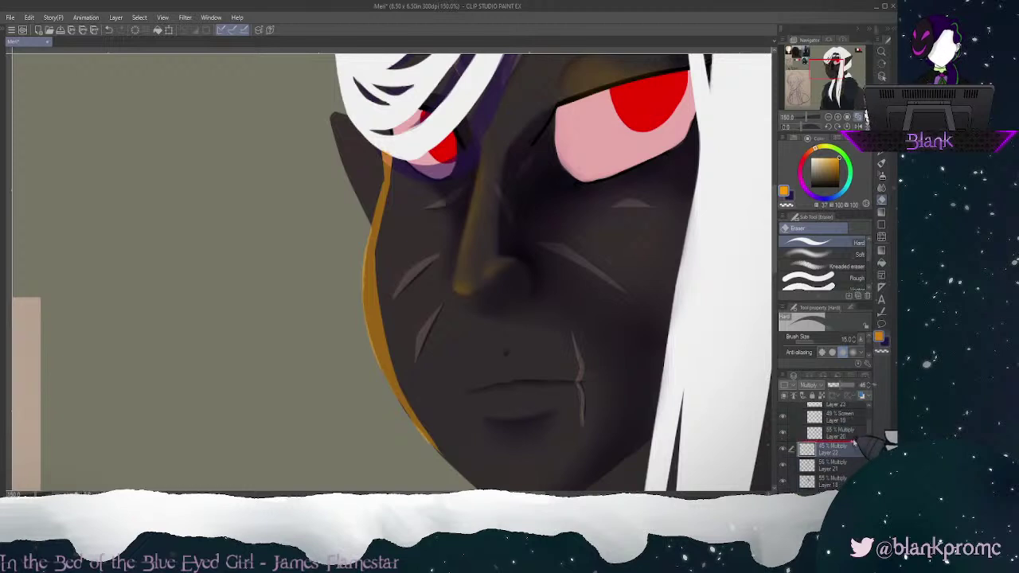
{"action": "left_click", "coordinate": [849, 470]}
{"action": "left_click_drag", "start_coordinate": [852, 482], "coordinate": [852, 468]}
{"action": "left_click_drag", "start_coordinate": [868, 433], "coordinate": [866, 443]}
Step: Move Folder 2 with the character's base layers into Folder 4, directly beneath the lowest Multiply layer
{"action": "scroll", "coordinate": [867, 442], "scroll_direction": "up", "scroll_amount": 2}
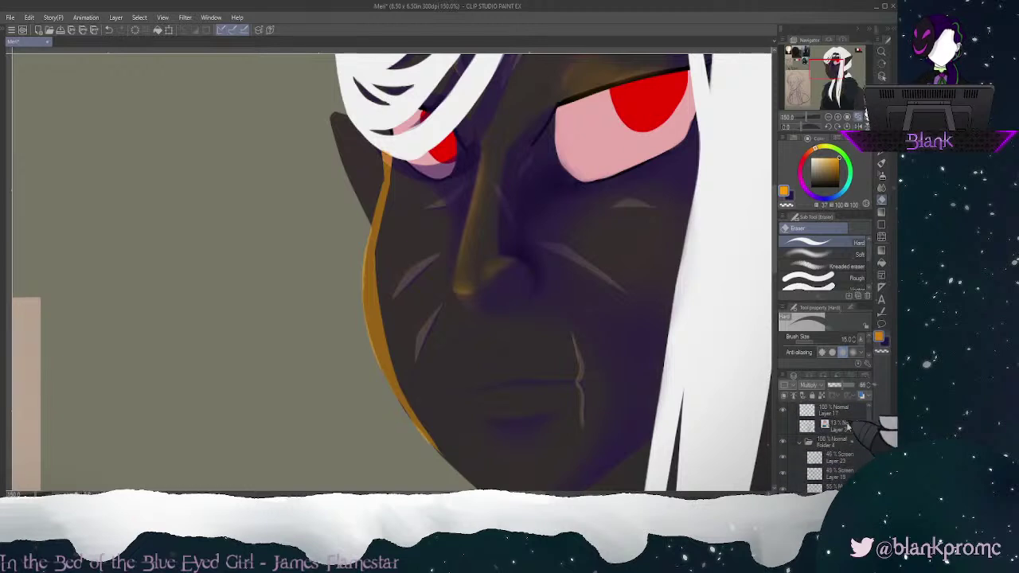
{"action": "left_click", "coordinate": [843, 443]}
{"action": "scroll", "coordinate": [866, 434], "scroll_direction": "up", "scroll_amount": 2}
{"action": "scroll", "coordinate": [842, 446], "scroll_direction": "down", "scroll_amount": 3}
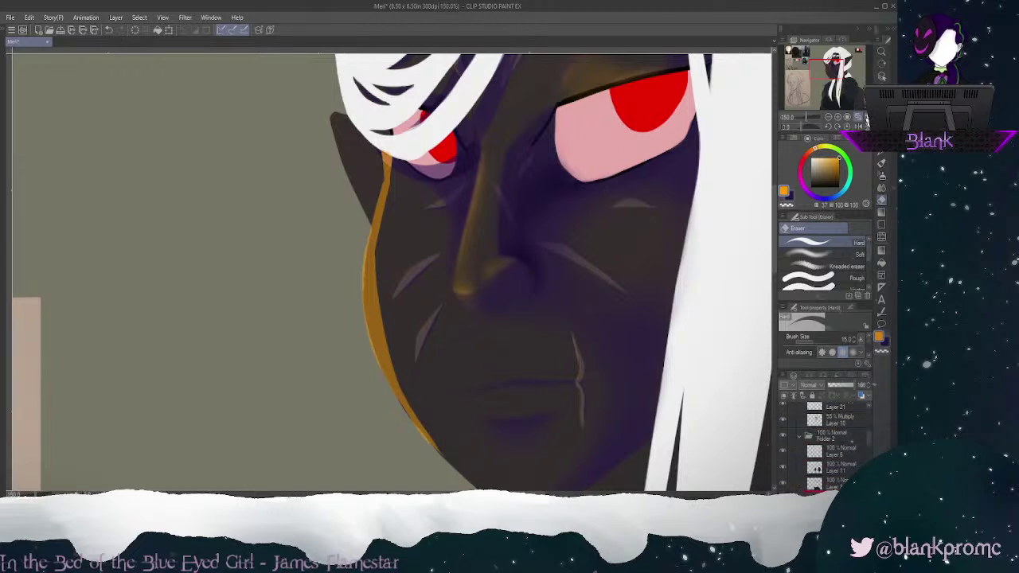
{"action": "scroll", "coordinate": [844, 454], "scroll_direction": "down", "scroll_amount": 4}
{"action": "left_click", "coordinate": [852, 438]}
{"action": "left_click_drag", "start_coordinate": [852, 438], "coordinate": [868, 424]}
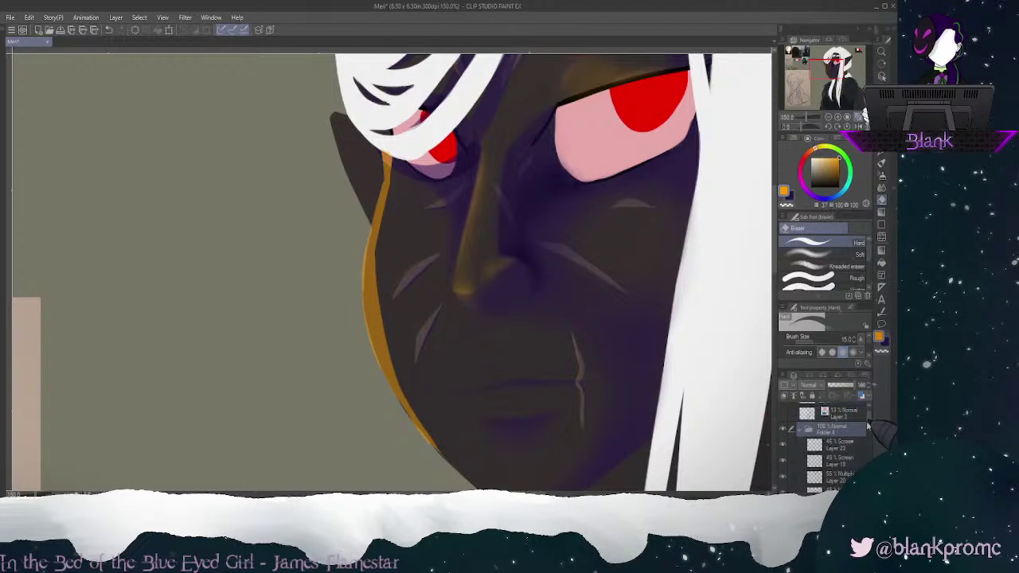
{"action": "scroll", "coordinate": [868, 428], "scroll_direction": "down", "scroll_amount": 2}
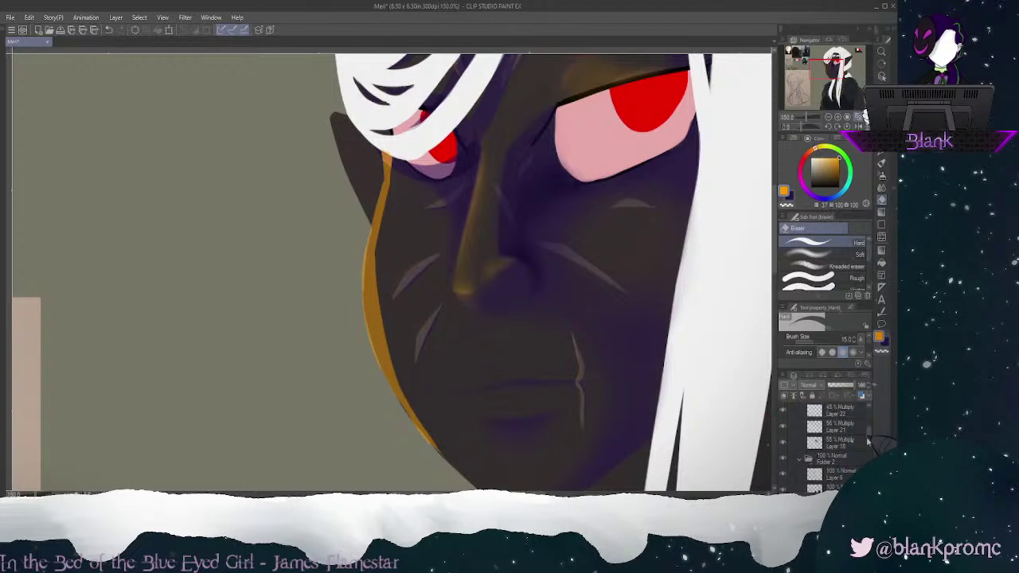
{"action": "left_click_drag", "start_coordinate": [869, 433], "coordinate": [857, 444]}
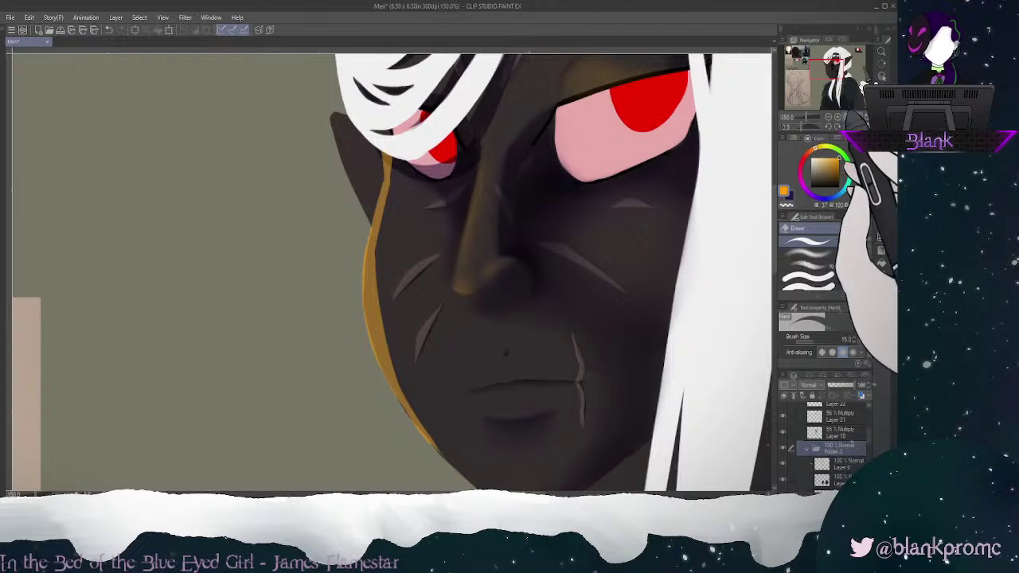
Step: Auto-select the empty area around the character, referring only to Folder 2 as the editing layer
{"action": "left_click", "coordinate": [828, 117]}
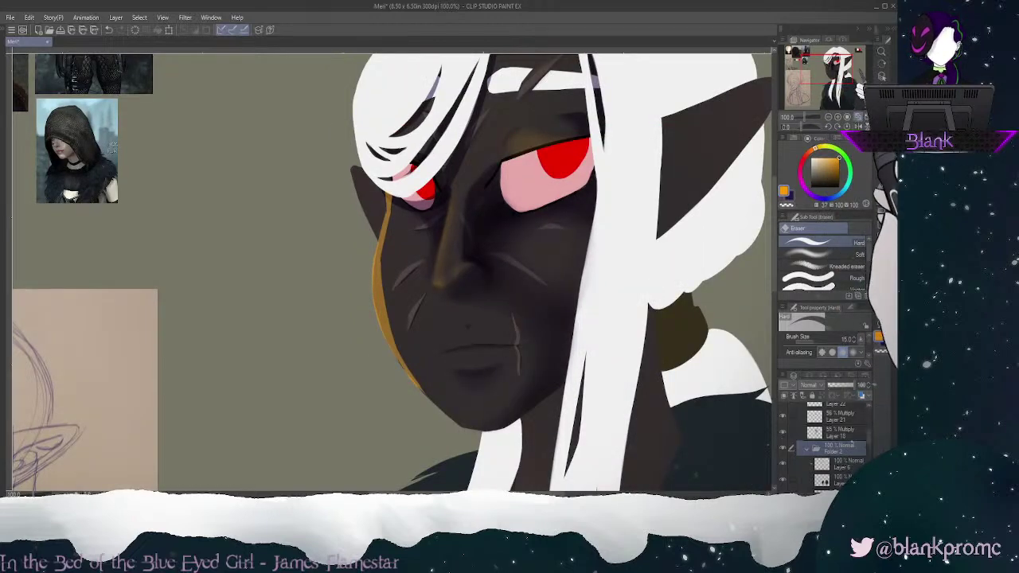
{"action": "key", "text": "w"}
{"action": "left_click", "coordinate": [346, 420]}
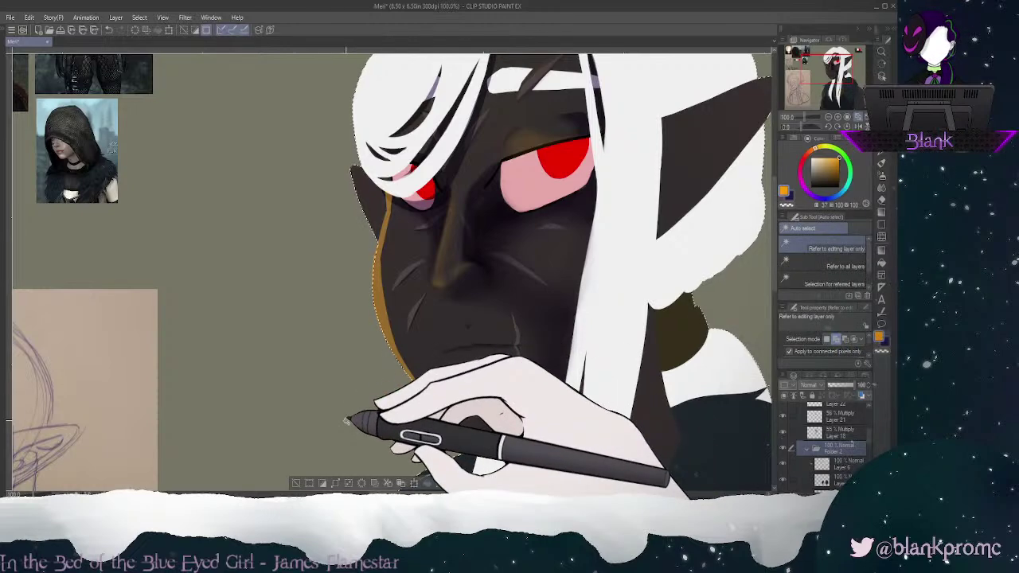
{"action": "left_click_drag", "start_coordinate": [828, 68], "coordinate": [831, 77]}
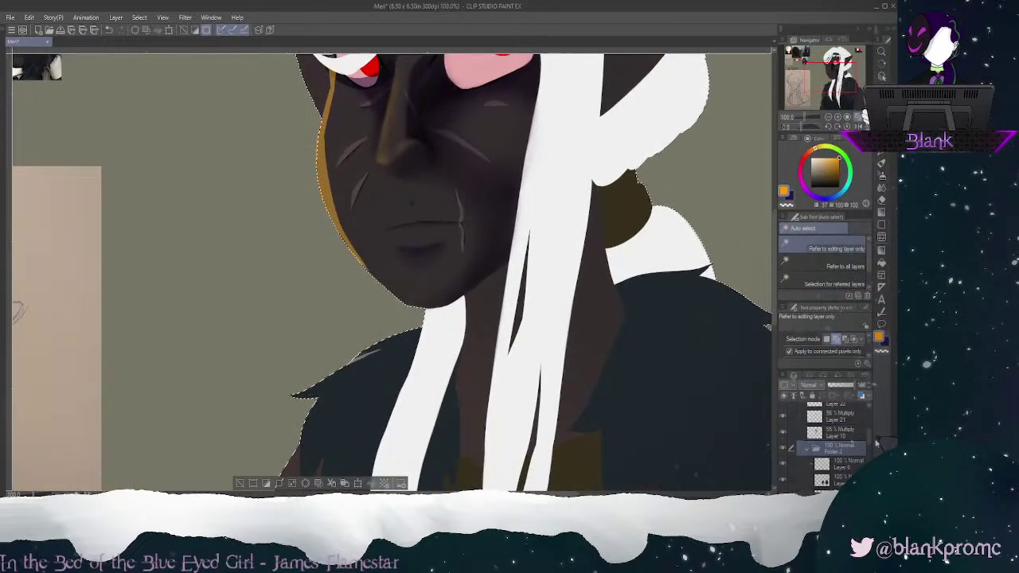
Step: Invert the selection to cover the character and apply it as a layer mask on Folder 4
{"action": "left_click_drag", "start_coordinate": [870, 439], "coordinate": [869, 417]}
{"action": "left_click", "coordinate": [836, 439]}
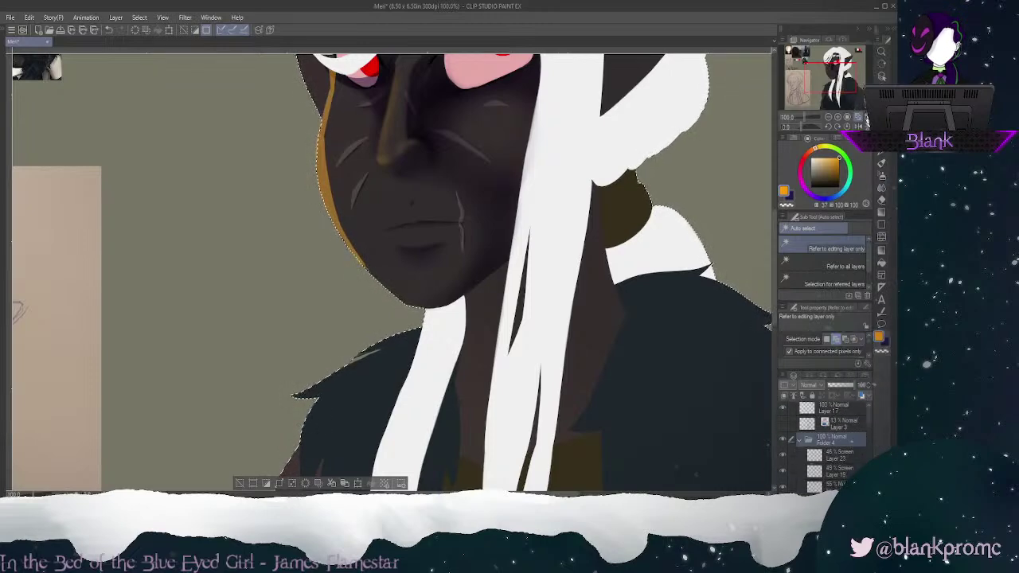
{"action": "left_click", "coordinate": [848, 495]}
{"action": "key", "text": "ctrl+z"}
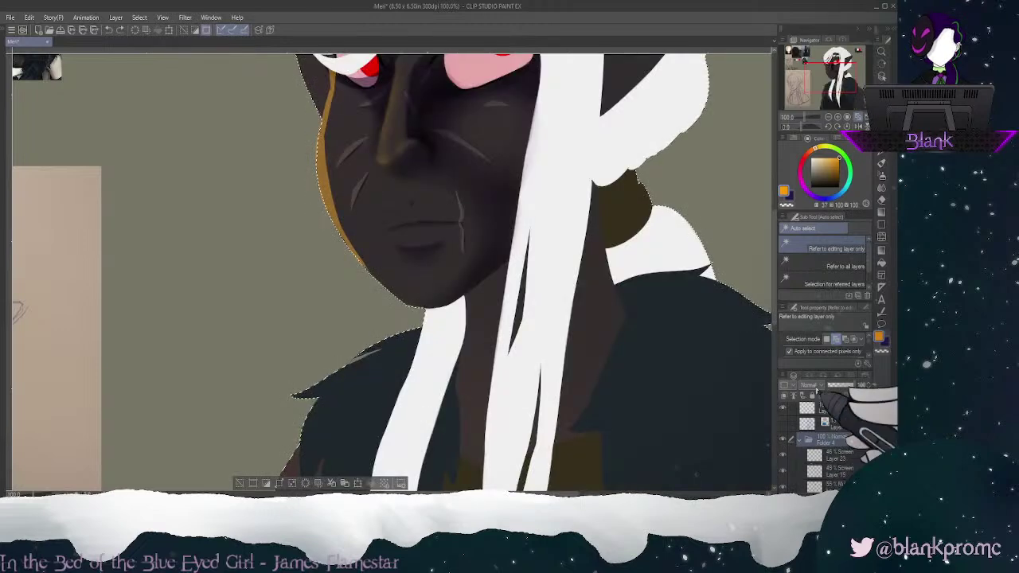
{"action": "left_click", "coordinate": [270, 485]}
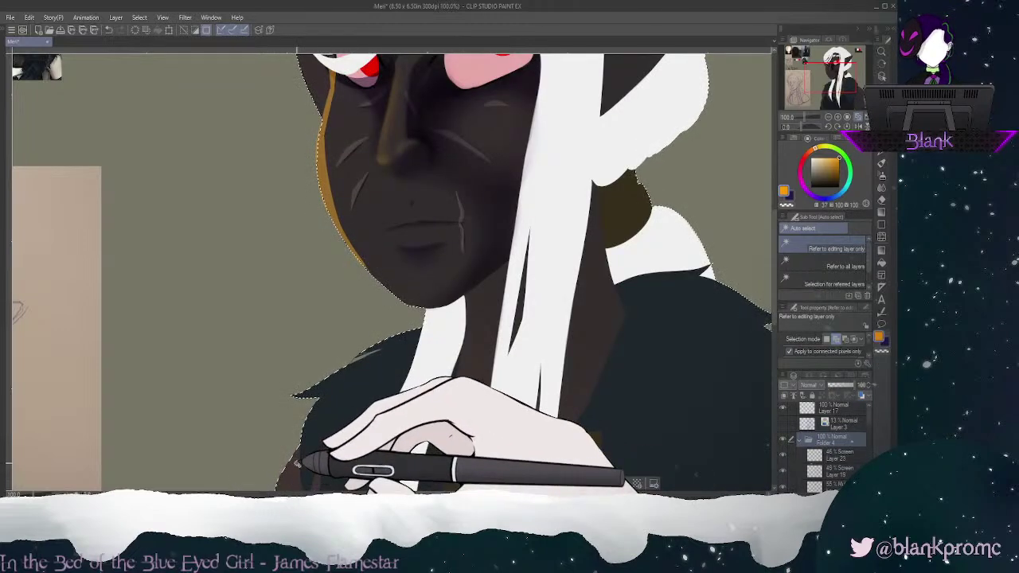
{"action": "left_click", "coordinate": [848, 495]}
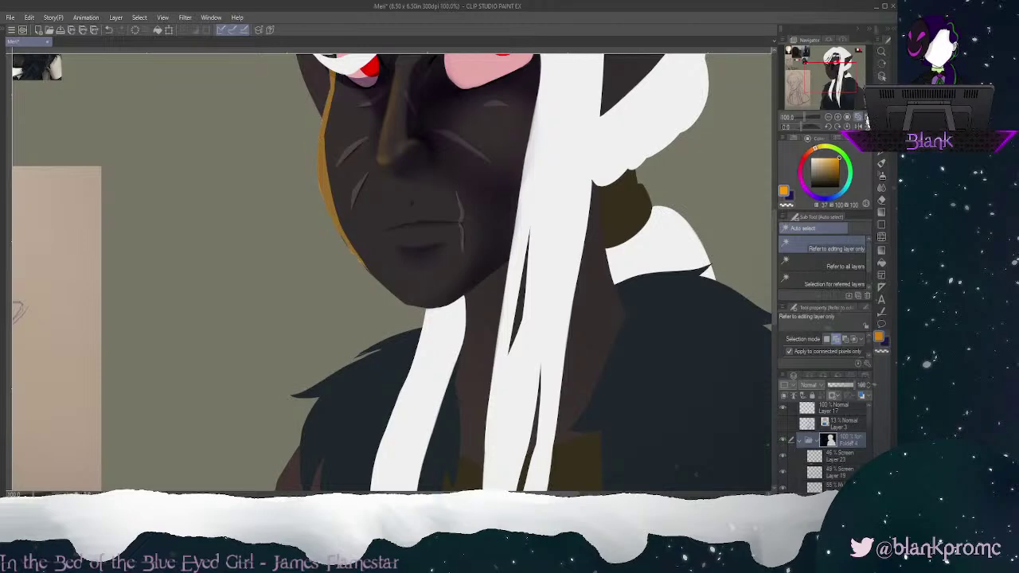
Step: Try to blur the orange cheek rim at size 80 with the masked folder selected, and at size 25 on Layer 23
{"action": "left_click", "coordinate": [828, 117]}
{"action": "left_click", "coordinate": [828, 117]}
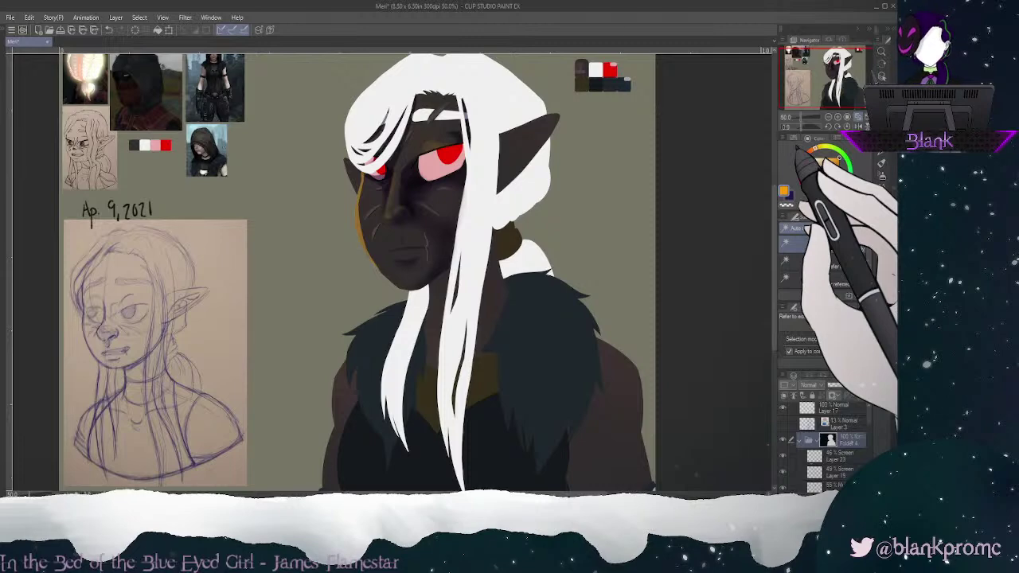
{"action": "left_click_drag", "start_coordinate": [430, 239], "coordinate": [486, 312]}
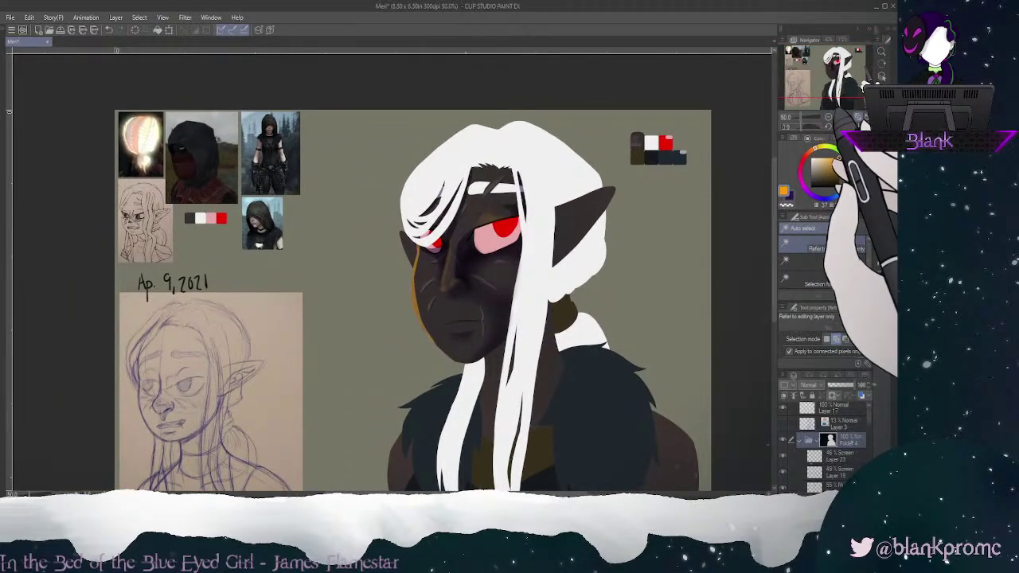
{"action": "key", "text": "ctrl+plus"}
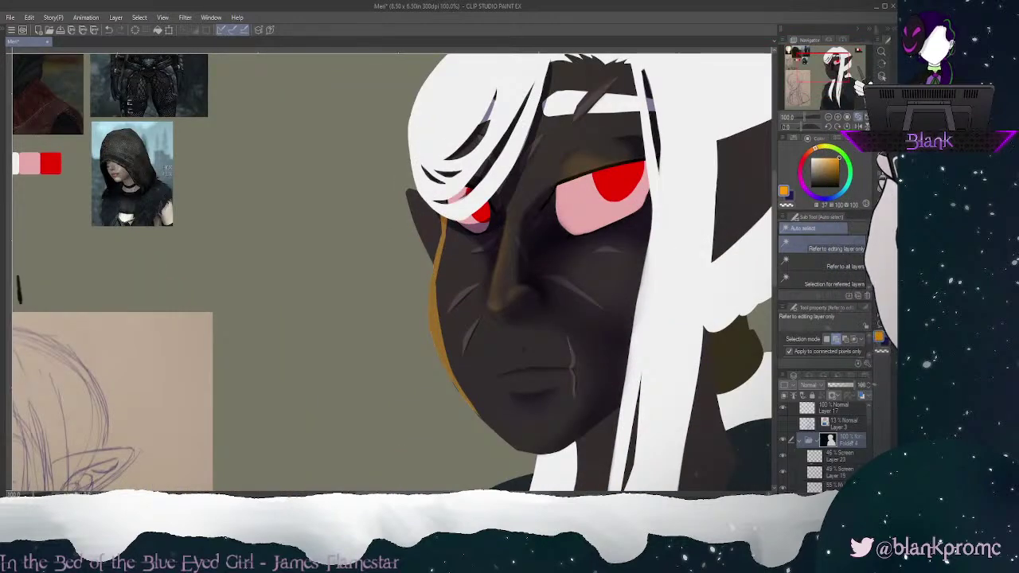
{"action": "left_click", "coordinate": [881, 187]}
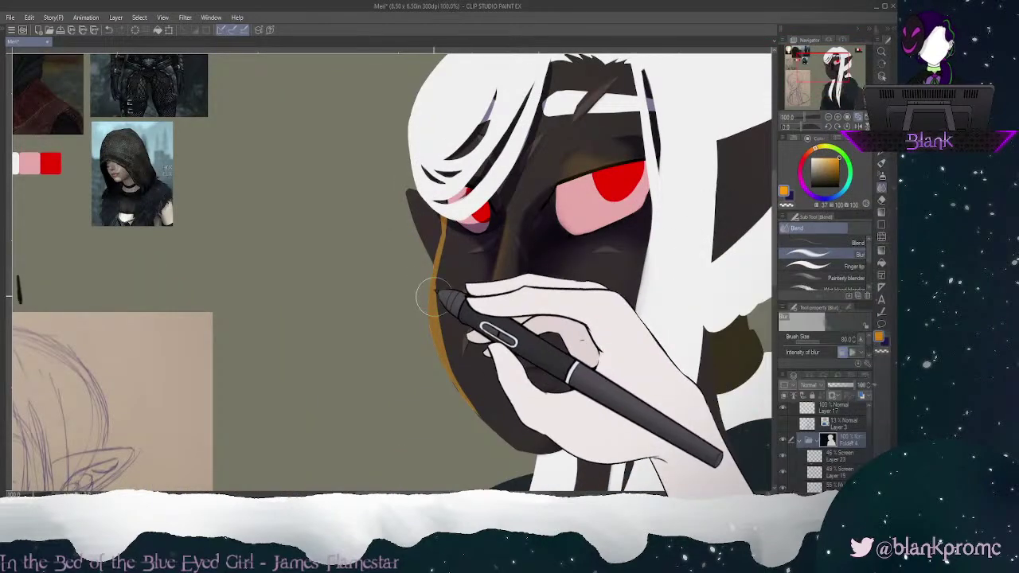
{"action": "mouse_move", "coordinate": [438, 305]}
{"action": "left_mouse_down"}
{"action": "mouse_move", "coordinate": [455, 373]}
{"action": "mouse_move", "coordinate": [432, 273]}
{"action": "mouse_move", "coordinate": [479, 387]}
{"action": "left_mouse_up"}
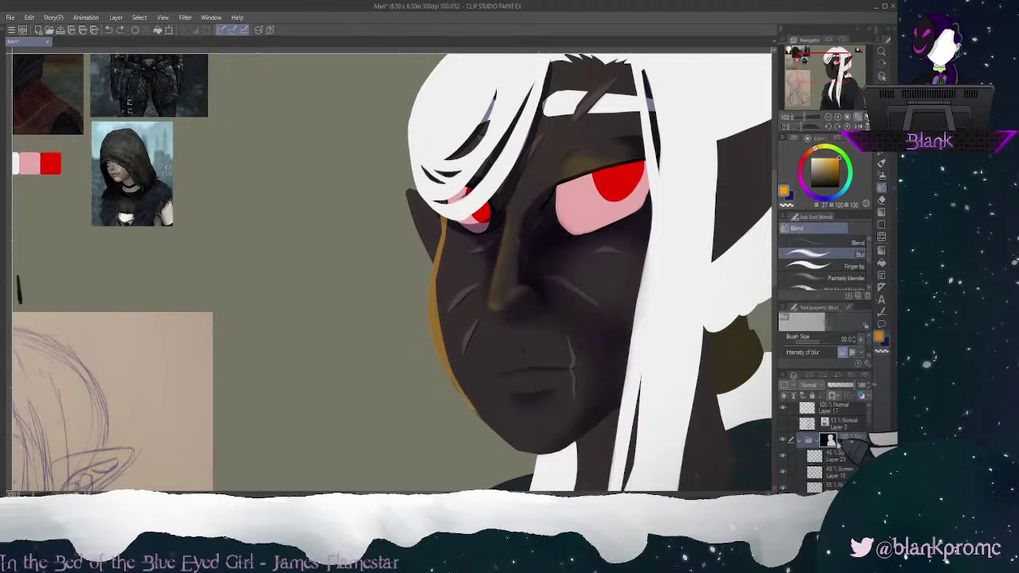
{"action": "left_click", "coordinate": [832, 472]}
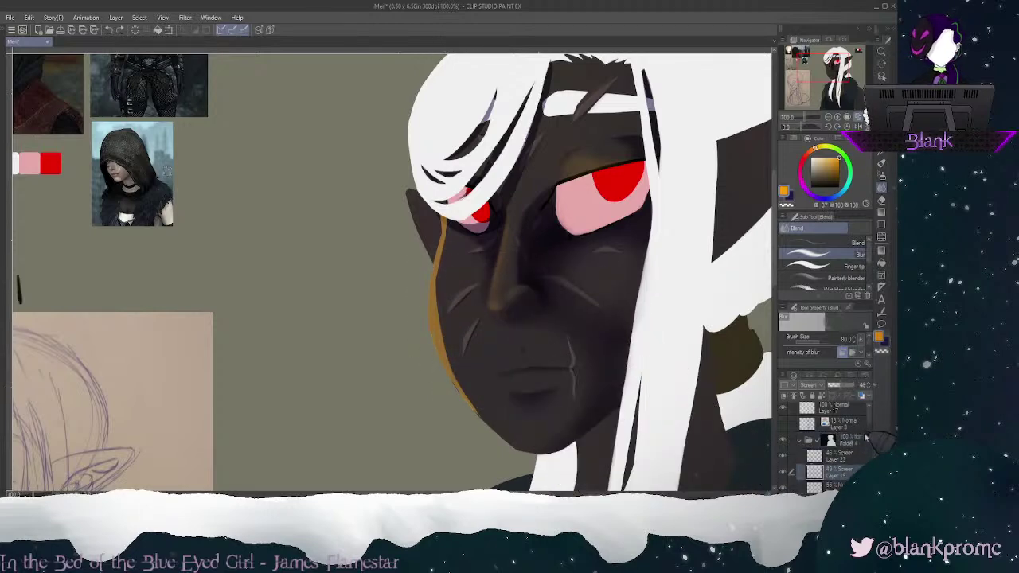
{"action": "left_click", "coordinate": [858, 457]}
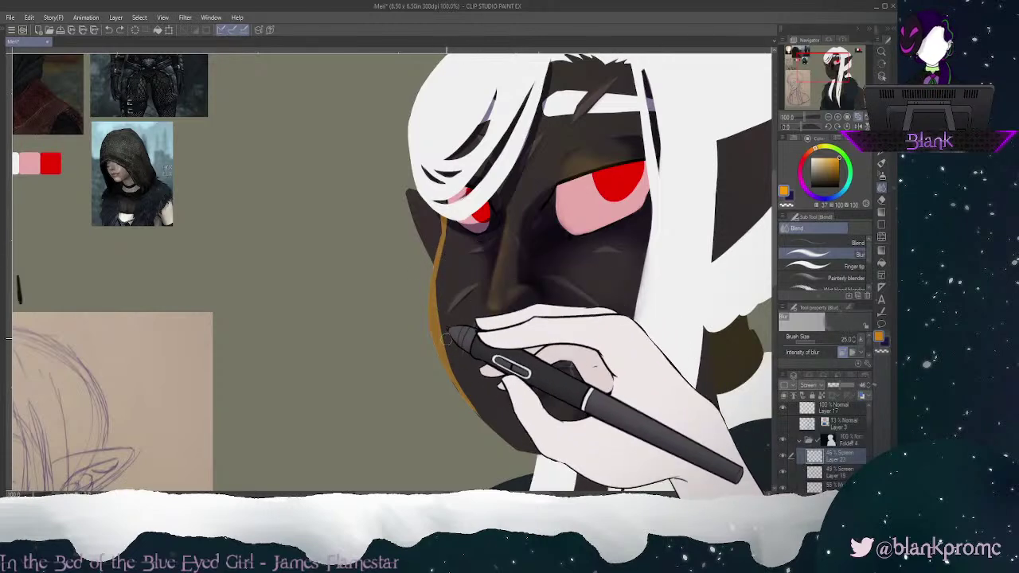
{"action": "left_click", "coordinate": [783, 457]}
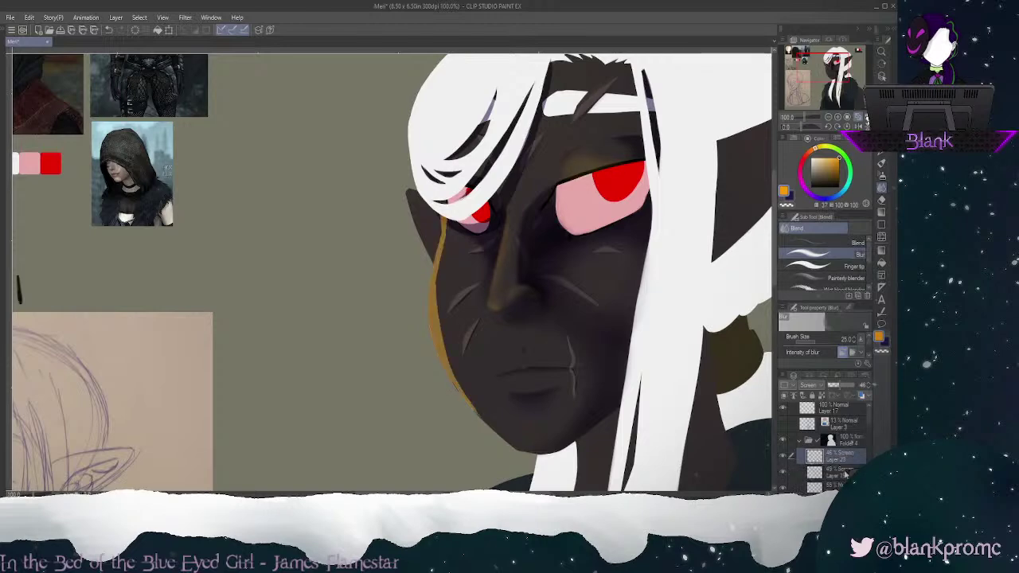
Step: Blur the orange rim light along the cheek and jaw on Layer 19 with the Blur brush at size 70
{"action": "key", "text": "]"}
{"action": "key", "text": "]"}
{"action": "key", "text": "]"}
{"action": "key", "text": "]"}
{"action": "key", "text": "]"}
{"action": "mouse_move", "coordinate": [445, 316]}
{"action": "left_mouse_down"}
{"action": "mouse_move", "coordinate": [445, 243]}
{"action": "mouse_move", "coordinate": [459, 371]}
{"action": "mouse_move", "coordinate": [441, 268]}
{"action": "mouse_move", "coordinate": [448, 359]}
{"action": "mouse_move", "coordinate": [440, 323]}
{"action": "mouse_move", "coordinate": [454, 373]}
{"action": "mouse_move", "coordinate": [482, 402]}
{"action": "mouse_move", "coordinate": [446, 209]}
{"action": "mouse_move", "coordinate": [436, 233]}
{"action": "mouse_move", "coordinate": [445, 321]}
{"action": "mouse_move", "coordinate": [487, 405]}
{"action": "mouse_move", "coordinate": [435, 252]}
{"action": "mouse_move", "coordinate": [493, 387]}
{"action": "mouse_move", "coordinate": [420, 243]}
{"action": "mouse_move", "coordinate": [477, 429]}
{"action": "mouse_move", "coordinate": [421, 254]}
{"action": "mouse_move", "coordinate": [480, 440]}
{"action": "mouse_move", "coordinate": [438, 235]}
{"action": "mouse_move", "coordinate": [465, 390]}
{"action": "mouse_move", "coordinate": [445, 314]}
{"action": "mouse_move", "coordinate": [443, 228]}
{"action": "mouse_move", "coordinate": [485, 404]}
{"action": "mouse_move", "coordinate": [446, 334]}
{"action": "mouse_move", "coordinate": [445, 299]}
{"action": "mouse_move", "coordinate": [474, 381]}
{"action": "mouse_move", "coordinate": [450, 238]}
{"action": "left_mouse_up"}
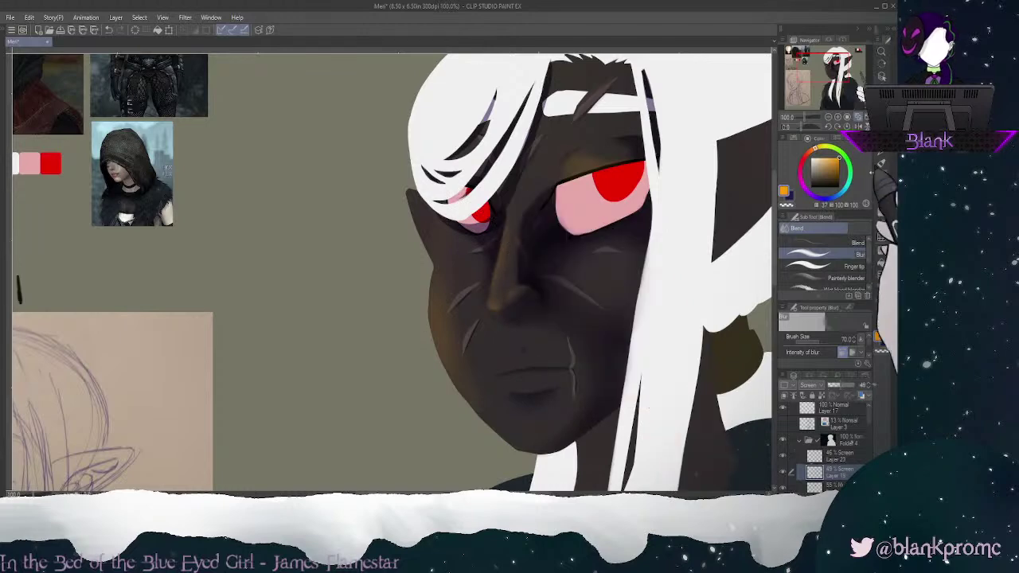
Step: Add two passes of thin orange G-pen strokes at 15 along the cheek and jaw edge, blurring the first at 70 and the second at 25
{"action": "left_click", "coordinate": [881, 141]}
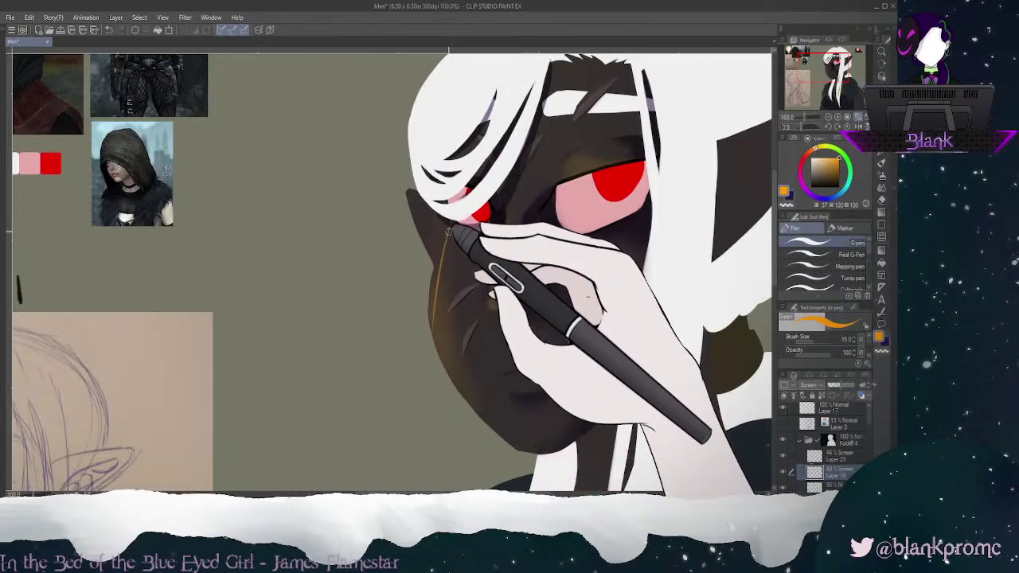
{"action": "left_click_drag", "start_coordinate": [431, 307], "coordinate": [446, 222]}
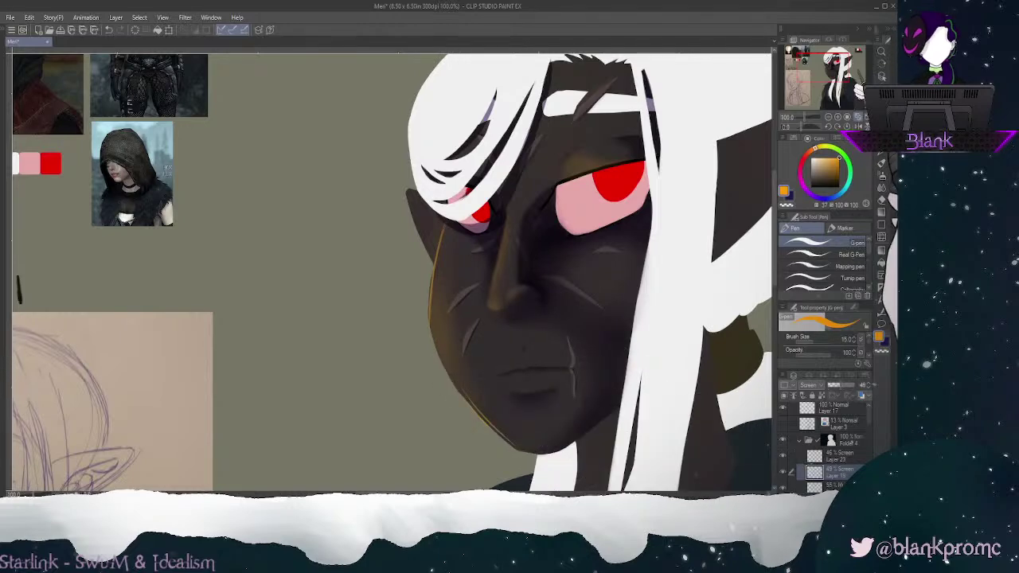
{"action": "left_click", "coordinate": [881, 188]}
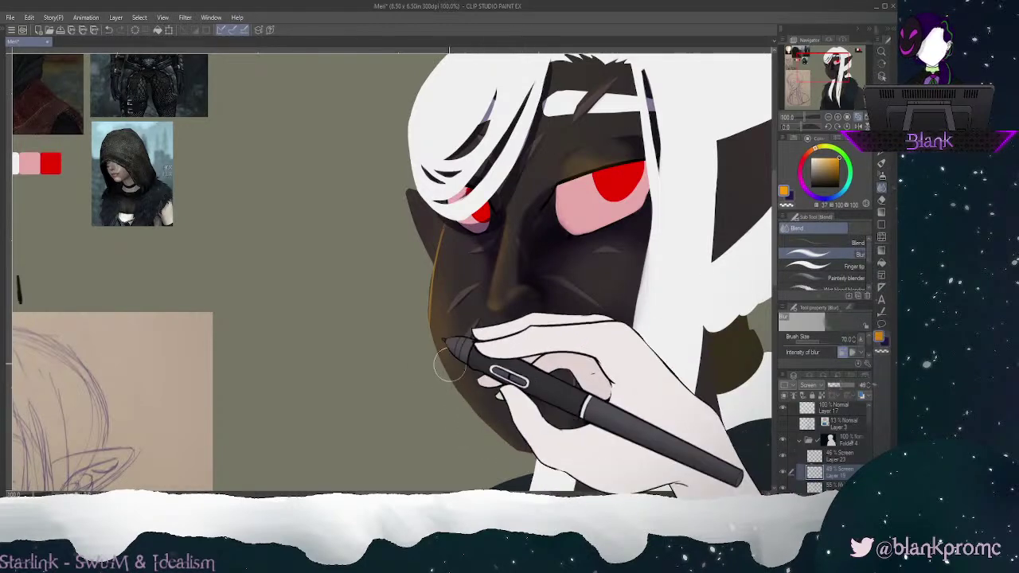
{"action": "mouse_move", "coordinate": [445, 232]}
{"action": "left_mouse_down"}
{"action": "mouse_move", "coordinate": [440, 344]}
{"action": "mouse_move", "coordinate": [432, 333]}
{"action": "mouse_move", "coordinate": [446, 231]}
{"action": "mouse_move", "coordinate": [461, 265]}
{"action": "left_mouse_up"}
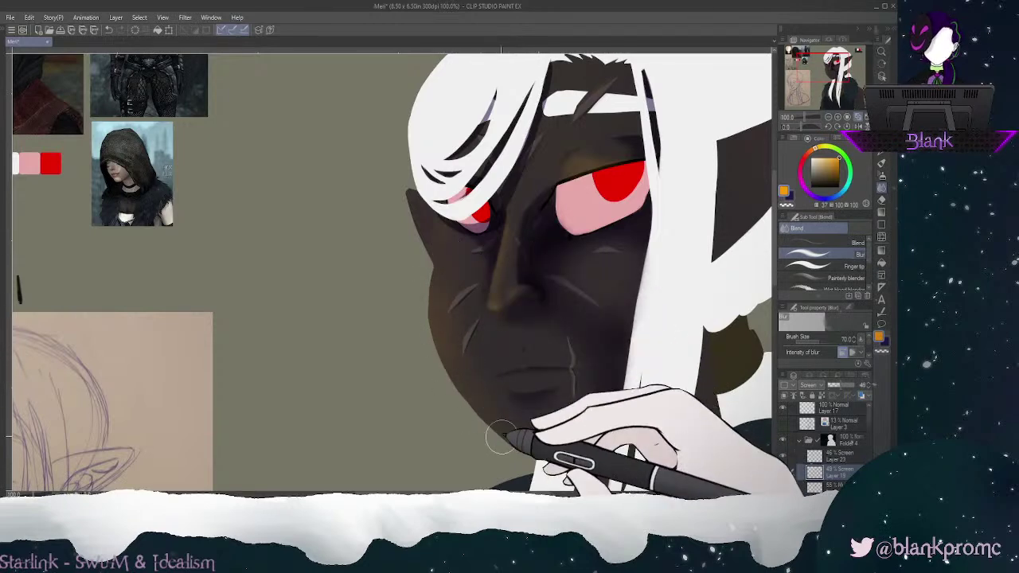
{"action": "key", "text": "p"}
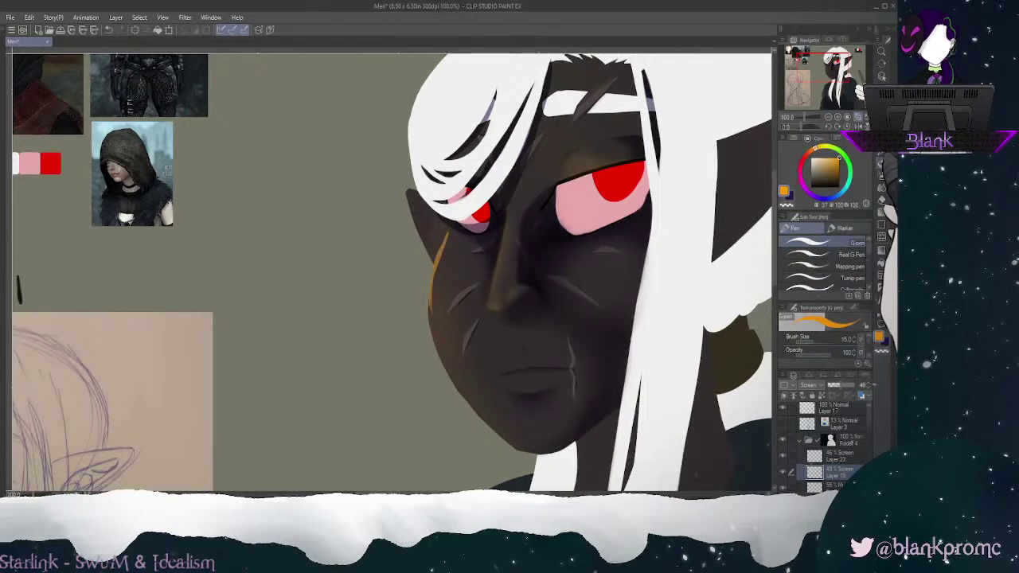
{"action": "key", "text": "j"}
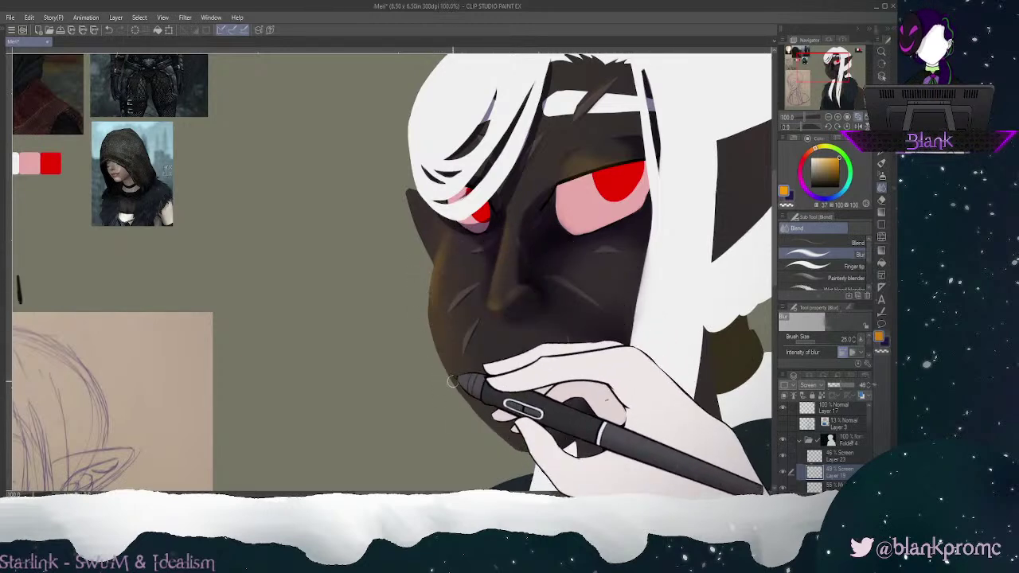
Step: Draw thin orange G-pen strokes at size 15 along the cheek edge on Layer 19 and blur them at size 25
{"action": "left_click", "coordinate": [838, 117]}
{"action": "left_click_drag", "start_coordinate": [837, 69], "coordinate": [841, 67]}
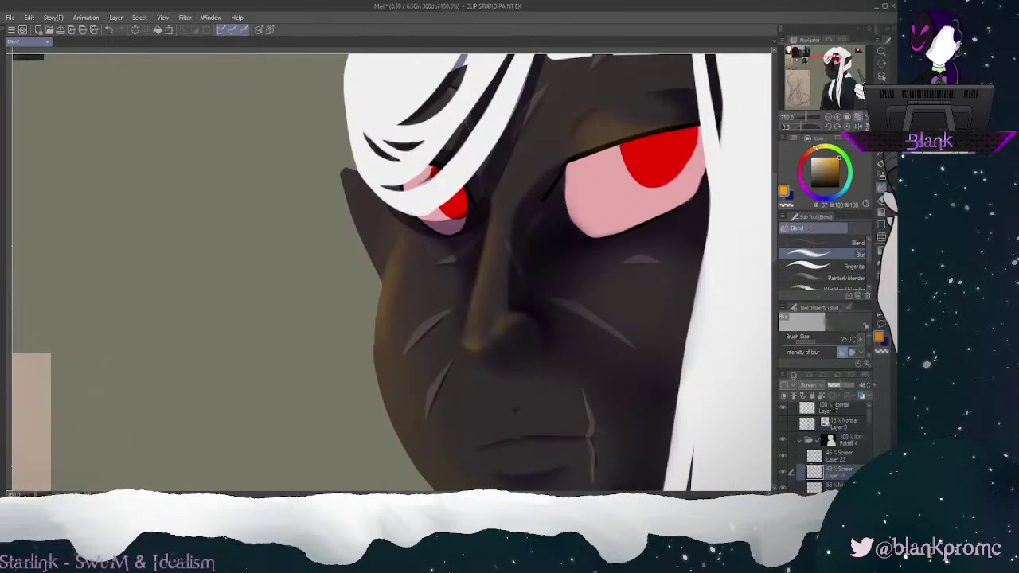
{"action": "key", "text": "p"}
{"action": "left_click_drag", "start_coordinate": [377, 326], "coordinate": [409, 443]}
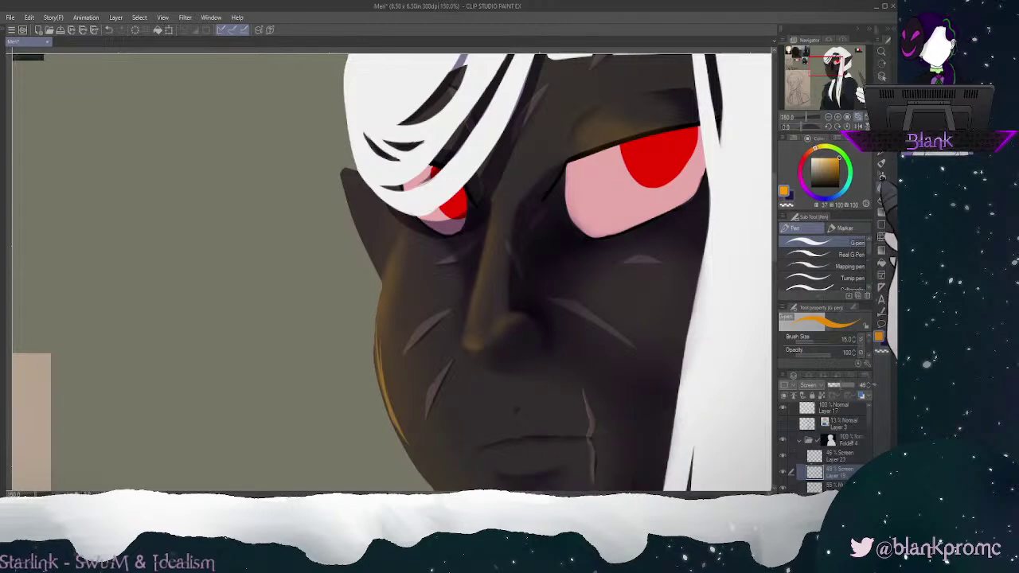
{"action": "key", "text": "j"}
{"action": "left_click_drag", "start_coordinate": [378, 340], "coordinate": [411, 446]}
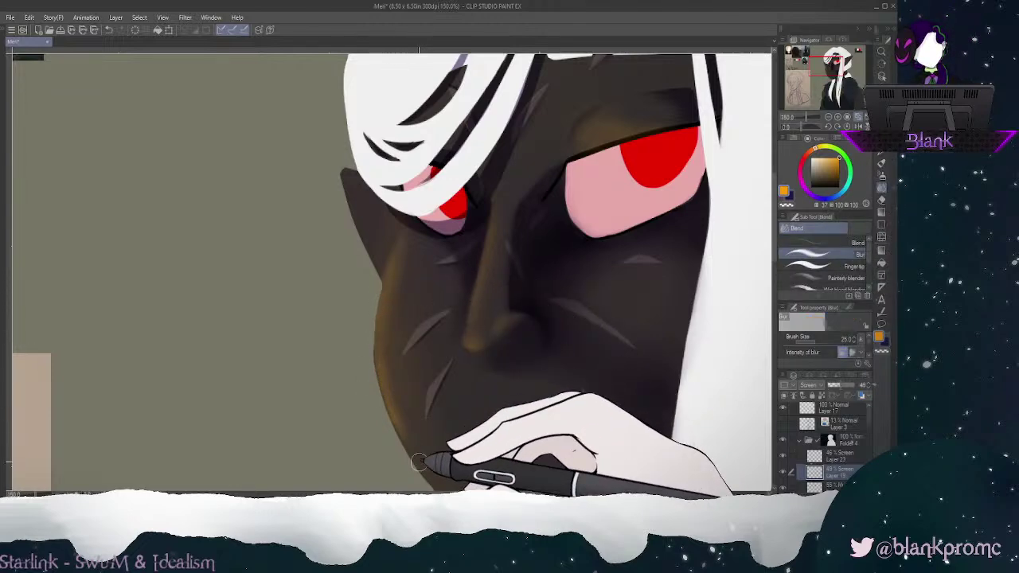
{"action": "mouse_move", "coordinate": [389, 289]}
{"action": "left_mouse_down"}
{"action": "mouse_move", "coordinate": [401, 427]}
{"action": "mouse_move", "coordinate": [437, 478]}
{"action": "left_mouse_up"}
{"action": "mouse_move", "coordinate": [387, 342]}
{"action": "left_mouse_down"}
{"action": "mouse_move", "coordinate": [385, 364]}
{"action": "mouse_move", "coordinate": [419, 435]}
{"action": "mouse_move", "coordinate": [401, 387]}
{"action": "mouse_move", "coordinate": [421, 253]}
{"action": "left_mouse_up"}
Step: Soften the orange cheek light below the hair-covered eye with the Blur brush at sizes 70 and 20, touching it up with the hard eraser
{"action": "key", "text": "bracketright"}
{"action": "key", "text": "bracketright"}
{"action": "key", "text": "bracketright"}
{"action": "key", "text": "bracketright"}
{"action": "key", "text": "bracketright"}
{"action": "key", "text": "p"}
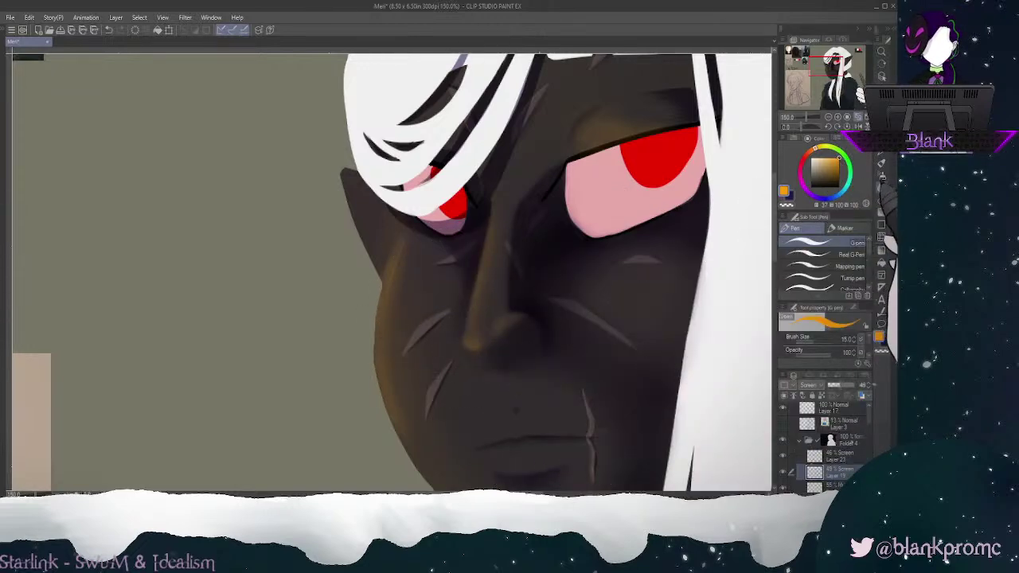
{"action": "left_click", "coordinate": [882, 188]}
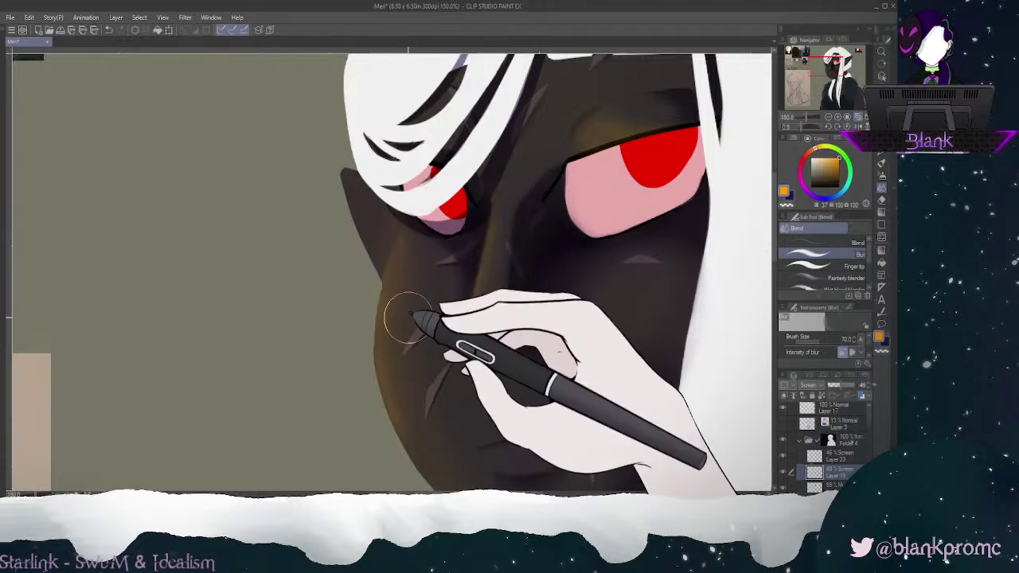
{"action": "mouse_move", "coordinate": [398, 317]}
{"action": "left_mouse_down"}
{"action": "mouse_move", "coordinate": [413, 431]}
{"action": "mouse_move", "coordinate": [423, 389]}
{"action": "mouse_move", "coordinate": [409, 285]}
{"action": "left_mouse_up"}
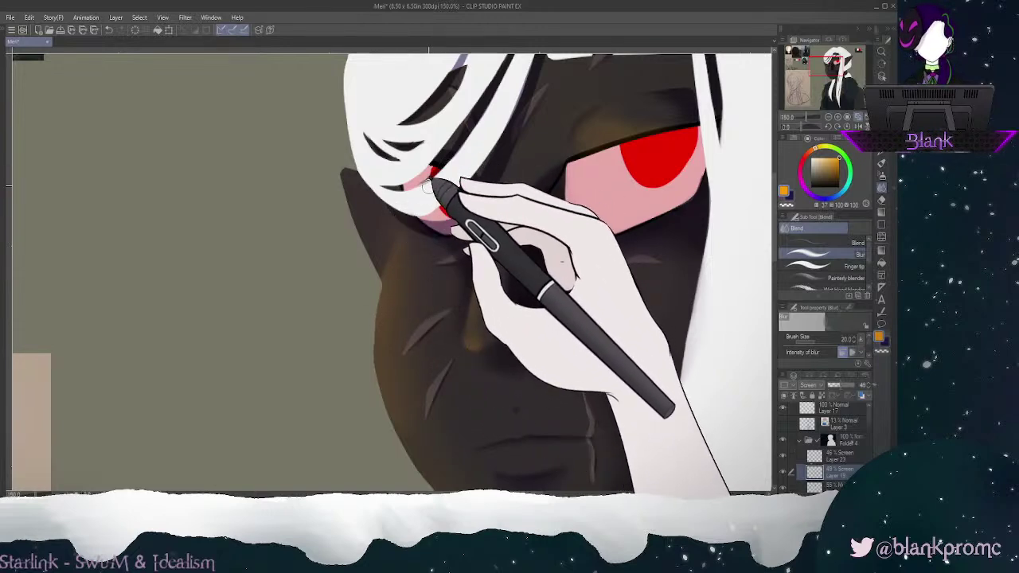
{"action": "key", "text": "e"}
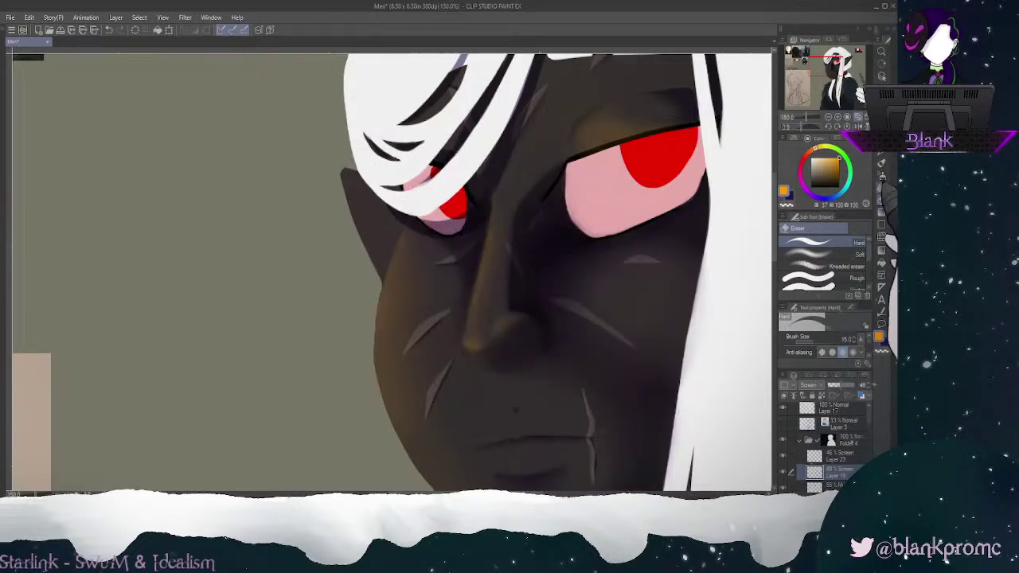
{"action": "left_click", "coordinate": [882, 188]}
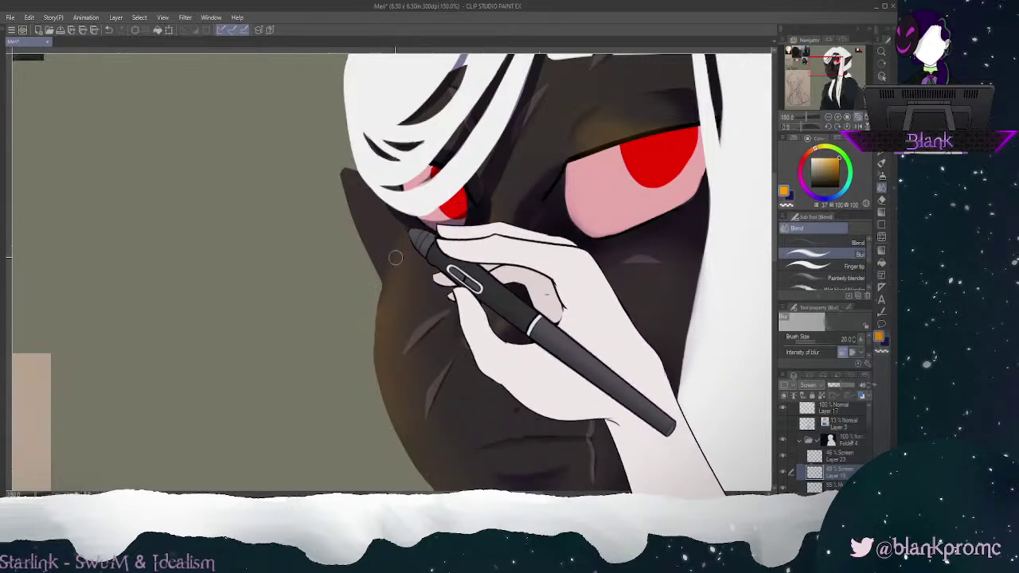
{"action": "left_click_drag", "start_coordinate": [833, 63], "coordinate": [834, 67]}
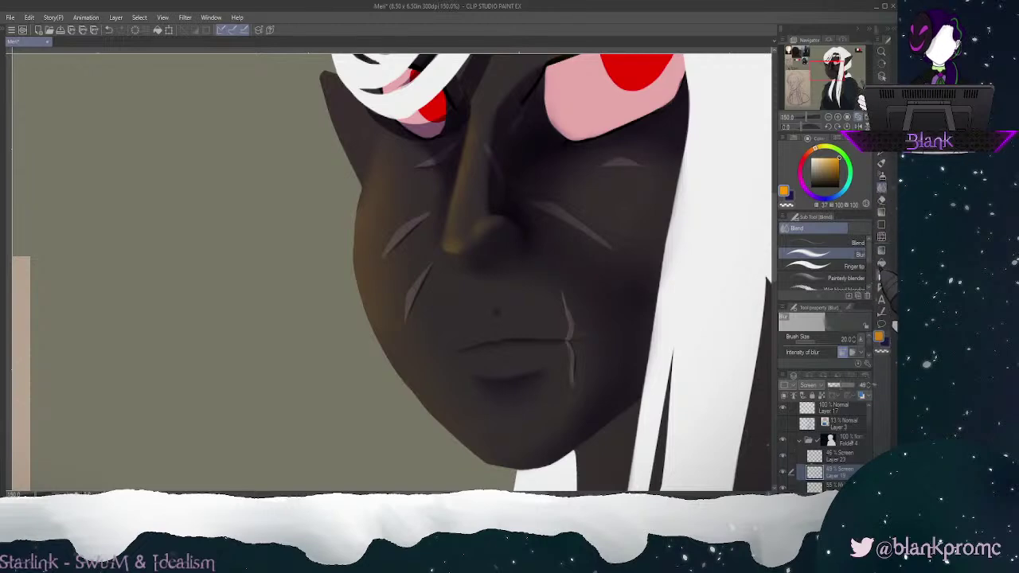
{"action": "key", "text": "b"}
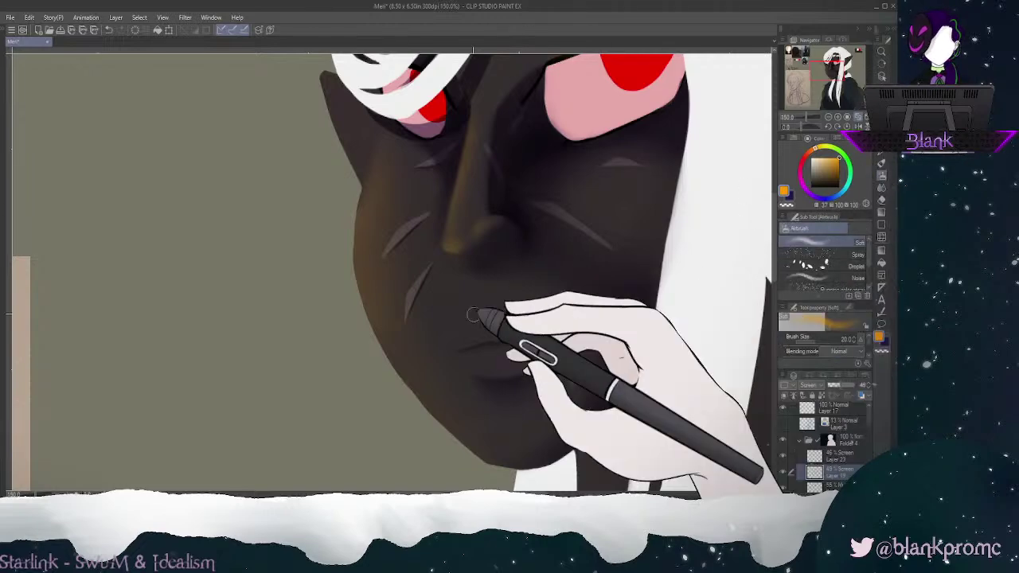
{"action": "key", "text": "p"}
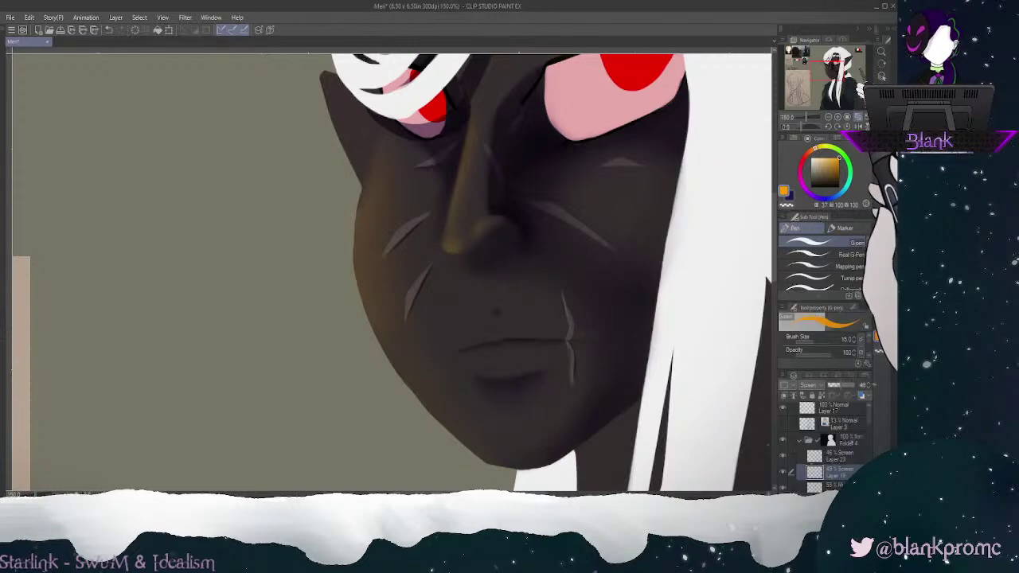
{"action": "left_click_drag", "start_coordinate": [365, 305], "coordinate": [410, 384]}
{"action": "key", "text": "ctrl+z"}
{"action": "mouse_move", "coordinate": [363, 300]}
{"action": "left_mouse_down"}
{"action": "mouse_move", "coordinate": [450, 426]}
{"action": "mouse_move", "coordinate": [394, 366]}
{"action": "mouse_move", "coordinate": [367, 310]}
{"action": "mouse_move", "coordinate": [422, 405]}
{"action": "mouse_move", "coordinate": [460, 429]}
{"action": "mouse_move", "coordinate": [367, 312]}
{"action": "mouse_move", "coordinate": [454, 430]}
{"action": "left_mouse_up"}
{"action": "key", "text": "ctrl+z"}
{"action": "key", "text": "ctrl+z"}
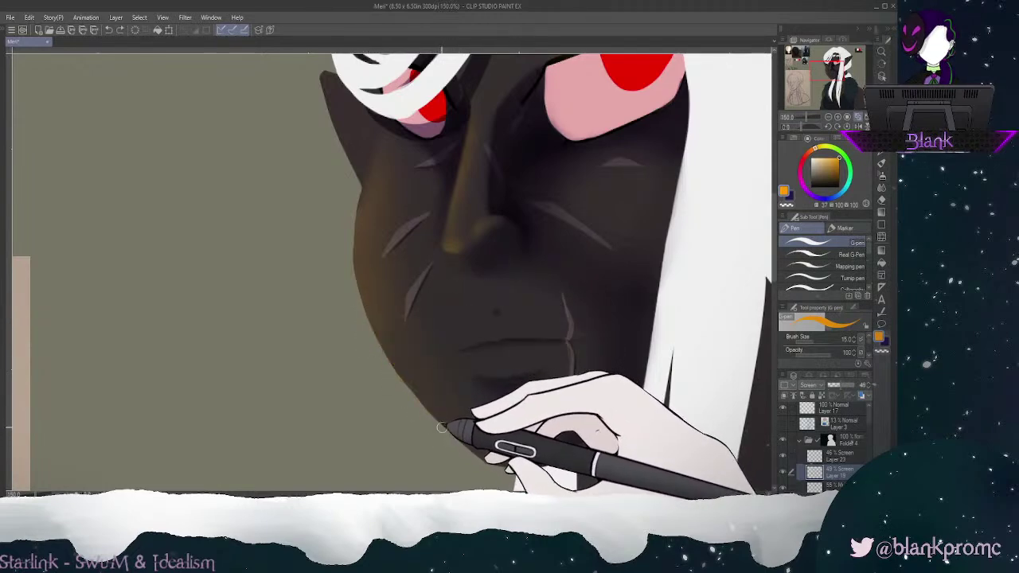
{"action": "left_click_drag", "start_coordinate": [379, 344], "coordinate": [417, 391]}
{"action": "key", "text": "ctrl+z"}
Step: Draw a thin orange G-pen line along the jaw to the chin and blur it at size 20 and size 60
{"action": "left_click_drag", "start_coordinate": [388, 353], "coordinate": [465, 438]}
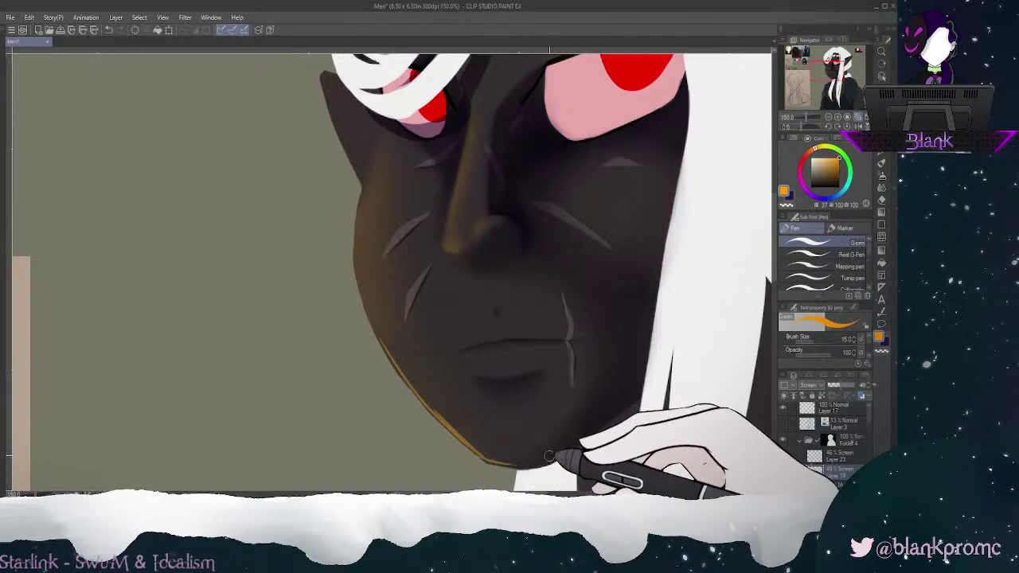
{"action": "left_click", "coordinate": [881, 188]}
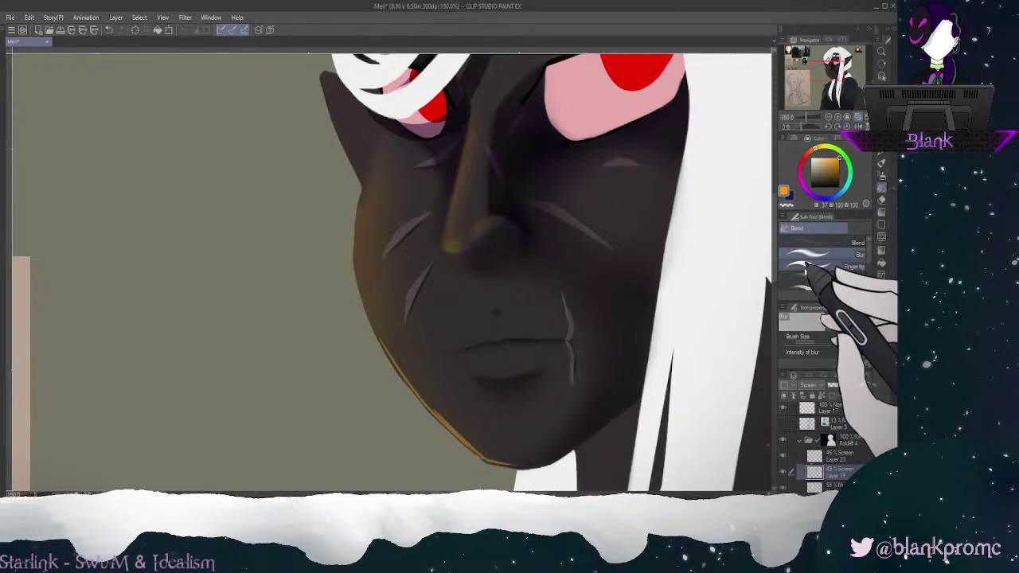
{"action": "mouse_move", "coordinate": [396, 366]}
{"action": "left_mouse_down"}
{"action": "mouse_move", "coordinate": [433, 399]}
{"action": "mouse_move", "coordinate": [384, 346]}
{"action": "mouse_move", "coordinate": [458, 423]}
{"action": "mouse_move", "coordinate": [392, 340]}
{"action": "mouse_move", "coordinate": [492, 454]}
{"action": "mouse_move", "coordinate": [399, 353]}
{"action": "left_mouse_up"}
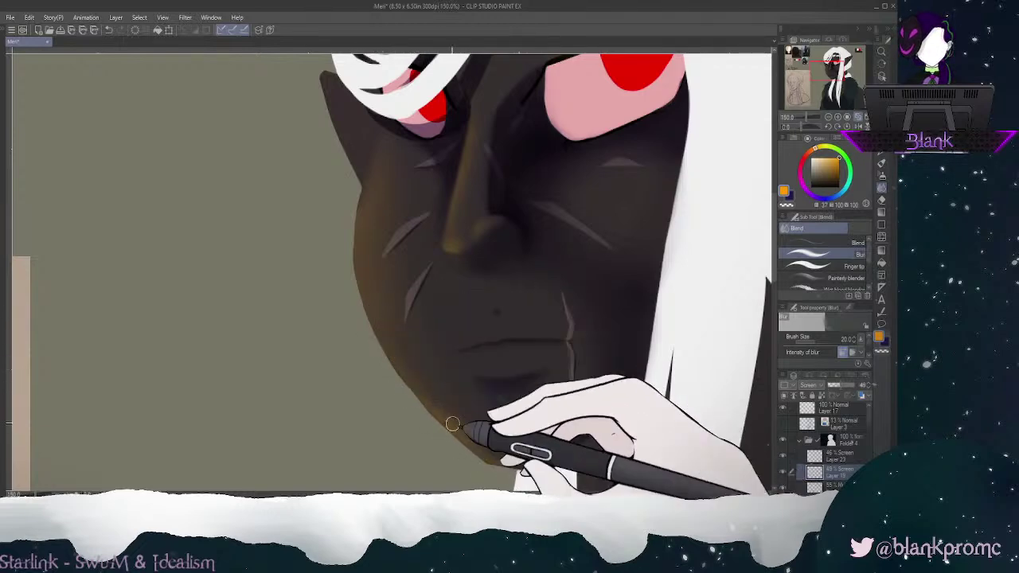
{"action": "key", "text": "bracketright"}
{"action": "key", "text": "bracketright"}
{"action": "key", "text": "bracketright"}
{"action": "key", "text": "bracketright"}
{"action": "mouse_move", "coordinate": [515, 457]}
{"action": "left_mouse_down"}
{"action": "mouse_move", "coordinate": [465, 382]}
{"action": "mouse_move", "coordinate": [485, 447]}
{"action": "mouse_move", "coordinate": [404, 321]}
{"action": "mouse_move", "coordinate": [478, 418]}
{"action": "mouse_move", "coordinate": [418, 376]}
{"action": "mouse_move", "coordinate": [443, 366]}
{"action": "left_mouse_up"}
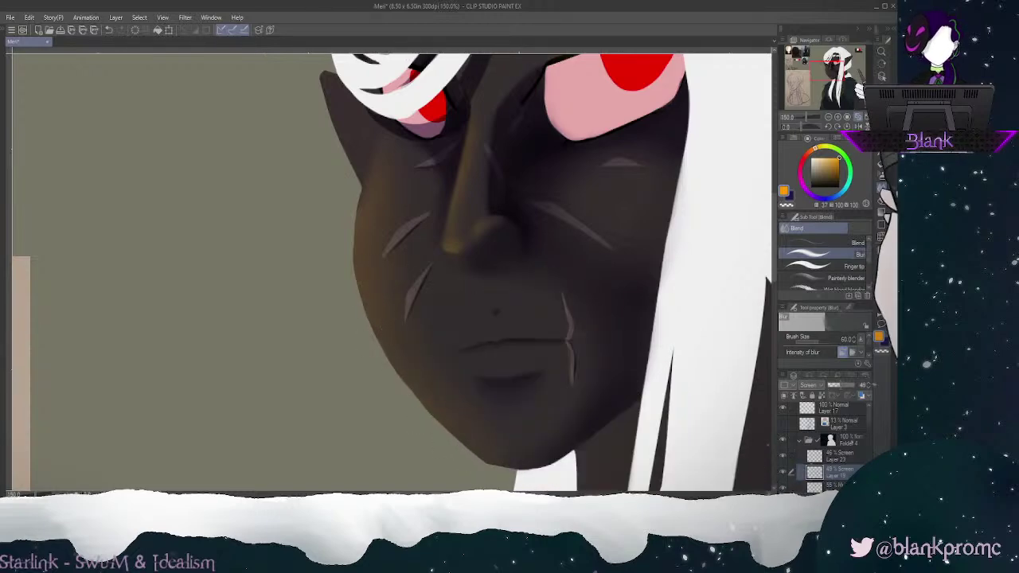
Step: Airbrush a soft orange band at size 20 along the lower cheek and jaw, and blur it and the upper cheek at size 60
{"action": "key", "text": "b"}
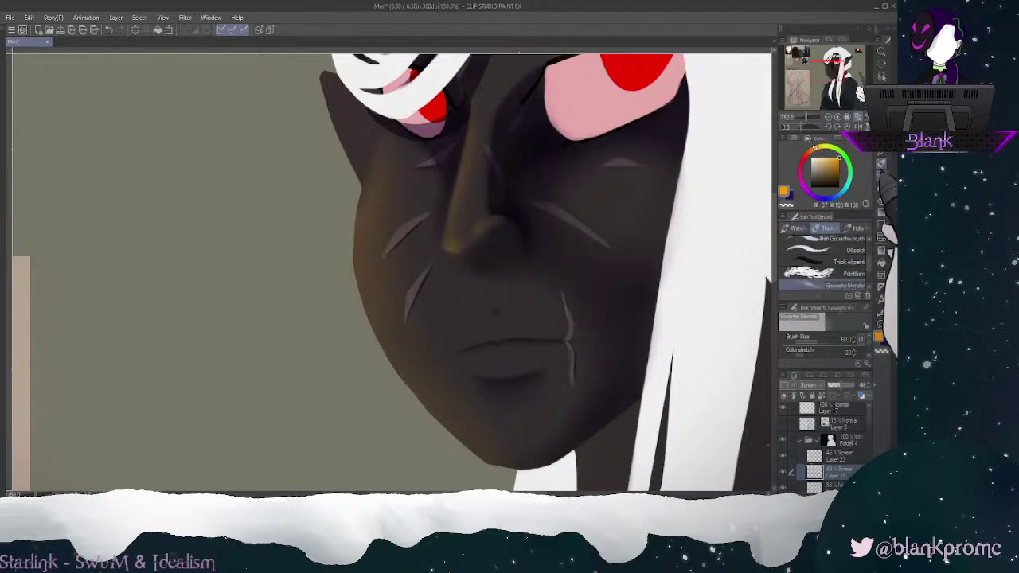
{"action": "left_click_drag", "start_coordinate": [439, 403], "coordinate": [420, 372]}
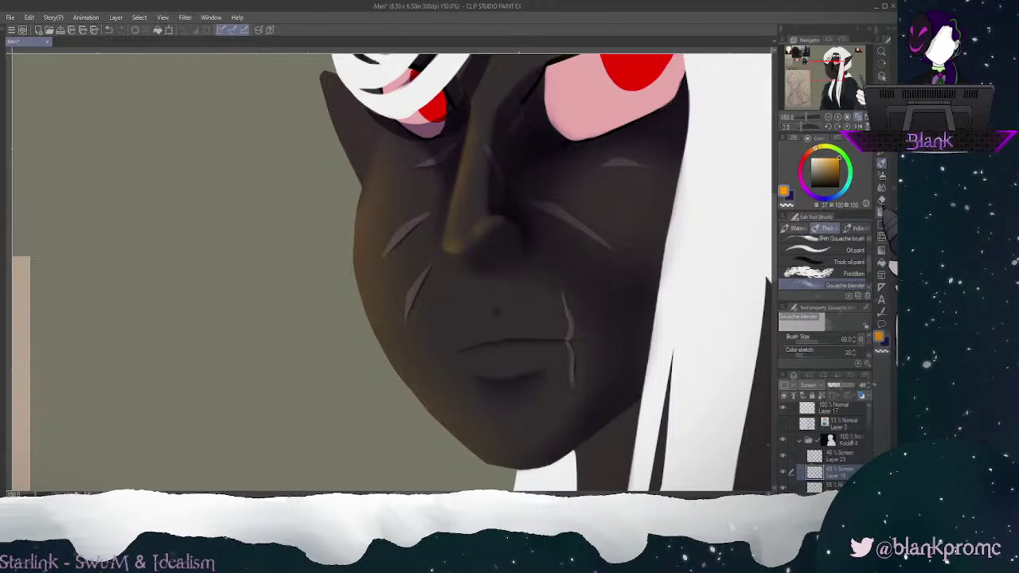
{"action": "left_click", "coordinate": [882, 175]}
{"action": "left_click_drag", "start_coordinate": [383, 319], "coordinate": [451, 408]}
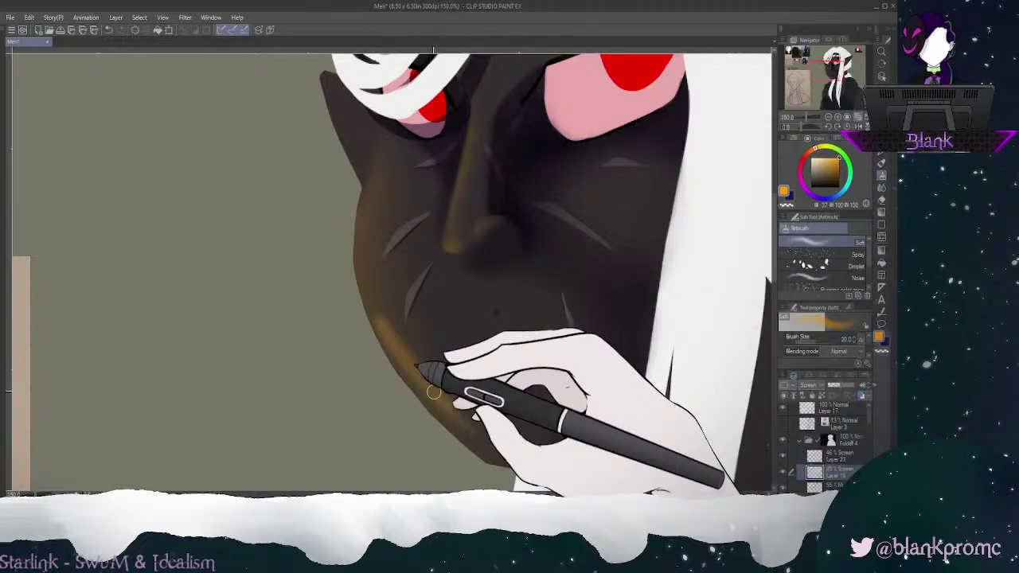
{"action": "key", "text": "j"}
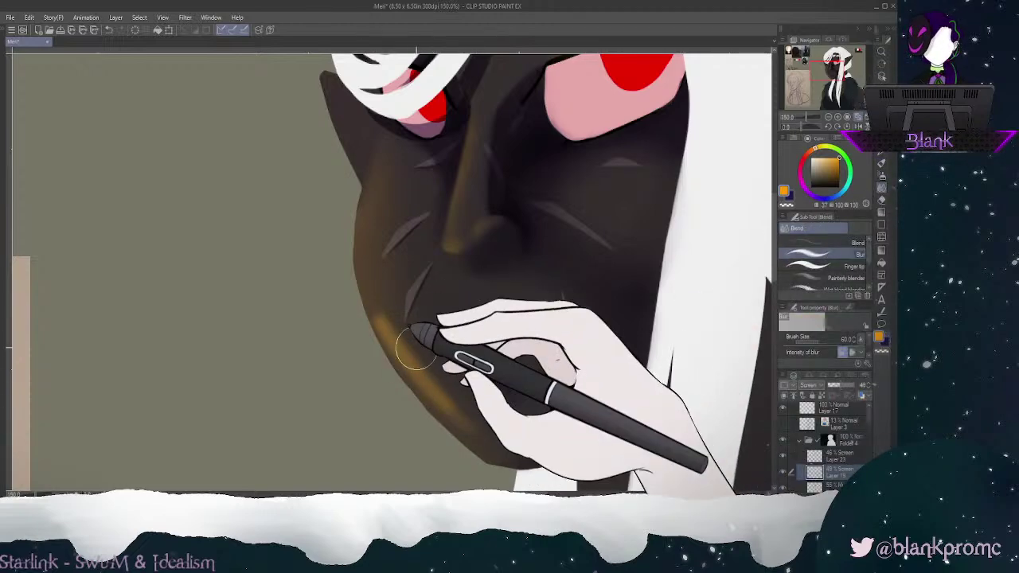
{"action": "mouse_move", "coordinate": [398, 333]}
{"action": "left_mouse_down"}
{"action": "mouse_move", "coordinate": [440, 377]}
{"action": "mouse_move", "coordinate": [365, 293]}
{"action": "mouse_move", "coordinate": [412, 393]}
{"action": "mouse_move", "coordinate": [403, 333]}
{"action": "mouse_move", "coordinate": [434, 396]}
{"action": "mouse_move", "coordinate": [386, 283]}
{"action": "mouse_move", "coordinate": [563, 471]}
{"action": "left_mouse_up"}
{"action": "mouse_move", "coordinate": [387, 192]}
{"action": "left_mouse_down"}
{"action": "mouse_move", "coordinate": [393, 270]}
{"action": "mouse_move", "coordinate": [391, 165]}
{"action": "mouse_move", "coordinate": [370, 235]}
{"action": "mouse_move", "coordinate": [411, 349]}
{"action": "mouse_move", "coordinate": [381, 172]}
{"action": "mouse_move", "coordinate": [442, 393]}
{"action": "mouse_move", "coordinate": [383, 314]}
{"action": "mouse_move", "coordinate": [360, 236]}
{"action": "mouse_move", "coordinate": [379, 182]}
{"action": "mouse_move", "coordinate": [396, 199]}
{"action": "mouse_move", "coordinate": [402, 244]}
{"action": "mouse_move", "coordinate": [384, 142]}
{"action": "mouse_move", "coordinate": [446, 323]}
{"action": "mouse_move", "coordinate": [383, 153]}
{"action": "mouse_move", "coordinate": [459, 399]}
{"action": "mouse_move", "coordinate": [368, 195]}
{"action": "mouse_move", "coordinate": [462, 417]}
{"action": "mouse_move", "coordinate": [449, 413]}
{"action": "mouse_move", "coordinate": [525, 478]}
{"action": "mouse_move", "coordinate": [537, 451]}
{"action": "mouse_move", "coordinate": [437, 382]}
{"action": "mouse_move", "coordinate": [425, 309]}
{"action": "mouse_move", "coordinate": [414, 329]}
{"action": "mouse_move", "coordinate": [453, 406]}
{"action": "mouse_move", "coordinate": [492, 453]}
{"action": "mouse_move", "coordinate": [442, 351]}
{"action": "mouse_move", "coordinate": [437, 306]}
{"action": "mouse_move", "coordinate": [396, 290]}
{"action": "mouse_move", "coordinate": [392, 228]}
{"action": "left_mouse_up"}
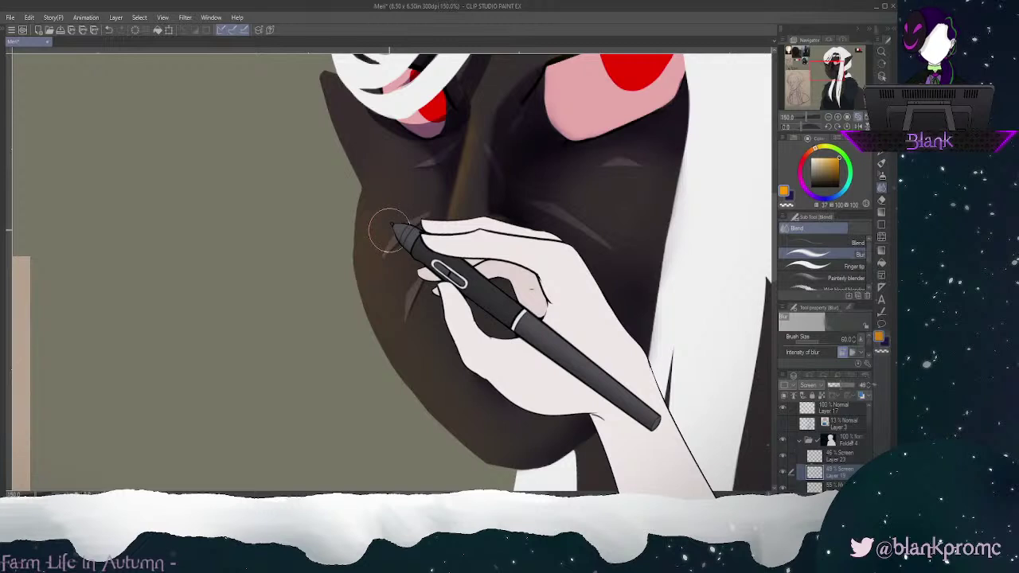
{"action": "mouse_move", "coordinate": [389, 230]}
{"action": "left_mouse_down"}
{"action": "mouse_move", "coordinate": [419, 227]}
{"action": "mouse_move", "coordinate": [391, 183]}
{"action": "mouse_move", "coordinate": [395, 164]}
{"action": "mouse_move", "coordinate": [390, 220]}
{"action": "mouse_move", "coordinate": [372, 201]}
{"action": "mouse_move", "coordinate": [368, 256]}
{"action": "mouse_move", "coordinate": [393, 169]}
{"action": "mouse_move", "coordinate": [380, 235]}
{"action": "mouse_move", "coordinate": [371, 228]}
{"action": "mouse_move", "coordinate": [404, 310]}
{"action": "left_mouse_up"}
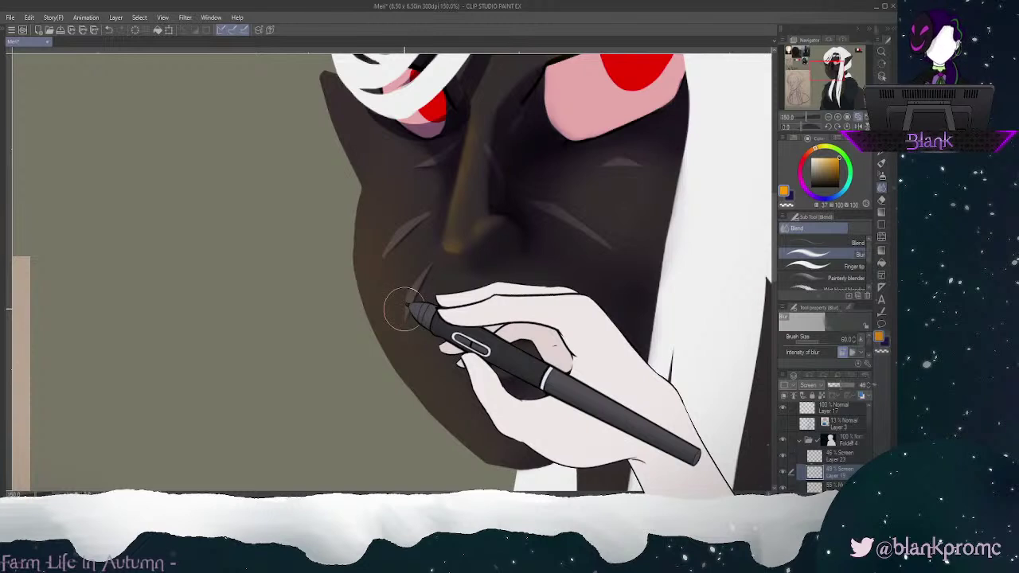
Step: Draw thin orange G-pen strokes at size 15 from below the hair-covered eye down the cheek edge on Layer 19
{"action": "left_click_drag", "start_coordinate": [828, 71], "coordinate": [827, 66]}
{"action": "left_click_drag", "start_coordinate": [571, 149], "coordinate": [591, 156]}
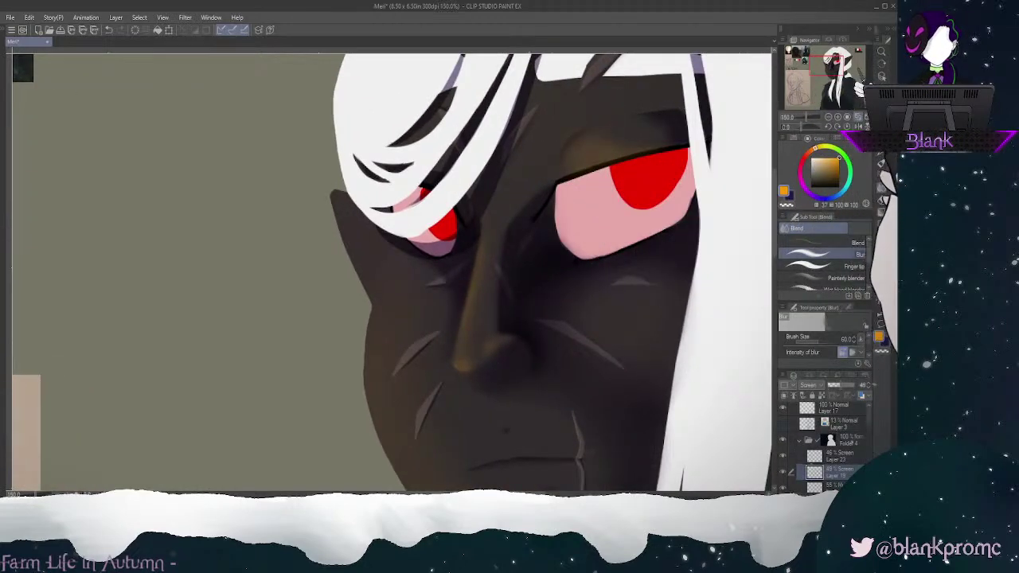
{"action": "left_click", "coordinate": [881, 163]}
{"action": "left_click", "coordinate": [838, 117]}
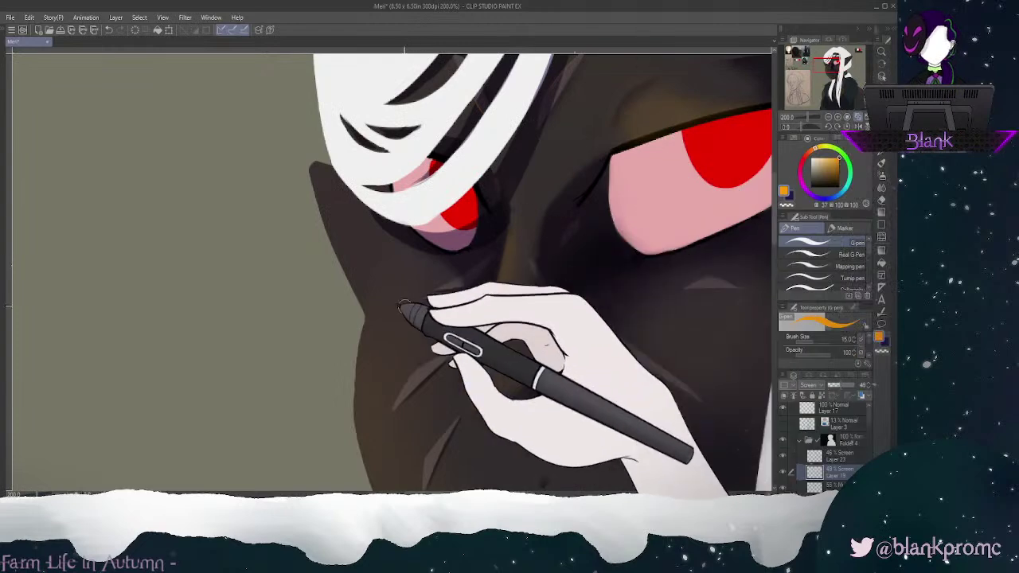
{"action": "mouse_move", "coordinate": [388, 257]}
{"action": "left_mouse_down"}
{"action": "mouse_move", "coordinate": [366, 346]}
{"action": "mouse_move", "coordinate": [389, 257]}
{"action": "mouse_move", "coordinate": [373, 296]}
{"action": "left_mouse_up"}
{"action": "left_click_drag", "start_coordinate": [396, 226], "coordinate": [356, 389]}
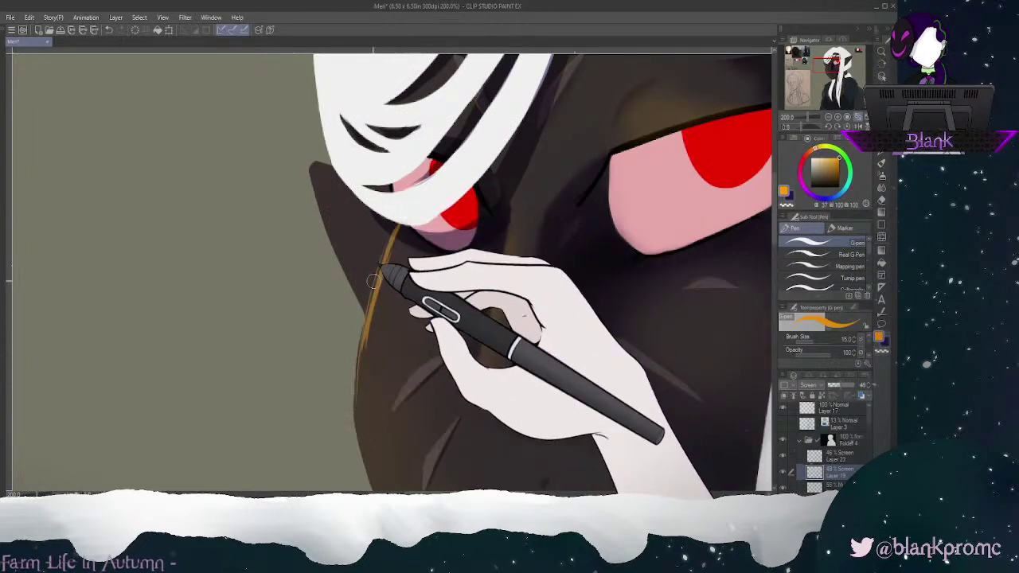
Step: Blur the new orange strokes on the upper cheek with a reduced Blur brush, finishing at size 50
{"action": "key", "text": "j"}
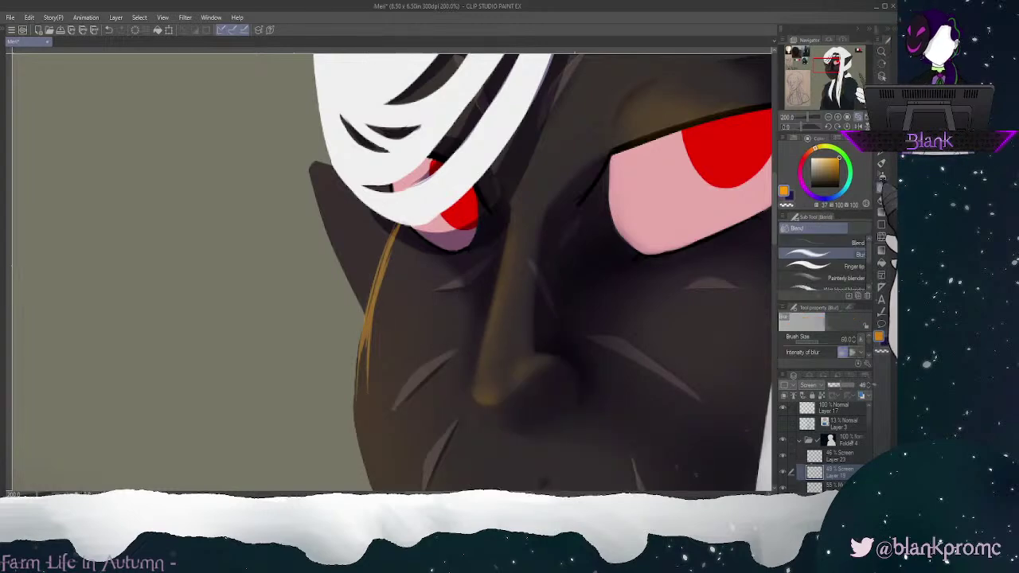
{"action": "key", "text": "["}
{"action": "key", "text": "["}
{"action": "key", "text": "["}
{"action": "mouse_move", "coordinate": [399, 226]}
{"action": "left_mouse_down"}
{"action": "mouse_move", "coordinate": [368, 377]}
{"action": "mouse_move", "coordinate": [395, 244]}
{"action": "mouse_move", "coordinate": [369, 315]}
{"action": "mouse_move", "coordinate": [394, 239]}
{"action": "mouse_move", "coordinate": [361, 430]}
{"action": "mouse_move", "coordinate": [368, 362]}
{"action": "mouse_move", "coordinate": [402, 294]}
{"action": "left_mouse_up"}
{"action": "key", "text": "]"}
{"action": "mouse_move", "coordinate": [410, 235]}
{"action": "left_mouse_down"}
{"action": "mouse_move", "coordinate": [378, 438]}
{"action": "mouse_move", "coordinate": [413, 238]}
{"action": "left_mouse_up"}
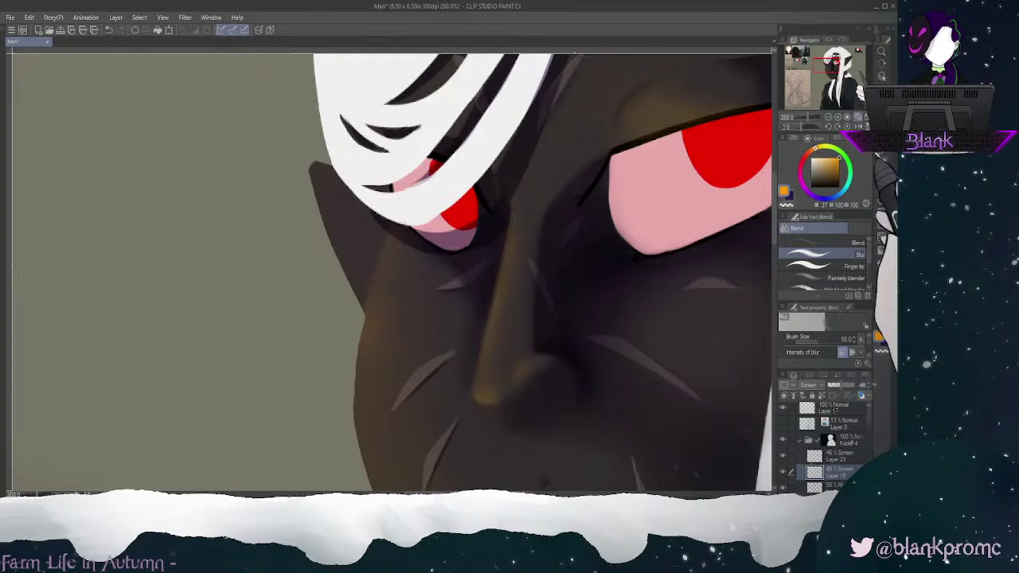
Step: On Layer 23, draw orange G-pen strokes at size 15 along the upper cheek edge and blur them at size 50
{"action": "left_click", "coordinate": [846, 456]}
{"action": "left_click", "coordinate": [882, 163]}
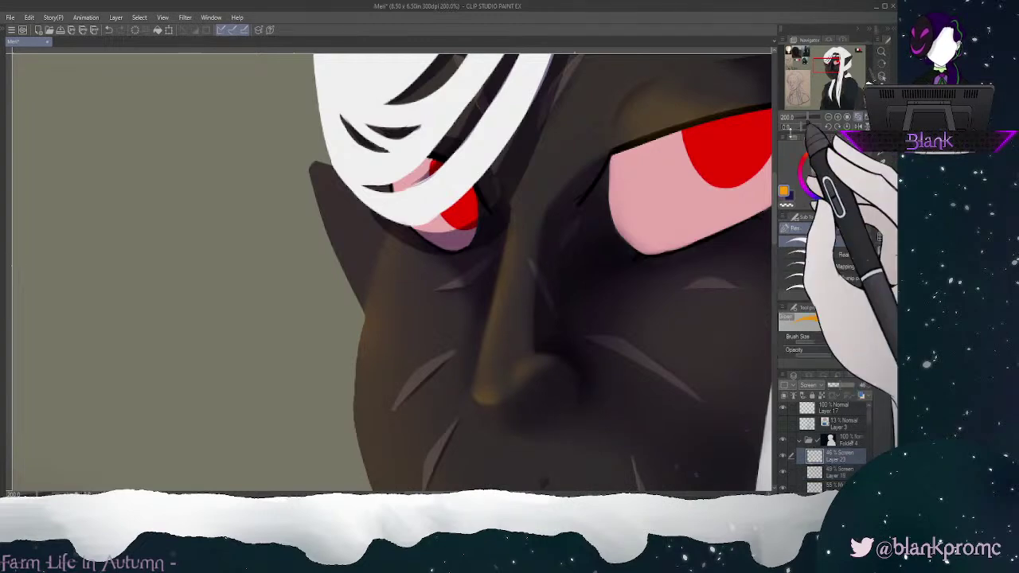
{"action": "left_click_drag", "start_coordinate": [395, 221], "coordinate": [362, 366]}
{"action": "left_click_drag", "start_coordinate": [392, 226], "coordinate": [360, 387]}
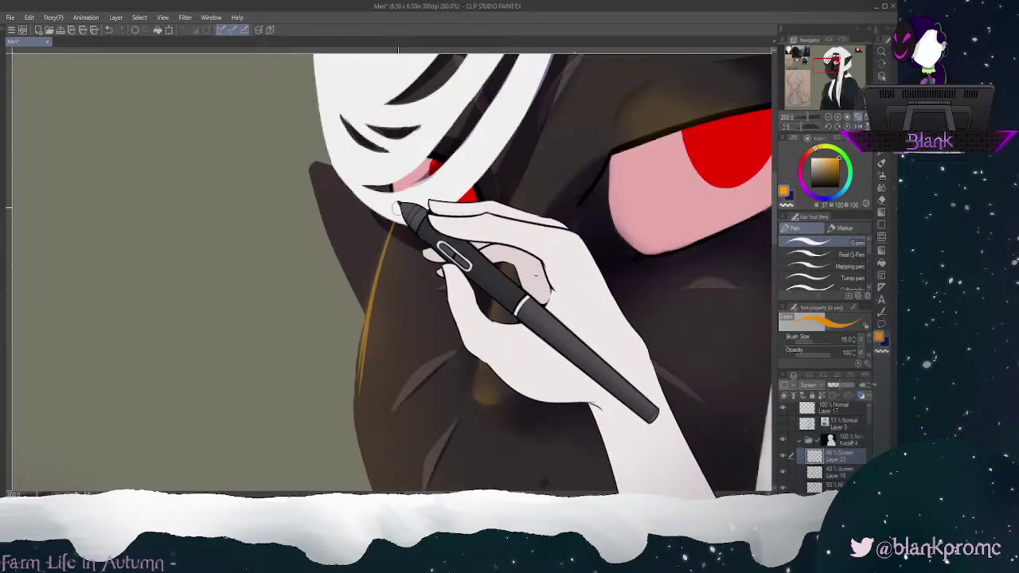
{"action": "left_click", "coordinate": [881, 188]}
{"action": "mouse_move", "coordinate": [426, 204]}
{"action": "left_mouse_down"}
{"action": "mouse_move", "coordinate": [375, 462]}
{"action": "mouse_move", "coordinate": [414, 221]}
{"action": "mouse_move", "coordinate": [386, 427]}
{"action": "mouse_move", "coordinate": [383, 315]}
{"action": "mouse_move", "coordinate": [407, 238]}
{"action": "mouse_move", "coordinate": [388, 473]}
{"action": "mouse_move", "coordinate": [397, 293]}
{"action": "mouse_move", "coordinate": [423, 223]}
{"action": "mouse_move", "coordinate": [383, 409]}
{"action": "left_mouse_up"}
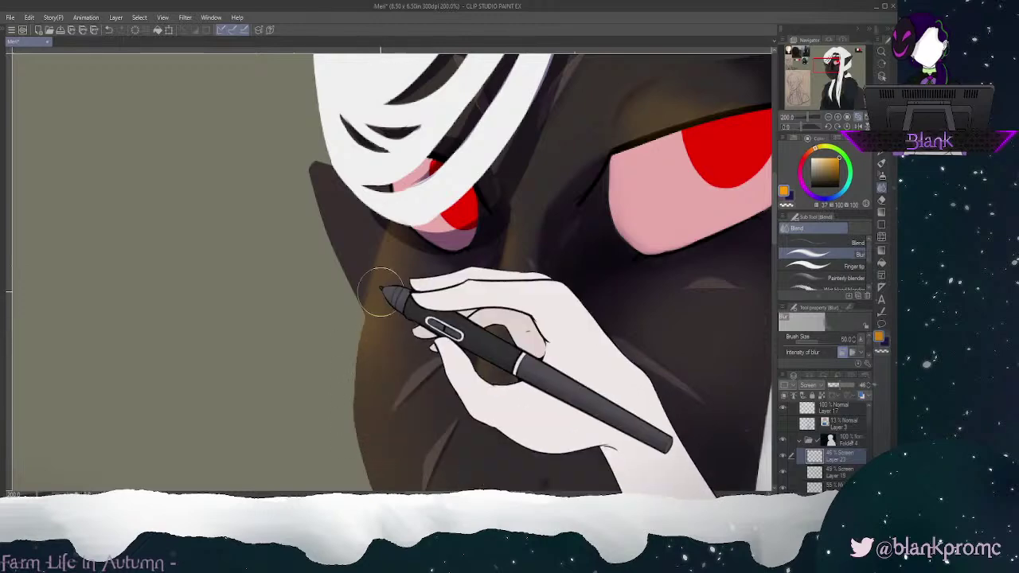
Step: Add short orange G-pen strokes just below the hair at the outer eye corner on Layer 23, blurring each pass at size 50
{"action": "key", "text": "e"}
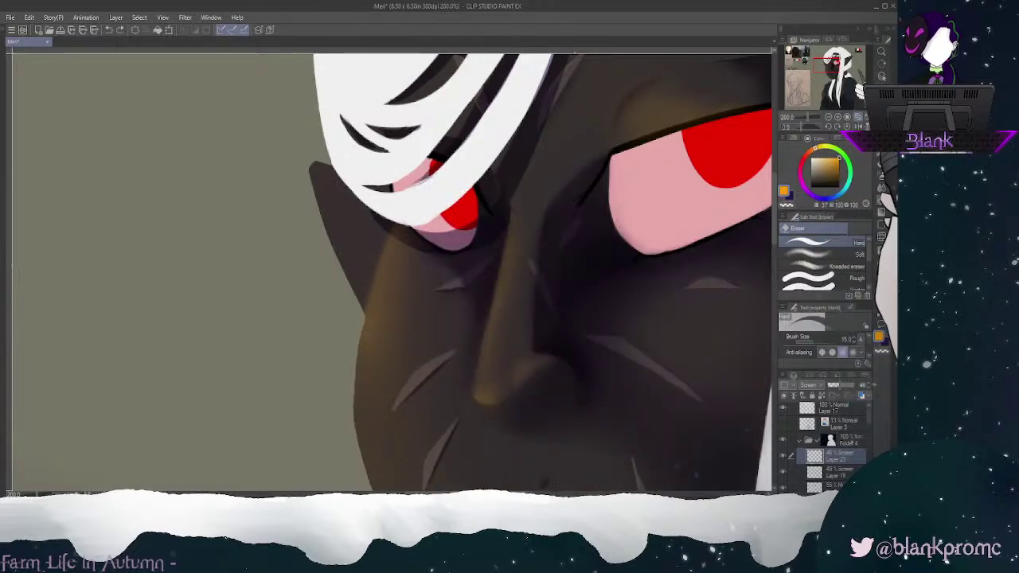
{"action": "left_click", "coordinate": [882, 139]}
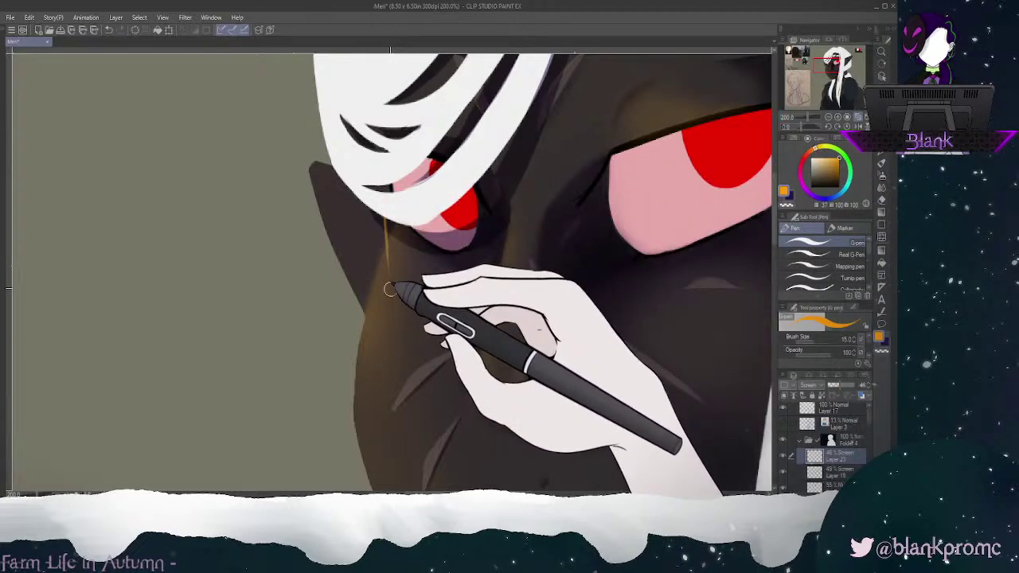
{"action": "left_click", "coordinate": [882, 188]}
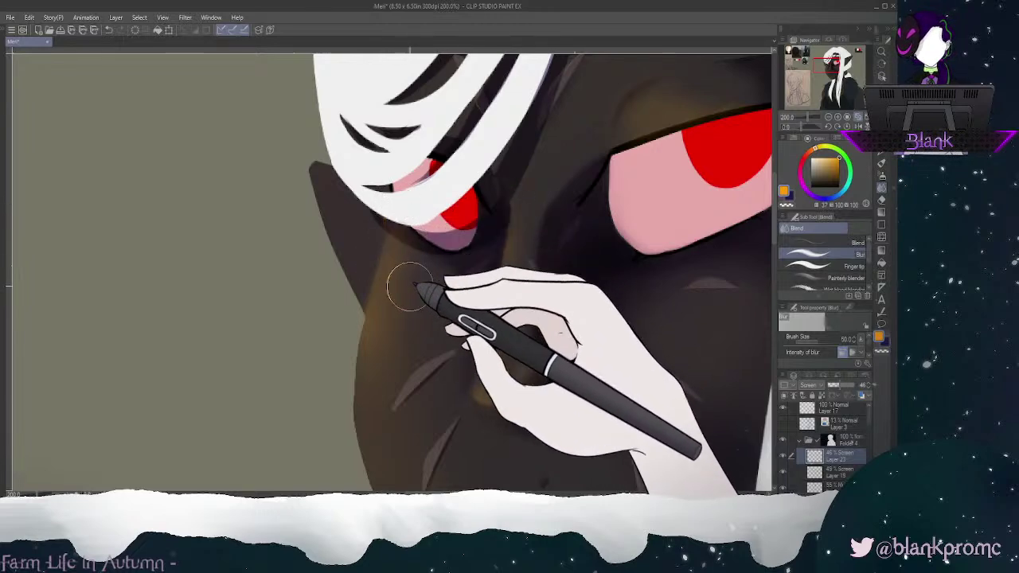
{"action": "left_click", "coordinate": [882, 162]}
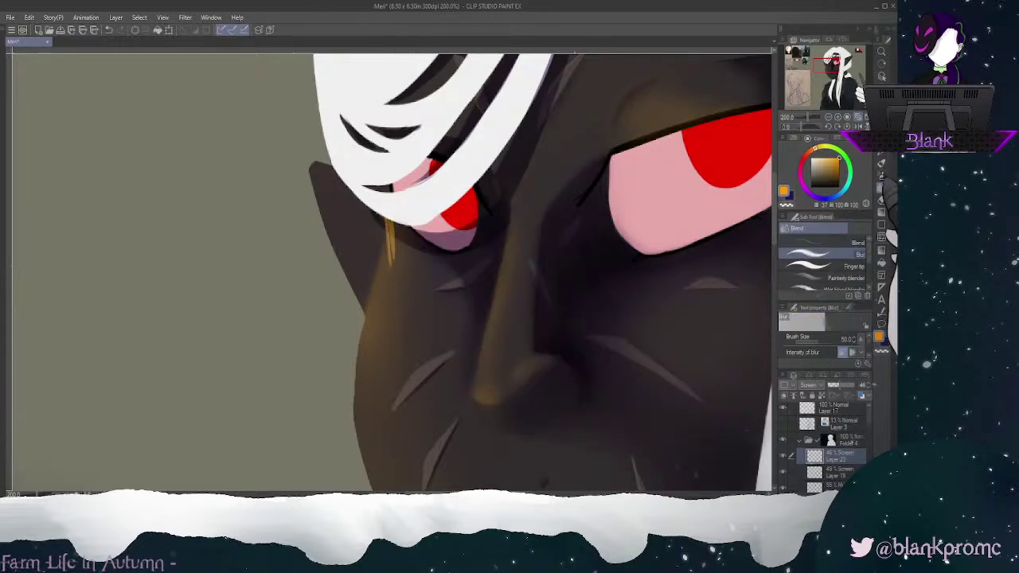
{"action": "left_click", "coordinate": [881, 188]}
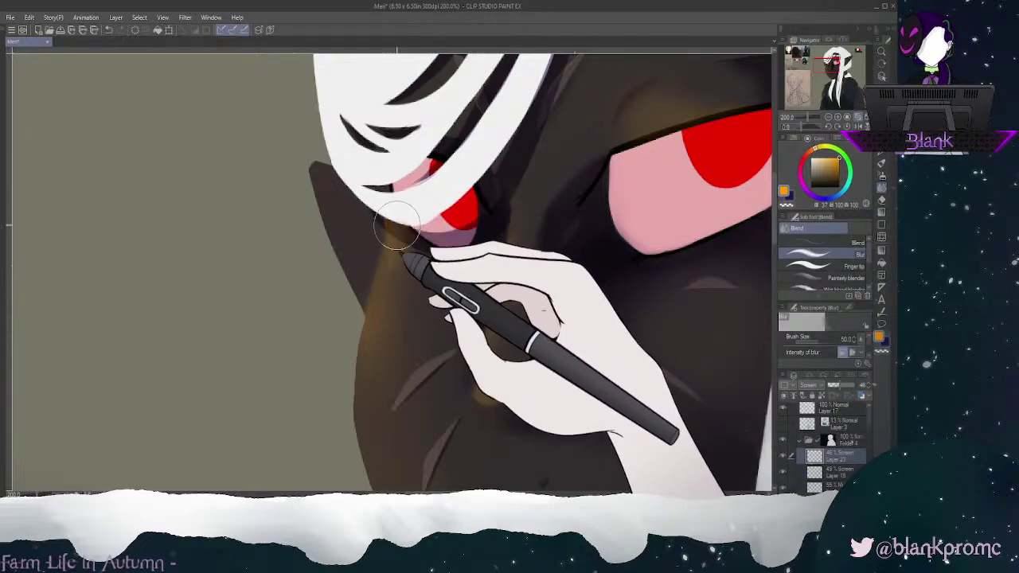
Step: Erase excess orange light along the hair edge at the outer eye corner on Layers 23 and 19
{"action": "key", "text": "e"}
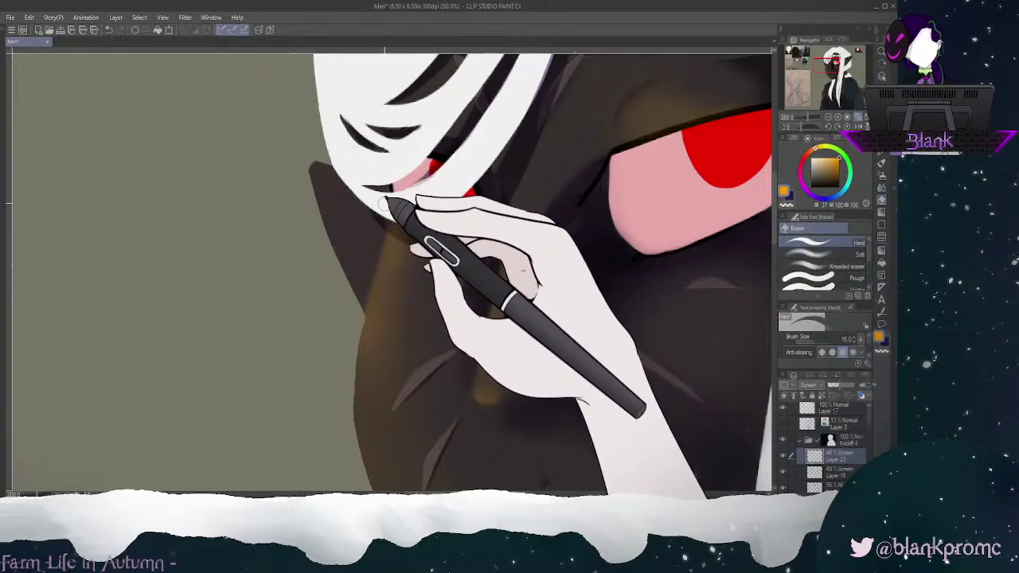
{"action": "left_click", "coordinate": [836, 471]}
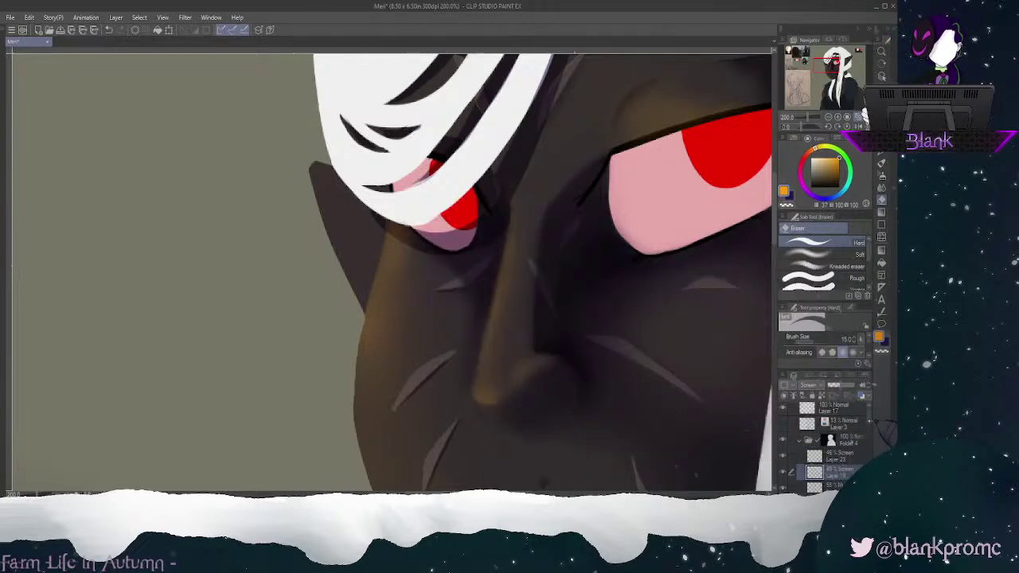
Step: On Multiply Layer 18, shade the far ear beside the cheek with dark purple G-pen at size 15 and blur it at size 17
{"action": "left_click_drag", "start_coordinate": [870, 421], "coordinate": [870, 430]}
{"action": "left_click", "coordinate": [841, 431]}
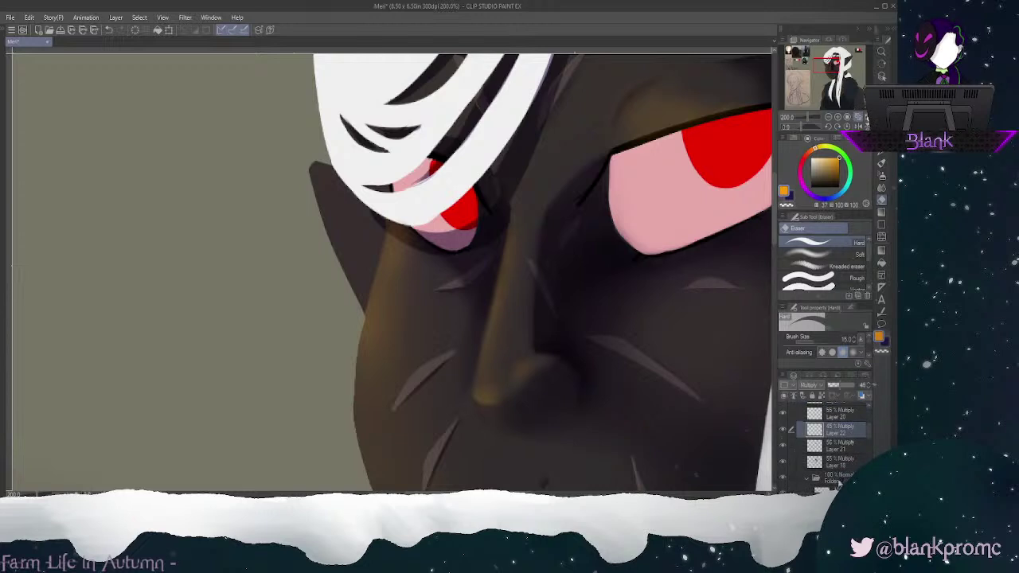
{"action": "left_click", "coordinate": [854, 460]}
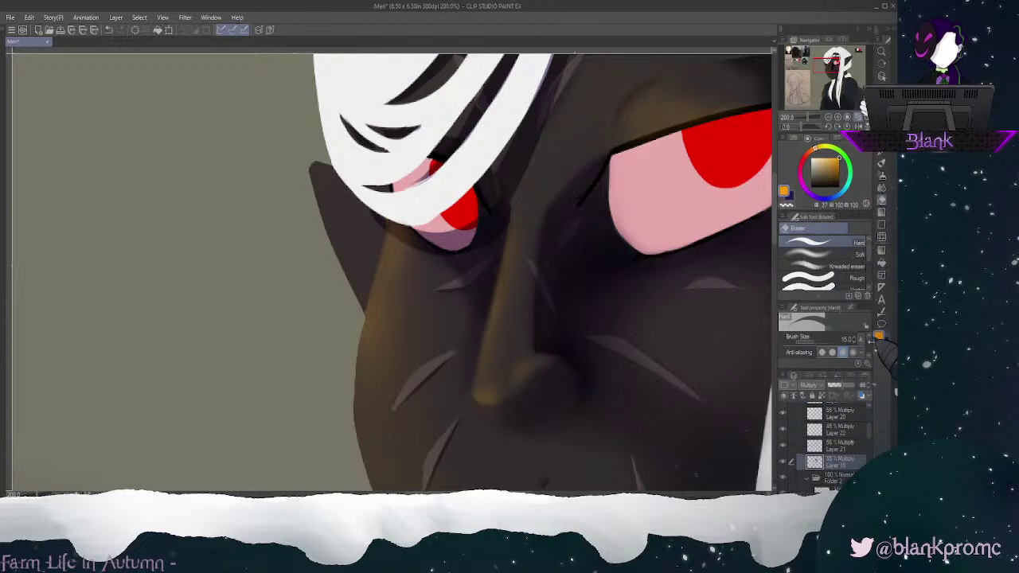
{"action": "left_click", "coordinate": [882, 138]}
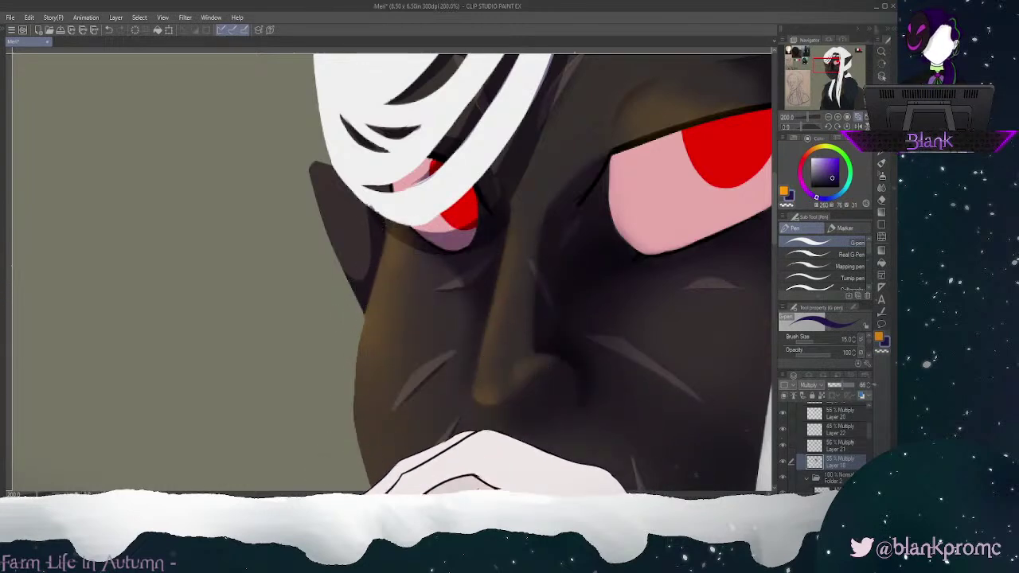
{"action": "left_click", "coordinate": [882, 188]}
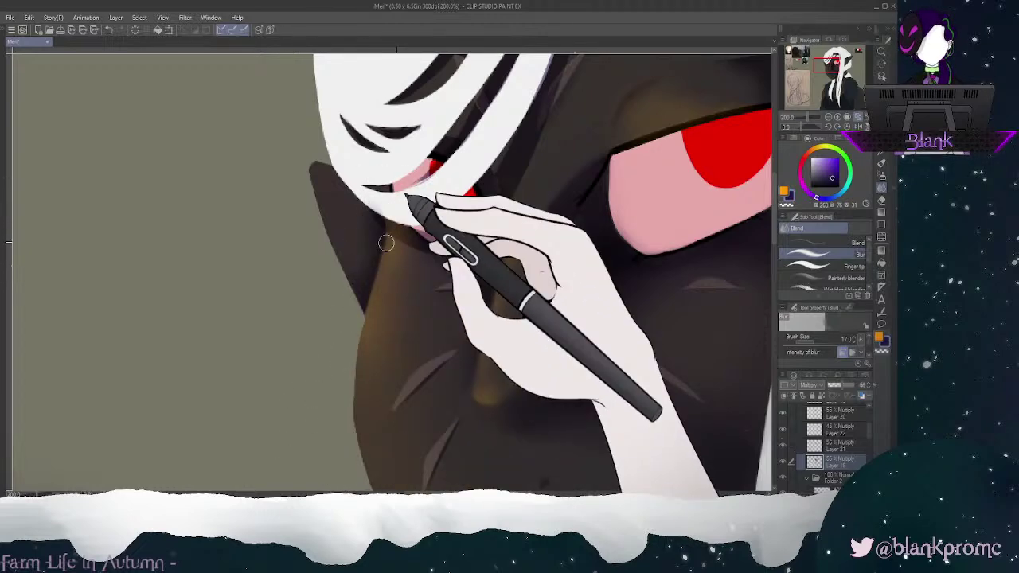
{"action": "key", "text": "e"}
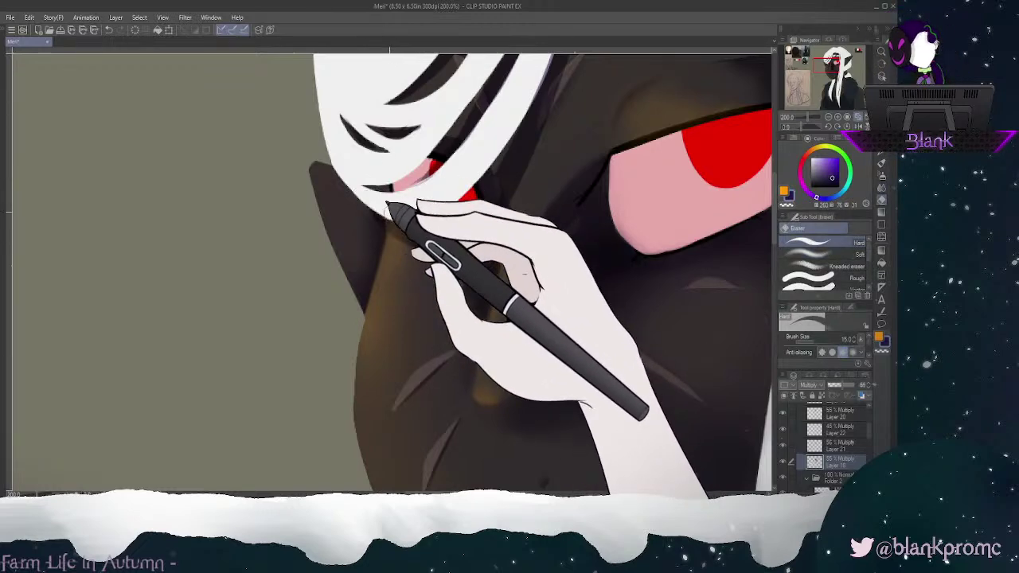
{"action": "key", "text": "j"}
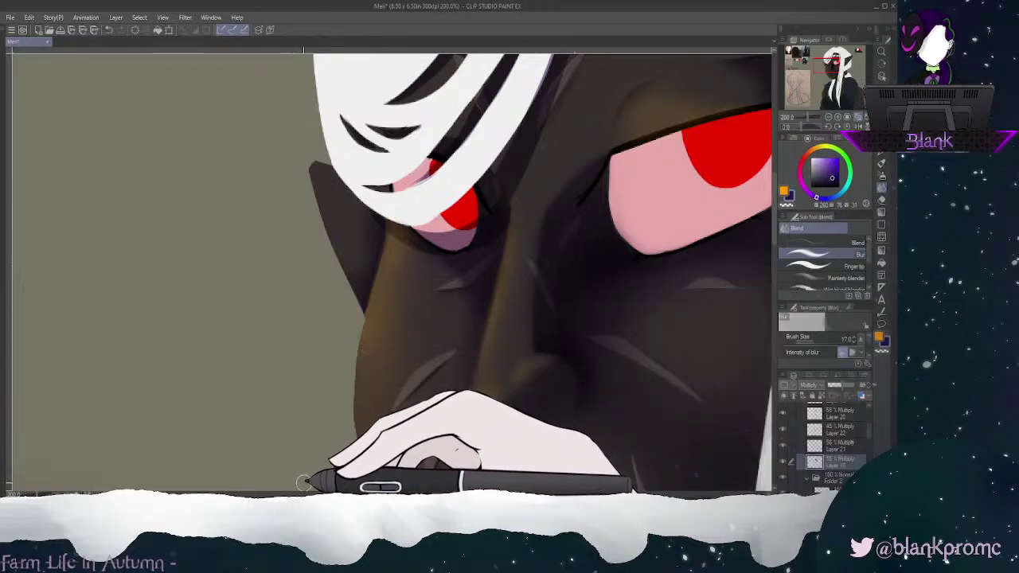
{"action": "mouse_move", "coordinate": [326, 236]}
{"action": "left_mouse_down"}
{"action": "mouse_move", "coordinate": [360, 290]}
{"action": "mouse_move", "coordinate": [327, 237]}
{"action": "mouse_move", "coordinate": [360, 318]}
{"action": "mouse_move", "coordinate": [369, 216]}
{"action": "mouse_move", "coordinate": [379, 223]}
{"action": "mouse_move", "coordinate": [366, 302]}
{"action": "mouse_move", "coordinate": [373, 241]}
{"action": "mouse_move", "coordinate": [355, 269]}
{"action": "mouse_move", "coordinate": [316, 210]}
{"action": "left_mouse_up"}
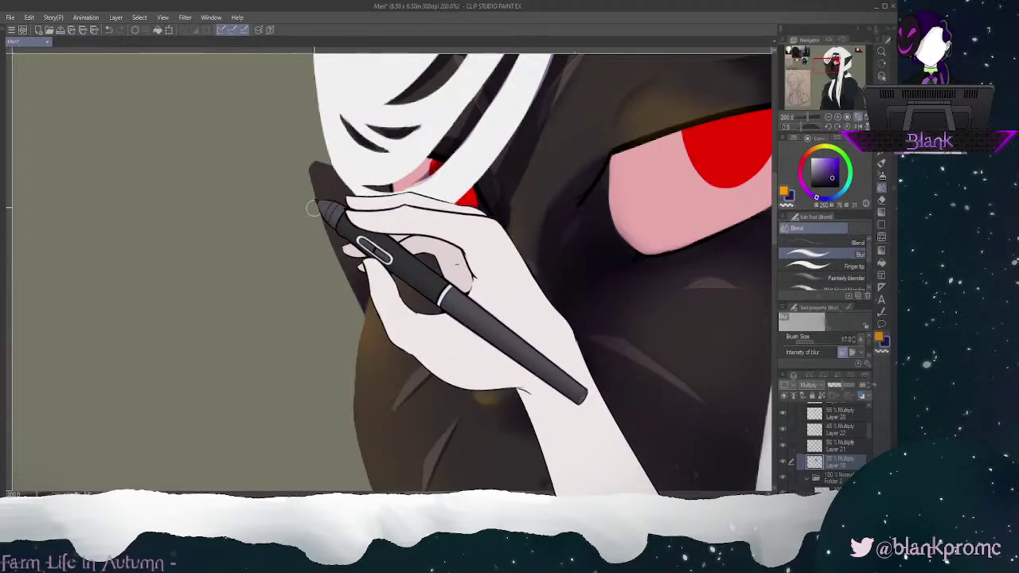
Step: Add dark purple G-pen shading to the far ear's lower edge on Layer 21, blur it at size 17, and compare the layer's effect
{"action": "left_click", "coordinate": [881, 147]}
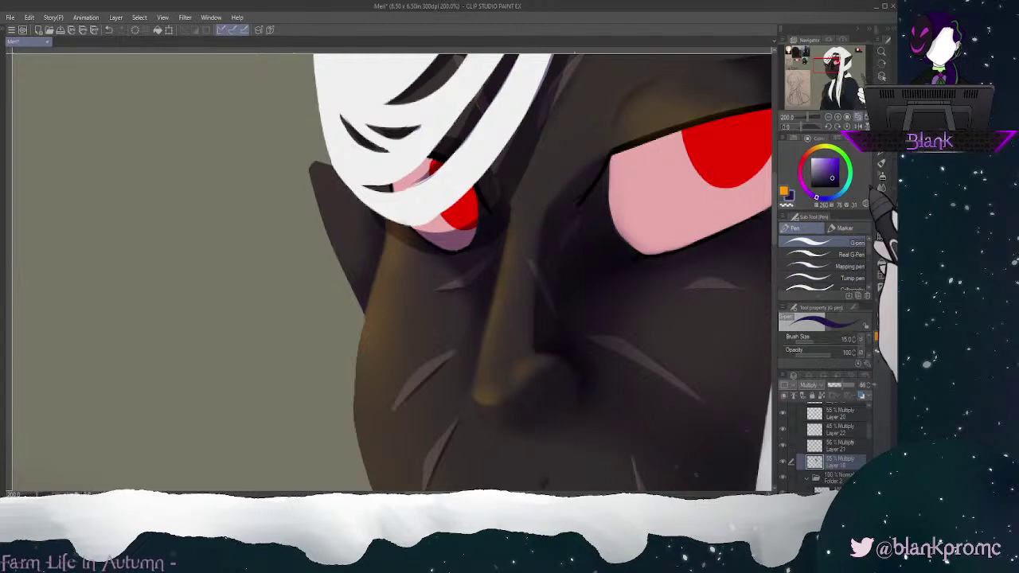
{"action": "left_click", "coordinate": [836, 444]}
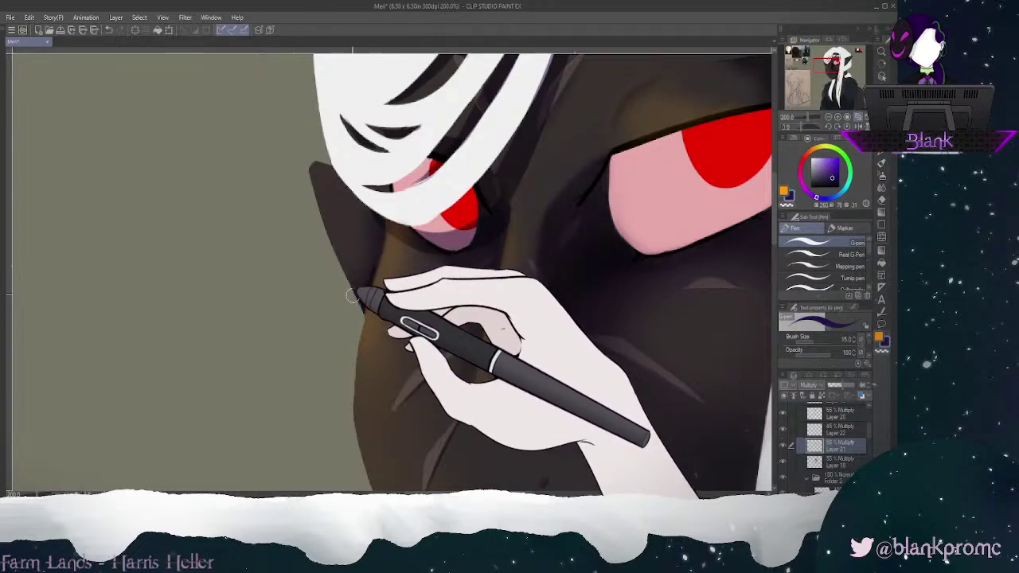
{"action": "left_click", "coordinate": [881, 187]}
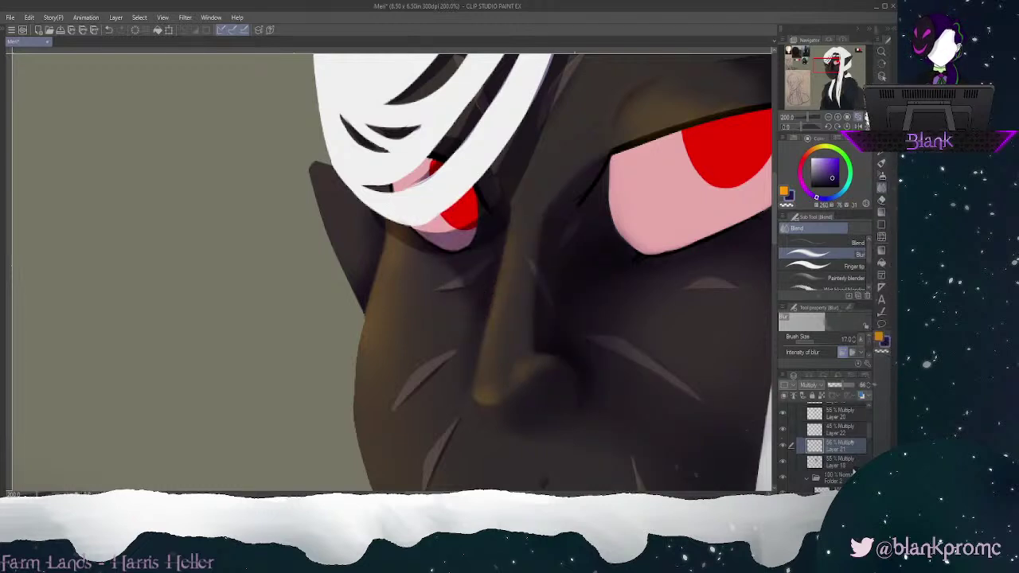
{"action": "left_click", "coordinate": [785, 446]}
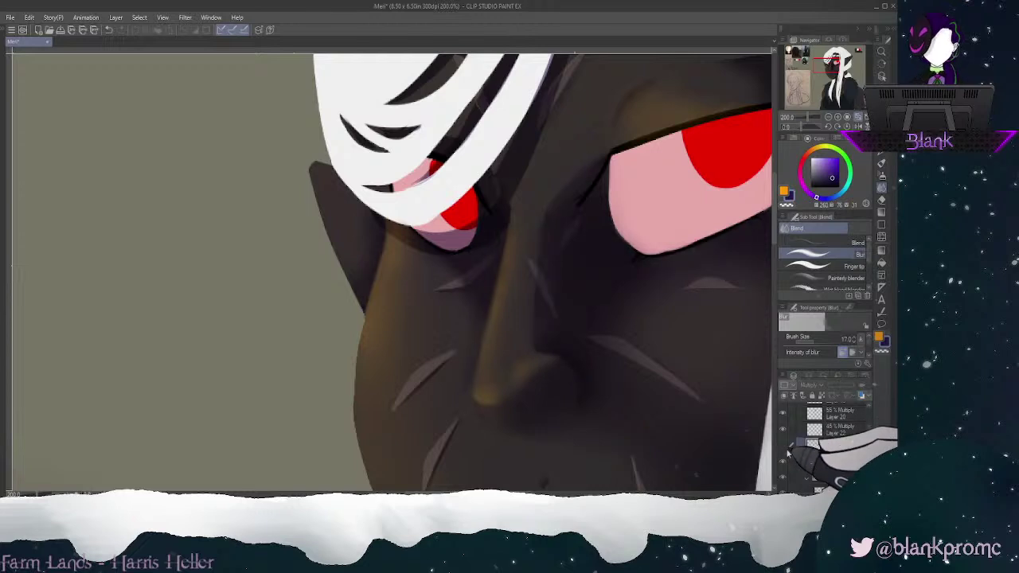
{"action": "left_click", "coordinate": [785, 446]}
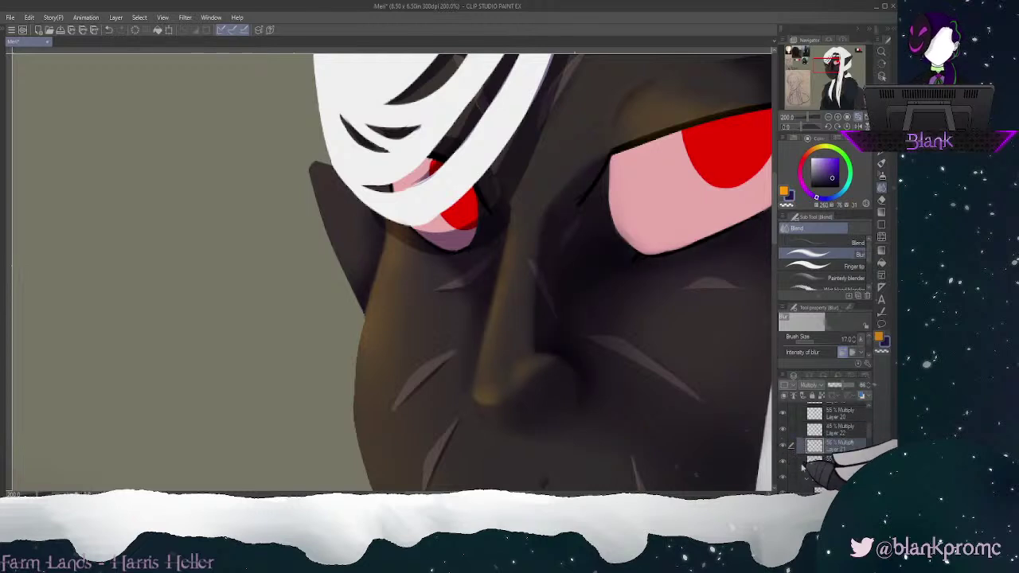
Step: On Layer 22, add dark purple G-pen shading at size 15 where the far ear meets the cheek and blur it at size 17
{"action": "left_click", "coordinate": [837, 429]}
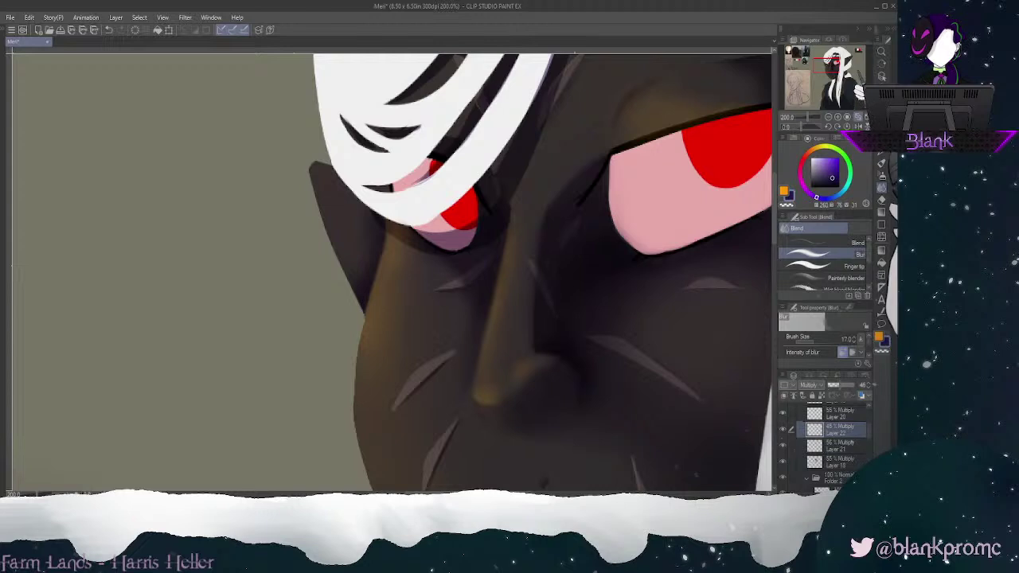
{"action": "left_click", "coordinate": [882, 163]}
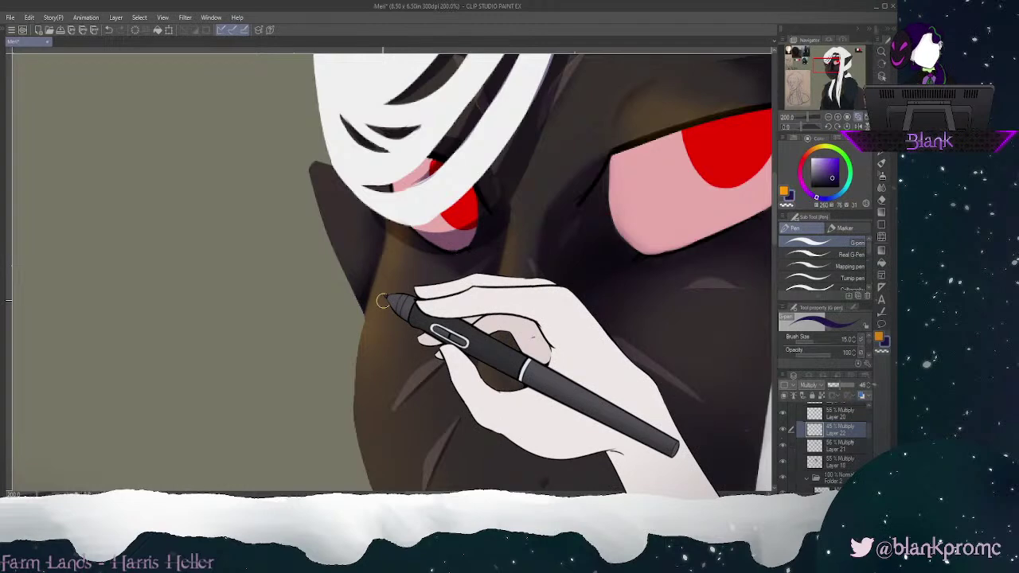
{"action": "left_click", "coordinate": [882, 187]}
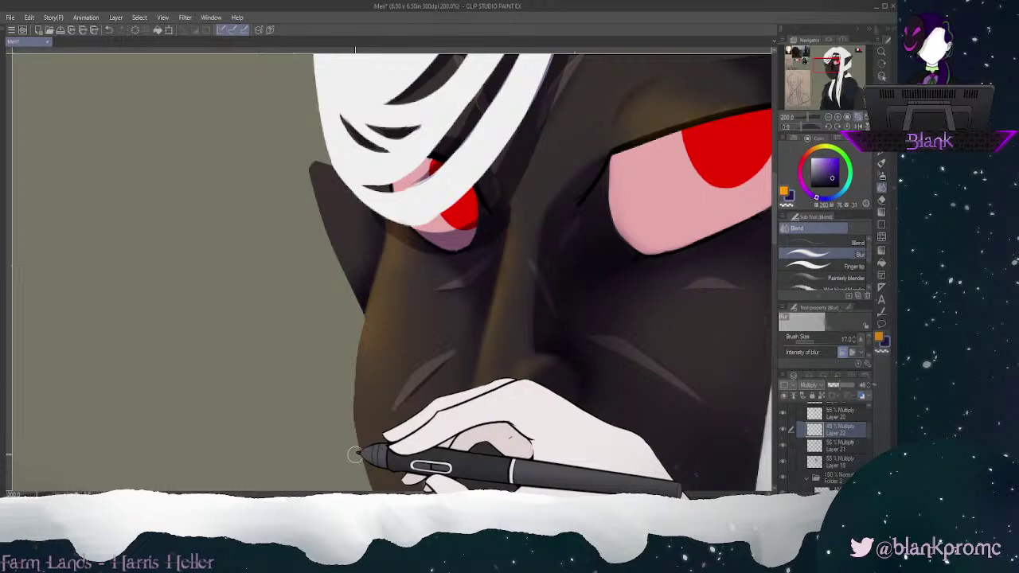
Step: Soften the orange light from below the hair down the upper cheek edge on Layers 19 and 23 with Blur at size 17
{"action": "scroll", "coordinate": [871, 430], "scroll_direction": "up", "scroll_amount": 2}
{"action": "left_click_drag", "start_coordinate": [871, 430], "coordinate": [871, 426]}
{"action": "left_click", "coordinate": [858, 445]}
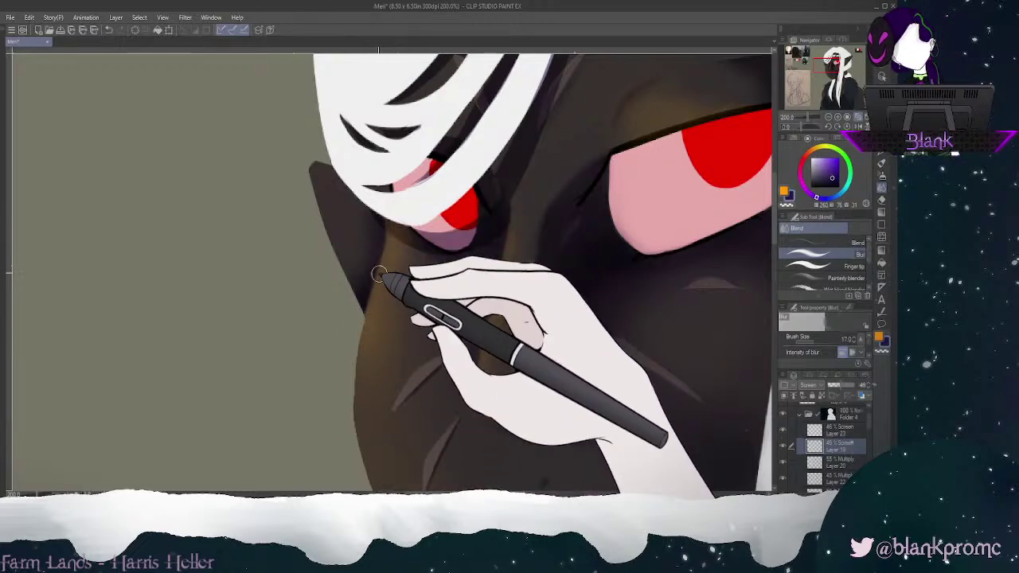
{"action": "left_click", "coordinate": [838, 430]}
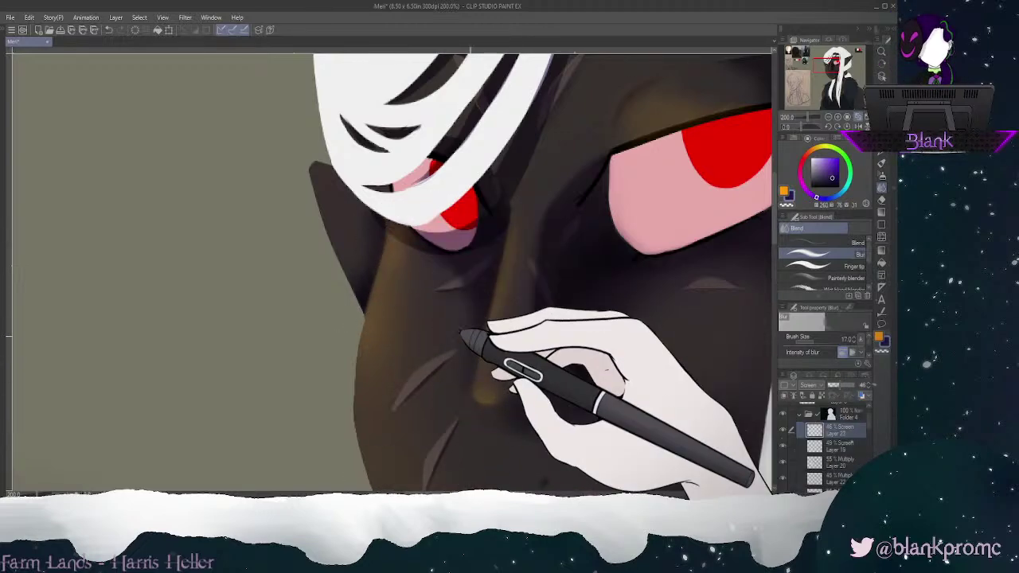
{"action": "left_click_drag", "start_coordinate": [397, 216], "coordinate": [372, 299]}
{"action": "left_click_drag", "start_coordinate": [397, 217], "coordinate": [364, 326]}
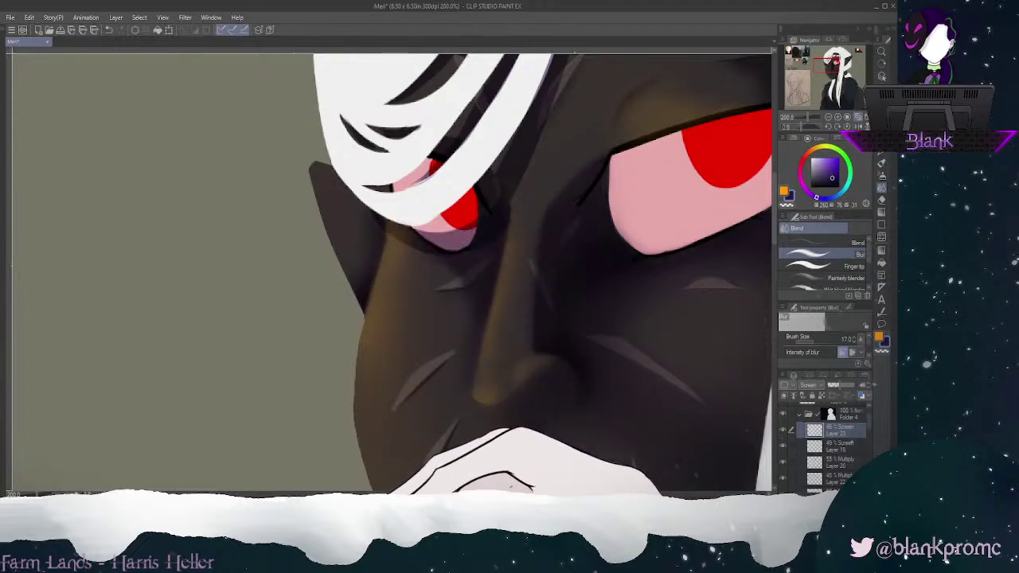
Step: Examine the whole face at 100% zoom, comparing it with Layer 19 and Layer 23 hidden and shown
{"action": "left_click", "coordinate": [829, 117]}
{"action": "left_click", "coordinate": [828, 117]}
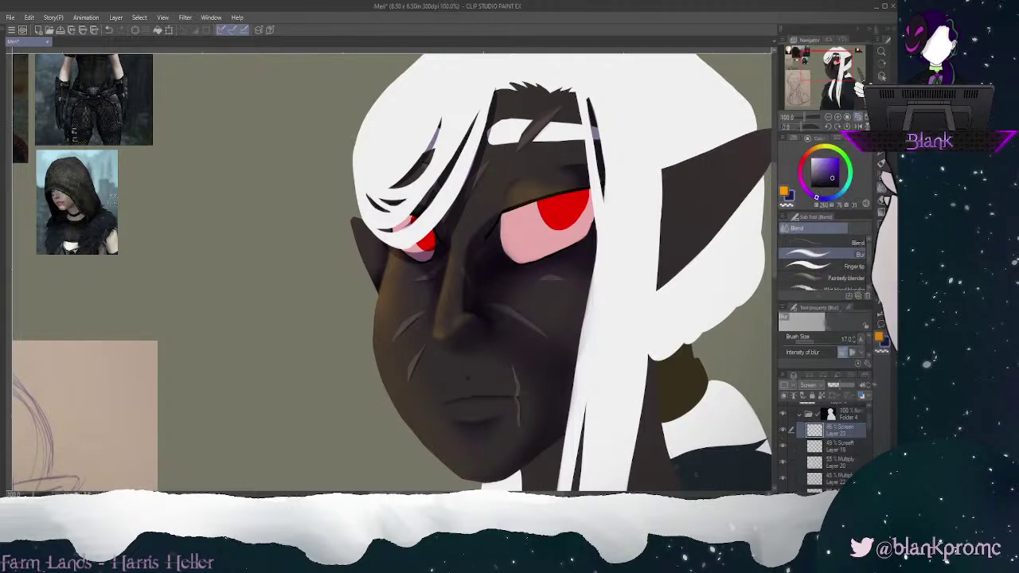
{"action": "left_click", "coordinate": [882, 164]}
{"action": "left_click", "coordinate": [851, 445]}
{"action": "left_click", "coordinate": [783, 446]}
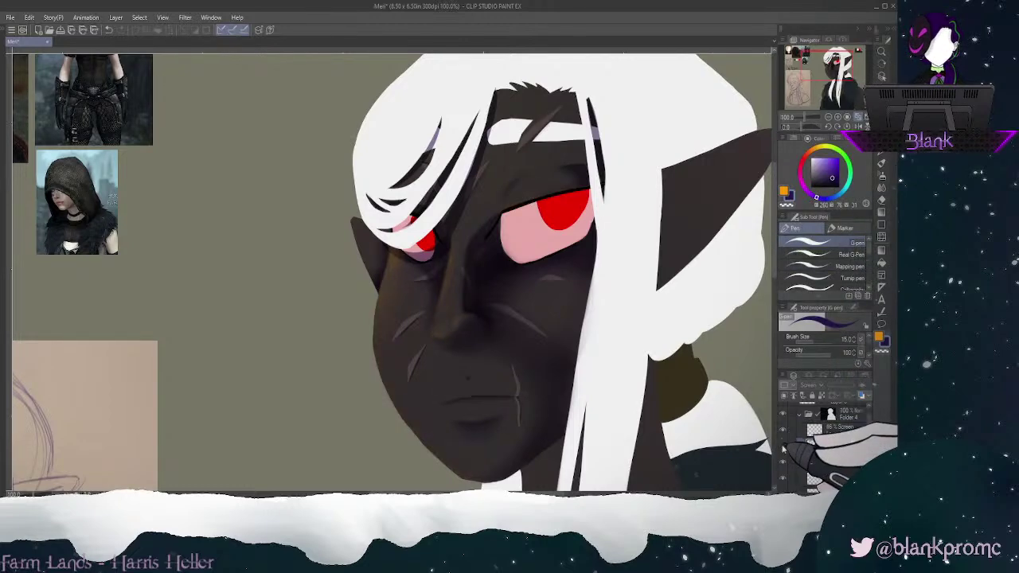
{"action": "left_click", "coordinate": [783, 446]}
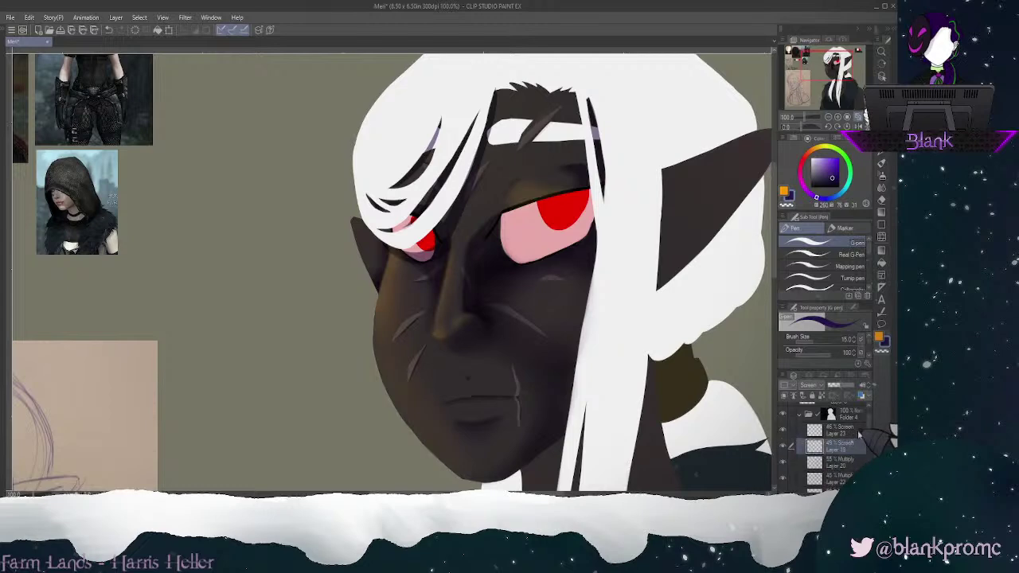
{"action": "left_click", "coordinate": [844, 431]}
{"action": "left_click", "coordinate": [783, 430]}
{"action": "left_click", "coordinate": [784, 431]}
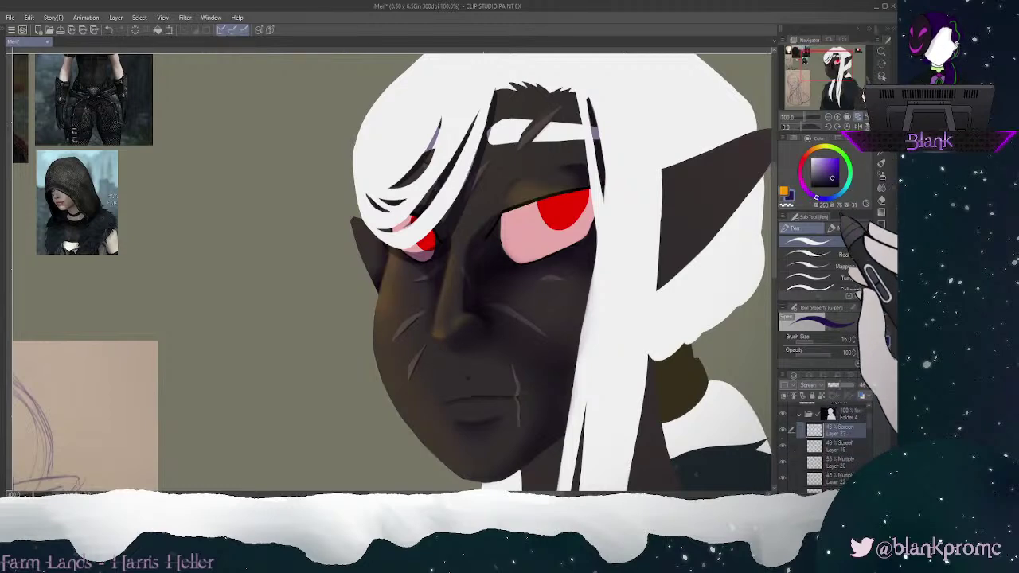
Step: On Layer 23, blur the upper cheek light at size 30 and airbrush soft orange at size 20 down the cheek and jaw edge
{"action": "left_click", "coordinate": [881, 188]}
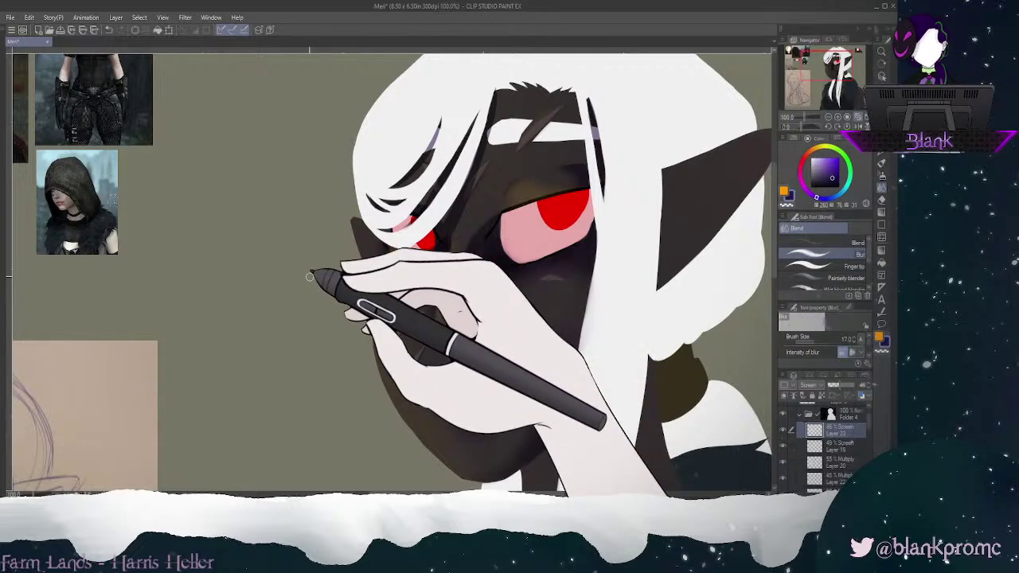
{"action": "mouse_move", "coordinate": [394, 279]}
{"action": "left_mouse_down"}
{"action": "mouse_move", "coordinate": [385, 330]}
{"action": "mouse_move", "coordinate": [394, 275]}
{"action": "mouse_move", "coordinate": [398, 317]}
{"action": "mouse_move", "coordinate": [395, 273]}
{"action": "mouse_move", "coordinate": [392, 354]}
{"action": "mouse_move", "coordinate": [392, 301]}
{"action": "mouse_move", "coordinate": [403, 341]}
{"action": "left_mouse_up"}
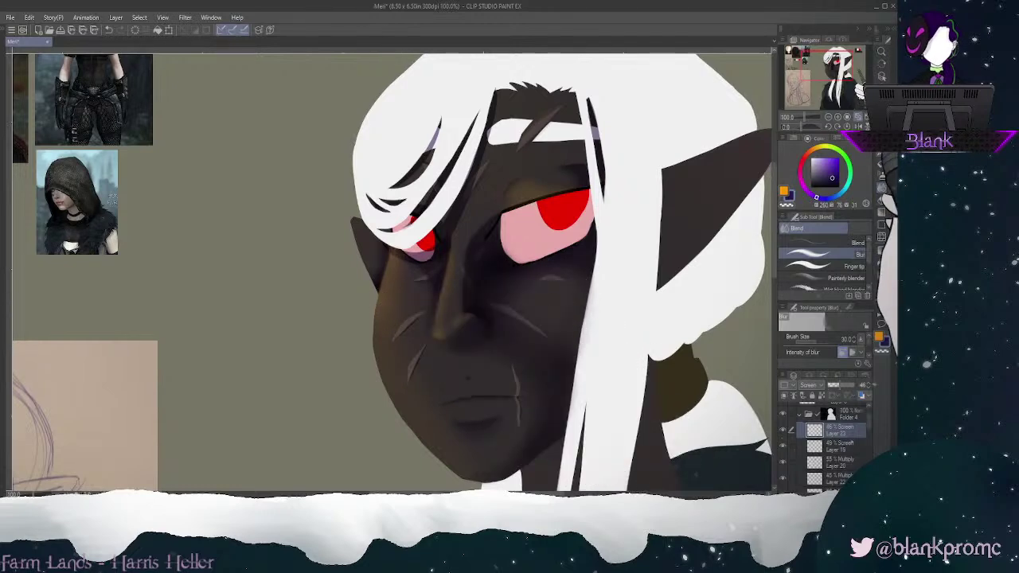
{"action": "left_click", "coordinate": [881, 176]}
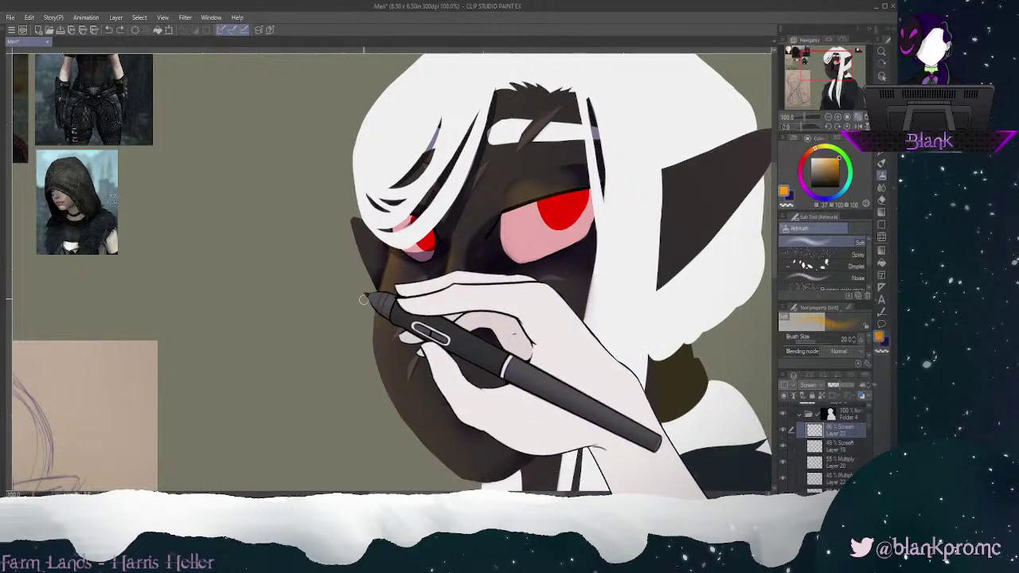
{"action": "mouse_move", "coordinate": [391, 278]}
{"action": "left_mouse_down"}
{"action": "mouse_move", "coordinate": [382, 348]}
{"action": "mouse_move", "coordinate": [387, 407]}
{"action": "left_mouse_up"}
{"action": "mouse_move", "coordinate": [373, 309]}
{"action": "left_mouse_down"}
{"action": "mouse_move", "coordinate": [393, 412]}
{"action": "mouse_move", "coordinate": [377, 331]}
{"action": "mouse_move", "coordinate": [476, 476]}
{"action": "left_mouse_up"}
Step: Blur the airbrushed orange along the cheek and jaw edge, enlarging the Blur brush to size 80
{"action": "left_click", "coordinate": [882, 188]}
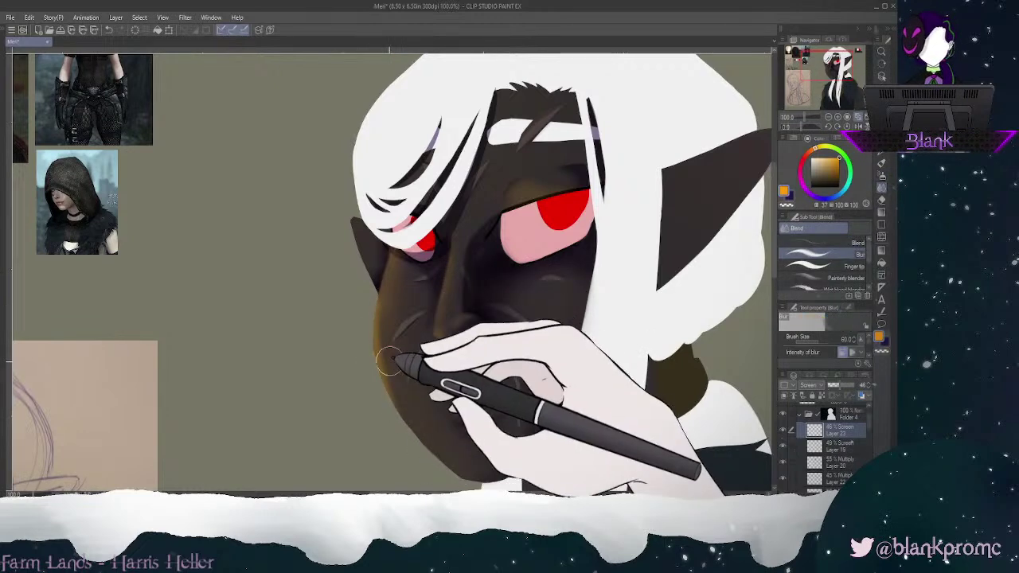
{"action": "key", "text": "bracketright"}
{"action": "key", "text": "bracketright"}
{"action": "key", "text": "bracketright"}
{"action": "key", "text": "bracketright"}
{"action": "mouse_move", "coordinate": [394, 316]}
{"action": "left_mouse_down"}
{"action": "mouse_move", "coordinate": [384, 350]}
{"action": "mouse_move", "coordinate": [390, 334]}
{"action": "mouse_move", "coordinate": [412, 425]}
{"action": "mouse_move", "coordinate": [396, 374]}
{"action": "mouse_move", "coordinate": [443, 426]}
{"action": "mouse_move", "coordinate": [397, 414]}
{"action": "mouse_move", "coordinate": [369, 309]}
{"action": "mouse_move", "coordinate": [483, 492]}
{"action": "left_mouse_up"}
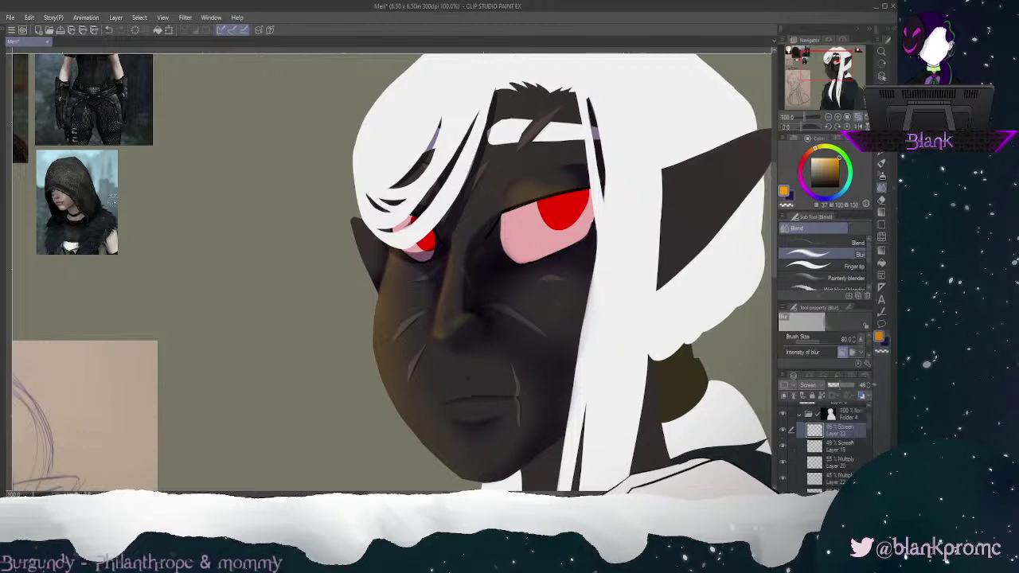
Step: Select the Multiply shading layers and Screen Layer 19 together with the face layers in Folder 2
{"action": "left_click_drag", "start_coordinate": [827, 66], "coordinate": [826, 69]}
{"action": "scroll", "coordinate": [870, 436], "scroll_direction": "down", "scroll_amount": 4}
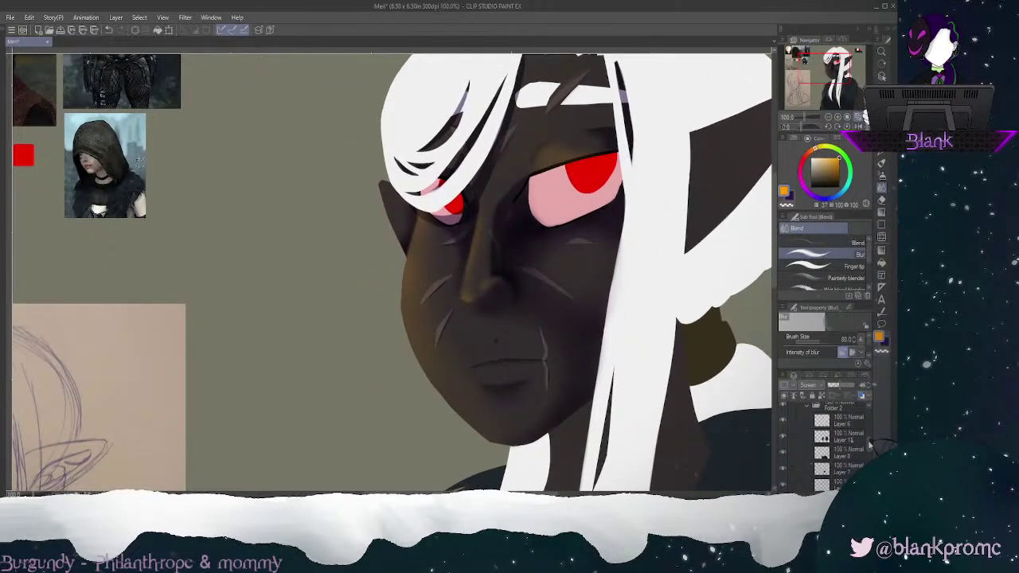
{"action": "left_click", "coordinate": [853, 459]}
{"action": "left_click", "coordinate": [792, 443]}
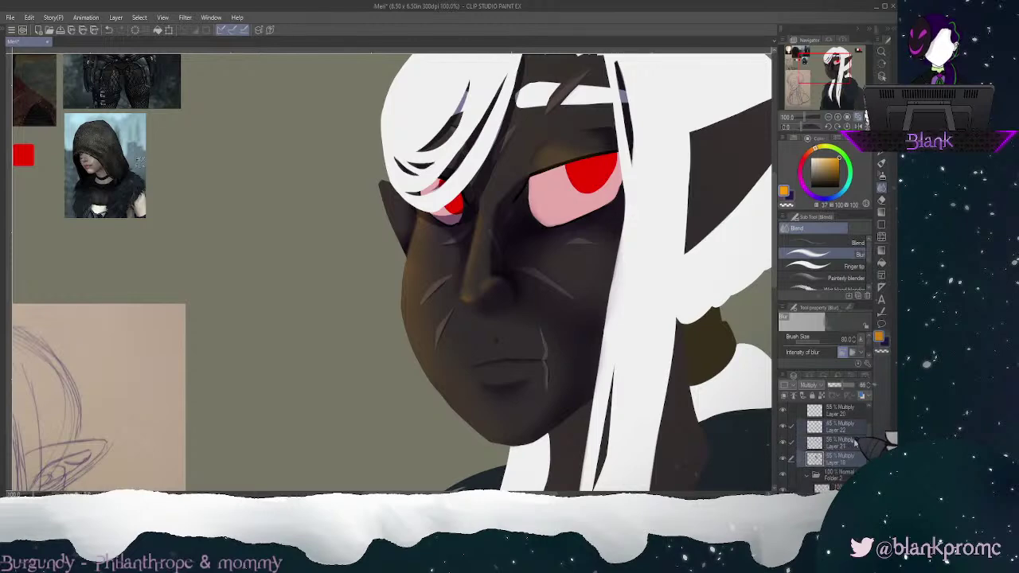
{"action": "scroll", "coordinate": [793, 436], "scroll_direction": "up", "scroll_amount": 3}
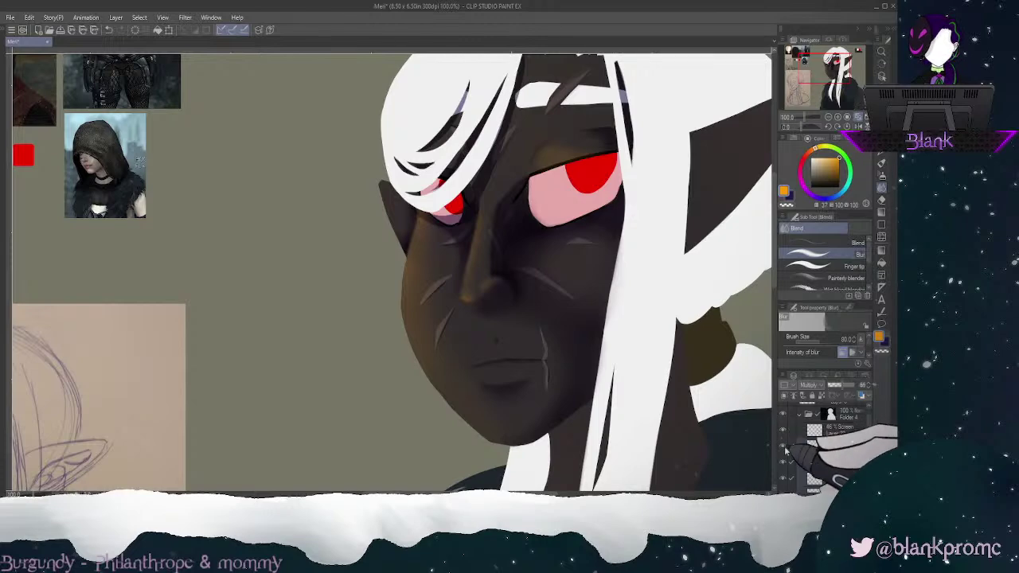
{"action": "scroll", "coordinate": [828, 442], "scroll_direction": "up", "scroll_amount": 1}
Step: Lasso the mouth together with its corner scar across the selected face and shading layers
{"action": "left_click", "coordinate": [838, 126]}
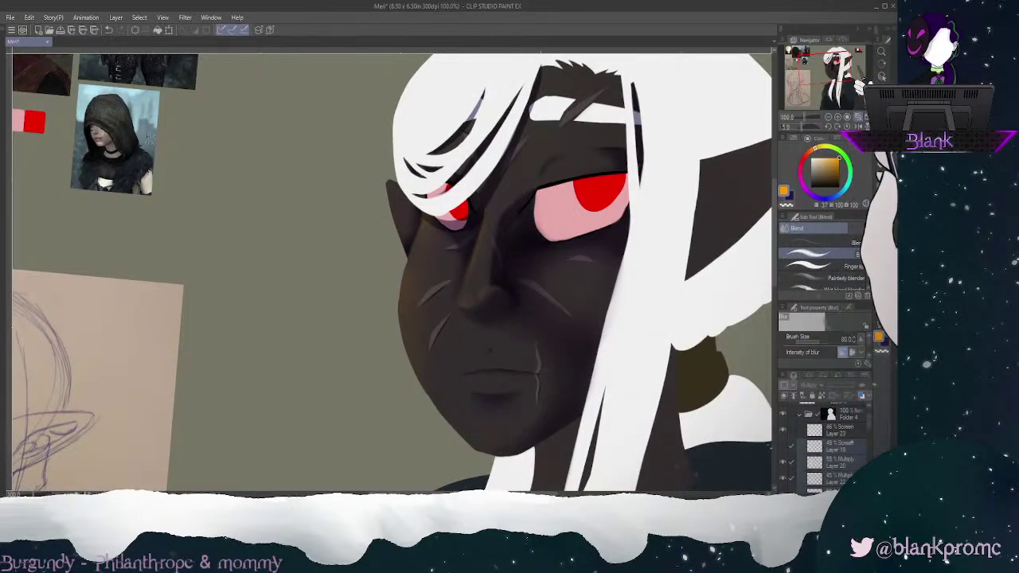
{"action": "left_click", "coordinate": [881, 101]}
{"action": "mouse_move", "coordinate": [535, 418]}
{"action": "left_mouse_down"}
{"action": "mouse_move", "coordinate": [561, 375]}
{"action": "mouse_move", "coordinate": [563, 349]}
{"action": "mouse_move", "coordinate": [548, 328]}
{"action": "mouse_move", "coordinate": [479, 341]}
{"action": "mouse_move", "coordinate": [449, 359]}
{"action": "mouse_move", "coordinate": [449, 379]}
{"action": "mouse_move", "coordinate": [485, 416]}
{"action": "left_mouse_up"}
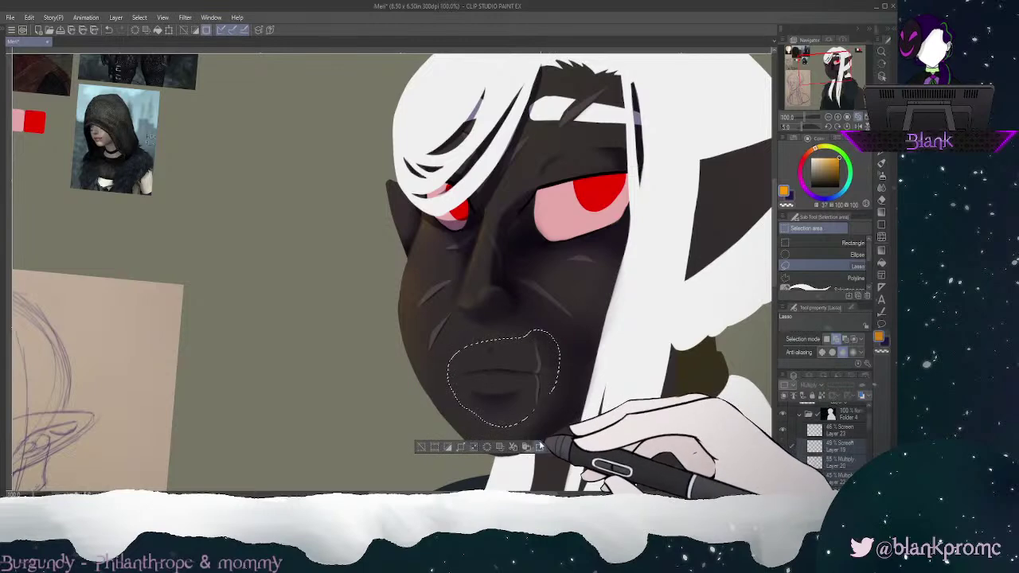
Step: Try shifting the selected mouth slightly left across all selected layers
{"action": "left_click", "coordinate": [540, 447]}
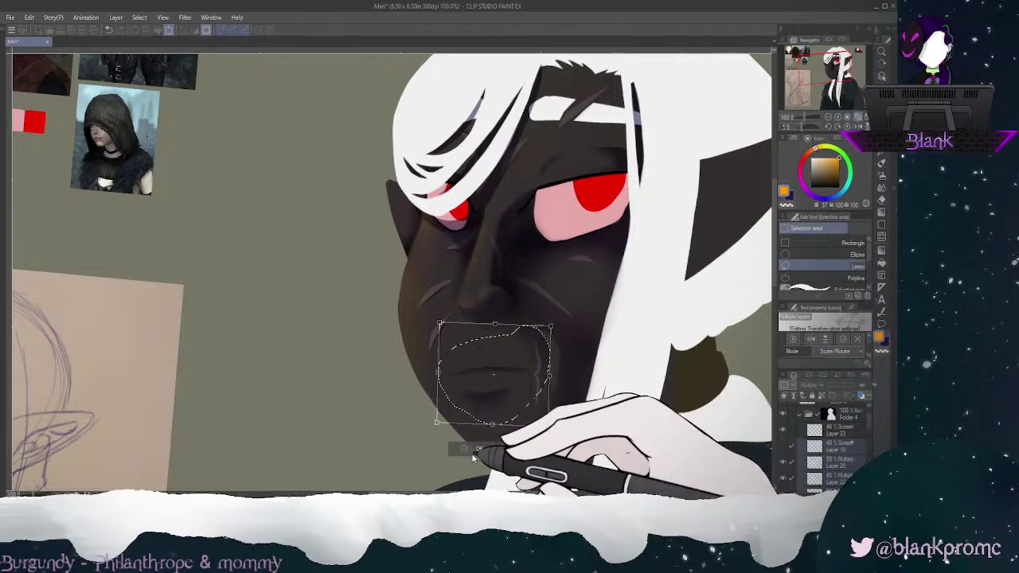
{"action": "key", "text": "Return"}
{"action": "left_click", "coordinate": [412, 446]}
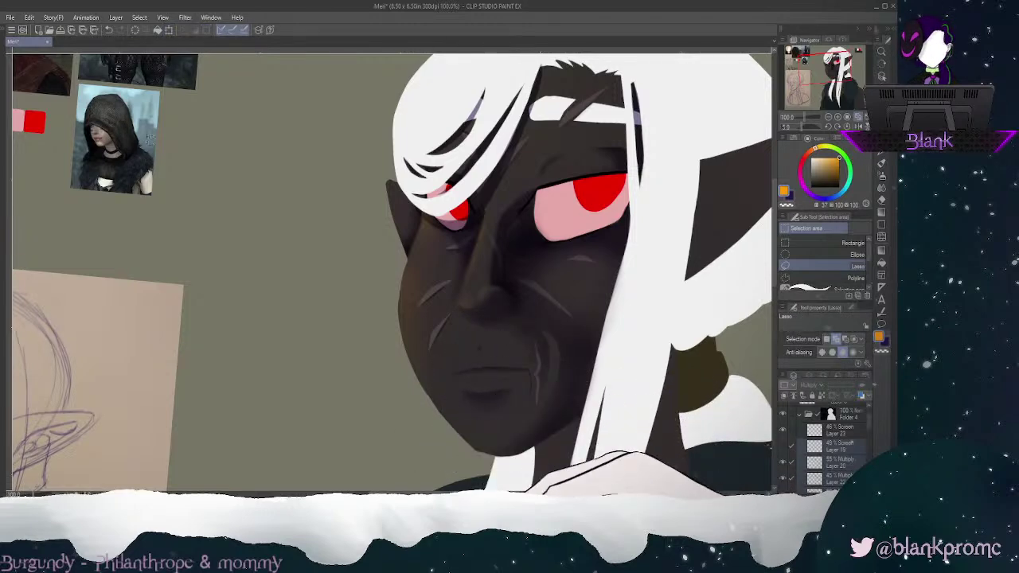
{"action": "key", "text": "ctrl+z"}
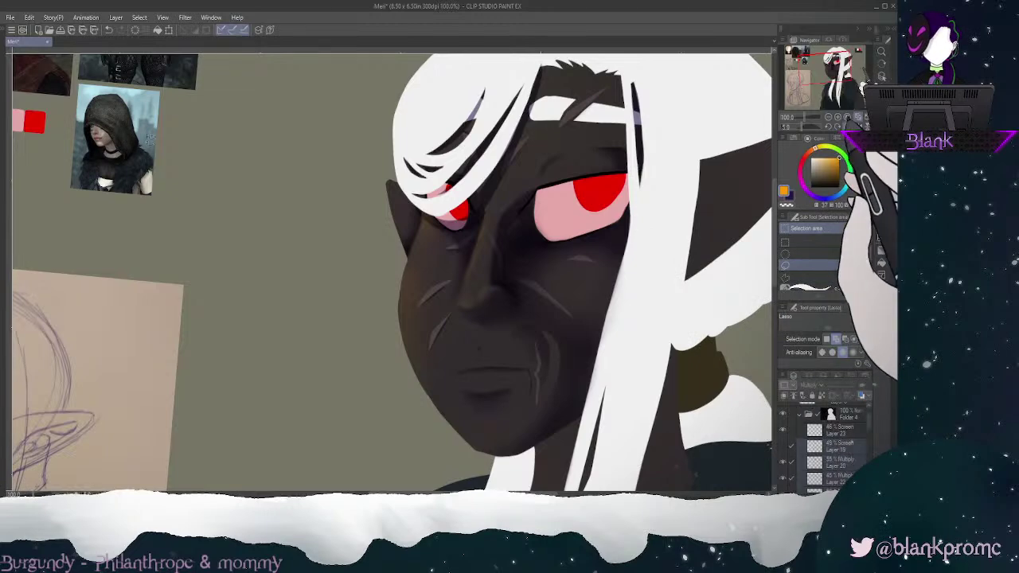
{"action": "left_click", "coordinate": [847, 126]}
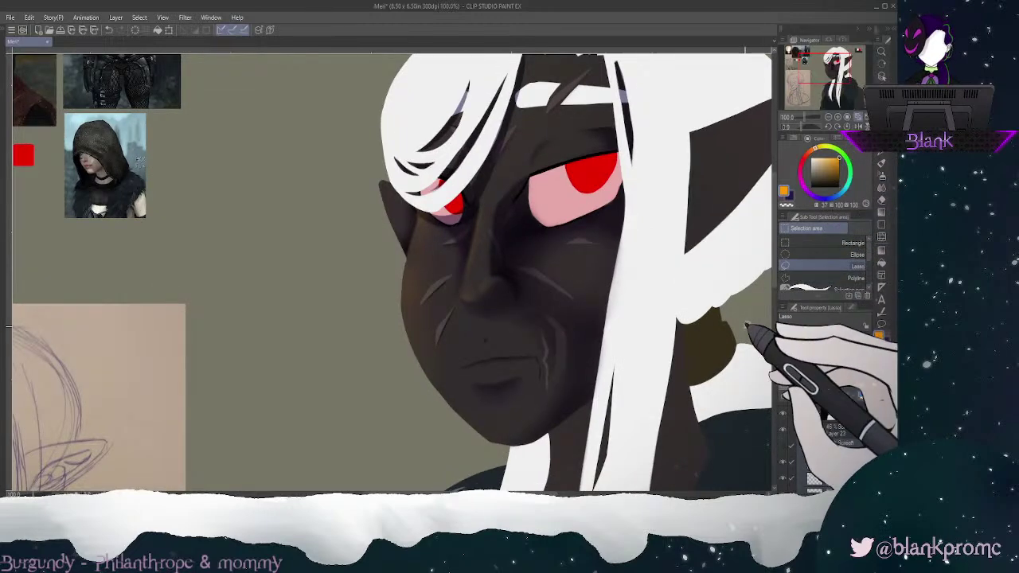
{"action": "key", "text": "ctrl+z"}
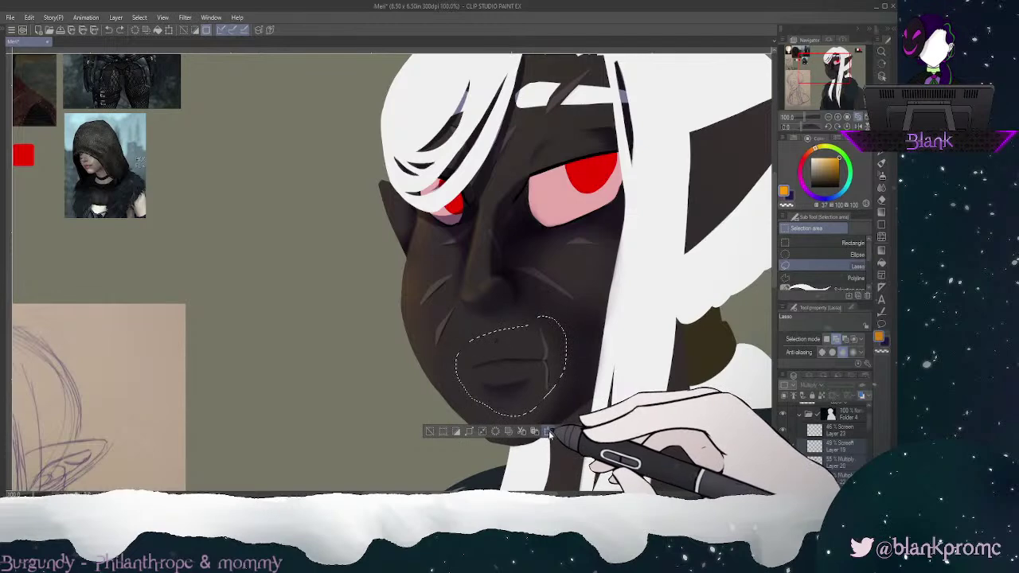
Step: Shift the selected mouth slightly left, fine-tune its corners in Perspective mode, apply the transformation and clear the selection
{"action": "left_click", "coordinate": [547, 431]}
{"action": "left_click_drag", "start_coordinate": [540, 397], "coordinate": [529, 397]}
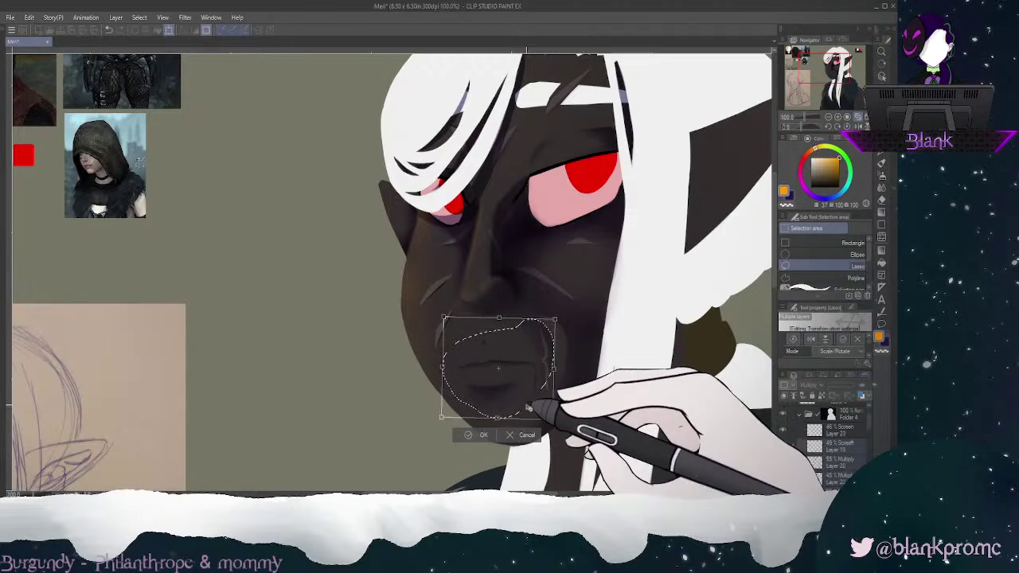
{"action": "left_click", "coordinate": [811, 340]}
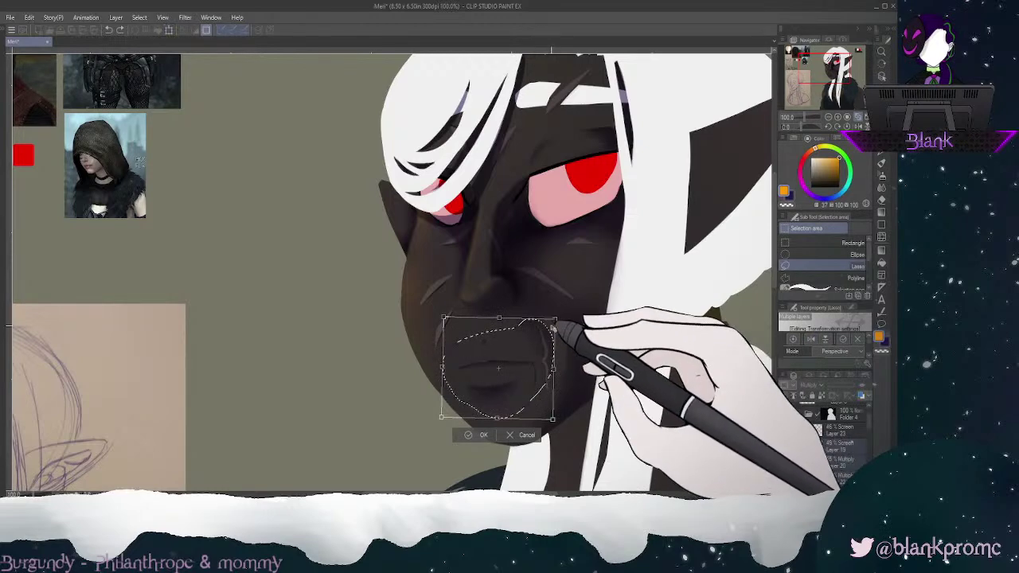
{"action": "left_click_drag", "start_coordinate": [556, 320], "coordinate": [557, 318]}
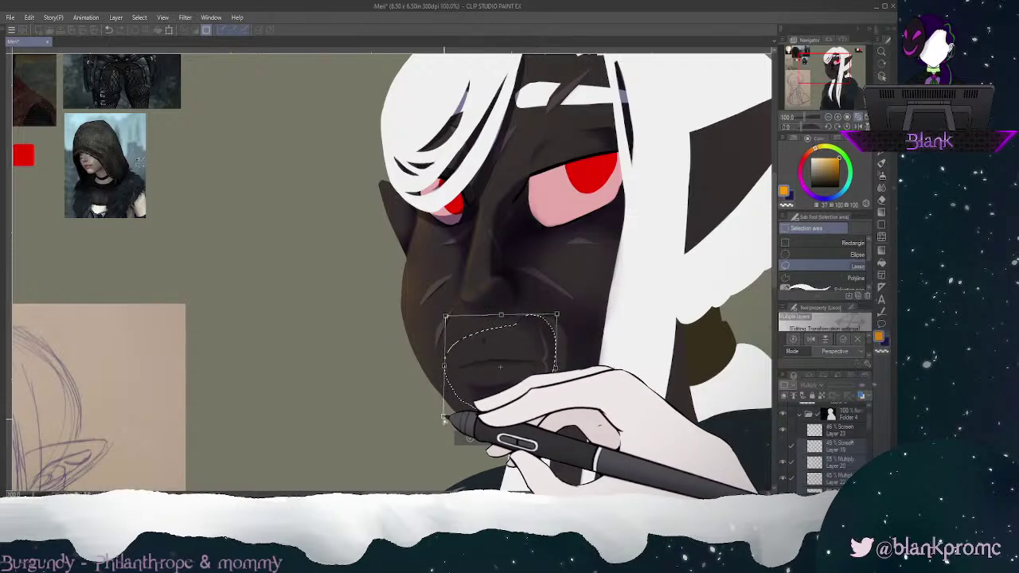
{"action": "left_click_drag", "start_coordinate": [444, 416], "coordinate": [445, 415]}
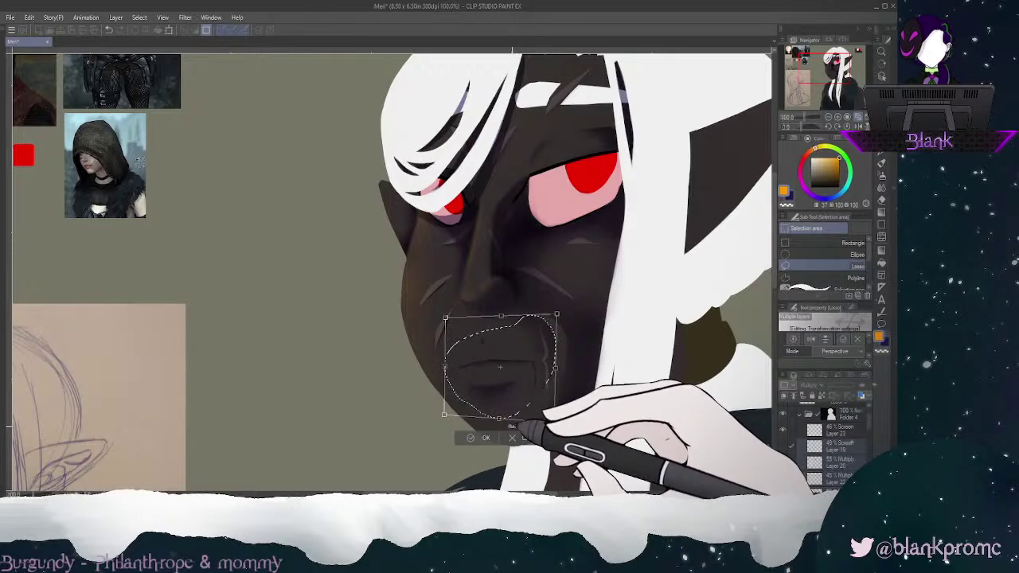
{"action": "left_click", "coordinate": [485, 438]}
{"action": "key", "text": "ctrl+d"}
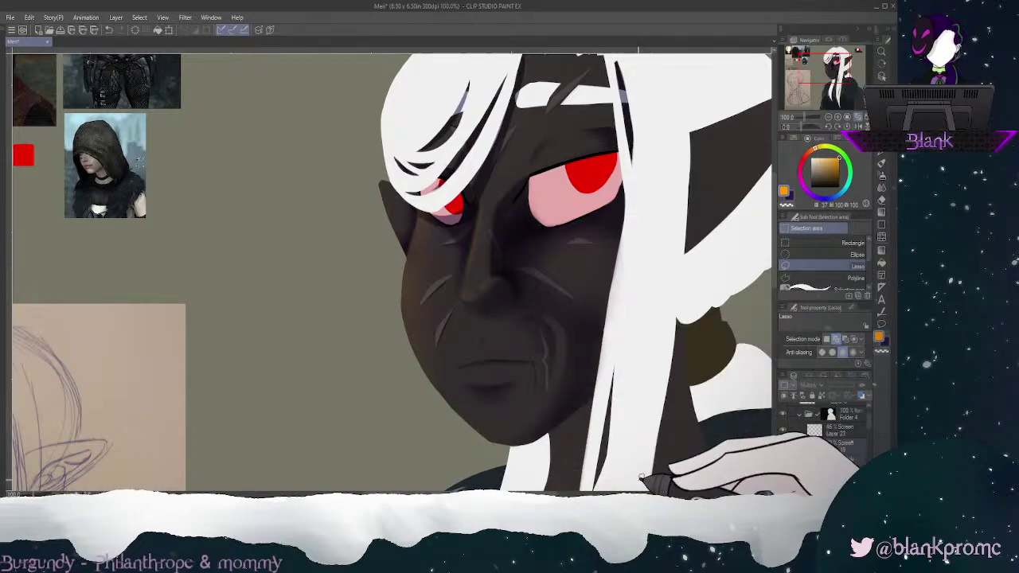
Step: On Layer 16, lasso the scar at the mouth's corner and move it left against the lips
{"action": "scroll", "coordinate": [836, 446], "scroll_direction": "down", "scroll_amount": 5}
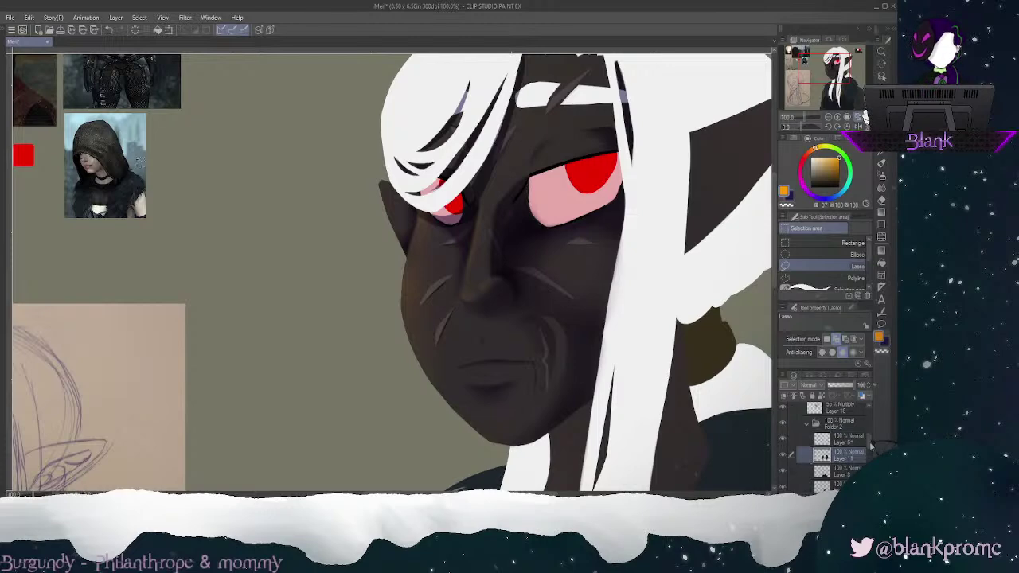
{"action": "scroll", "coordinate": [872, 446], "scroll_direction": "down", "scroll_amount": 5}
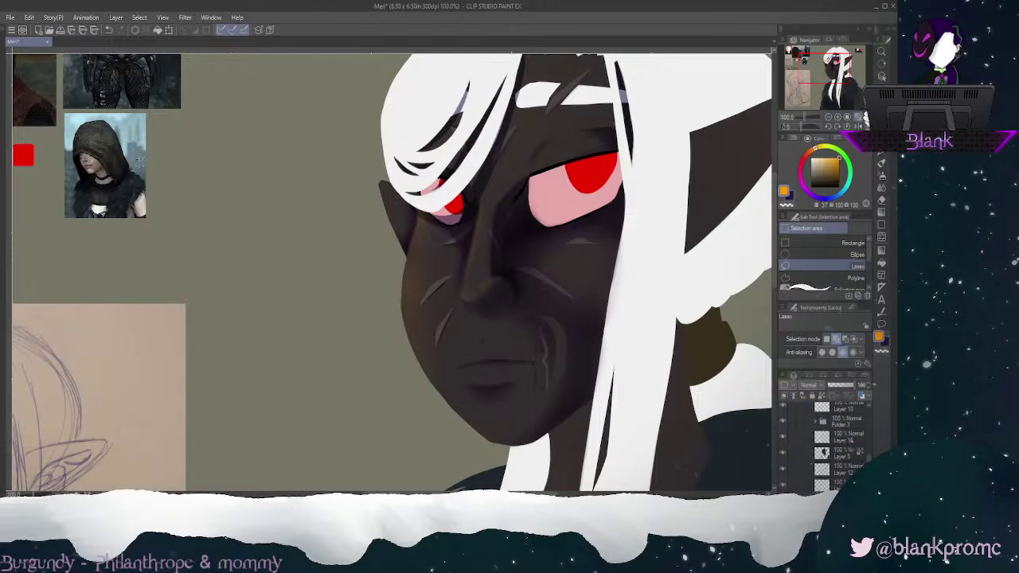
{"action": "mouse_move", "coordinate": [544, 313]}
{"action": "left_mouse_down"}
{"action": "mouse_move", "coordinate": [550, 402]}
{"action": "mouse_move", "coordinate": [538, 387]}
{"action": "left_mouse_up"}
{"action": "left_click", "coordinate": [581, 422]}
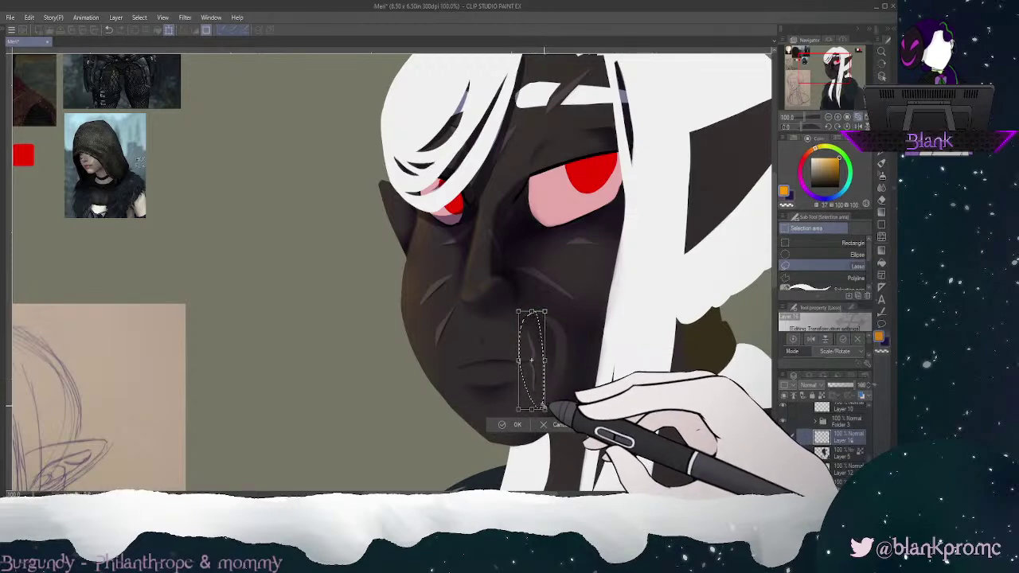
{"action": "left_click", "coordinate": [517, 425]}
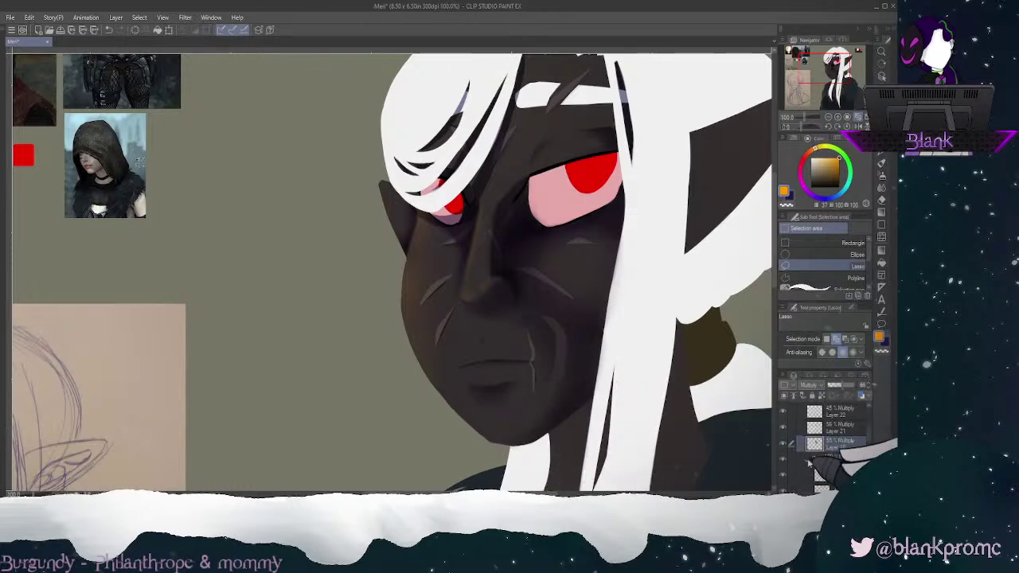
Step: Identify the stray shadow edge beside the mouth on the 55% Multiply layer and blur it away
{"action": "left_click", "coordinate": [783, 444]}
{"action": "left_click", "coordinate": [783, 444]}
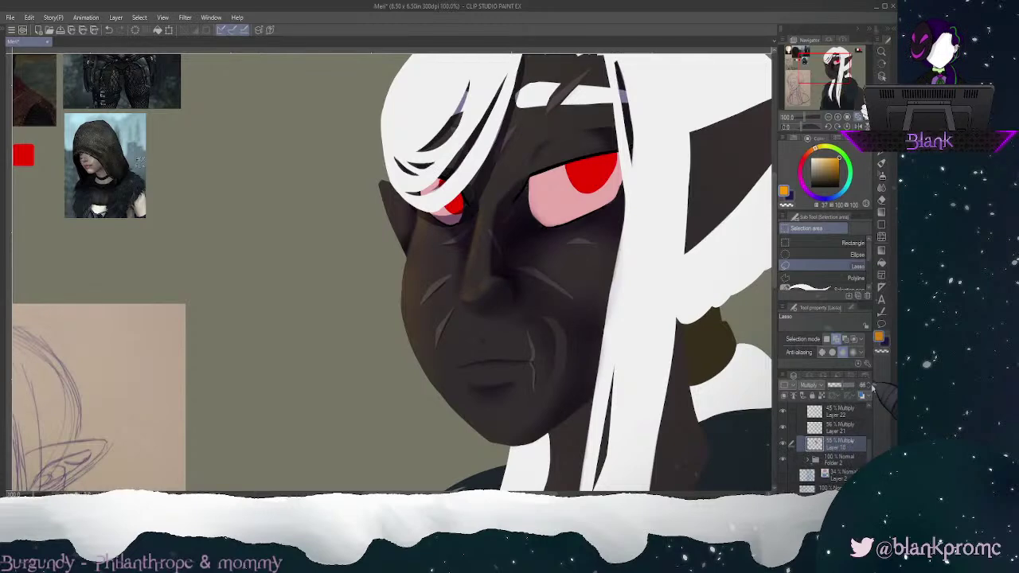
{"action": "left_click", "coordinate": [882, 188]}
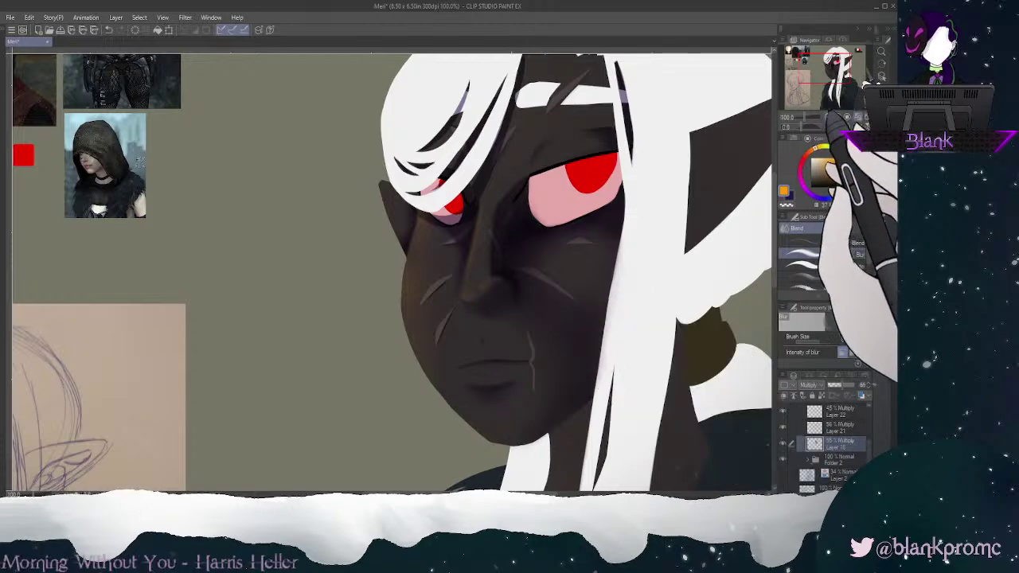
Step: Check the whole character and select the dark skin base layer inside Folder 2
{"action": "left_click", "coordinate": [828, 117]}
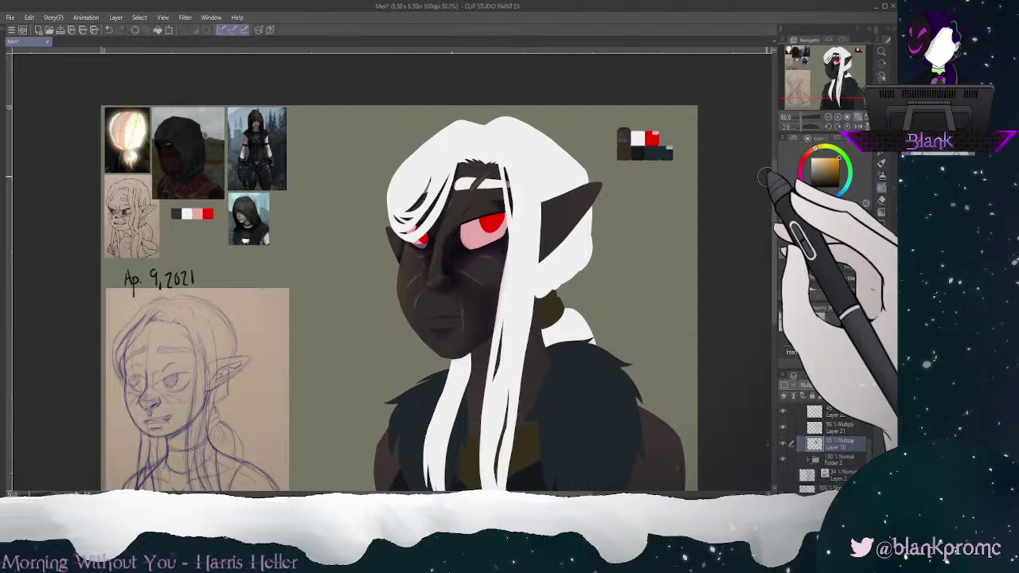
{"action": "left_click", "coordinate": [847, 117]}
{"action": "left_click_drag", "start_coordinate": [826, 67], "coordinate": [848, 52]}
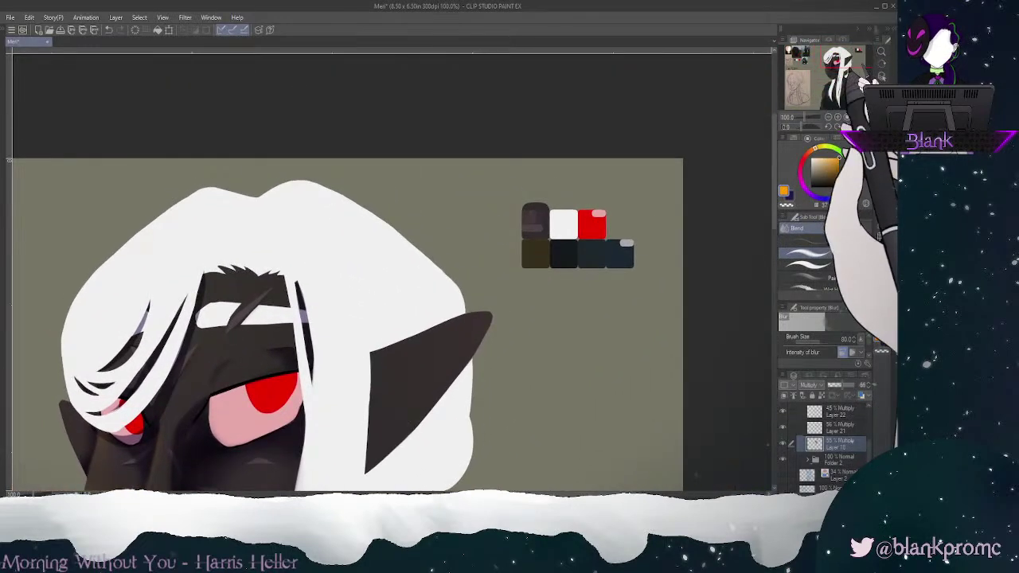
{"action": "scroll", "coordinate": [391, 274], "scroll_direction": "up", "scroll_amount": 2}
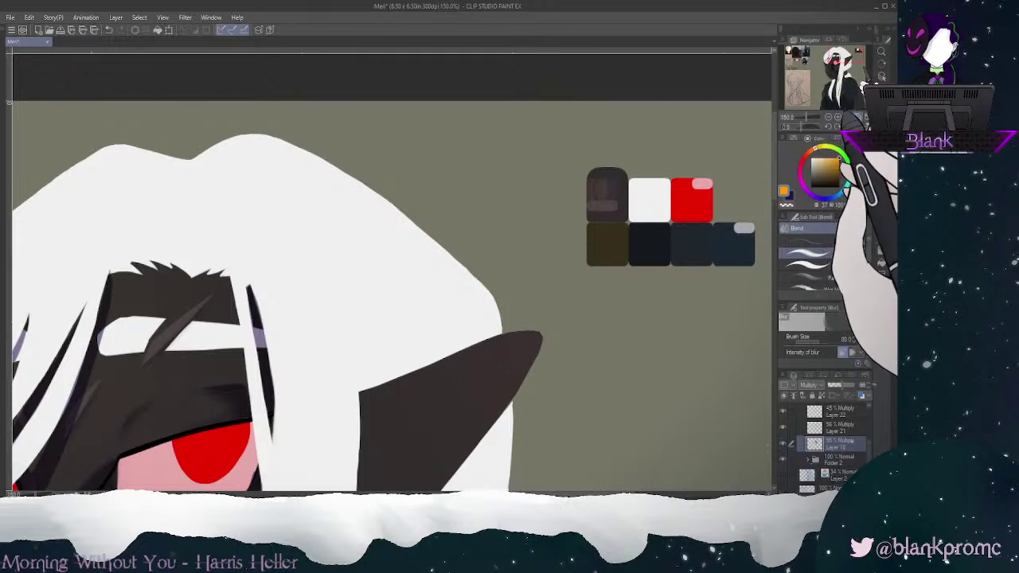
{"action": "key", "text": "ctrl+minus"}
{"action": "left_click_drag", "start_coordinate": [263, 390], "coordinate": [508, 157]}
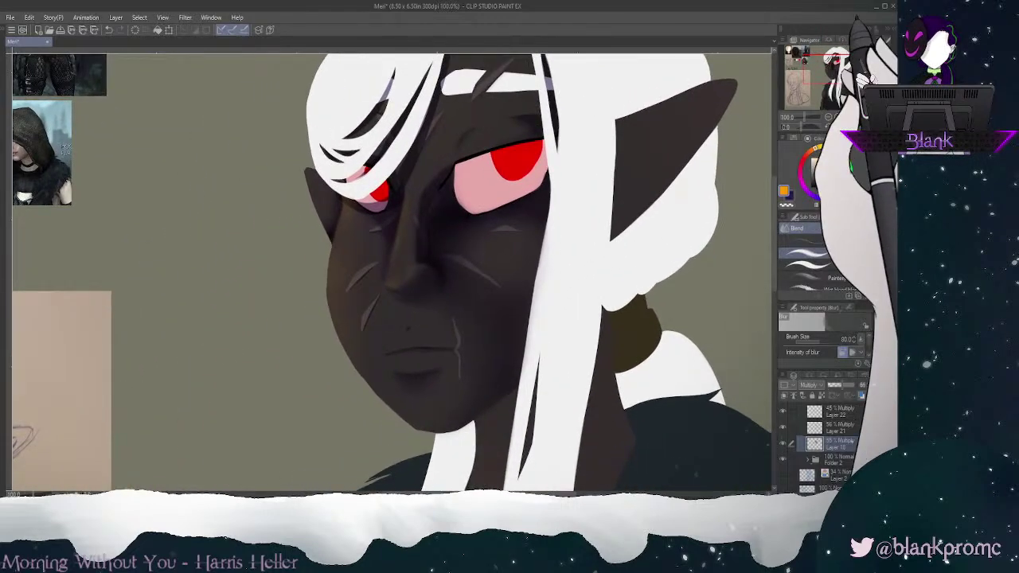
{"action": "scroll", "coordinate": [828, 446], "scroll_direction": "down", "scroll_amount": 3}
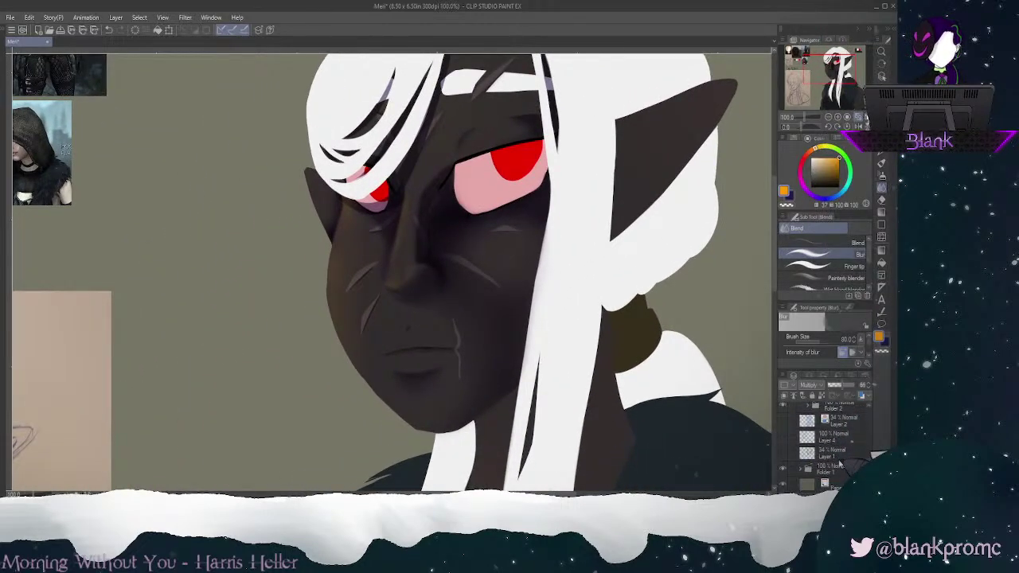
{"action": "scroll", "coordinate": [850, 464], "scroll_direction": "up", "scroll_amount": 2}
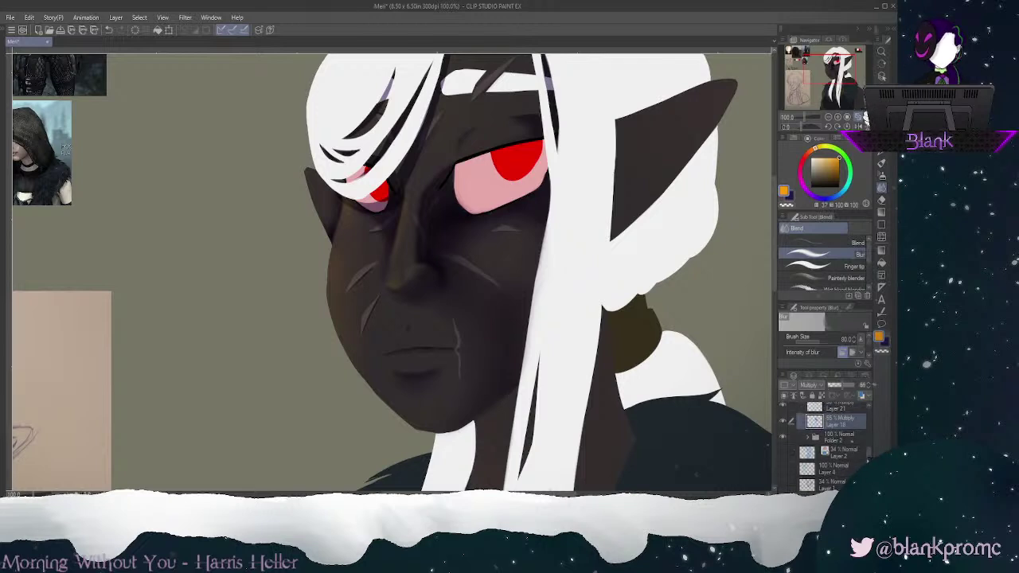
{"action": "scroll", "coordinate": [820, 446], "scroll_direction": "up", "scroll_amount": 5}
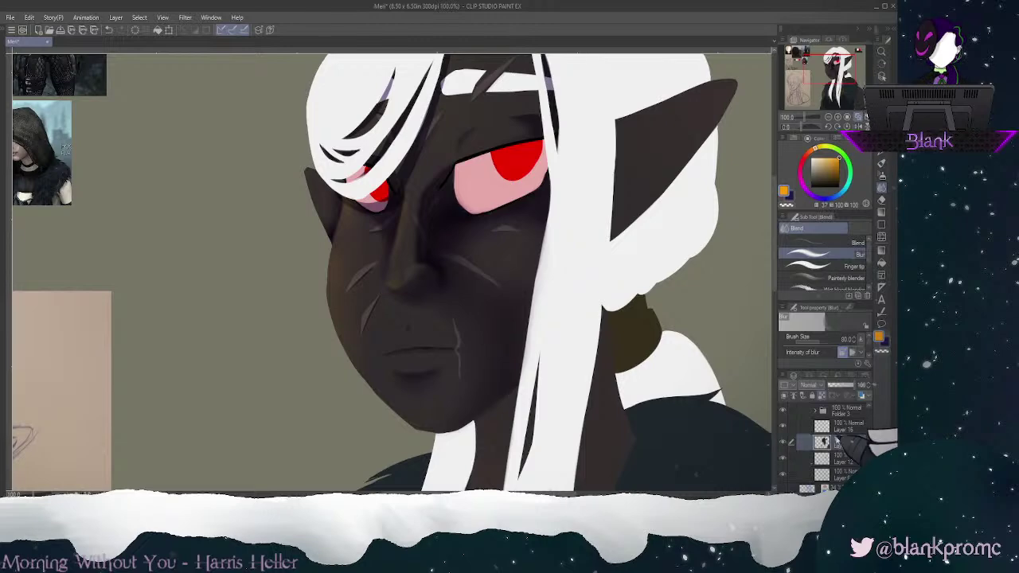
Step: Sample the dark skin tone from the colour swatches beside the character's head
{"action": "left_click_drag", "start_coordinate": [830, 69], "coordinate": [841, 61]}
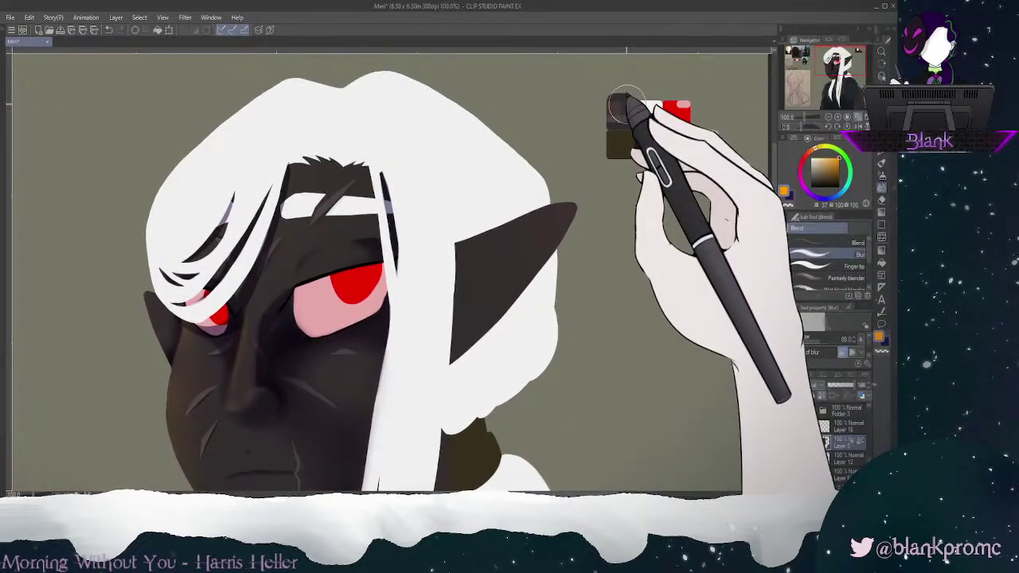
{"action": "left_click", "coordinate": [618, 107], "text": "alt"}
{"action": "left_click", "coordinate": [619, 105], "text": "alt"}
{"action": "left_click", "coordinate": [626, 123], "text": "alt"}
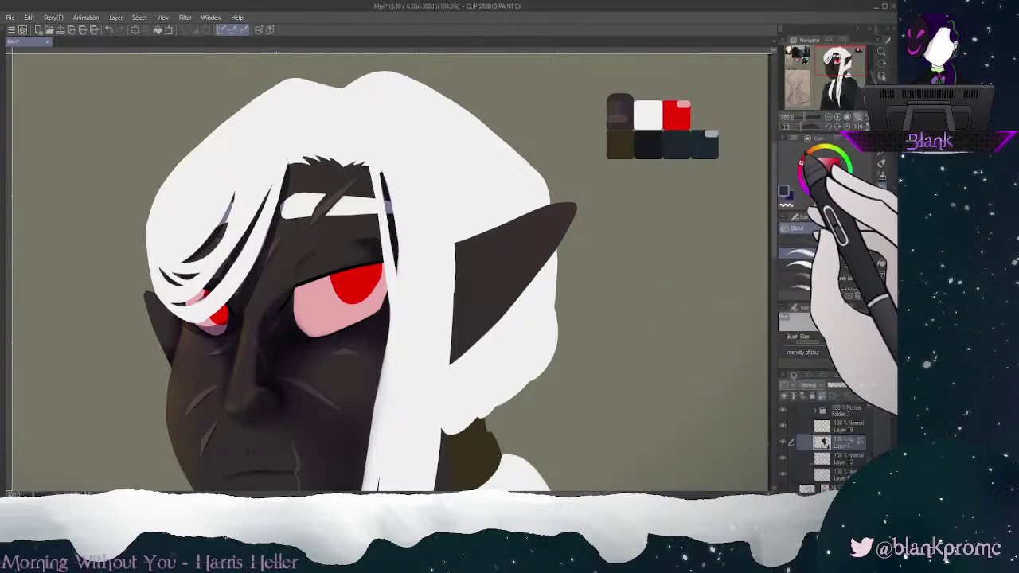
{"action": "left_click", "coordinate": [627, 119], "text": "alt"}
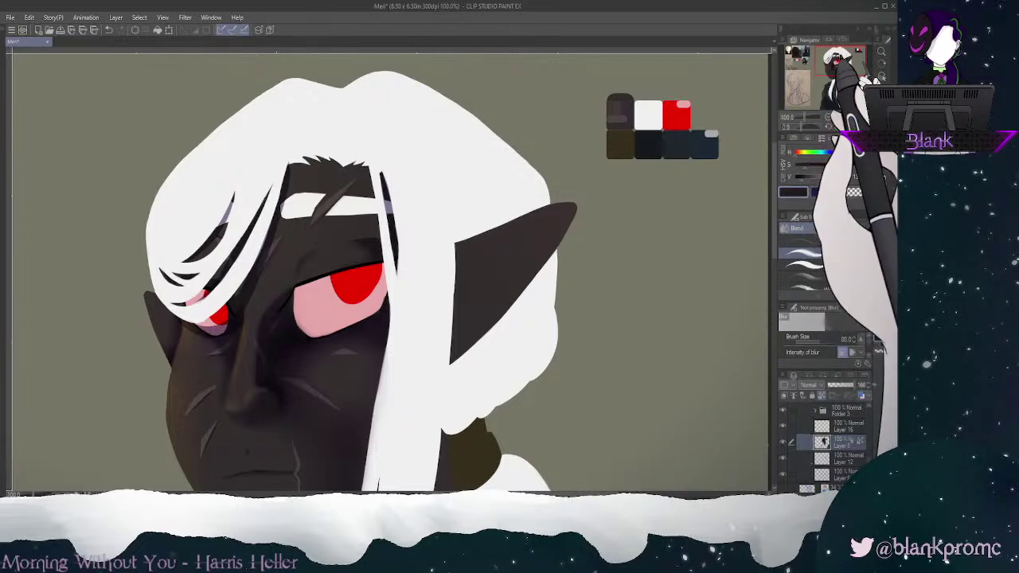
Step: Adjust the sampled tone to 21% saturation and 14% value, and darken the lips with the Soft airbrush at size 25
{"action": "key", "text": "p"}
{"action": "left_click_drag", "start_coordinate": [840, 62], "coordinate": [832, 77]}
{"action": "left_click_drag", "start_coordinate": [413, 273], "coordinate": [425, 258]}
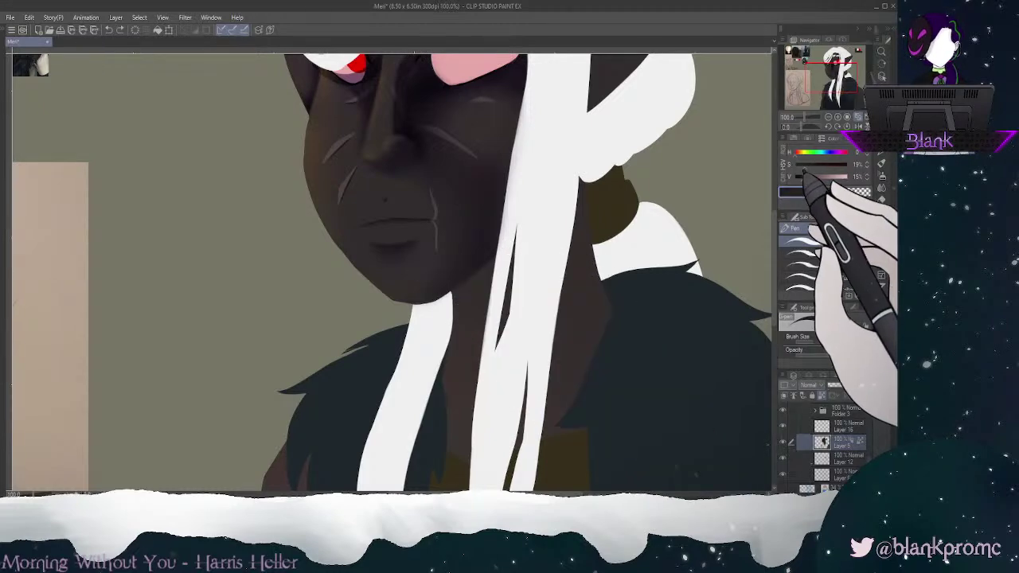
{"action": "left_click_drag", "start_coordinate": [803, 175], "coordinate": [805, 176]}
{"action": "left_click_drag", "start_coordinate": [418, 231], "coordinate": [426, 244]}
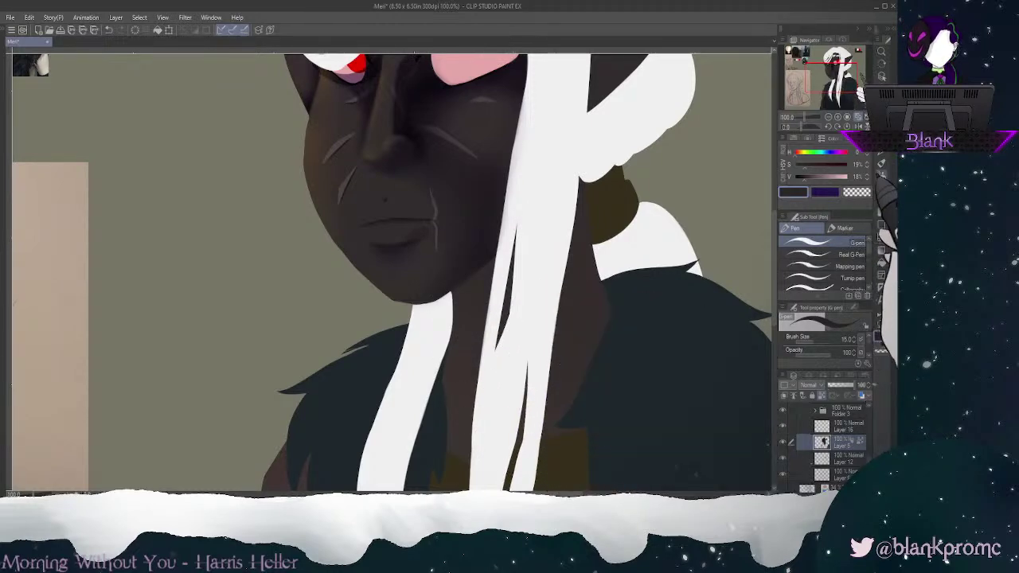
{"action": "left_click_drag", "start_coordinate": [805, 166], "coordinate": [802, 177]}
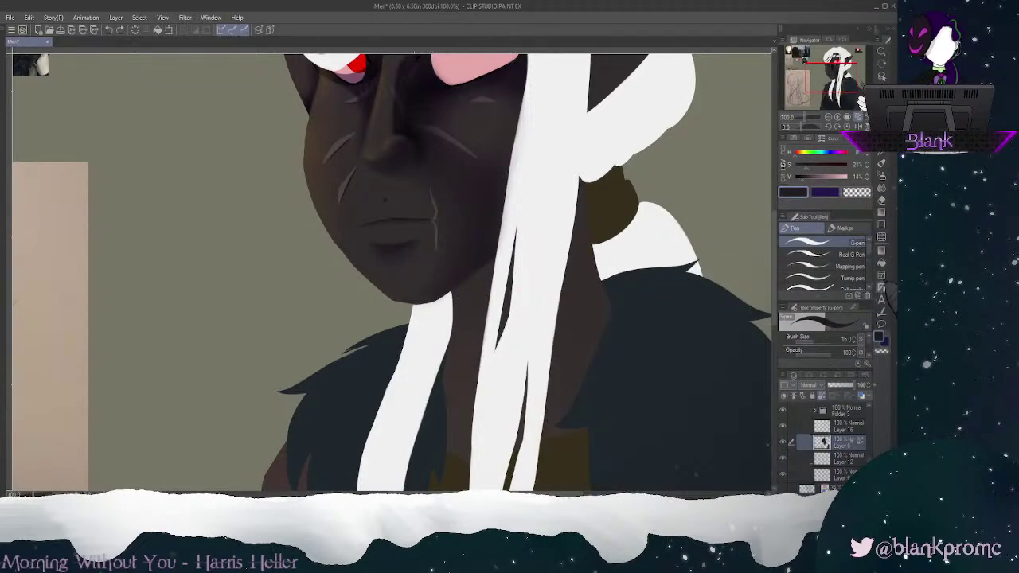
{"action": "left_click", "coordinate": [881, 176]}
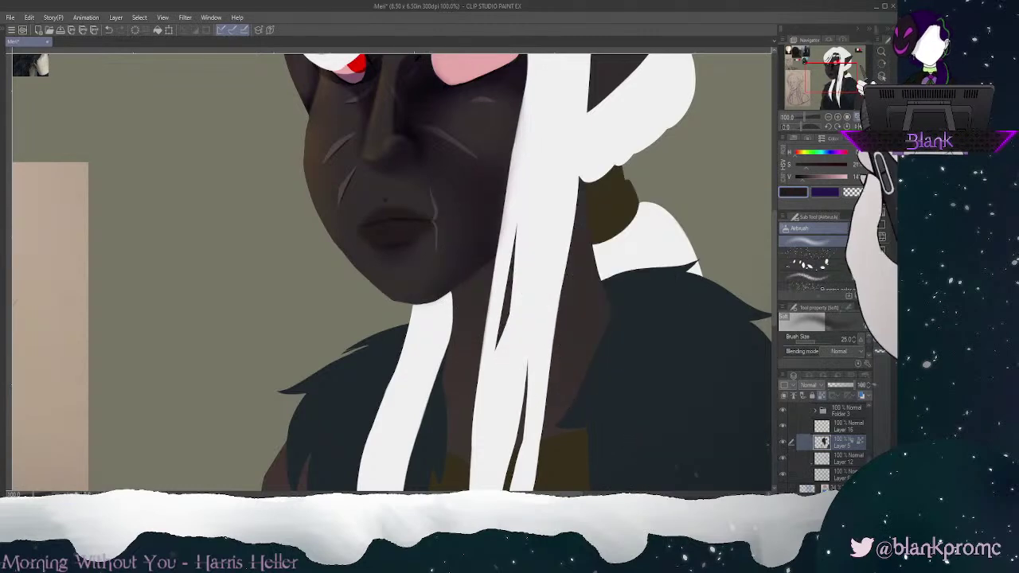
{"action": "left_click", "coordinate": [838, 117]}
{"action": "left_click_drag", "start_coordinate": [832, 77], "coordinate": [832, 72]}
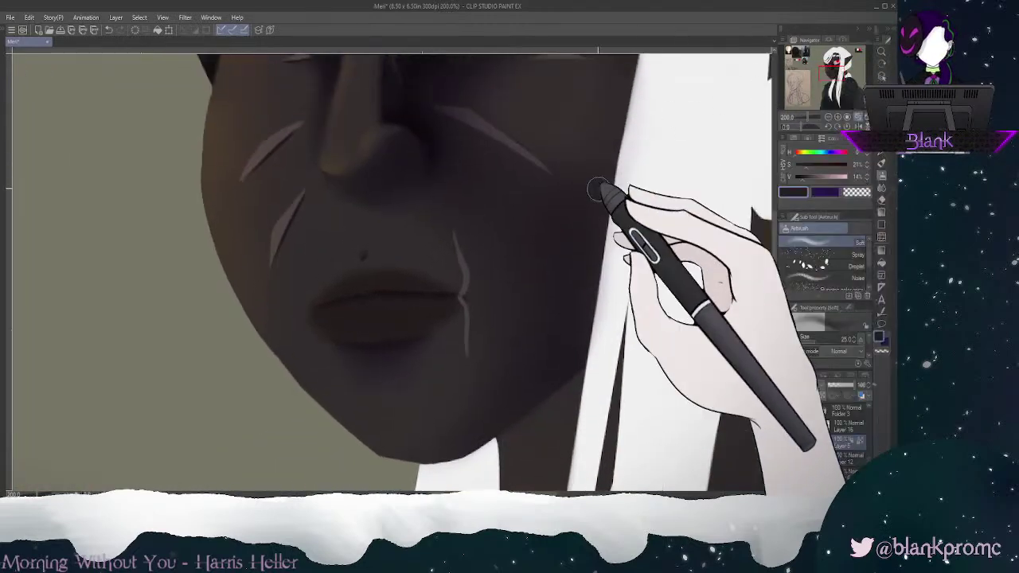
{"action": "key", "text": "e"}
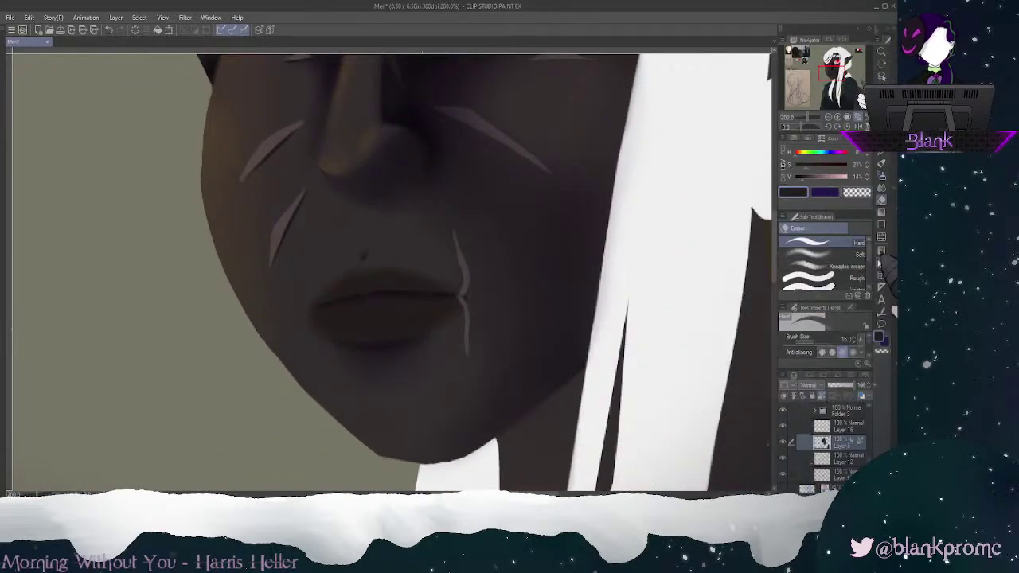
{"action": "left_click", "coordinate": [809, 253]}
{"action": "left_click_drag", "start_coordinate": [392, 356], "coordinate": [412, 348]}
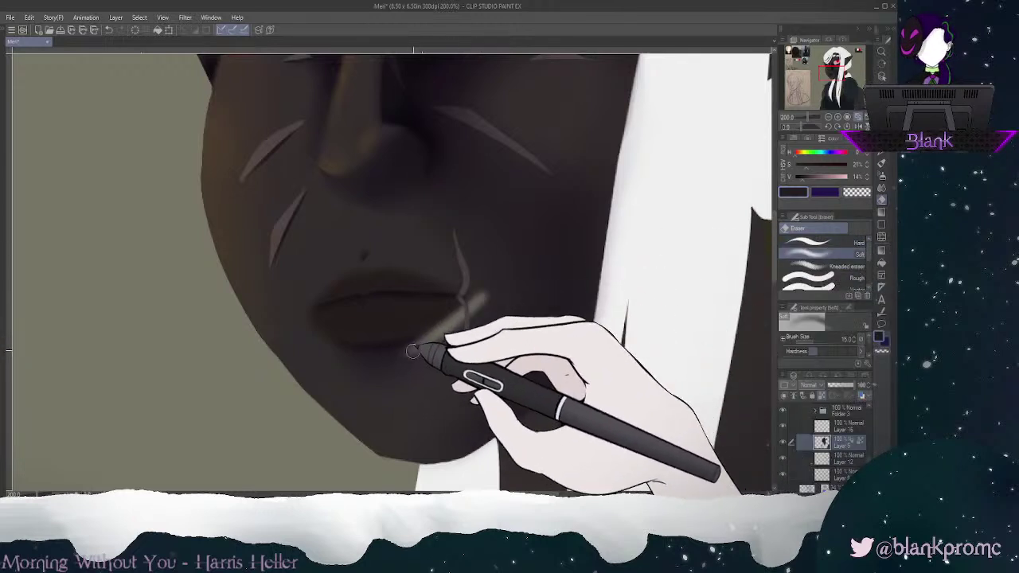
{"action": "key", "text": "ctrl+z"}
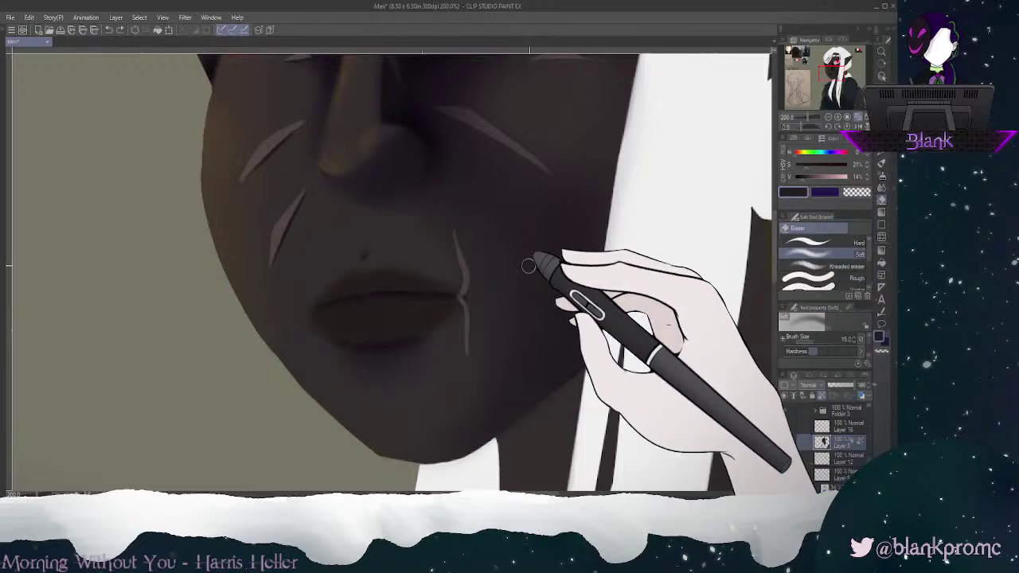
Step: Sample the skin tone at 8% saturation and 19% value from the swatches, and soften the lower lip's edge with Blur at size 15
{"action": "left_click_drag", "start_coordinate": [832, 73], "coordinate": [849, 47]}
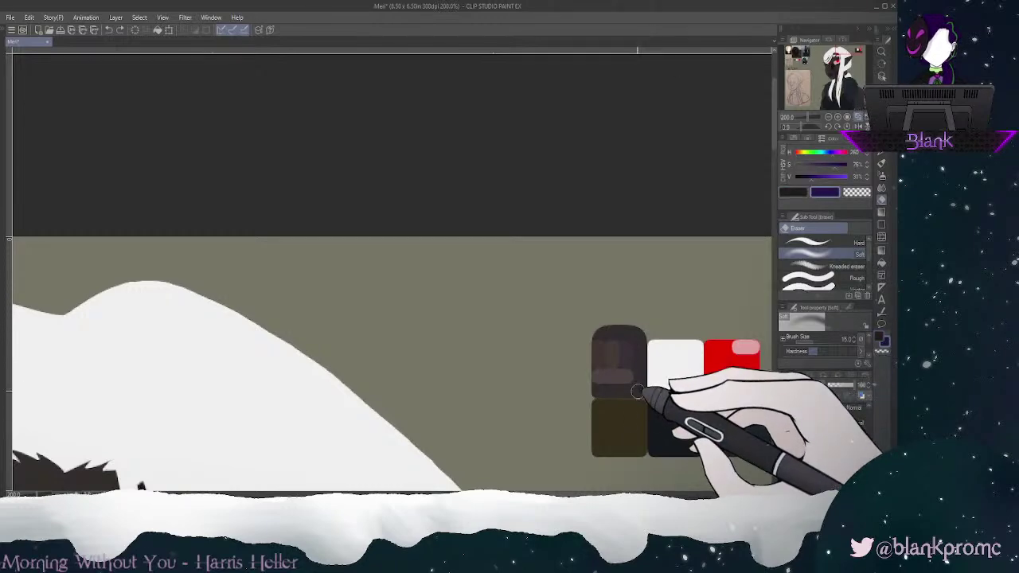
{"action": "left_click_drag", "start_coordinate": [841, 56], "coordinate": [831, 73]}
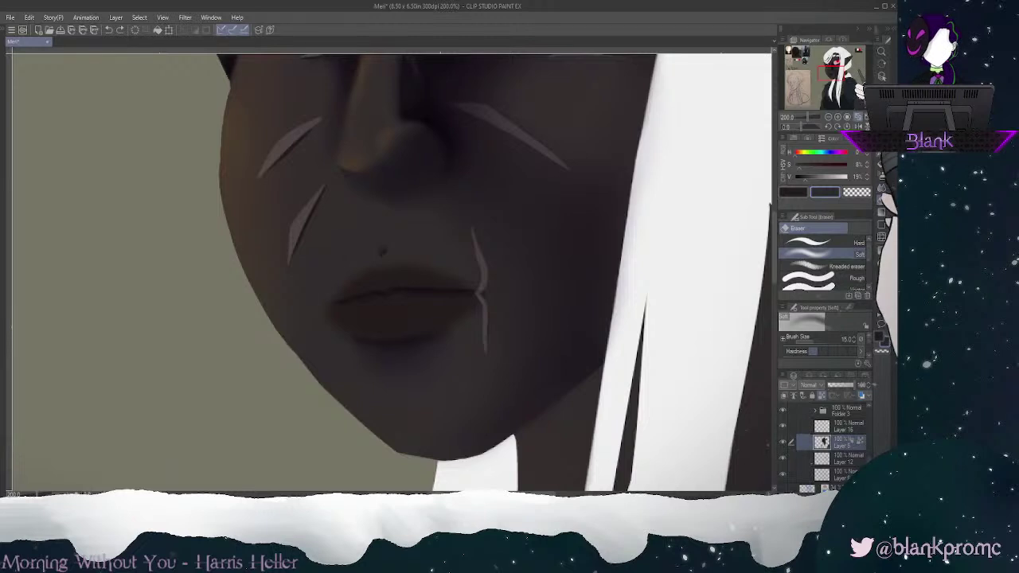
{"action": "left_click", "coordinate": [882, 199]}
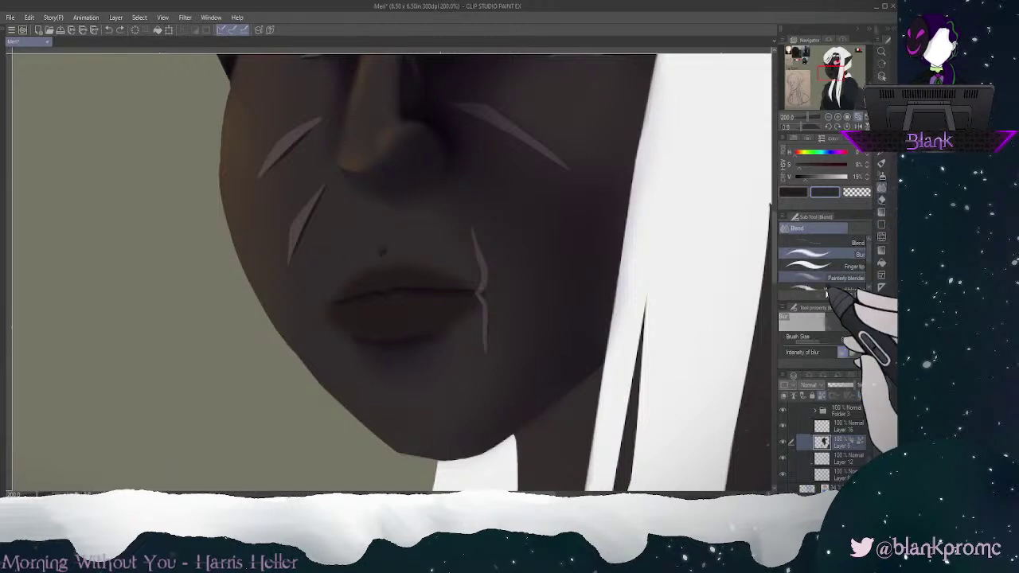
{"action": "key", "text": "bracketleft"}
{"action": "key", "text": "bracketleft"}
{"action": "key", "text": "bracketleft"}
{"action": "key", "text": "bracketleft"}
{"action": "key", "text": "bracketleft"}
{"action": "key", "text": "bracketleft"}
{"action": "key", "text": "bracketleft"}
{"action": "key", "text": "bracketleft"}
{"action": "key", "text": "bracketleft"}
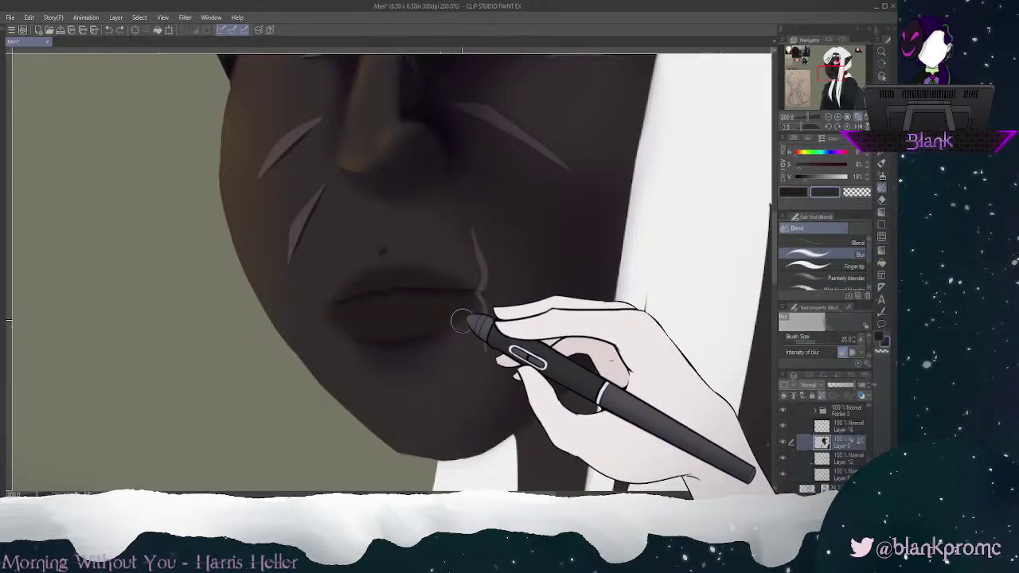
{"action": "mouse_move", "coordinate": [485, 302]}
{"action": "left_mouse_down"}
{"action": "mouse_move", "coordinate": [454, 330]}
{"action": "mouse_move", "coordinate": [475, 307]}
{"action": "left_mouse_up"}
{"action": "mouse_move", "coordinate": [461, 364]}
{"action": "left_mouse_down"}
{"action": "mouse_move", "coordinate": [458, 330]}
{"action": "mouse_move", "coordinate": [387, 368]}
{"action": "mouse_move", "coordinate": [420, 363]}
{"action": "left_mouse_up"}
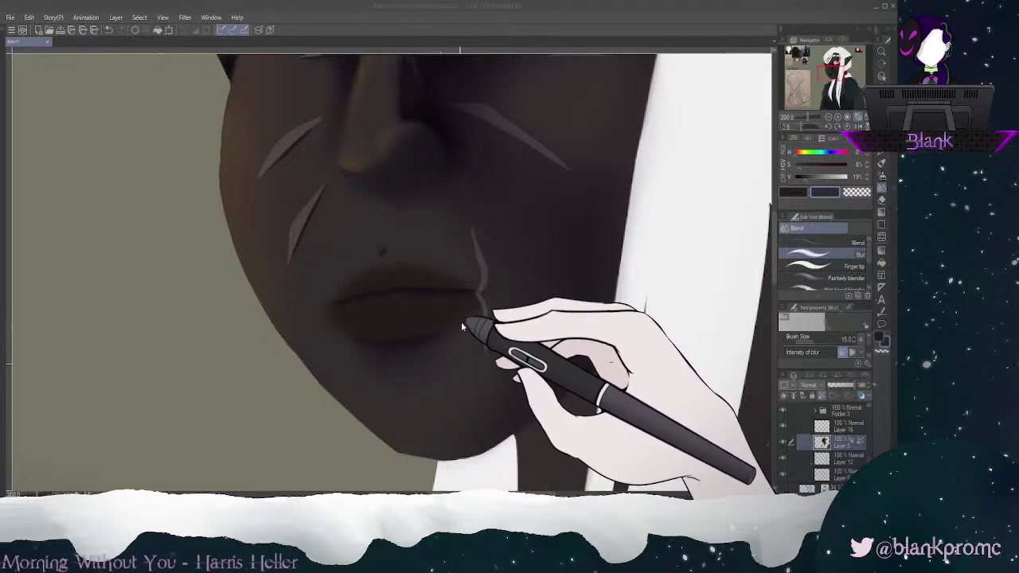
{"action": "left_click", "coordinate": [455, 337]}
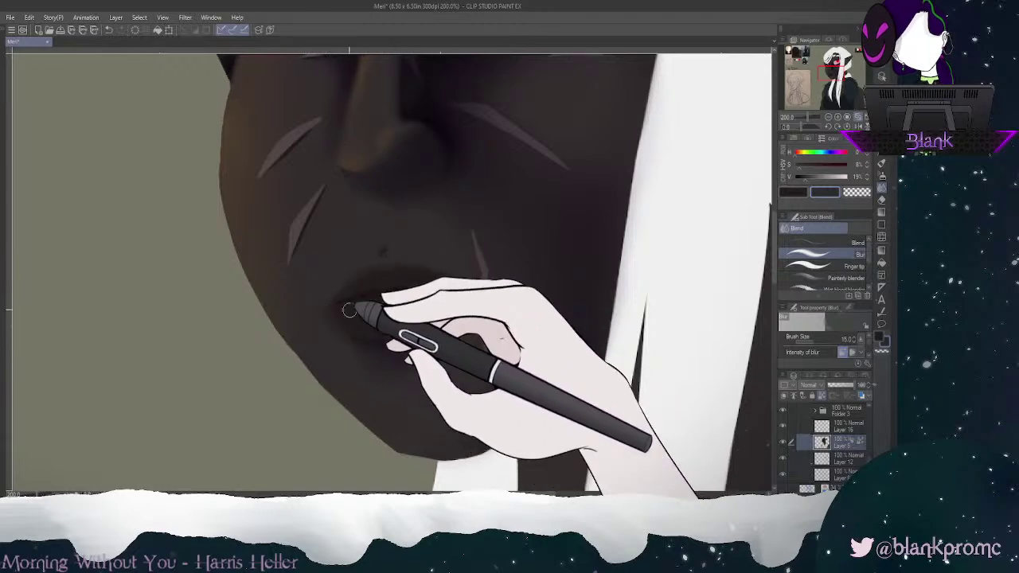
Step: Blur the mouth corners and lower lip edge at size 25, and touch up the upper lip's edge with the size 15 G-pen before blending it
{"action": "key", "text": "]"}
{"action": "key", "text": "]"}
{"action": "key", "text": "]"}
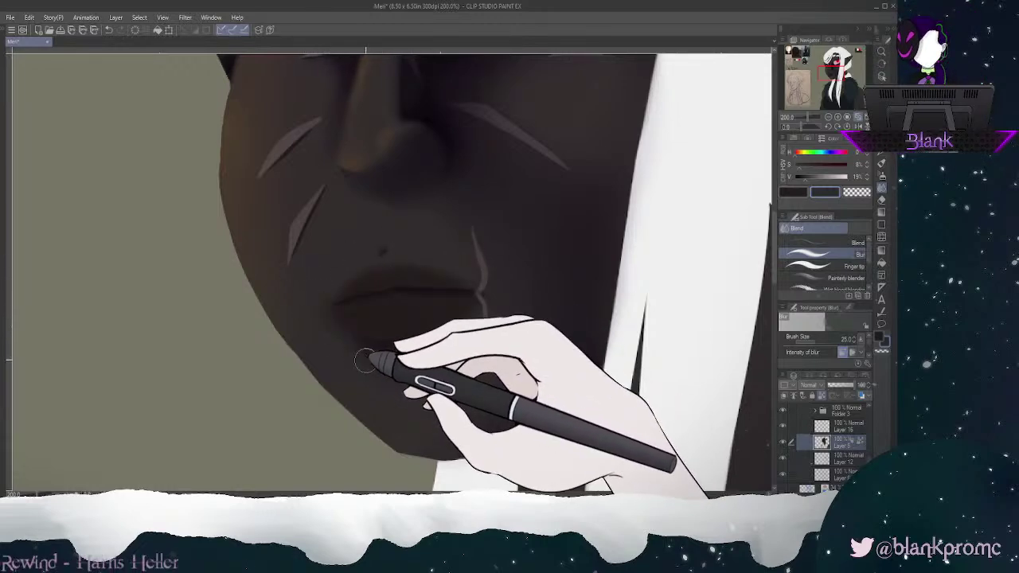
{"action": "mouse_move", "coordinate": [324, 317]}
{"action": "left_mouse_down"}
{"action": "mouse_move", "coordinate": [326, 278]}
{"action": "mouse_move", "coordinate": [382, 280]}
{"action": "mouse_move", "coordinate": [309, 309]}
{"action": "mouse_move", "coordinate": [324, 319]}
{"action": "mouse_move", "coordinate": [332, 274]}
{"action": "mouse_move", "coordinate": [347, 342]}
{"action": "left_mouse_up"}
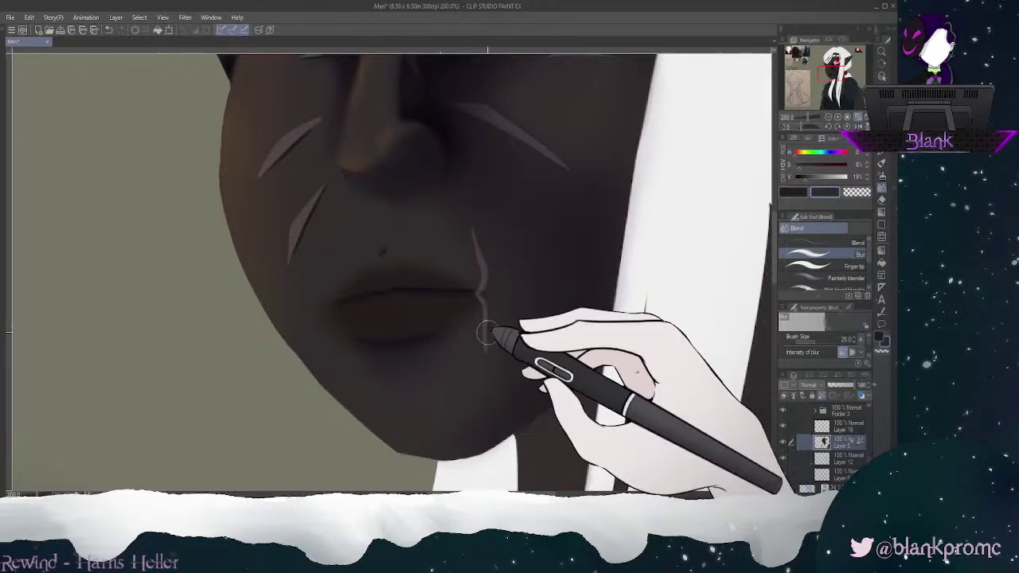
{"action": "left_click_drag", "start_coordinate": [487, 333], "coordinate": [484, 351]}
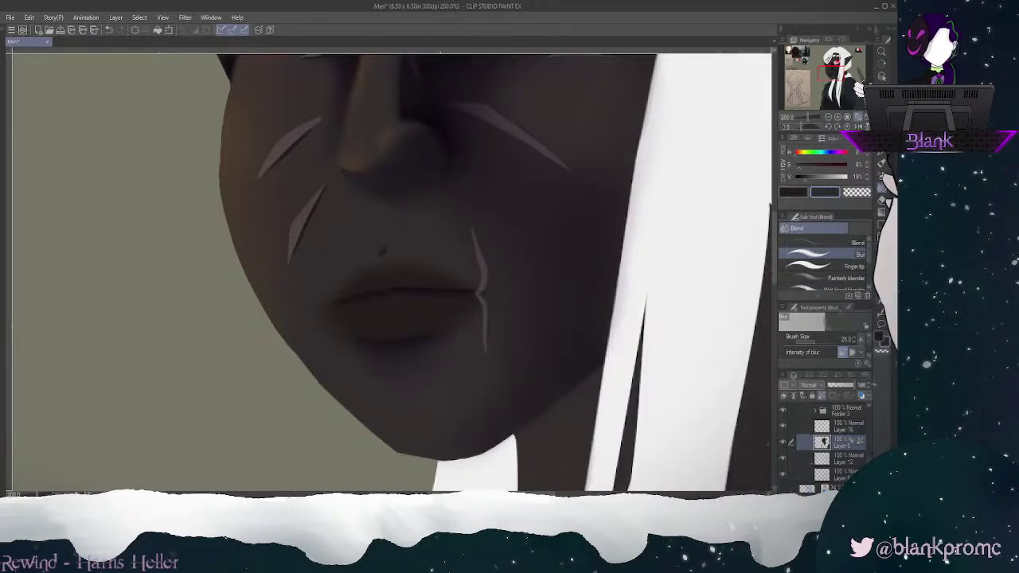
{"action": "left_click", "coordinate": [881, 163]}
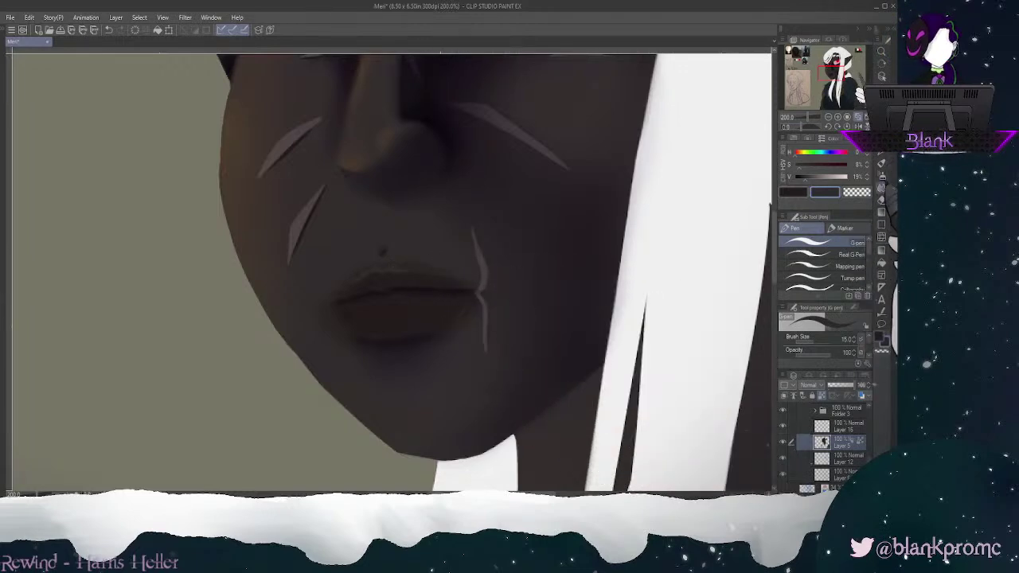
{"action": "key", "text": "j"}
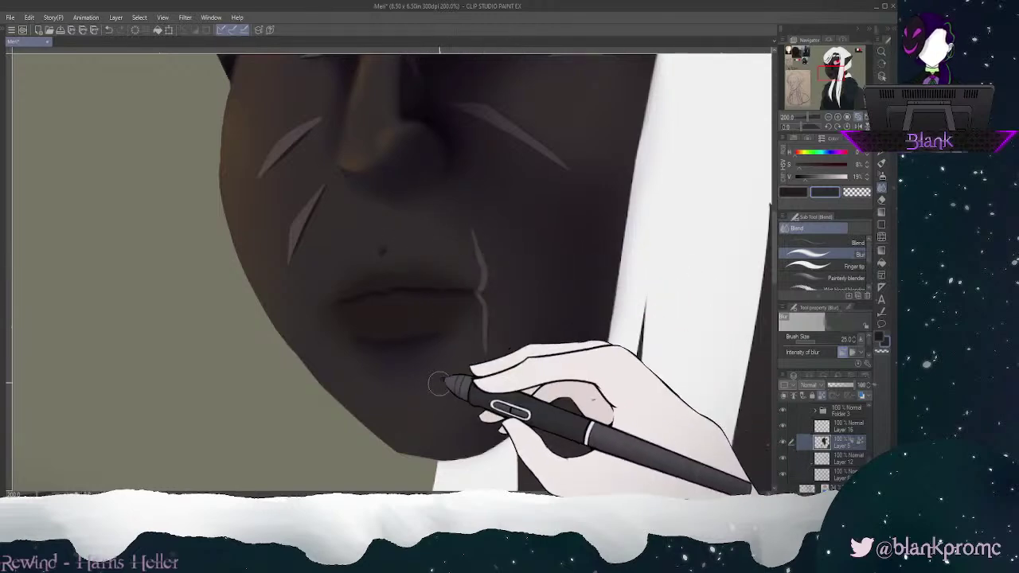
Step: Refine the lip contours with the G-pen in the skin tone and the darker lip tone, and blend the strokes with small Blur brushes
{"action": "left_click", "coordinate": [838, 117]}
{"action": "left_click_drag", "start_coordinate": [831, 74], "coordinate": [832, 72]}
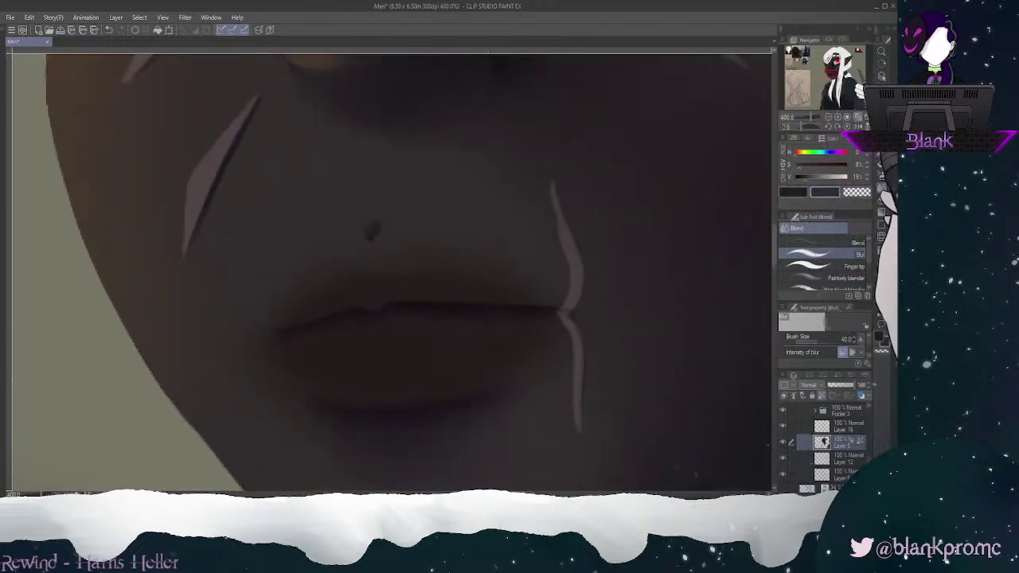
{"action": "left_click", "coordinate": [882, 139]}
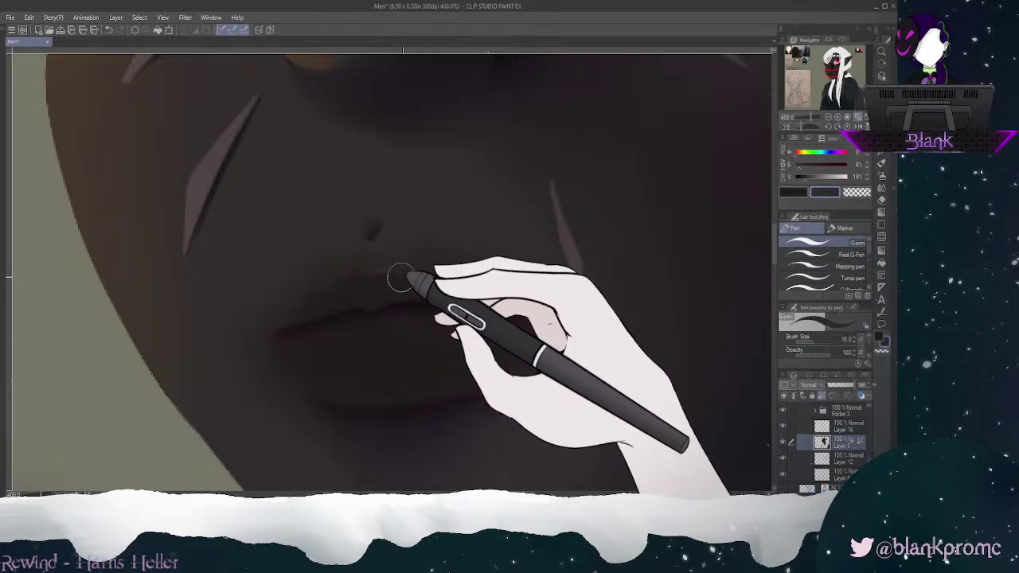
{"action": "left_click", "coordinate": [878, 337]}
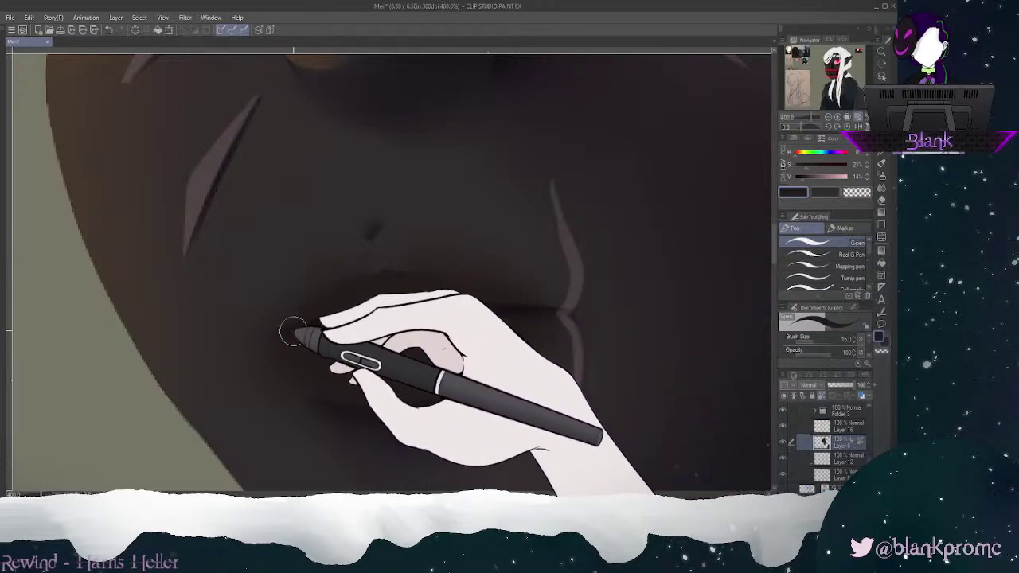
{"action": "left_click", "coordinate": [881, 199]}
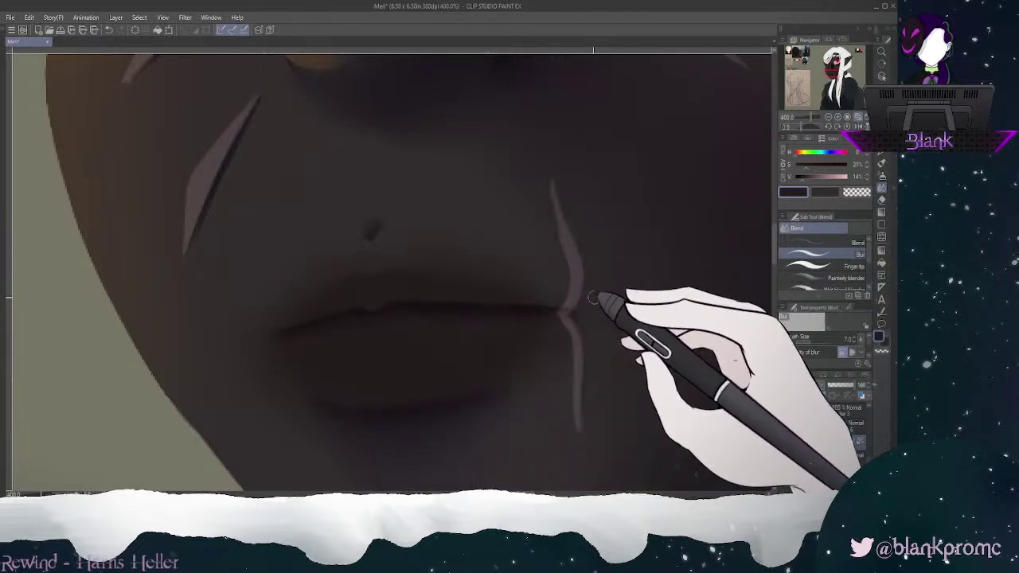
{"action": "key", "text": "bracketright"}
{"action": "key", "text": "bracketright"}
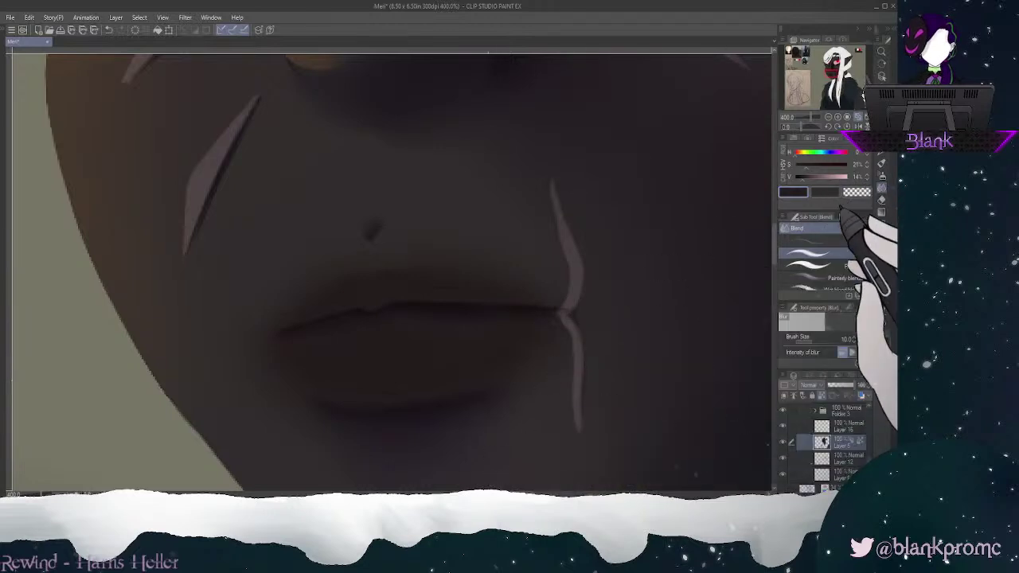
Step: Lower the lip colour's value to 9% and darken the line between the lips with the Soft airbrush at size 25
{"action": "left_click", "coordinate": [802, 176]}
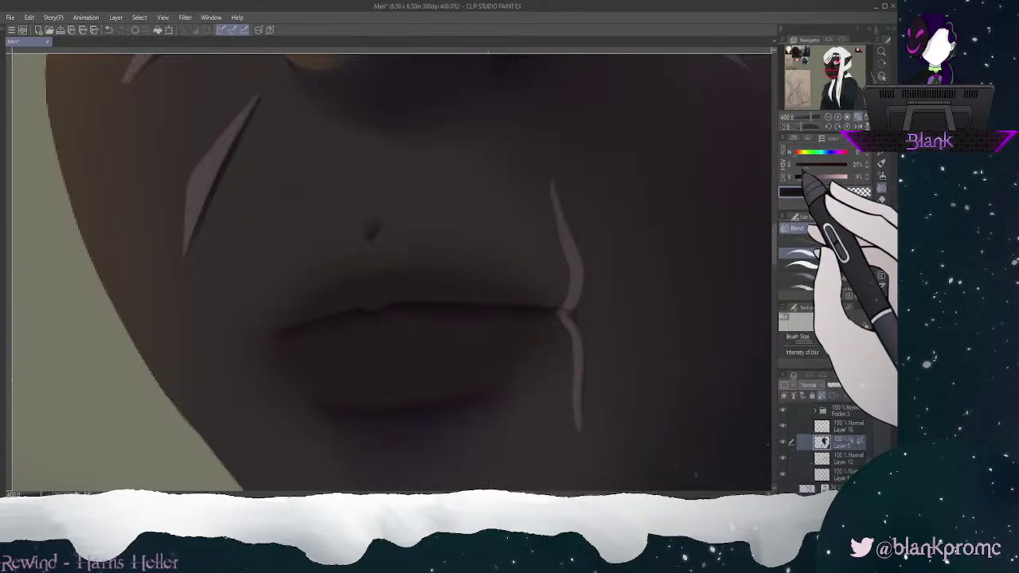
{"action": "key", "text": "b"}
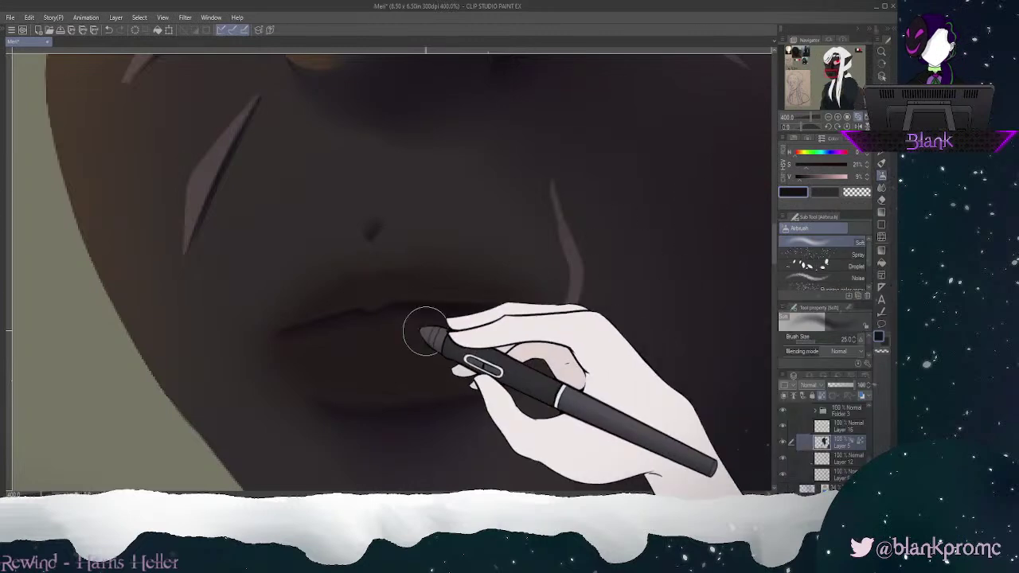
{"action": "left_click_drag", "start_coordinate": [337, 331], "coordinate": [430, 319]}
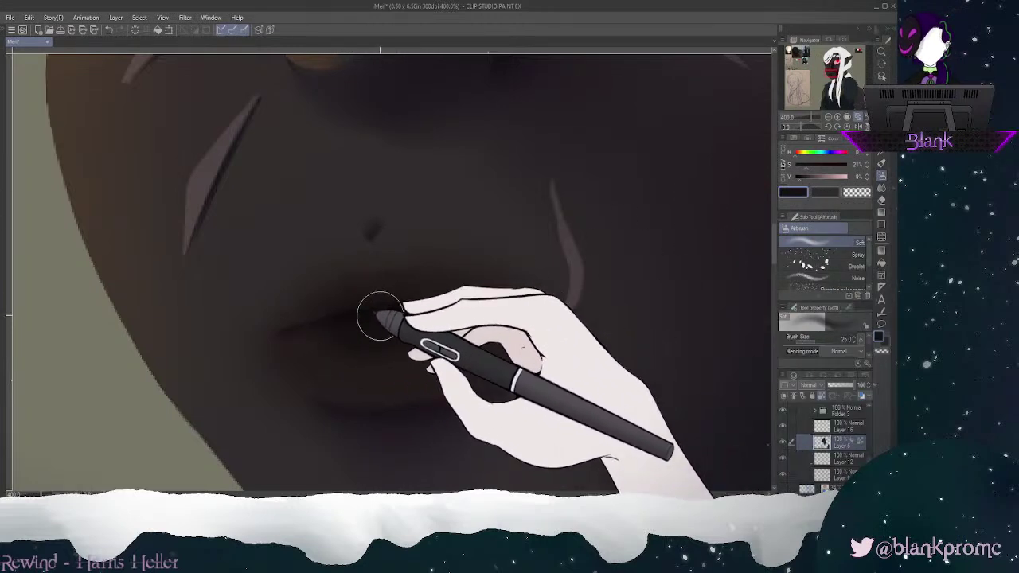
Step: Blend the darkened line between the lips from corner to corner with the Blur tool at size 25
{"action": "key", "text": "j"}
{"action": "key", "text": "]"}
{"action": "key", "text": "]"}
{"action": "key", "text": "]"}
{"action": "key", "text": "]"}
{"action": "key", "text": "]"}
{"action": "mouse_move", "coordinate": [399, 314]}
{"action": "left_mouse_down"}
{"action": "mouse_move", "coordinate": [349, 324]}
{"action": "mouse_move", "coordinate": [412, 316]}
{"action": "mouse_move", "coordinate": [365, 362]}
{"action": "mouse_move", "coordinate": [457, 326]}
{"action": "mouse_move", "coordinate": [387, 344]}
{"action": "mouse_move", "coordinate": [428, 304]}
{"action": "mouse_move", "coordinate": [346, 310]}
{"action": "mouse_move", "coordinate": [464, 310]}
{"action": "mouse_move", "coordinate": [333, 314]}
{"action": "mouse_move", "coordinate": [469, 323]}
{"action": "mouse_move", "coordinate": [379, 340]}
{"action": "mouse_move", "coordinate": [358, 328]}
{"action": "mouse_move", "coordinate": [400, 335]}
{"action": "mouse_move", "coordinate": [366, 337]}
{"action": "left_mouse_up"}
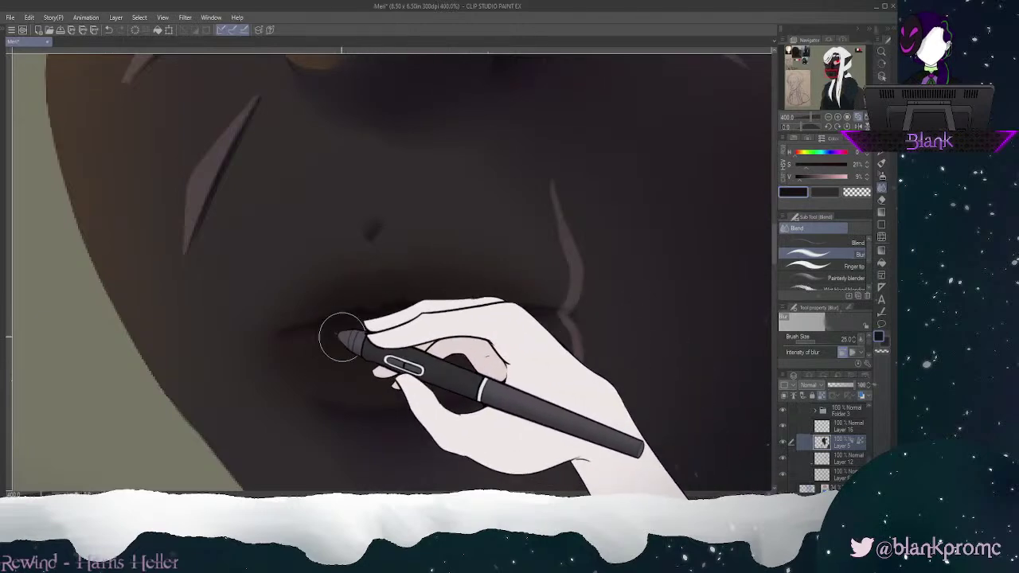
{"action": "left_click_drag", "start_coordinate": [534, 311], "coordinate": [494, 316]}
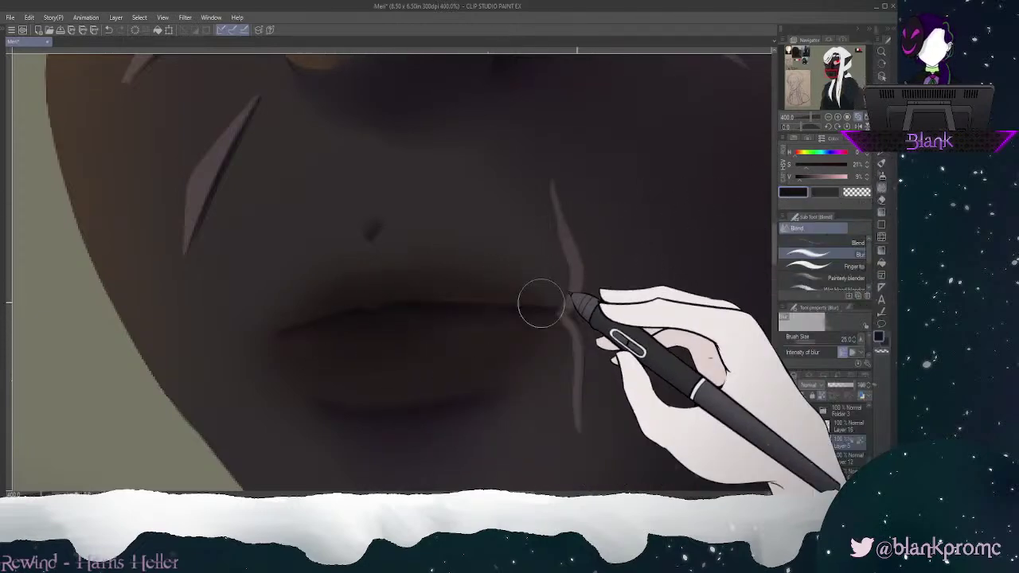
Step: Touch up the upper lip's contour with the G-pen at size 6, alternating between the sampled lip tone and the skin tone
{"action": "left_click_drag", "start_coordinate": [831, 71], "coordinate": [830, 74]}
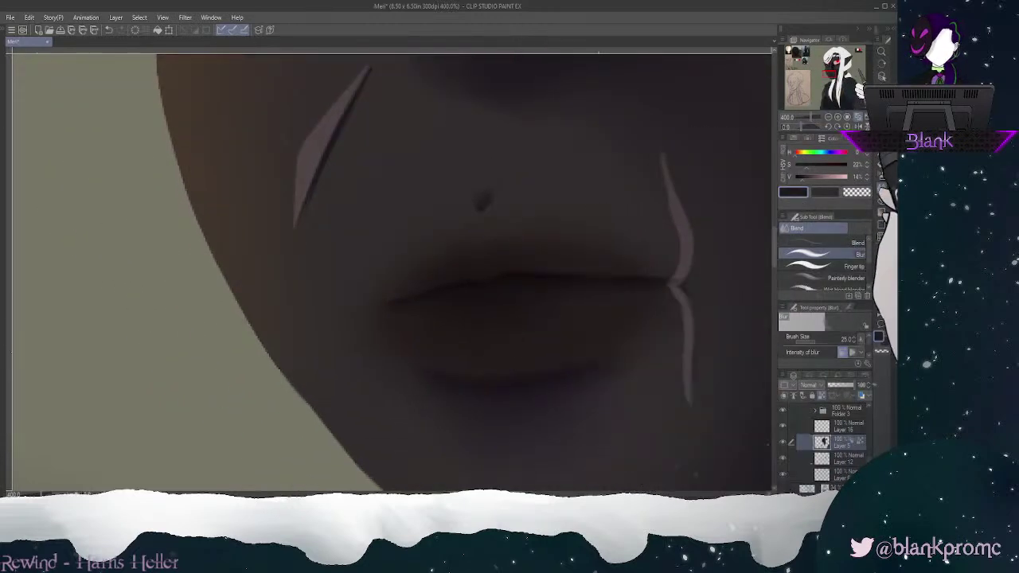
{"action": "key", "text": "p"}
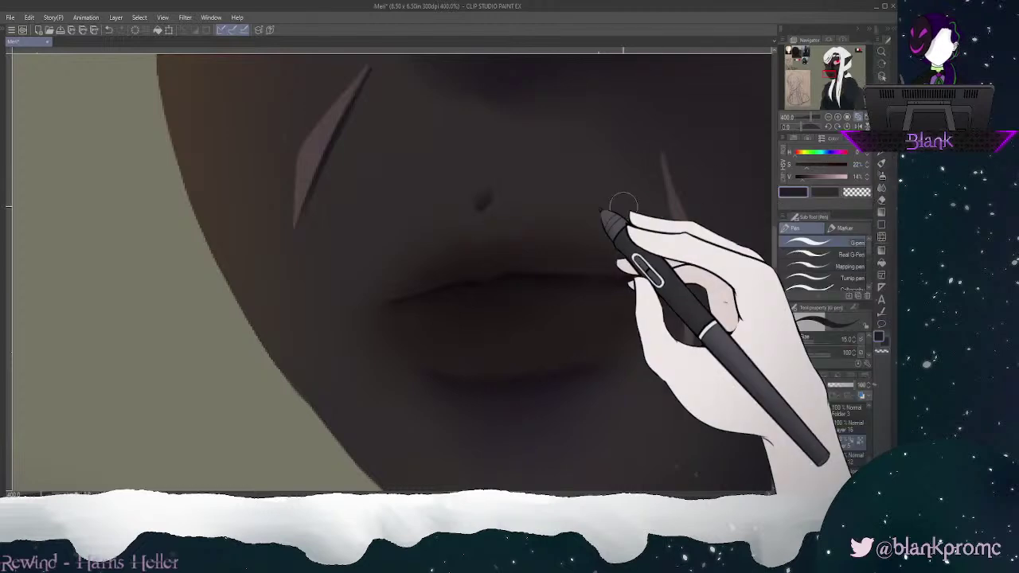
{"action": "key", "text": "bracketleft"}
{"action": "key", "text": "bracketleft"}
{"action": "key", "text": "bracketleft"}
{"action": "key", "text": "bracketleft"}
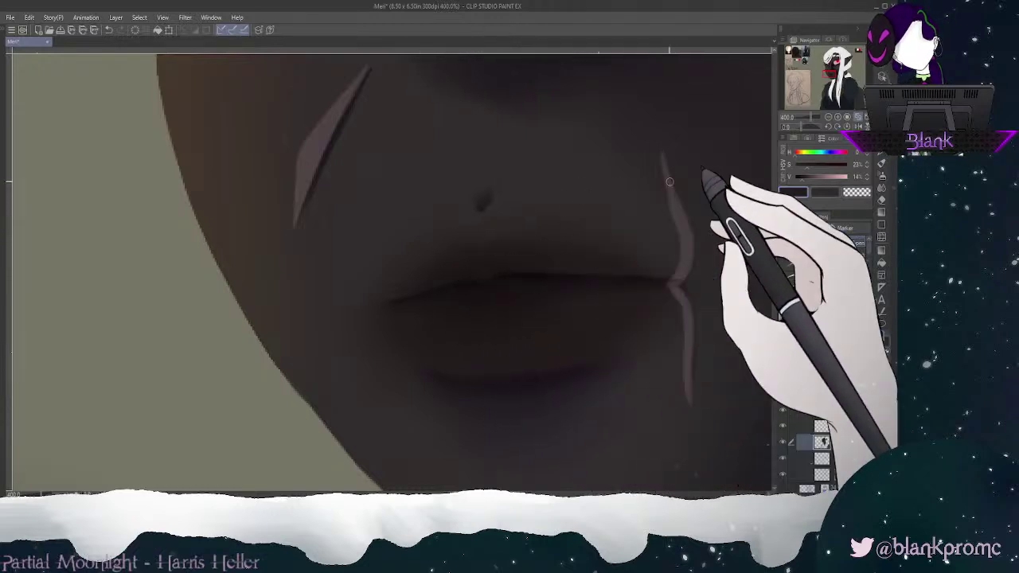
{"action": "left_click", "coordinate": [825, 192]}
{"action": "key", "text": "ctrl+z"}
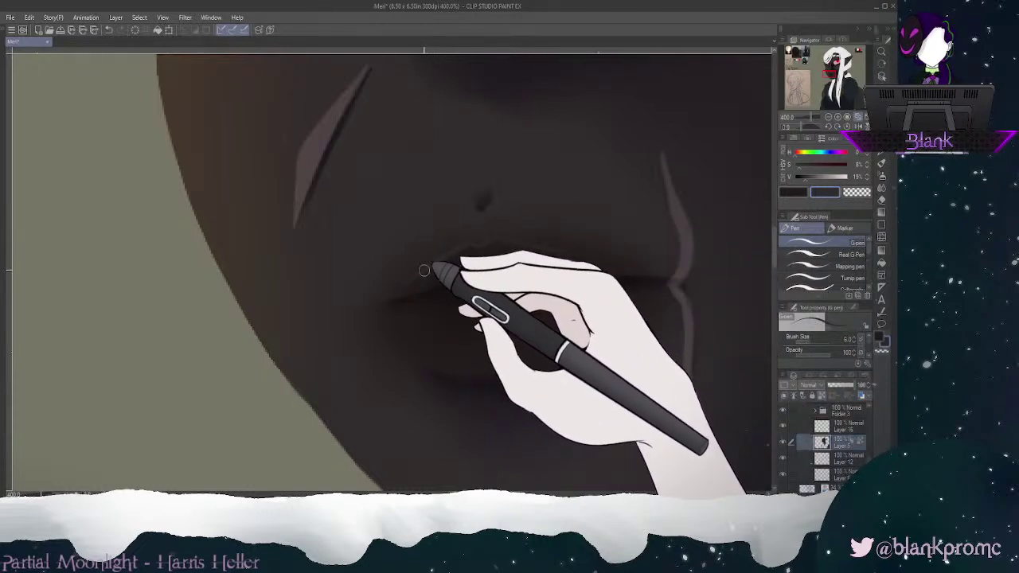
Step: Airbrush the skin tone along the upper lip's outer edge to define its peak, and soften the edge with Blur at size 12
{"action": "left_click", "coordinate": [882, 175]}
{"action": "key", "text": "["}
{"action": "key", "text": "["}
{"action": "key", "text": "["}
{"action": "key", "text": "["}
{"action": "left_click_drag", "start_coordinate": [407, 273], "coordinate": [456, 229]}
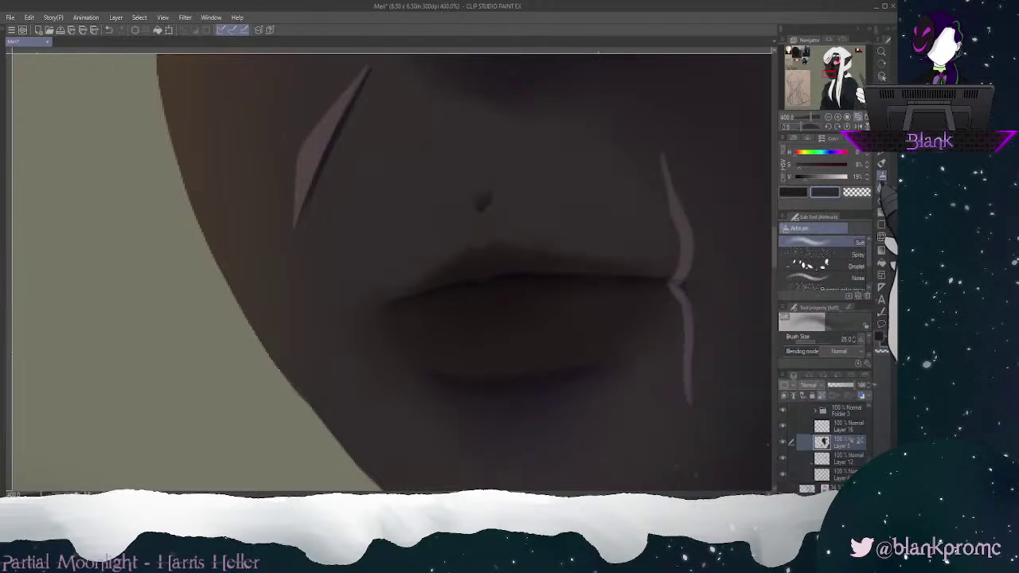
{"action": "left_click", "coordinate": [882, 188]}
{"action": "mouse_move", "coordinate": [415, 279]}
{"action": "left_mouse_down"}
{"action": "mouse_move", "coordinate": [463, 251]}
{"action": "mouse_move", "coordinate": [516, 256]}
{"action": "left_mouse_up"}
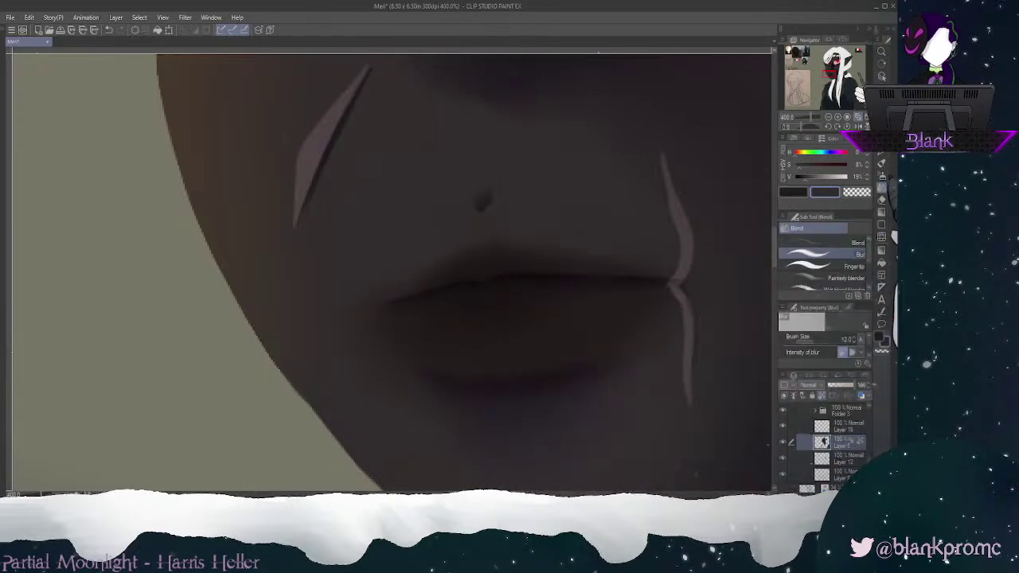
Step: Clean up the skin around the lips with the Soft airbrush at size 8 in the skin tone
{"action": "key", "text": "b"}
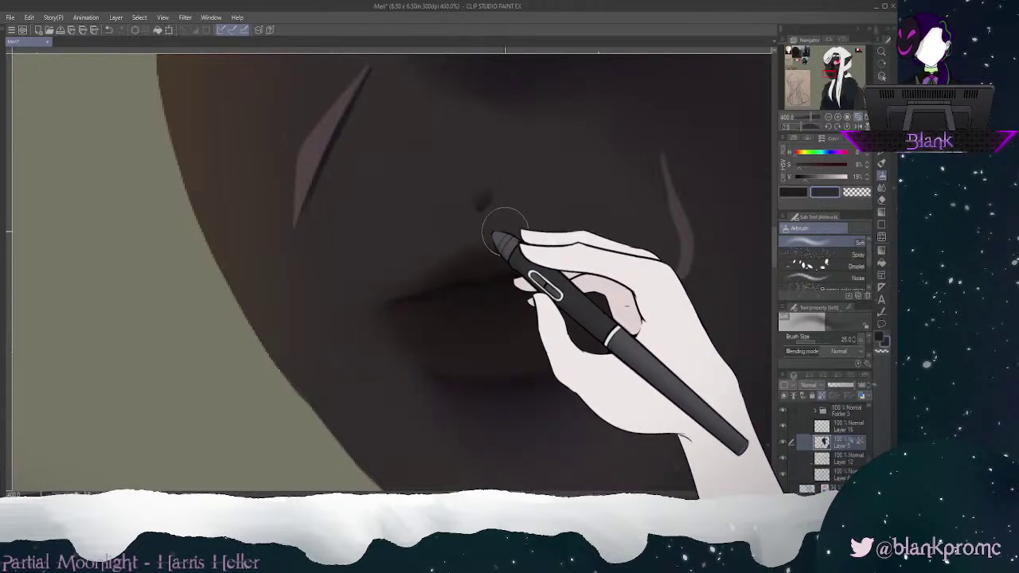
{"action": "key", "text": "bracketleft"}
{"action": "key", "text": "bracketleft"}
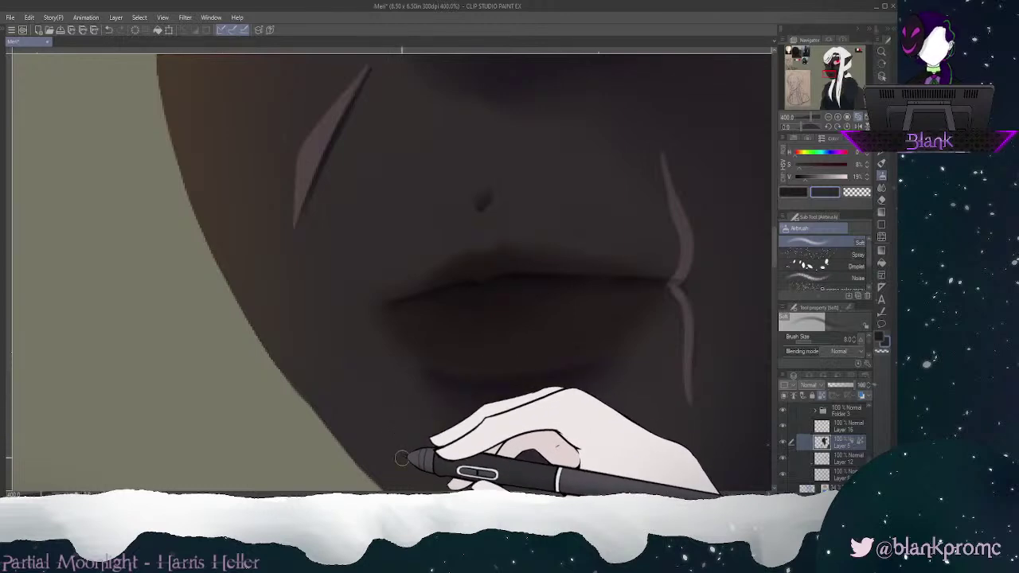
Step: Outline the upper lip's contour from corner to corner with the G-pen at size 8 in the dark lip tone
{"action": "left_click", "coordinate": [794, 191]}
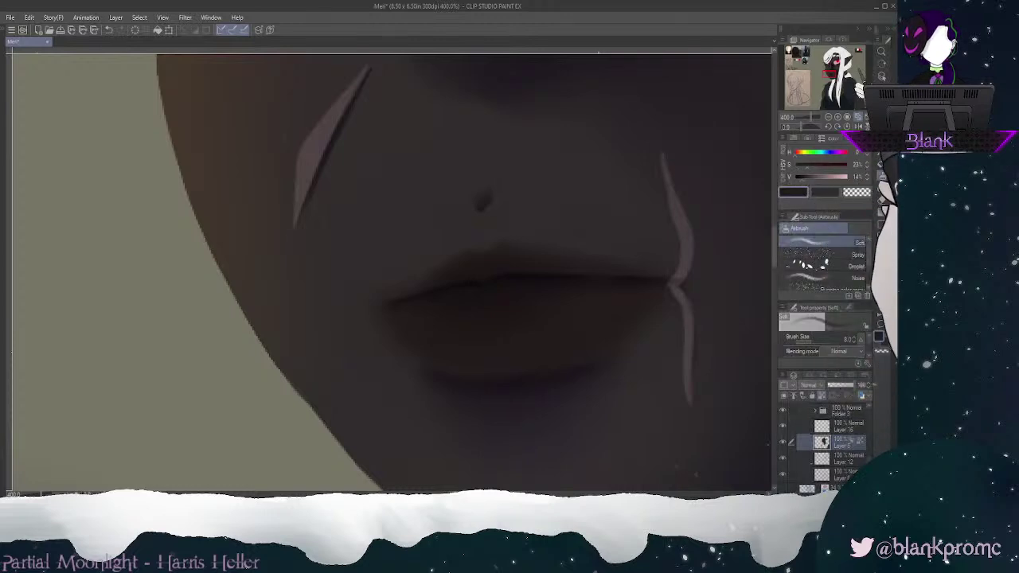
{"action": "key", "text": "p"}
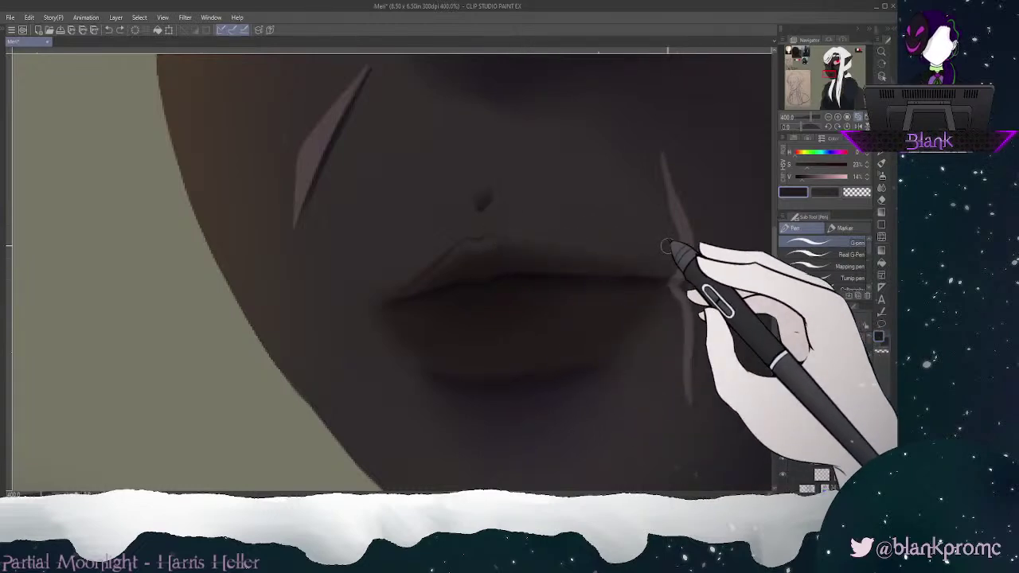
{"action": "left_click_drag", "start_coordinate": [801, 126], "coordinate": [796, 126]}
{"action": "left_click_drag", "start_coordinate": [775, 253], "coordinate": [774, 243]}
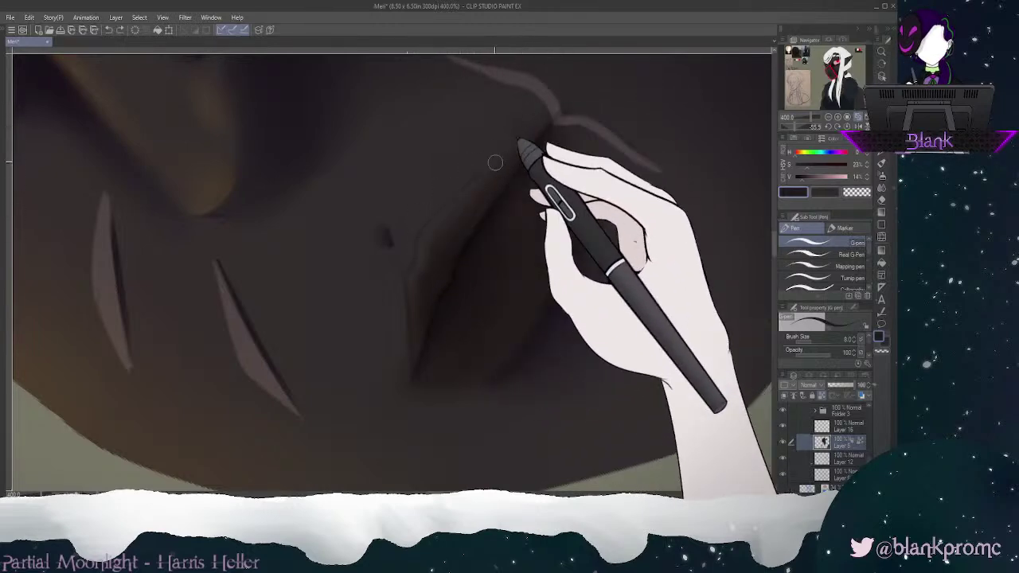
{"action": "left_click", "coordinate": [847, 127]}
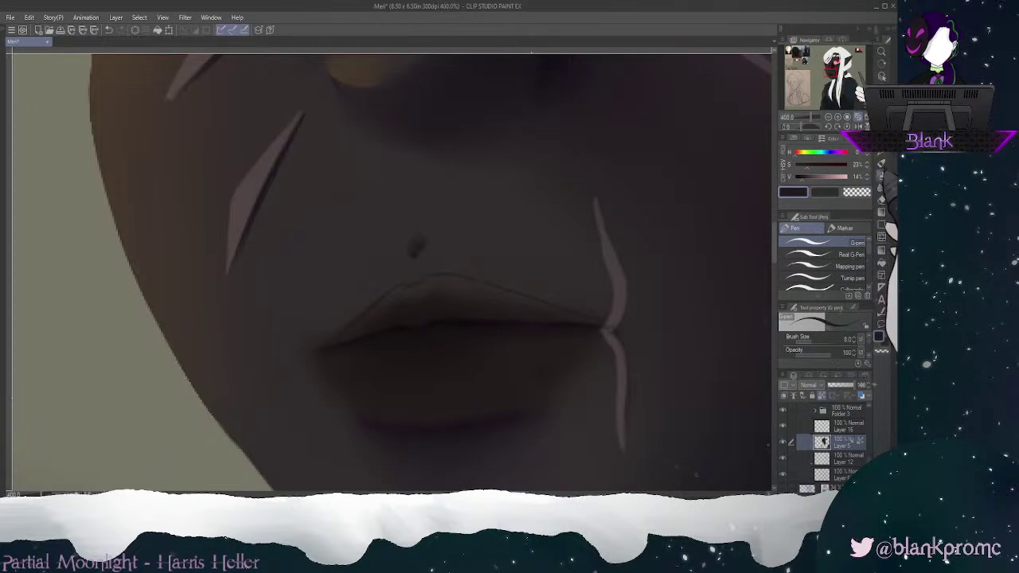
Step: Fill the upper lip inside its outline with the Soft airbrush at size 20 in the dark lip tone
{"action": "left_click", "coordinate": [882, 175]}
{"action": "mouse_move", "coordinate": [375, 325]}
{"action": "left_mouse_down"}
{"action": "mouse_move", "coordinate": [346, 334]}
{"action": "mouse_move", "coordinate": [388, 299]}
{"action": "mouse_move", "coordinate": [379, 311]}
{"action": "mouse_move", "coordinate": [437, 283]}
{"action": "mouse_move", "coordinate": [492, 300]}
{"action": "mouse_move", "coordinate": [440, 293]}
{"action": "mouse_move", "coordinate": [503, 337]}
{"action": "mouse_move", "coordinate": [436, 309]}
{"action": "mouse_move", "coordinate": [463, 294]}
{"action": "left_mouse_up"}
{"action": "key", "text": "bracketright"}
{"action": "key", "text": "bracketright"}
{"action": "key", "text": "bracketright"}
{"action": "key", "text": "bracketright"}
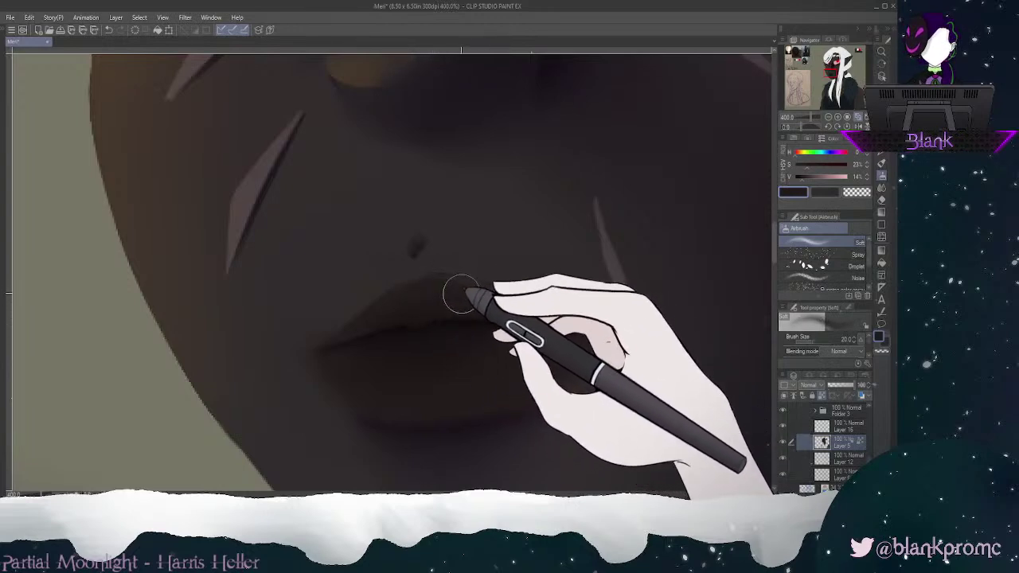
{"action": "mouse_move", "coordinate": [527, 320]}
{"action": "left_mouse_down"}
{"action": "mouse_move", "coordinate": [553, 314]}
{"action": "mouse_move", "coordinate": [462, 293]}
{"action": "mouse_move", "coordinate": [528, 330]}
{"action": "left_mouse_up"}
{"action": "mouse_move", "coordinate": [457, 292]}
{"action": "left_mouse_down"}
{"action": "mouse_move", "coordinate": [536, 329]}
{"action": "mouse_move", "coordinate": [504, 309]}
{"action": "mouse_move", "coordinate": [381, 309]}
{"action": "mouse_move", "coordinate": [437, 301]}
{"action": "mouse_move", "coordinate": [370, 332]}
{"action": "mouse_move", "coordinate": [542, 313]}
{"action": "left_mouse_up"}
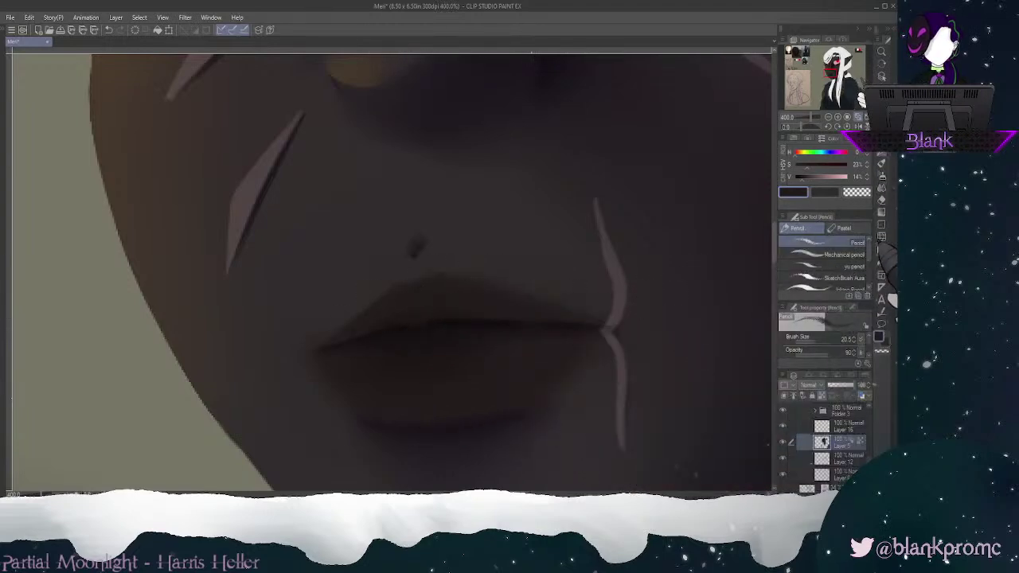
Step: Soften the upper lip's outer edge on both sides of its peak with Blur at size 12
{"action": "left_click", "coordinate": [882, 188]}
{"action": "mouse_move", "coordinate": [376, 310]}
{"action": "left_mouse_down"}
{"action": "mouse_move", "coordinate": [326, 343]}
{"action": "mouse_move", "coordinate": [391, 296]}
{"action": "left_mouse_up"}
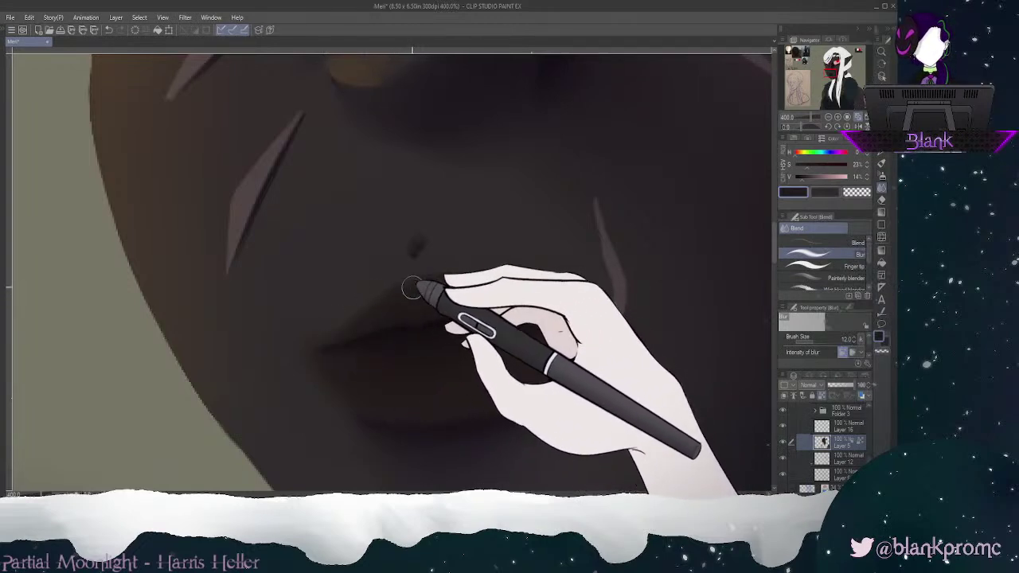
{"action": "mouse_move", "coordinate": [471, 284]}
{"action": "left_mouse_down"}
{"action": "mouse_move", "coordinate": [599, 314]}
{"action": "mouse_move", "coordinate": [519, 298]}
{"action": "mouse_move", "coordinate": [599, 316]}
{"action": "mouse_move", "coordinate": [578, 321]}
{"action": "left_mouse_up"}
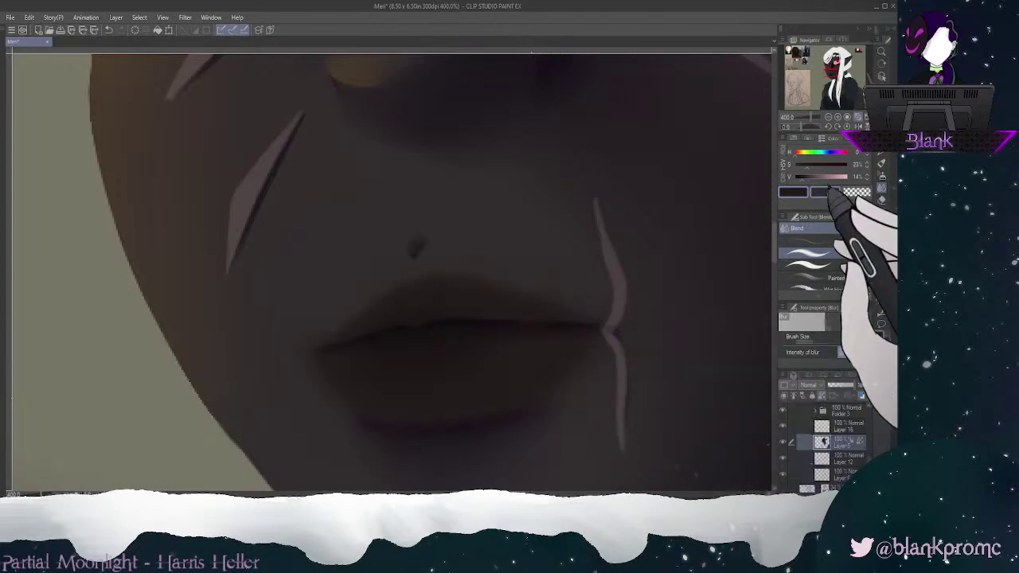
Step: Trim the outer contours of both lips with the G-pen in the skin tone, enlarging the brush to size 20
{"action": "left_click", "coordinate": [828, 193]}
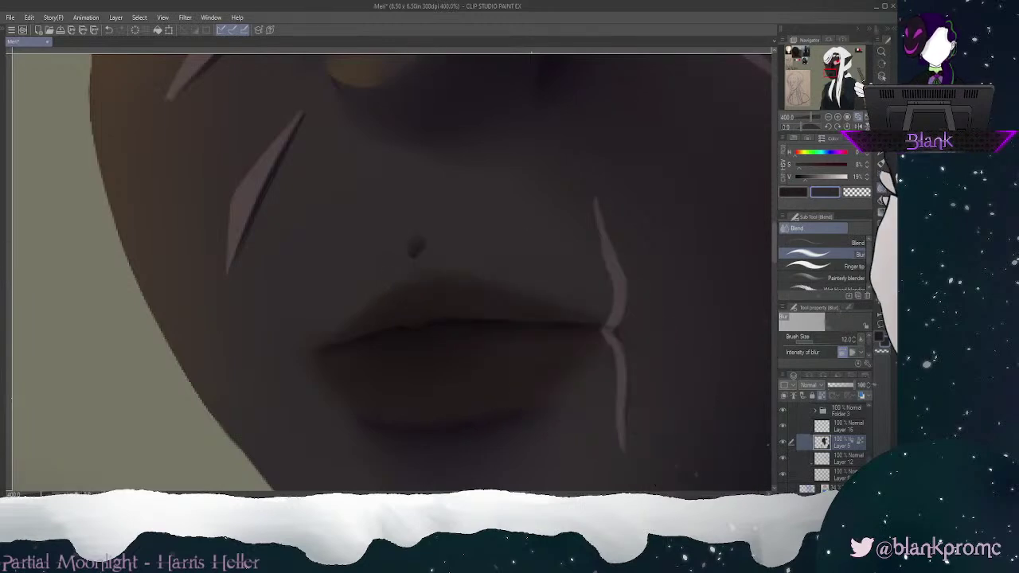
{"action": "key", "text": "p"}
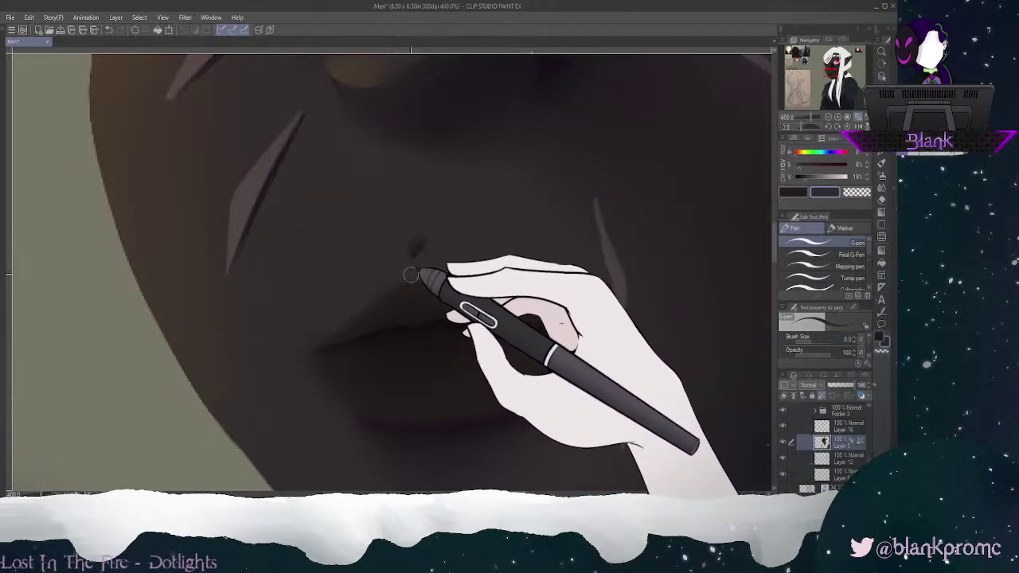
{"action": "key", "text": "]"}
{"action": "key", "text": "]"}
{"action": "key", "text": "]"}
{"action": "key", "text": "]"}
{"action": "key", "text": "]"}
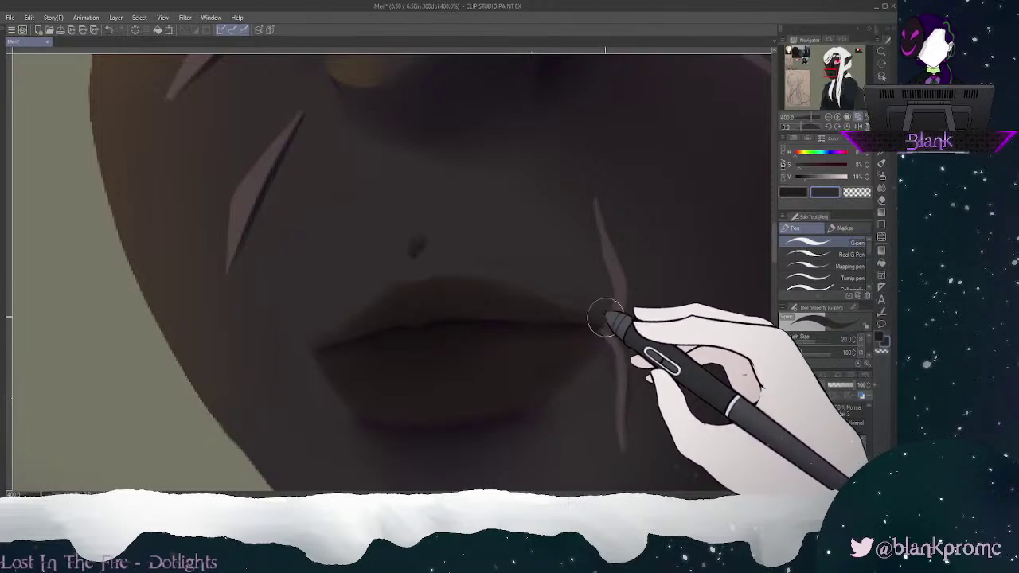
Step: Blend the trimmed lip edges into the surrounding skin with the Blur tool, enlarging its brush beyond size 12
{"action": "key", "text": "j"}
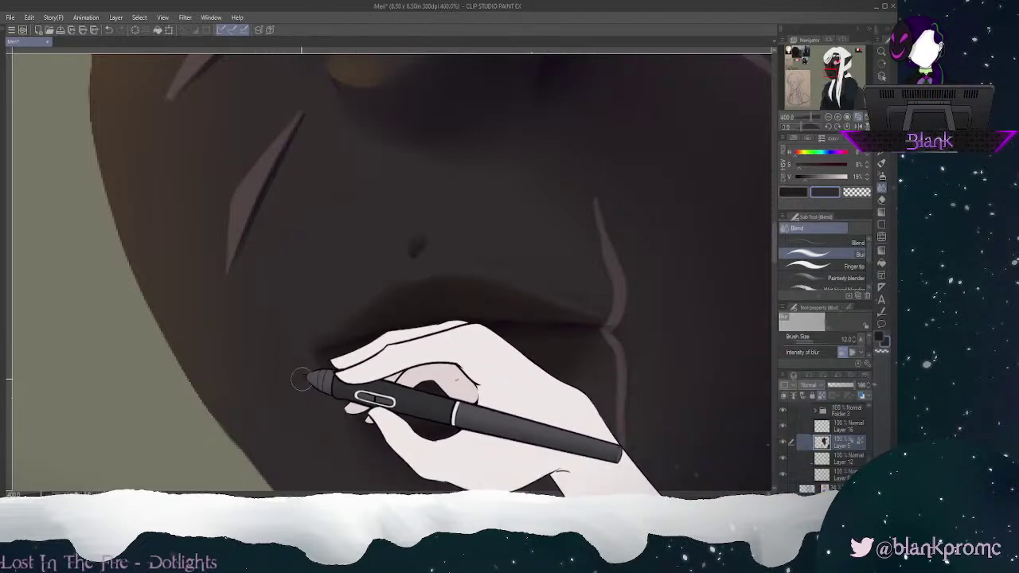
{"action": "key", "text": "bracketright"}
{"action": "key", "text": "bracketright"}
{"action": "key", "text": "bracketright"}
{"action": "key", "text": "bracketright"}
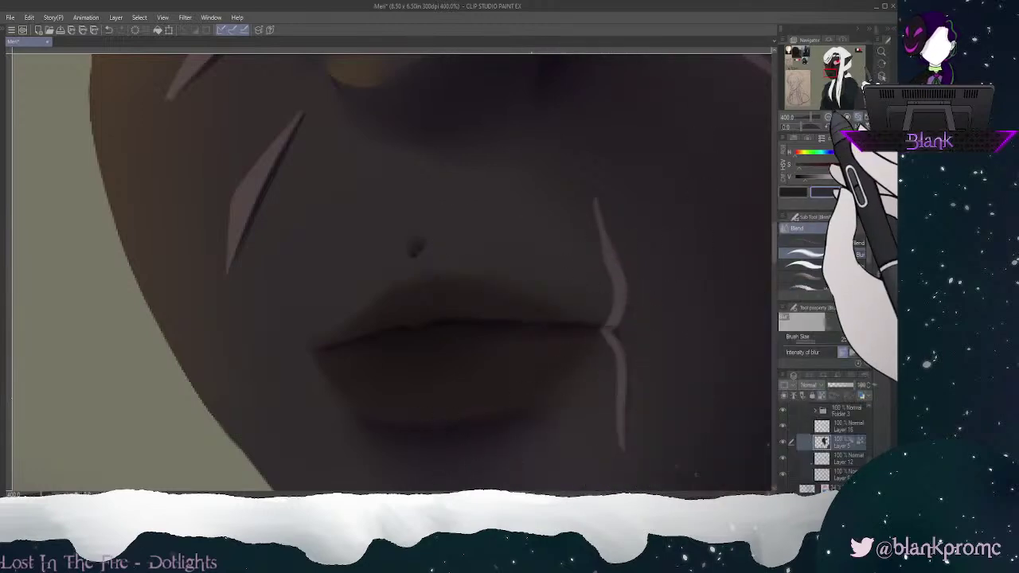
Step: Airbrush a darker, reddish tone over the lips with Soft at size 20 and blend it with Blur at size 60
{"action": "left_click", "coordinate": [829, 117]}
{"action": "left_click", "coordinate": [829, 117]}
{"action": "left_click", "coordinate": [829, 117]}
{"action": "left_click", "coordinate": [832, 117]}
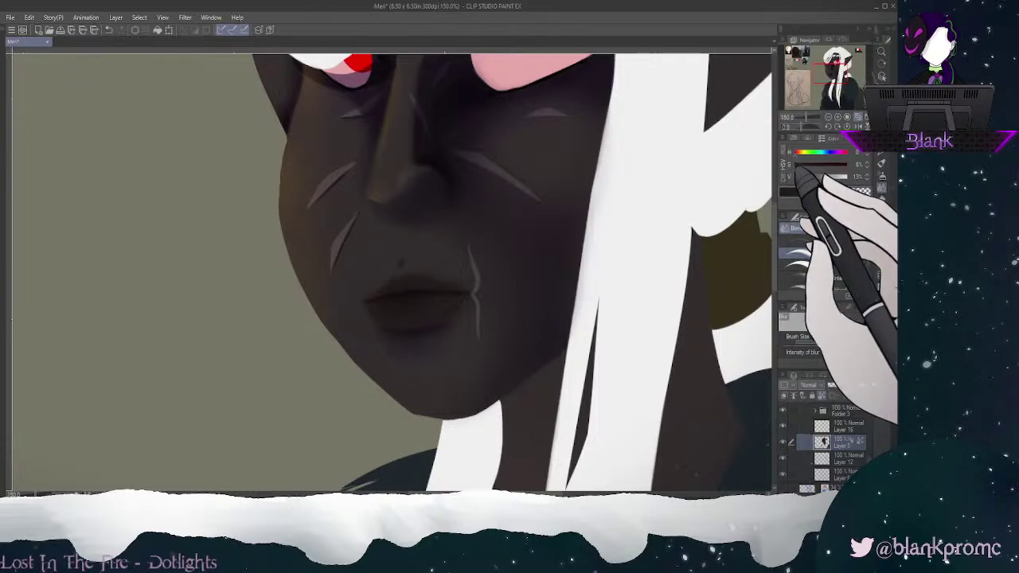
{"action": "left_click", "coordinate": [803, 165]}
{"action": "left_click", "coordinate": [881, 176]}
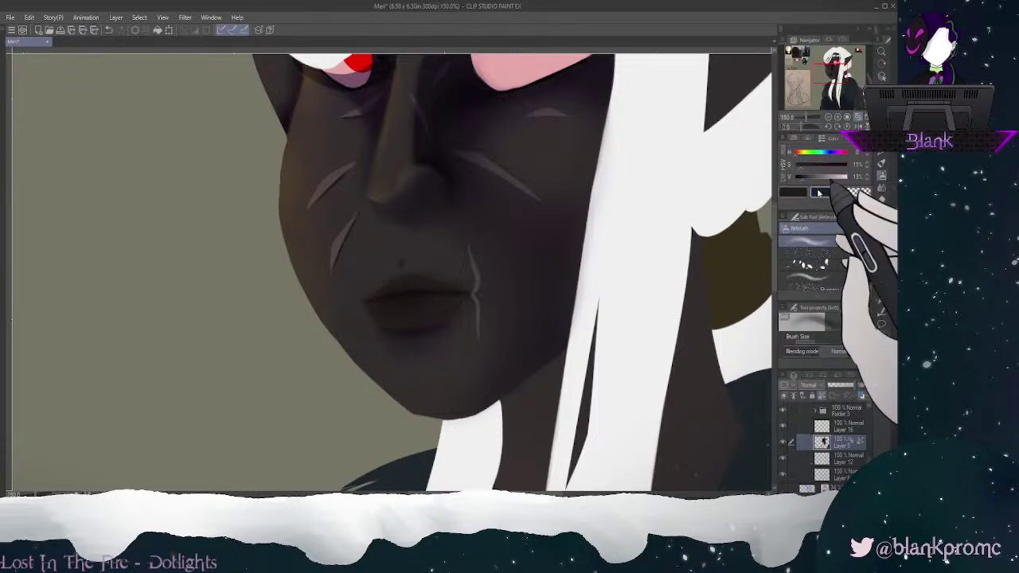
{"action": "left_click_drag", "start_coordinate": [404, 297], "coordinate": [403, 303]}
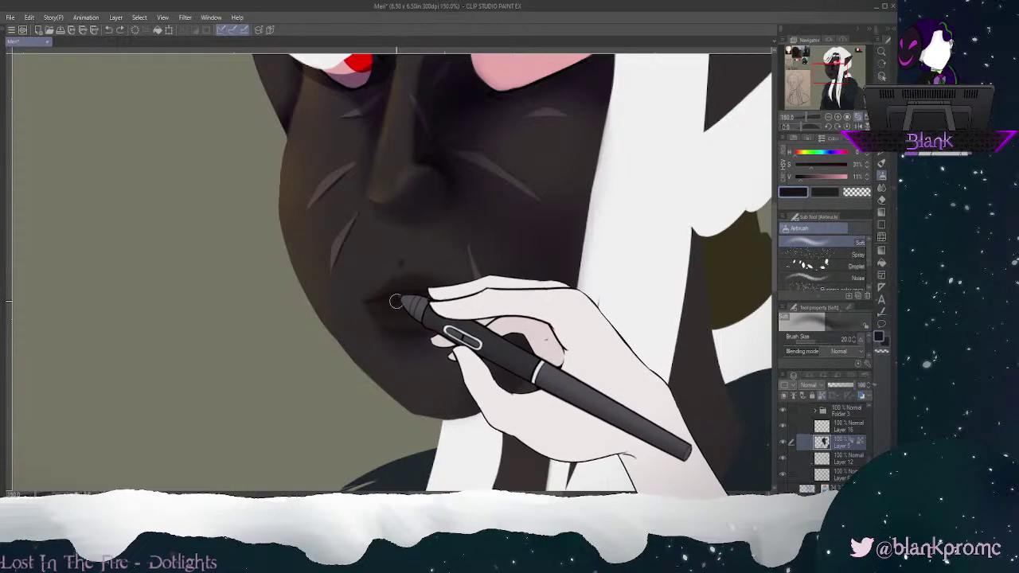
{"action": "mouse_move", "coordinate": [396, 297]}
{"action": "left_mouse_down"}
{"action": "mouse_move", "coordinate": [421, 310]}
{"action": "mouse_move", "coordinate": [411, 297]}
{"action": "mouse_move", "coordinate": [399, 305]}
{"action": "mouse_move", "coordinate": [418, 302]}
{"action": "mouse_move", "coordinate": [440, 327]}
{"action": "mouse_move", "coordinate": [423, 305]}
{"action": "mouse_move", "coordinate": [387, 313]}
{"action": "mouse_move", "coordinate": [428, 305]}
{"action": "mouse_move", "coordinate": [434, 329]}
{"action": "mouse_move", "coordinate": [450, 327]}
{"action": "mouse_move", "coordinate": [390, 309]}
{"action": "mouse_move", "coordinate": [426, 300]}
{"action": "mouse_move", "coordinate": [434, 315]}
{"action": "mouse_move", "coordinate": [387, 321]}
{"action": "mouse_move", "coordinate": [423, 312]}
{"action": "left_mouse_up"}
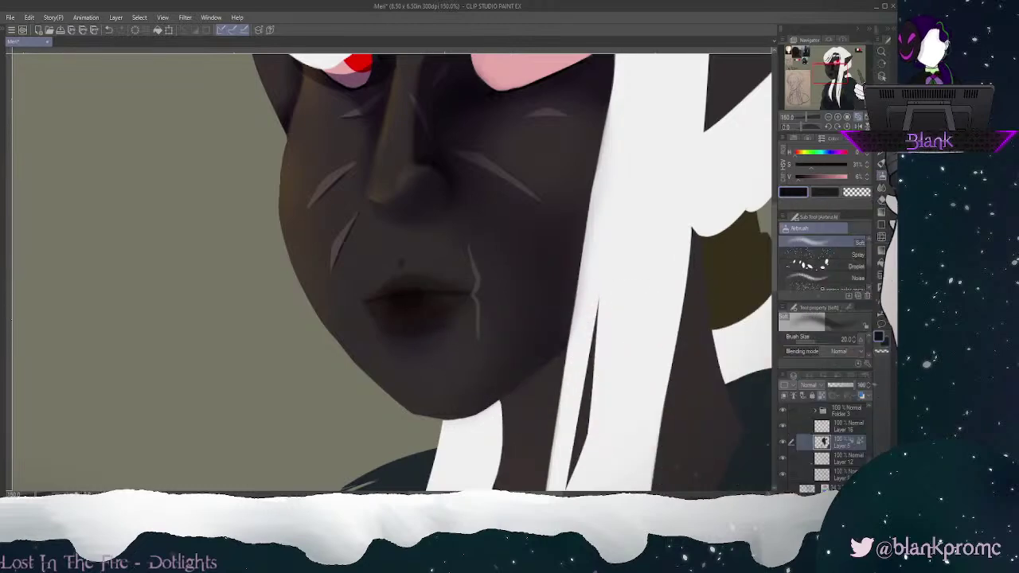
{"action": "left_click", "coordinate": [882, 188]}
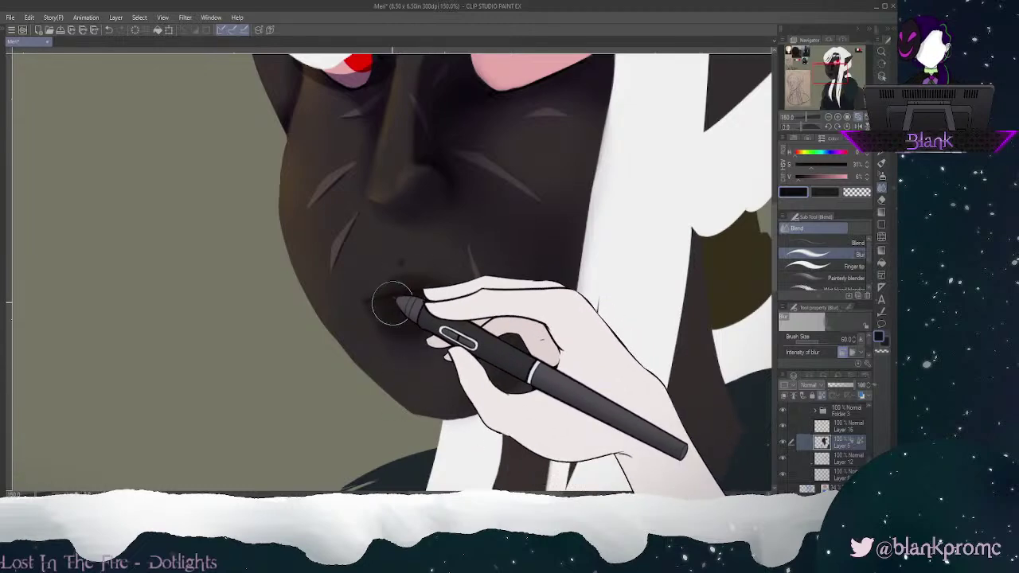
{"action": "left_click", "coordinate": [829, 117]}
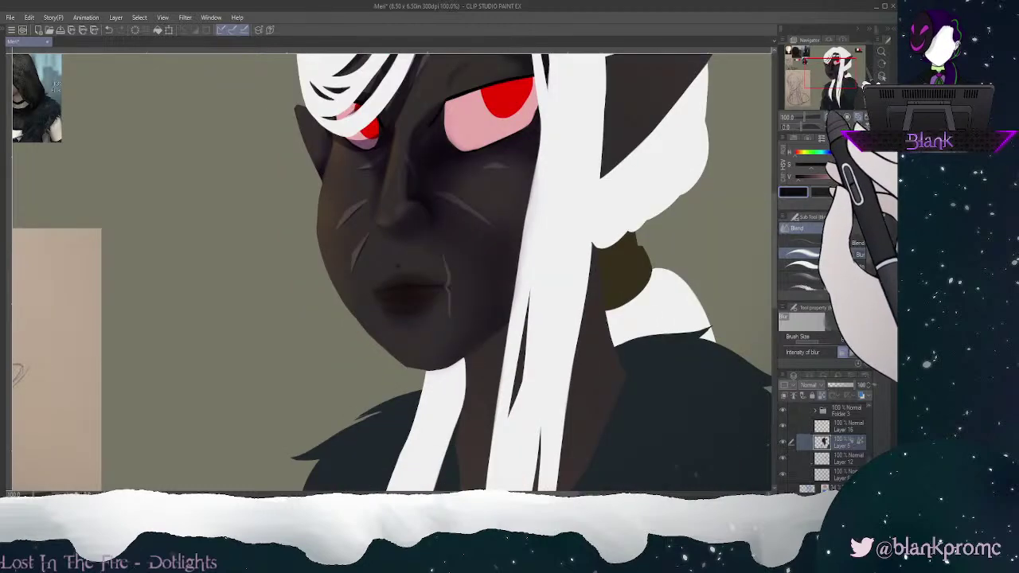
Step: Pick up the skin tone again from the palette swatches and airbrush it along the upper lip's outer edge with Soft at size 20
{"action": "left_click", "coordinate": [828, 126]}
{"action": "left_click", "coordinate": [828, 127]}
{"action": "left_click", "coordinate": [829, 127]}
{"action": "left_click", "coordinate": [828, 127]}
{"action": "left_click", "coordinate": [829, 127]}
{"action": "left_click", "coordinate": [828, 126]}
{"action": "left_click", "coordinate": [838, 117]}
{"action": "left_click", "coordinate": [837, 117]}
{"action": "left_click", "coordinate": [837, 117]}
{"action": "left_click", "coordinate": [838, 117]}
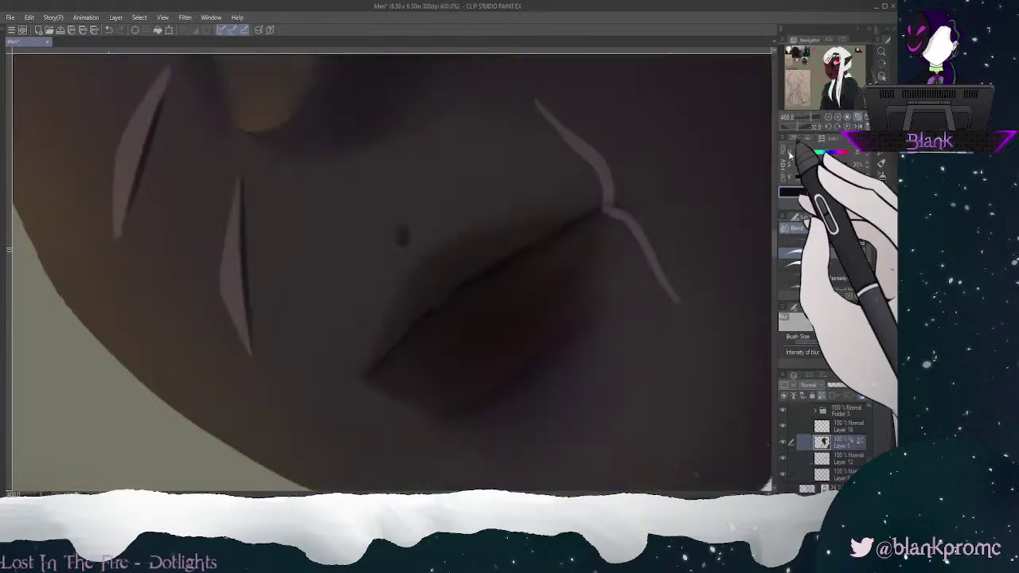
{"action": "key", "text": "e"}
{"action": "mouse_move", "coordinate": [419, 261]}
{"action": "left_mouse_down"}
{"action": "mouse_move", "coordinate": [403, 269]}
{"action": "mouse_move", "coordinate": [425, 254]}
{"action": "left_mouse_up"}
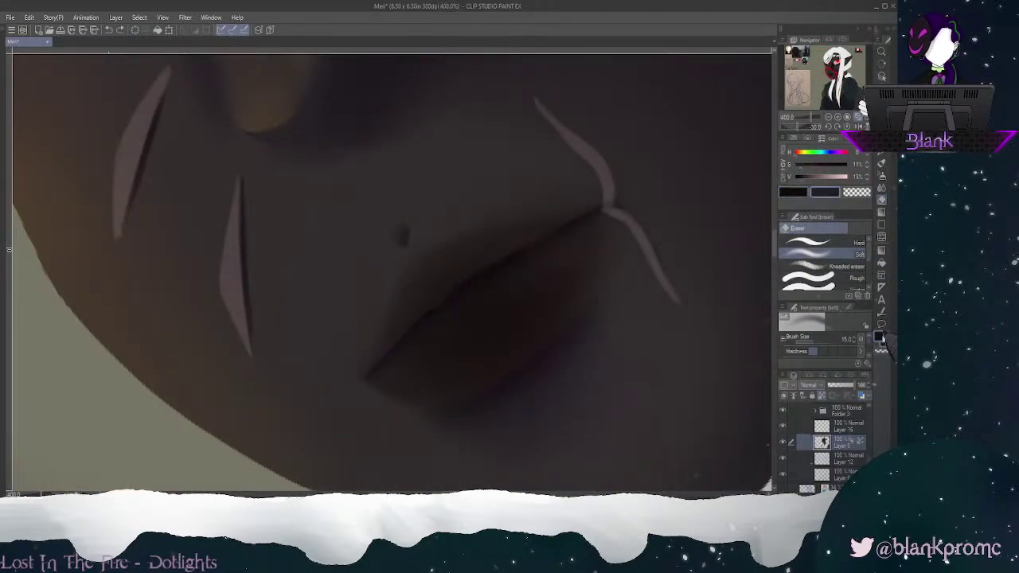
{"action": "mouse_move", "coordinate": [841, 66]}
{"action": "left_mouse_down"}
{"action": "mouse_move", "coordinate": [848, 47]}
{"action": "mouse_move", "coordinate": [852, 60]}
{"action": "left_mouse_up"}
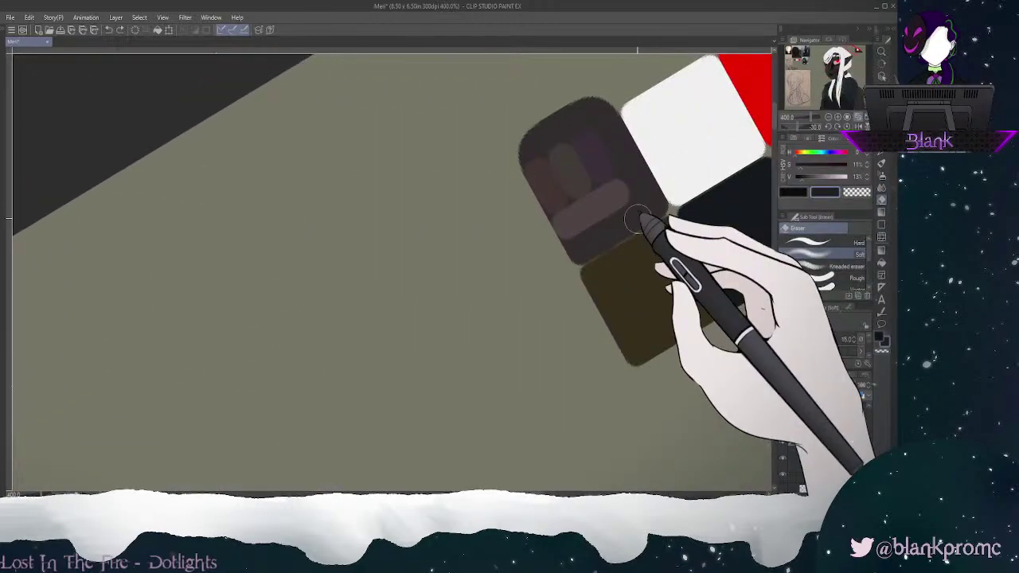
{"action": "left_click_drag", "start_coordinate": [853, 45], "coordinate": [875, 80]}
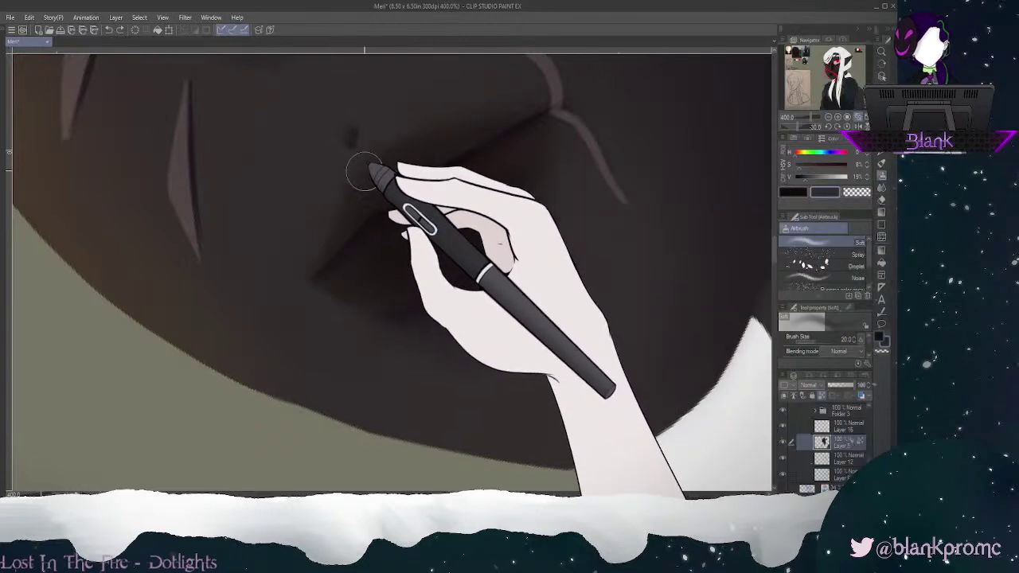
{"action": "mouse_move", "coordinate": [400, 114]}
{"action": "left_mouse_down"}
{"action": "mouse_move", "coordinate": [402, 152]}
{"action": "mouse_move", "coordinate": [359, 169]}
{"action": "mouse_move", "coordinate": [337, 194]}
{"action": "mouse_move", "coordinate": [367, 165]}
{"action": "mouse_move", "coordinate": [325, 236]}
{"action": "left_mouse_up"}
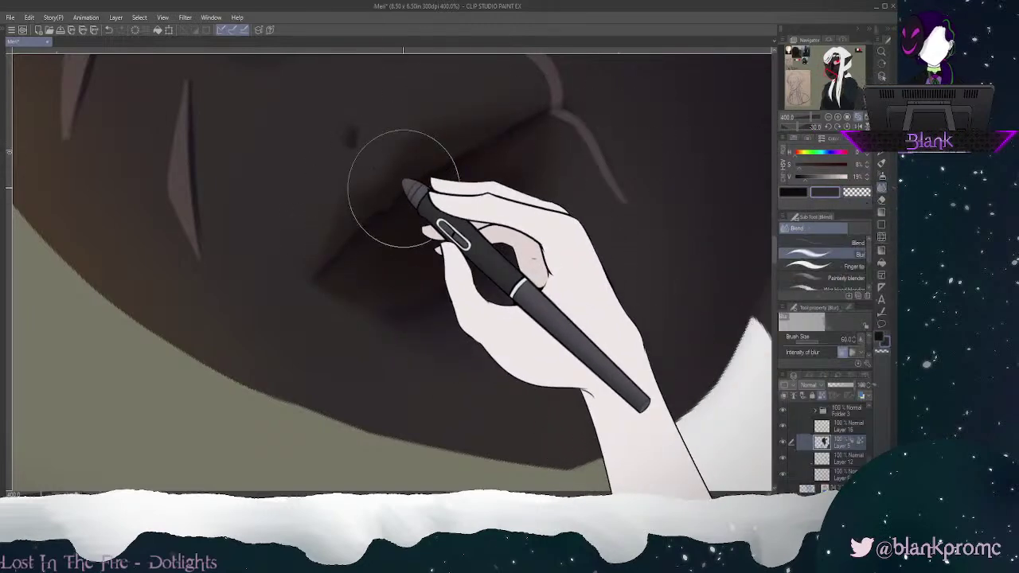
Step: Reduce the Blur brush to size 8 and soften the upper lip's outer edge below the philtrum
{"action": "key", "text": "bracketleft"}
{"action": "key", "text": "bracketleft"}
{"action": "key", "text": "bracketleft"}
{"action": "key", "text": "bracketleft"}
{"action": "key", "text": "bracketleft"}
{"action": "key", "text": "bracketleft"}
{"action": "key", "text": "bracketleft"}
{"action": "key", "text": "bracketleft"}
{"action": "key", "text": "bracketleft"}
{"action": "key", "text": "bracketleft"}
{"action": "mouse_move", "coordinate": [342, 213]}
{"action": "left_mouse_down"}
{"action": "mouse_move", "coordinate": [368, 176]}
{"action": "mouse_move", "coordinate": [397, 168]}
{"action": "mouse_move", "coordinate": [353, 194]}
{"action": "left_mouse_up"}
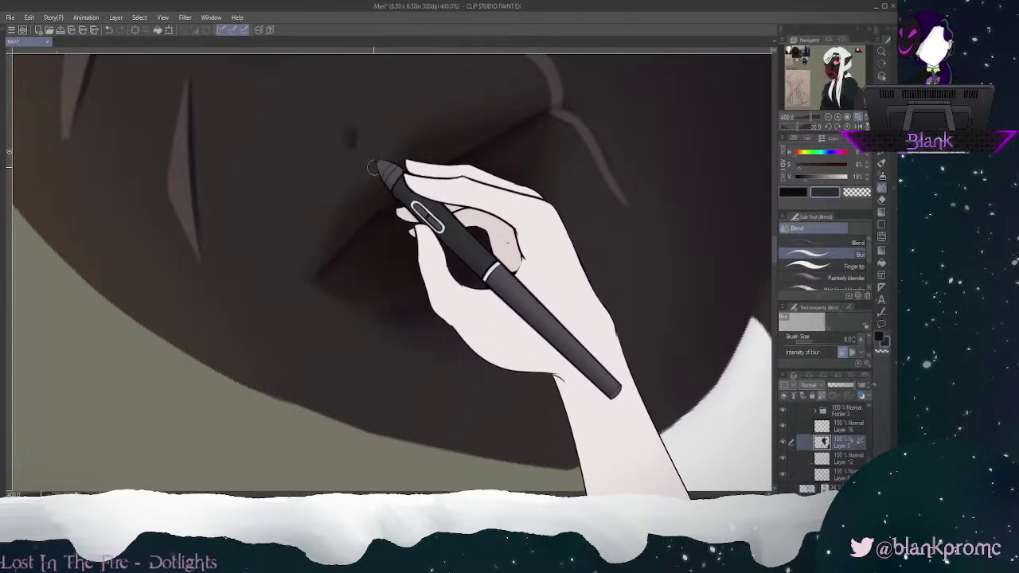
Step: Redraw the upper lip's peak and unscarred side with the G-pen at size 20, setting the tone to 21% saturation and 16% value
{"action": "left_click", "coordinate": [810, 166]}
{"action": "key", "text": "p"}
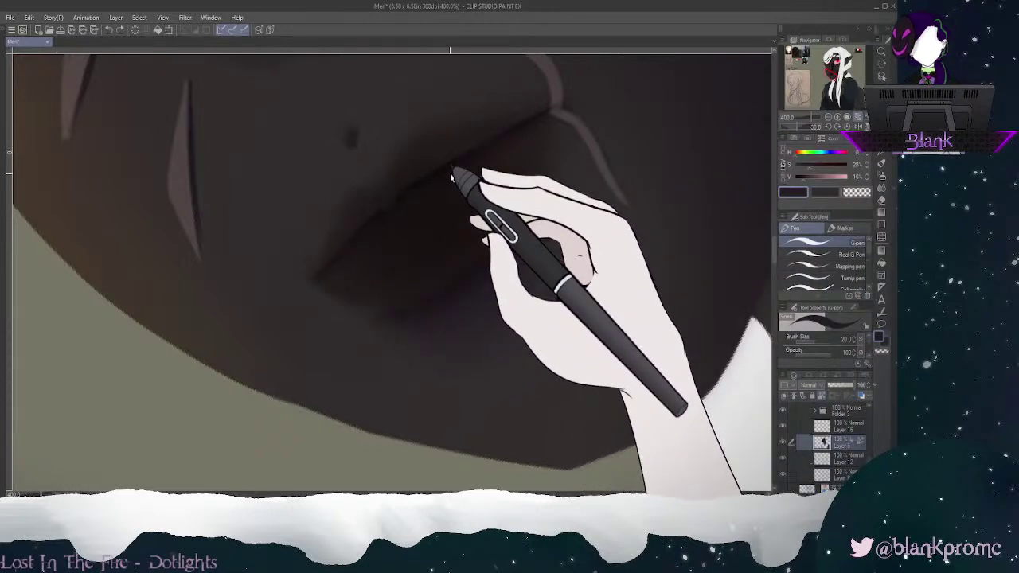
{"action": "left_click_drag", "start_coordinate": [810, 165], "coordinate": [805, 166]}
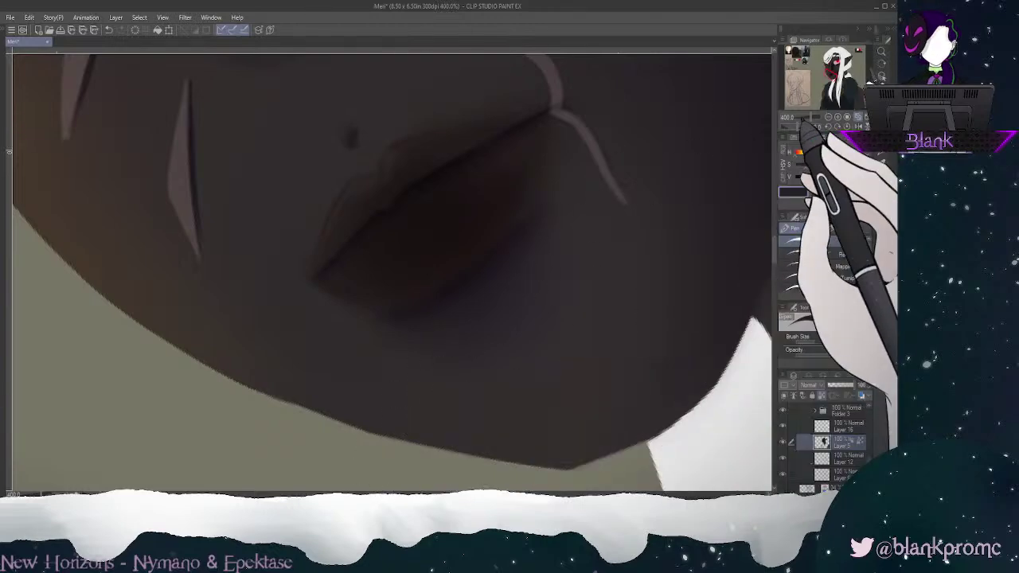
Step: Extend the upper lip's contour toward the scarred mouth corner with the G-pen at size 20, and undo the last stroke beside the scar
{"action": "left_click_drag", "start_coordinate": [799, 126], "coordinate": [796, 127]}
{"action": "left_click", "coordinate": [799, 126]}
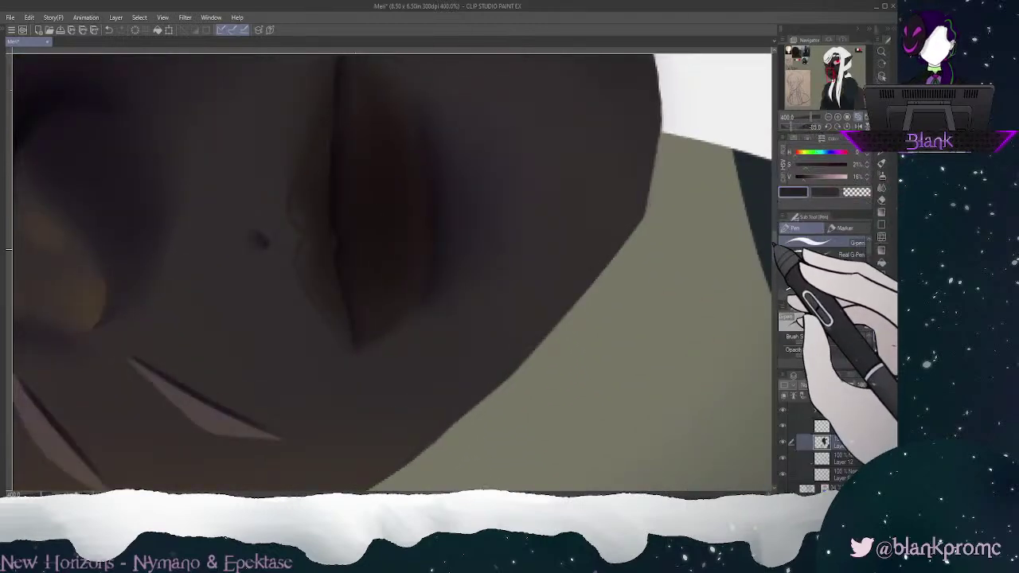
{"action": "left_click_drag", "start_coordinate": [775, 246], "coordinate": [774, 238]}
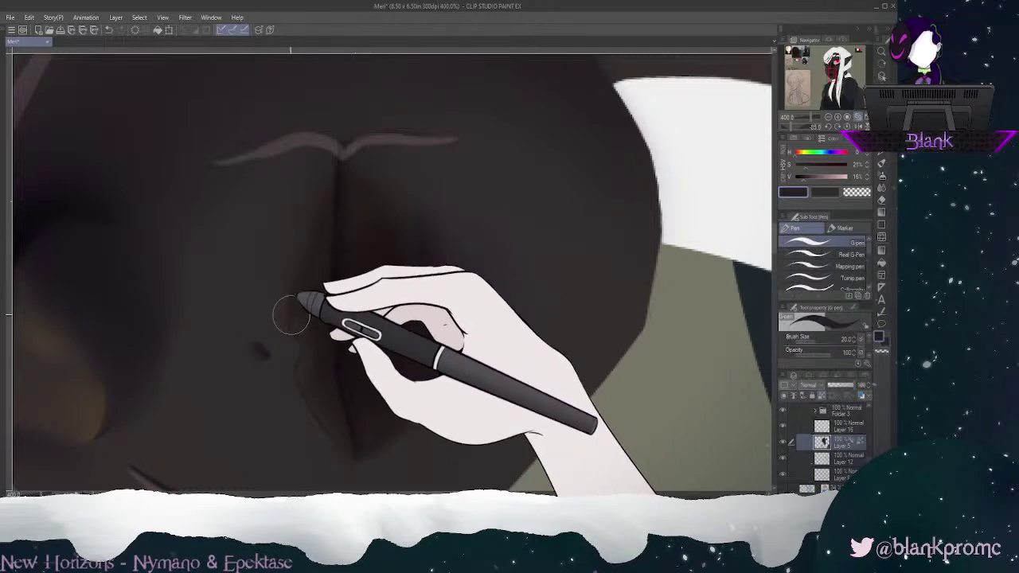
{"action": "left_click_drag", "start_coordinate": [298, 272], "coordinate": [295, 314]}
{"action": "left_click_drag", "start_coordinate": [353, 125], "coordinate": [336, 138]}
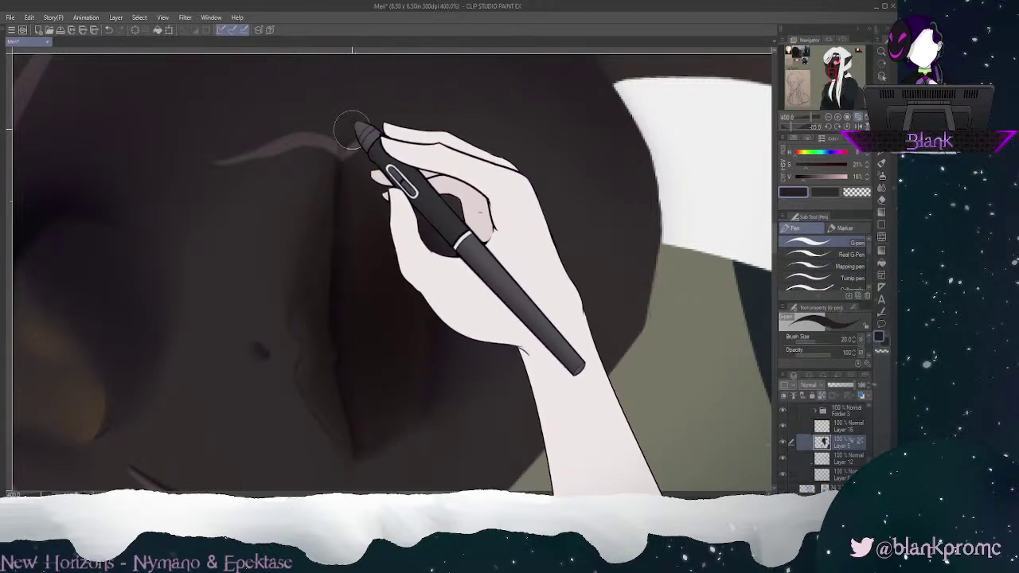
{"action": "key", "text": "ctrl+z"}
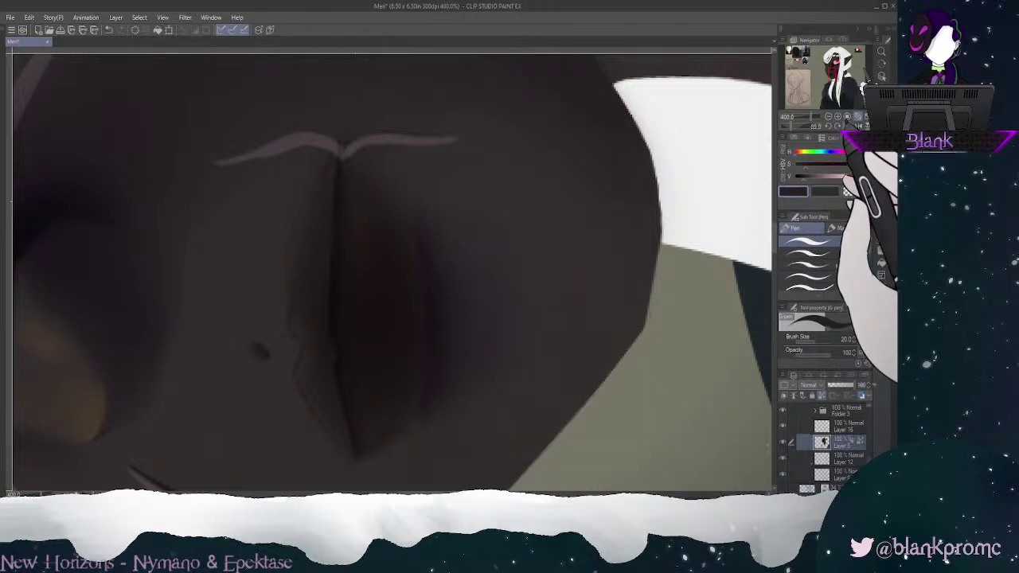
{"action": "left_click", "coordinate": [847, 127]}
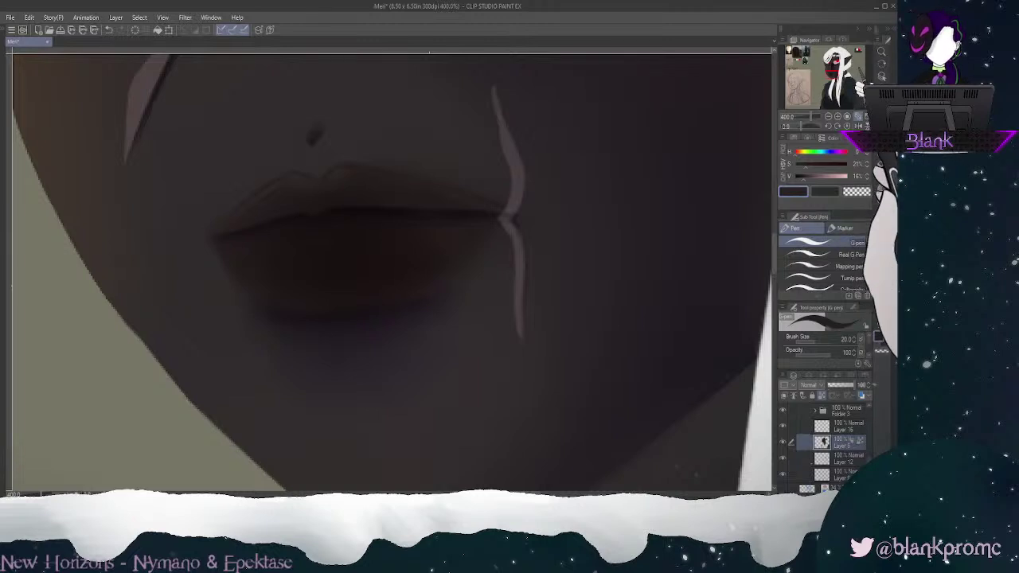
{"action": "left_click", "coordinate": [882, 176]}
{"action": "key", "text": "b"}
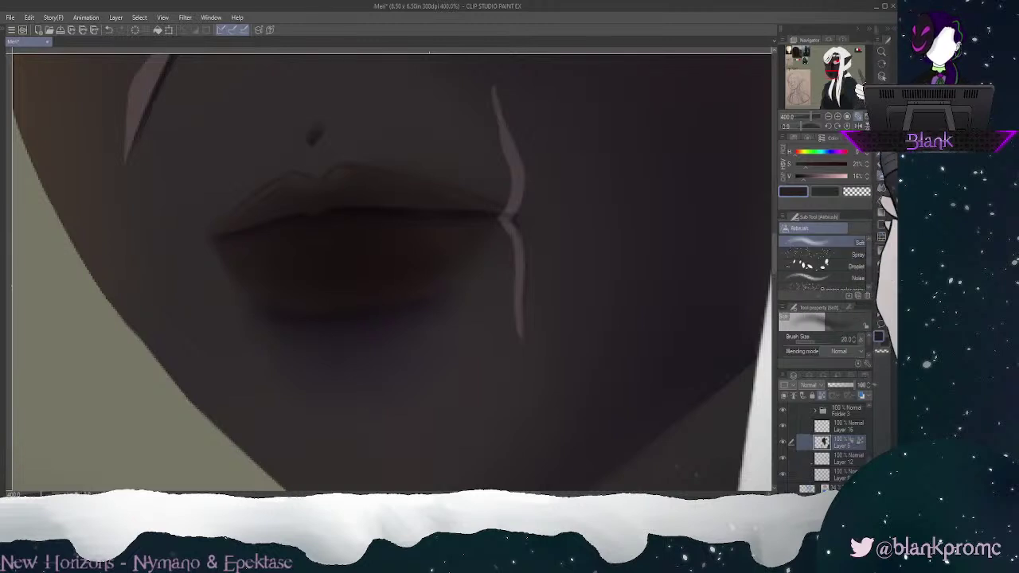
{"action": "key", "text": "p"}
{"action": "left_click", "coordinate": [882, 176]}
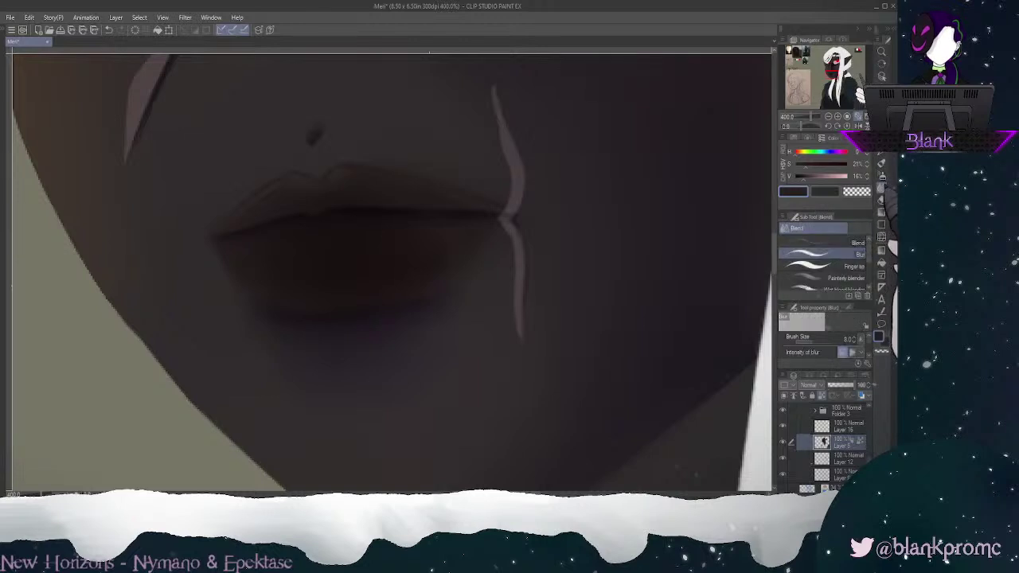
{"action": "left_click", "coordinate": [881, 163]}
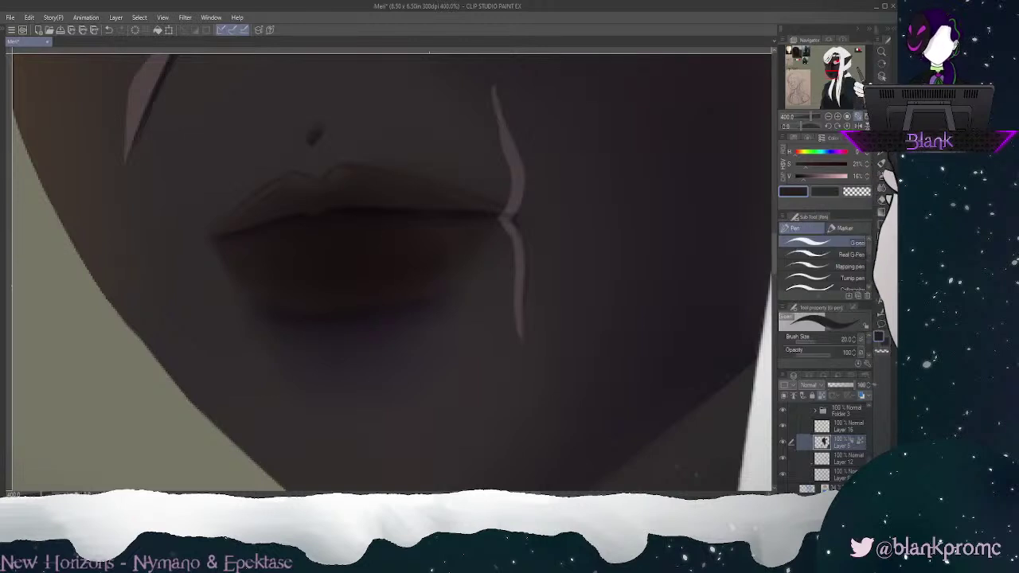
Step: Fill in the upper lip with the G-pen, airbrush it with the mouth's dark tone using Soft at size 20, and undo the last stroke
{"action": "mouse_move", "coordinate": [258, 207]}
{"action": "left_mouse_down"}
{"action": "mouse_move", "coordinate": [287, 193]}
{"action": "mouse_move", "coordinate": [238, 221]}
{"action": "mouse_move", "coordinate": [263, 206]}
{"action": "left_mouse_up"}
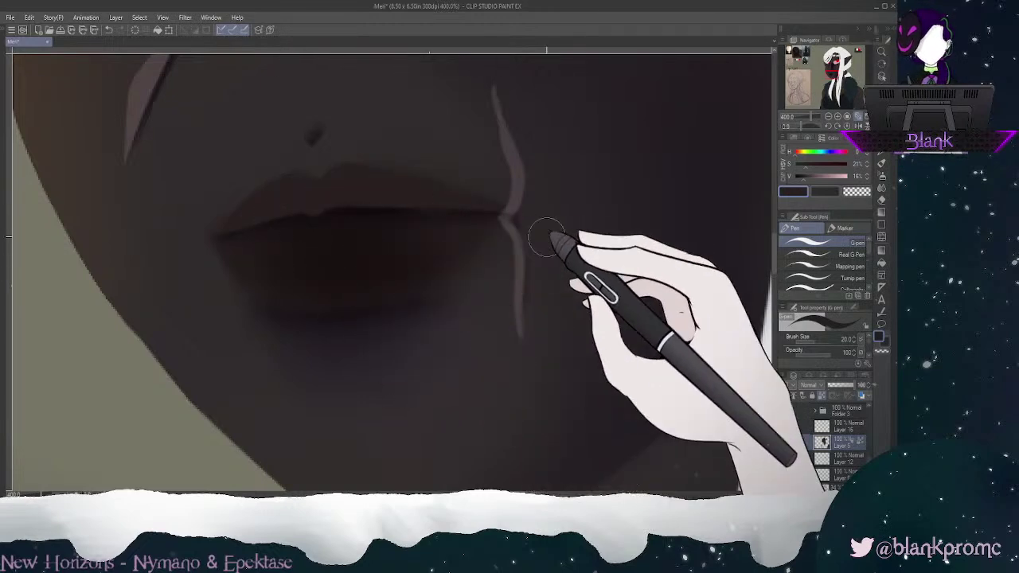
{"action": "left_click", "coordinate": [346, 243], "text": "alt"}
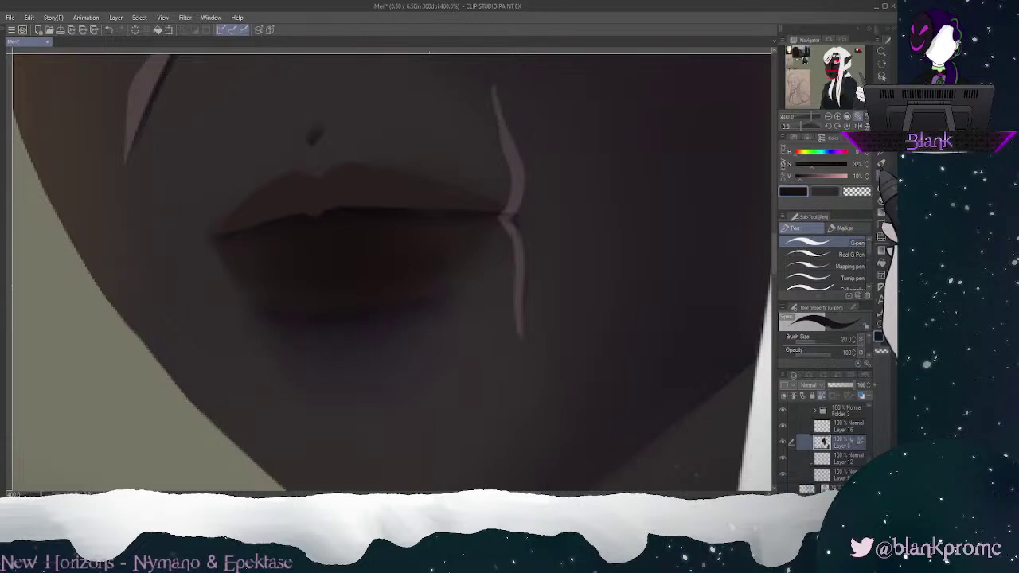
{"action": "left_click", "coordinate": [882, 176]}
{"action": "mouse_move", "coordinate": [318, 218]}
{"action": "left_mouse_down"}
{"action": "mouse_move", "coordinate": [362, 204]}
{"action": "mouse_move", "coordinate": [253, 232]}
{"action": "mouse_move", "coordinate": [375, 208]}
{"action": "mouse_move", "coordinate": [314, 209]}
{"action": "left_mouse_up"}
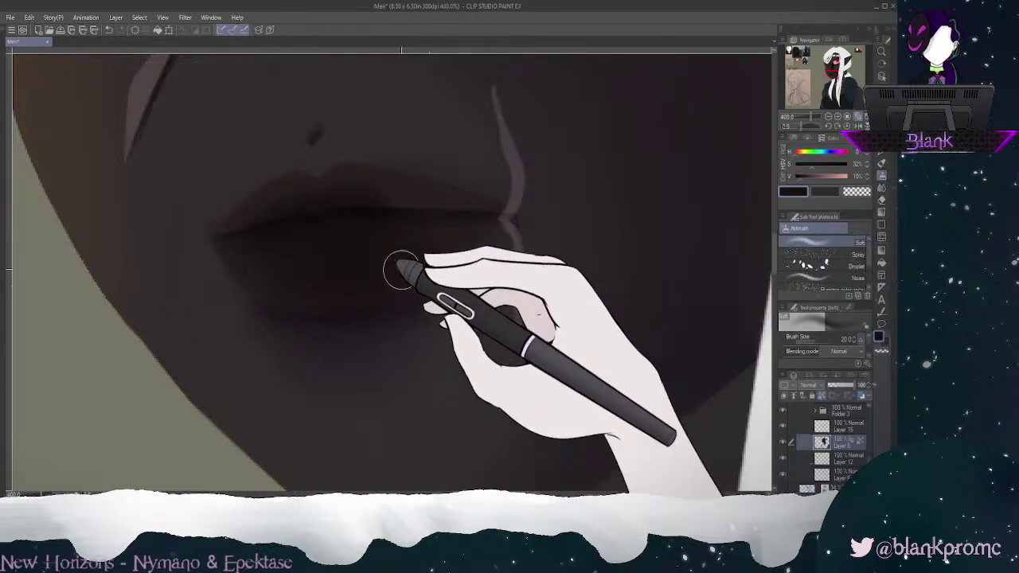
{"action": "mouse_move", "coordinate": [387, 199]}
{"action": "left_mouse_down"}
{"action": "mouse_move", "coordinate": [295, 230]}
{"action": "mouse_move", "coordinate": [304, 223]}
{"action": "mouse_move", "coordinate": [269, 219]}
{"action": "left_mouse_up"}
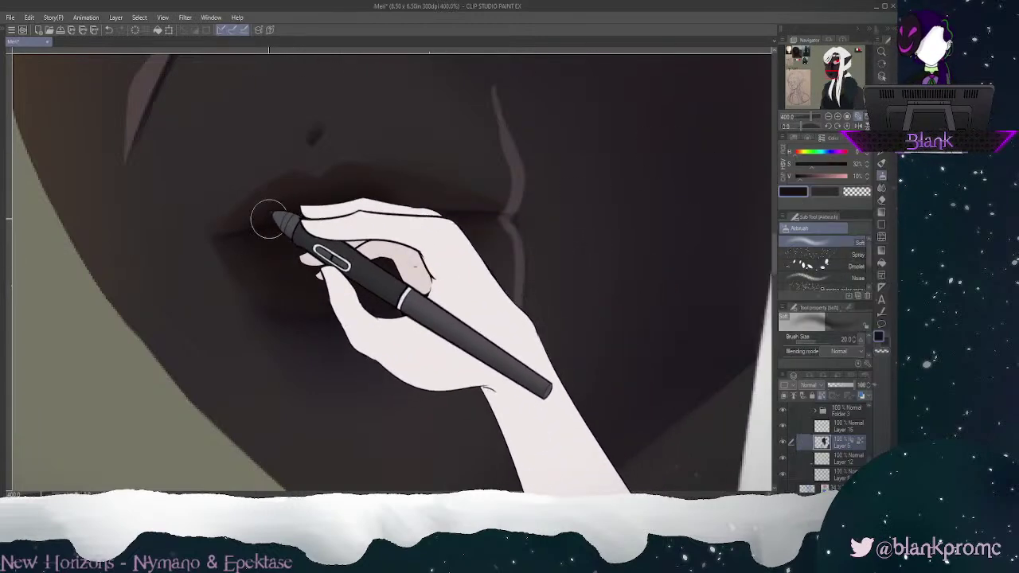
{"action": "key", "text": "ctrl+z"}
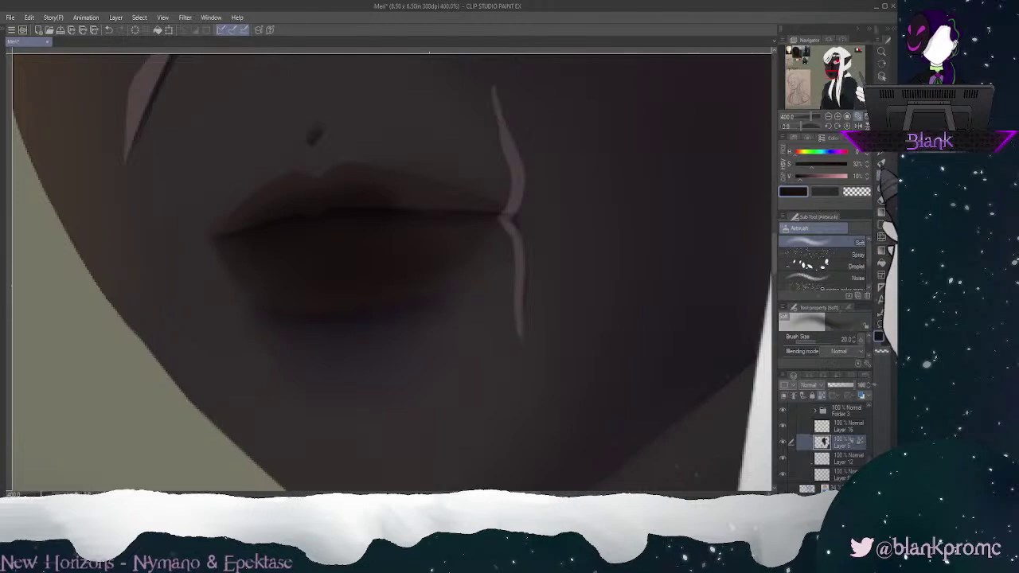
Step: Blend the upper lip's shading and soften its outer edge with the Blur brush at sizes 12 and 25
{"action": "left_click", "coordinate": [881, 188]}
{"action": "mouse_move", "coordinate": [295, 199]}
{"action": "left_mouse_down"}
{"action": "mouse_move", "coordinate": [242, 223]}
{"action": "mouse_move", "coordinate": [276, 196]}
{"action": "mouse_move", "coordinate": [316, 188]}
{"action": "mouse_move", "coordinate": [300, 218]}
{"action": "left_mouse_up"}
{"action": "key", "text": "ctrl+z"}
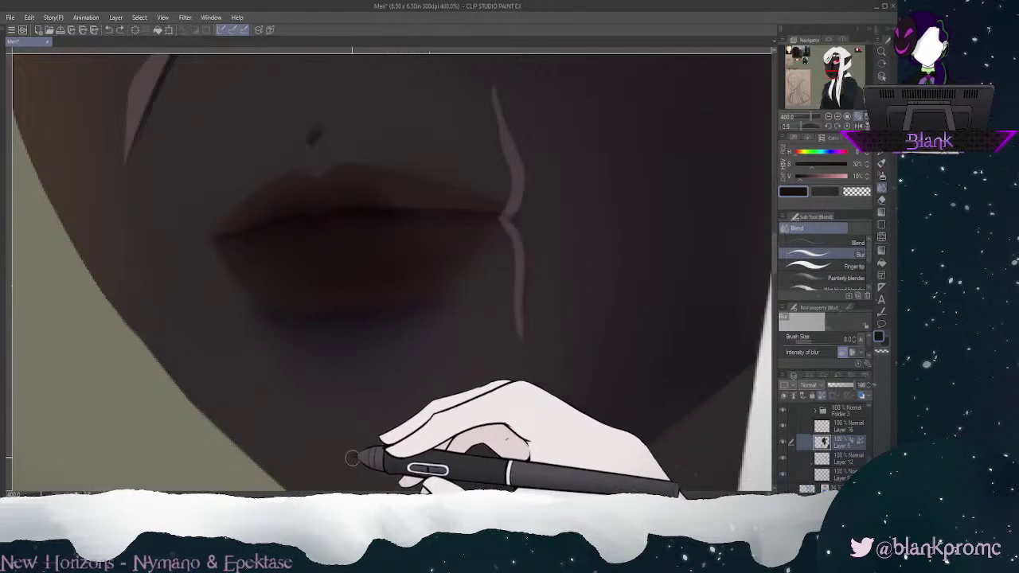
{"action": "key", "text": "bracketright"}
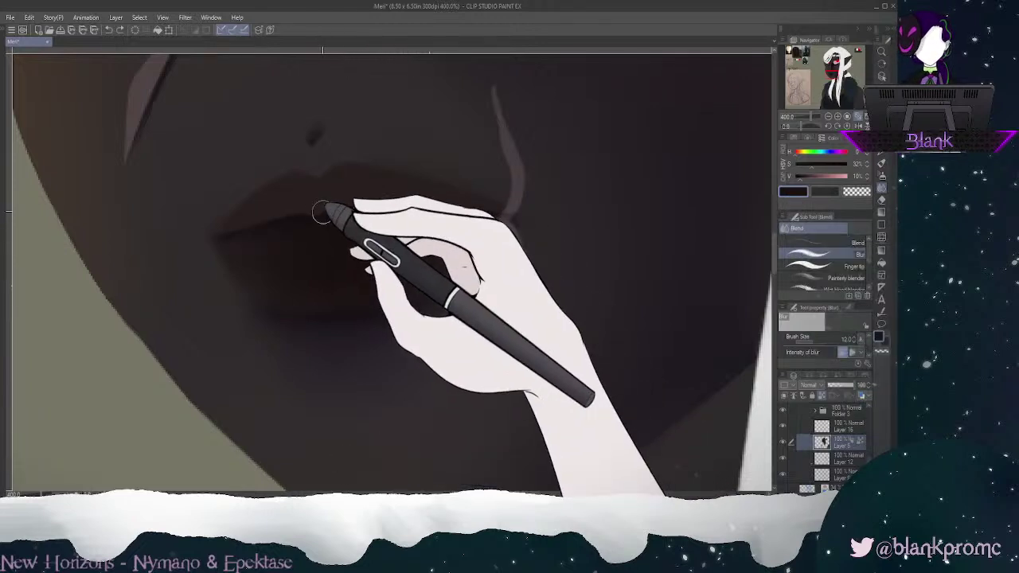
{"action": "key", "text": "bracketright"}
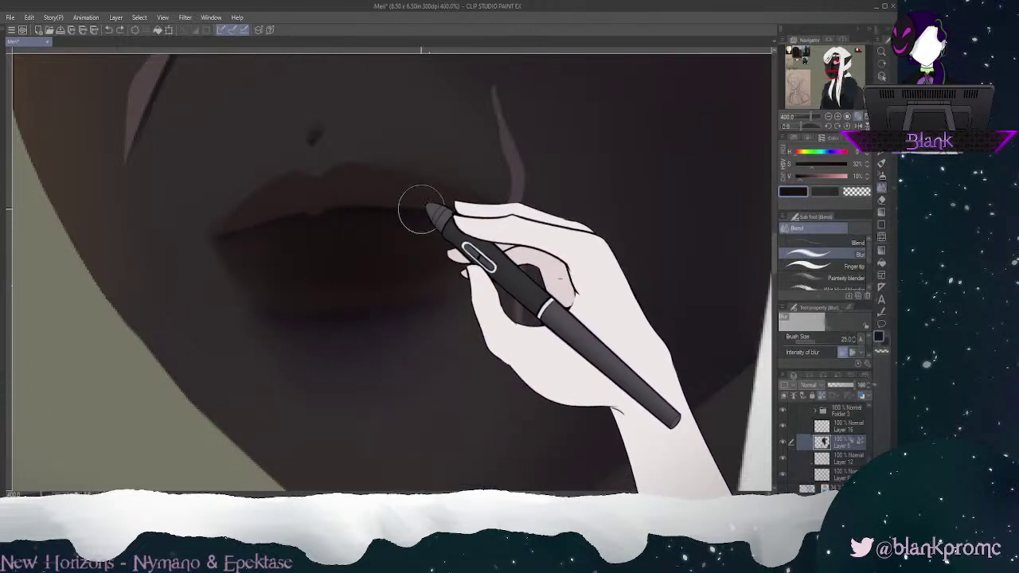
{"action": "key", "text": "bracketleft"}
{"action": "key", "text": "bracketleft"}
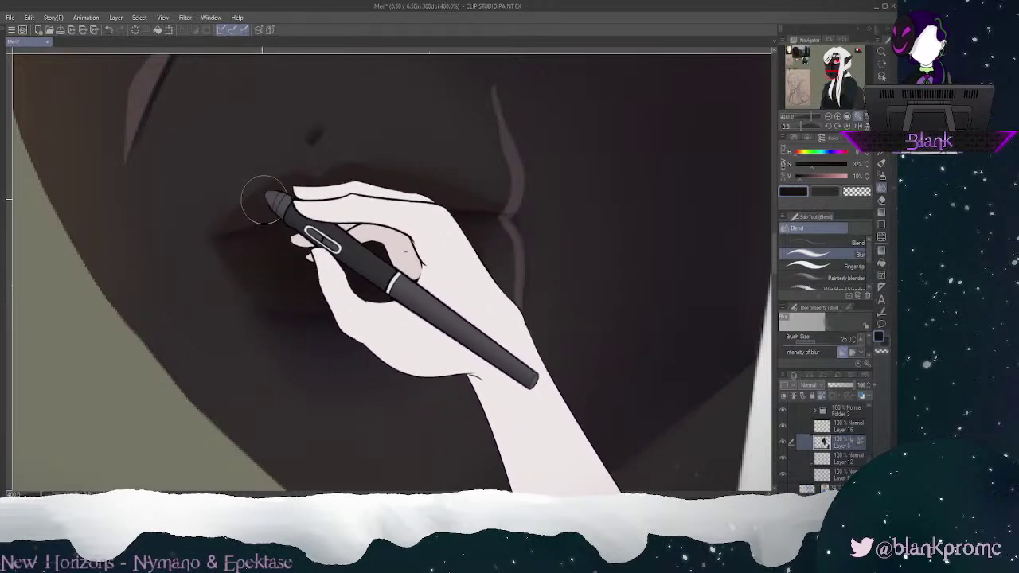
{"action": "key", "text": "bracketleft"}
{"action": "key", "text": "bracketleft"}
{"action": "key", "text": "bracketleft"}
{"action": "key", "text": "bracketleft"}
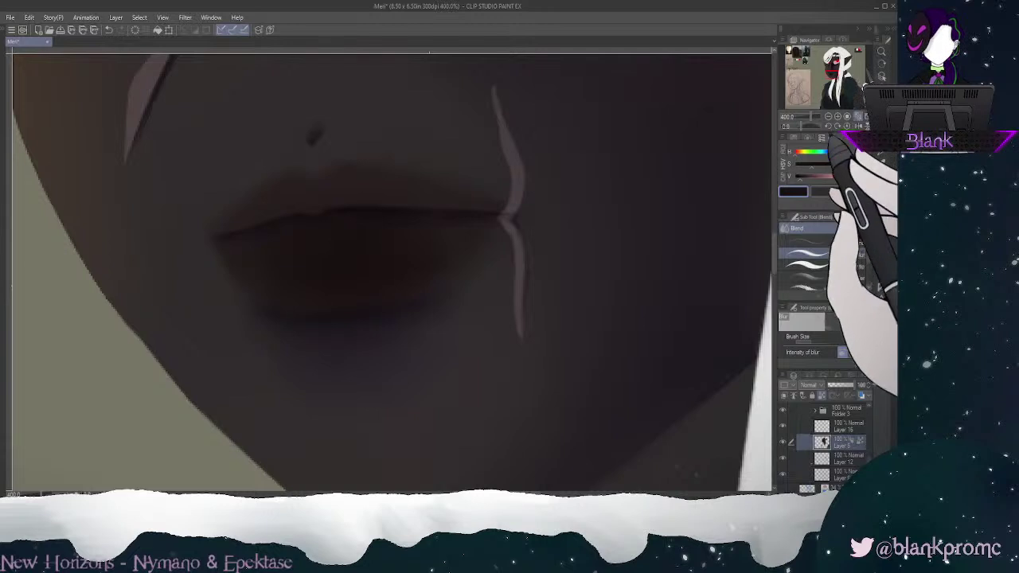
Step: Erase shading around the scar at the mouth corner on the 55% Multiply layer, Layer 18, with the Soft eraser
{"action": "left_click", "coordinate": [829, 116]}
{"action": "left_click", "coordinate": [829, 116]}
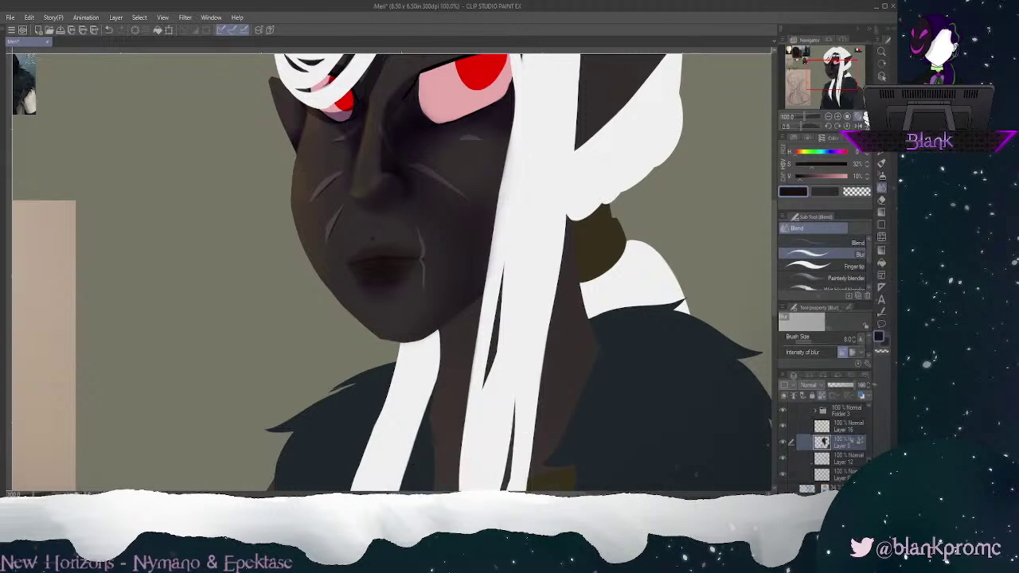
{"action": "scroll", "coordinate": [869, 457], "scroll_direction": "down", "scroll_amount": 5}
{"action": "scroll", "coordinate": [864, 456], "scroll_direction": "down", "scroll_amount": 5}
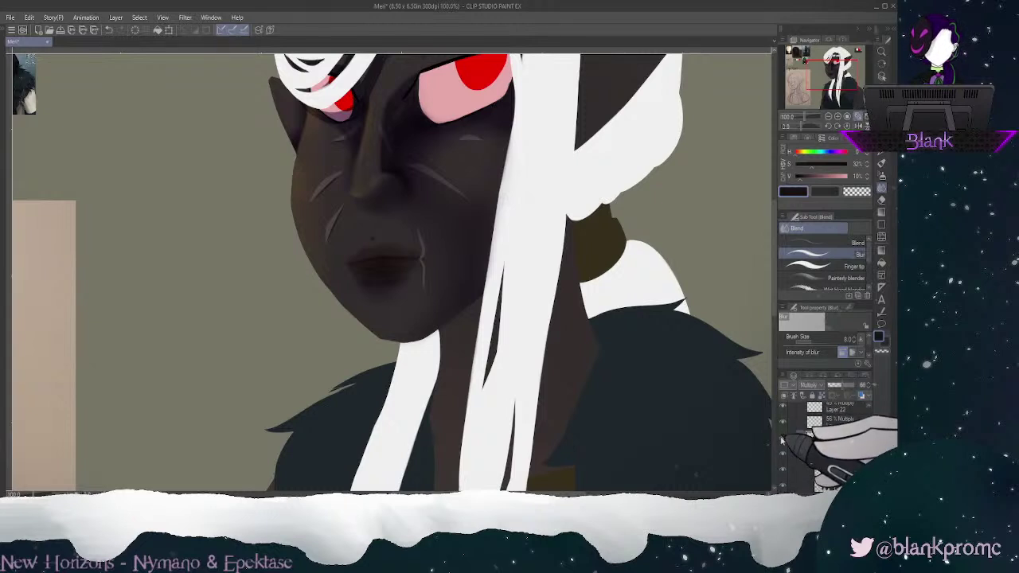
{"action": "key", "text": "e"}
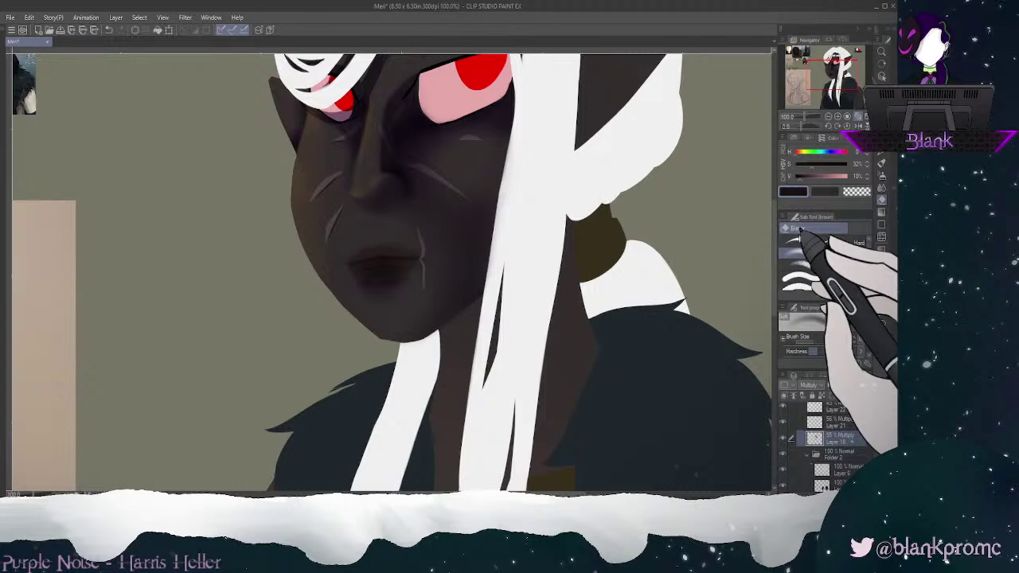
{"action": "left_click", "coordinate": [838, 116]}
{"action": "left_click", "coordinate": [838, 116]}
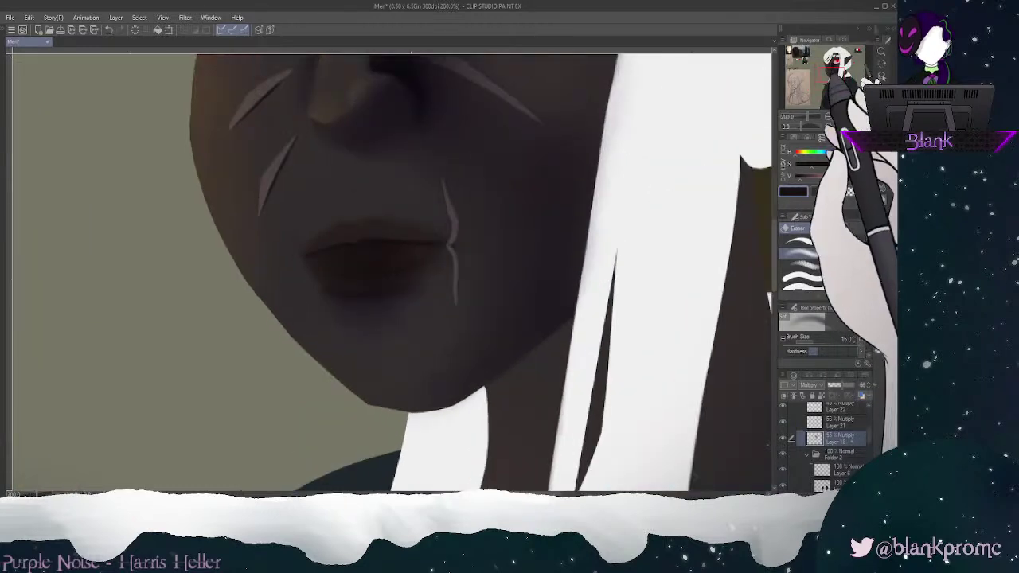
{"action": "left_click_drag", "start_coordinate": [450, 244], "coordinate": [465, 302]}
Step: Switch to the G-pen at size 20 and set its colour to a muted red with 23% saturation and 41% value
{"action": "left_click_drag", "start_coordinate": [833, 73], "coordinate": [831, 72]}
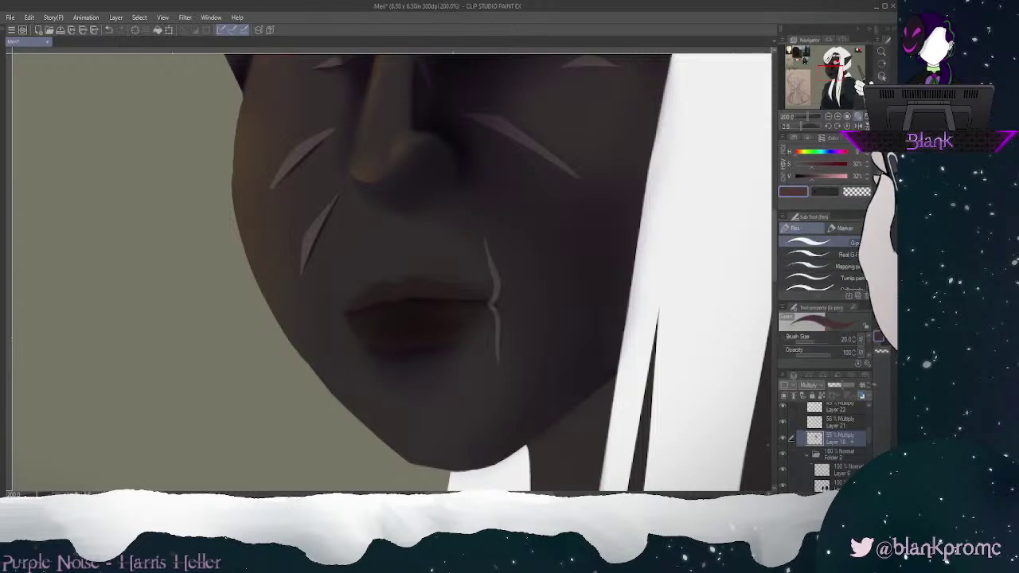
{"action": "left_click", "coordinate": [828, 126]}
{"action": "left_click", "coordinate": [828, 126]}
{"action": "left_click", "coordinate": [829, 126]}
{"action": "left_click", "coordinate": [828, 126]}
{"action": "left_click", "coordinate": [828, 126]}
{"action": "left_click", "coordinate": [828, 126]}
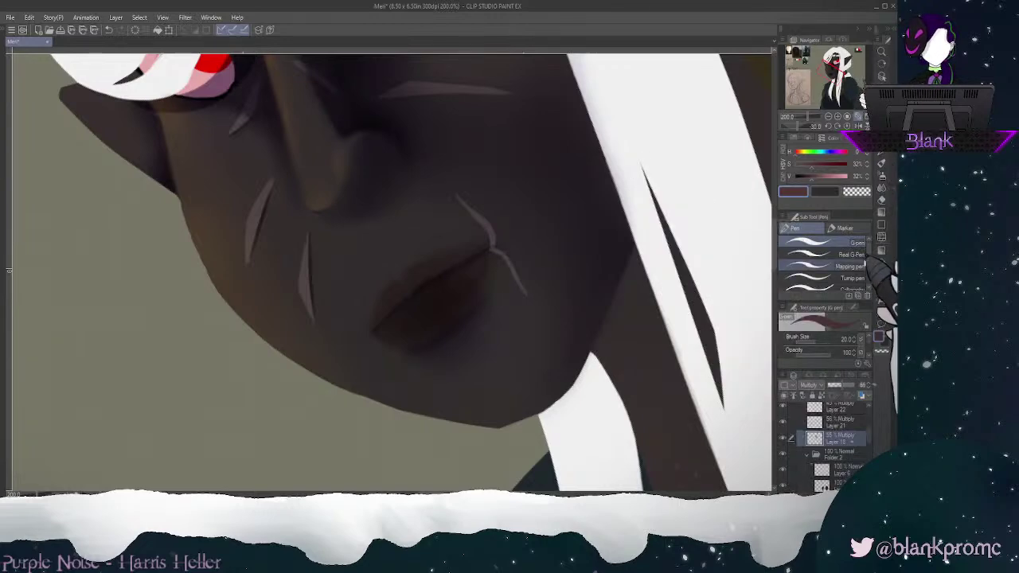
{"action": "left_click", "coordinate": [809, 164]}
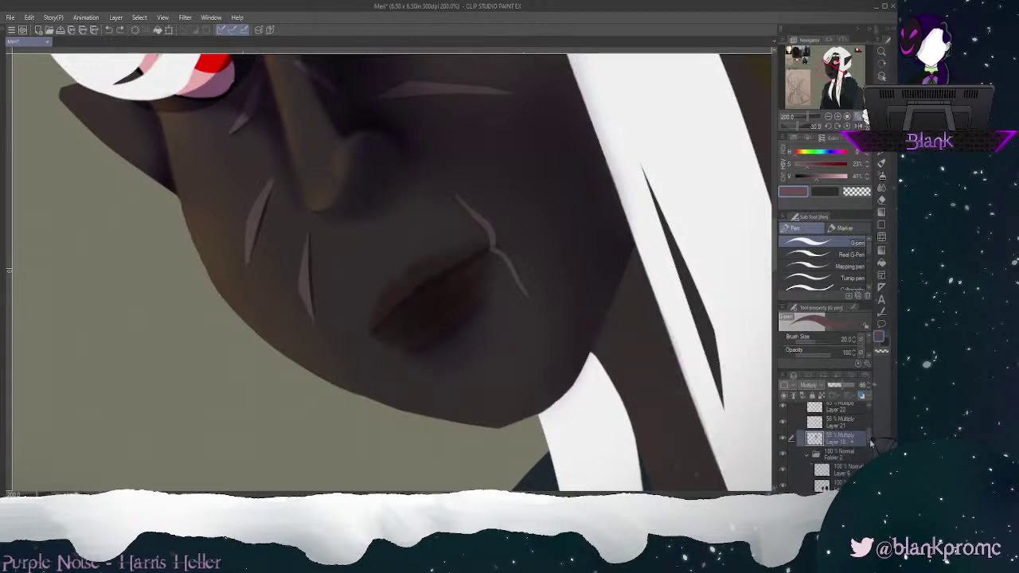
Step: Make the 56% Multiply layer, Layer 21, the active layer
{"action": "scroll", "coordinate": [872, 415], "scroll_direction": "up", "scroll_amount": 5}
{"action": "left_click_drag", "start_coordinate": [872, 416], "coordinate": [872, 426]}
{"action": "left_click", "coordinate": [850, 457]}
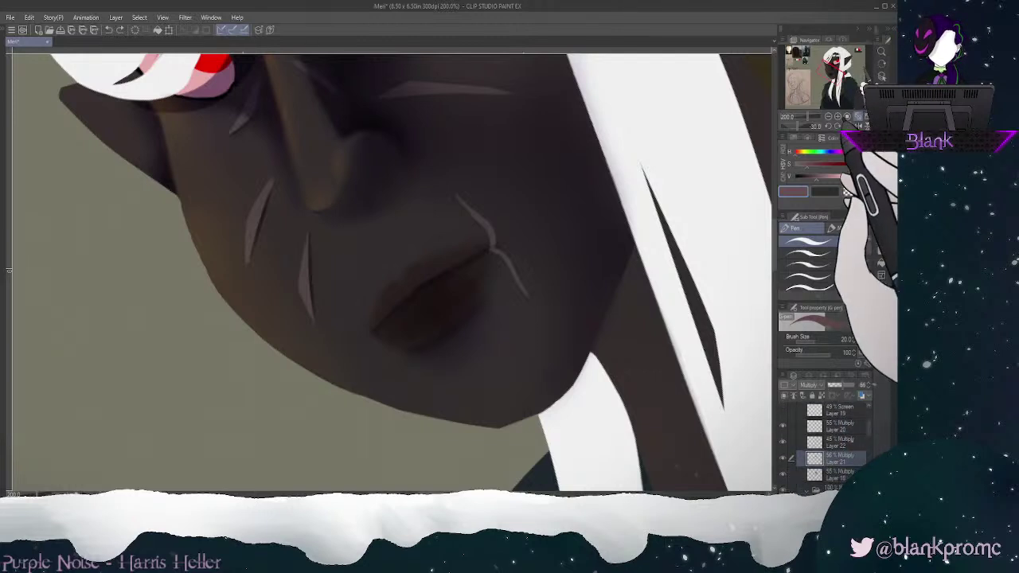
{"action": "key", "text": "ctrl+at"}
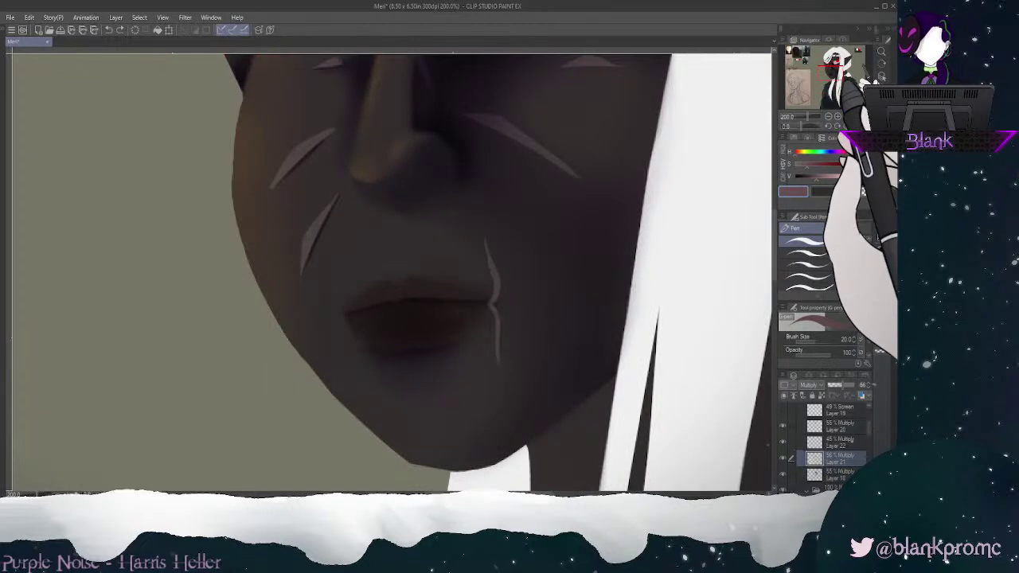
Step: Hide and show the 55% Multiply layer, Layer 18, to compare its effect on the whole face
{"action": "left_click", "coordinate": [829, 116]}
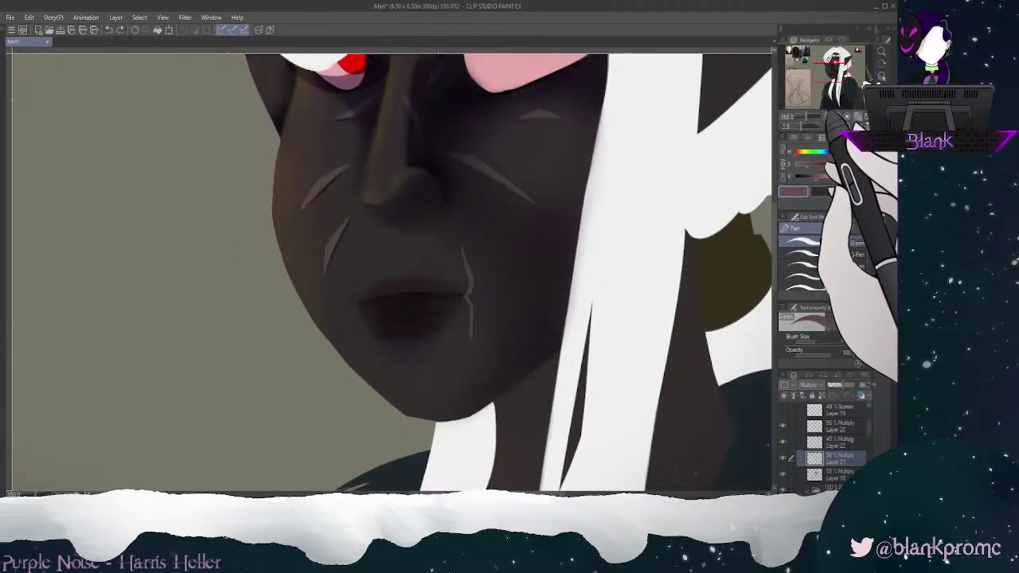
{"action": "key", "text": "ctrl+minus"}
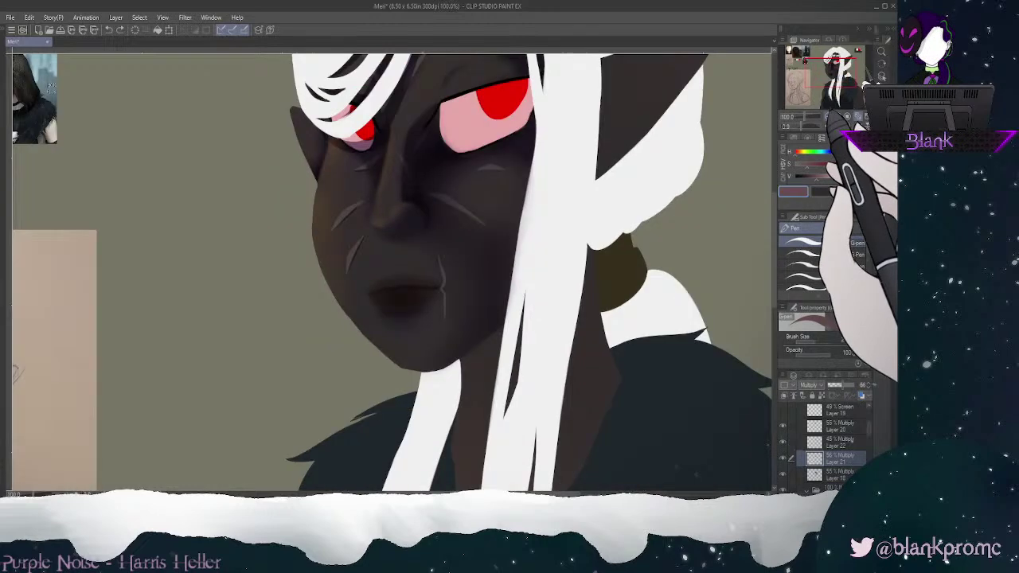
{"action": "left_click_drag", "start_coordinate": [833, 73], "coordinate": [837, 69]}
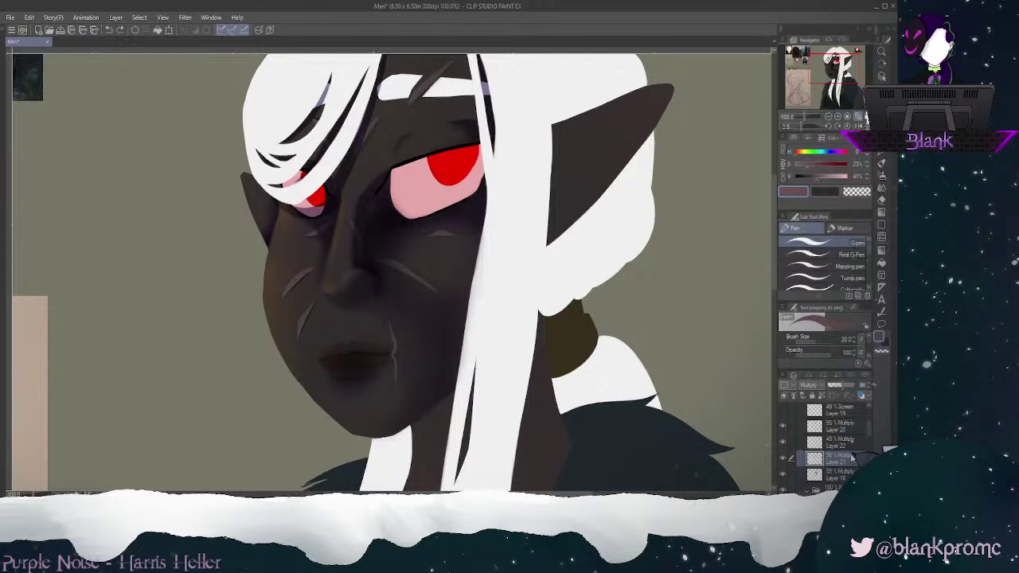
{"action": "left_click", "coordinate": [783, 476]}
{"action": "left_click", "coordinate": [784, 476]}
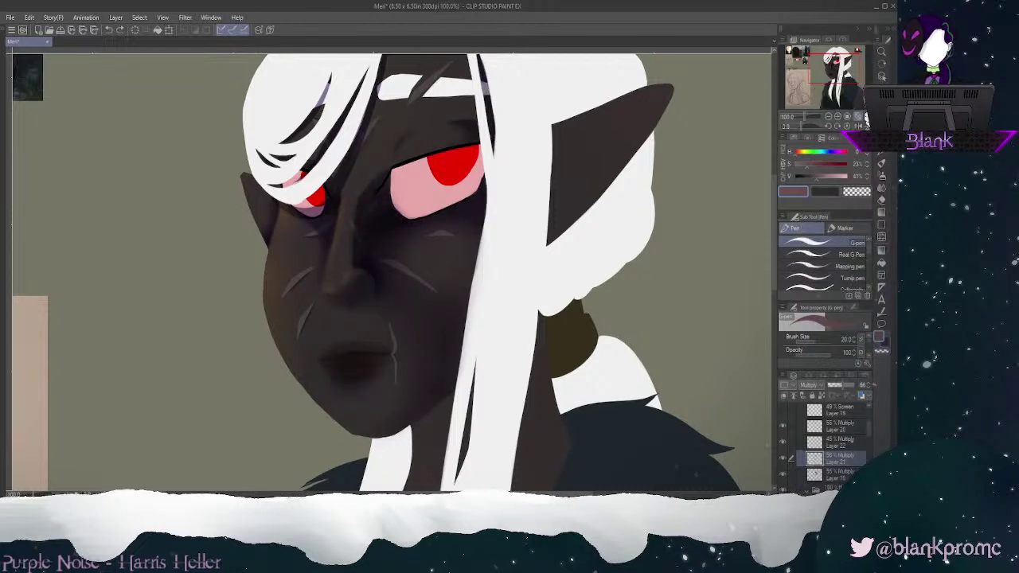
Step: Soften the shading beneath the lower lip on the lowest Multiply layer with Blur and the soft eraser
{"action": "left_click", "coordinate": [839, 476]}
{"action": "left_click", "coordinate": [881, 188]}
{"action": "key", "text": "bracketright"}
{"action": "key", "text": "bracketright"}
{"action": "key", "text": "bracketright"}
{"action": "key", "text": "bracketright"}
{"action": "key", "text": "bracketright"}
{"action": "key", "text": "bracketright"}
{"action": "mouse_move", "coordinate": [366, 382]}
{"action": "left_mouse_down"}
{"action": "mouse_move", "coordinate": [333, 383]}
{"action": "mouse_move", "coordinate": [385, 376]}
{"action": "mouse_move", "coordinate": [363, 398]}
{"action": "mouse_move", "coordinate": [373, 390]}
{"action": "left_mouse_up"}
{"action": "key", "text": "bracketright"}
{"action": "key", "text": "bracketright"}
{"action": "key", "text": "e"}
{"action": "key", "text": "bracketright"}
{"action": "key", "text": "bracketright"}
{"action": "key", "text": "bracketright"}
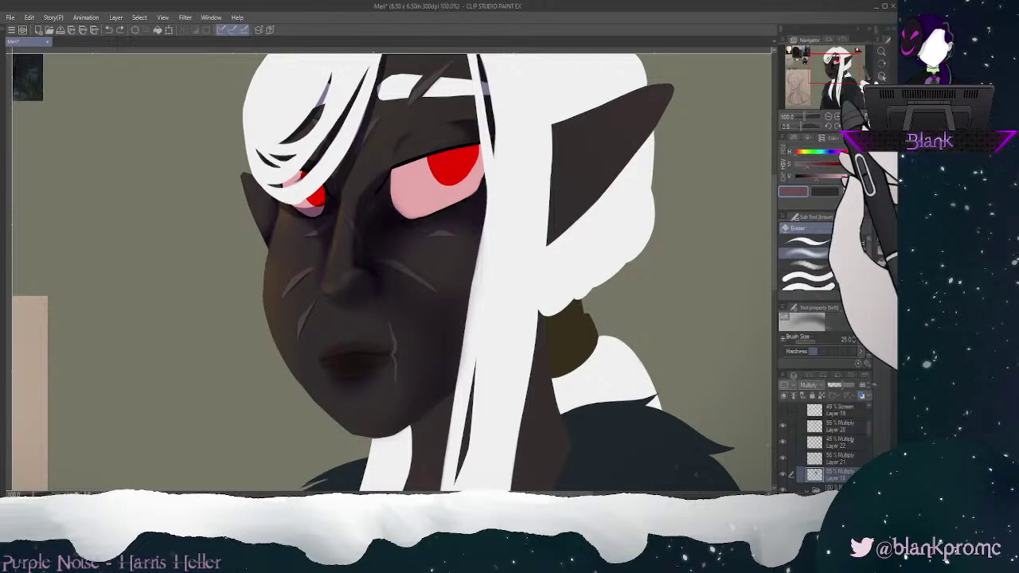
Step: Paint a dark indigo shadow beneath the lower lip with the G-pen, and blur its edge into the chin
{"action": "left_click", "coordinate": [829, 125]}
{"action": "left_click", "coordinate": [828, 125]}
{"action": "left_click", "coordinate": [828, 125]}
{"action": "left_click", "coordinate": [828, 126]}
{"action": "left_click", "coordinate": [829, 125]}
{"action": "left_click", "coordinate": [828, 125]}
{"action": "left_click", "coordinate": [838, 116]}
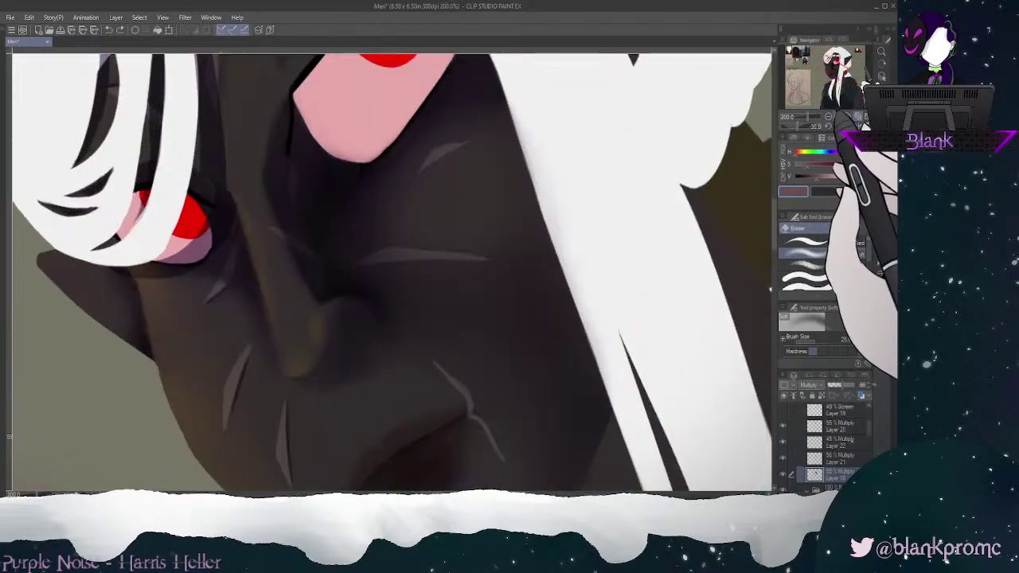
{"action": "left_click_drag", "start_coordinate": [833, 67], "coordinate": [835, 72]}
{"action": "left_click", "coordinate": [881, 164]}
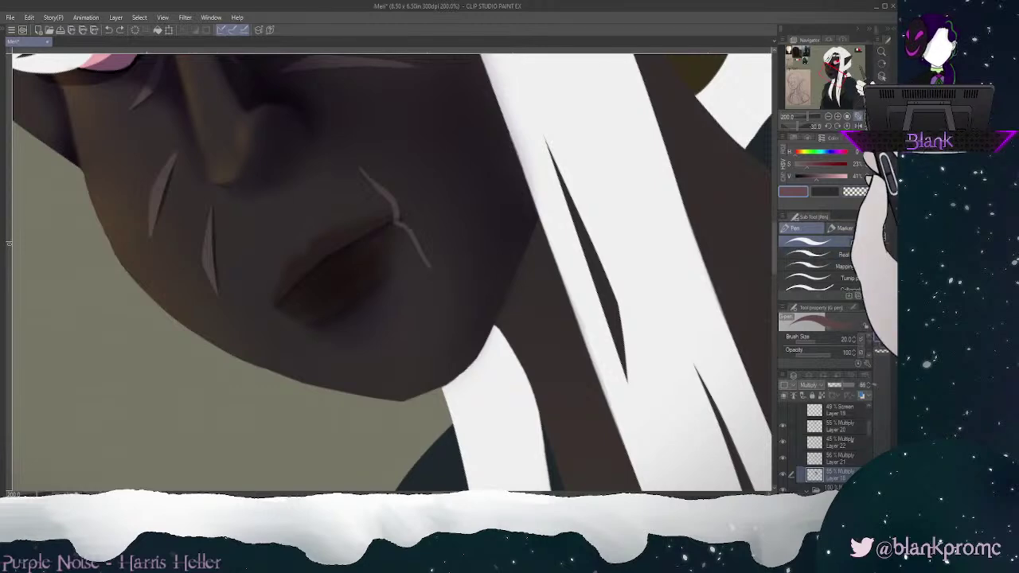
{"action": "left_click", "coordinate": [850, 138]}
{"action": "left_click", "coordinate": [781, 151]}
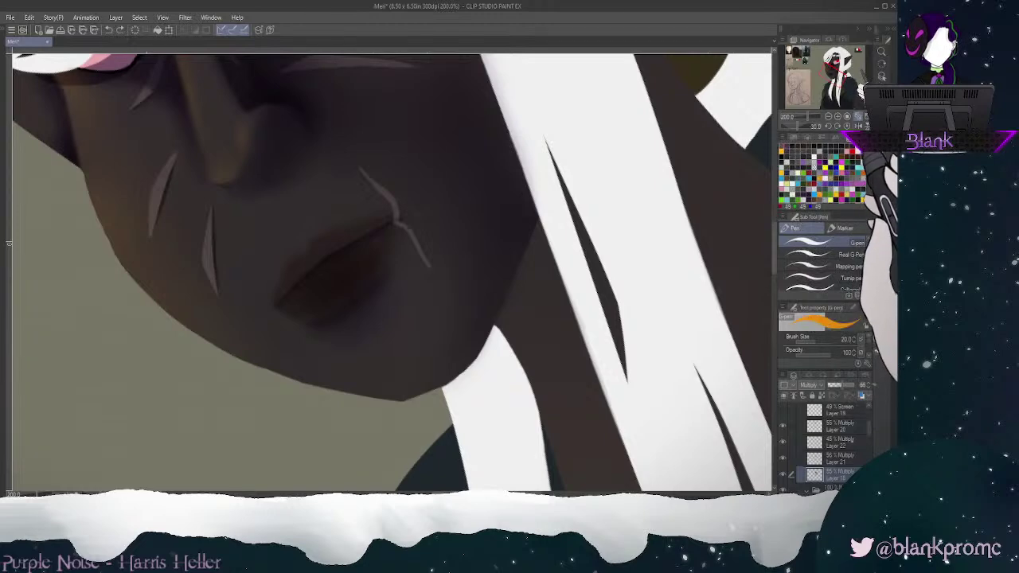
{"action": "left_click", "coordinate": [887, 340]}
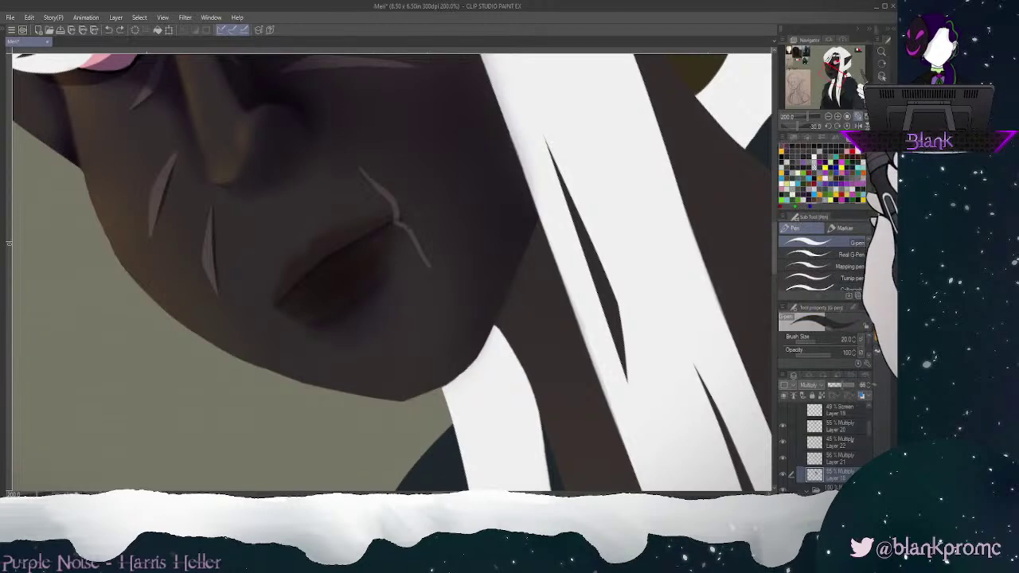
{"action": "left_click", "coordinate": [794, 138]}
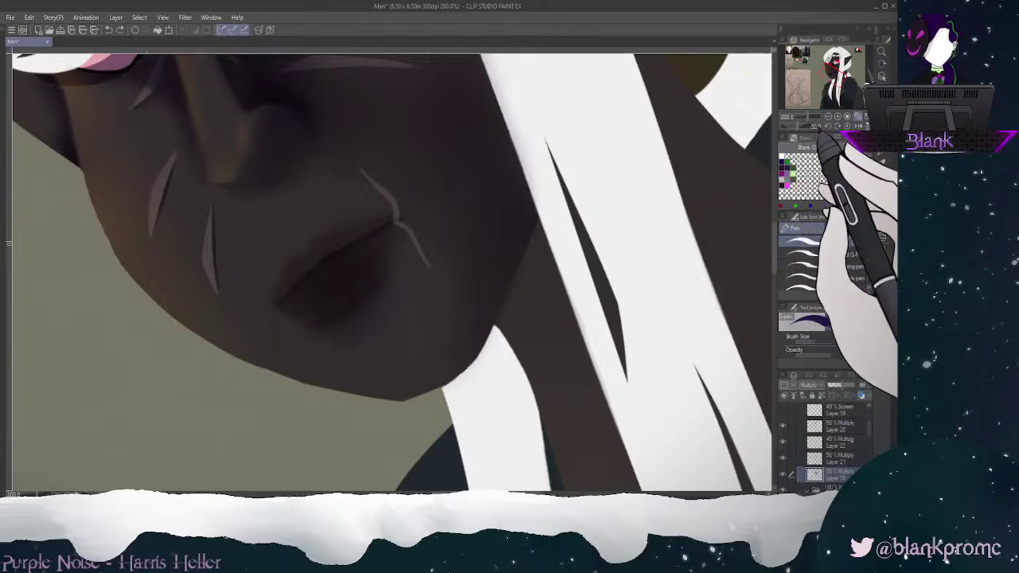
{"action": "left_click", "coordinate": [824, 138]}
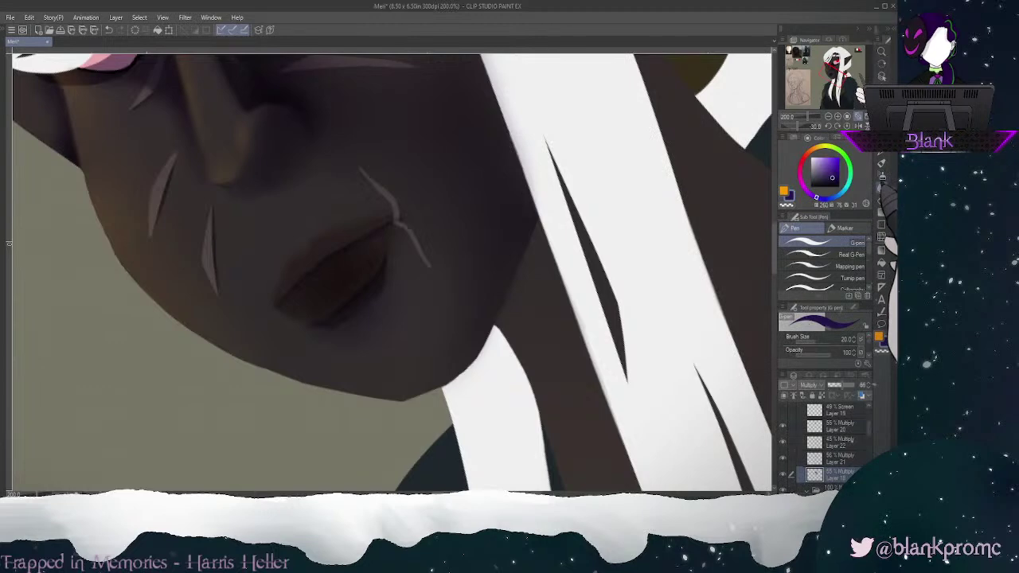
{"action": "left_click", "coordinate": [881, 188]}
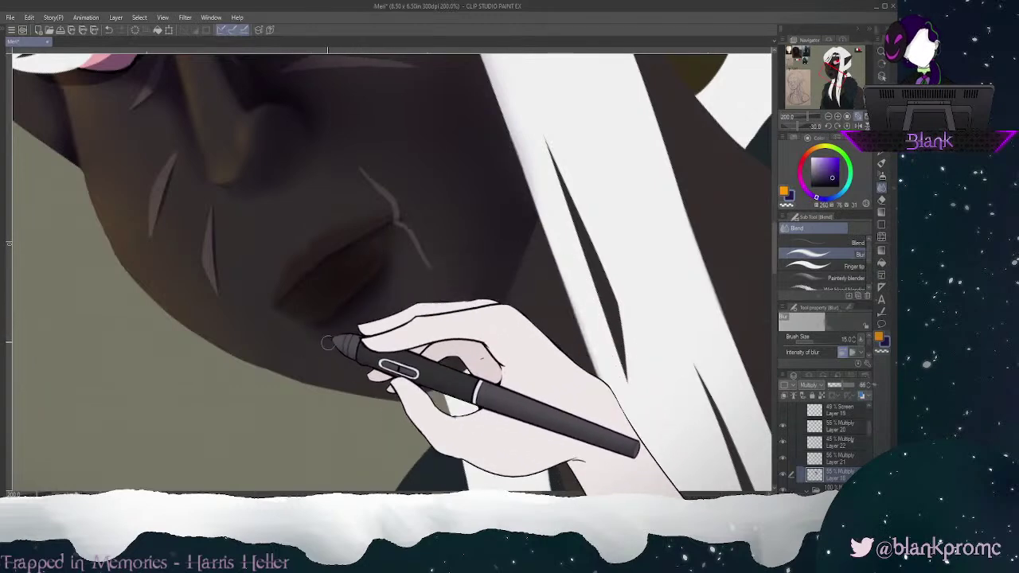
{"action": "left_click", "coordinate": [847, 126]}
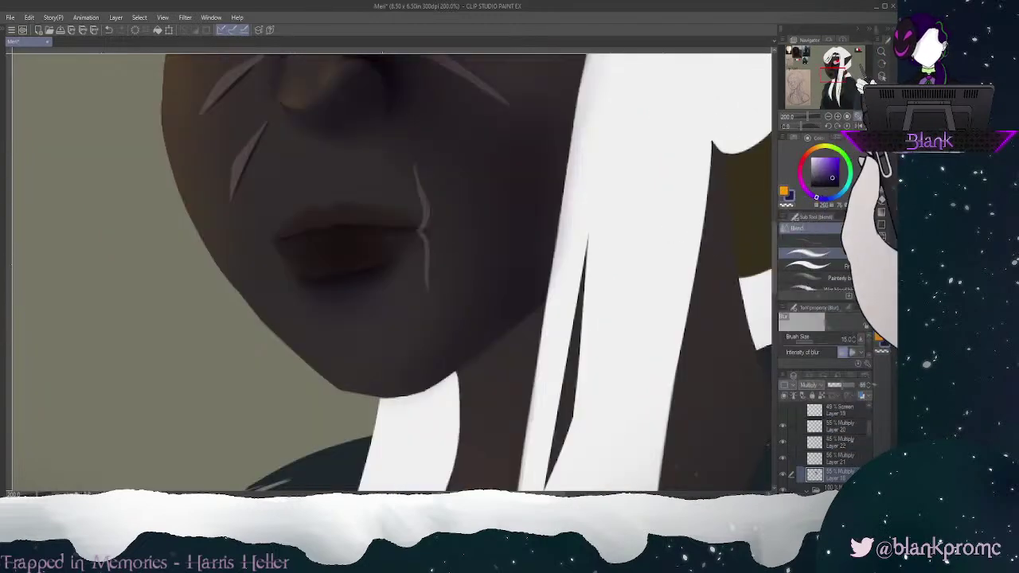
Step: Deepen the shadow under the lower lip with the G-pen and blend it out over the chin using a larger Blur brush
{"action": "left_click", "coordinate": [881, 128]}
{"action": "left_click", "coordinate": [882, 140]}
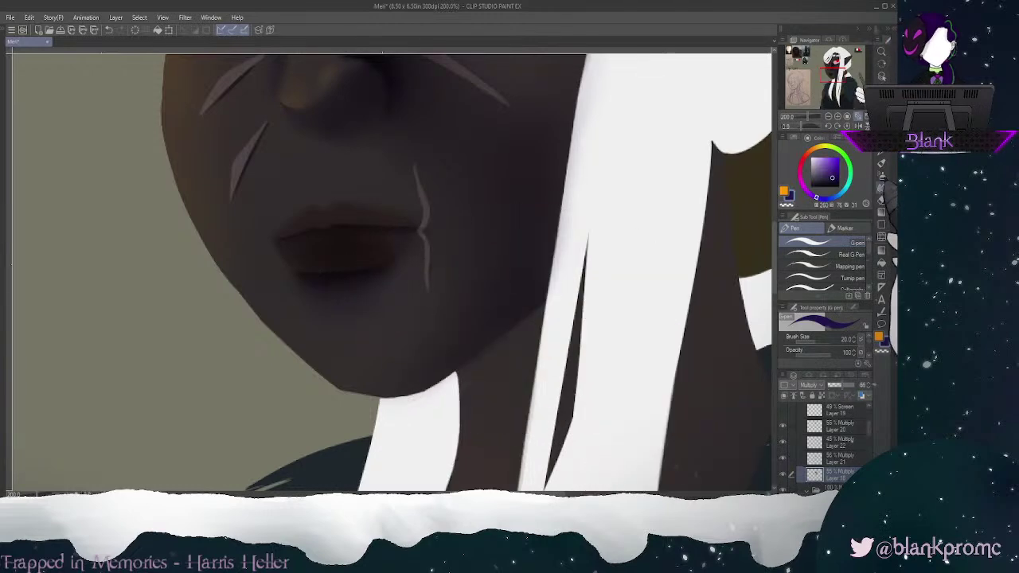
{"action": "left_click", "coordinate": [881, 188]}
{"action": "mouse_move", "coordinate": [313, 283]}
{"action": "left_mouse_down"}
{"action": "mouse_move", "coordinate": [344, 279]}
{"action": "mouse_move", "coordinate": [295, 279]}
{"action": "mouse_move", "coordinate": [371, 294]}
{"action": "left_mouse_up"}
{"action": "key", "text": "bracketright"}
{"action": "key", "text": "bracketright"}
{"action": "key", "text": "bracketright"}
{"action": "key", "text": "bracketright"}
{"action": "key", "text": "bracketright"}
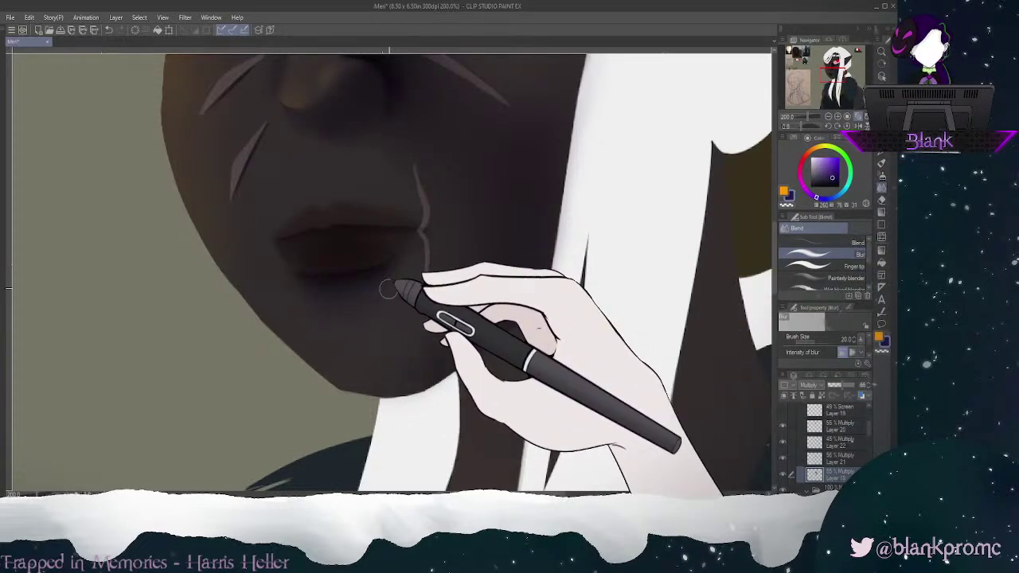
{"action": "mouse_move", "coordinate": [368, 288]}
{"action": "left_mouse_down"}
{"action": "mouse_move", "coordinate": [295, 282]}
{"action": "mouse_move", "coordinate": [393, 290]}
{"action": "mouse_move", "coordinate": [341, 308]}
{"action": "left_mouse_up"}
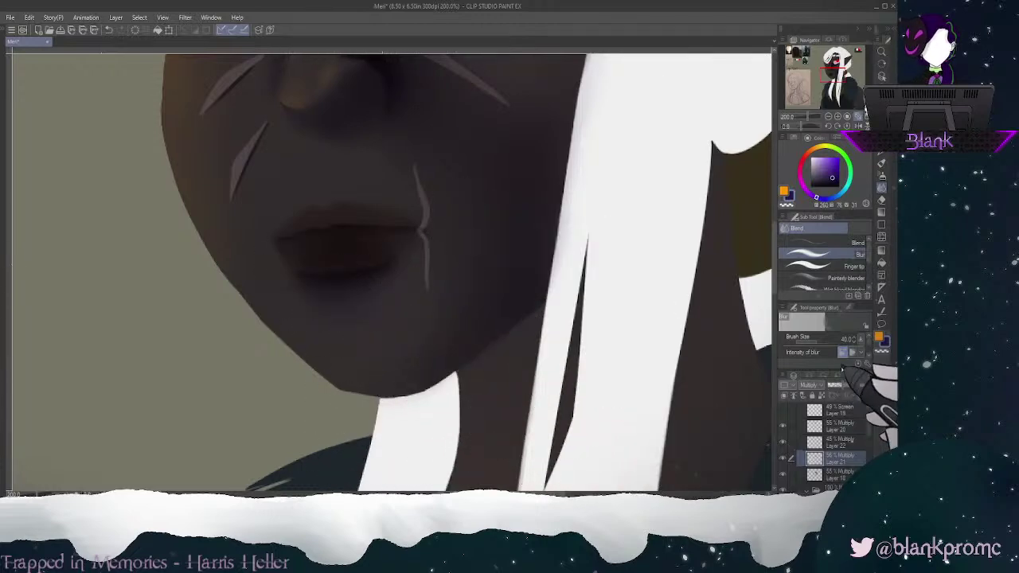
Step: Paint an indigo shadow with the G-pen under the upper lid and in the corners of the larger eye, on the lowest Multiply layer
{"action": "left_click", "coordinate": [840, 474]}
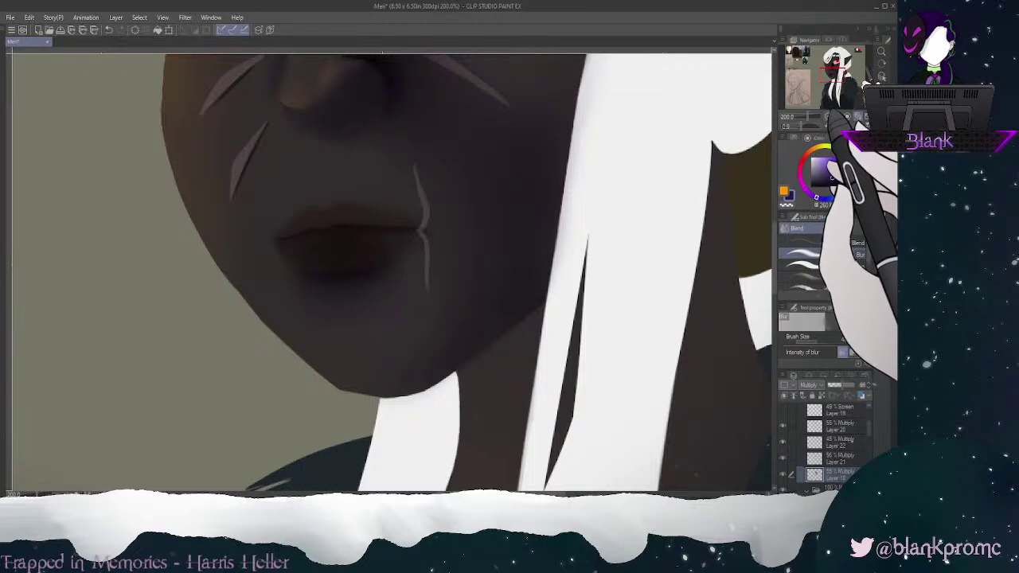
{"action": "left_click", "coordinate": [829, 116]}
{"action": "left_click", "coordinate": [829, 117]}
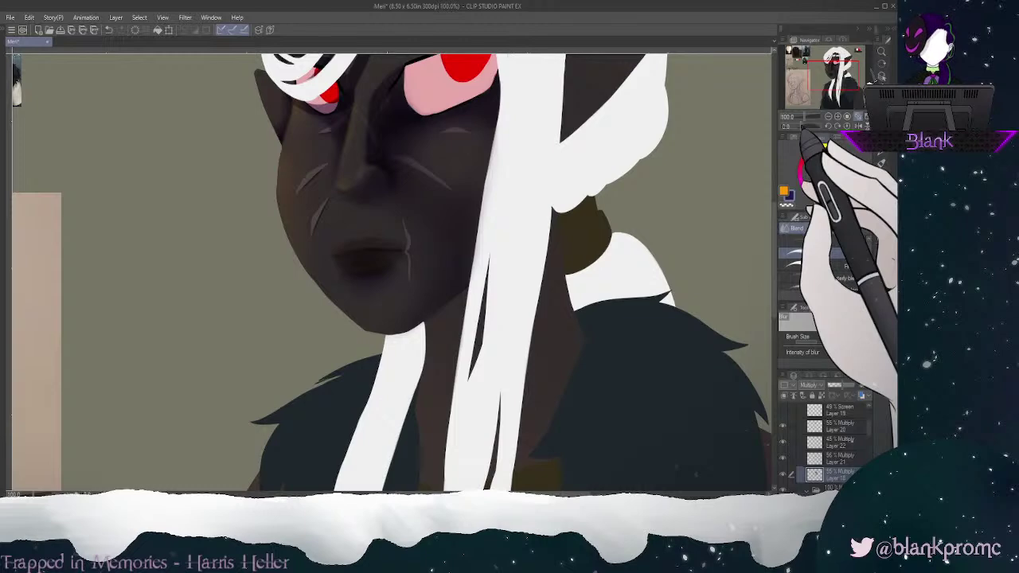
{"action": "left_click", "coordinate": [829, 116]}
{"action": "left_click_drag", "start_coordinate": [836, 85], "coordinate": [834, 78]}
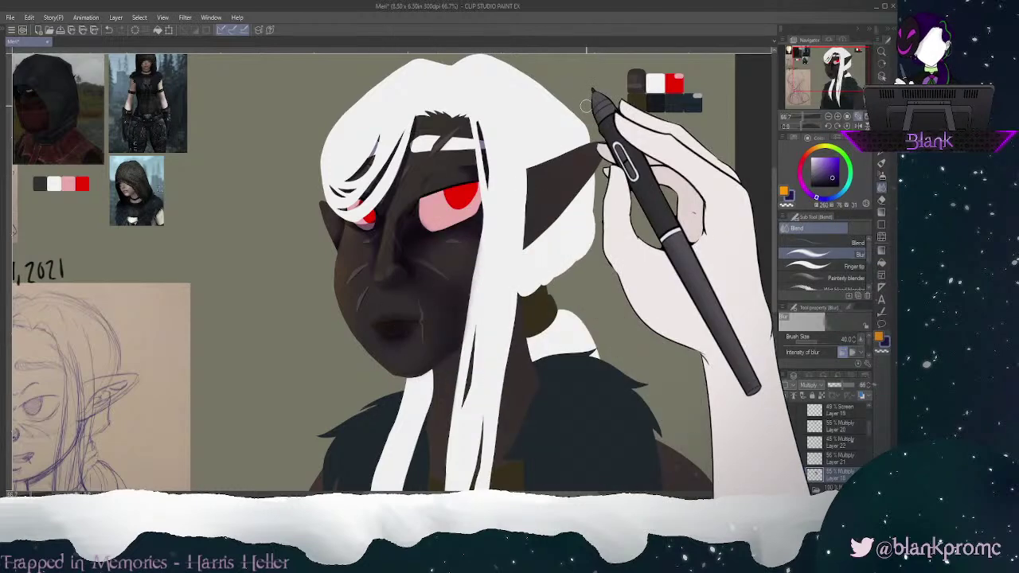
{"action": "left_click", "coordinate": [838, 116]}
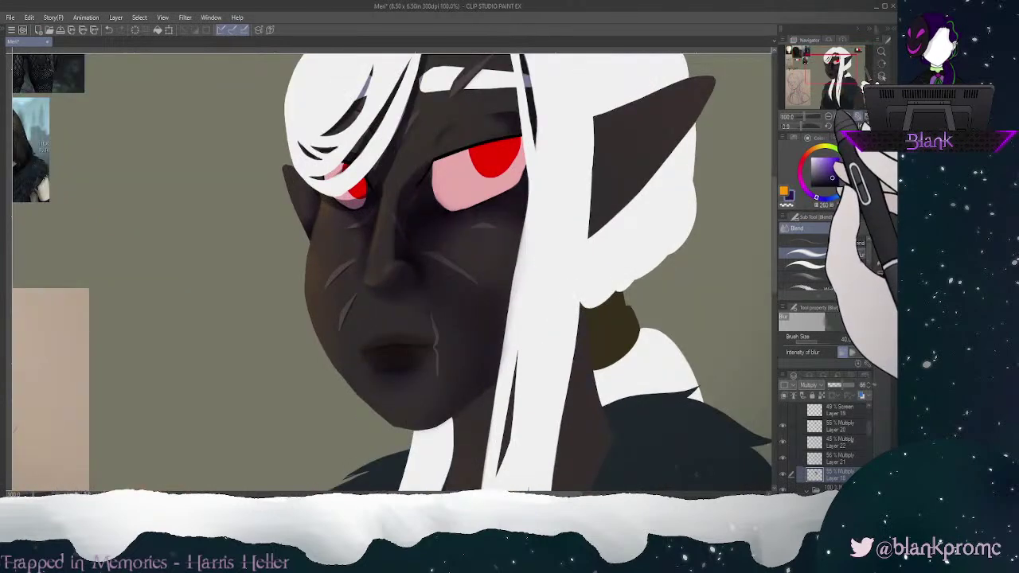
{"action": "left_click", "coordinate": [837, 116]}
{"action": "left_click_drag", "start_coordinate": [831, 63], "coordinate": [836, 65]}
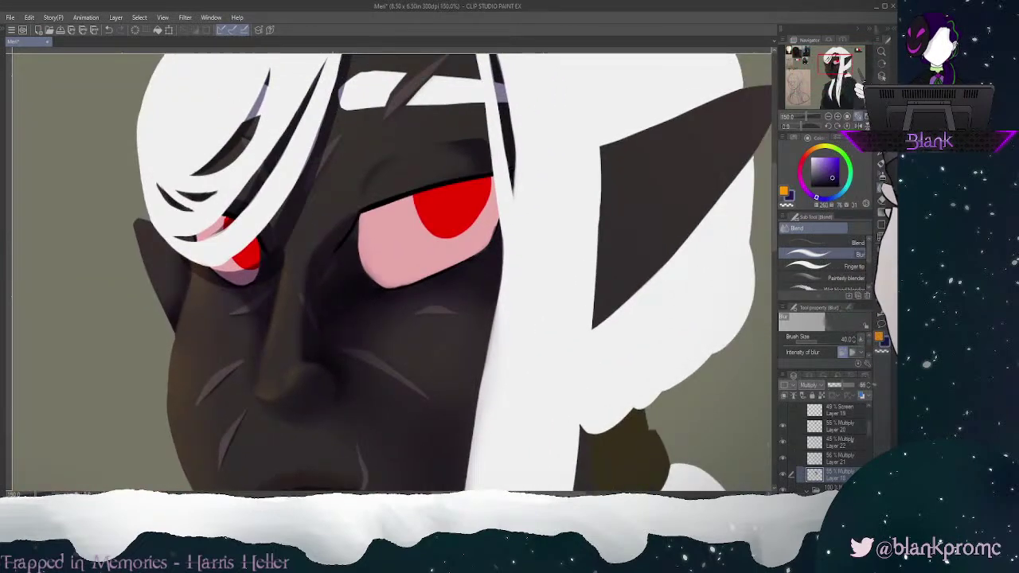
{"action": "left_click", "coordinate": [881, 175]}
{"action": "left_click", "coordinate": [882, 139]}
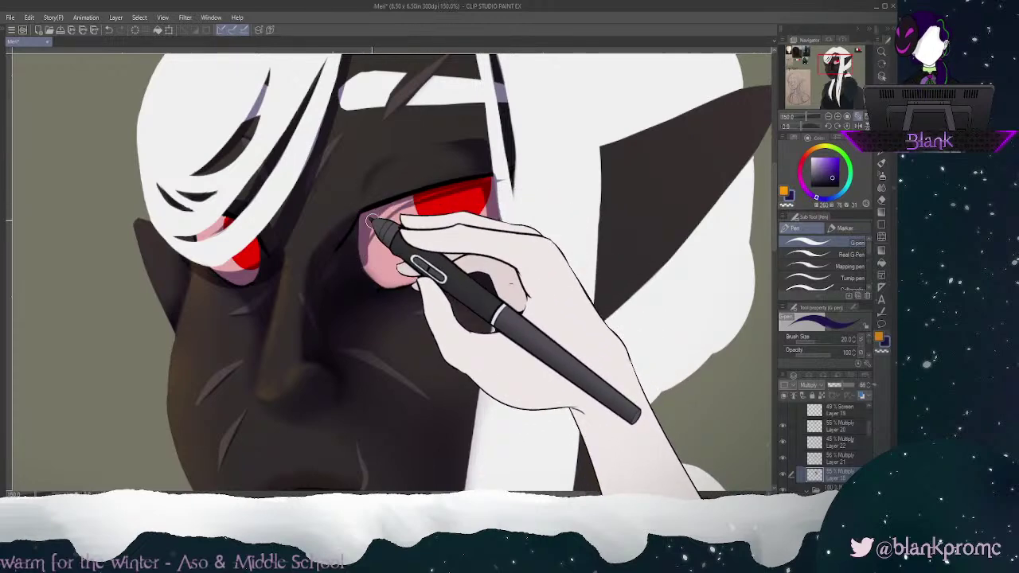
{"action": "mouse_move", "coordinate": [461, 183]}
{"action": "left_mouse_down"}
{"action": "mouse_move", "coordinate": [452, 188]}
{"action": "mouse_move", "coordinate": [477, 182]}
{"action": "left_mouse_up"}
{"action": "mouse_move", "coordinate": [368, 245]}
{"action": "left_mouse_down"}
{"action": "mouse_move", "coordinate": [376, 232]}
{"action": "mouse_move", "coordinate": [377, 267]}
{"action": "left_mouse_up"}
Step: Trim the shadow inside the larger eye to a clean shape with the eraser, switching from Soft to Hard at size 15
{"action": "key", "text": "e"}
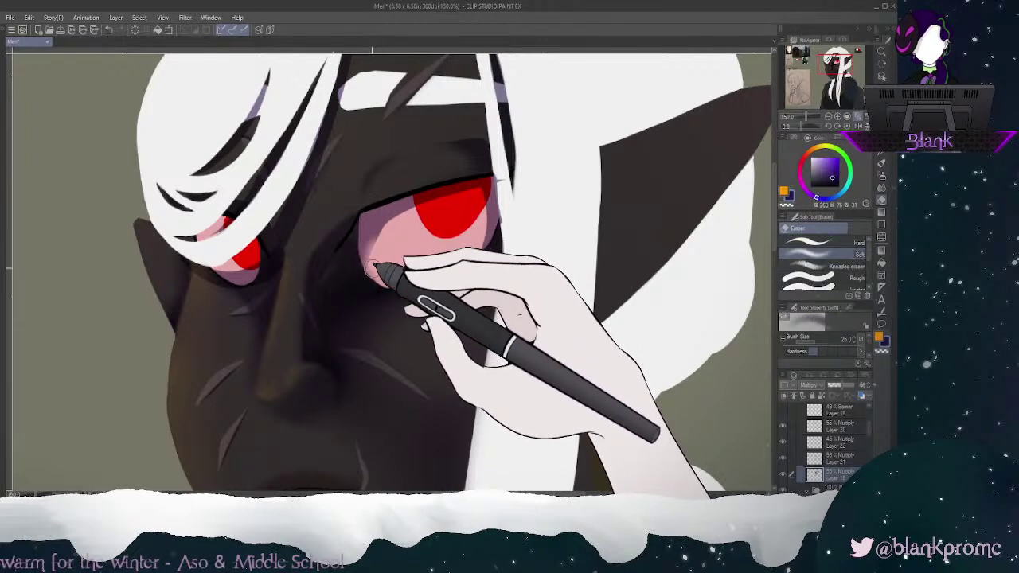
{"action": "left_click", "coordinate": [820, 243]}
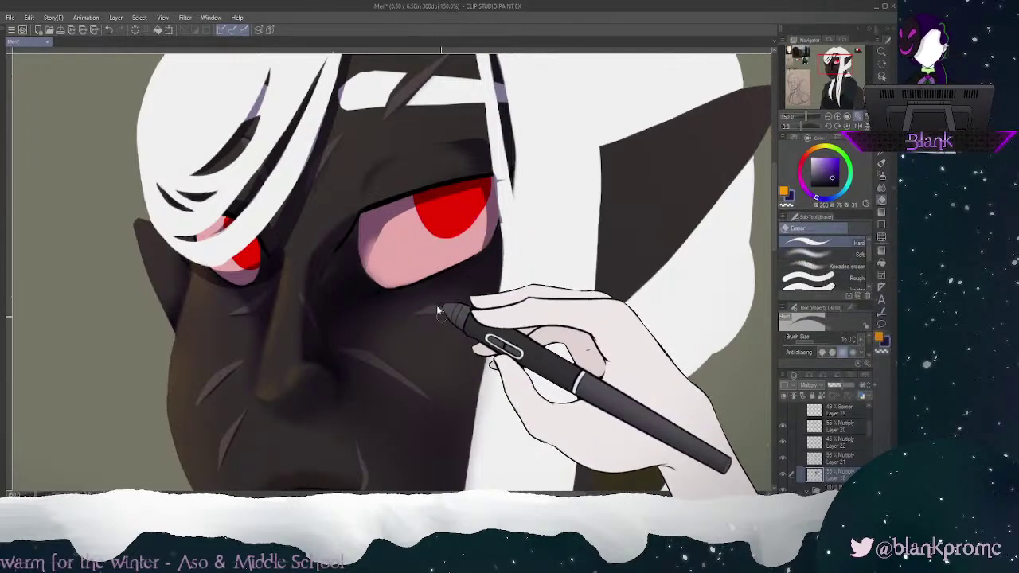
{"action": "mouse_move", "coordinate": [369, 271]}
{"action": "left_mouse_down"}
{"action": "mouse_move", "coordinate": [391, 220]}
{"action": "mouse_move", "coordinate": [430, 207]}
{"action": "left_mouse_up"}
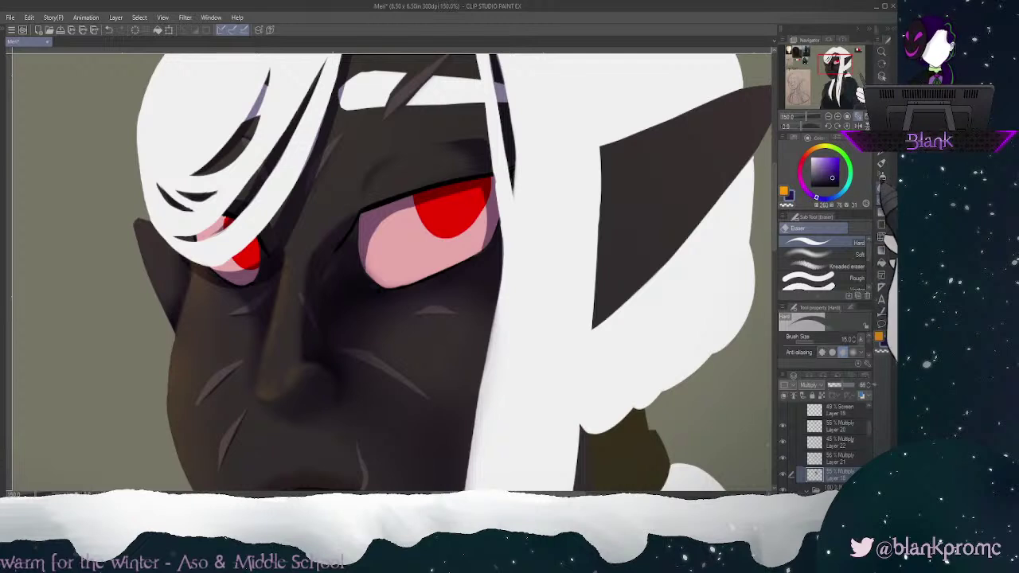
Step: Blur the shadow edges on both sides of the larger eye's white at brush size 40
{"action": "key", "text": "j"}
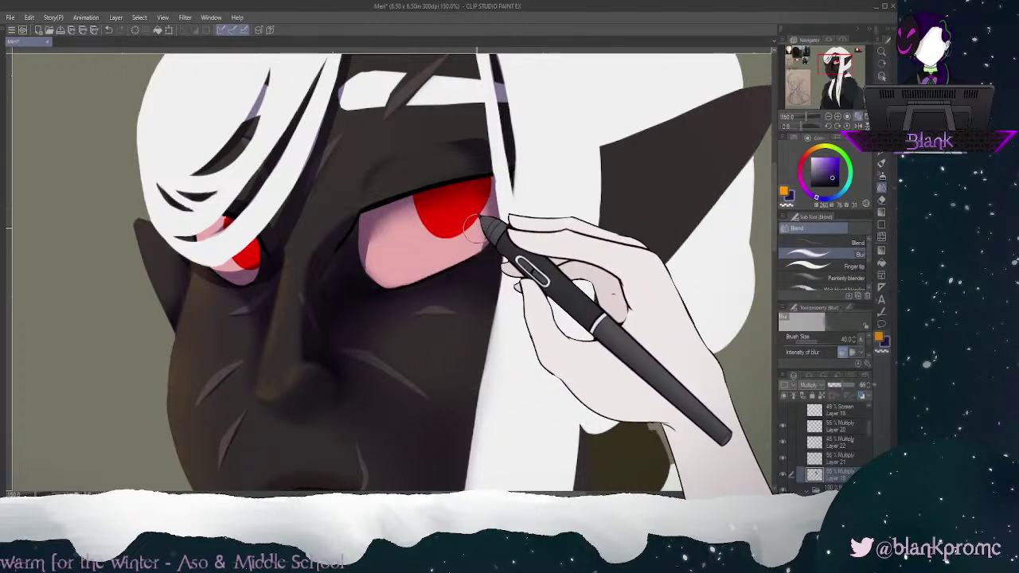
{"action": "mouse_move", "coordinate": [412, 212]}
{"action": "left_mouse_down"}
{"action": "mouse_move", "coordinate": [372, 233]}
{"action": "mouse_move", "coordinate": [374, 265]}
{"action": "mouse_move", "coordinate": [381, 227]}
{"action": "mouse_move", "coordinate": [375, 231]}
{"action": "mouse_move", "coordinate": [425, 220]}
{"action": "mouse_move", "coordinate": [427, 228]}
{"action": "mouse_move", "coordinate": [390, 246]}
{"action": "left_mouse_up"}
{"action": "mouse_move", "coordinate": [478, 234]}
{"action": "left_mouse_down"}
{"action": "mouse_move", "coordinate": [482, 202]}
{"action": "mouse_move", "coordinate": [457, 248]}
{"action": "mouse_move", "coordinate": [483, 222]}
{"action": "mouse_move", "coordinate": [430, 211]}
{"action": "mouse_move", "coordinate": [375, 231]}
{"action": "mouse_move", "coordinate": [388, 269]}
{"action": "mouse_move", "coordinate": [372, 246]}
{"action": "mouse_move", "coordinate": [404, 261]}
{"action": "mouse_move", "coordinate": [476, 245]}
{"action": "mouse_move", "coordinate": [470, 213]}
{"action": "mouse_move", "coordinate": [398, 216]}
{"action": "mouse_move", "coordinate": [473, 242]}
{"action": "left_mouse_up"}
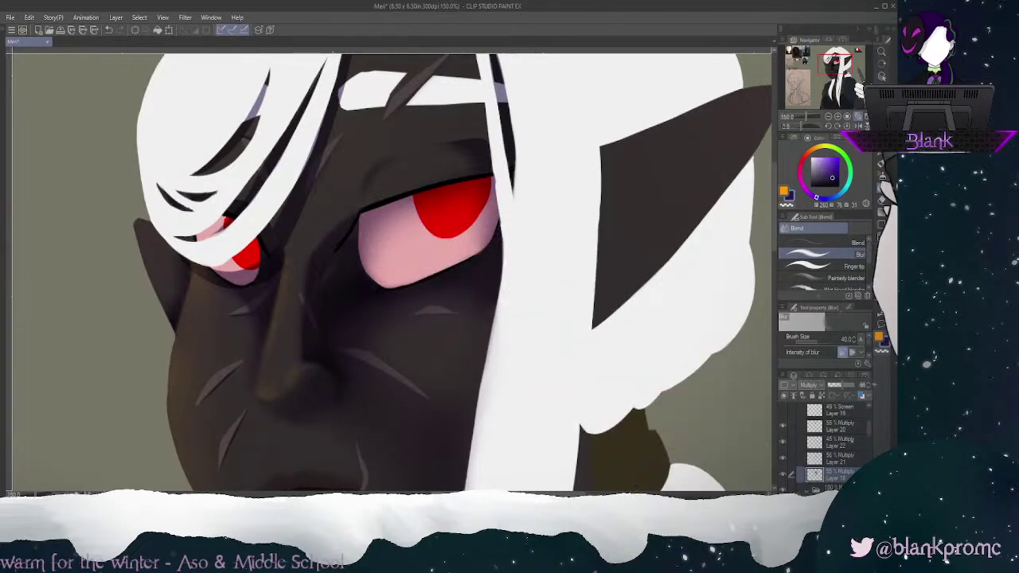
Step: Paint a second shadow under the larger eye's upper lid and inner corner on Layer 21, and blur it
{"action": "left_click", "coordinate": [882, 139]}
{"action": "left_click", "coordinate": [836, 458]}
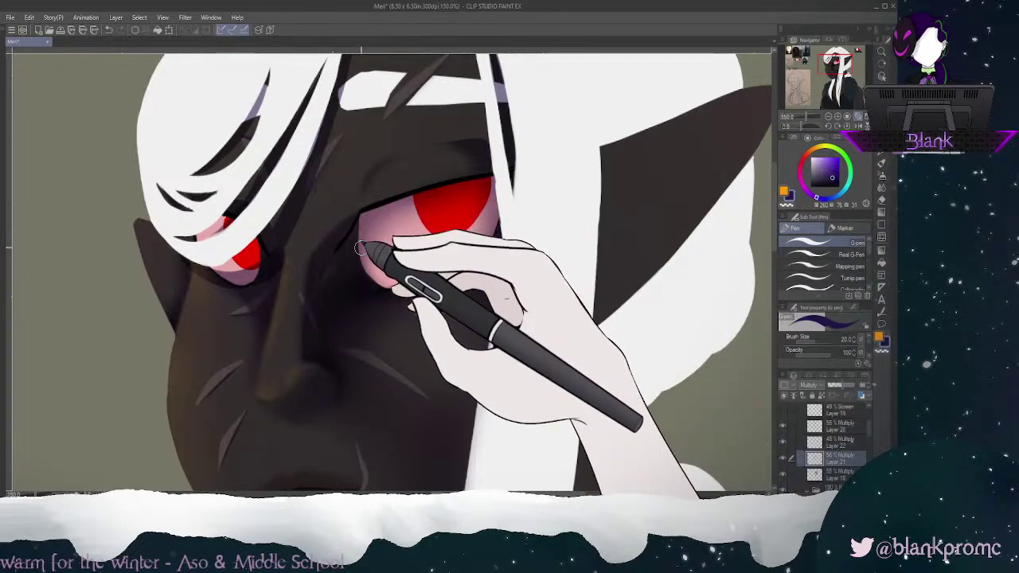
{"action": "mouse_move", "coordinate": [377, 226]}
{"action": "left_mouse_down"}
{"action": "mouse_move", "coordinate": [386, 212]}
{"action": "mouse_move", "coordinate": [366, 238]}
{"action": "mouse_move", "coordinate": [360, 217]}
{"action": "mouse_move", "coordinate": [389, 207]}
{"action": "mouse_move", "coordinate": [363, 232]}
{"action": "left_mouse_up"}
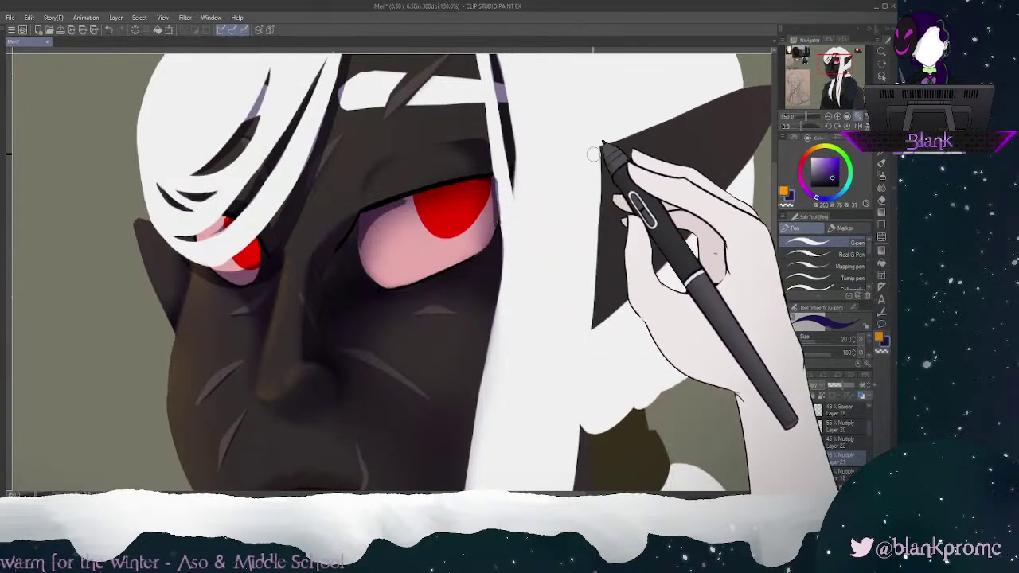
{"action": "key", "text": "e"}
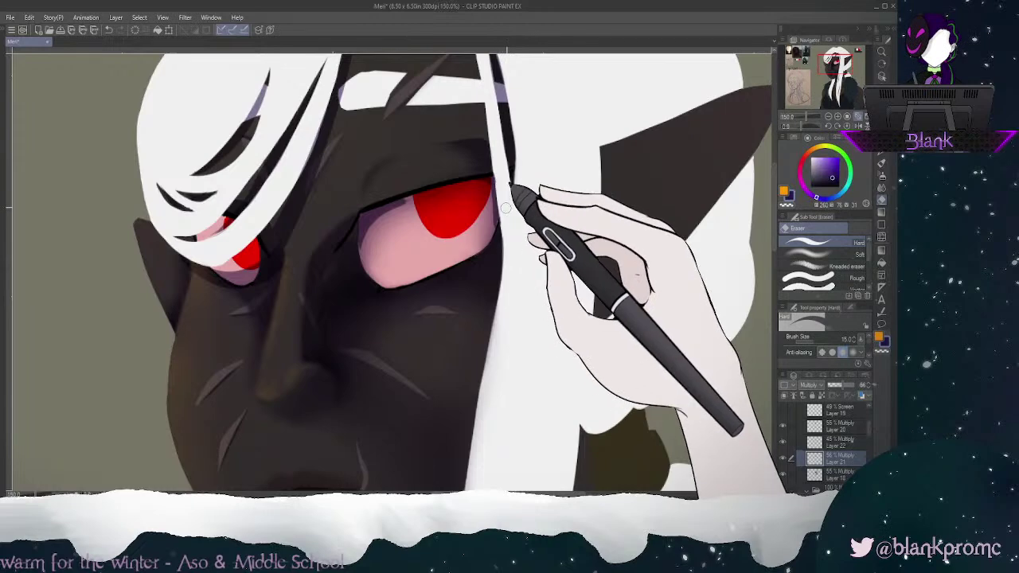
{"action": "left_click", "coordinate": [881, 188]}
{"action": "mouse_move", "coordinate": [483, 188]}
{"action": "left_mouse_down"}
{"action": "mouse_move", "coordinate": [482, 202]}
{"action": "mouse_move", "coordinate": [482, 191]}
{"action": "mouse_move", "coordinate": [358, 225]}
{"action": "mouse_move", "coordinate": [363, 257]}
{"action": "left_mouse_up"}
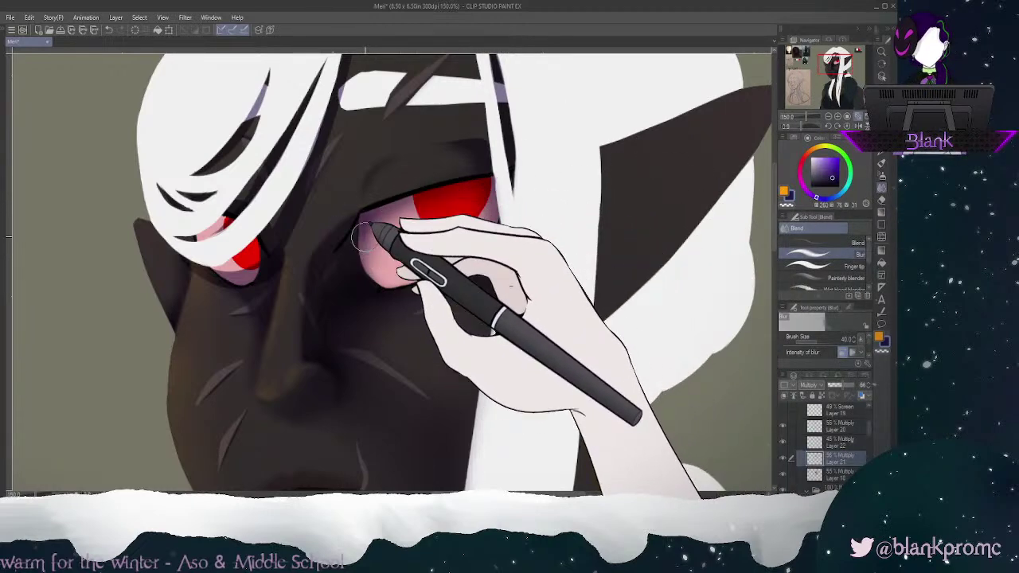
{"action": "key", "text": "e"}
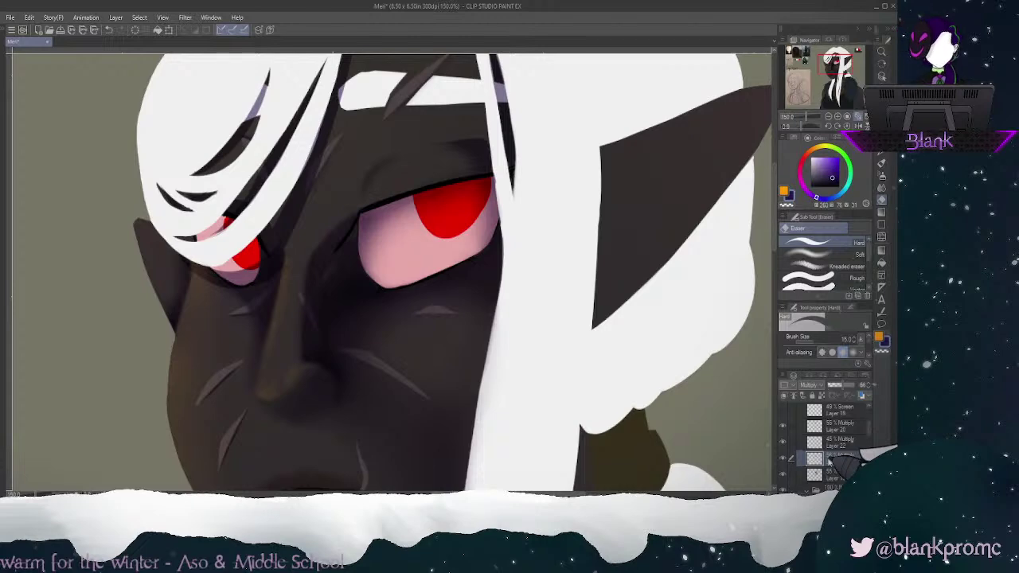
Step: Create a new layer above Layer 23 and paint white G-pen highlights on both eyes
{"action": "scroll", "coordinate": [860, 435], "scroll_direction": "up", "scroll_amount": 3}
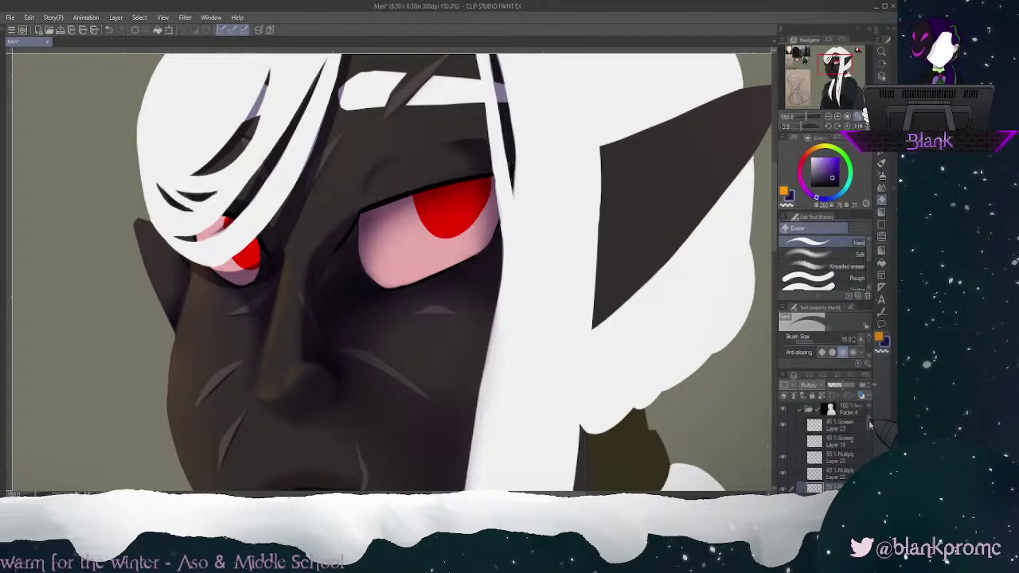
{"action": "left_click", "coordinate": [854, 434]}
{"action": "key", "text": "ctrl+shift+n"}
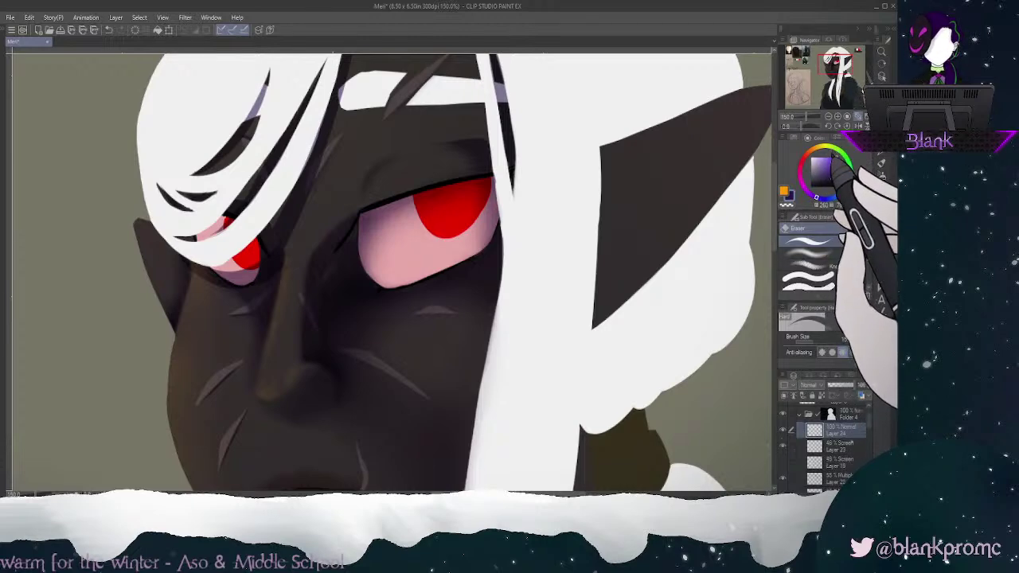
{"action": "key", "text": "p"}
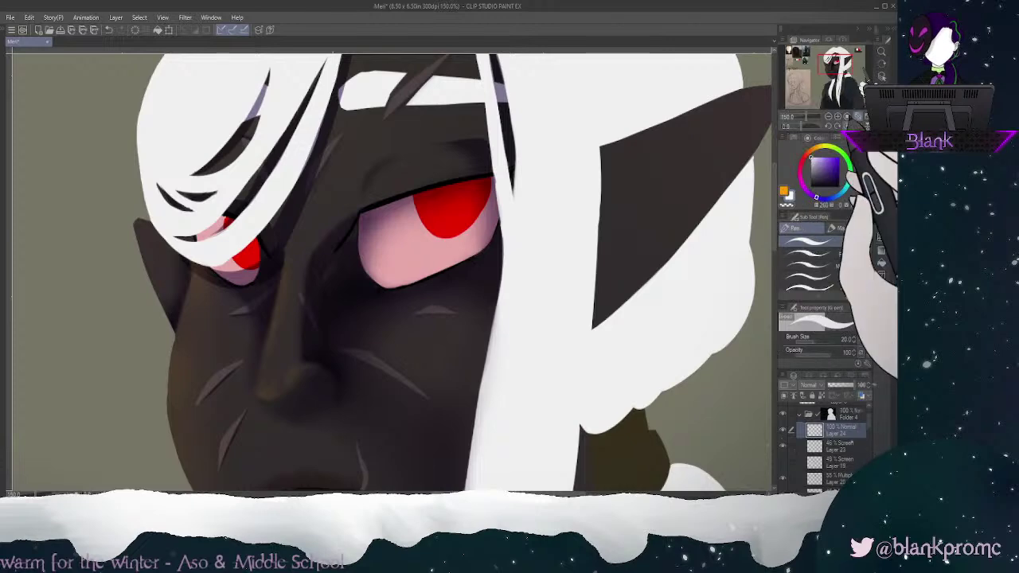
{"action": "left_click_drag", "start_coordinate": [409, 202], "coordinate": [408, 207]}
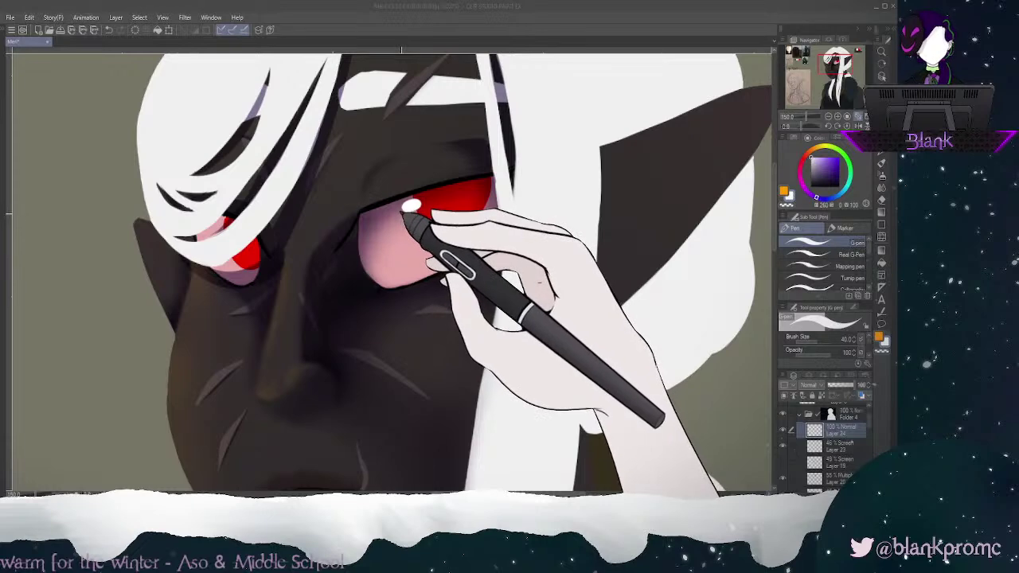
{"action": "left_click", "coordinate": [395, 215]}
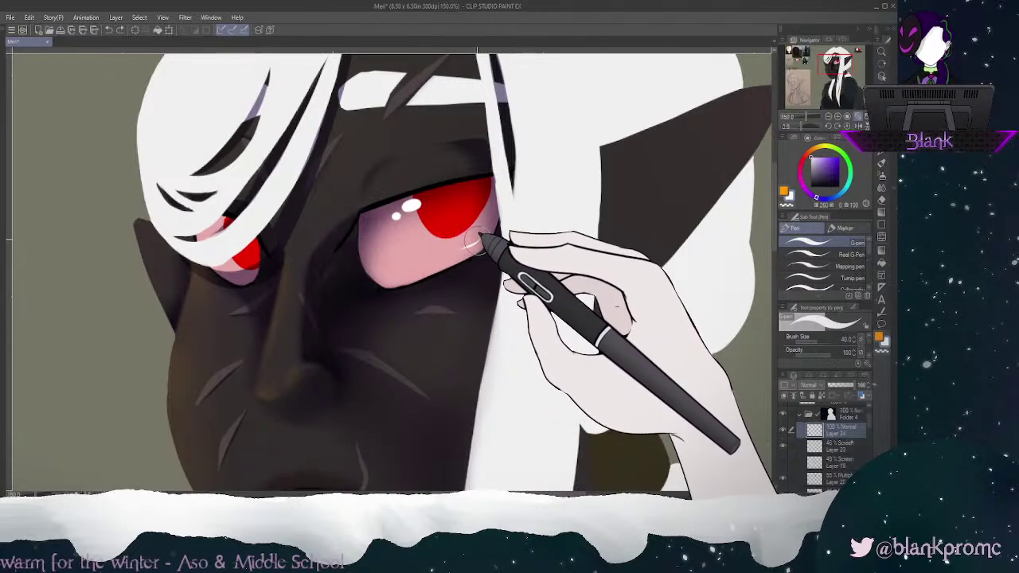
{"action": "left_click_drag", "start_coordinate": [468, 245], "coordinate": [481, 241]}
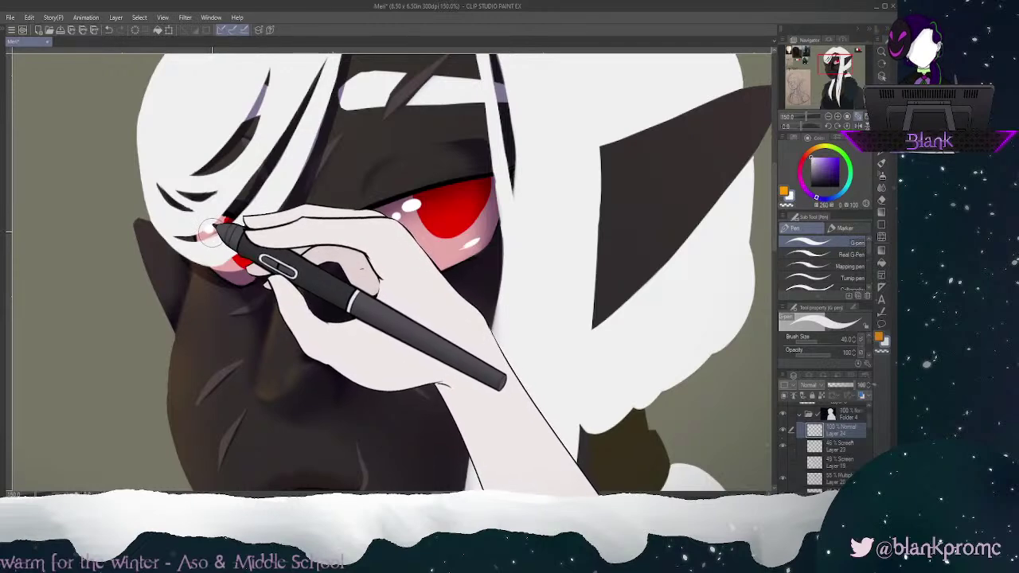
{"action": "key", "text": "e"}
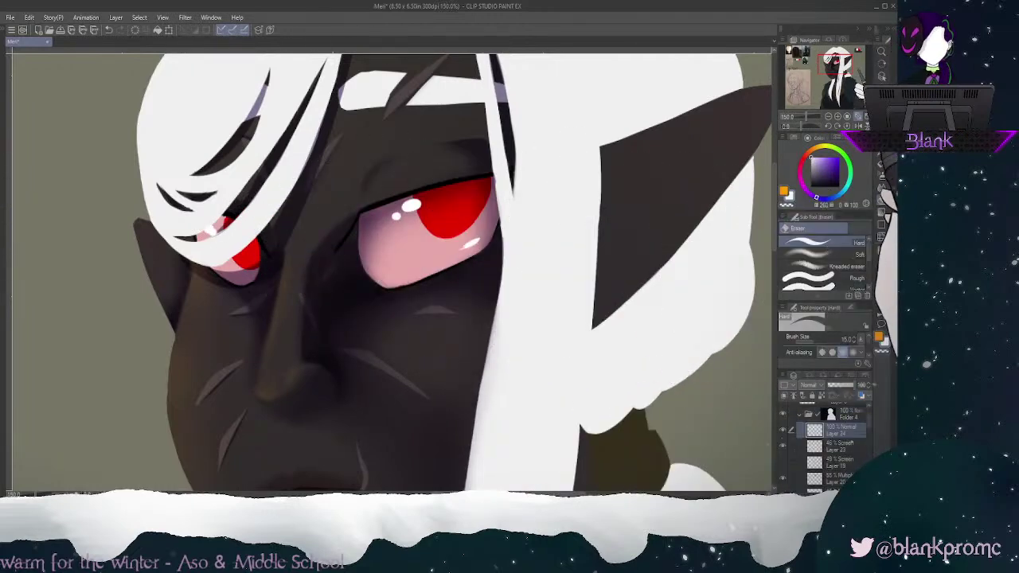
Step: Paint white G-pen highlights on the smaller eye's white and iris, undoing the stray stroke
{"action": "key", "text": "p"}
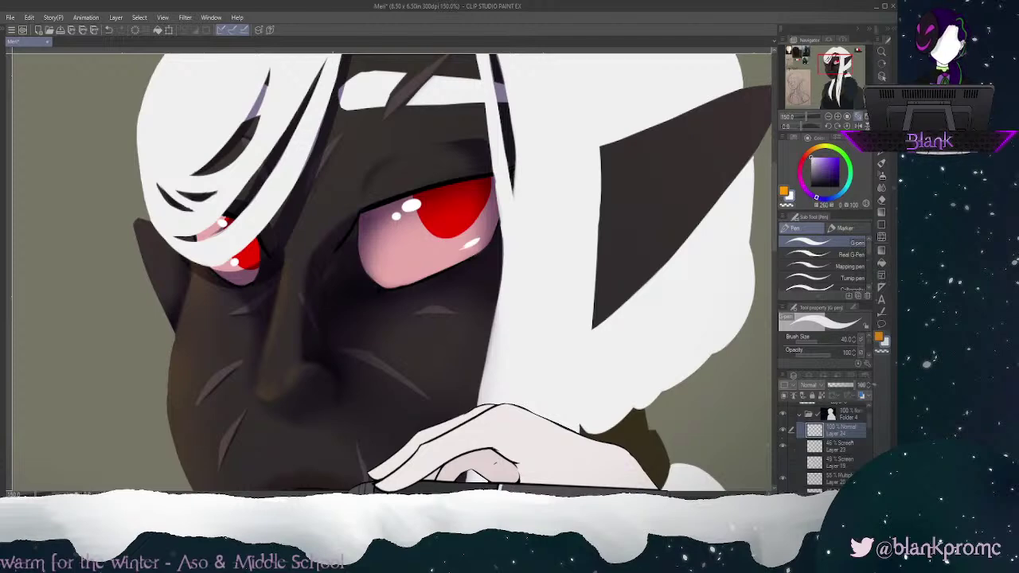
{"action": "key", "text": "ctrl+z"}
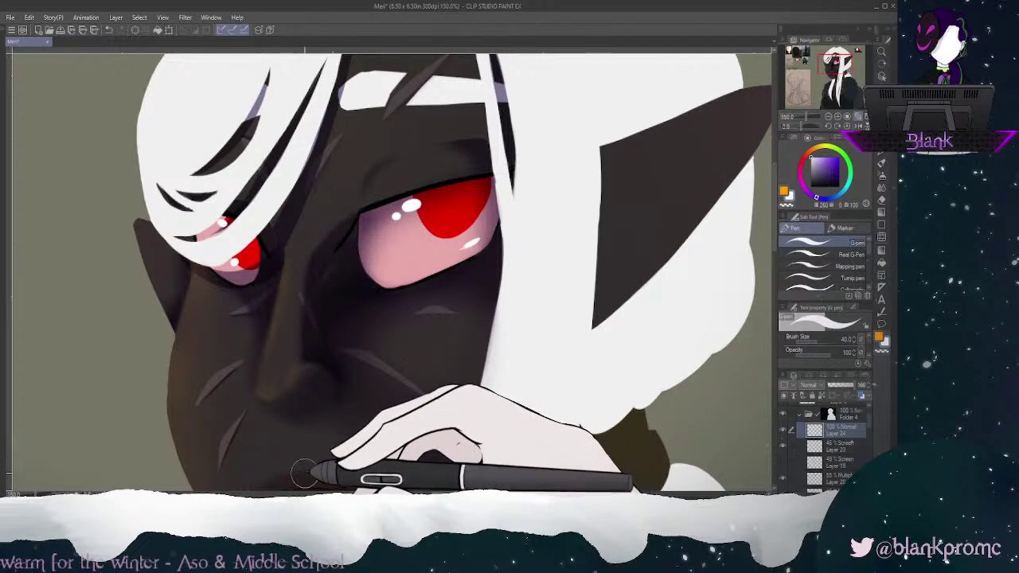
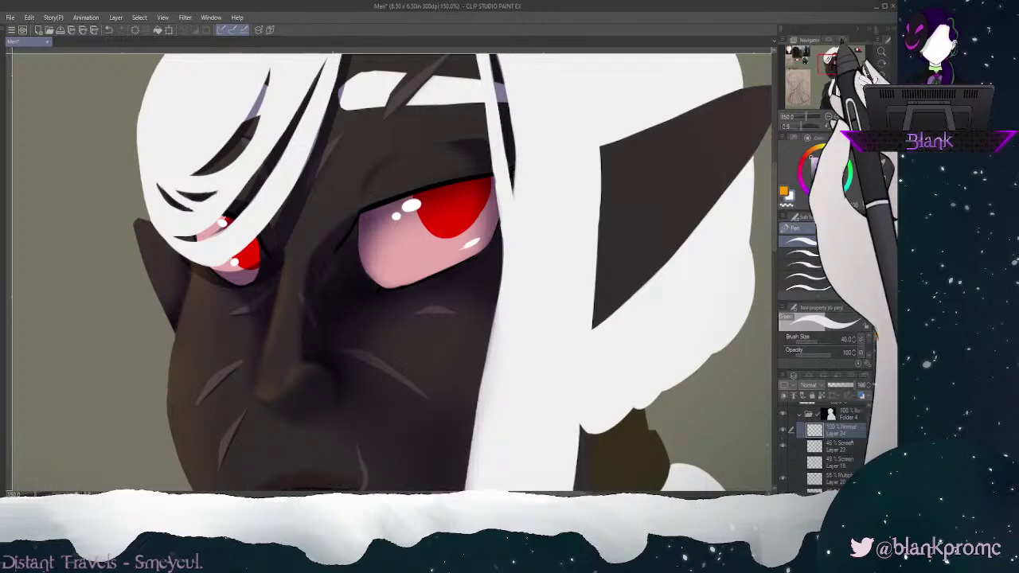
{"action": "left_click_drag", "start_coordinate": [835, 63], "coordinate": [834, 63]}
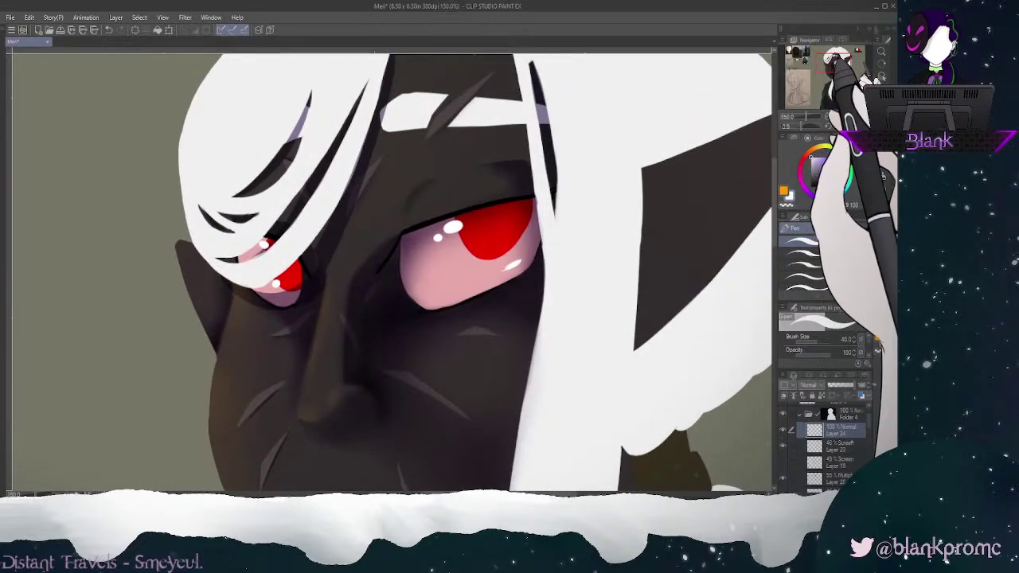
{"action": "key", "text": "ctrl+minus"}
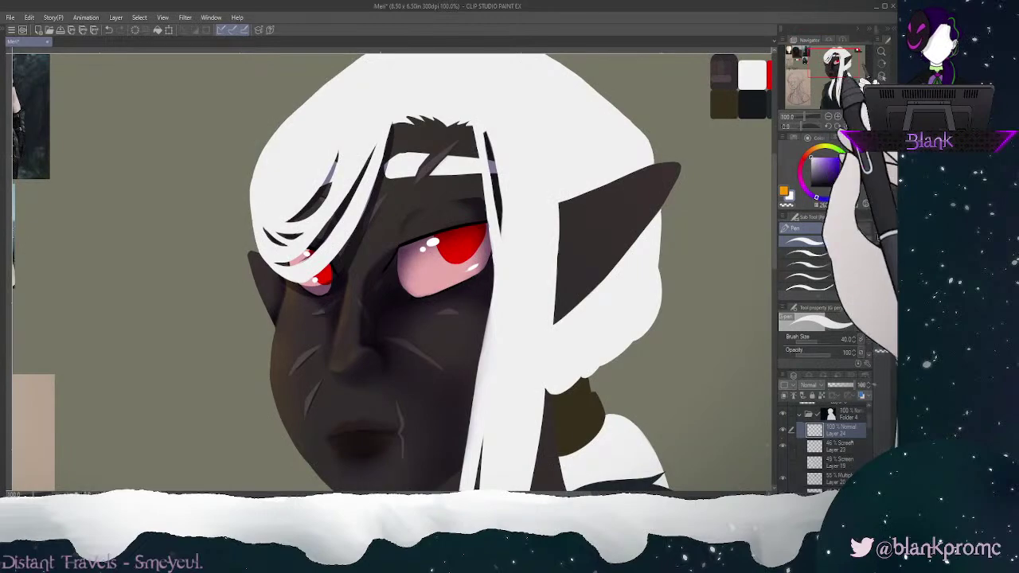
{"action": "left_click_drag", "start_coordinate": [833, 63], "coordinate": [793, 65]}
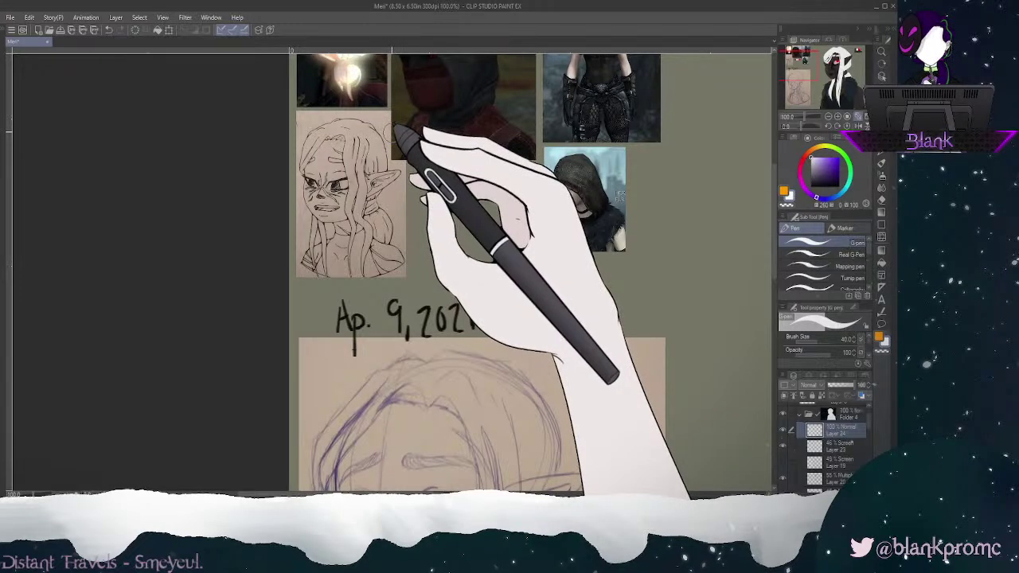
{"action": "key", "text": "p"}
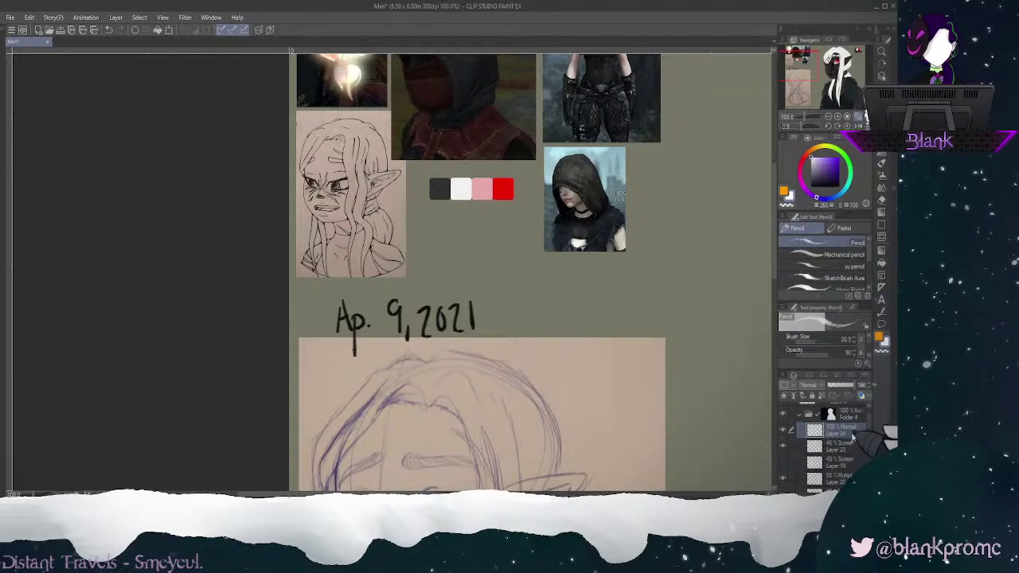
{"action": "scroll", "coordinate": [860, 430], "scroll_direction": "up", "scroll_amount": 2}
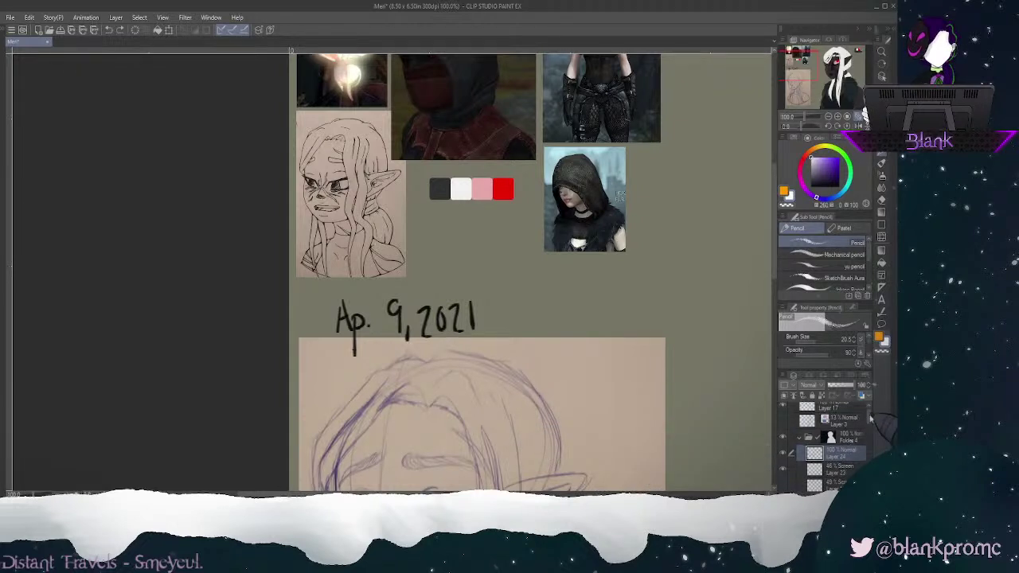
{"action": "left_click", "coordinate": [857, 428]}
{"action": "left_click", "coordinate": [856, 411]}
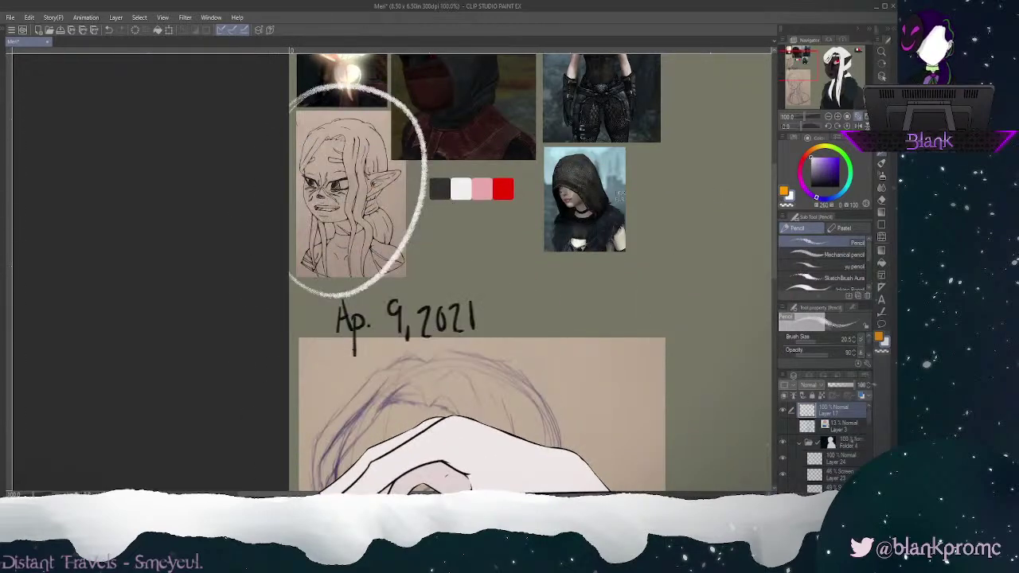
{"action": "key", "text": "p"}
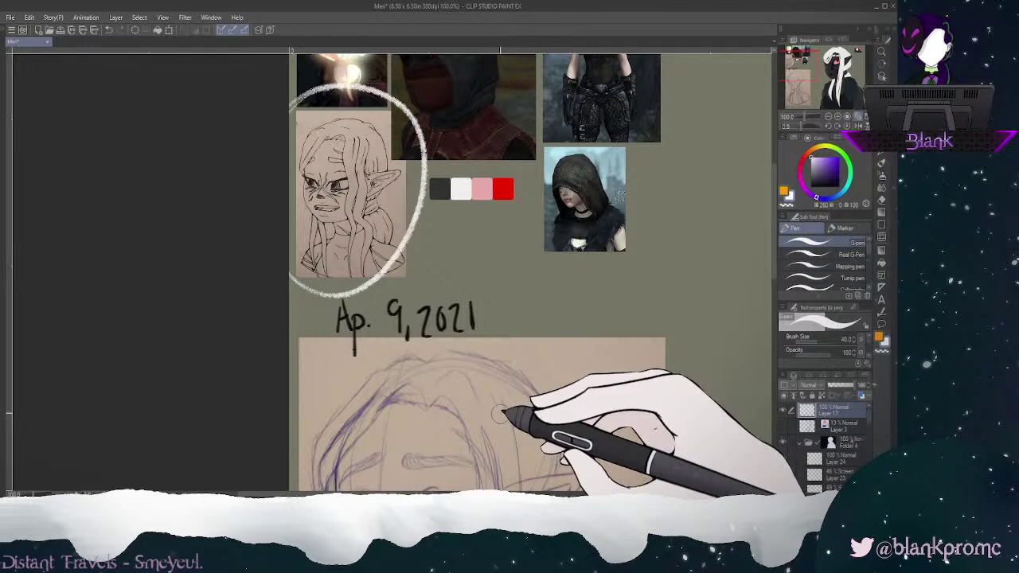
{"action": "key", "text": "ctrl+z"}
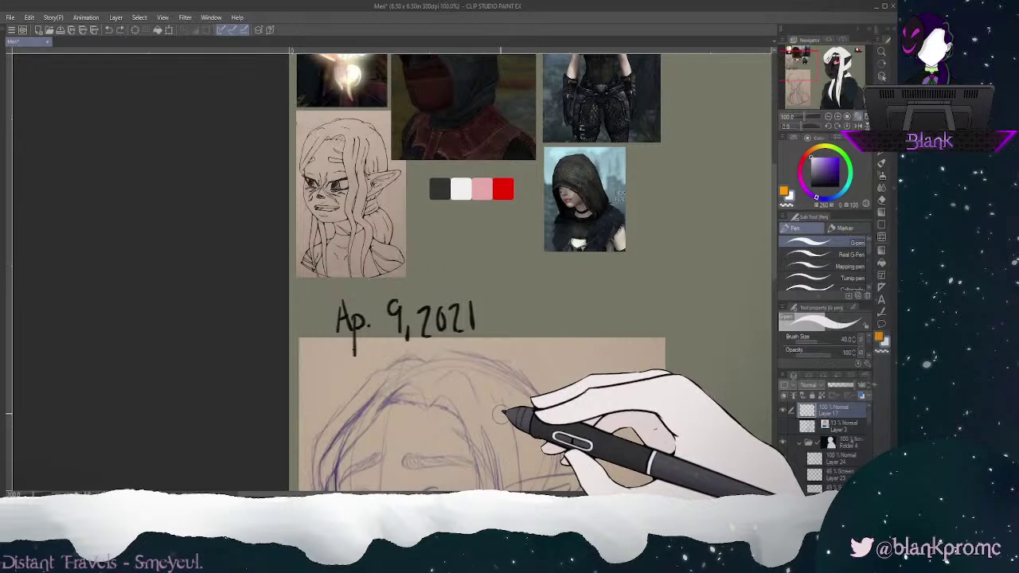
{"action": "left_click_drag", "start_coordinate": [812, 56], "coordinate": [818, 56]}
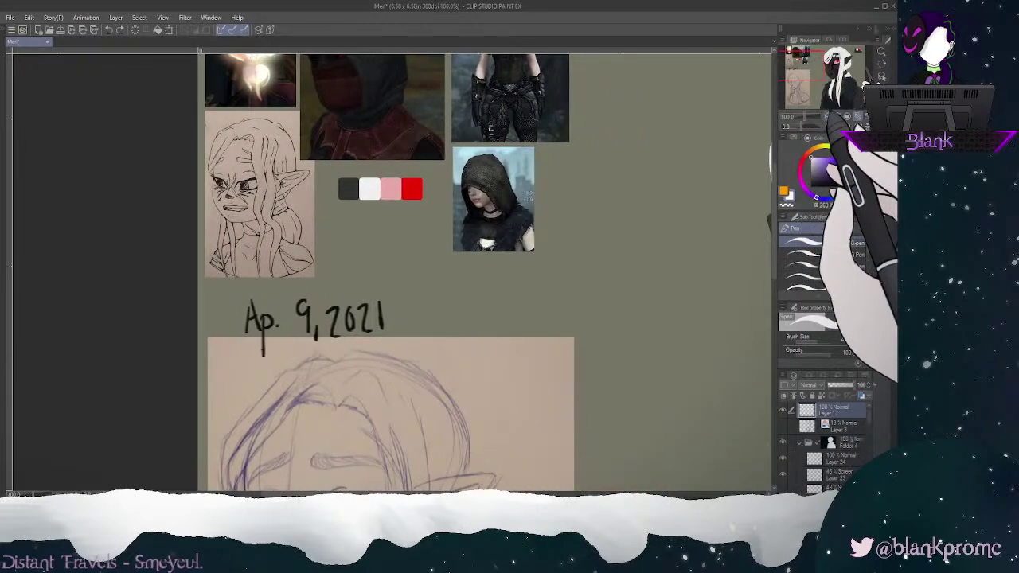
{"action": "left_click", "coordinate": [828, 117]}
{"action": "left_click", "coordinate": [828, 117]}
{"action": "left_click_drag", "start_coordinate": [832, 63], "coordinate": [841, 73]}
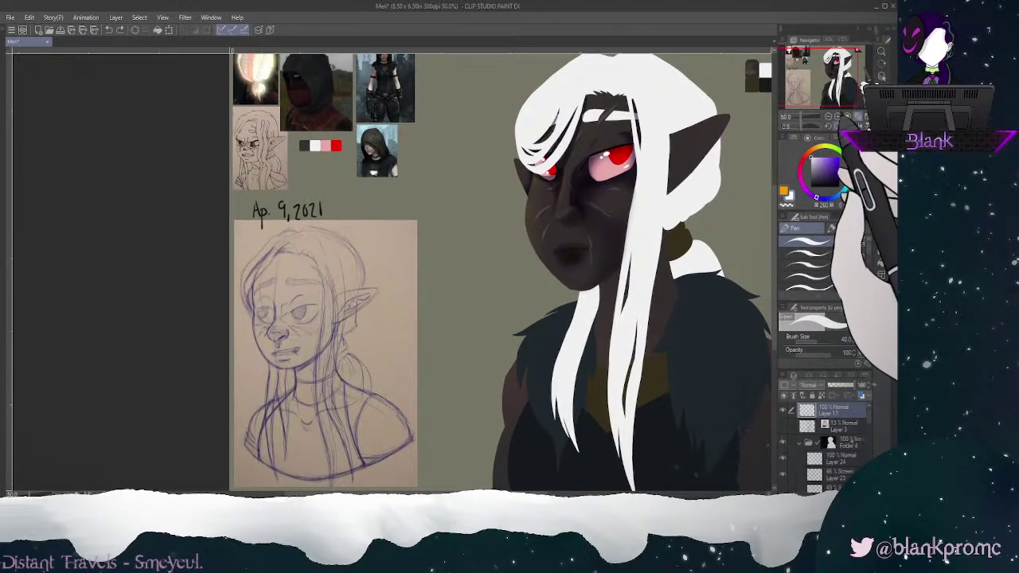
{"action": "mouse_move", "coordinate": [269, 194]}
{"action": "left_mouse_down"}
{"action": "mouse_move", "coordinate": [205, 352]}
{"action": "mouse_move", "coordinate": [209, 298]}
{"action": "mouse_move", "coordinate": [236, 442]}
{"action": "left_mouse_up"}
{"action": "key", "text": "ctrl+z"}
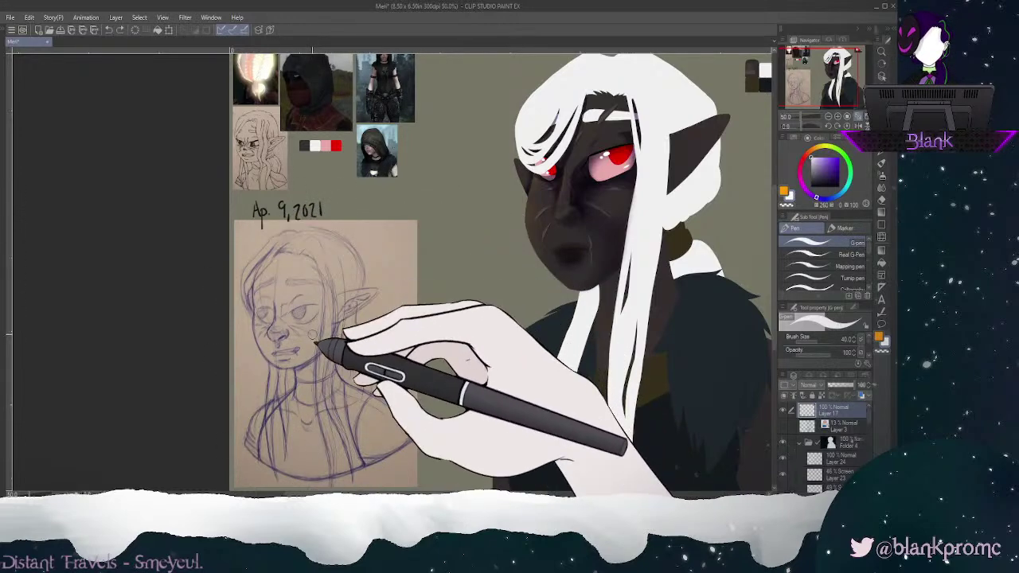
{"action": "left_click_drag", "start_coordinate": [256, 103], "coordinate": [255, 101]}
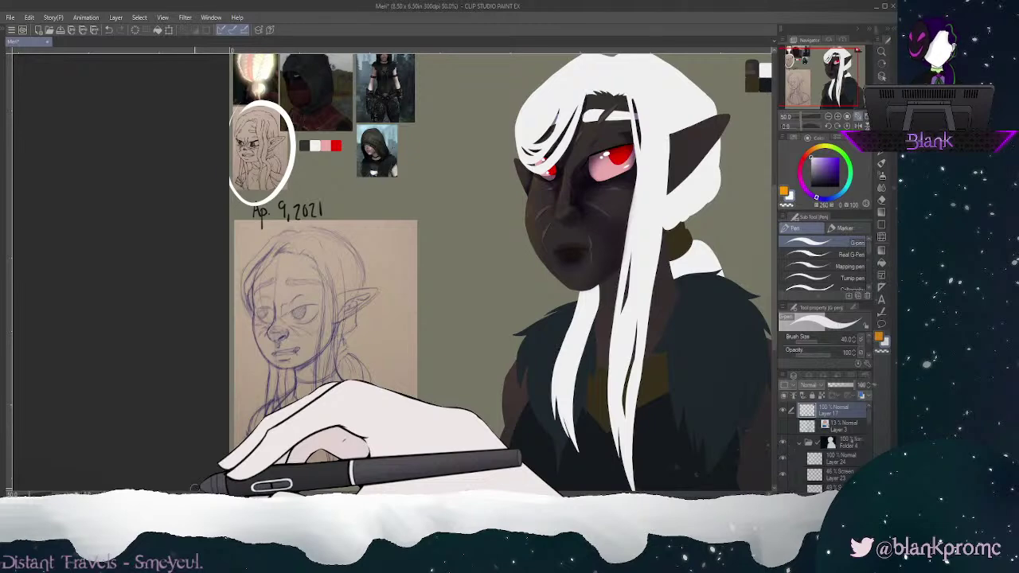
{"action": "left_click_drag", "start_coordinate": [813, 77], "coordinate": [835, 72]}
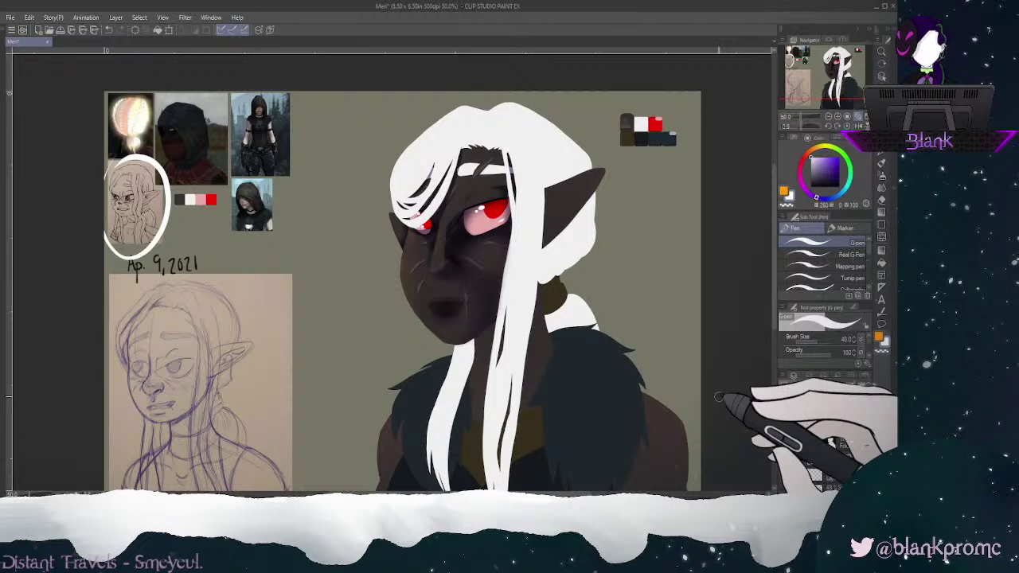
{"action": "left_click_drag", "start_coordinate": [860, 65], "coordinate": [868, 78]}
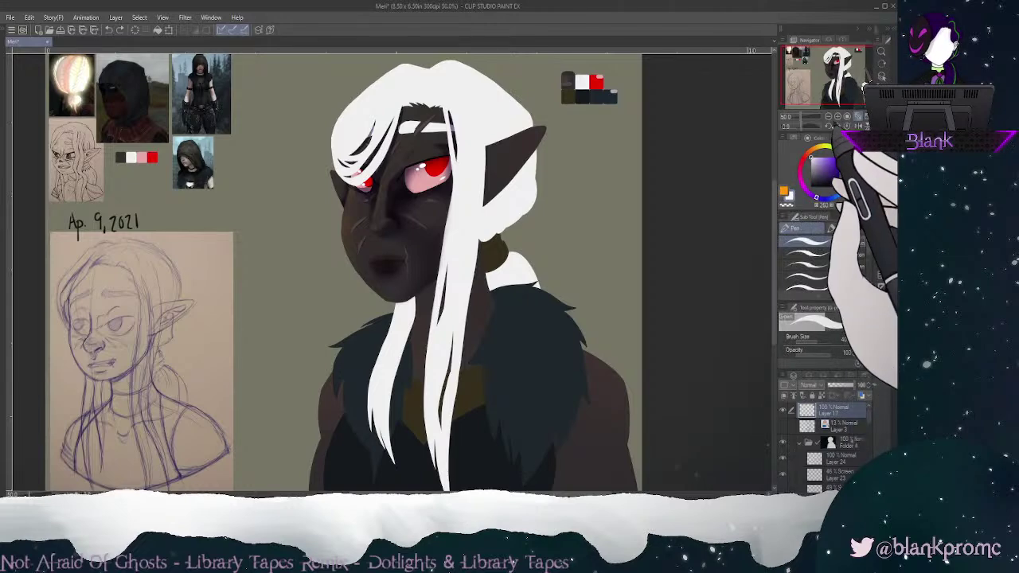
Step: Set the drawing colour to a dark purple and select the 55% Multiply layer directly below Layer 21
{"action": "left_click", "coordinate": [852, 137]}
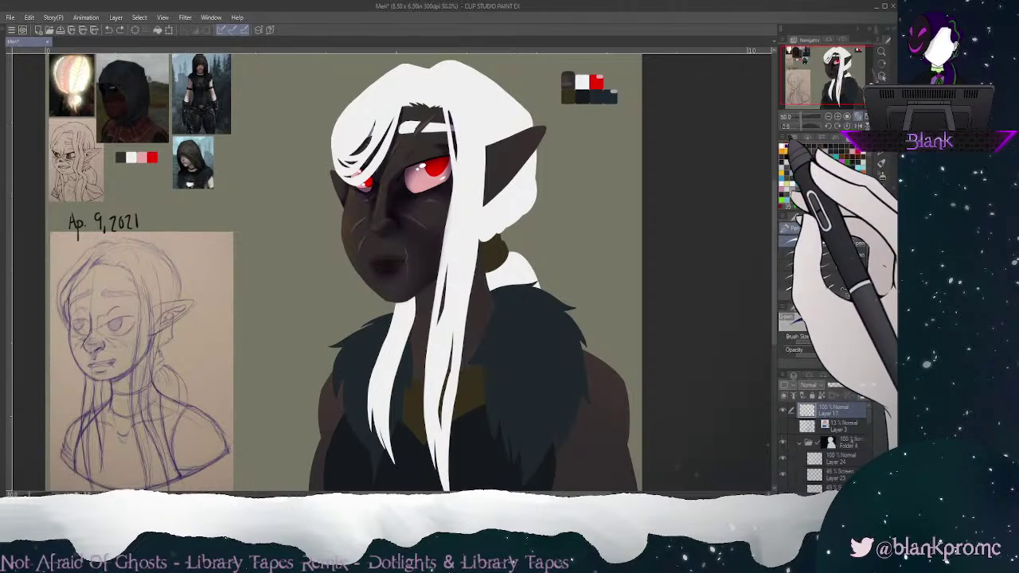
{"action": "left_click", "coordinate": [809, 137]}
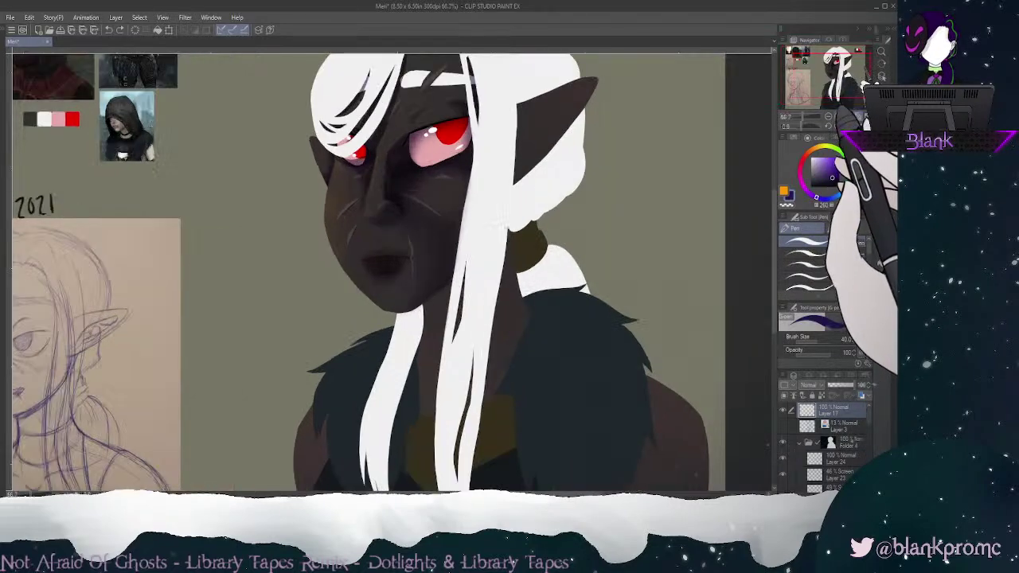
{"action": "key", "text": "ctrl+plus"}
{"action": "left_click_drag", "start_coordinate": [833, 75], "coordinate": [828, 64]}
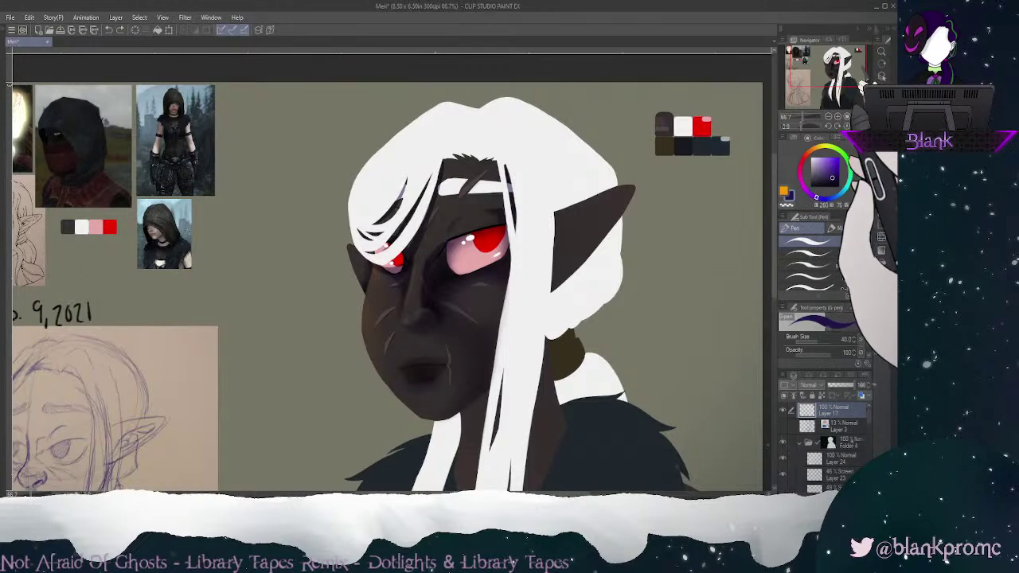
{"action": "key", "text": "ctrl+plus"}
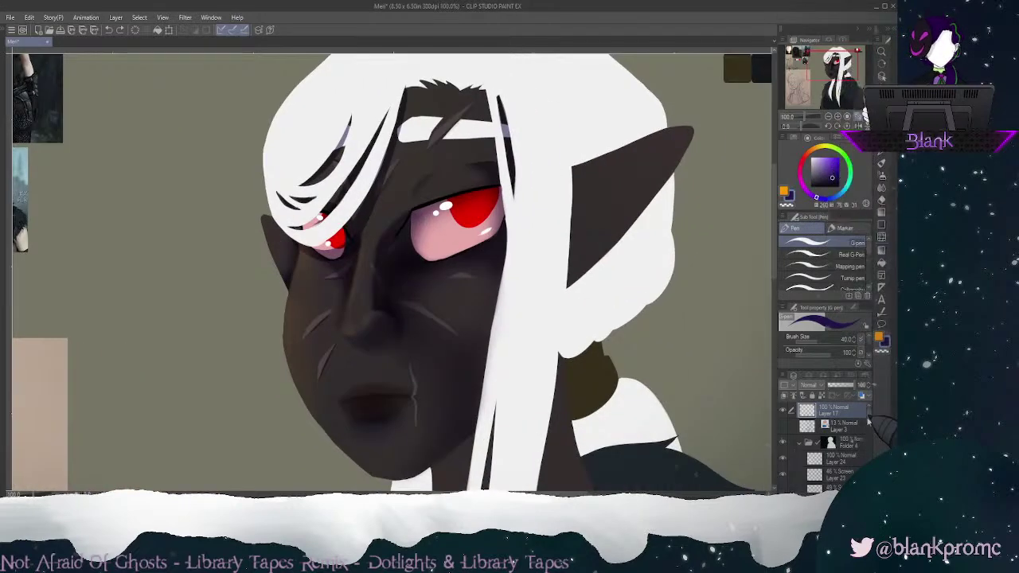
{"action": "scroll", "coordinate": [865, 444], "scroll_direction": "down", "scroll_amount": 5}
{"action": "left_click", "coordinate": [841, 453]}
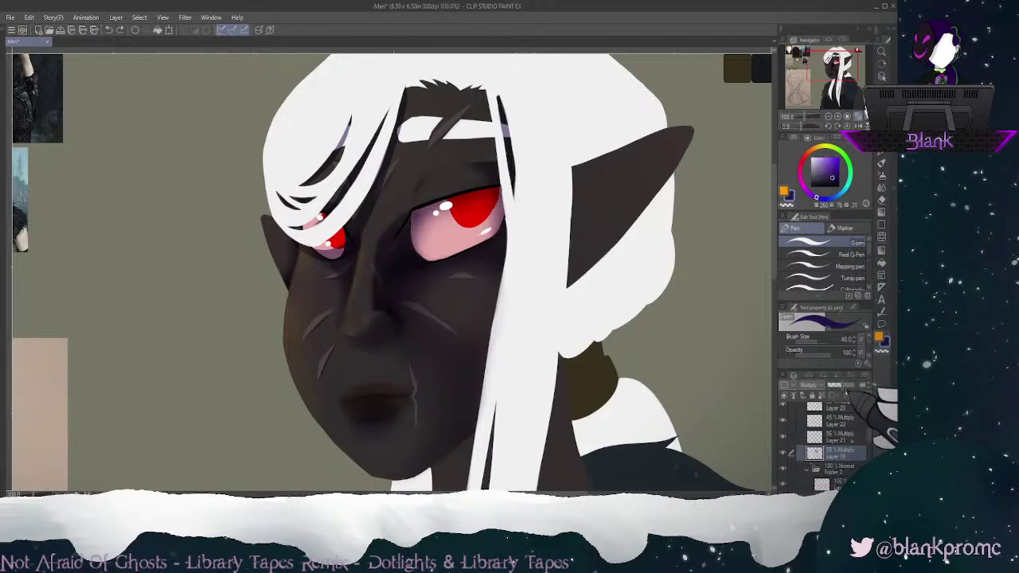
Step: Paint a dark G-pen shadow along the inner fold of the larger ear and trim it with the Hard eraser
{"action": "left_click", "coordinate": [832, 70]}
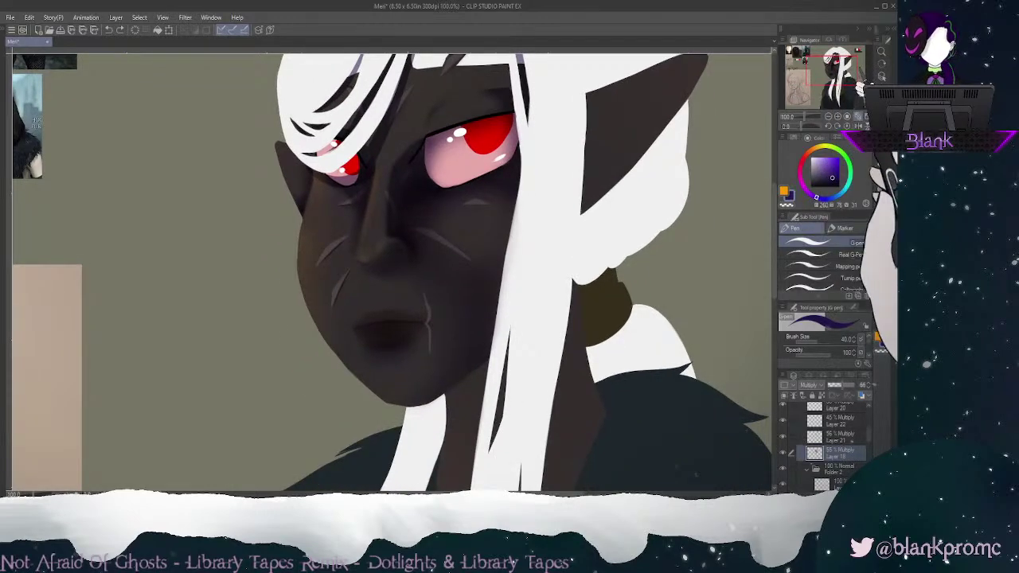
{"action": "left_click", "coordinate": [834, 69]}
{"action": "left_click_drag", "start_coordinate": [834, 69], "coordinate": [836, 67]}
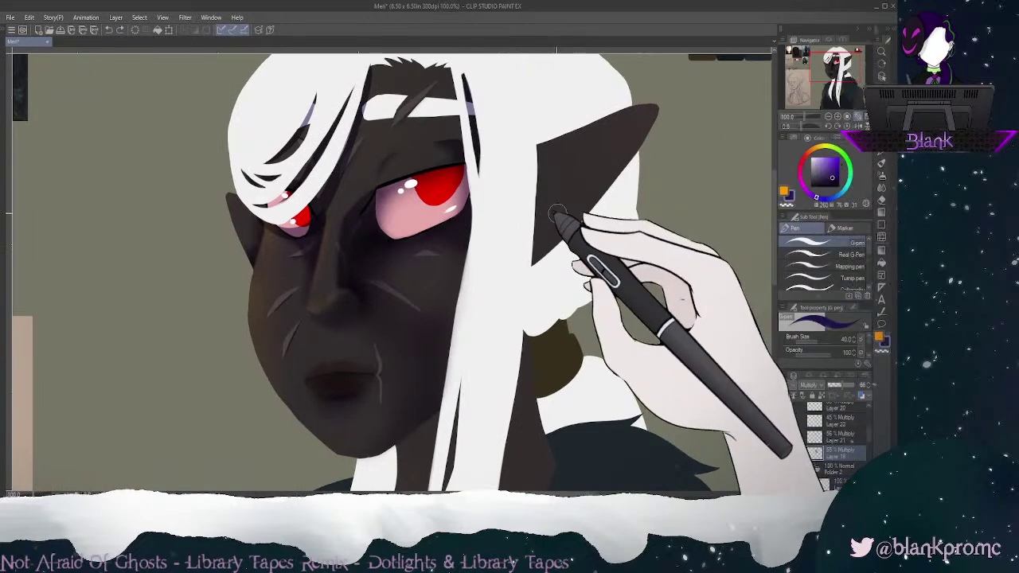
{"action": "left_click_drag", "start_coordinate": [548, 227], "coordinate": [539, 239]}
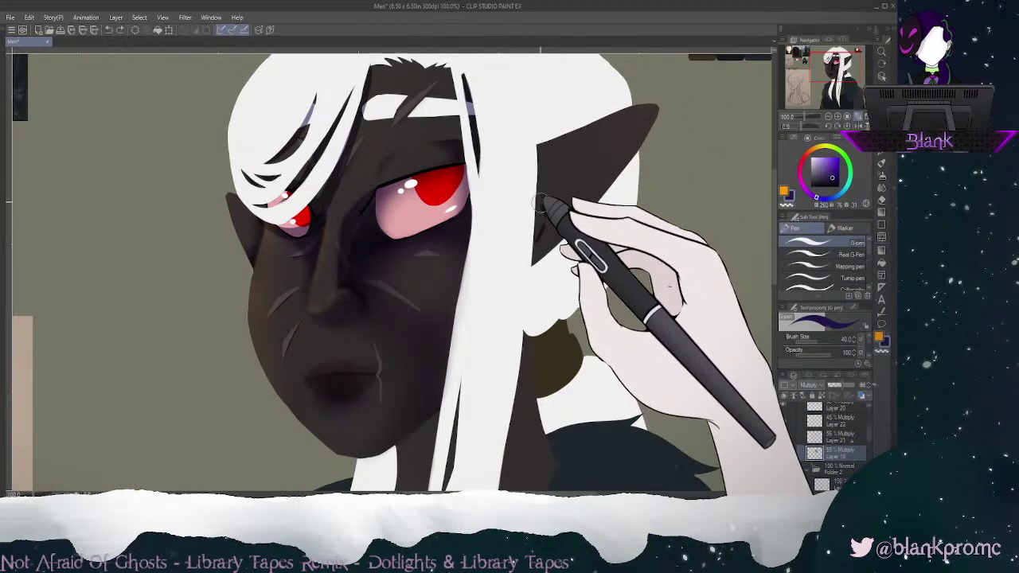
{"action": "left_click_drag", "start_coordinate": [553, 171], "coordinate": [625, 130]}
{"action": "key", "text": "ctrl+z"}
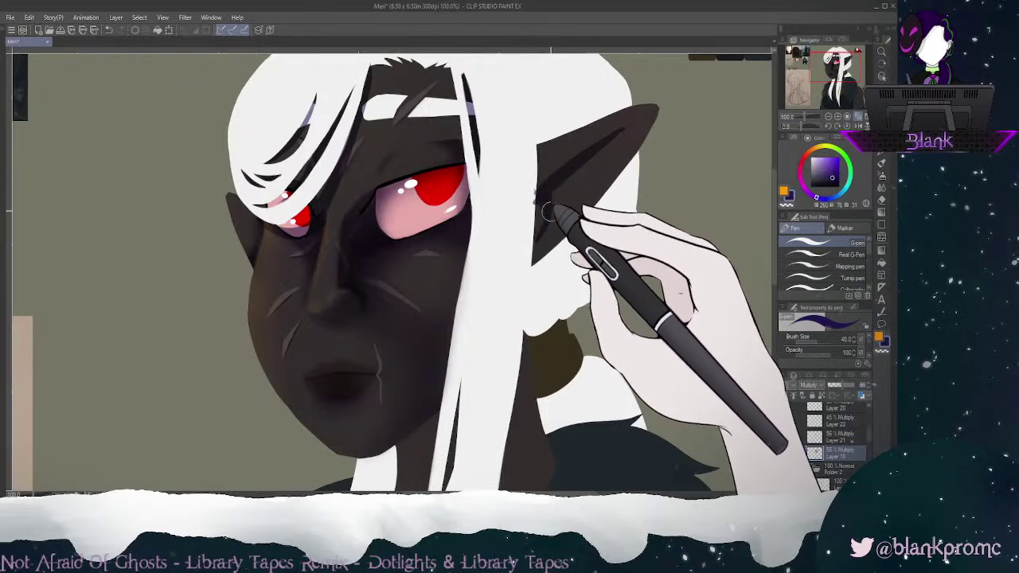
{"action": "key", "text": "e"}
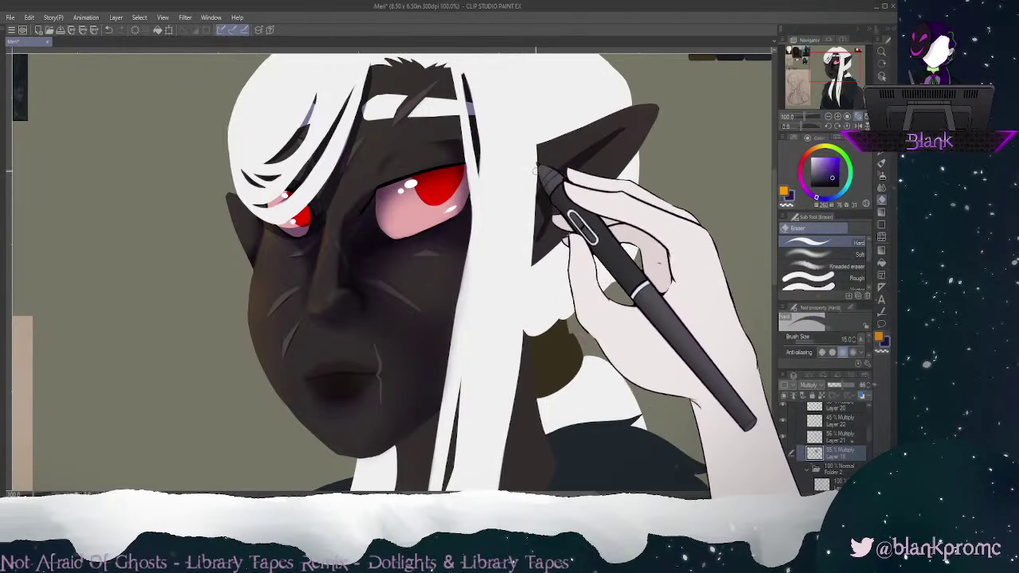
Step: Blur the ear's fold shadow out toward the tip, and add a rounded G-pen shadow around the ear opening
{"action": "left_click", "coordinate": [882, 188]}
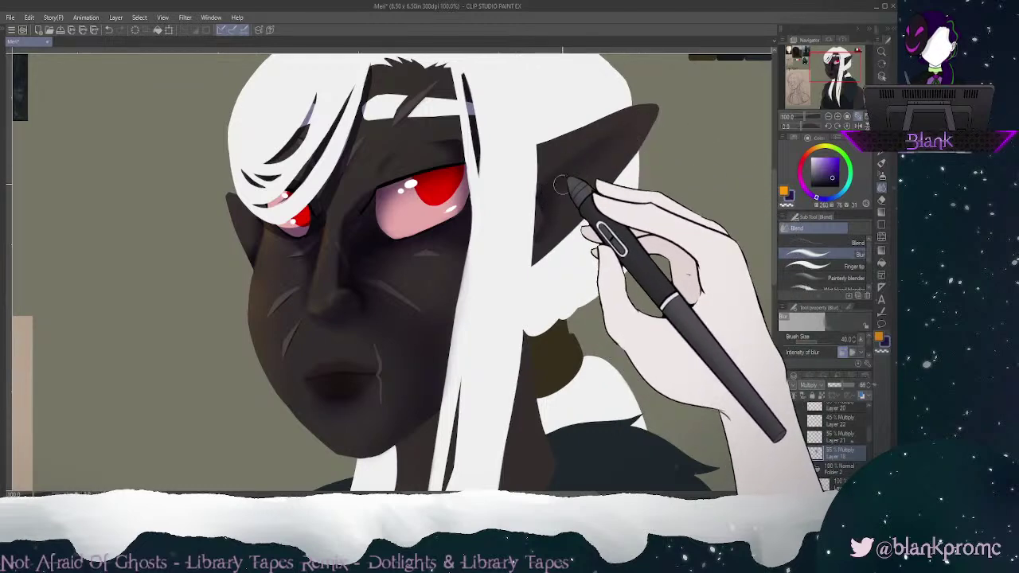
{"action": "left_click", "coordinate": [882, 163]}
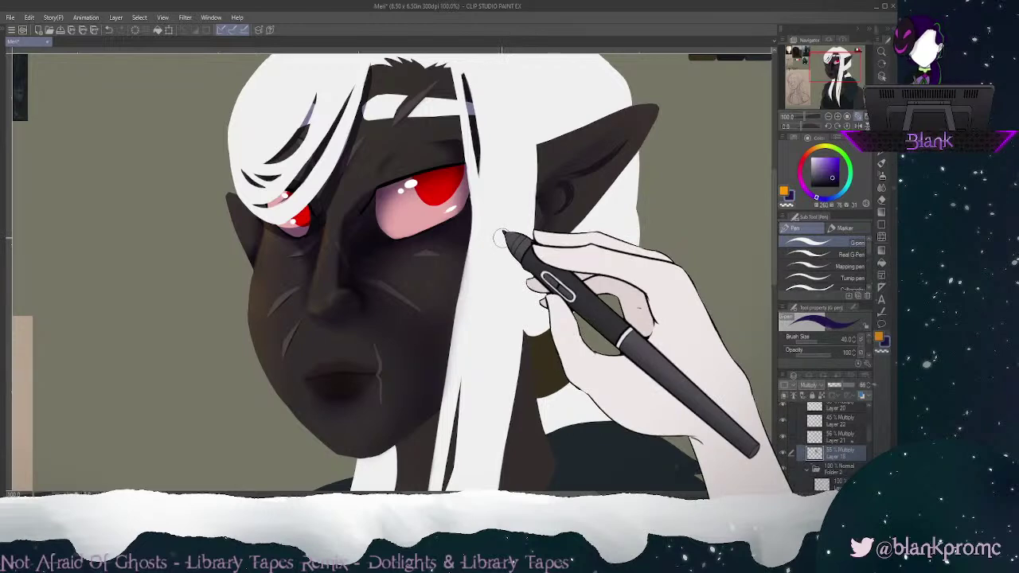
{"action": "left_click", "coordinate": [882, 188]}
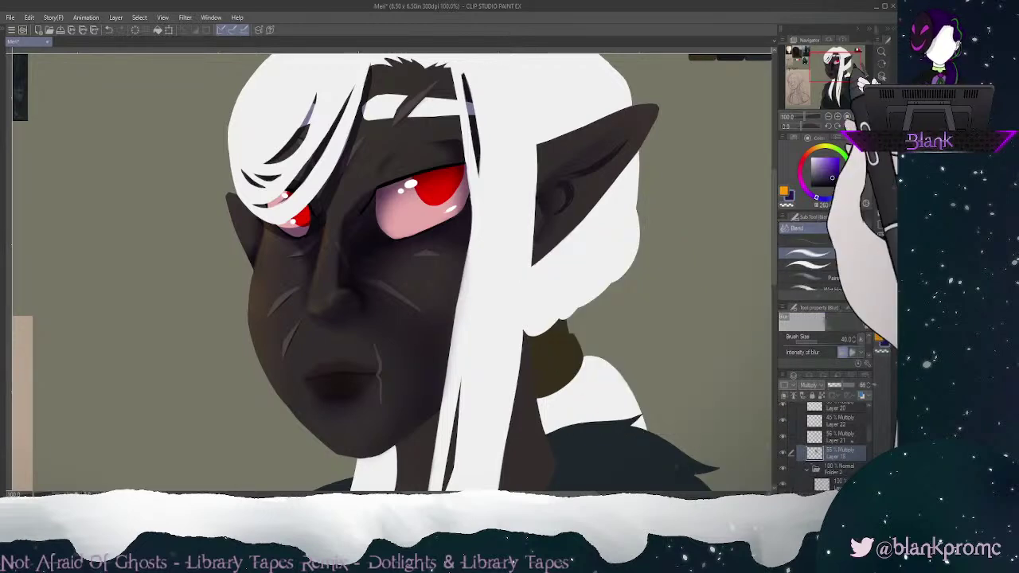
{"action": "left_click_drag", "start_coordinate": [835, 66], "coordinate": [839, 63]}
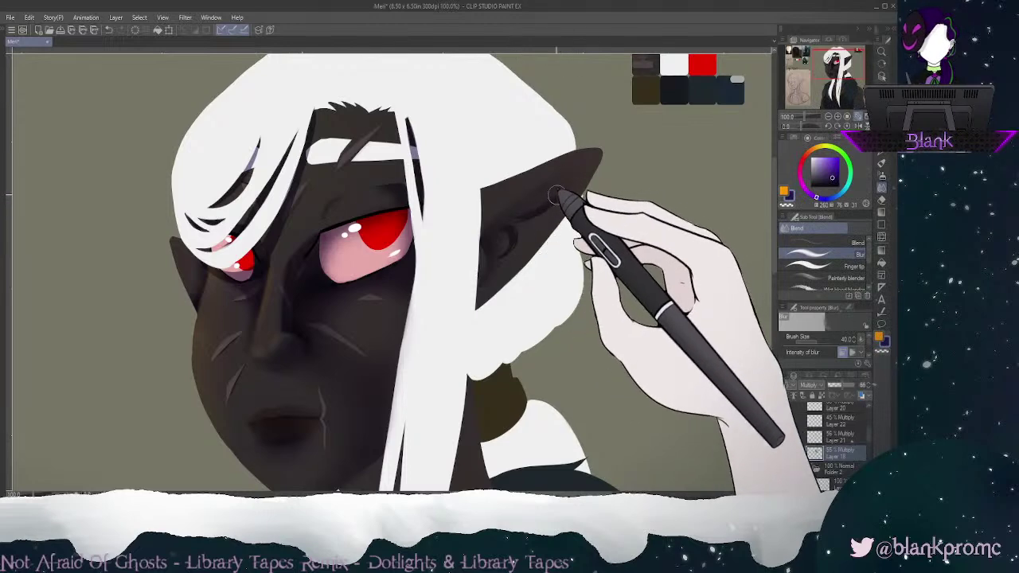
{"action": "mouse_move", "coordinate": [558, 188]}
{"action": "left_mouse_down"}
{"action": "mouse_move", "coordinate": [526, 208]}
{"action": "mouse_move", "coordinate": [575, 184]}
{"action": "mouse_move", "coordinate": [527, 226]}
{"action": "mouse_move", "coordinate": [584, 182]}
{"action": "left_mouse_up"}
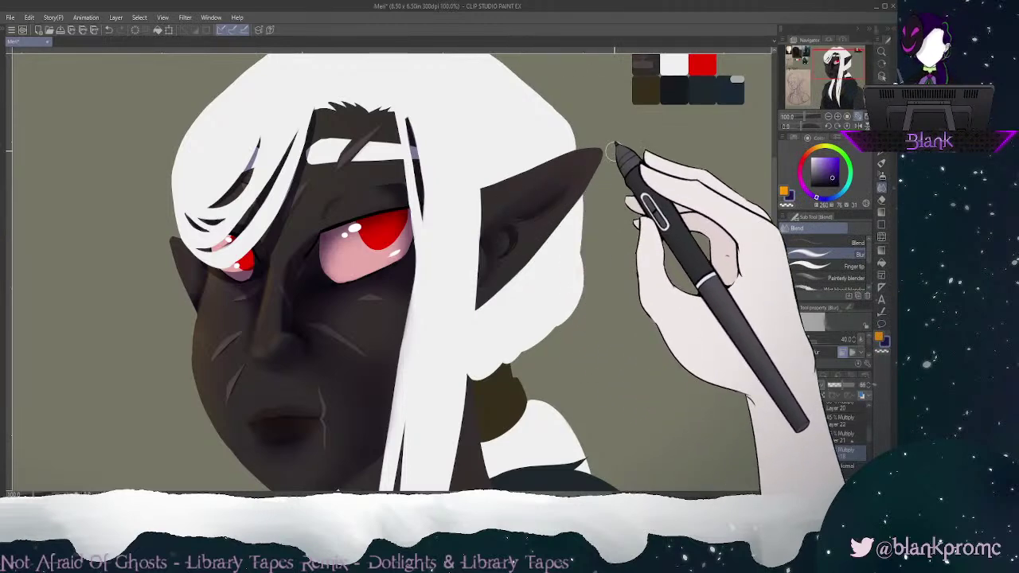
Step: Blur the shadows in the larger ear's fold and around its opening into soft gradients
{"action": "left_click_drag", "start_coordinate": [837, 105], "coordinate": [846, 61]}
{"action": "left_click", "coordinate": [837, 116]}
{"action": "key", "text": "bracketleft"}
{"action": "key", "text": "bracketleft"}
{"action": "key", "text": "bracketleft"}
{"action": "key", "text": "bracketleft"}
{"action": "left_click_drag", "start_coordinate": [510, 214], "coordinate": [521, 195]}
{"action": "mouse_move", "coordinate": [466, 238]}
{"action": "left_mouse_down"}
{"action": "mouse_move", "coordinate": [422, 252]}
{"action": "mouse_move", "coordinate": [451, 256]}
{"action": "mouse_move", "coordinate": [438, 263]}
{"action": "mouse_move", "coordinate": [503, 234]}
{"action": "mouse_move", "coordinate": [441, 266]}
{"action": "mouse_move", "coordinate": [536, 194]}
{"action": "mouse_move", "coordinate": [417, 259]}
{"action": "mouse_move", "coordinate": [507, 202]}
{"action": "mouse_move", "coordinate": [450, 243]}
{"action": "mouse_move", "coordinate": [489, 215]}
{"action": "mouse_move", "coordinate": [429, 281]}
{"action": "mouse_move", "coordinate": [409, 270]}
{"action": "mouse_move", "coordinate": [411, 316]}
{"action": "left_mouse_up"}
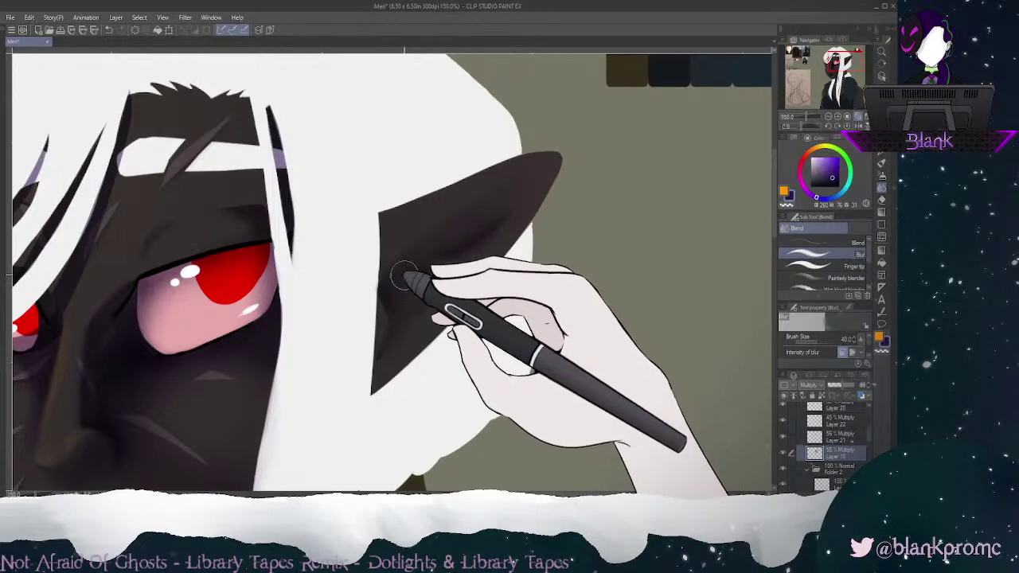
Step: Deepen the shadow at the larger ear's opening with the Soft airbrush at size 20
{"action": "left_click", "coordinate": [881, 163]}
{"action": "left_click", "coordinate": [882, 176]}
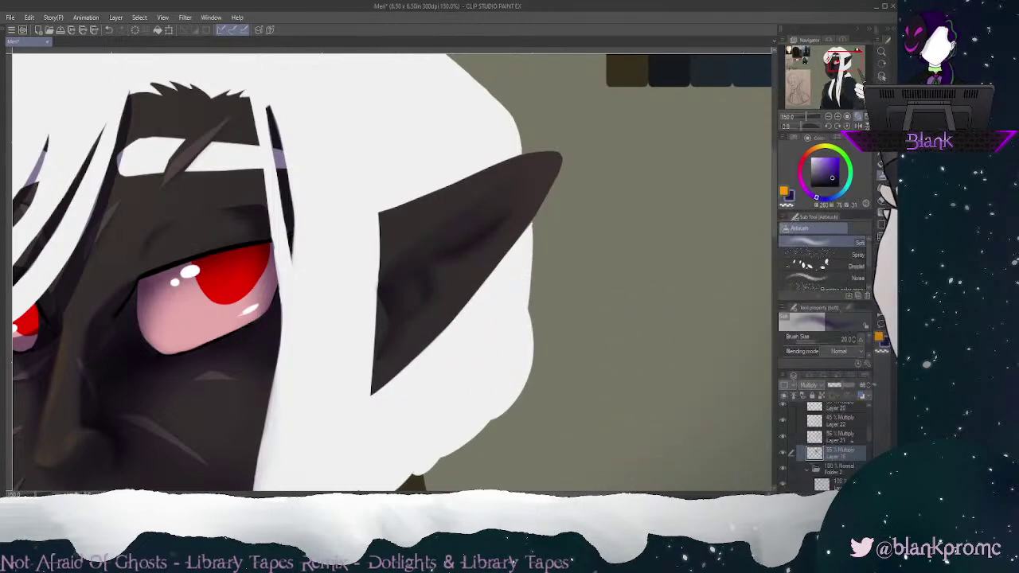
{"action": "left_click", "coordinate": [882, 162]}
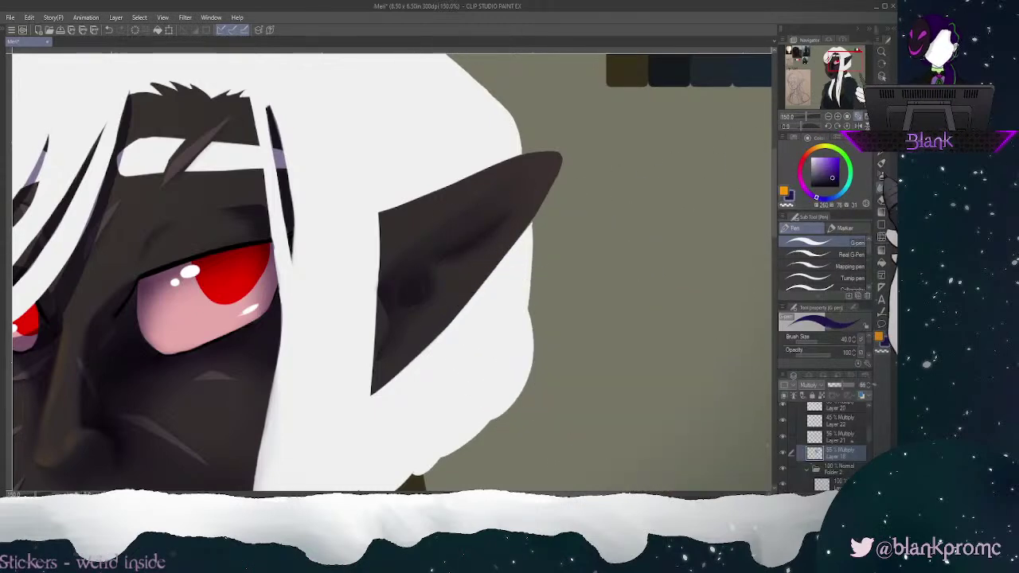
Step: Soften the ear-opening shadow with Blur, and repaint the opening and inner fold with dark G-pen strokes at size 40
{"action": "left_click", "coordinate": [881, 188]}
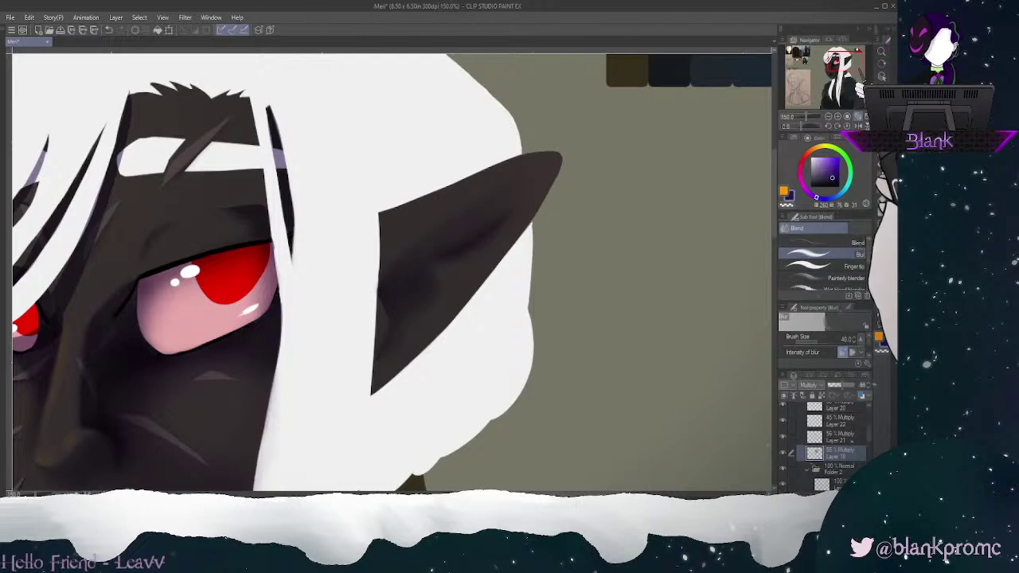
{"action": "left_click", "coordinate": [881, 163]}
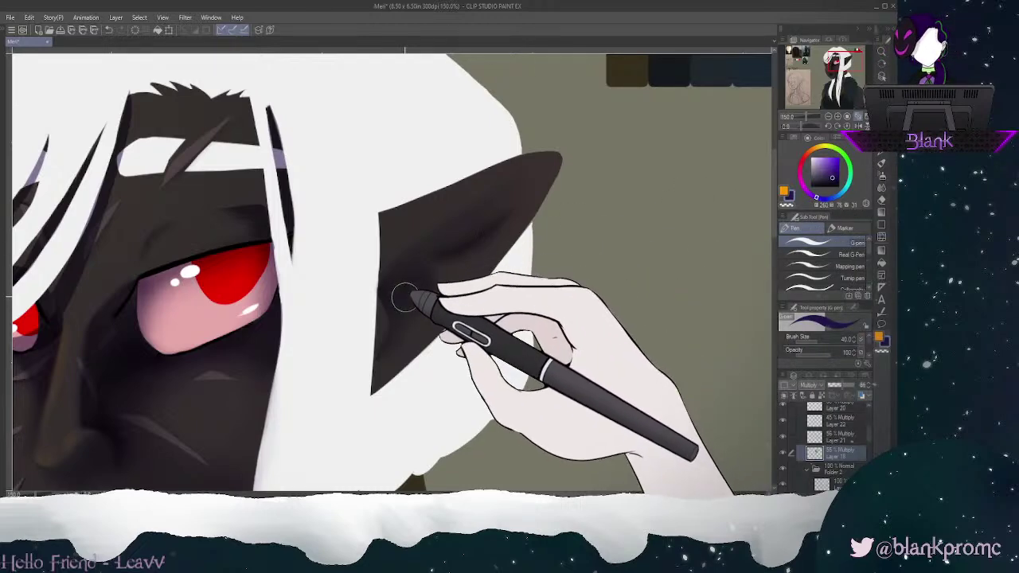
{"action": "mouse_move", "coordinate": [400, 299]}
{"action": "left_mouse_down"}
{"action": "mouse_move", "coordinate": [405, 311]}
{"action": "mouse_move", "coordinate": [402, 298]}
{"action": "mouse_move", "coordinate": [421, 307]}
{"action": "left_mouse_up"}
{"action": "mouse_move", "coordinate": [437, 244]}
{"action": "left_mouse_down"}
{"action": "mouse_move", "coordinate": [484, 231]}
{"action": "mouse_move", "coordinate": [439, 243]}
{"action": "mouse_move", "coordinate": [500, 206]}
{"action": "mouse_move", "coordinate": [463, 236]}
{"action": "mouse_move", "coordinate": [507, 191]}
{"action": "mouse_move", "coordinate": [476, 234]}
{"action": "mouse_move", "coordinate": [511, 198]}
{"action": "mouse_move", "coordinate": [469, 220]}
{"action": "left_mouse_up"}
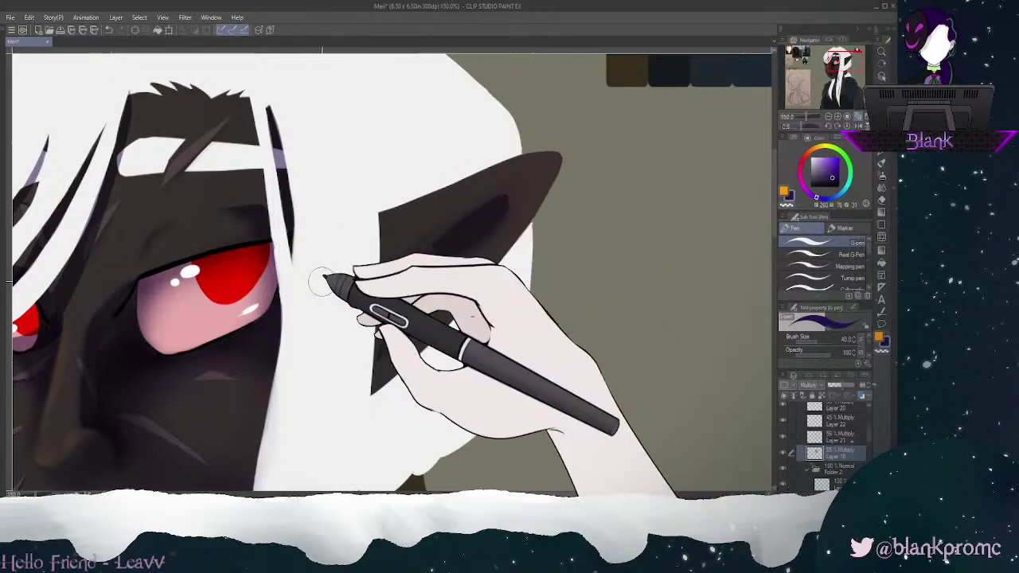
Step: Undo the eraser stroke on the fold shadow, and blur the fold and ear-opening shadows at size 40
{"action": "key", "text": "e"}
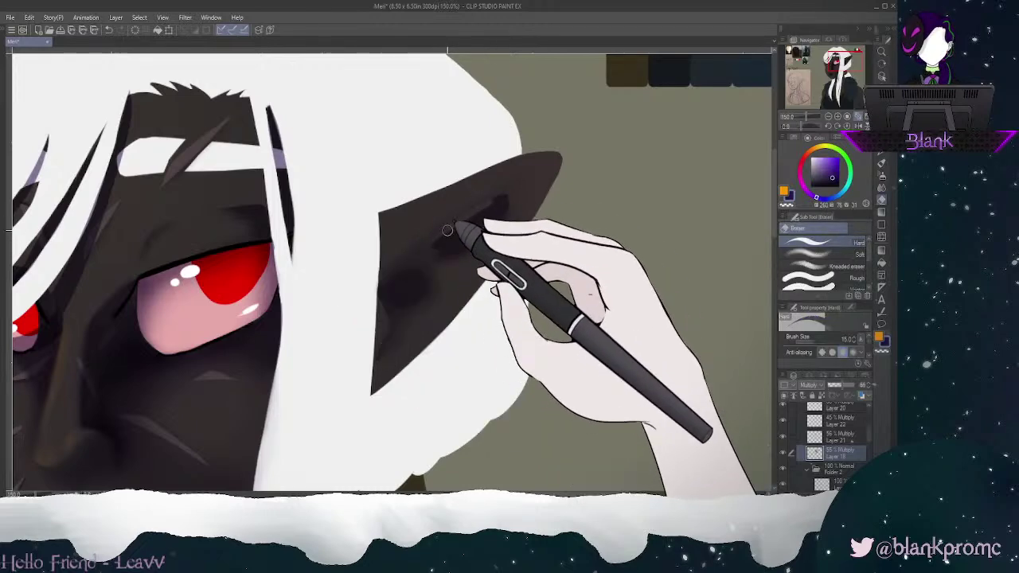
{"action": "key", "text": "ctrl+z"}
{"action": "left_click", "coordinate": [881, 188]}
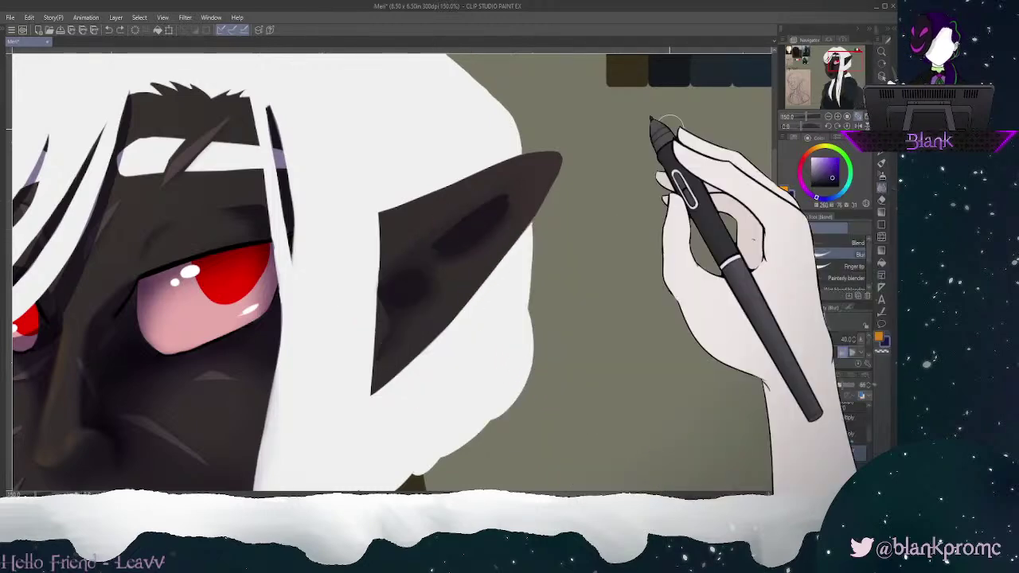
{"action": "mouse_move", "coordinate": [433, 239]}
{"action": "left_mouse_down"}
{"action": "mouse_move", "coordinate": [521, 184]}
{"action": "mouse_move", "coordinate": [470, 235]}
{"action": "mouse_move", "coordinate": [519, 201]}
{"action": "mouse_move", "coordinate": [427, 247]}
{"action": "mouse_move", "coordinate": [469, 236]}
{"action": "mouse_move", "coordinate": [438, 250]}
{"action": "mouse_move", "coordinate": [516, 184]}
{"action": "mouse_move", "coordinate": [438, 255]}
{"action": "mouse_move", "coordinate": [492, 226]}
{"action": "mouse_move", "coordinate": [391, 300]}
{"action": "mouse_move", "coordinate": [423, 282]}
{"action": "mouse_move", "coordinate": [398, 276]}
{"action": "mouse_move", "coordinate": [409, 311]}
{"action": "left_mouse_up"}
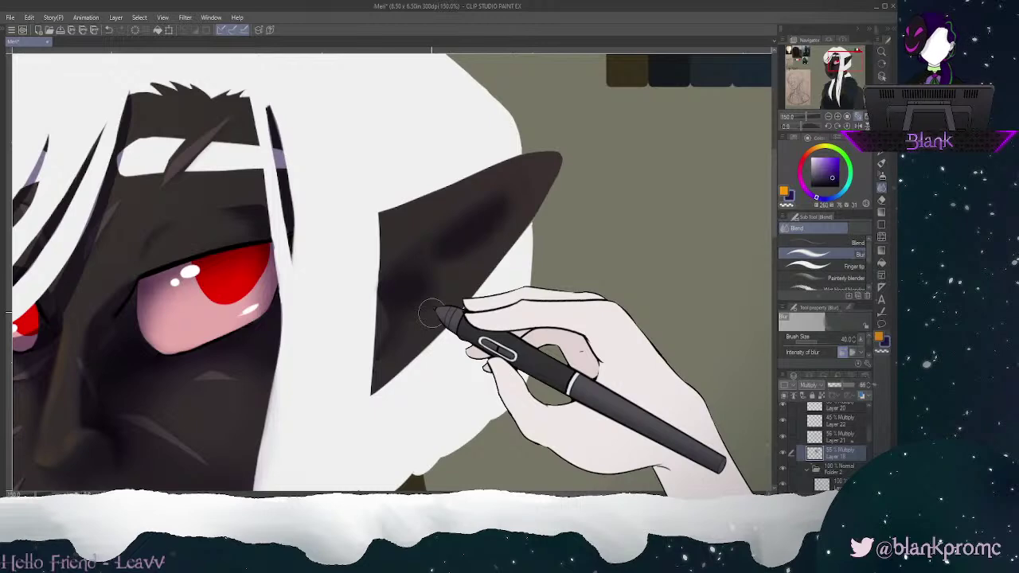
Step: Trim the facing edges of the ear's fold and opening shadows with the Hard eraser at size 15
{"action": "left_click", "coordinate": [881, 145]}
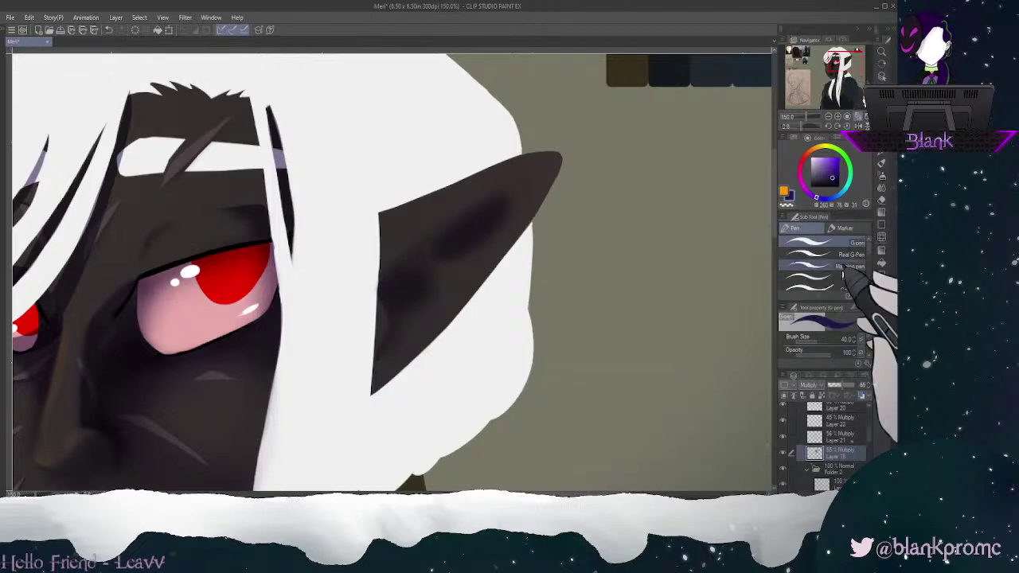
{"action": "key", "text": "e"}
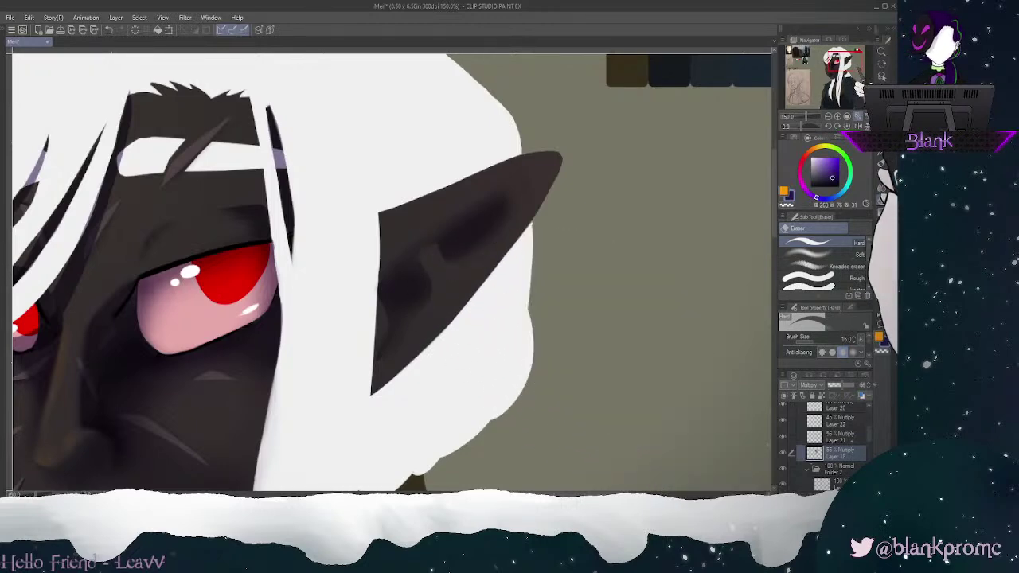
{"action": "key", "text": "p"}
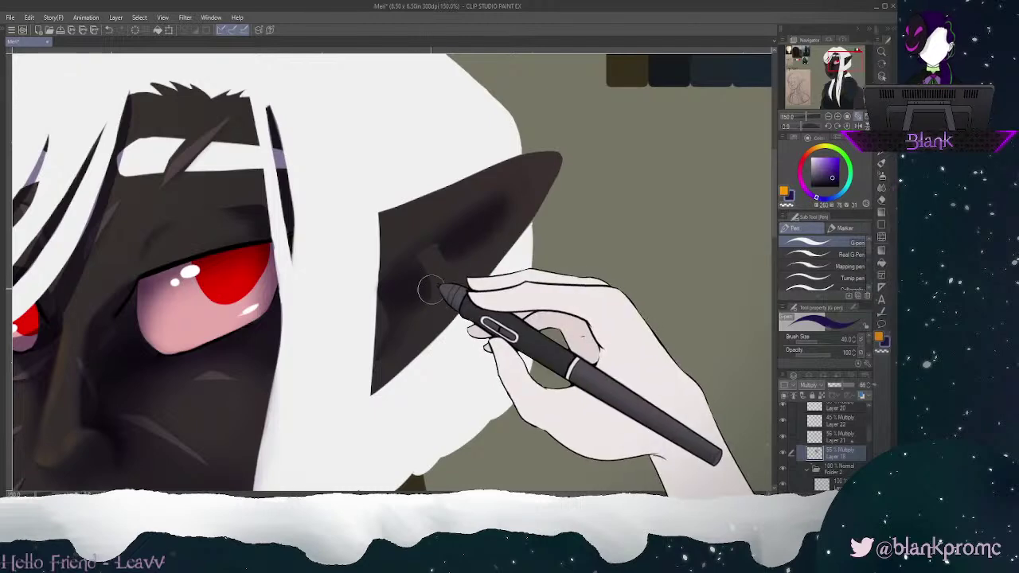
{"action": "key", "text": "bracketleft"}
{"action": "key", "text": "bracketleft"}
{"action": "left_click_drag", "start_coordinate": [427, 264], "coordinate": [423, 311]}
{"action": "key", "text": "ctrl+z"}
Step: Blur the trimmed edges of the ear's fold and opening shadows at size 40
{"action": "left_click", "coordinate": [881, 151]}
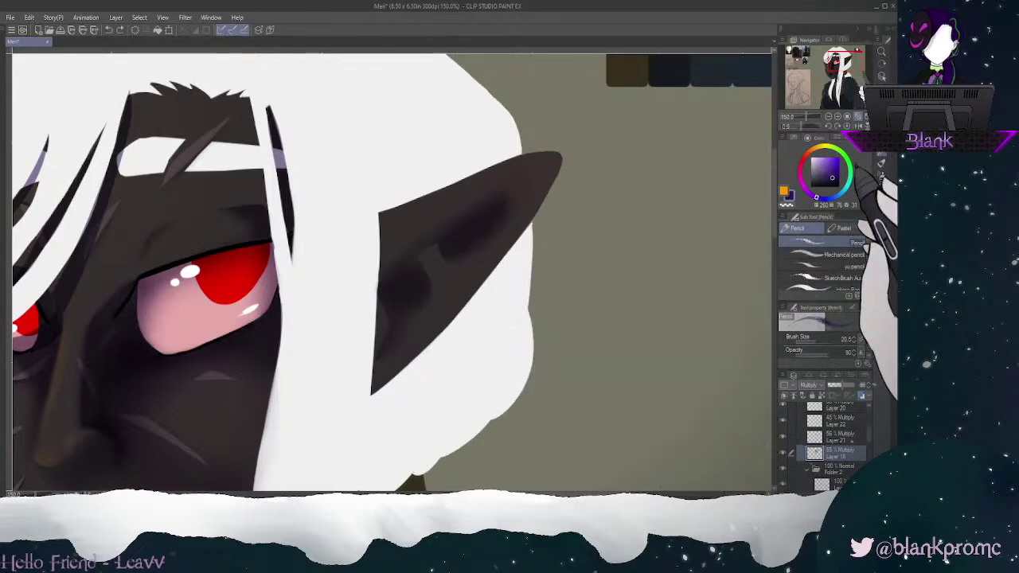
{"action": "left_click", "coordinate": [882, 188]}
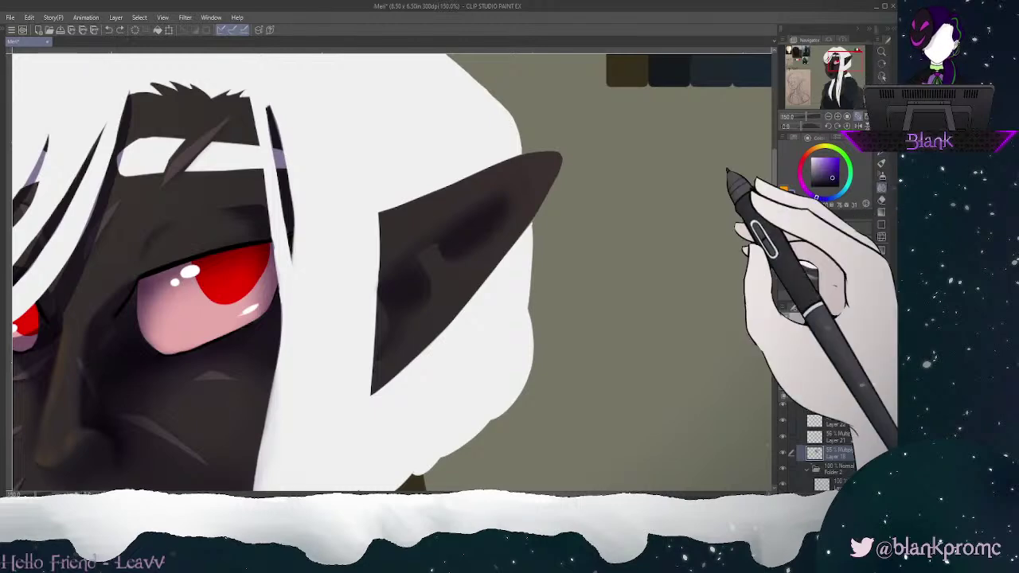
{"action": "mouse_move", "coordinate": [447, 239]}
{"action": "left_mouse_down"}
{"action": "mouse_move", "coordinate": [439, 270]}
{"action": "mouse_move", "coordinate": [425, 271]}
{"action": "mouse_move", "coordinate": [423, 313]}
{"action": "mouse_move", "coordinate": [418, 258]}
{"action": "mouse_move", "coordinate": [445, 249]}
{"action": "mouse_move", "coordinate": [457, 268]}
{"action": "mouse_move", "coordinate": [440, 262]}
{"action": "mouse_move", "coordinate": [488, 231]}
{"action": "mouse_move", "coordinate": [475, 254]}
{"action": "mouse_move", "coordinate": [492, 232]}
{"action": "mouse_move", "coordinate": [457, 225]}
{"action": "mouse_move", "coordinate": [445, 240]}
{"action": "mouse_move", "coordinate": [488, 200]}
{"action": "mouse_move", "coordinate": [429, 262]}
{"action": "mouse_move", "coordinate": [414, 322]}
{"action": "mouse_move", "coordinate": [419, 256]}
{"action": "mouse_move", "coordinate": [391, 343]}
{"action": "mouse_move", "coordinate": [383, 307]}
{"action": "mouse_move", "coordinate": [397, 351]}
{"action": "left_mouse_up"}
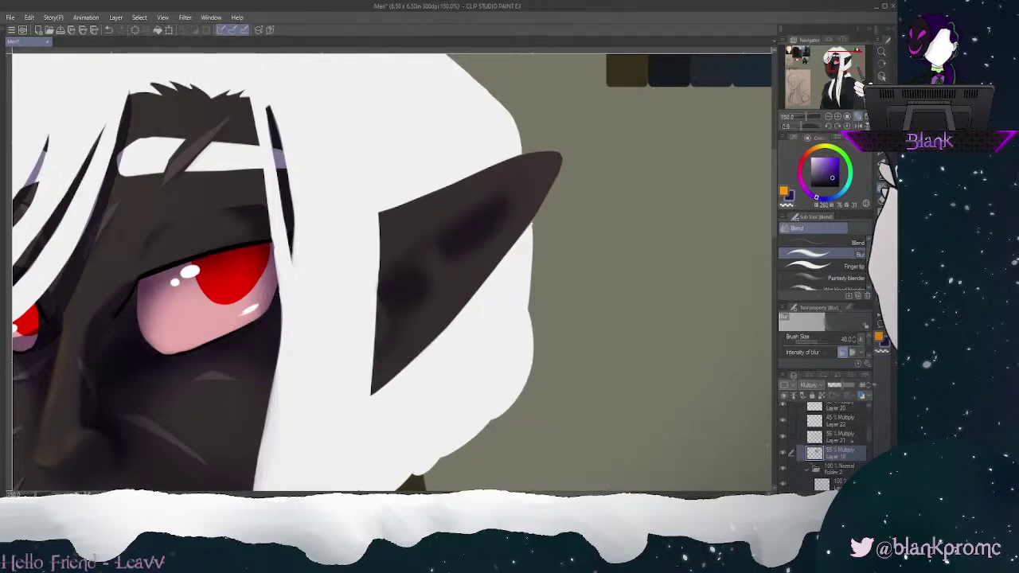
Step: Paint a rounded dark shadow over the ear opening with the G-pen at size 25
{"action": "left_click", "coordinate": [882, 140]}
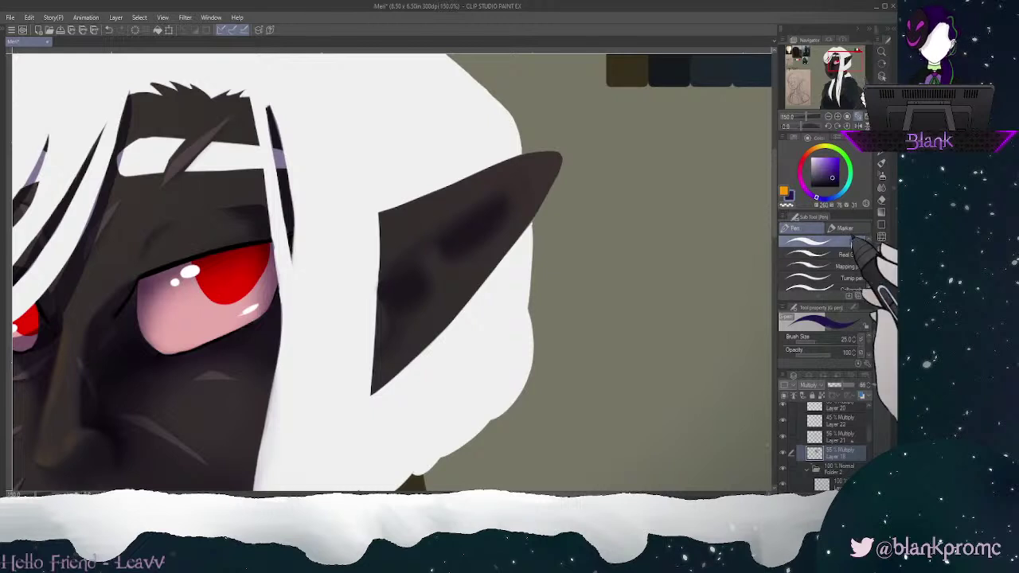
{"action": "left_click", "coordinate": [846, 65]}
{"action": "left_click", "coordinate": [838, 116]}
{"action": "left_click", "coordinate": [847, 63]}
{"action": "left_click_drag", "start_coordinate": [847, 63], "coordinate": [846, 59]}
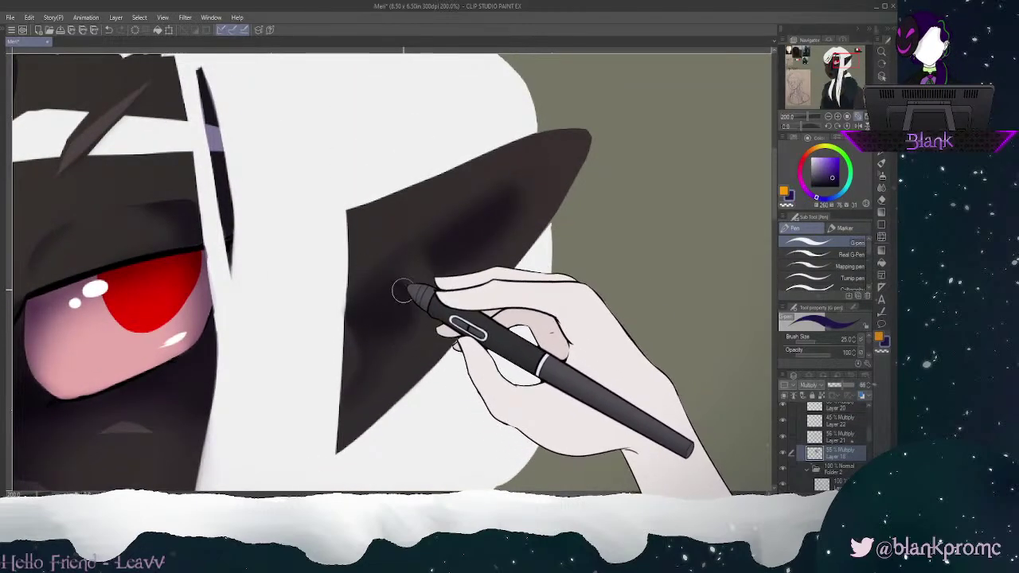
{"action": "mouse_move", "coordinate": [389, 278]}
{"action": "left_mouse_down"}
{"action": "mouse_move", "coordinate": [348, 319]}
{"action": "mouse_move", "coordinate": [392, 282]}
{"action": "mouse_move", "coordinate": [405, 329]}
{"action": "mouse_move", "coordinate": [407, 316]}
{"action": "mouse_move", "coordinate": [379, 311]}
{"action": "mouse_move", "coordinate": [341, 332]}
{"action": "mouse_move", "coordinate": [394, 334]}
{"action": "left_mouse_up"}
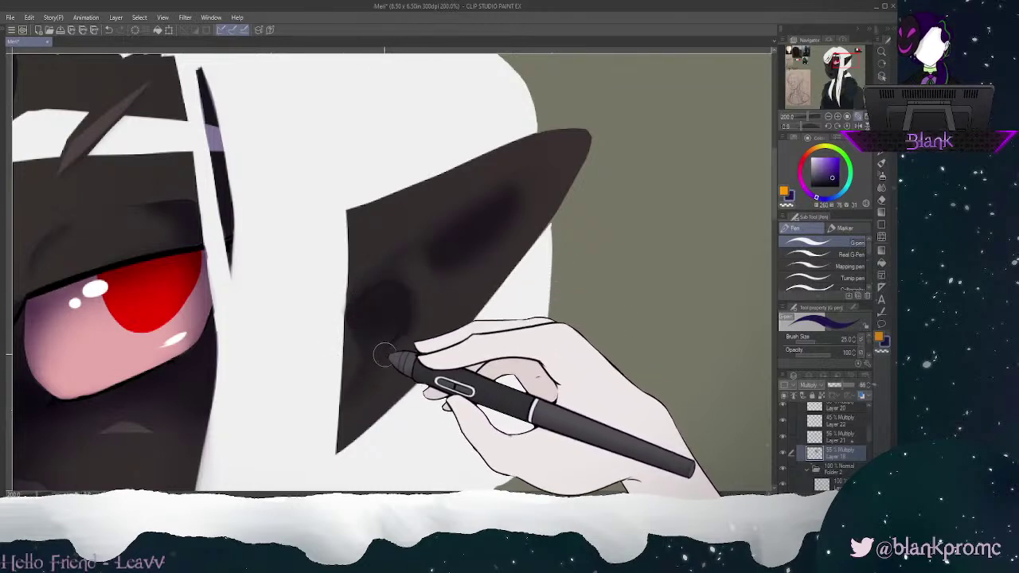
{"action": "left_click_drag", "start_coordinate": [344, 271], "coordinate": [364, 339]}
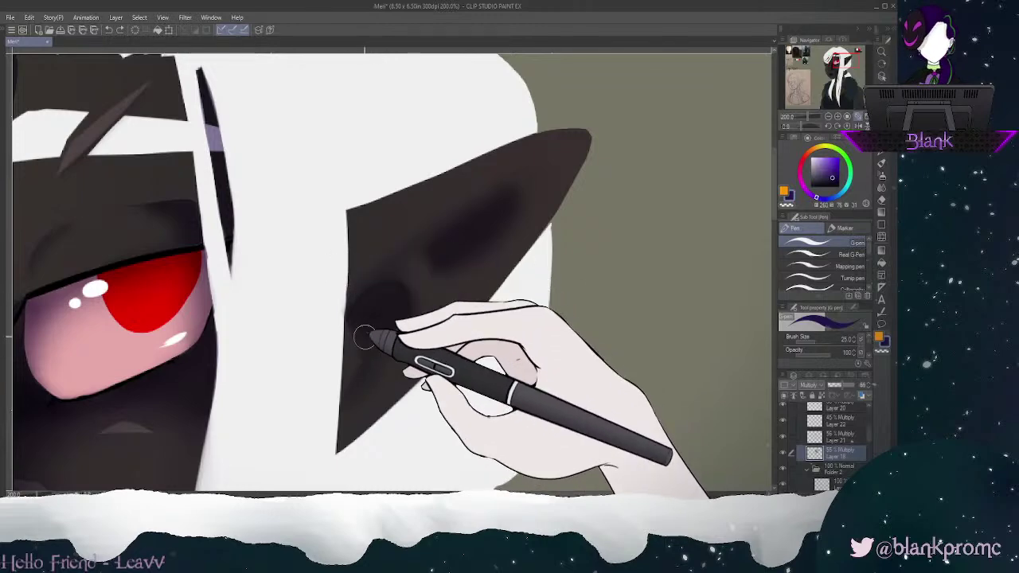
Step: Blur the rounded ear-opening shadow, refining its rim with the Blur size reduced to 17
{"action": "left_click", "coordinate": [882, 189]}
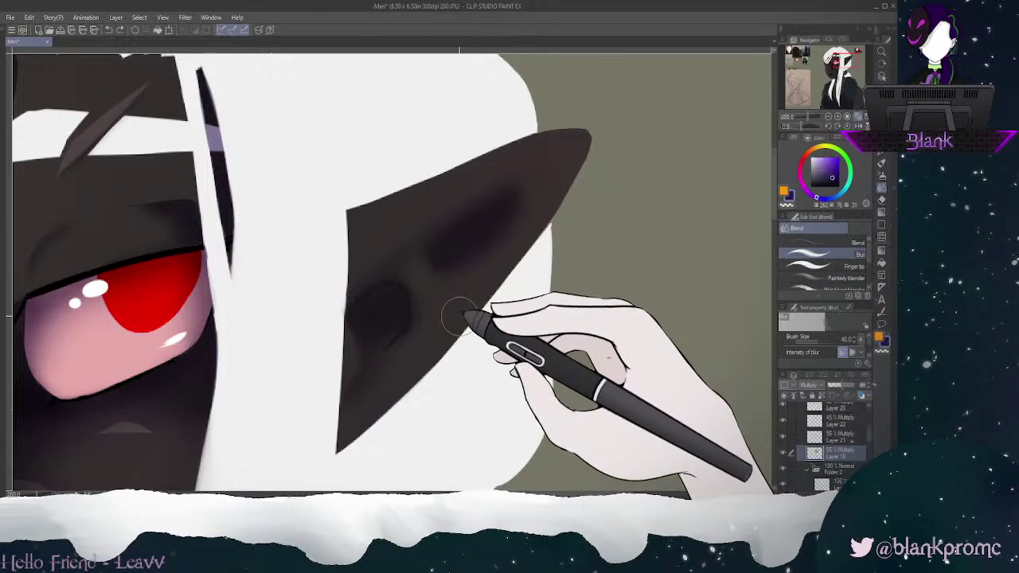
{"action": "mouse_move", "coordinate": [460, 316]}
{"action": "left_mouse_down"}
{"action": "mouse_move", "coordinate": [437, 261]}
{"action": "mouse_move", "coordinate": [383, 303]}
{"action": "left_mouse_up"}
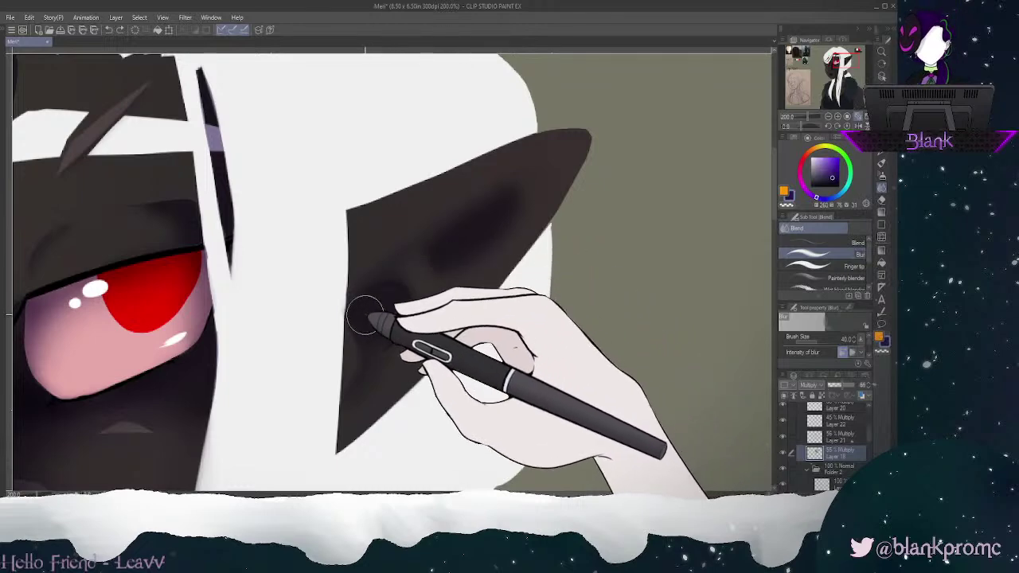
{"action": "left_click_drag", "start_coordinate": [382, 342], "coordinate": [374, 304]}
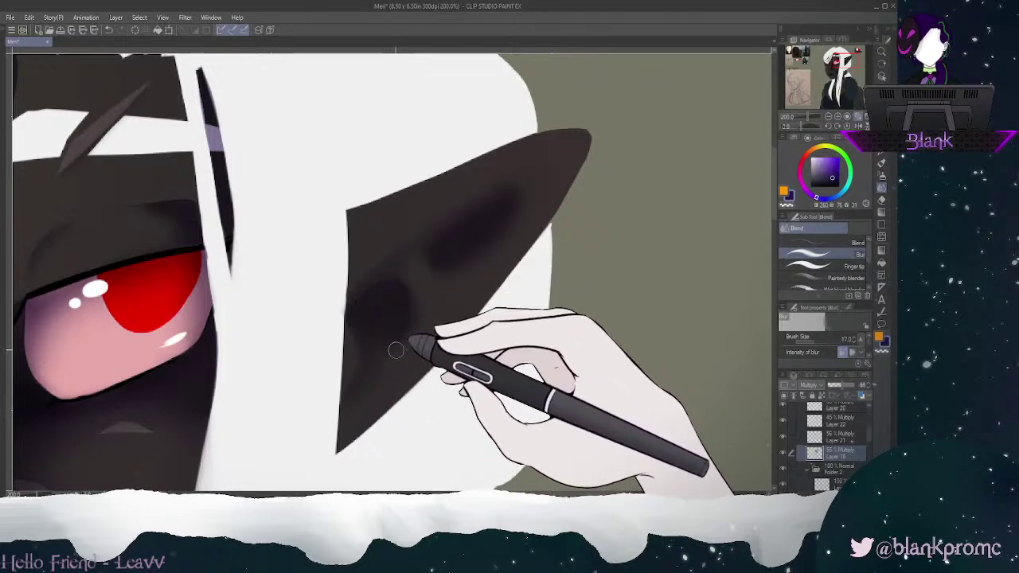
{"action": "mouse_move", "coordinate": [394, 280]}
{"action": "left_mouse_down"}
{"action": "mouse_move", "coordinate": [352, 307]}
{"action": "mouse_move", "coordinate": [398, 271]}
{"action": "mouse_move", "coordinate": [411, 334]}
{"action": "left_mouse_up"}
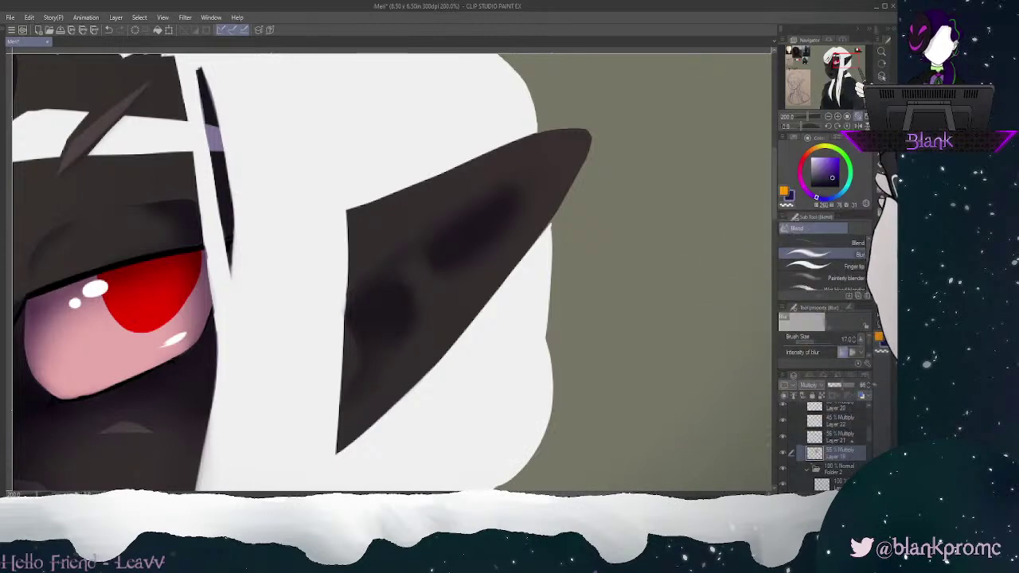
Step: Define the ear opening's edge with the G-pen at size 12 and blur it into the shadow at size 17
{"action": "key", "text": "p"}
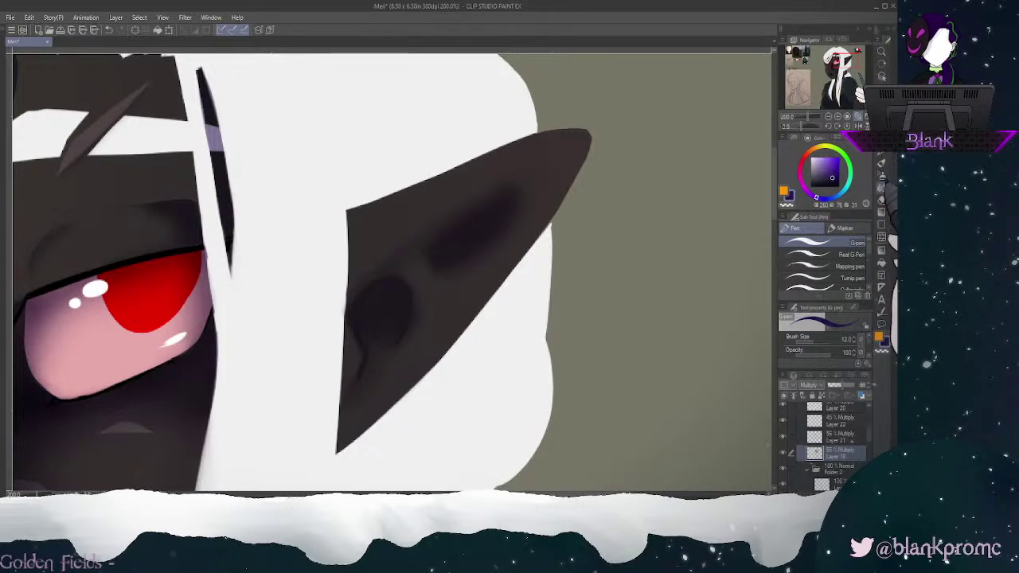
{"action": "key", "text": "j"}
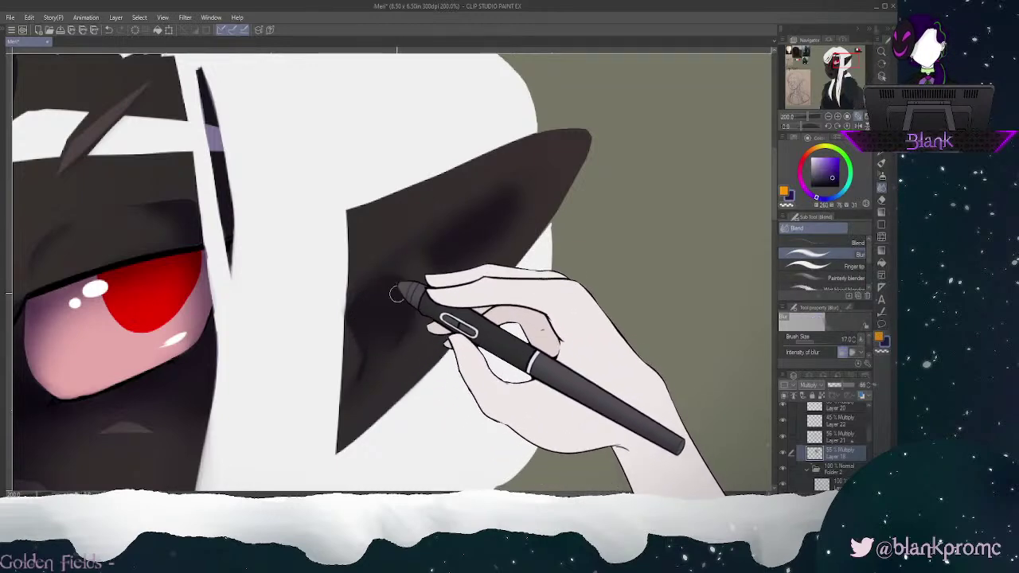
{"action": "mouse_move", "coordinate": [363, 339]}
{"action": "left_mouse_down"}
{"action": "mouse_move", "coordinate": [358, 397]}
{"action": "mouse_move", "coordinate": [380, 319]}
{"action": "mouse_move", "coordinate": [371, 402]}
{"action": "mouse_move", "coordinate": [397, 346]}
{"action": "mouse_move", "coordinate": [384, 287]}
{"action": "mouse_move", "coordinate": [406, 306]}
{"action": "mouse_move", "coordinate": [401, 280]}
{"action": "mouse_move", "coordinate": [366, 307]}
{"action": "mouse_move", "coordinate": [404, 330]}
{"action": "mouse_move", "coordinate": [408, 311]}
{"action": "mouse_move", "coordinate": [385, 285]}
{"action": "mouse_move", "coordinate": [374, 348]}
{"action": "mouse_move", "coordinate": [417, 268]}
{"action": "mouse_move", "coordinate": [465, 224]}
{"action": "mouse_move", "coordinate": [370, 338]}
{"action": "mouse_move", "coordinate": [410, 440]}
{"action": "left_mouse_up"}
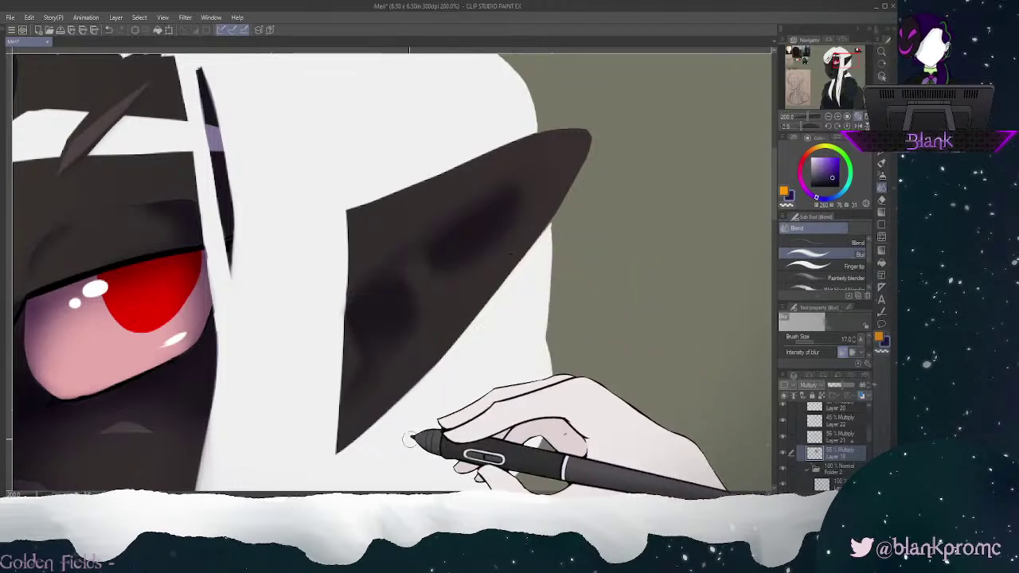
Step: On the Multiply layer Layer 21, draw G-pen contours around the ear's fold and opening, and blur the opening's contour
{"action": "left_click", "coordinate": [836, 437]}
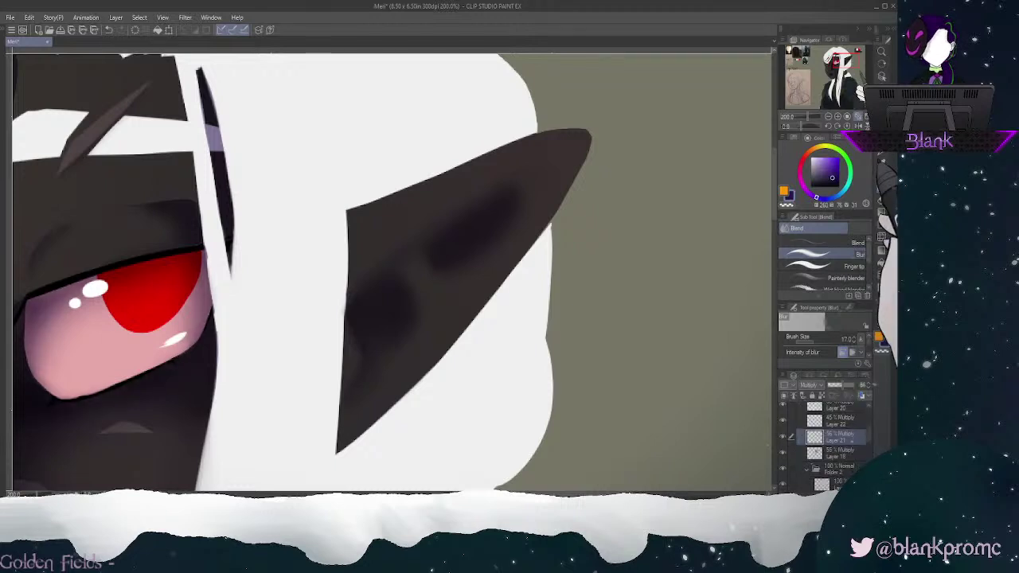
{"action": "key", "text": "p"}
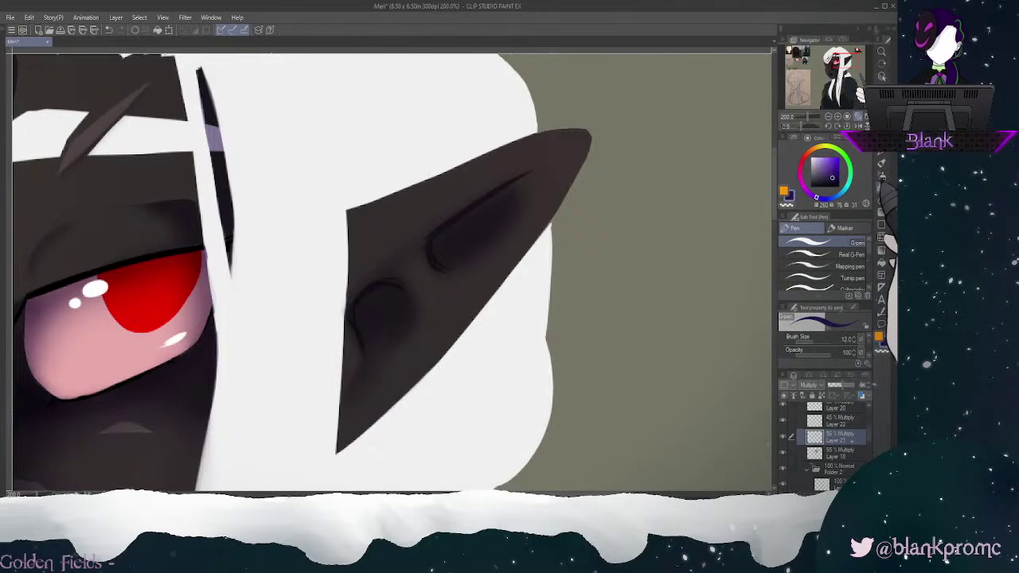
{"action": "left_click", "coordinate": [881, 188]}
{"action": "mouse_move", "coordinate": [383, 304]}
{"action": "left_mouse_down"}
{"action": "mouse_move", "coordinate": [366, 327]}
{"action": "mouse_move", "coordinate": [381, 315]}
{"action": "mouse_move", "coordinate": [366, 309]}
{"action": "mouse_move", "coordinate": [397, 304]}
{"action": "mouse_move", "coordinate": [361, 306]}
{"action": "mouse_move", "coordinate": [347, 339]}
{"action": "mouse_move", "coordinate": [344, 299]}
{"action": "mouse_move", "coordinate": [389, 282]}
{"action": "mouse_move", "coordinate": [411, 296]}
{"action": "mouse_move", "coordinate": [351, 291]}
{"action": "left_mouse_up"}
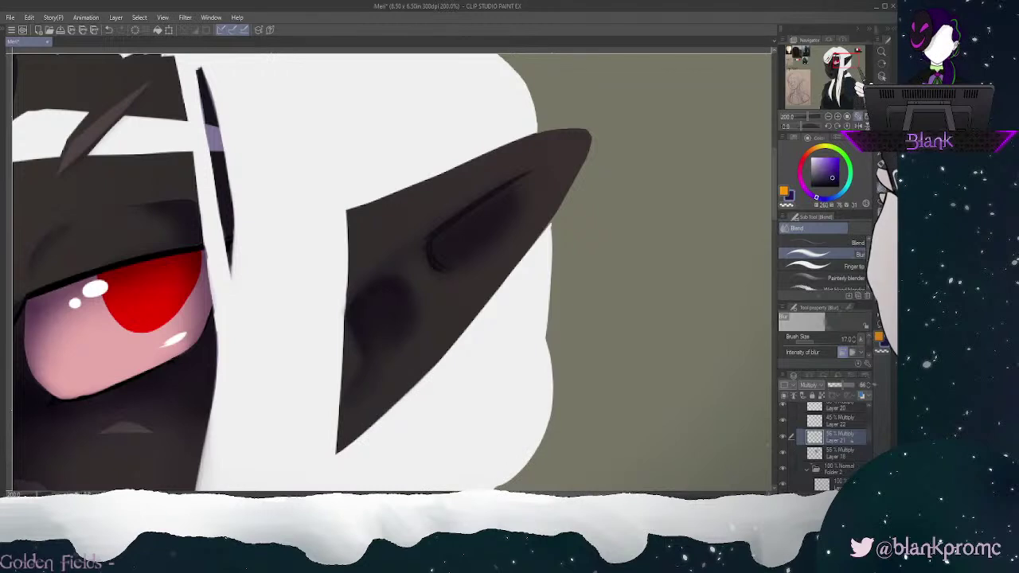
Step: Soften the shading around the ear opening further with Blur at size 17
{"action": "left_click", "coordinate": [882, 152]}
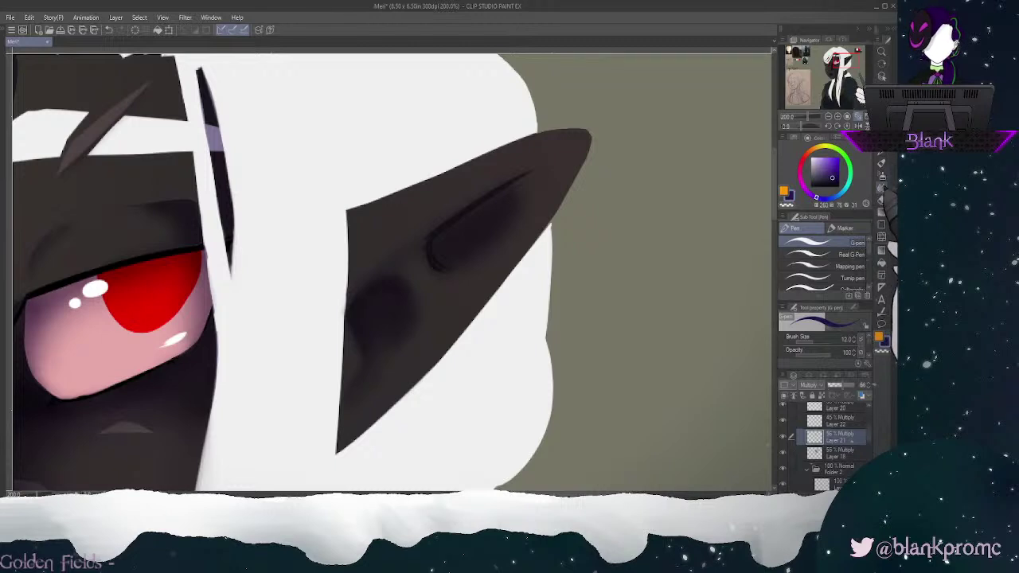
{"action": "key", "text": "j"}
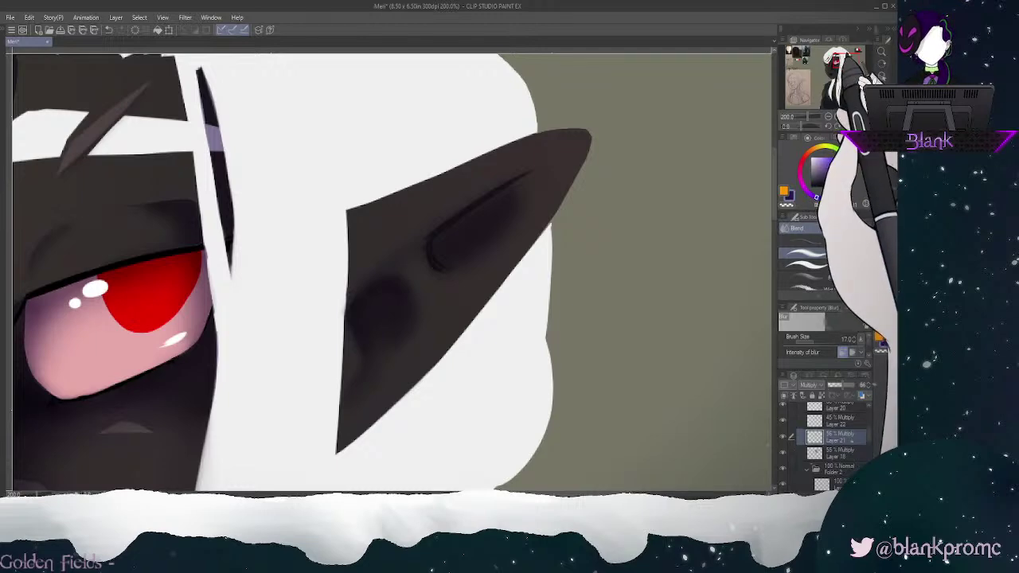
{"action": "key", "text": "ctrl+plus"}
{"action": "left_click_drag", "start_coordinate": [382, 342], "coordinate": [355, 239]}
{"action": "key", "text": "ctrl+minus"}
{"action": "key", "text": "ctrl+minus"}
{"action": "left_click_drag", "start_coordinate": [390, 271], "coordinate": [405, 359]}
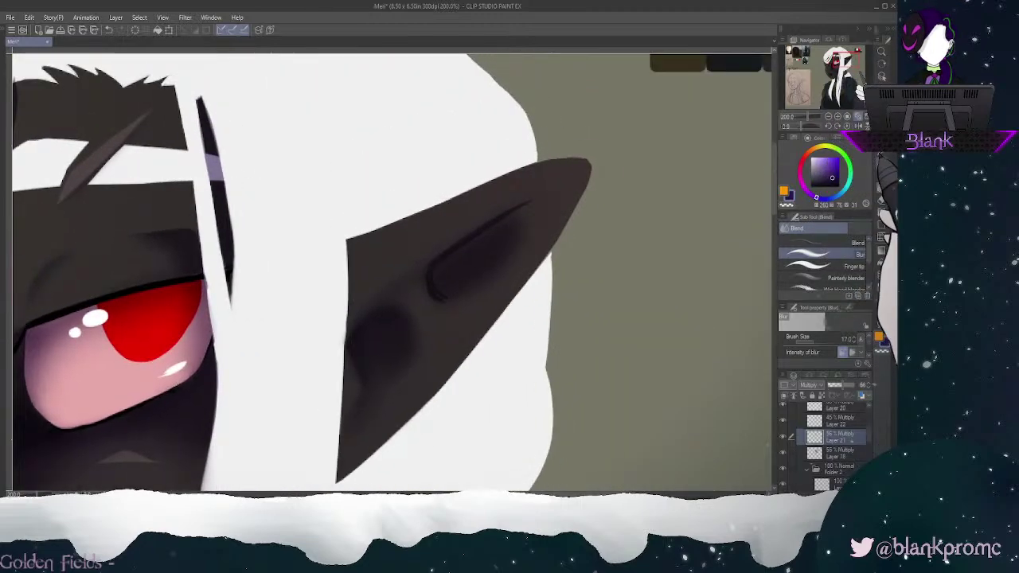
Step: Undo the extra G-pen stroke inside the fold, and blur the fold's dark contour into its shadow at size 17
{"action": "key", "text": "p"}
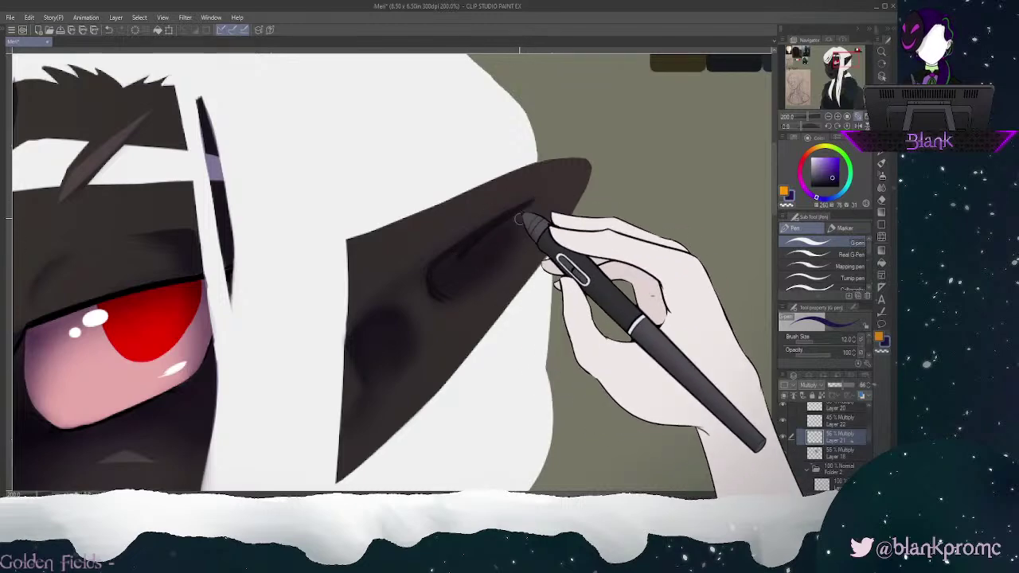
{"action": "key", "text": "ctrl+z"}
{"action": "left_click", "coordinate": [882, 188]}
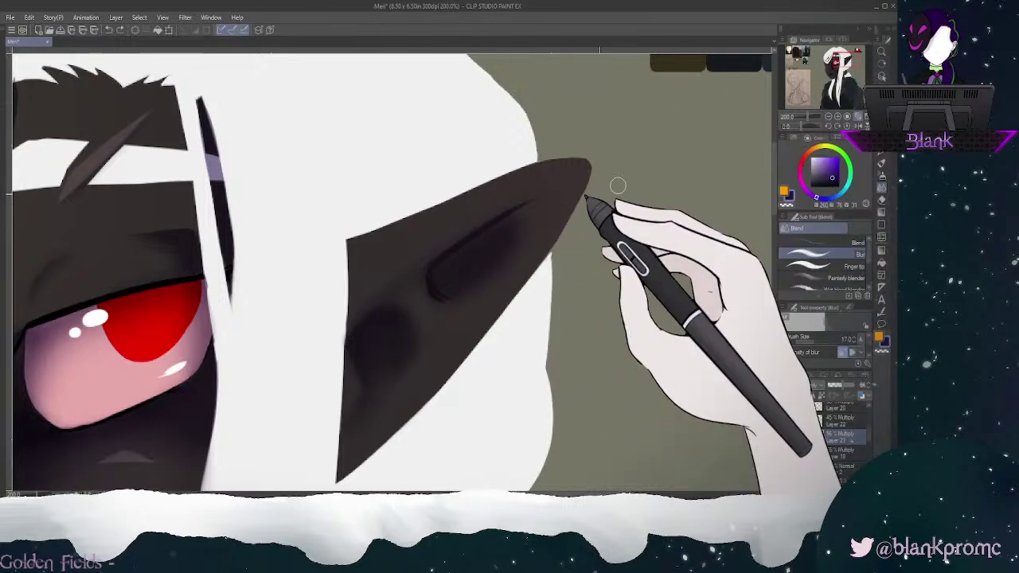
{"action": "mouse_move", "coordinate": [509, 221]}
{"action": "left_mouse_down"}
{"action": "mouse_move", "coordinate": [450, 256]}
{"action": "mouse_move", "coordinate": [510, 215]}
{"action": "mouse_move", "coordinate": [440, 282]}
{"action": "mouse_move", "coordinate": [451, 255]}
{"action": "left_mouse_up"}
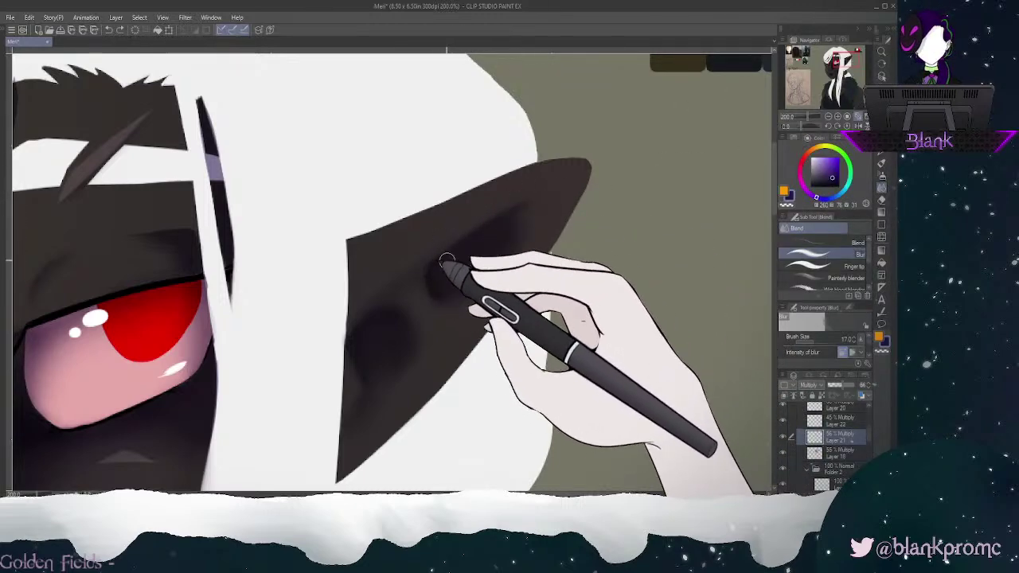
{"action": "mouse_move", "coordinate": [338, 325]}
{"action": "left_mouse_down"}
{"action": "mouse_move", "coordinate": [418, 285]}
{"action": "mouse_move", "coordinate": [562, 169]}
{"action": "mouse_move", "coordinate": [470, 250]}
{"action": "mouse_move", "coordinate": [506, 205]}
{"action": "left_mouse_up"}
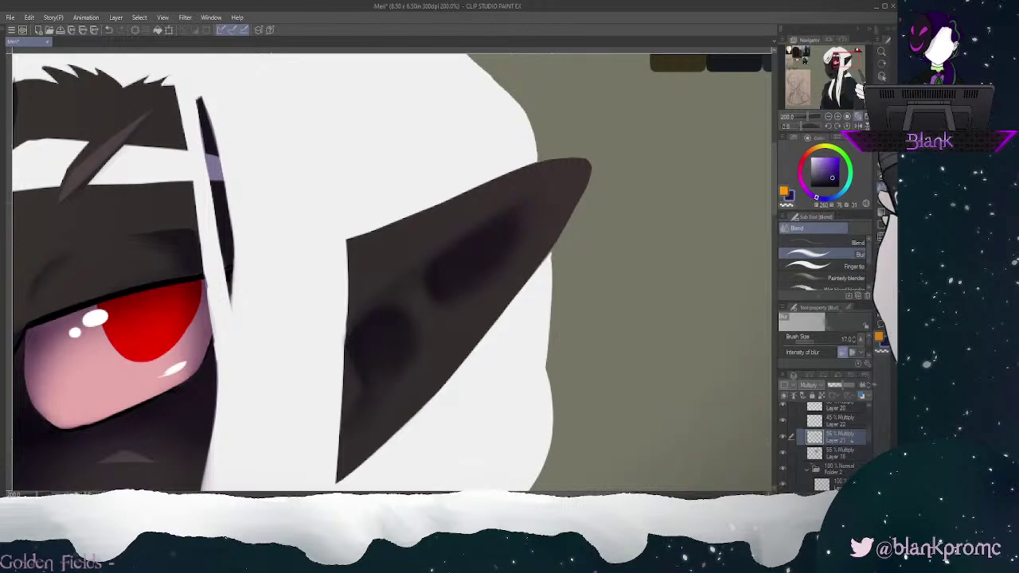
Step: Draw a G-pen contour at size 12 along the ear's upper inner fold on Layer 21, undoing and redrawing the misplaced stroke
{"action": "key", "text": "p"}
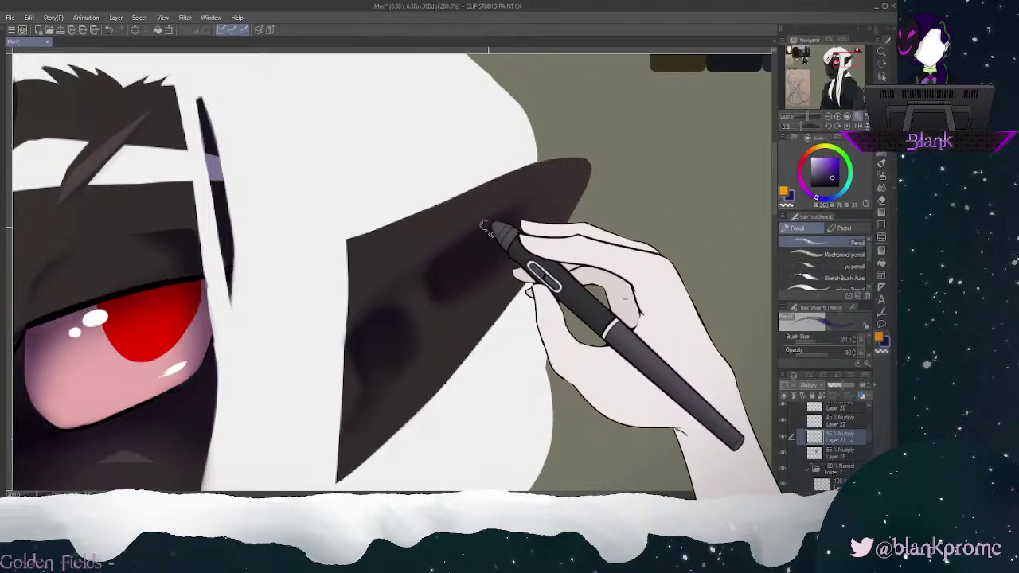
{"action": "key", "text": "p"}
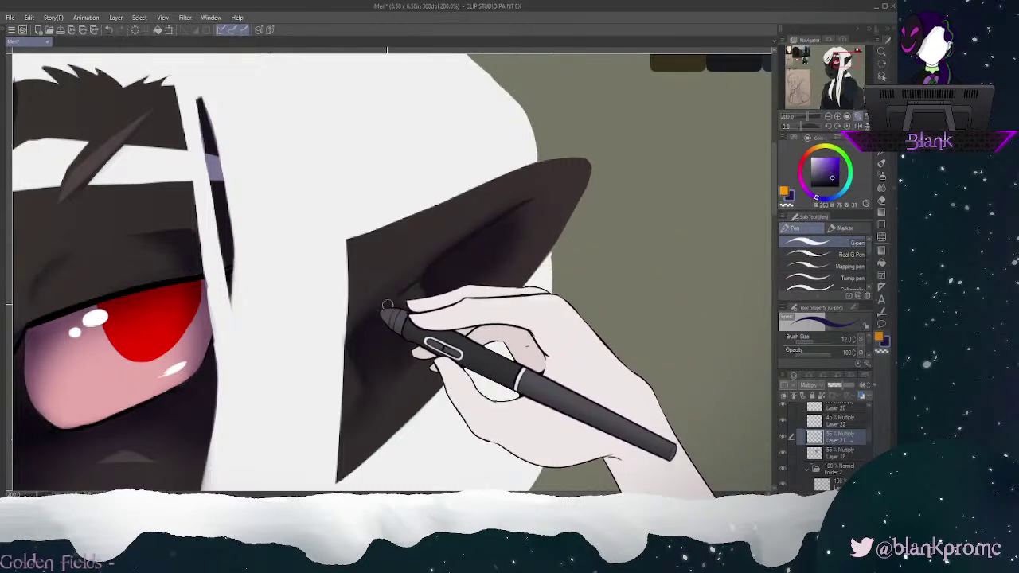
{"action": "left_click_drag", "start_coordinate": [374, 320], "coordinate": [499, 220]}
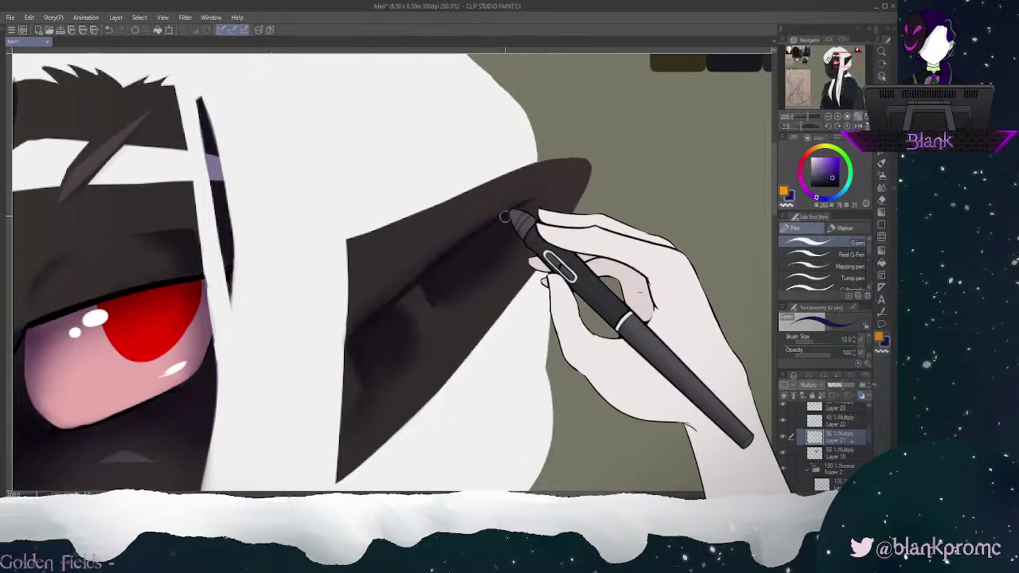
{"action": "mouse_move", "coordinate": [459, 251]}
{"action": "left_mouse_down"}
{"action": "mouse_move", "coordinate": [403, 293]}
{"action": "mouse_move", "coordinate": [537, 192]}
{"action": "mouse_move", "coordinate": [359, 335]}
{"action": "left_mouse_up"}
{"action": "key", "text": "ctrl+z"}
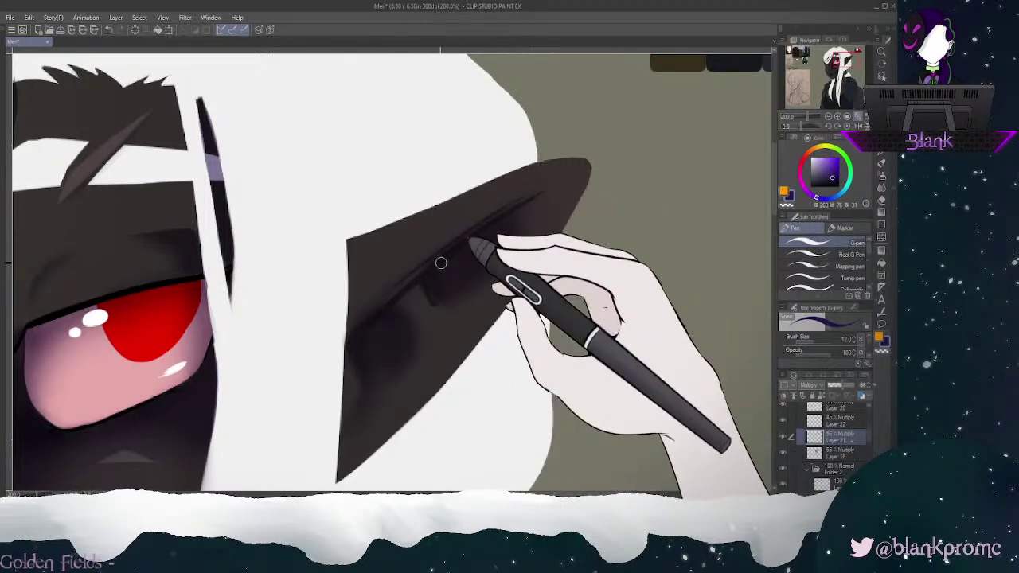
{"action": "key", "text": "ctrl+z"}
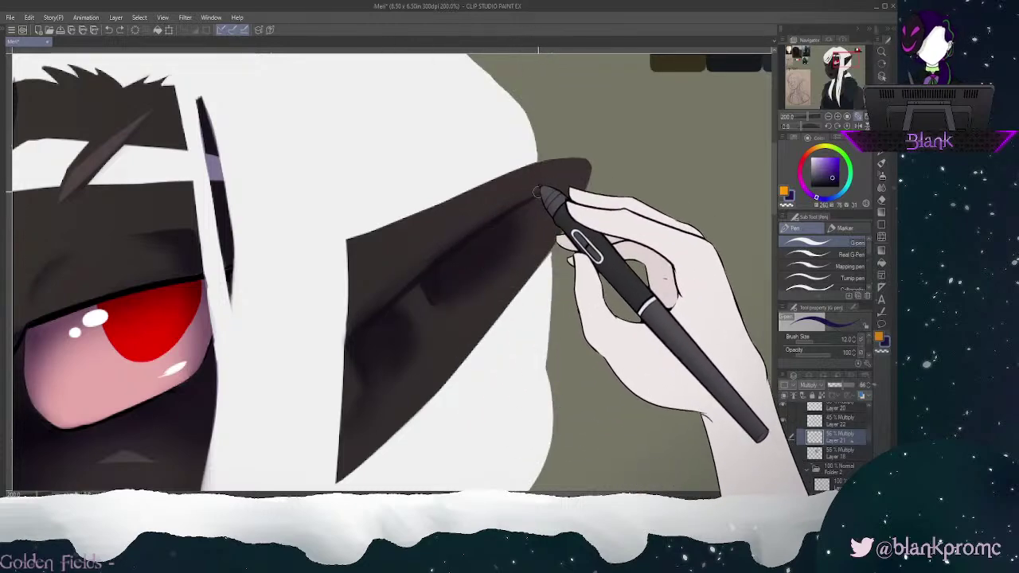
{"action": "left_click_drag", "start_coordinate": [528, 194], "coordinate": [360, 334]}
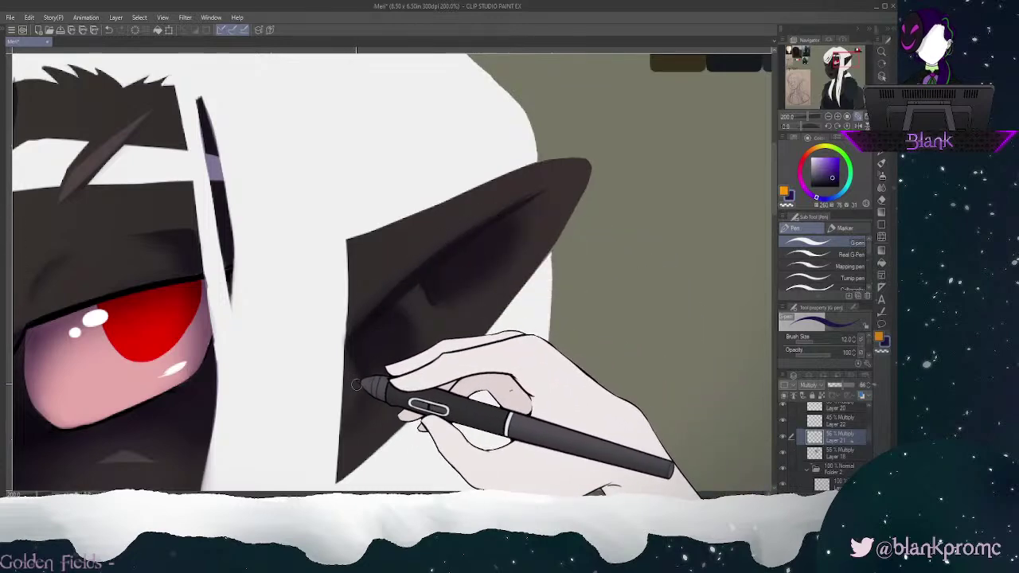
Step: Blur the upper fold's new contour into the surrounding ear shadow at size 17
{"action": "key", "text": "j"}
{"action": "mouse_move", "coordinate": [423, 264]}
{"action": "left_mouse_down"}
{"action": "mouse_move", "coordinate": [461, 253]}
{"action": "mouse_move", "coordinate": [543, 194]}
{"action": "mouse_move", "coordinate": [446, 256]}
{"action": "mouse_move", "coordinate": [525, 200]}
{"action": "mouse_move", "coordinate": [469, 248]}
{"action": "left_mouse_up"}
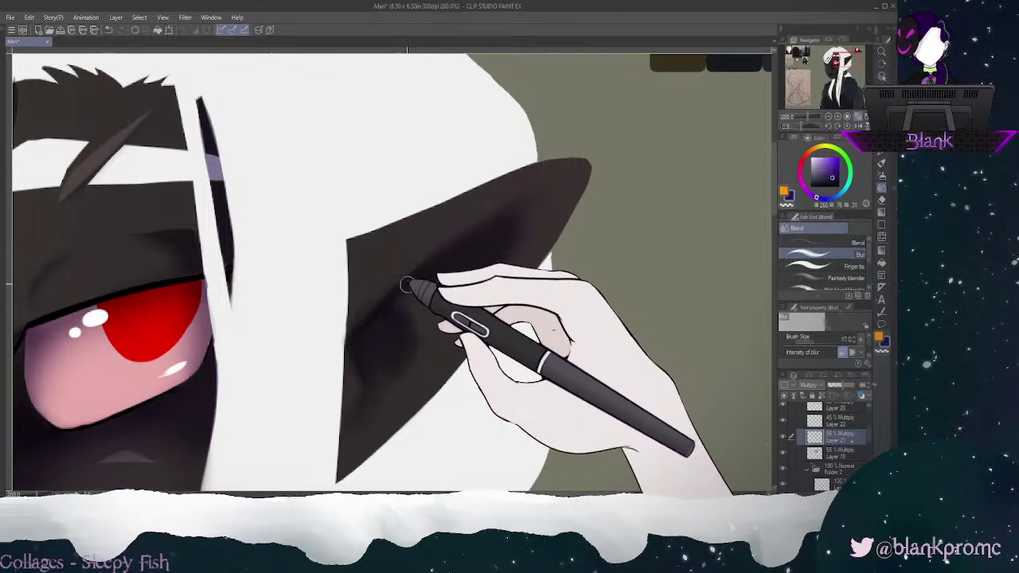
{"action": "mouse_move", "coordinate": [380, 323]}
{"action": "left_mouse_down"}
{"action": "mouse_move", "coordinate": [373, 313]}
{"action": "mouse_move", "coordinate": [403, 297]}
{"action": "left_mouse_up"}
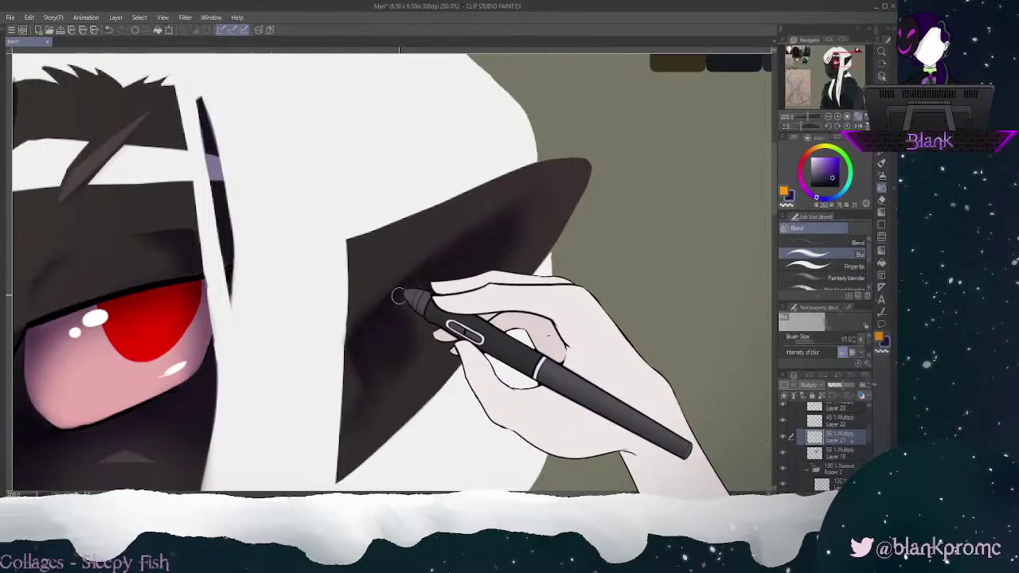
Step: Add dark G-pen strokes at size 12 around the lower ear opening and its base, blending them in with Blur at size 17
{"action": "left_click", "coordinate": [882, 142]}
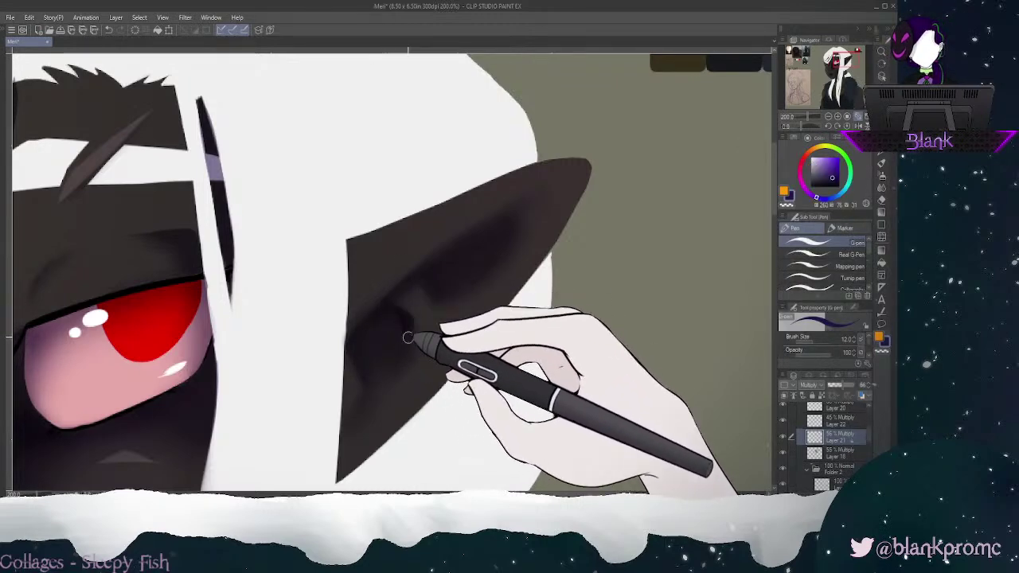
{"action": "key", "text": "j"}
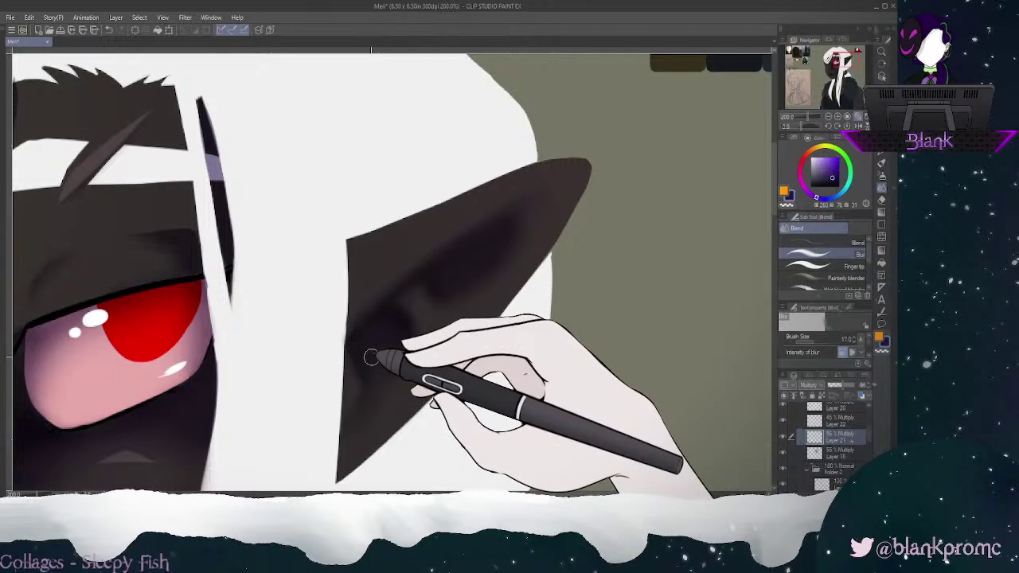
{"action": "left_click", "coordinate": [882, 138]}
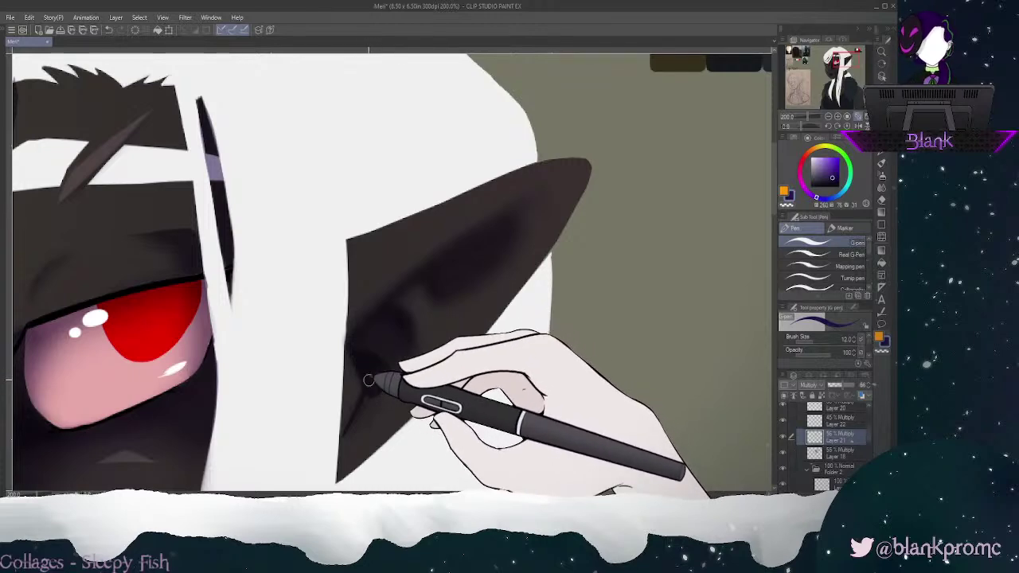
{"action": "key", "text": "j"}
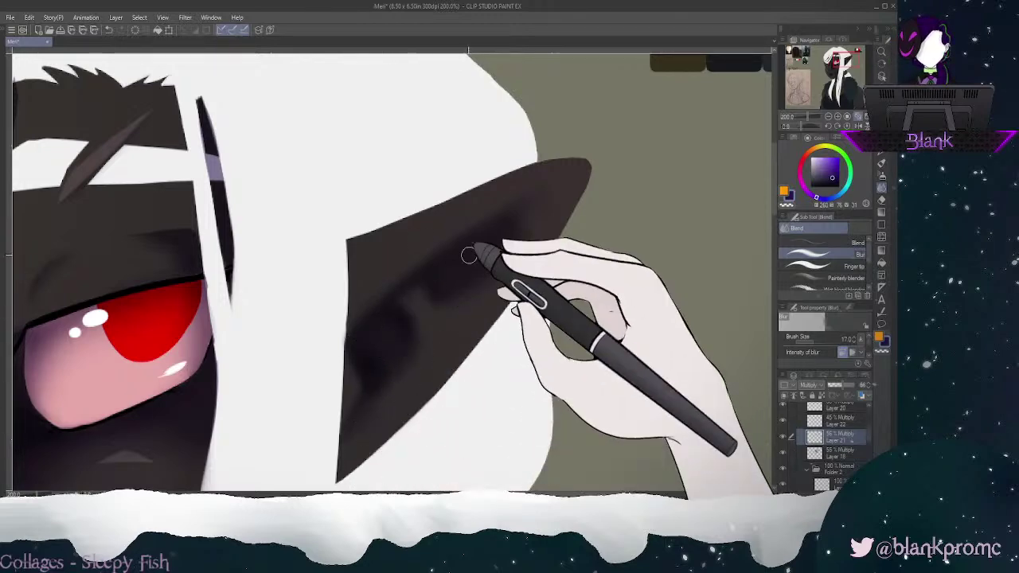
Step: On the Multiply layer Layer 22, outline the ear's fold and opening hollows with the G-pen at size 12
{"action": "left_click", "coordinate": [839, 420]}
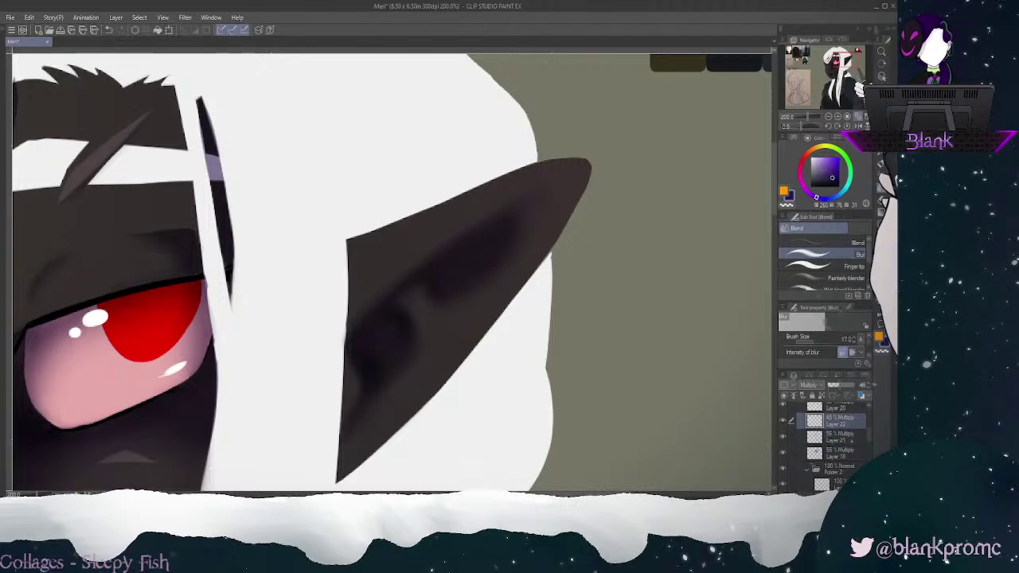
{"action": "key", "text": "p"}
{"action": "mouse_move", "coordinate": [355, 326]}
{"action": "left_mouse_down"}
{"action": "mouse_move", "coordinate": [481, 218]}
{"action": "mouse_move", "coordinate": [358, 334]}
{"action": "mouse_move", "coordinate": [526, 201]}
{"action": "mouse_move", "coordinate": [350, 331]}
{"action": "mouse_move", "coordinate": [516, 204]}
{"action": "mouse_move", "coordinate": [384, 296]}
{"action": "mouse_move", "coordinate": [393, 289]}
{"action": "mouse_move", "coordinate": [533, 193]}
{"action": "mouse_move", "coordinate": [372, 315]}
{"action": "mouse_move", "coordinate": [361, 342]}
{"action": "mouse_move", "coordinate": [495, 219]}
{"action": "mouse_move", "coordinate": [431, 265]}
{"action": "mouse_move", "coordinate": [430, 289]}
{"action": "mouse_move", "coordinate": [433, 263]}
{"action": "mouse_move", "coordinate": [434, 298]}
{"action": "mouse_move", "coordinate": [424, 267]}
{"action": "mouse_move", "coordinate": [456, 302]}
{"action": "mouse_move", "coordinate": [438, 299]}
{"action": "mouse_move", "coordinate": [495, 269]}
{"action": "mouse_move", "coordinate": [448, 302]}
{"action": "mouse_move", "coordinate": [428, 287]}
{"action": "mouse_move", "coordinate": [442, 253]}
{"action": "mouse_move", "coordinate": [431, 301]}
{"action": "mouse_move", "coordinate": [454, 298]}
{"action": "mouse_move", "coordinate": [480, 226]}
{"action": "mouse_move", "coordinate": [425, 279]}
{"action": "mouse_move", "coordinate": [494, 223]}
{"action": "mouse_move", "coordinate": [408, 327]}
{"action": "mouse_move", "coordinate": [398, 304]}
{"action": "mouse_move", "coordinate": [355, 343]}
{"action": "mouse_move", "coordinate": [364, 324]}
{"action": "mouse_move", "coordinate": [413, 336]}
{"action": "mouse_move", "coordinate": [395, 368]}
{"action": "mouse_move", "coordinate": [412, 343]}
{"action": "mouse_move", "coordinate": [393, 381]}
{"action": "mouse_move", "coordinate": [384, 313]}
{"action": "mouse_move", "coordinate": [356, 364]}
{"action": "mouse_move", "coordinate": [379, 310]}
{"action": "mouse_move", "coordinate": [395, 381]}
{"action": "mouse_move", "coordinate": [355, 352]}
{"action": "mouse_move", "coordinate": [368, 398]}
{"action": "mouse_move", "coordinate": [352, 418]}
{"action": "mouse_move", "coordinate": [380, 380]}
{"action": "mouse_move", "coordinate": [355, 359]}
{"action": "mouse_move", "coordinate": [382, 385]}
{"action": "mouse_move", "coordinate": [379, 377]}
{"action": "mouse_move", "coordinate": [365, 392]}
{"action": "mouse_move", "coordinate": [360, 362]}
{"action": "mouse_move", "coordinate": [395, 406]}
{"action": "mouse_move", "coordinate": [367, 388]}
{"action": "left_mouse_up"}
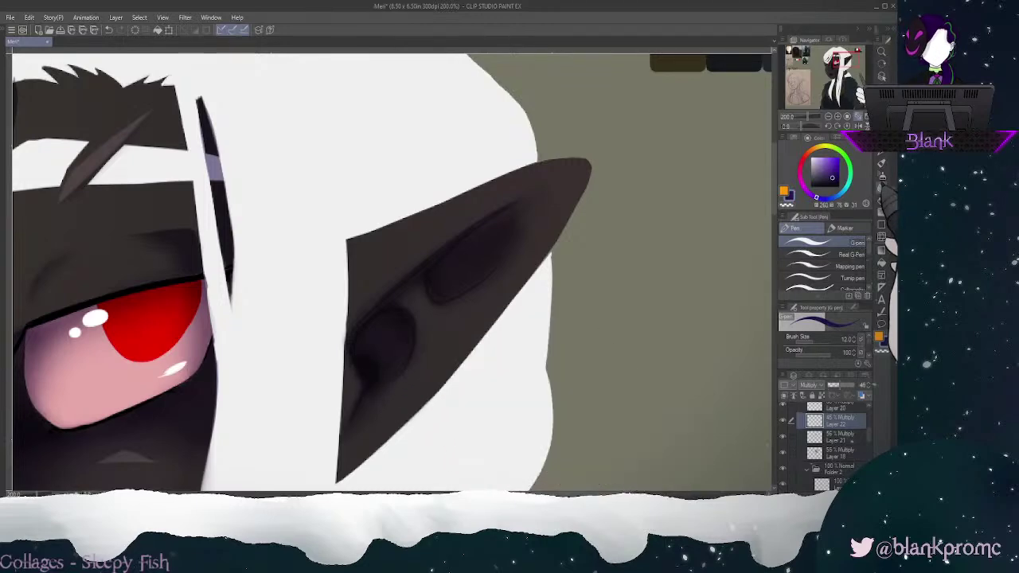
Step: Blur the hollow outlines on Layer 22 into the ear's inner shadows at size 17
{"action": "left_click", "coordinate": [881, 187]}
{"action": "mouse_move", "coordinate": [354, 333]}
{"action": "left_mouse_down"}
{"action": "mouse_move", "coordinate": [489, 217]}
{"action": "mouse_move", "coordinate": [468, 237]}
{"action": "mouse_move", "coordinate": [552, 180]}
{"action": "left_mouse_up"}
{"action": "mouse_move", "coordinate": [426, 293]}
{"action": "left_mouse_down"}
{"action": "mouse_move", "coordinate": [453, 301]}
{"action": "mouse_move", "coordinate": [480, 280]}
{"action": "mouse_move", "coordinate": [456, 297]}
{"action": "mouse_move", "coordinate": [518, 221]}
{"action": "left_mouse_up"}
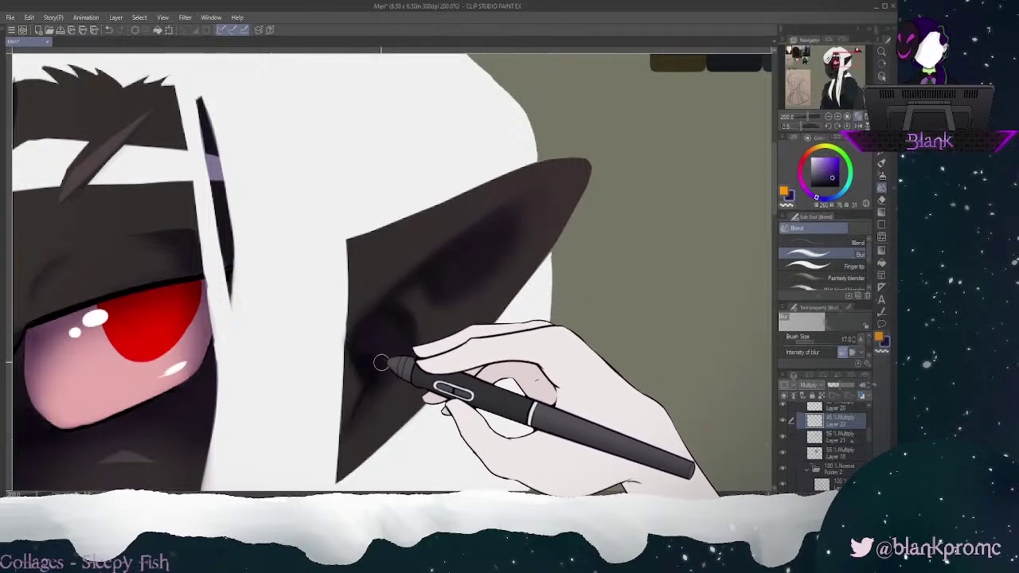
{"action": "mouse_move", "coordinate": [390, 378]}
{"action": "left_mouse_down"}
{"action": "mouse_move", "coordinate": [369, 363]}
{"action": "mouse_move", "coordinate": [368, 326]}
{"action": "mouse_move", "coordinate": [349, 365]}
{"action": "mouse_move", "coordinate": [394, 285]}
{"action": "mouse_move", "coordinate": [384, 300]}
{"action": "mouse_move", "coordinate": [453, 237]}
{"action": "mouse_move", "coordinate": [375, 308]}
{"action": "left_mouse_up"}
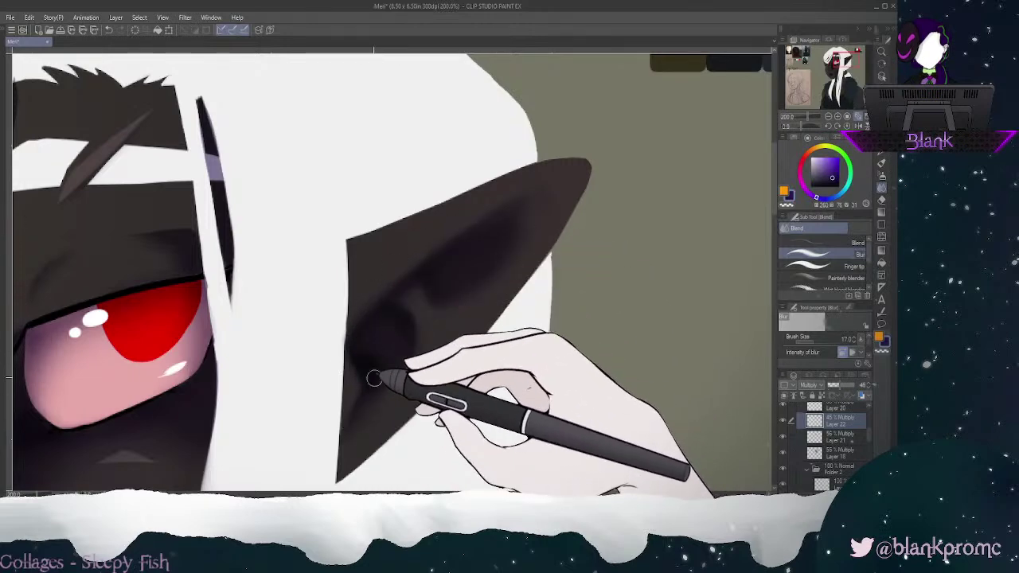
{"action": "mouse_move", "coordinate": [351, 333]}
{"action": "left_mouse_down"}
{"action": "mouse_move", "coordinate": [352, 386]}
{"action": "mouse_move", "coordinate": [347, 361]}
{"action": "mouse_move", "coordinate": [364, 311]}
{"action": "left_mouse_up"}
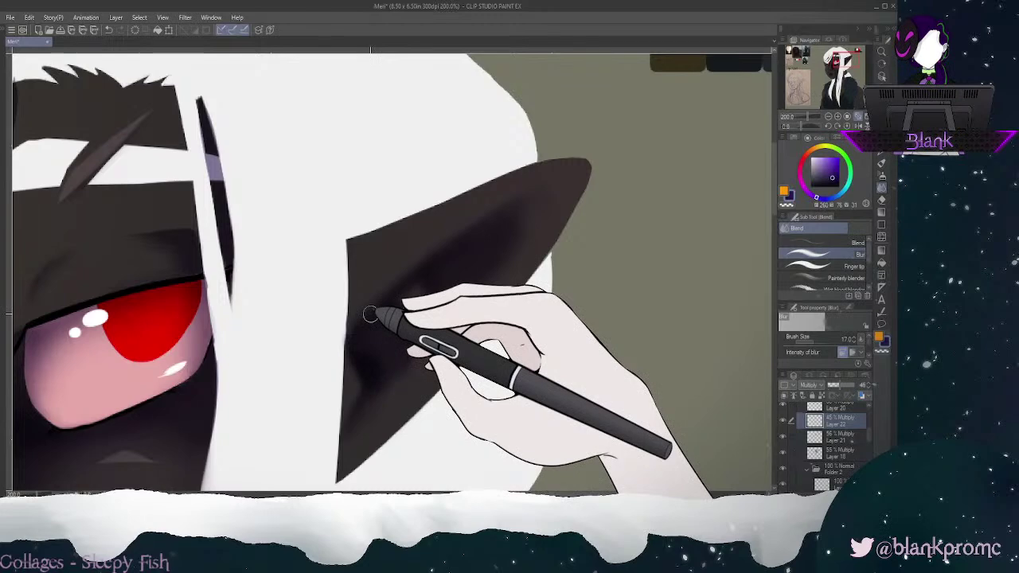
Step: On the 55% Multiply layer beneath Layer 21, lighten the centres of the ear's fold and opening shadows with the G-pen
{"action": "left_click", "coordinate": [783, 454]}
{"action": "left_click", "coordinate": [782, 453]}
{"action": "left_click", "coordinate": [839, 453]}
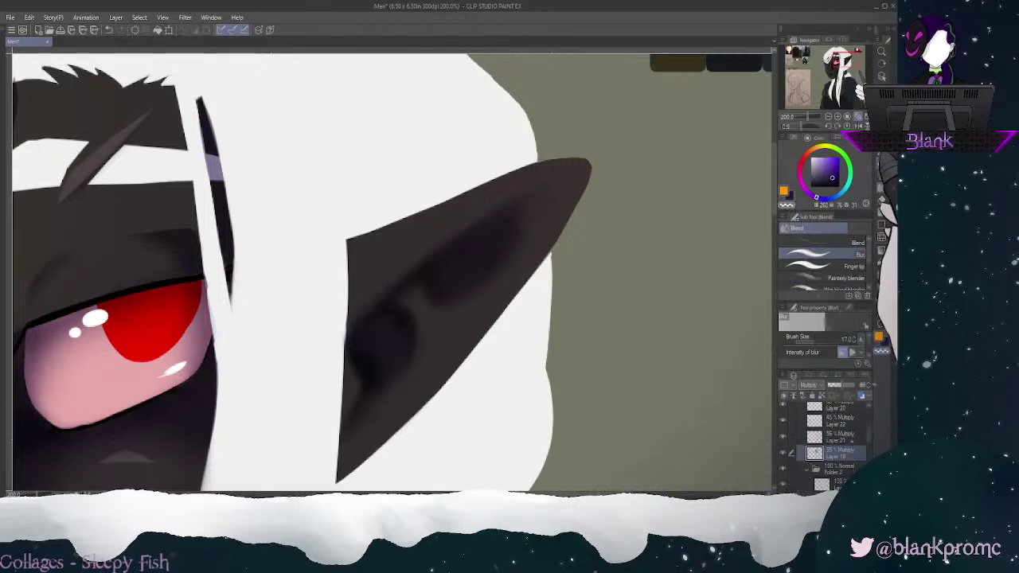
{"action": "key", "text": "p"}
{"action": "mouse_move", "coordinate": [379, 344]}
{"action": "left_mouse_down"}
{"action": "mouse_move", "coordinate": [382, 336]}
{"action": "mouse_move", "coordinate": [383, 351]}
{"action": "left_mouse_up"}
{"action": "mouse_move", "coordinate": [459, 276]}
{"action": "left_mouse_down"}
{"action": "mouse_move", "coordinate": [524, 216]}
{"action": "mouse_move", "coordinate": [464, 254]}
{"action": "mouse_move", "coordinate": [452, 286]}
{"action": "mouse_move", "coordinate": [488, 246]}
{"action": "mouse_move", "coordinate": [446, 285]}
{"action": "mouse_move", "coordinate": [446, 323]}
{"action": "mouse_move", "coordinate": [470, 256]}
{"action": "mouse_move", "coordinate": [476, 265]}
{"action": "mouse_move", "coordinate": [443, 278]}
{"action": "mouse_move", "coordinate": [488, 253]}
{"action": "mouse_move", "coordinate": [384, 411]}
{"action": "mouse_move", "coordinate": [403, 339]}
{"action": "mouse_move", "coordinate": [372, 359]}
{"action": "mouse_move", "coordinate": [378, 339]}
{"action": "mouse_move", "coordinate": [400, 445]}
{"action": "mouse_move", "coordinate": [399, 368]}
{"action": "mouse_move", "coordinate": [387, 344]}
{"action": "mouse_move", "coordinate": [378, 359]}
{"action": "mouse_move", "coordinate": [384, 333]}
{"action": "mouse_move", "coordinate": [437, 328]}
{"action": "mouse_move", "coordinate": [376, 352]}
{"action": "mouse_move", "coordinate": [389, 356]}
{"action": "mouse_move", "coordinate": [380, 335]}
{"action": "mouse_move", "coordinate": [371, 340]}
{"action": "mouse_move", "coordinate": [437, 331]}
{"action": "mouse_move", "coordinate": [386, 399]}
{"action": "mouse_move", "coordinate": [386, 362]}
{"action": "mouse_move", "coordinate": [361, 341]}
{"action": "left_mouse_up"}
Step: Soften the lightened centres of the ear's inner shadows with Blur at size 50
{"action": "key", "text": "j"}
{"action": "key", "text": "bracketright"}
{"action": "key", "text": "bracketright"}
{"action": "key", "text": "bracketright"}
{"action": "key", "text": "bracketright"}
{"action": "key", "text": "bracketright"}
{"action": "key", "text": "e"}
{"action": "left_click", "coordinate": [882, 187]}
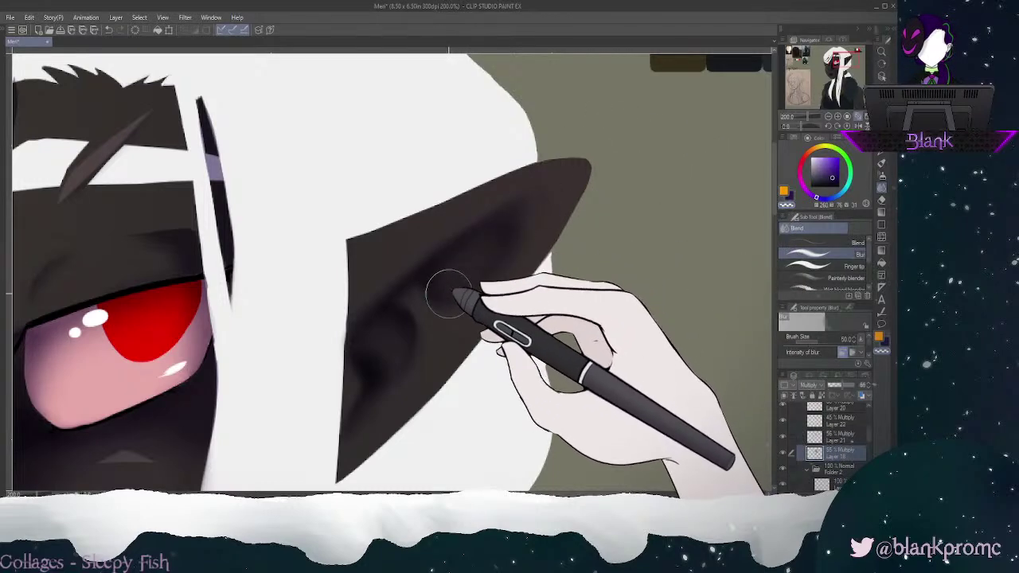
{"action": "left_click_drag", "start_coordinate": [418, 297], "coordinate": [505, 207]}
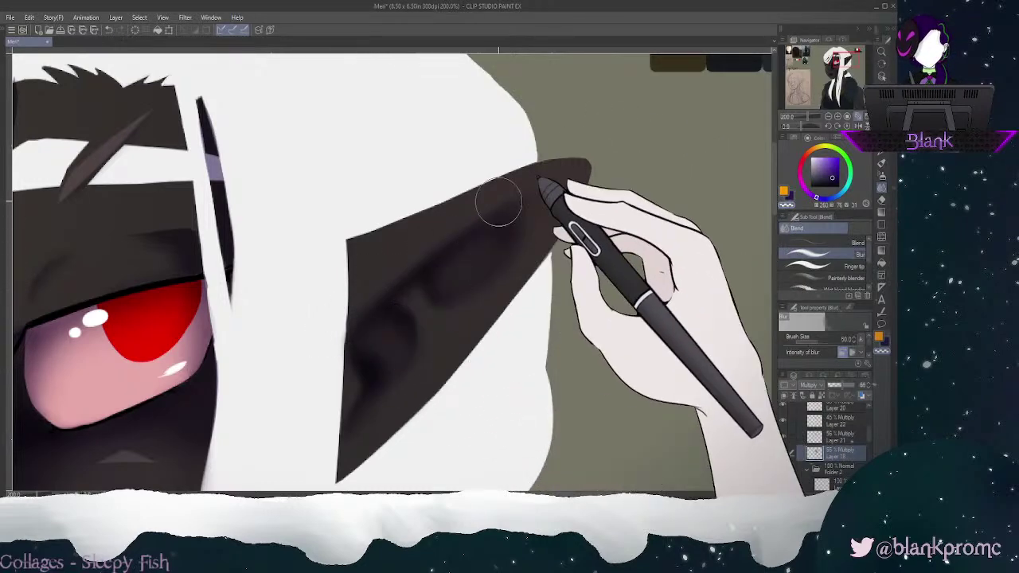
Step: On the Multiply layer Layer 20, draw dark navy G-pen contours at size 30 around both inner ear hollows, undoing the unwanted stroke
{"action": "left_click", "coordinate": [853, 410]}
{"action": "left_click", "coordinate": [882, 151]}
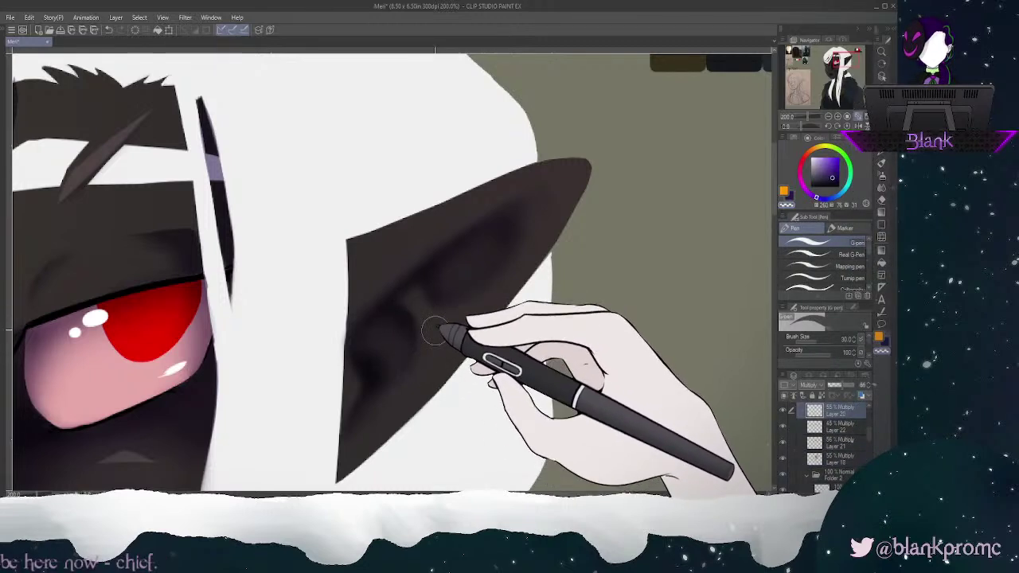
{"action": "left_click", "coordinate": [789, 197]}
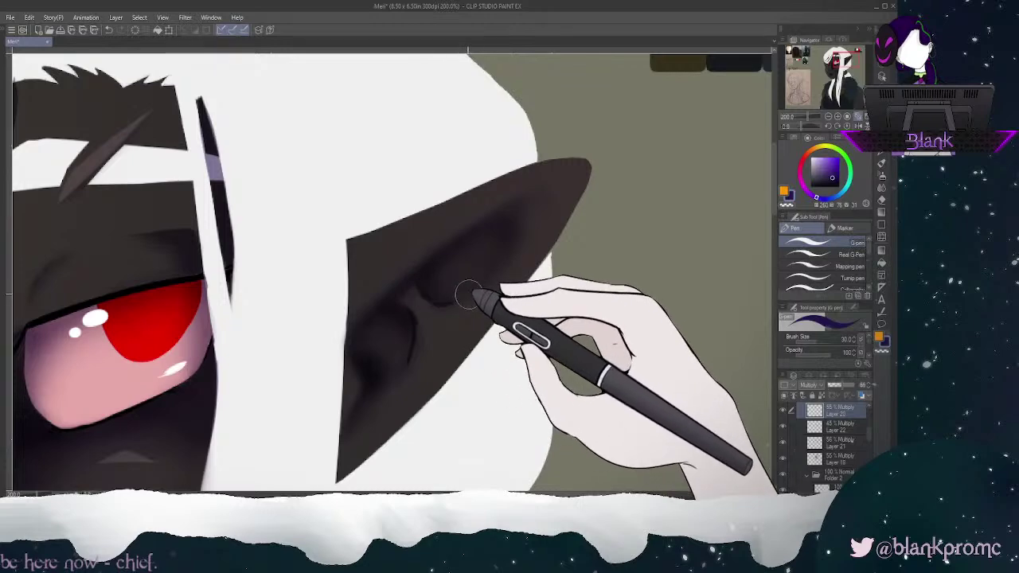
{"action": "key", "text": "ctrl+z"}
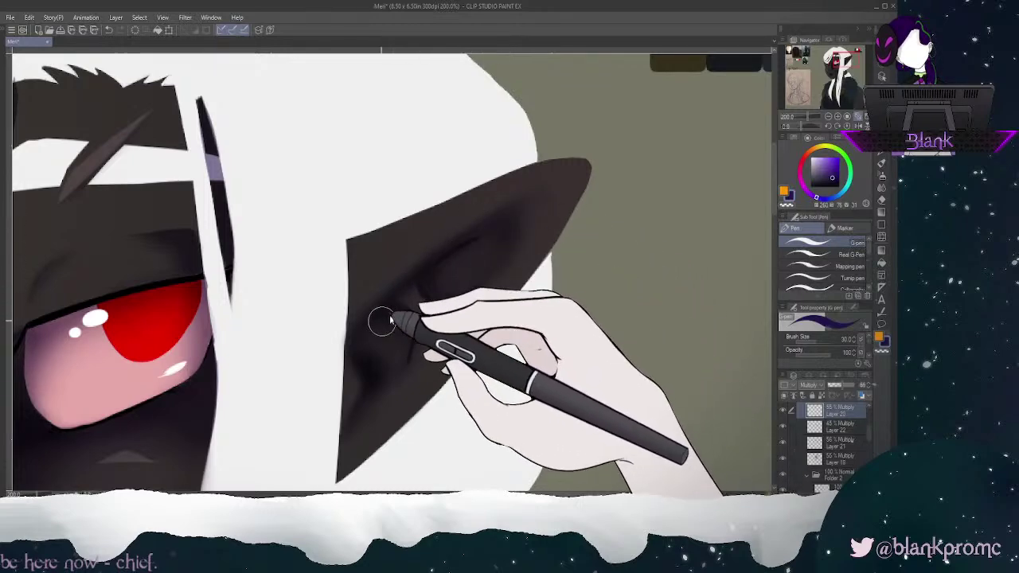
{"action": "mouse_move", "coordinate": [382, 322]}
{"action": "left_mouse_down"}
{"action": "mouse_move", "coordinate": [358, 345]}
{"action": "mouse_move", "coordinate": [367, 354]}
{"action": "left_mouse_up"}
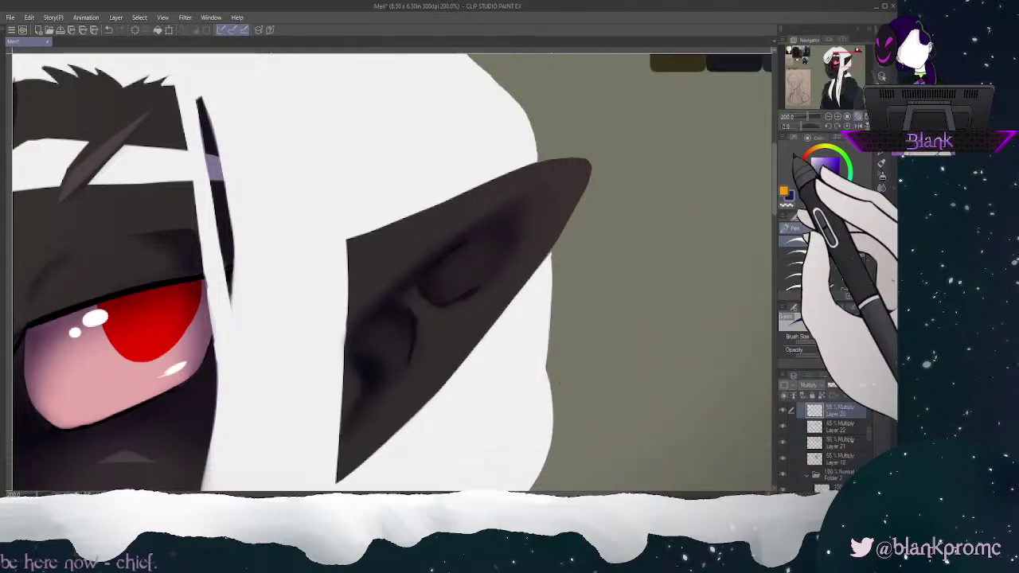
Step: Blur the Layer 20 hollow contours at sizes 17 and 40, and compare the ear with that layer hidden and shown
{"action": "left_click", "coordinate": [881, 188]}
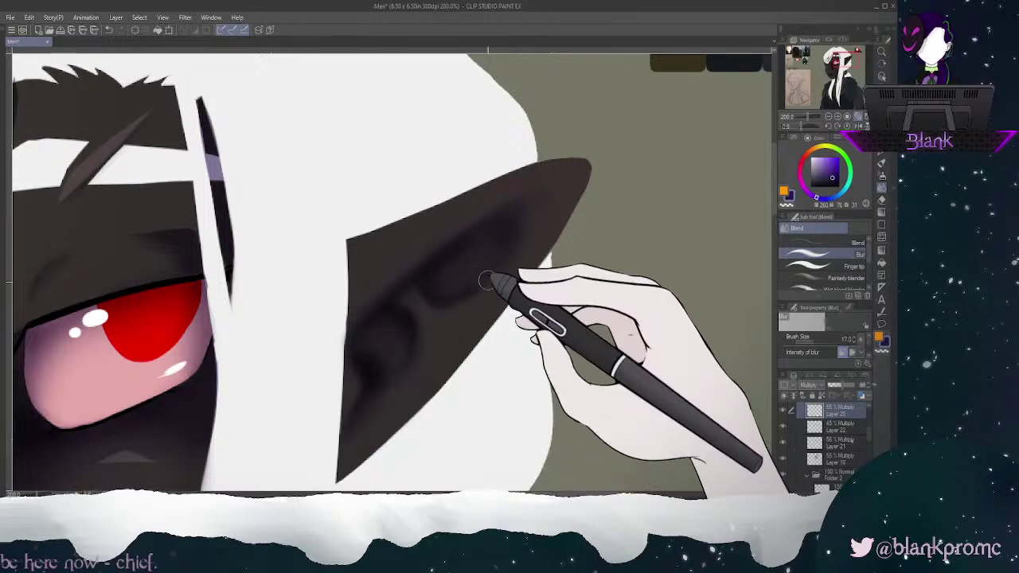
{"action": "key", "text": "]"}
{"action": "key", "text": "]"}
{"action": "key", "text": "]"}
{"action": "key", "text": "]"}
{"action": "key", "text": "]"}
{"action": "left_click_drag", "start_coordinate": [451, 305], "coordinate": [470, 316]}
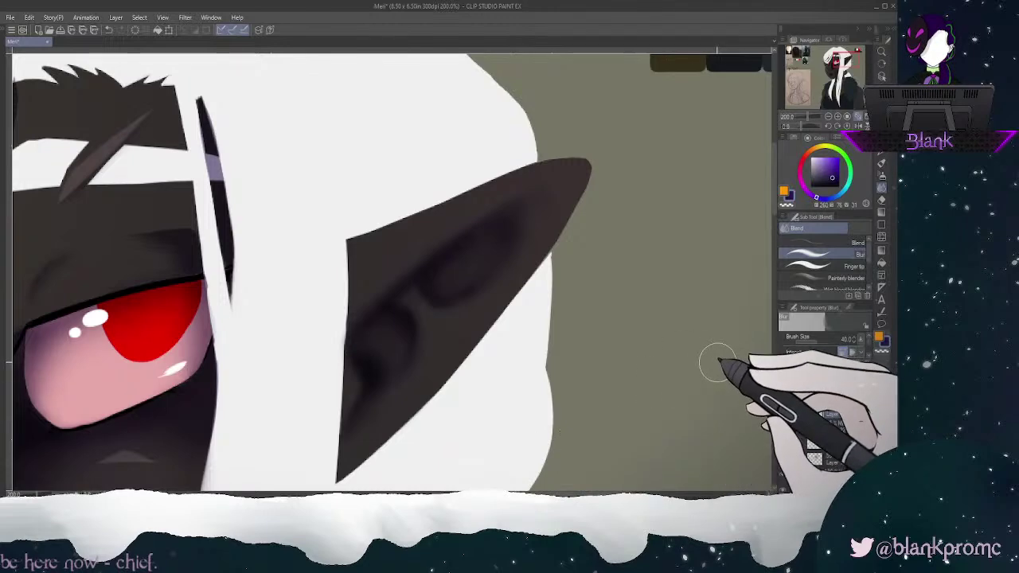
{"action": "key", "text": "ctrl+minus"}
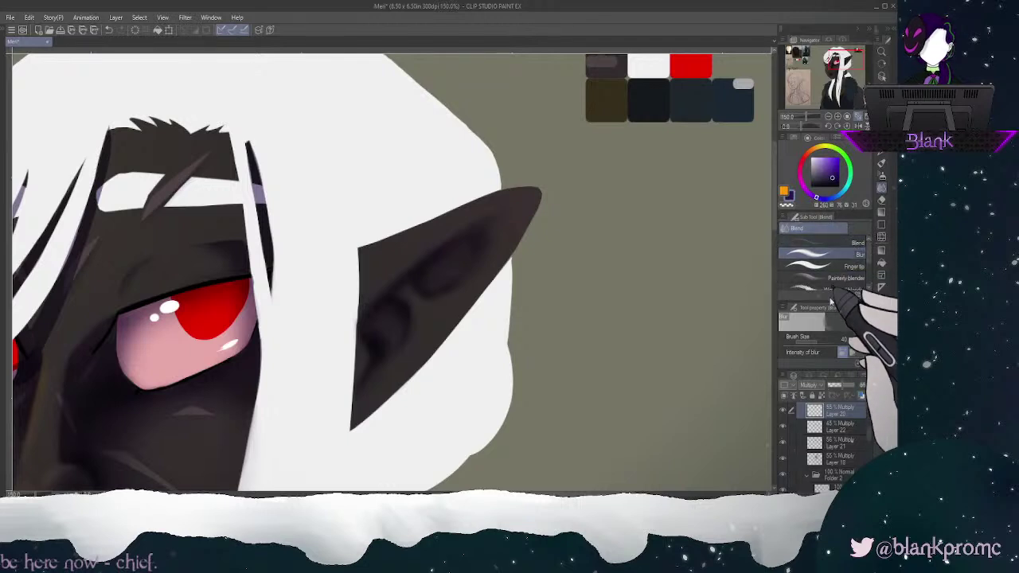
{"action": "left_click", "coordinate": [783, 412]}
{"action": "left_click", "coordinate": [783, 412]}
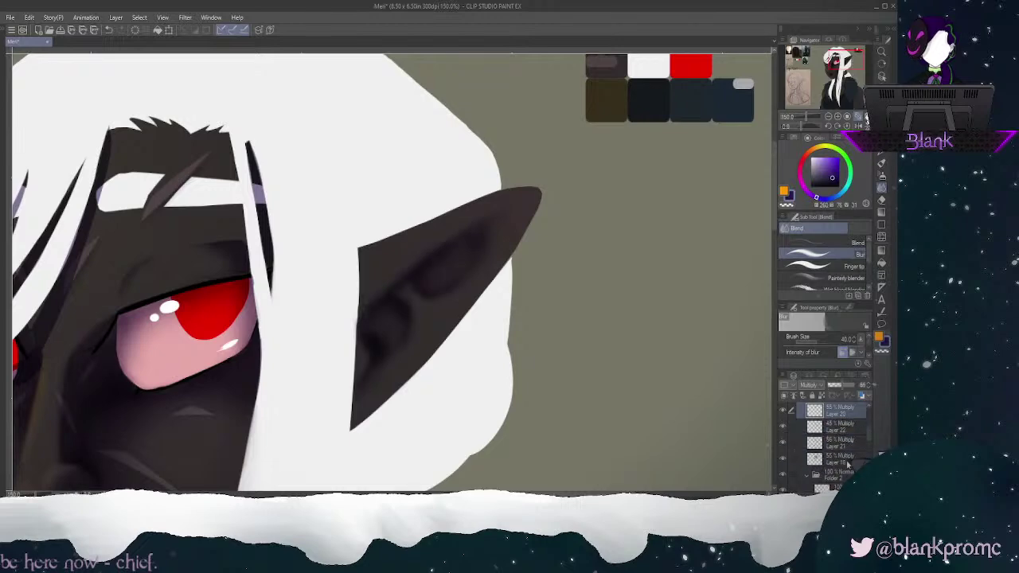
Step: Try a G-pen shadow at size 60 along the ear's hair-side edge on the 55% Multiply layer, erasing its spill over the hair
{"action": "left_click", "coordinate": [852, 461]}
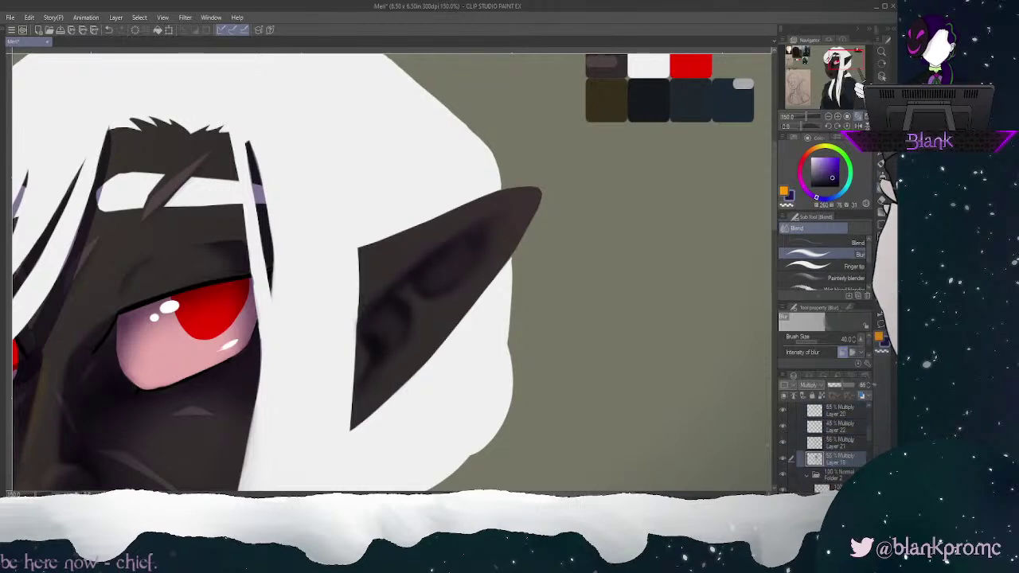
{"action": "key", "text": "w"}
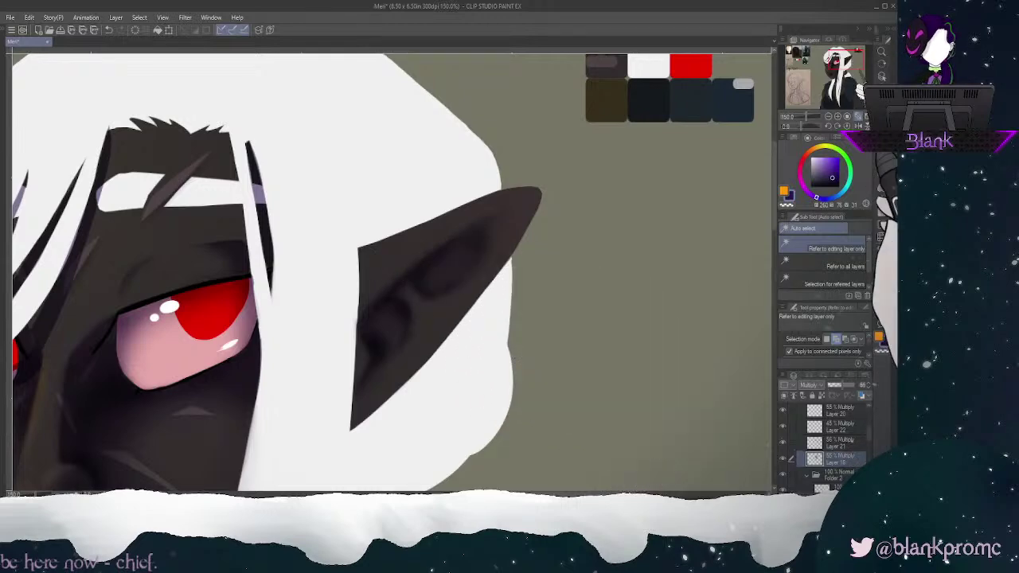
{"action": "key", "text": "p"}
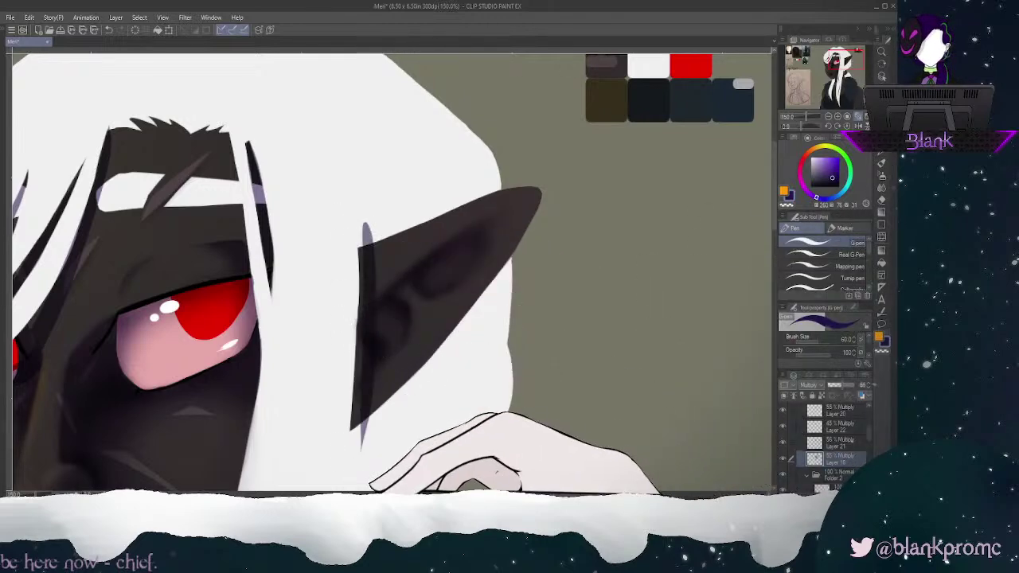
{"action": "left_click_drag", "start_coordinate": [360, 213], "coordinate": [351, 474]}
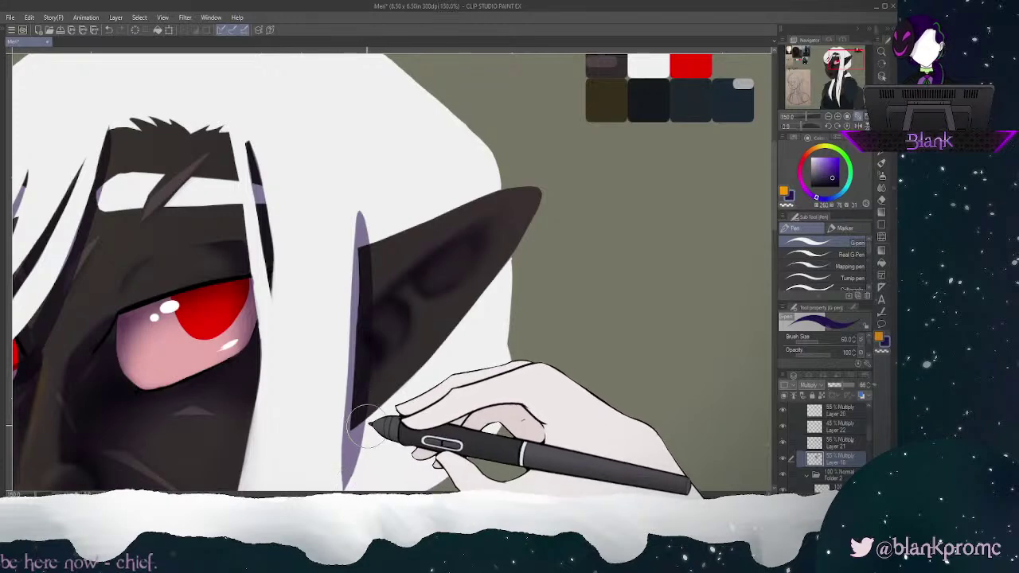
{"action": "key", "text": "e"}
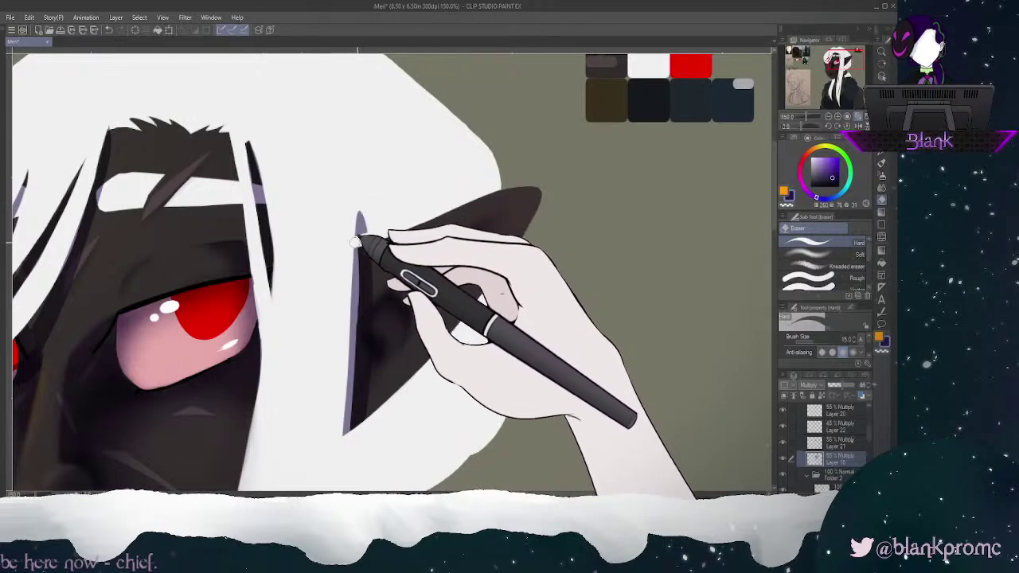
{"action": "left_click_drag", "start_coordinate": [351, 250], "coordinate": [343, 442]}
{"action": "left_click_drag", "start_coordinate": [343, 298], "coordinate": [342, 449]}
{"action": "left_click_drag", "start_coordinate": [352, 255], "coordinate": [346, 456]}
{"action": "left_click_drag", "start_coordinate": [350, 339], "coordinate": [345, 398]}
{"action": "left_click_drag", "start_coordinate": [354, 248], "coordinate": [345, 443]}
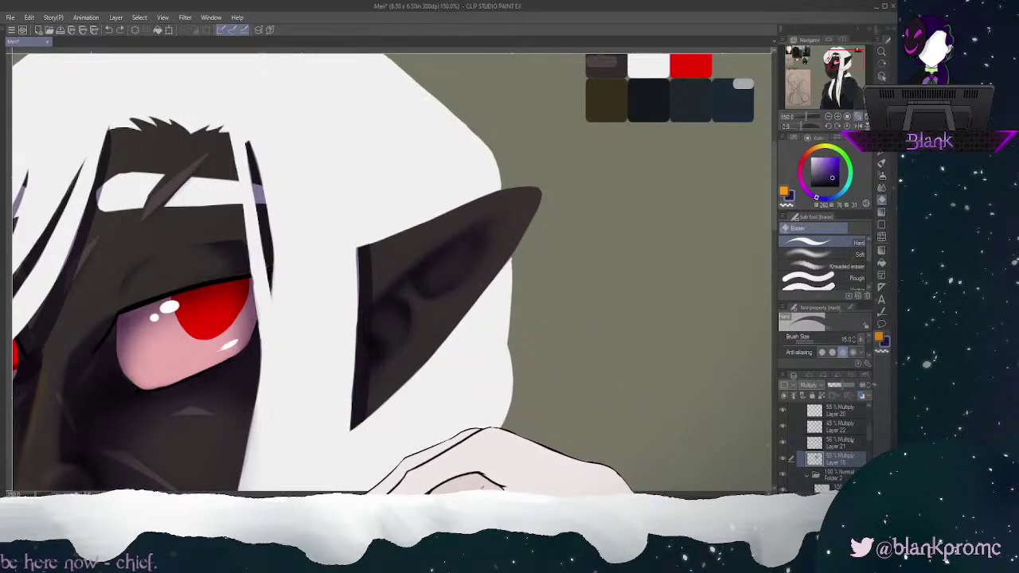
{"action": "key", "text": "ctrl+z"}
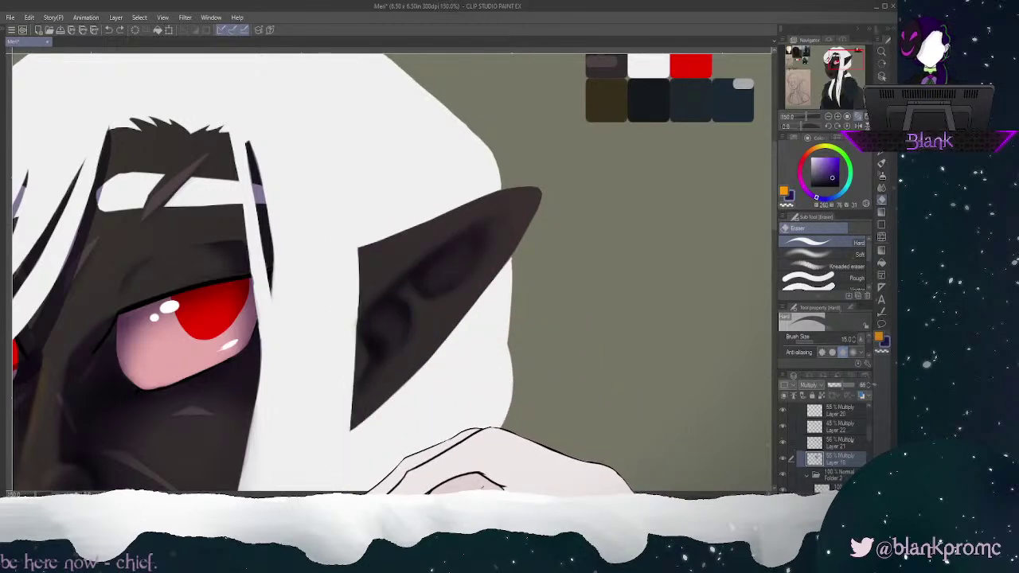
Step: Select the 55% Multiply layer Layer 20 and compare the face and ear shading with it hidden and shown
{"action": "left_click", "coordinate": [851, 410]}
{"action": "left_click_drag", "start_coordinate": [868, 437], "coordinate": [870, 432]}
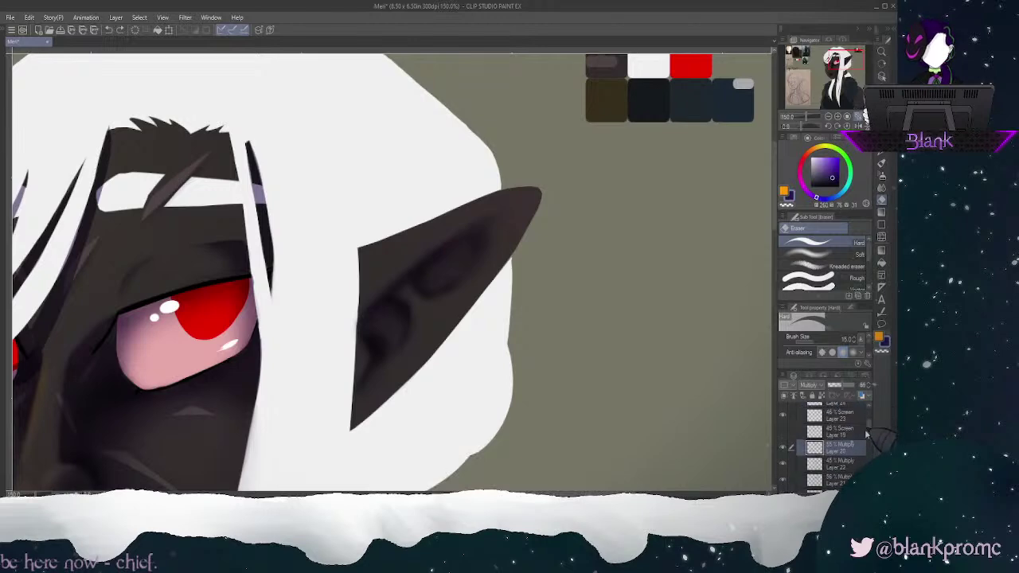
{"action": "left_click", "coordinate": [784, 451]}
{"action": "left_click", "coordinate": [784, 451]}
{"action": "left_click", "coordinate": [782, 452]}
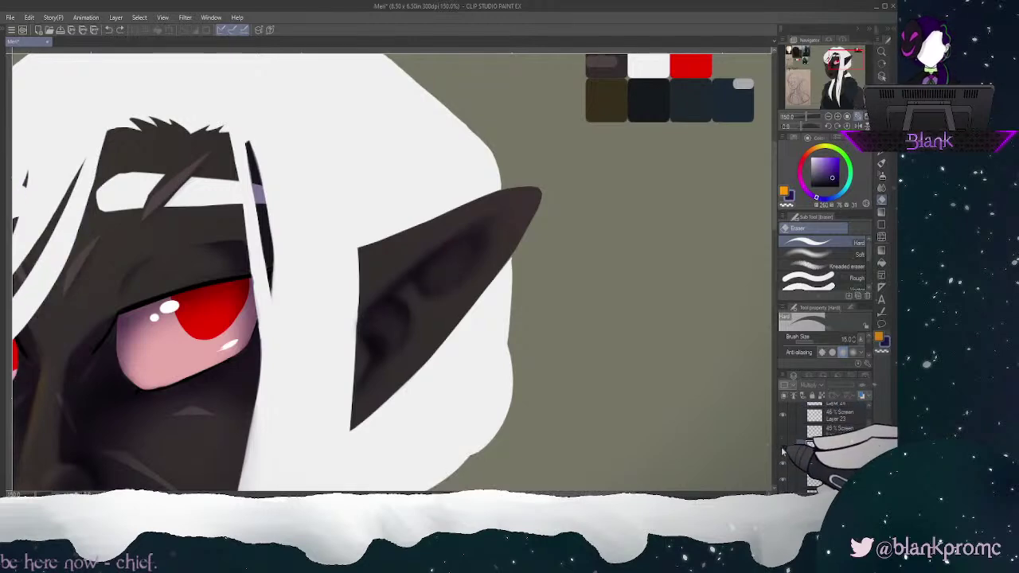
{"action": "left_click", "coordinate": [782, 450]}
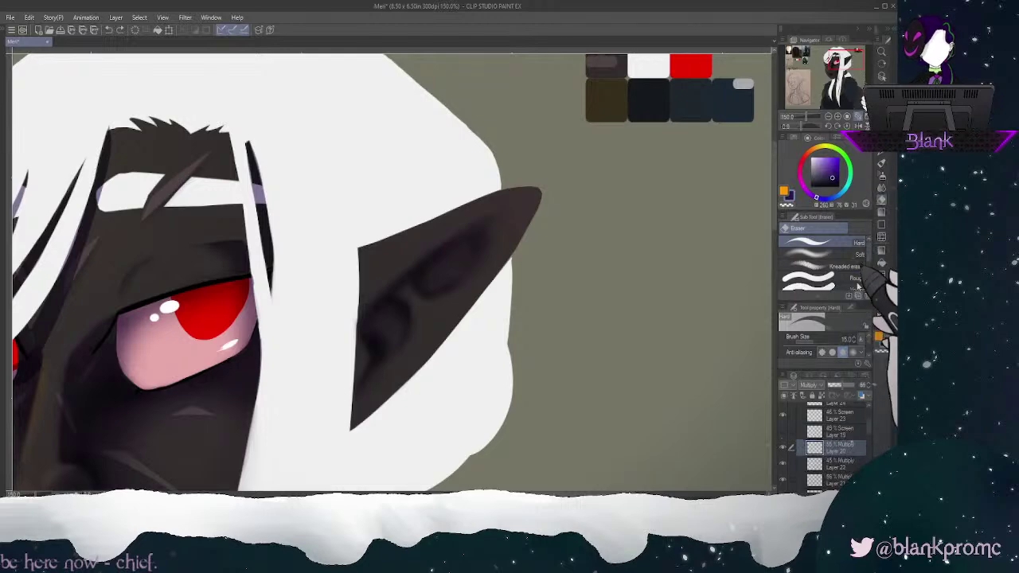
Step: Lasso around the larger ear on Layer 20 and transfer the selected shading into the Multiply layer Layer 22 beneath it
{"action": "left_click", "coordinate": [882, 102]}
{"action": "mouse_move", "coordinate": [437, 147]}
{"action": "left_mouse_down"}
{"action": "mouse_move", "coordinate": [320, 287]}
{"action": "mouse_move", "coordinate": [412, 138]}
{"action": "left_mouse_up"}
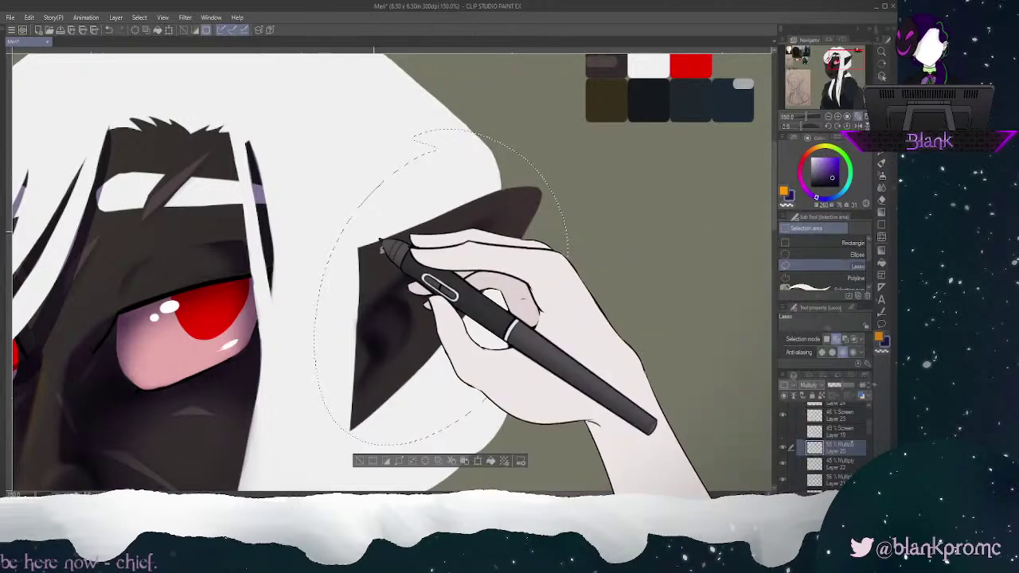
{"action": "left_click", "coordinate": [464, 461]}
{"action": "left_click", "coordinate": [361, 461]}
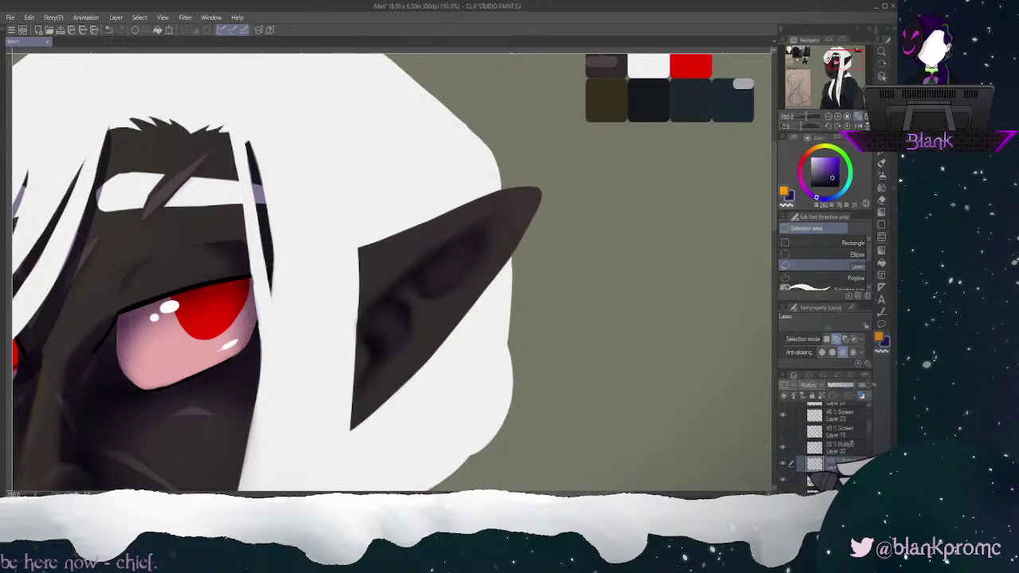
Step: On Layer 20, draw a dark navy G-pen shadow at size 60 along the ear's hair-side edge, undoing the unwanted strokes
{"action": "left_click", "coordinate": [844, 449]}
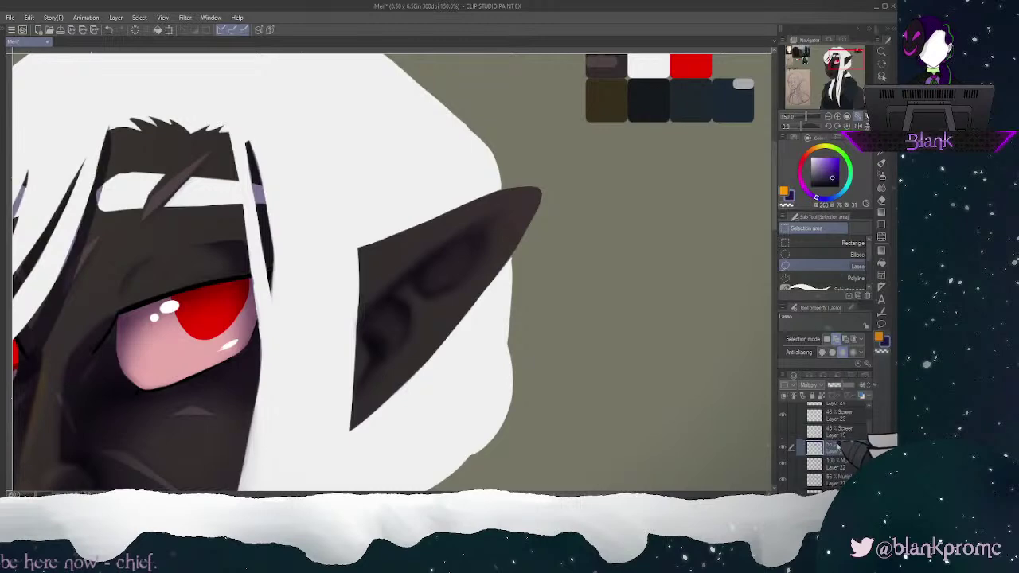
{"action": "left_click", "coordinate": [882, 140]}
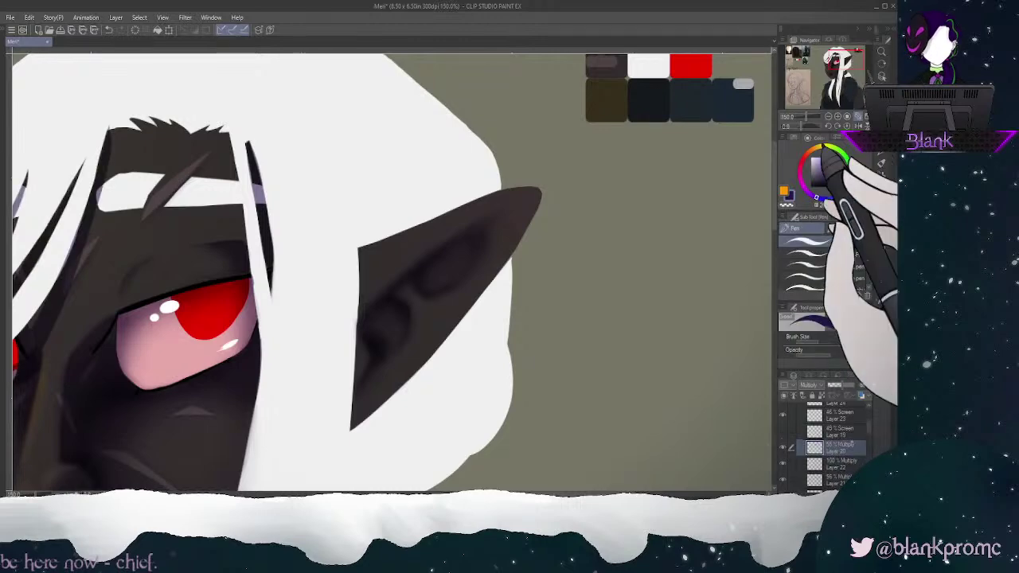
{"action": "left_click_drag", "start_coordinate": [361, 232], "coordinate": [361, 467]}
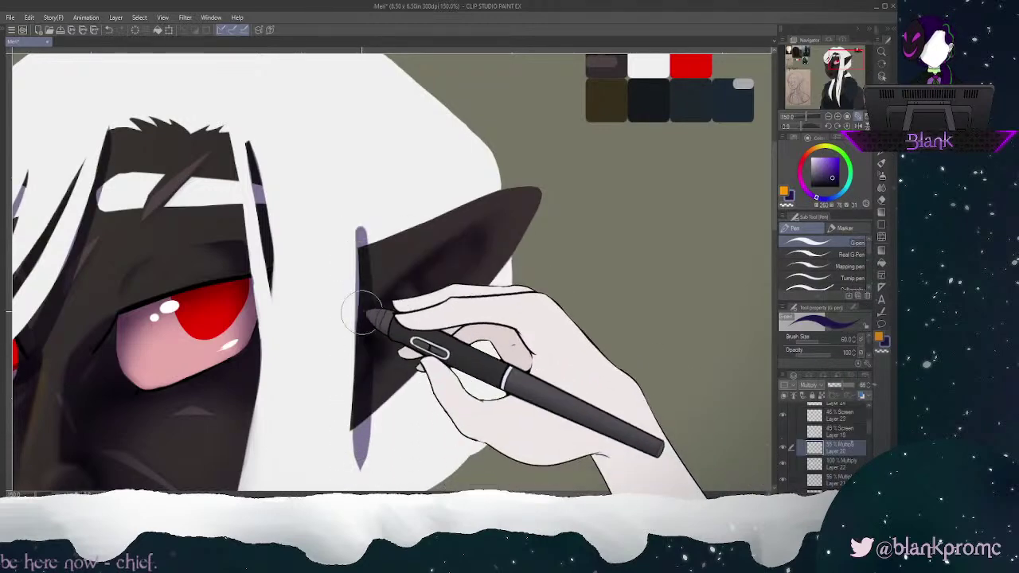
{"action": "key", "text": "ctrl+z"}
{"action": "left_click_drag", "start_coordinate": [355, 208], "coordinate": [353, 461]}
{"action": "key", "text": "ctrl+z"}
{"action": "left_click_drag", "start_coordinate": [361, 231], "coordinate": [354, 454]}
{"action": "mouse_move", "coordinate": [349, 373]}
{"action": "left_mouse_down"}
{"action": "mouse_move", "coordinate": [359, 231]}
{"action": "mouse_move", "coordinate": [335, 476]}
{"action": "mouse_move", "coordinate": [358, 226]}
{"action": "mouse_move", "coordinate": [362, 304]}
{"action": "mouse_move", "coordinate": [327, 477]}
{"action": "mouse_move", "coordinate": [356, 428]}
{"action": "mouse_move", "coordinate": [400, 418]}
{"action": "mouse_move", "coordinate": [338, 445]}
{"action": "mouse_move", "coordinate": [350, 443]}
{"action": "mouse_move", "coordinate": [338, 474]}
{"action": "left_mouse_up"}
Step: Erase the shadow's spill over the white hair beside the ear with the Hard eraser at size 15
{"action": "key", "text": "e"}
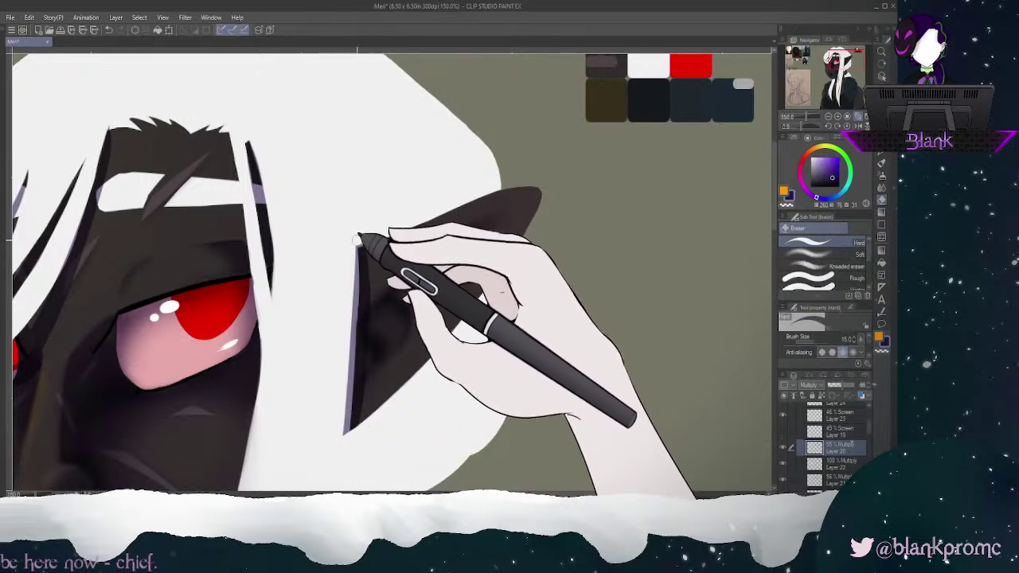
{"action": "left_click_drag", "start_coordinate": [356, 239], "coordinate": [354, 326]}
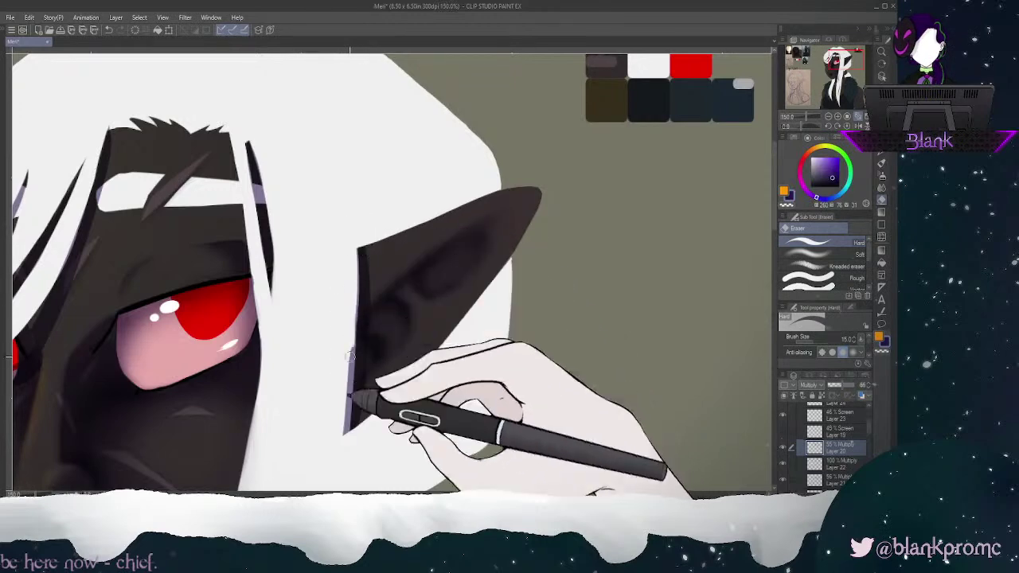
{"action": "left_click_drag", "start_coordinate": [358, 236], "coordinate": [337, 462]}
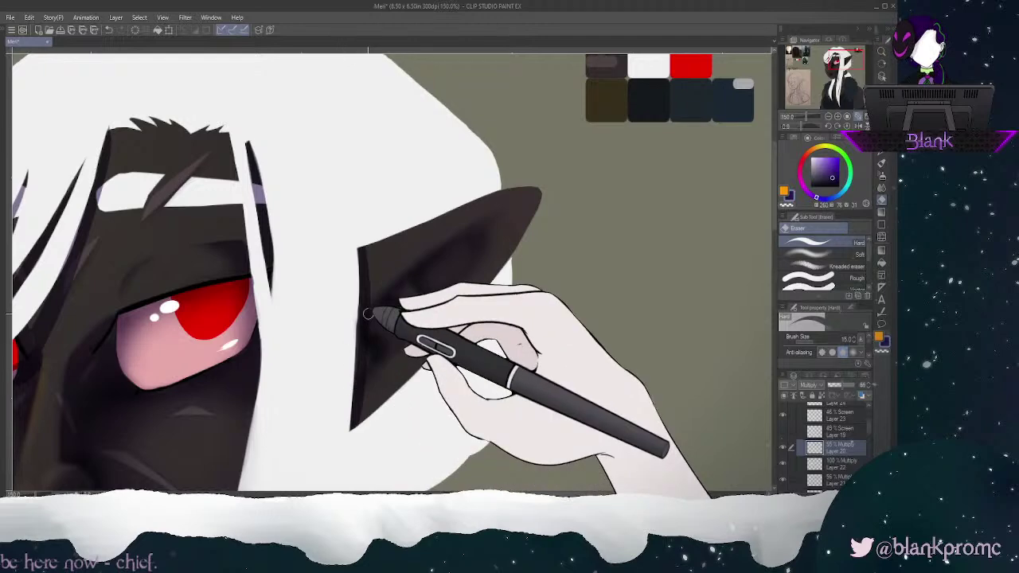
Step: Thicken the ear's hair-side shadow with the G-pen at size 60, try erasing its overlap on the hair, and undo the last erasure
{"action": "key", "text": "p"}
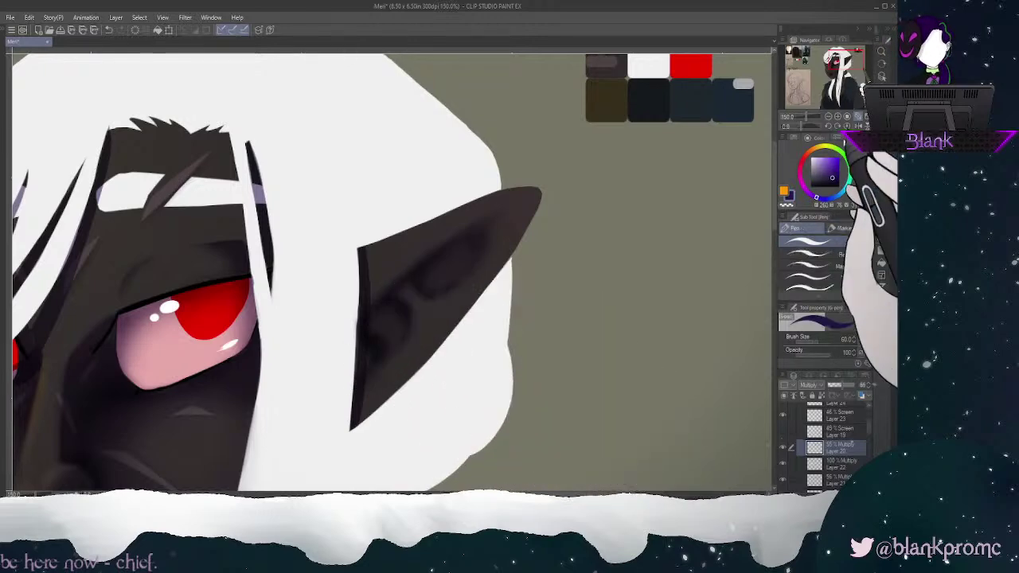
{"action": "left_click_drag", "start_coordinate": [363, 253], "coordinate": [359, 373]}
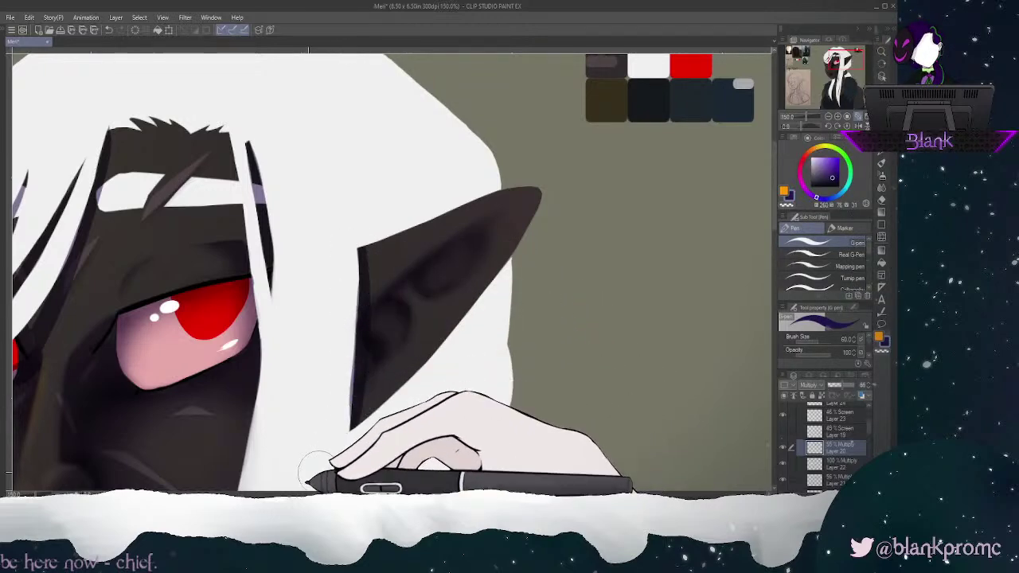
{"action": "key", "text": "e"}
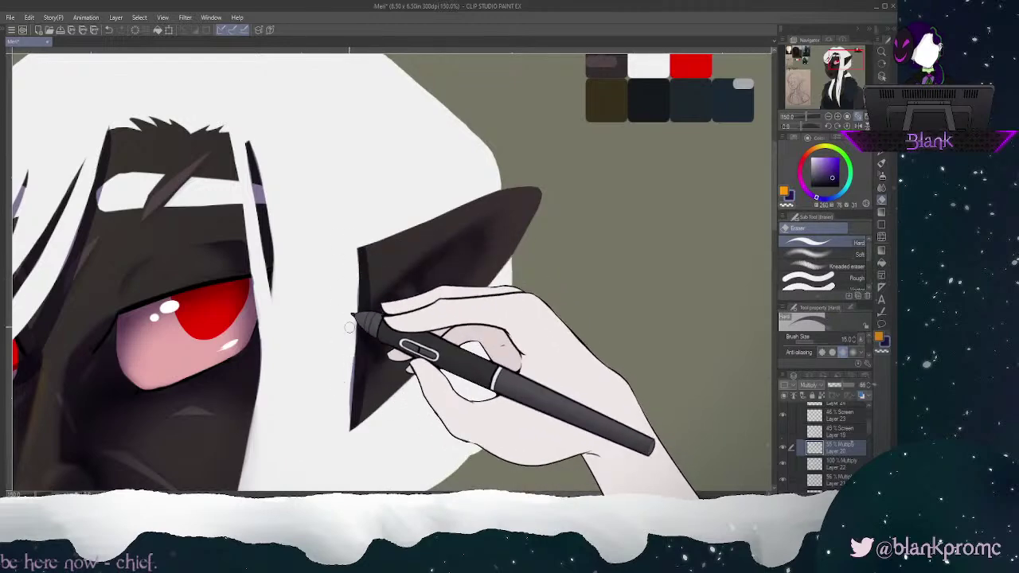
{"action": "left_click_drag", "start_coordinate": [348, 369], "coordinate": [348, 433]}
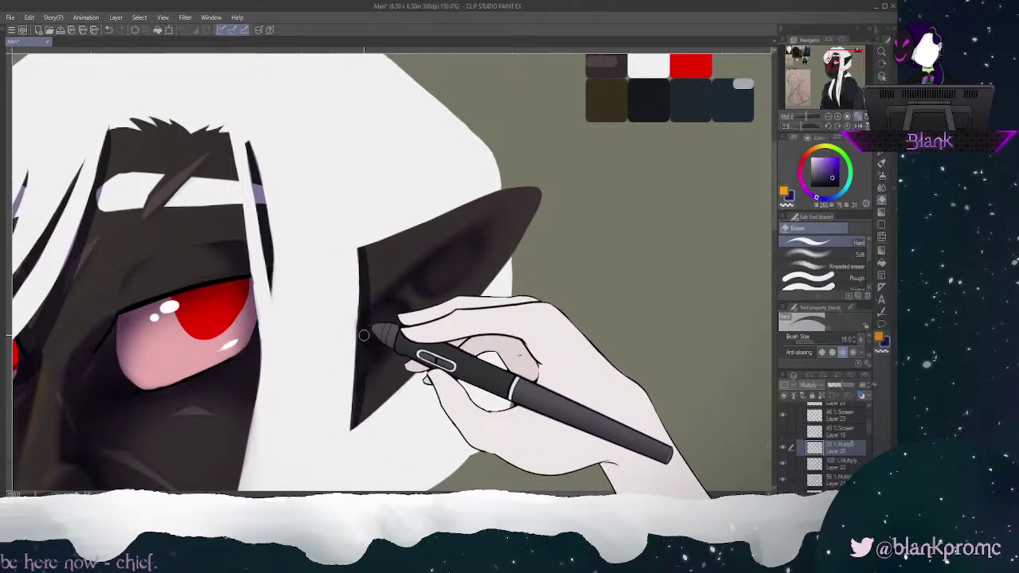
{"action": "key", "text": "ctrl+z"}
Step: Trim the remaining navy spill from the hair along the ear's edge with the Hard eraser at size 15
{"action": "left_click", "coordinate": [828, 126]}
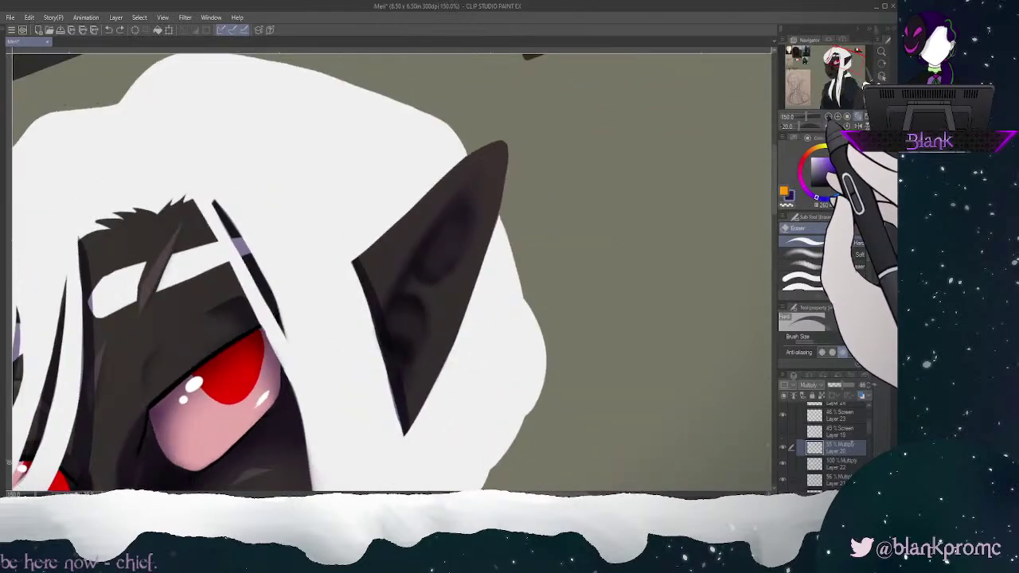
{"action": "left_click", "coordinate": [828, 125]}
{"action": "left_click", "coordinate": [829, 126]}
{"action": "left_click", "coordinate": [828, 126]}
{"action": "left_click", "coordinate": [829, 126]}
{"action": "left_click", "coordinate": [829, 126]}
{"action": "left_click", "coordinate": [828, 126]}
{"action": "left_click", "coordinate": [828, 126]}
{"action": "left_click", "coordinate": [828, 126]}
{"action": "left_click", "coordinate": [828, 125]}
{"action": "left_click", "coordinate": [828, 125]}
{"action": "left_click", "coordinate": [828, 126]}
{"action": "left_click", "coordinate": [828, 126]}
{"action": "left_click", "coordinate": [829, 125]}
{"action": "left_click", "coordinate": [828, 126]}
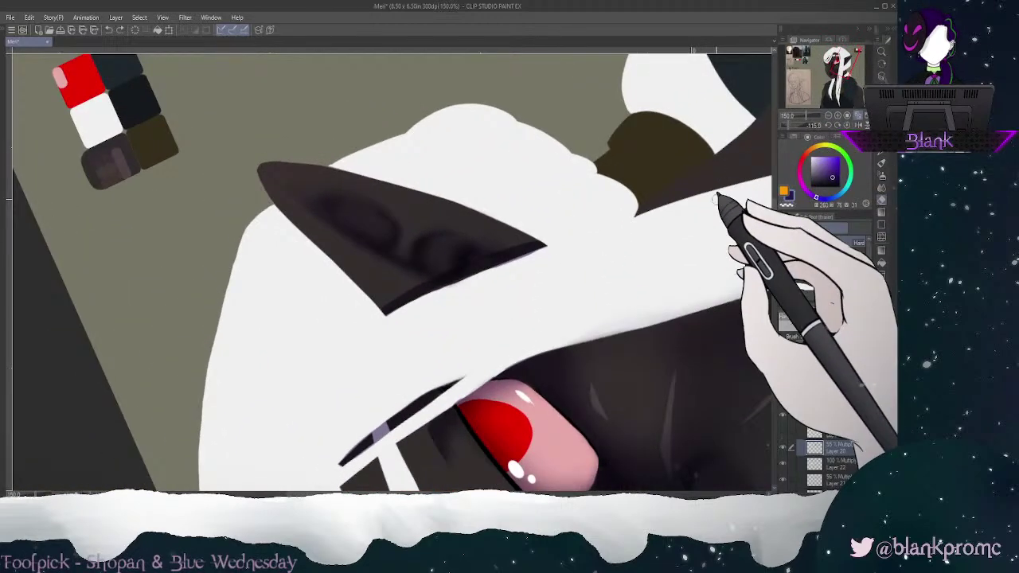
{"action": "left_click", "coordinate": [828, 126]}
{"action": "left_click", "coordinate": [828, 126]}
{"action": "left_click", "coordinate": [828, 126]}
{"action": "left_click", "coordinate": [828, 126]}
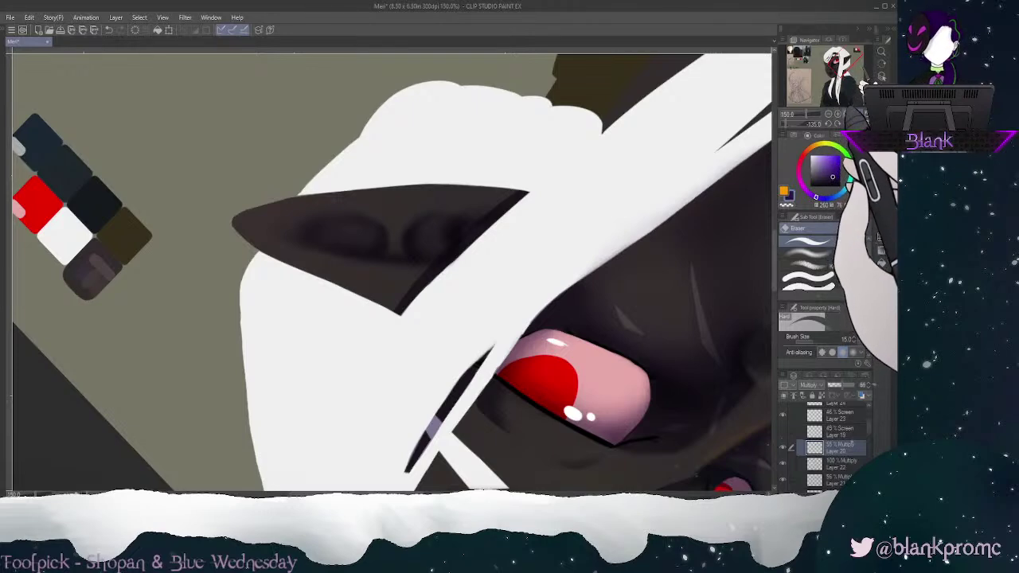
{"action": "key", "text": "^"}
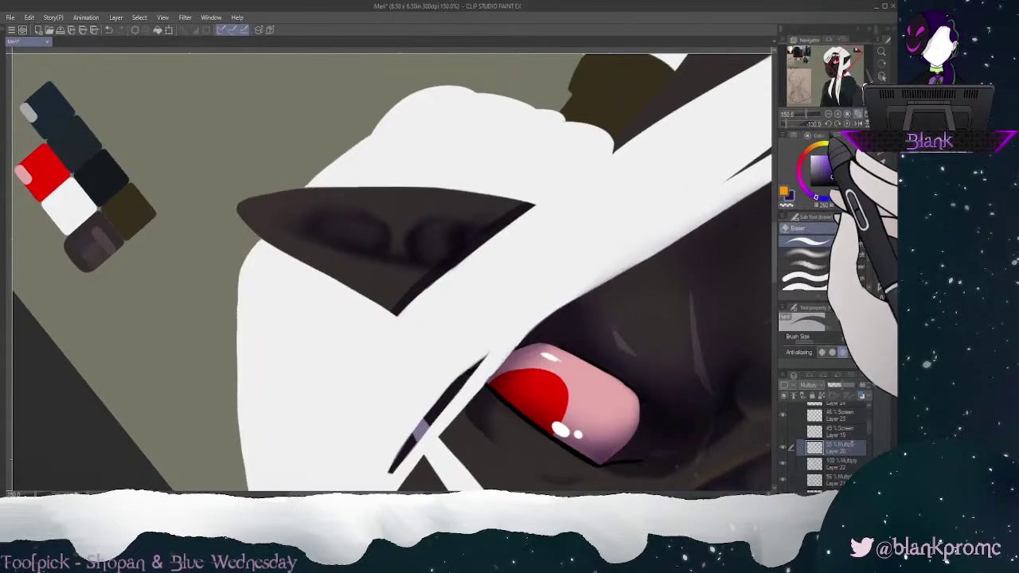
{"action": "left_click", "coordinate": [847, 123]}
{"action": "left_click_drag", "start_coordinate": [838, 54], "coordinate": [834, 53]}
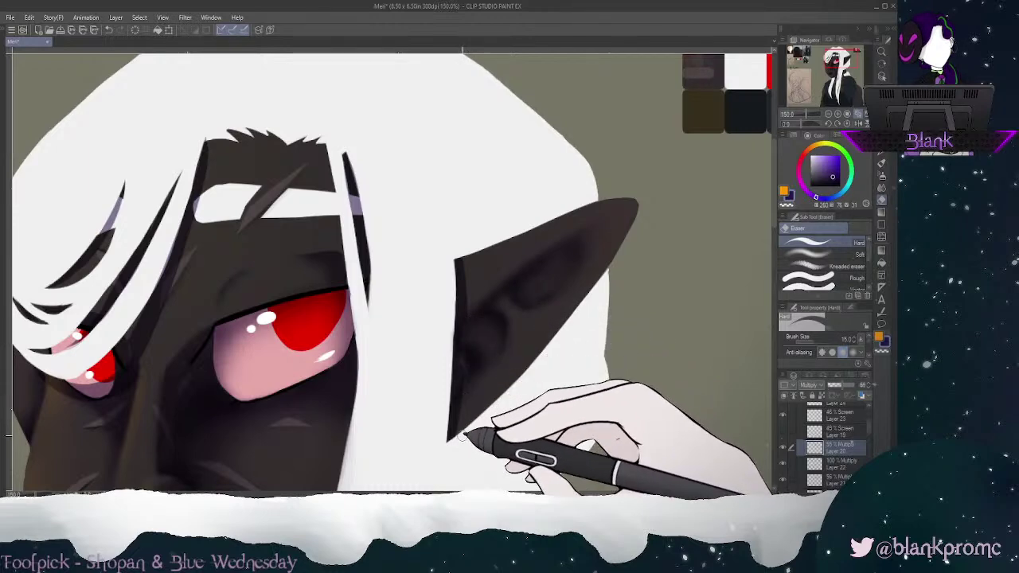
Step: Review the whole head, sample the palette's red, and compare the portrait with a clipped Normal layer hidden and shown
{"action": "key", "text": "p"}
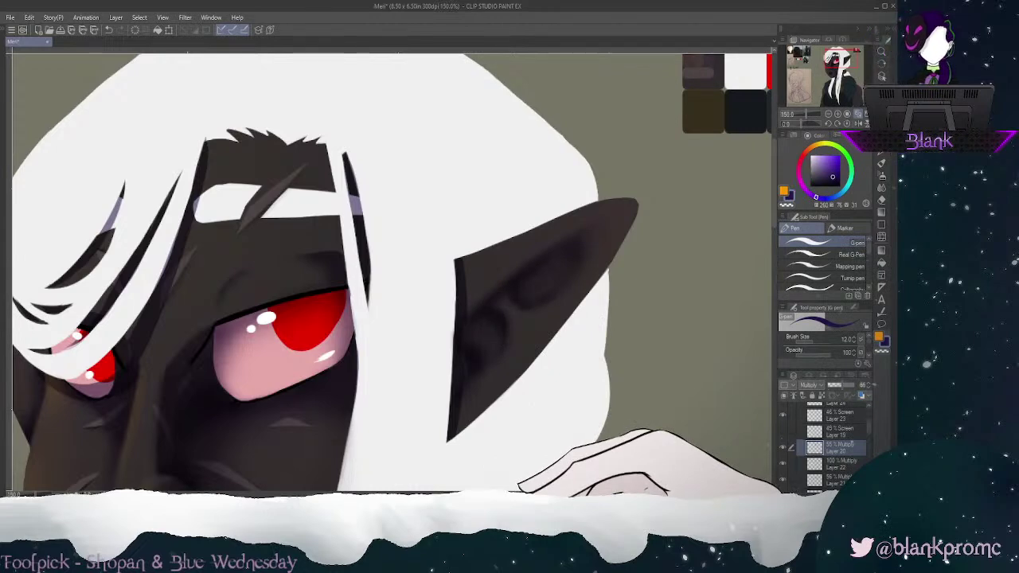
{"action": "left_click", "coordinate": [828, 114]}
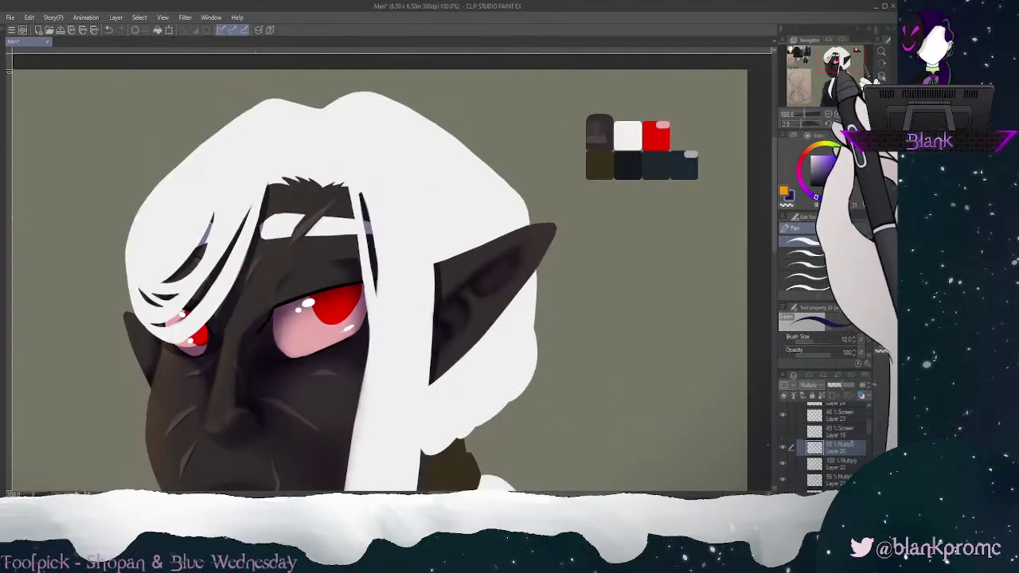
{"action": "left_click_drag", "start_coordinate": [834, 63], "coordinate": [834, 59]}
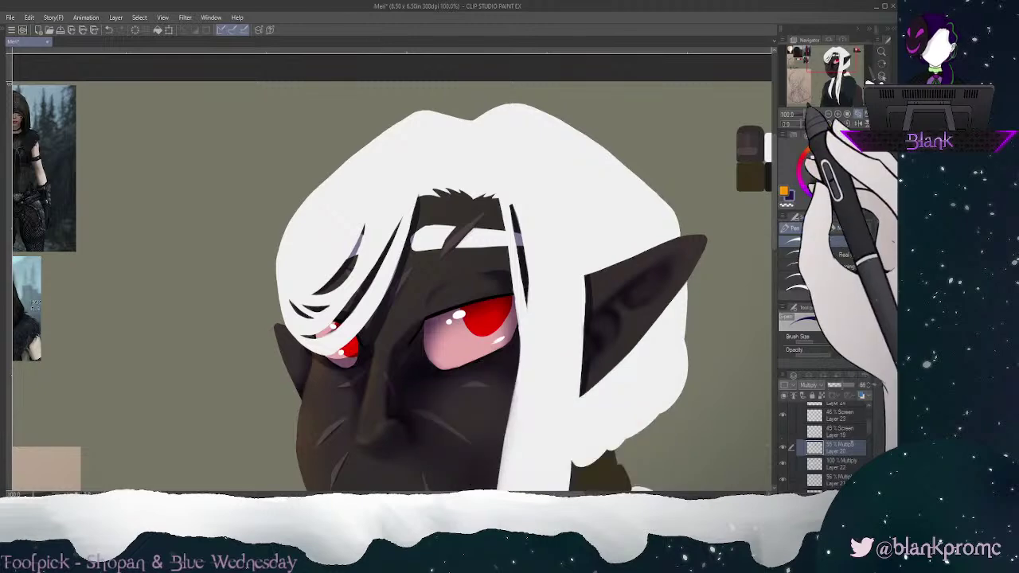
{"action": "left_click_drag", "start_coordinate": [826, 57], "coordinate": [838, 59]}
{"action": "left_click", "coordinate": [708, 140], "text": "alt"}
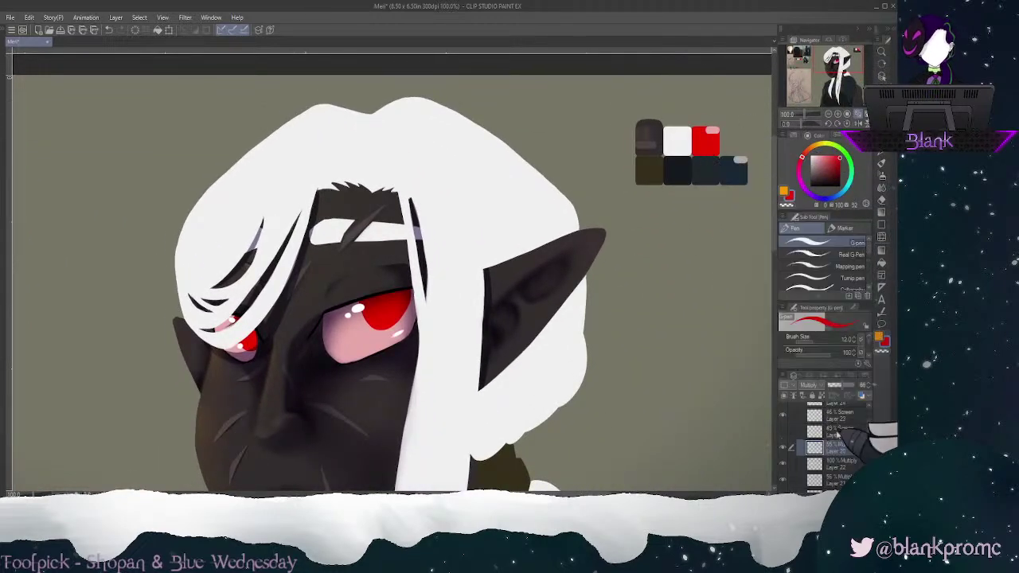
{"action": "left_click_drag", "start_coordinate": [869, 426], "coordinate": [869, 465]}
{"action": "left_click", "coordinate": [841, 442]}
{"action": "left_click", "coordinate": [787, 440]}
{"action": "left_click", "coordinate": [787, 440]}
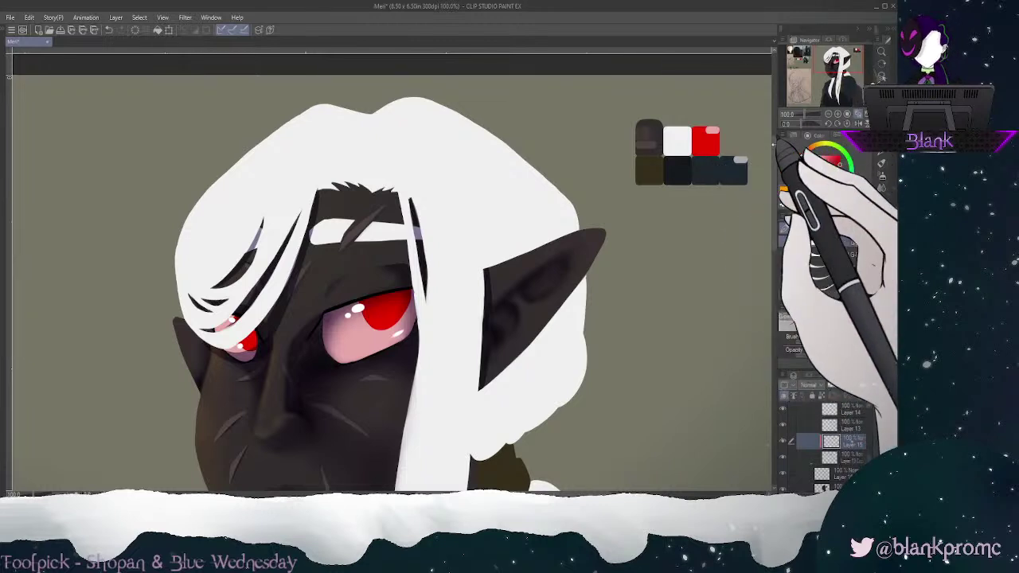
Step: Show the grid and draw three adjoining rounded rectangle swatches in red, dark red and pink beside the existing palette
{"action": "key", "text": "ctrl+apostrophe"}
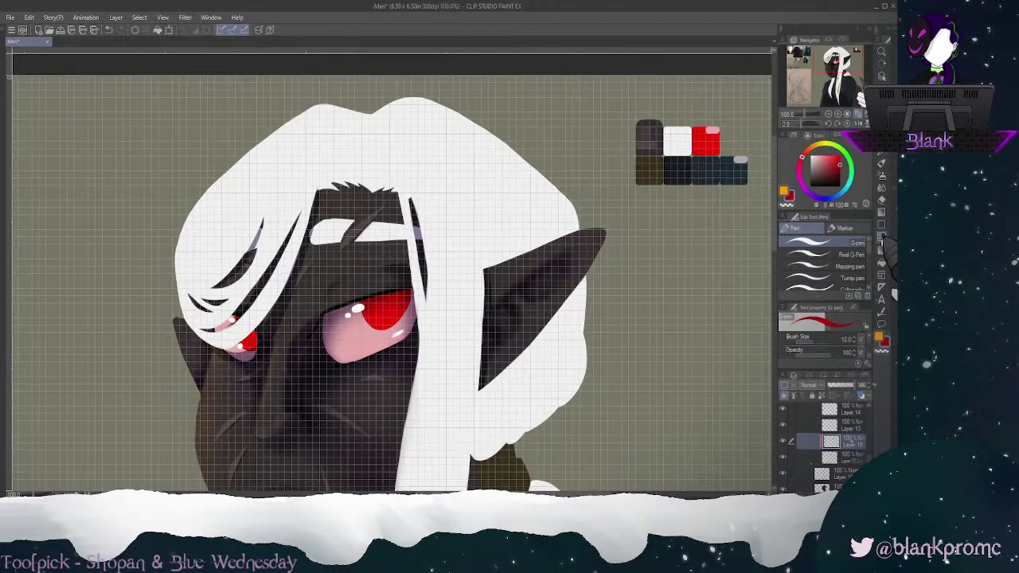
{"action": "left_click", "coordinate": [881, 225]}
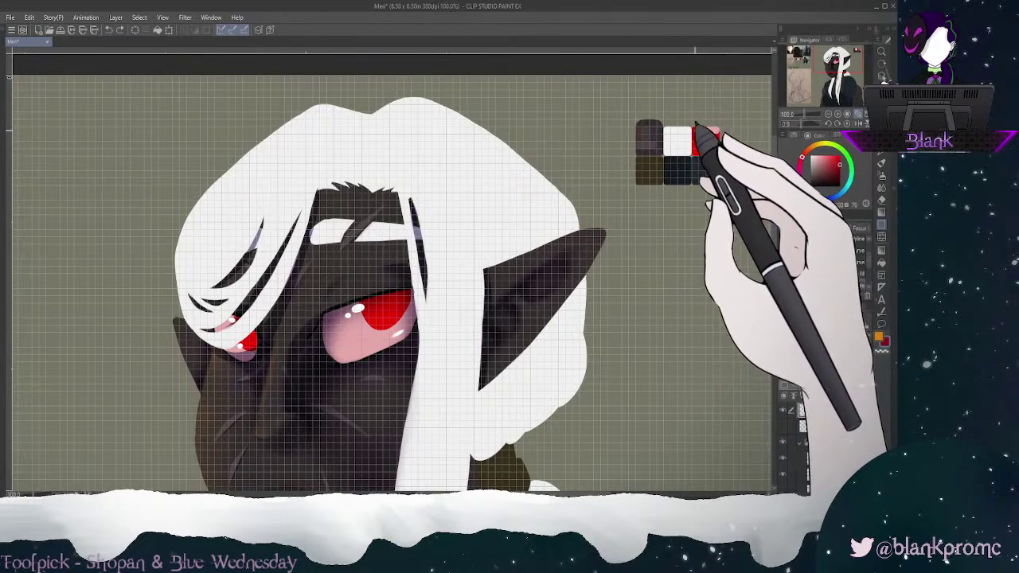
{"action": "left_click_drag", "start_coordinate": [572, 98], "coordinate": [593, 133]}
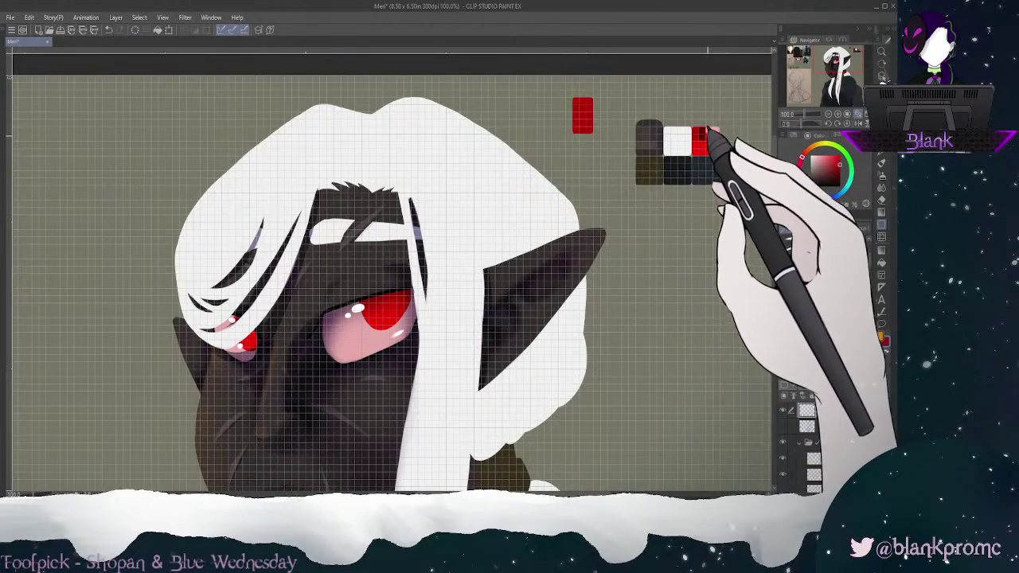
{"action": "left_click", "coordinate": [703, 132], "text": "alt"}
{"action": "left_click_drag", "start_coordinate": [593, 98], "coordinate": [614, 133]}
{"action": "left_click", "coordinate": [713, 130], "text": "alt"}
{"action": "left_click_drag", "start_coordinate": [615, 97], "coordinate": [622, 131]}
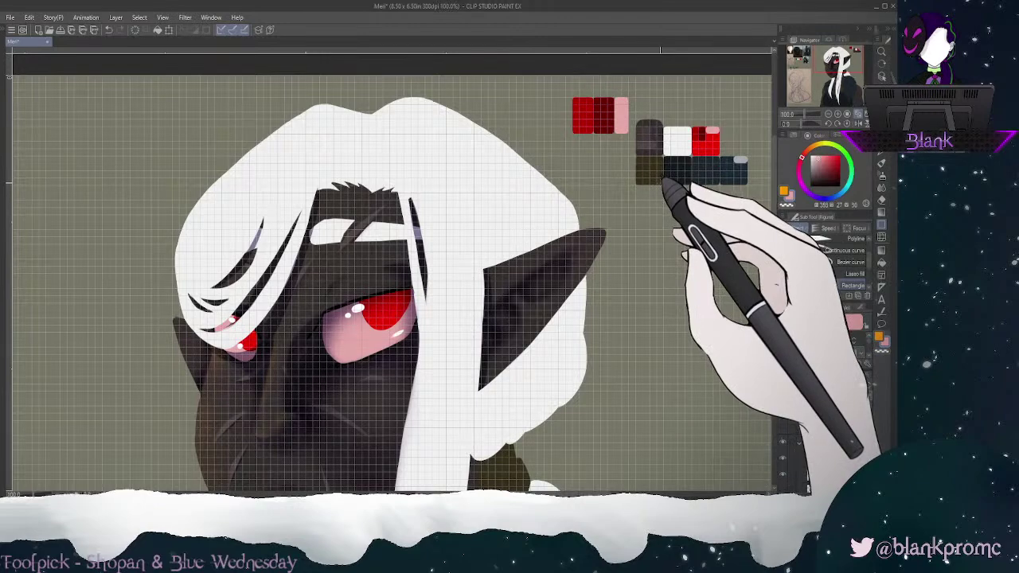
Step: Draw three adjoining rounded swatches of dark skin tones sampled from the palette, plus a wide dark purple swatch beneath them
{"action": "left_click", "coordinate": [838, 114]}
{"action": "left_click_drag", "start_coordinate": [840, 59], "coordinate": [852, 52]}
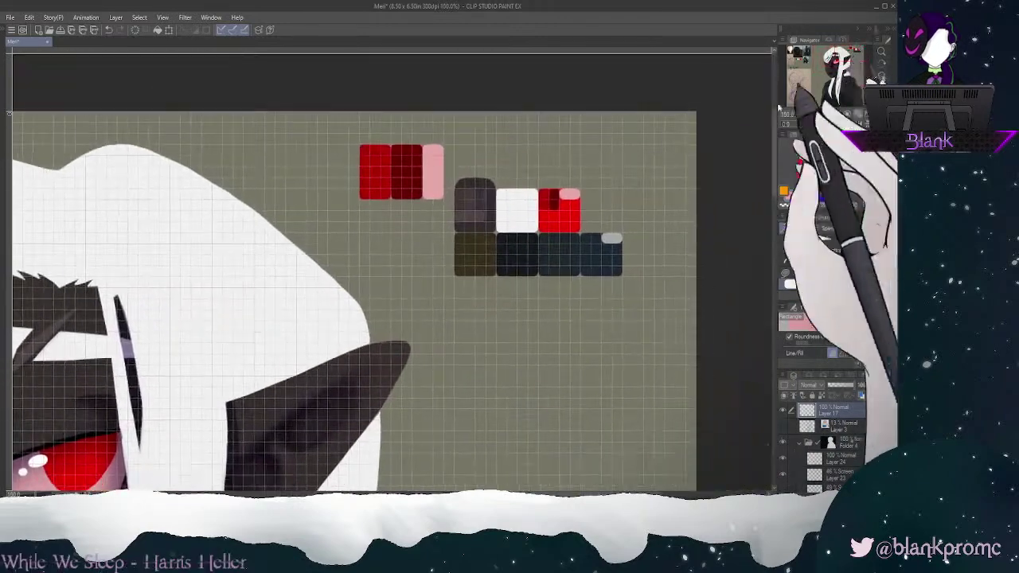
{"action": "left_click", "coordinate": [470, 205], "text": "alt"}
{"action": "left_click_drag", "start_coordinate": [363, 236], "coordinate": [380, 275]}
{"action": "left_click", "coordinate": [469, 200], "text": "alt"}
{"action": "left_click_drag", "start_coordinate": [380, 234], "coordinate": [401, 275]}
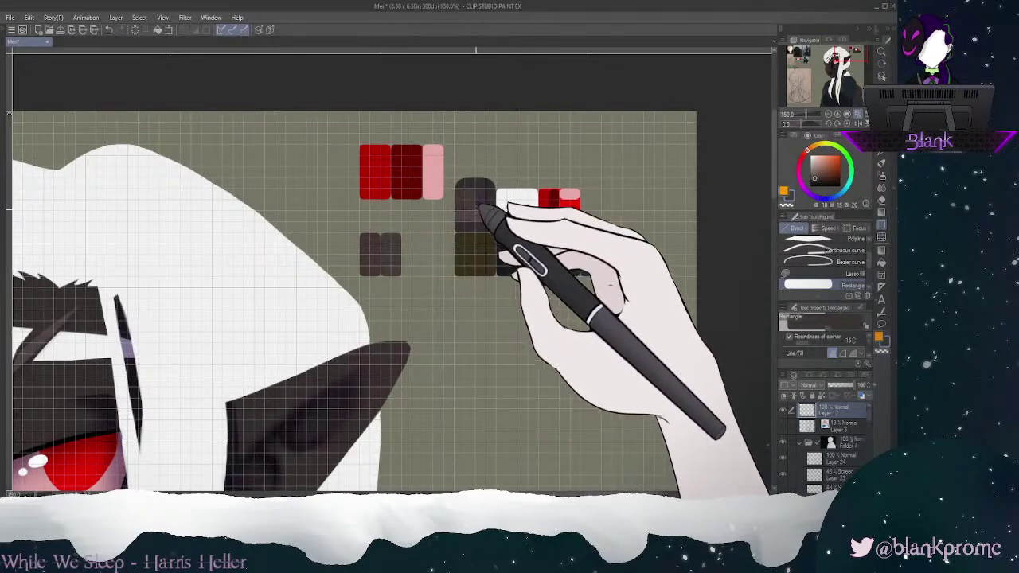
{"action": "left_click", "coordinate": [482, 199], "text": "alt"}
{"action": "left_click_drag", "start_coordinate": [401, 234], "coordinate": [422, 275]}
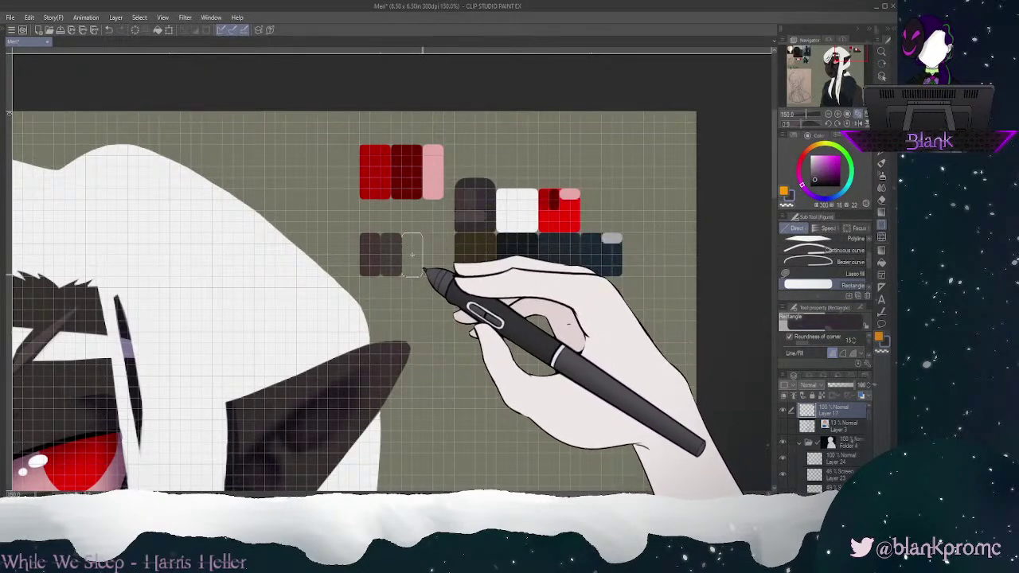
{"action": "left_click_drag", "start_coordinate": [361, 278], "coordinate": [422, 299]}
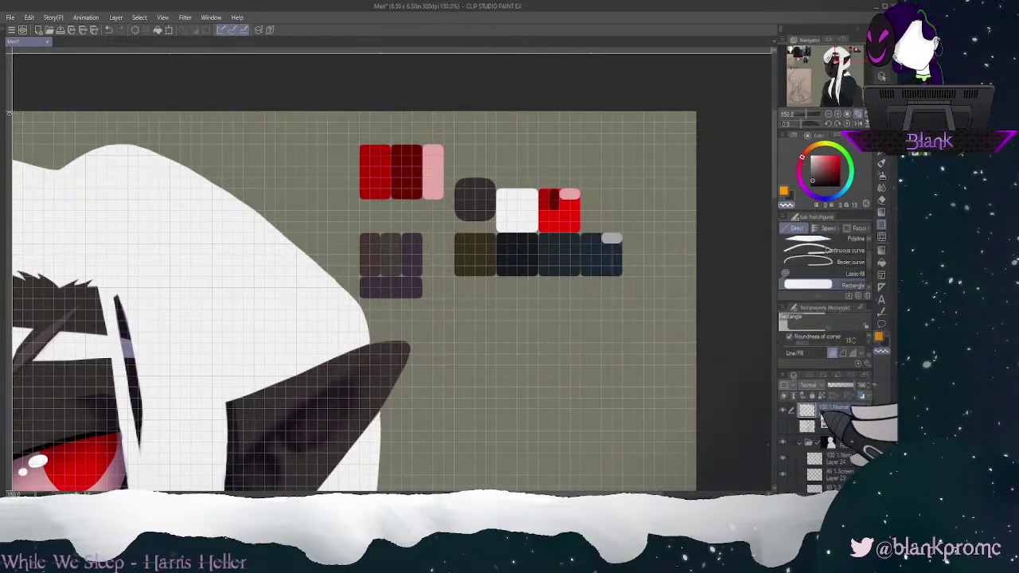
Step: Compare the artwork with Folder 4 hidden and shown
{"action": "left_click", "coordinate": [783, 445]}
{"action": "left_click", "coordinate": [784, 446]}
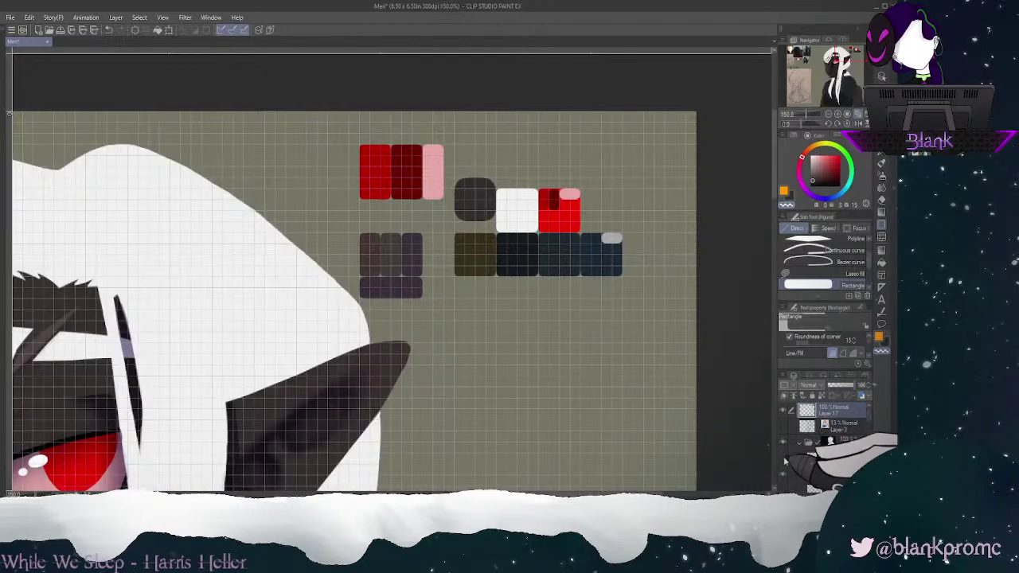
{"action": "left_click", "coordinate": [784, 446]}
{"action": "left_click", "coordinate": [784, 446]}
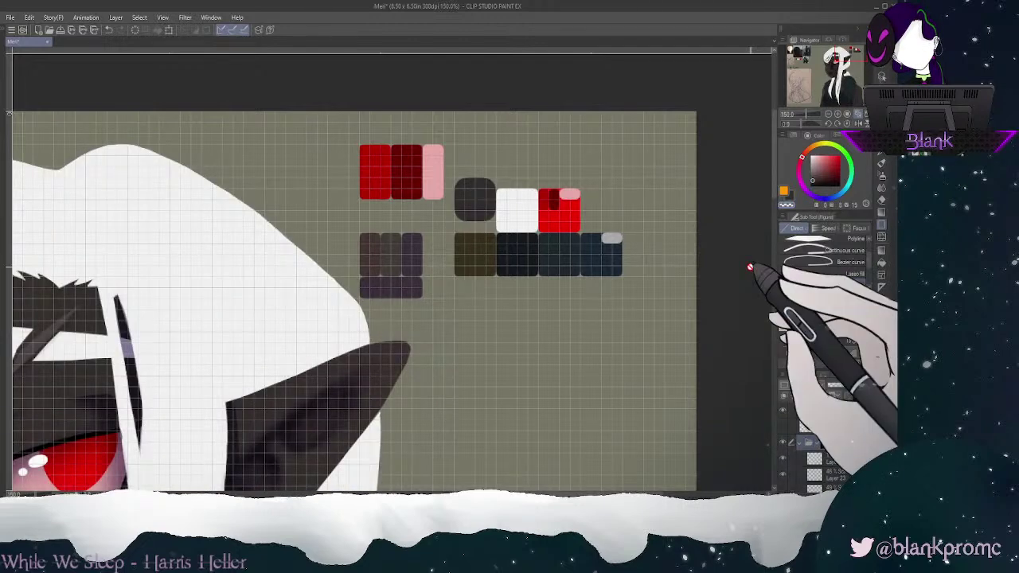
Step: Find the layer holding the misaligned dark grey palette swatch and erase that swatch from Layer 16
{"action": "key", "text": "e"}
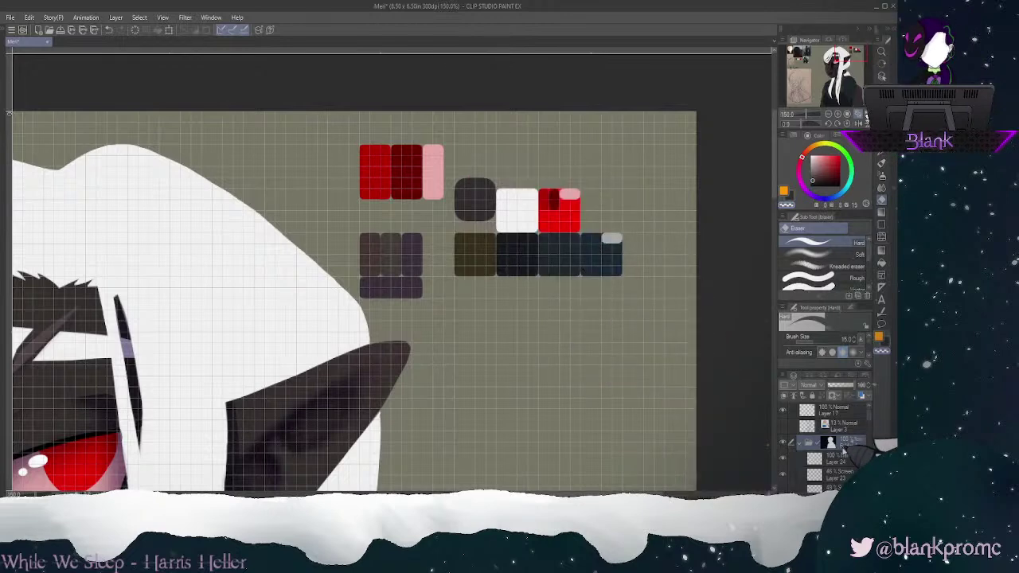
{"action": "left_click", "coordinate": [800, 457]}
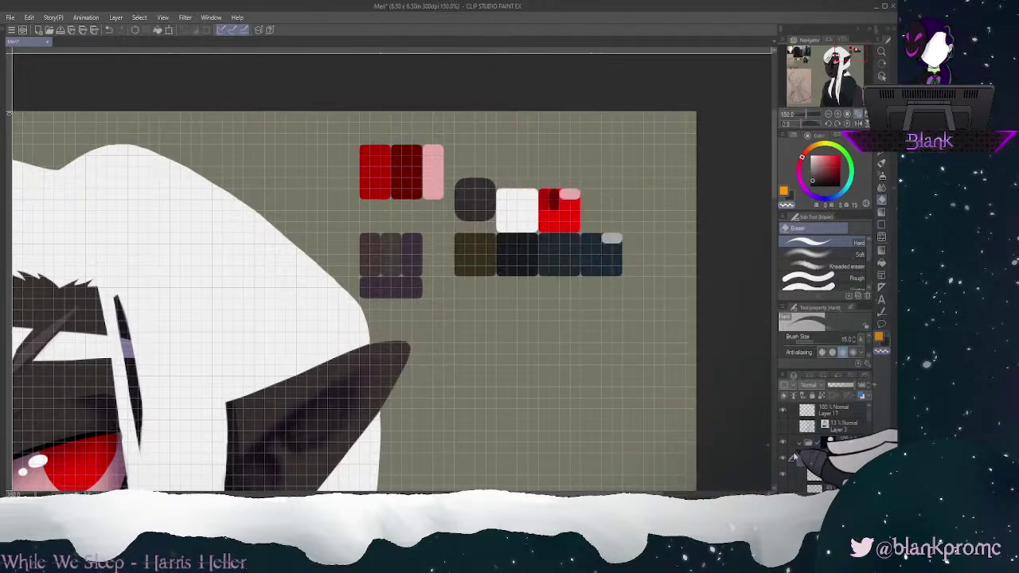
{"action": "left_click", "coordinate": [785, 460]}
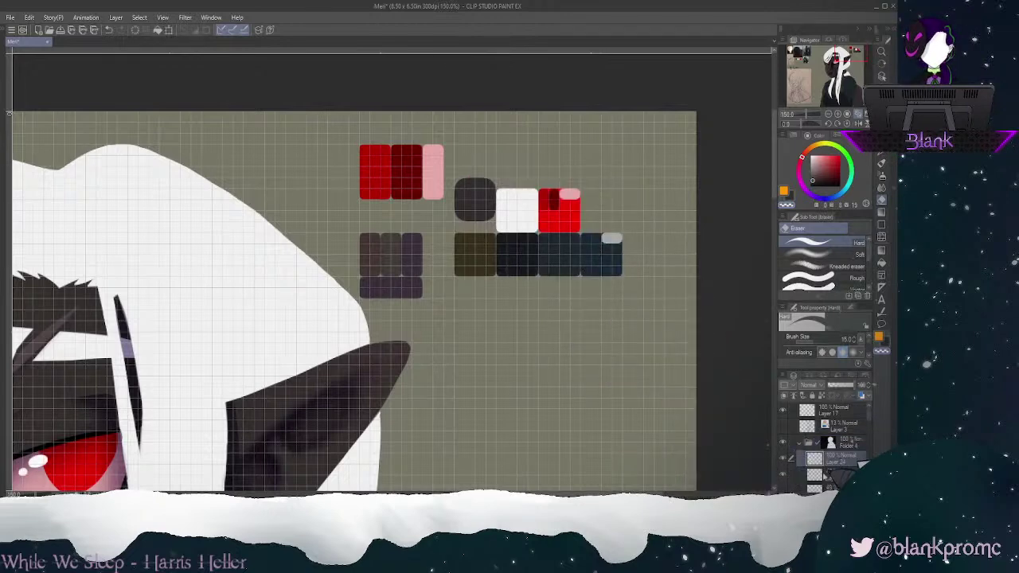
{"action": "scroll", "coordinate": [844, 446], "scroll_direction": "down", "scroll_amount": 4}
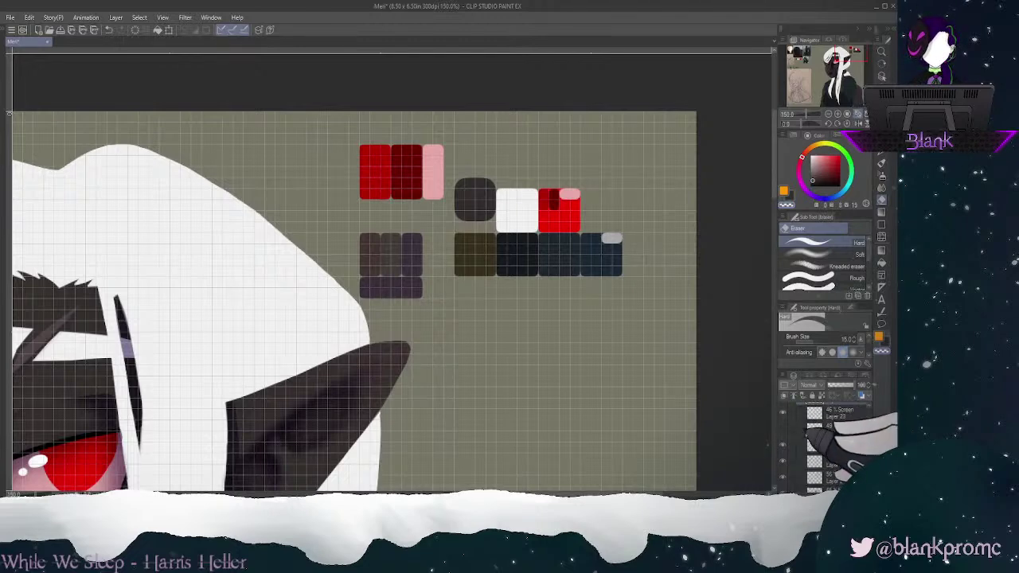
{"action": "left_click", "coordinate": [785, 430]}
{"action": "left_click_drag", "start_coordinate": [869, 430], "coordinate": [870, 441]}
{"action": "scroll", "coordinate": [836, 446], "scroll_direction": "down", "scroll_amount": 1}
{"action": "left_click", "coordinate": [784, 450]}
{"action": "left_click", "coordinate": [785, 450]}
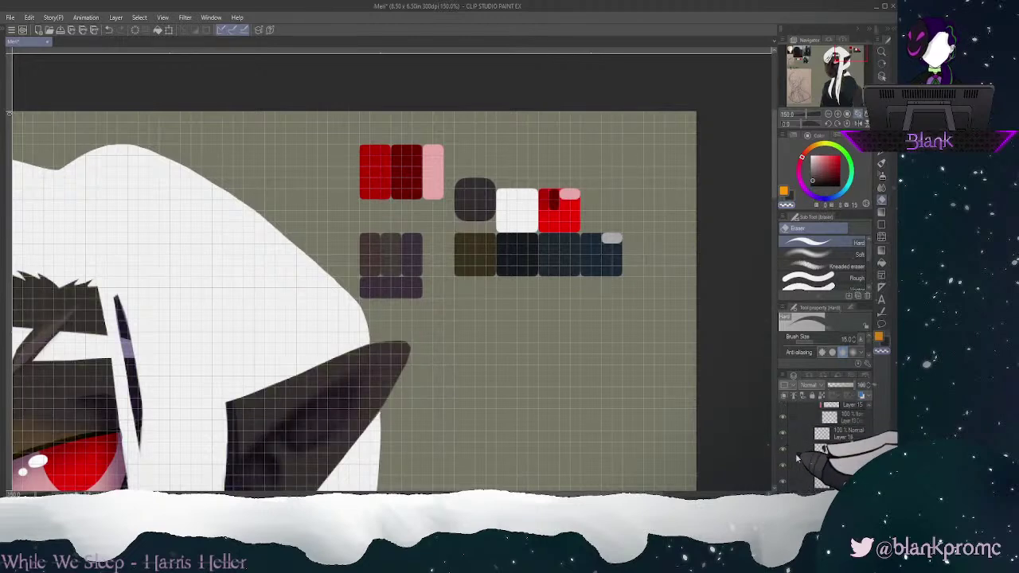
{"action": "left_click", "coordinate": [784, 436]}
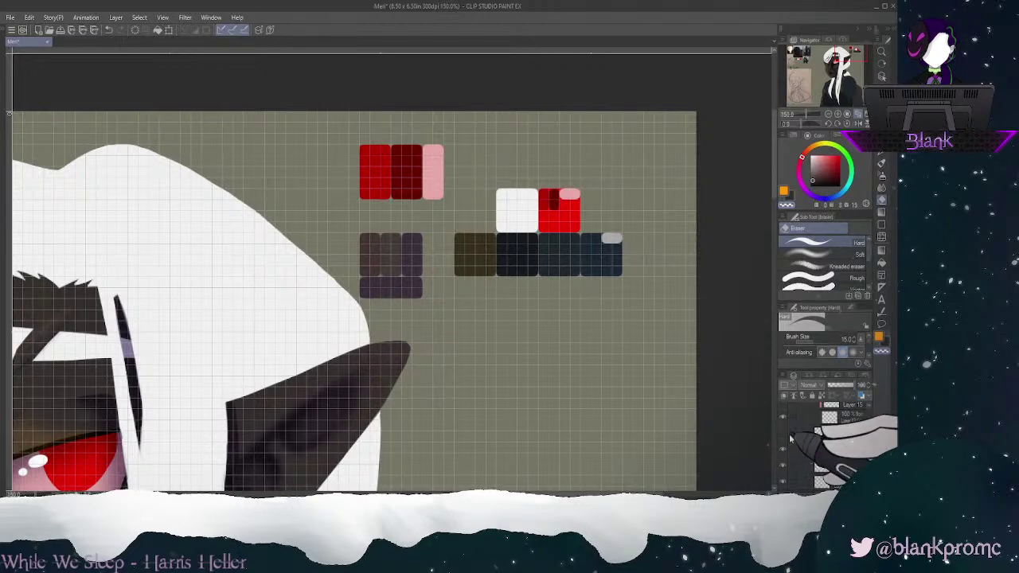
{"action": "left_click", "coordinate": [784, 437]}
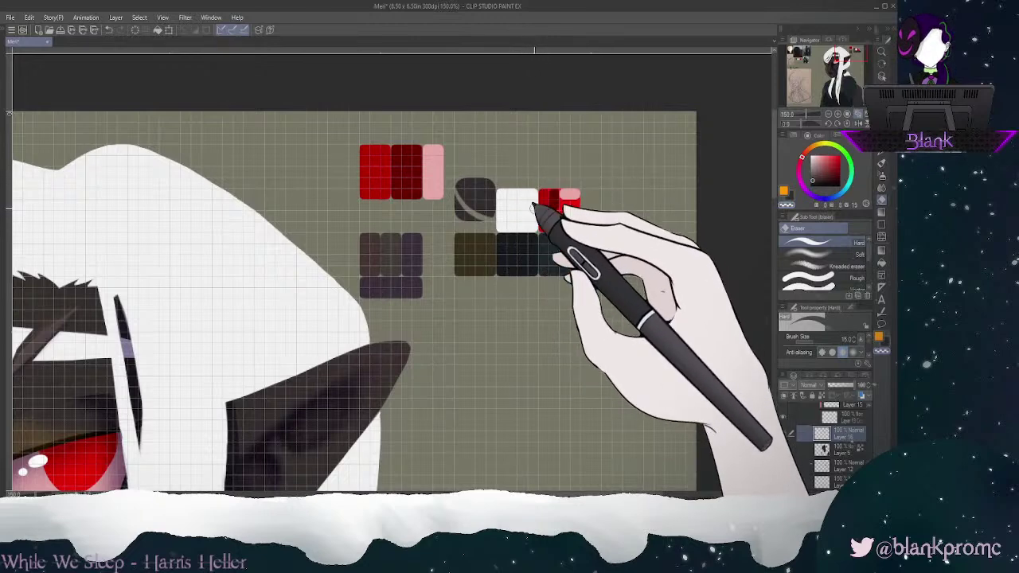
{"action": "key", "text": "bracketright"}
{"action": "key", "text": "bracketright"}
{"action": "key", "text": "bracketright"}
{"action": "mouse_move", "coordinate": [465, 177]}
{"action": "left_mouse_down"}
{"action": "mouse_move", "coordinate": [460, 211]}
{"action": "mouse_move", "coordinate": [473, 215]}
{"action": "mouse_move", "coordinate": [497, 189]}
{"action": "mouse_move", "coordinate": [502, 219]}
{"action": "left_mouse_up"}
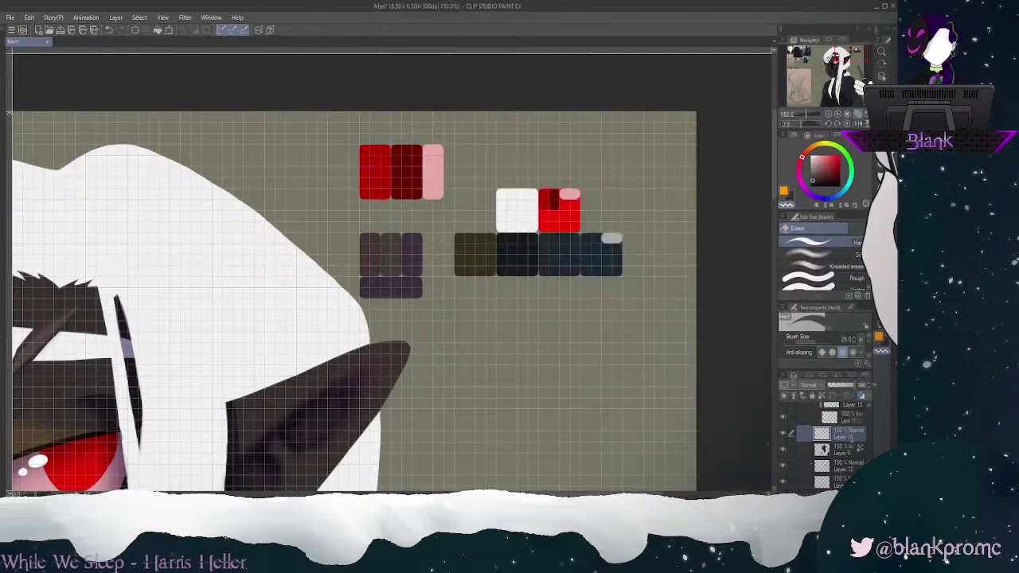
Step: Draw a dark grey rounded square on Layer 17, directly beside the white swatch and above the brown one
{"action": "left_click_drag", "start_coordinate": [868, 444], "coordinate": [869, 400]}
{"action": "left_click", "coordinate": [856, 411]}
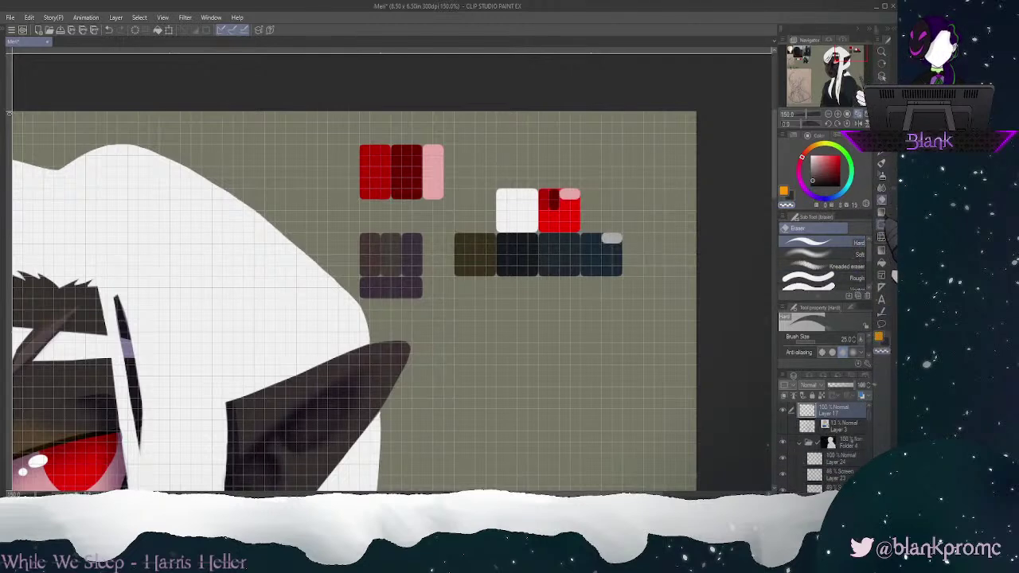
{"action": "key", "text": "u"}
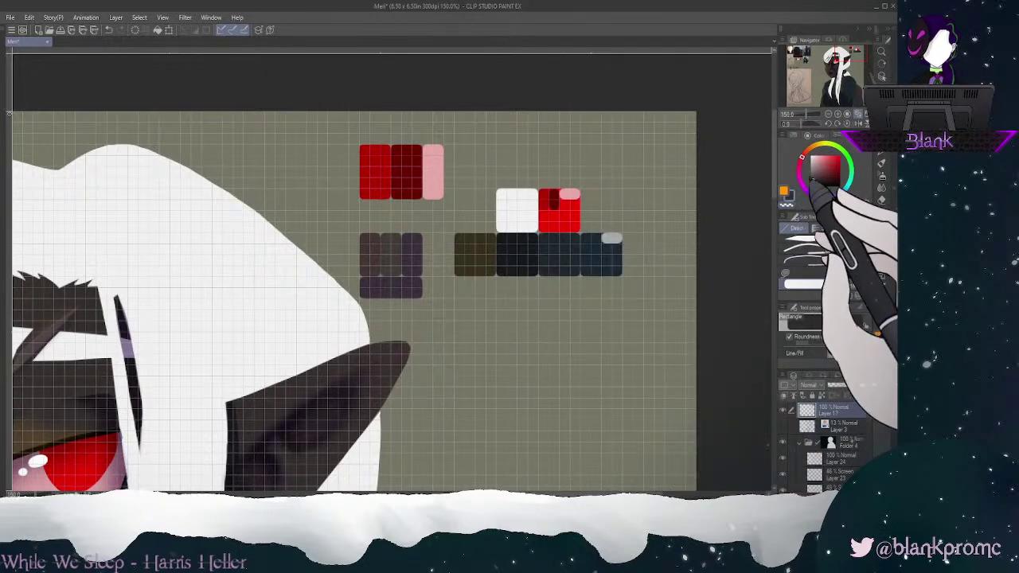
{"action": "left_click_drag", "start_coordinate": [456, 189], "coordinate": [496, 232]}
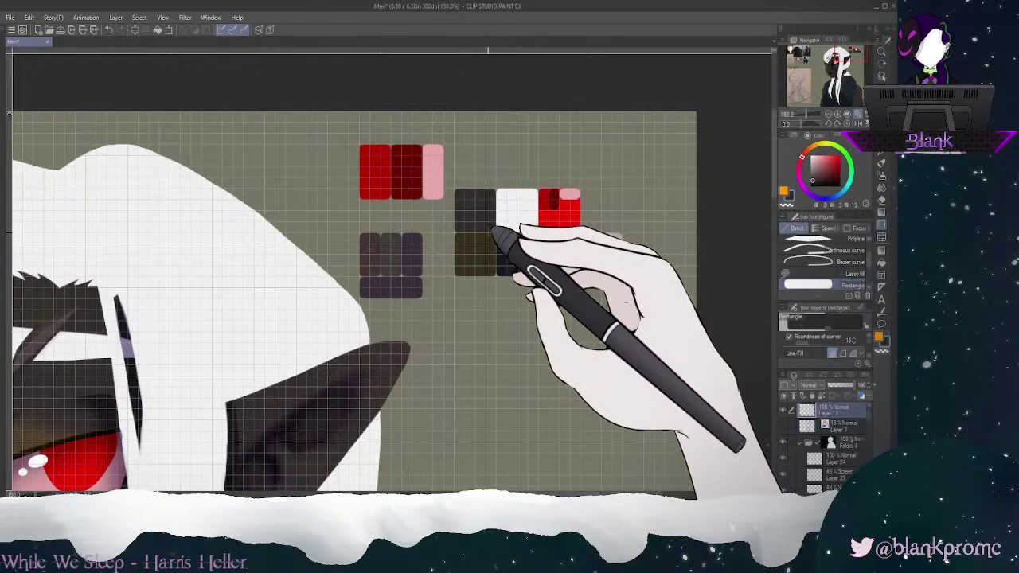
Step: Add small brown, purple and olive skin-tone swatches inside the dark grey square, plus one sampled from the brow scar
{"action": "left_click", "coordinate": [373, 242], "text": "alt"}
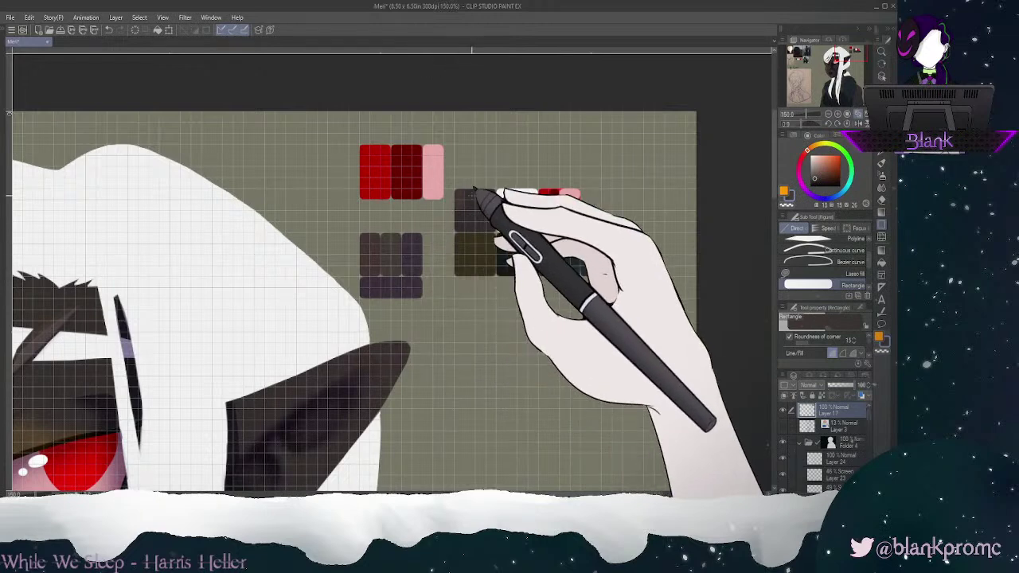
{"action": "left_click", "coordinate": [417, 253], "text": "alt"}
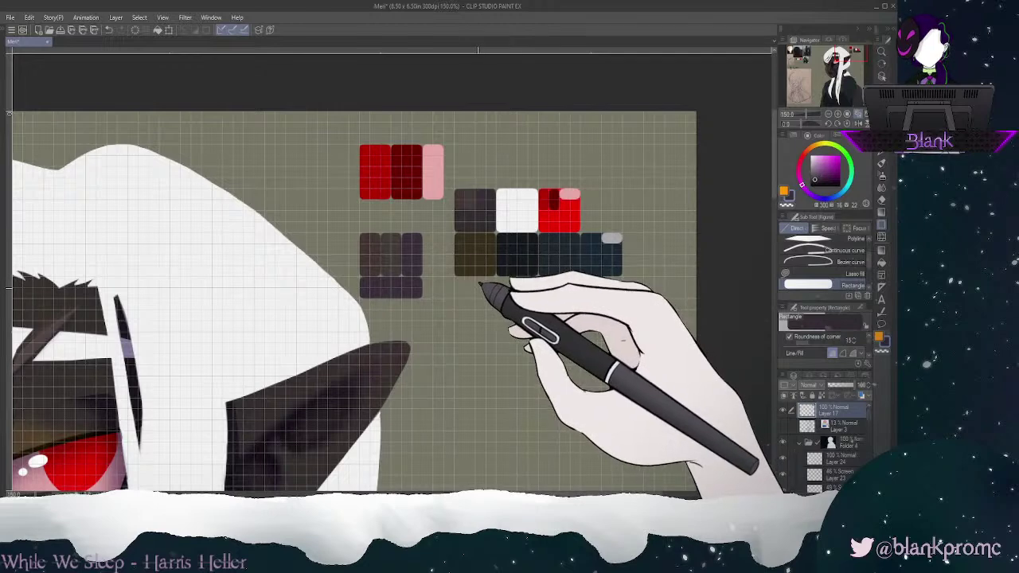
{"action": "left_click", "coordinate": [398, 260], "text": "alt"}
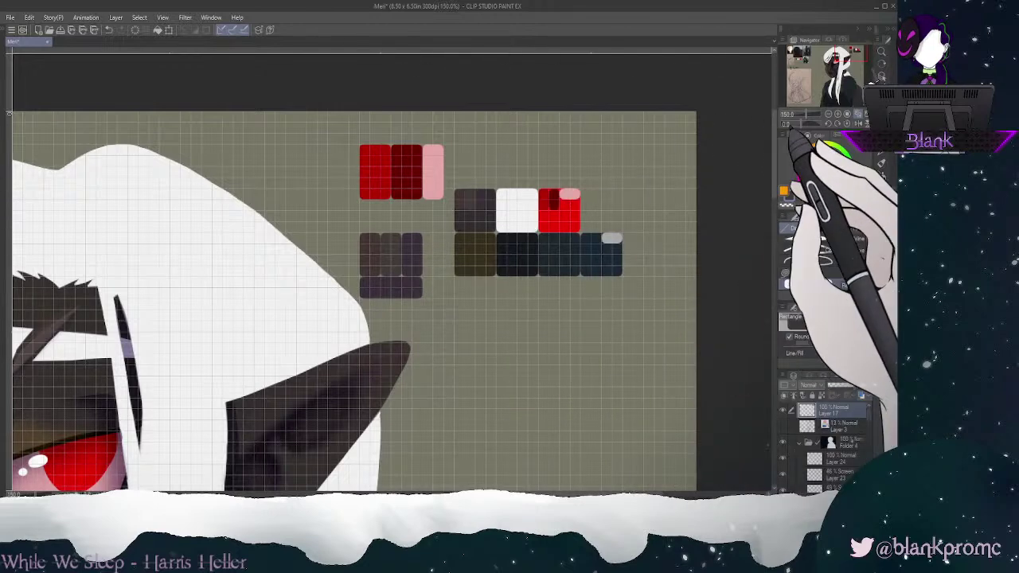
{"action": "left_click_drag", "start_coordinate": [810, 149], "coordinate": [818, 145]}
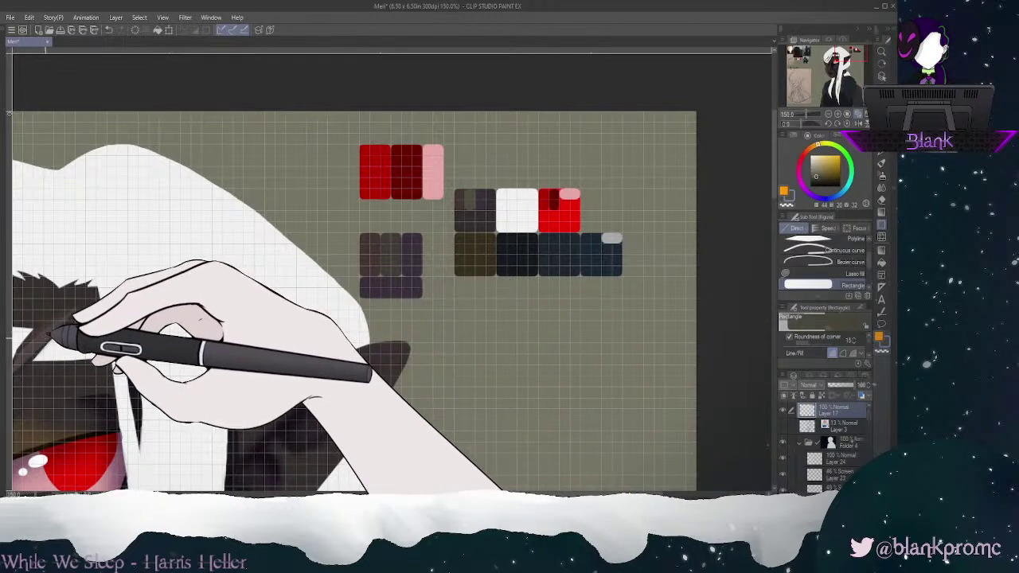
{"action": "left_click", "coordinate": [38, 346], "text": "alt"}
{"action": "left_click_drag", "start_coordinate": [456, 212], "coordinate": [477, 223]}
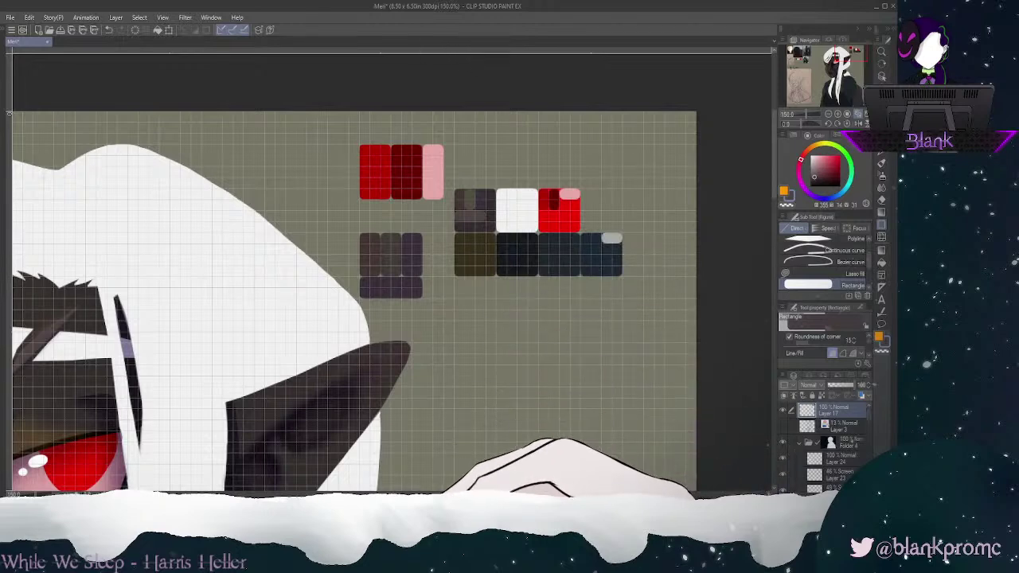
Step: Replace the small swatches on the bright red palette square with dark red, very dark red and light red ones
{"action": "left_click", "coordinate": [571, 218], "text": "alt"}
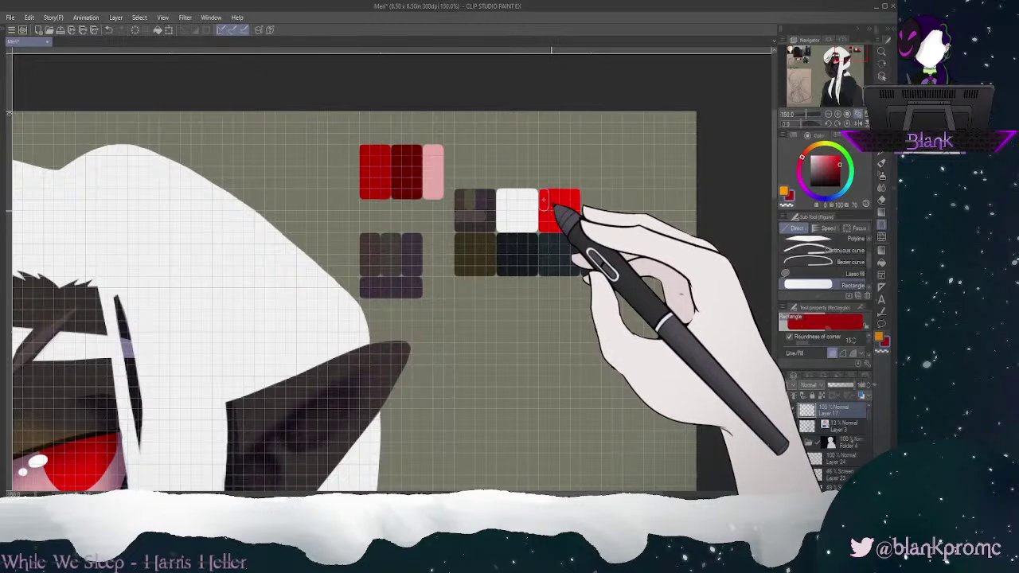
{"action": "left_click_drag", "start_coordinate": [551, 211], "coordinate": [551, 211]}
{"action": "left_click", "coordinate": [408, 171], "text": "alt"}
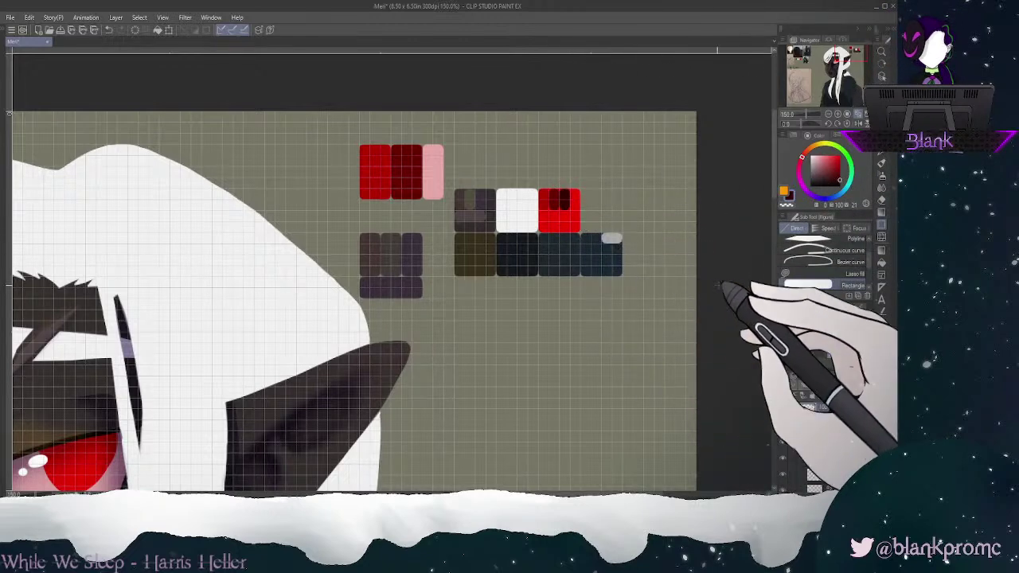
{"action": "left_click", "coordinate": [563, 217], "text": "alt"}
{"action": "left_click_drag", "start_coordinate": [840, 156], "coordinate": [831, 158]}
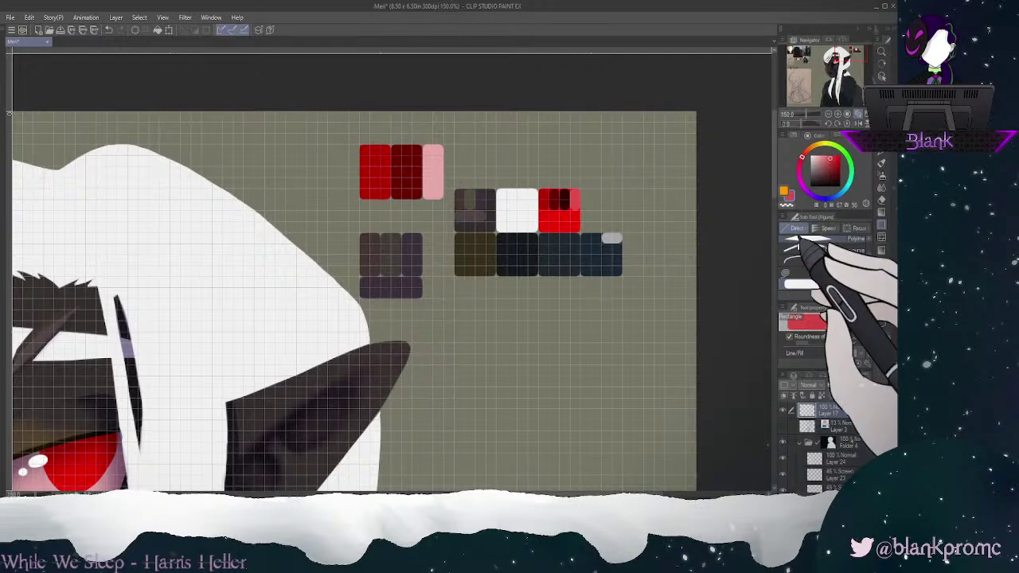
Step: Add a small horizontal pink swatch, sampled from the separate pink swatch, to the lower part of the bright red square
{"action": "left_click", "coordinate": [826, 157]}
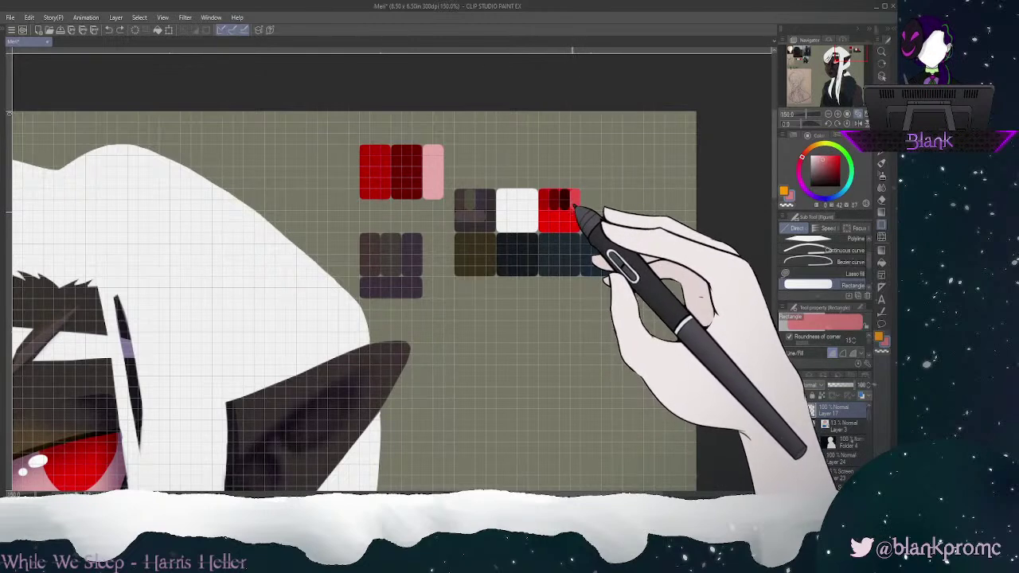
{"action": "left_click_drag", "start_coordinate": [571, 211], "coordinate": [580, 231]}
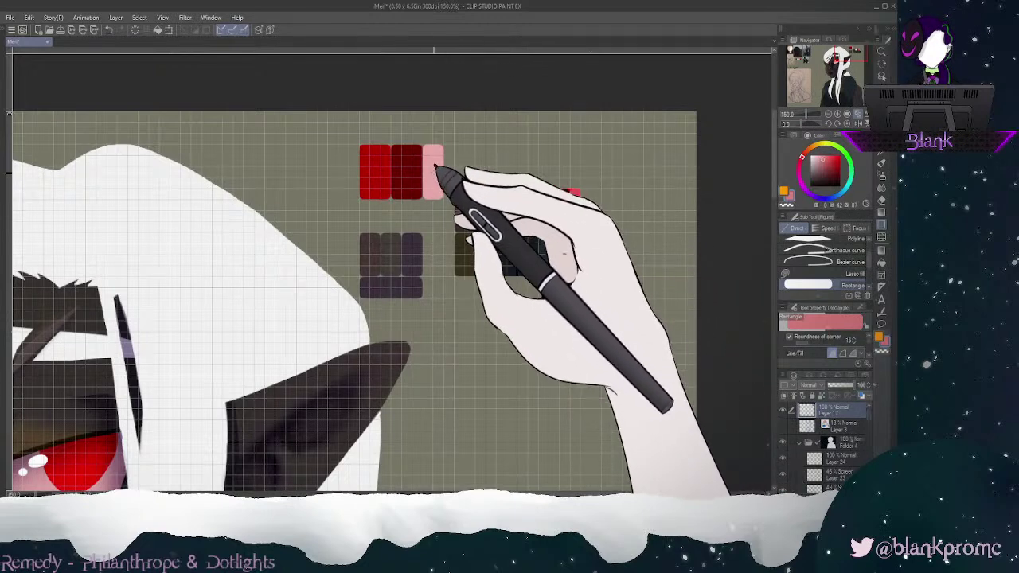
{"action": "left_click", "coordinate": [434, 173], "text": "alt"}
{"action": "left_click_drag", "start_coordinate": [540, 211], "coordinate": [569, 222]}
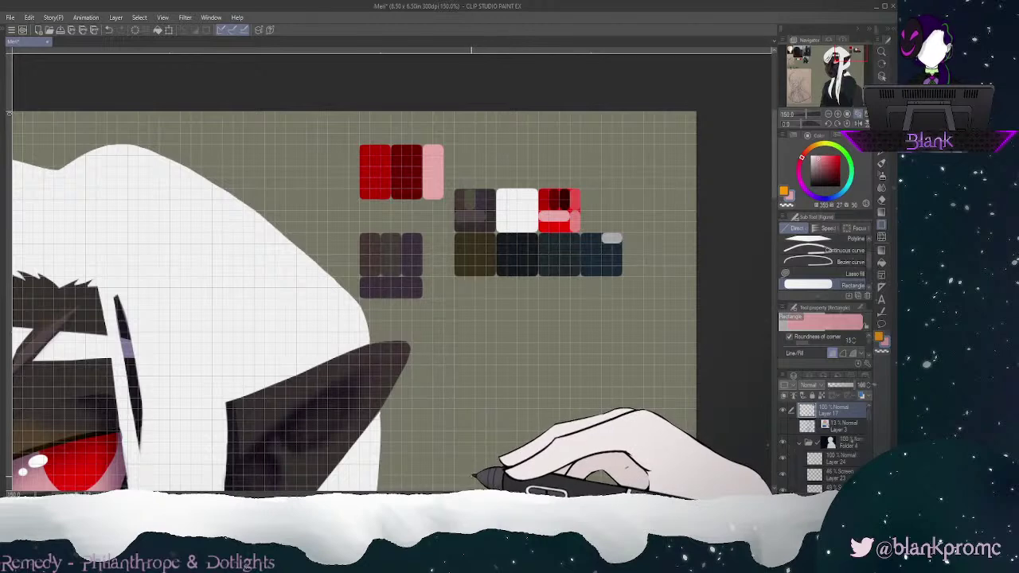
{"action": "key", "text": "ctrl+z"}
{"action": "left_click_drag", "start_coordinate": [541, 212], "coordinate": [559, 220]}
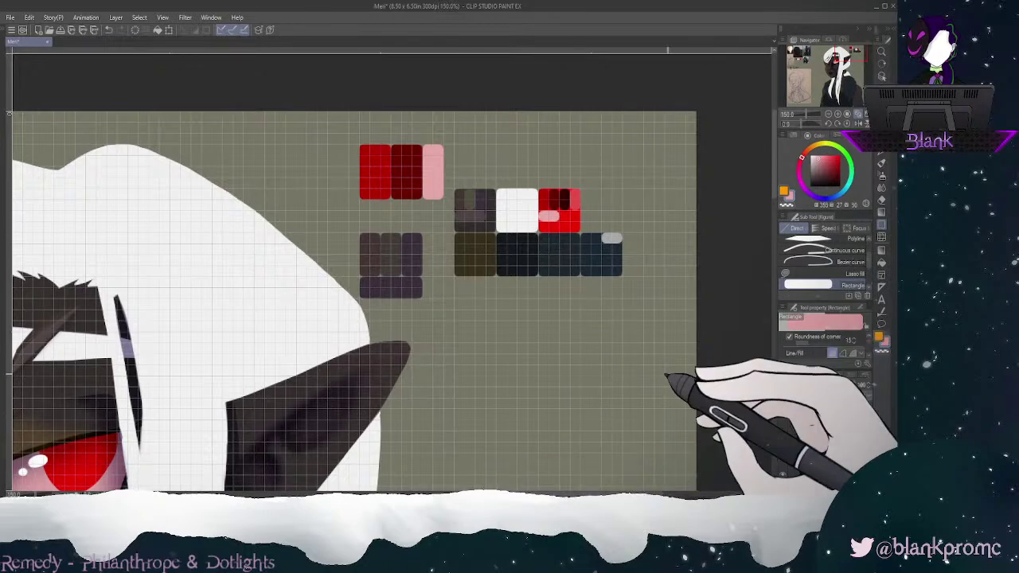
Step: Erase the separate red and skin-tone swatch groups beside the main palette with a size 100 hard eraser, and hide the grid
{"action": "key", "text": "e"}
{"action": "key", "text": "bracketright"}
{"action": "key", "text": "bracketright"}
{"action": "mouse_move", "coordinate": [384, 180]}
{"action": "left_mouse_down"}
{"action": "mouse_move", "coordinate": [379, 137]}
{"action": "mouse_move", "coordinate": [389, 175]}
{"action": "mouse_move", "coordinate": [419, 146]}
{"action": "mouse_move", "coordinate": [421, 177]}
{"action": "mouse_move", "coordinate": [371, 237]}
{"action": "left_mouse_up"}
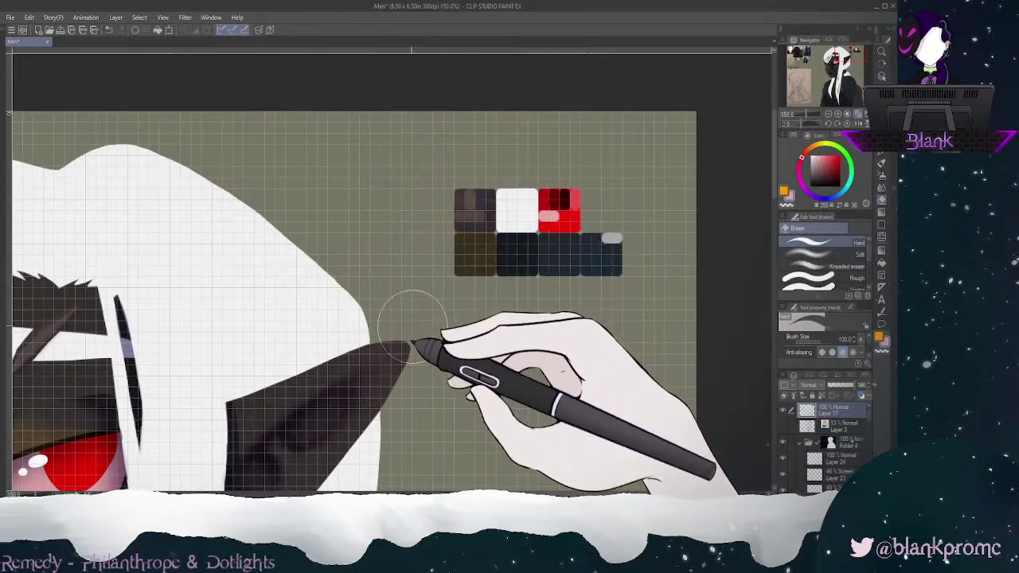
{"action": "key", "text": "ctrl+apostrophe"}
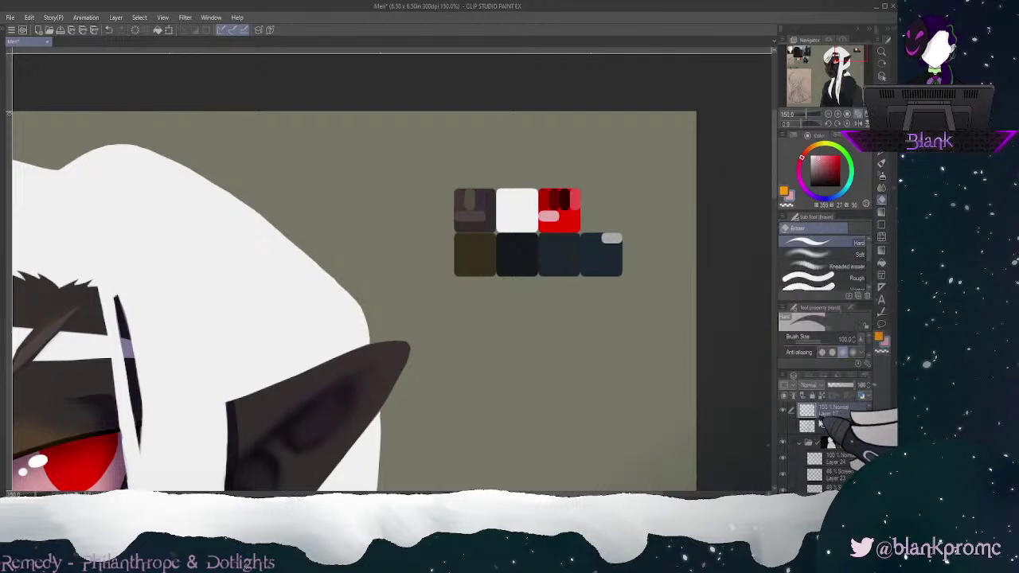
Step: Sample dark red from the palette, make Layer 15 active for the eyes, and hide the white hair covering the face
{"action": "left_click", "coordinate": [552, 199], "text": "alt"}
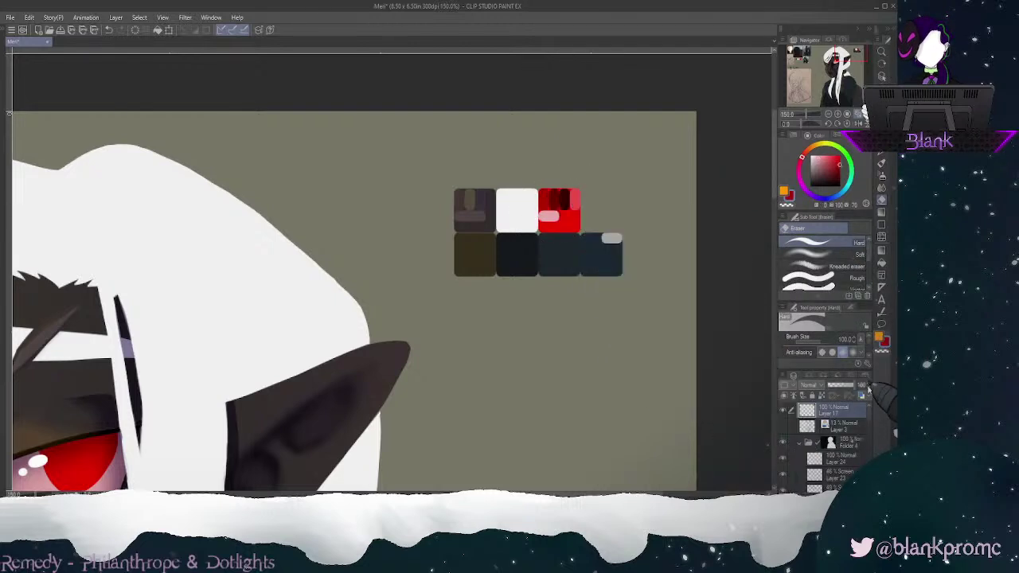
{"action": "left_click_drag", "start_coordinate": [868, 420], "coordinate": [869, 449]}
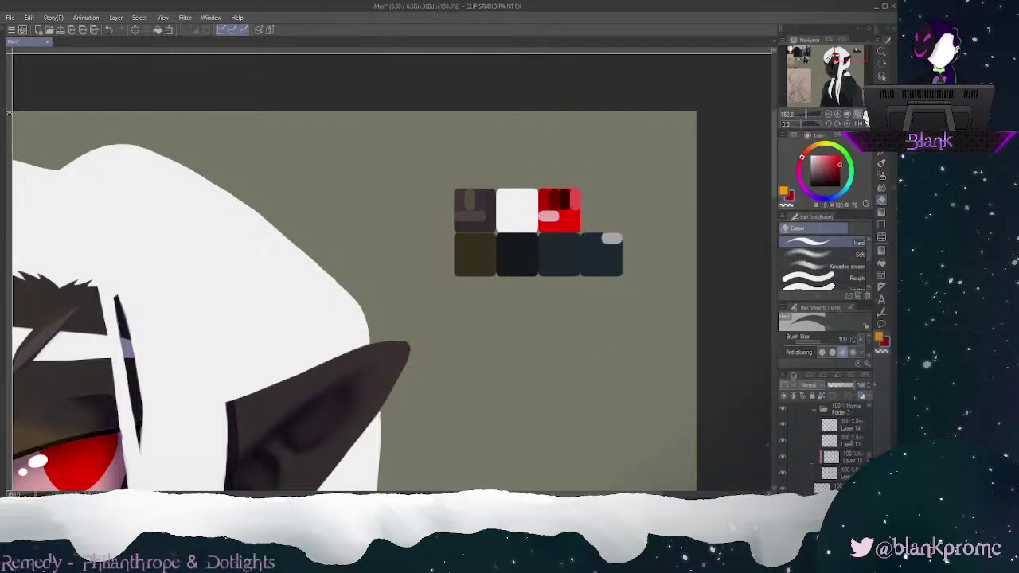
{"action": "left_click_drag", "start_coordinate": [850, 53], "coordinate": [835, 61]}
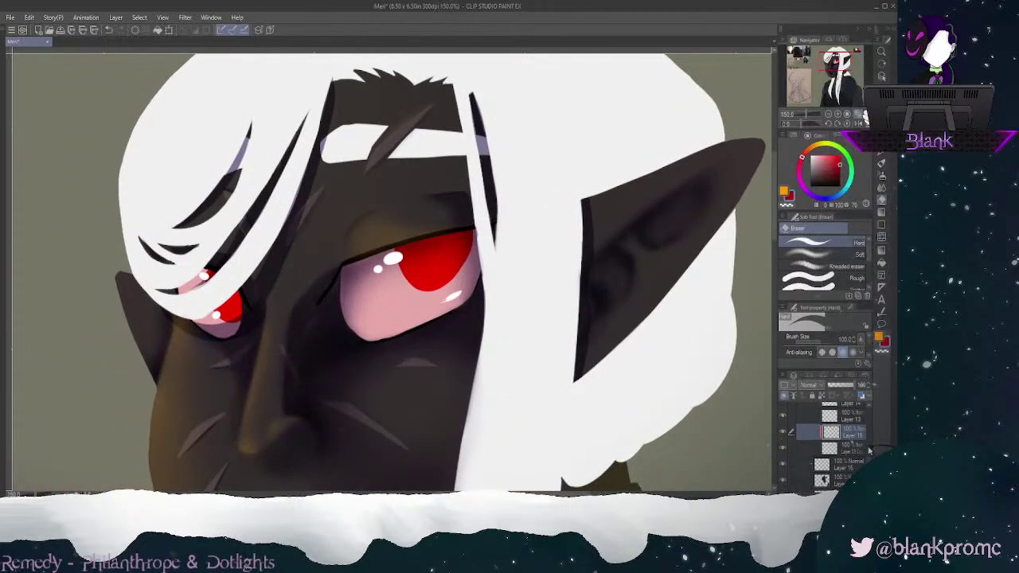
{"action": "scroll", "coordinate": [852, 442], "scroll_direction": "up", "scroll_amount": 3}
{"action": "scroll", "coordinate": [865, 456], "scroll_direction": "up", "scroll_amount": 5}
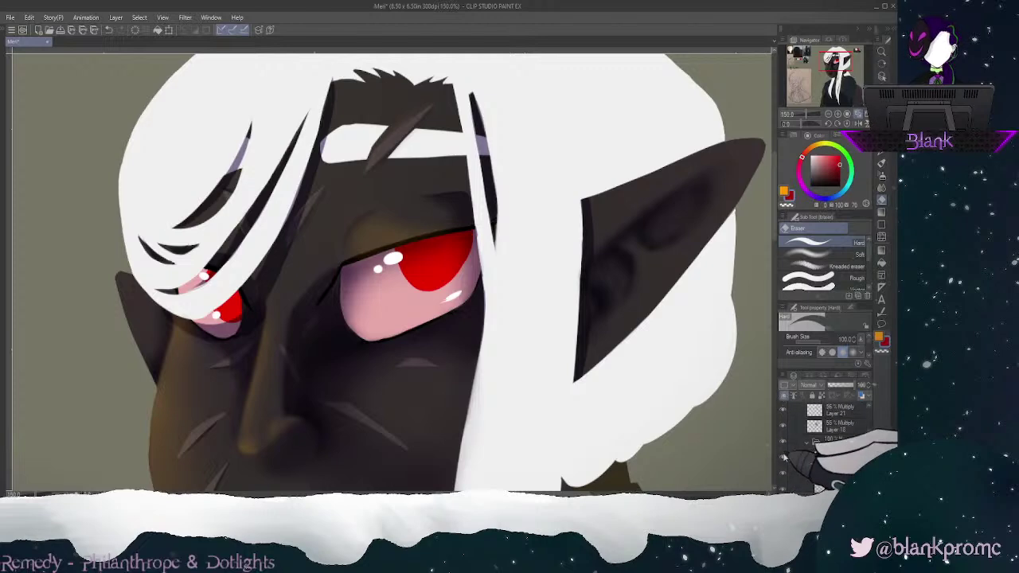
{"action": "left_click", "coordinate": [787, 460]}
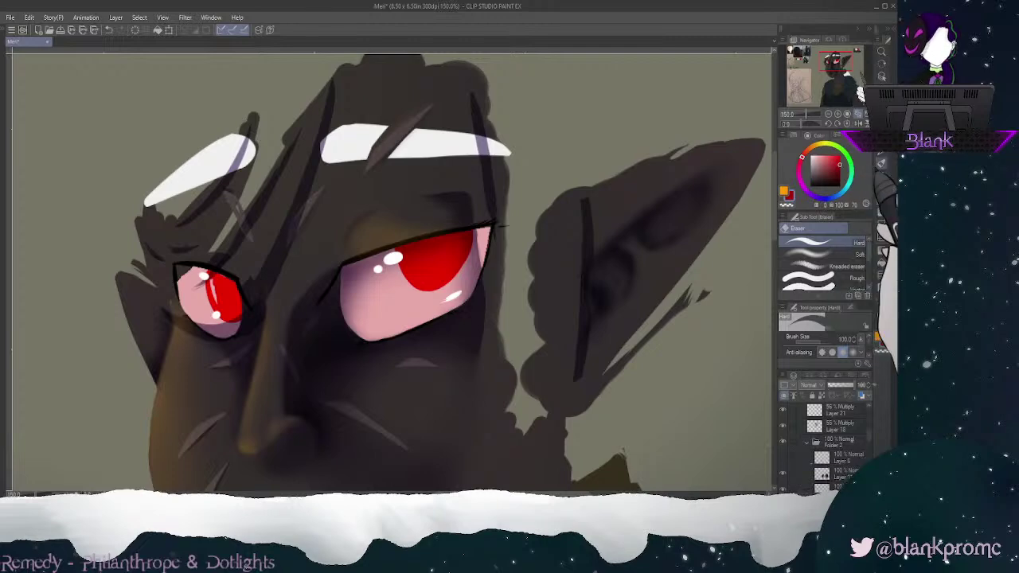
Step: Try to paint dark red shading over the lower part of the larger eye's iris with the G-pen at size 40
{"action": "key", "text": "p"}
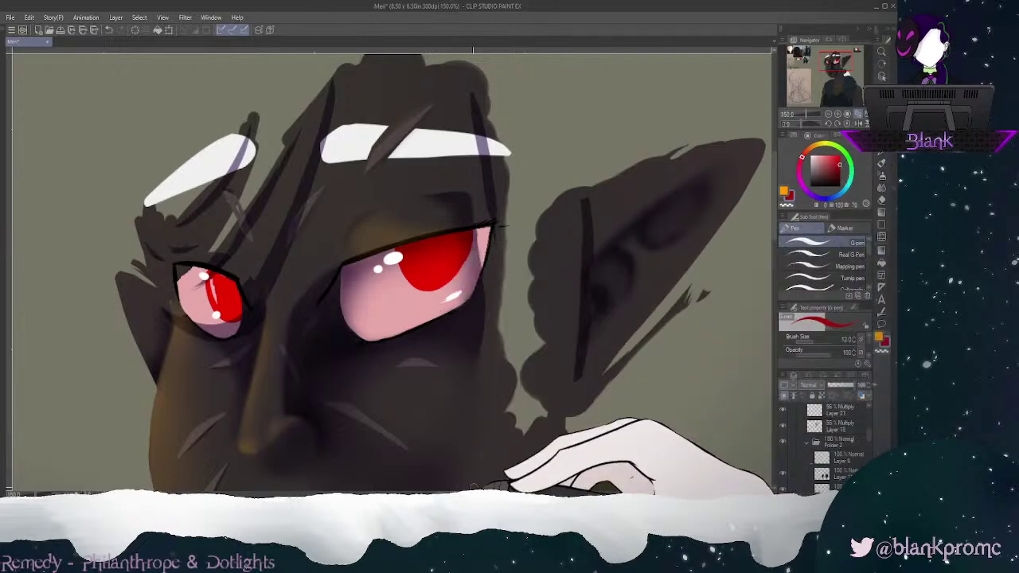
{"action": "key", "text": "bracketright"}
{"action": "key", "text": "bracketright"}
{"action": "key", "text": "bracketright"}
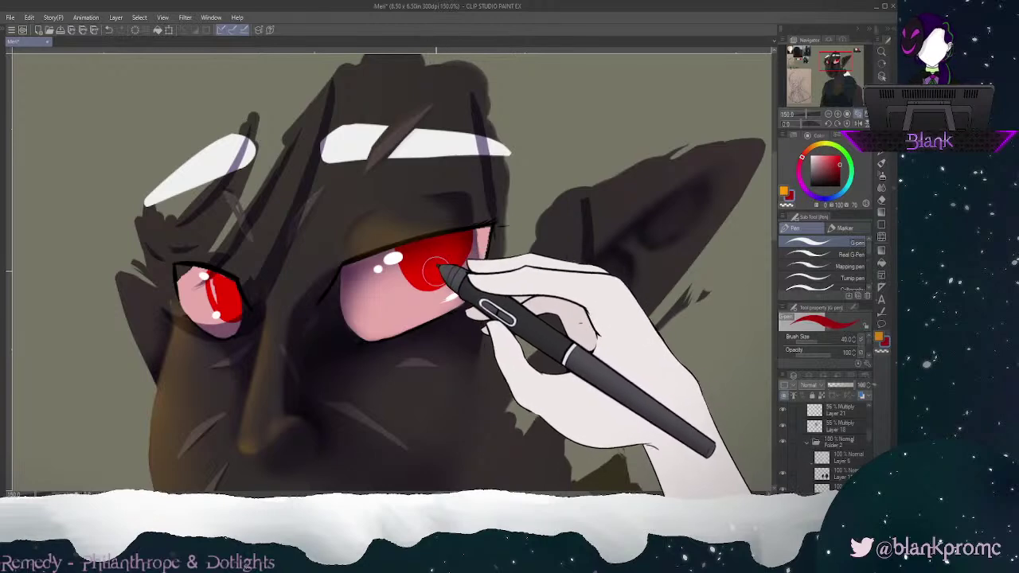
{"action": "key", "text": "bracketright"}
{"action": "key", "text": "bracketright"}
{"action": "key", "text": "bracketright"}
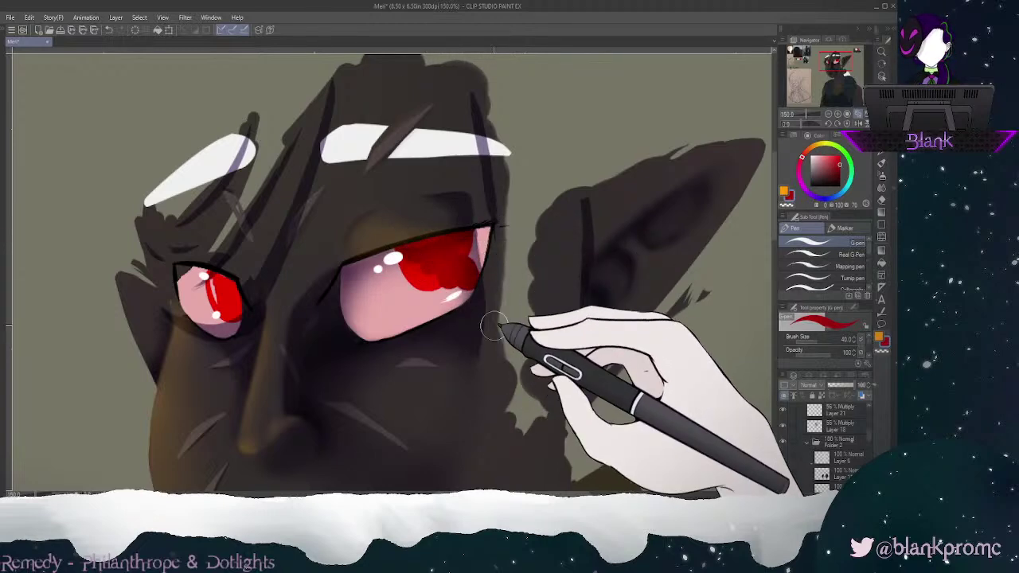
Step: Auto-select the larger eye's red iris on Layer 15, referring to the editing layer only
{"action": "scroll", "coordinate": [869, 457], "scroll_direction": "down", "scroll_amount": 3}
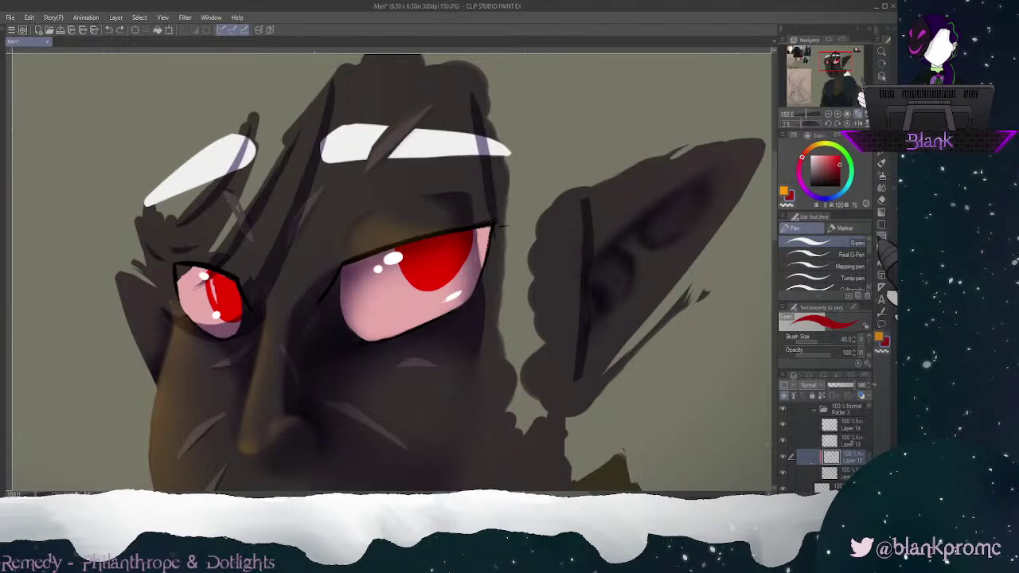
{"action": "left_click", "coordinate": [882, 114]}
{"action": "left_click", "coordinate": [440, 263]}
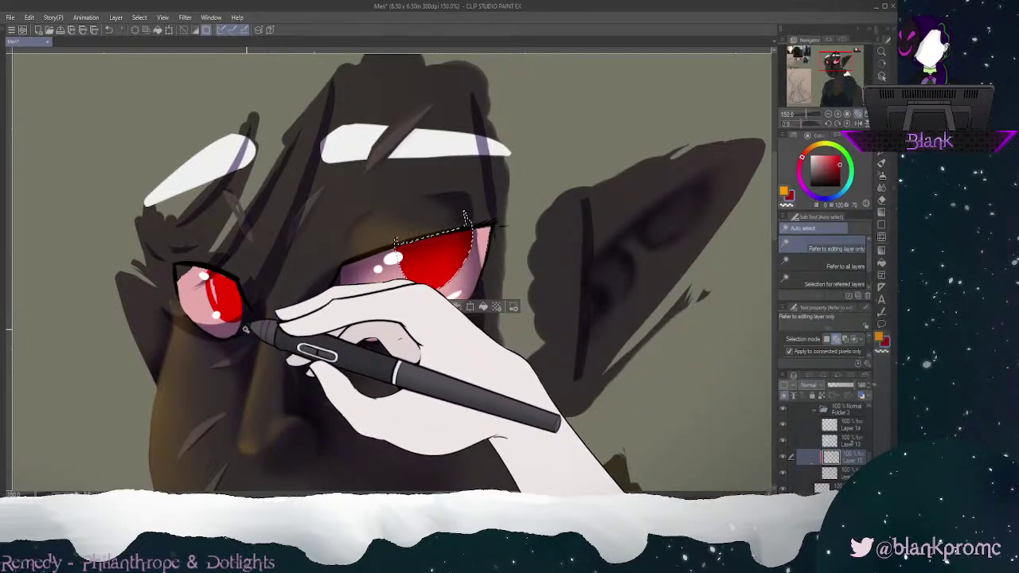
Step: Add the smaller eye's red iris to the selection and shade both irises dark red with the G-pen at size 40
{"action": "left_click", "coordinate": [220, 295], "text": "shift"}
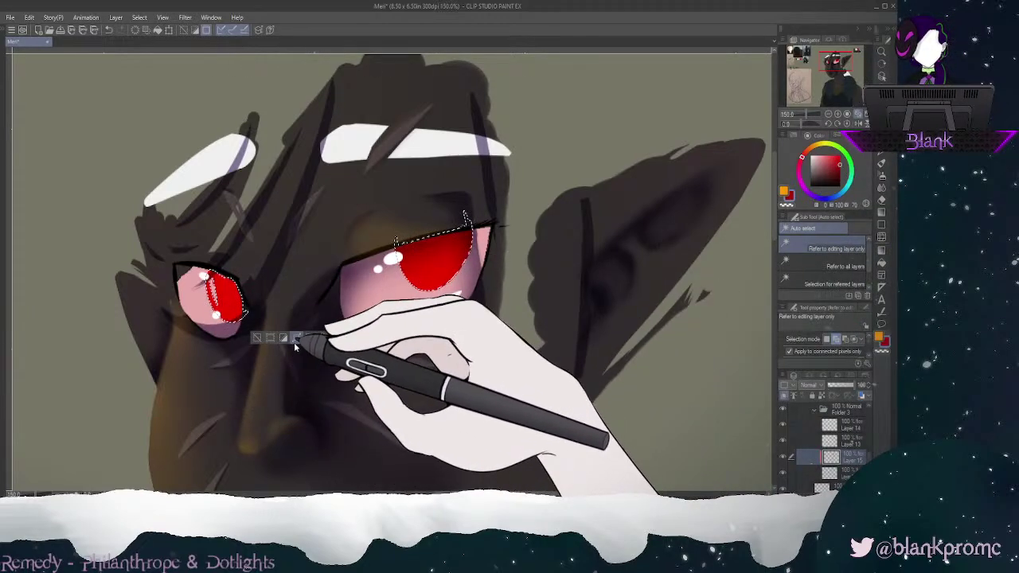
{"action": "left_click", "coordinate": [782, 449]}
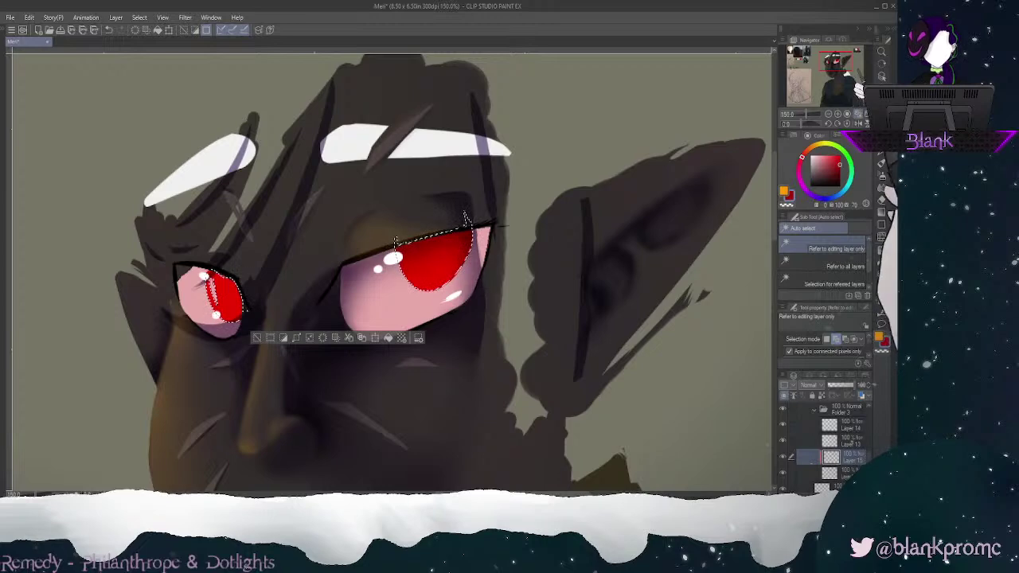
{"action": "key", "text": "p"}
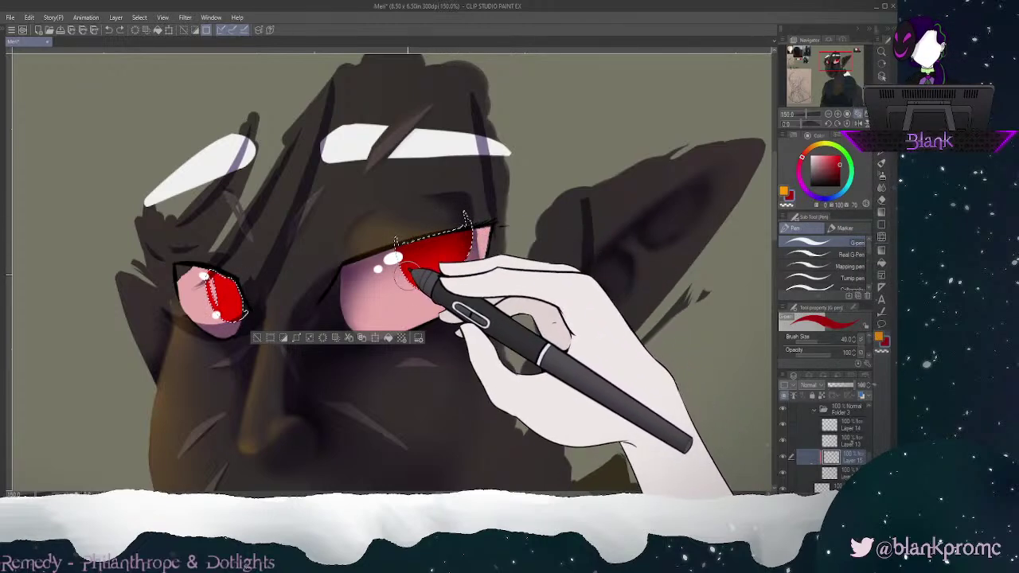
{"action": "mouse_move", "coordinate": [394, 258]}
{"action": "left_mouse_down"}
{"action": "mouse_move", "coordinate": [496, 241]}
{"action": "mouse_move", "coordinate": [394, 277]}
{"action": "mouse_move", "coordinate": [460, 257]}
{"action": "left_mouse_up"}
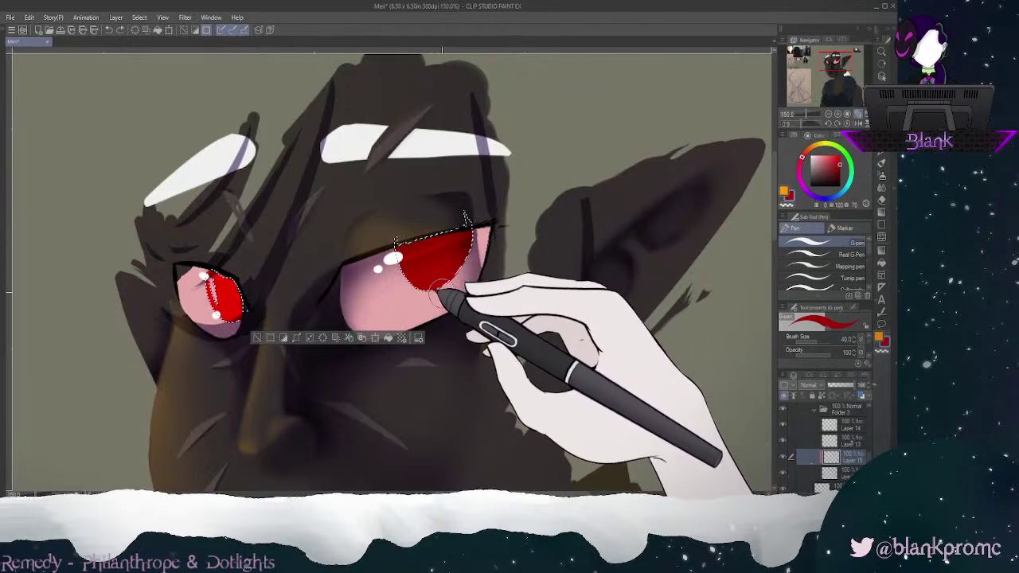
{"action": "left_click_drag", "start_coordinate": [235, 304], "coordinate": [221, 301]}
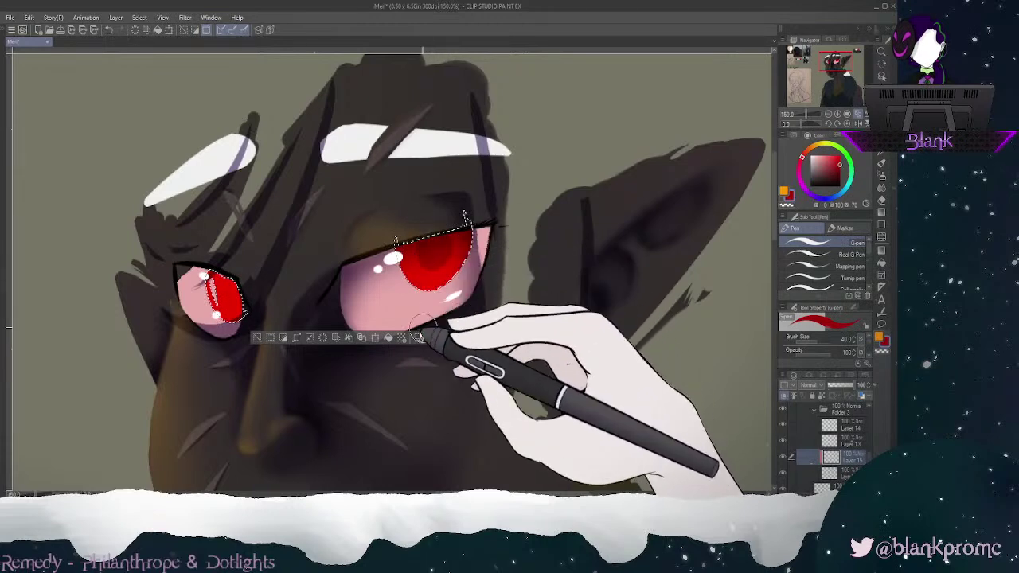
{"action": "left_click_drag", "start_coordinate": [233, 295], "coordinate": [229, 301]}
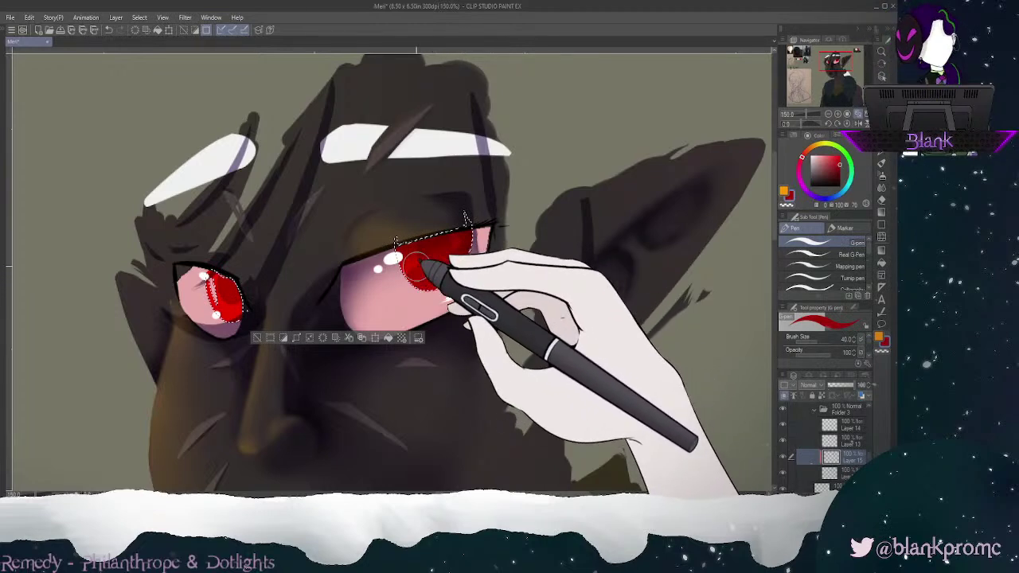
{"action": "left_click_drag", "start_coordinate": [211, 285], "coordinate": [231, 312]}
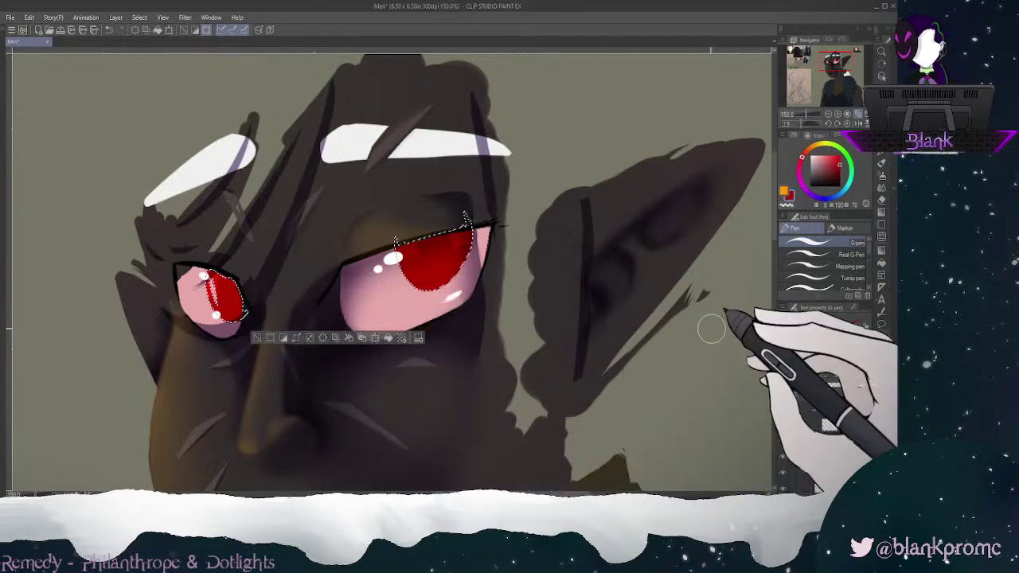
Step: Paint pupils in progressively darker reds at the upper part of both irises with the G-pen
{"action": "left_click_drag", "start_coordinate": [836, 62], "coordinate": [846, 51]}
{"action": "left_click_drag", "start_coordinate": [227, 443], "coordinate": [442, 163]}
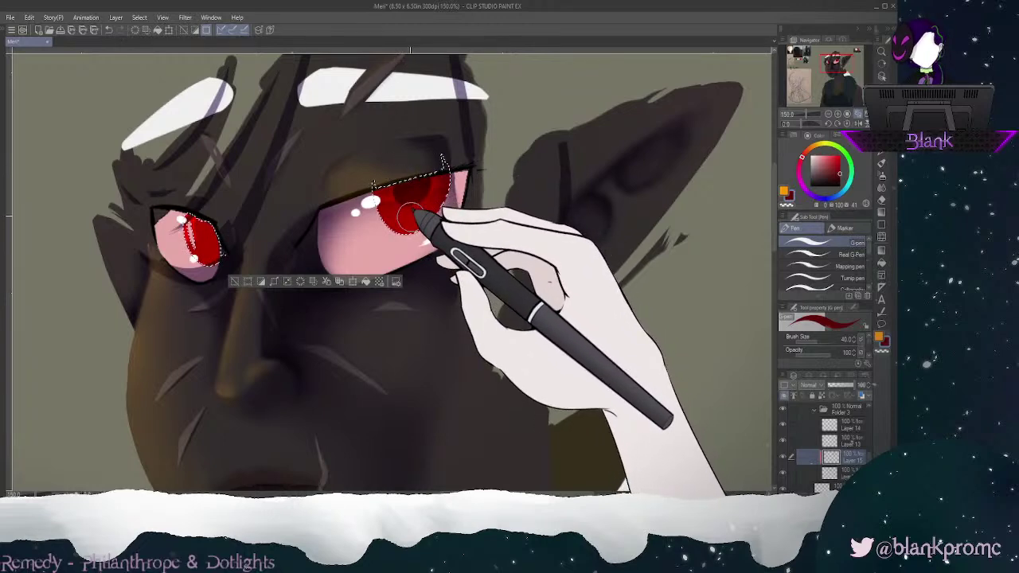
{"action": "left_click_drag", "start_coordinate": [392, 185], "coordinate": [436, 189]}
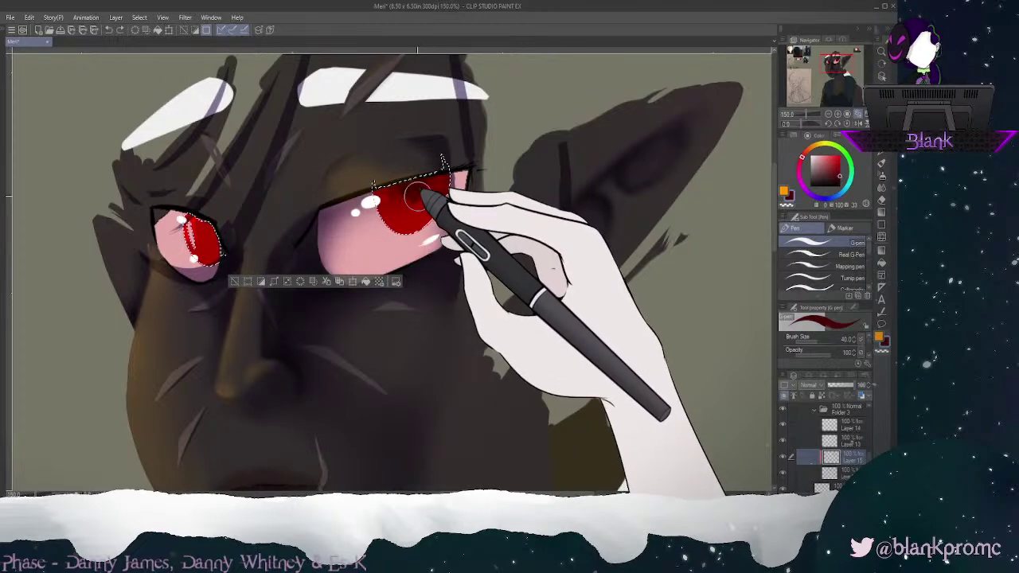
{"action": "left_click_drag", "start_coordinate": [206, 229], "coordinate": [210, 231]}
{"action": "mouse_move", "coordinate": [838, 63]}
{"action": "left_mouse_down"}
{"action": "mouse_move", "coordinate": [851, 47]}
{"action": "mouse_move", "coordinate": [834, 64]}
{"action": "left_mouse_up"}
{"action": "left_click", "coordinate": [620, 223], "text": "alt"}
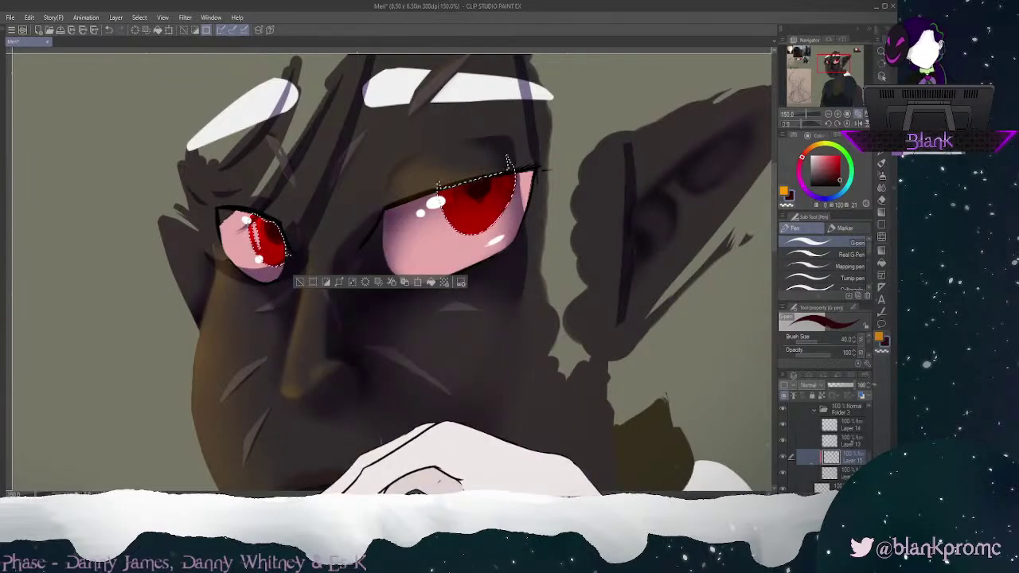
{"action": "left_click_drag", "start_coordinate": [507, 163], "coordinate": [595, 127]}
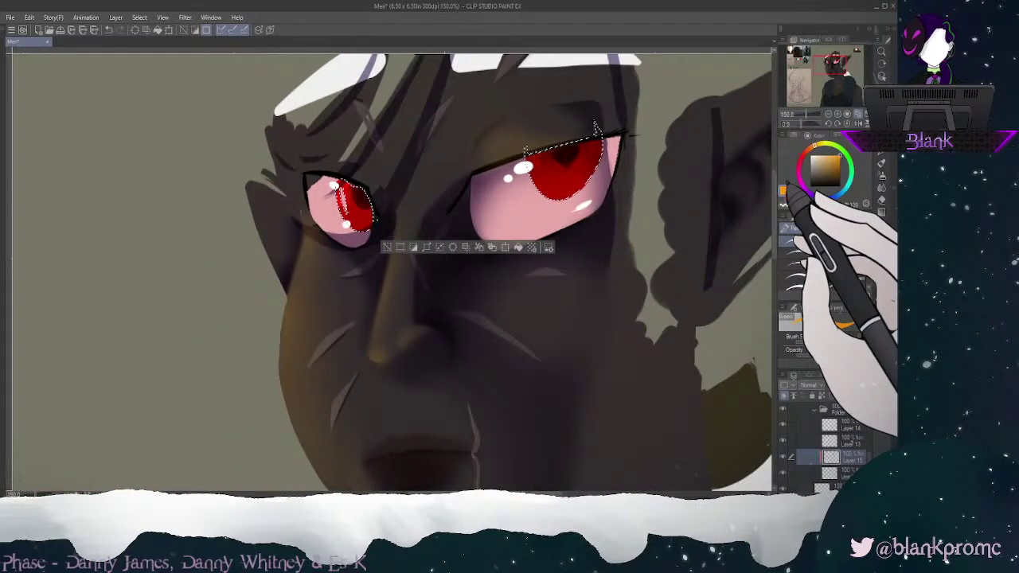
Step: Try to paint brighter red around the pupils in both irises, sample reds from the larger iris, and undo the last stroke
{"action": "left_click", "coordinate": [784, 191]}
{"action": "mouse_move", "coordinate": [595, 127]}
{"action": "left_mouse_down"}
{"action": "mouse_move", "coordinate": [300, 255]}
{"action": "mouse_move", "coordinate": [249, 296]}
{"action": "mouse_move", "coordinate": [449, 219]}
{"action": "mouse_move", "coordinate": [496, 186]}
{"action": "left_mouse_up"}
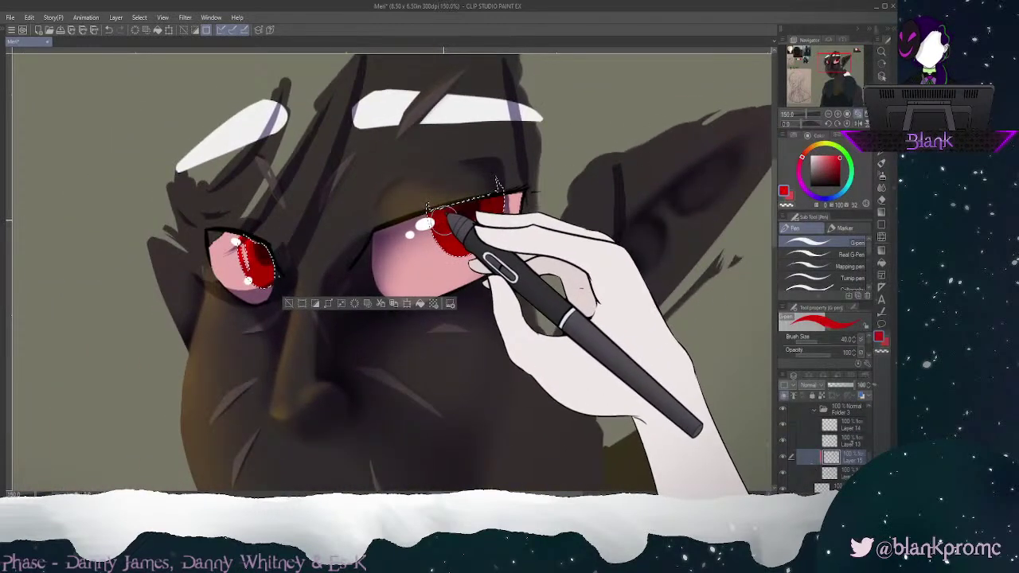
{"action": "mouse_move", "coordinate": [429, 207]}
{"action": "left_mouse_down"}
{"action": "mouse_move", "coordinate": [439, 228]}
{"action": "mouse_move", "coordinate": [502, 225]}
{"action": "mouse_move", "coordinate": [493, 211]}
{"action": "mouse_move", "coordinate": [459, 253]}
{"action": "mouse_move", "coordinate": [449, 233]}
{"action": "left_mouse_up"}
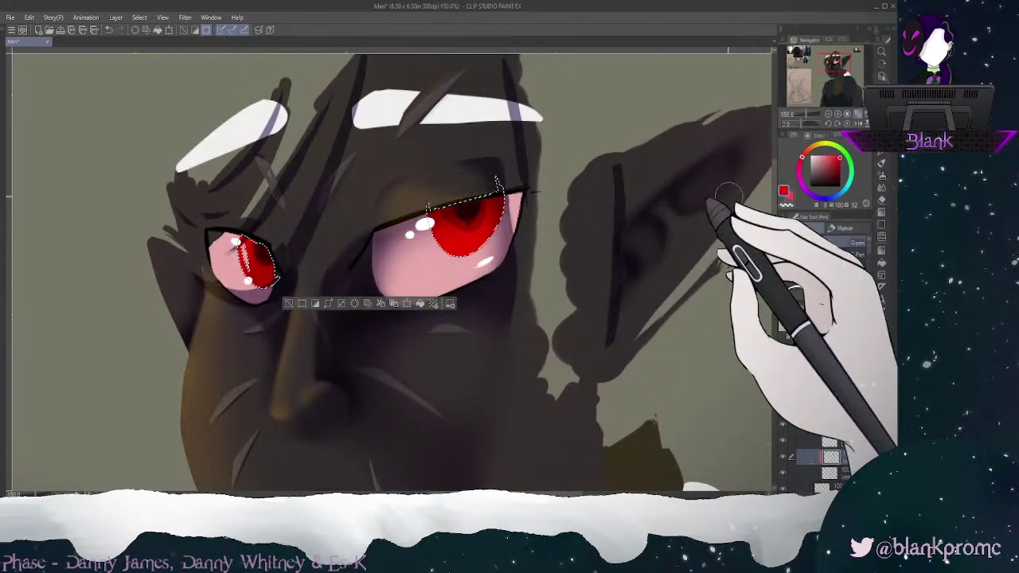
{"action": "left_click", "coordinate": [467, 214], "text": "alt"}
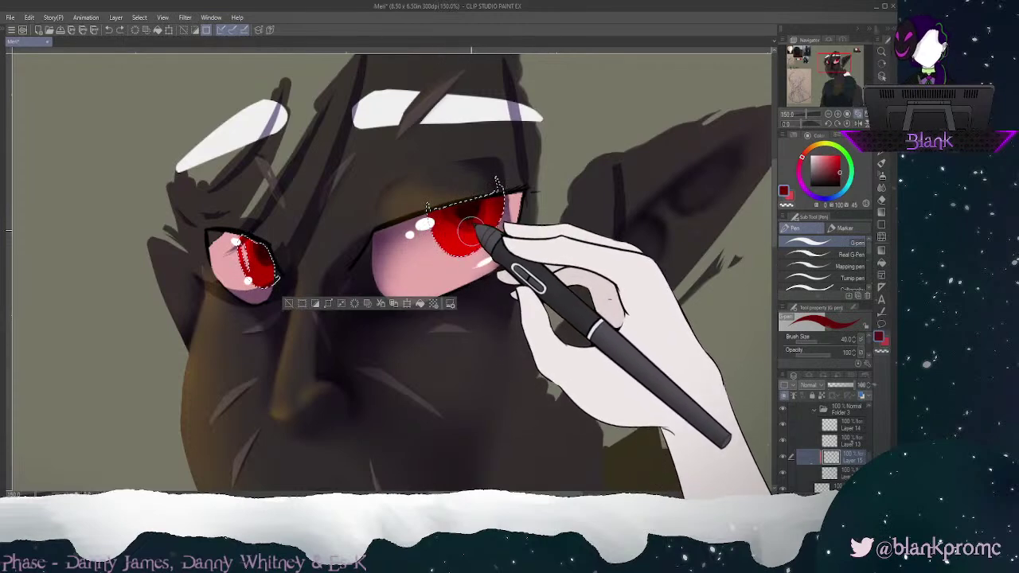
{"action": "left_click", "coordinate": [476, 227], "text": "alt"}
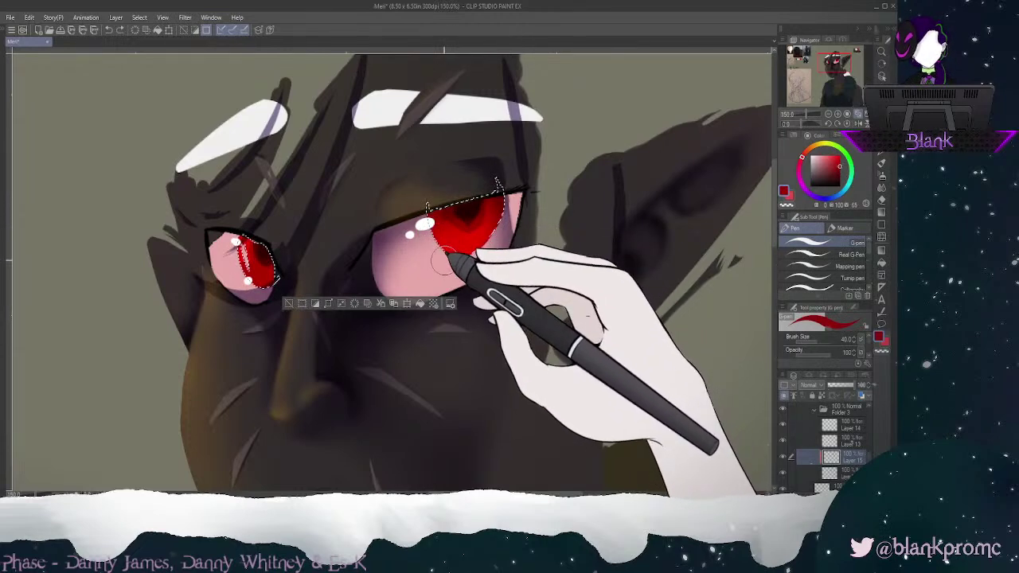
{"action": "key", "text": "ctrl+z"}
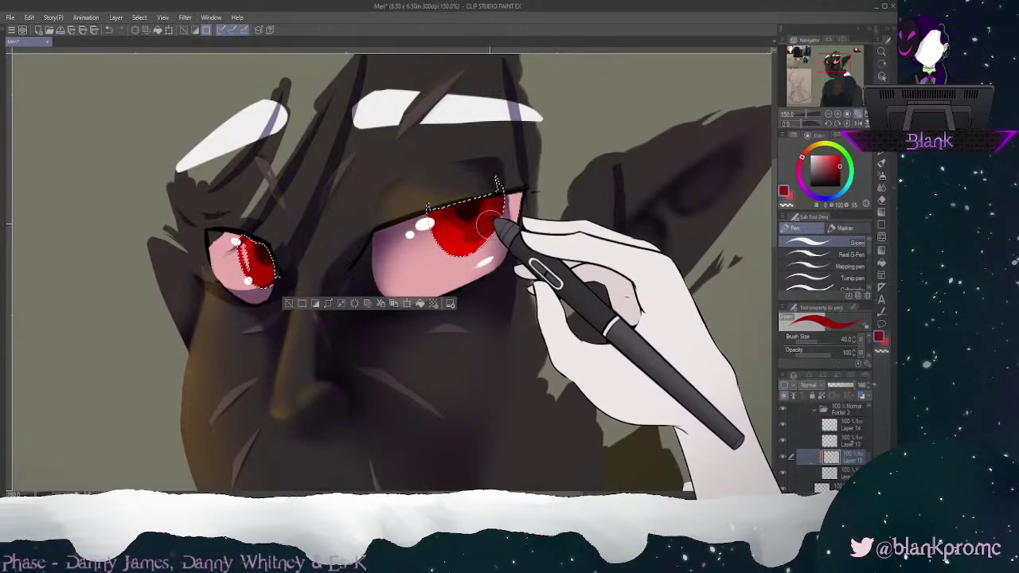
Step: Repaint the larger eye's iris in dark red and deepen both pupils with a near-black red
{"action": "mouse_move", "coordinate": [450, 242]}
{"action": "left_mouse_down"}
{"action": "mouse_move", "coordinate": [452, 231]}
{"action": "mouse_move", "coordinate": [476, 237]}
{"action": "mouse_move", "coordinate": [483, 228]}
{"action": "mouse_move", "coordinate": [449, 217]}
{"action": "left_mouse_up"}
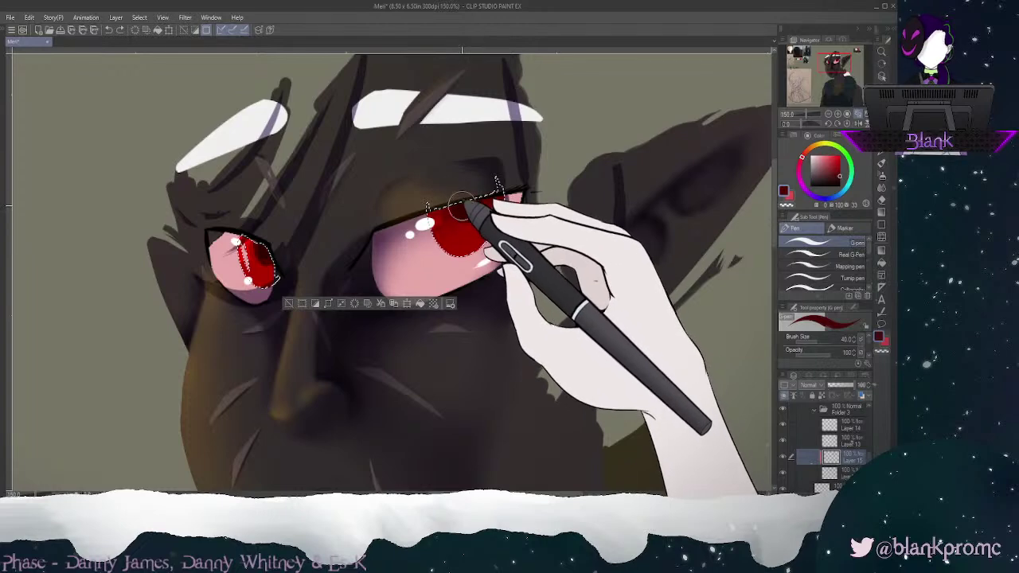
{"action": "left_click", "coordinate": [258, 248], "text": "alt"}
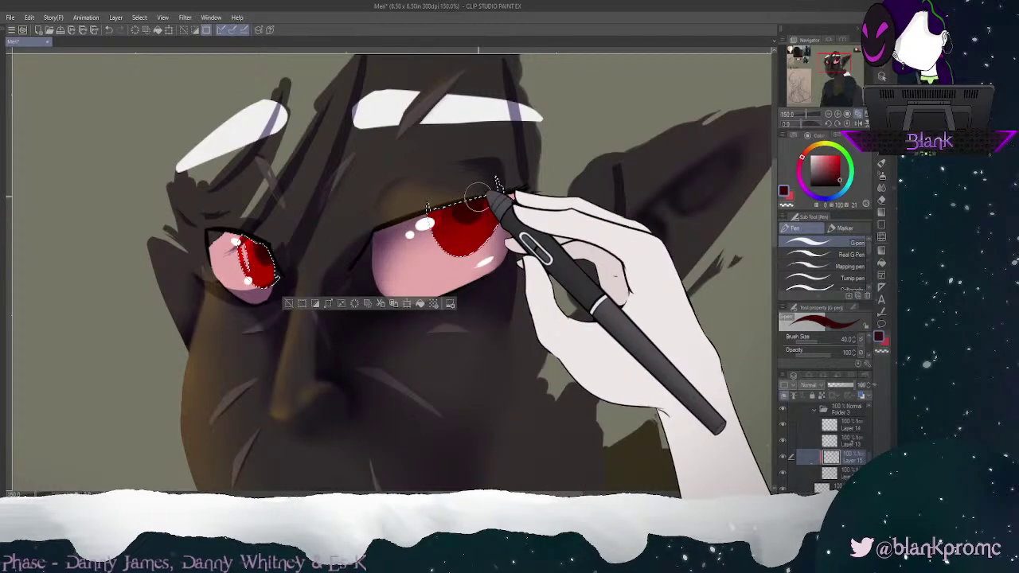
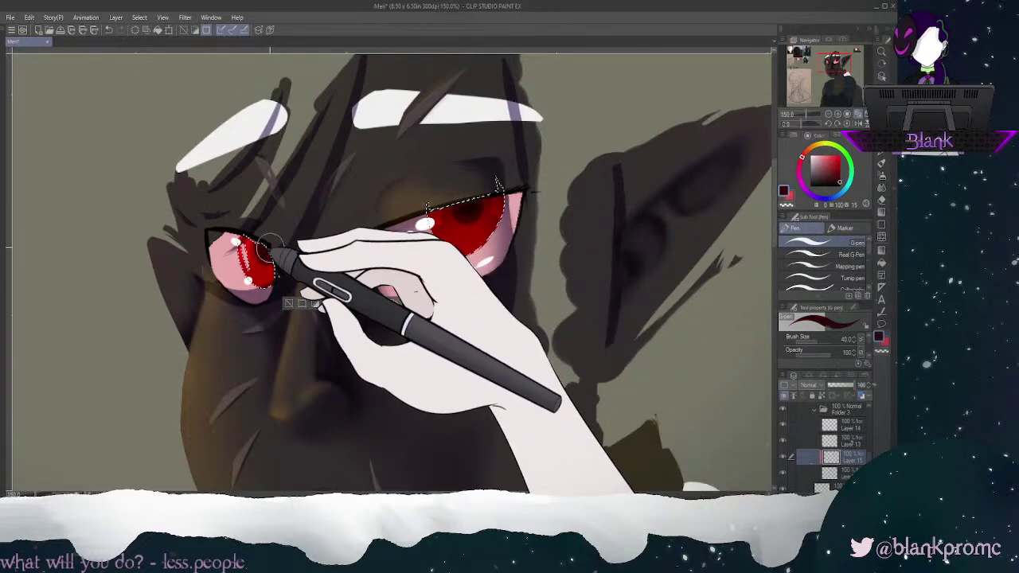
Step: Blend the pupil edges into the red of both irises with the Painterly blender, raising its brush size to 20
{"action": "key", "text": "j"}
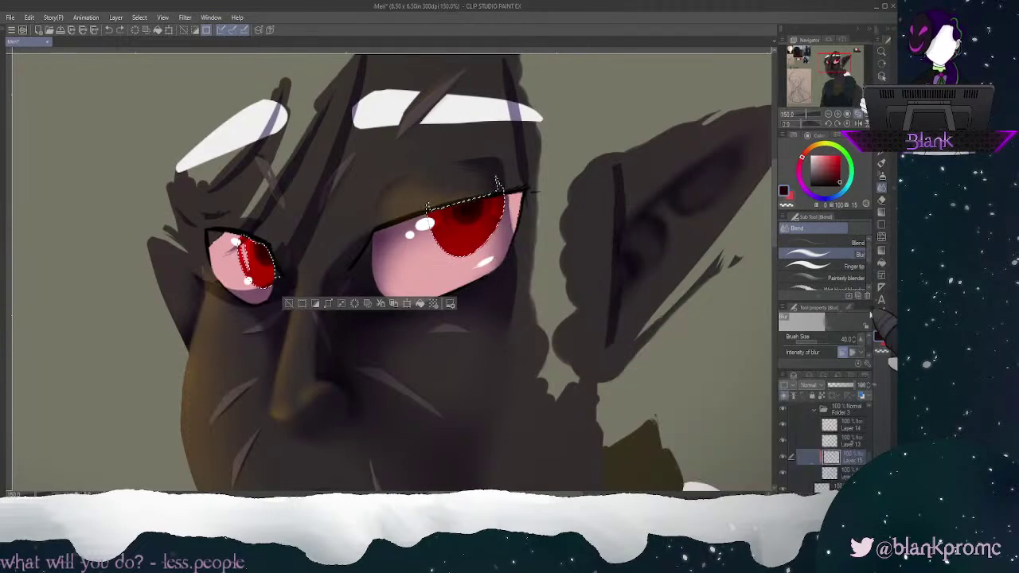
{"action": "left_click", "coordinate": [846, 278]}
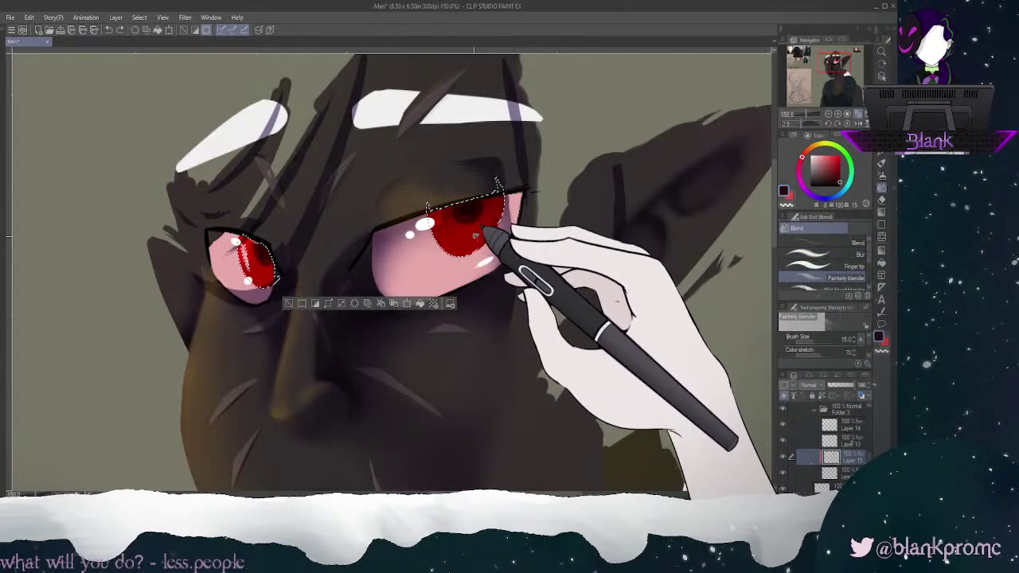
{"action": "left_click_drag", "start_coordinate": [443, 220], "coordinate": [446, 221]}
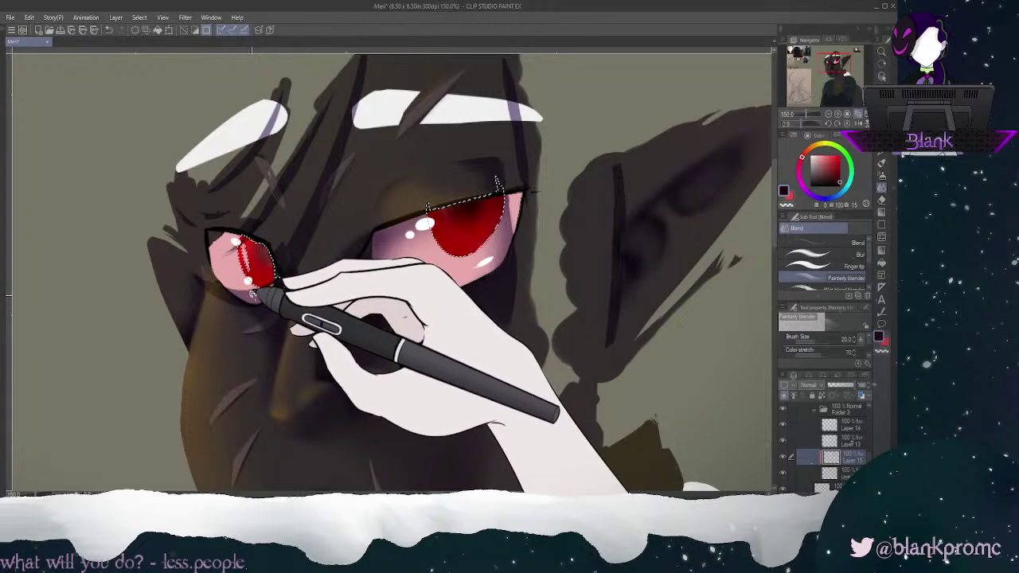
Step: Repaint the smaller eye's dark pupil with the G-pen and sample dark red from the larger eye's pupil
{"action": "left_click", "coordinate": [845, 114]}
{"action": "left_click_drag", "start_coordinate": [832, 57], "coordinate": [831, 55]}
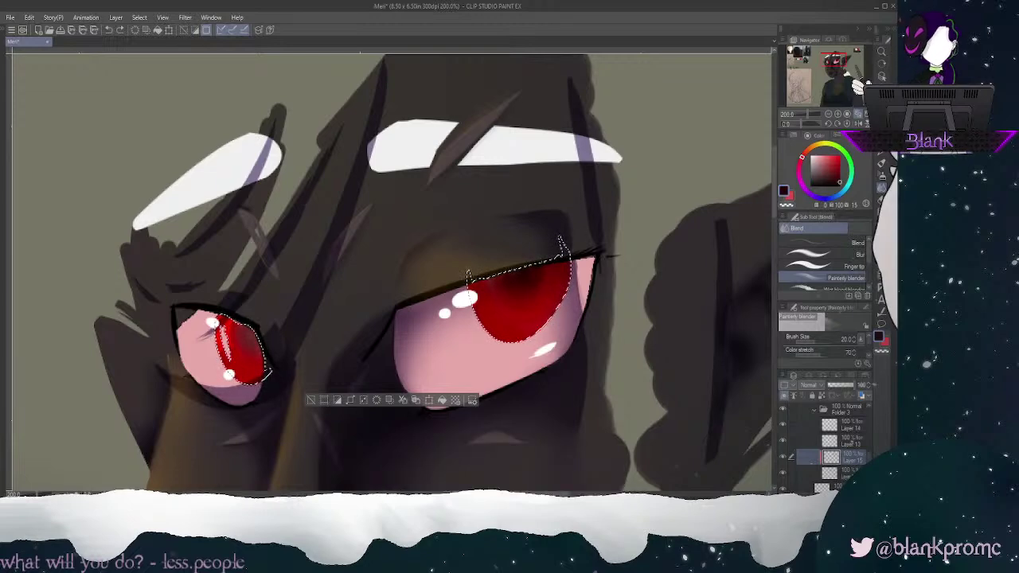
{"action": "mouse_move", "coordinate": [836, 60]}
{"action": "left_mouse_down"}
{"action": "mouse_move", "coordinate": [852, 58]}
{"action": "mouse_move", "coordinate": [833, 63]}
{"action": "left_mouse_up"}
{"action": "key", "text": "p"}
{"action": "mouse_move", "coordinate": [309, 219]}
{"action": "left_mouse_down"}
{"action": "mouse_move", "coordinate": [293, 195]}
{"action": "mouse_move", "coordinate": [322, 231]}
{"action": "mouse_move", "coordinate": [307, 204]}
{"action": "mouse_move", "coordinate": [299, 216]}
{"action": "mouse_move", "coordinate": [325, 223]}
{"action": "mouse_move", "coordinate": [309, 198]}
{"action": "mouse_move", "coordinate": [312, 223]}
{"action": "left_mouse_up"}
{"action": "left_click", "coordinate": [571, 174], "text": "alt"}
{"action": "left_click", "coordinate": [588, 156], "text": "alt"}
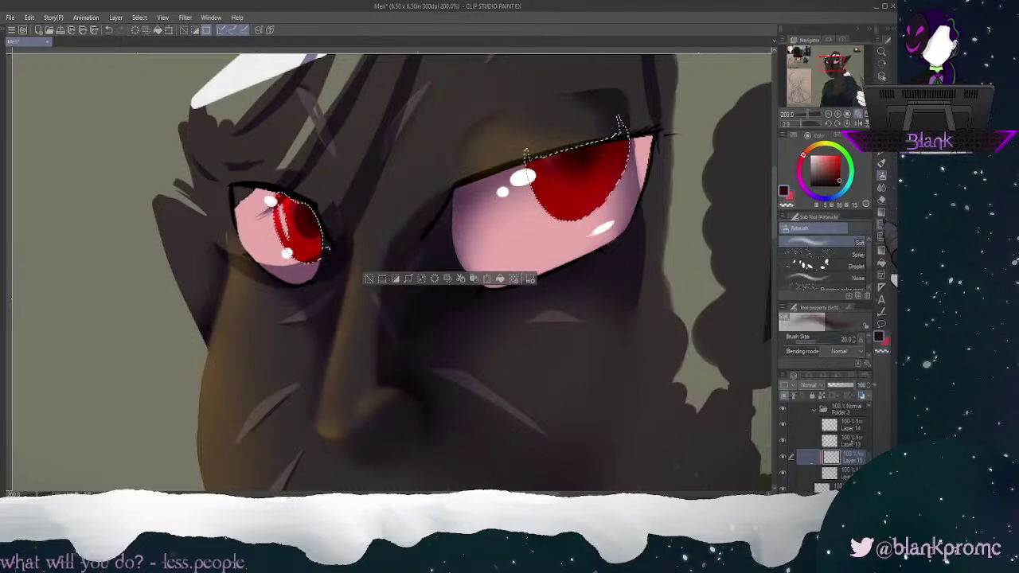
Step: Soften the pupils of both eyes with the Painterly blender, increasing the brush size to 25 and 30
{"action": "key", "text": "bracketright"}
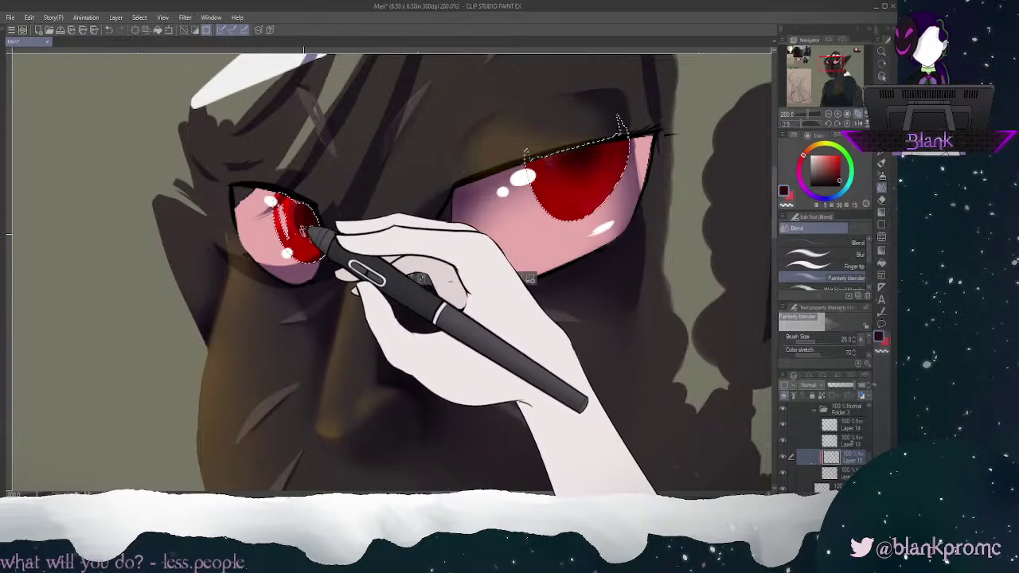
{"action": "mouse_move", "coordinate": [292, 215]}
{"action": "left_mouse_down"}
{"action": "mouse_move", "coordinate": [293, 199]}
{"action": "mouse_move", "coordinate": [308, 224]}
{"action": "mouse_move", "coordinate": [300, 206]}
{"action": "mouse_move", "coordinate": [309, 195]}
{"action": "mouse_move", "coordinate": [298, 210]}
{"action": "mouse_move", "coordinate": [312, 219]}
{"action": "left_mouse_up"}
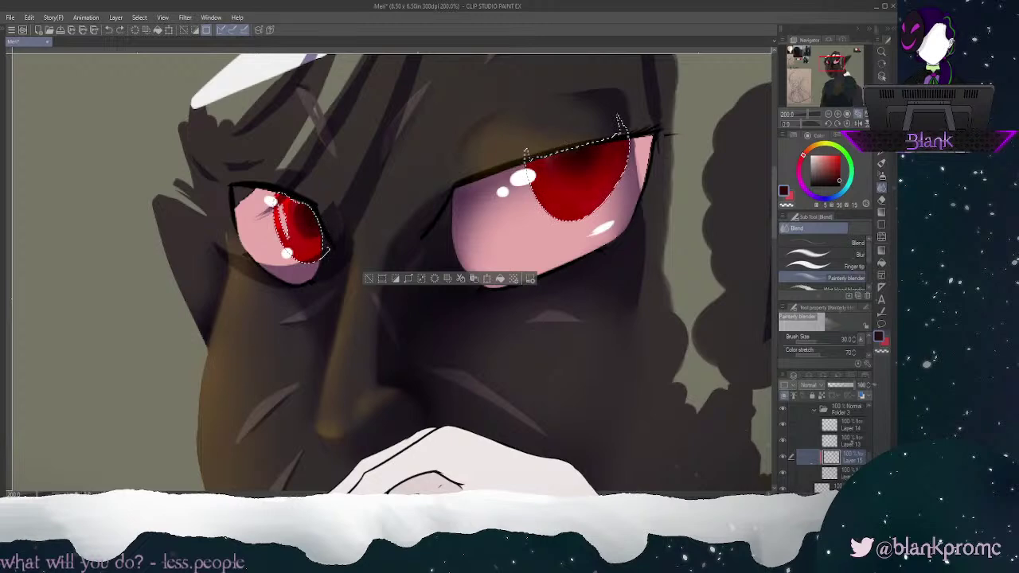
{"action": "left_click_drag", "start_coordinate": [569, 158], "coordinate": [602, 149]}
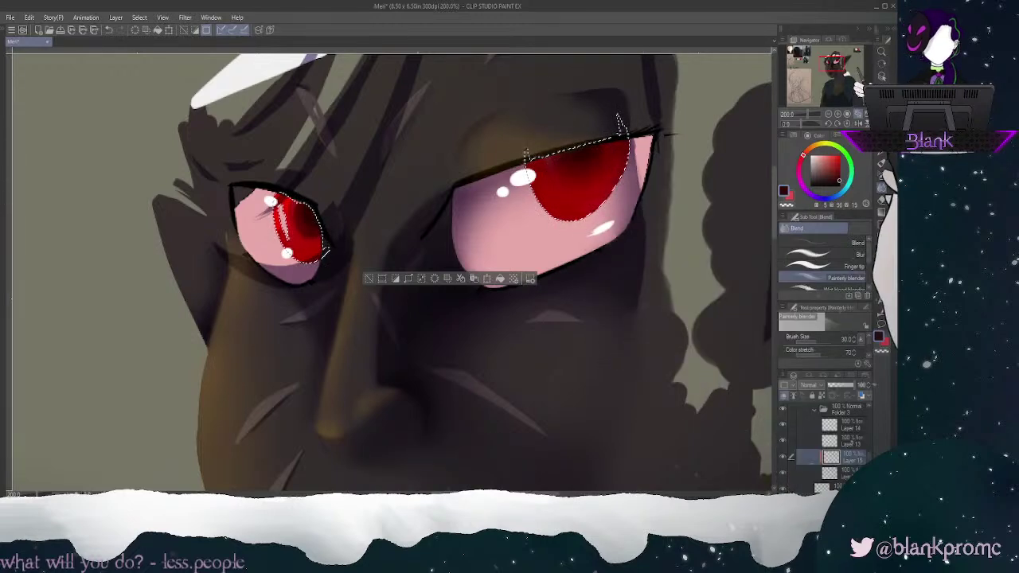
Step: Paint a lighter, muted red over the irises with the G-pen and blend it with the Painterly blender at size 30
{"action": "left_click", "coordinate": [886, 344]}
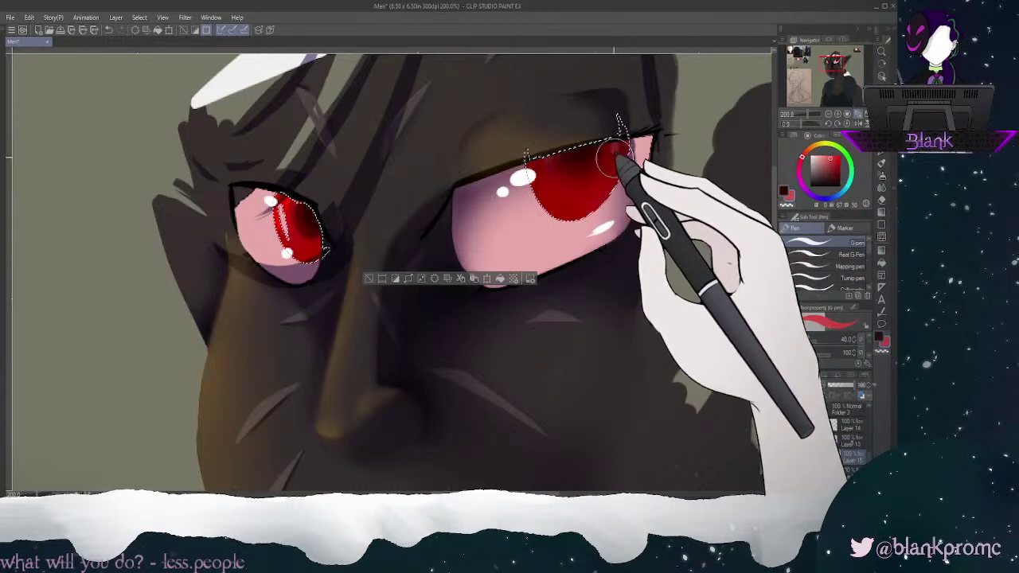
{"action": "left_click_drag", "start_coordinate": [560, 182], "coordinate": [548, 176]}
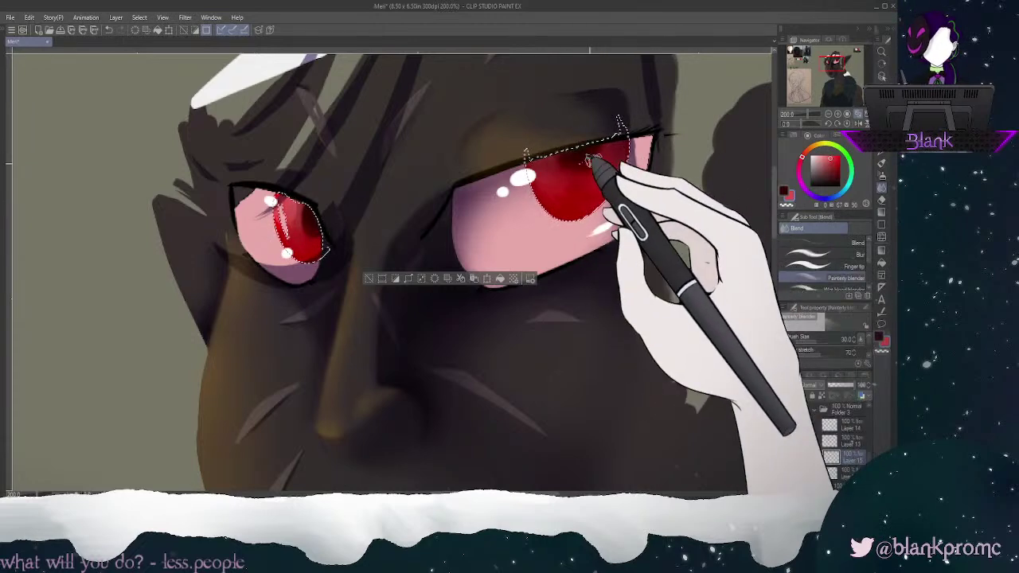
{"action": "left_click_drag", "start_coordinate": [563, 196], "coordinate": [573, 221]}
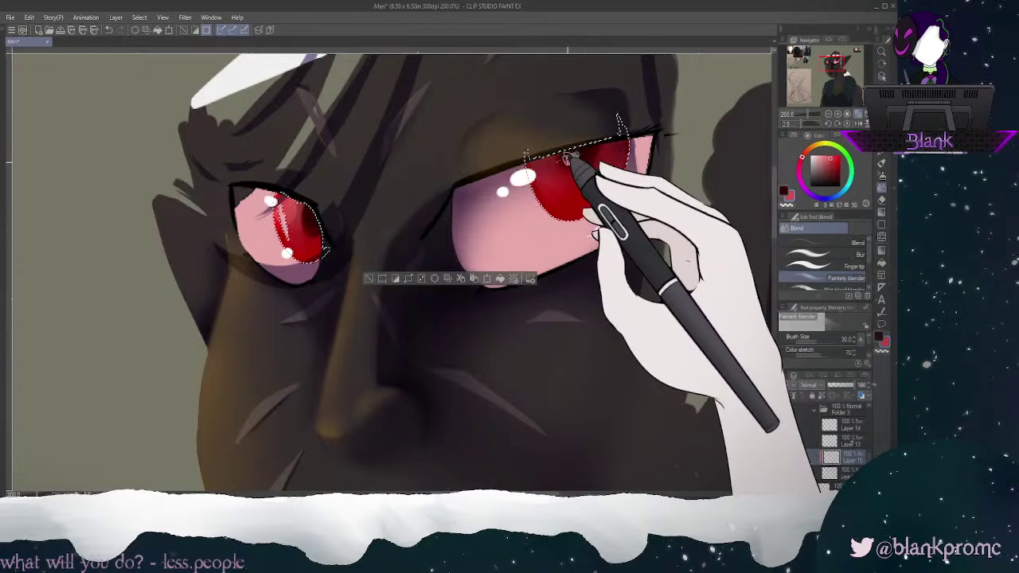
{"action": "mouse_move", "coordinate": [301, 232]}
{"action": "left_mouse_down"}
{"action": "mouse_move", "coordinate": [295, 209]}
{"action": "mouse_move", "coordinate": [302, 239]}
{"action": "mouse_move", "coordinate": [287, 214]}
{"action": "mouse_move", "coordinate": [314, 253]}
{"action": "left_mouse_up"}
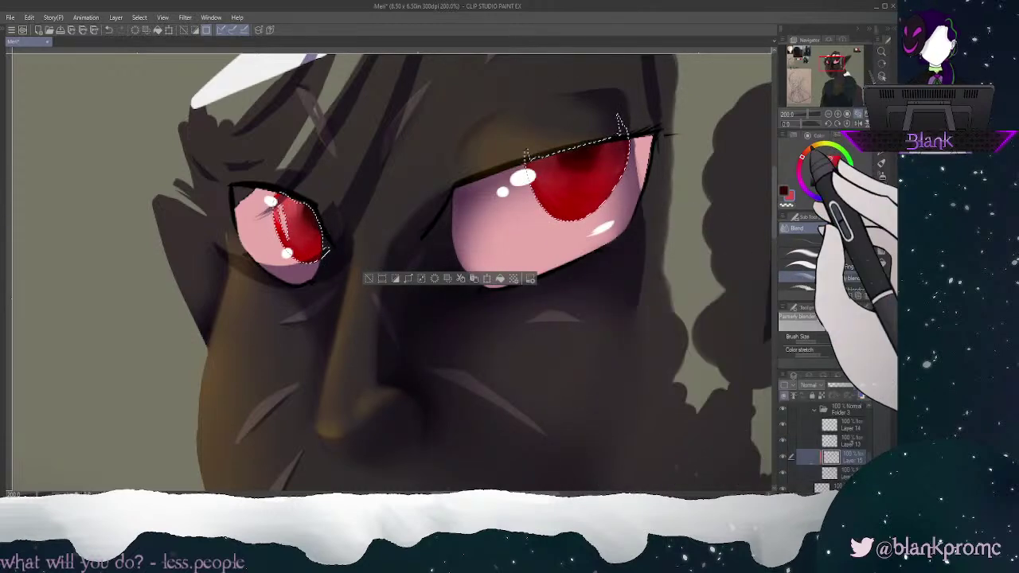
Step: Paint lighter red accents around both pupils and a brighter red crescent along the lower larger iris with the size 40 G-pen
{"action": "left_click", "coordinate": [837, 169]}
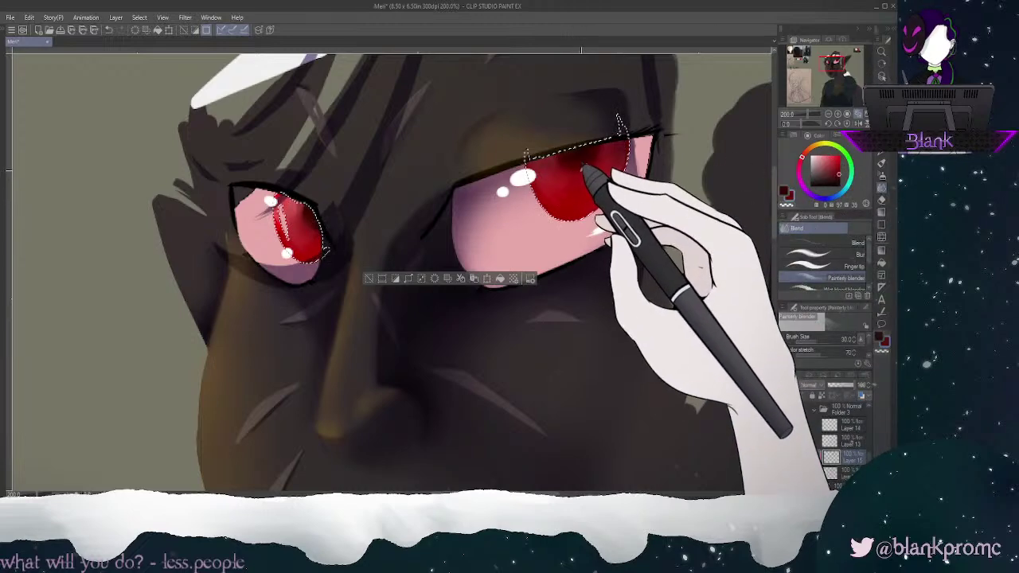
{"action": "key", "text": "p"}
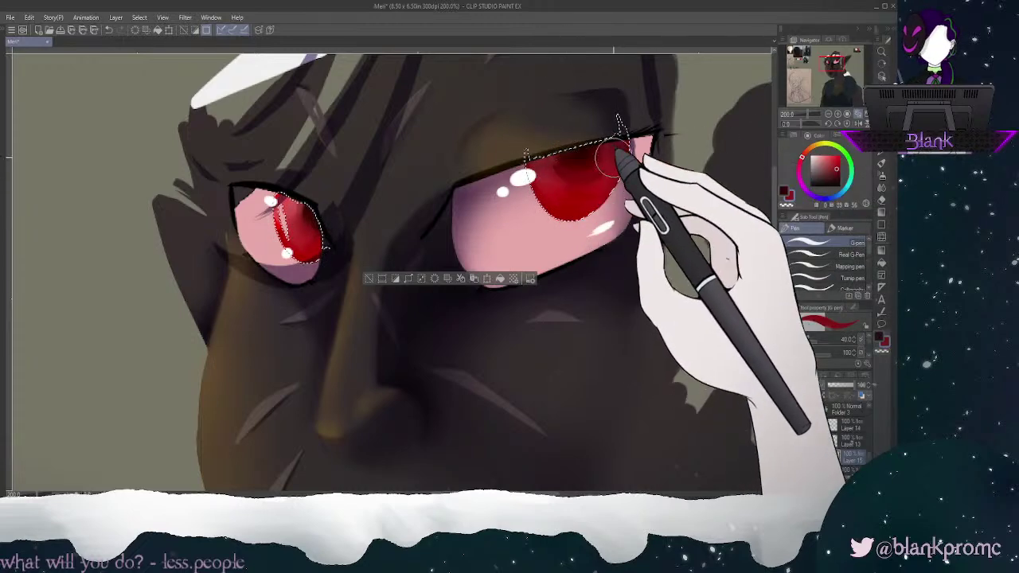
{"action": "left_click", "coordinate": [285, 216], "text": "alt"}
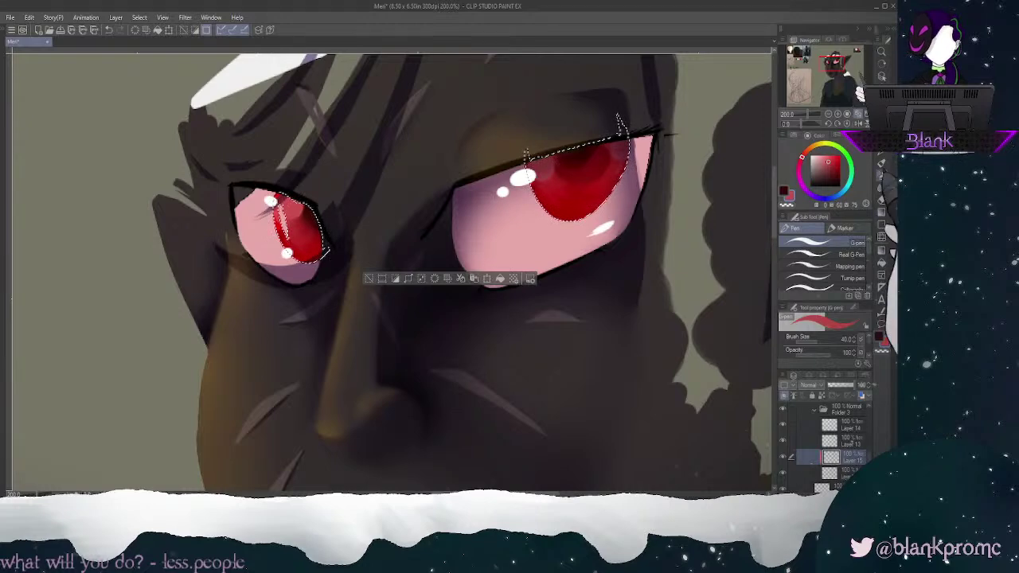
{"action": "left_click", "coordinate": [836, 158]}
{"action": "left_click_drag", "start_coordinate": [577, 197], "coordinate": [610, 181]}
{"action": "left_click_drag", "start_coordinate": [303, 213], "coordinate": [312, 234]}
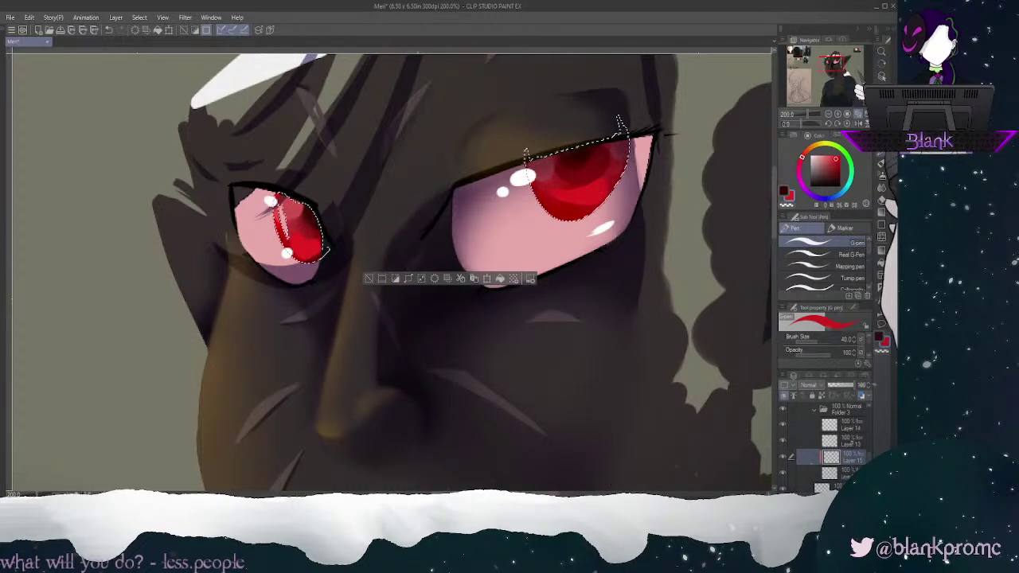
Step: Blend the lighter red accents into both irises with the Painterly blender at size 30
{"action": "key", "text": "j"}
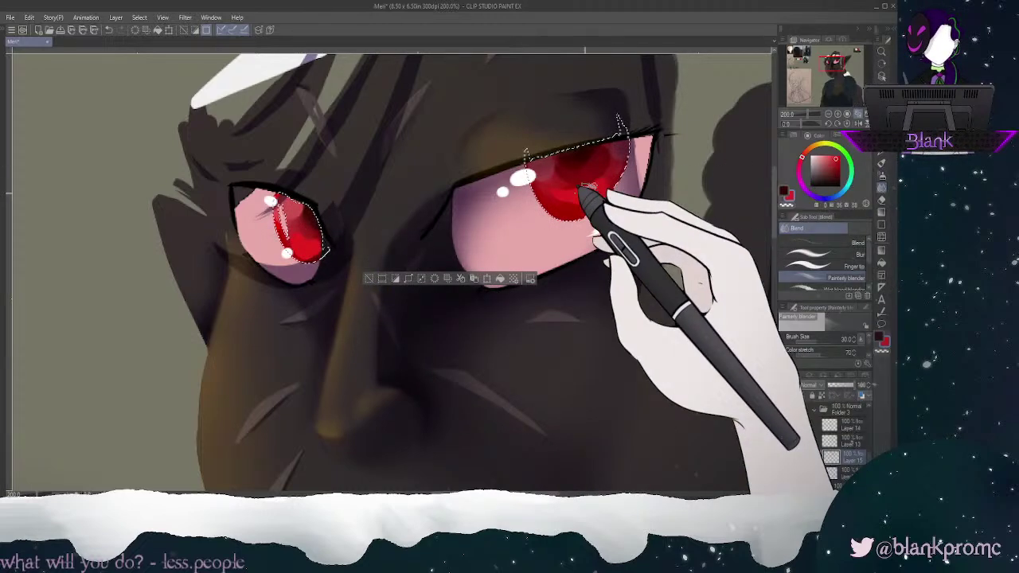
{"action": "mouse_move", "coordinate": [550, 167]}
{"action": "left_mouse_down"}
{"action": "mouse_move", "coordinate": [600, 177]}
{"action": "mouse_move", "coordinate": [556, 160]}
{"action": "mouse_move", "coordinate": [605, 162]}
{"action": "mouse_move", "coordinate": [598, 174]}
{"action": "mouse_move", "coordinate": [613, 139]}
{"action": "mouse_move", "coordinate": [579, 162]}
{"action": "mouse_move", "coordinate": [571, 148]}
{"action": "mouse_move", "coordinate": [597, 150]}
{"action": "mouse_move", "coordinate": [571, 150]}
{"action": "mouse_move", "coordinate": [592, 185]}
{"action": "mouse_move", "coordinate": [554, 189]}
{"action": "mouse_move", "coordinate": [597, 186]}
{"action": "mouse_move", "coordinate": [550, 182]}
{"action": "mouse_move", "coordinate": [589, 191]}
{"action": "mouse_move", "coordinate": [618, 138]}
{"action": "left_mouse_up"}
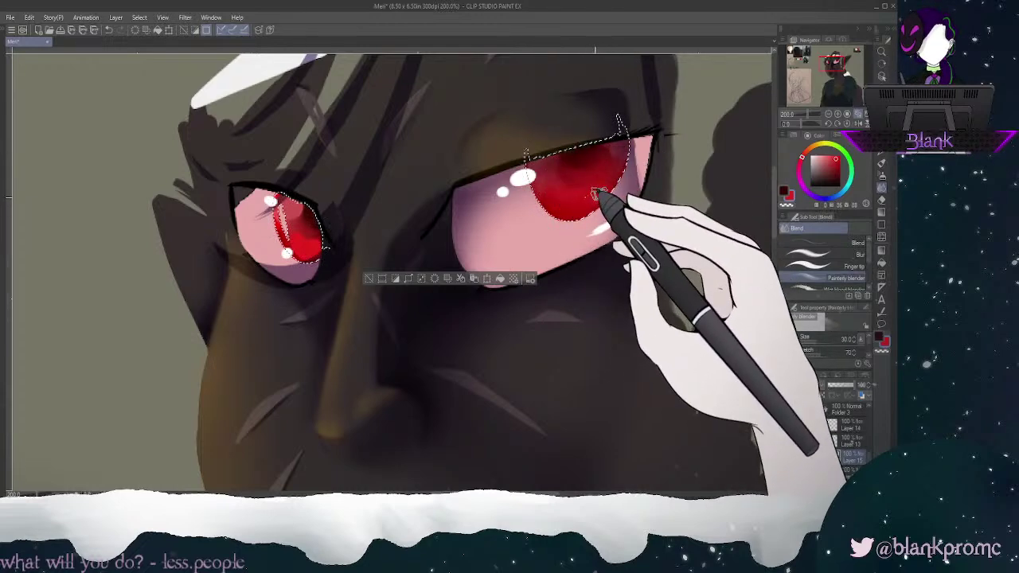
{"action": "mouse_move", "coordinate": [299, 212]}
{"action": "left_mouse_down"}
{"action": "mouse_move", "coordinate": [315, 231]}
{"action": "mouse_move", "coordinate": [296, 235]}
{"action": "mouse_move", "coordinate": [316, 259]}
{"action": "mouse_move", "coordinate": [291, 215]}
{"action": "mouse_move", "coordinate": [323, 238]}
{"action": "mouse_move", "coordinate": [294, 208]}
{"action": "mouse_move", "coordinate": [279, 212]}
{"action": "mouse_move", "coordinate": [289, 182]}
{"action": "mouse_move", "coordinate": [289, 229]}
{"action": "mouse_move", "coordinate": [280, 223]}
{"action": "mouse_move", "coordinate": [297, 199]}
{"action": "mouse_move", "coordinate": [321, 227]}
{"action": "mouse_move", "coordinate": [311, 209]}
{"action": "mouse_move", "coordinate": [322, 226]}
{"action": "mouse_move", "coordinate": [299, 216]}
{"action": "left_mouse_up"}
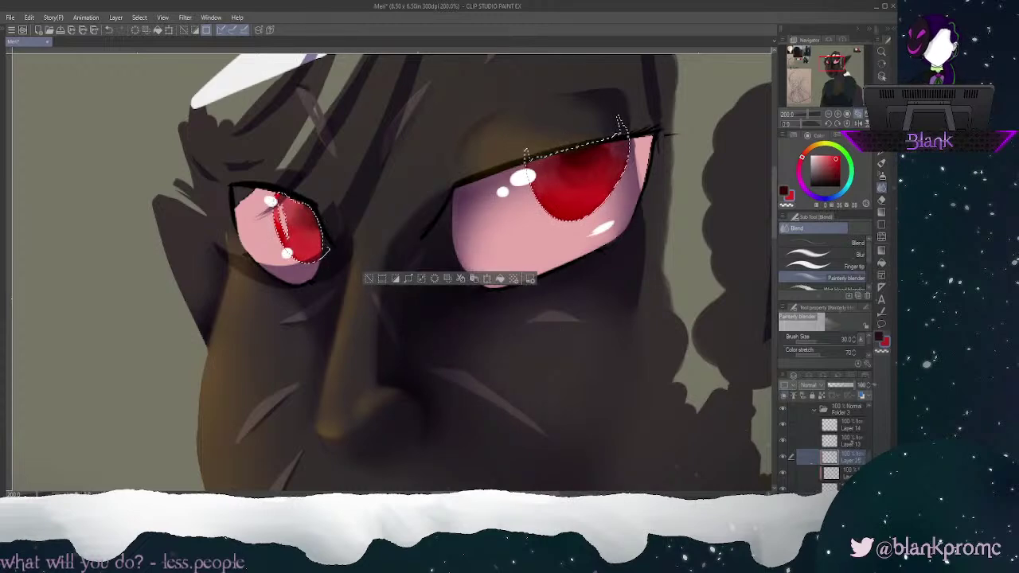
Step: Paint dark pupils in both irises and soften their edges with the Painterly blender
{"action": "key", "text": "p"}
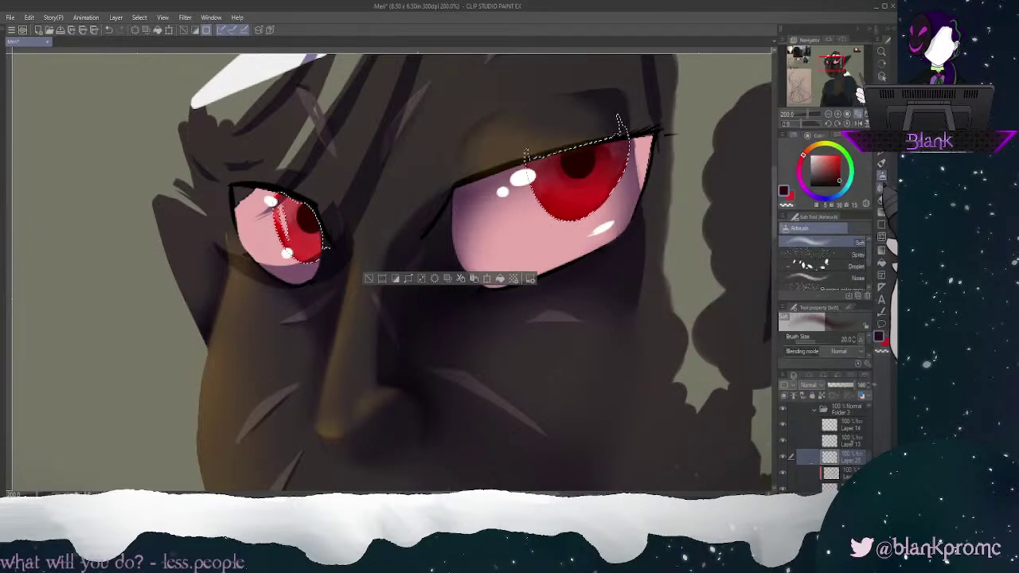
{"action": "left_click", "coordinate": [883, 187]}
{"action": "left_click_drag", "start_coordinate": [599, 162], "coordinate": [567, 175]}
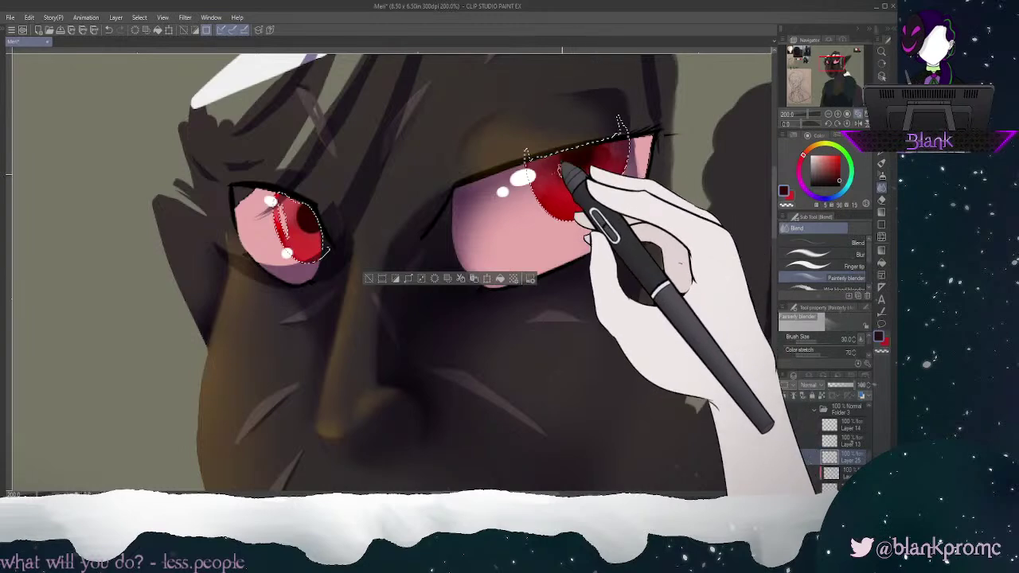
{"action": "mouse_move", "coordinate": [301, 203]}
{"action": "left_mouse_down"}
{"action": "mouse_move", "coordinate": [313, 234]}
{"action": "mouse_move", "coordinate": [292, 215]}
{"action": "left_mouse_up"}
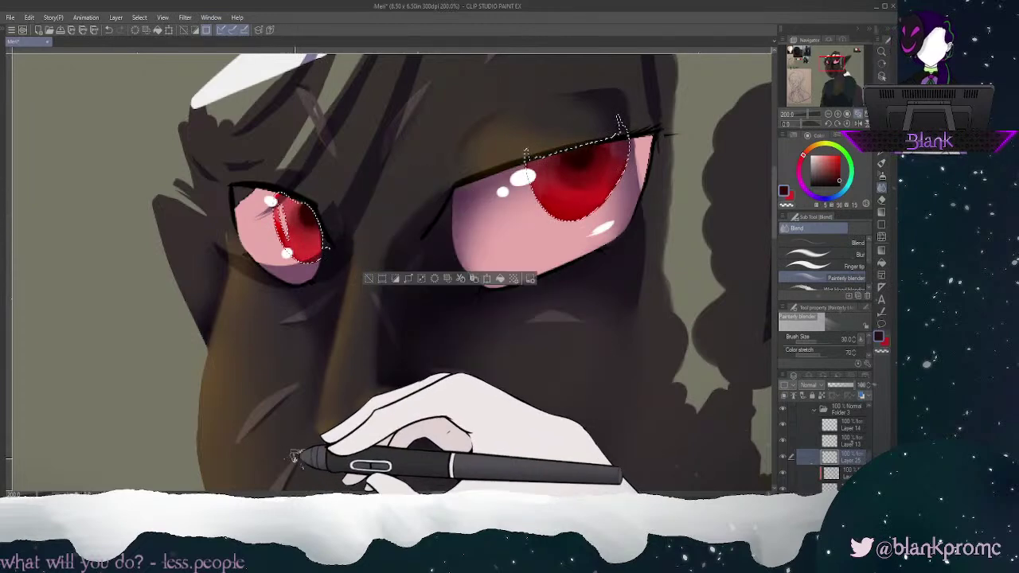
Step: Cover the smaller eye's pupil with reds sampled from the larger iris using the G-pen, and blend both irises with the Painterly blender
{"action": "left_click", "coordinate": [595, 182], "text": "alt"}
{"action": "left_click", "coordinate": [882, 151]}
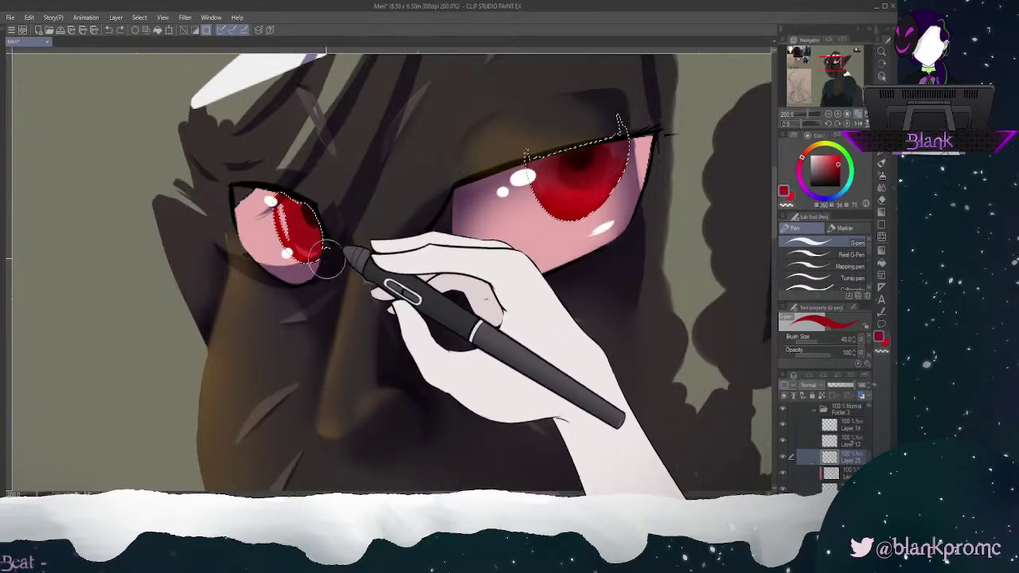
{"action": "left_click", "coordinate": [604, 164], "text": "alt"}
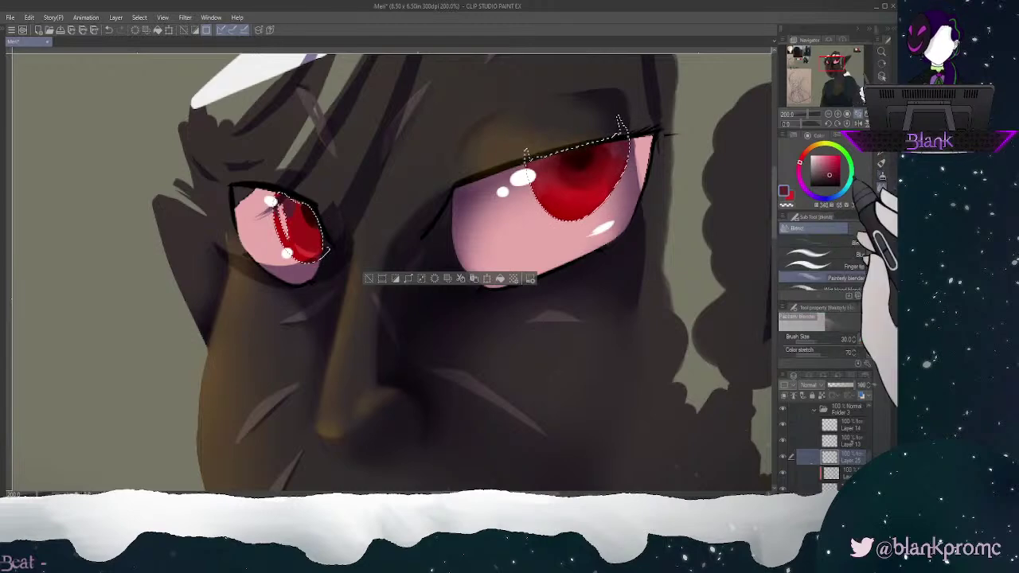
{"action": "left_click_drag", "start_coordinate": [285, 211], "coordinate": [325, 232]}
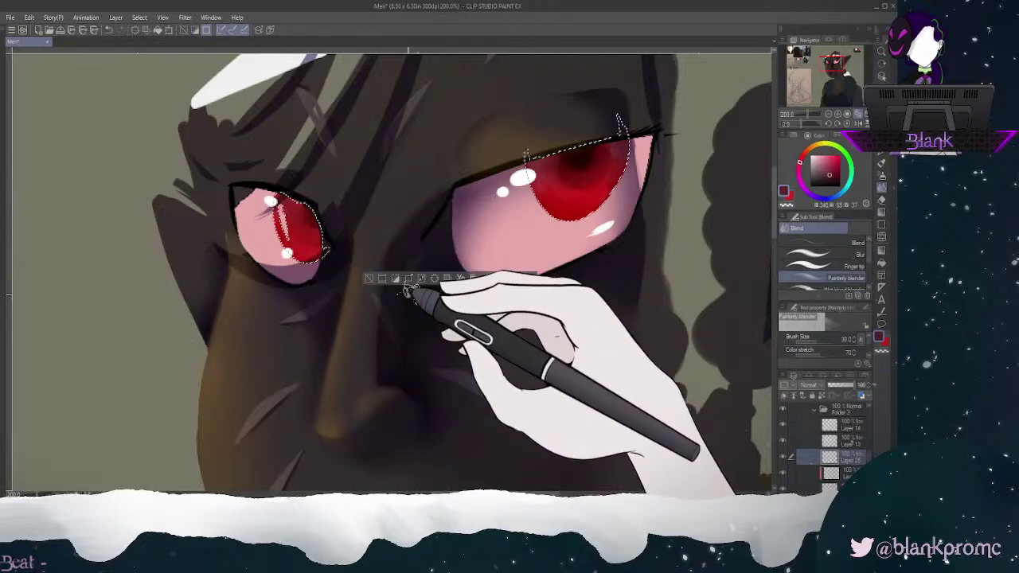
{"action": "mouse_move", "coordinate": [570, 177]}
{"action": "left_mouse_down"}
{"action": "mouse_move", "coordinate": [585, 166]}
{"action": "mouse_move", "coordinate": [576, 180]}
{"action": "mouse_move", "coordinate": [593, 189]}
{"action": "left_mouse_up"}
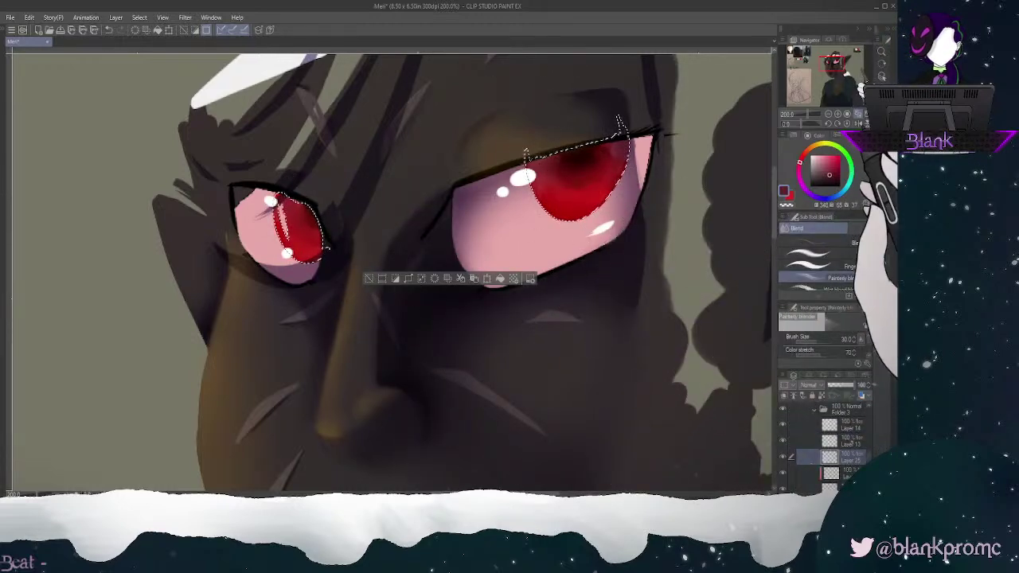
Step: Sample the larger pupil's darkest red and repaint the smaller eye's dark pupil with it
{"action": "left_click_drag", "start_coordinate": [830, 175], "coordinate": [840, 183]}
{"action": "left_click", "coordinate": [803, 154]}
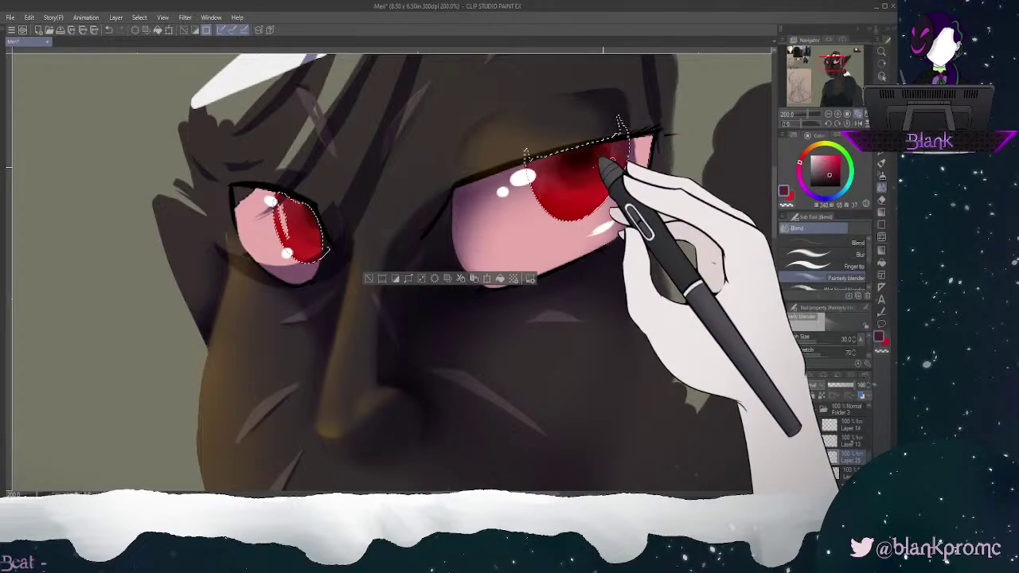
{"action": "left_click", "coordinate": [576, 159], "text": "alt"}
{"action": "left_click", "coordinate": [881, 151]}
{"action": "left_click_drag", "start_coordinate": [311, 212], "coordinate": [309, 220]}
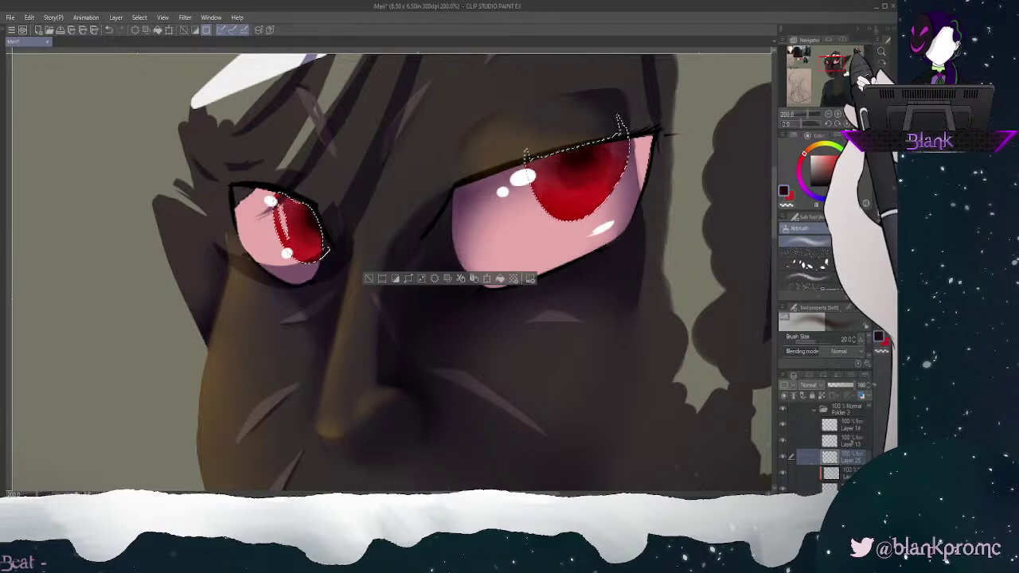
Step: Deepen the shading around both pupils with the Soft airbrush in Linear burn mode, using size 8 for the smaller eye and 15 for the larger
{"action": "left_click", "coordinate": [852, 56]}
{"action": "key", "text": "bracketleft"}
{"action": "key", "text": "bracketleft"}
{"action": "key", "text": "bracketleft"}
{"action": "key", "text": "bracketleft"}
{"action": "key", "text": "bracketleft"}
{"action": "mouse_move", "coordinate": [319, 219]}
{"action": "left_mouse_down"}
{"action": "mouse_move", "coordinate": [317, 251]}
{"action": "mouse_move", "coordinate": [291, 208]}
{"action": "mouse_move", "coordinate": [321, 253]}
{"action": "left_mouse_up"}
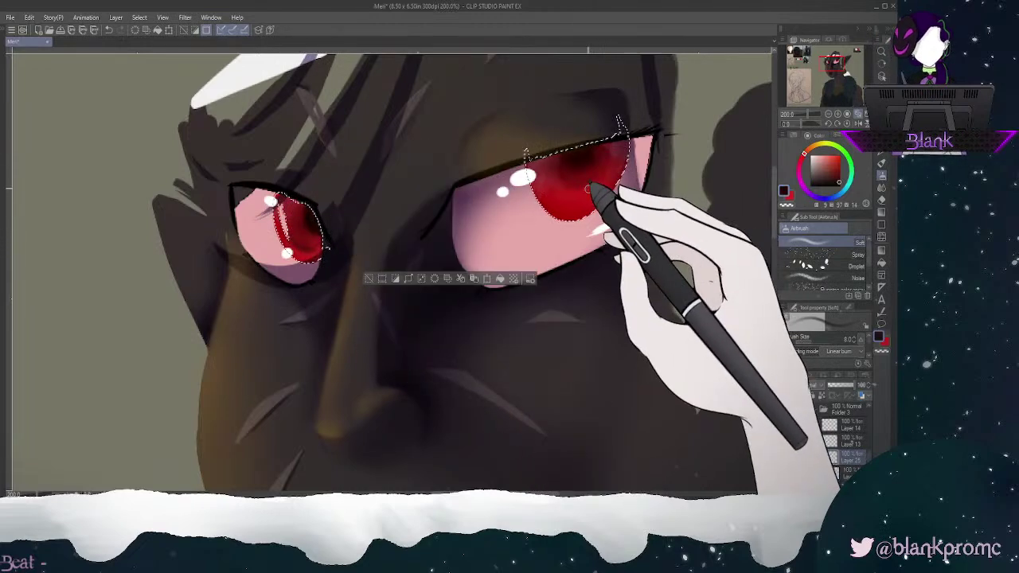
{"action": "key", "text": "bracketright"}
{"action": "key", "text": "bracketright"}
{"action": "key", "text": "bracketright"}
{"action": "mouse_move", "coordinate": [548, 167]}
{"action": "left_mouse_down"}
{"action": "mouse_move", "coordinate": [619, 169]}
{"action": "mouse_move", "coordinate": [563, 212]}
{"action": "mouse_move", "coordinate": [610, 178]}
{"action": "left_mouse_up"}
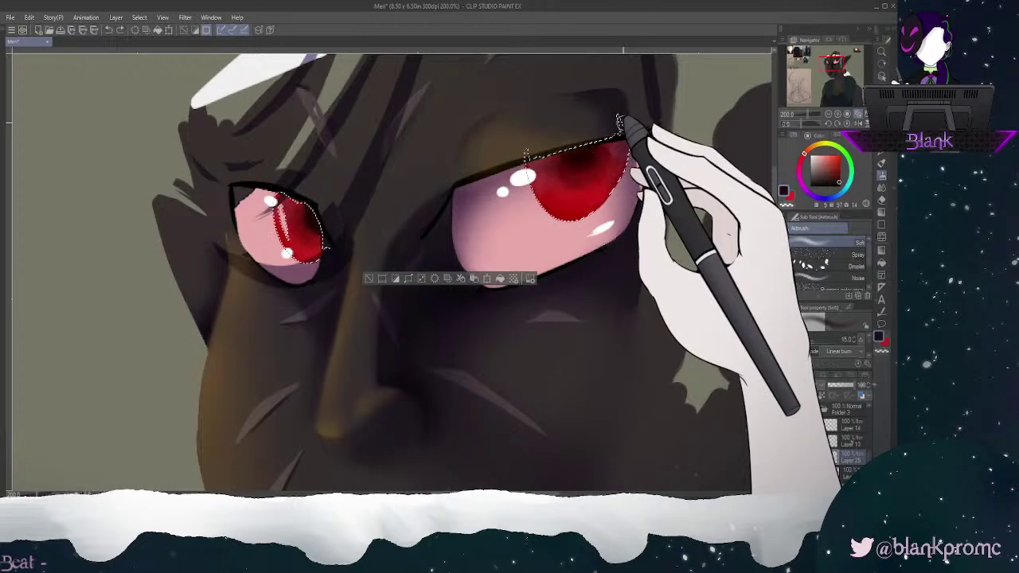
Step: Switch to the G-pen and enlarge its tool properties area to show the anti-aliasing and stabilization settings
{"action": "left_click", "coordinate": [880, 142]}
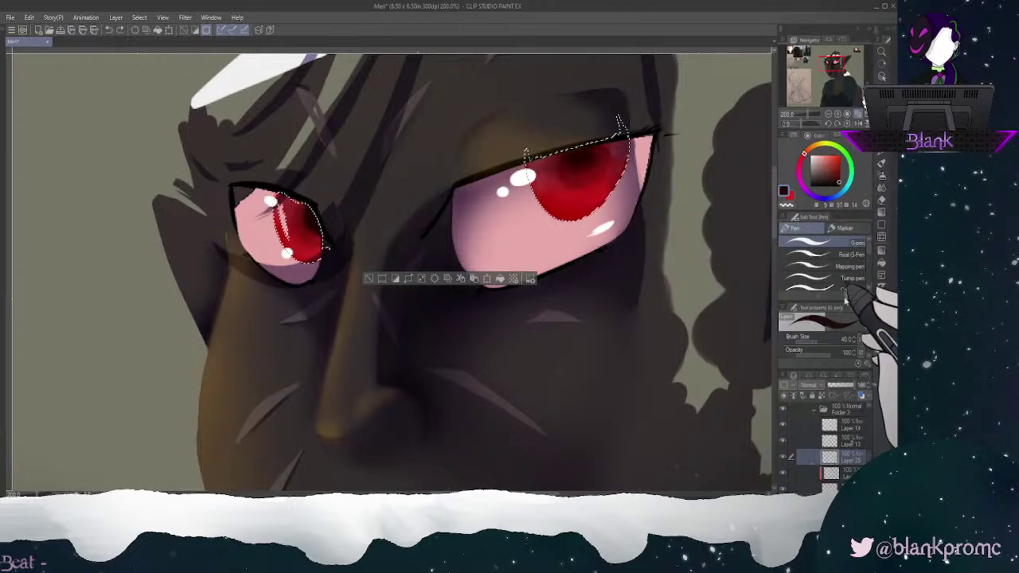
{"action": "scroll", "coordinate": [870, 345], "scroll_direction": "down", "scroll_amount": 1}
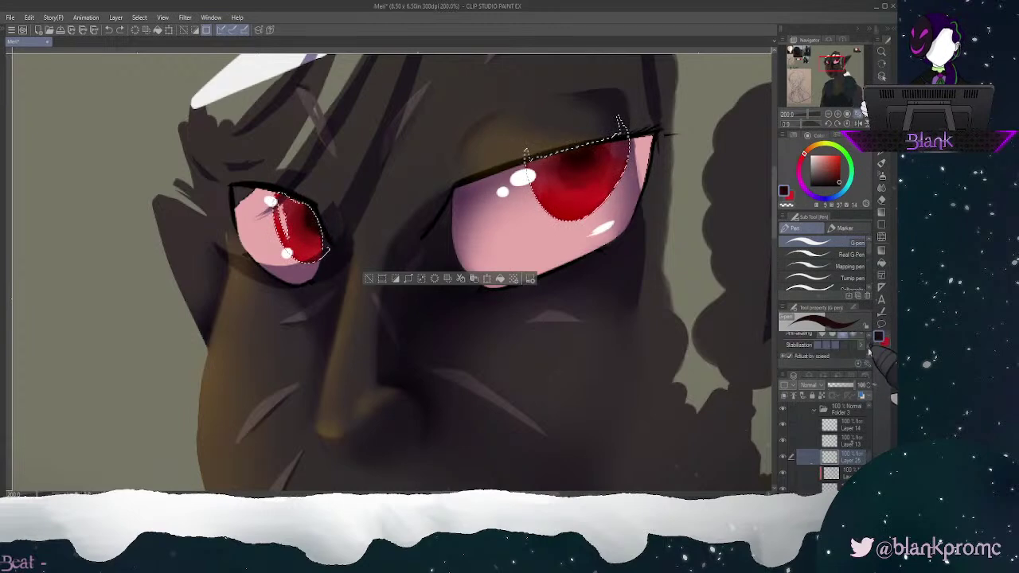
{"action": "scroll", "coordinate": [869, 347], "scroll_direction": "up", "scroll_amount": 1}
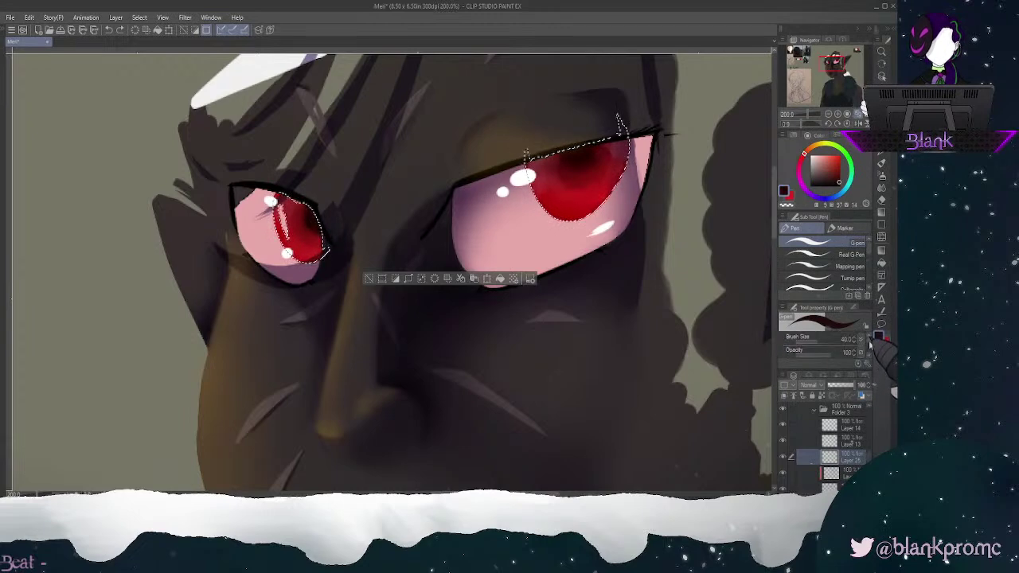
{"action": "left_click_drag", "start_coordinate": [870, 342], "coordinate": [869, 355]}
{"action": "mouse_move", "coordinate": [840, 302]}
{"action": "left_mouse_down"}
{"action": "mouse_move", "coordinate": [847, 318]}
{"action": "mouse_move", "coordinate": [852, 276]}
{"action": "left_mouse_up"}
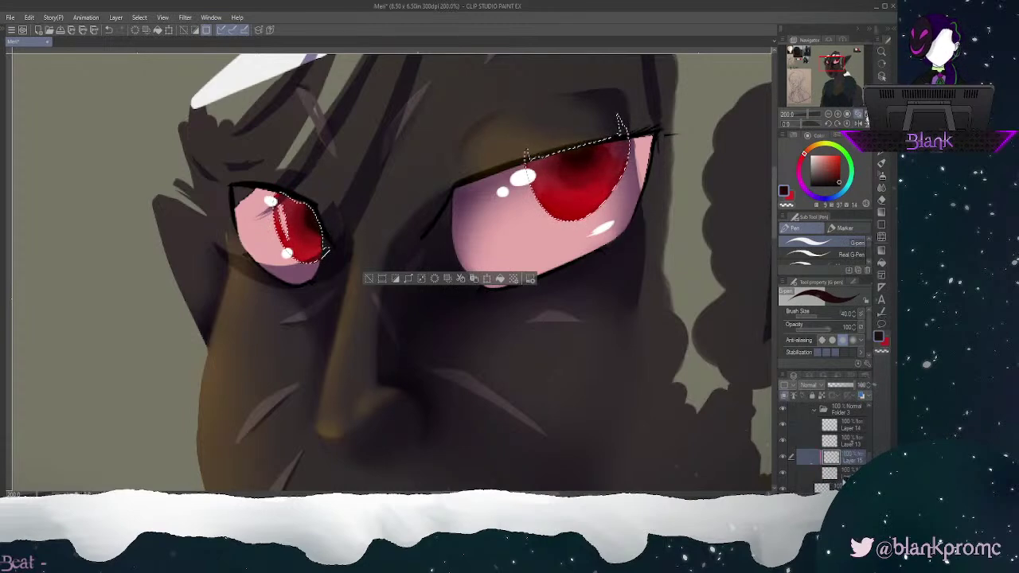
Step: Add a new layer above the iris colours, set its blending mode to Linear burn and choose a dark violet
{"action": "left_click", "coordinate": [798, 493]}
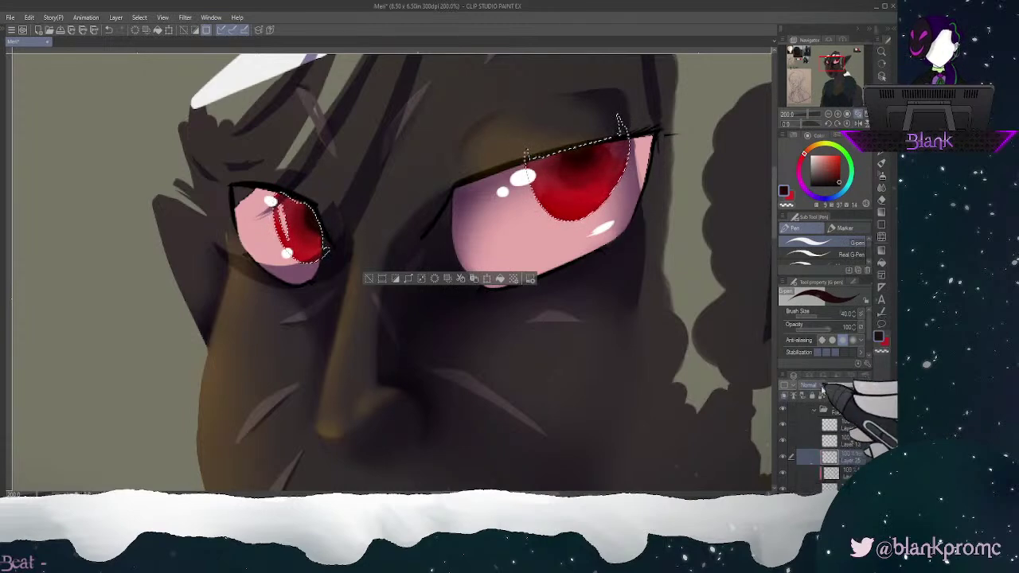
{"action": "left_click", "coordinate": [817, 149]}
{"action": "left_click", "coordinate": [815, 196]}
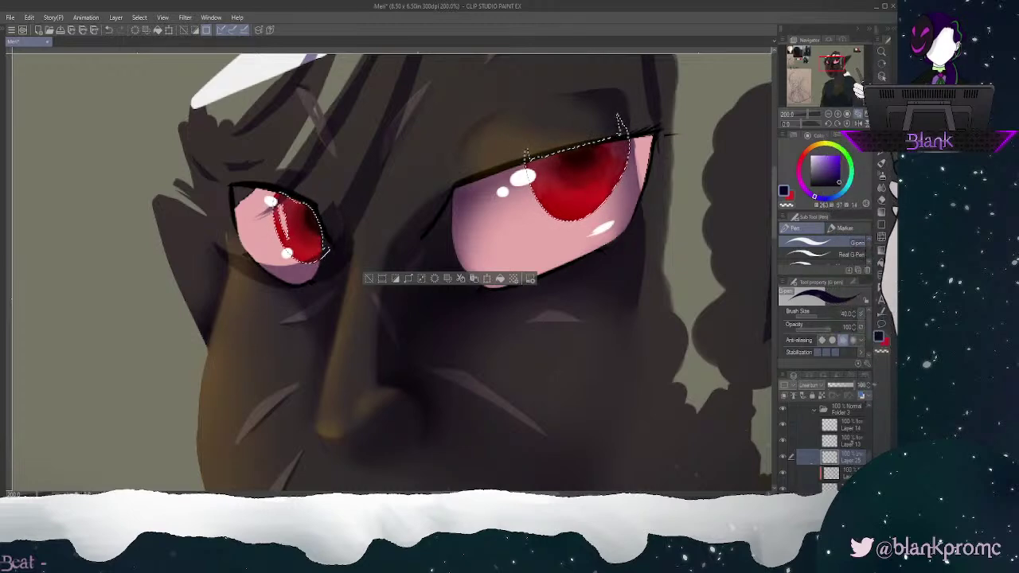
Step: Draw dark lines radiating from the pupils across both irises with the size 40 G-pen
{"action": "mouse_move", "coordinate": [305, 237]}
{"action": "left_mouse_down"}
{"action": "mouse_move", "coordinate": [295, 247]}
{"action": "mouse_move", "coordinate": [313, 228]}
{"action": "mouse_move", "coordinate": [318, 262]}
{"action": "left_mouse_up"}
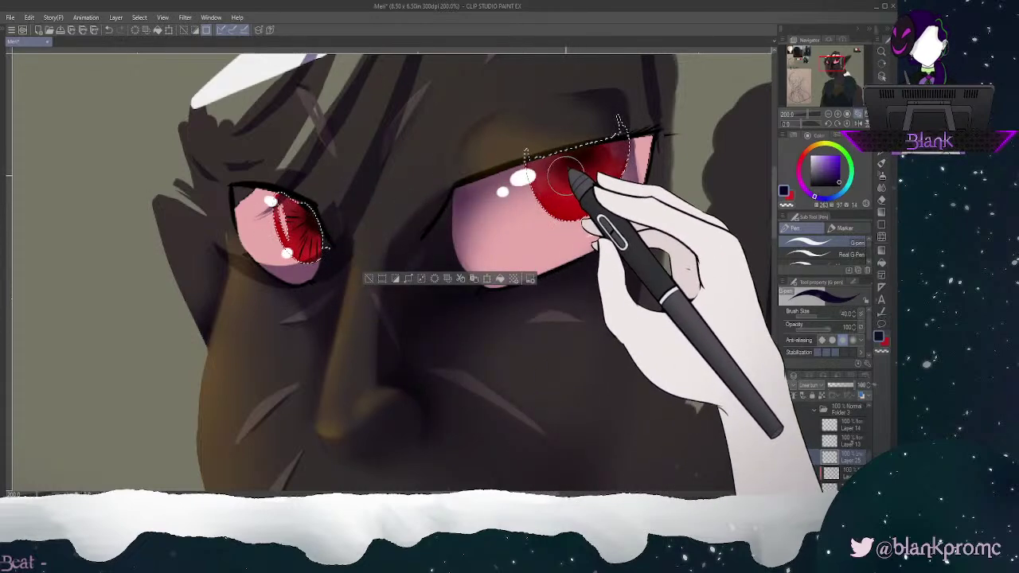
{"action": "left_click_drag", "start_coordinate": [565, 177], "coordinate": [561, 225]}
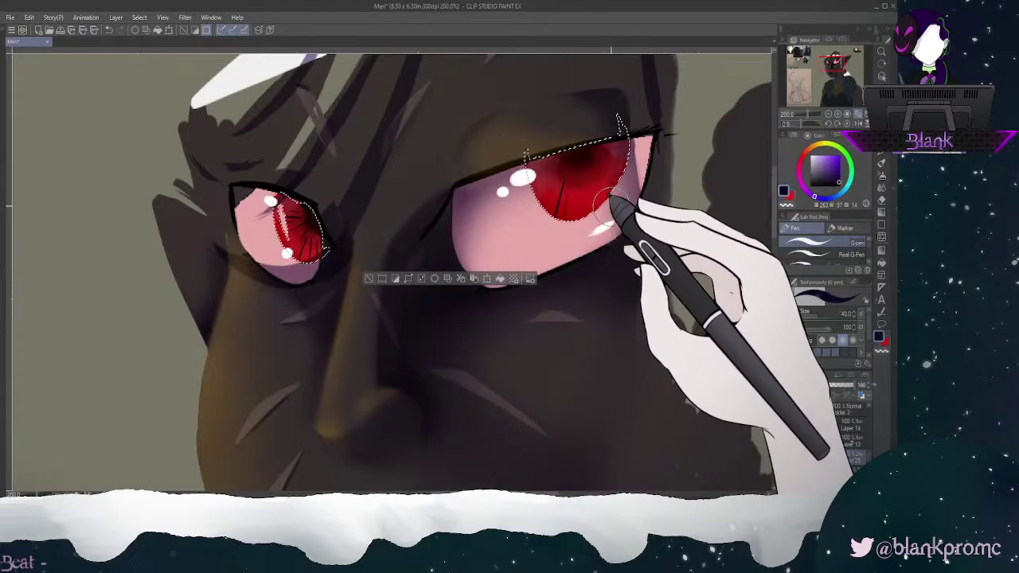
{"action": "mouse_move", "coordinate": [595, 157]}
{"action": "left_mouse_down"}
{"action": "mouse_move", "coordinate": [625, 171]}
{"action": "mouse_move", "coordinate": [588, 182]}
{"action": "mouse_move", "coordinate": [587, 167]}
{"action": "mouse_move", "coordinate": [579, 219]}
{"action": "left_mouse_up"}
{"action": "left_click_drag", "start_coordinate": [563, 165], "coordinate": [520, 209]}
{"action": "left_click_drag", "start_coordinate": [563, 164], "coordinate": [540, 205]}
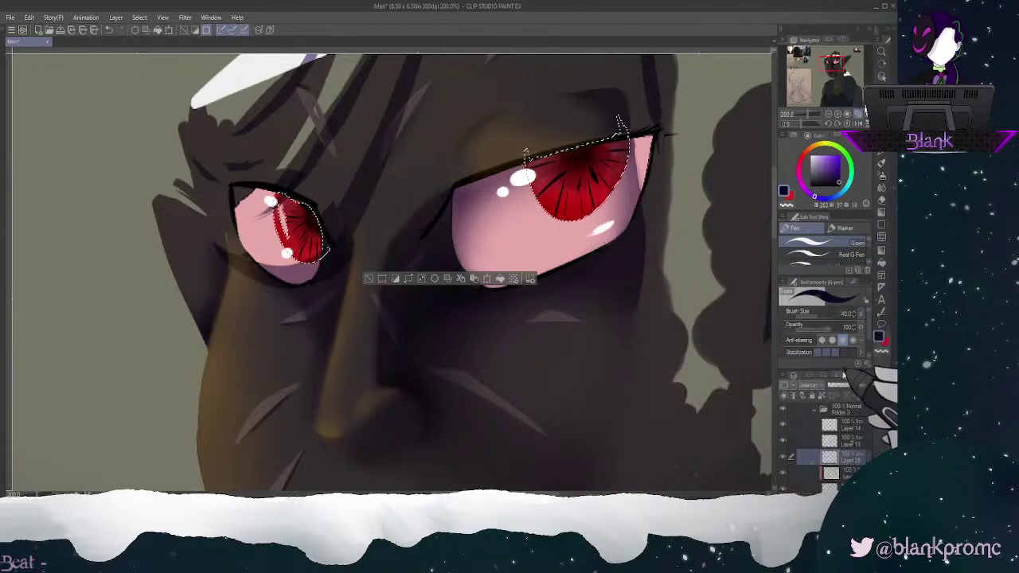
Step: Lower the radial line layer's opacity to 30% and smooth the lines in both irises with an enlarged blending brush
{"action": "left_click_drag", "start_coordinate": [841, 389], "coordinate": [836, 386]}
{"action": "left_click", "coordinate": [881, 188]}
{"action": "key", "text": "bracketright"}
{"action": "key", "text": "bracketright"}
{"action": "key", "text": "bracketright"}
{"action": "key", "text": "bracketright"}
{"action": "key", "text": "bracketright"}
{"action": "key", "text": "bracketright"}
{"action": "key", "text": "bracketright"}
{"action": "key", "text": "bracketright"}
{"action": "key", "text": "bracketright"}
{"action": "left_click_drag", "start_coordinate": [599, 159], "coordinate": [567, 180]}
{"action": "mouse_move", "coordinate": [302, 239]}
{"action": "left_mouse_down"}
{"action": "mouse_move", "coordinate": [320, 258]}
{"action": "mouse_move", "coordinate": [287, 206]}
{"action": "left_mouse_up"}
Step: Redraw faint dark radial streaks across the larger iris with the G-pen
{"action": "left_click", "coordinate": [882, 142]}
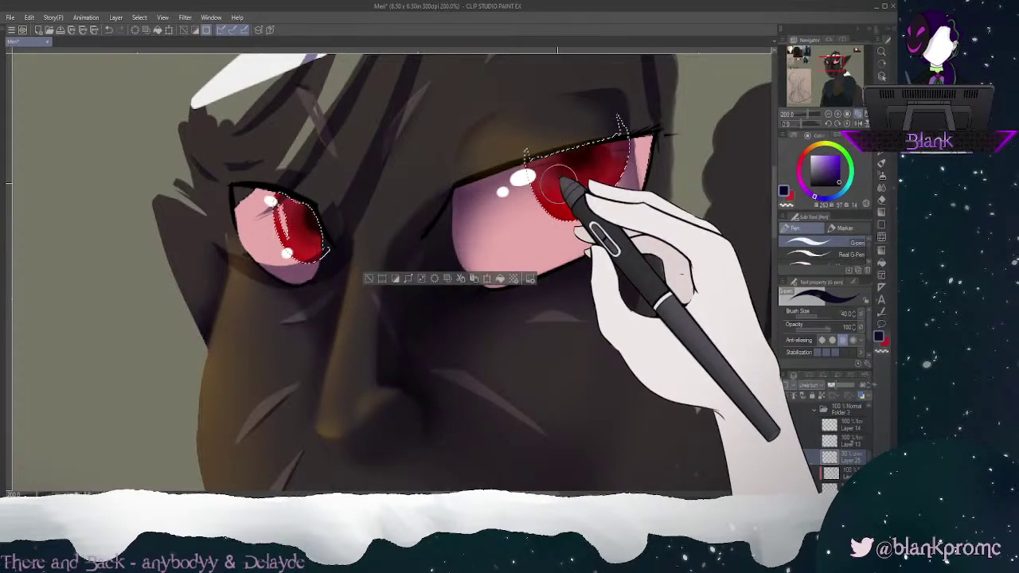
{"action": "left_click_drag", "start_coordinate": [530, 191], "coordinate": [567, 165]}
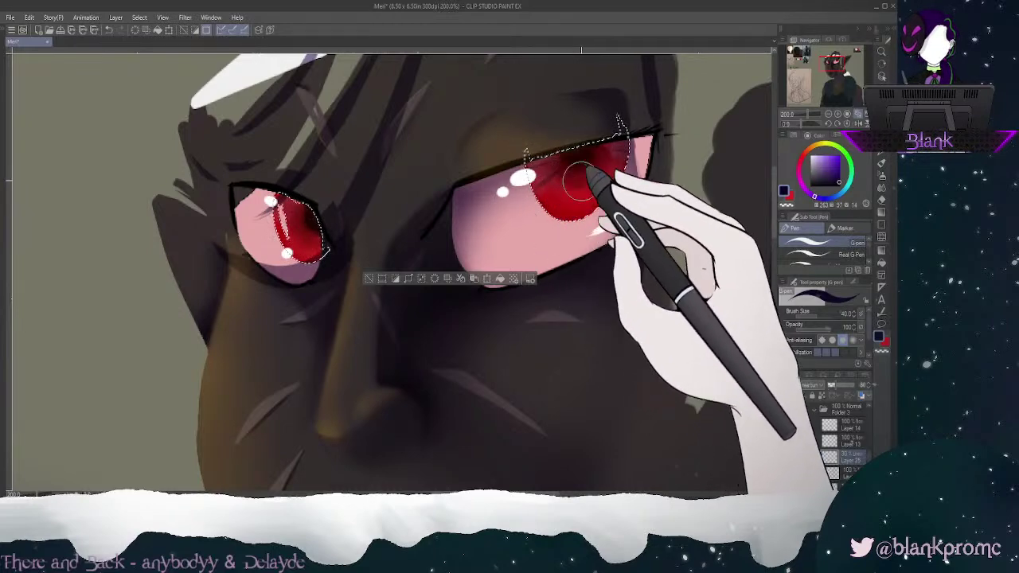
{"action": "mouse_move", "coordinate": [608, 158]}
{"action": "left_mouse_down"}
{"action": "mouse_move", "coordinate": [673, 159]}
{"action": "mouse_move", "coordinate": [626, 153]}
{"action": "mouse_move", "coordinate": [572, 197]}
{"action": "left_mouse_up"}
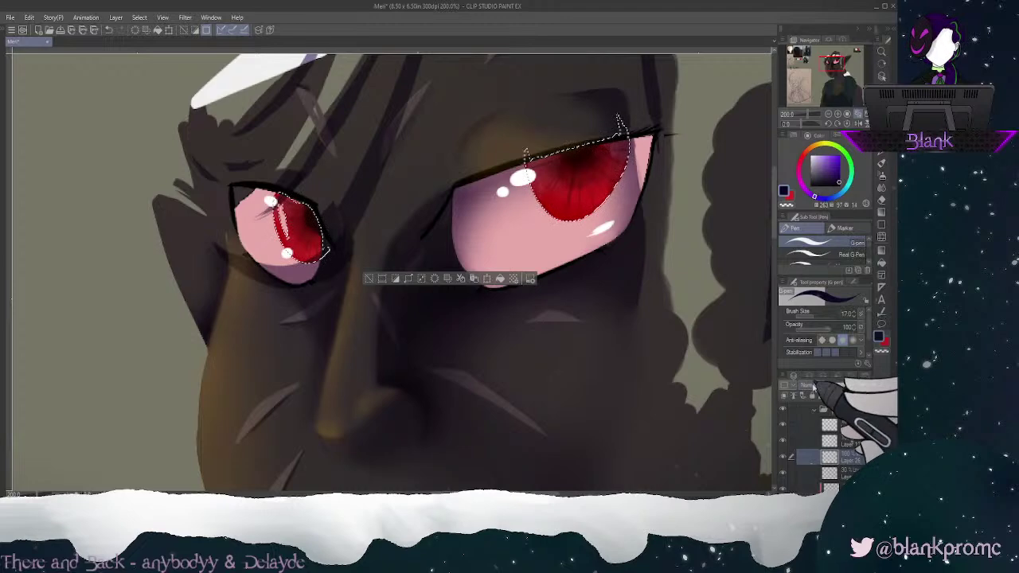
Step: Change the blending mode of the new layer above the streaks, merge the dark streak layer down and reselect the new layer
{"action": "left_click", "coordinate": [805, 207]}
{"action": "mouse_move", "coordinate": [557, 186]}
{"action": "left_mouse_down"}
{"action": "mouse_move", "coordinate": [555, 166]}
{"action": "mouse_move", "coordinate": [564, 217]}
{"action": "mouse_move", "coordinate": [572, 190]}
{"action": "left_mouse_up"}
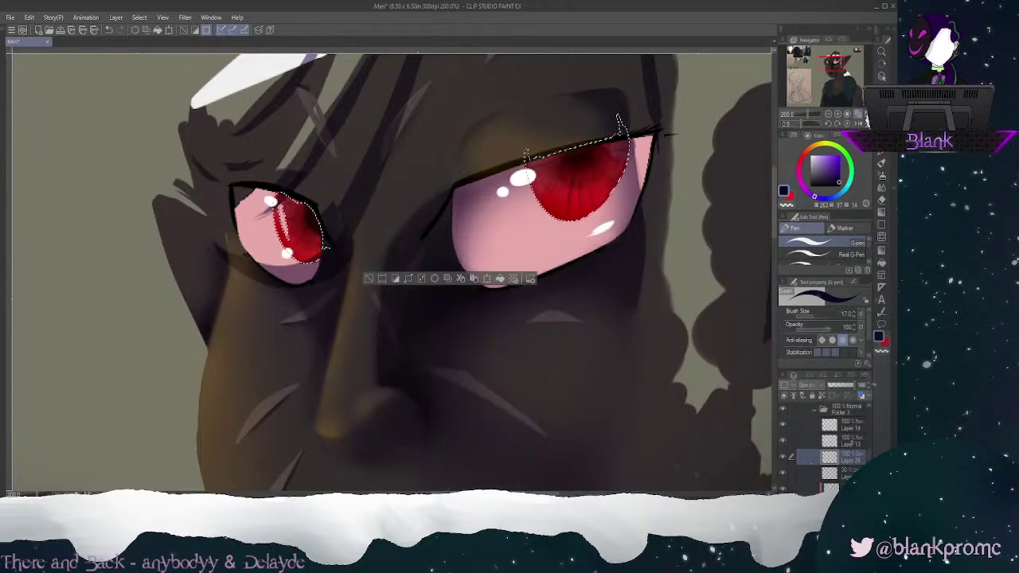
{"action": "left_click", "coordinate": [849, 473]}
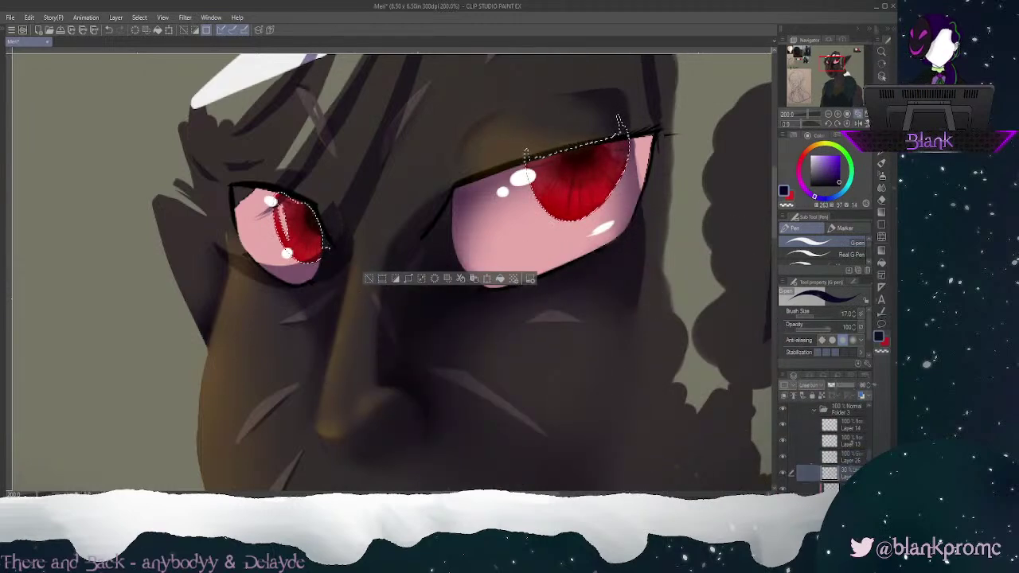
{"action": "left_click", "coordinate": [846, 459]}
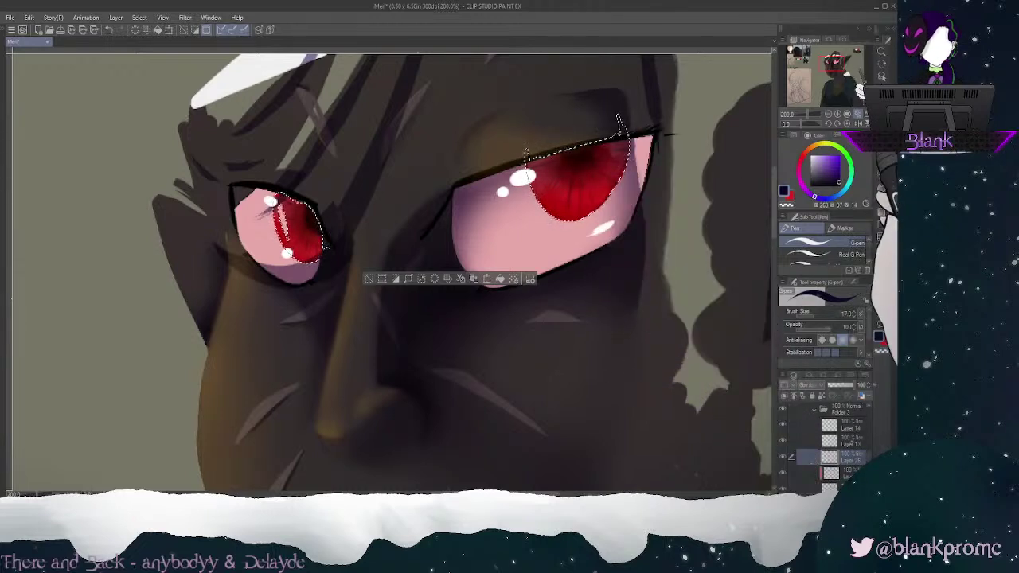
Step: Try drawing white radial highlights on the larger iris with the size 17 G-pen
{"action": "left_click", "coordinate": [812, 156]}
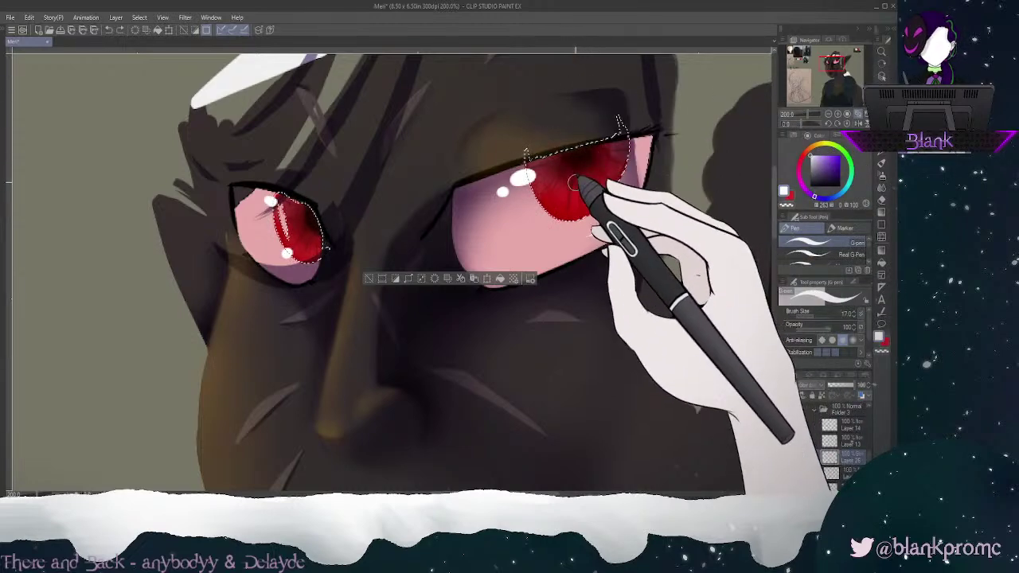
{"action": "mouse_move", "coordinate": [589, 174]}
{"action": "left_mouse_down"}
{"action": "mouse_move", "coordinate": [601, 198]}
{"action": "mouse_move", "coordinate": [609, 191]}
{"action": "left_mouse_up"}
{"action": "key", "text": "ctrl+z"}
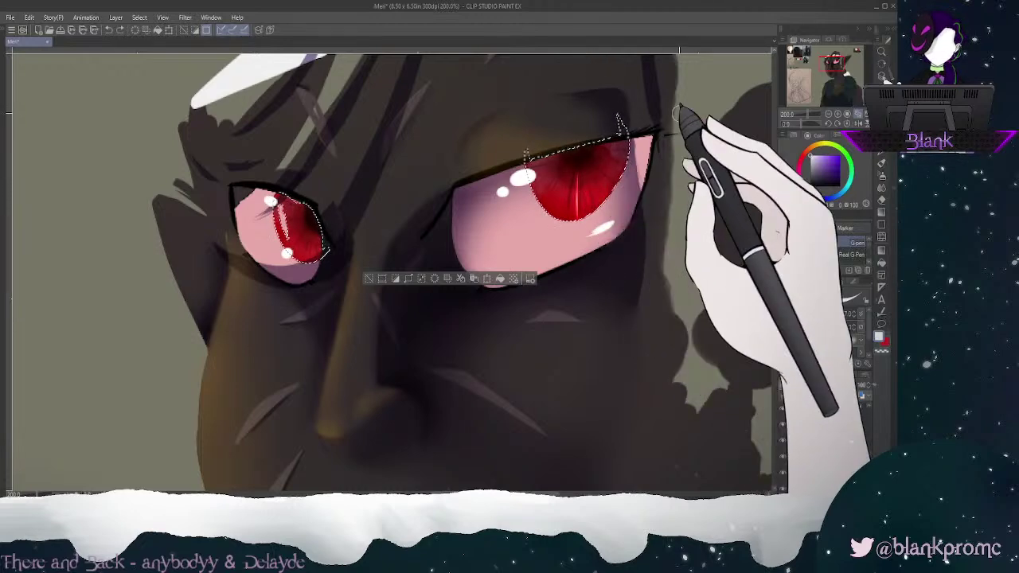
{"action": "key", "text": "ctrl+z"}
Step: Paint bright radial streaks over both irises with a red sampled from the eye, and lower the streak layer's opacity to 54%
{"action": "mouse_move", "coordinate": [839, 65]}
{"action": "left_mouse_down"}
{"action": "mouse_move", "coordinate": [853, 47]}
{"action": "mouse_move", "coordinate": [833, 60]}
{"action": "left_mouse_up"}
{"action": "left_click", "coordinate": [601, 225], "text": "alt"}
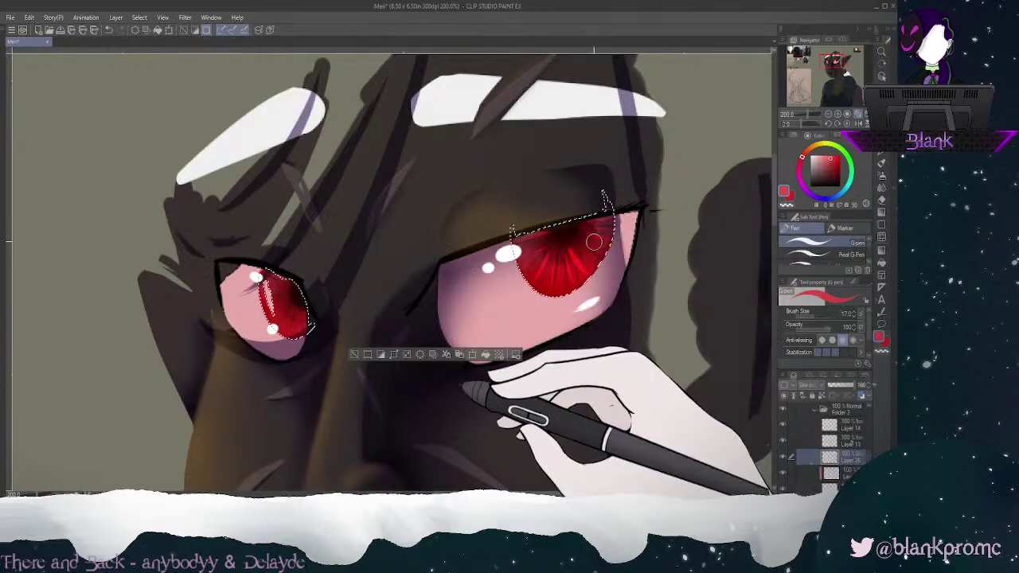
{"action": "left_click", "coordinate": [288, 325]}
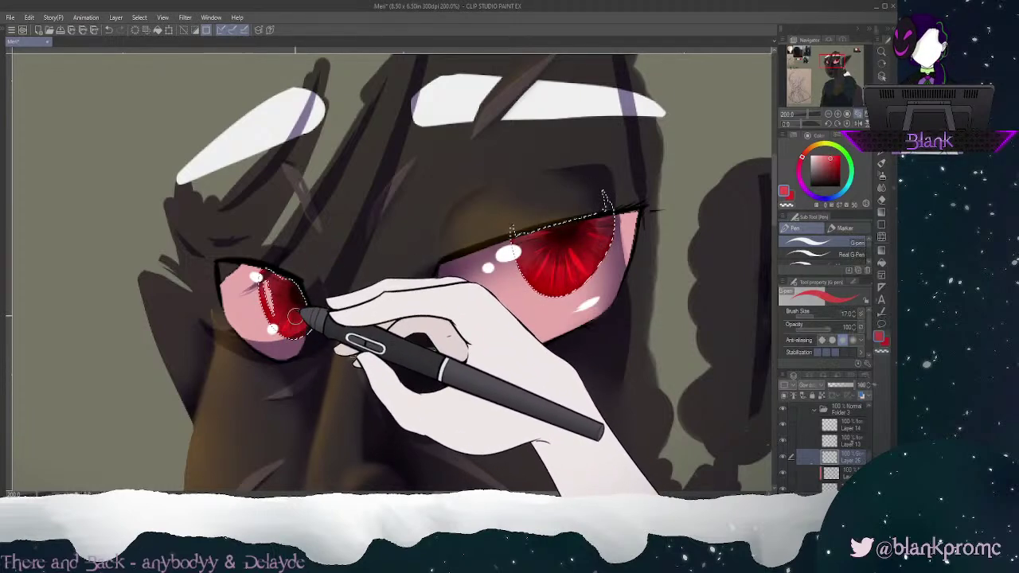
{"action": "key", "text": "ctrl+z"}
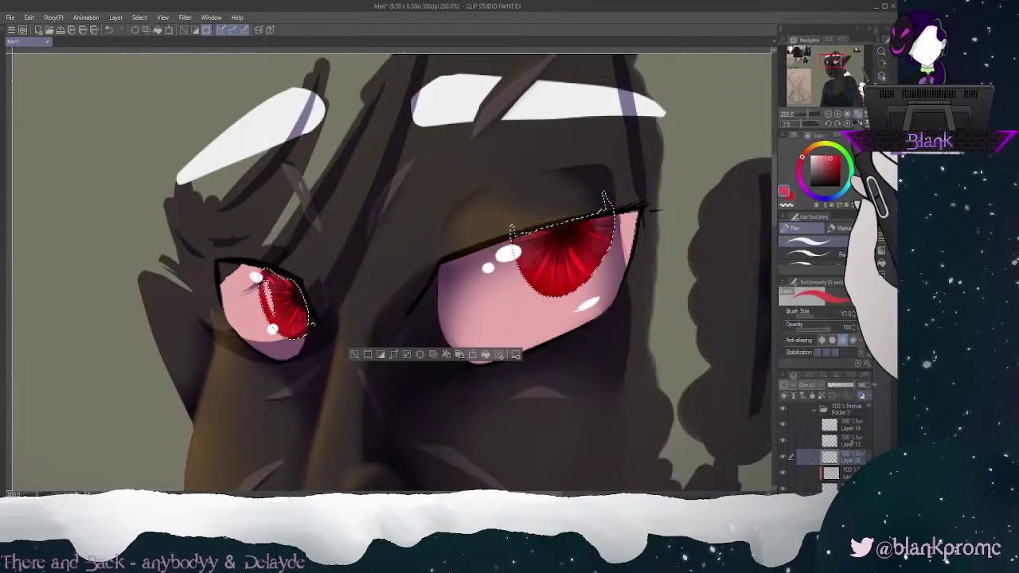
{"action": "left_click_drag", "start_coordinate": [842, 386], "coordinate": [839, 386]}
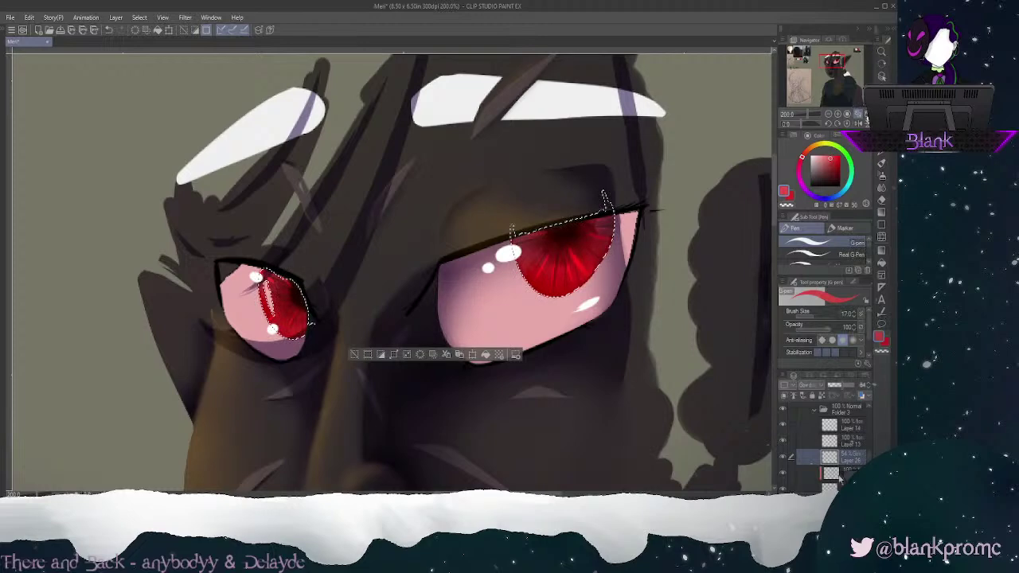
Step: Repaint the dark pupils on the iris layer with a sampled dark red and soften them with the Painterly blender
{"action": "left_click", "coordinate": [784, 473]}
{"action": "left_click", "coordinate": [784, 473]}
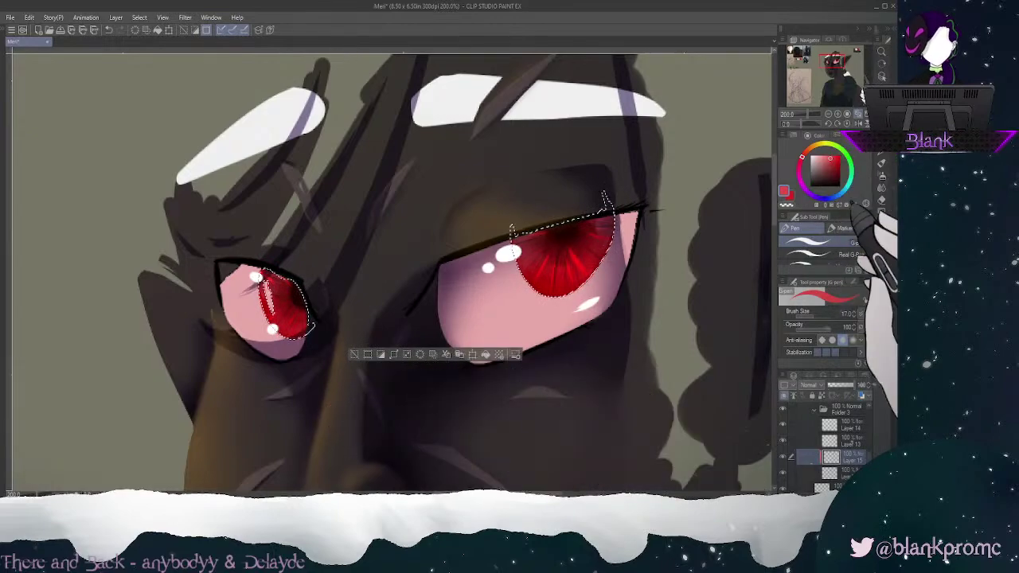
{"action": "mouse_move", "coordinate": [833, 59]}
{"action": "left_mouse_down"}
{"action": "mouse_move", "coordinate": [857, 46]}
{"action": "mouse_move", "coordinate": [833, 61]}
{"action": "left_mouse_up"}
{"action": "left_click", "coordinate": [618, 213], "text": "alt"}
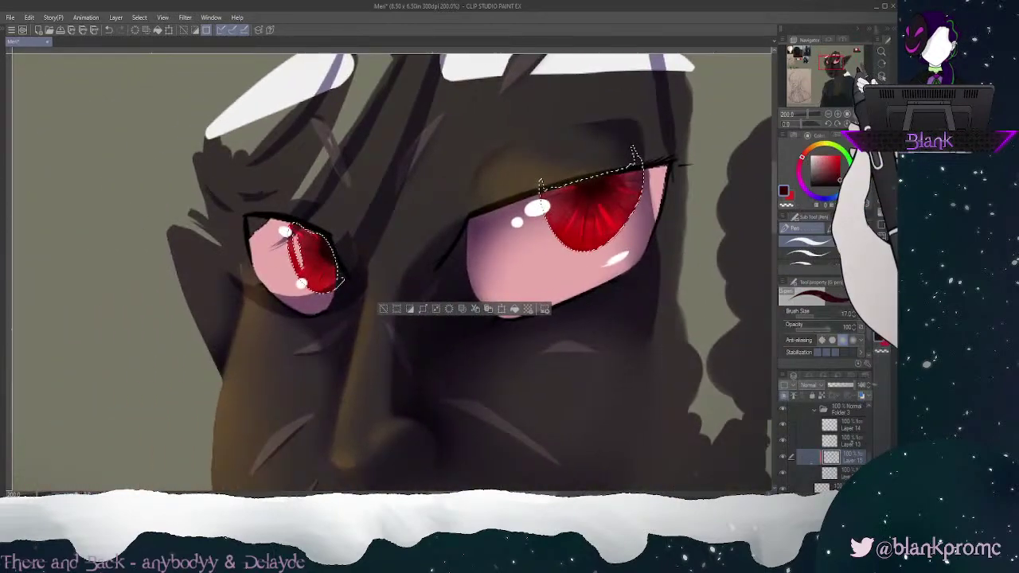
{"action": "left_click_drag", "start_coordinate": [638, 176], "coordinate": [597, 186]}
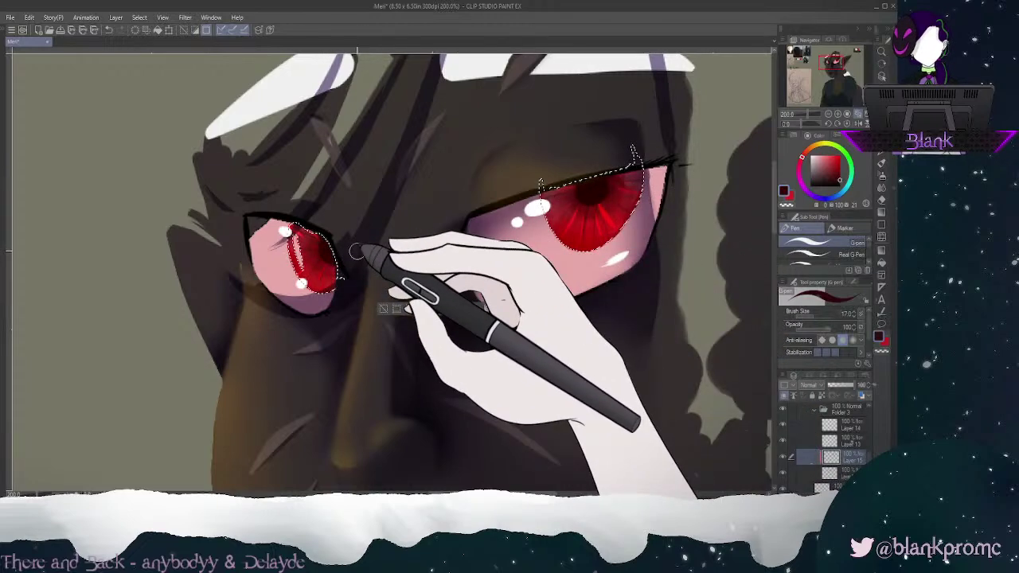
{"action": "key", "text": "b"}
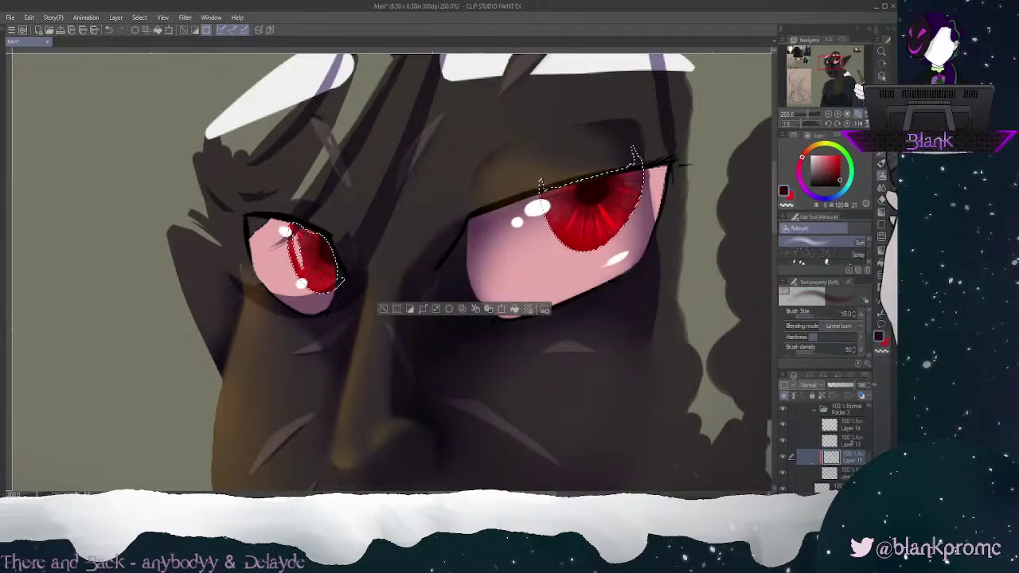
{"action": "key", "text": "j"}
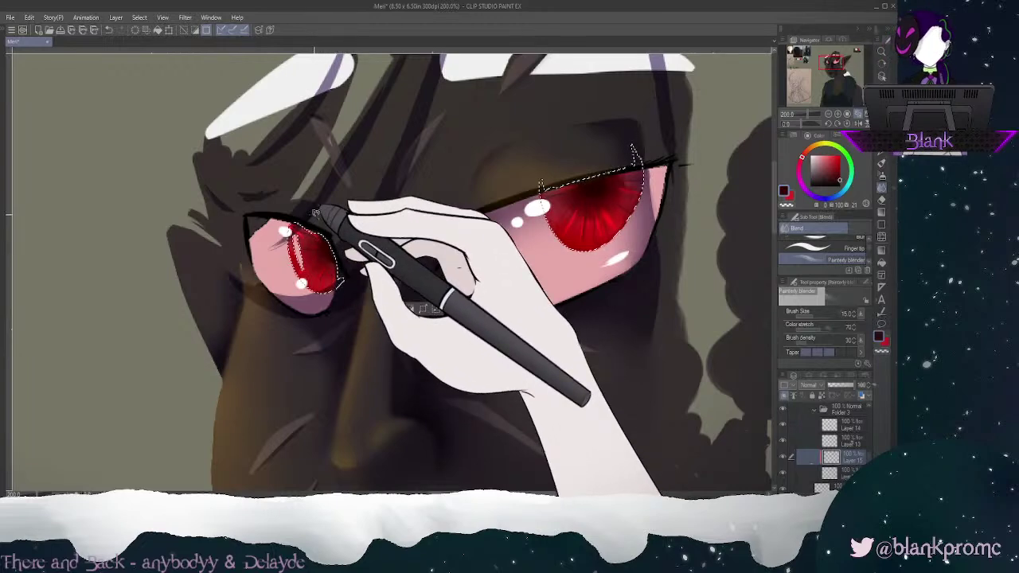
{"action": "mouse_move", "coordinate": [835, 60]}
{"action": "left_mouse_down"}
{"action": "mouse_move", "coordinate": [854, 50]}
{"action": "mouse_move", "coordinate": [831, 61]}
{"action": "left_mouse_up"}
{"action": "left_click", "coordinate": [615, 221], "text": "alt"}
{"action": "left_click_drag", "start_coordinate": [398, 239], "coordinate": [355, 299]}
Step: Set up a Screen layer at 60% opacity above the iris shading and try red G-pen highlights on the larger iris
{"action": "key", "text": "p"}
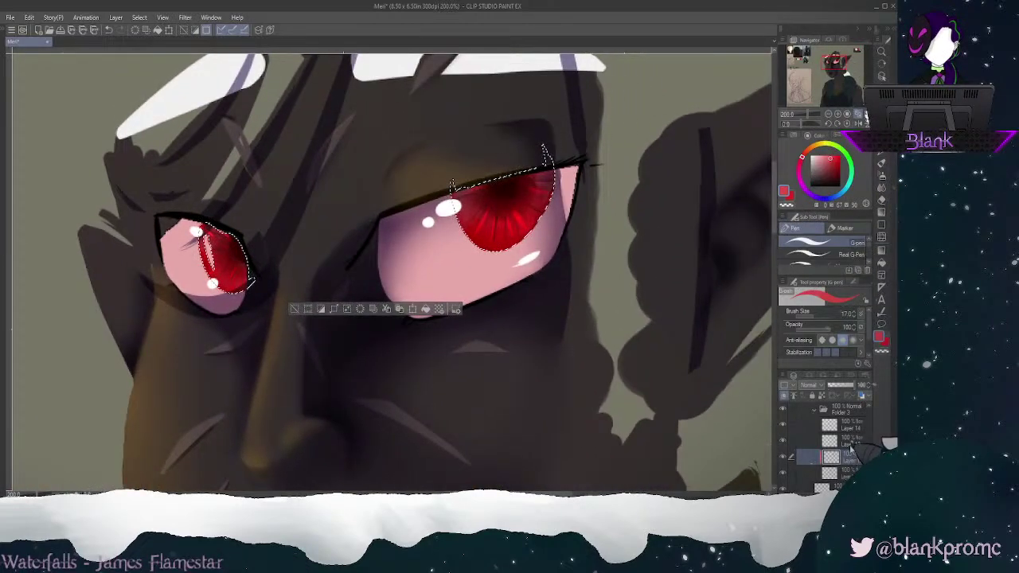
{"action": "left_click", "coordinate": [783, 442]}
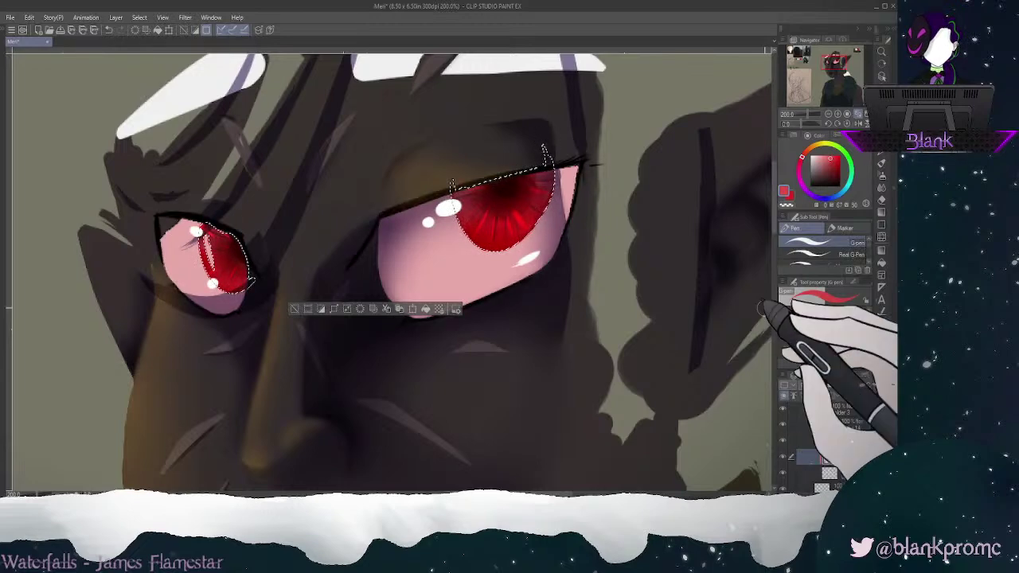
{"action": "key", "text": "ctrl+z"}
{"action": "left_click_drag", "start_coordinate": [535, 204], "coordinate": [504, 236]}
{"action": "key", "text": "ctrl+z"}
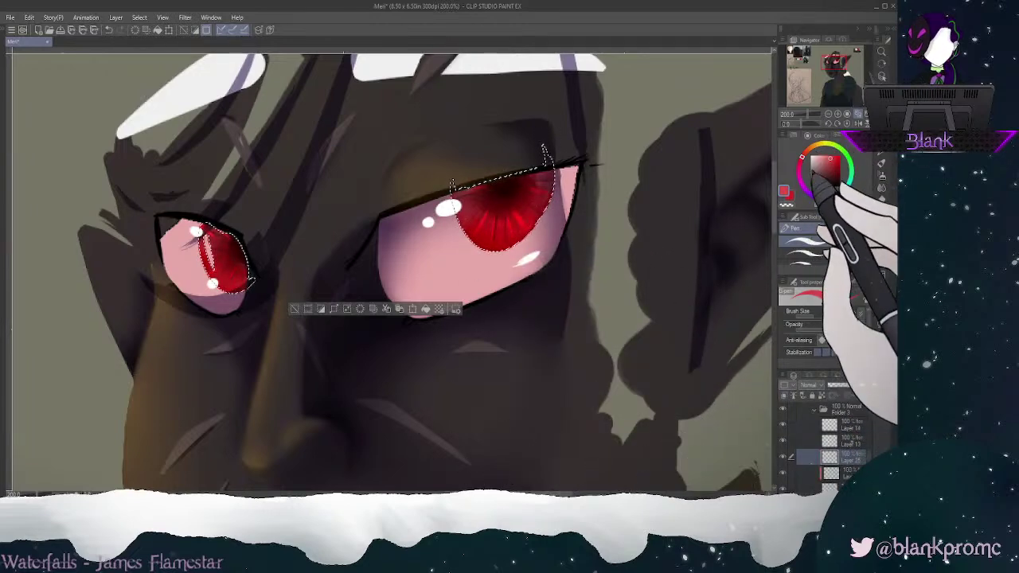
{"action": "left_click", "coordinate": [817, 181]}
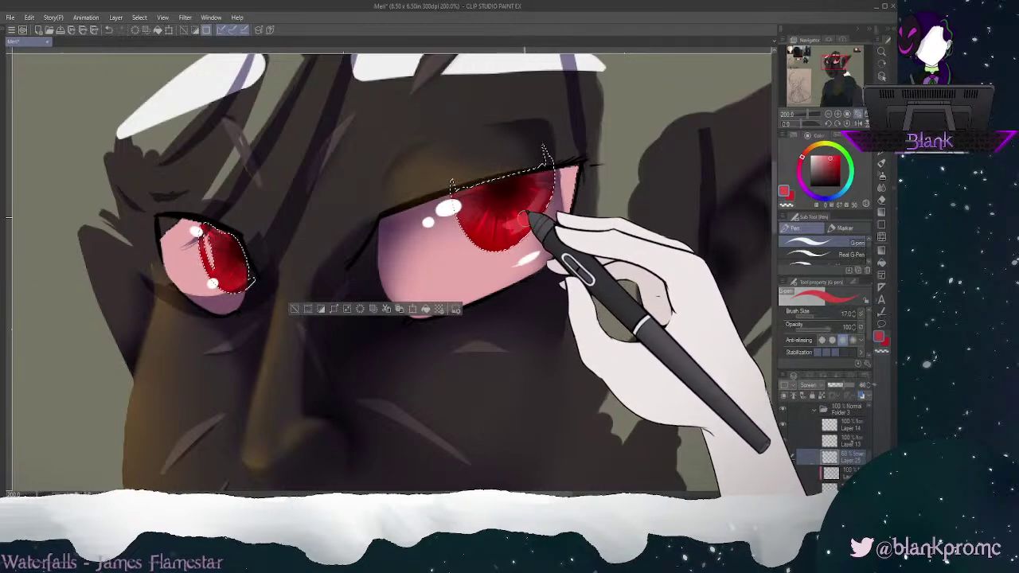
{"action": "key", "text": "e"}
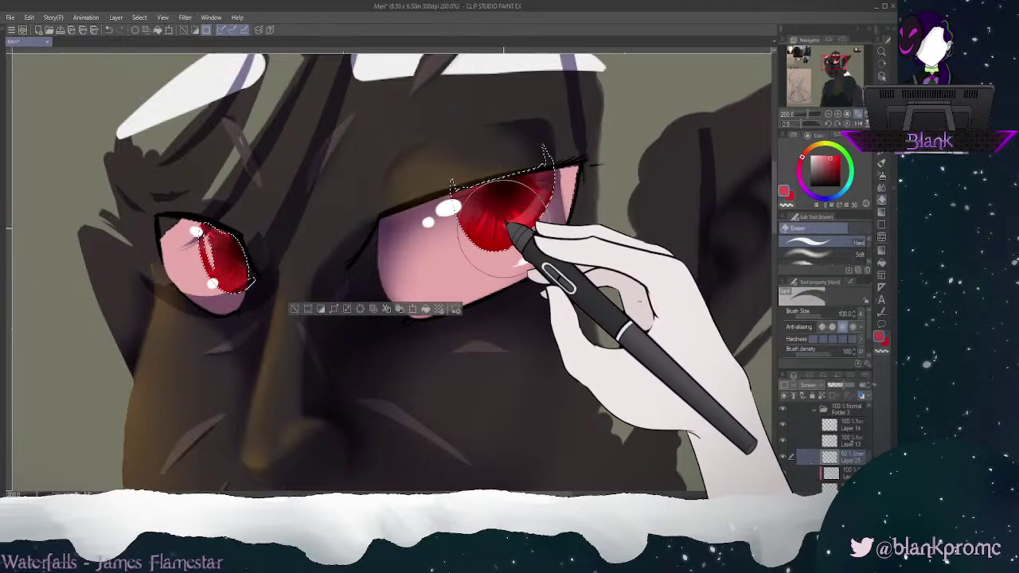
Step: Paint small pink and white glints on both irises with the size 17 G-pen and clear the selection
{"action": "key", "text": "p"}
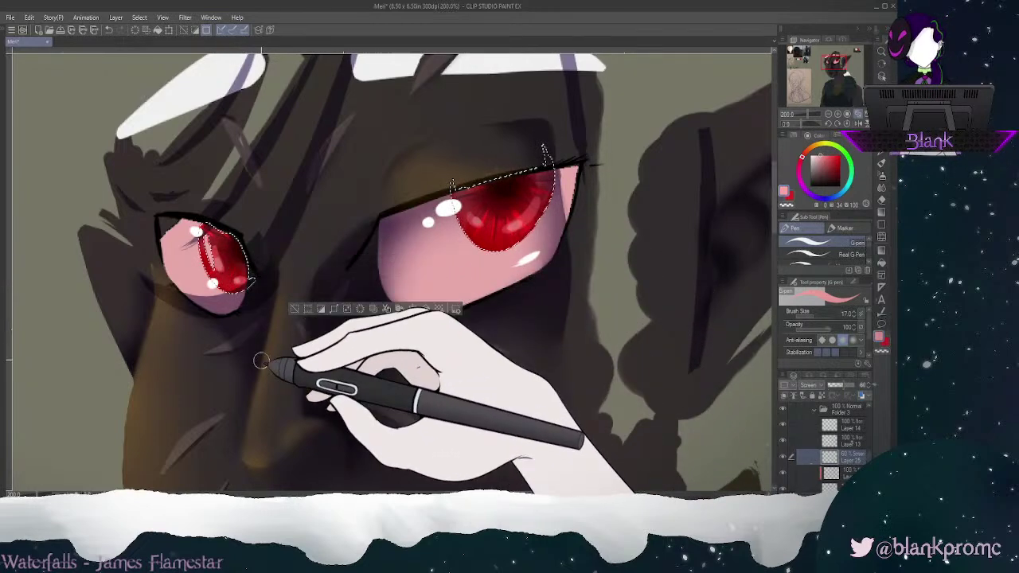
{"action": "left_click", "coordinate": [785, 191]}
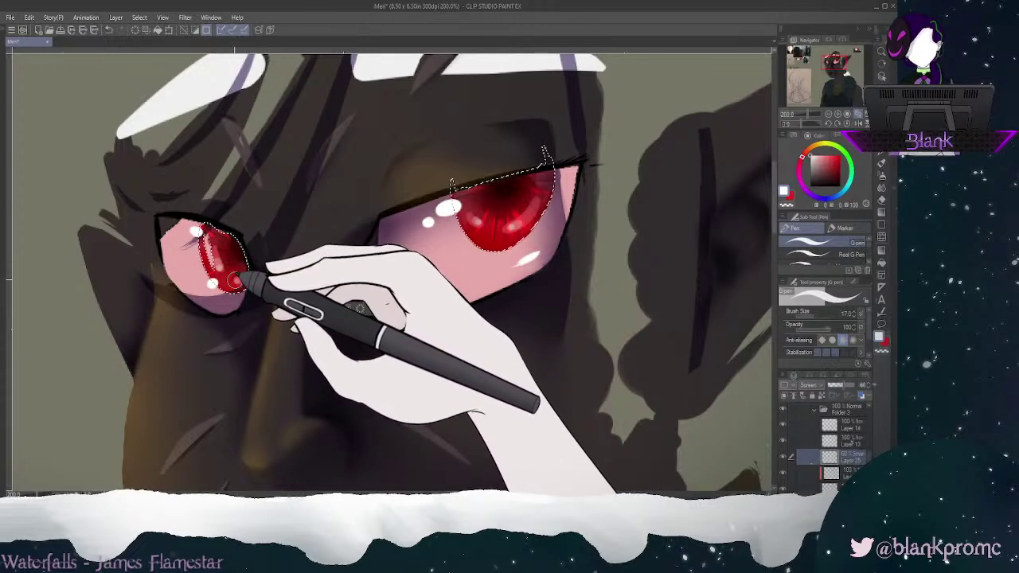
{"action": "left_click_drag", "start_coordinate": [235, 280], "coordinate": [242, 280]}
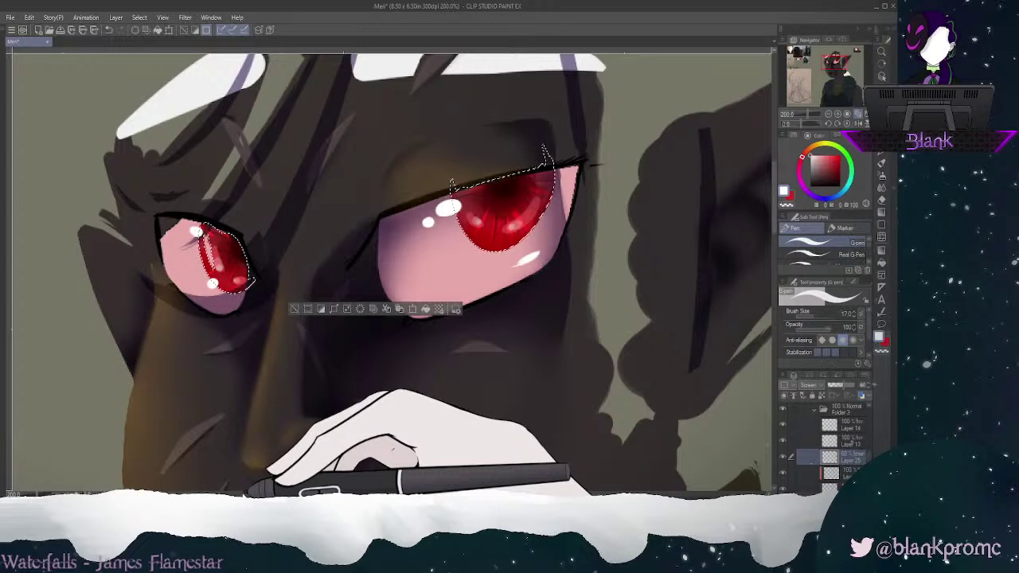
{"action": "key", "text": "ctrl+d"}
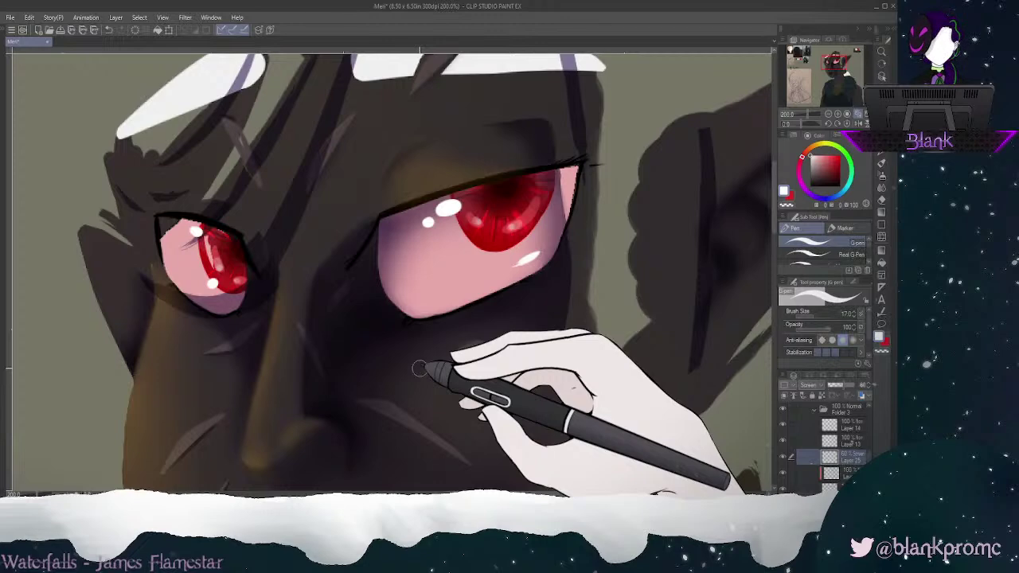
Step: Merge the iris highlight layer down and make the white hair visible again
{"action": "left_click_drag", "start_coordinate": [837, 63], "coordinate": [837, 62]}
{"action": "left_click", "coordinate": [829, 114]}
{"action": "left_click", "coordinate": [828, 114]}
{"action": "left_click", "coordinate": [828, 114]}
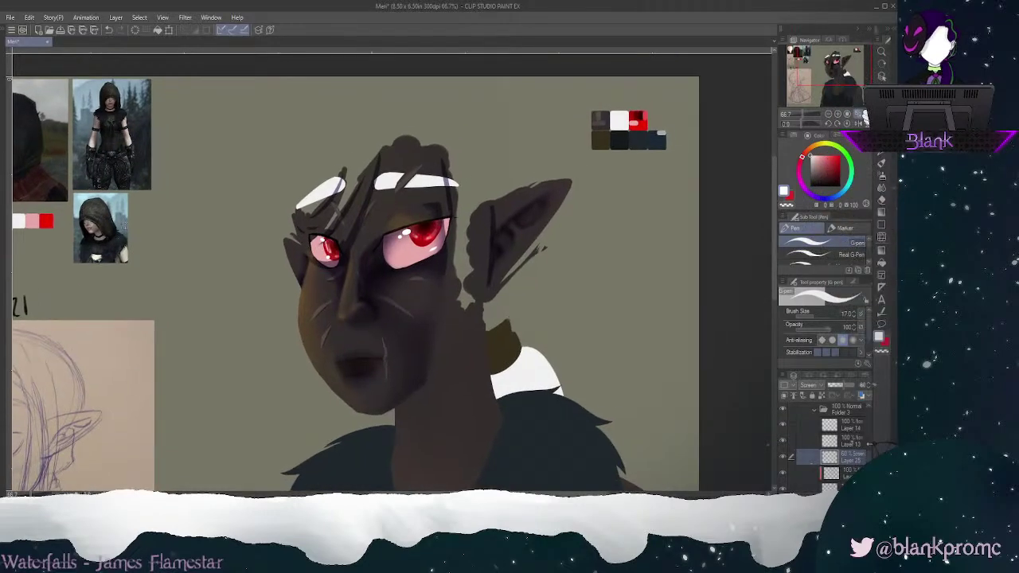
{"action": "scroll", "coordinate": [852, 442], "scroll_direction": "up", "scroll_amount": 2}
{"action": "scroll", "coordinate": [852, 442], "scroll_direction": "down", "scroll_amount": 3}
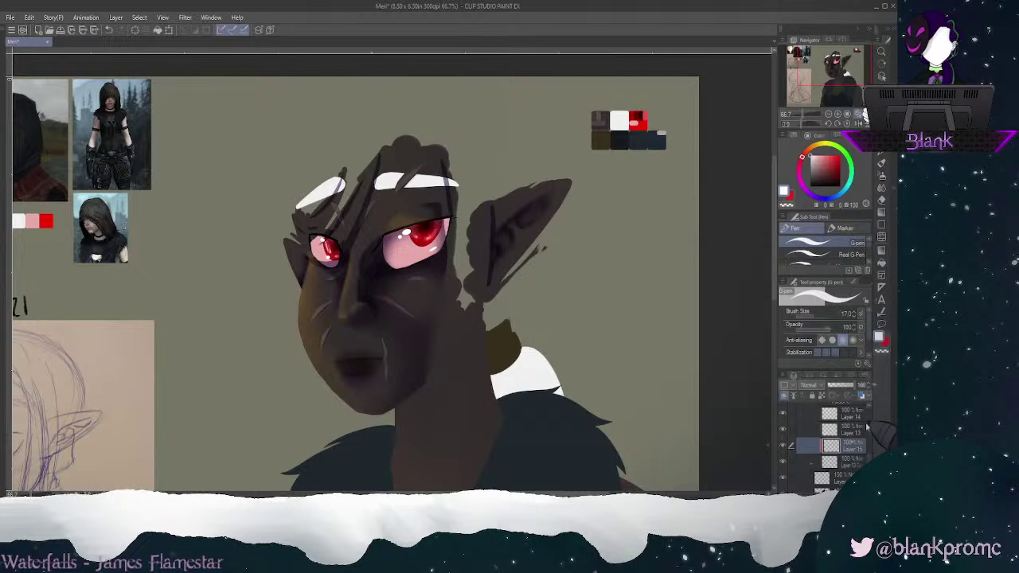
{"action": "left_click_drag", "start_coordinate": [868, 455], "coordinate": [871, 437]}
{"action": "scroll", "coordinate": [870, 437], "scroll_direction": "up", "scroll_amount": 1}
{"action": "left_click", "coordinate": [788, 476]}
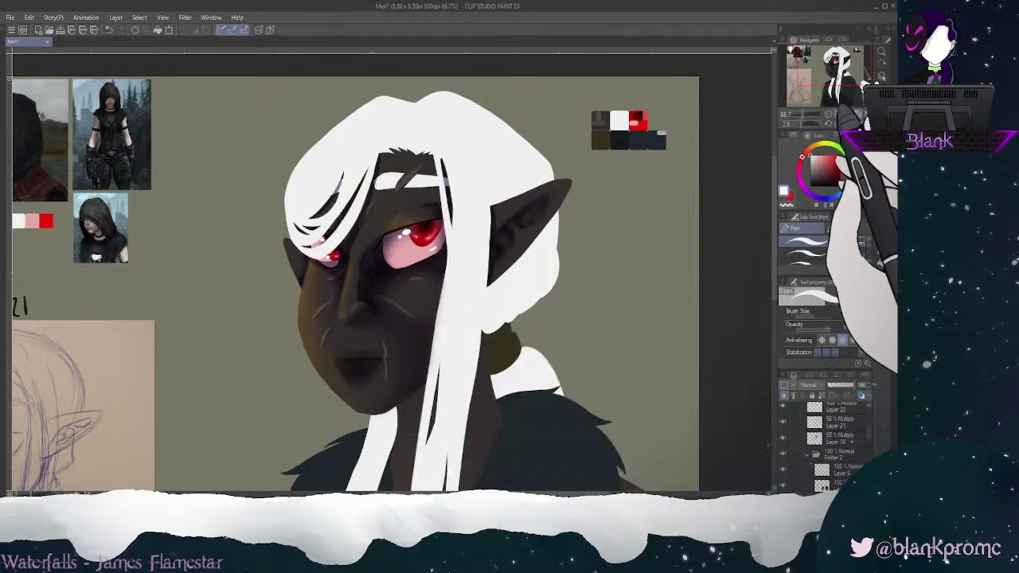
Step: Select the scar layer and shade the lower scar on the lit cheek reddish brown with the size 17 G-pen
{"action": "left_click", "coordinate": [838, 114]}
{"action": "left_click", "coordinate": [838, 114]}
{"action": "left_click_drag", "start_coordinate": [835, 57], "coordinate": [834, 59]}
{"action": "left_click", "coordinate": [837, 114]}
{"action": "scroll", "coordinate": [870, 442], "scroll_direction": "down", "scroll_amount": 3}
{"action": "scroll", "coordinate": [871, 443], "scroll_direction": "down", "scroll_amount": 3}
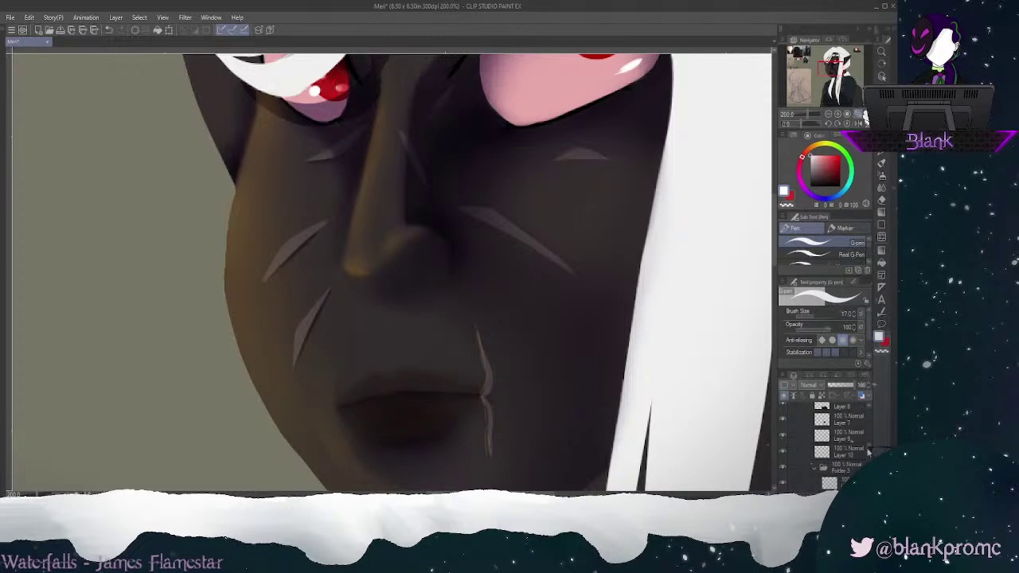
{"action": "scroll", "coordinate": [868, 451], "scroll_direction": "down", "scroll_amount": 3}
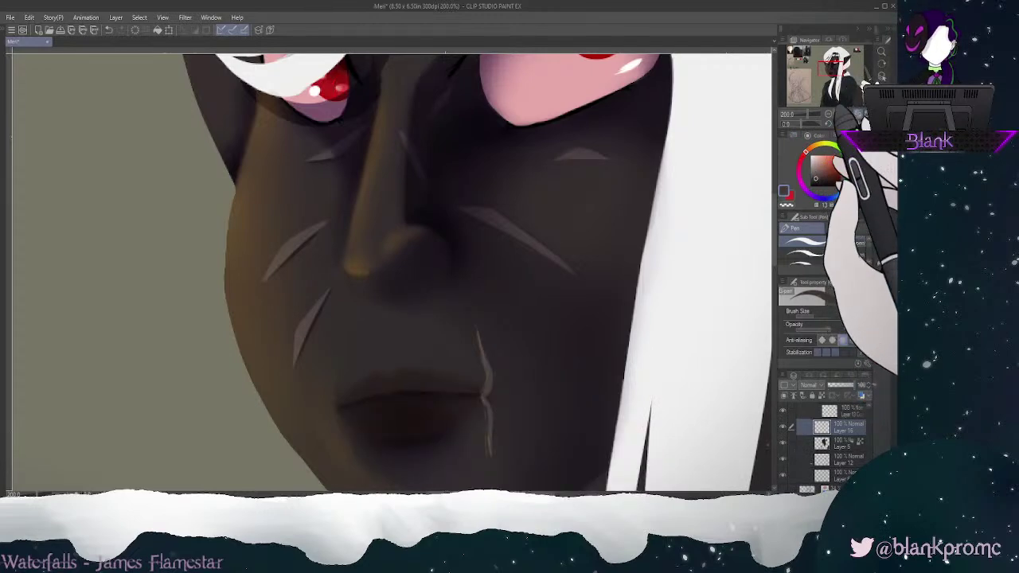
{"action": "left_click", "coordinate": [838, 114]}
{"action": "left_click_drag", "start_coordinate": [836, 59], "coordinate": [836, 61]}
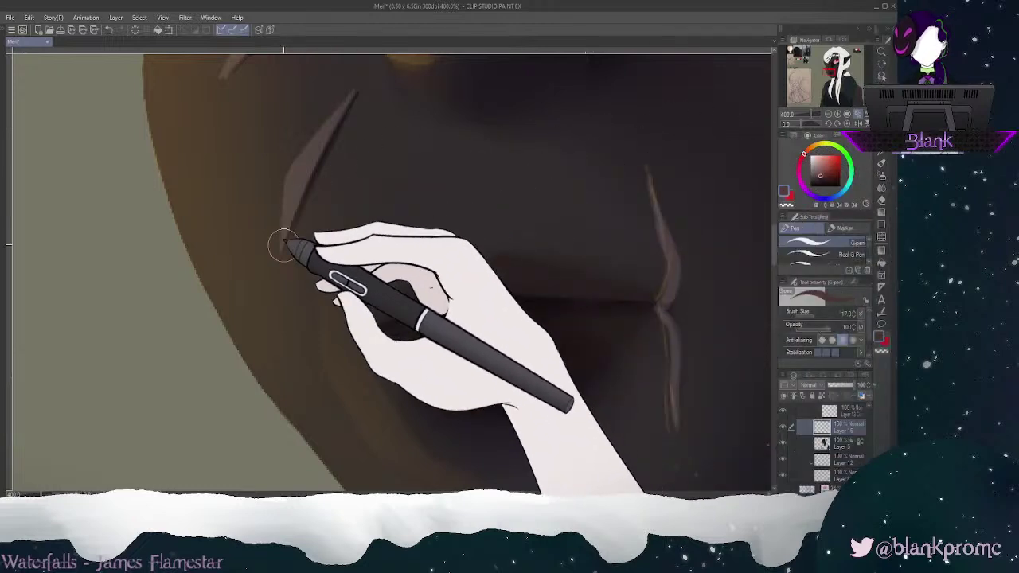
{"action": "mouse_move", "coordinate": [285, 234]}
{"action": "left_mouse_down"}
{"action": "mouse_move", "coordinate": [350, 98]}
{"action": "mouse_move", "coordinate": [284, 239]}
{"action": "left_mouse_up"}
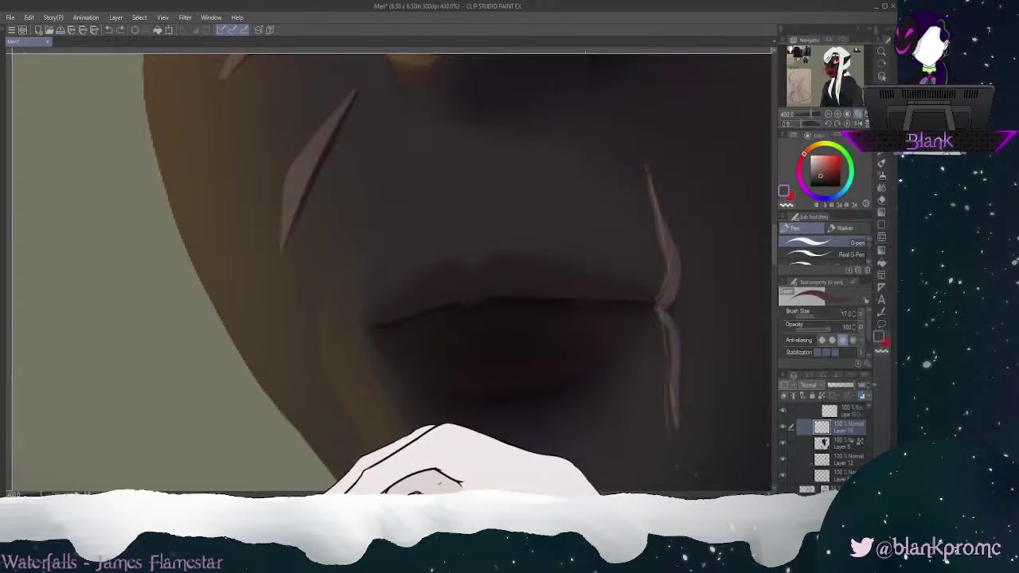
{"action": "left_click", "coordinate": [784, 429]}
{"action": "mouse_move", "coordinate": [283, 245]}
{"action": "left_mouse_down"}
{"action": "mouse_move", "coordinate": [310, 158]}
{"action": "mouse_move", "coordinate": [284, 244]}
{"action": "mouse_move", "coordinate": [337, 117]}
{"action": "mouse_move", "coordinate": [301, 186]}
{"action": "mouse_move", "coordinate": [356, 89]}
{"action": "left_mouse_up"}
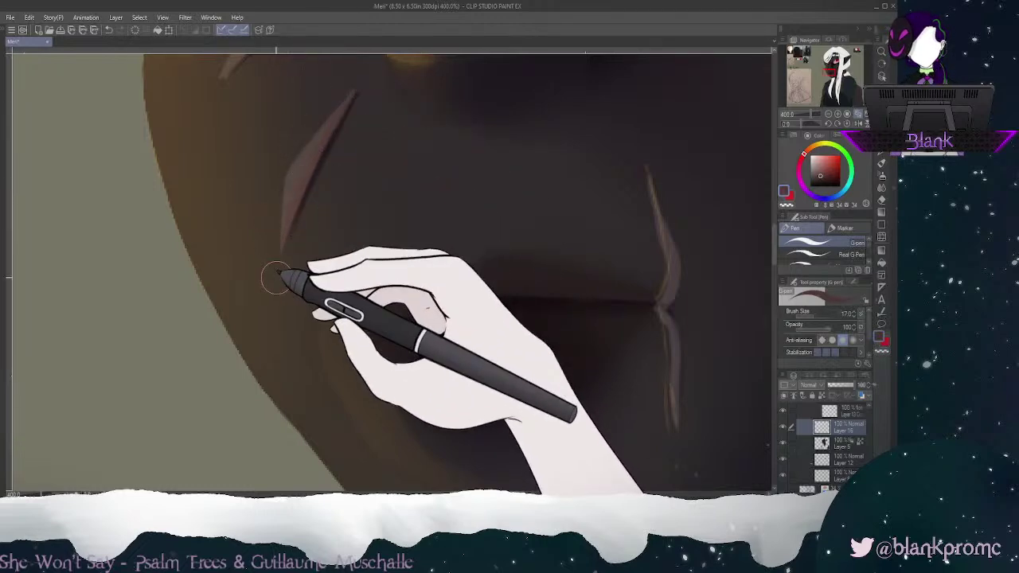
Step: Extend the reddish-brown shading to the upper scar on the lit cheek and sample colors from the scars
{"action": "left_click_drag", "start_coordinate": [830, 68], "coordinate": [829, 69]}
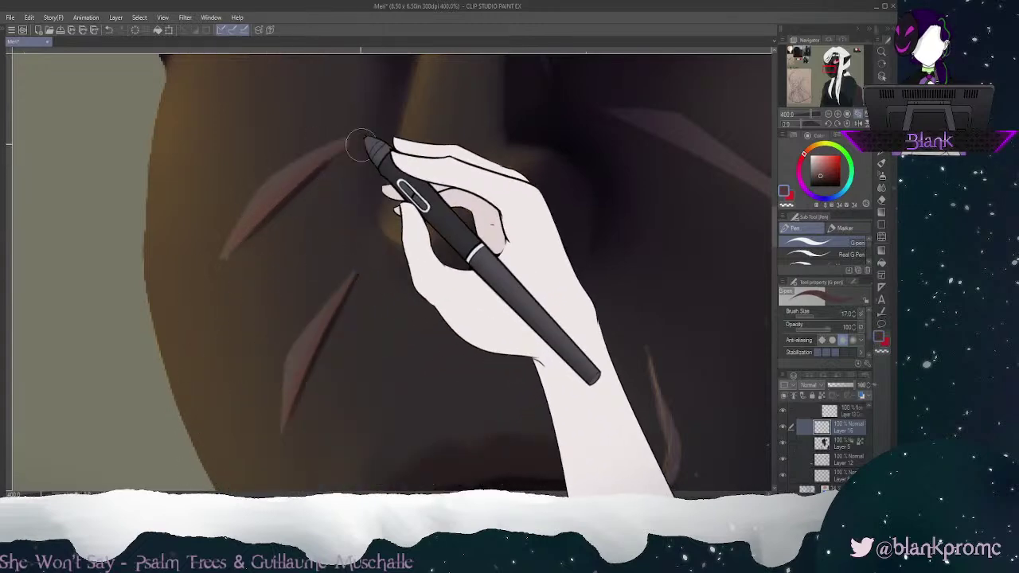
{"action": "left_click_drag", "start_coordinate": [613, 112], "coordinate": [772, 191]}
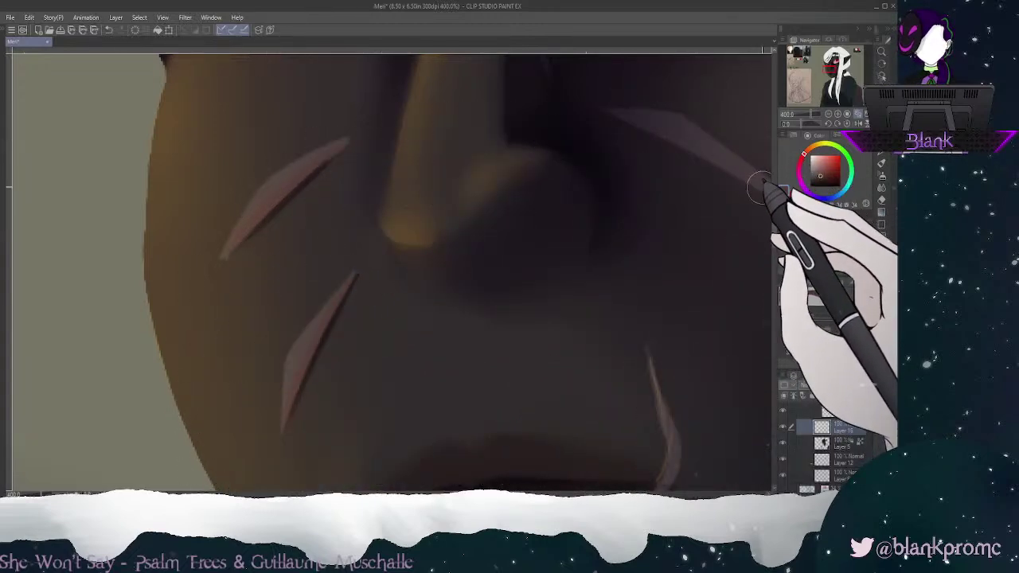
{"action": "left_click_drag", "start_coordinate": [837, 56], "coordinate": [832, 60]}
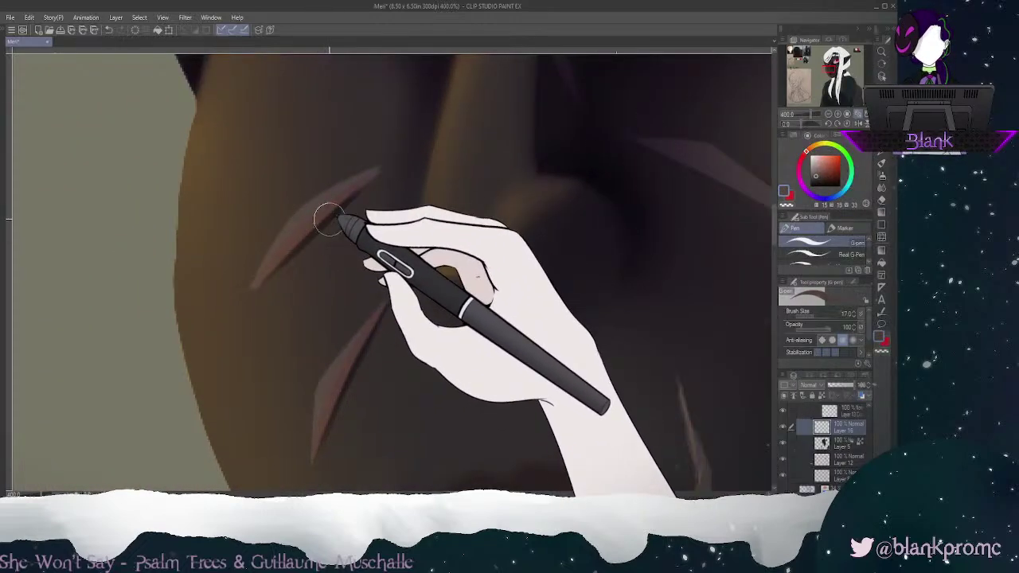
{"action": "left_click", "coordinate": [341, 383], "text": "alt"}
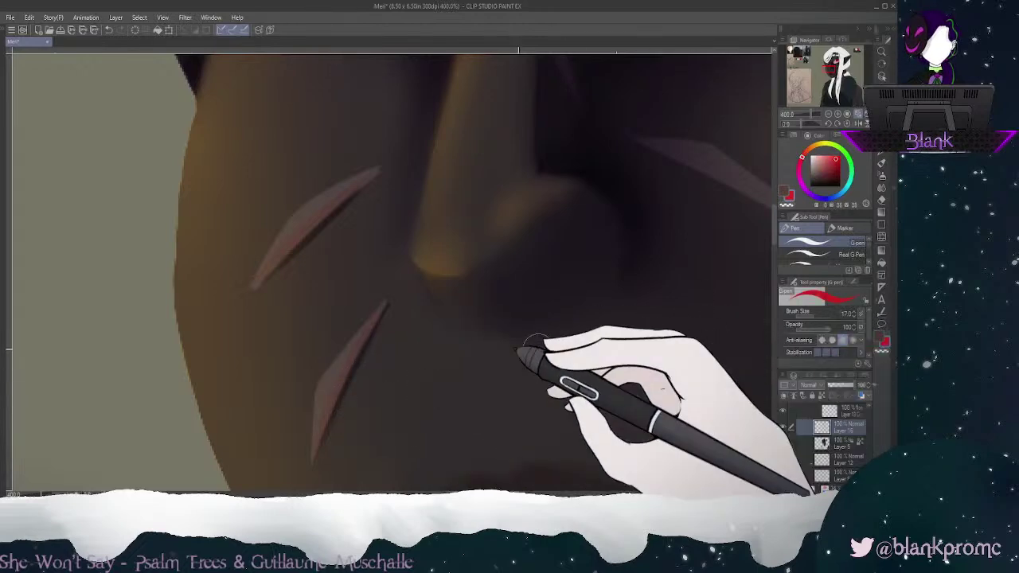
{"action": "left_click", "coordinate": [328, 379], "text": "alt"}
Step: Recolor both scars on the lit cheek muted dark brown and paint pale highlights along their centres
{"action": "left_click", "coordinate": [806, 151]}
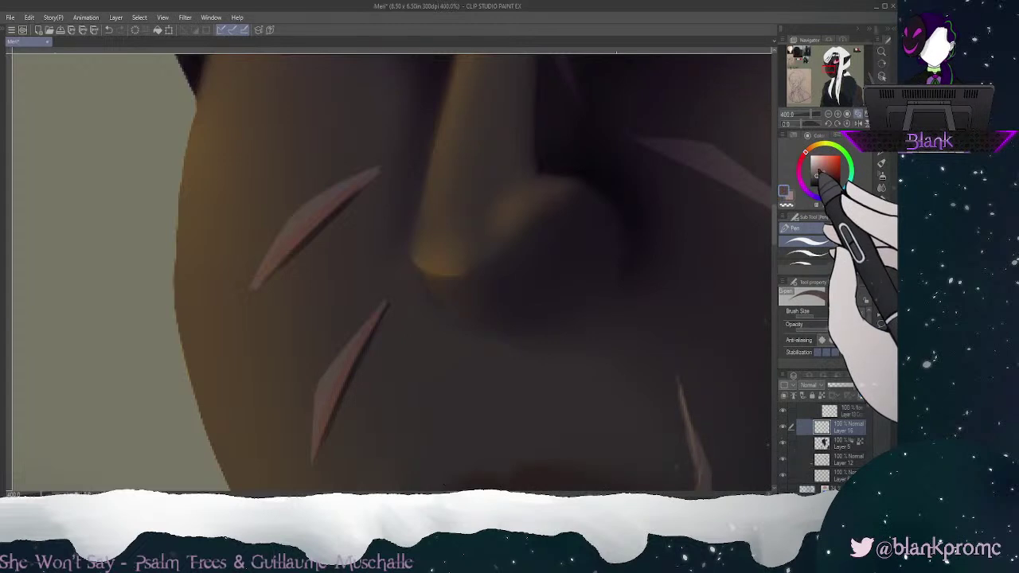
{"action": "left_click", "coordinate": [819, 179]}
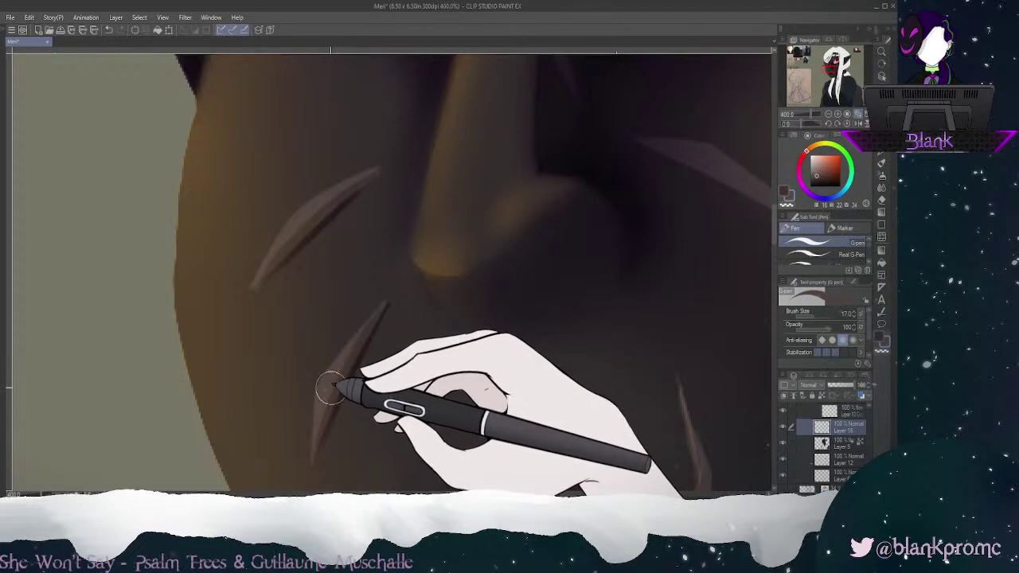
{"action": "left_click", "coordinate": [819, 167]}
{"action": "left_click", "coordinate": [817, 163]}
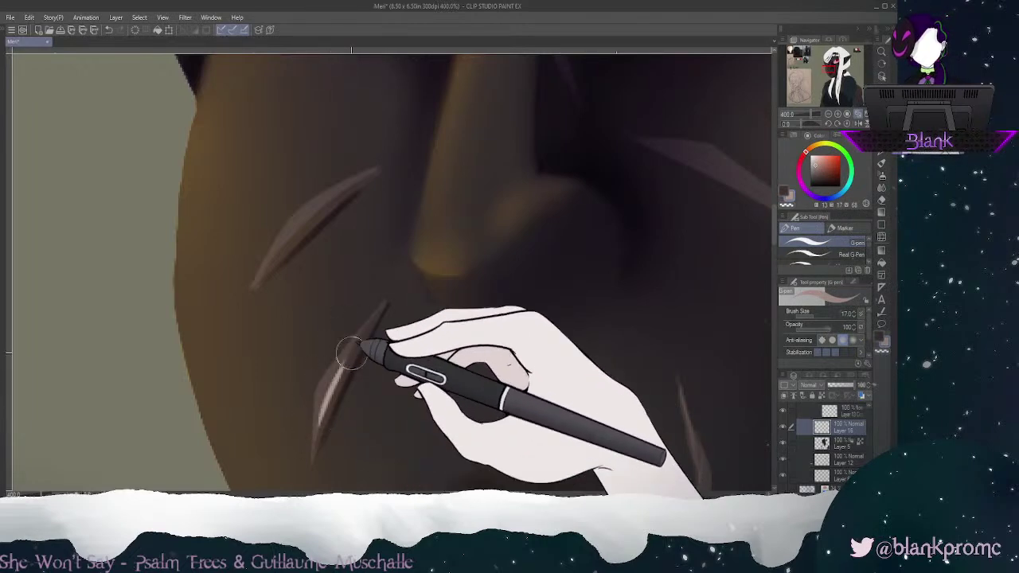
{"action": "left_click_drag", "start_coordinate": [266, 264], "coordinate": [356, 185]}
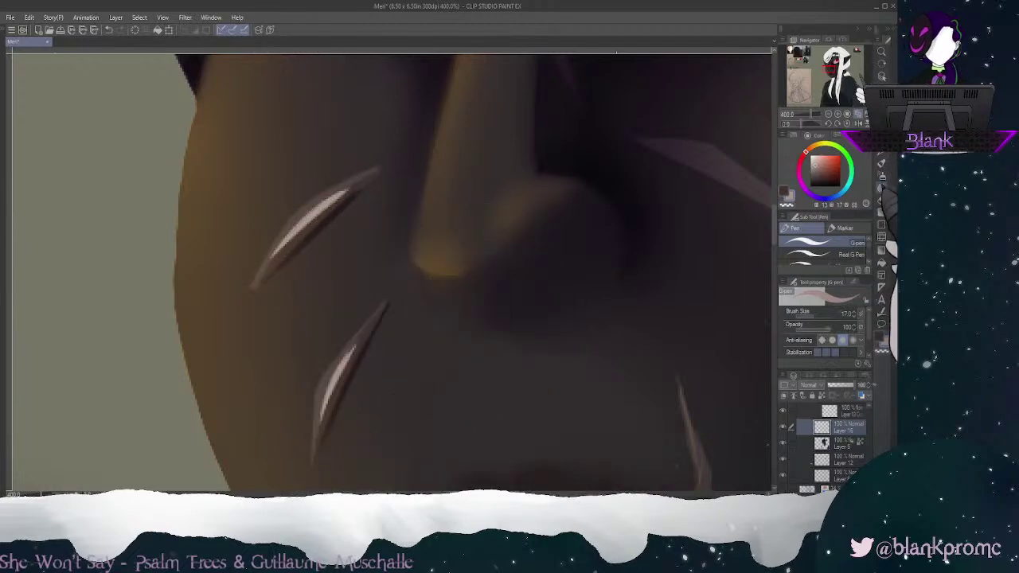
Step: Blend the highlights and edges of both scars on the lit cheek into the skin with the size 12 Painterly blender
{"action": "key", "text": "j"}
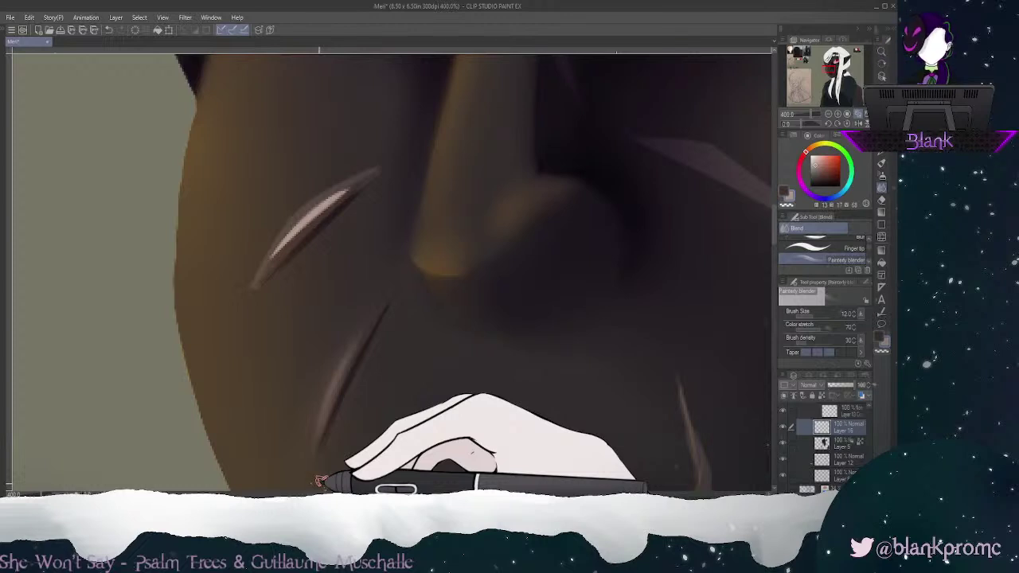
{"action": "mouse_move", "coordinate": [279, 261]}
{"action": "left_mouse_down"}
{"action": "mouse_move", "coordinate": [370, 173]}
{"action": "mouse_move", "coordinate": [261, 280]}
{"action": "mouse_move", "coordinate": [350, 187]}
{"action": "left_mouse_up"}
{"action": "left_click_drag", "start_coordinate": [287, 243], "coordinate": [349, 183]}
{"action": "left_click_drag", "start_coordinate": [259, 269], "coordinate": [353, 163]}
{"action": "left_click_drag", "start_coordinate": [253, 270], "coordinate": [349, 164]}
{"action": "left_click_drag", "start_coordinate": [245, 274], "coordinate": [377, 169]}
{"action": "mouse_move", "coordinate": [241, 282]}
{"action": "left_mouse_down"}
{"action": "mouse_move", "coordinate": [346, 151]}
{"action": "mouse_move", "coordinate": [379, 140]}
{"action": "left_mouse_up"}
{"action": "mouse_move", "coordinate": [254, 260]}
{"action": "left_mouse_down"}
{"action": "mouse_move", "coordinate": [350, 172]}
{"action": "mouse_move", "coordinate": [343, 182]}
{"action": "left_mouse_up"}
{"action": "key", "text": "ctrl+z"}
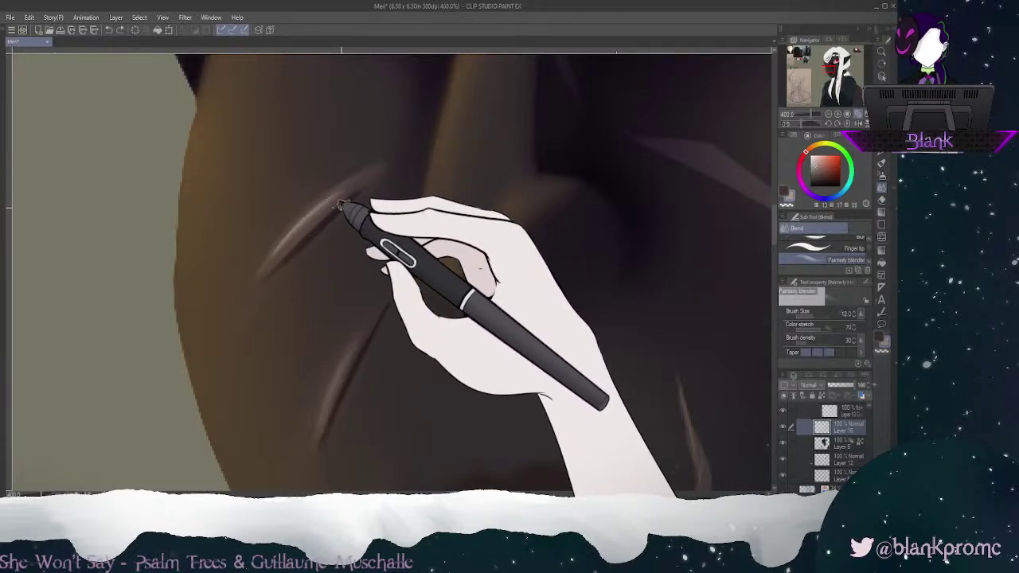
{"action": "left_click_drag", "start_coordinate": [275, 248], "coordinate": [338, 199]}
{"action": "mouse_move", "coordinate": [264, 274]}
{"action": "left_mouse_down"}
{"action": "mouse_move", "coordinate": [344, 191]}
{"action": "mouse_move", "coordinate": [262, 257]}
{"action": "mouse_move", "coordinate": [348, 171]}
{"action": "mouse_move", "coordinate": [334, 179]}
{"action": "mouse_move", "coordinate": [382, 156]}
{"action": "left_mouse_up"}
{"action": "left_click_drag", "start_coordinate": [368, 190], "coordinate": [300, 247]}
{"action": "left_click_drag", "start_coordinate": [339, 210], "coordinate": [255, 287]}
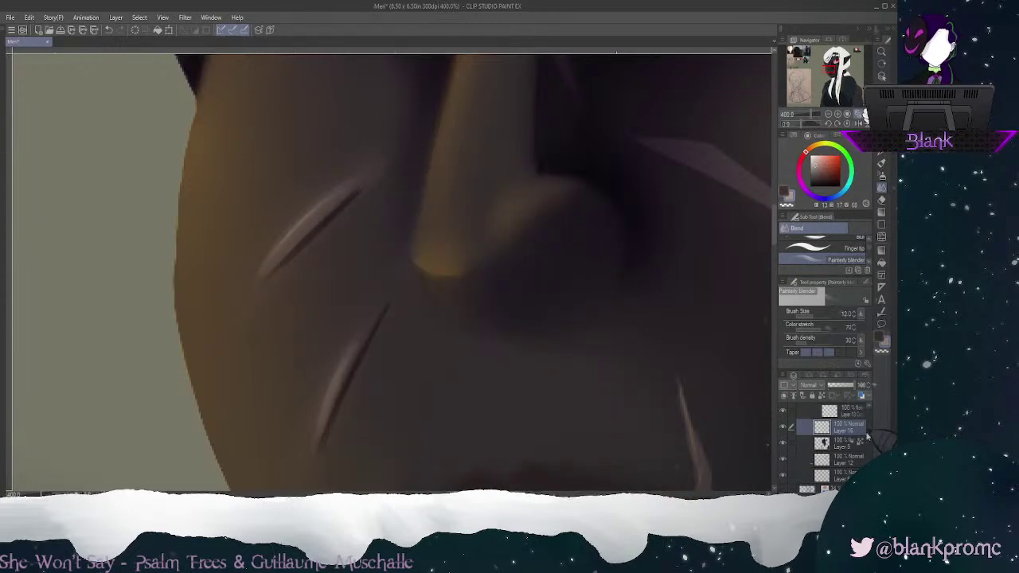
Step: Find the 55 % Multiply shading layer directly above Folder 2 and hide it
{"action": "scroll", "coordinate": [837, 446], "scroll_direction": "down", "scroll_amount": 6}
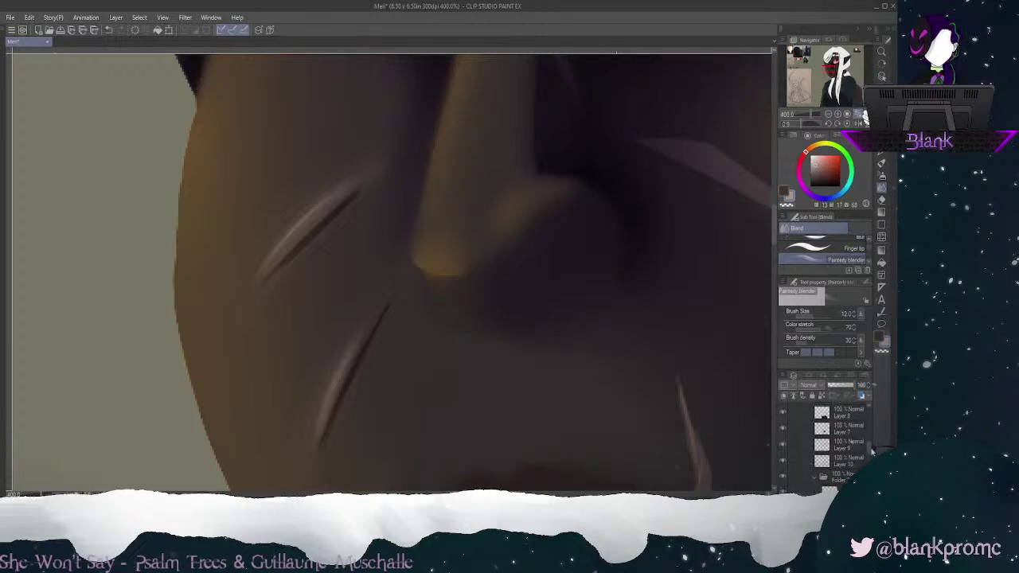
{"action": "scroll", "coordinate": [844, 446], "scroll_direction": "down", "scroll_amount": 8}
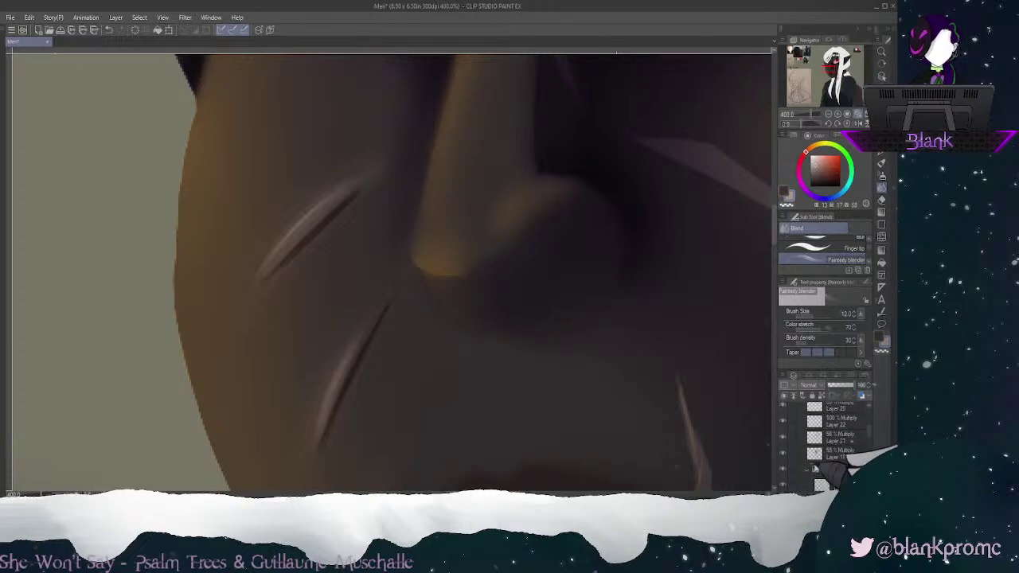
{"action": "left_click", "coordinate": [784, 454]}
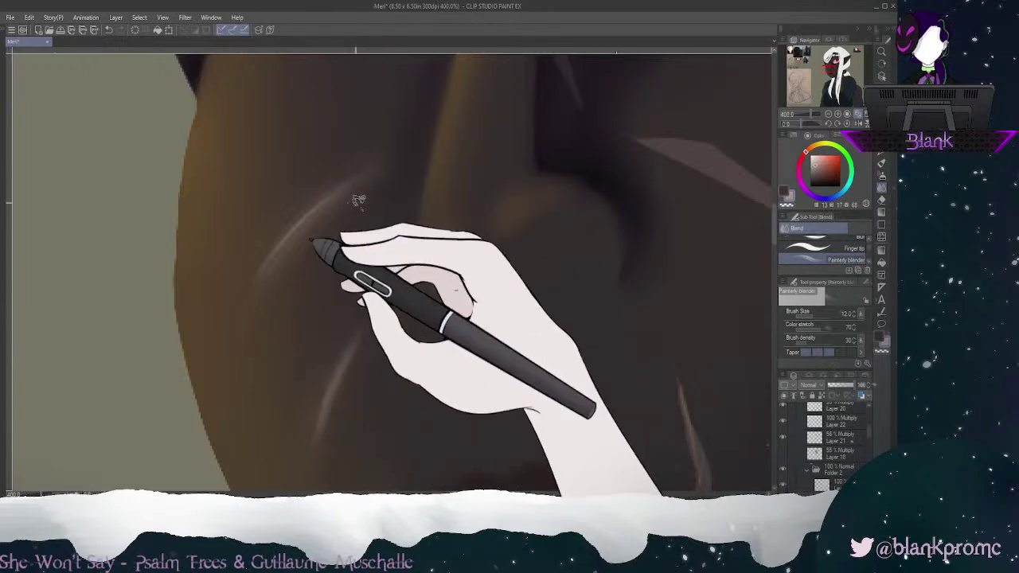
Step: Soften the upper scar on the lit cheek into the surrounding skin with the size 12 Painterly blender
{"action": "key", "text": "e"}
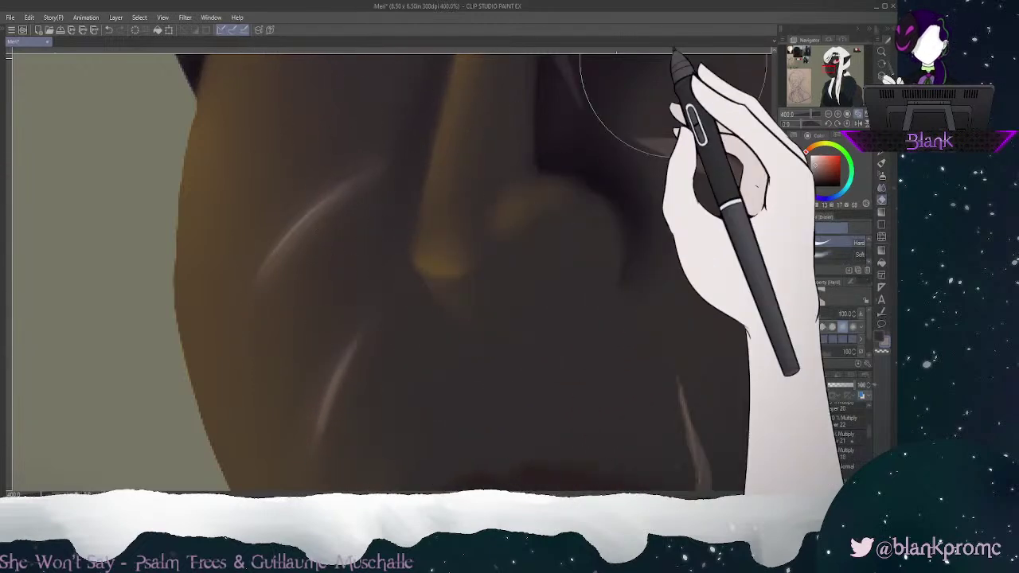
{"action": "left_click", "coordinate": [882, 88]}
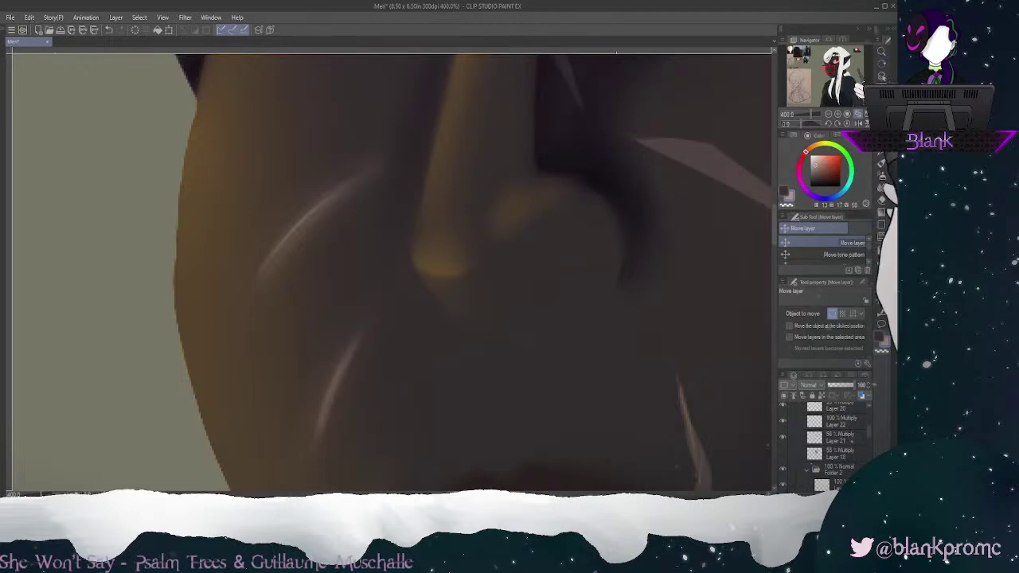
{"action": "left_click", "coordinate": [881, 141]}
{"action": "left_click", "coordinate": [881, 157]}
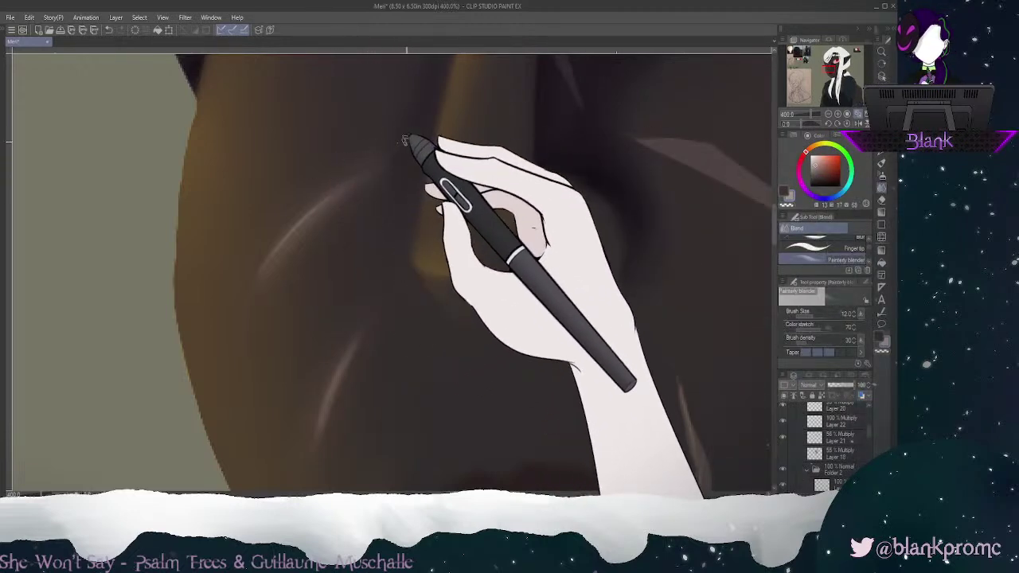
{"action": "left_click_drag", "start_coordinate": [364, 156], "coordinate": [263, 244]}
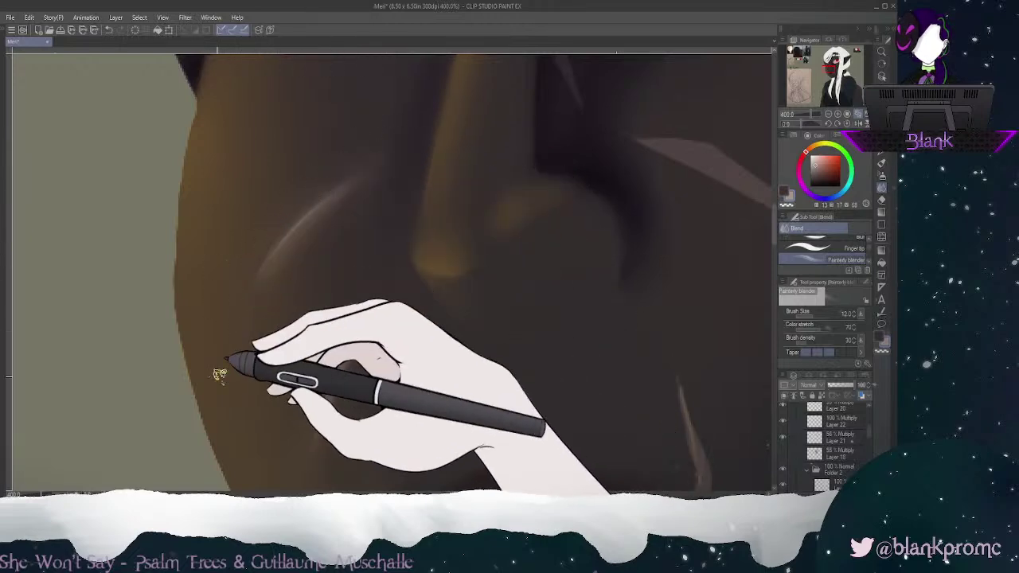
{"action": "left_click_drag", "start_coordinate": [366, 177], "coordinate": [329, 195]}
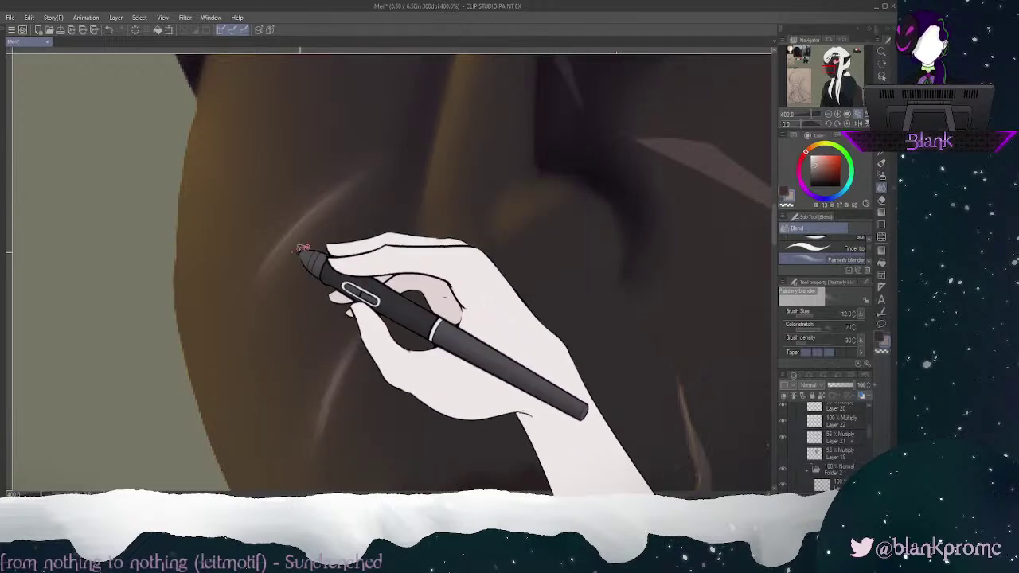
Step: Save the elf portrait document with the blended cheek scars
{"action": "left_click_drag", "start_coordinate": [831, 68], "coordinate": [832, 61]}
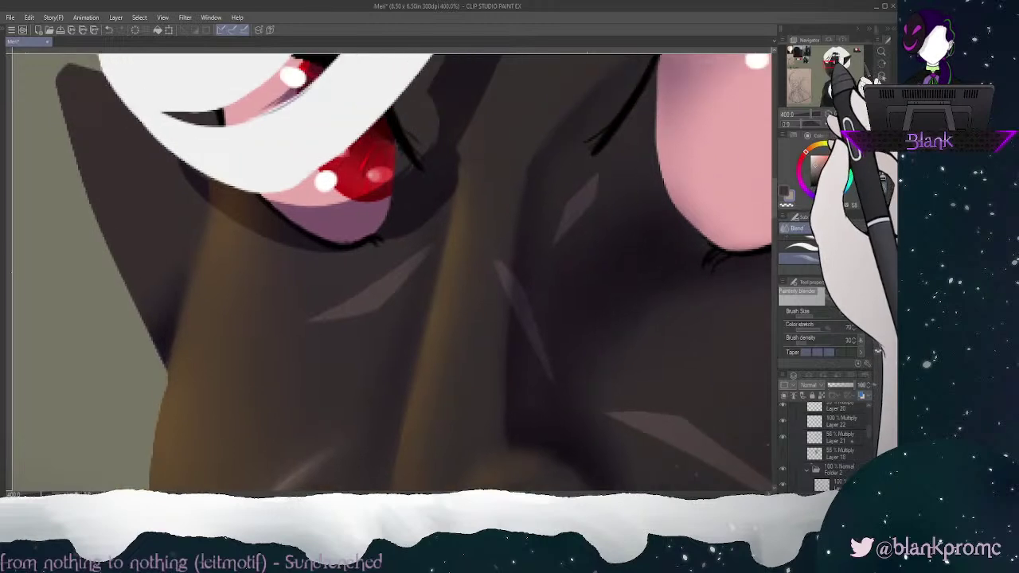
{"action": "left_click", "coordinate": [848, 114]}
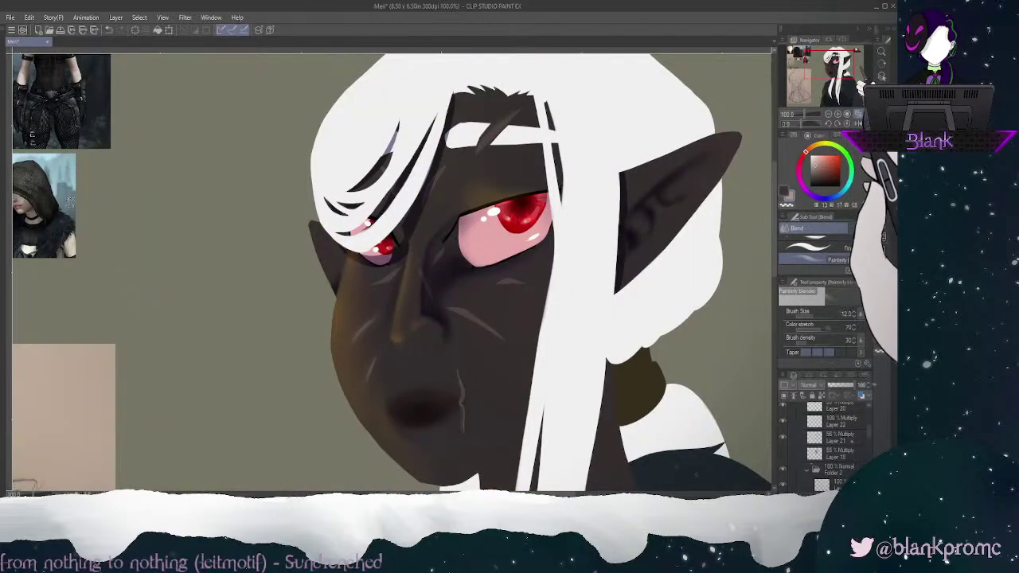
{"action": "key", "text": "ctrl+0"}
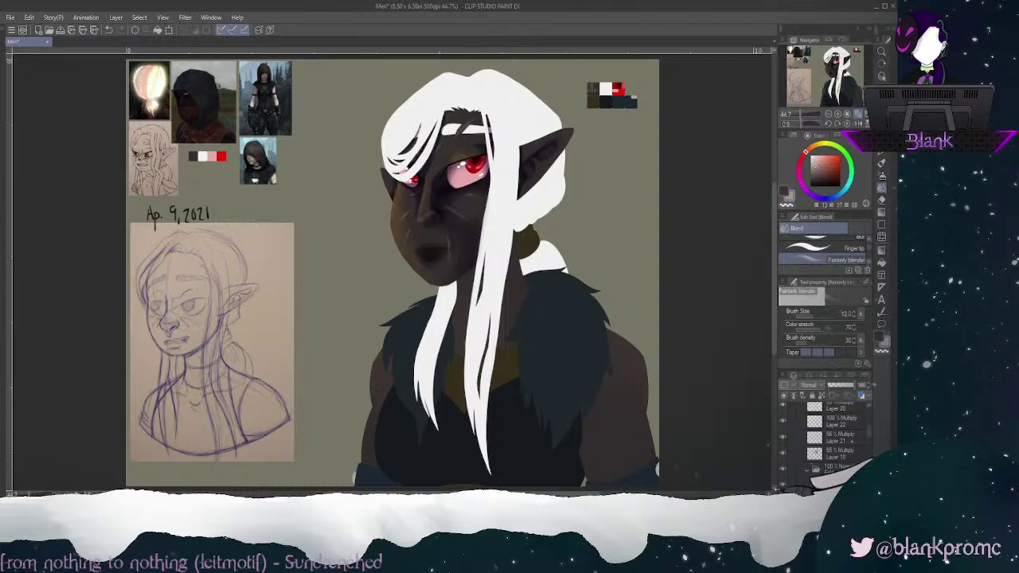
{"action": "mouse_move", "coordinate": [776, 250]}
{"action": "left_mouse_down"}
{"action": "mouse_move", "coordinate": [778, 207]}
{"action": "mouse_move", "coordinate": [775, 242]}
{"action": "left_mouse_up"}
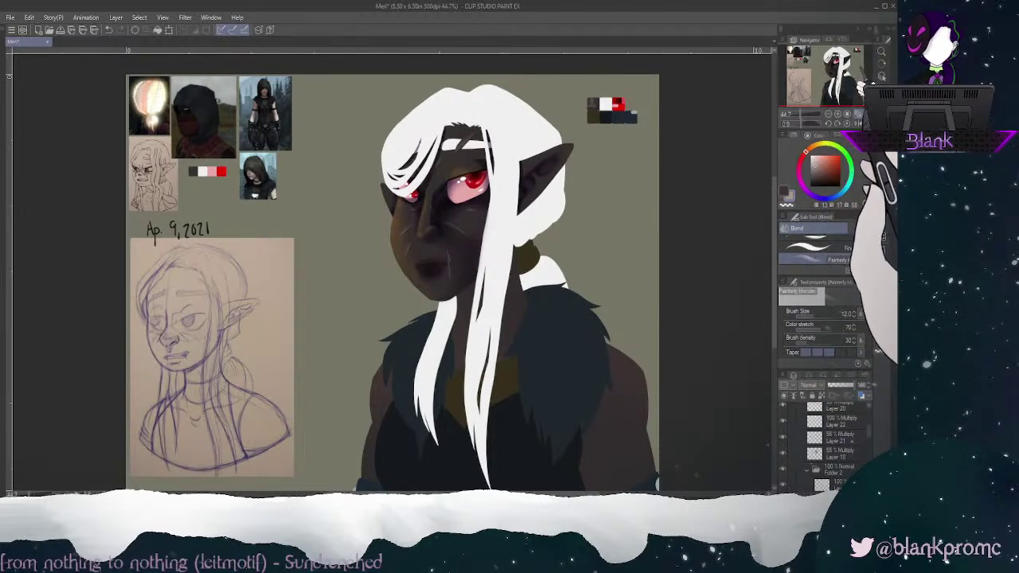
{"action": "scroll", "coordinate": [390, 279], "scroll_direction": "down", "scroll_amount": 2}
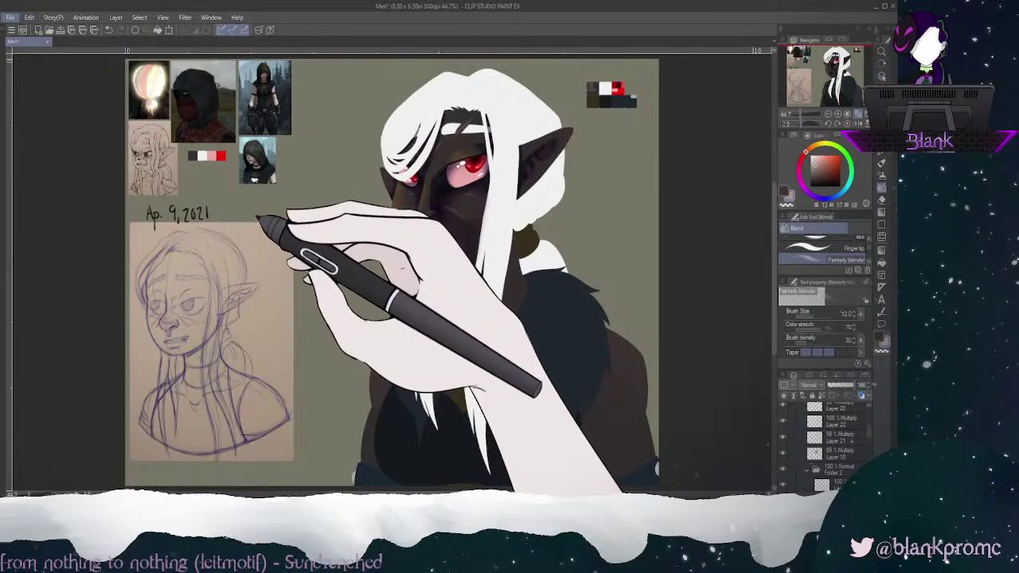
{"action": "key", "text": "ctrl+s"}
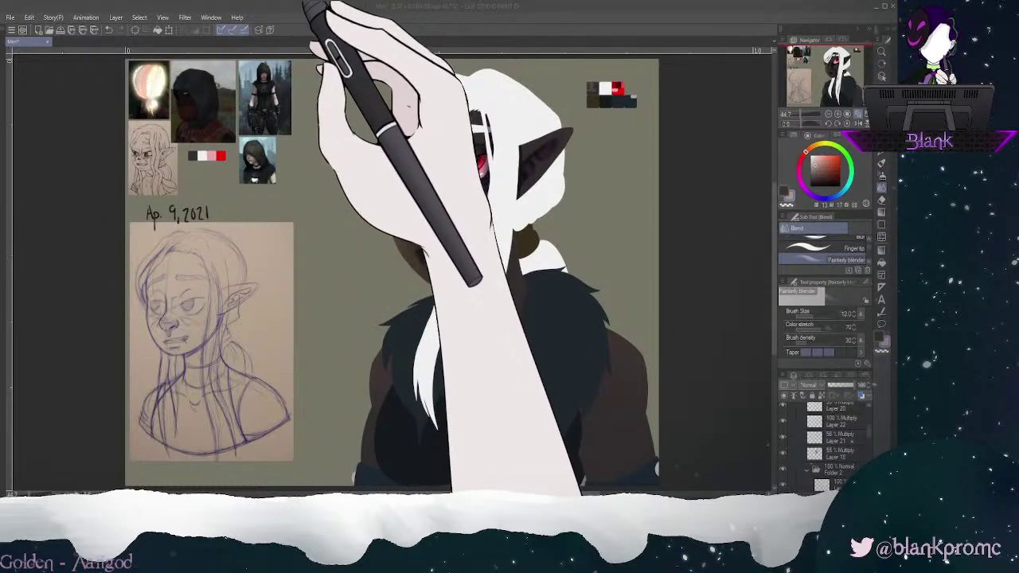
{"action": "key", "text": "ctrl+s"}
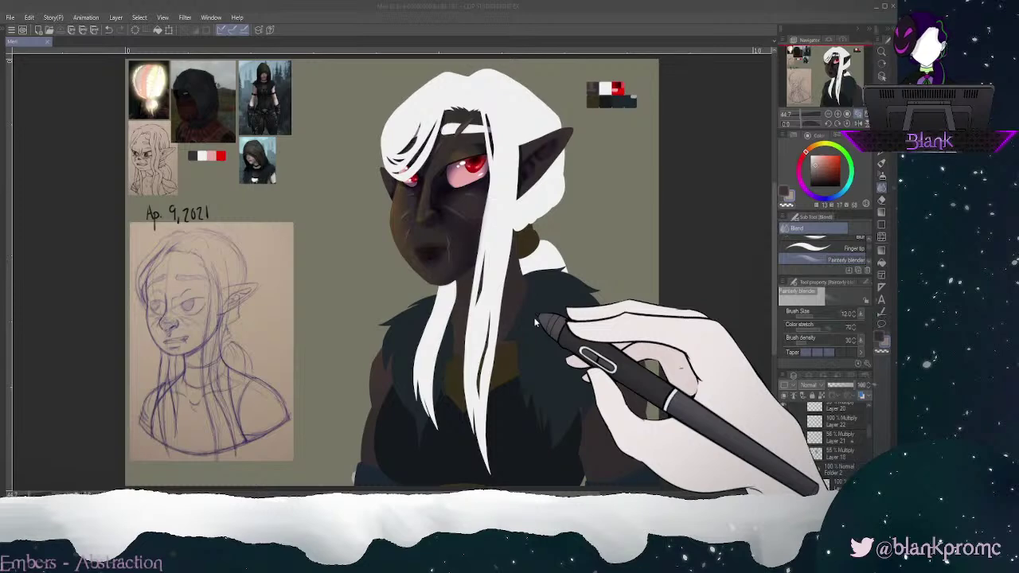
{"action": "left_click", "coordinate": [365, 351]}
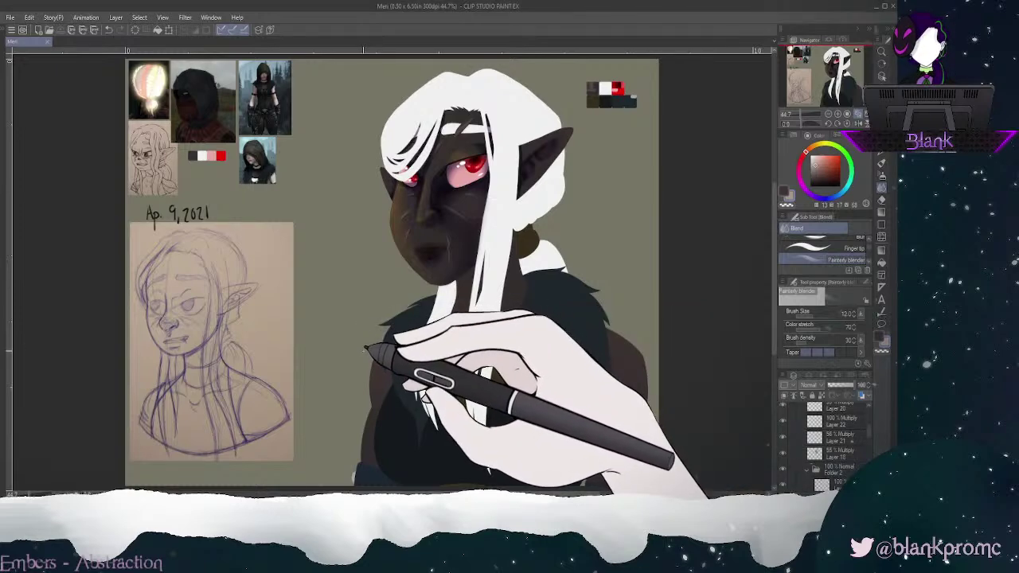